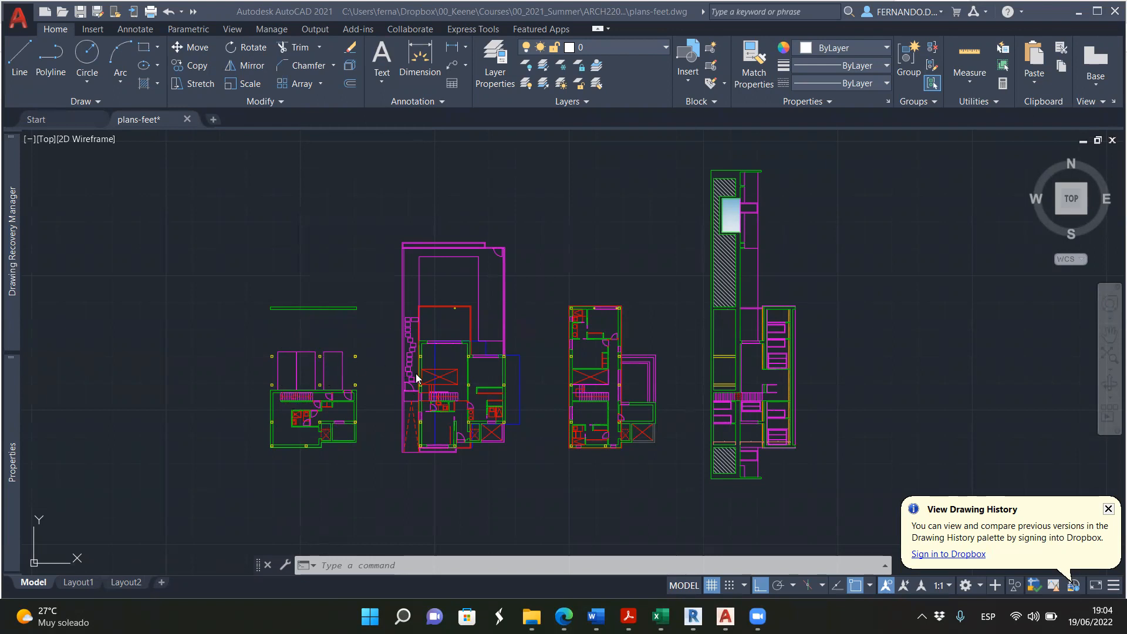
Add a vertical linear dimension across the width of the stair in the leftmost floor plan, beside its left end
scroll(415, 373, "up", 4)
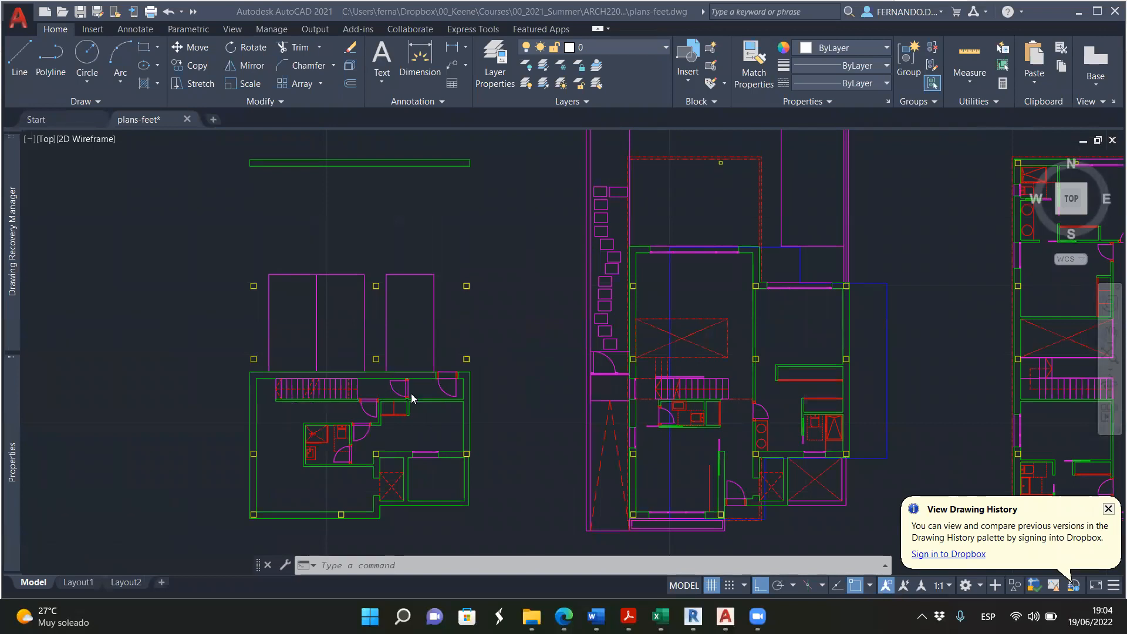
scroll(411, 393, "down", 4)
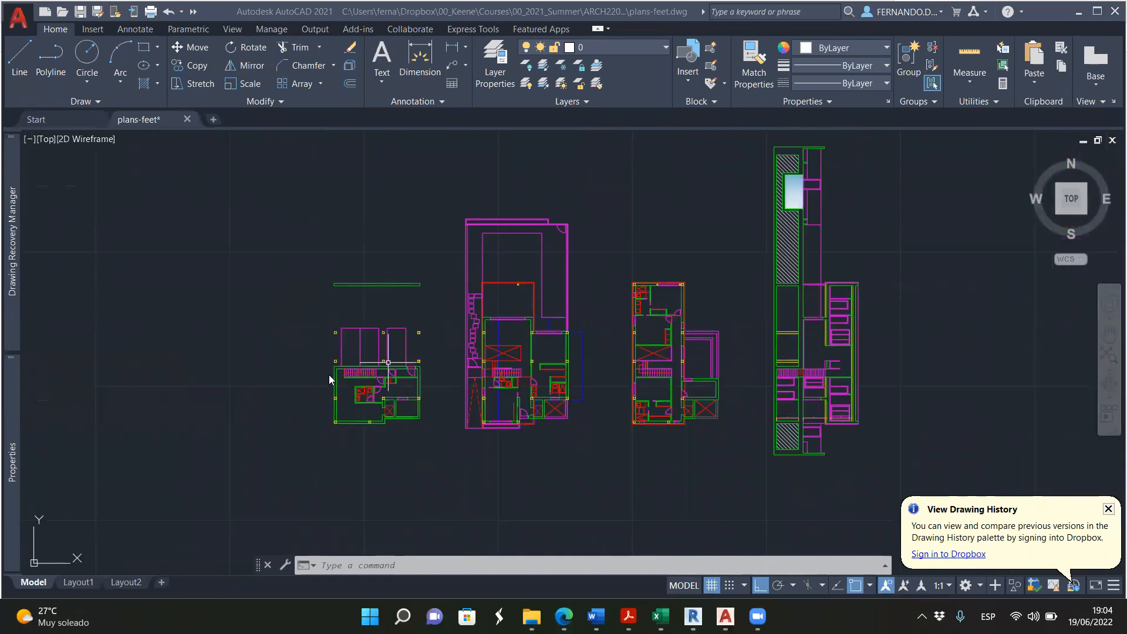
scroll(350, 373, "up", 12)
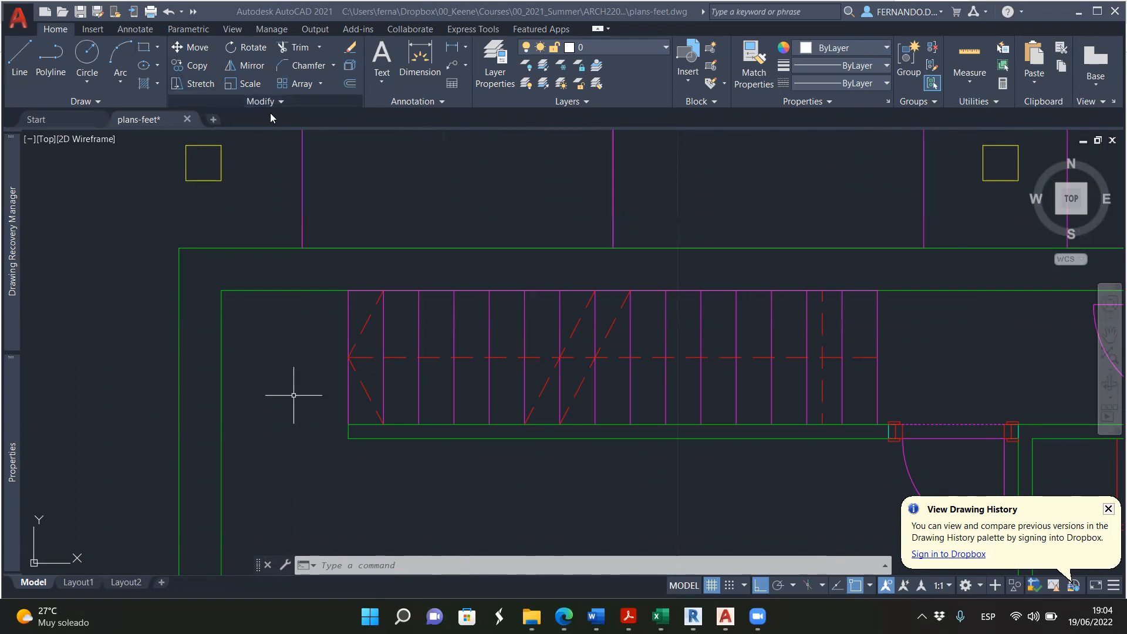
left_click(462, 47)
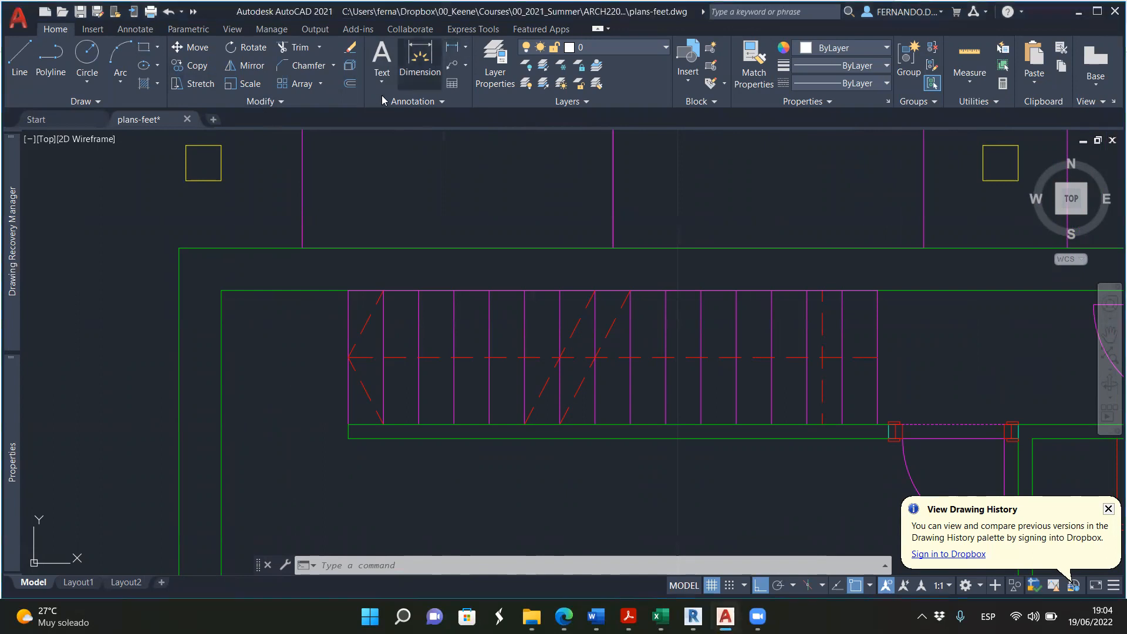
left_click(465, 47)
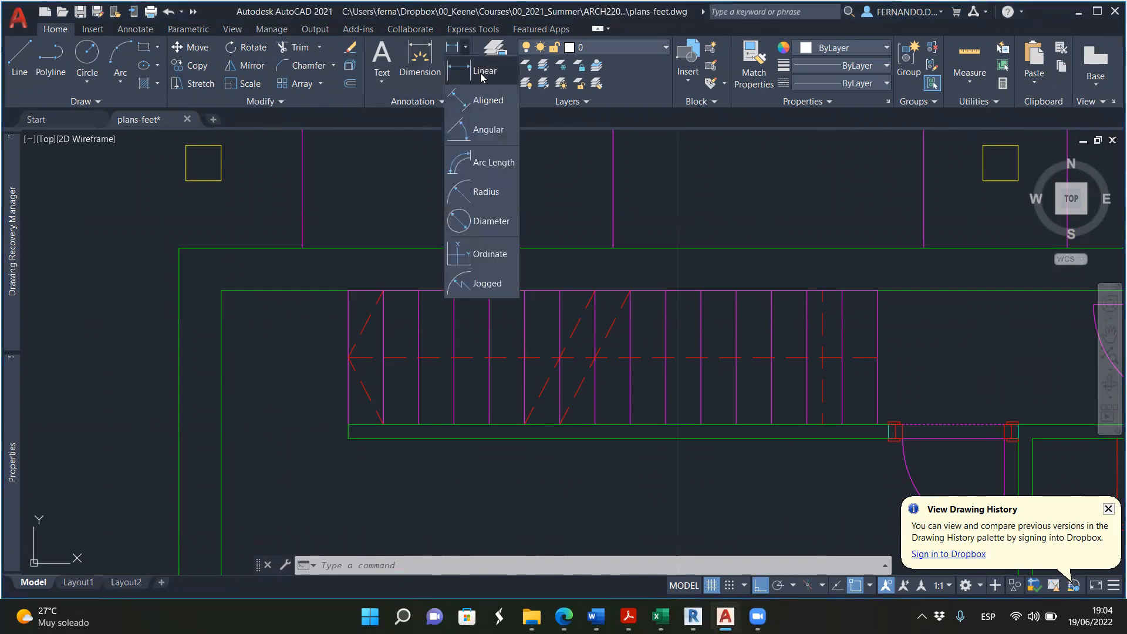
left_click(480, 71)
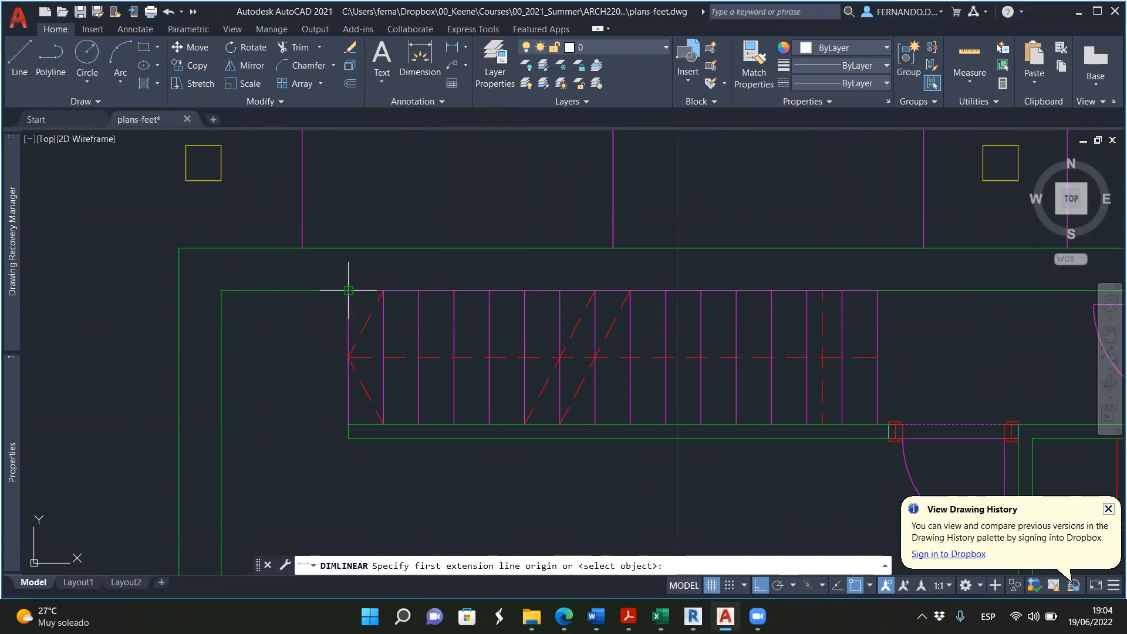
left_click(348, 290)
left_click(348, 423)
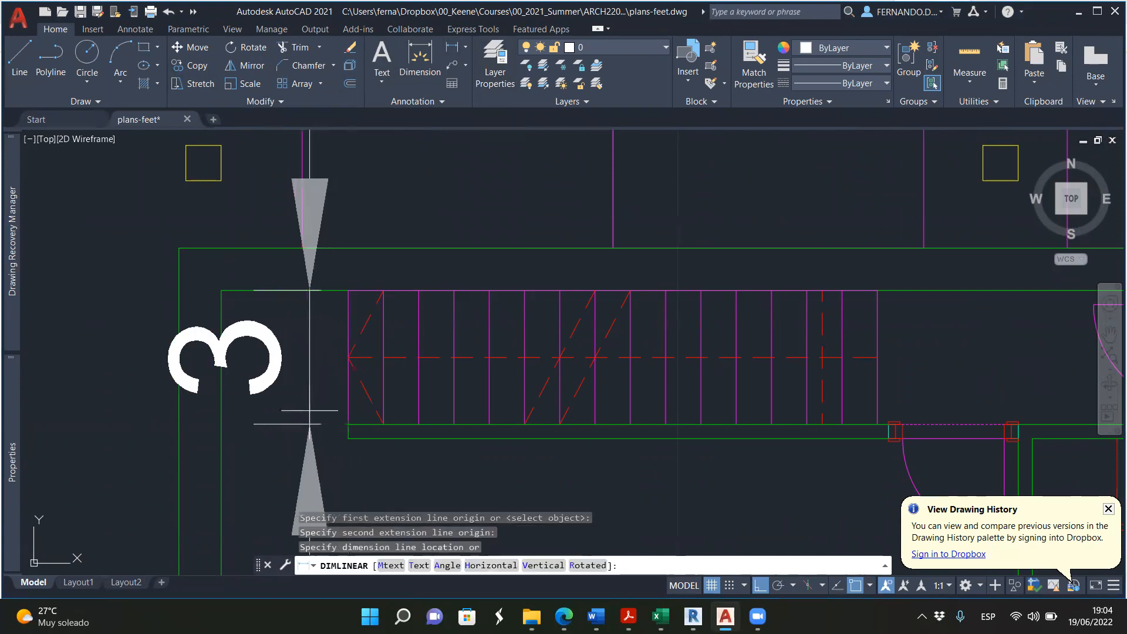
left_click(295, 388)
Delete the linear dimension placed beside the stair
scroll(292, 372, "down", 5)
scroll(291, 369, "down", 2)
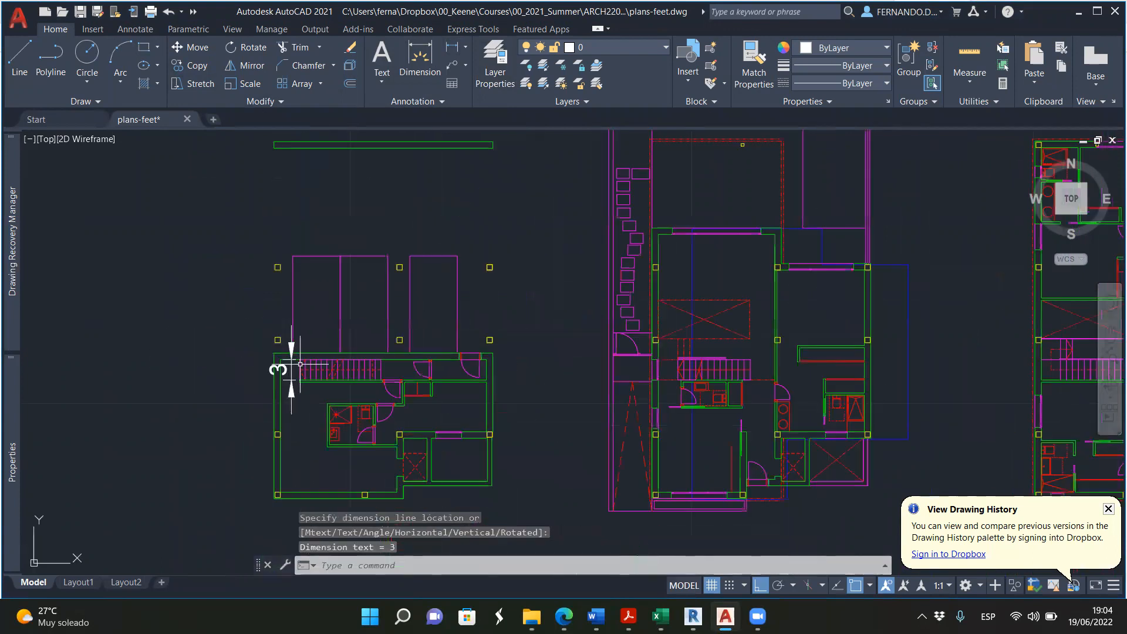
scroll(298, 361, "up", 6)
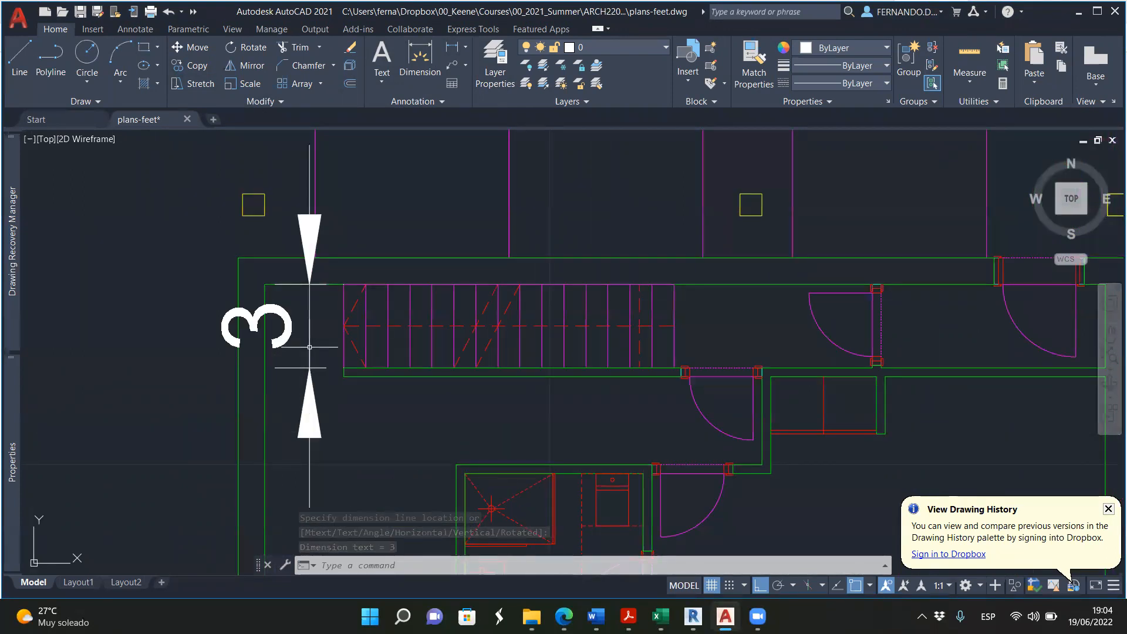
left_click(309, 347)
key("Delete")
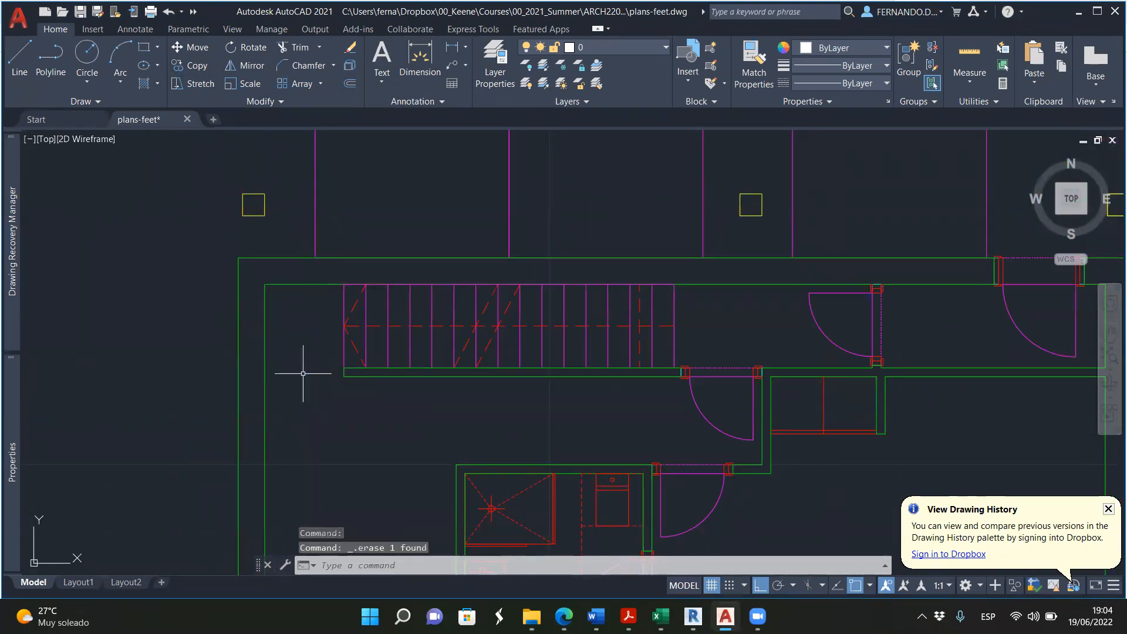
Examine the stair and the wall line beside it in the leftmost floor plan, and review all four plans together
scroll(311, 375, "down", 8)
scroll(306, 276, "up", 5)
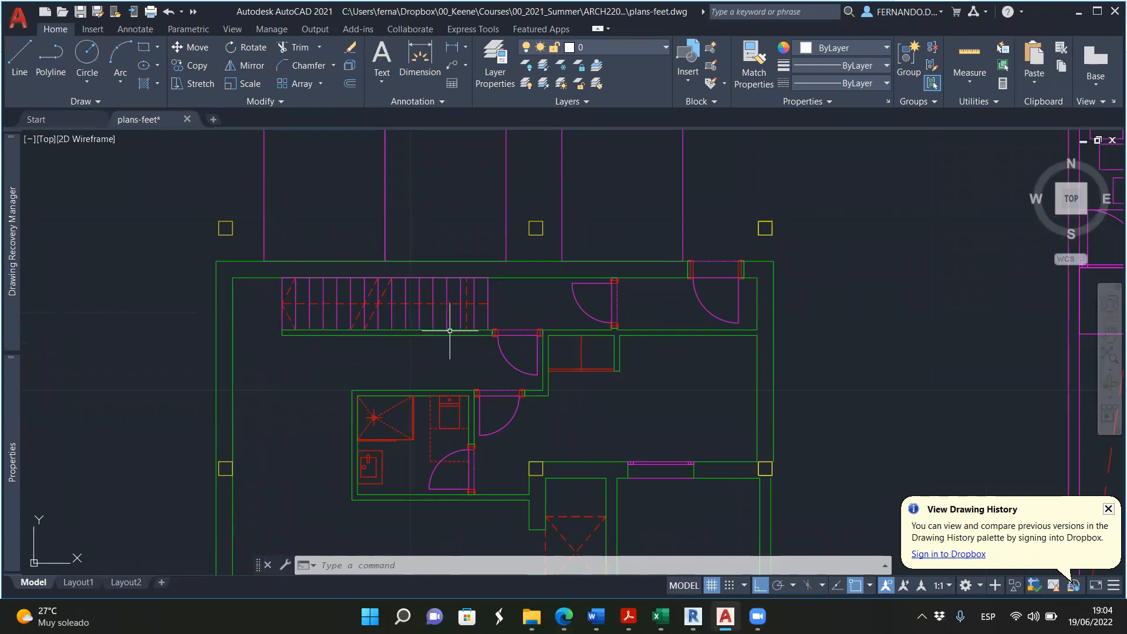
mouse_move(446, 331)
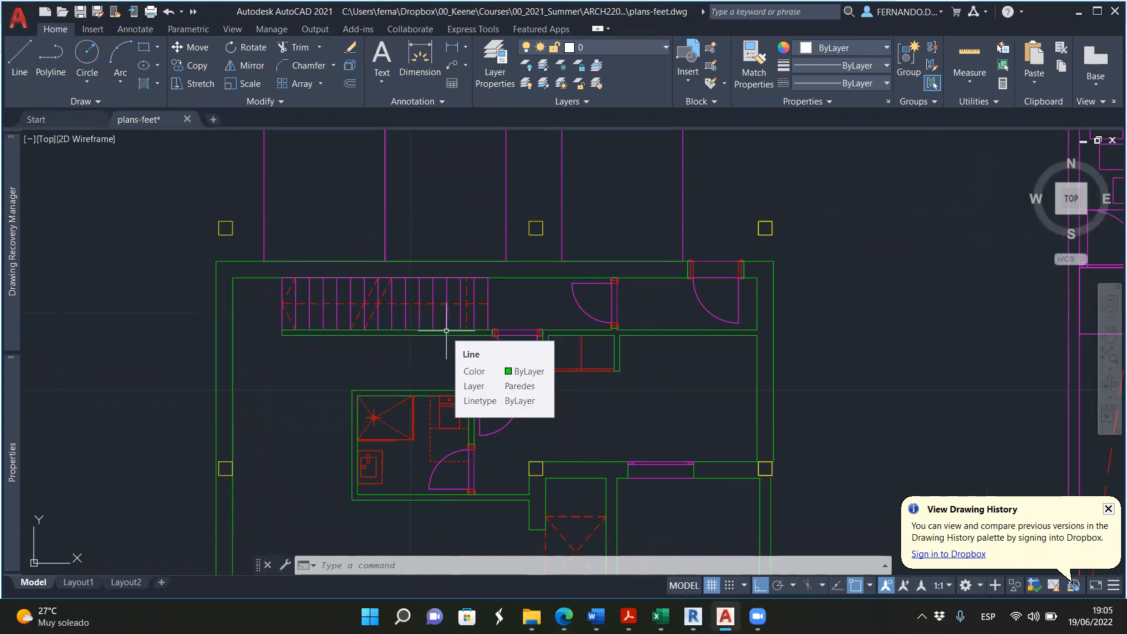
scroll(270, 285, "up", 3)
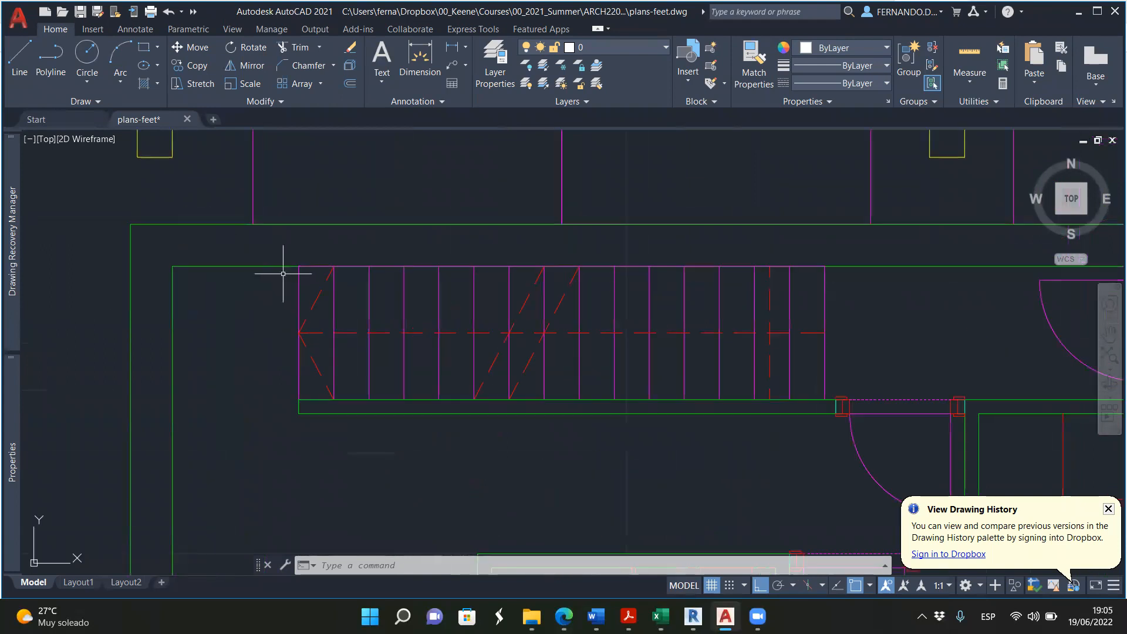
mouse_move(299, 266)
mouse_move(298, 399)
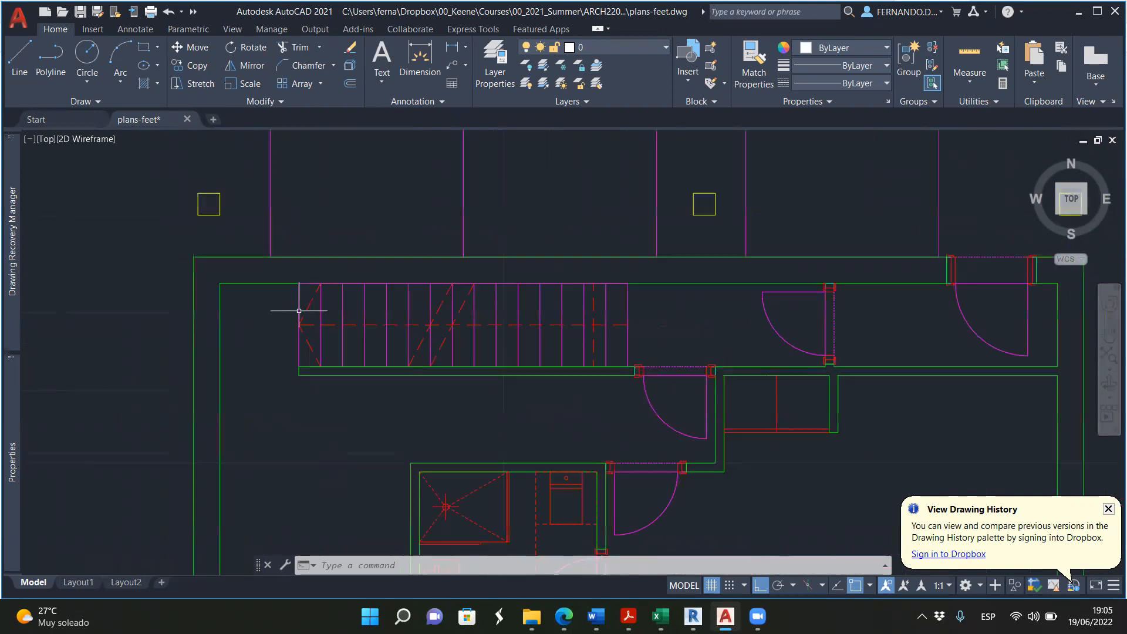
scroll(299, 318, "down", 8)
scroll(433, 268, "down", 5)
scroll(515, 221, "up", 2)
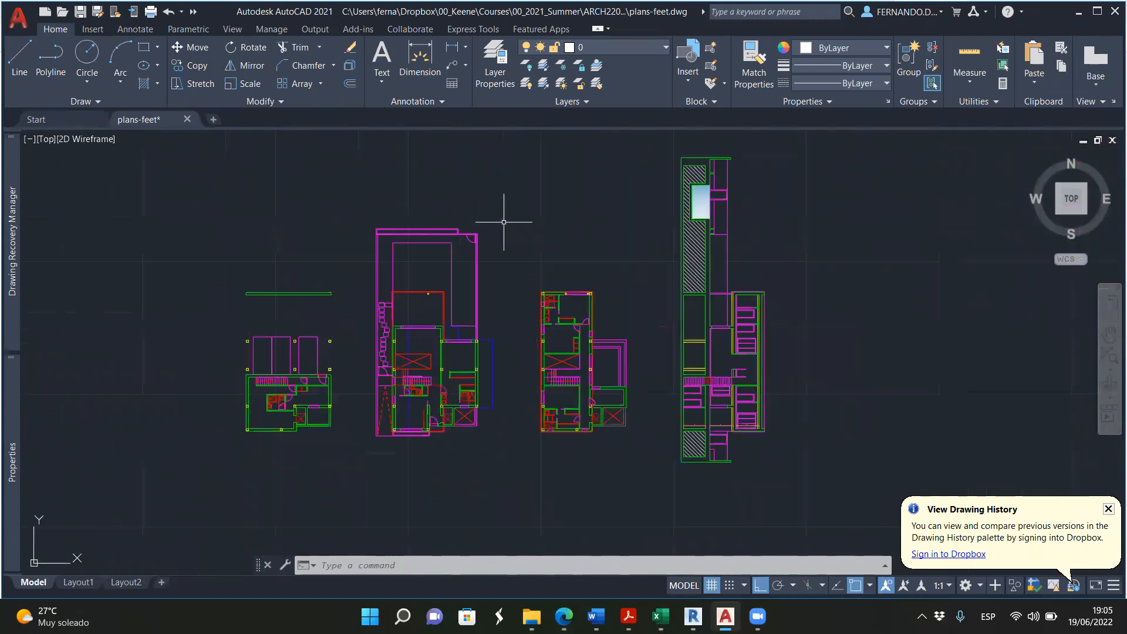
Save a copy of the drawing as plans-feet in the Dropbox folder 00_Keene > Courses > 000_2022-Summer
left_click(98, 11)
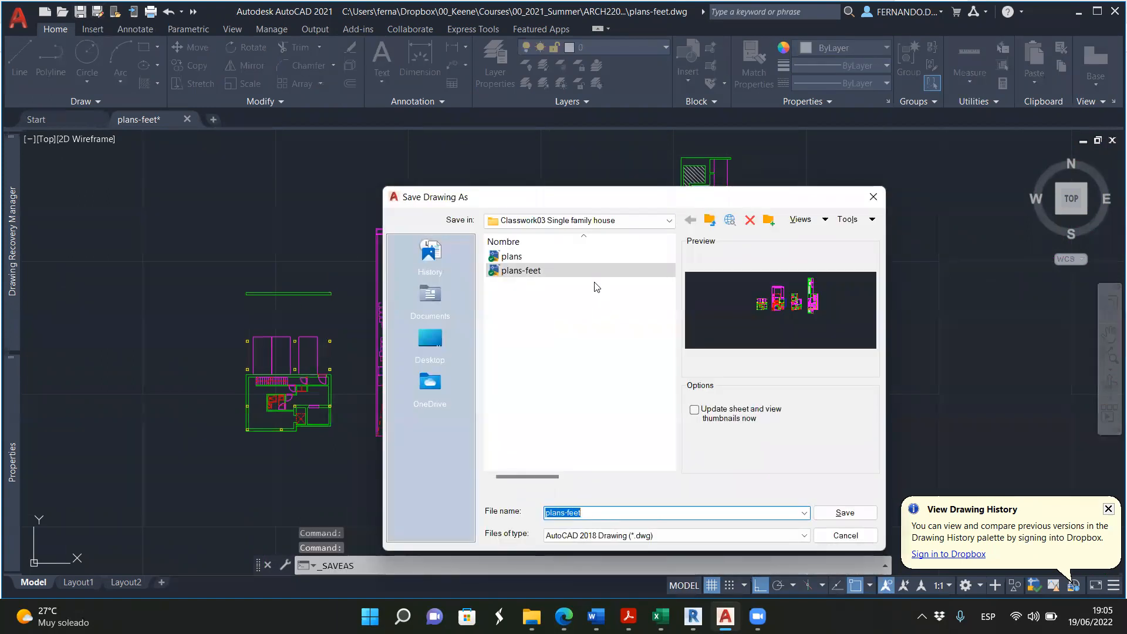
left_click(709, 221)
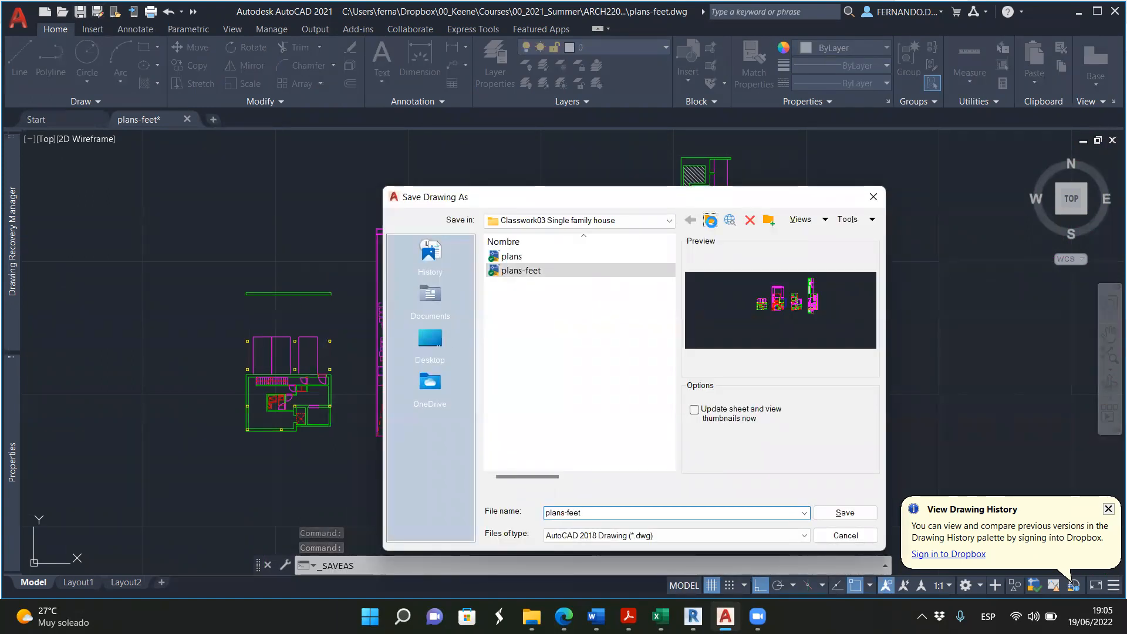
left_click(668, 220)
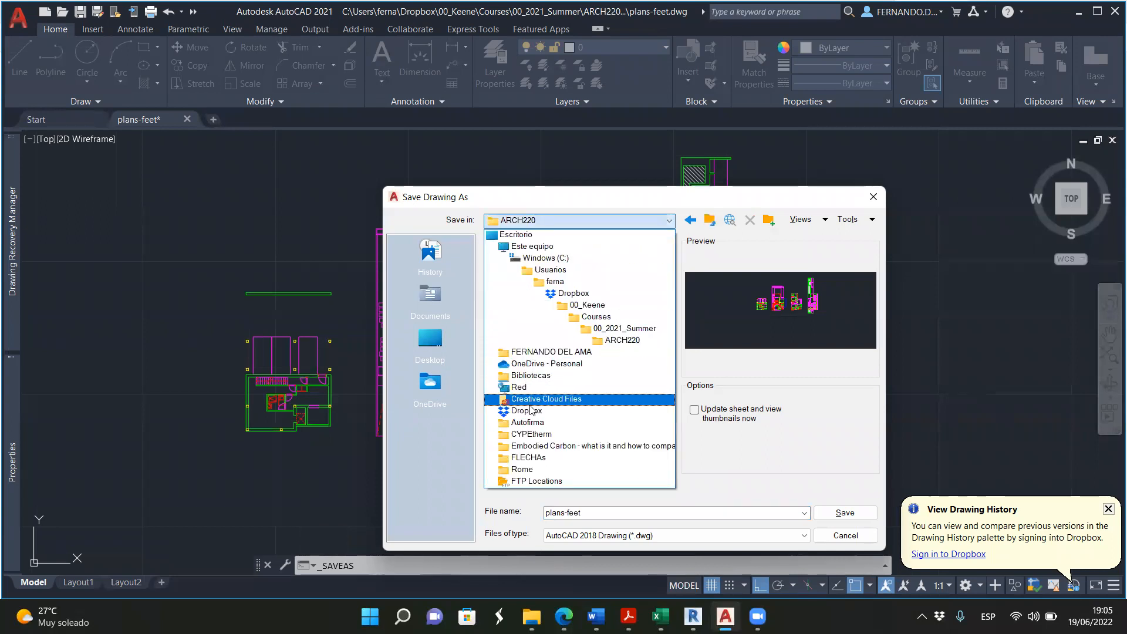
left_click(529, 408)
double_click(521, 313)
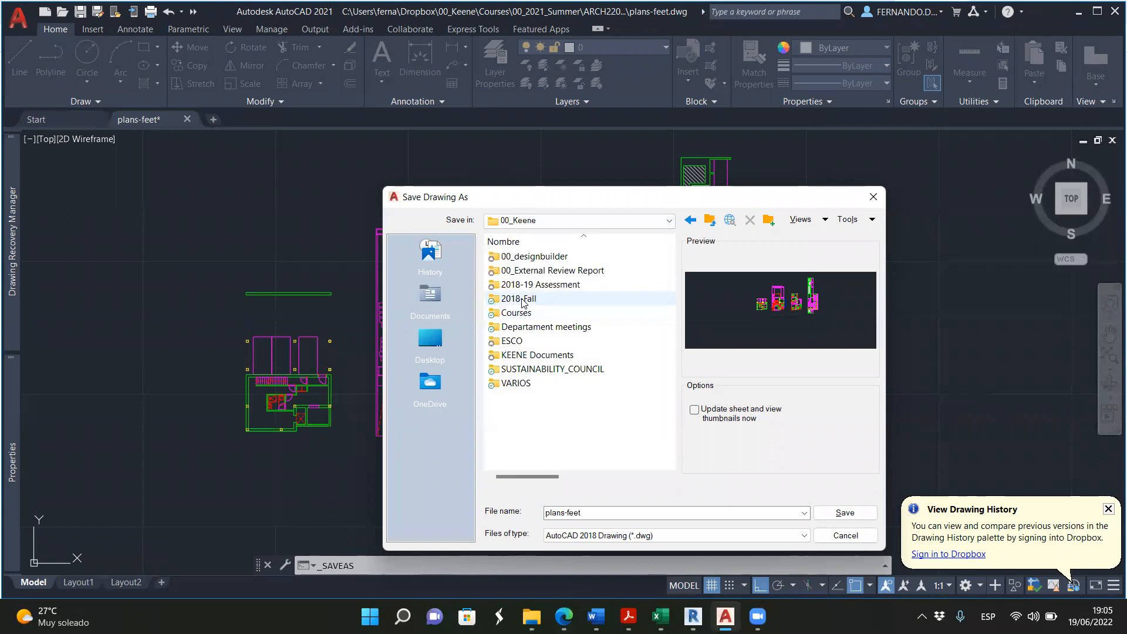
double_click(521, 315)
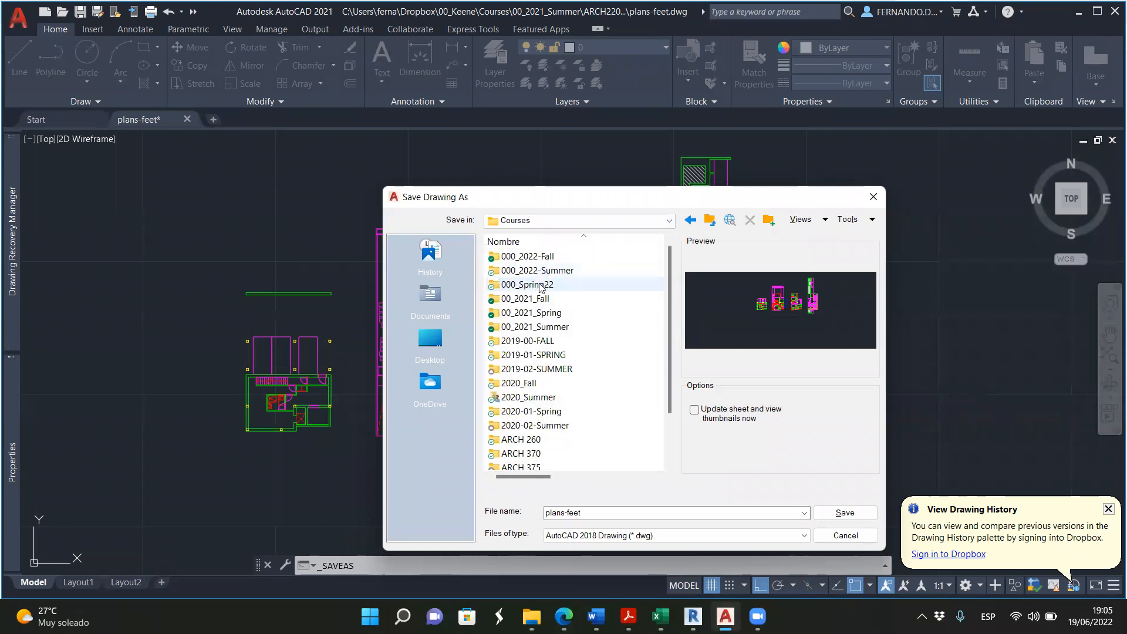
double_click(535, 272)
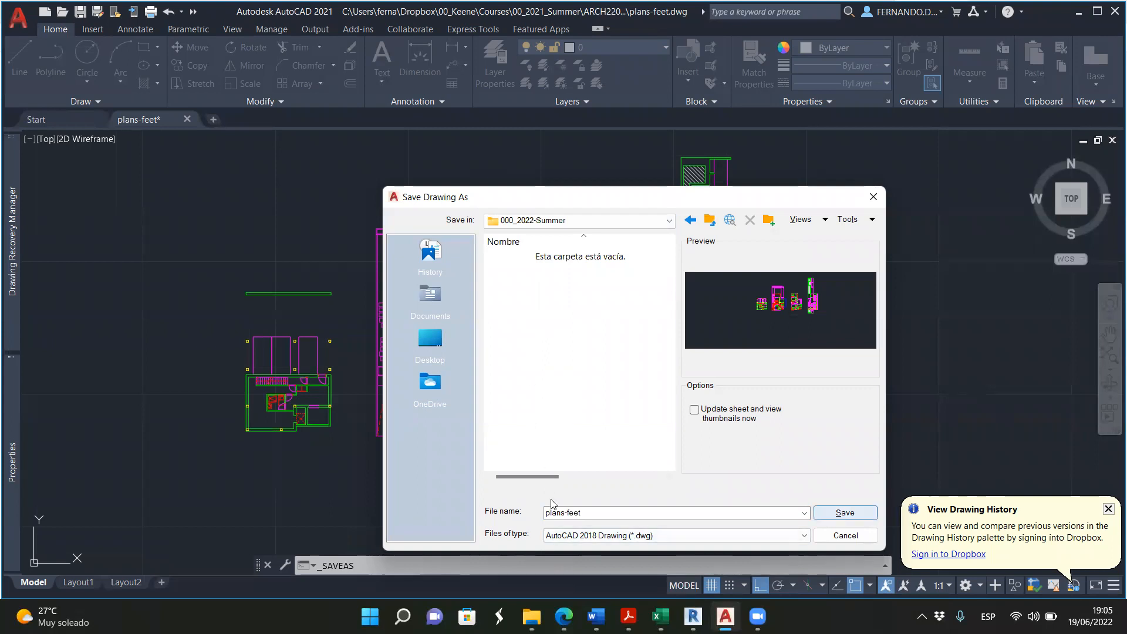
key("Return")
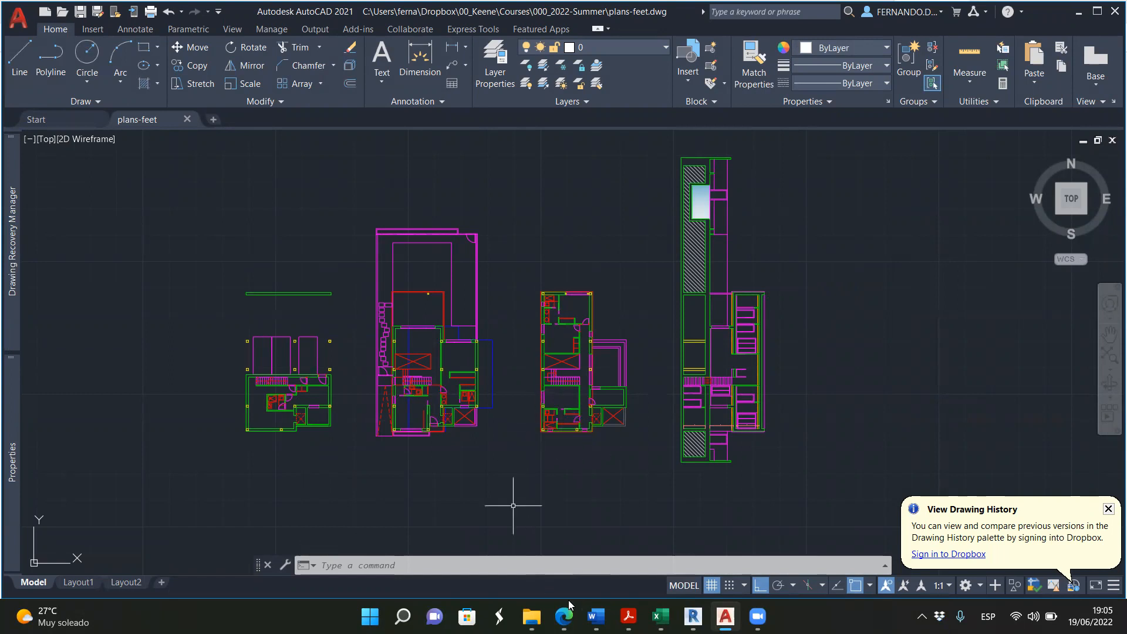
Switch to Revit and create a new project from the Plantilla de construcción template
mouse_move(564, 616)
left_click(693, 616)
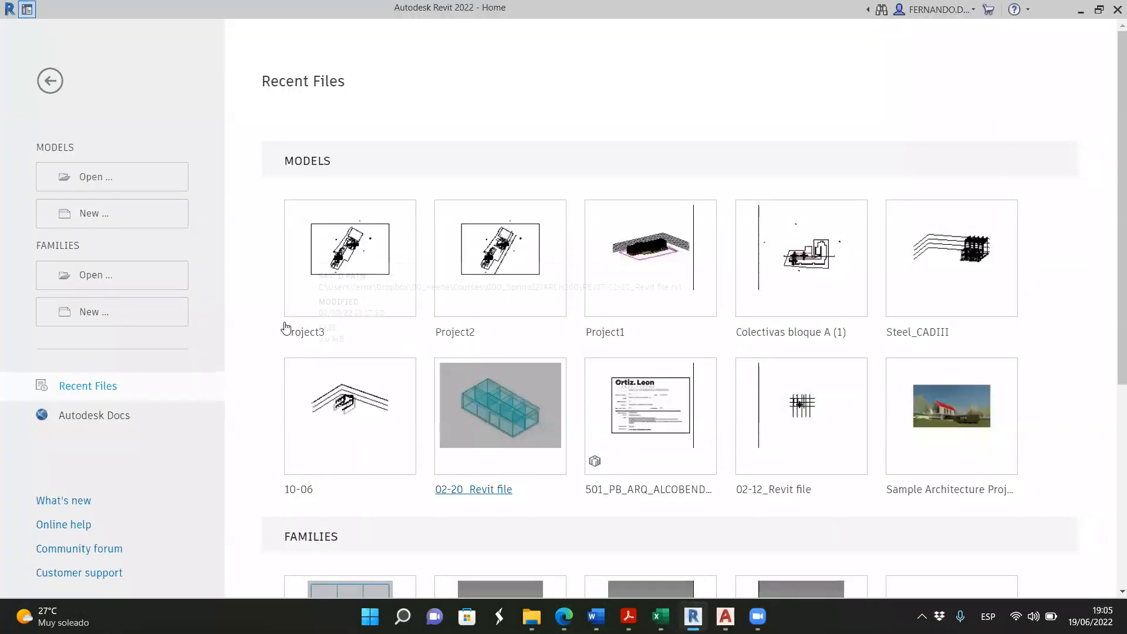
left_click(91, 218)
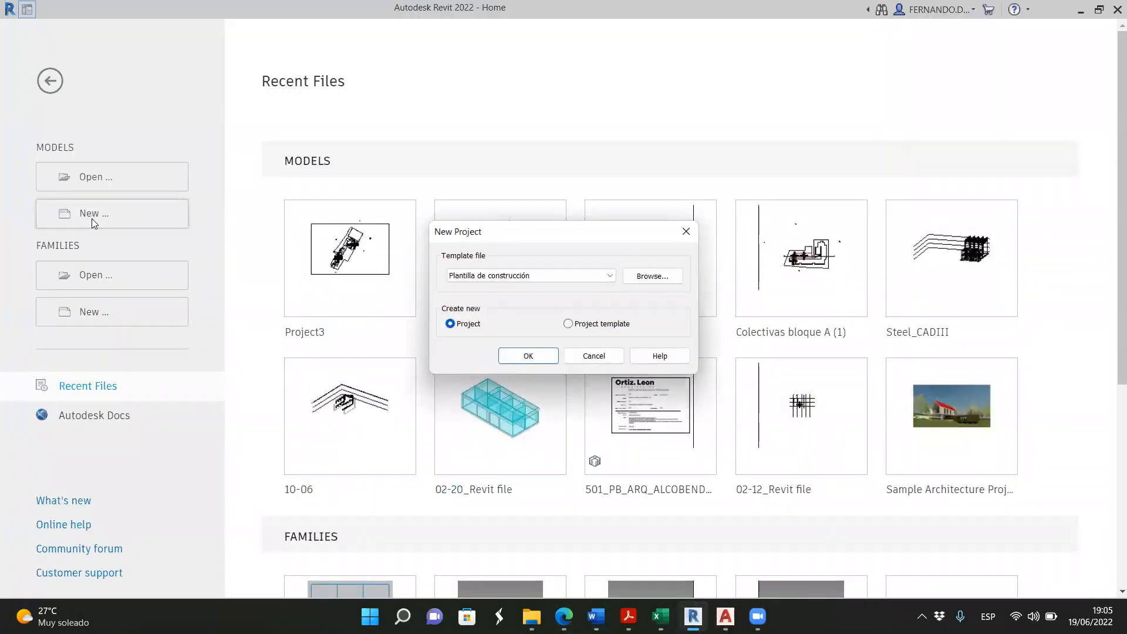
left_click(529, 354)
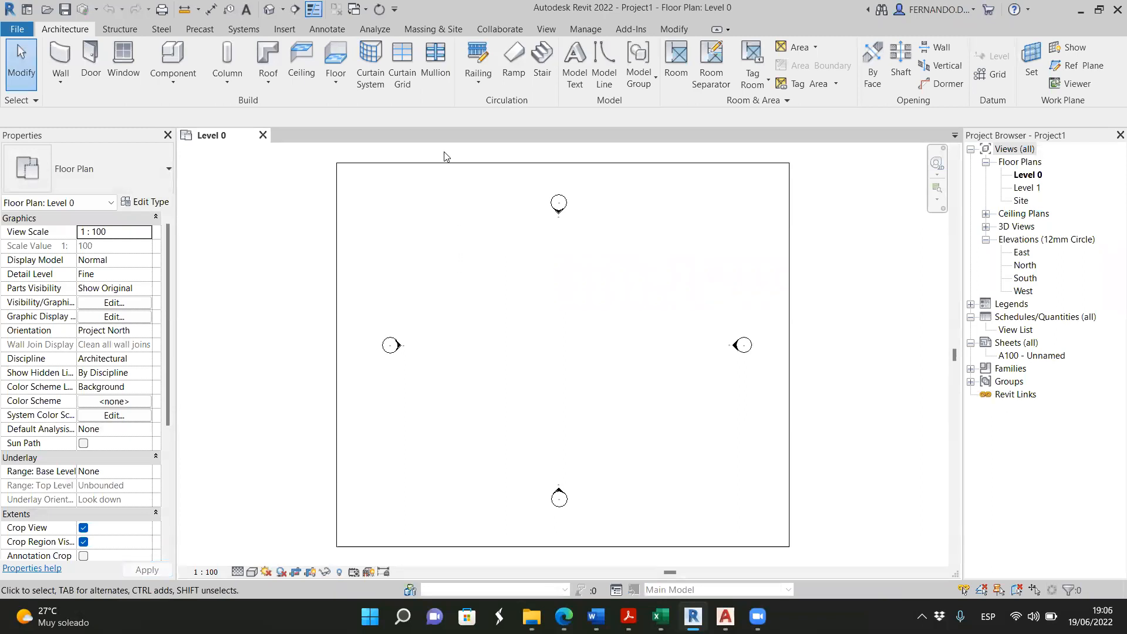
Import plans-feet.dwg from Dropbox > 00_Keene > Courses > 000_2022-Summer into Level 0, with auto-detected units and Auto - Origin to Internal Origin positioning
left_click(285, 29)
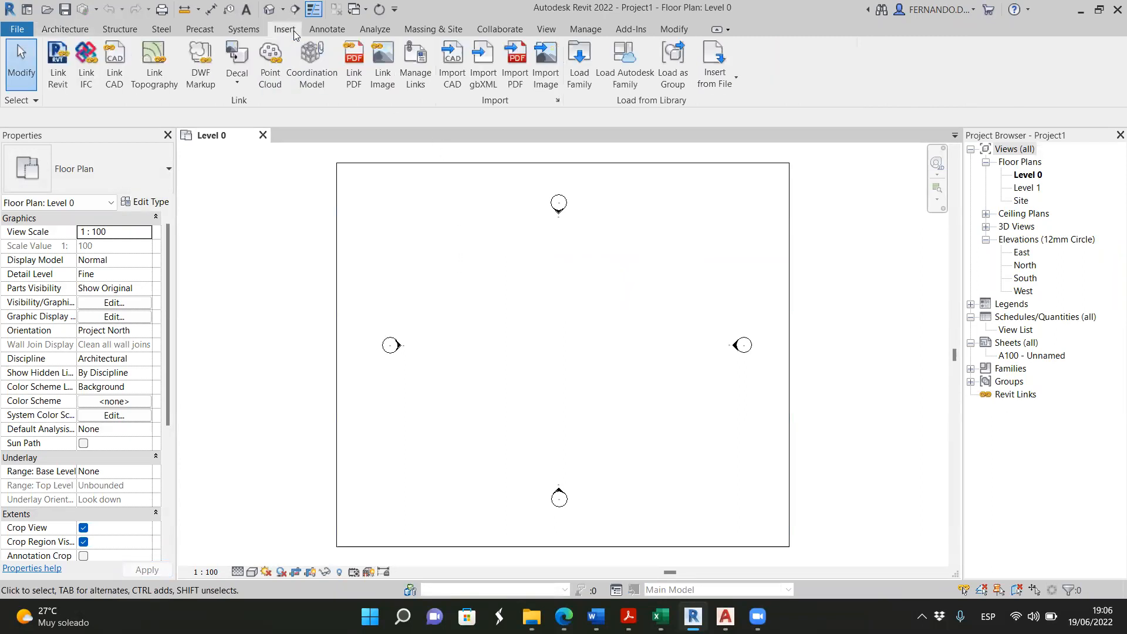
left_click(456, 76)
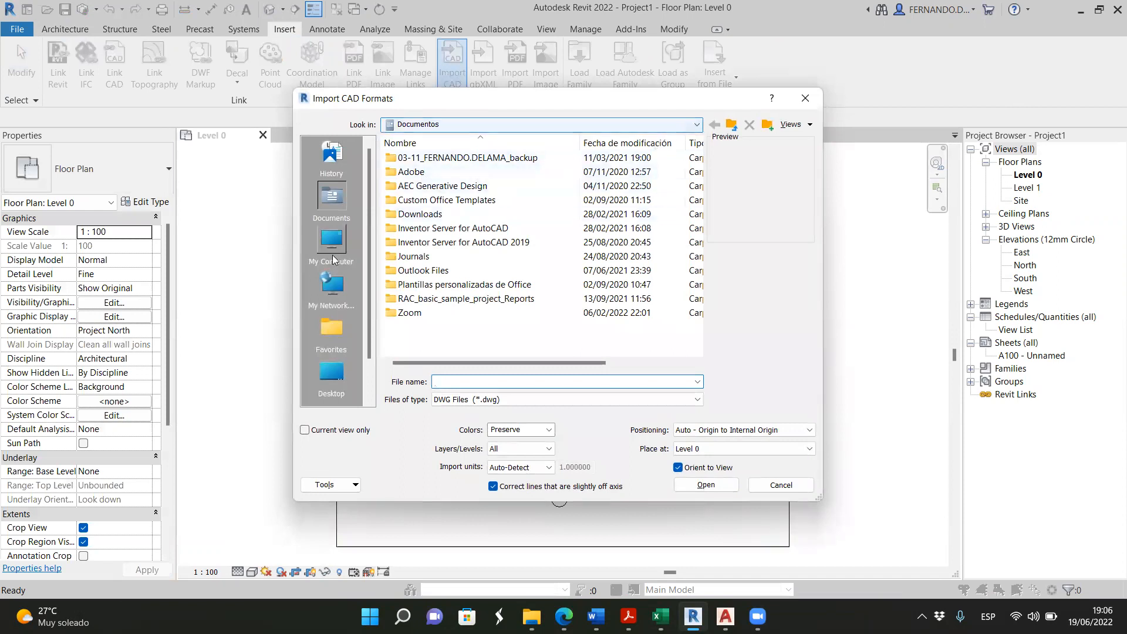
left_click(332, 246)
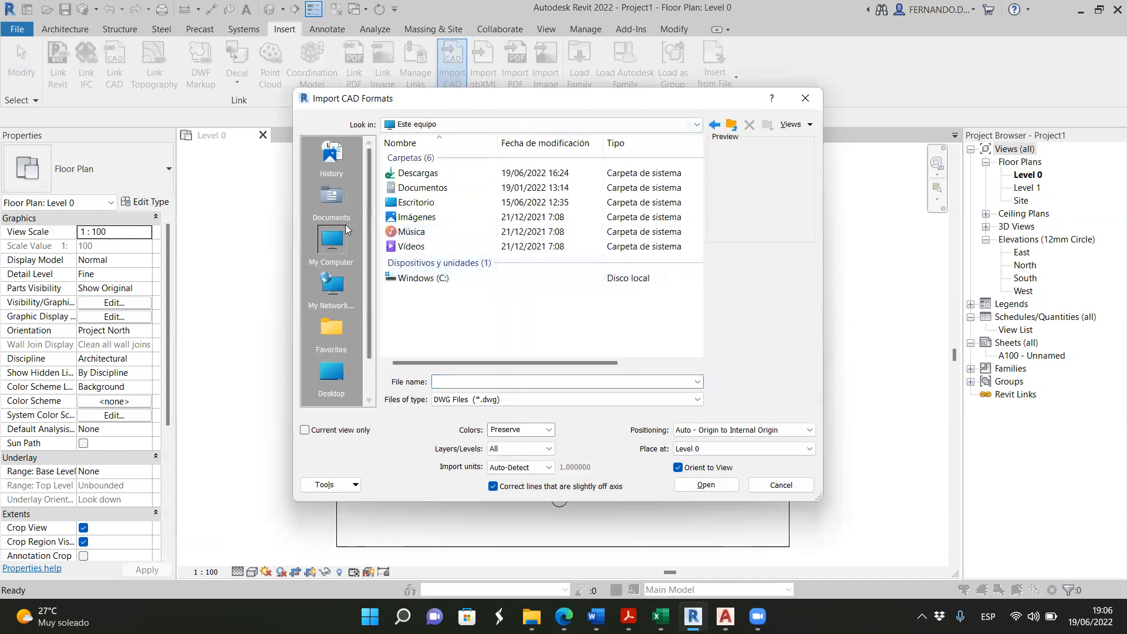
left_click(339, 322)
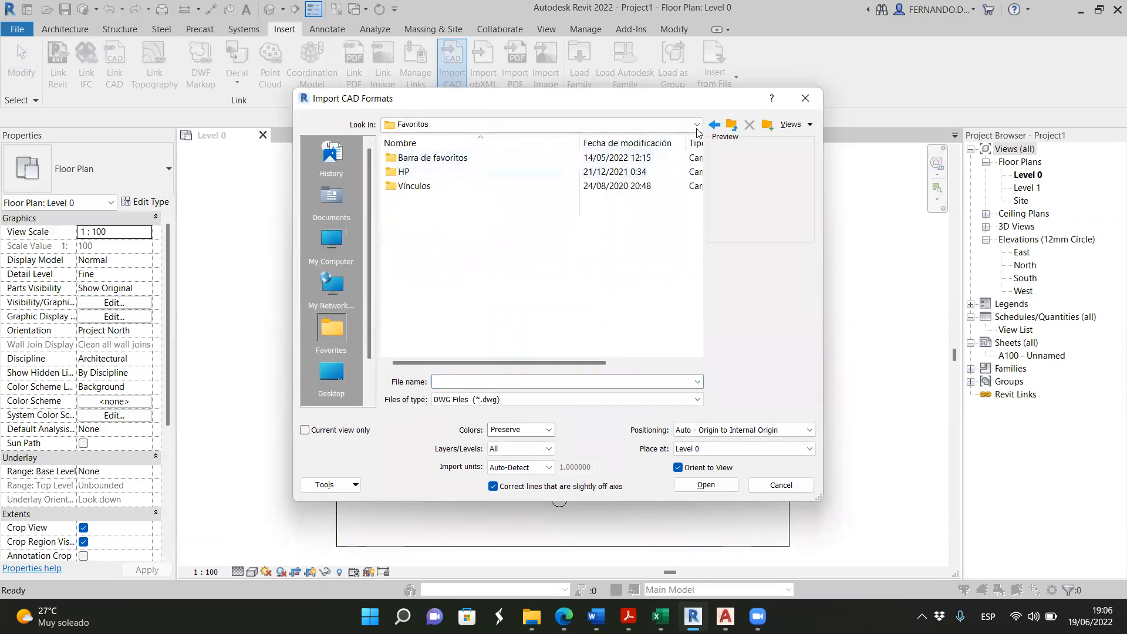
left_click(516, 124)
left_click(431, 241)
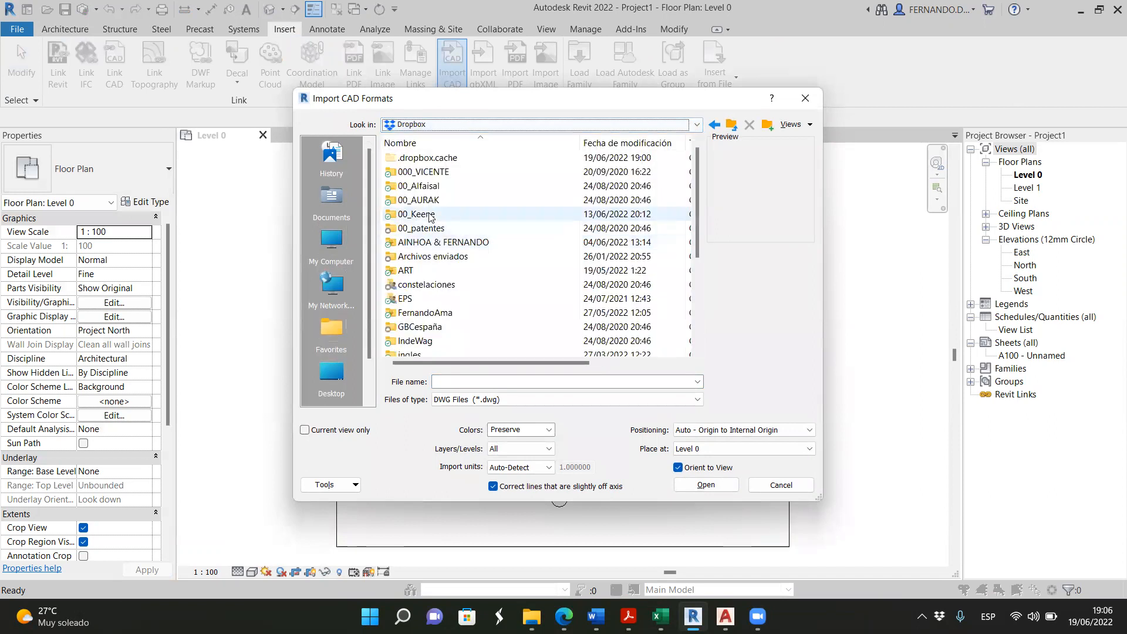
double_click(416, 215)
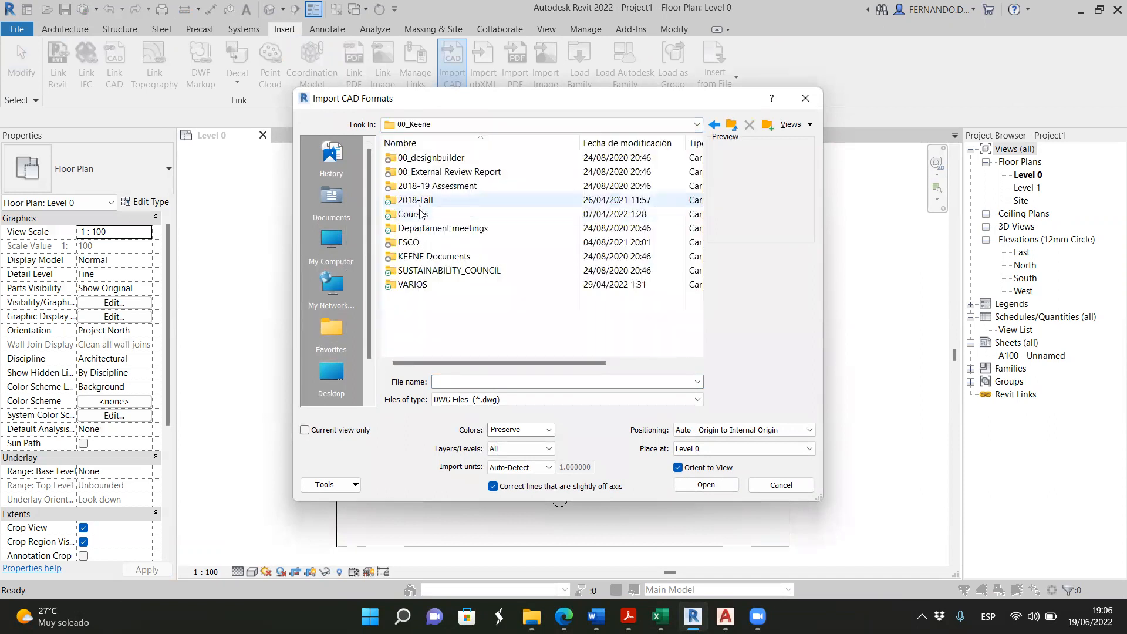
double_click(421, 215)
double_click(424, 173)
left_click(418, 158)
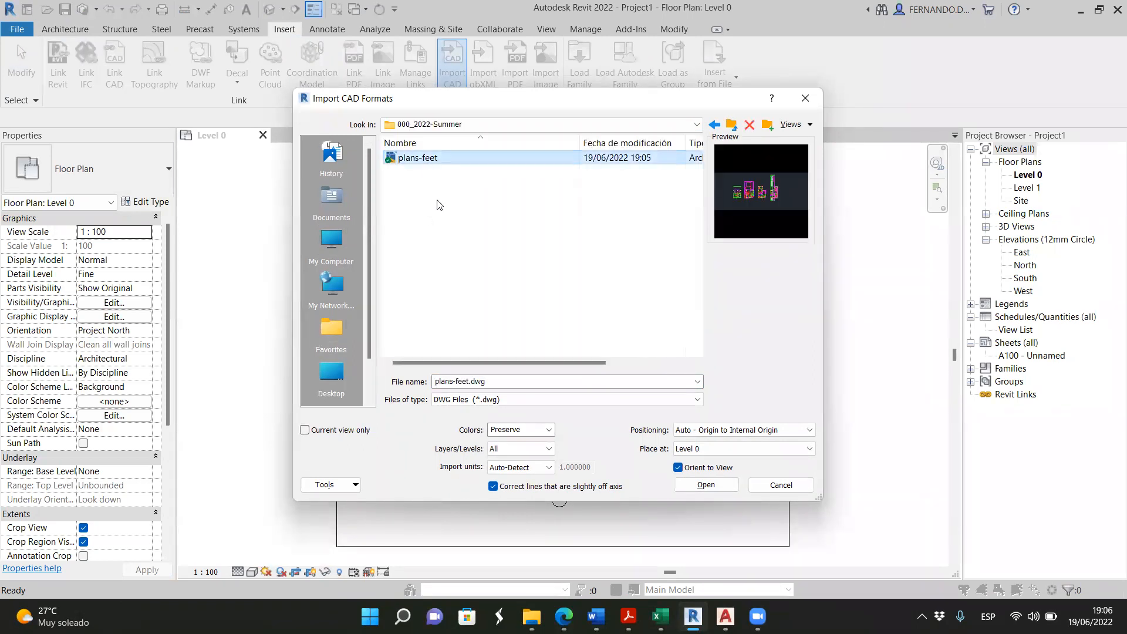
left_click(706, 485)
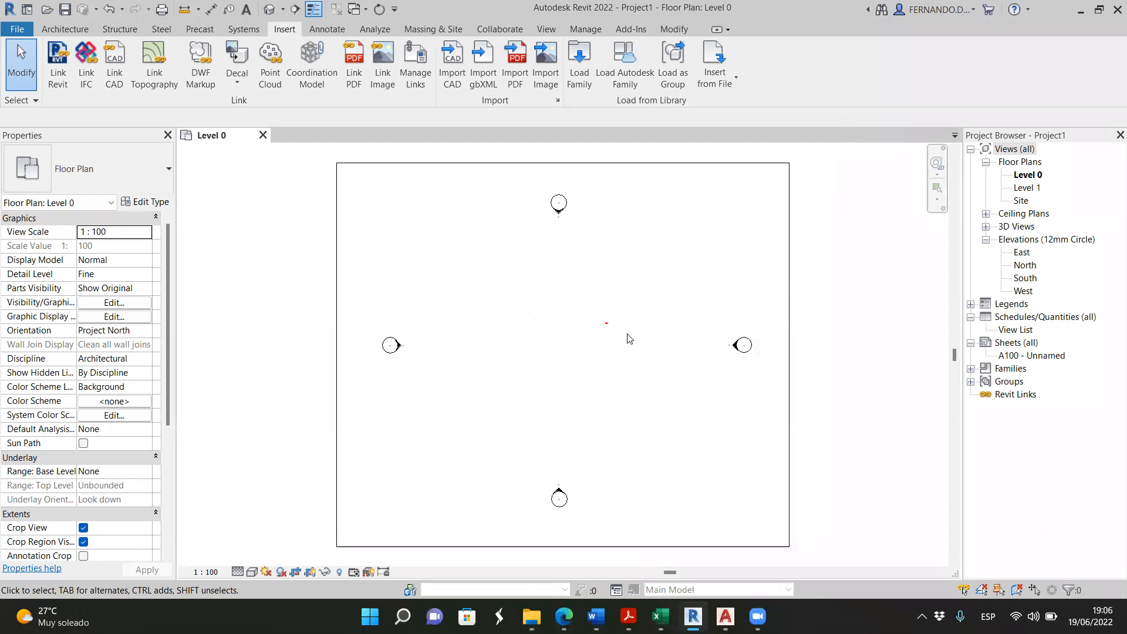
Check the imported plans-feet.dwg up close in the Level 0 floor plan, leaving it unselected
left_click(614, 383)
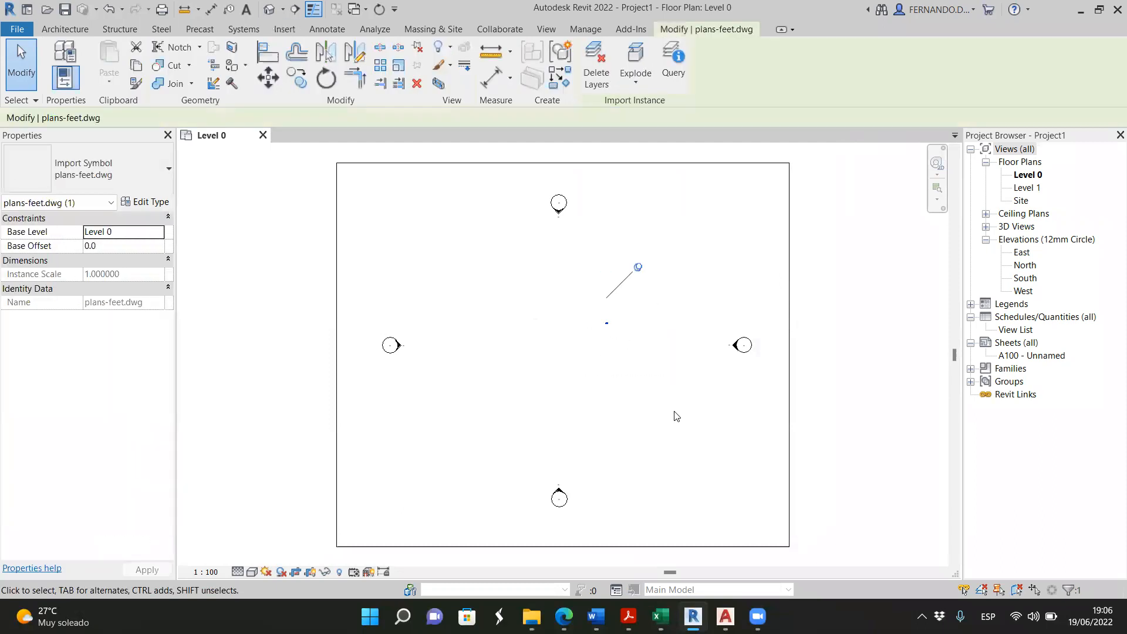
left_click(656, 388)
scroll(615, 328, "up", 5)
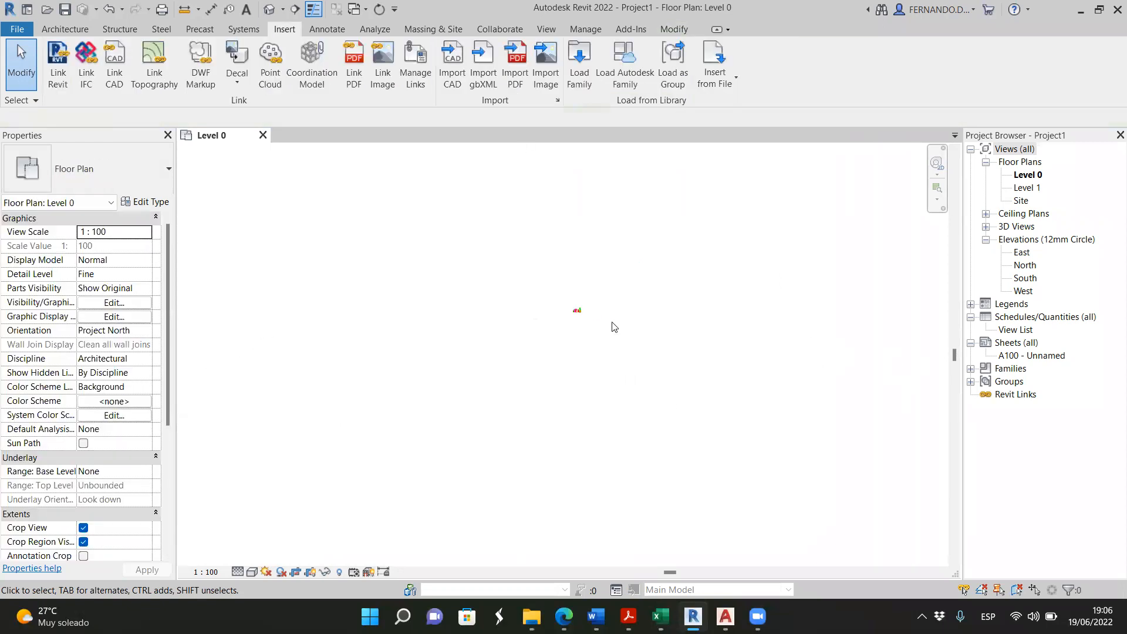
Examine the imported plans-feet.dwg for its size against the Level 0 crop region and elevation markers, then up close around the first plan's stair
scroll(600, 356, "down", 1)
scroll(602, 353, "up", 1)
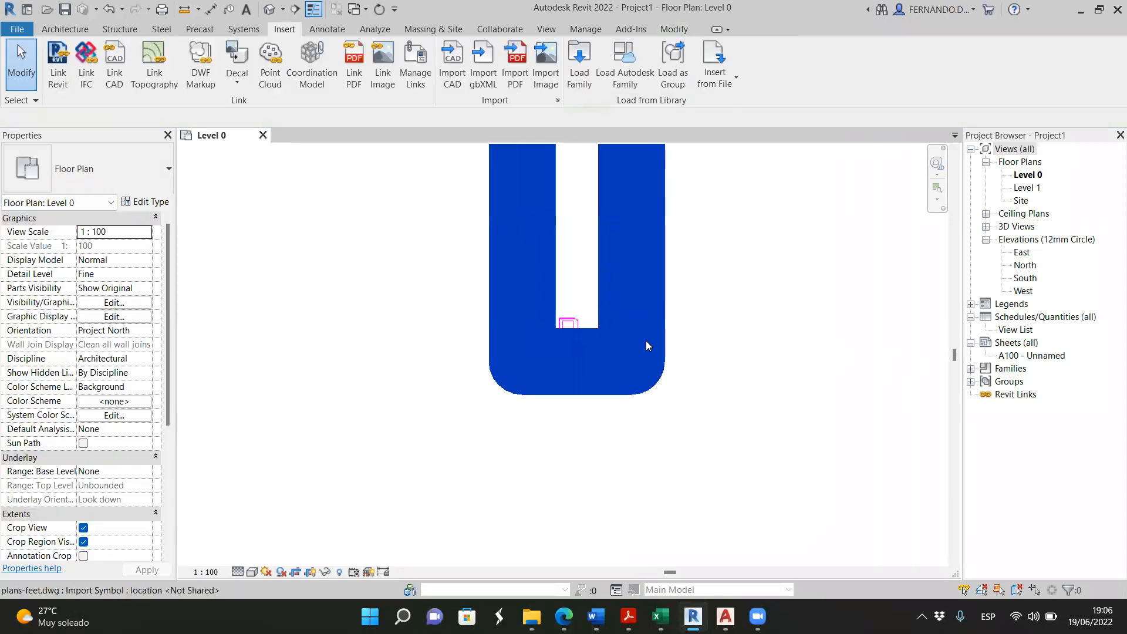
scroll(646, 340, "down", 3)
scroll(604, 346, "down", 2)
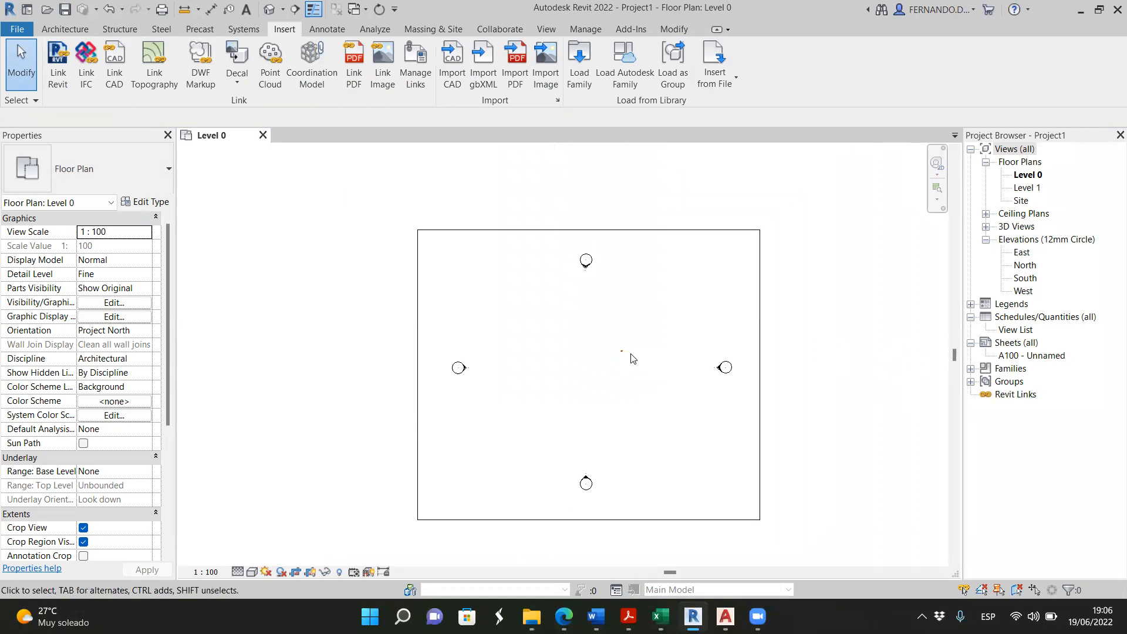
left_click(633, 365)
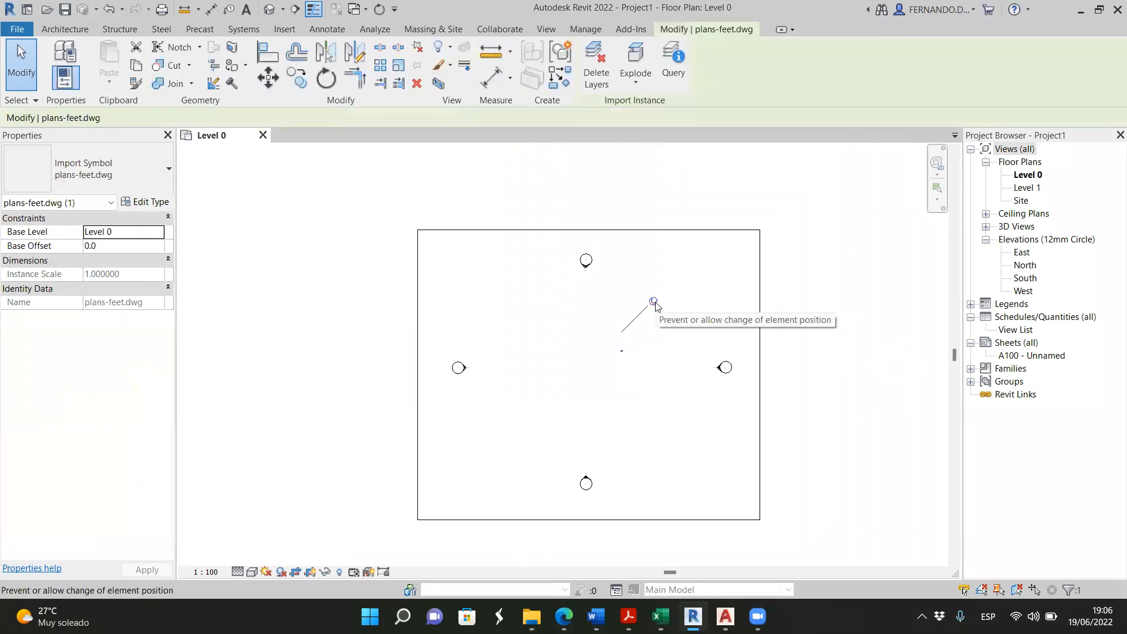
left_click(628, 362)
scroll(616, 358, "up", 4)
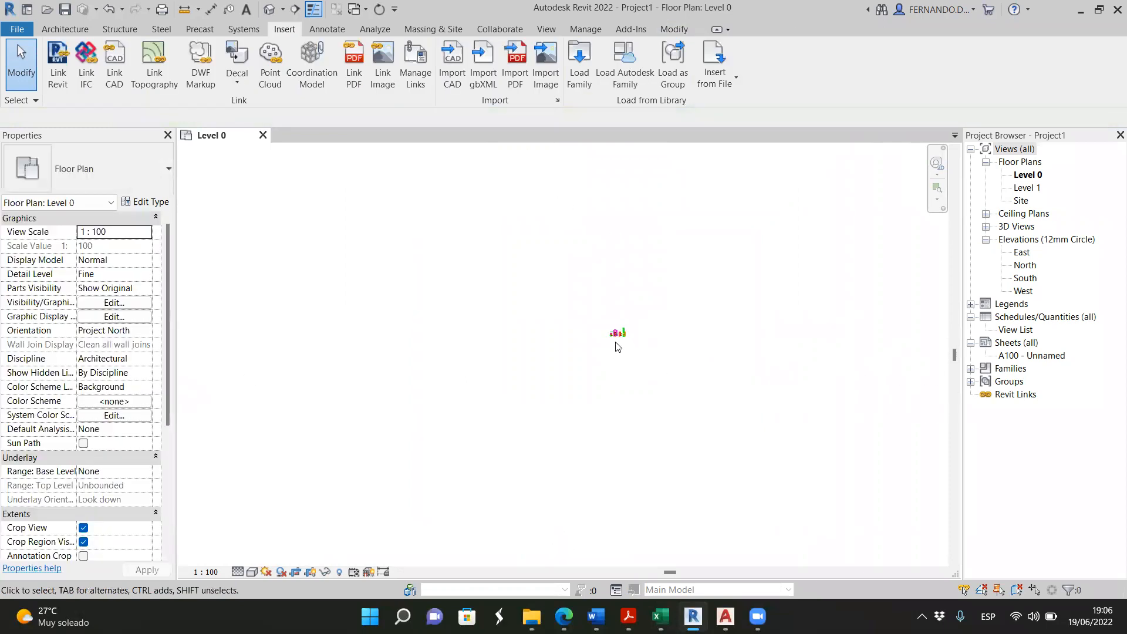
left_click(619, 329)
left_click(636, 370)
scroll(642, 362, "up", 2)
scroll(595, 280, "down", 4)
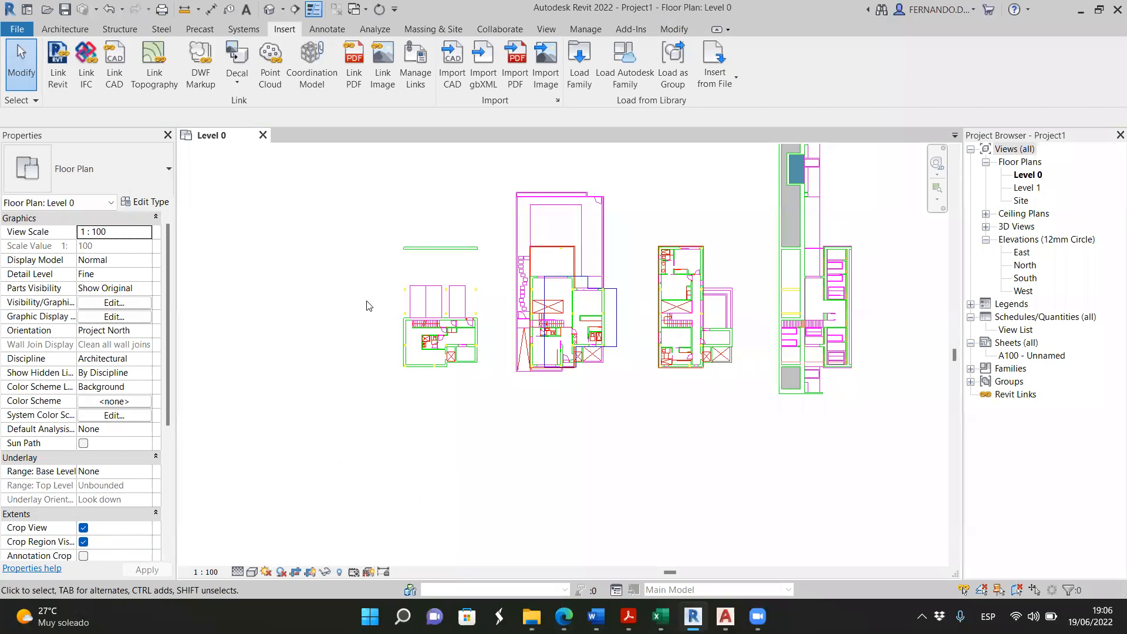
scroll(429, 336, "up", 8)
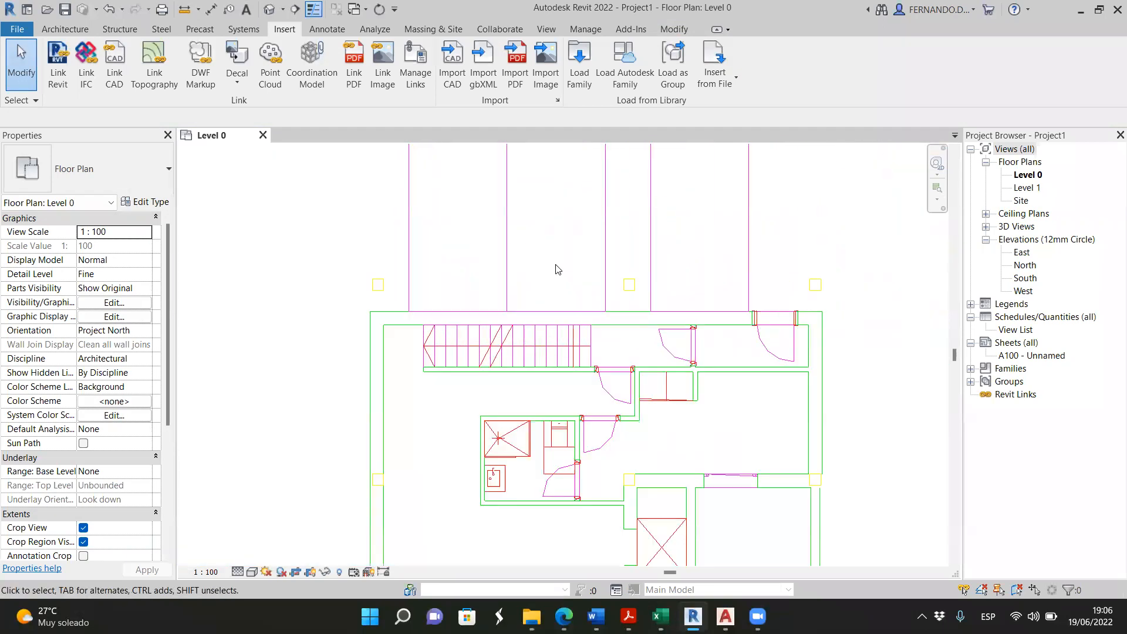
scroll(556, 270, "up", 1)
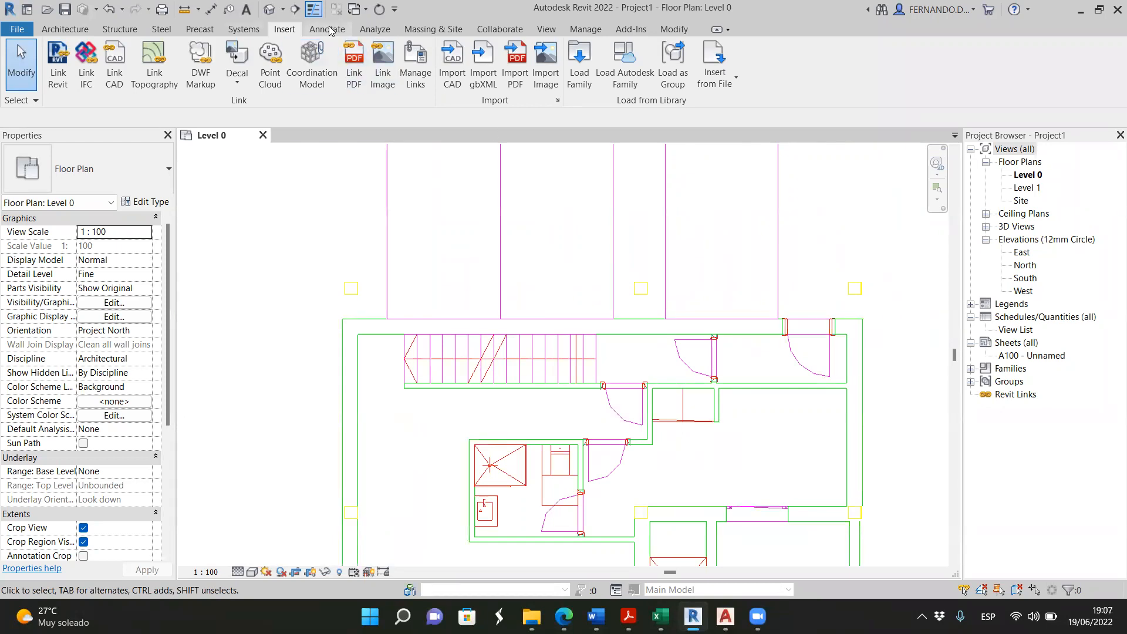
Place an aligned dimension across the width of the stair corridor in the first plan of the imported drawing
scroll(75, 74, "down", 1)
left_click(61, 66)
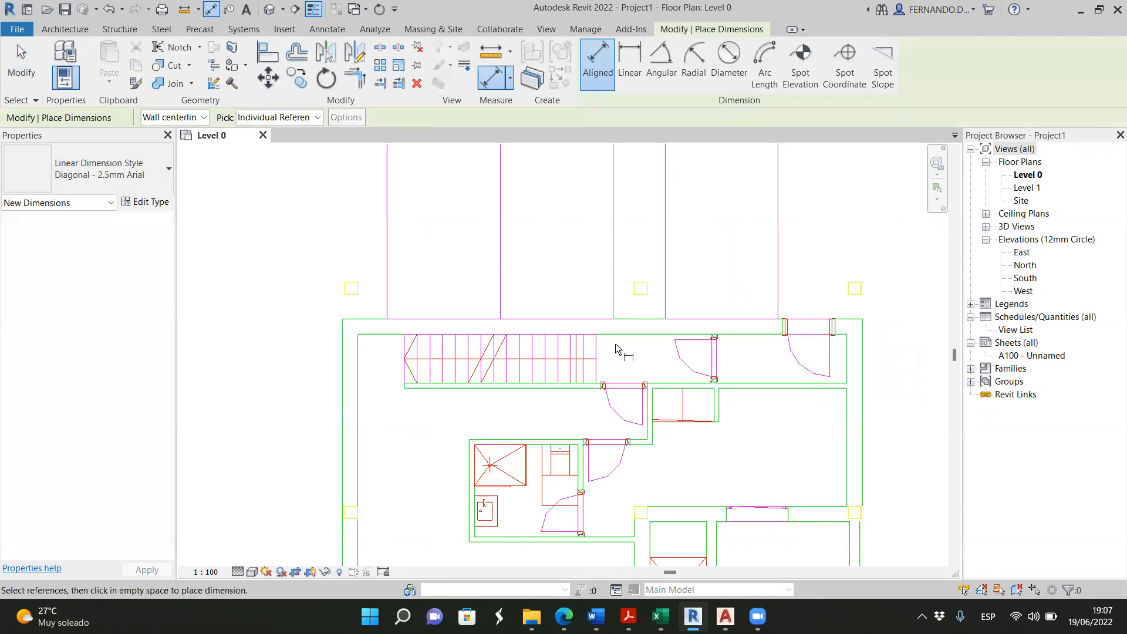
left_click(619, 336)
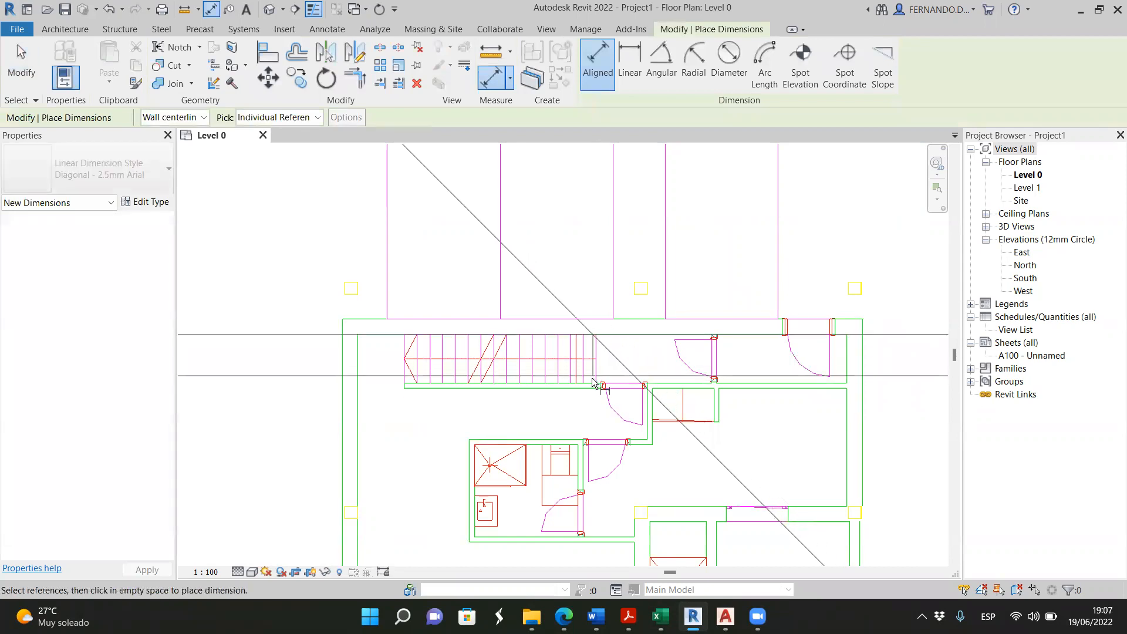
scroll(574, 369, "down", 8)
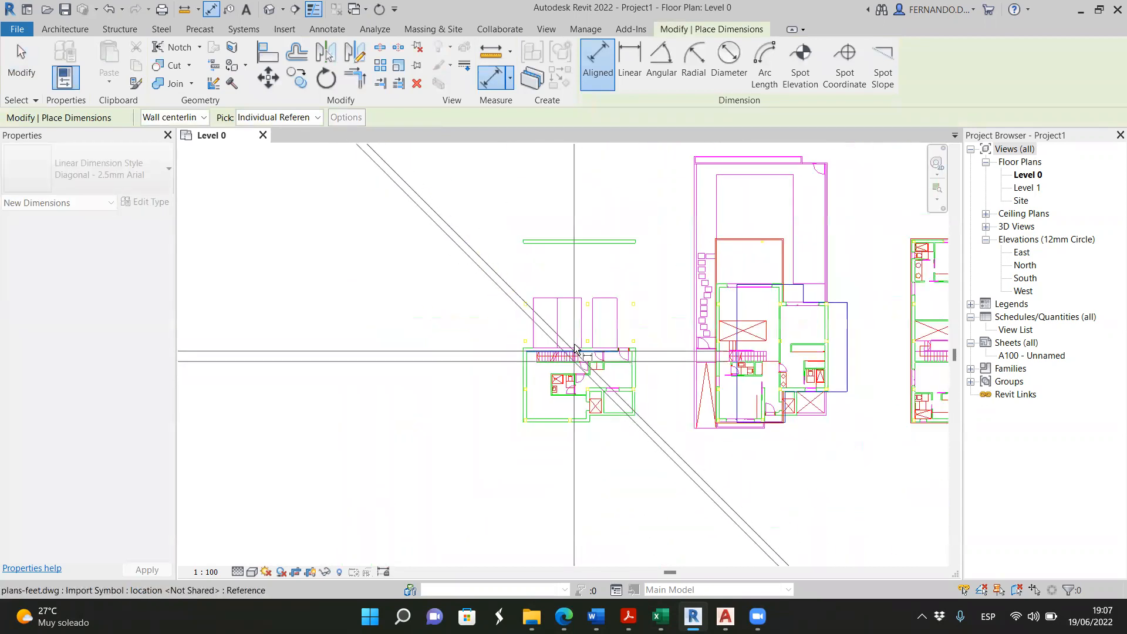
scroll(554, 326, "down", 1)
scroll(534, 332, "up", 2)
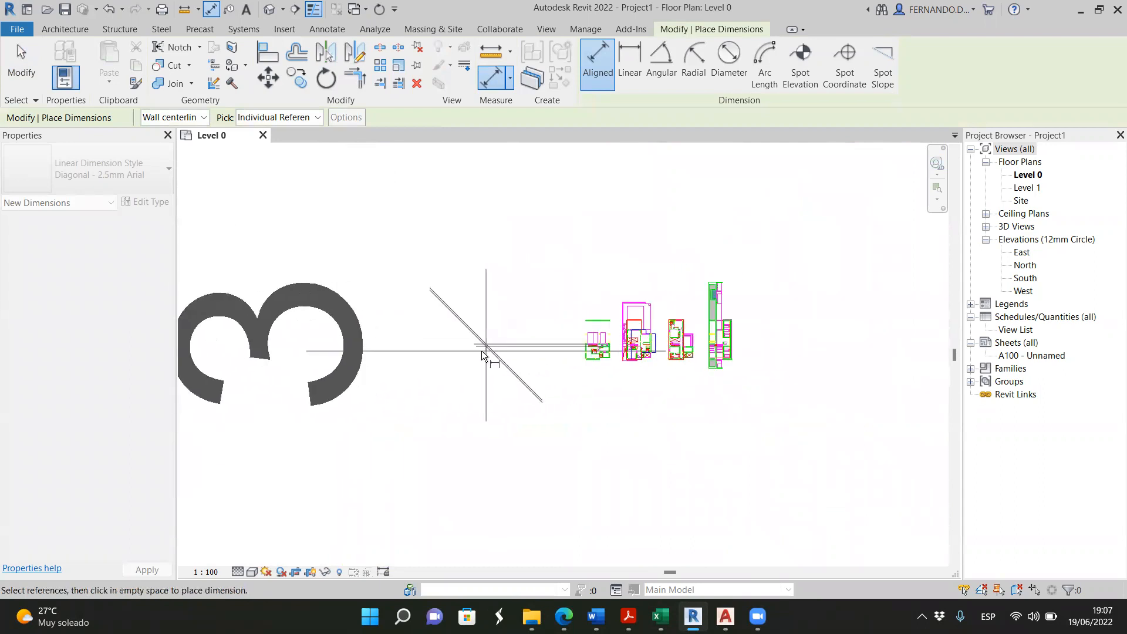
left_click(476, 316)
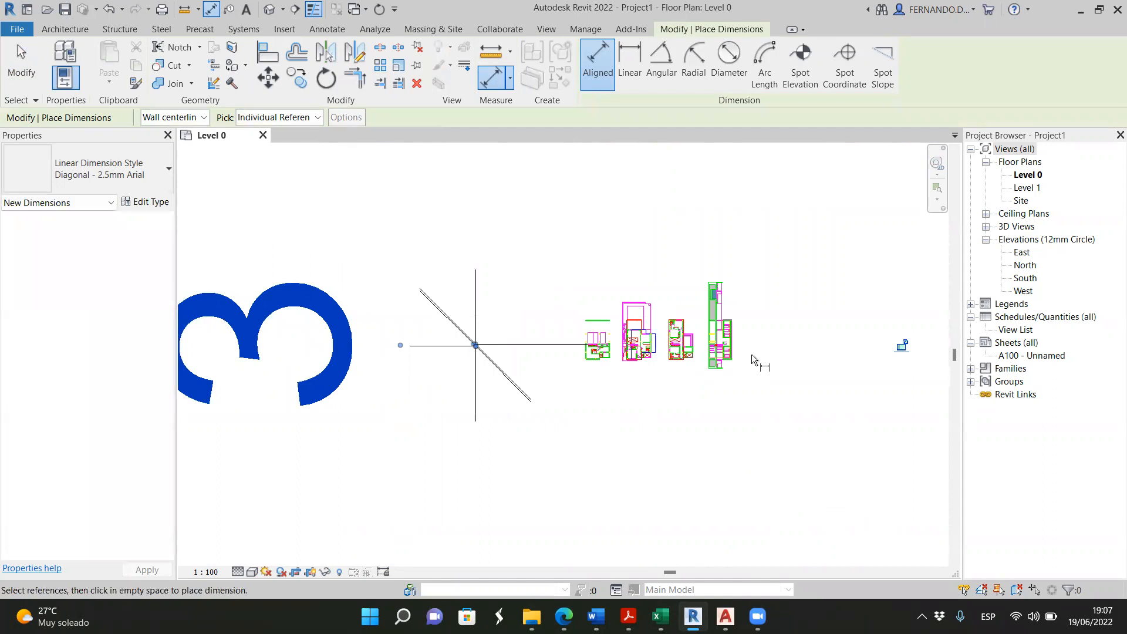
scroll(763, 311, "up", 3)
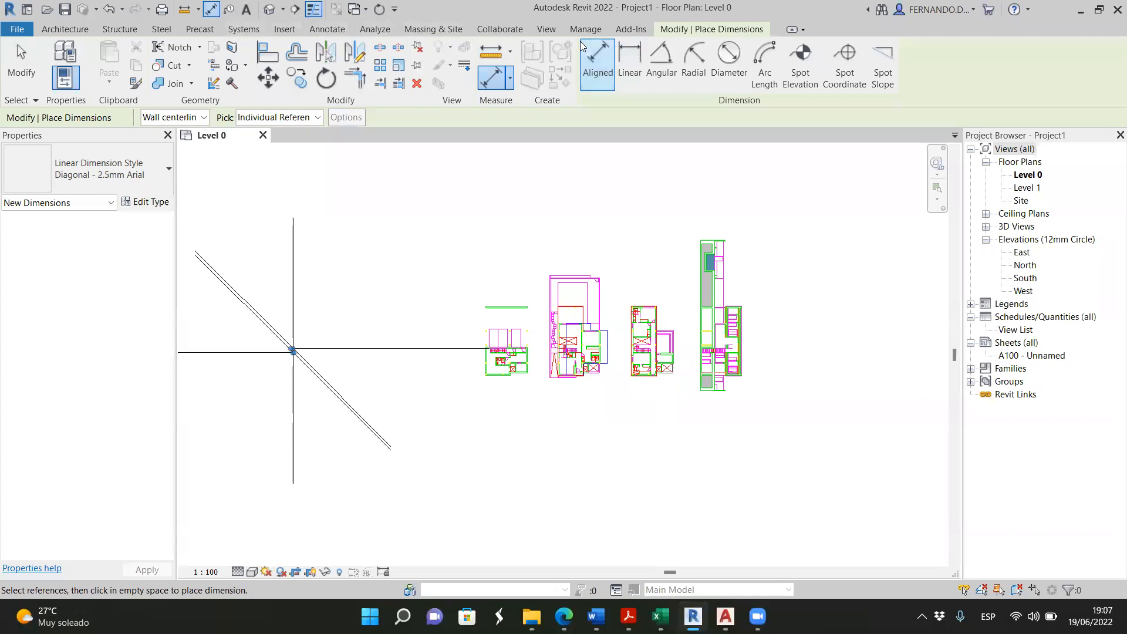
Set the project's Area units to square feet
scroll(446, 103, "up", 2)
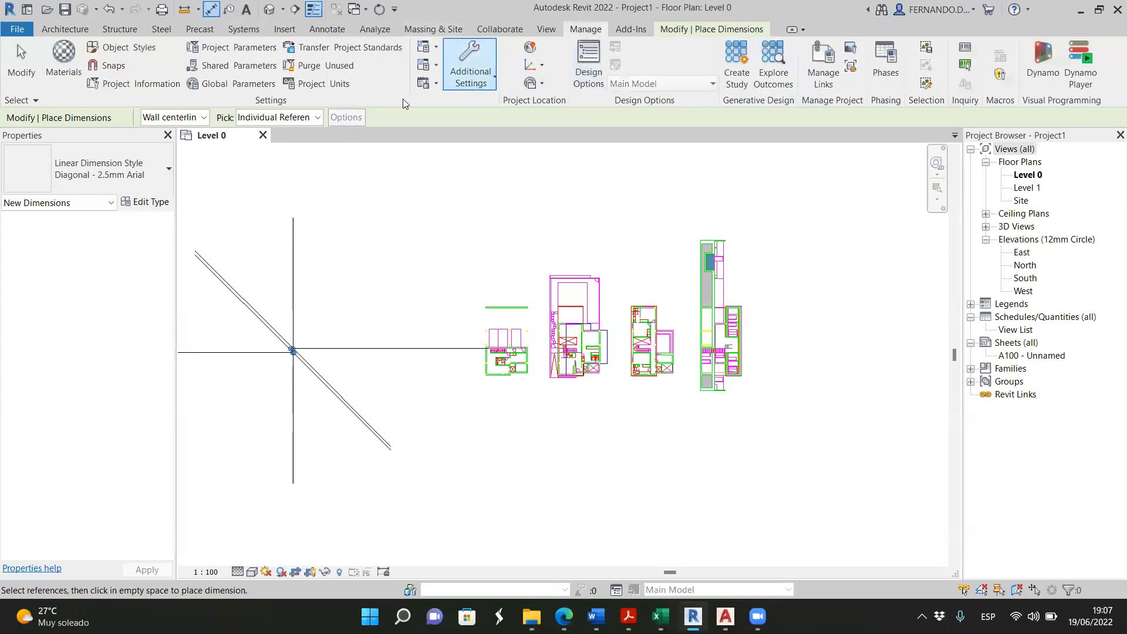
left_click(322, 83)
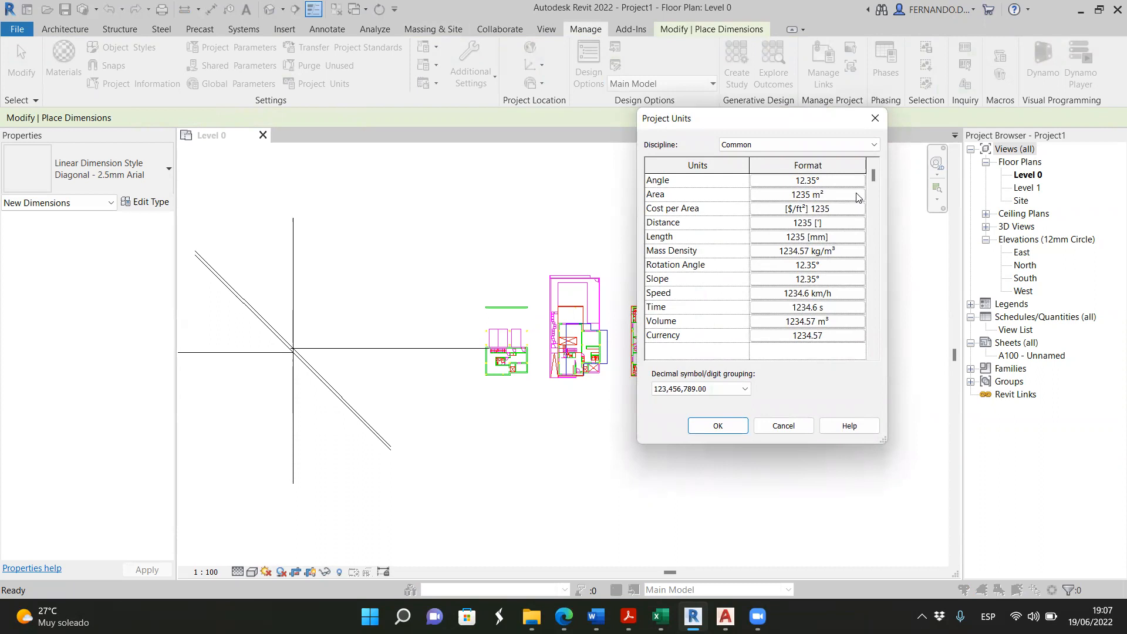
left_click(807, 194)
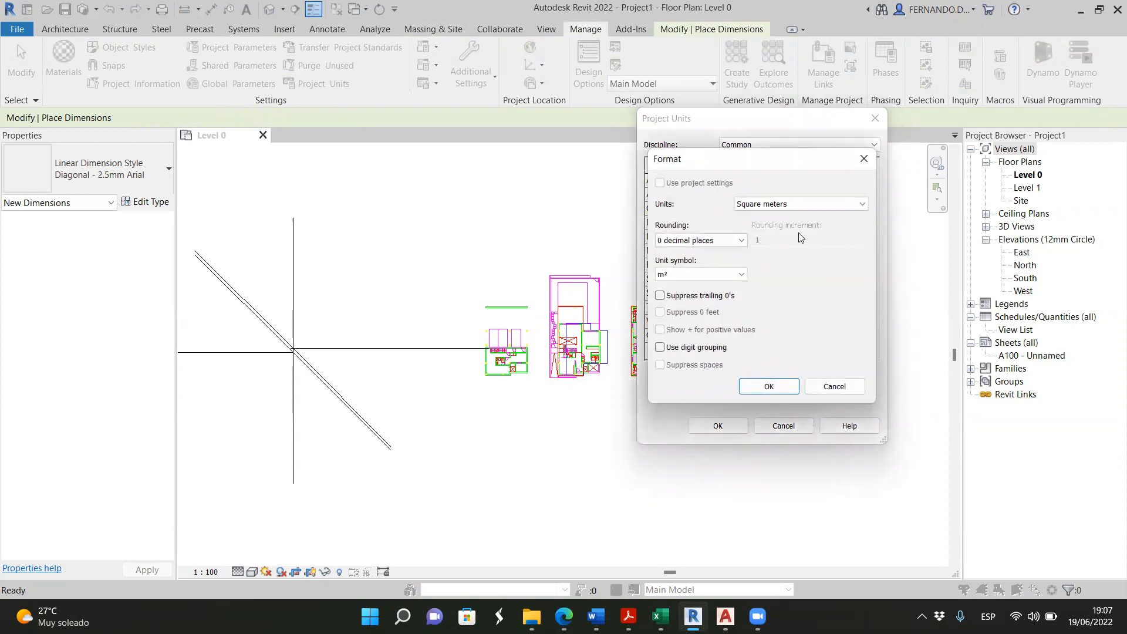
left_click(863, 205)
left_click(804, 257)
left_click(789, 389)
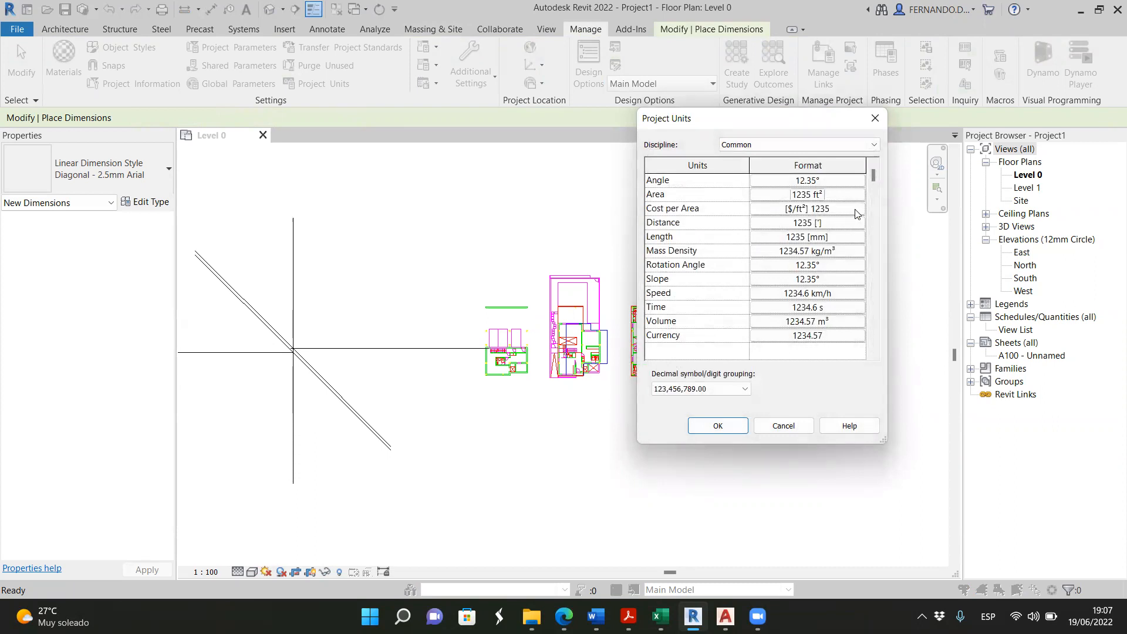
Set the project's Distance units to Feet and its Length units to Feet and fractional inches
left_click(859, 226)
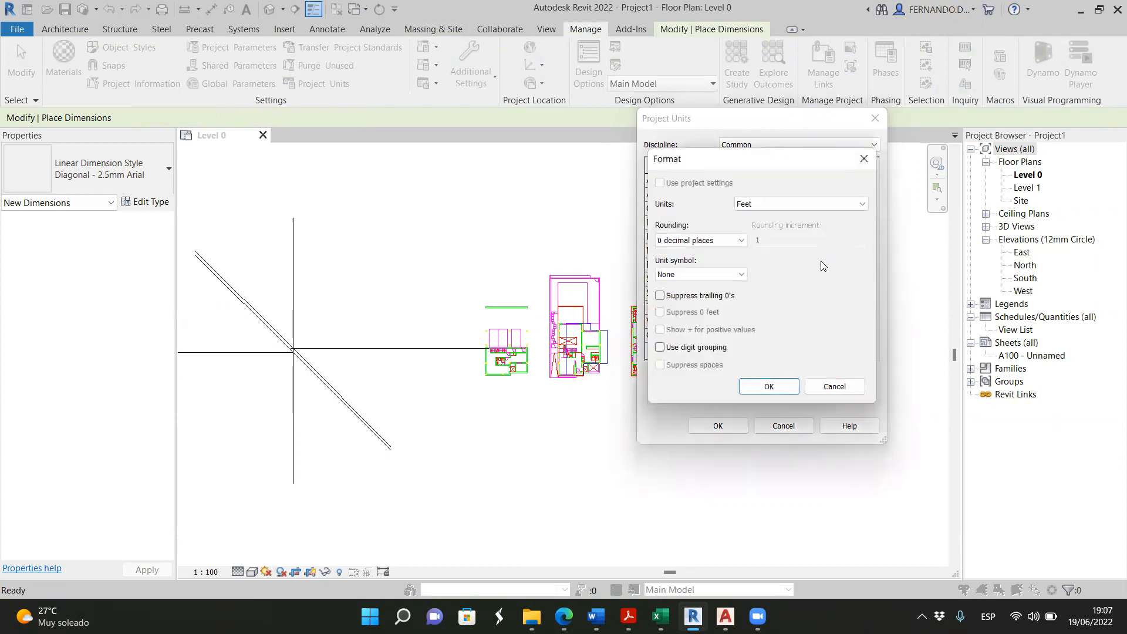
left_click(863, 205)
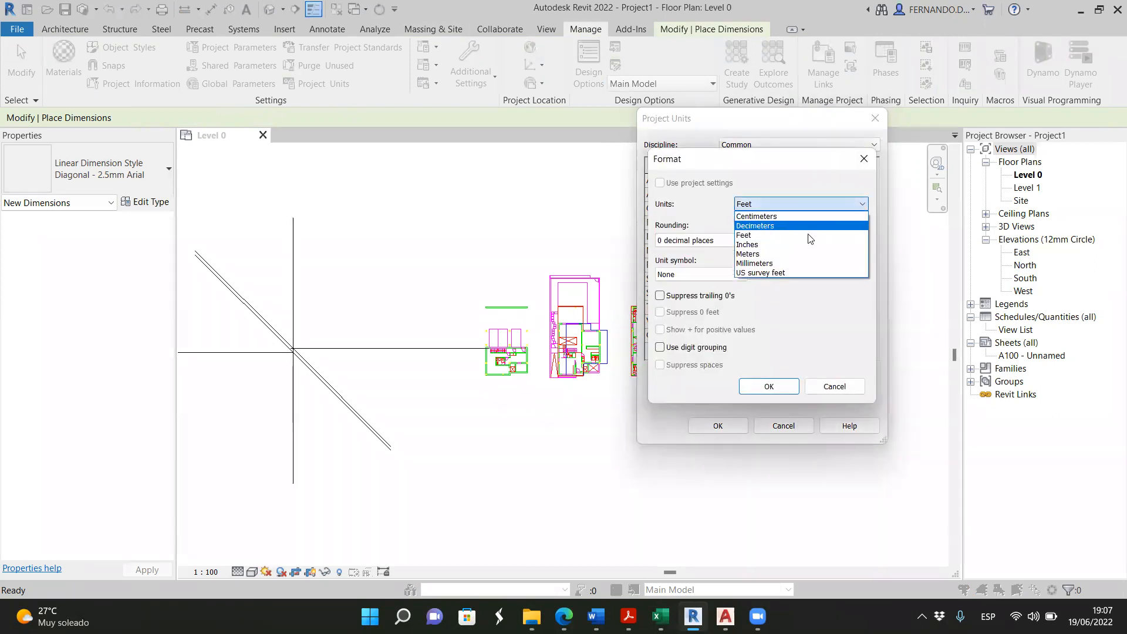
left_click(760, 236)
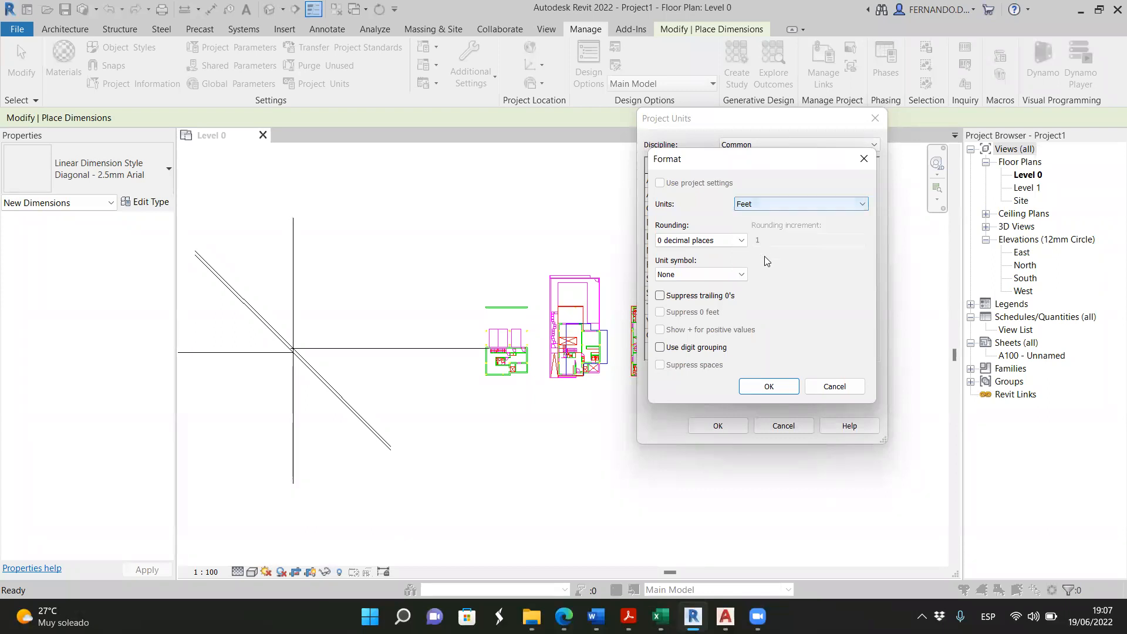
left_click(769, 386)
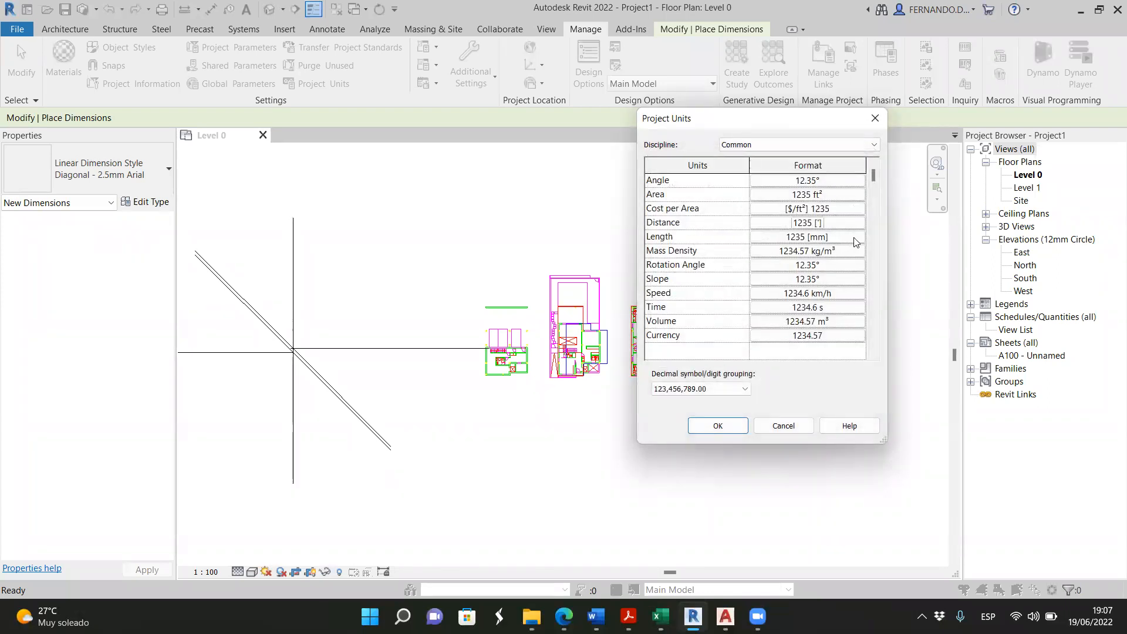
left_click(834, 237)
left_click(863, 203)
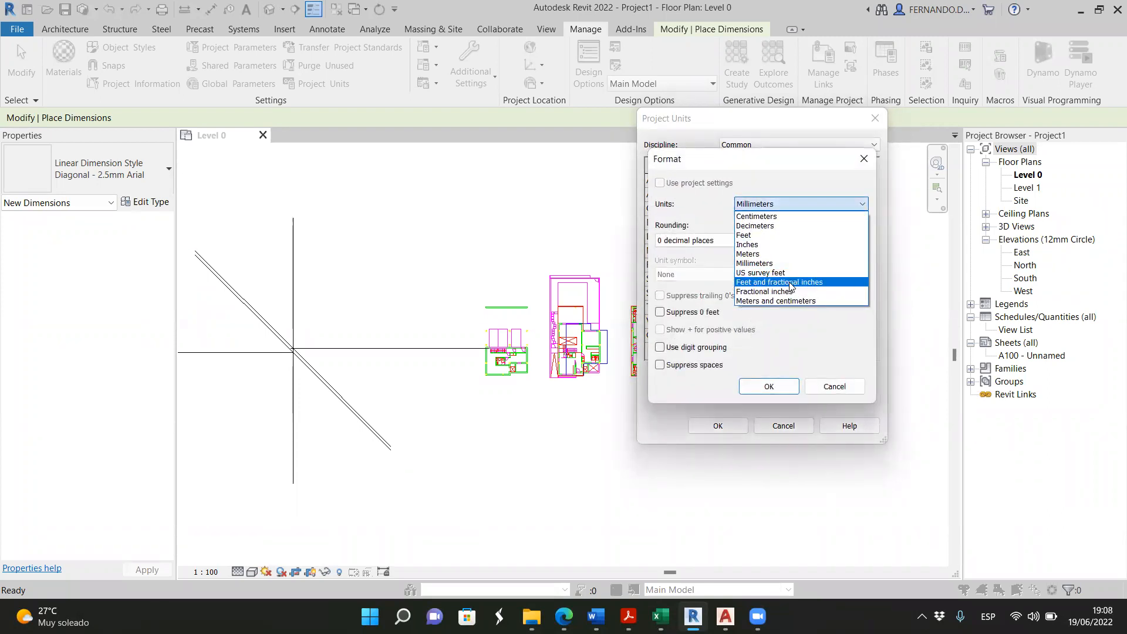
left_click(791, 283)
left_click(770, 386)
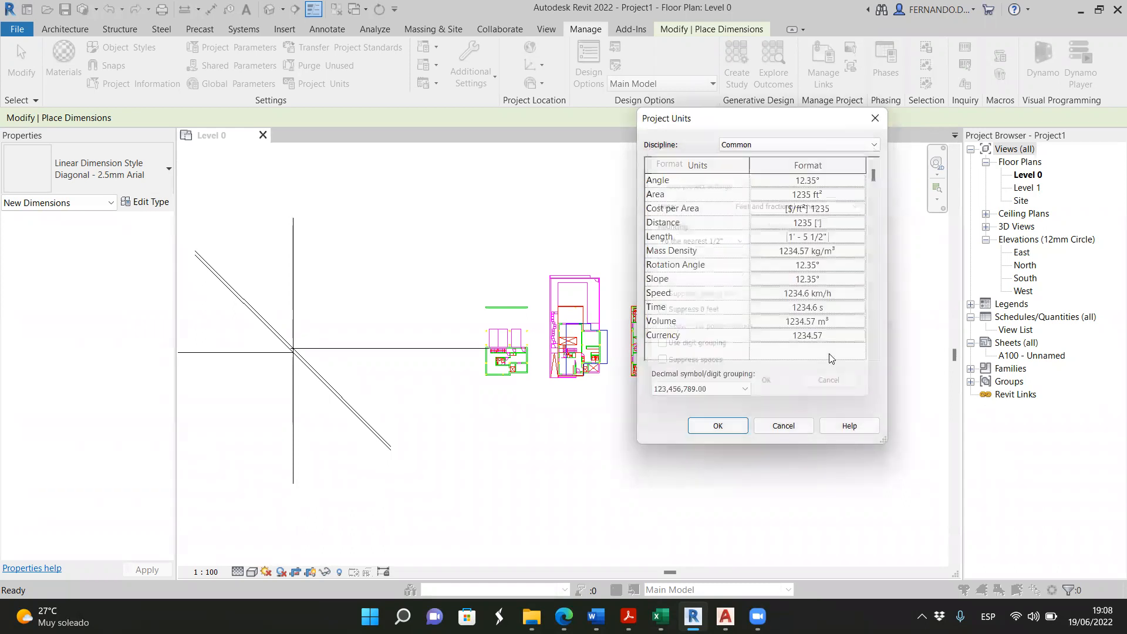
Set the project's Mass Density units to pounds per cubic foot and its Speed units to Miles per hour
left_click(859, 252)
left_click(845, 204)
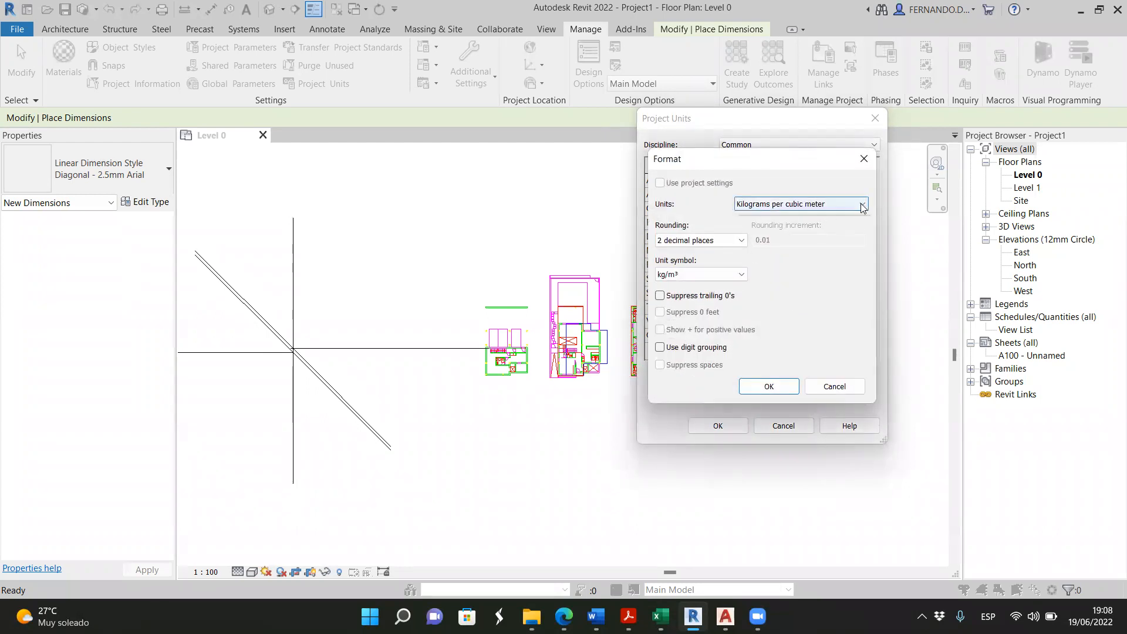
left_click(796, 227)
left_click(778, 386)
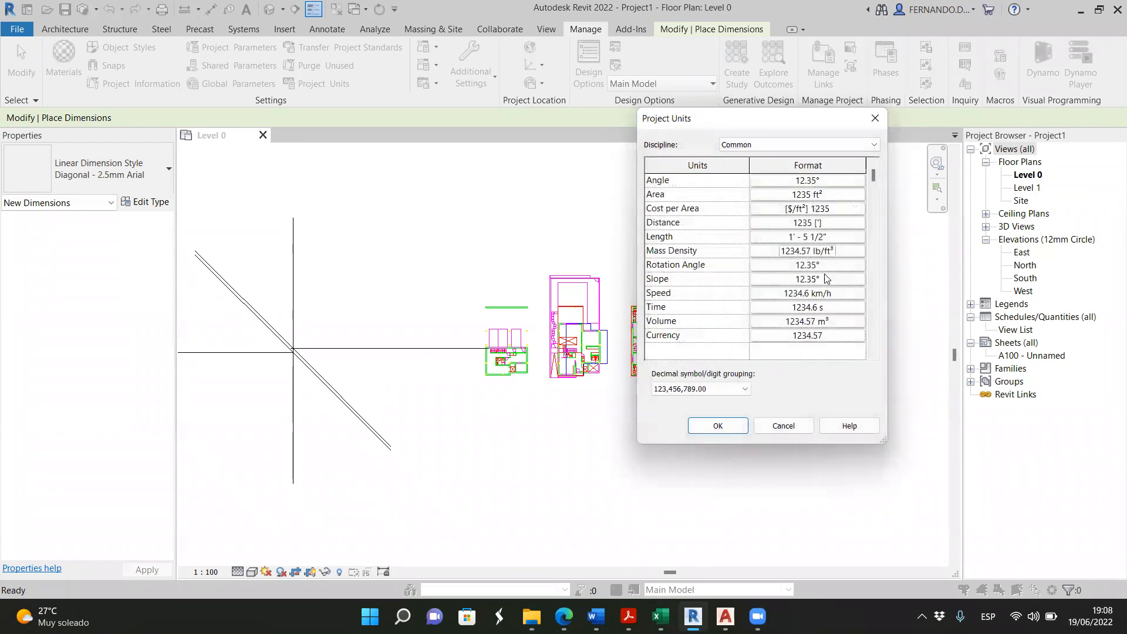
left_click(860, 298)
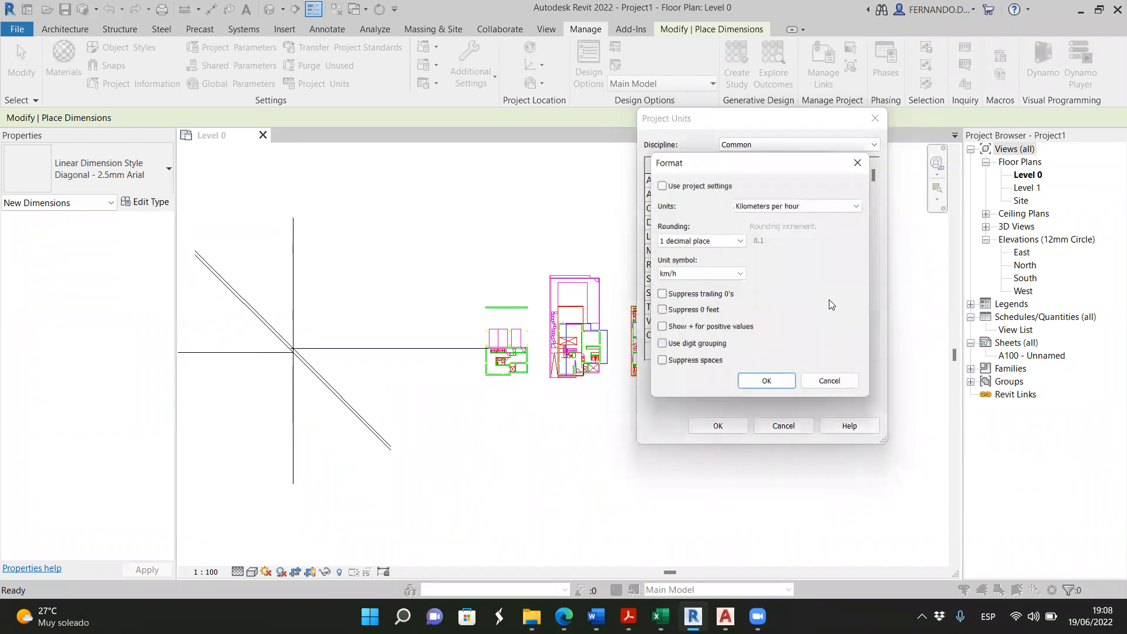
left_click(846, 205)
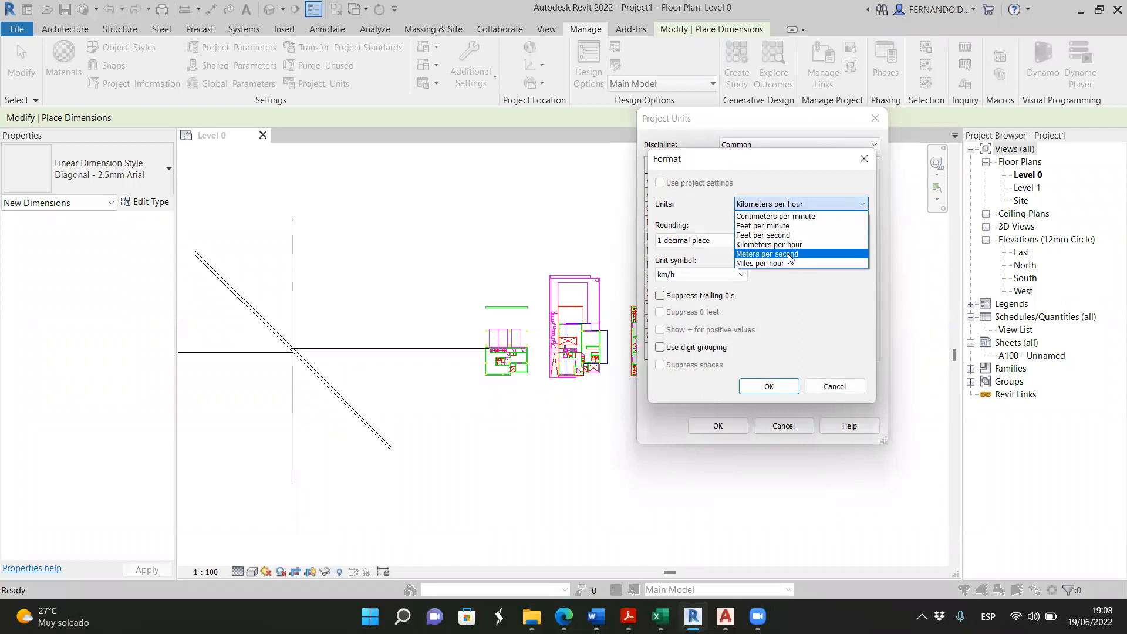
left_click(782, 263)
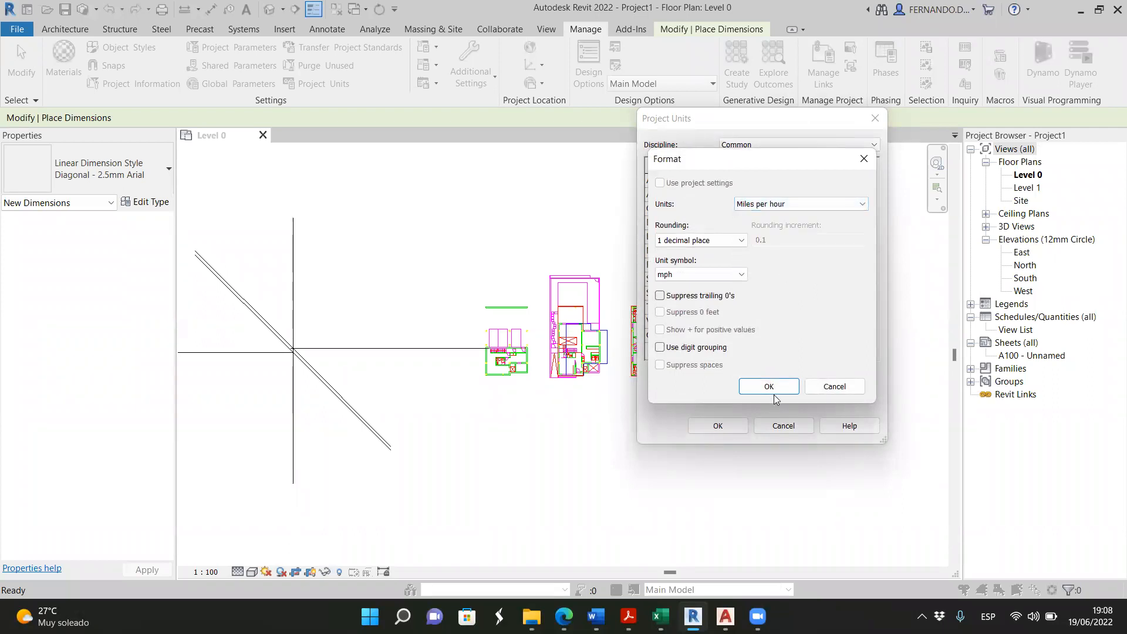
left_click(768, 387)
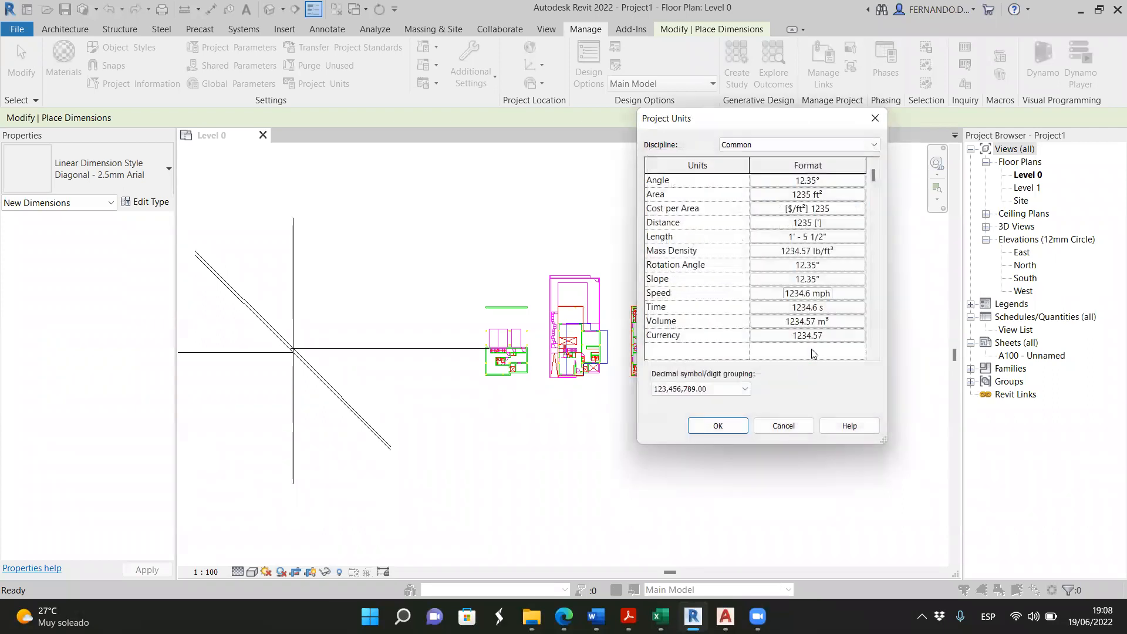
Set the project's Volume units to Cubic feet and apply all the project unit changes
left_click(860, 322)
left_click(857, 204)
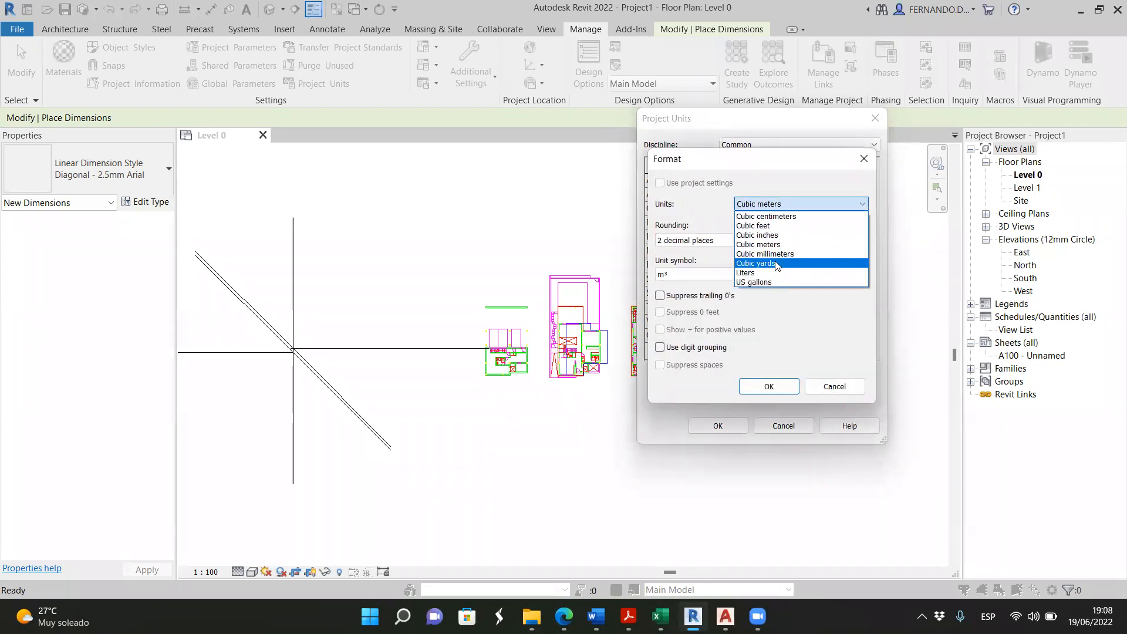
left_click(763, 226)
left_click(769, 386)
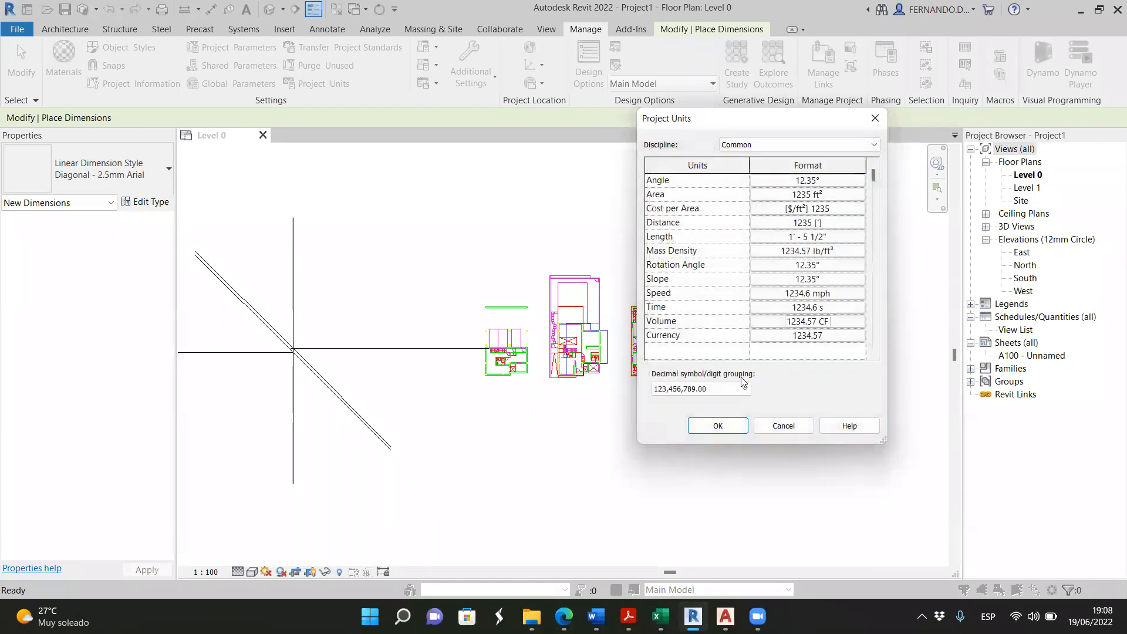
left_click(731, 427)
End dimensioning and select the stair corridor dimension to check its value in the new length format
scroll(706, 365, "down", 2)
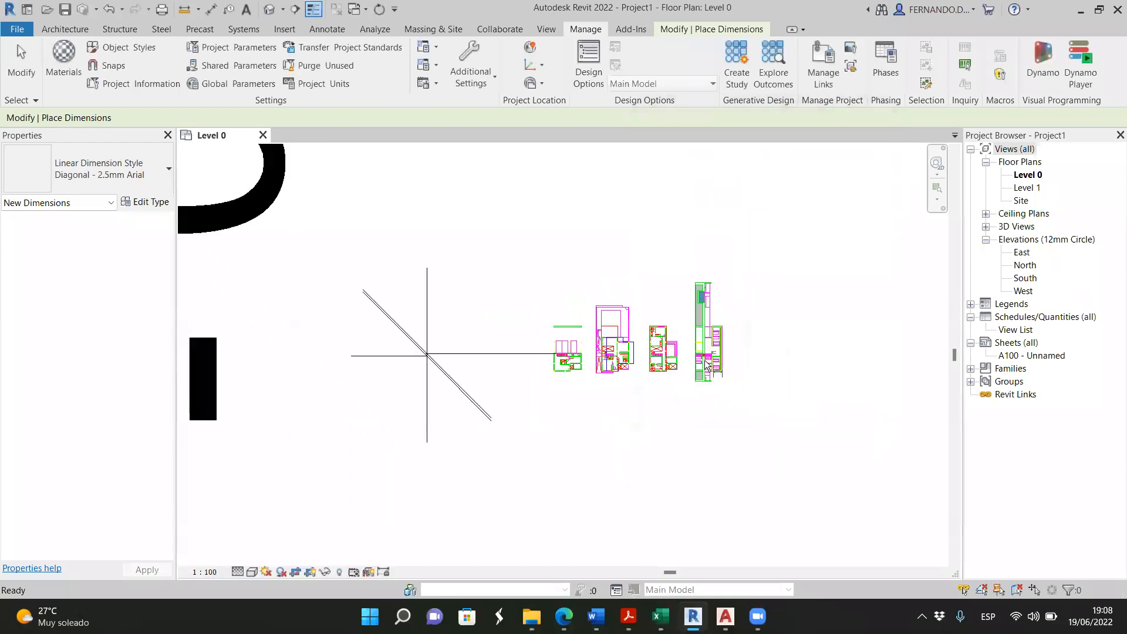
scroll(709, 362, "down", 5)
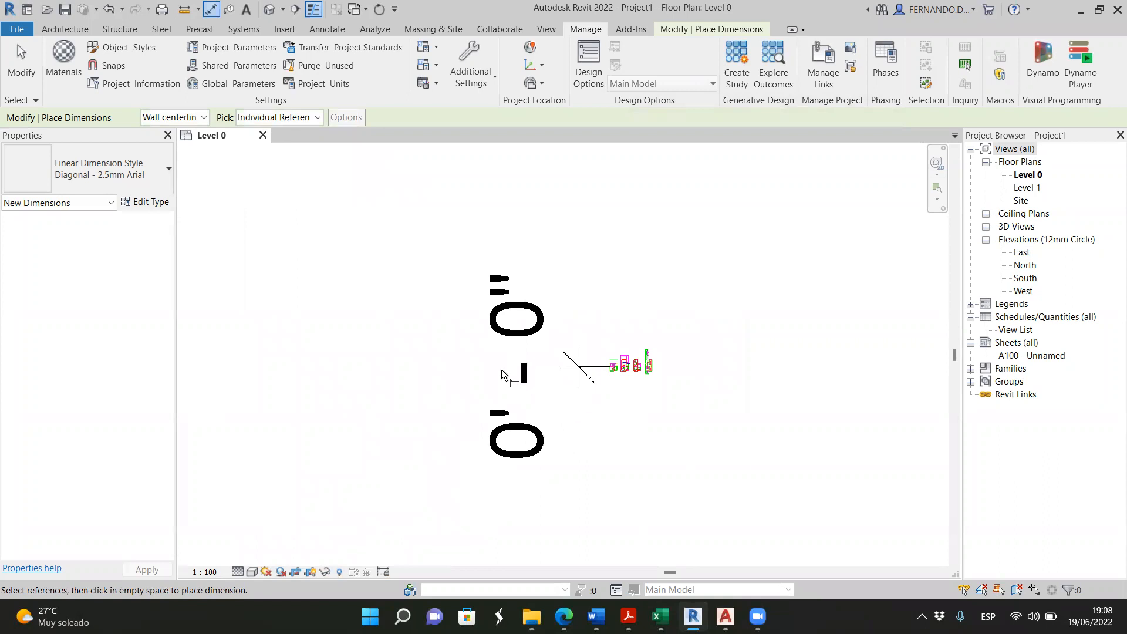
left_click(21, 62)
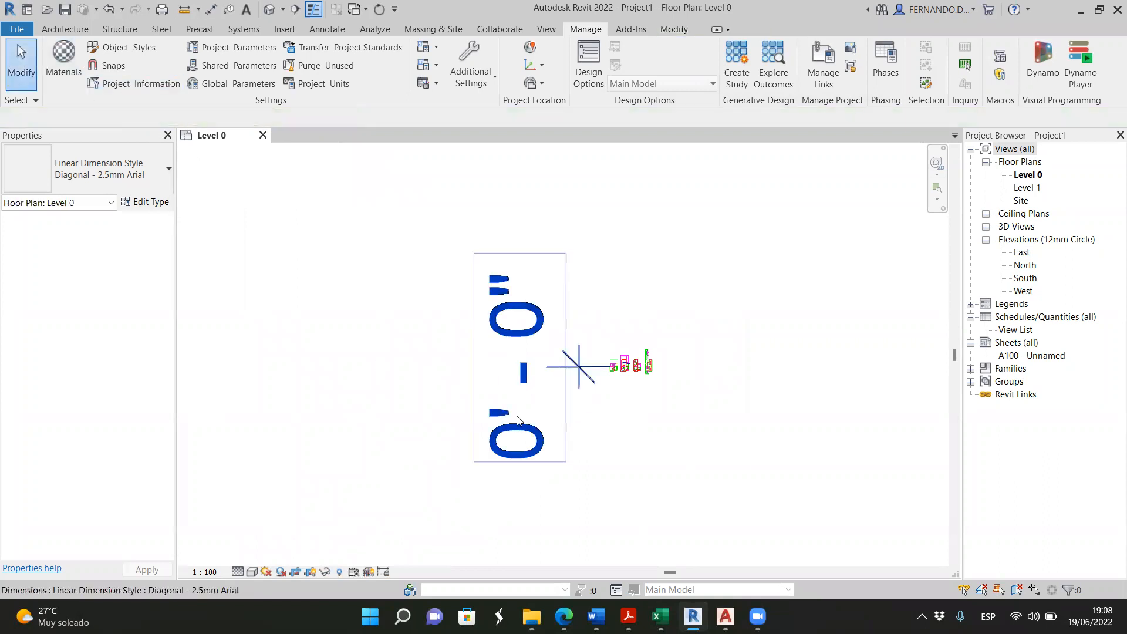
left_click(530, 436)
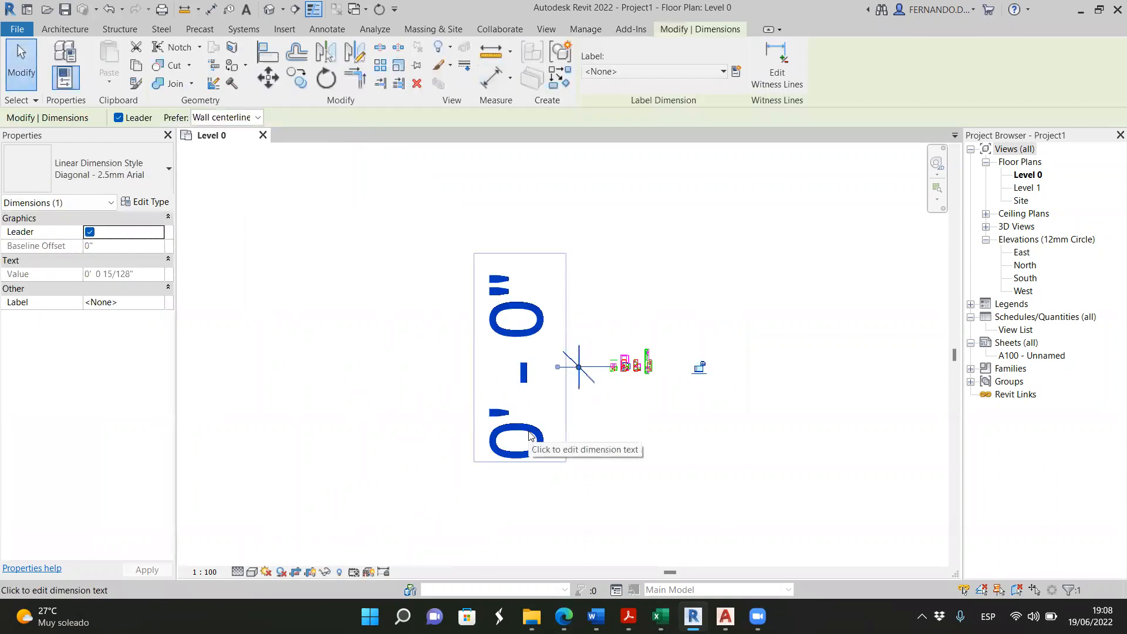
Delete the stair corridor dimension and scale the plans-feet.dwg import up graphically to an instance scale of about 8.3
key("Delete")
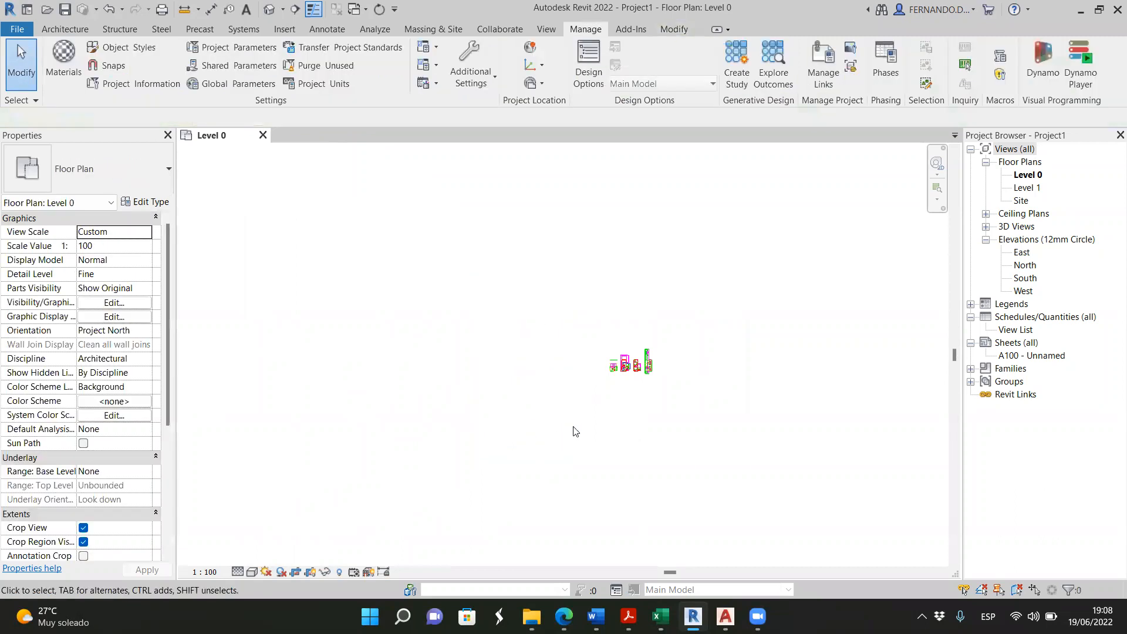
left_click(647, 371)
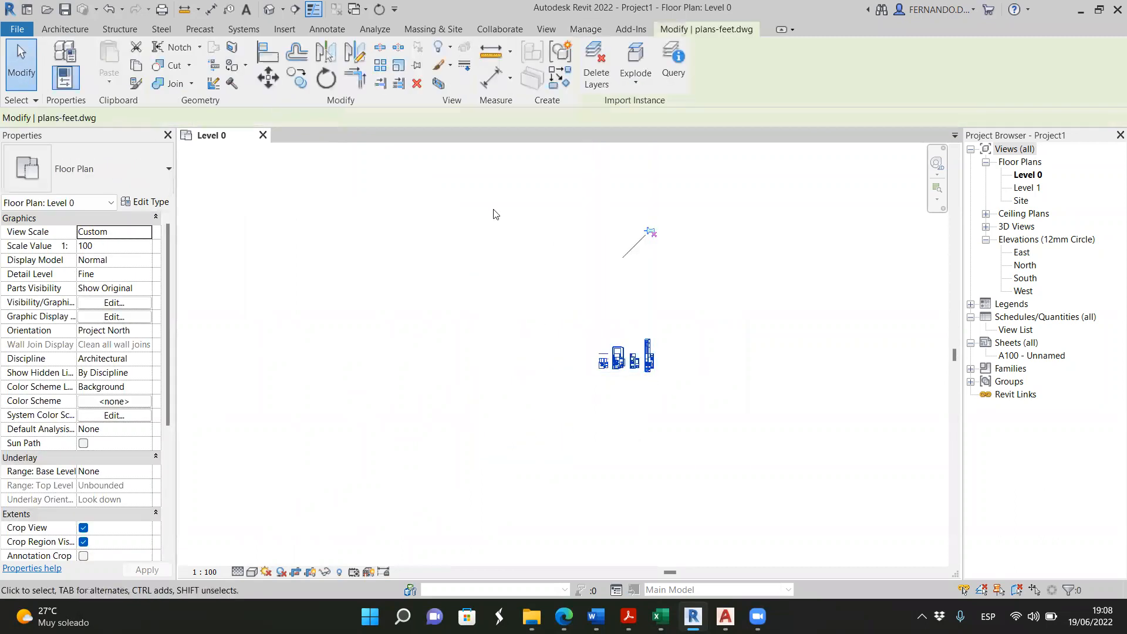
left_click(397, 66)
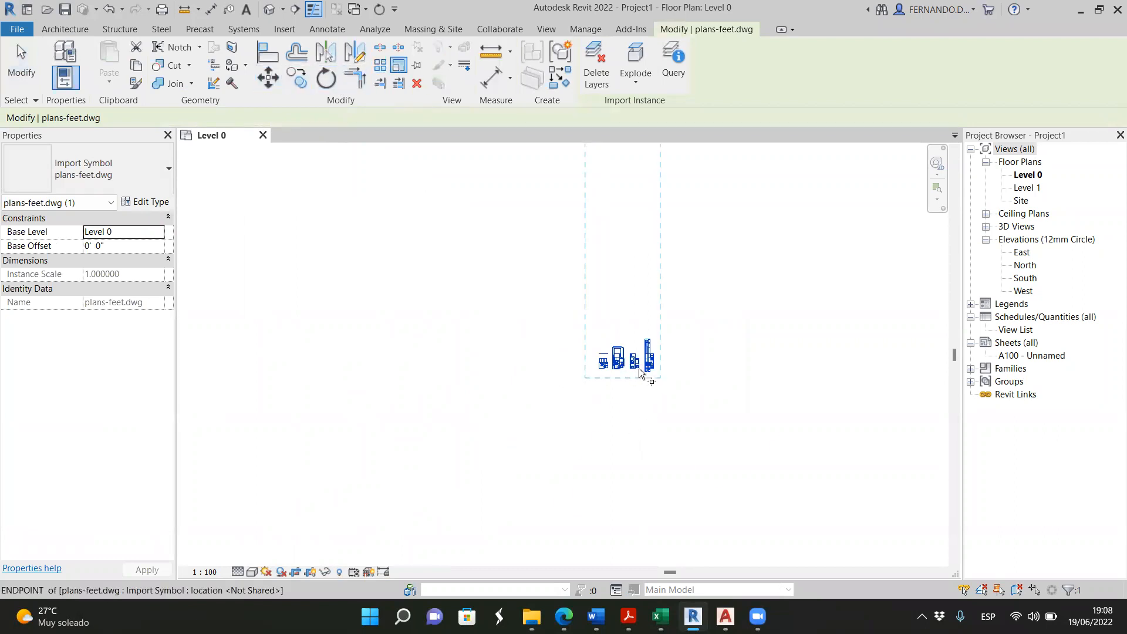
left_click(566, 371)
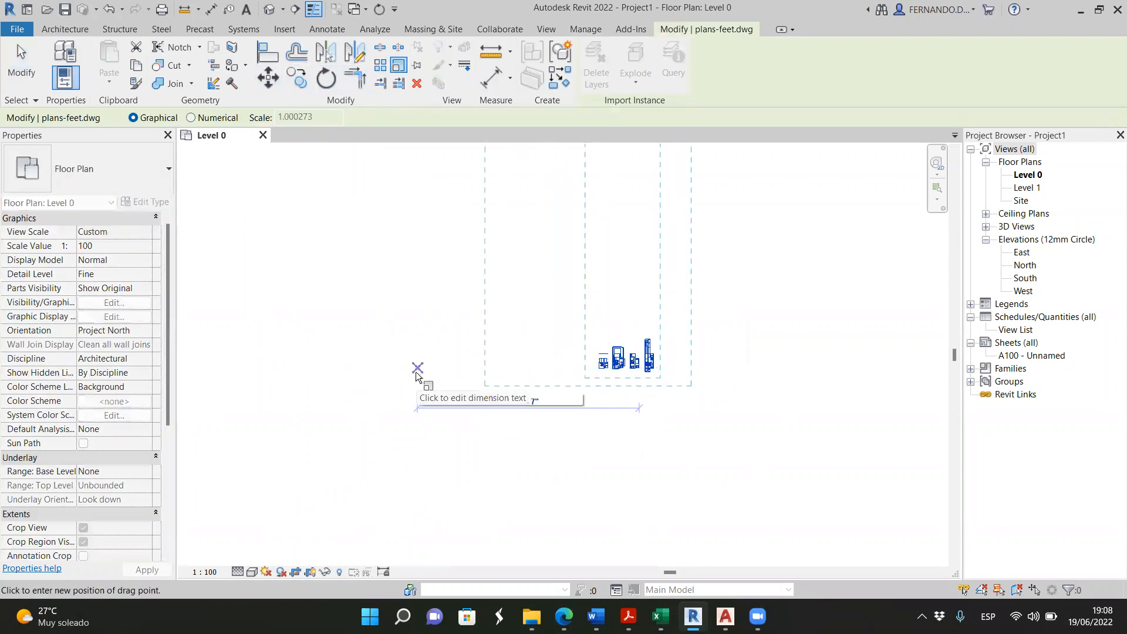
left_click(277, 405)
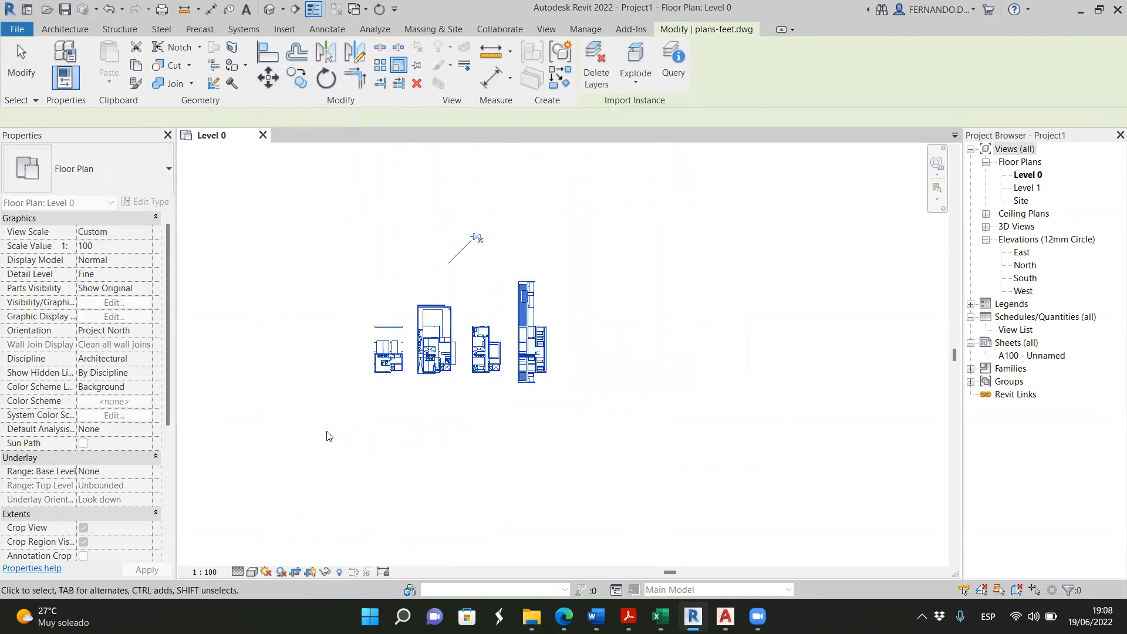
left_click(360, 378)
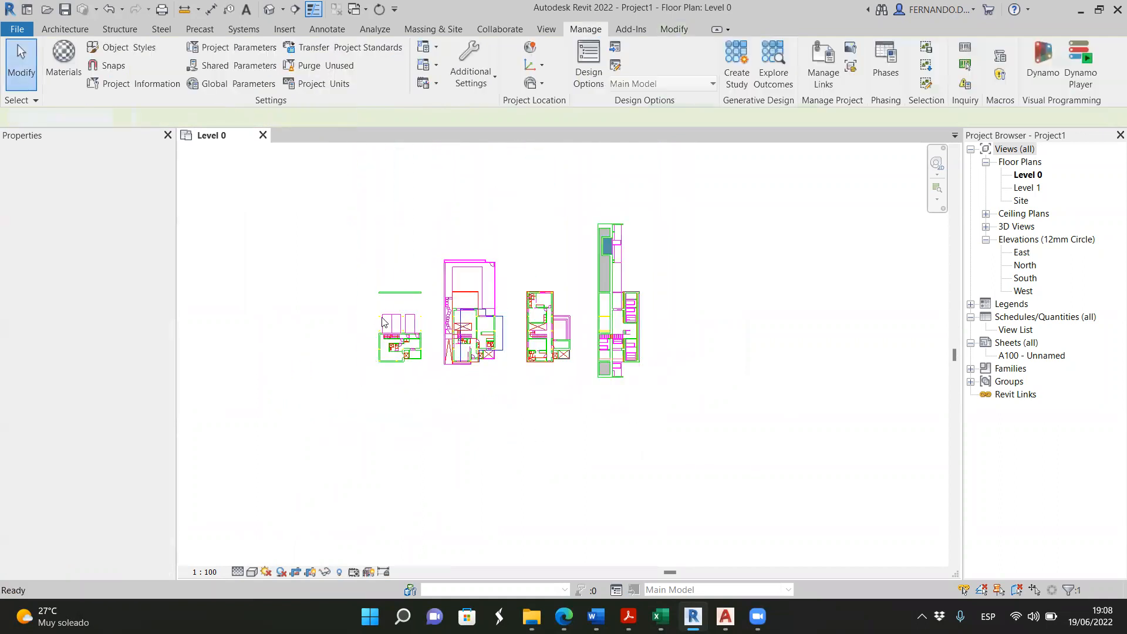
Try a linear dimension across the stair width in the leftmost plan to check the import's scale
scroll(373, 359, "up", 3)
scroll(379, 339, "up", 2)
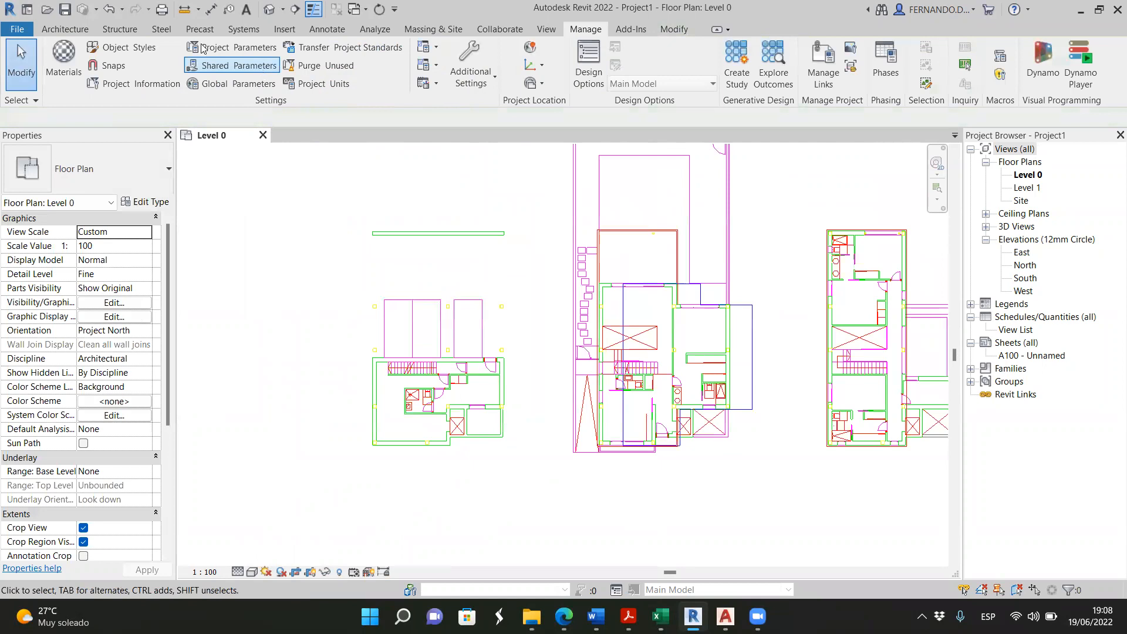
left_click(326, 29)
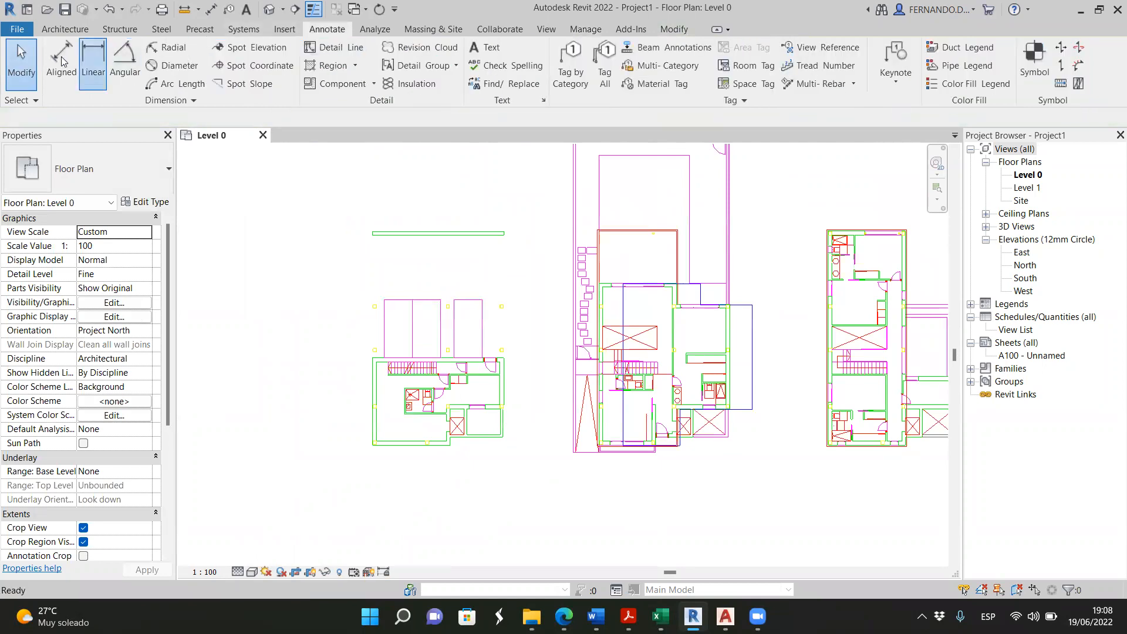
left_click(93, 64)
scroll(399, 360, "up", 4)
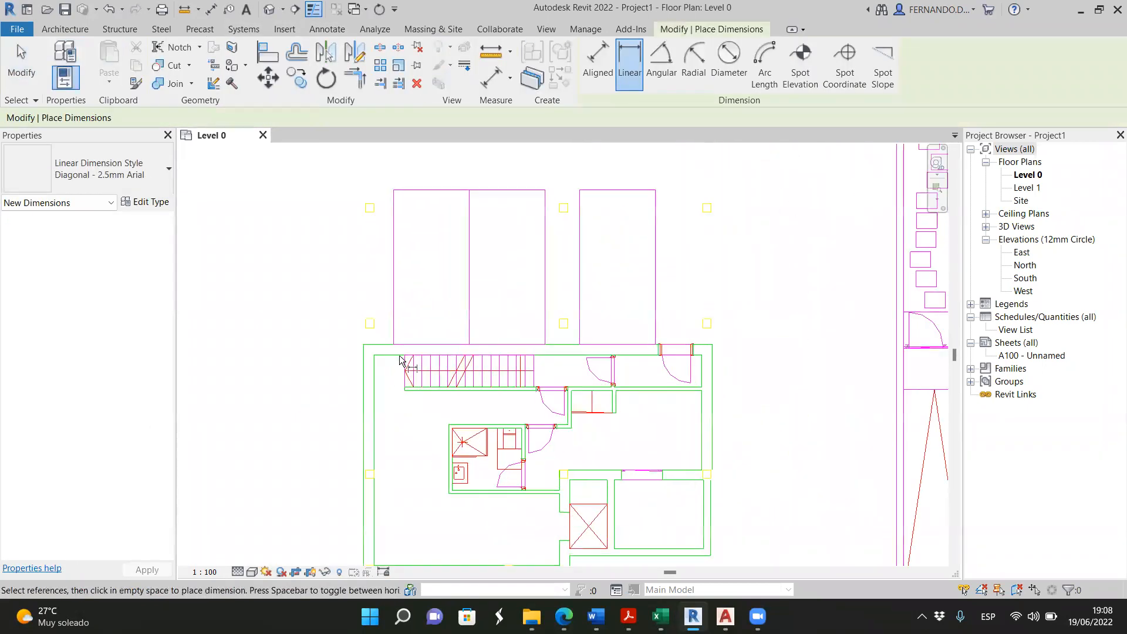
scroll(399, 360, "up", 2)
scroll(409, 413, "down", 8)
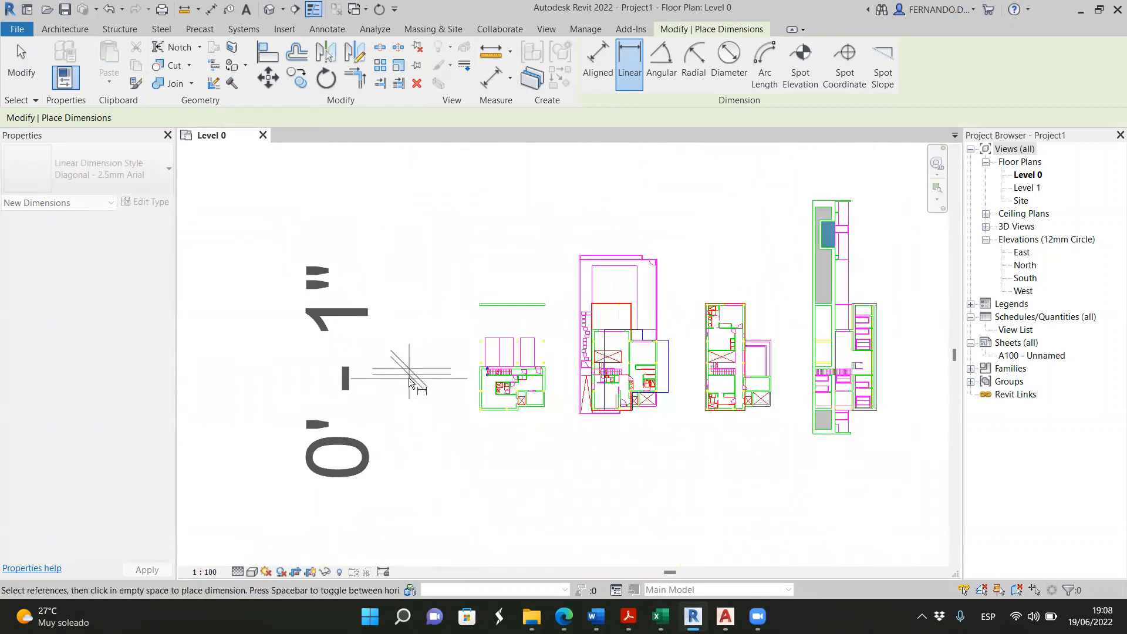
key("Escape")
scroll(497, 371, "up", 8)
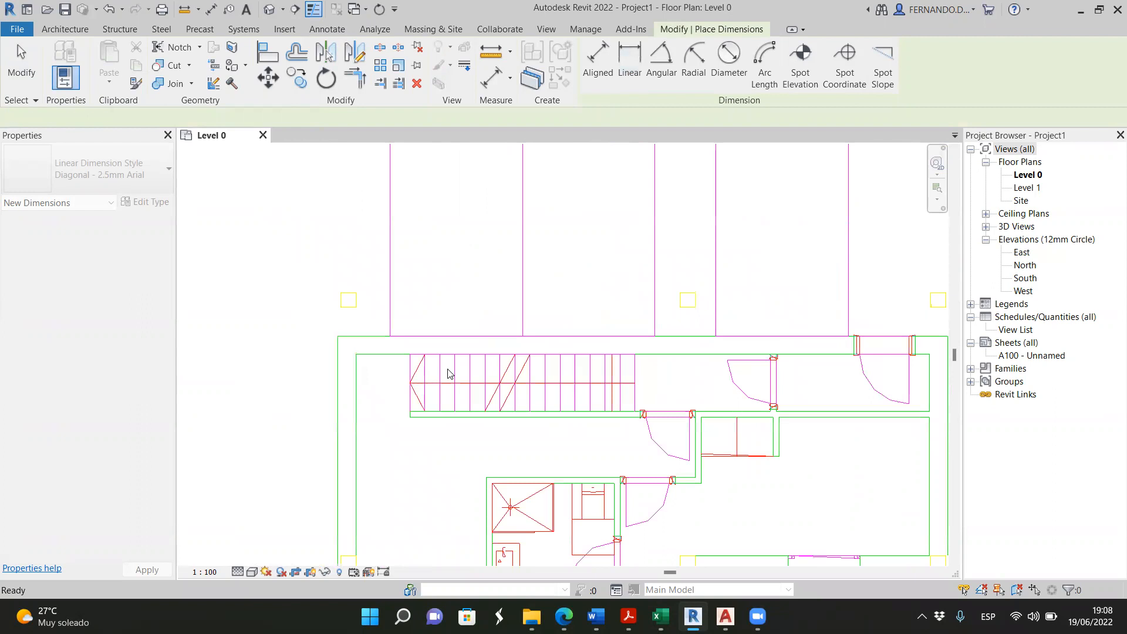
key("Escape")
Scale the plans-feet.dwg import up graphically again to an instance scale of about 56.8
scroll(566, 346, "down", 2)
scroll(551, 368, "down", 3)
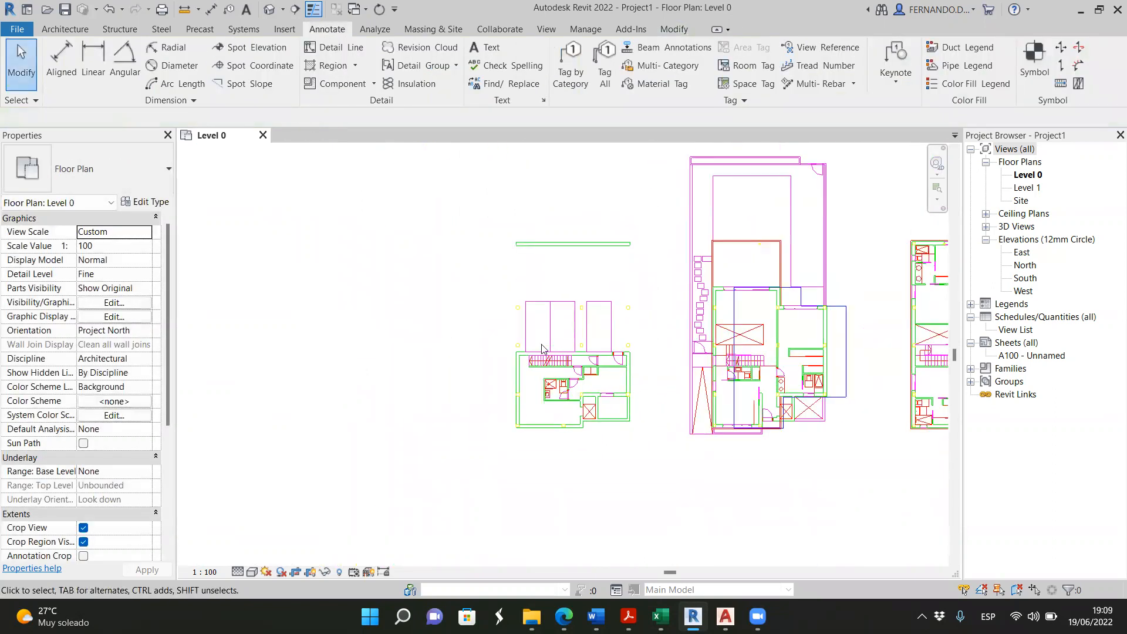
left_click(622, 386)
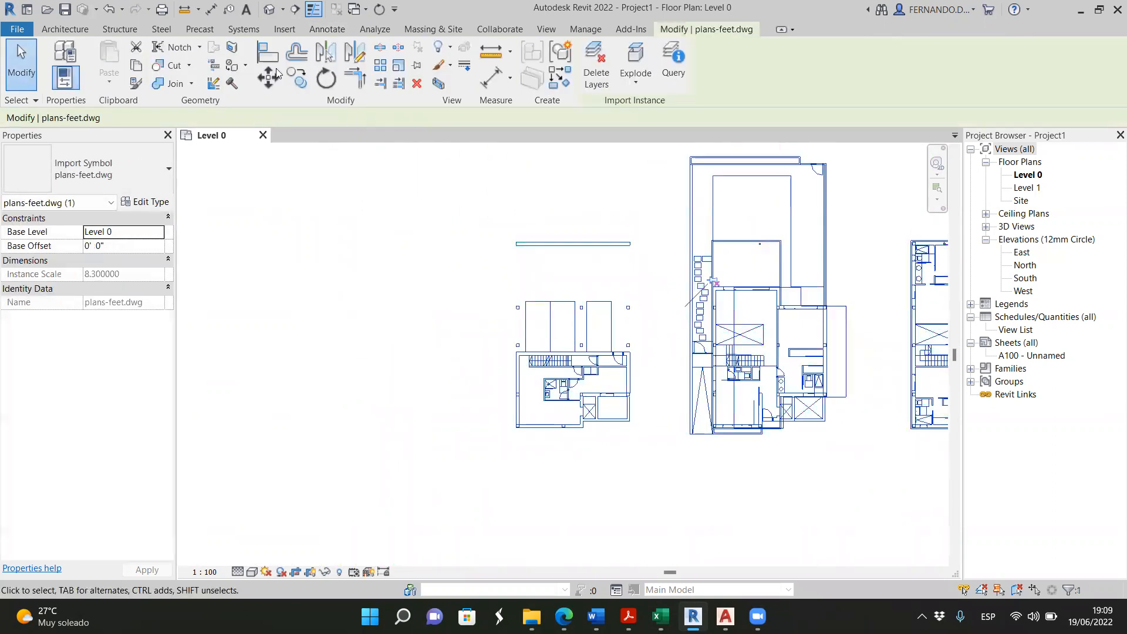
left_click(399, 69)
scroll(395, 254, "down", 3)
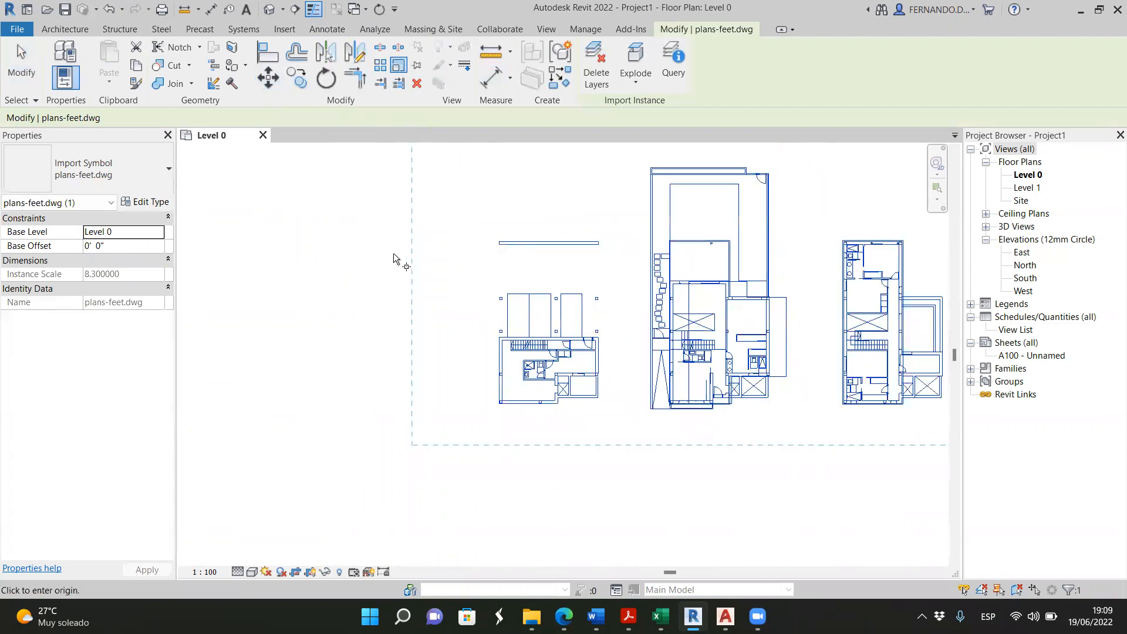
left_click(450, 327)
scroll(440, 352, "down", 3)
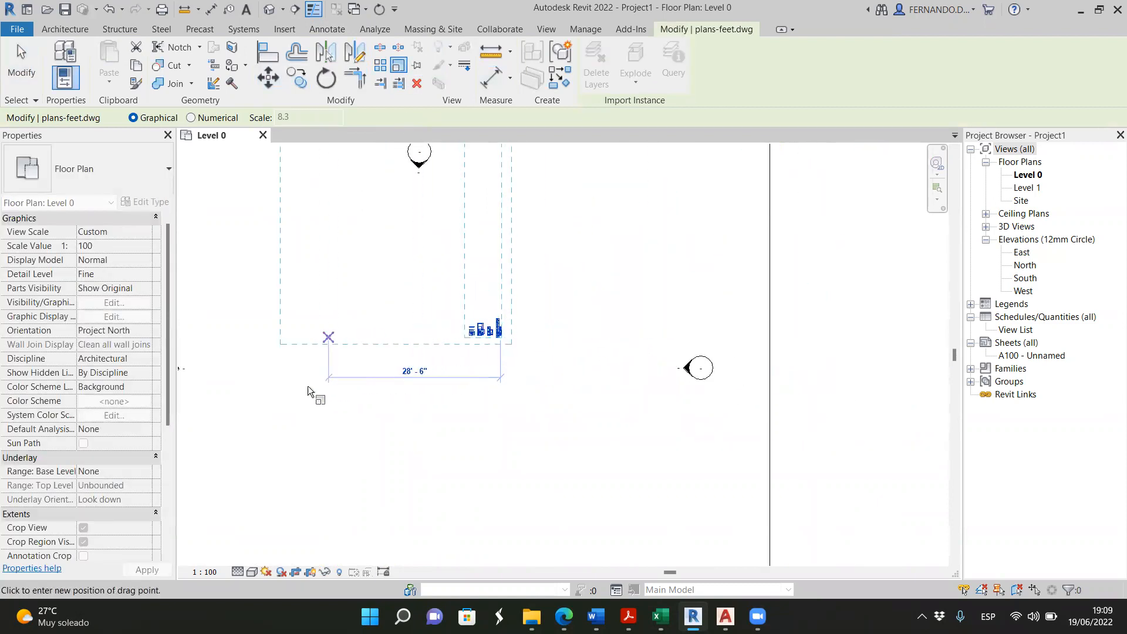
left_click(319, 392)
scroll(381, 323, "down", 3)
scroll(380, 323, "up", 5)
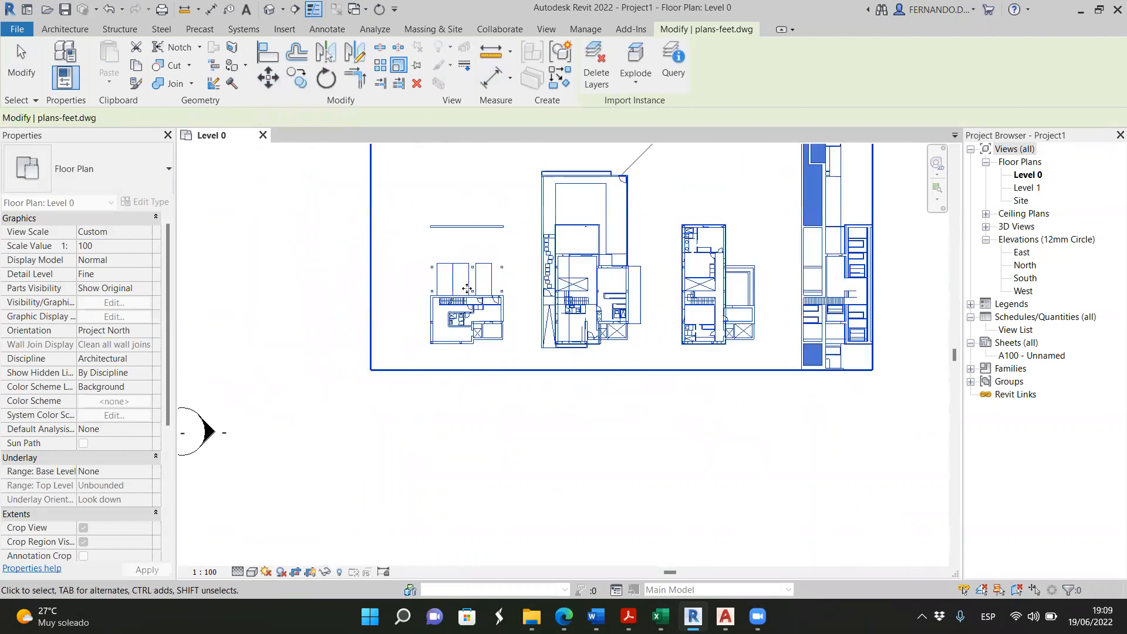
scroll(481, 392, "down", 4)
left_click(543, 440)
Draw chained model lines from the leftmost plan's upper-left stair corner: about 3' 1" horizontally outside the plan, and 3' straight down
scroll(477, 365, "up", 6)
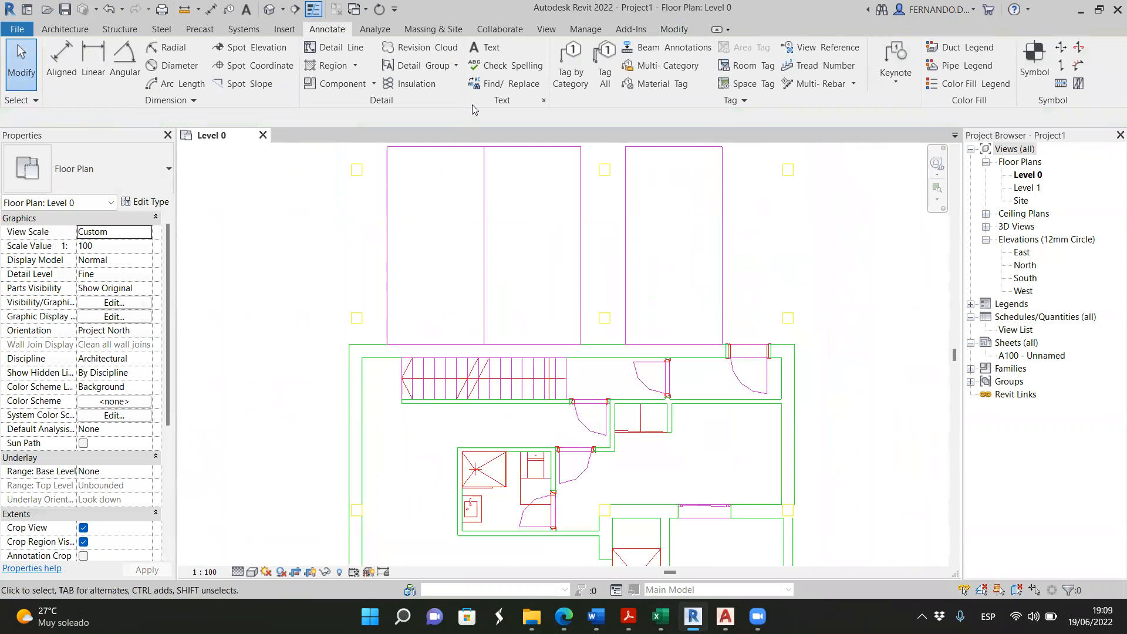
left_click(65, 29)
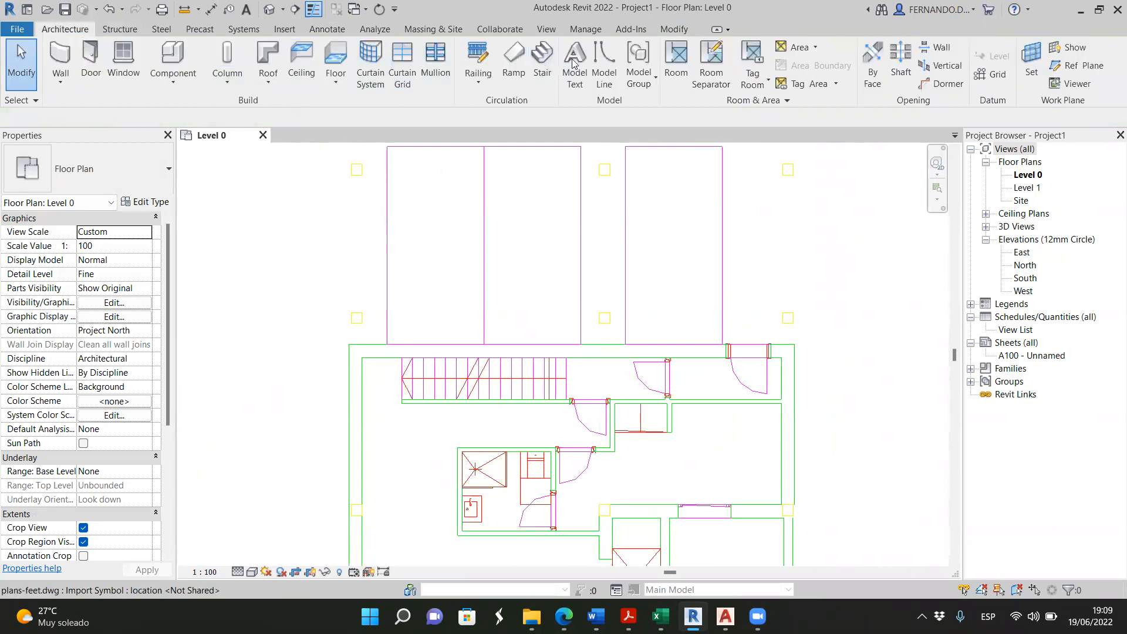
scroll(398, 373, "up", 4)
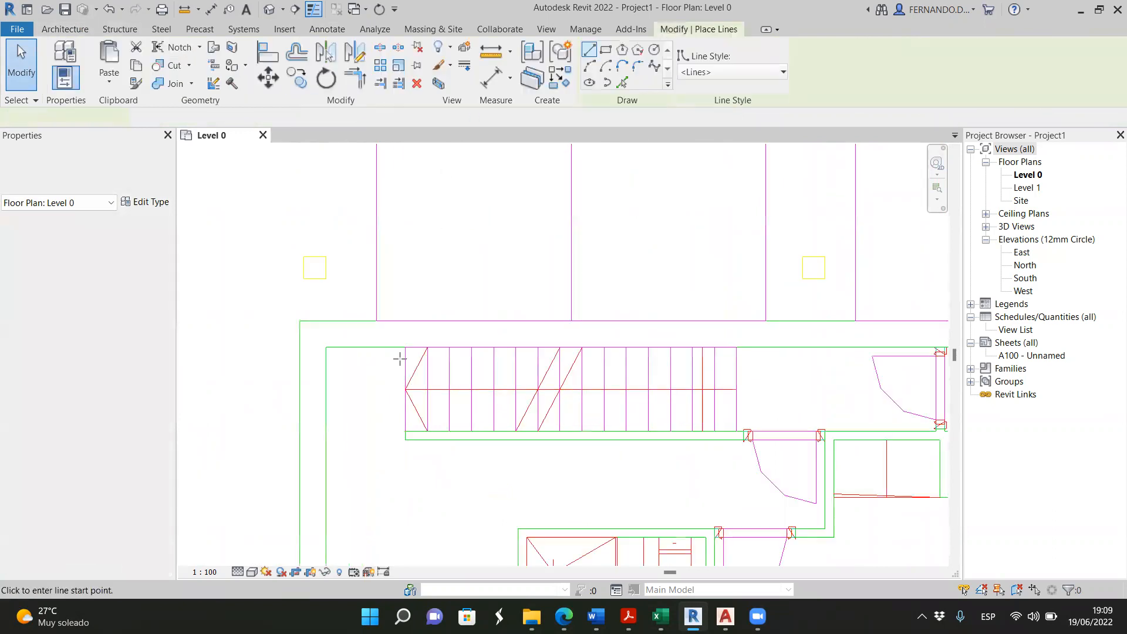
left_click(516, 430)
scroll(637, 372, "down", 5)
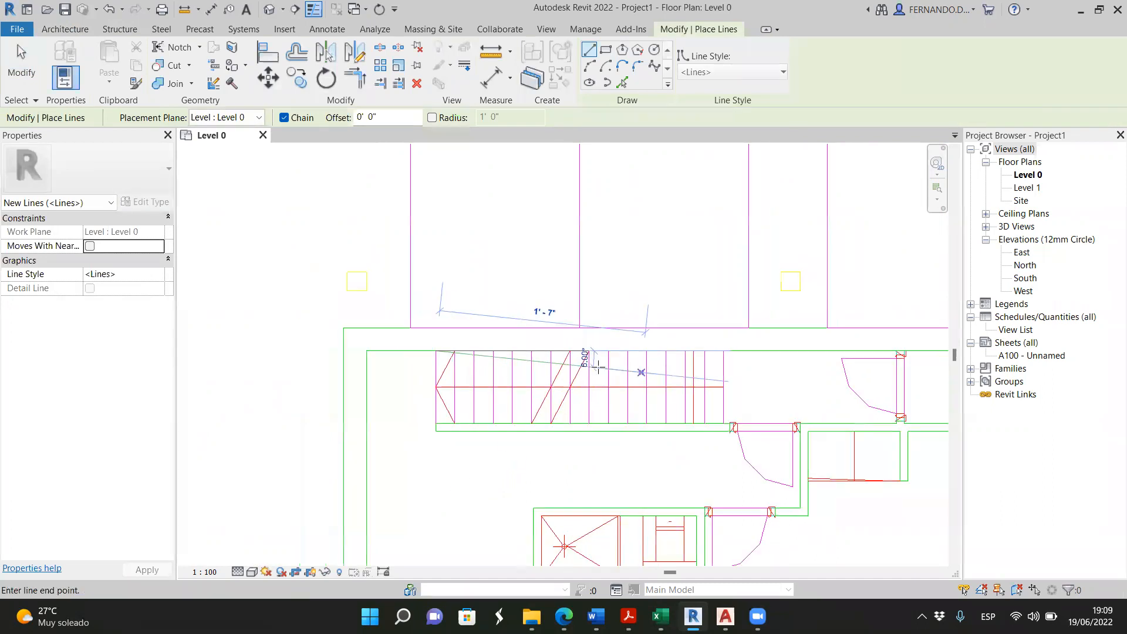
left_click(377, 363)
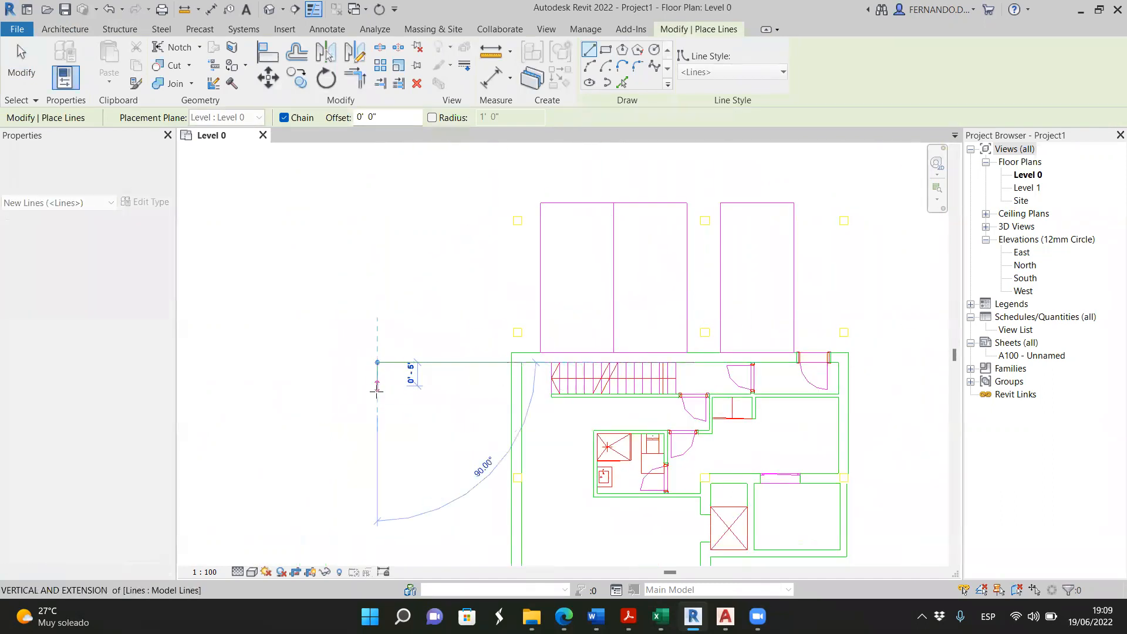
type("3")
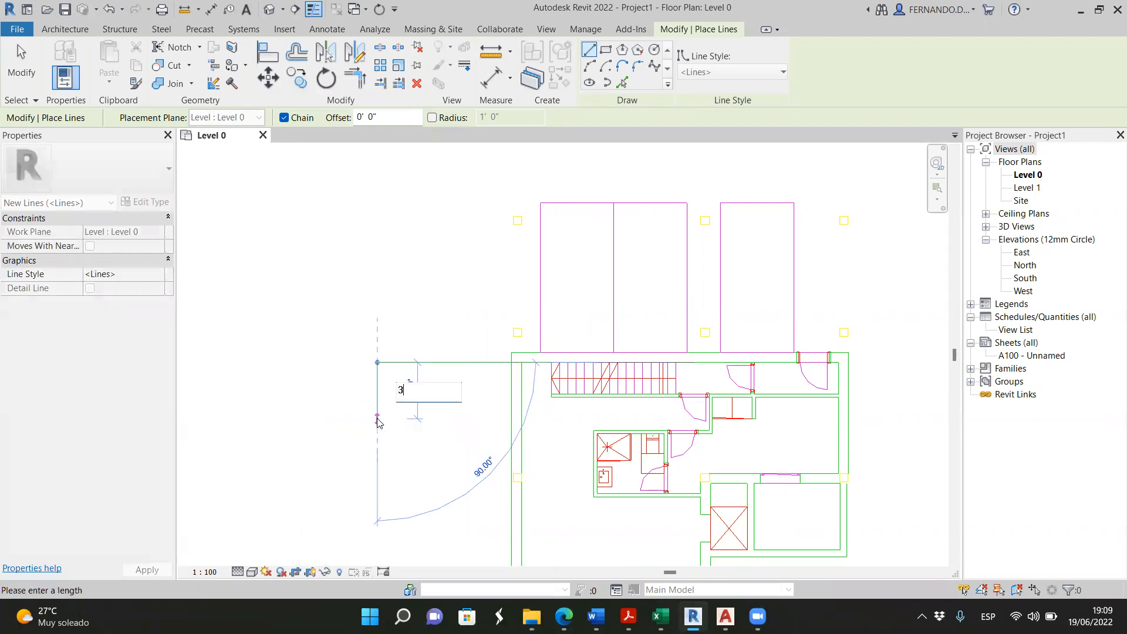
type("'")
key("Return")
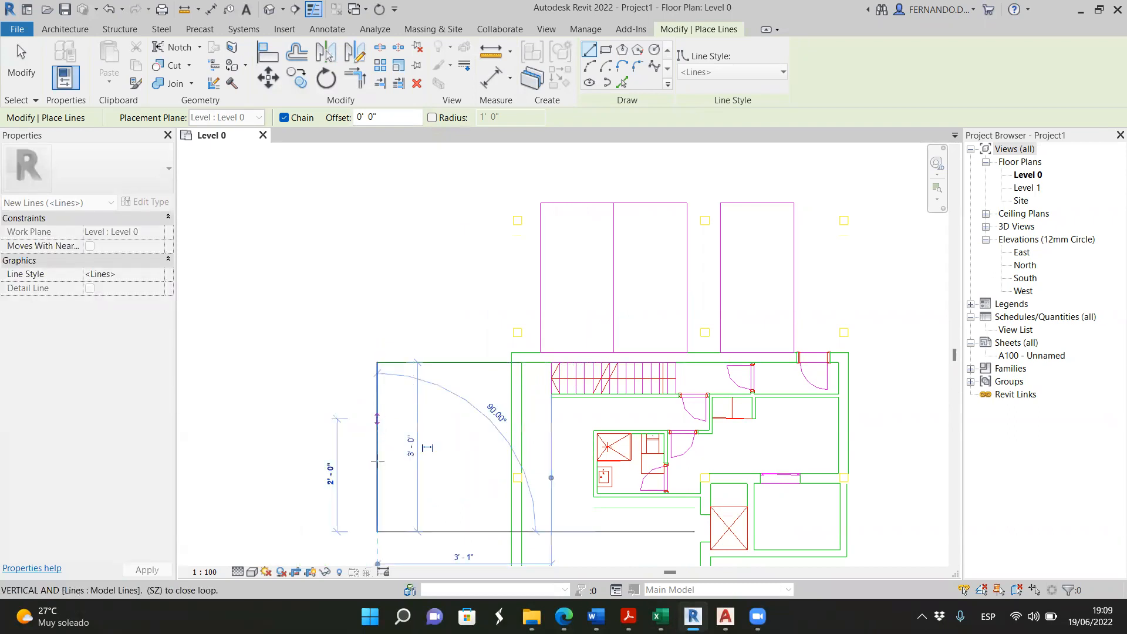
Continue the model line chain horizontally from the 3' line's lower end across the leftmost plan, and finish drawing lines
scroll(339, 402, "down", 3)
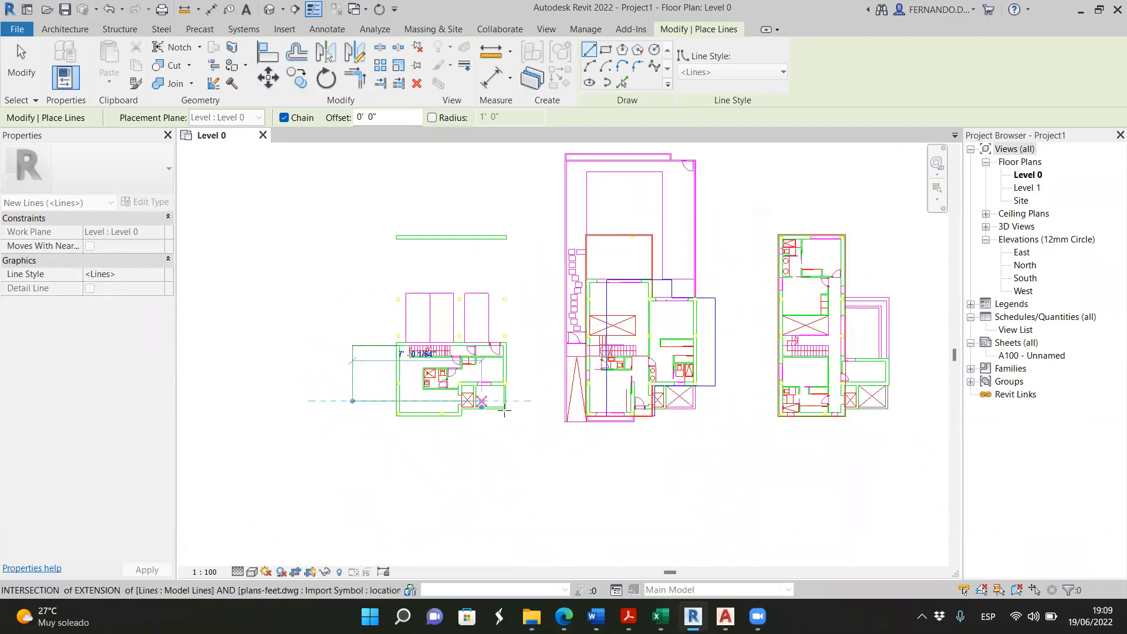
left_click(527, 401)
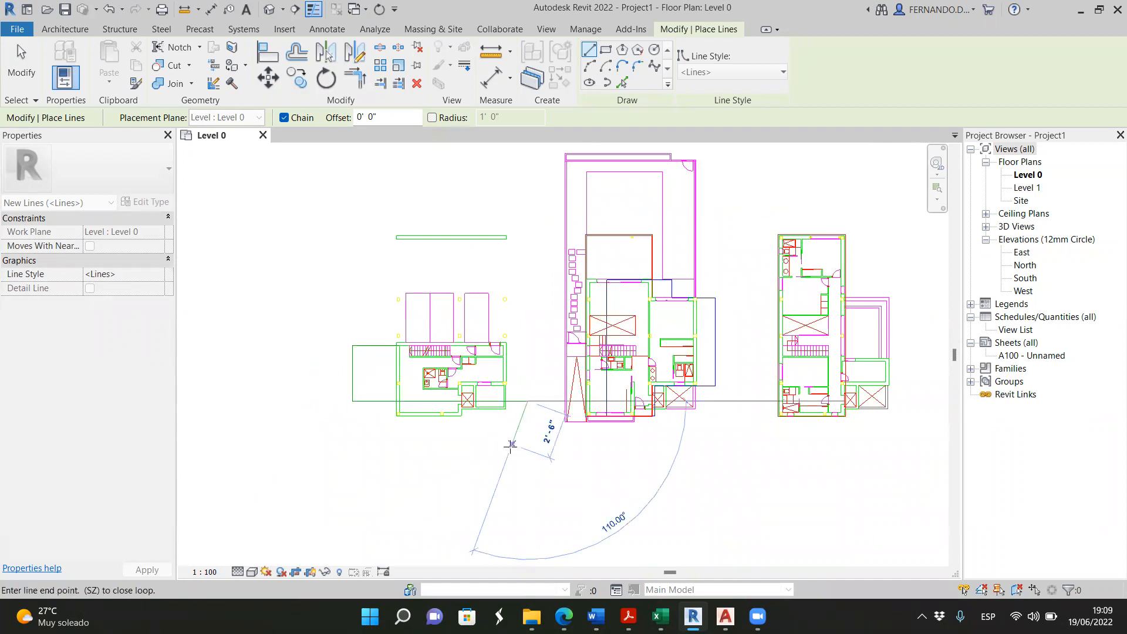
key("Escape")
scroll(416, 357, "up", 5)
key("Escape")
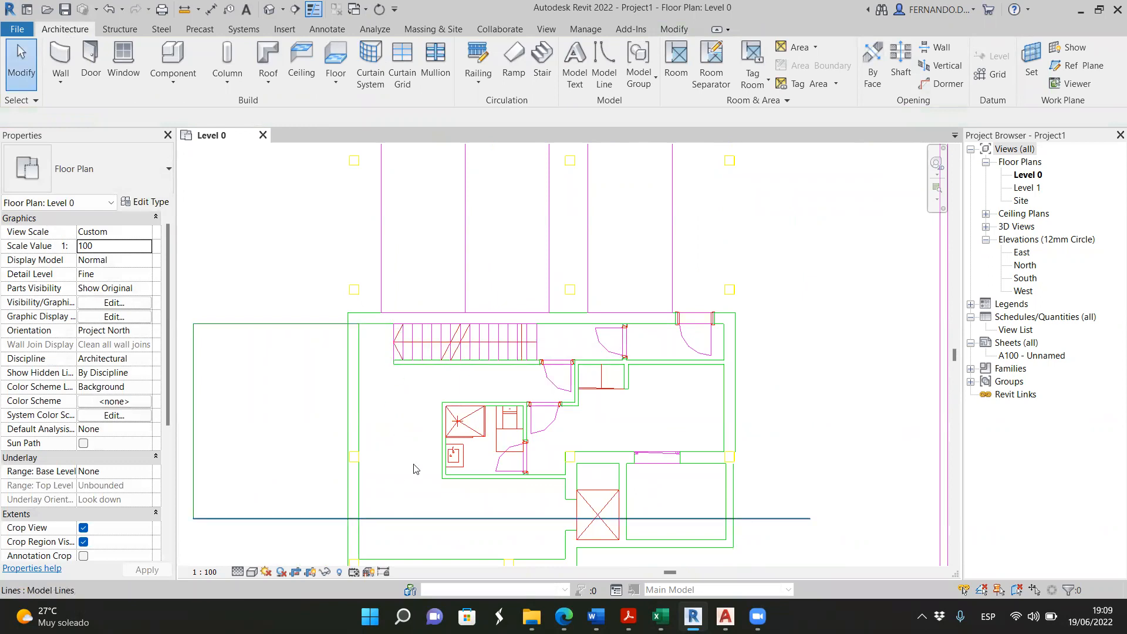
Scale plans-feet.dwg graphically from the stair's upper-left corner, matching the stair width to the horizontal model line 3' below
scroll(415, 469, "down", 5)
left_click(559, 410)
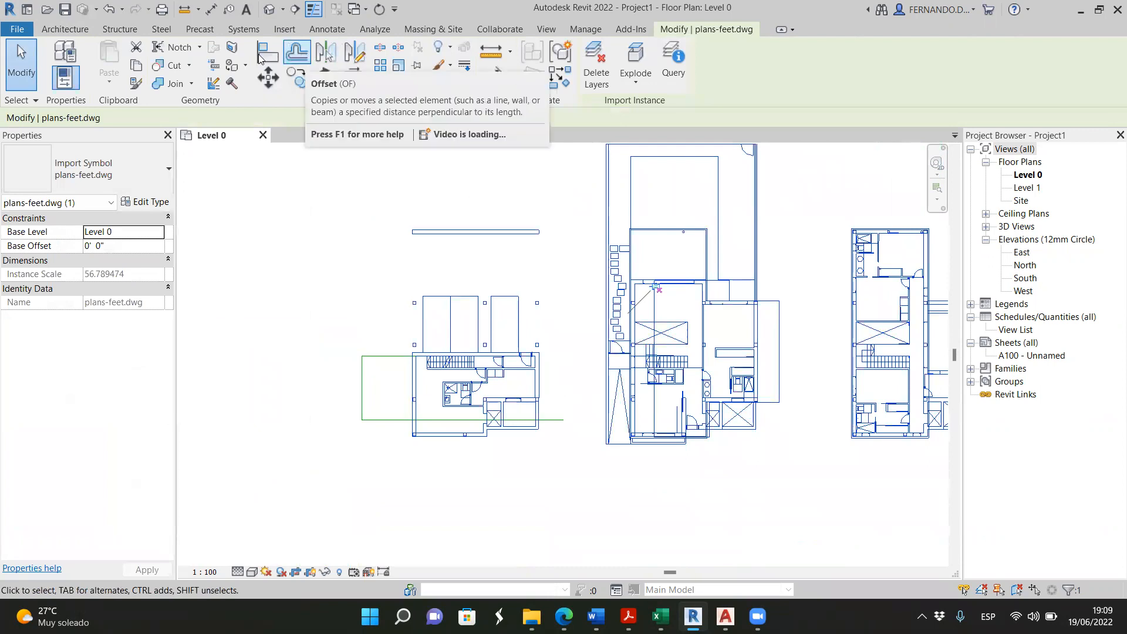
left_click(399, 65)
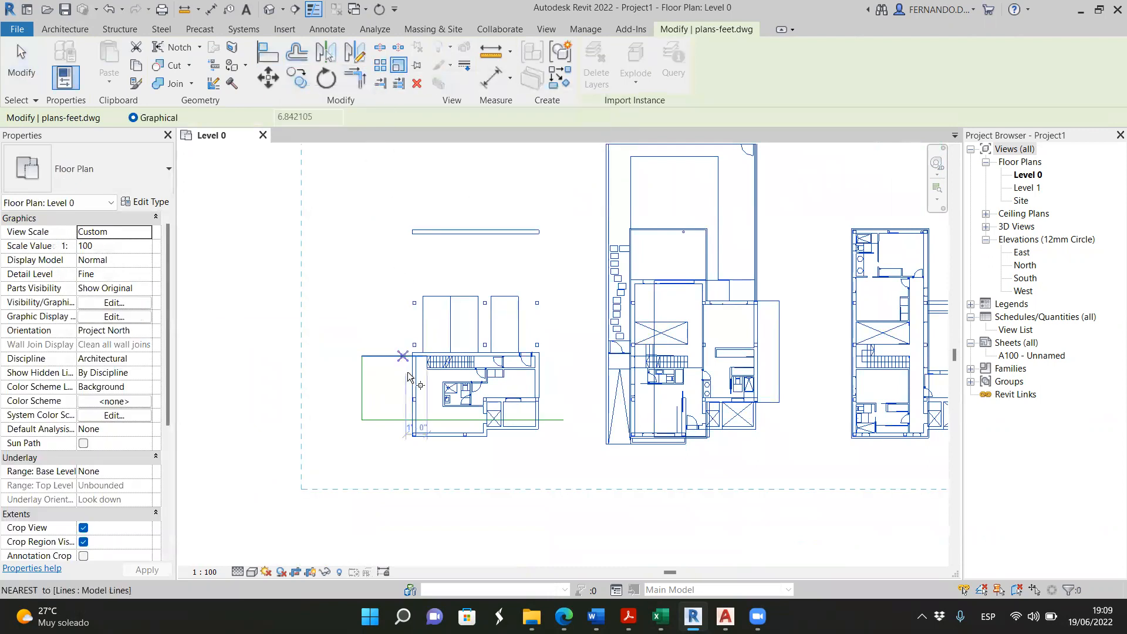
scroll(458, 328, "up", 5)
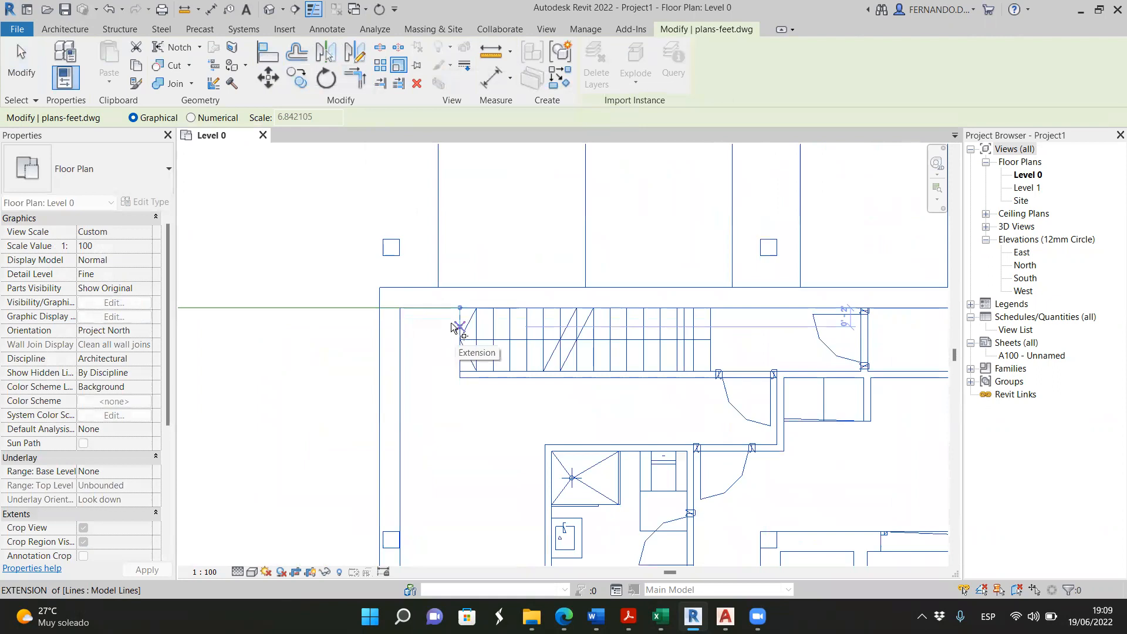
scroll(460, 322, "up", 2)
left_click(461, 305)
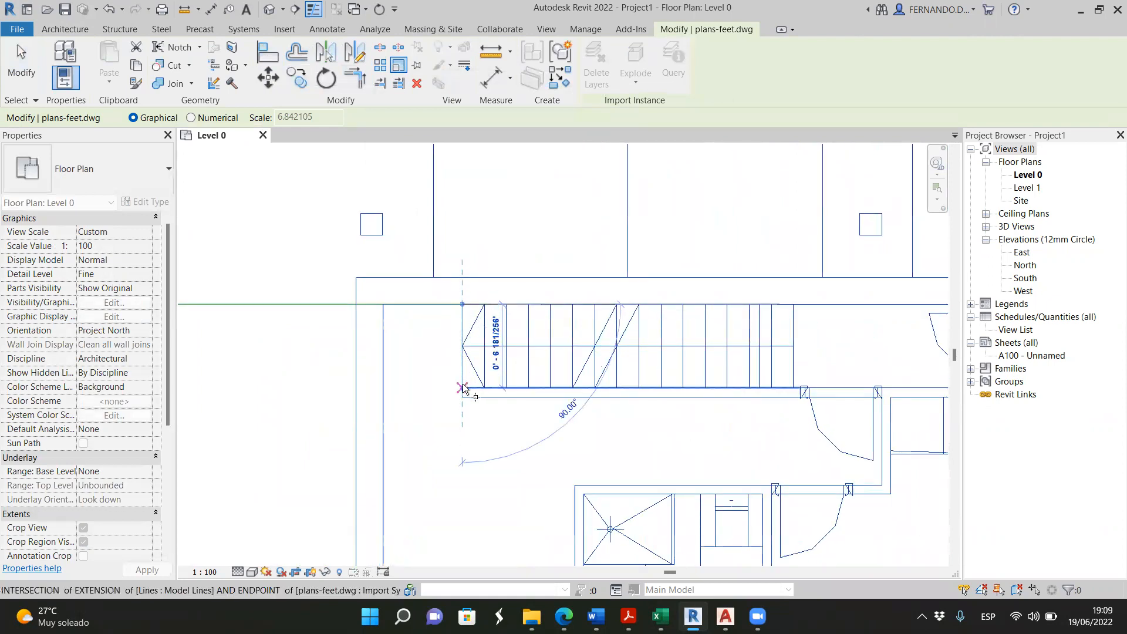
scroll(463, 443, "down", 5)
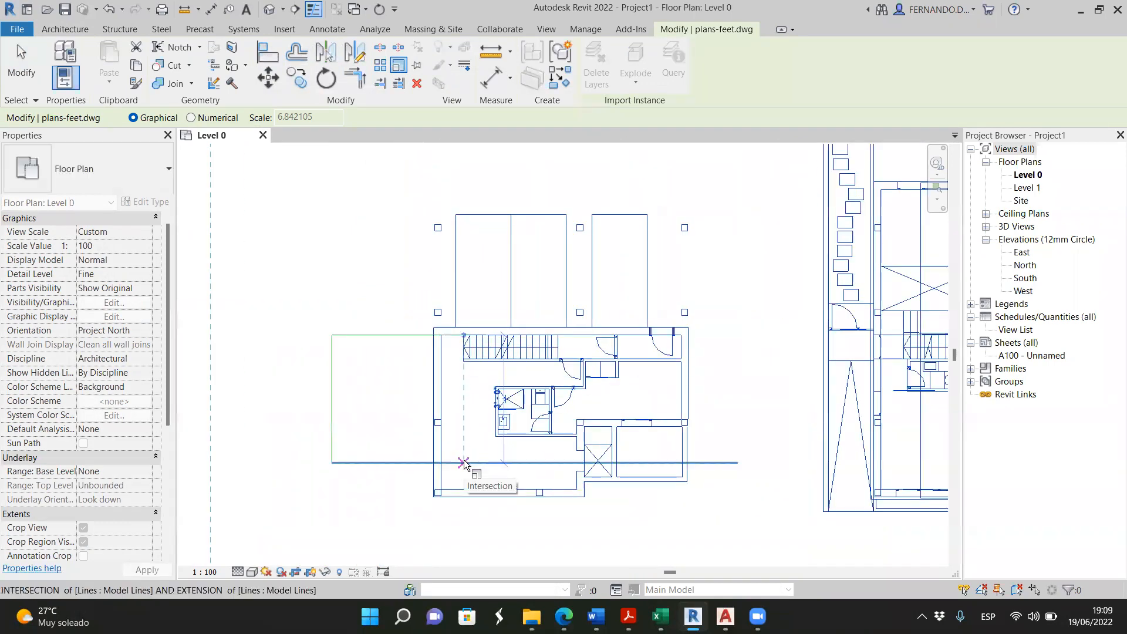
left_click(463, 462)
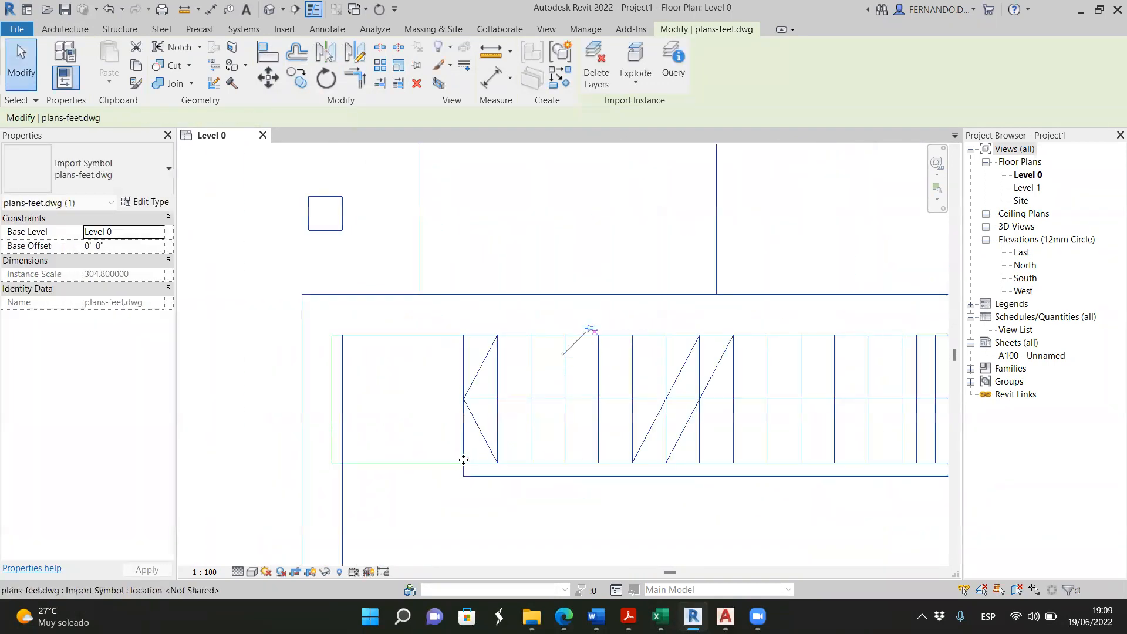
scroll(415, 326, "down", 2)
key("Escape")
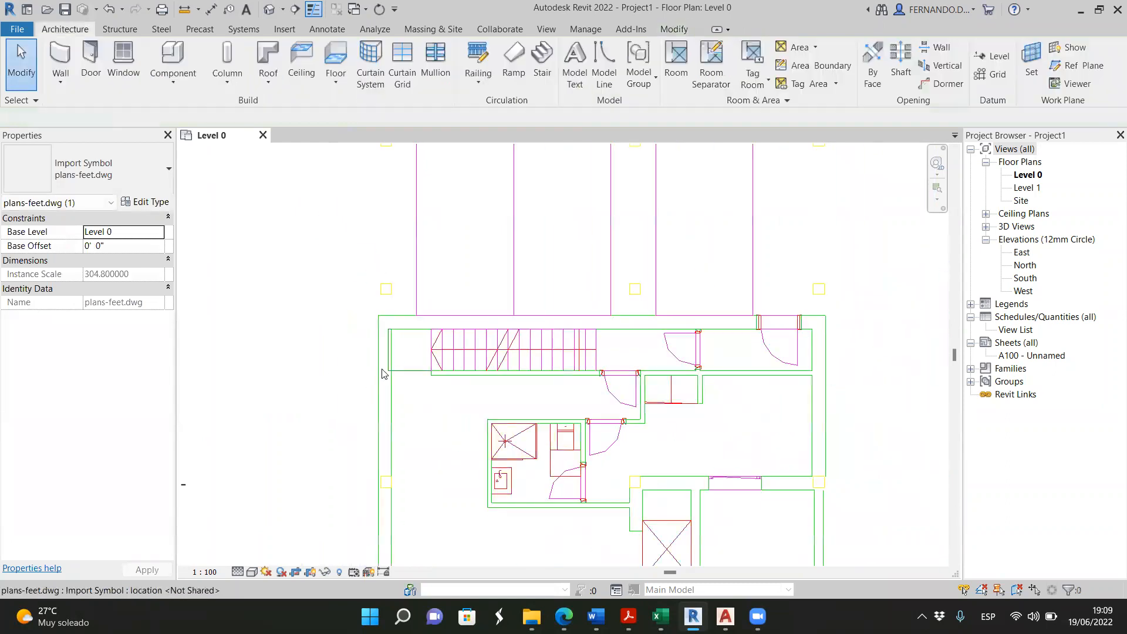
Delete the helper model lines beside the stair in the leftmost plan
scroll(411, 377, "up", 2)
left_click(421, 372)
key("Delete")
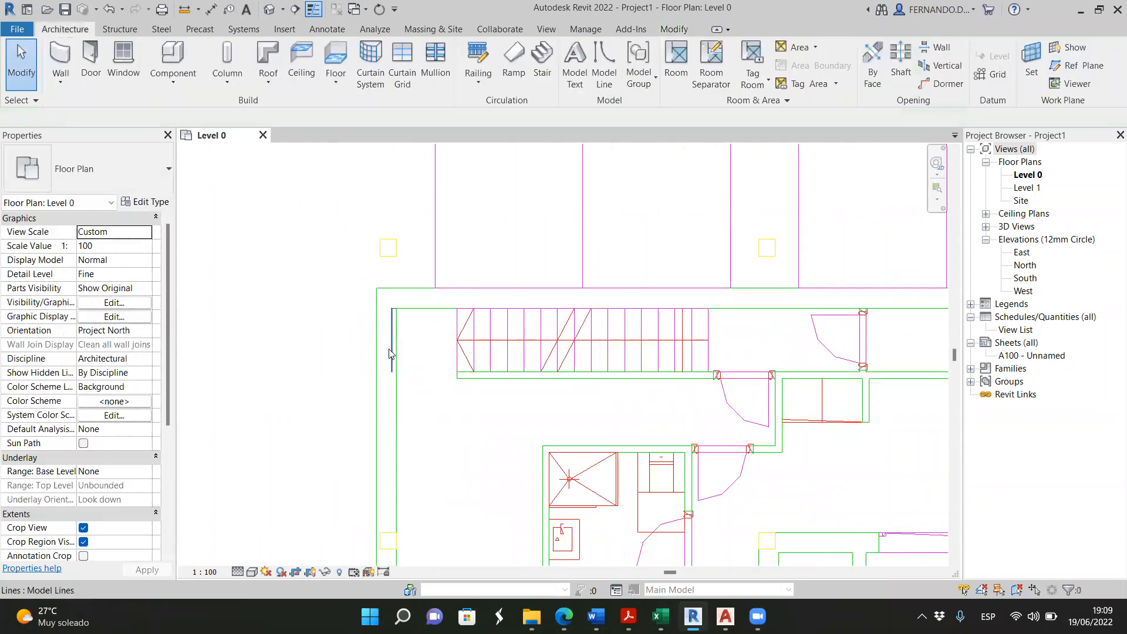
left_click(429, 362)
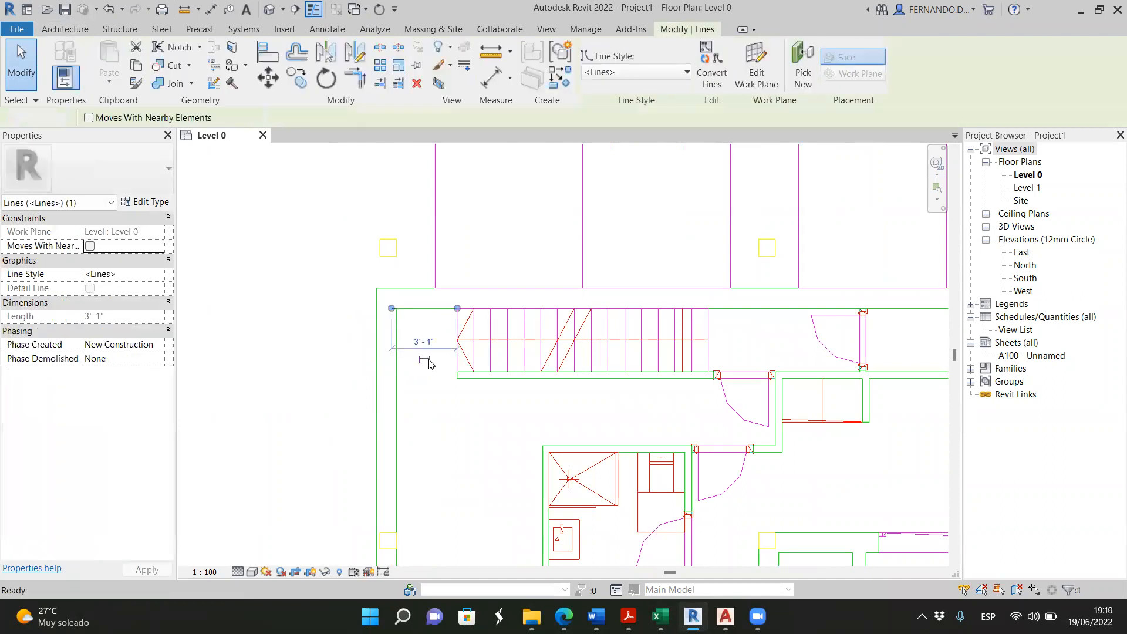
key("Delete")
scroll(421, 359, "down", 1)
scroll(421, 359, "down", 3)
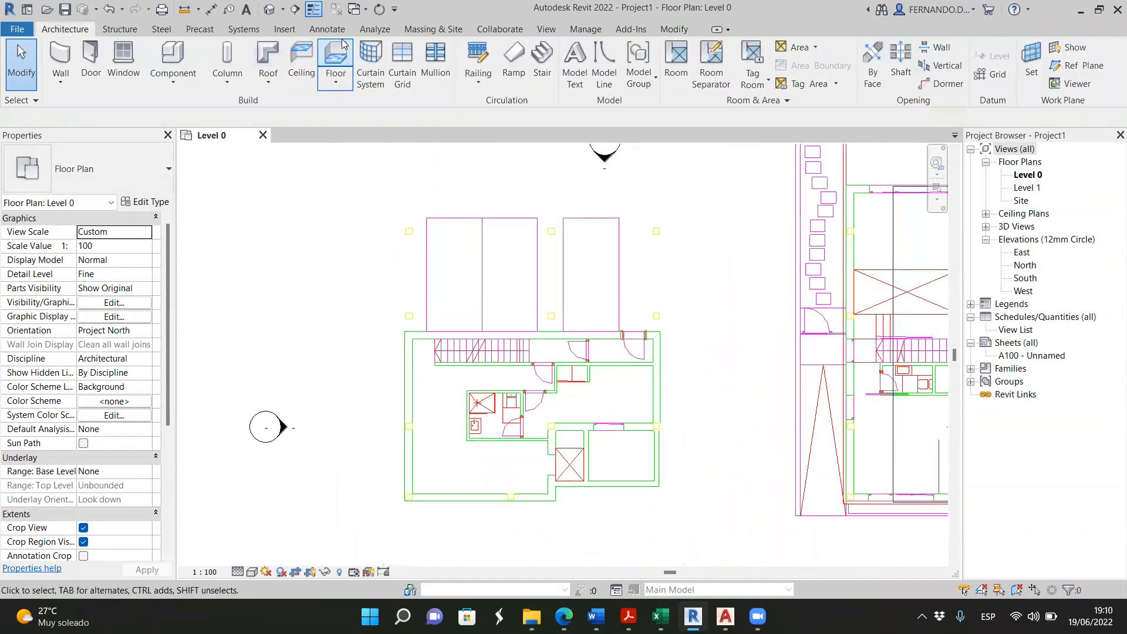
Add an aligned dimension for the leftmost plan's stair width, placed outside the plan to its left
left_click(327, 29)
left_click(58, 62)
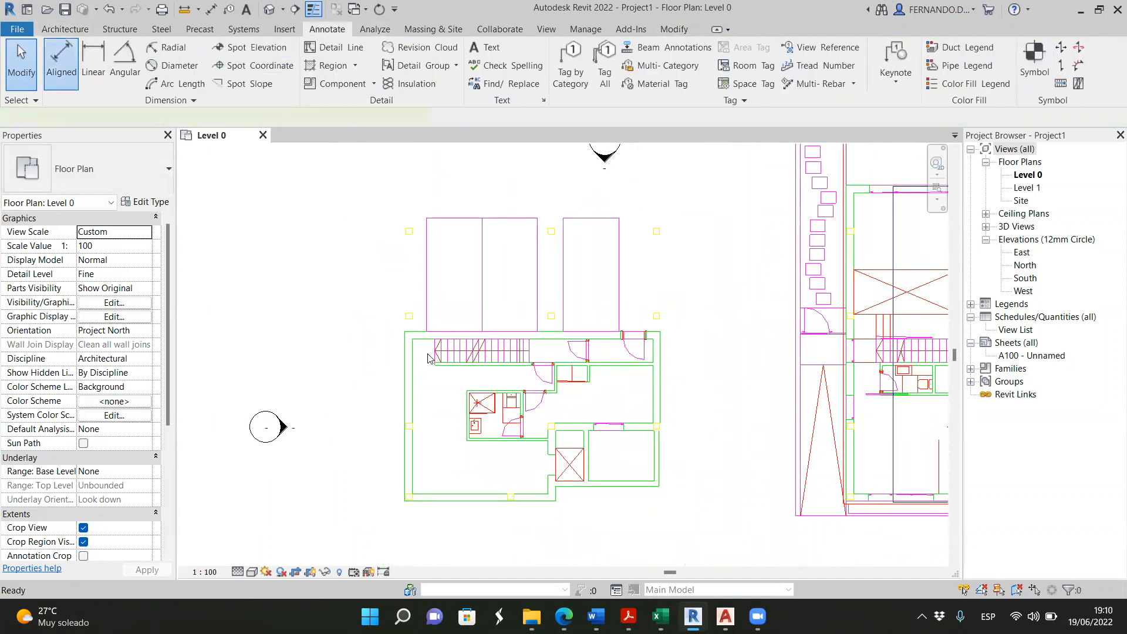
scroll(432, 352, "up", 2)
scroll(431, 352, "up", 4)
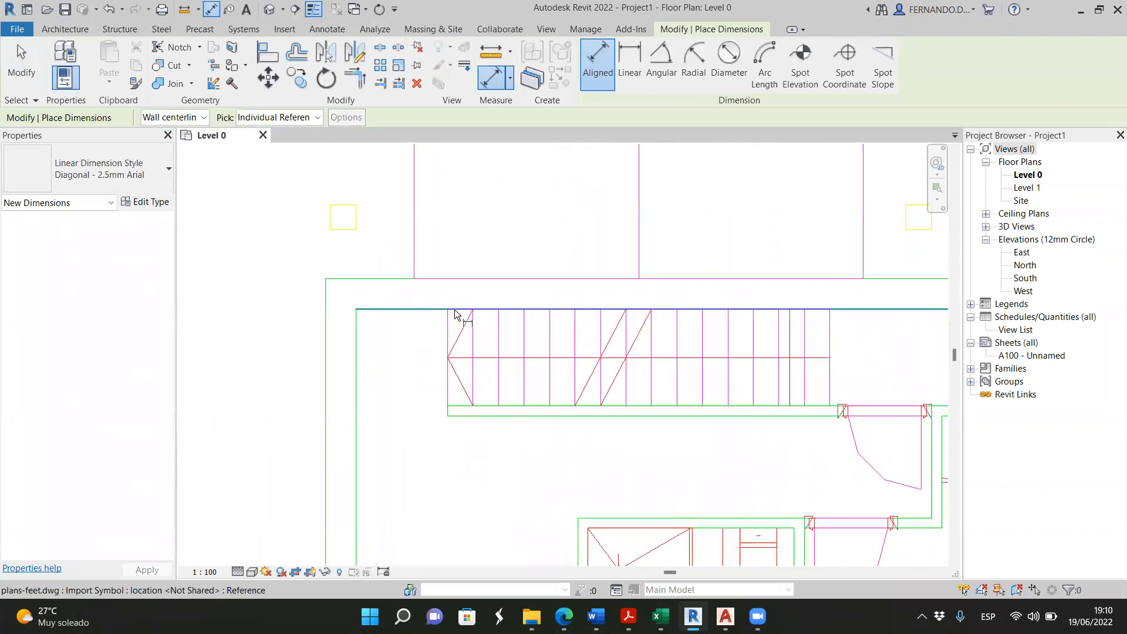
left_click(455, 310)
left_click(463, 405)
scroll(508, 370, "down", 2)
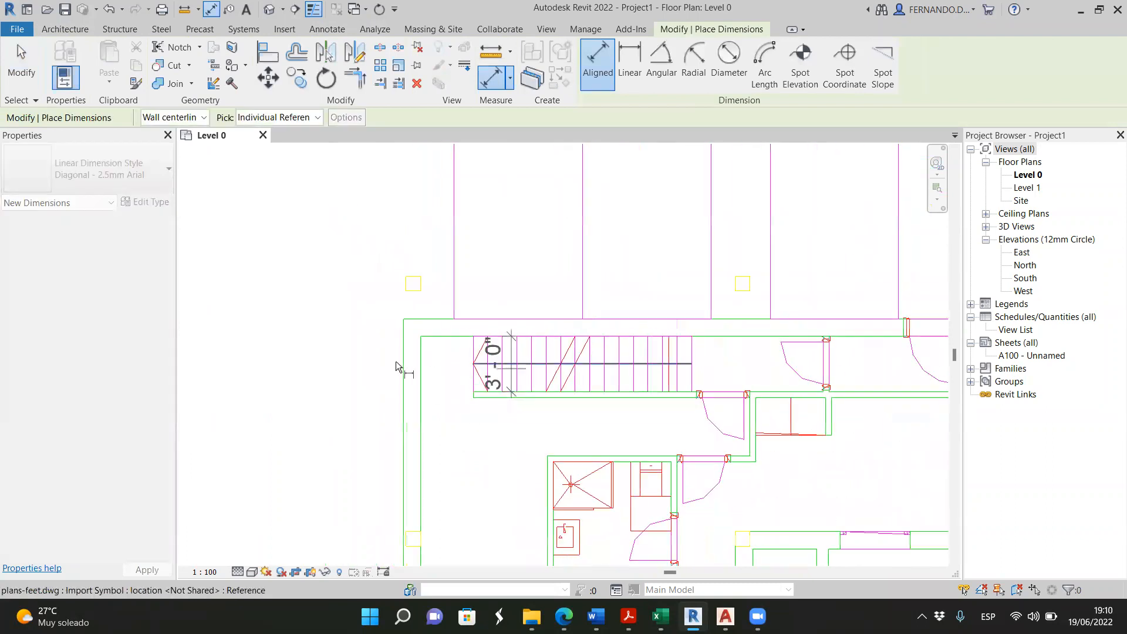
left_click(304, 404)
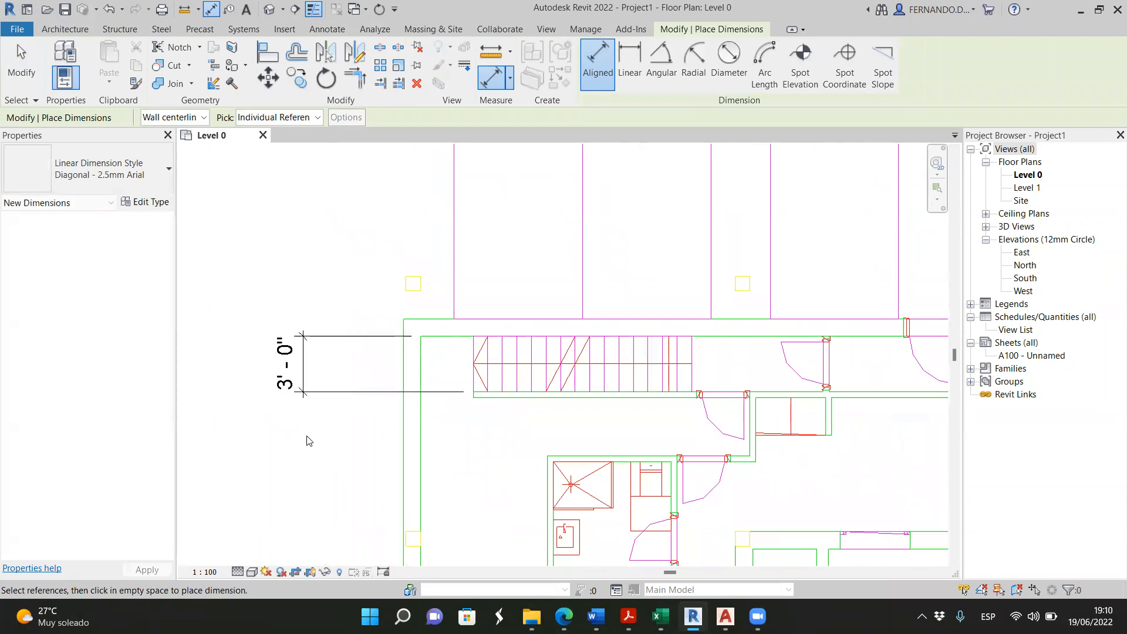
key("Escape")
key("Escape")
Examine the rescaled plans, from the dimensioned stair out to the full extent of the crop region
scroll(446, 416, "down", 3)
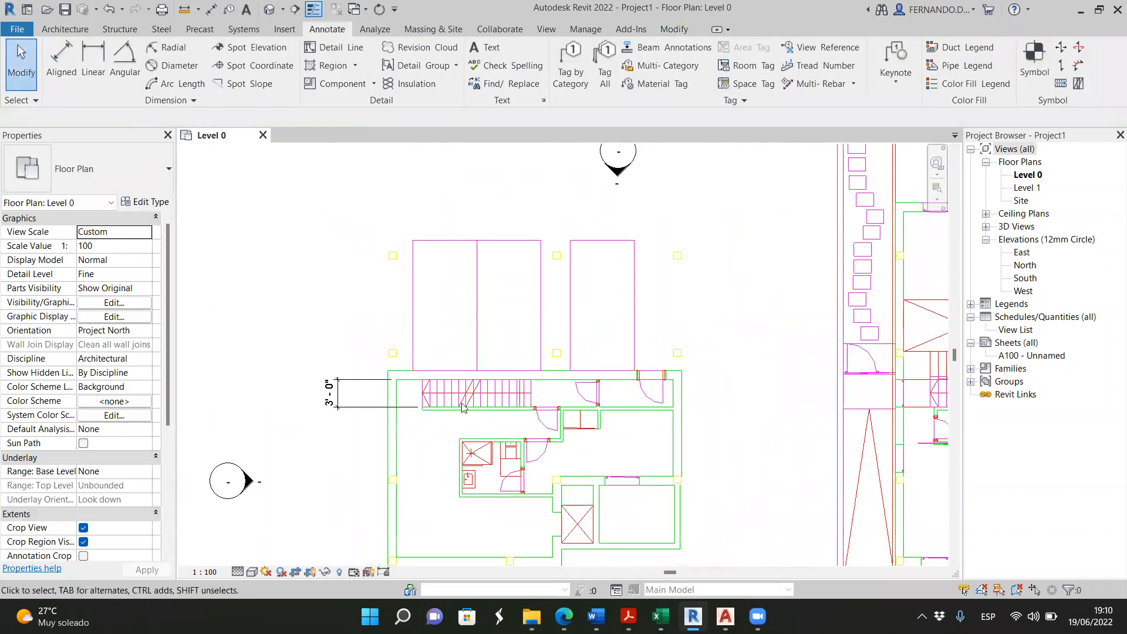
scroll(420, 373, "down", 2)
scroll(420, 373, "down", 5)
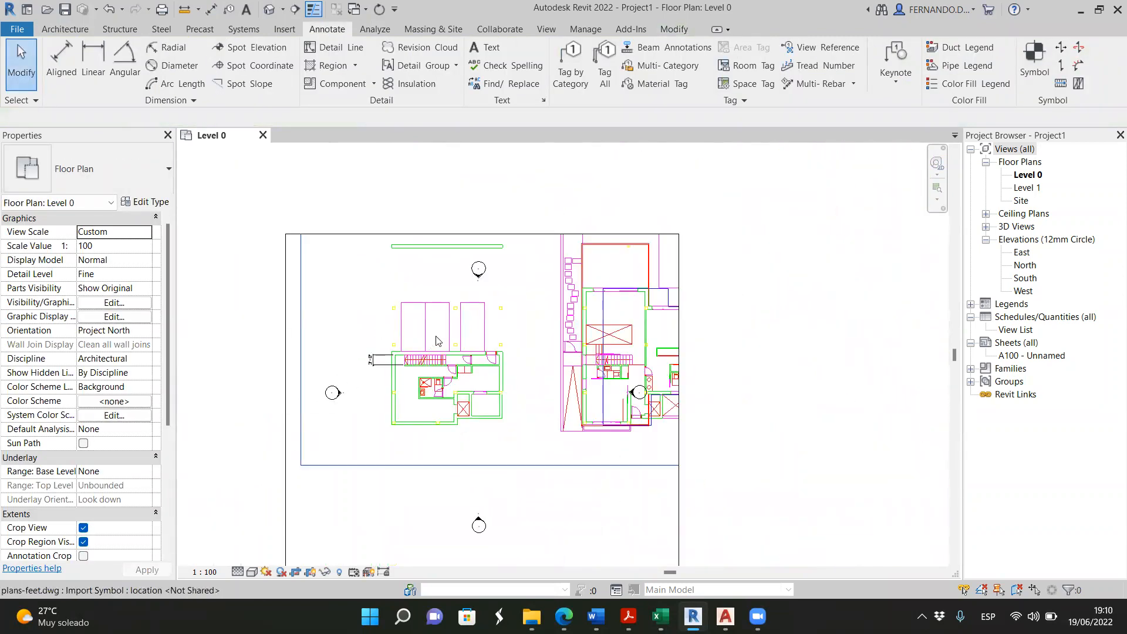
scroll(466, 349, "up", 4)
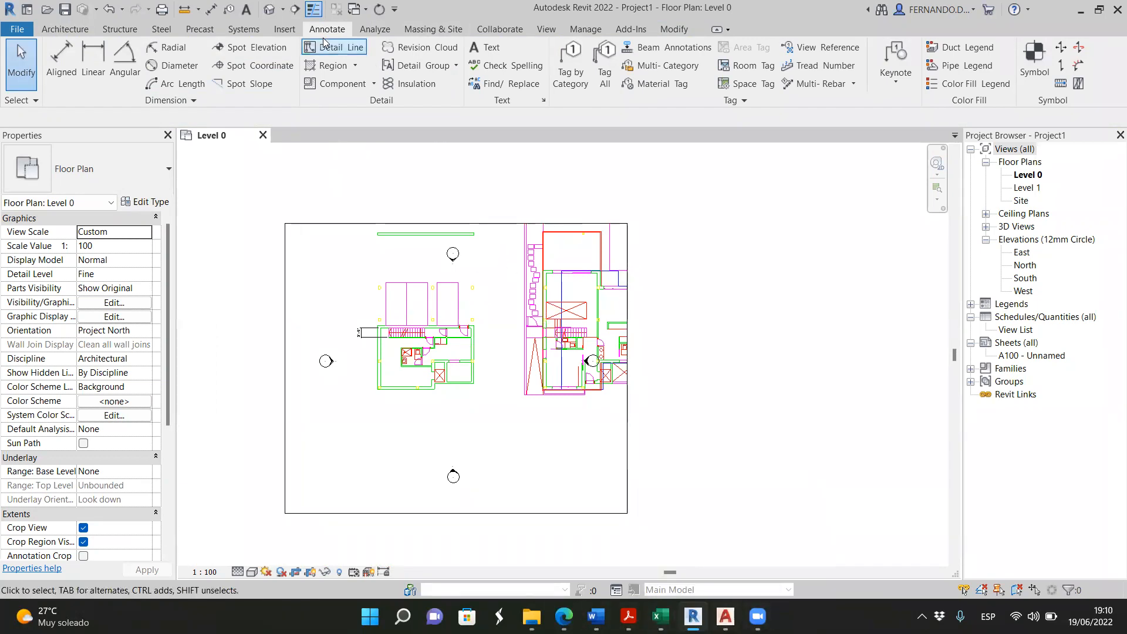
left_click(284, 31)
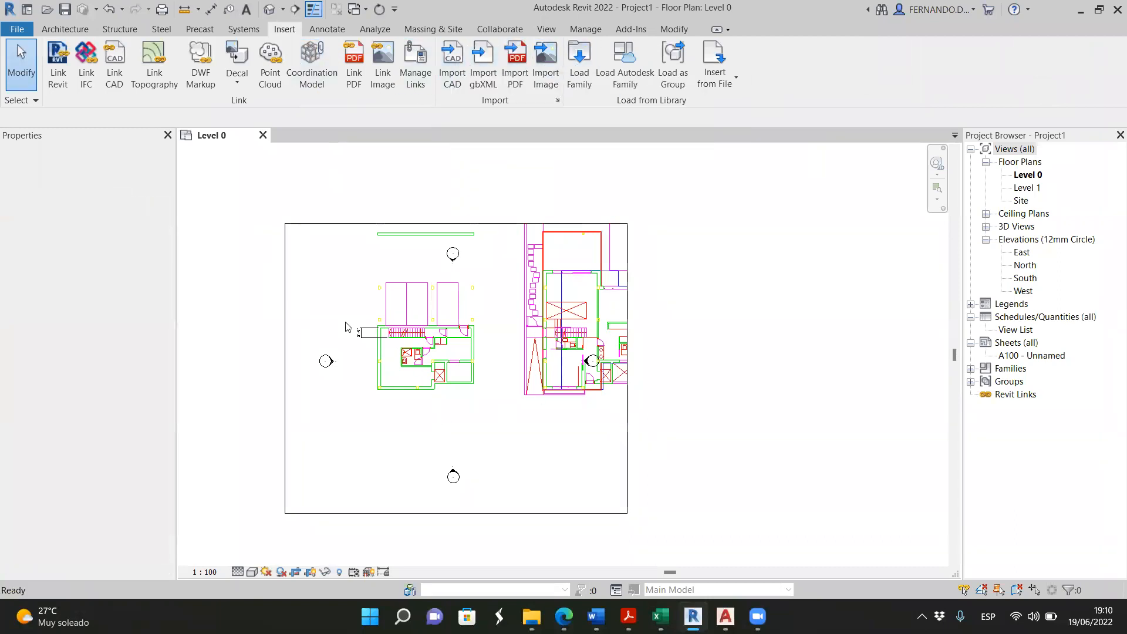
scroll(351, 328, "up", 5)
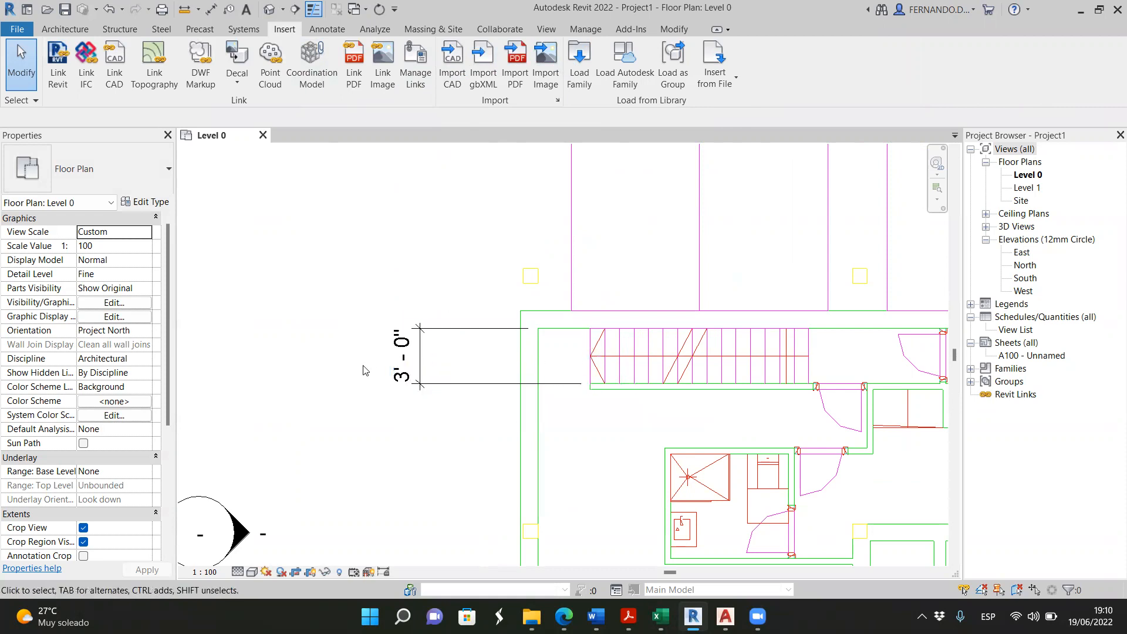
scroll(358, 368, "down", 3)
scroll(434, 487, "up", 1)
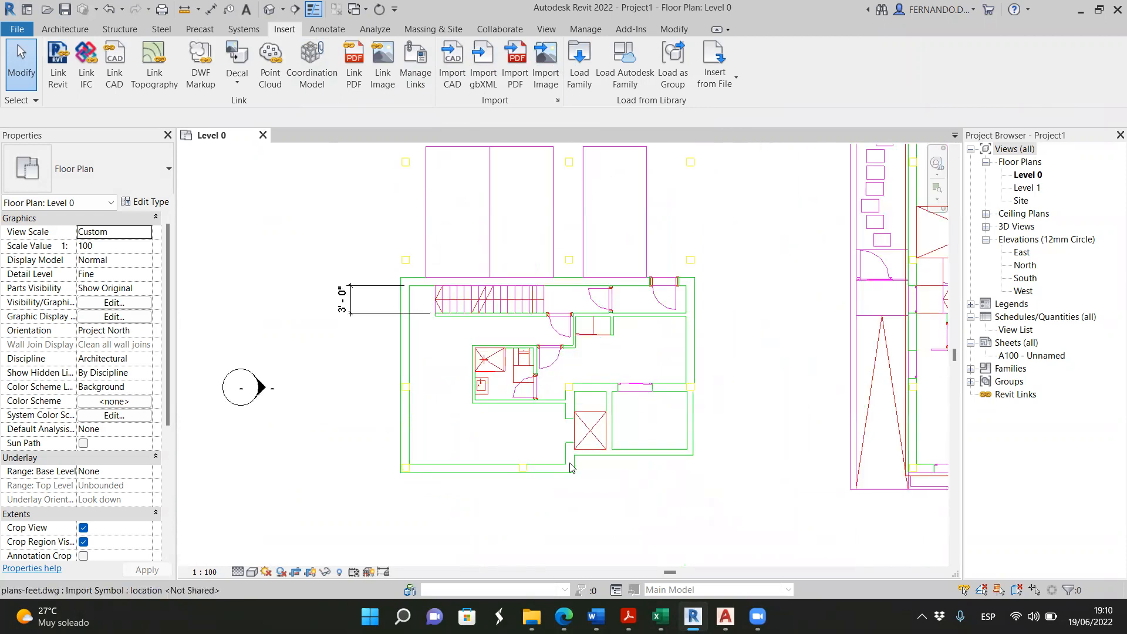
scroll(574, 470, "down", 2)
scroll(411, 403, "down", 1)
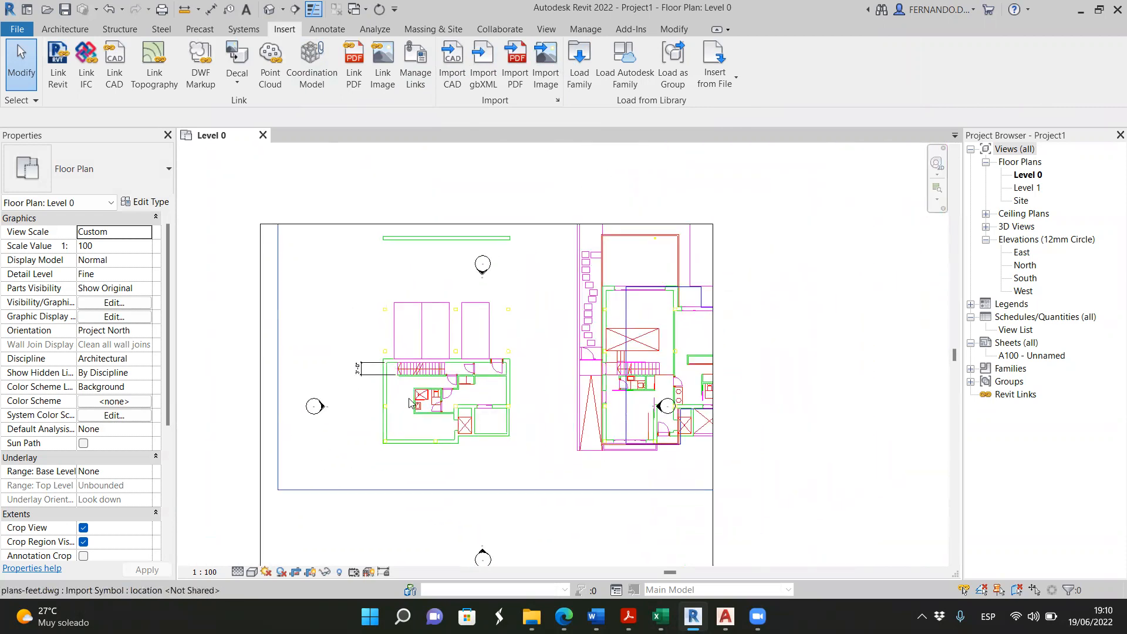
scroll(416, 388, "down", 2)
scroll(446, 461, "down", 1)
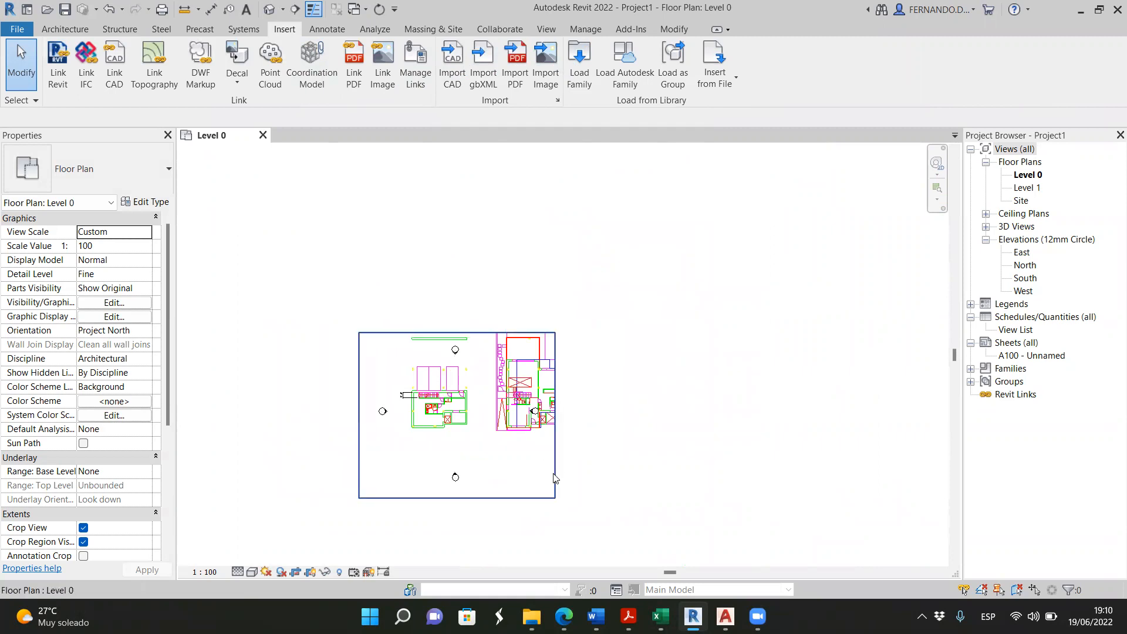
Toggle the Level 0 crop region's visibility off and back on
left_click(555, 490)
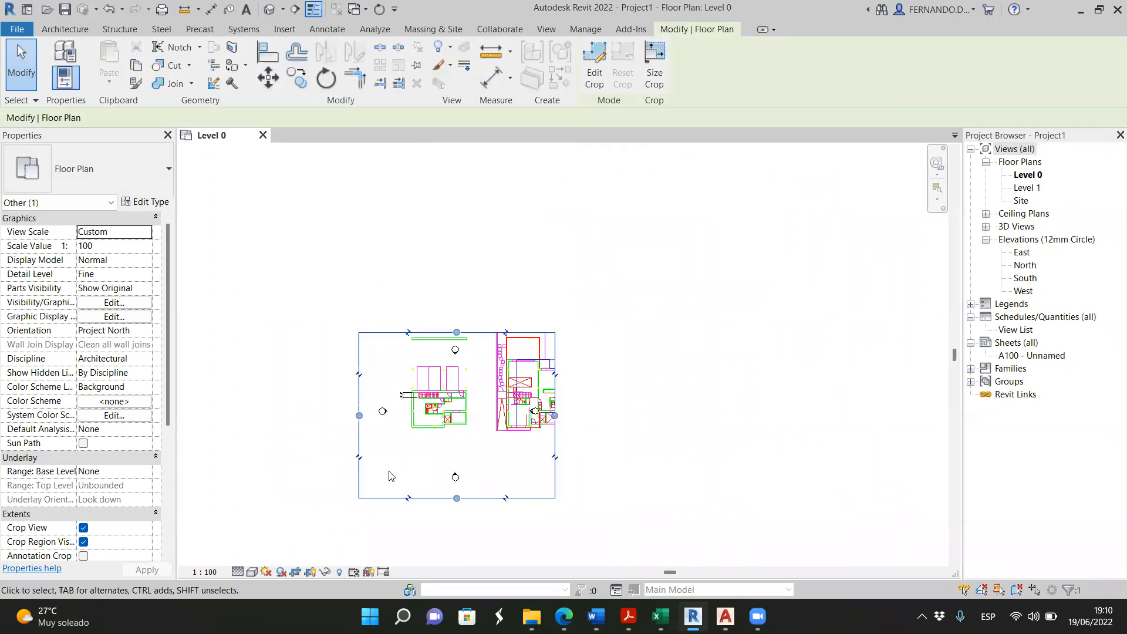
left_click(309, 574)
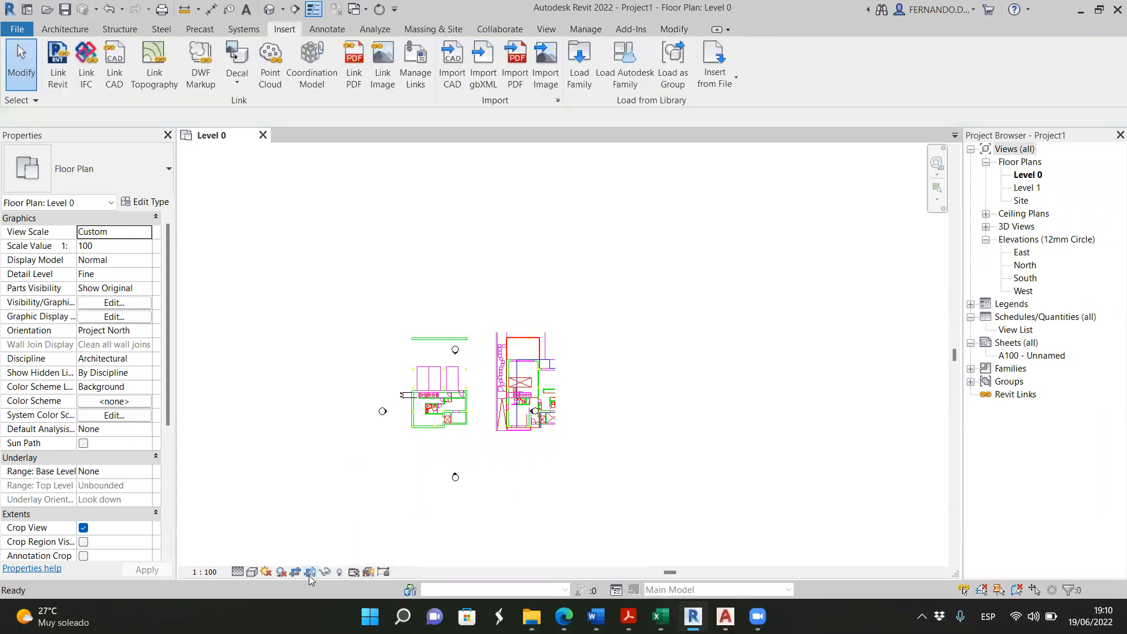
left_click(308, 574)
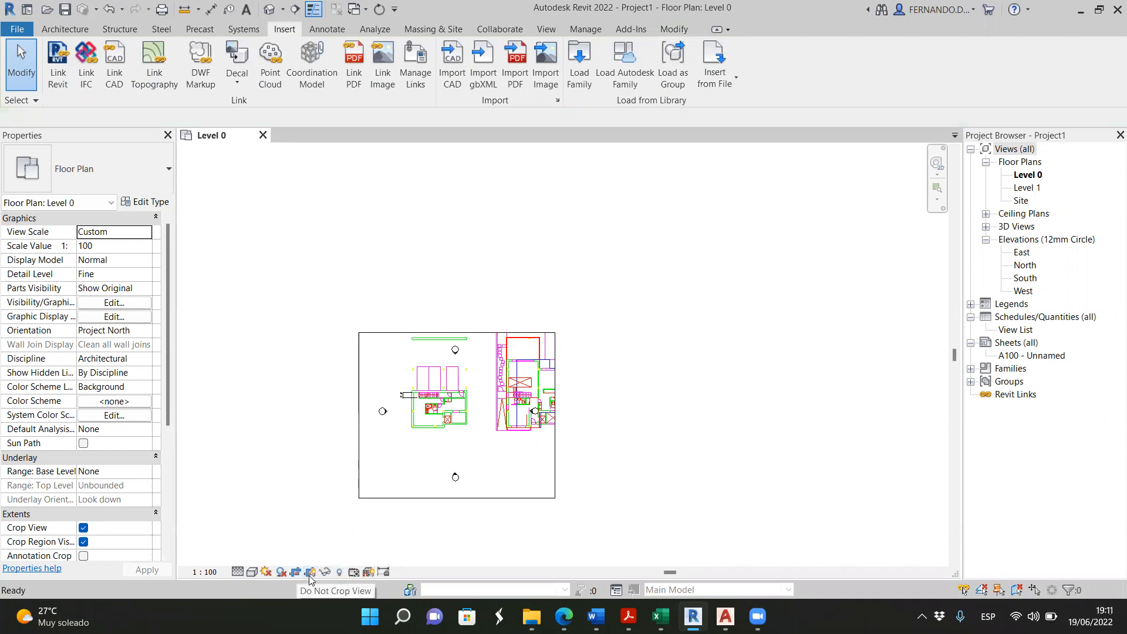
left_click(308, 575)
left_click(309, 575)
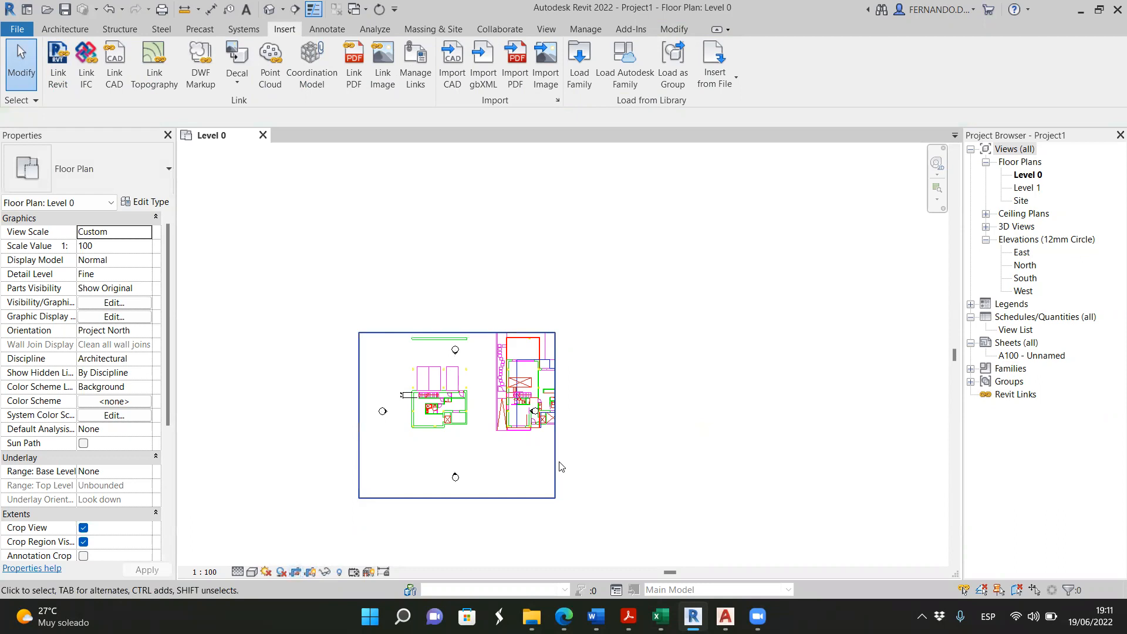
Enlarge the Level 0 crop region to the right and upwards until it encloses all four imported plans
left_click(555, 415)
left_click_drag(555, 415, 856, 415)
left_click_drag(607, 330, 607, 236)
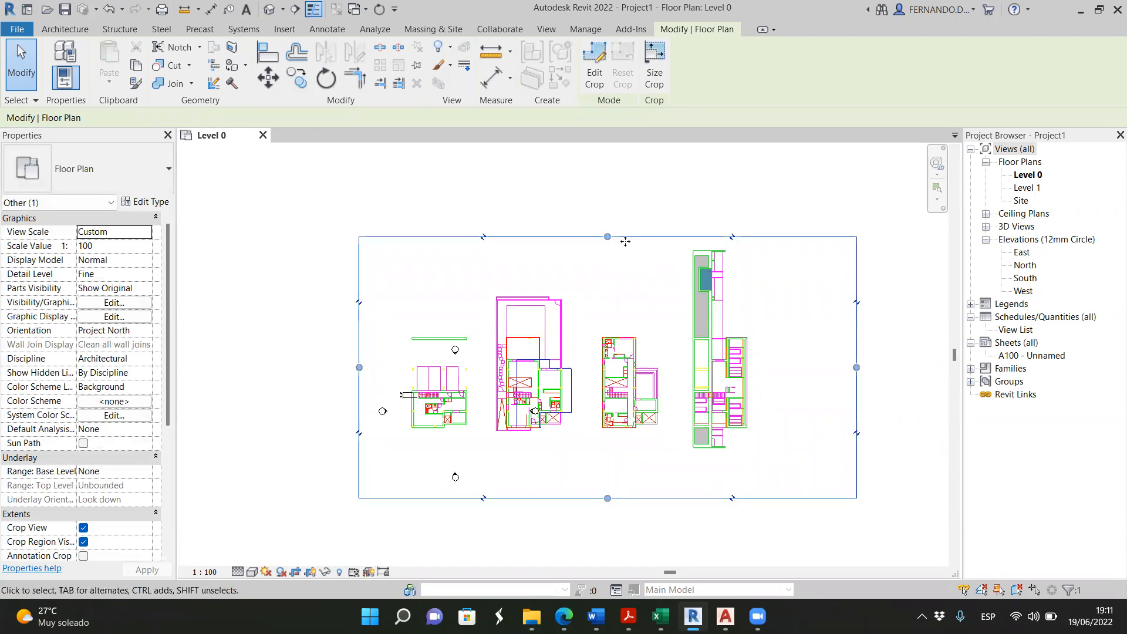
left_click_drag(607, 237, 628, 315)
left_click(816, 491)
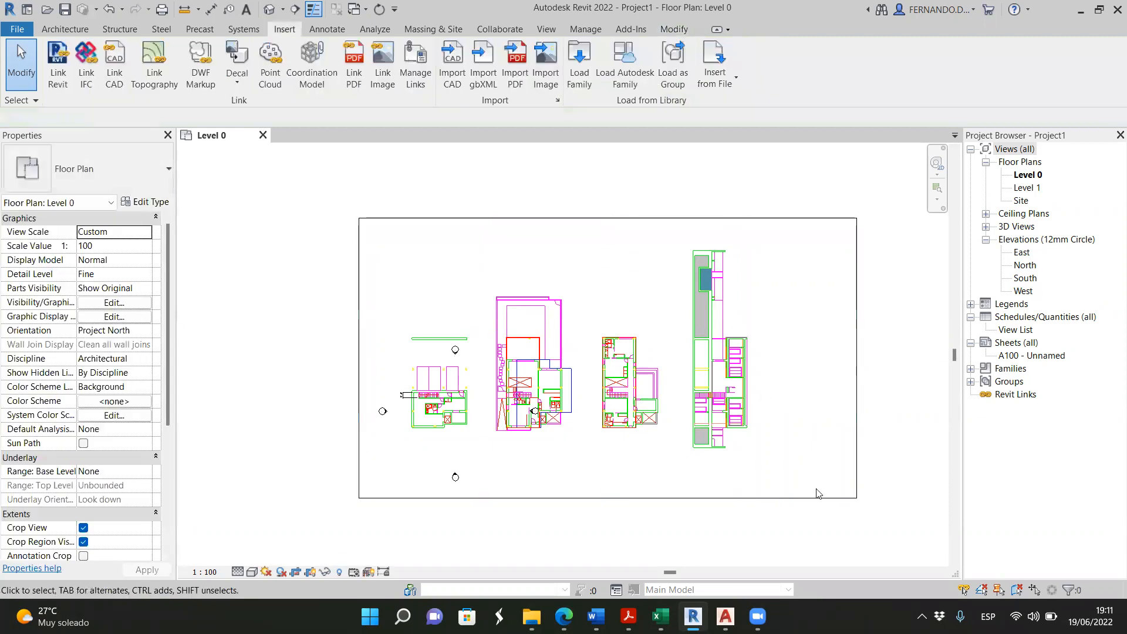
scroll(561, 432, "up", 2)
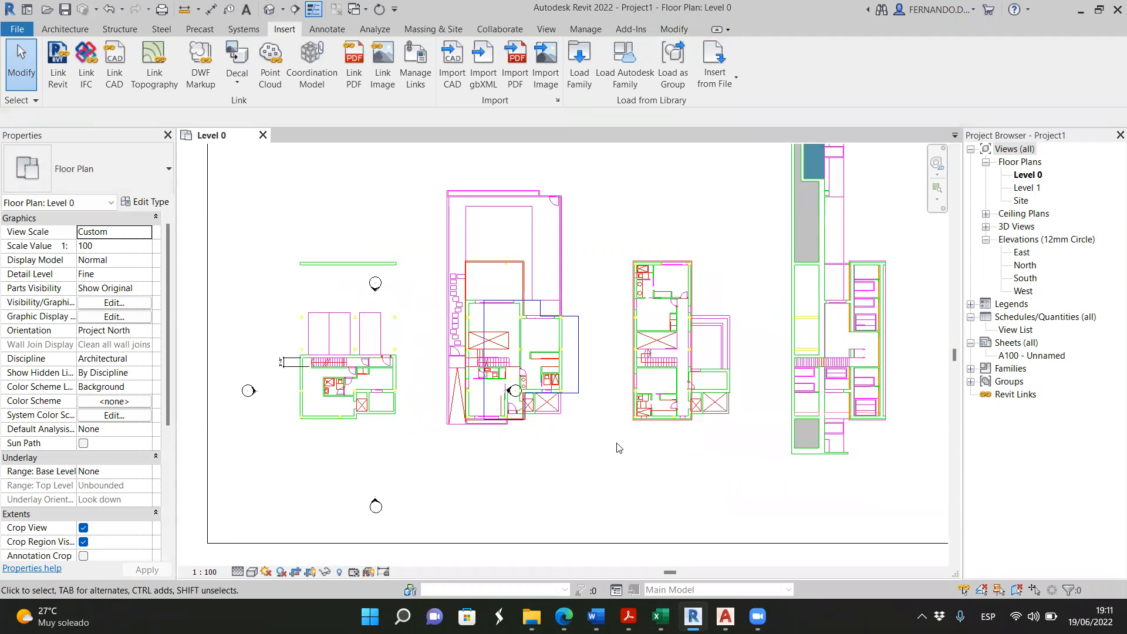
Move the north elevation marker above the plans and the west marker left beyond the crop region
scroll(616, 448, "down", 2)
left_click_drag(502, 367, 397, 276)
left_click_drag(463, 221, 459, 206)
mouse_move(402, 462)
left_mouse_down()
mouse_move(320, 392)
mouse_move(290, 404)
mouse_move(298, 447)
left_mouse_up()
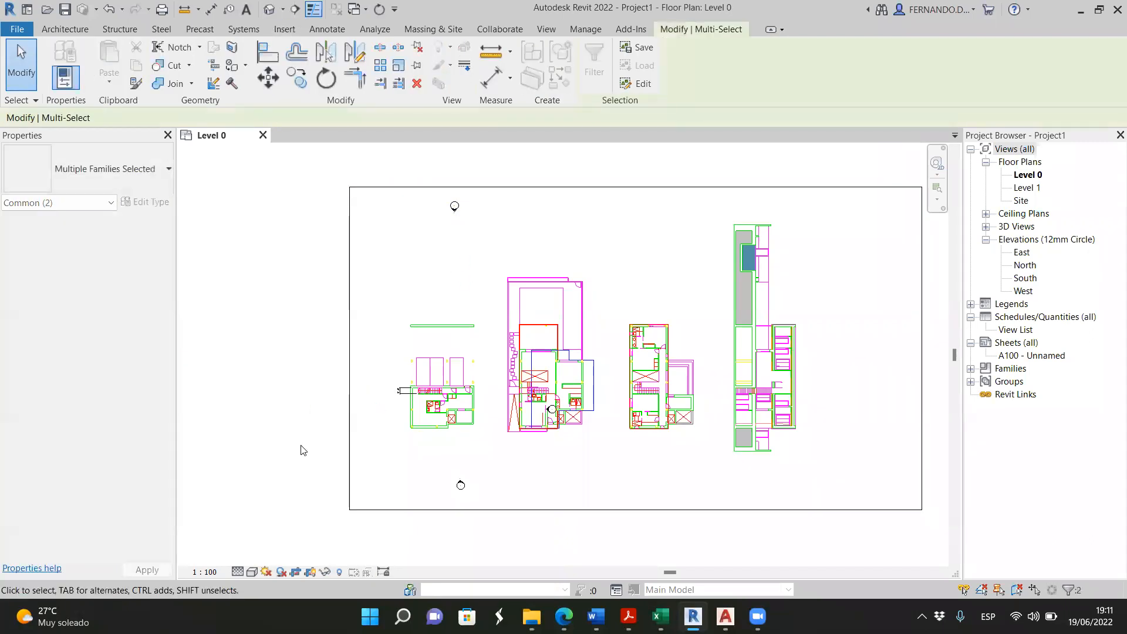
Move the south elevation marker below the crop region and turn off view cropping
scroll(437, 486, "down", 1)
left_click_drag(423, 519, 493, 460)
scroll(467, 431, "down", 2)
left_click(459, 464)
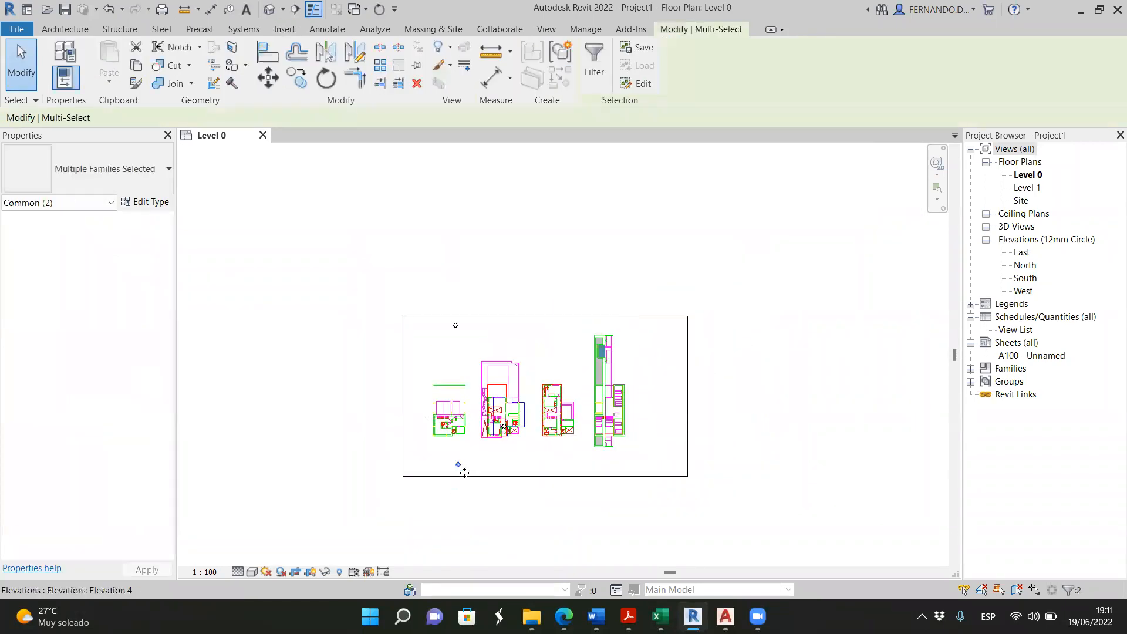
scroll(456, 488, "up", 2)
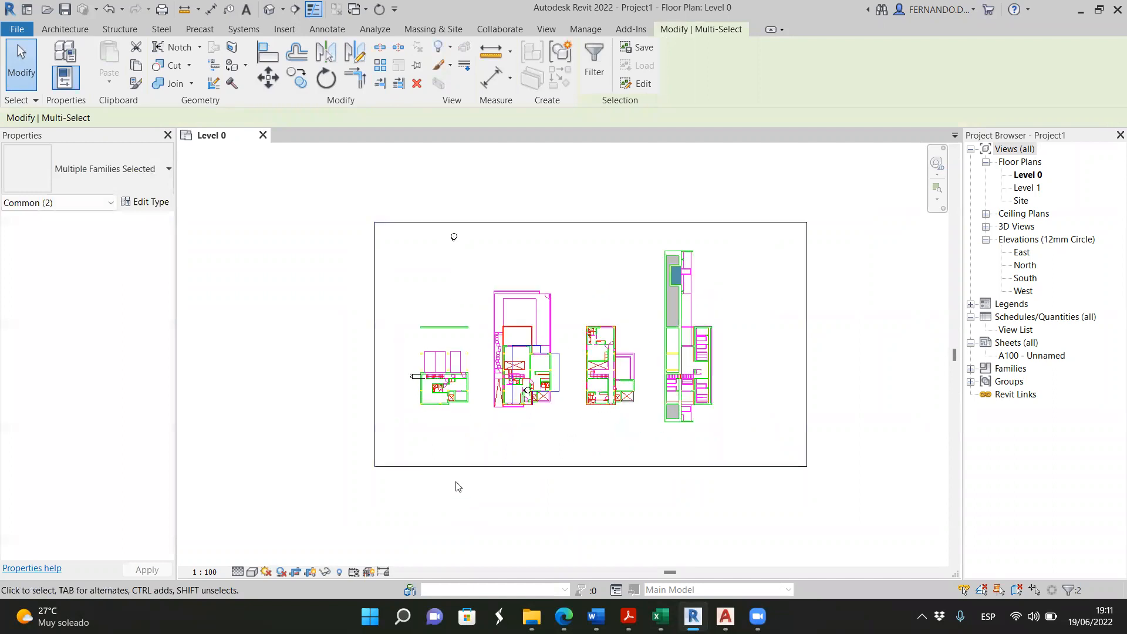
left_click(505, 497)
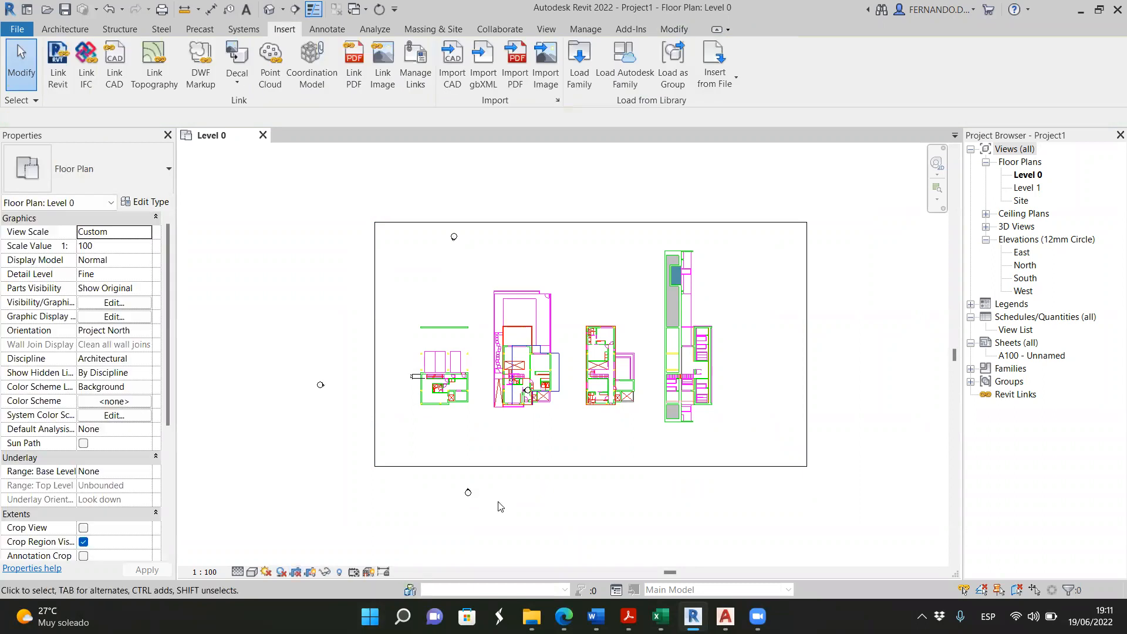
Move the east elevation marker from the second plan to the right of all plans, outside the crop region
left_click_drag(496, 432, 576, 363)
left_click_drag(824, 377, 838, 379)
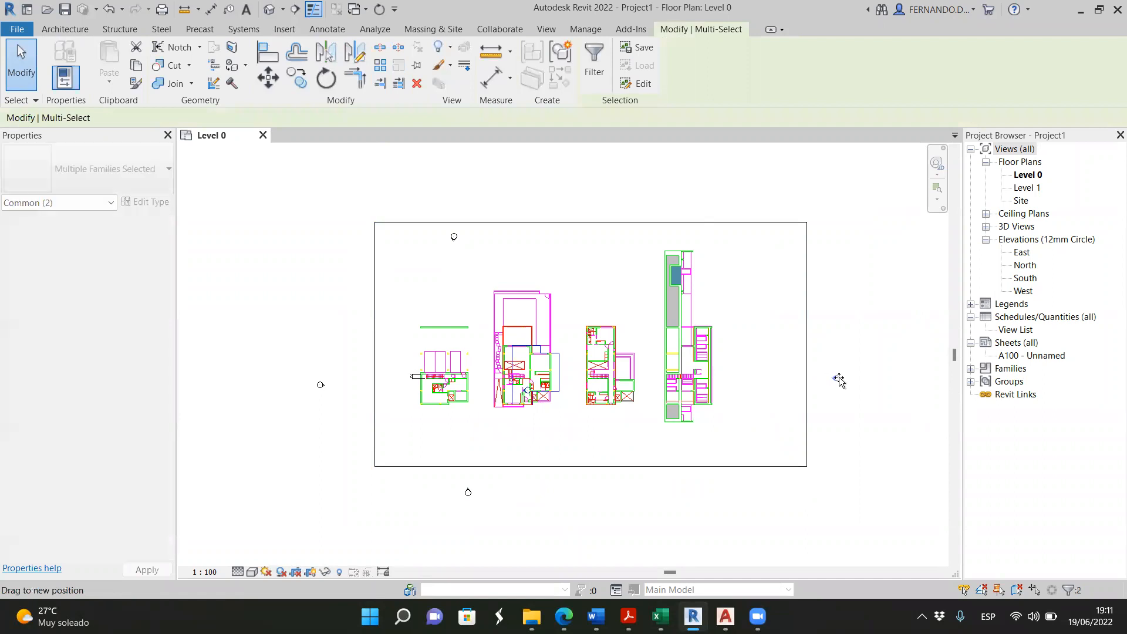
left_click(685, 502)
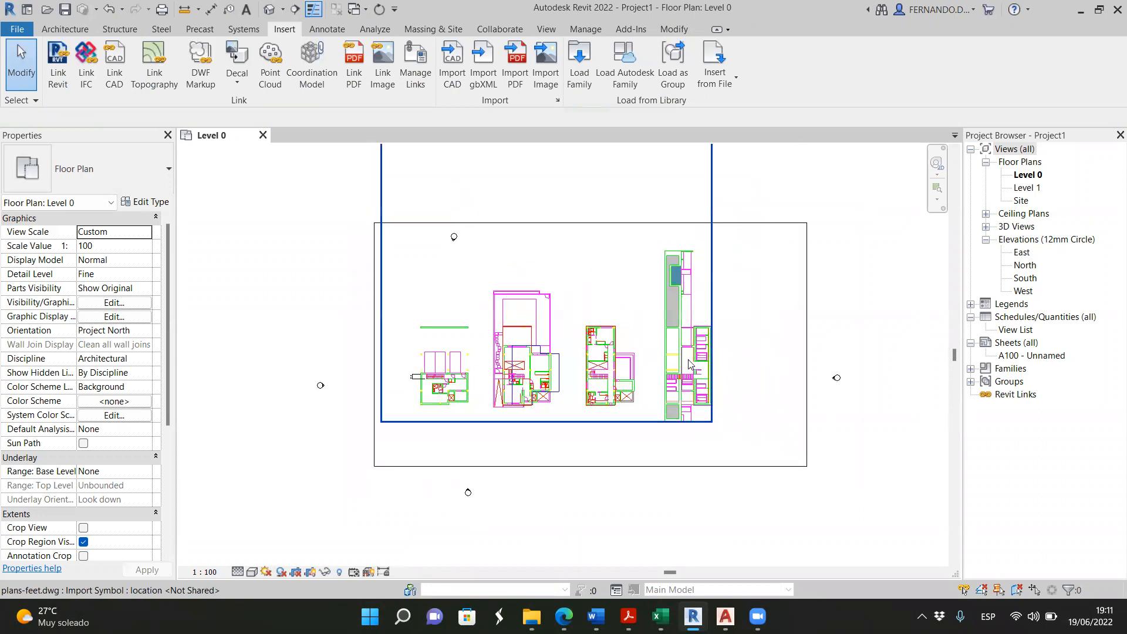
scroll(435, 381, "up", 2)
scroll(432, 382, "up", 2)
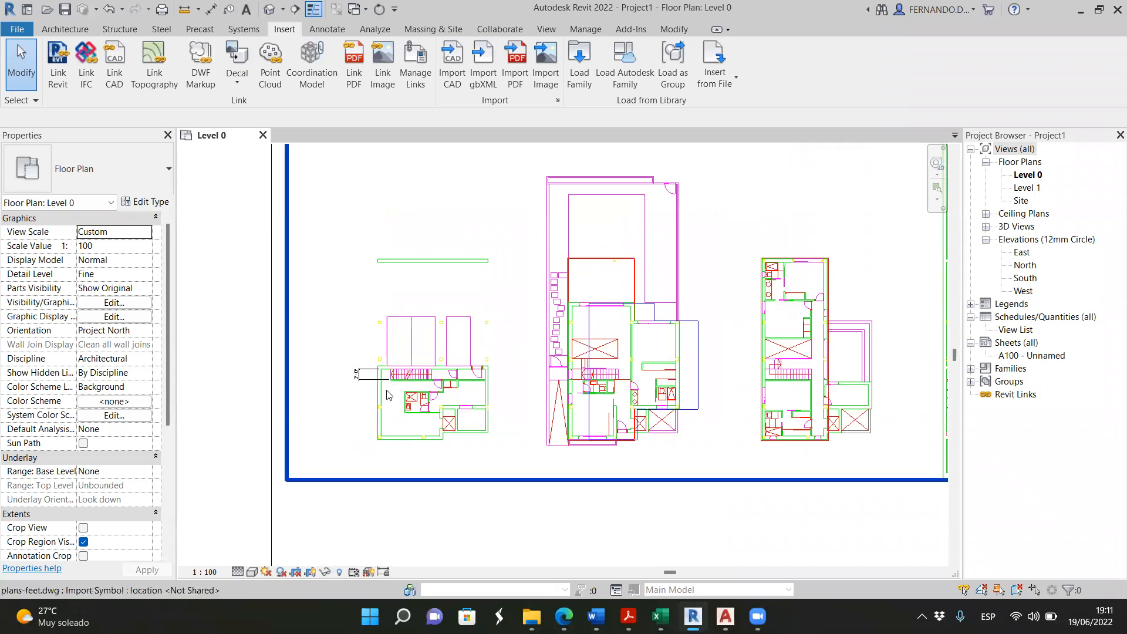
scroll(404, 411, "down", 3)
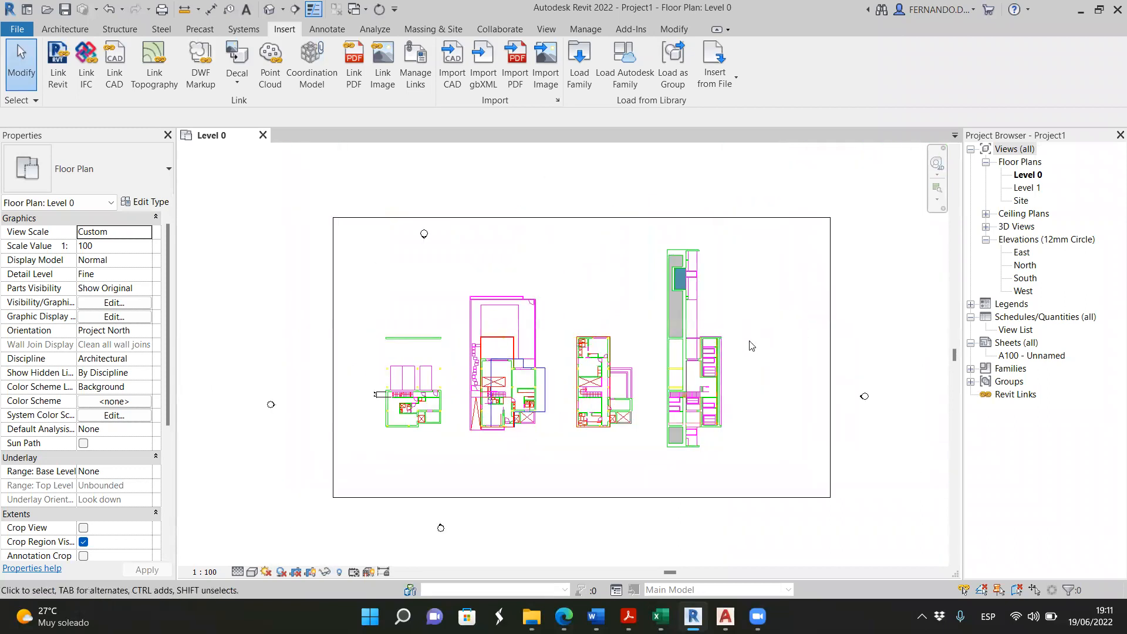
scroll(749, 345, "up", 3)
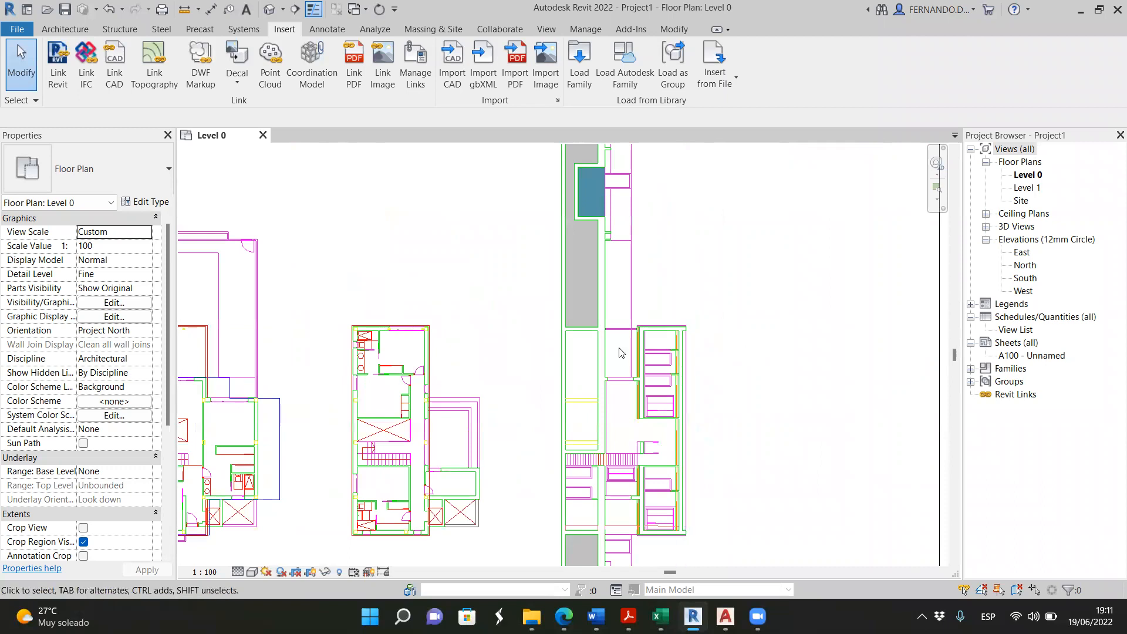
scroll(621, 352, "up", 1)
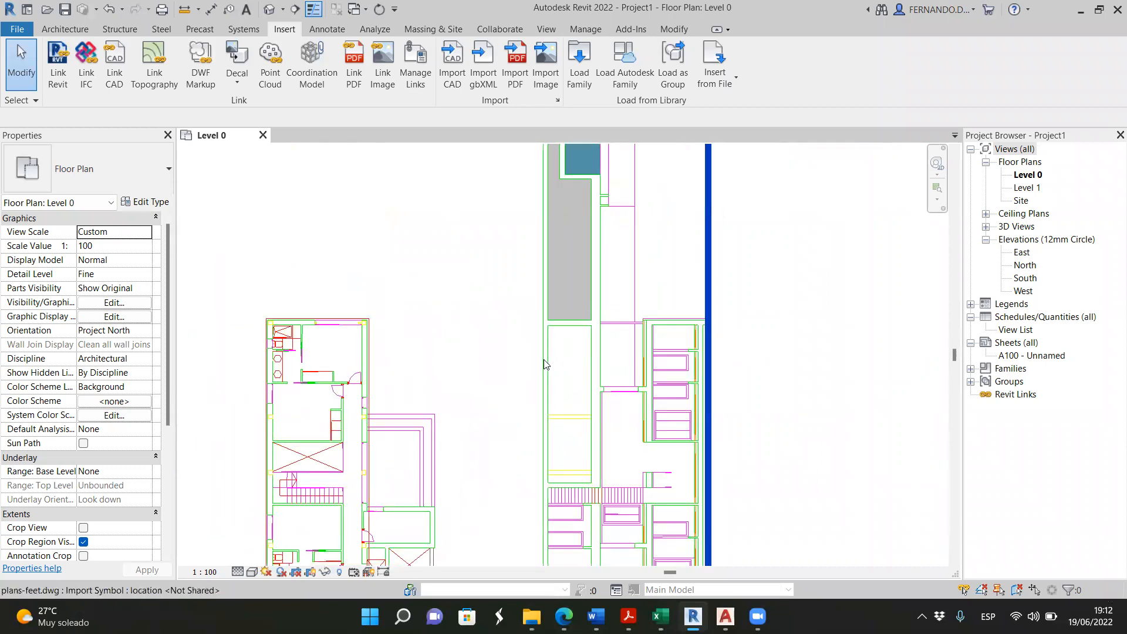
scroll(683, 371, "down", 2)
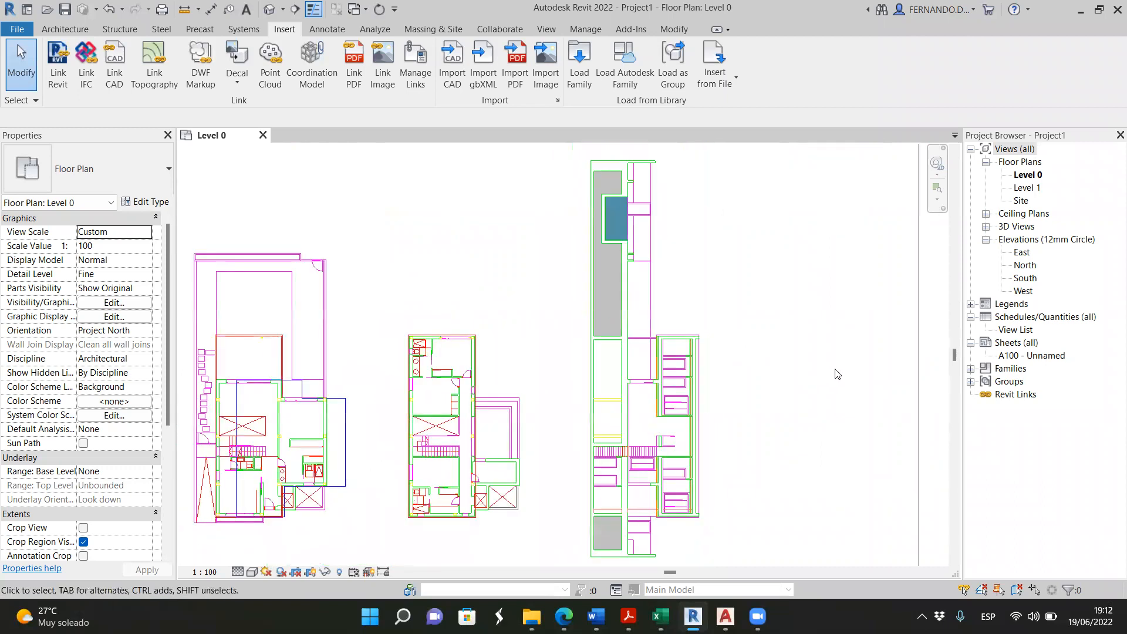
Open the East, North and South elevation views and examine the Level 0 and Level 1 marks in the South elevation
double_click(1024, 254)
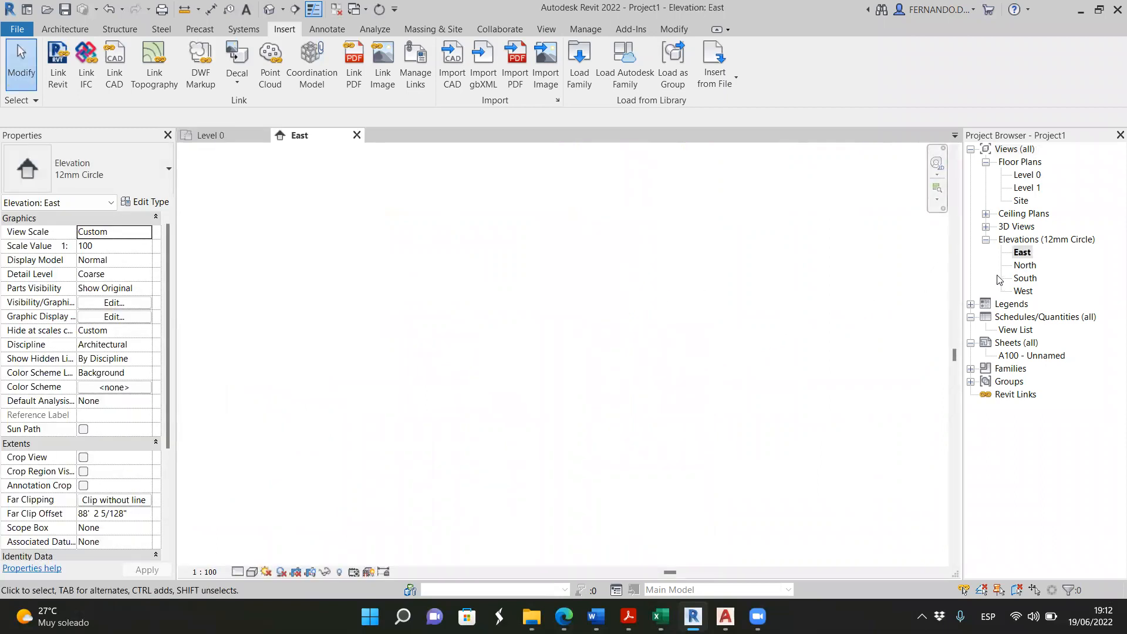
double_click(1025, 265)
left_click(1022, 280)
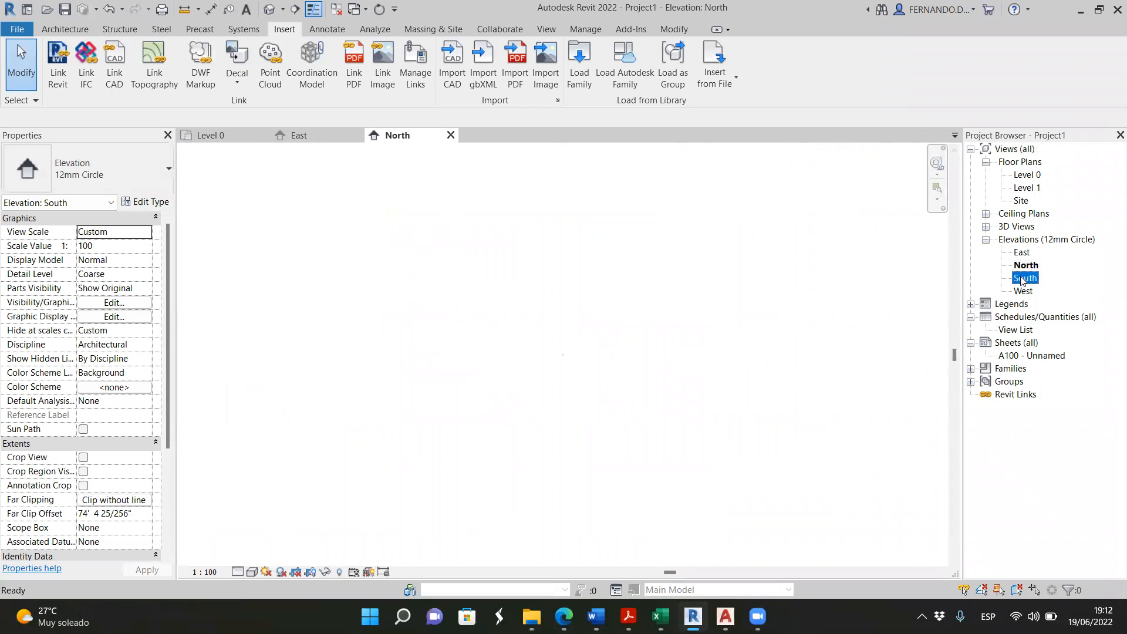
double_click(1024, 278)
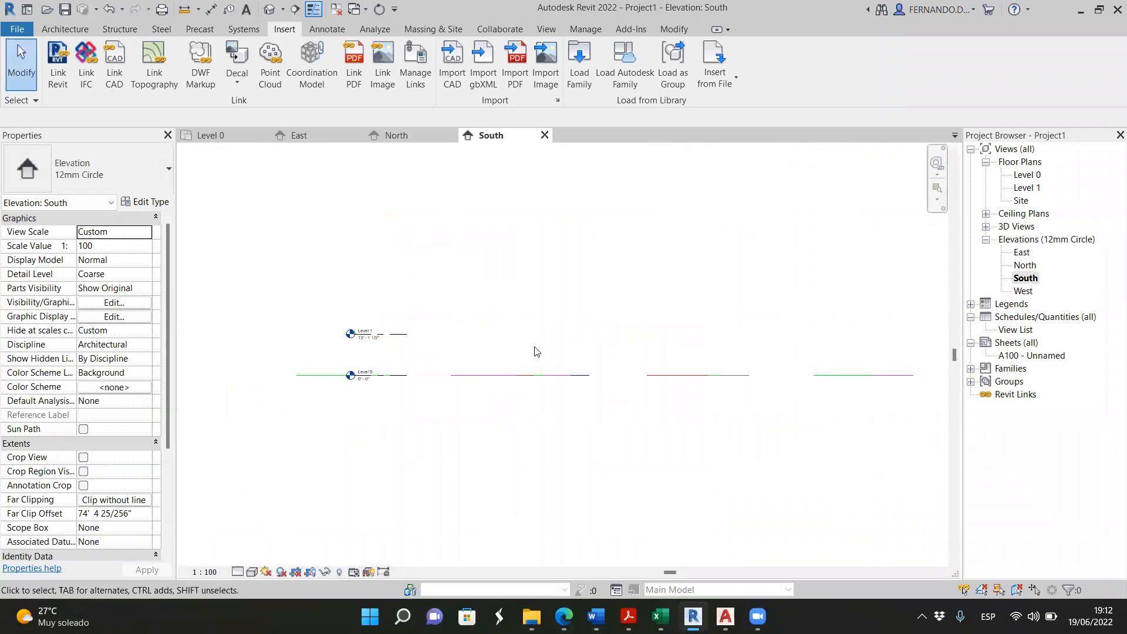
scroll(392, 350, "up", 4)
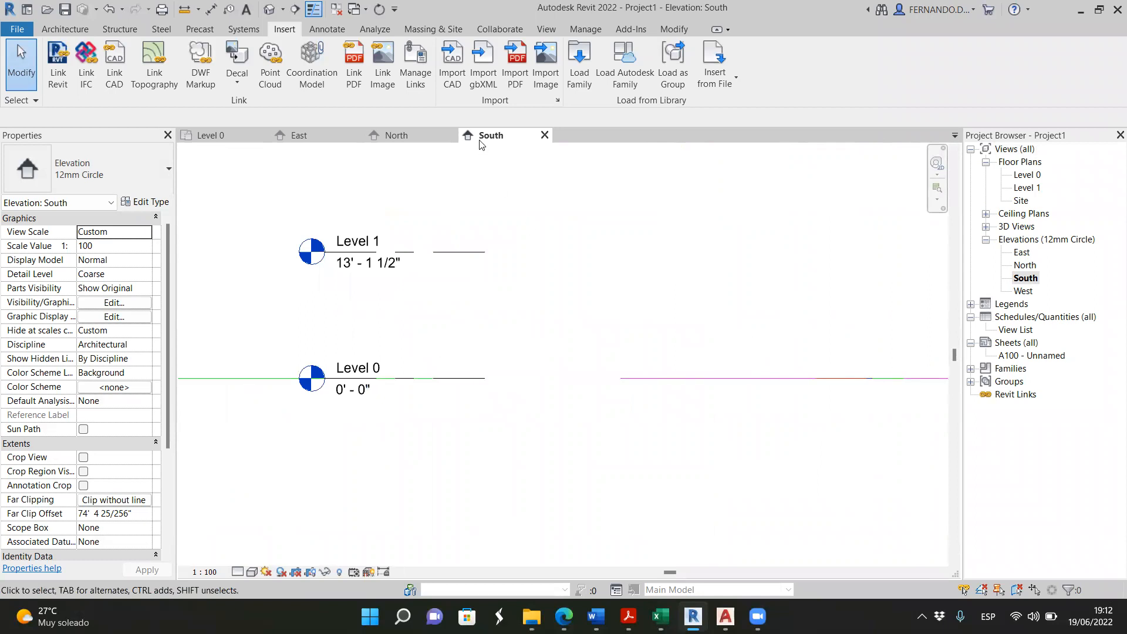
Close the North and East elevation views, keeping the South elevation open
left_click(451, 134)
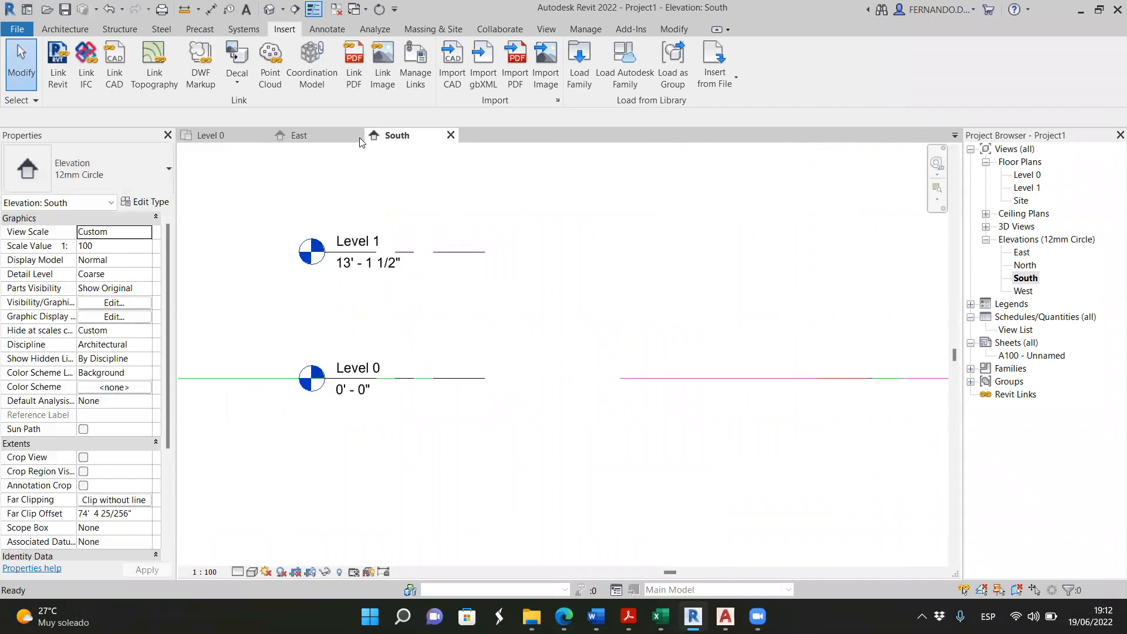
left_click(356, 135)
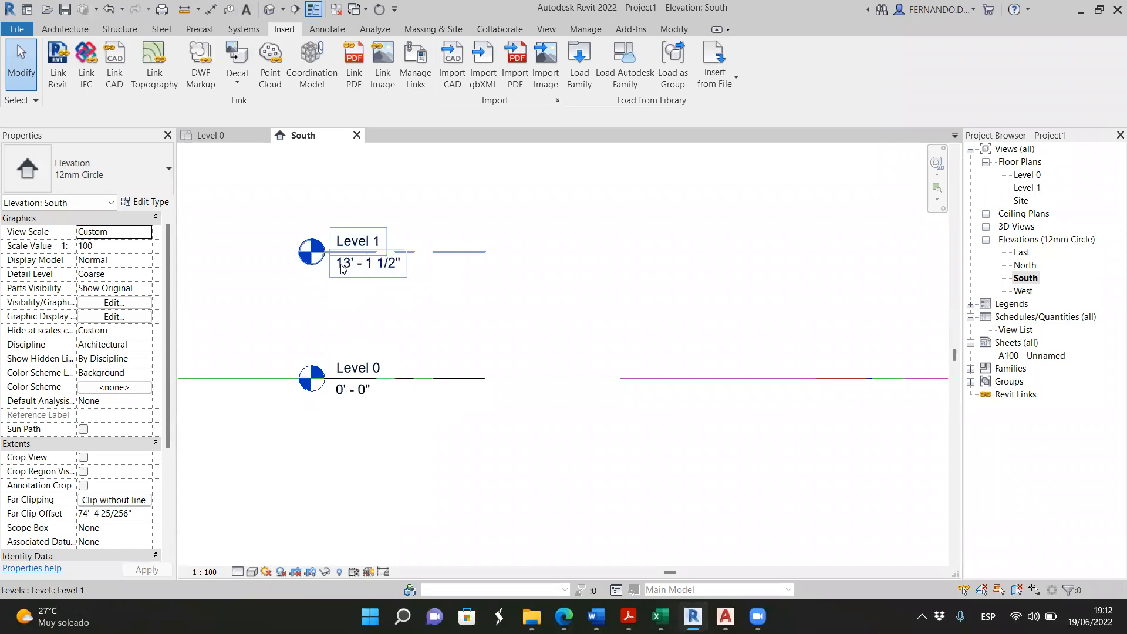
scroll(348, 269, "up", 2)
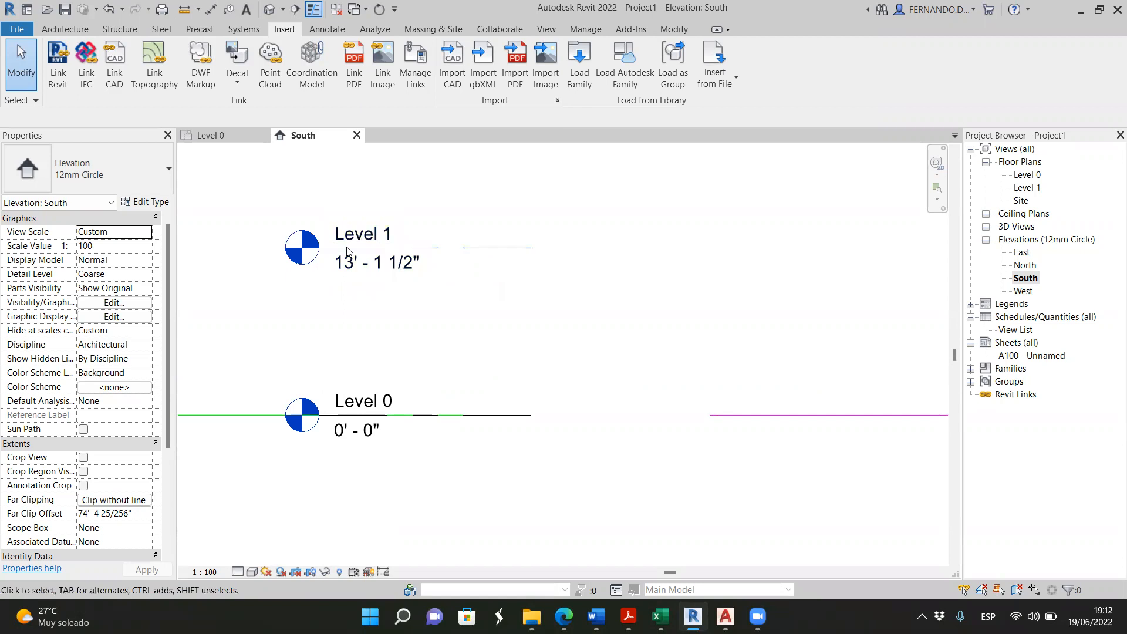
In the Level 0 plan, place an aligned dimension across the lower storey of the rotated section drawing, from floor line to next floor line
left_click(238, 138)
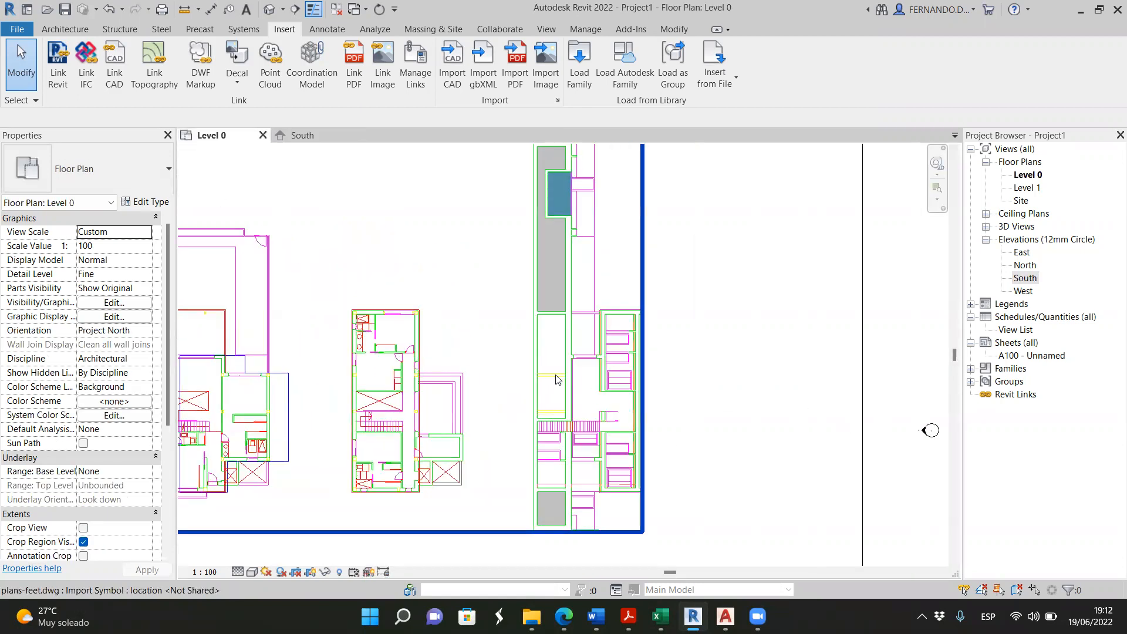
scroll(556, 379, "up", 1)
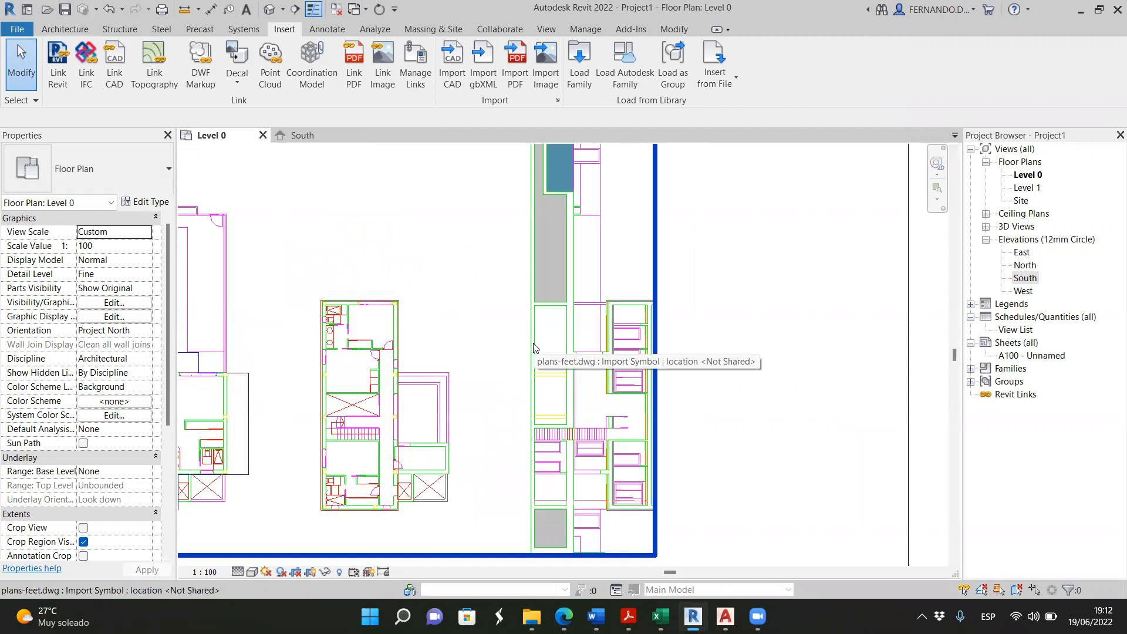
scroll(557, 341, "up", 1)
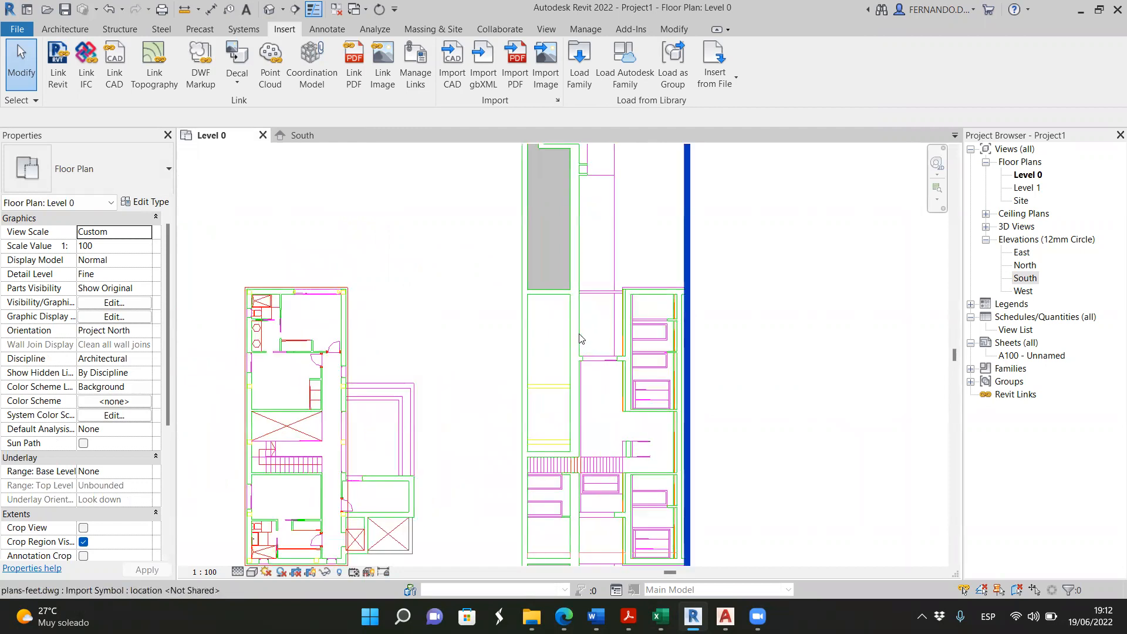
scroll(604, 317, "up", 2)
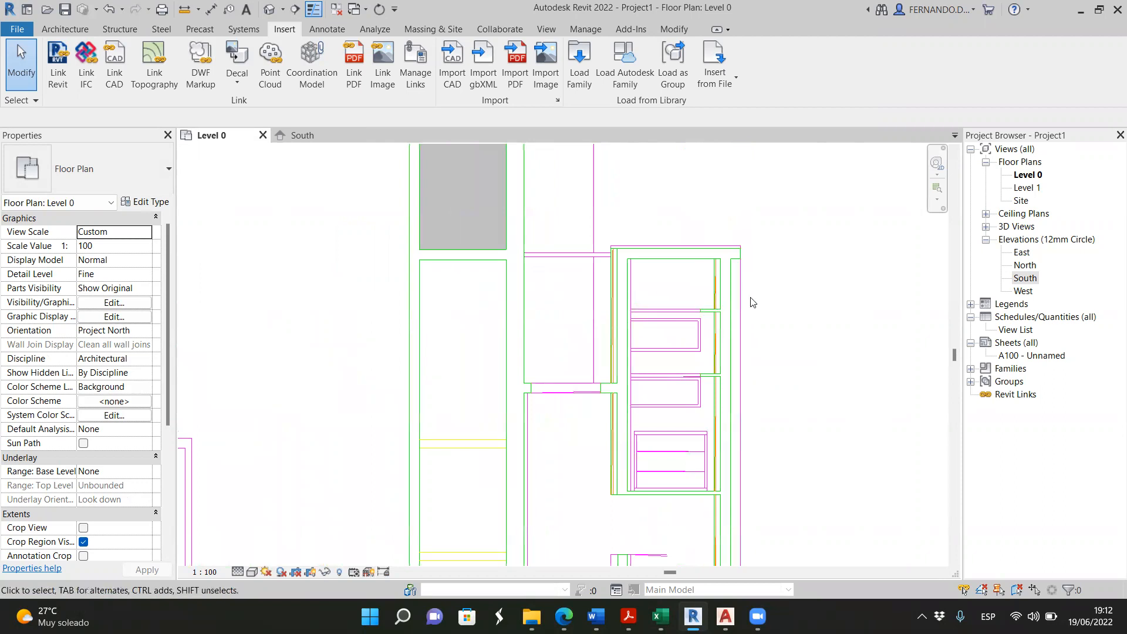
scroll(733, 309, "down", 3)
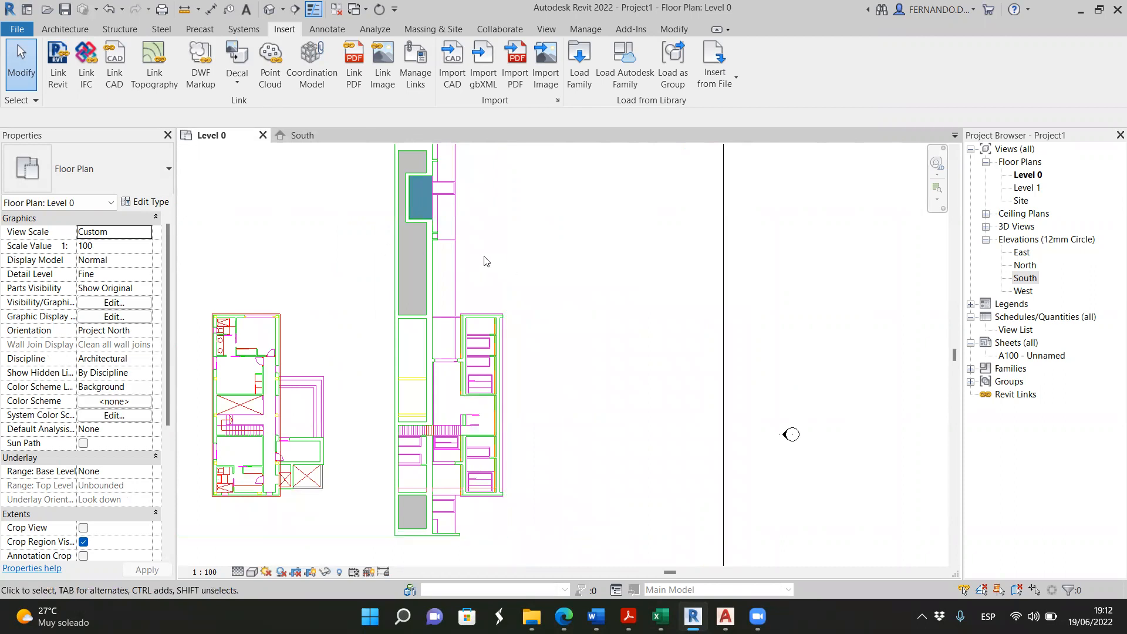
left_click(327, 29)
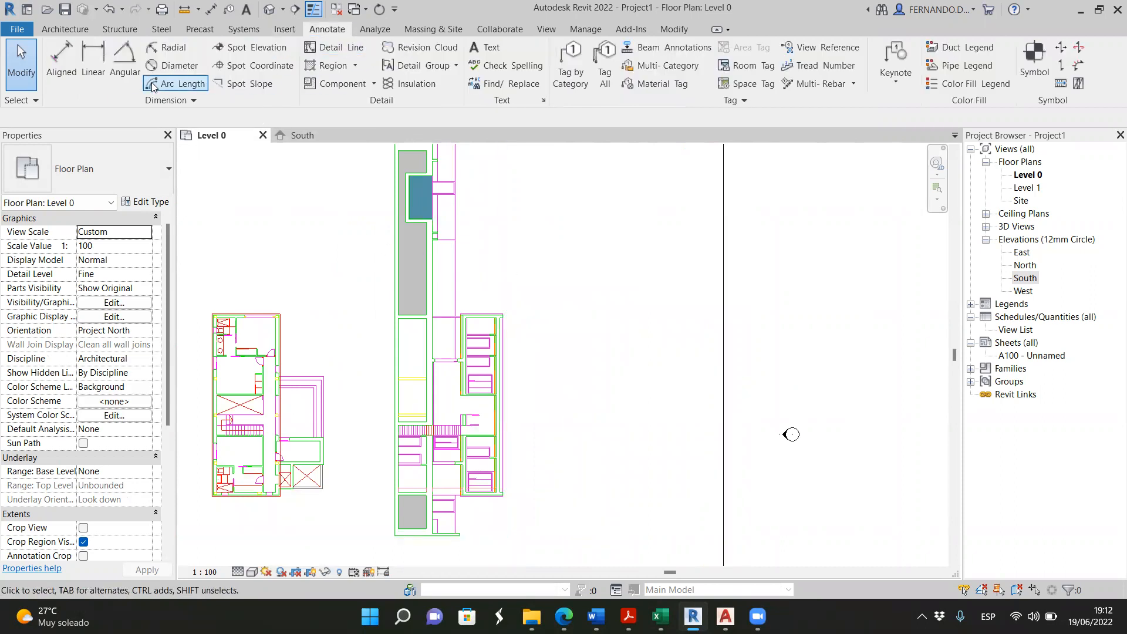
left_click(61, 59)
scroll(410, 346, "up", 5)
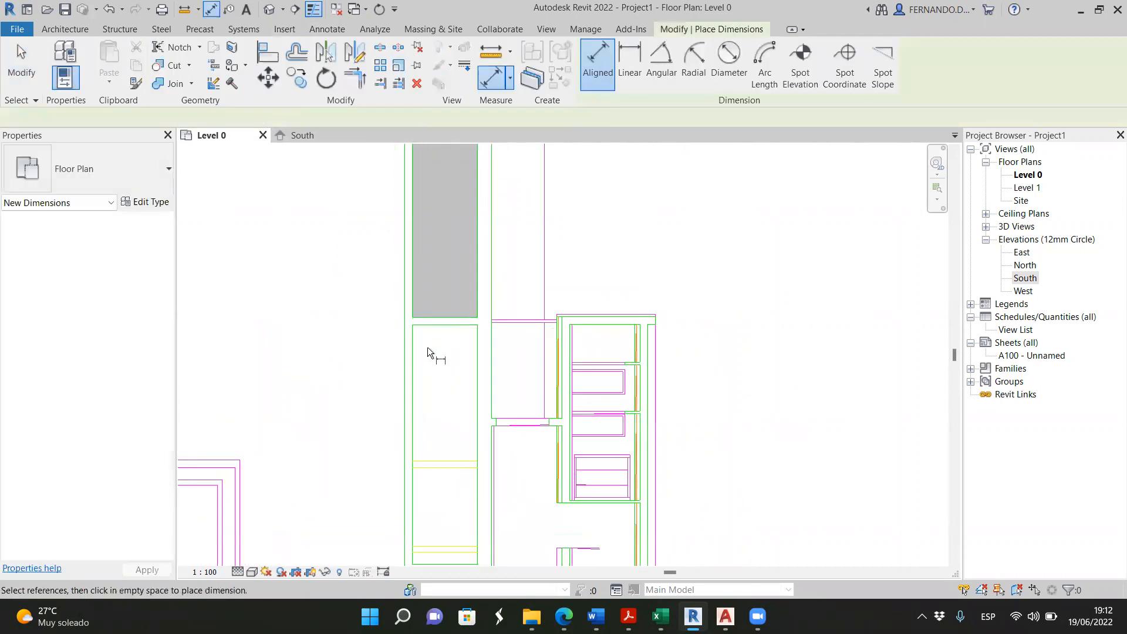
left_click(408, 349)
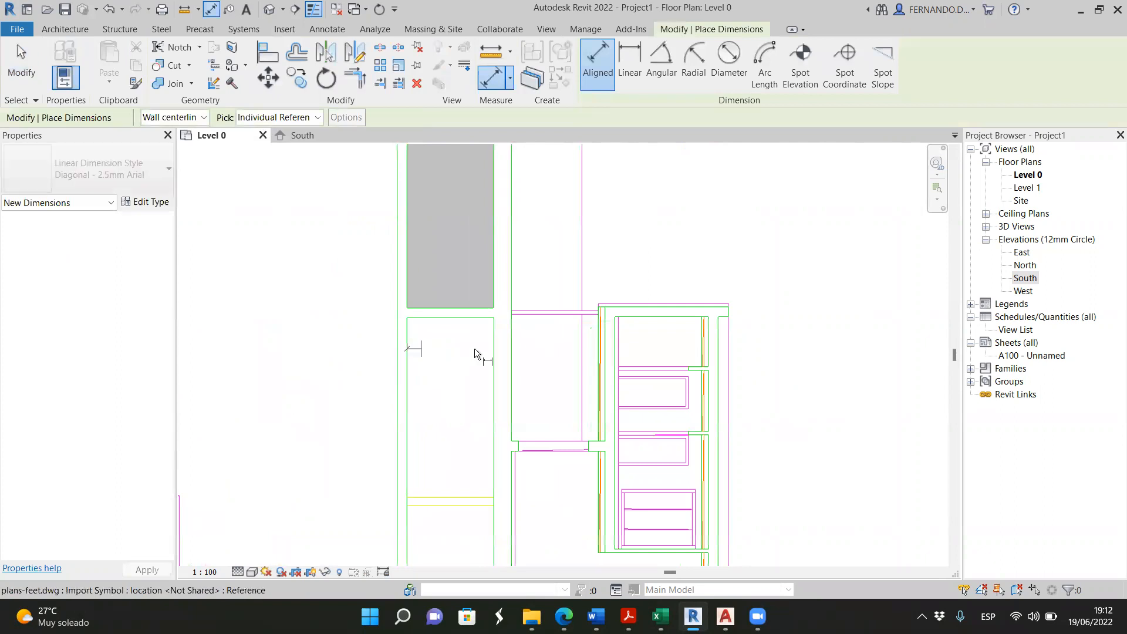
left_click(521, 346)
scroll(527, 305, "down", 1)
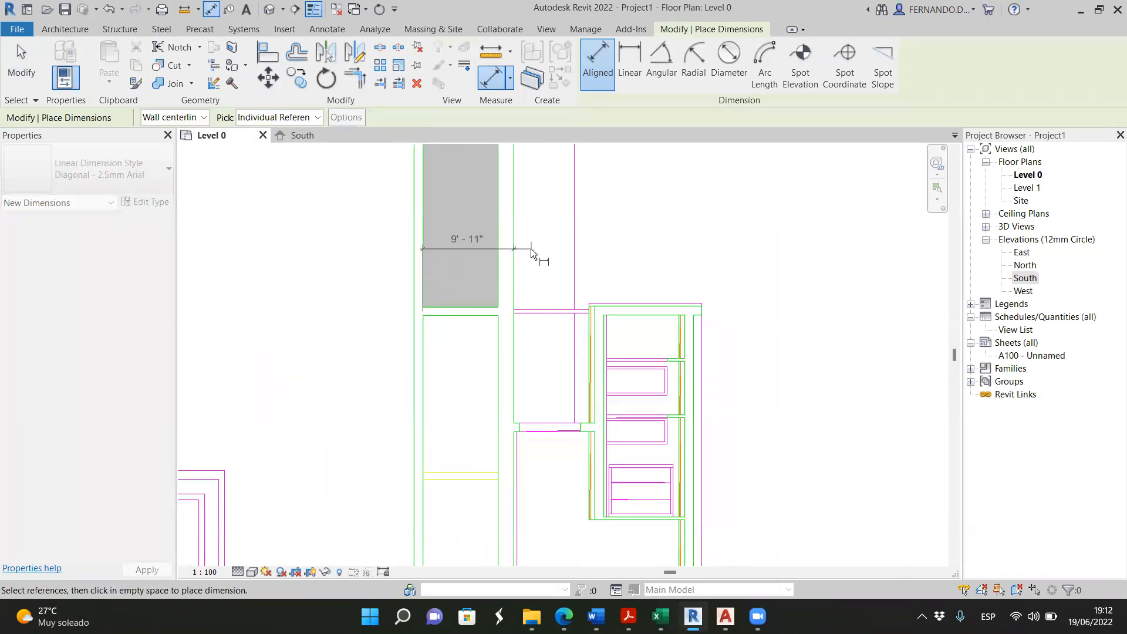
left_click(531, 248)
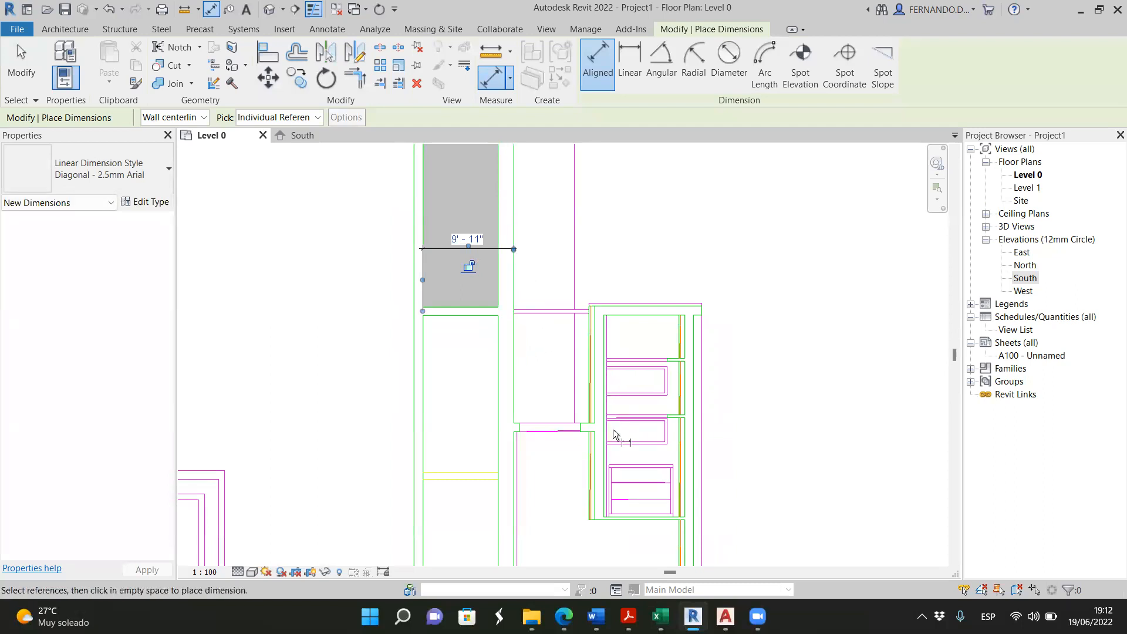
scroll(622, 387, "up", 1)
scroll(638, 352, "up", 3)
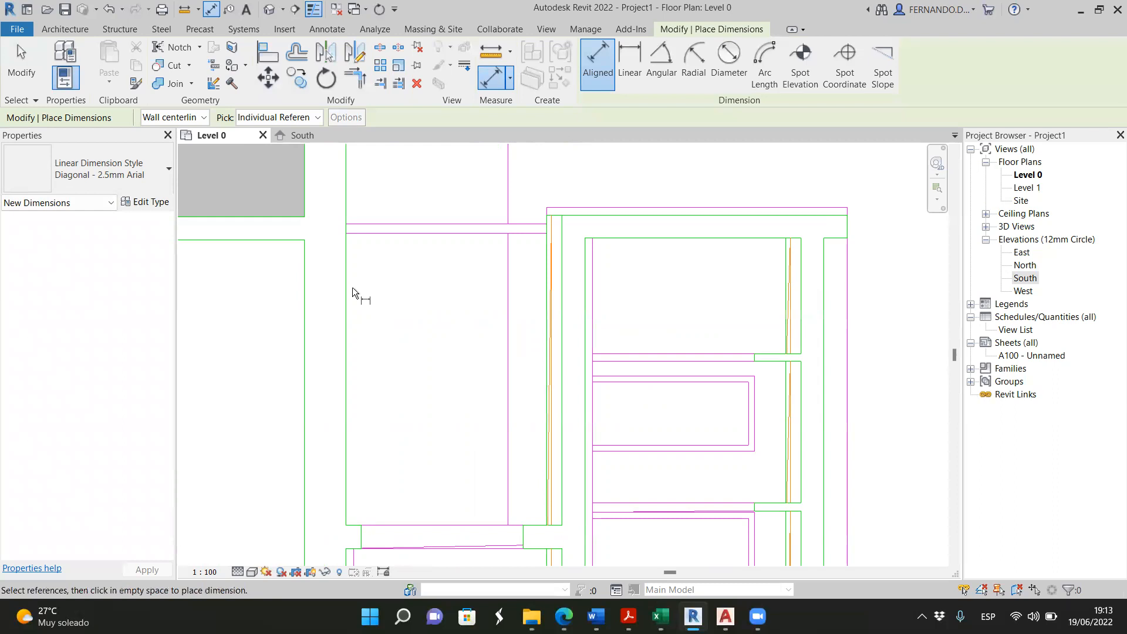
scroll(397, 389, "down", 2)
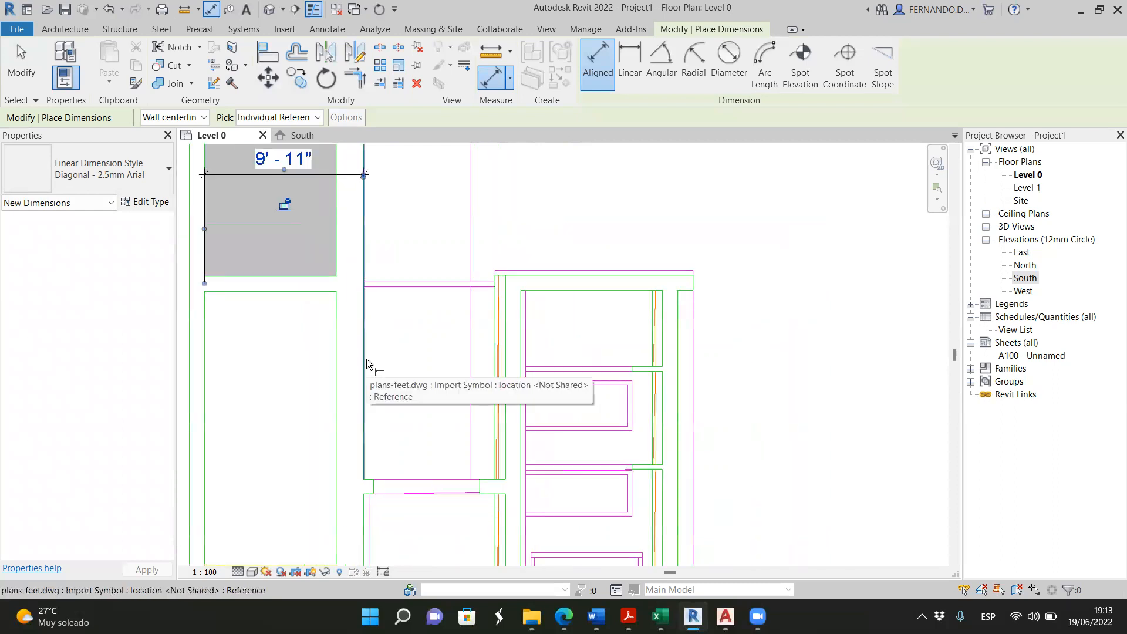
left_click(366, 358)
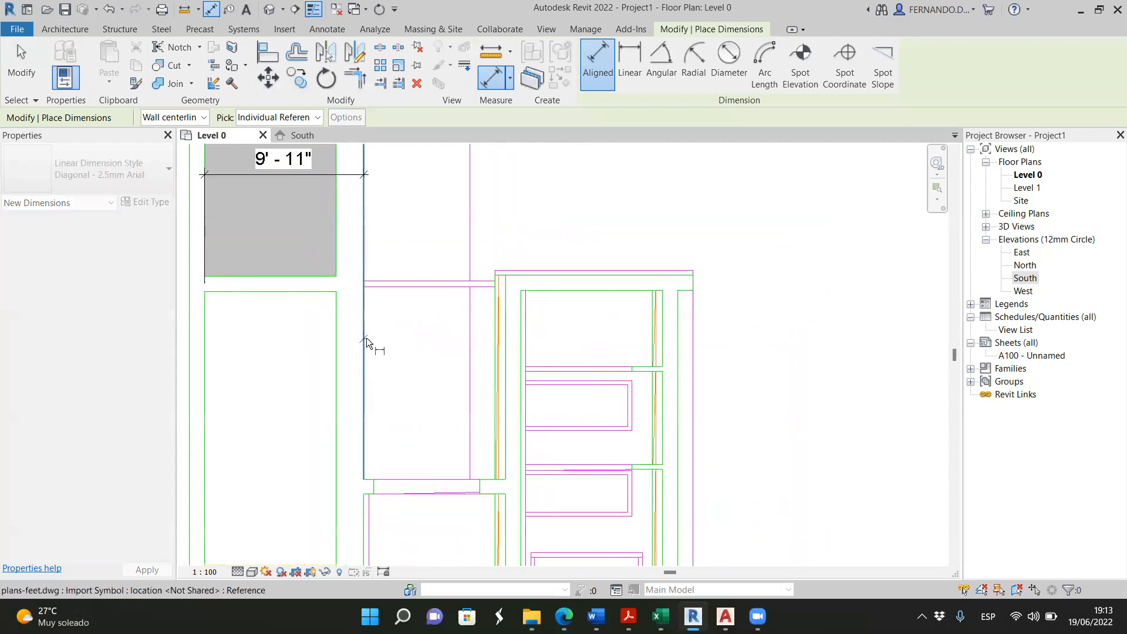
left_click(527, 340)
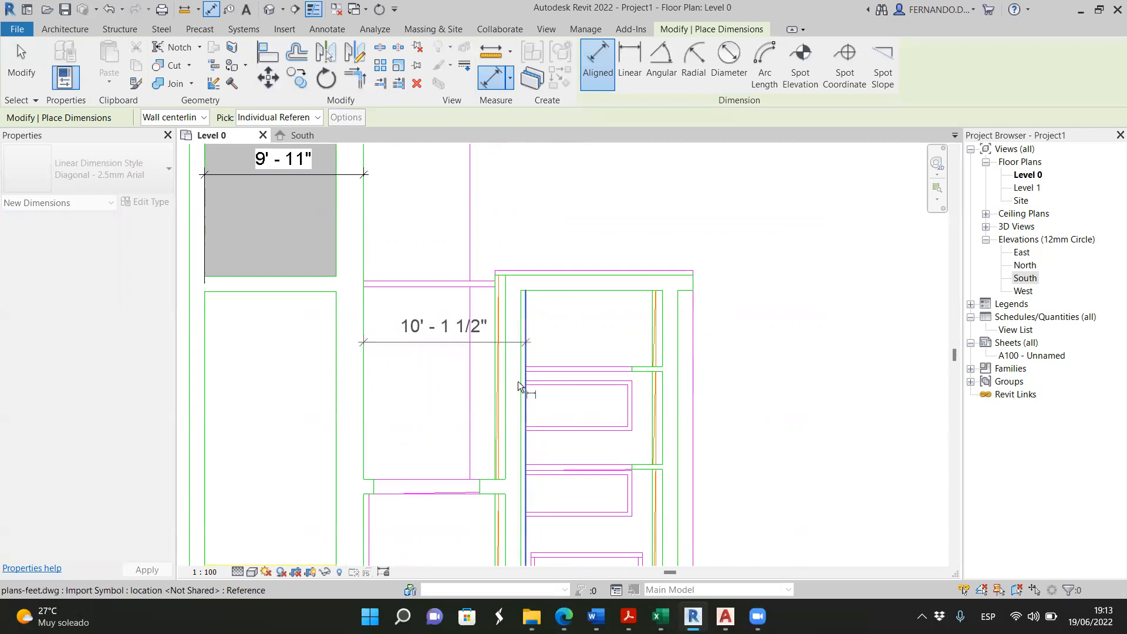
scroll(515, 387, "down", 4)
scroll(455, 299, "up", 3)
scroll(425, 278, "down", 1)
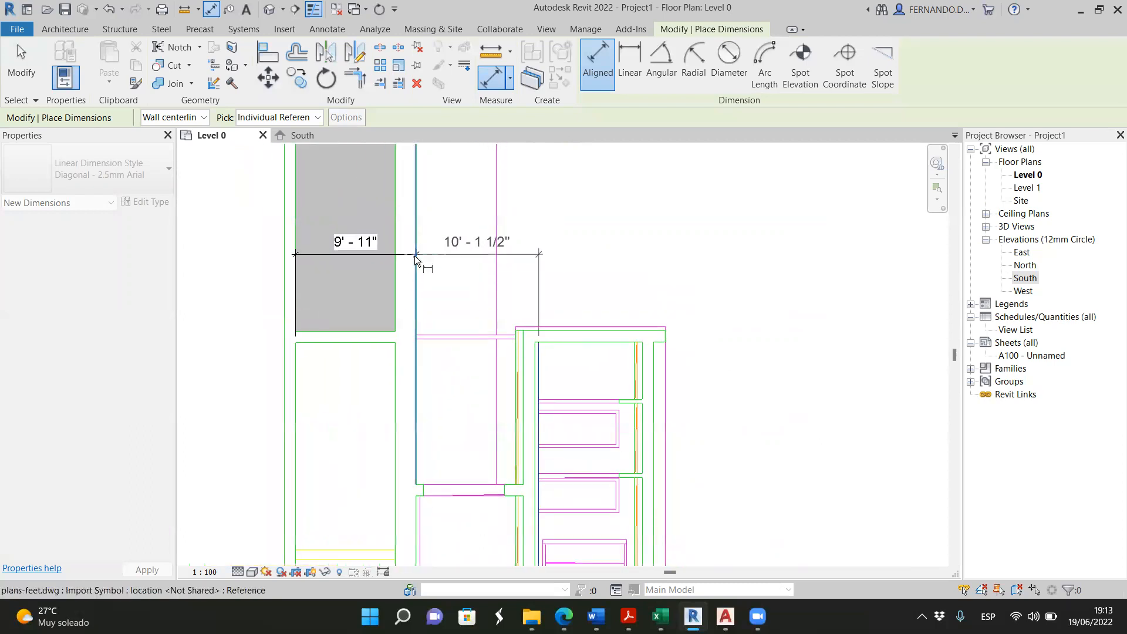
left_click(396, 256)
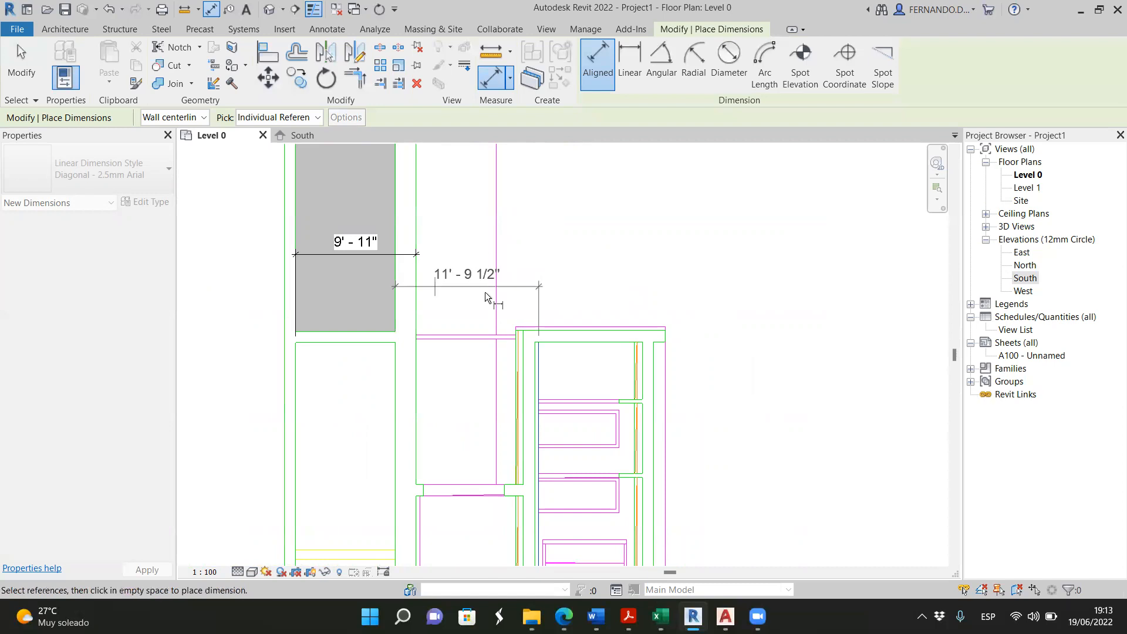
scroll(561, 373, "up", 1)
middle_click_drag(560, 374, 554, 332)
key("Escape")
key("Escape")
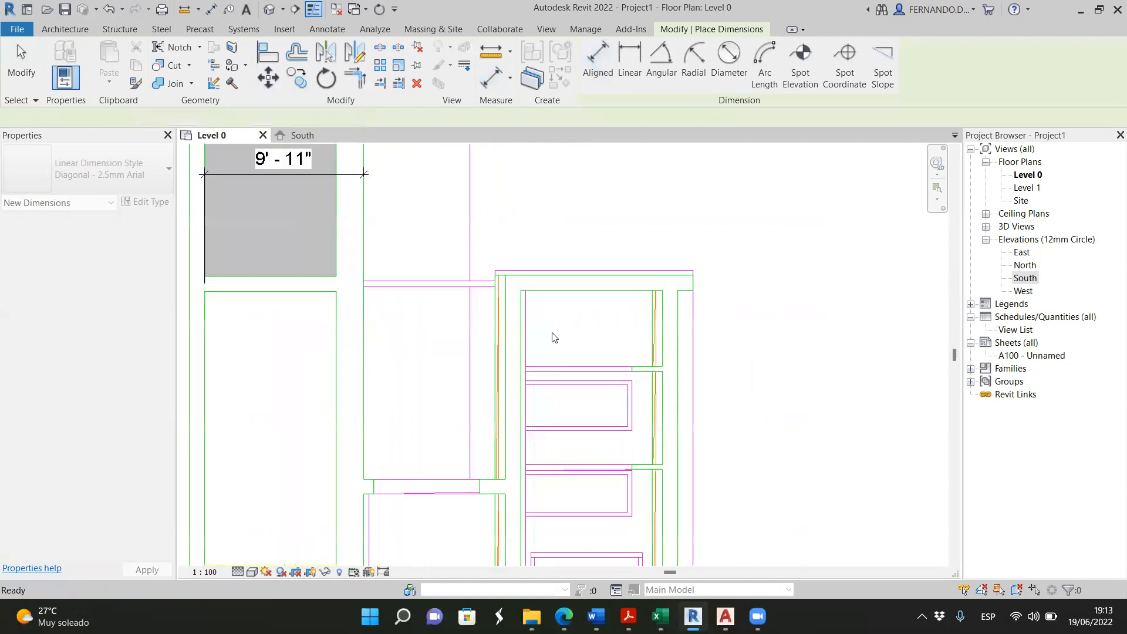
Try to place an aligned dimension across the upper storey of the rotated section drawing, between its floor and roof slab lines
left_click(63, 58)
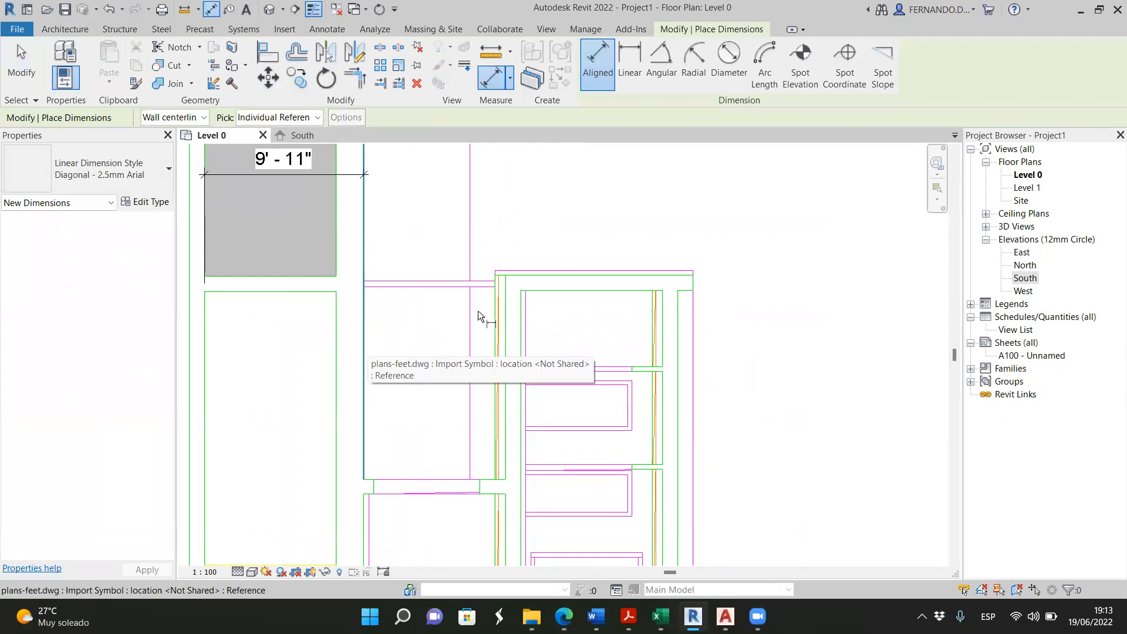
scroll(480, 314, "down", 2)
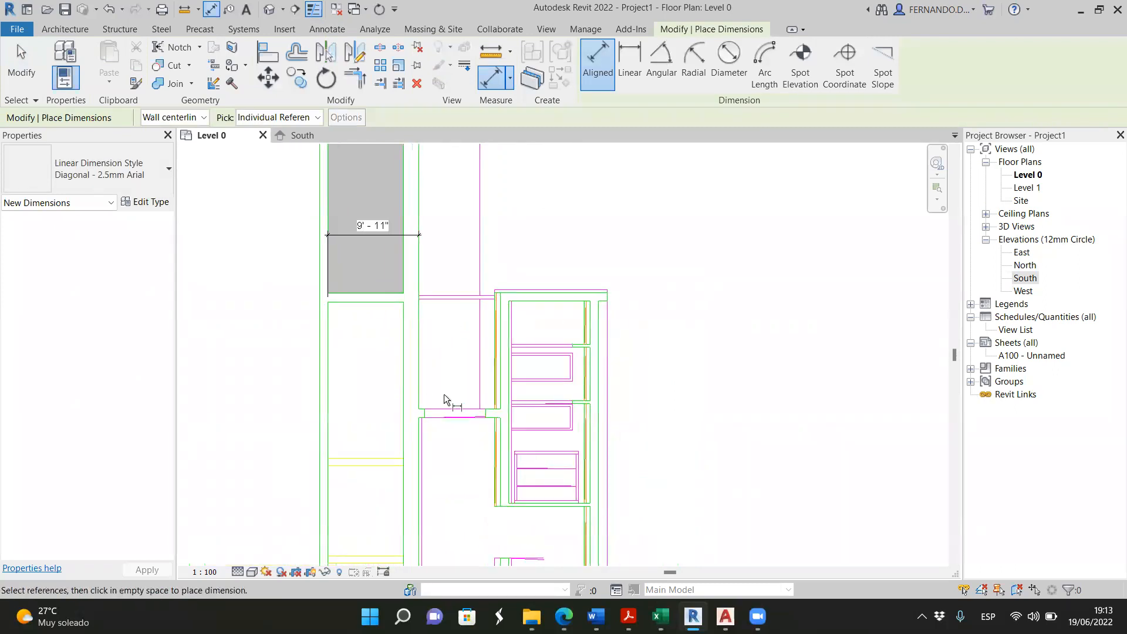
scroll(440, 364, "down", 2)
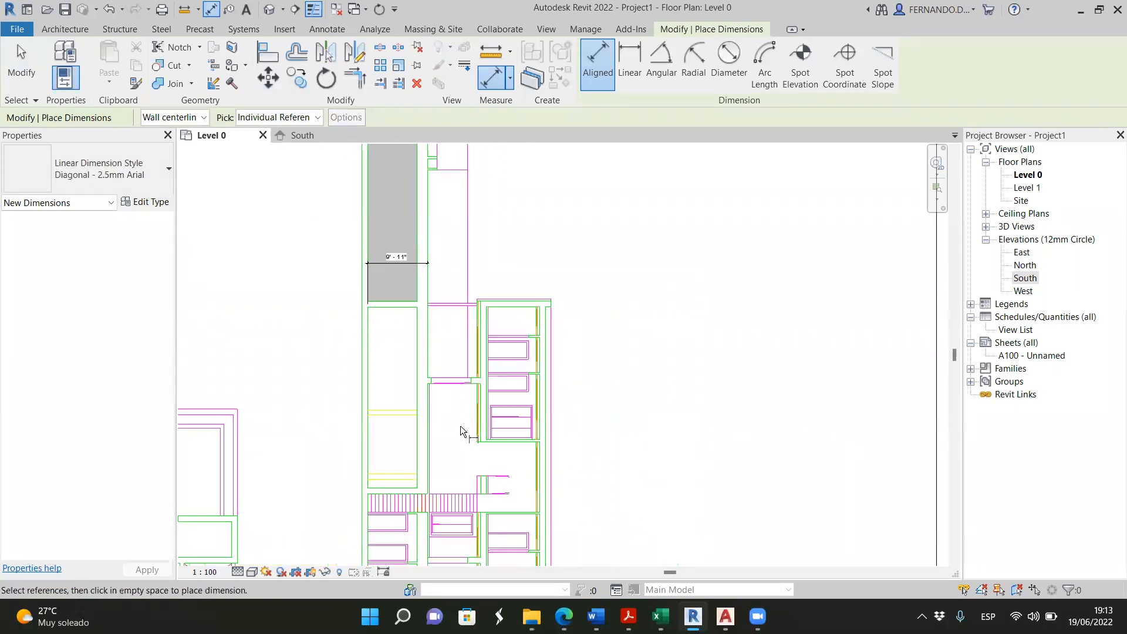
scroll(432, 400, "down", 2)
scroll(441, 466, "up", 2)
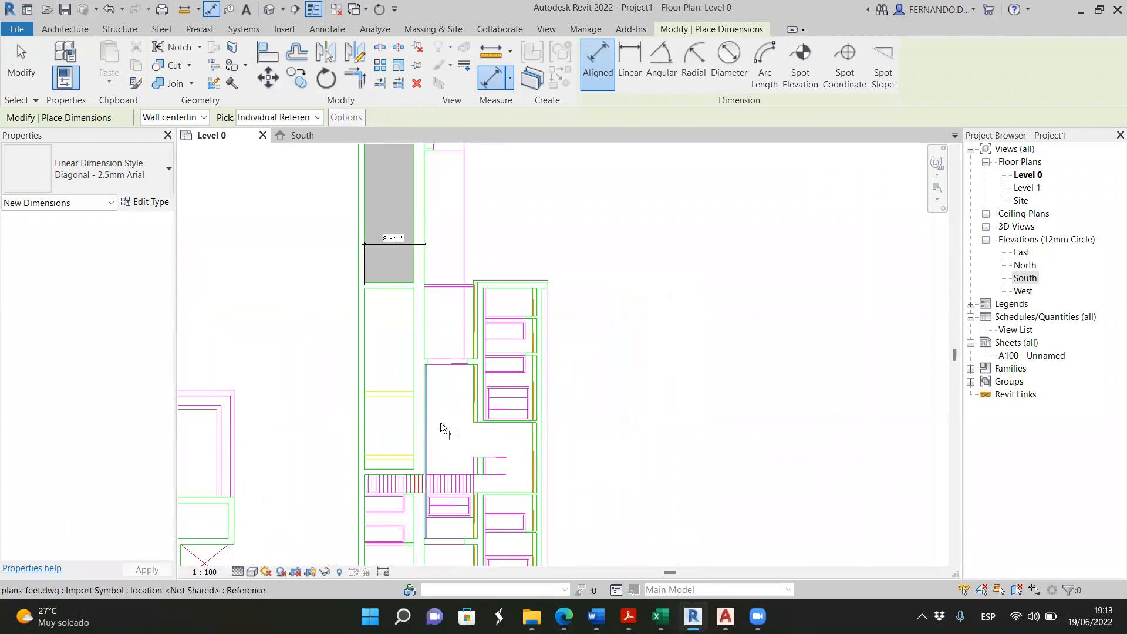
scroll(449, 338, "up", 2)
scroll(493, 297, "up", 1)
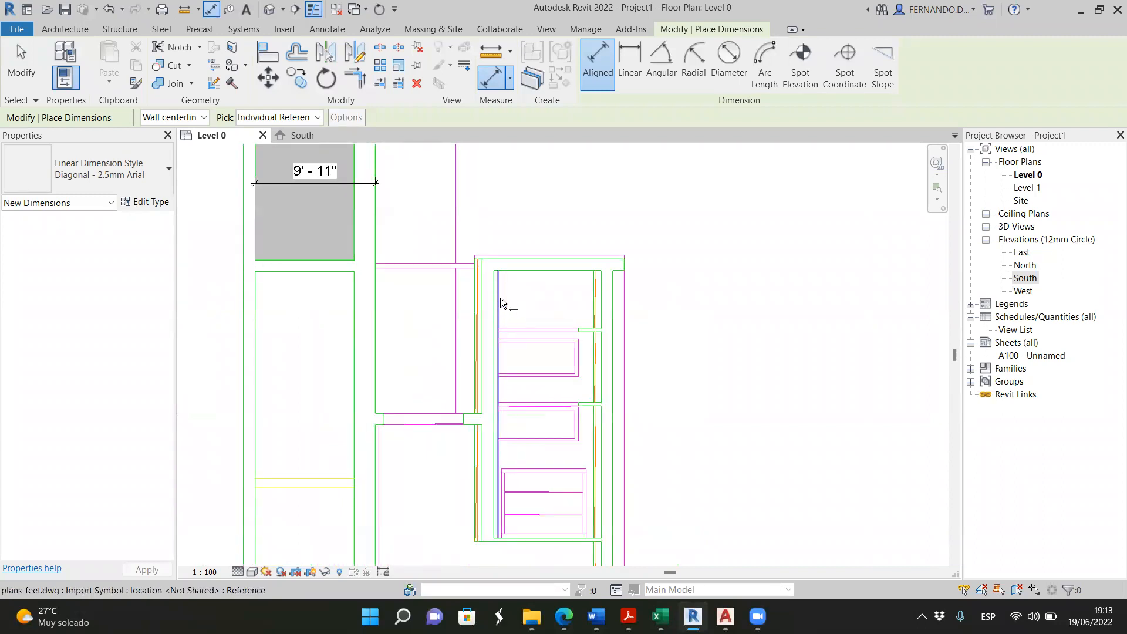
scroll(423, 303, "up", 1)
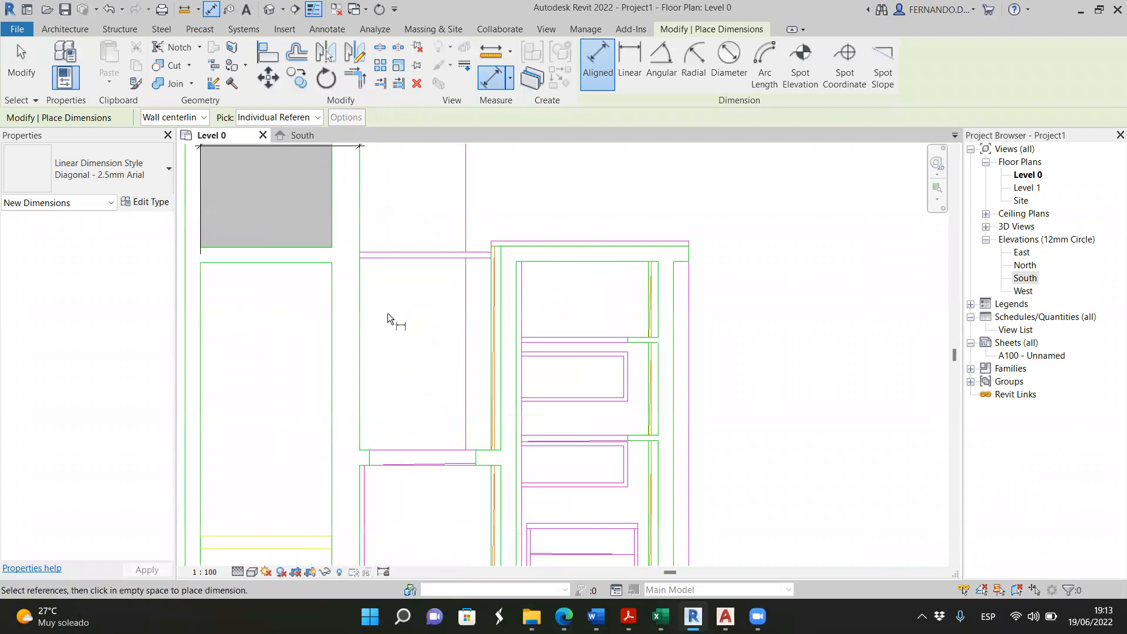
left_click(357, 304)
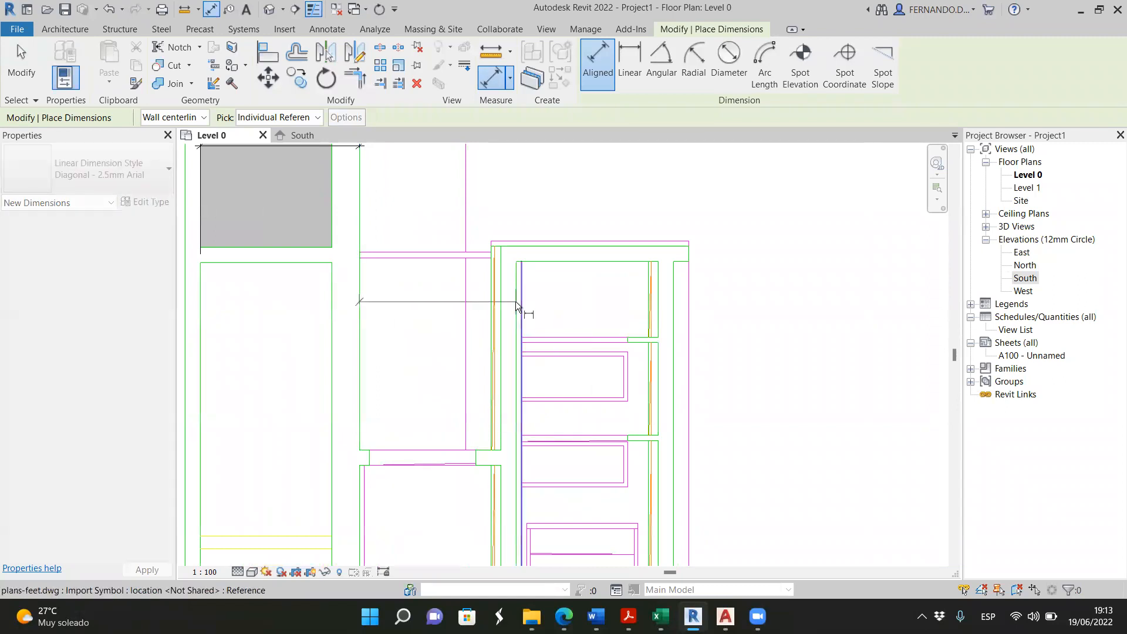
left_click(509, 349)
scroll(493, 341, "down", 2)
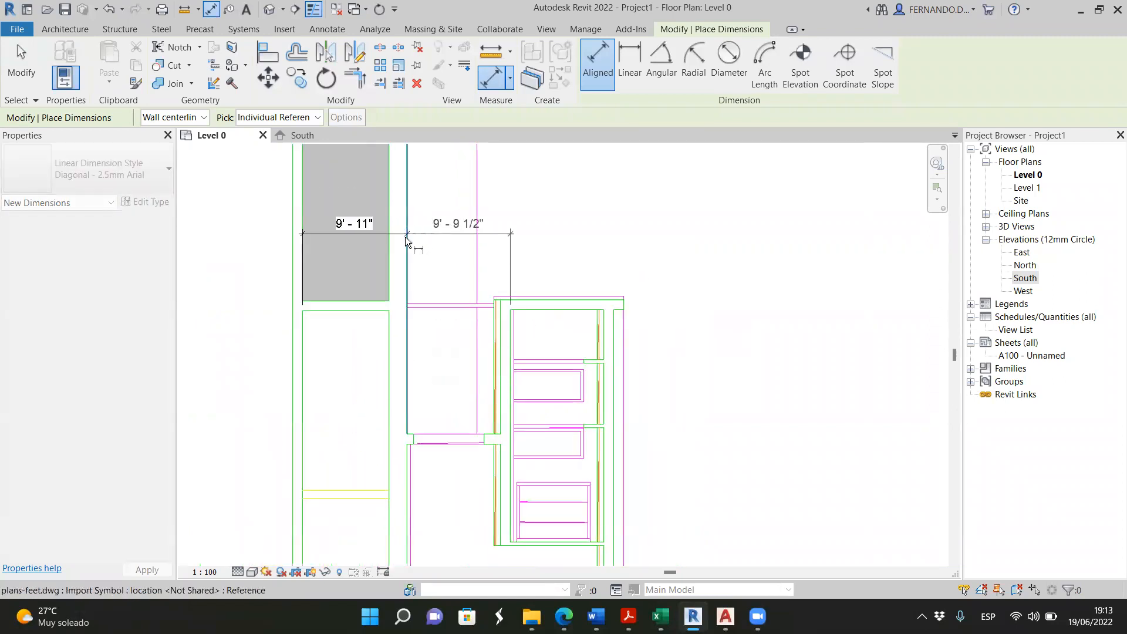
left_click(389, 235)
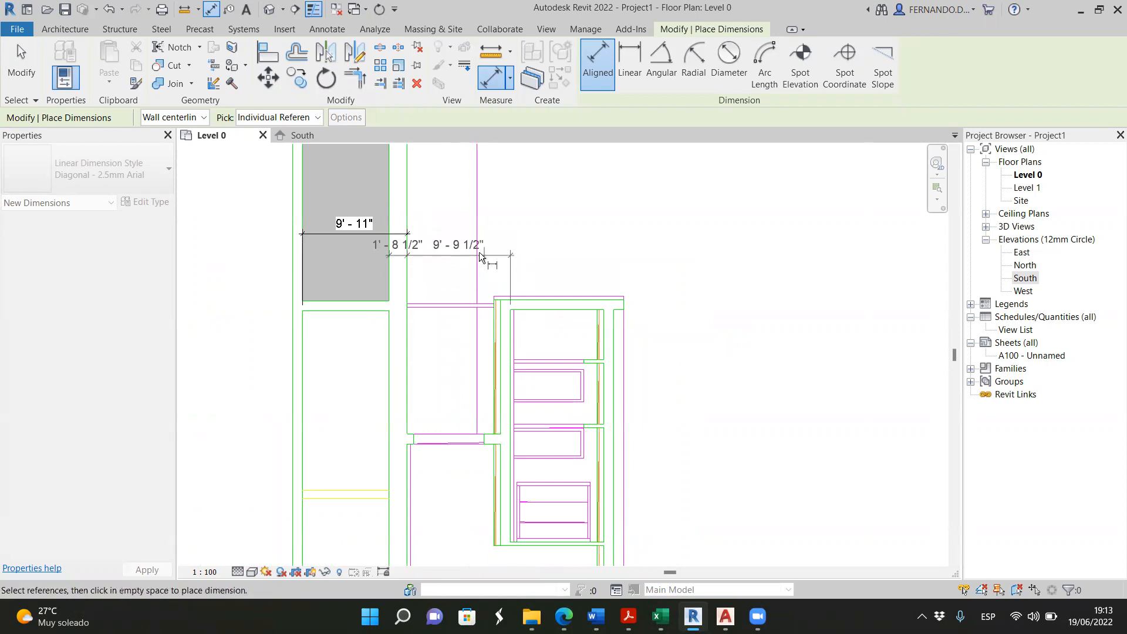
scroll(501, 281, "up", 2)
scroll(497, 308, "down", 2)
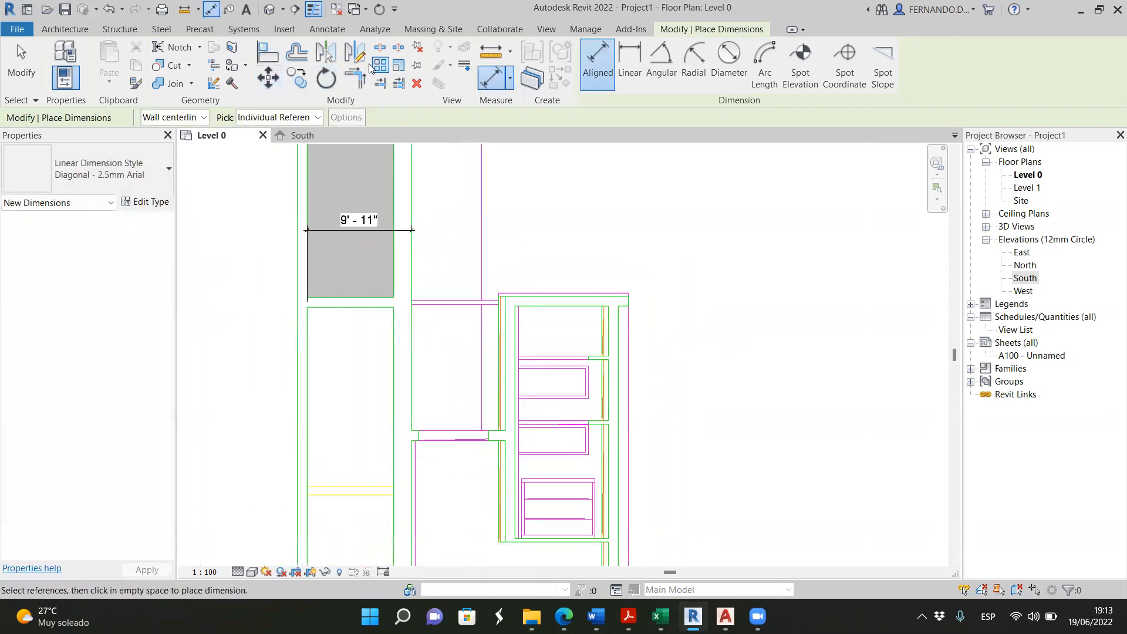
key("Escape")
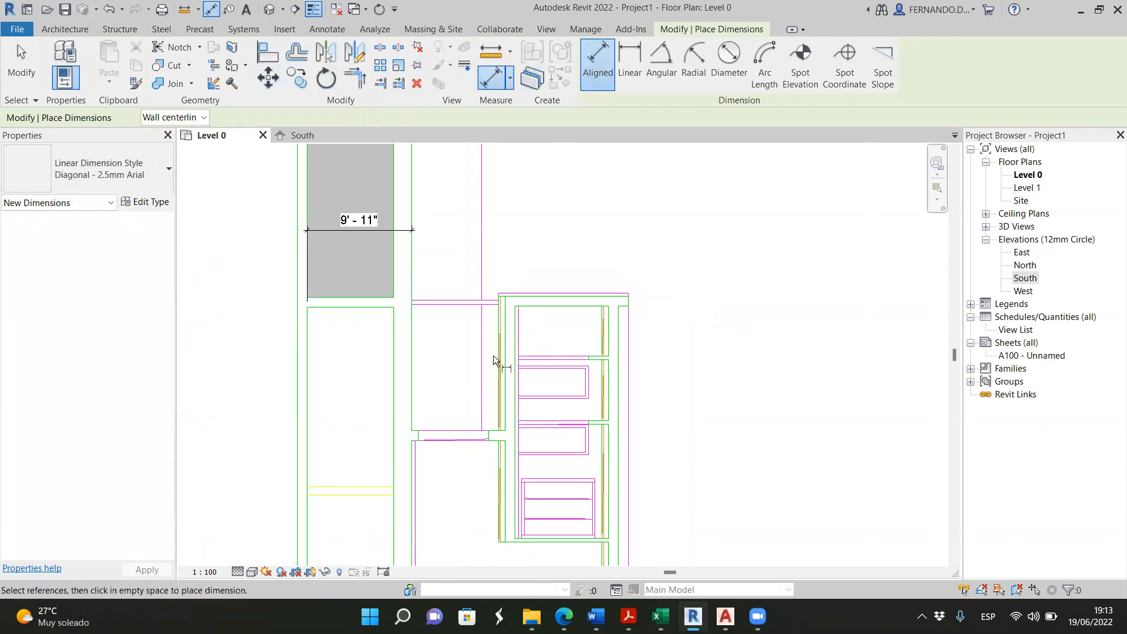
Place an aligned dimension across the middle storey of the rotated section drawing, from floor line to next floor line
left_click(412, 333)
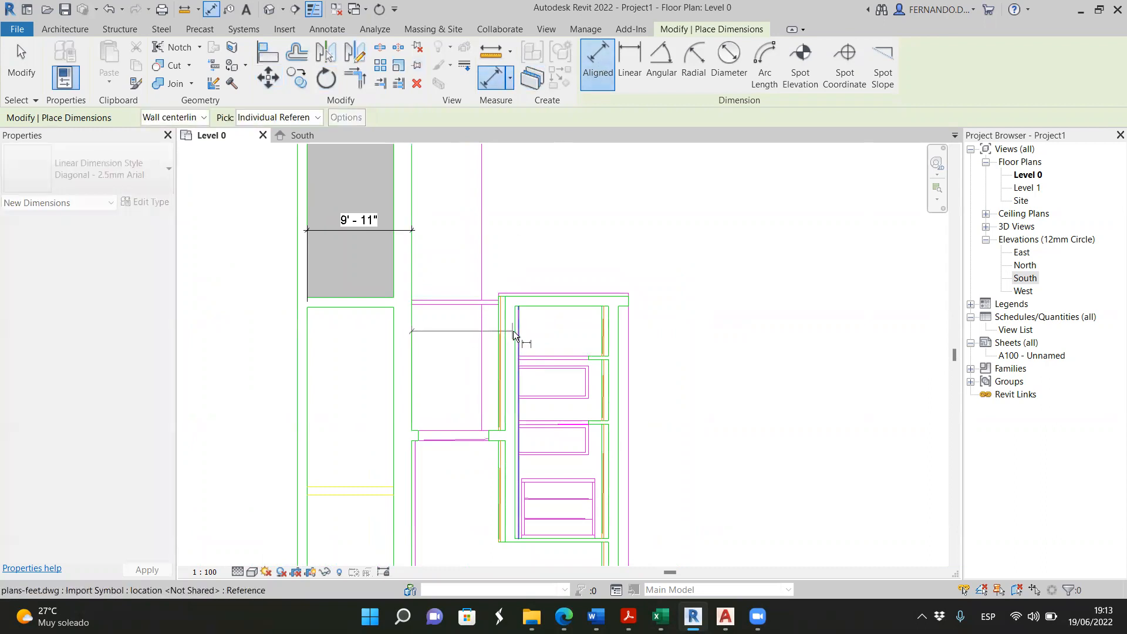
scroll(512, 332, "up", 3)
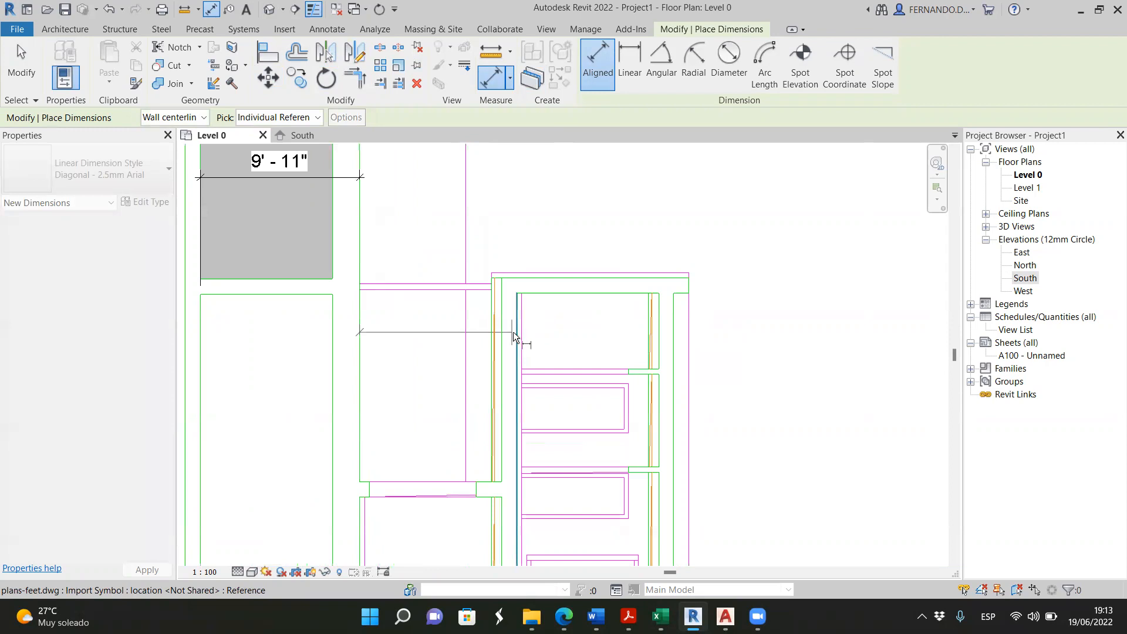
left_click(514, 332)
left_click(428, 216)
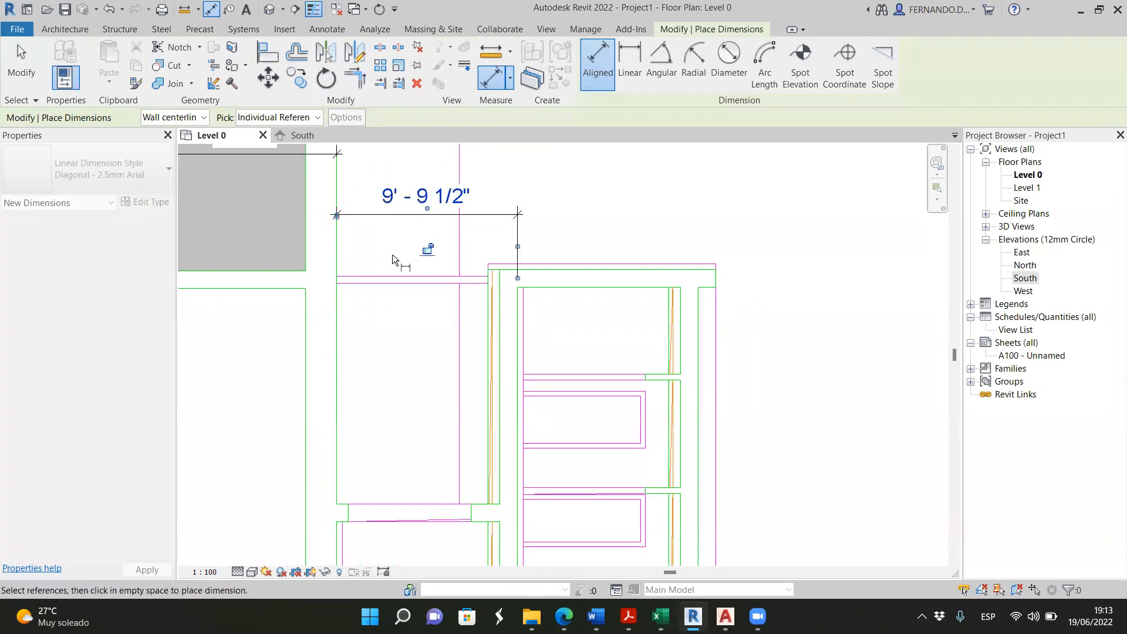
scroll(392, 255, "down", 1)
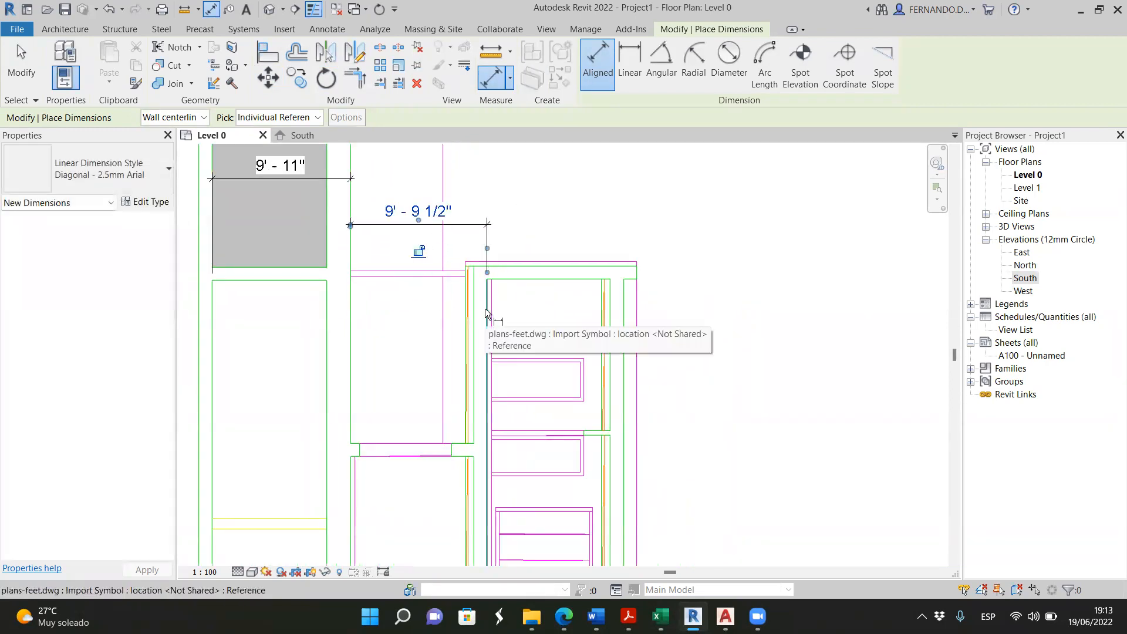
Place an aligned dimension across the top storey of the section drawing, from its floor line to the roof slab line
left_click(485, 308)
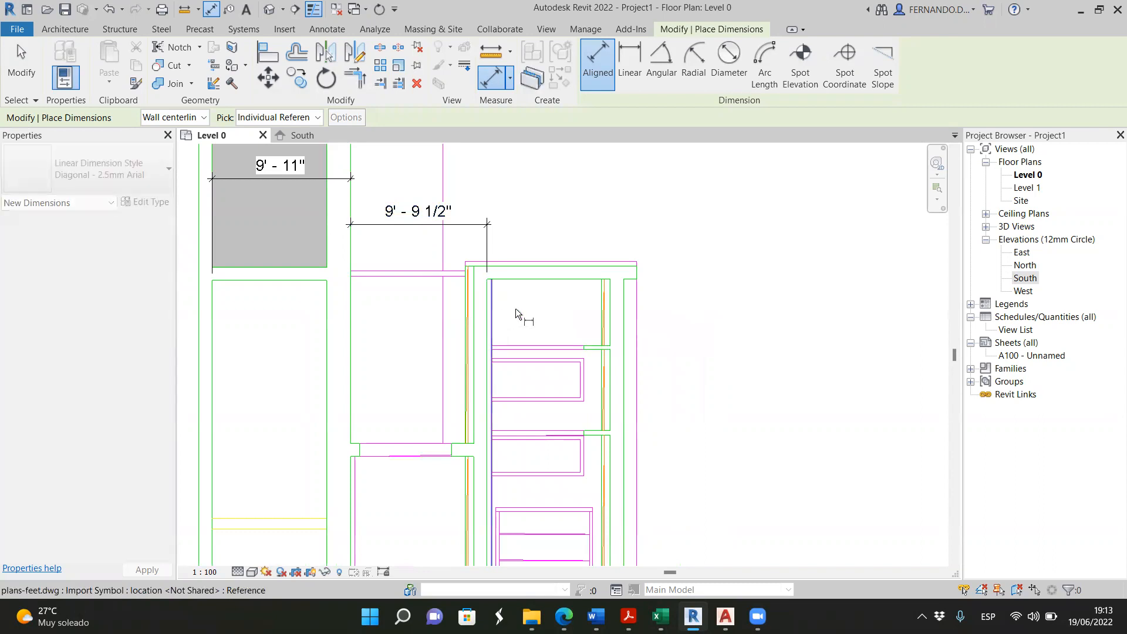
left_click(484, 308)
left_click(623, 312)
left_click(599, 197)
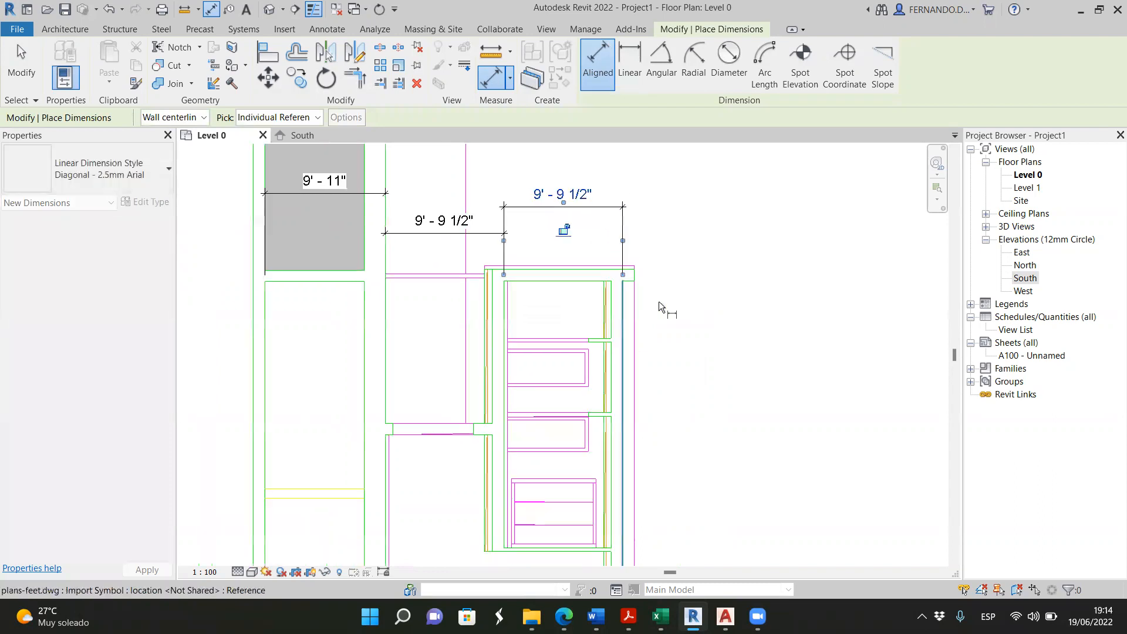
scroll(659, 301, "down", 2)
scroll(346, 181, "up", 2)
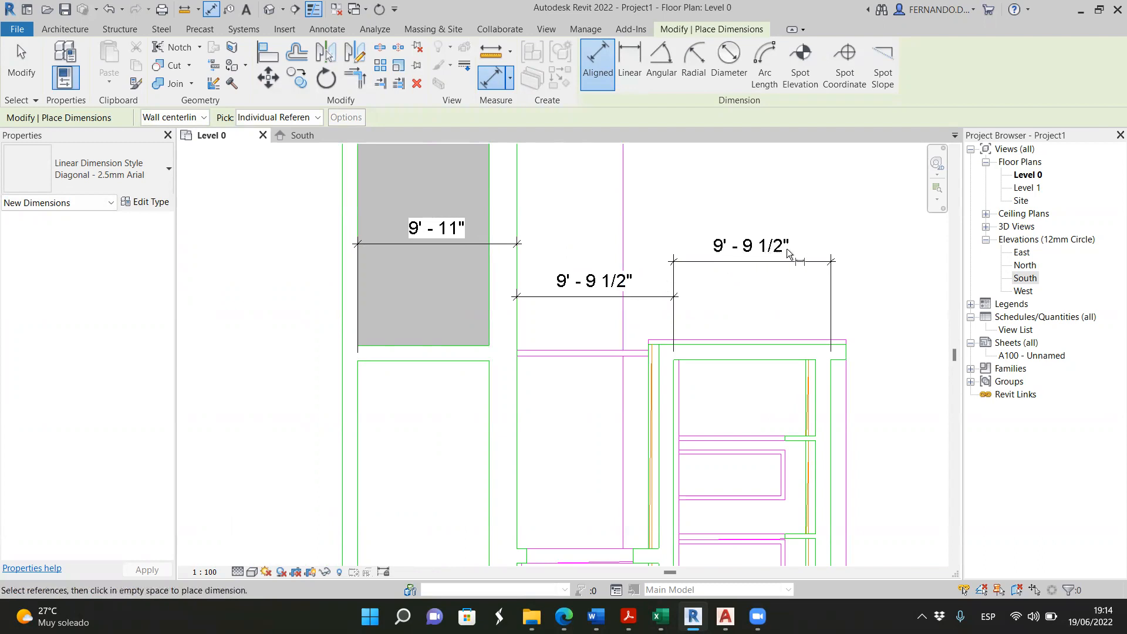
scroll(590, 263, "down", 6)
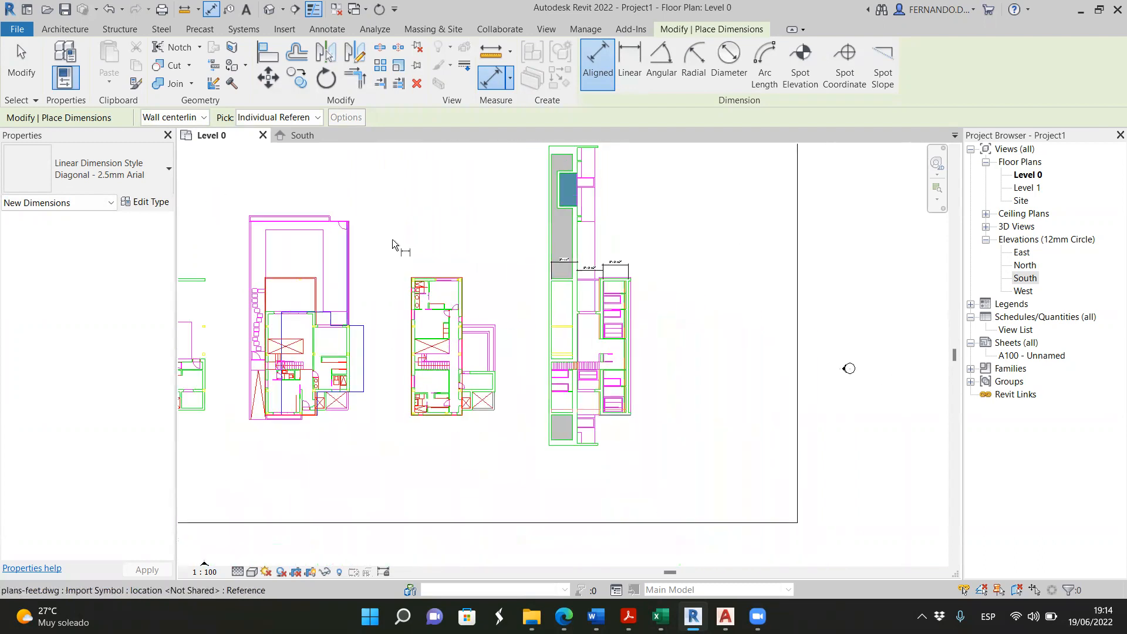
In the South elevation, set the elevation of Level 1 to 9' 11"
left_click(300, 135)
scroll(459, 336, "down", 1)
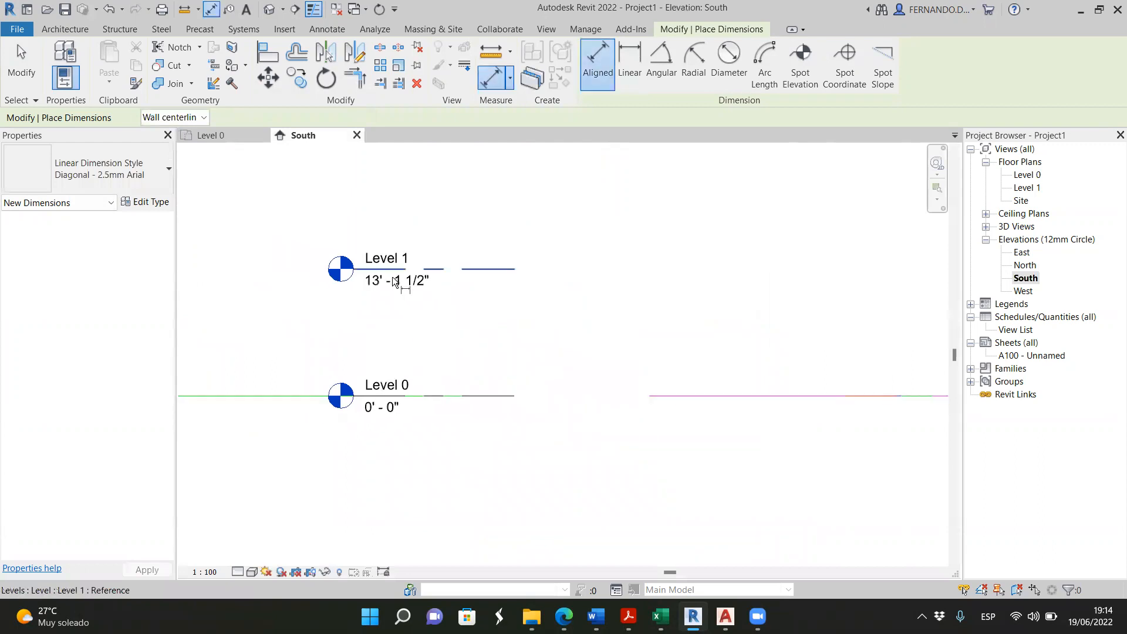
scroll(404, 280, "up", 3)
key("Escape")
key("Escape")
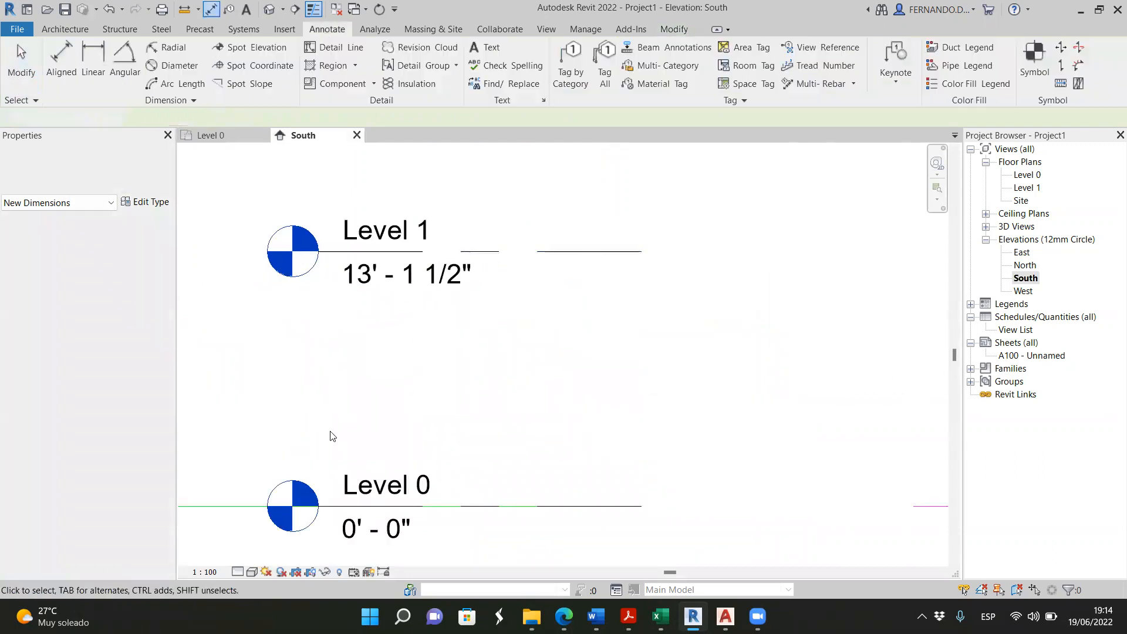
left_click(404, 285)
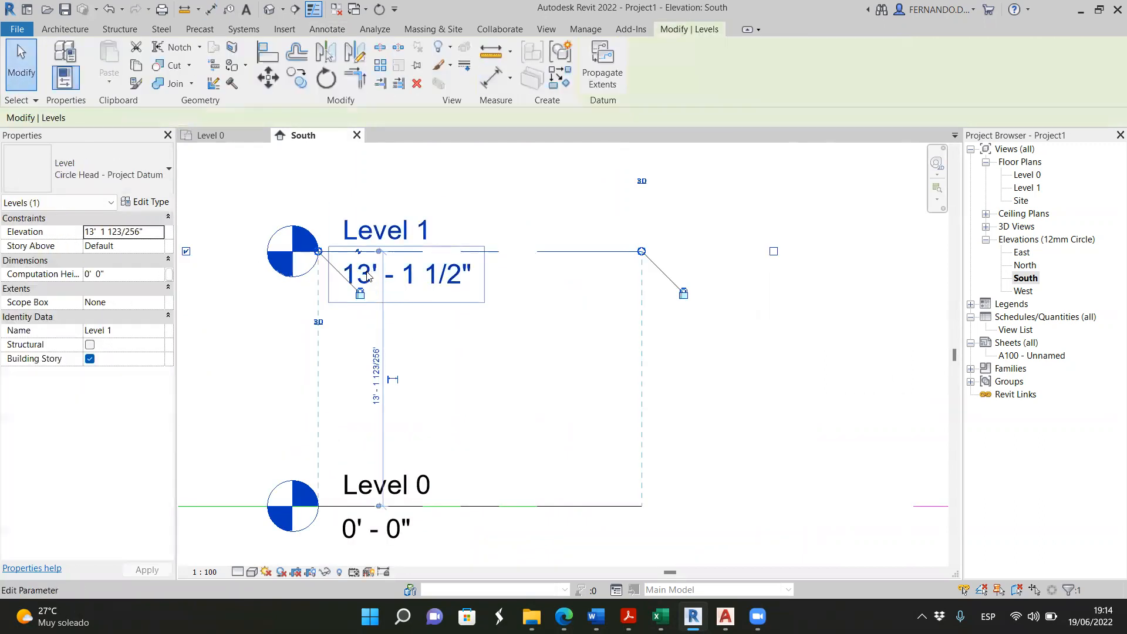
left_click(371, 278)
left_click(398, 268)
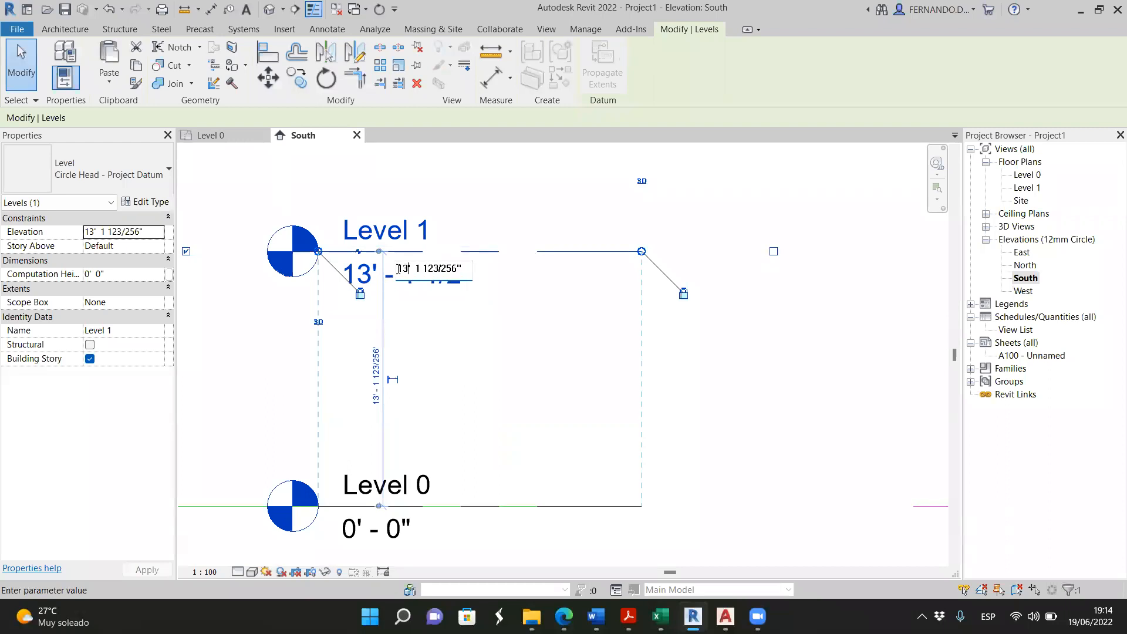
type("9")
left_click_drag(420, 268, 448, 268)
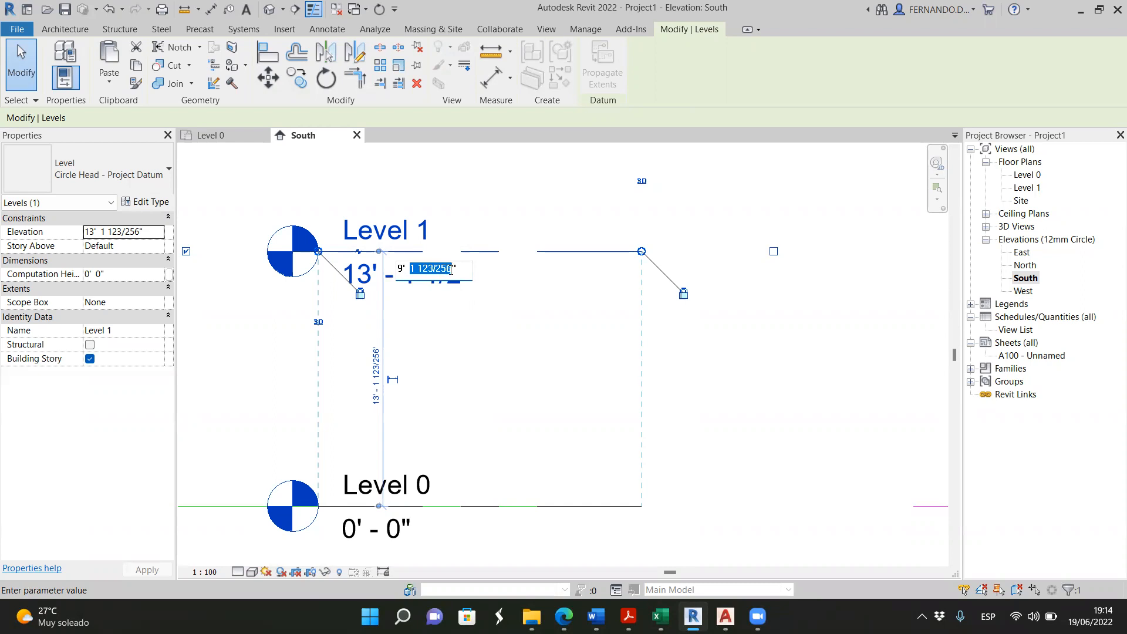
type("11")
key("Return")
Copy Level 1 straight upward to add a level at about 18' 11"
scroll(502, 315, "down", 3)
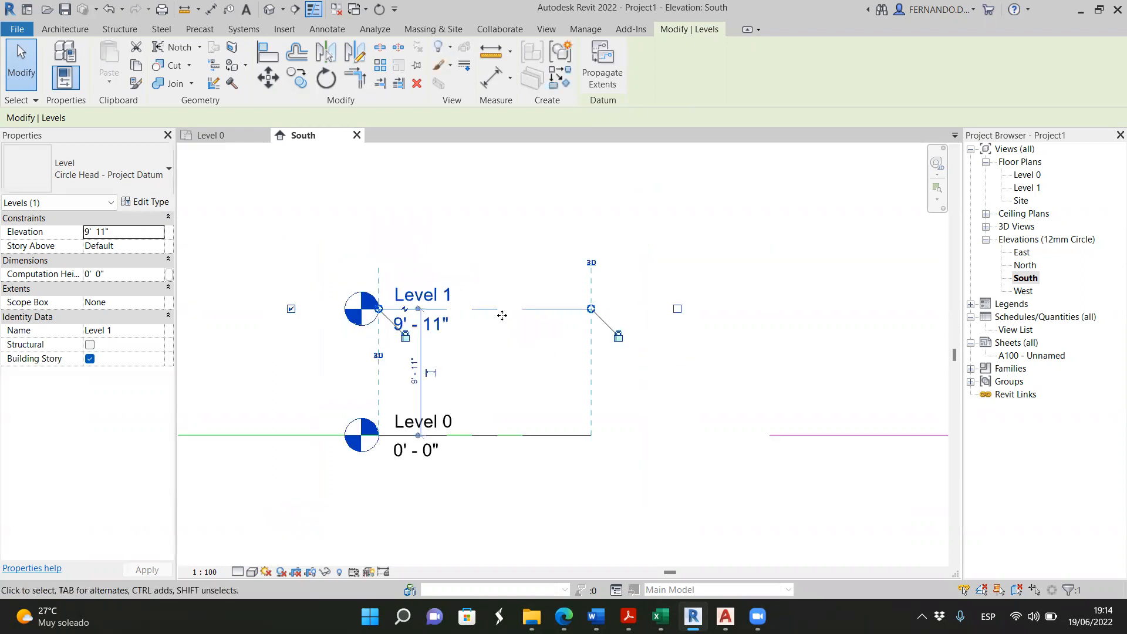
left_click(528, 252)
left_click(500, 314)
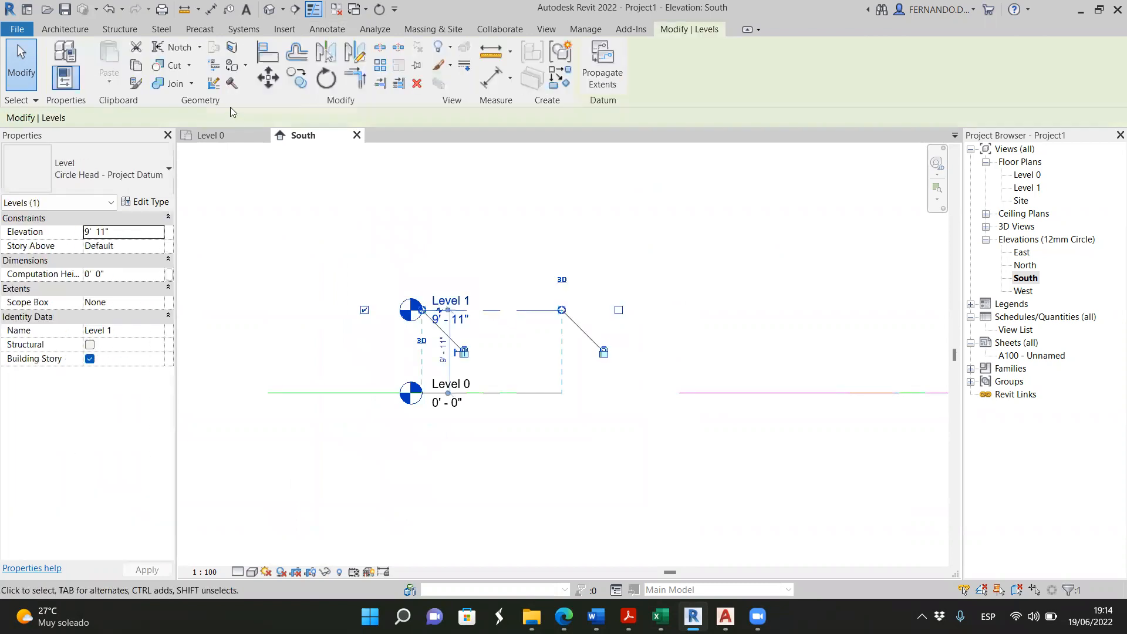
left_click(296, 76)
left_click(508, 309)
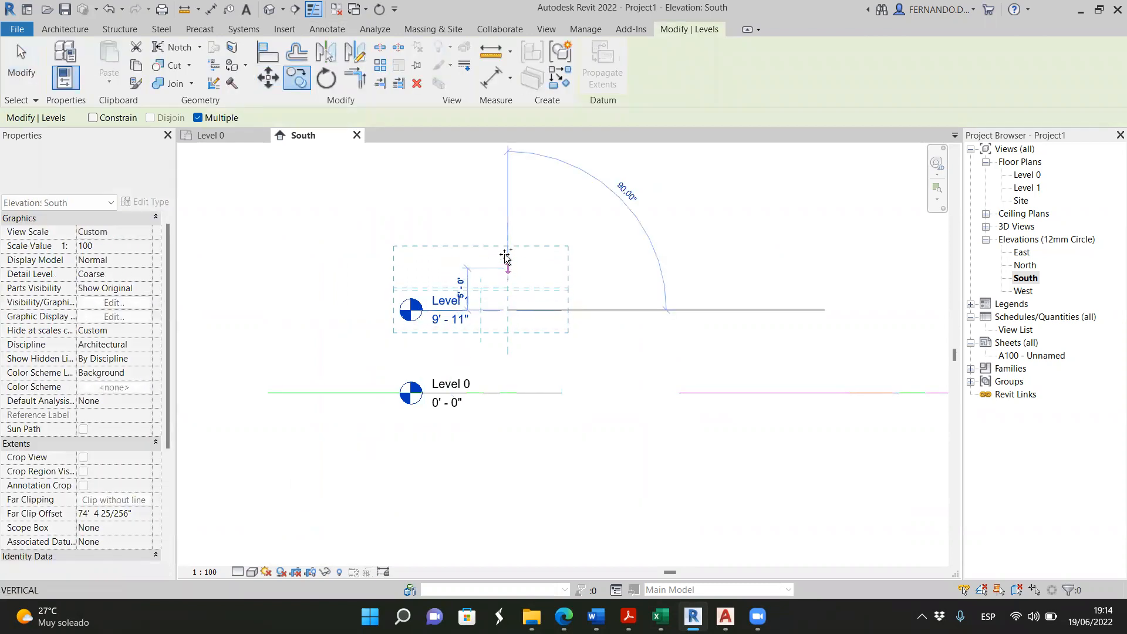
left_click(505, 235)
scroll(502, 309, "down", 2)
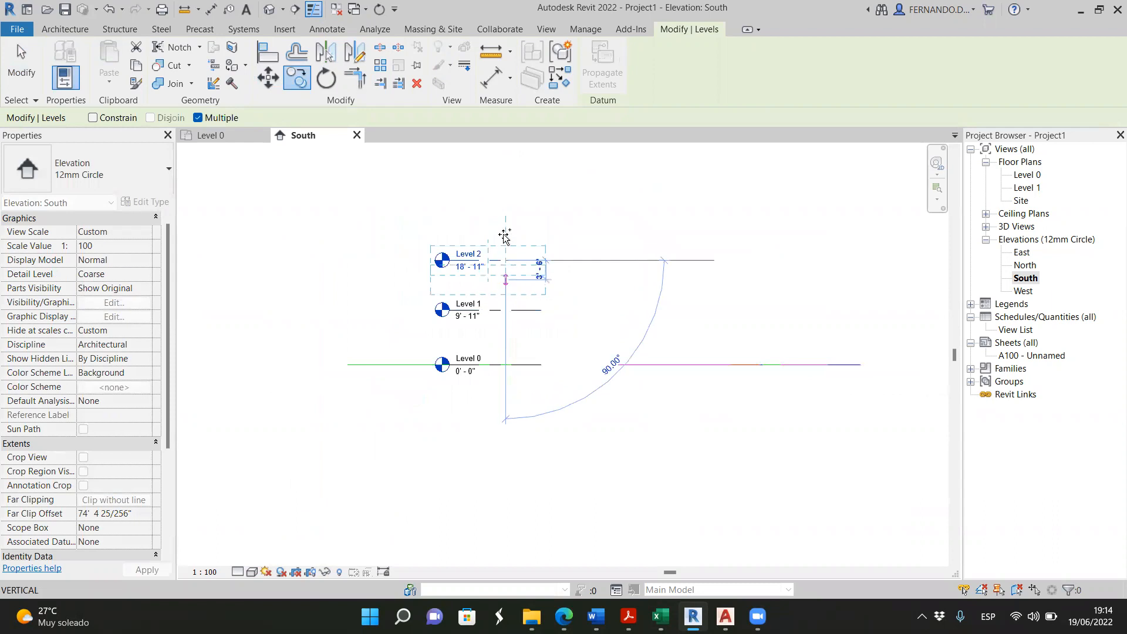
Place a further copy of Level 1 at about 29' 11" and rename it Roof
left_click(506, 199)
key("Escape")
key("Escape")
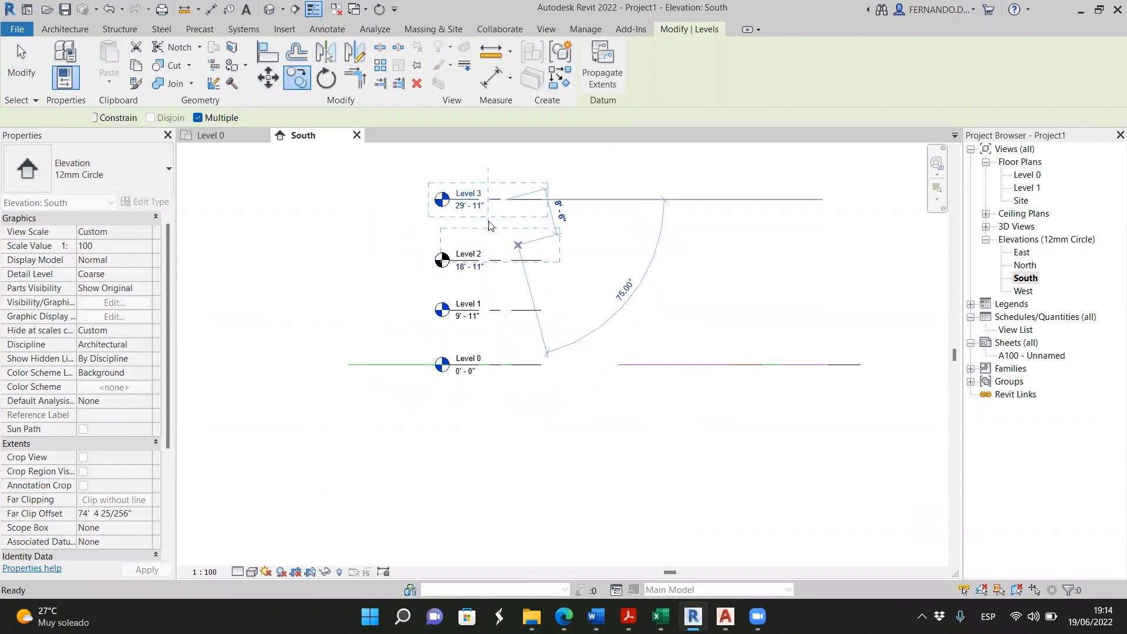
scroll(460, 184, "up", 4)
left_click(478, 221)
left_click(487, 212)
type("Roo")
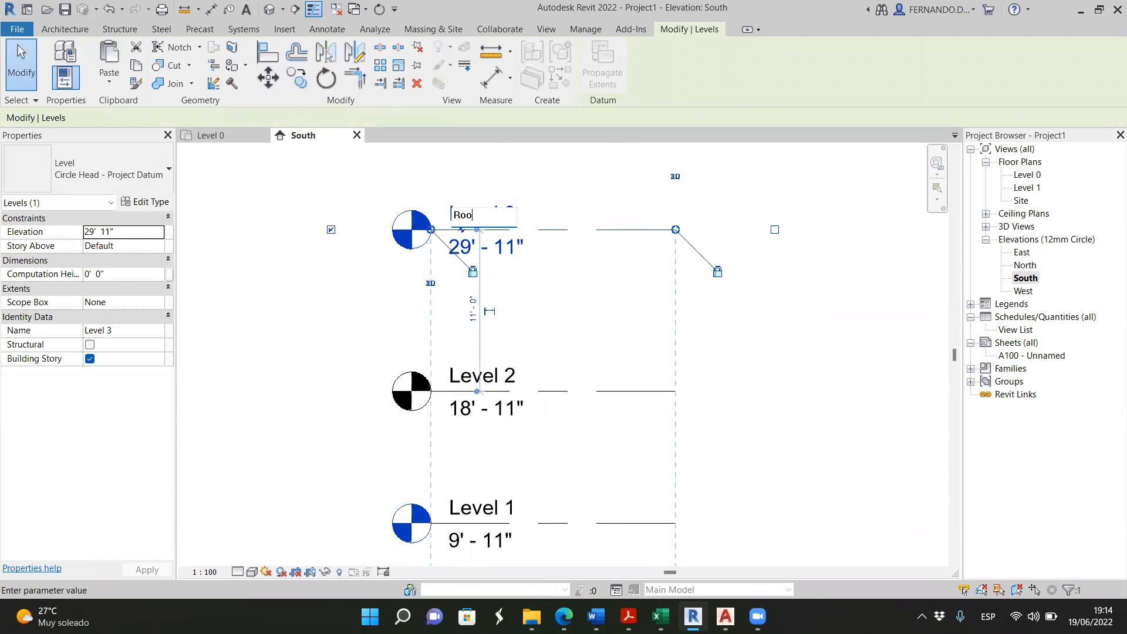
key("Return")
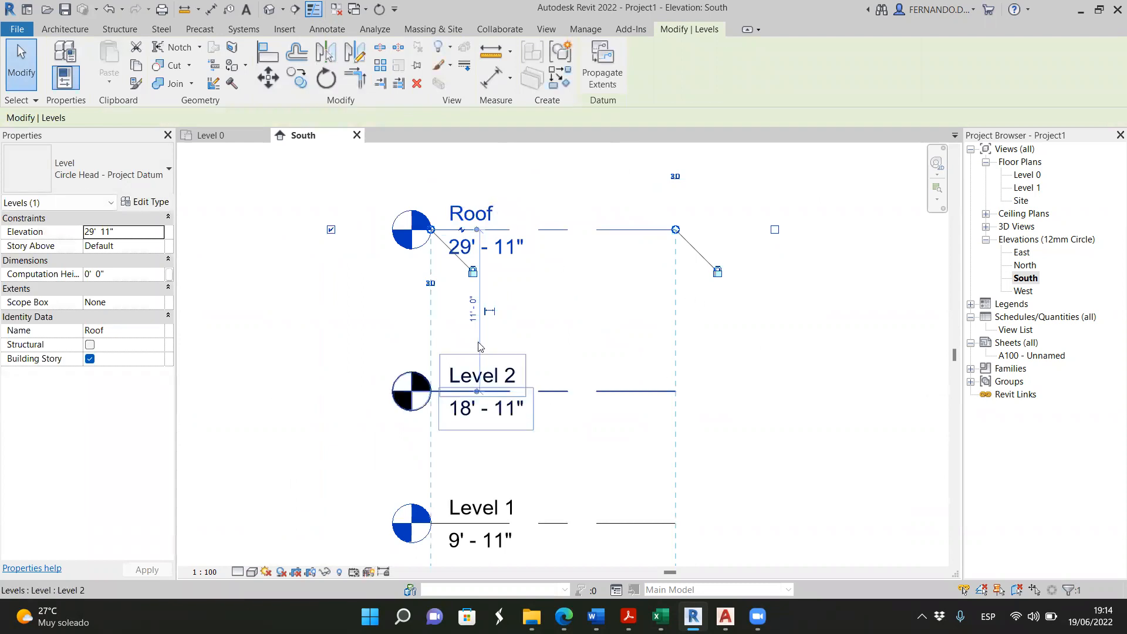
Try to set the distance between Level 1 and Level 2 to 9' 1 1/2" with Level 1 selected
scroll(470, 329, "down", 1)
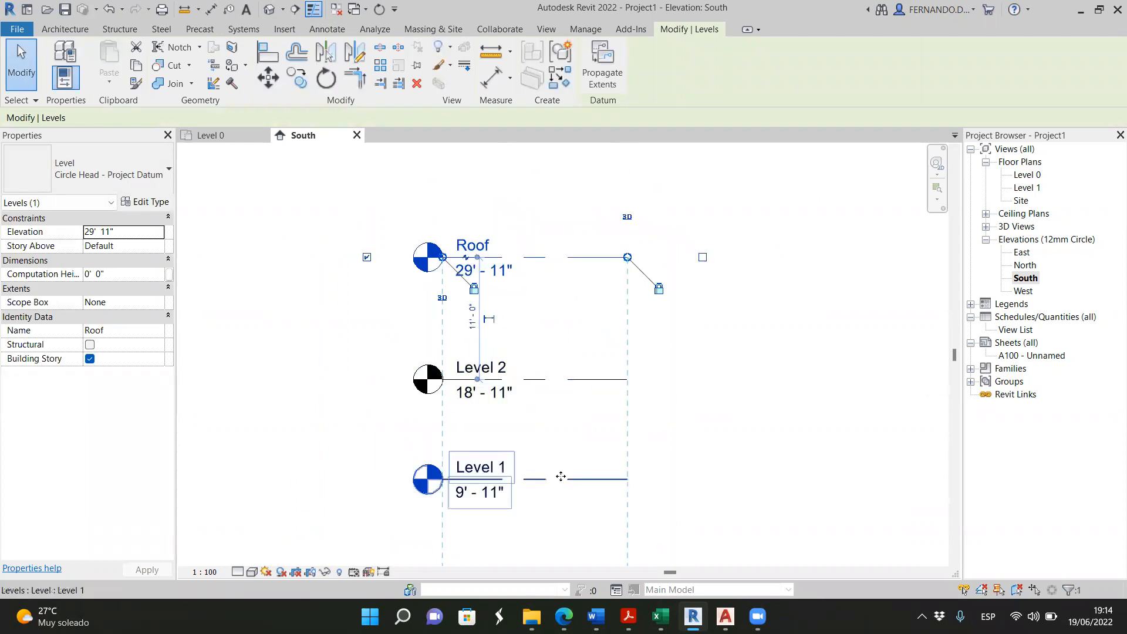
left_click(564, 478)
scroll(487, 443, "up", 1)
left_click(472, 422)
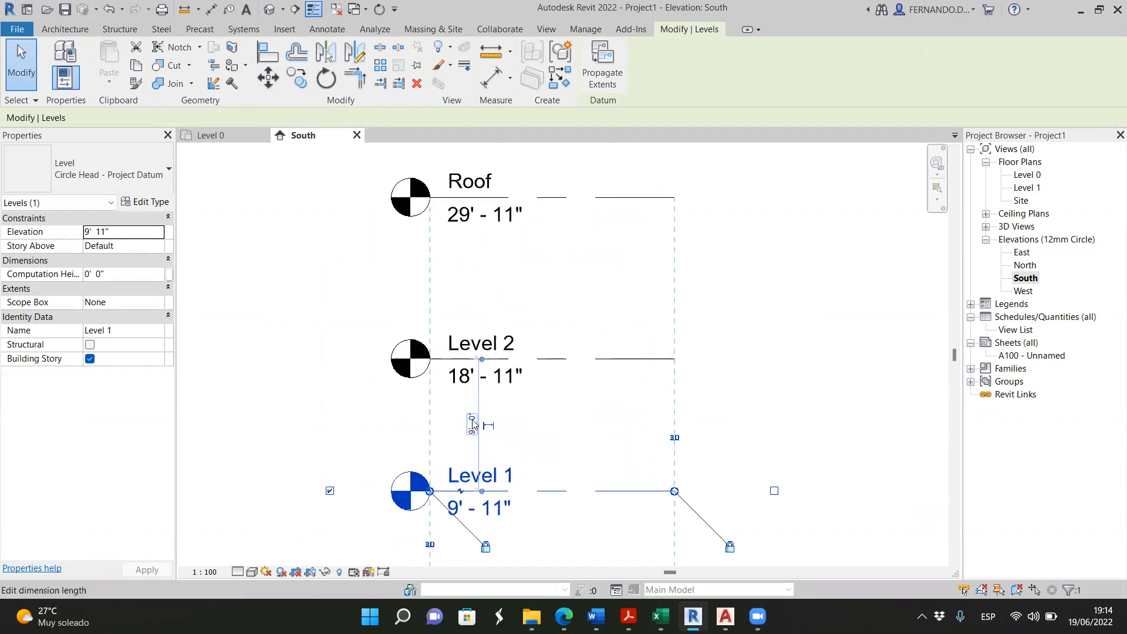
left_click(473, 422)
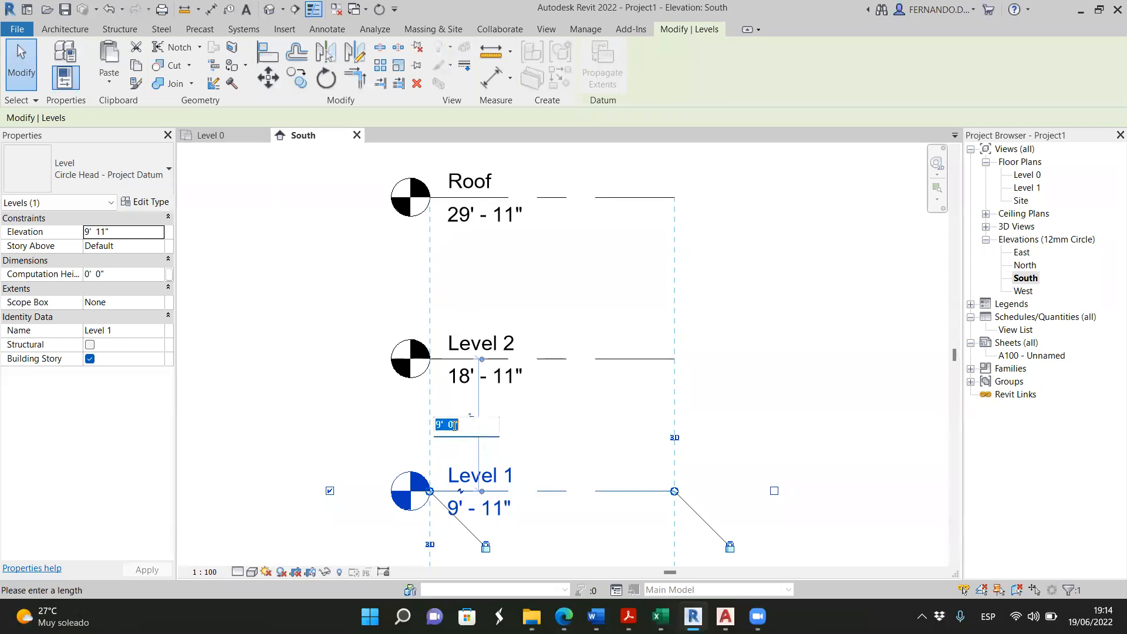
double_click(450, 424)
key("Return")
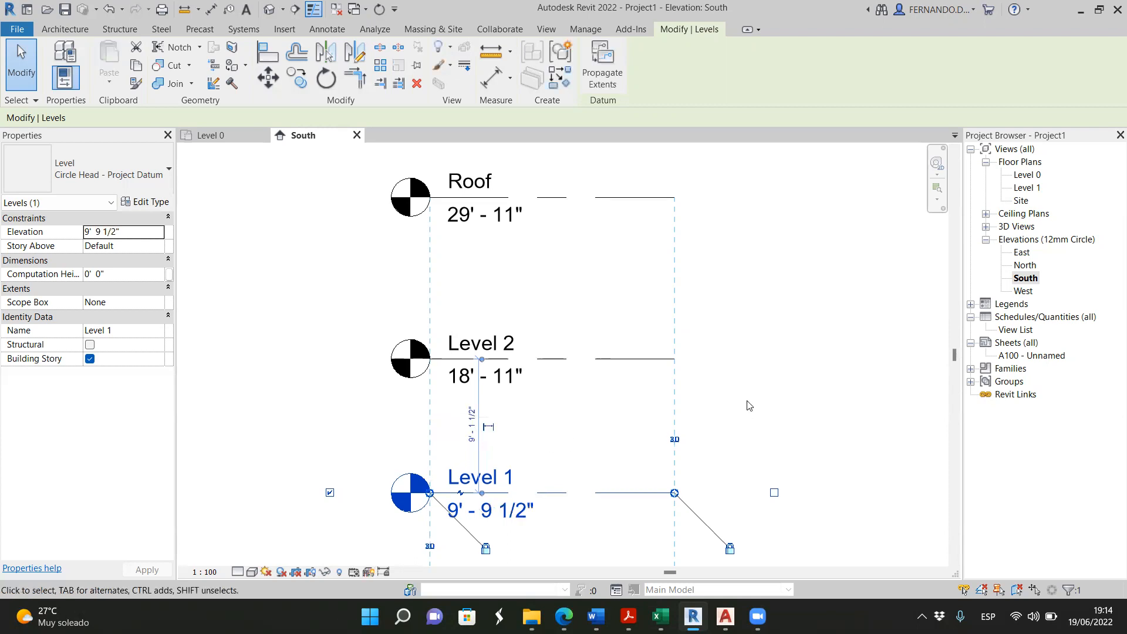
Recheck the middle storey's dimension in the Level 0 plan and set the distance between Level 1 and Level 2 to 9' 9 1/2"
left_click(226, 137)
scroll(616, 290, "up", 5)
scroll(614, 290, "up", 2)
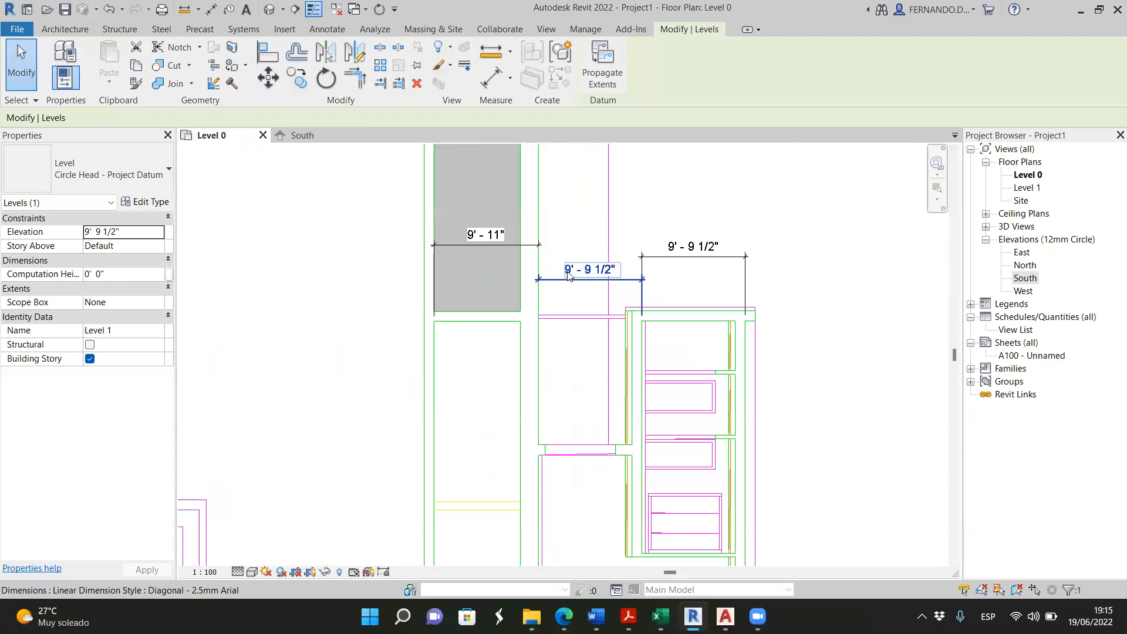
scroll(570, 277, "up", 2)
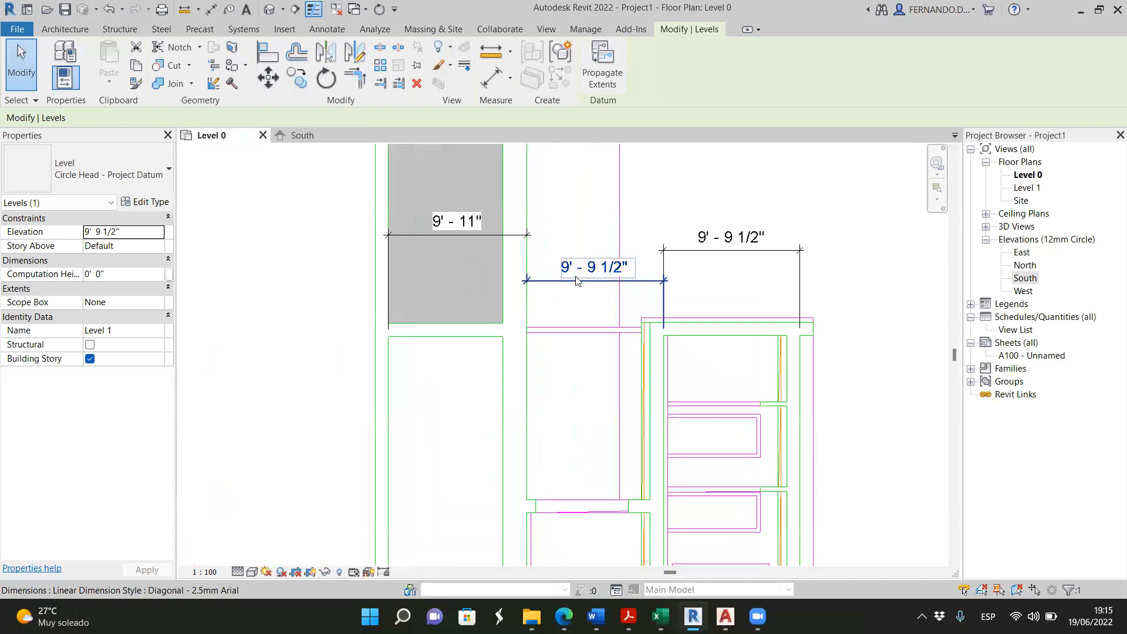
left_click(322, 138)
left_click(475, 426)
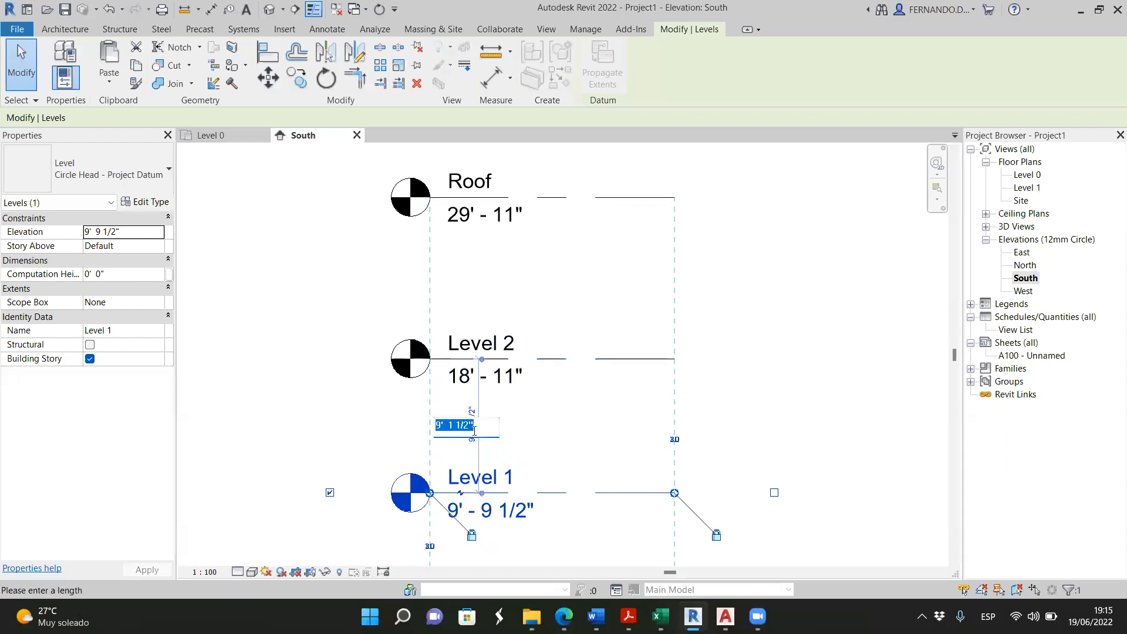
scroll(469, 427, "up", 1)
double_click(451, 424)
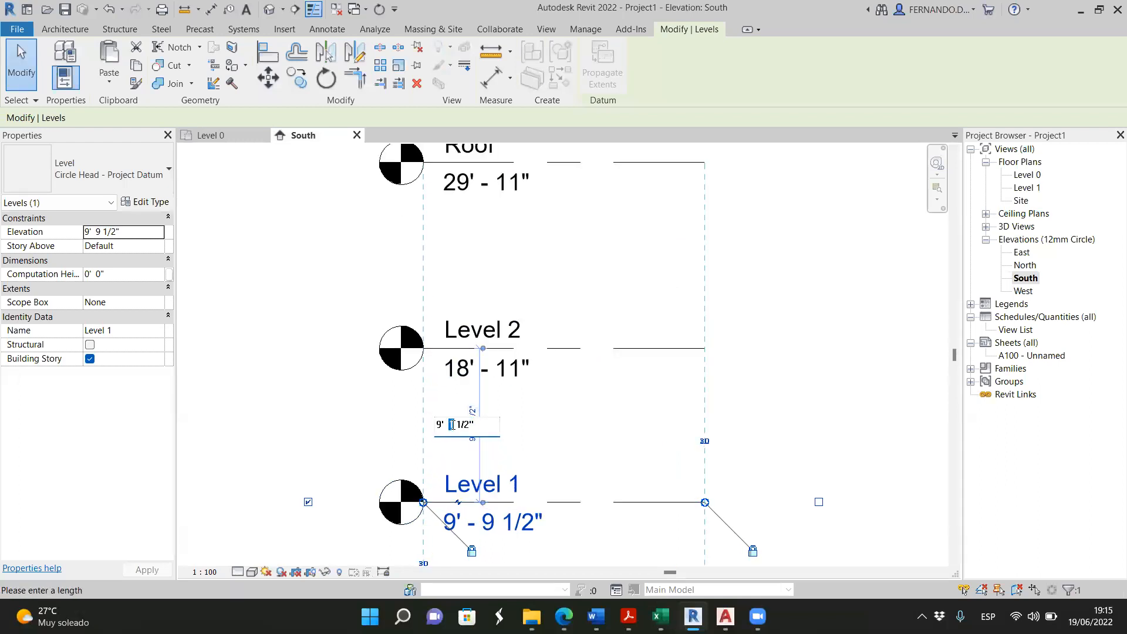
type("9")
key("Return")
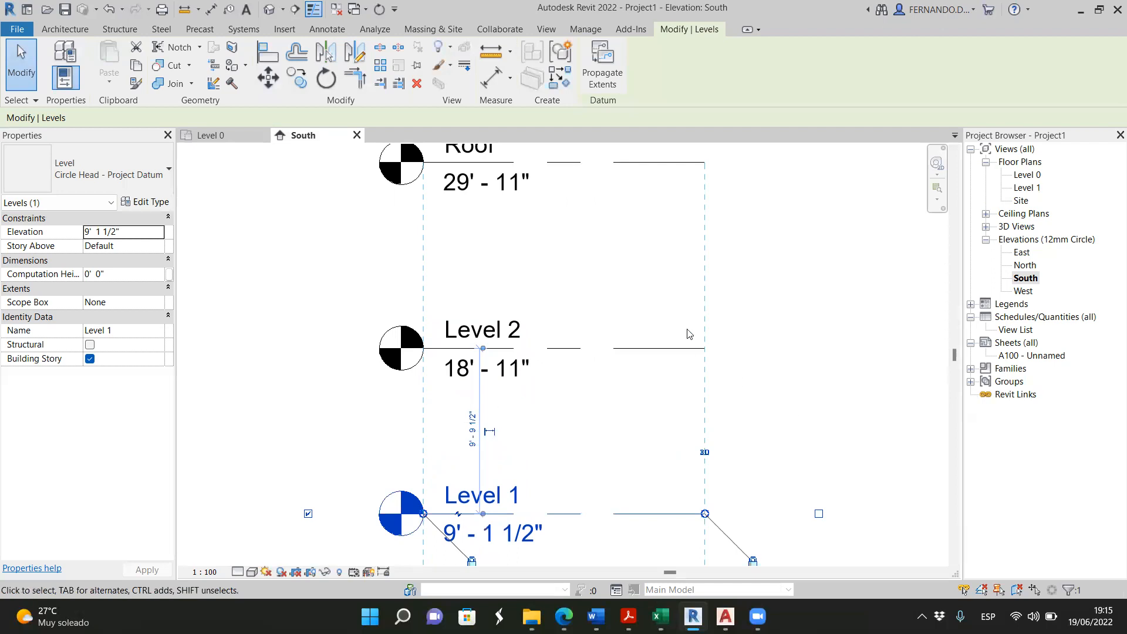
Undo the recent level edits in the South elevation, back to the single copy above Level 1
scroll(689, 334, "down", 4)
scroll(801, 313, "up", 3)
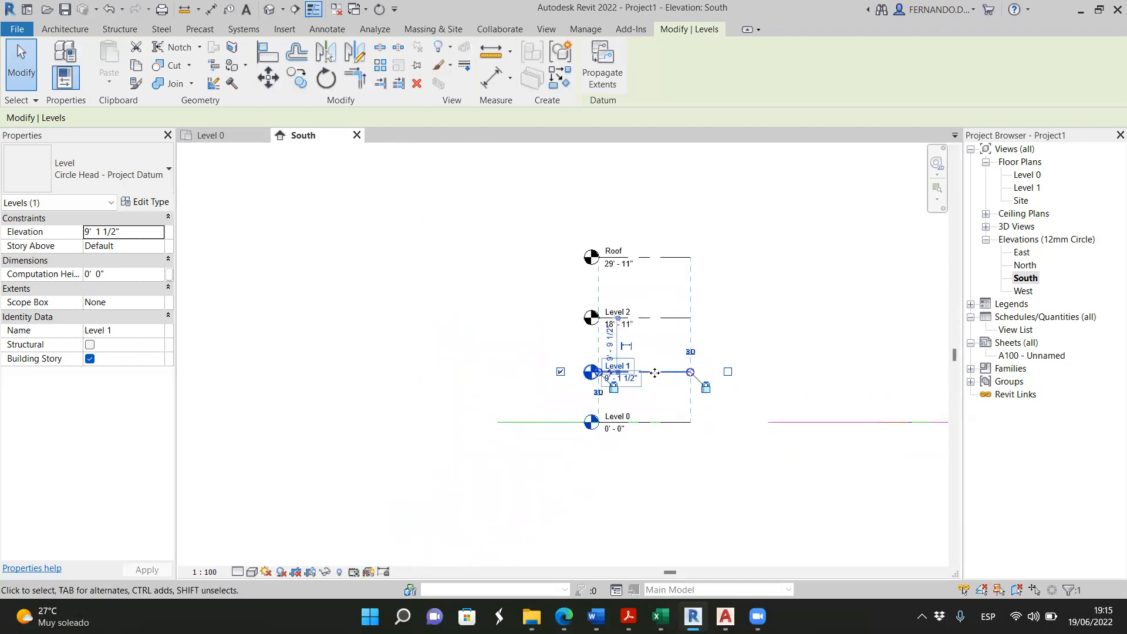
left_click(801, 312)
scroll(692, 370, "up", 2)
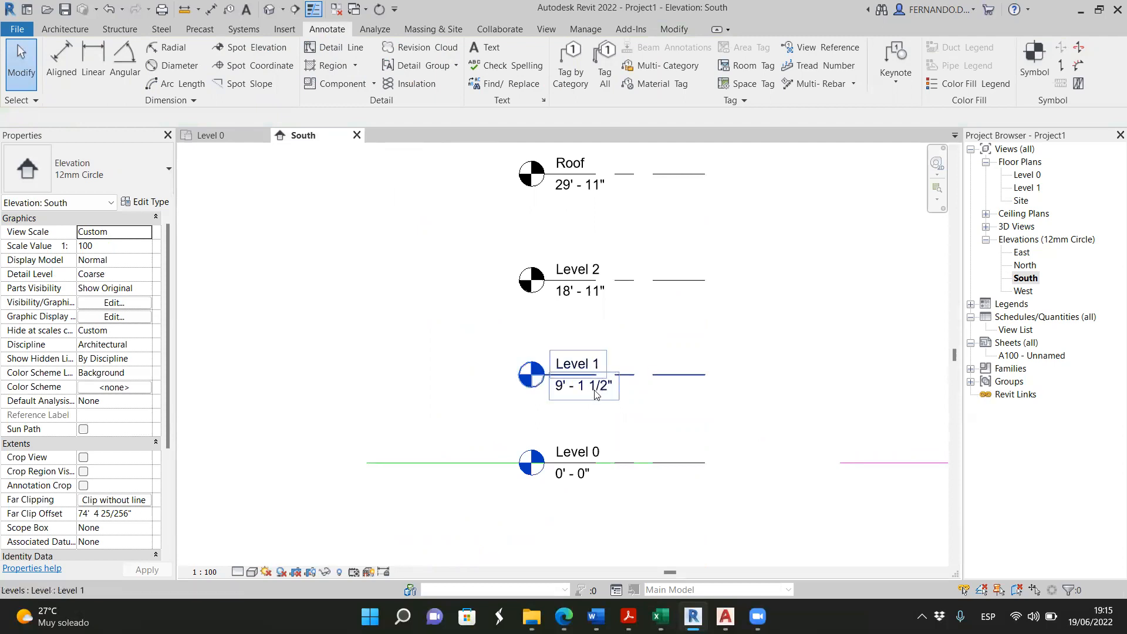
scroll(587, 355, "up", 2)
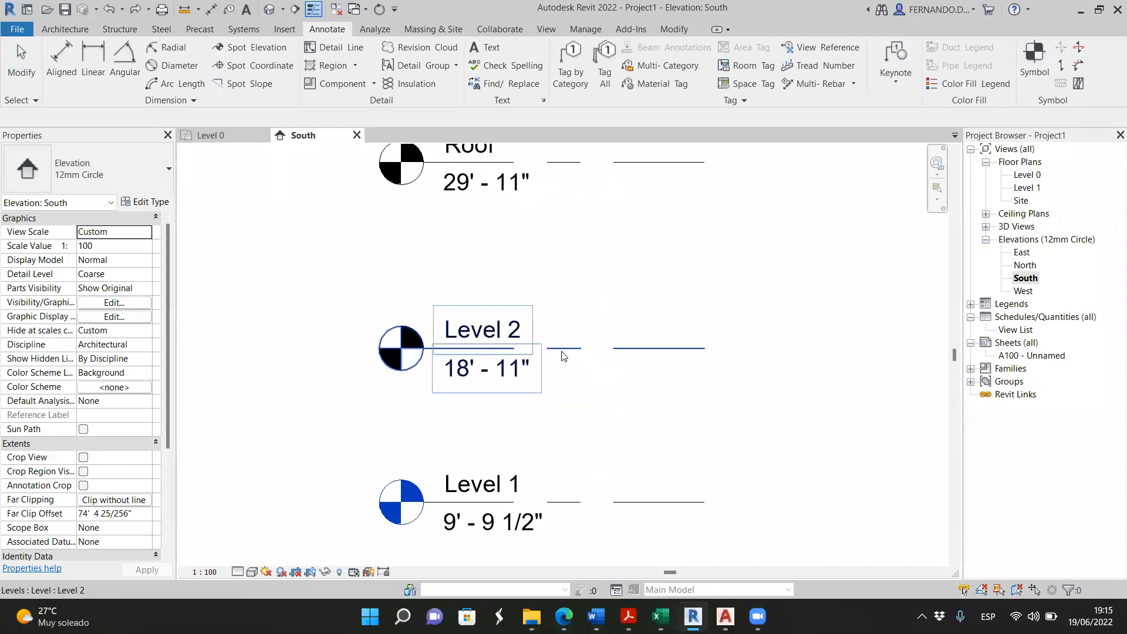
scroll(562, 355, "down", 1)
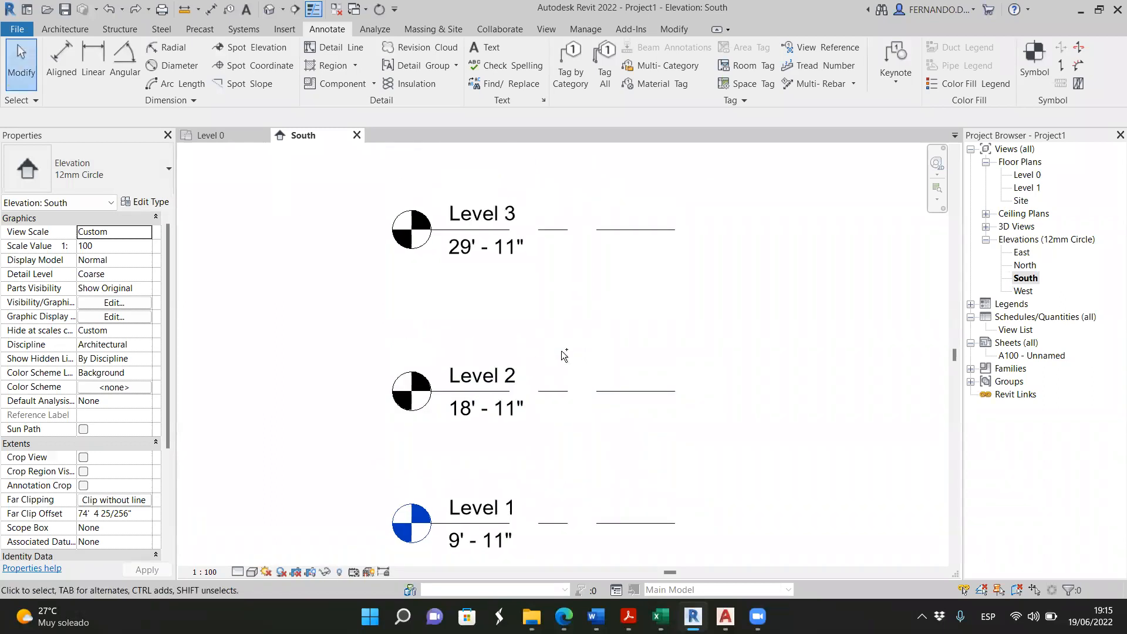
scroll(562, 355, "down", 3)
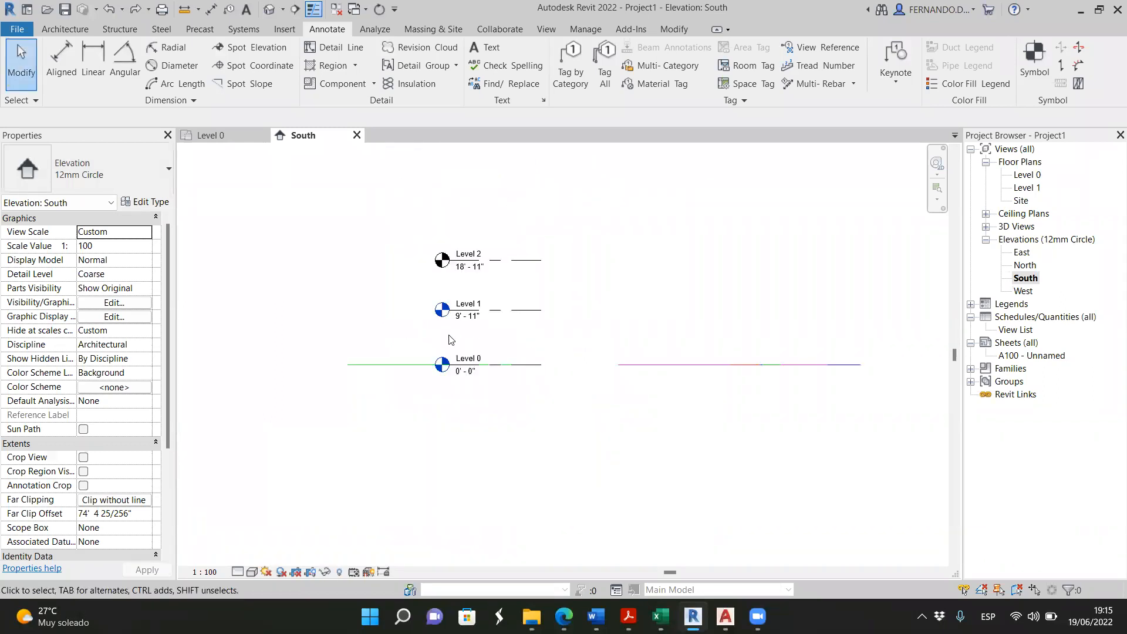
scroll(451, 339, "up", 4)
scroll(573, 382, "down", 2)
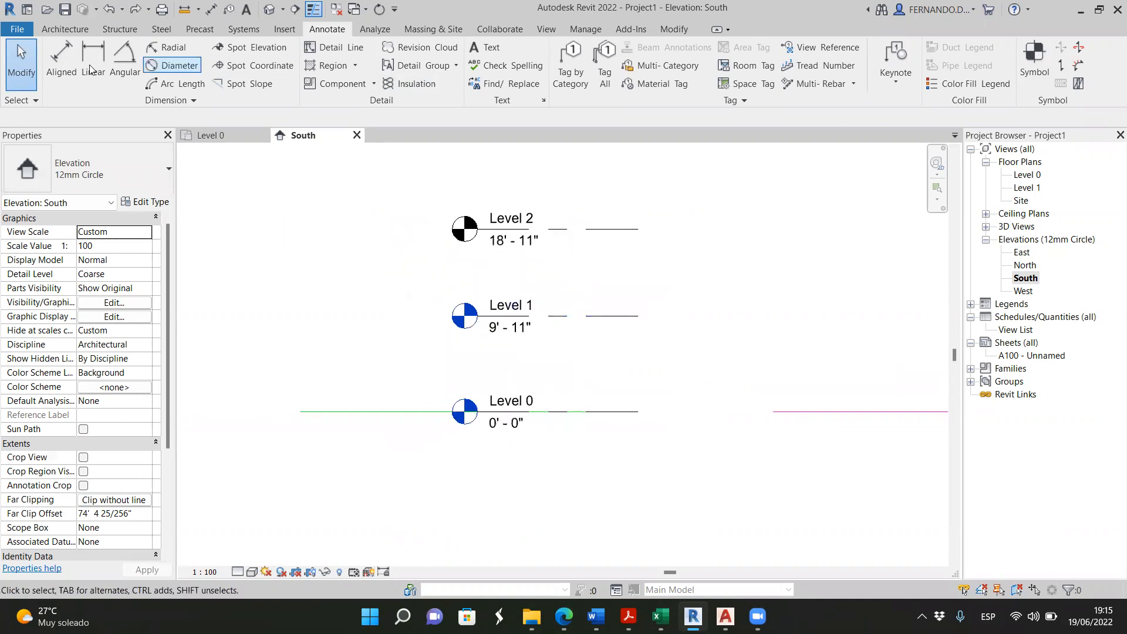
Delete Level 2 in the South elevation, keeping Level 0 and Level 1
scroll(593, 261, "up", 1)
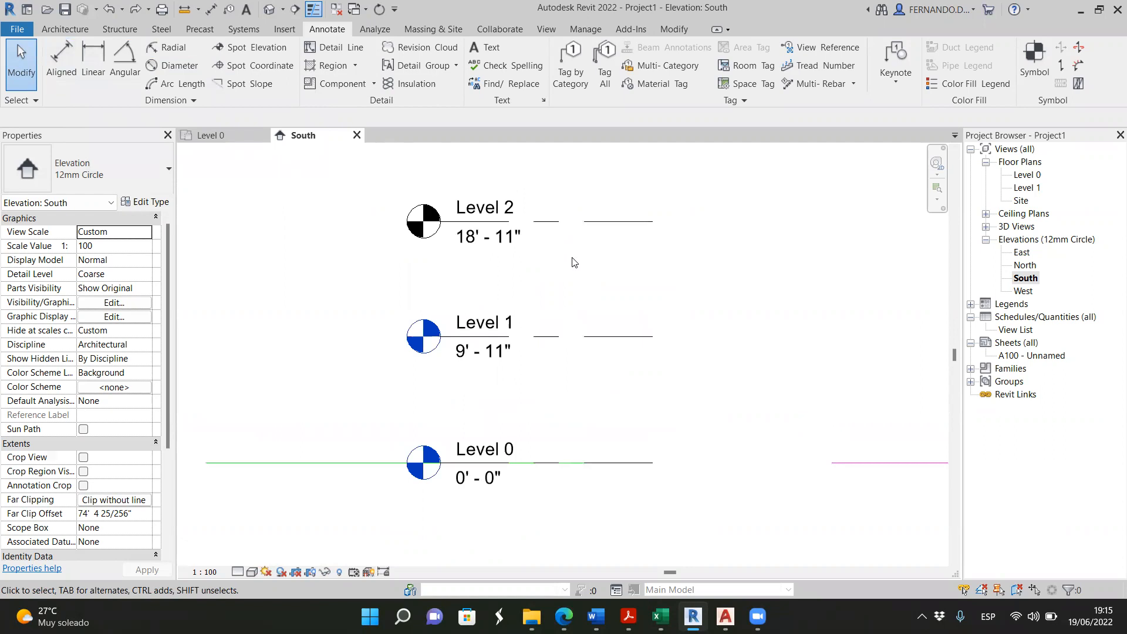
scroll(570, 332, "down", 2)
scroll(575, 288, "up", 1)
left_click(574, 249)
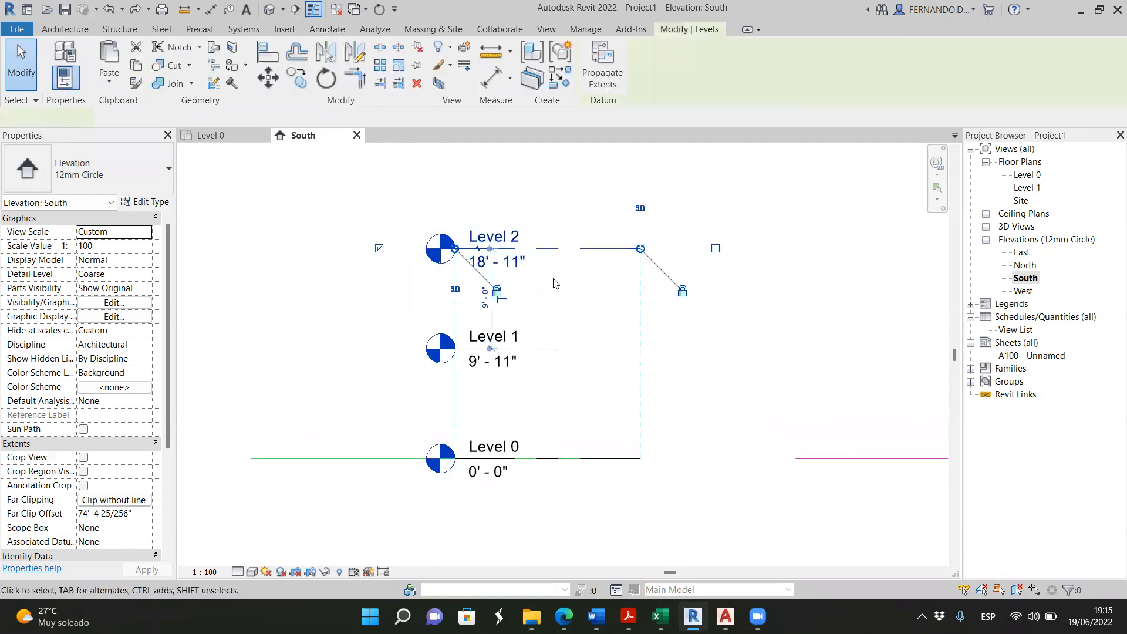
scroll(490, 295, "up", 1)
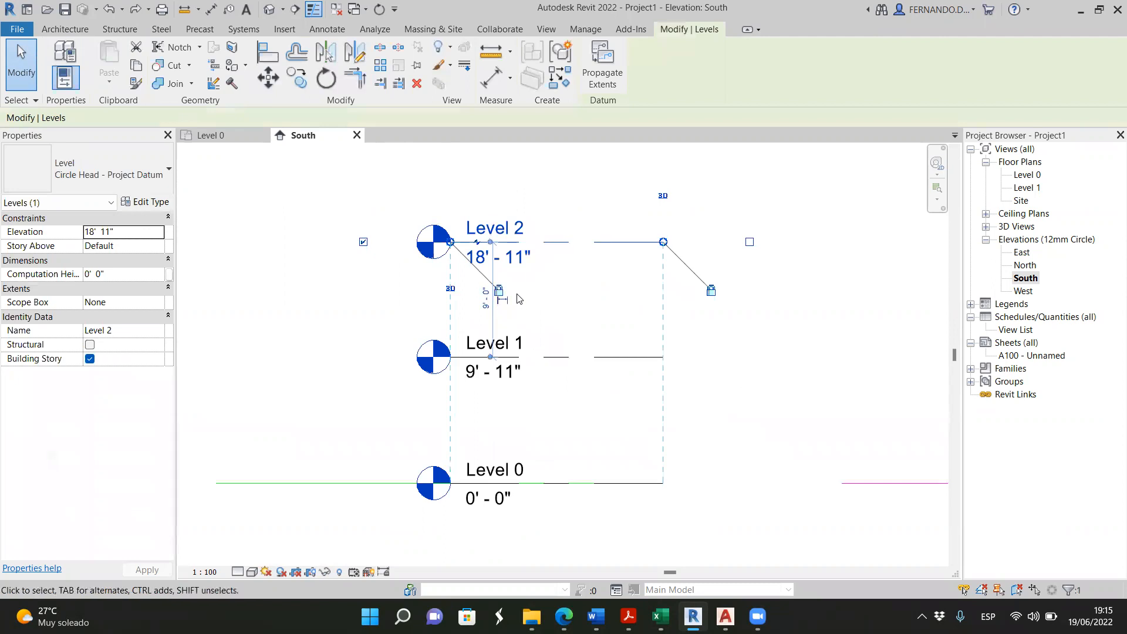
key("Delete")
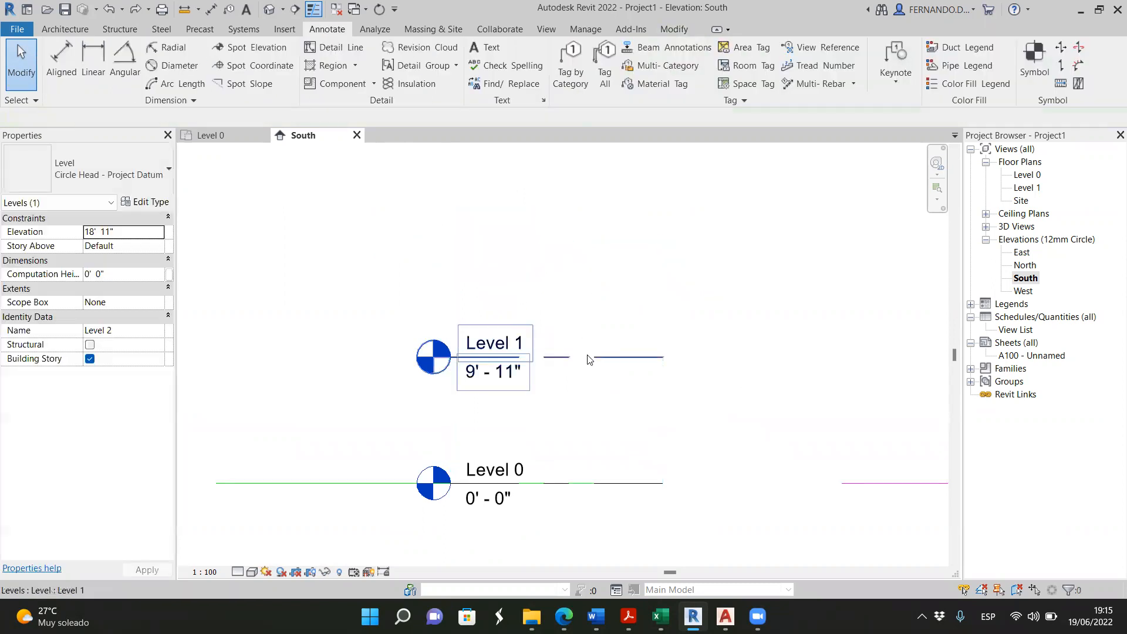
Copy Level 1 vertically upward by 9' 9.5" to create the next level
left_click(592, 357)
left_click(295, 78)
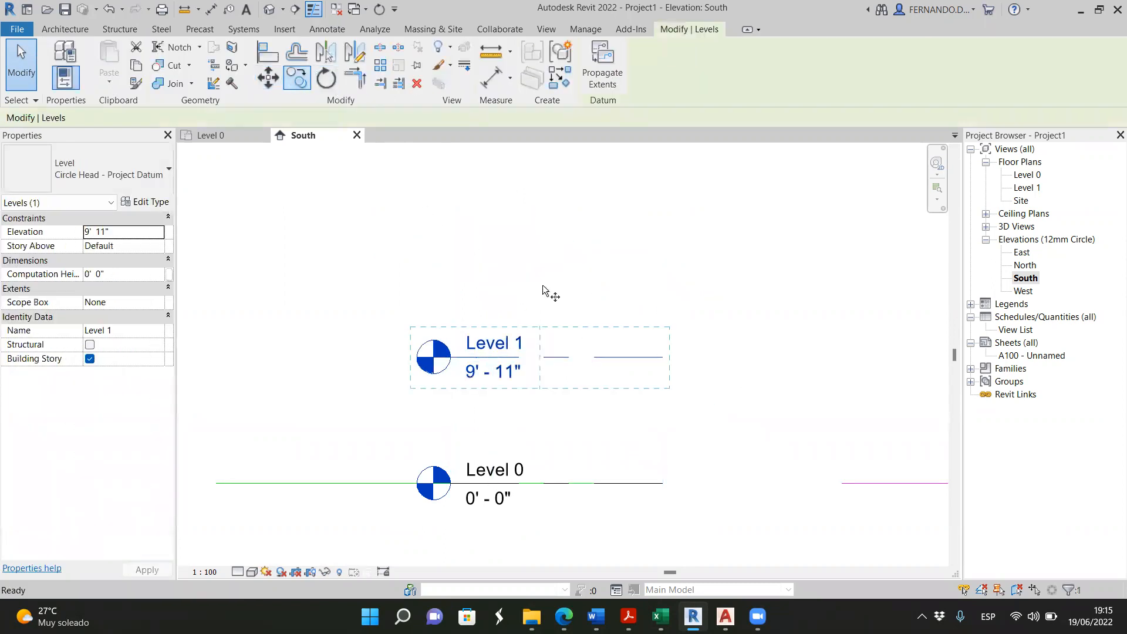
left_click(594, 357)
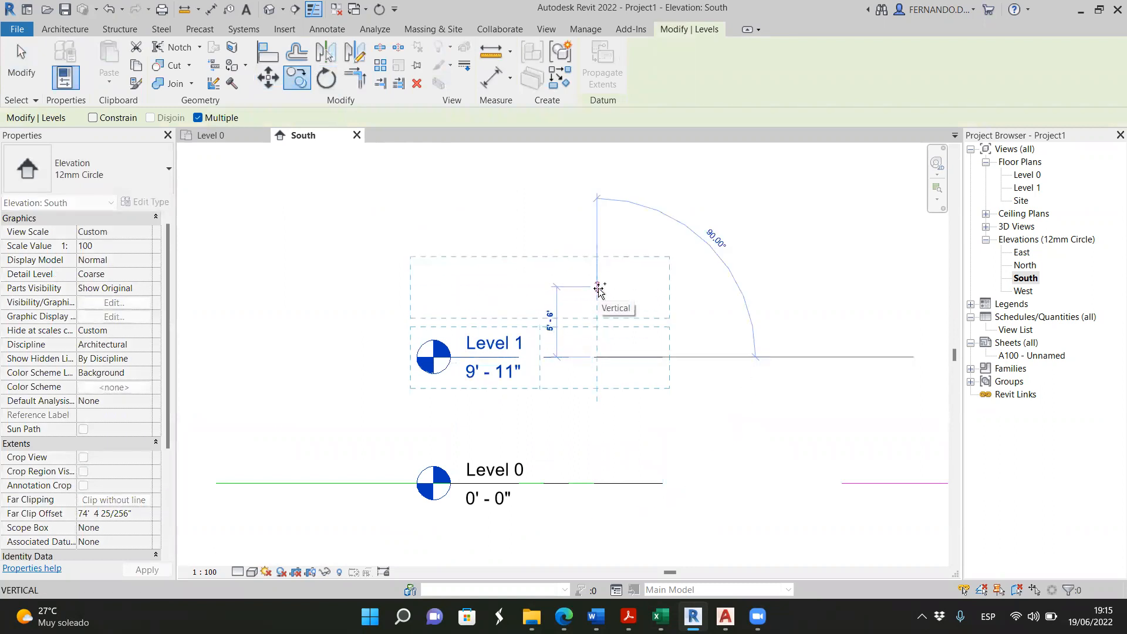
type("9' 9.5\"")
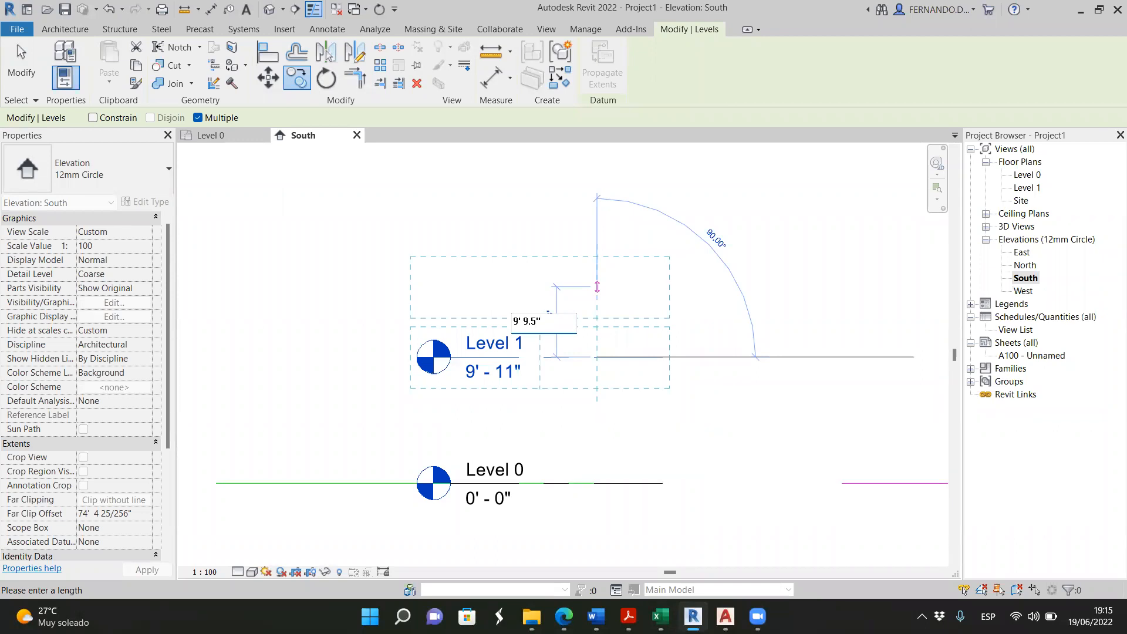
key("Return")
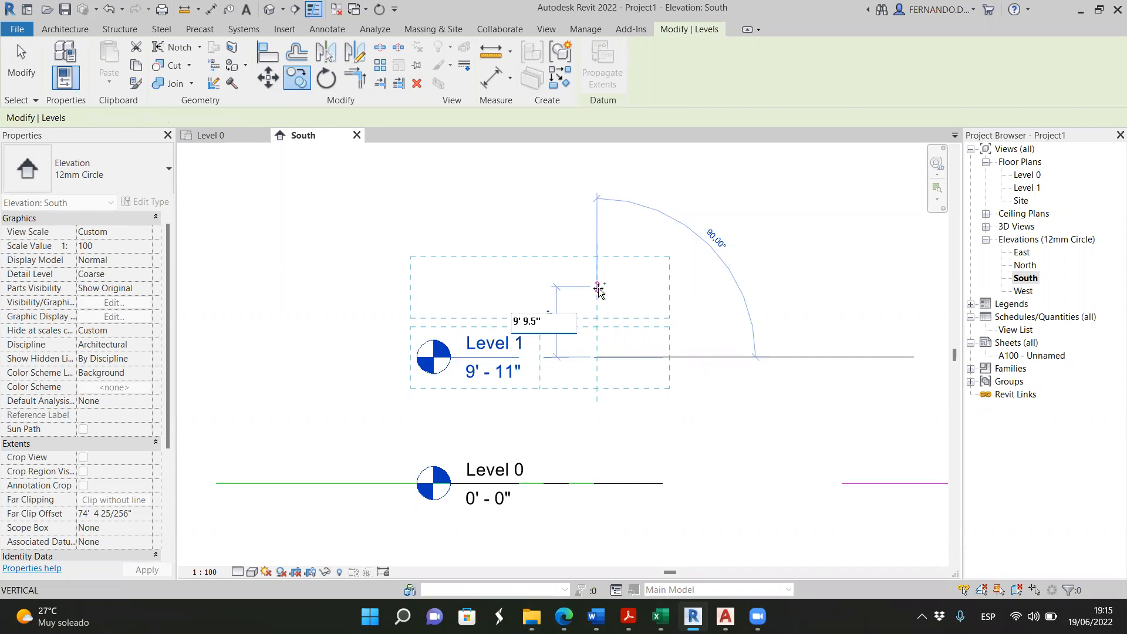
key("Escape")
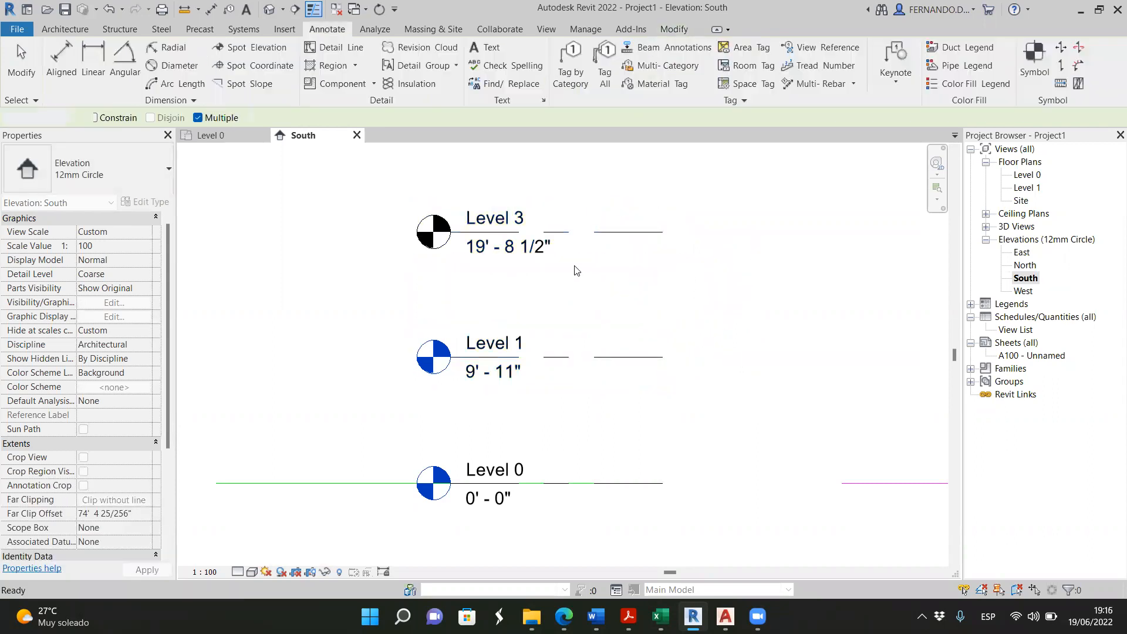
Place an aligned dimension between Level 1 and the new level above it to check their spacing
scroll(575, 270, "up", 2)
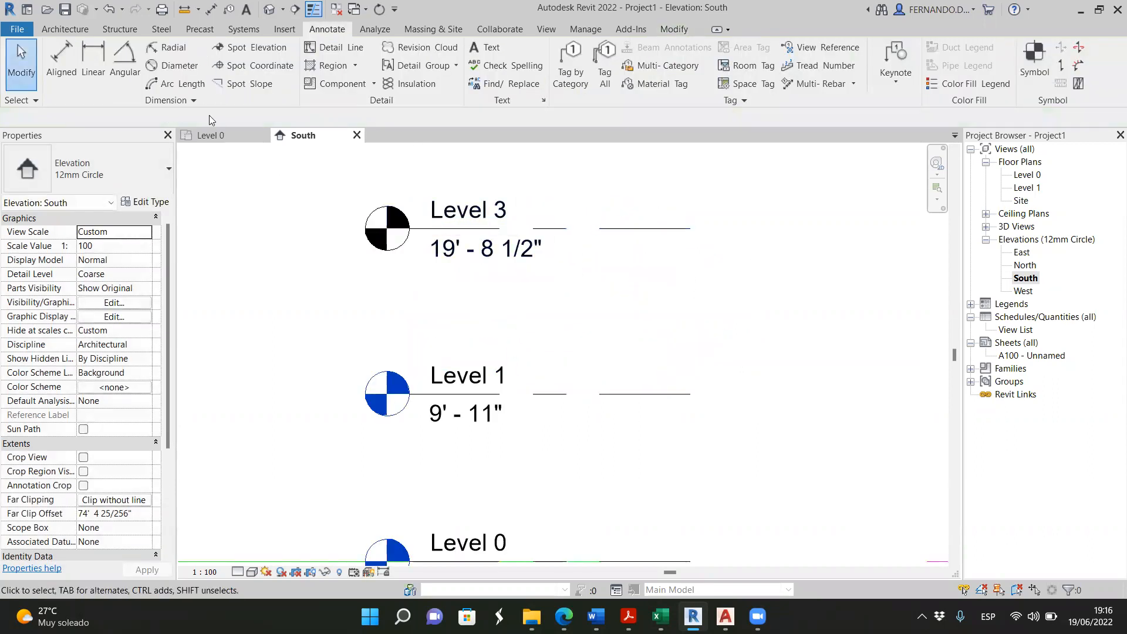
left_click(61, 61)
left_click(607, 229)
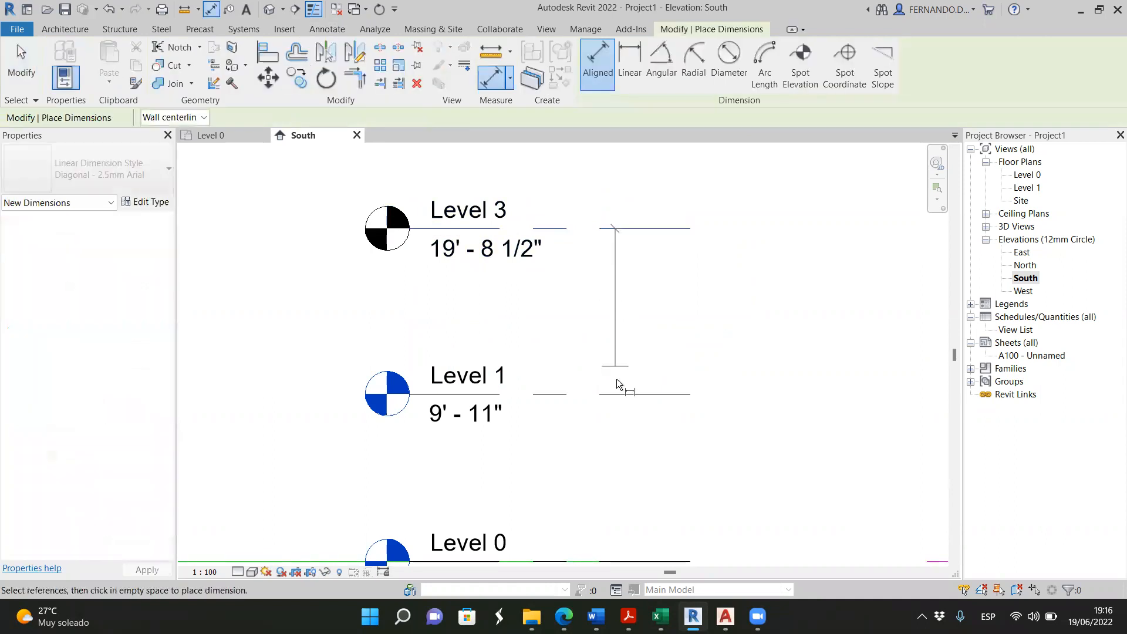
left_click(618, 391)
left_click(270, 334)
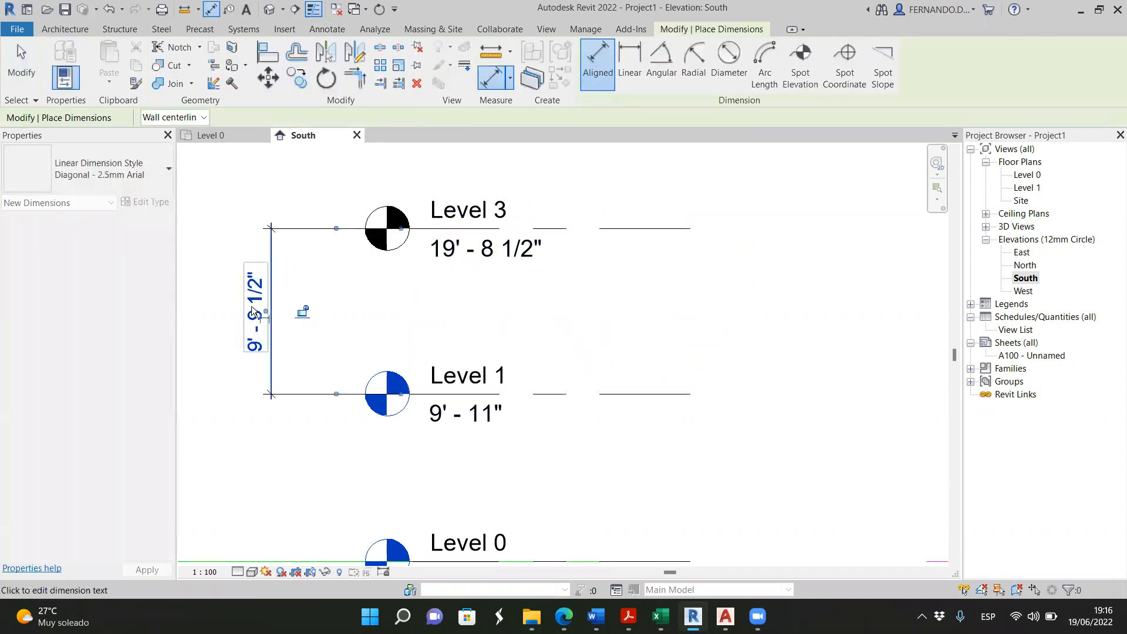
key("Escape")
key("Escape")
scroll(520, 373, "down", 2)
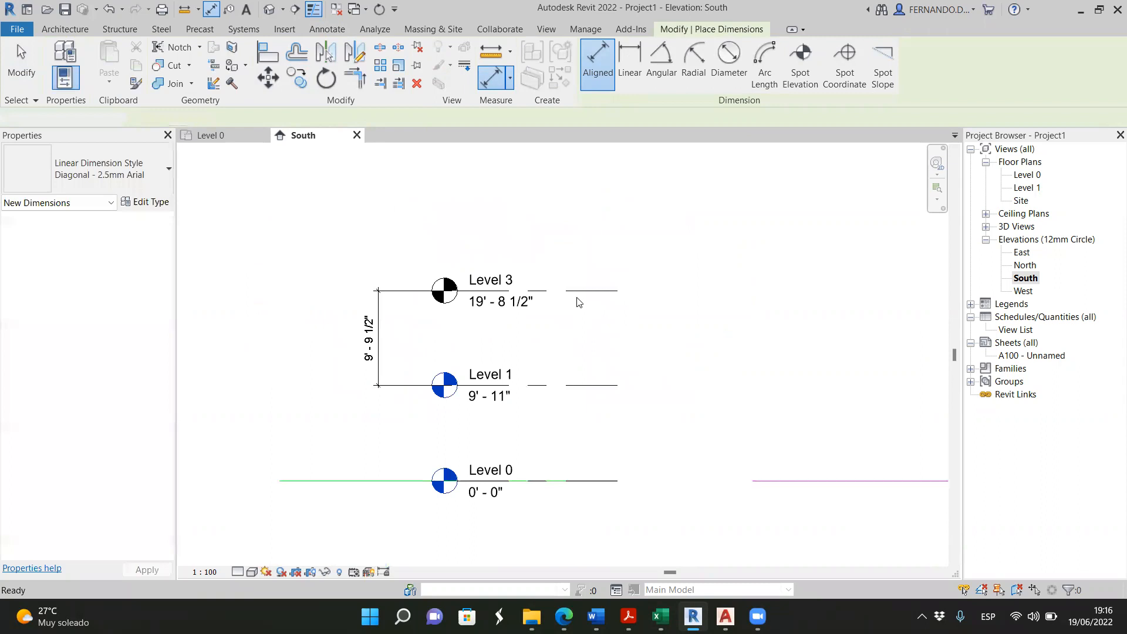
Copy Level 3 upward by the spacing between Level 1 and Level 3, placing the new level at 29' 6"
left_click(578, 291)
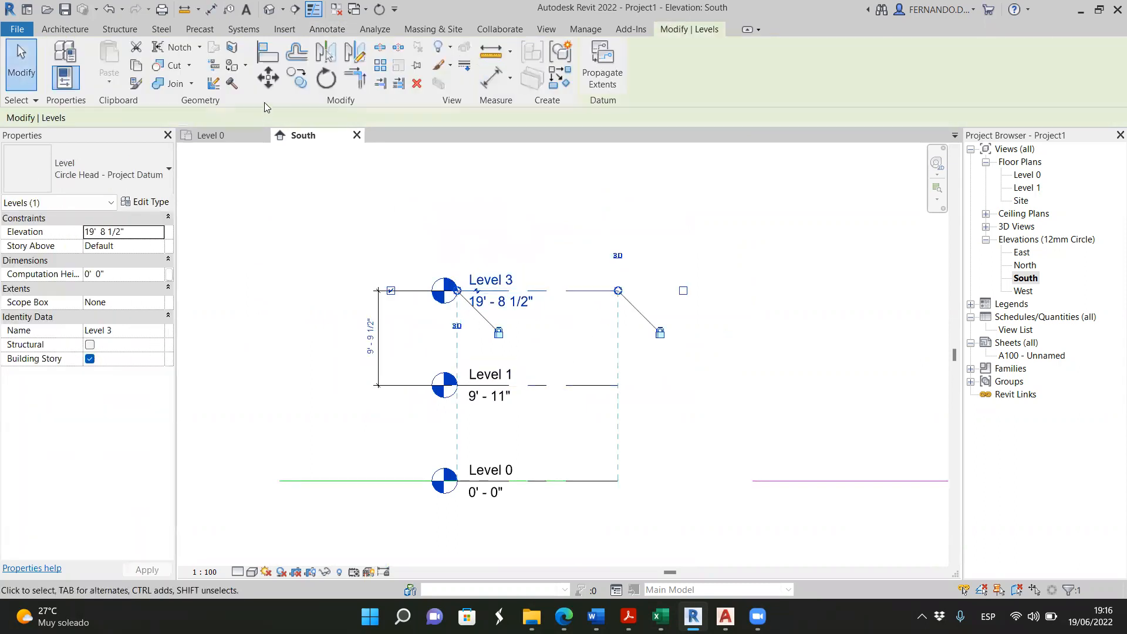
left_click(297, 78)
left_click(587, 385)
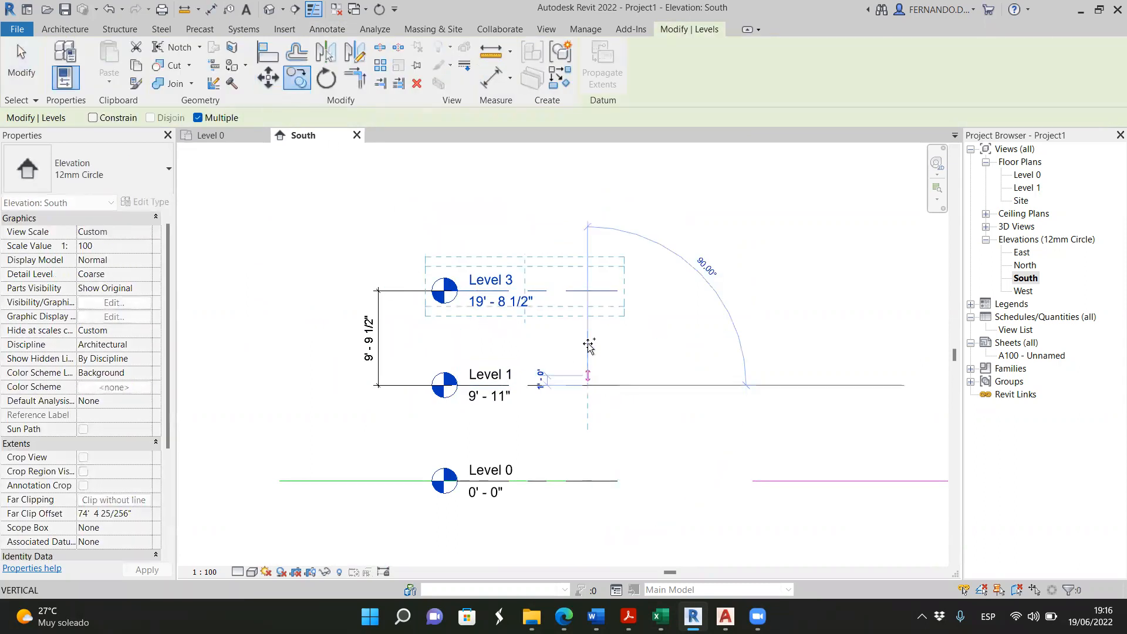
left_click(588, 291)
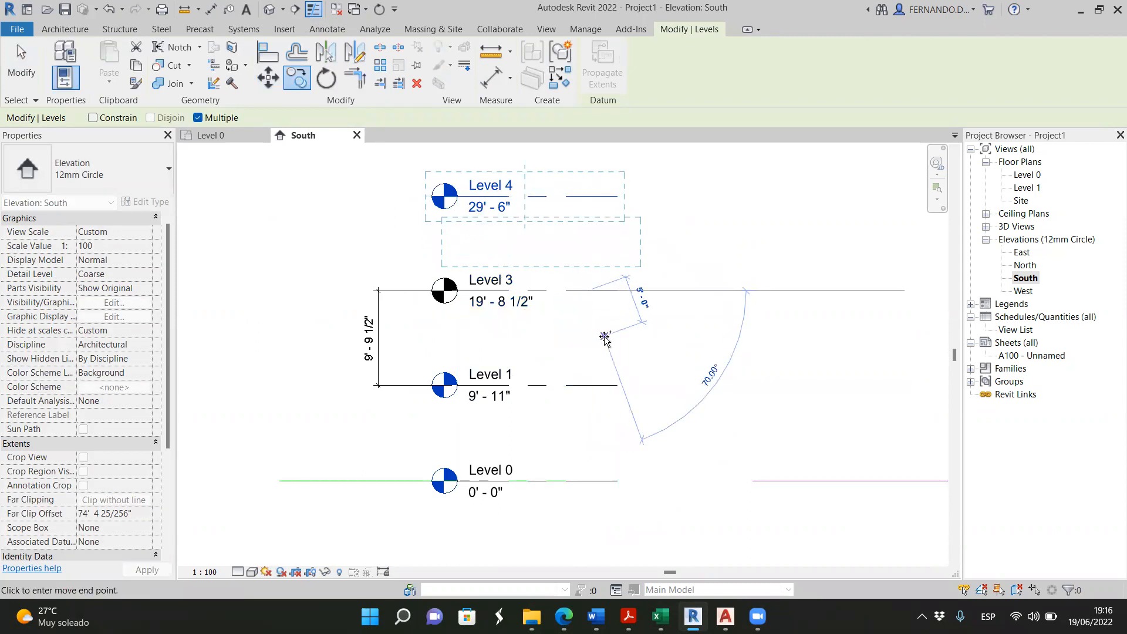
key("Escape")
key("Escape")
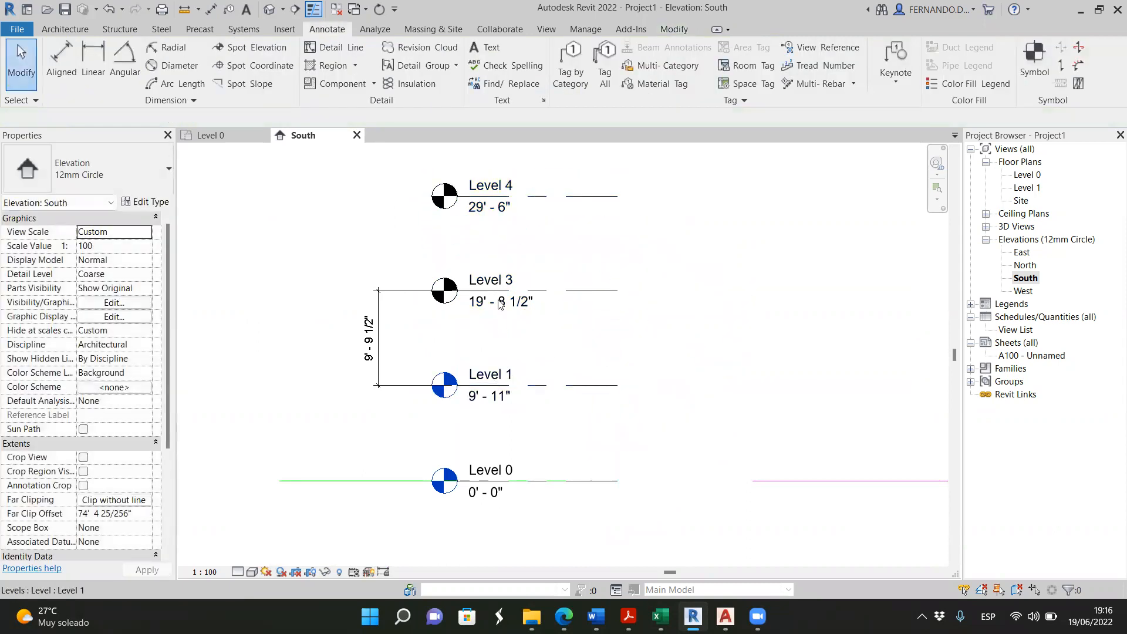
Rename the level at 19' 8 1/2" as Level 2 and the topmost level as Roof
left_click(508, 279)
left_click(492, 278)
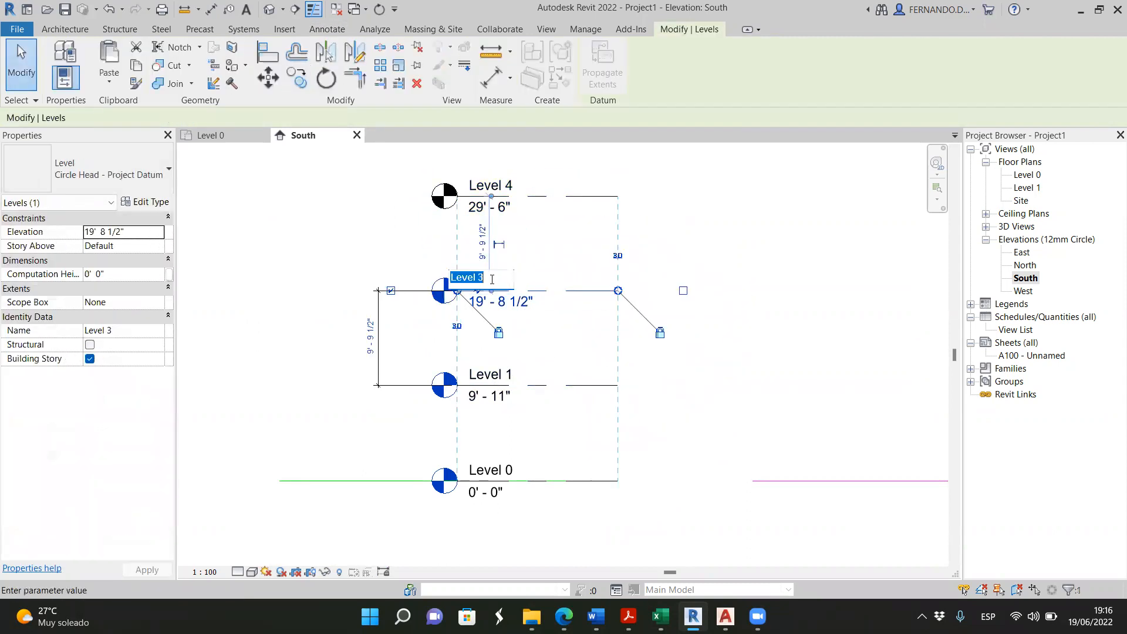
double_click(481, 278)
key("Return")
left_click(493, 186)
left_click(508, 184)
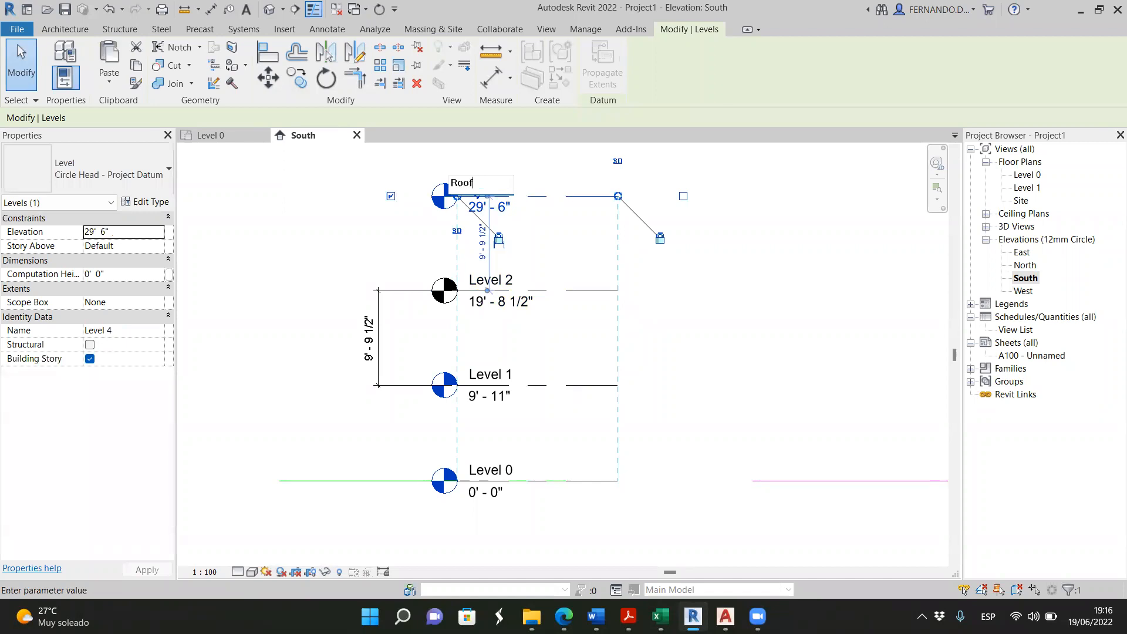
key("Return")
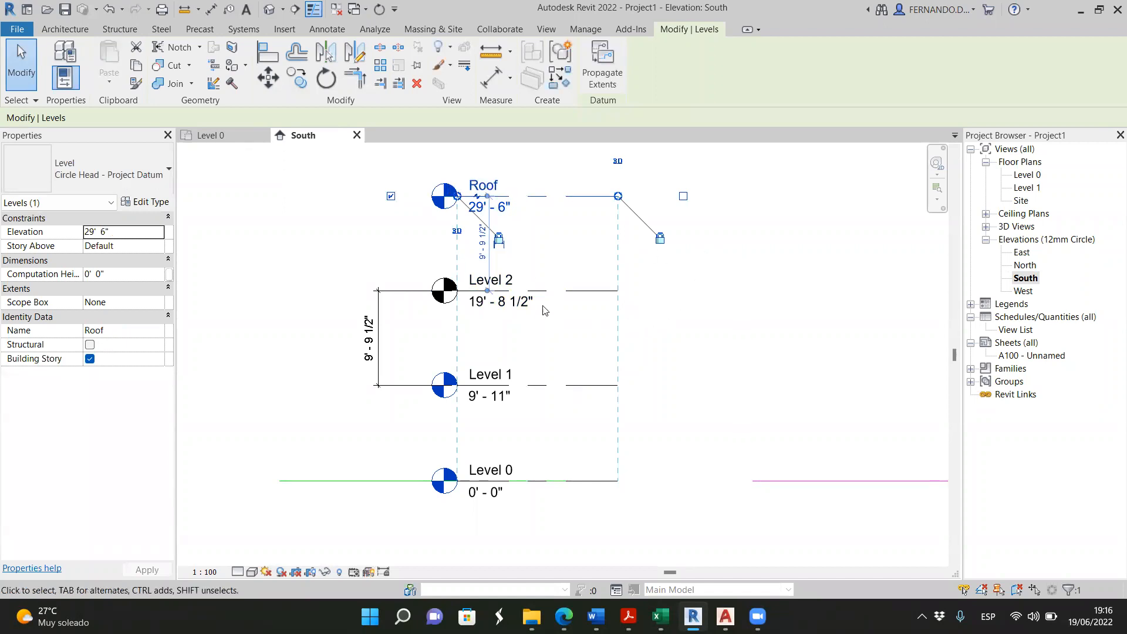
Delete the check dimension between Level 1 and Level 2
left_click(292, 342)
scroll(295, 333, "down", 1)
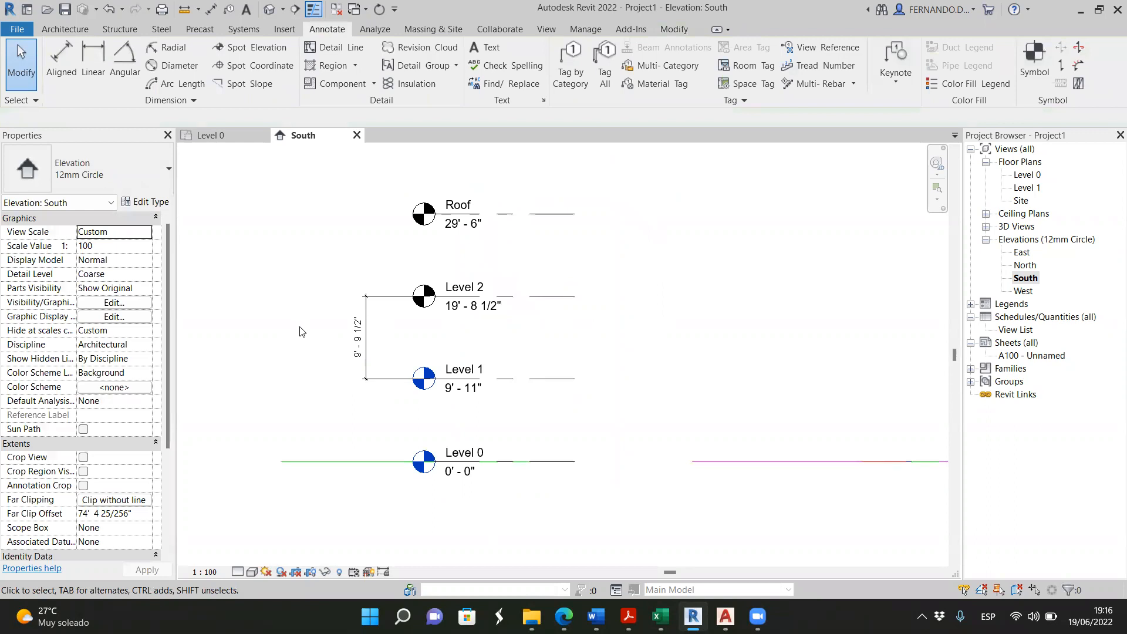
left_click(367, 351)
key("Delete")
scroll(461, 428, "up", 1)
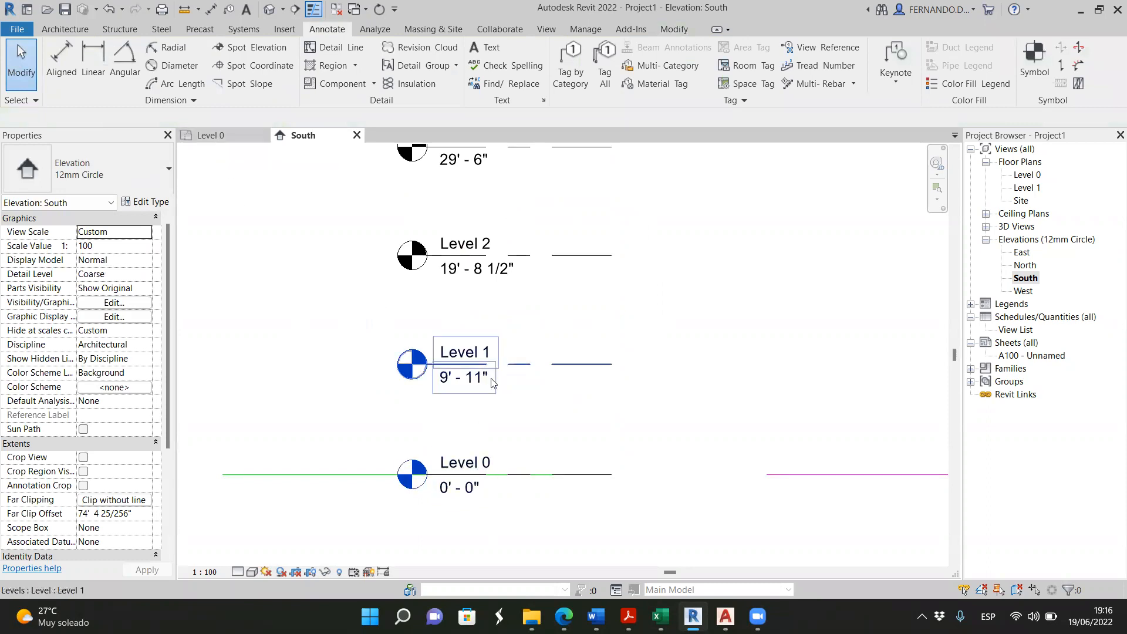
scroll(496, 378, "down", 2)
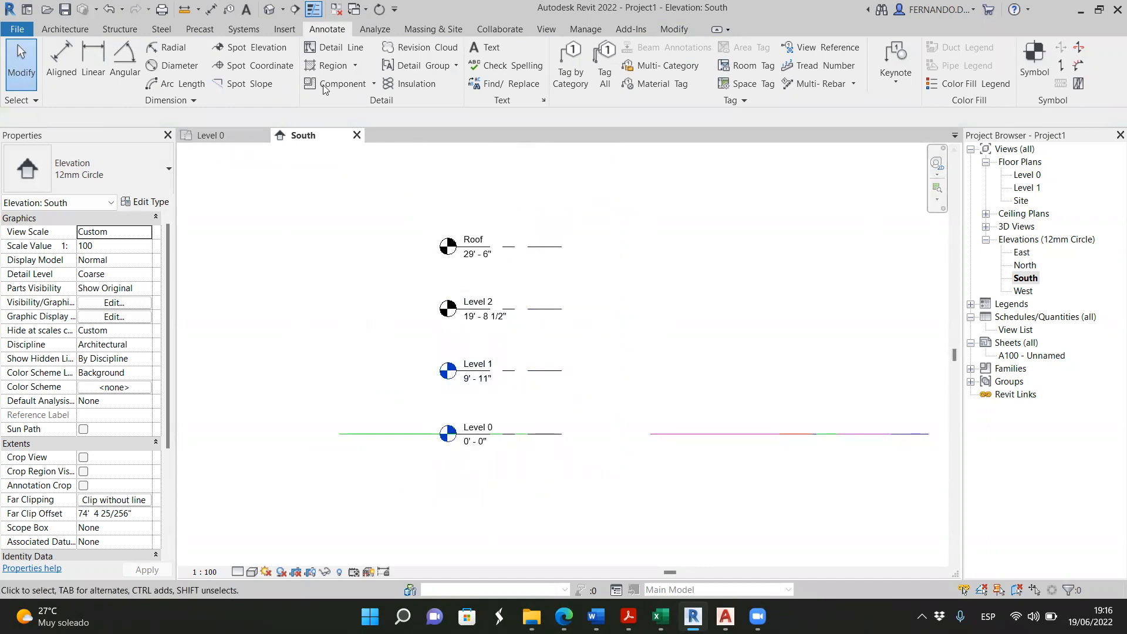
Open the 3D view and examine where the level lines sit relative to the imported plans
left_click(273, 10)
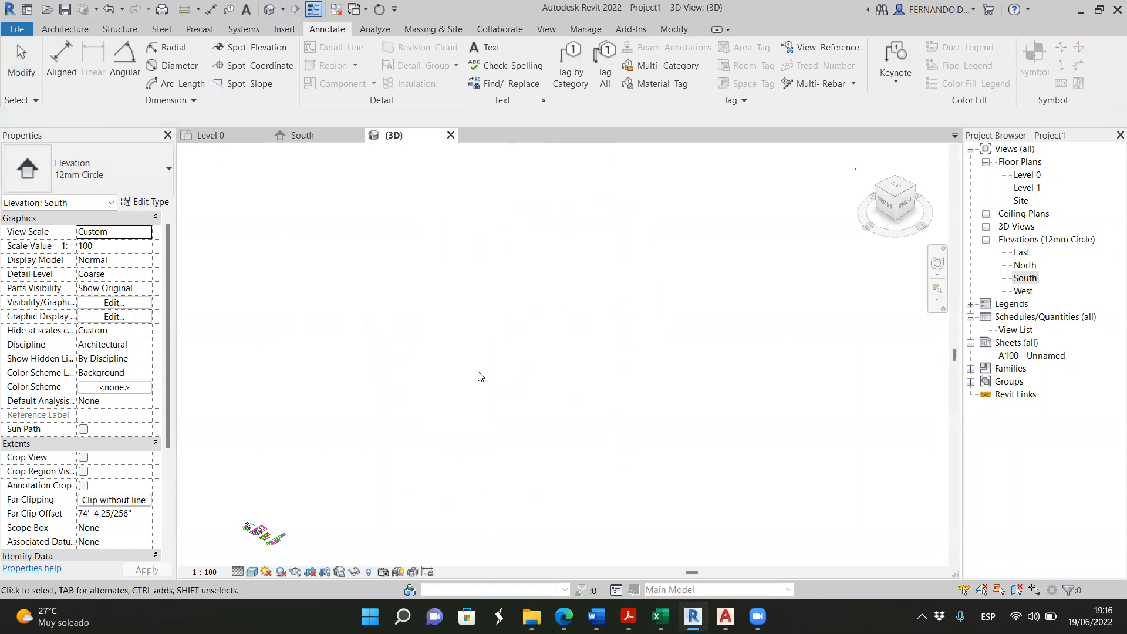
scroll(409, 436, "up", 10)
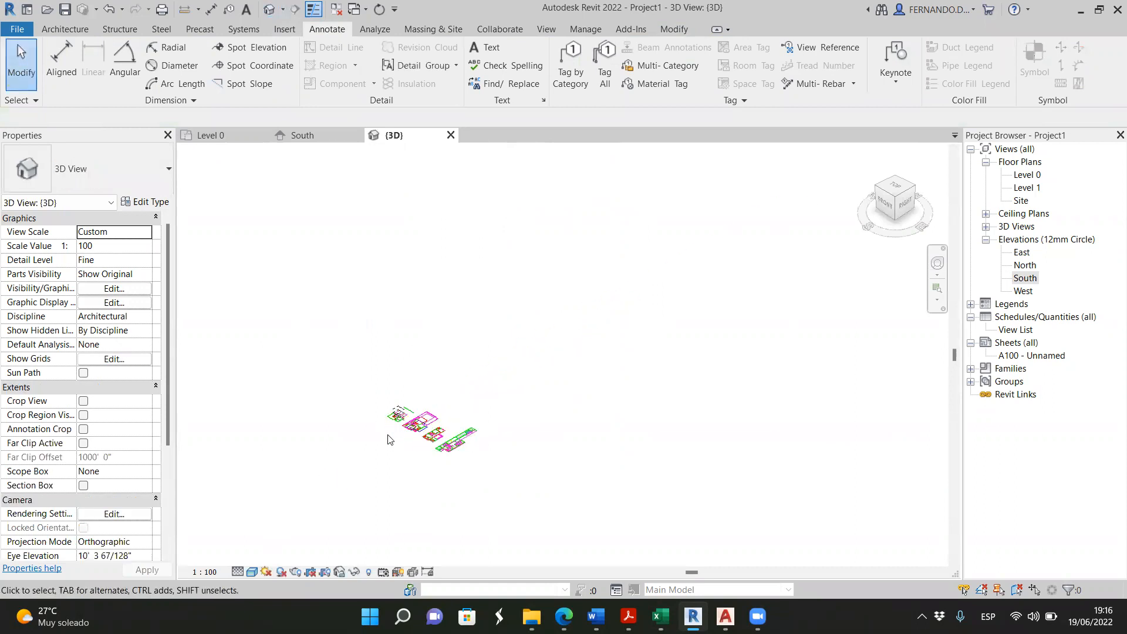
scroll(424, 381, "up", 3)
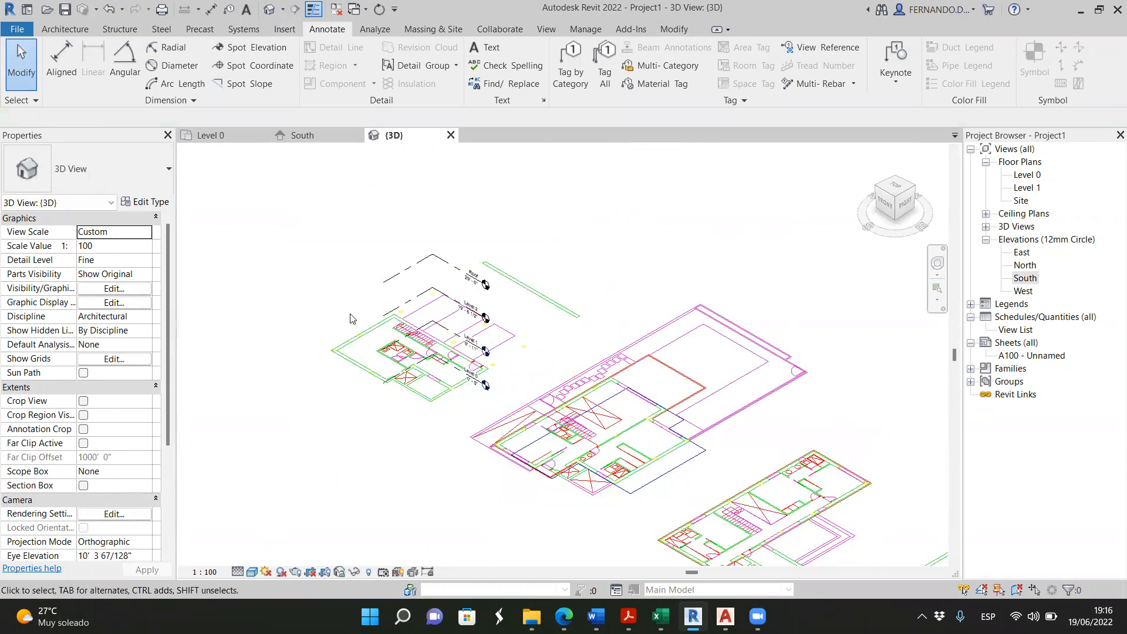
scroll(349, 319, "up", 3)
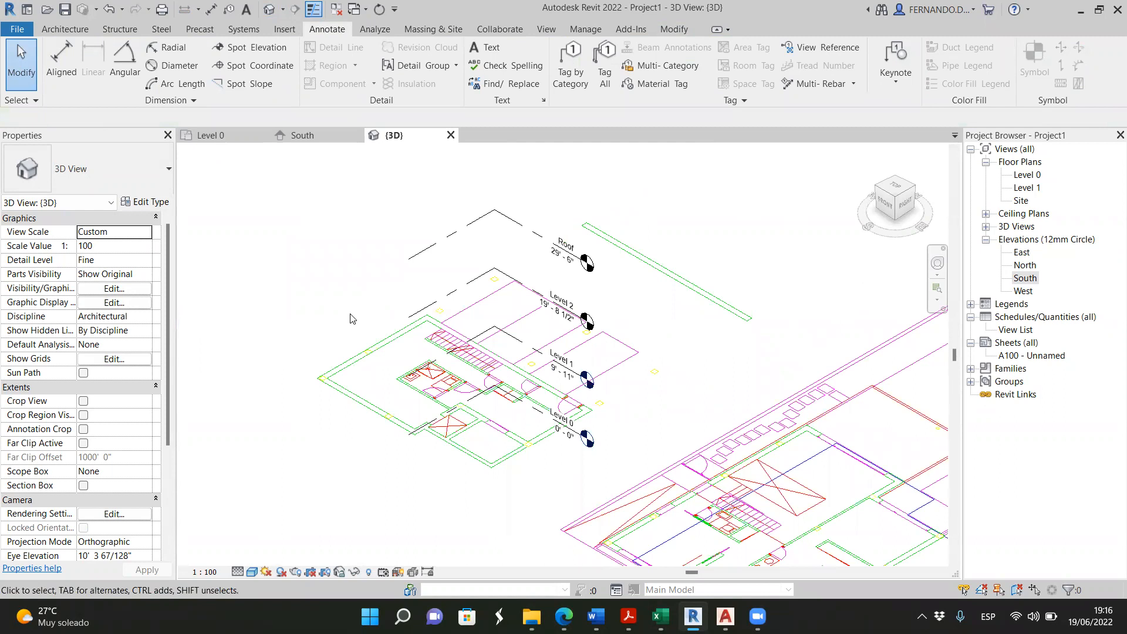
scroll(350, 319, "down", 5)
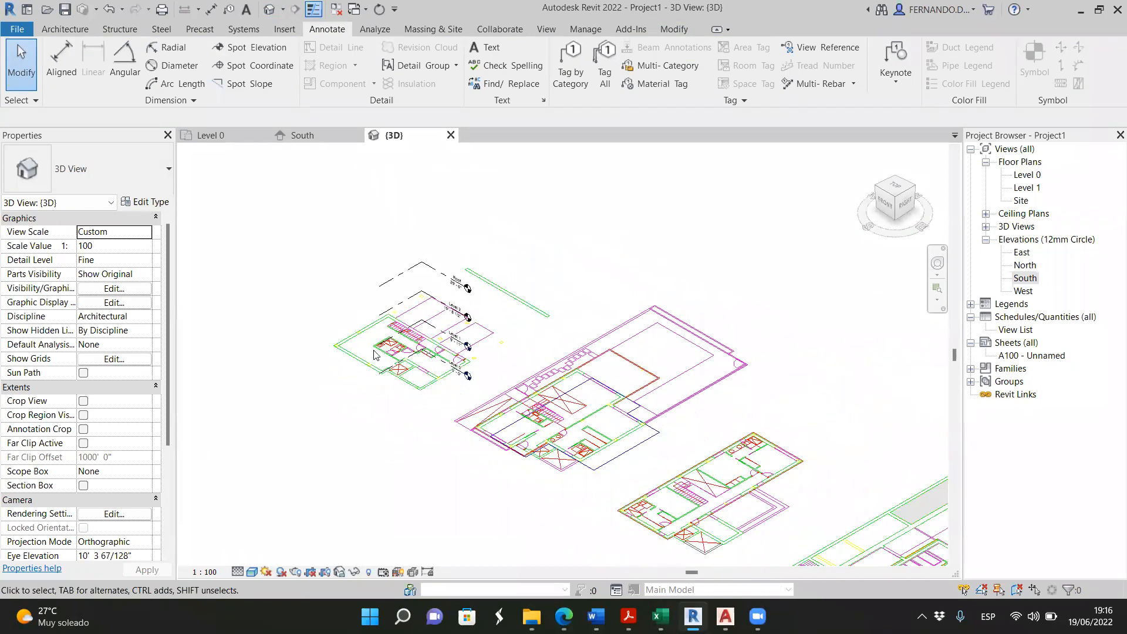
In the Level 0 plan, draw a 40' 0" high scope box enclosing all the imported floor plans and the section
left_click(234, 140)
scroll(520, 324, "down", 6)
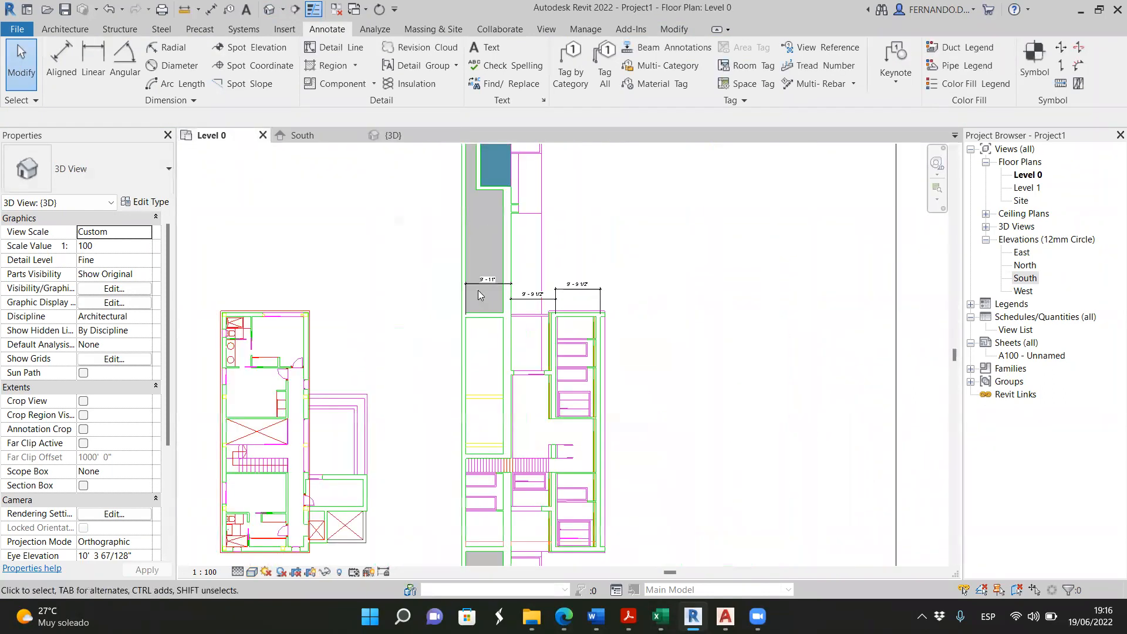
scroll(347, 290, "up", 2)
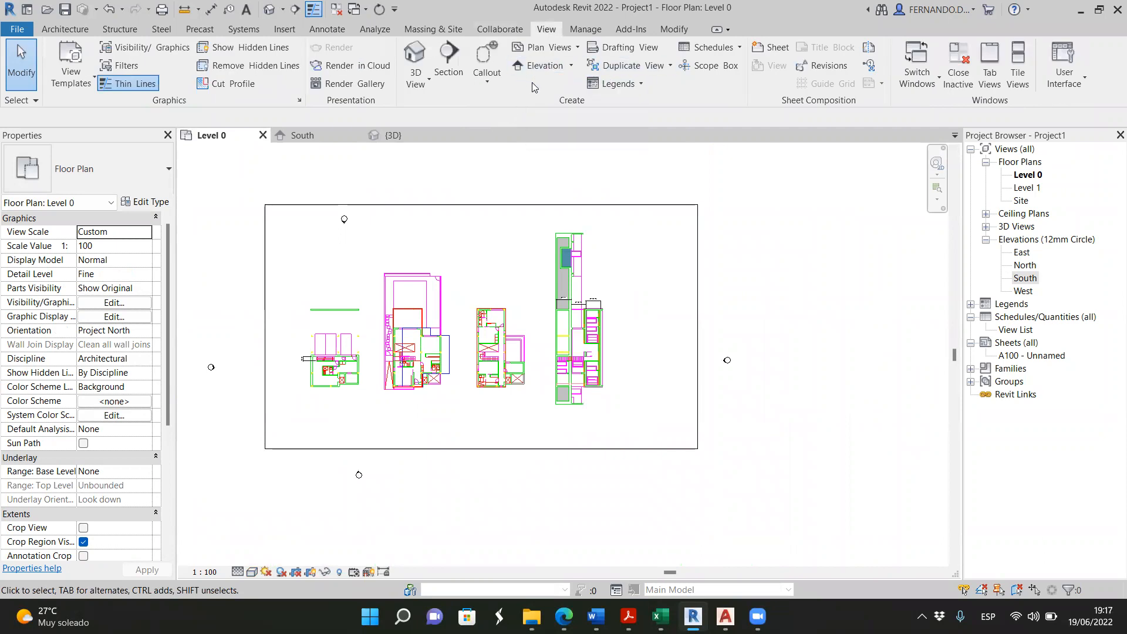
left_click(705, 68)
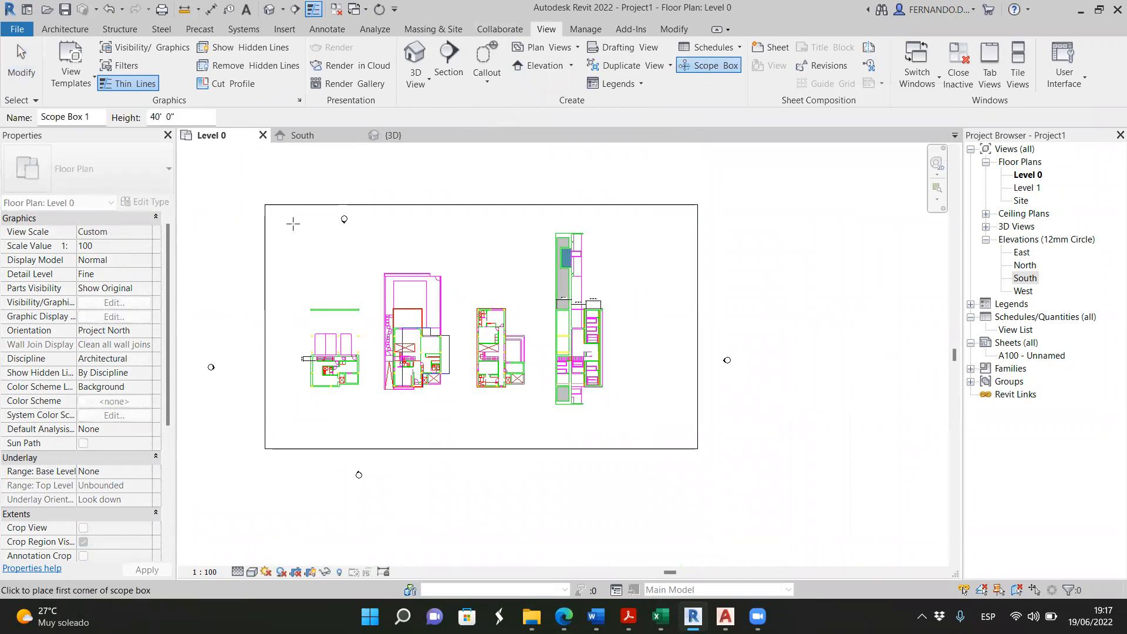
left_click(284, 220)
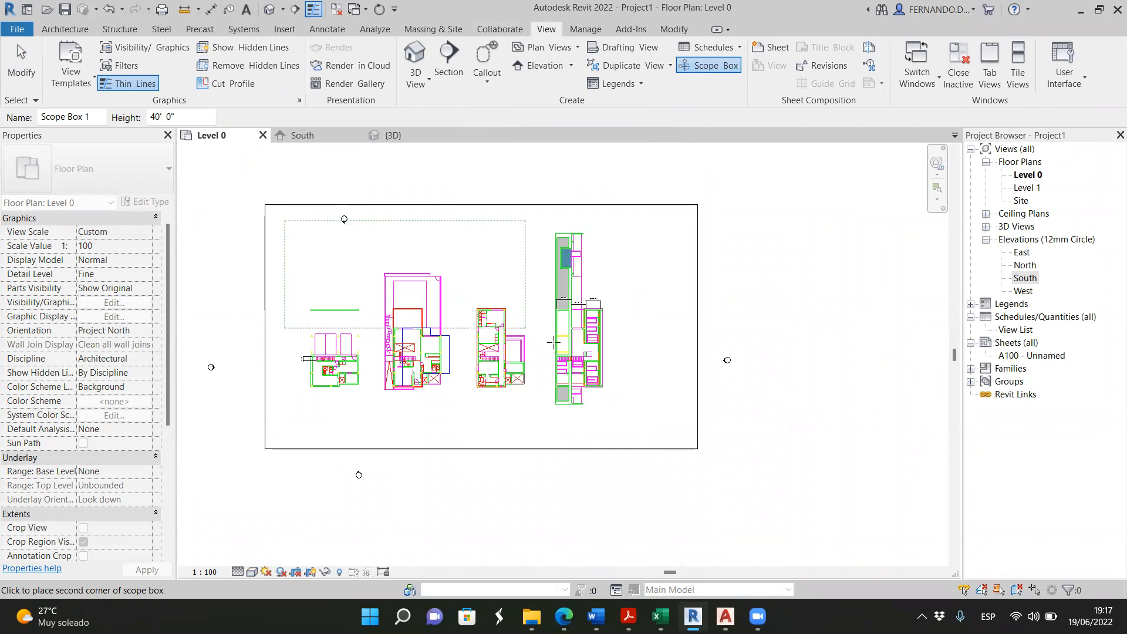
left_click(624, 418)
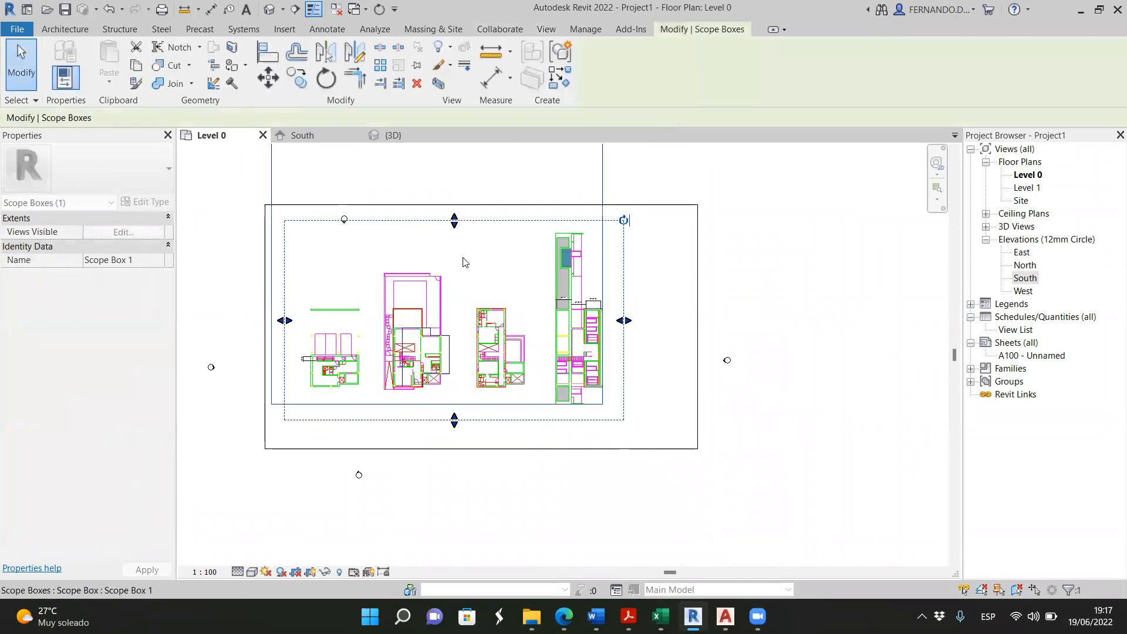
In the 3D view seen from the front, stretch the scope box vertically to extend further above the Roof level and below the imported plans
left_click(393, 135)
scroll(565, 343, "down", 1)
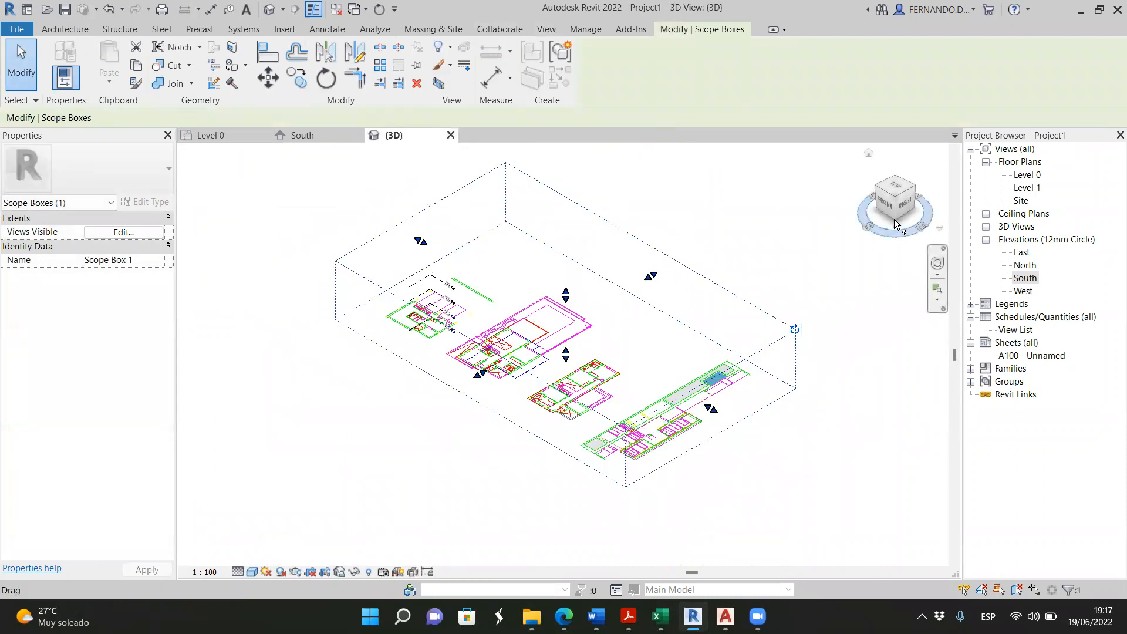
left_click(869, 230)
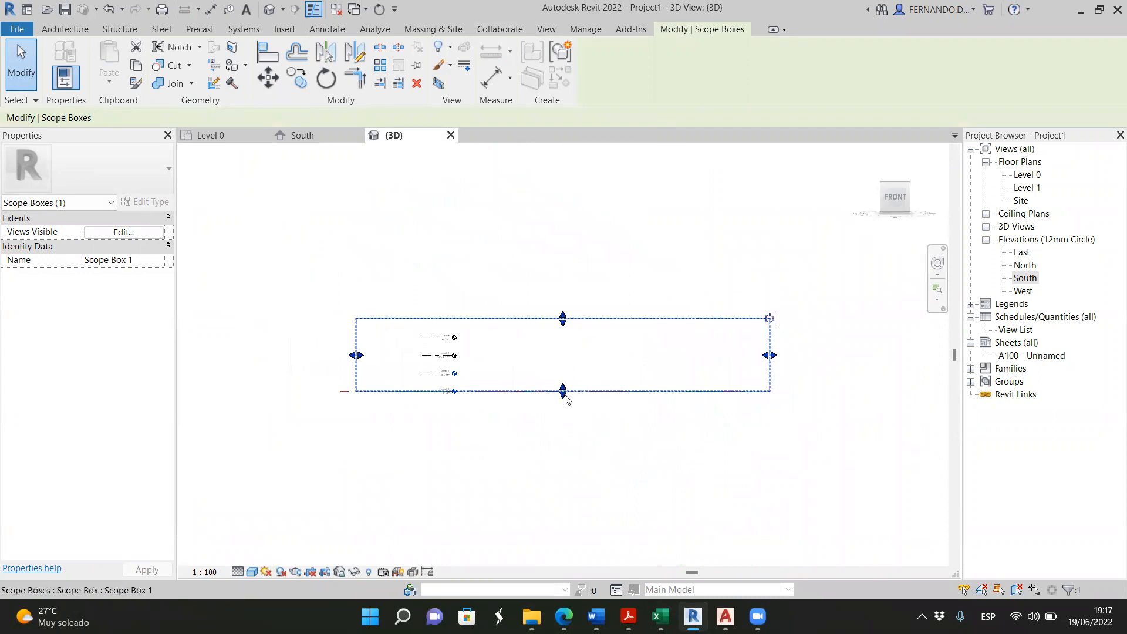
left_click_drag(562, 319, 563, 298)
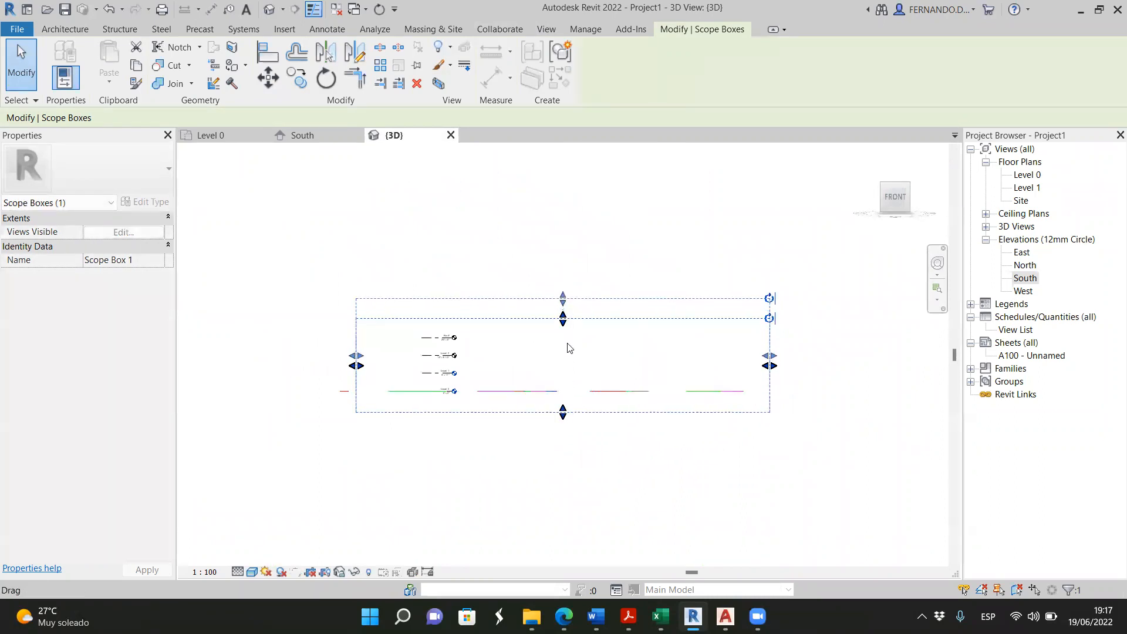
left_click(607, 455)
scroll(602, 399, "up", 2)
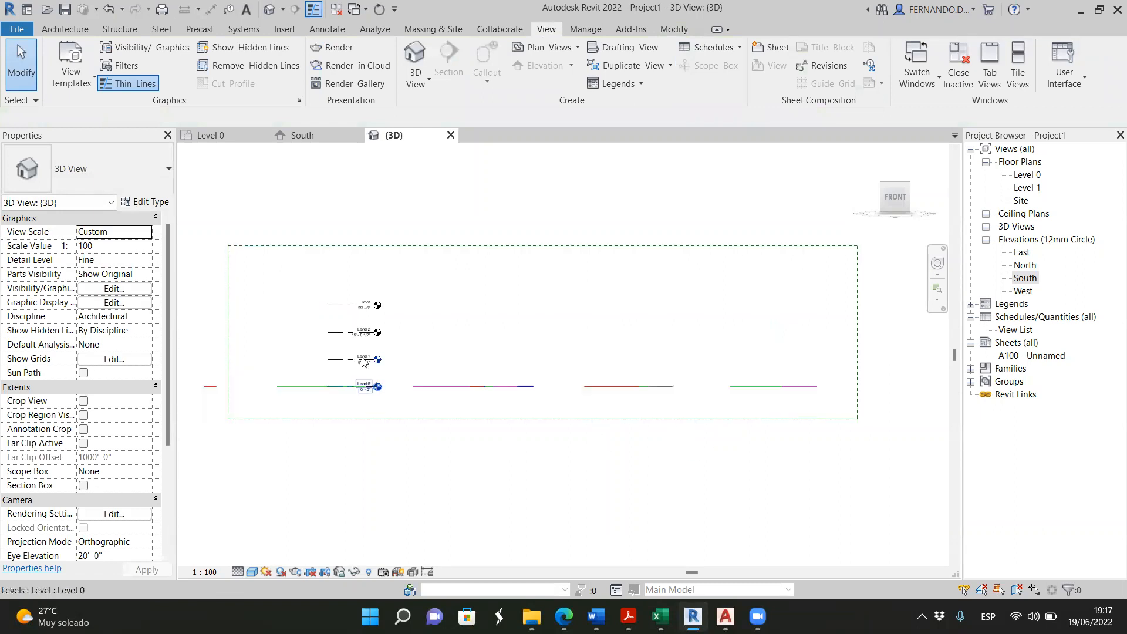
Select all four levels in the 3D view and assign them to Scope Box 1
middle_click_drag(476, 310, 398, 392, "shift")
scroll(397, 380, "up", 3)
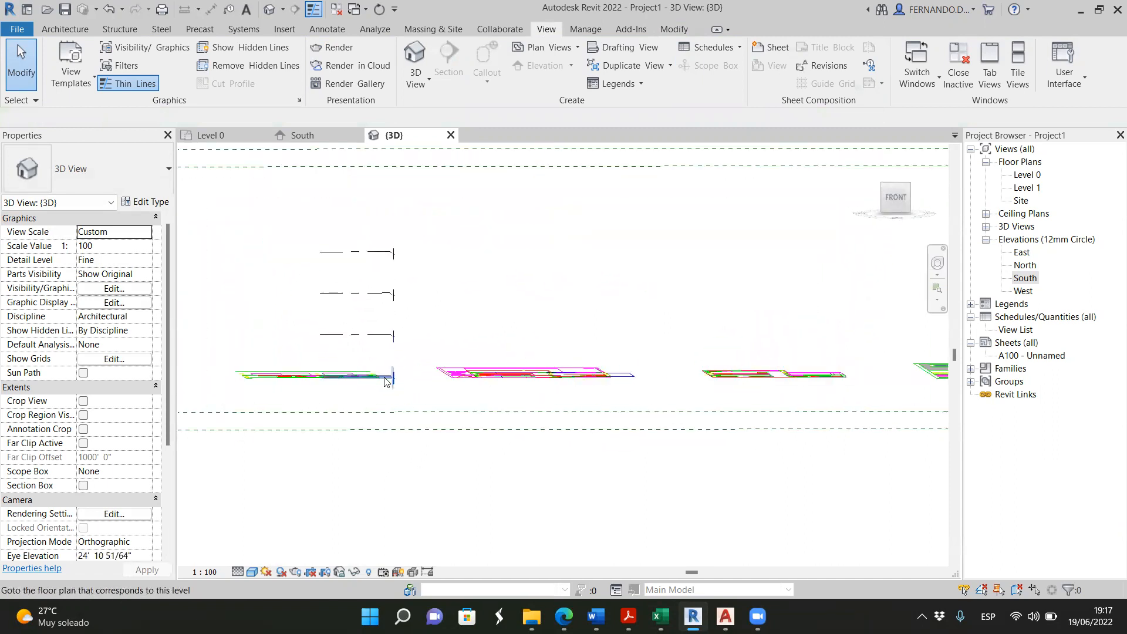
left_click(390, 340)
left_click(376, 335)
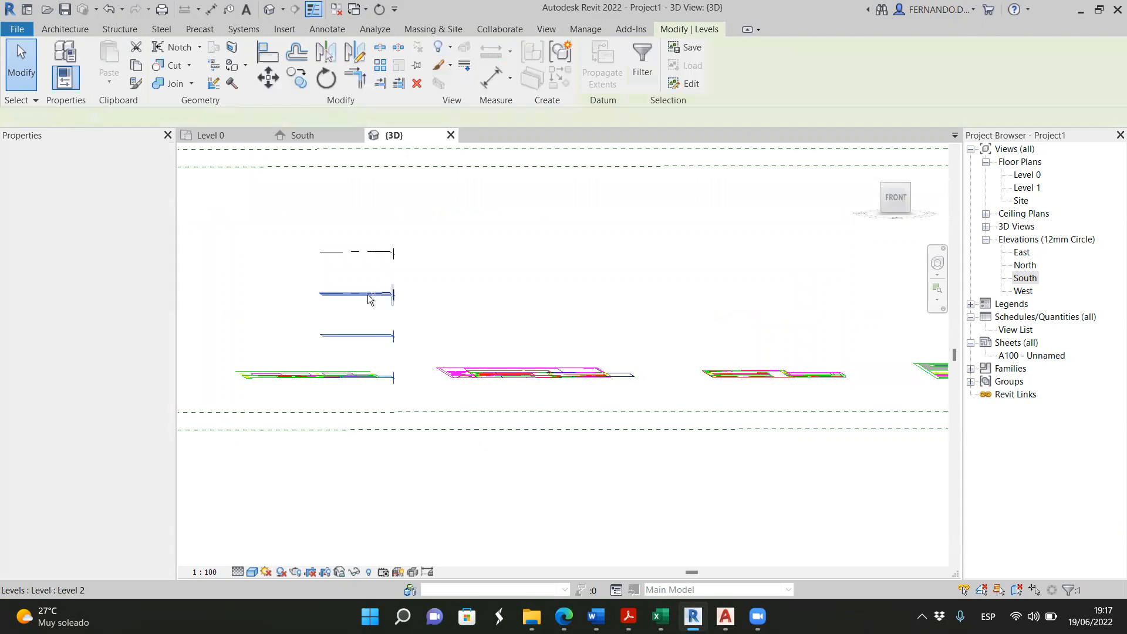
left_click(372, 294, "ctrl")
left_click(368, 253, "ctrl")
left_click(366, 253, "ctrl")
scroll(439, 328, "down", 4)
middle_click_drag(516, 390, 399, 466, "shift")
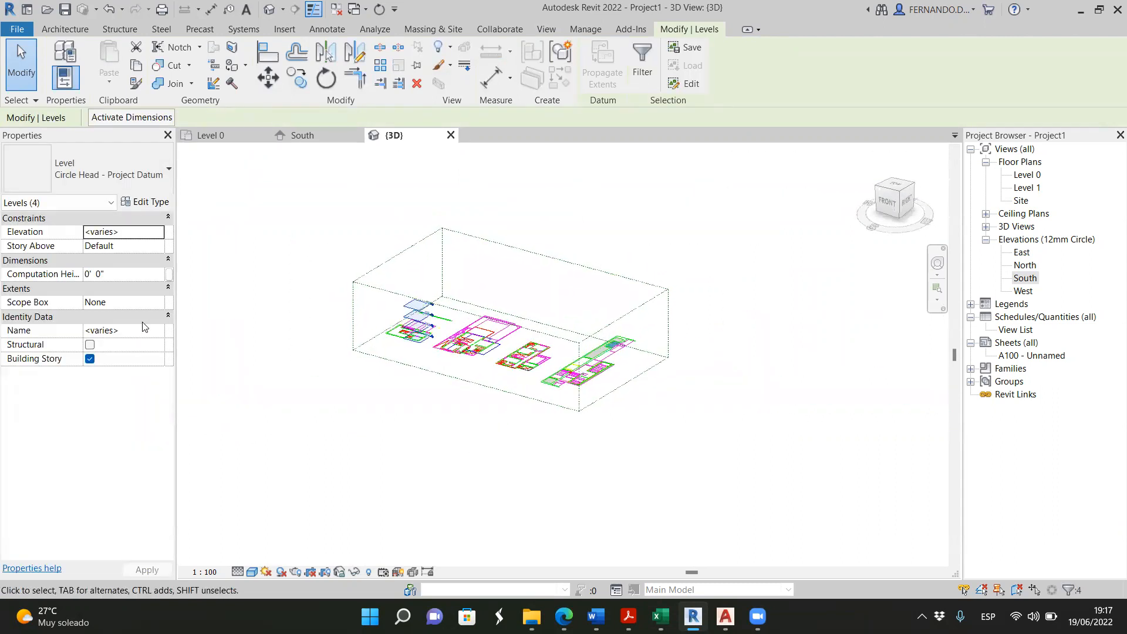
left_click(159, 303)
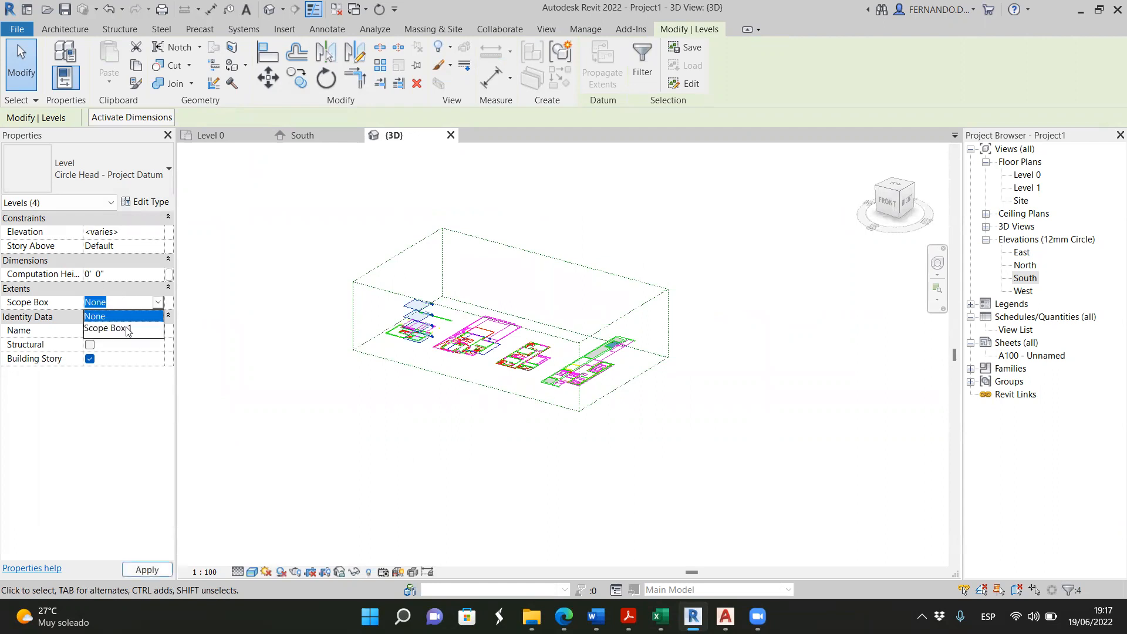
left_click(127, 328)
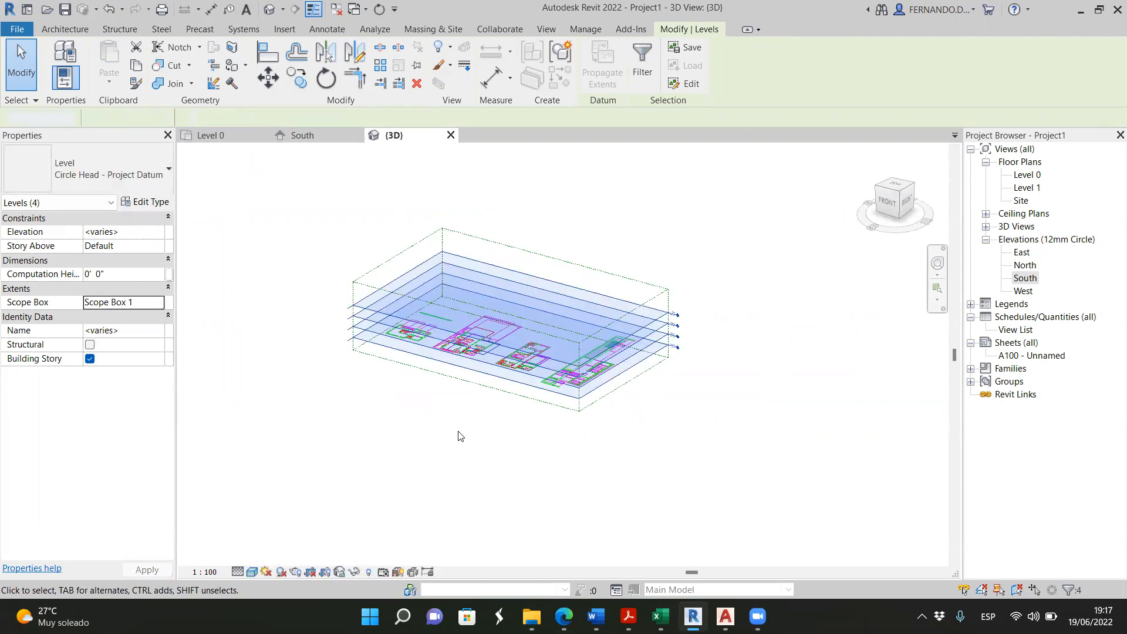
left_click(458, 435)
scroll(520, 399, "up", 2)
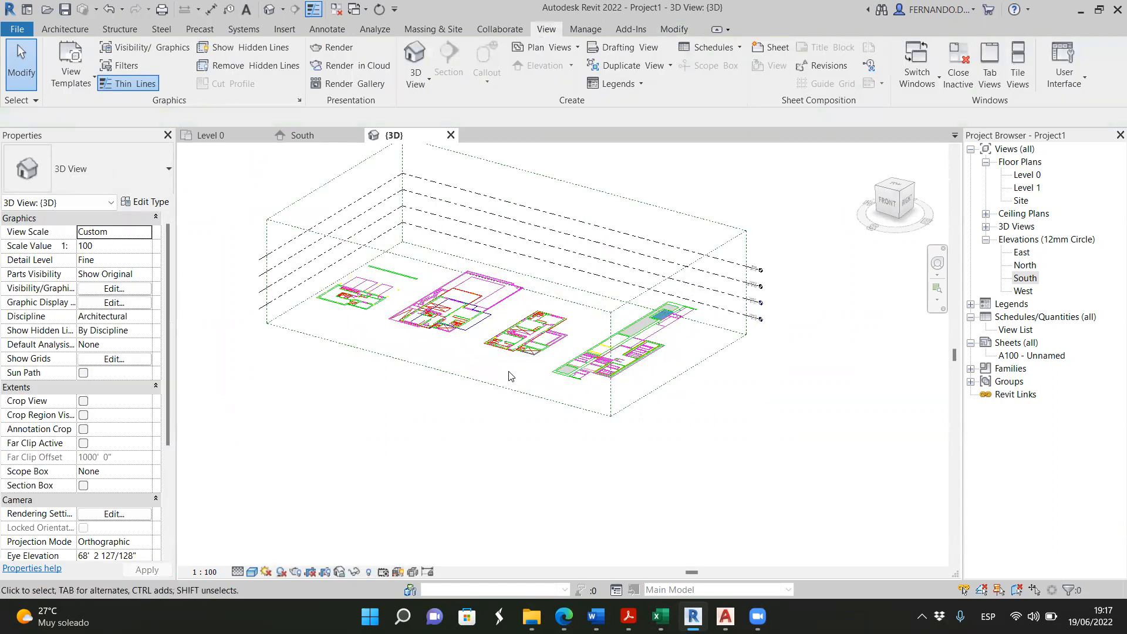
Check the East, North, West and South elevations for the level lines and leave only the South elevation open
double_click(1021, 253)
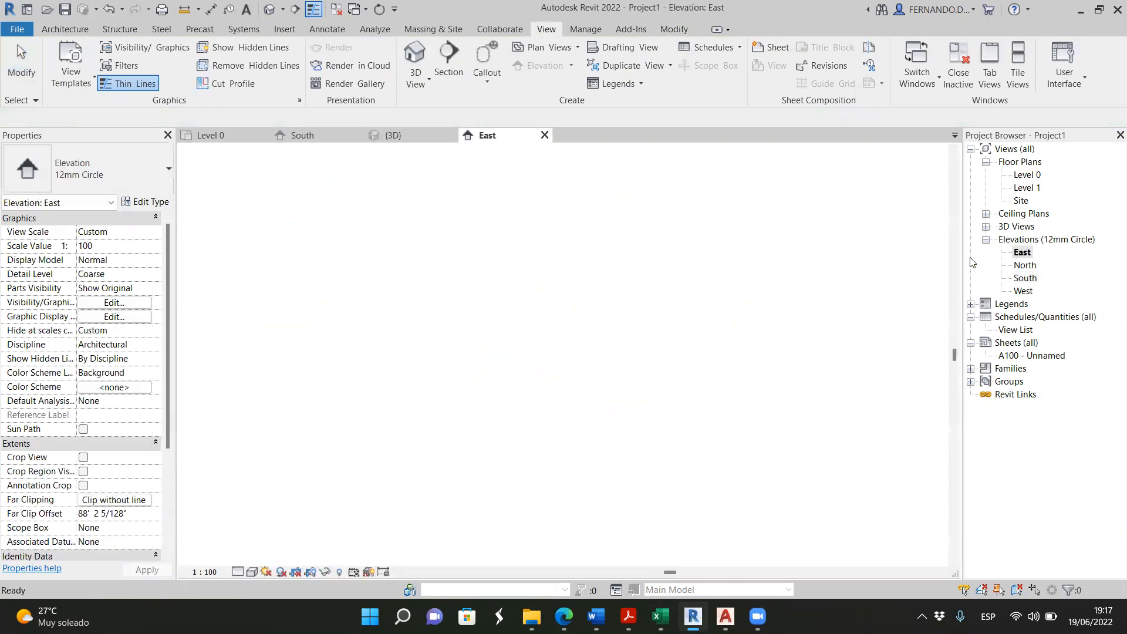
double_click(1024, 267)
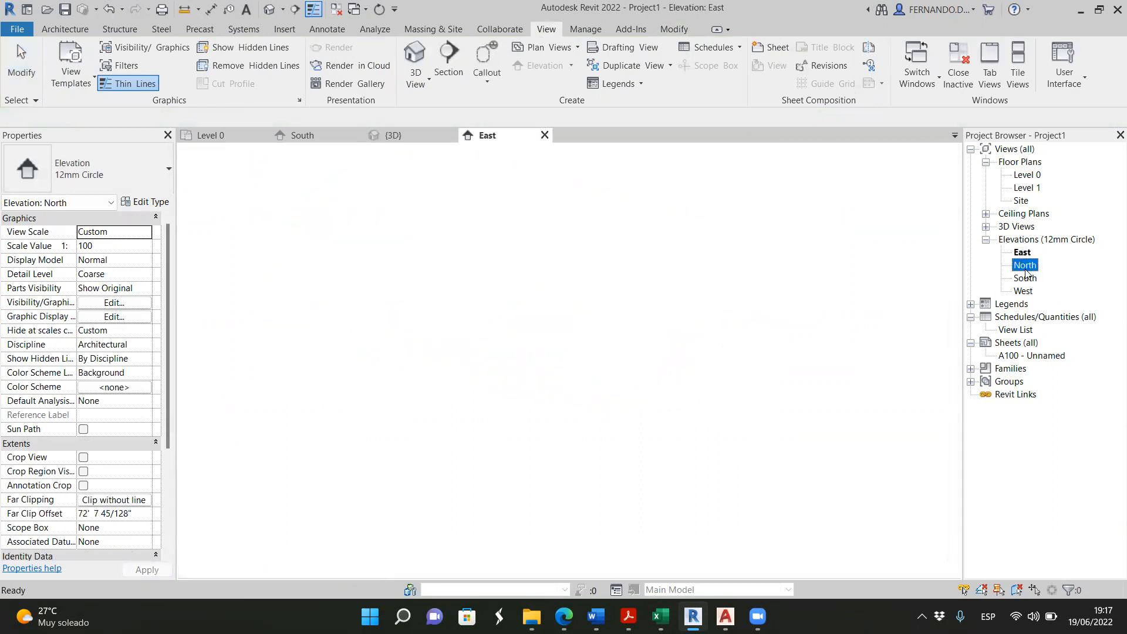
double_click(1023, 291)
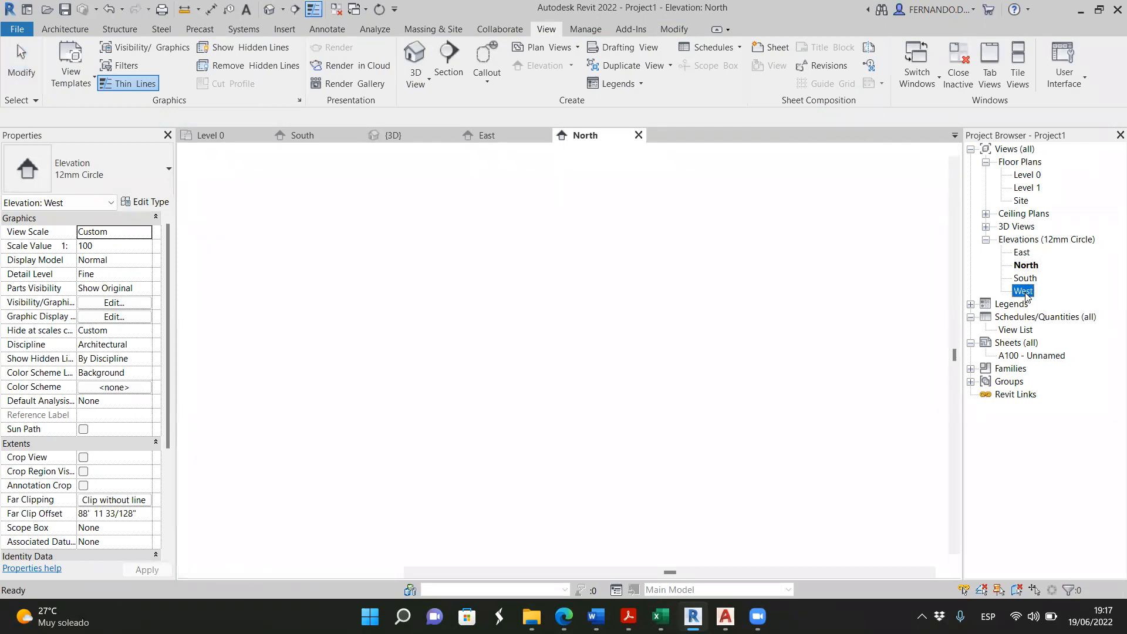
left_click(1031, 279)
double_click(1026, 278)
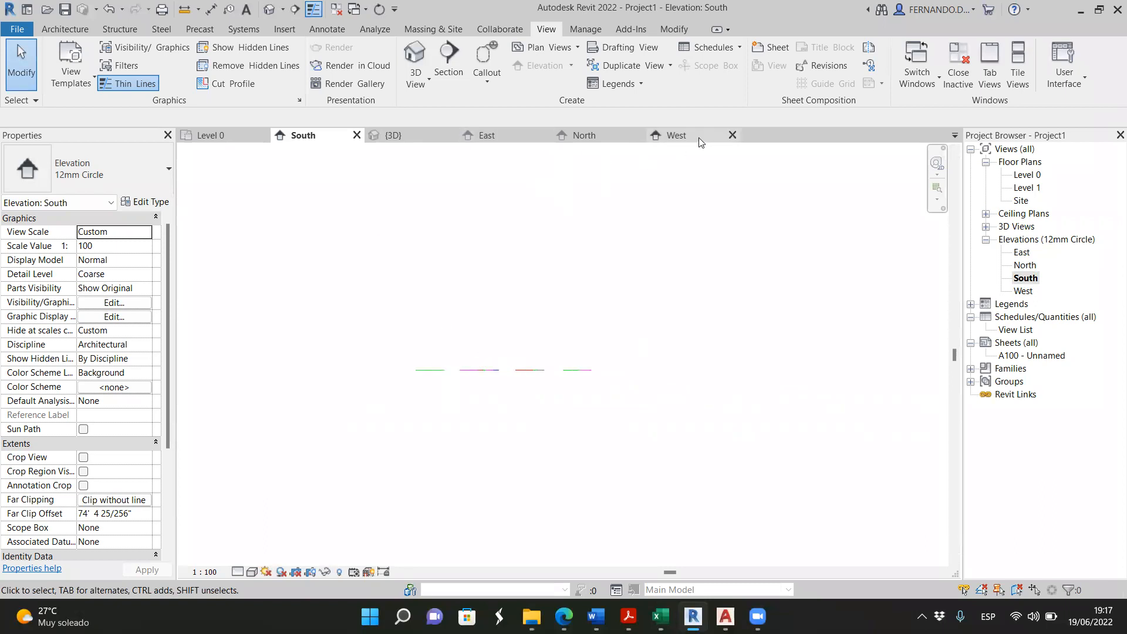
left_click(731, 136)
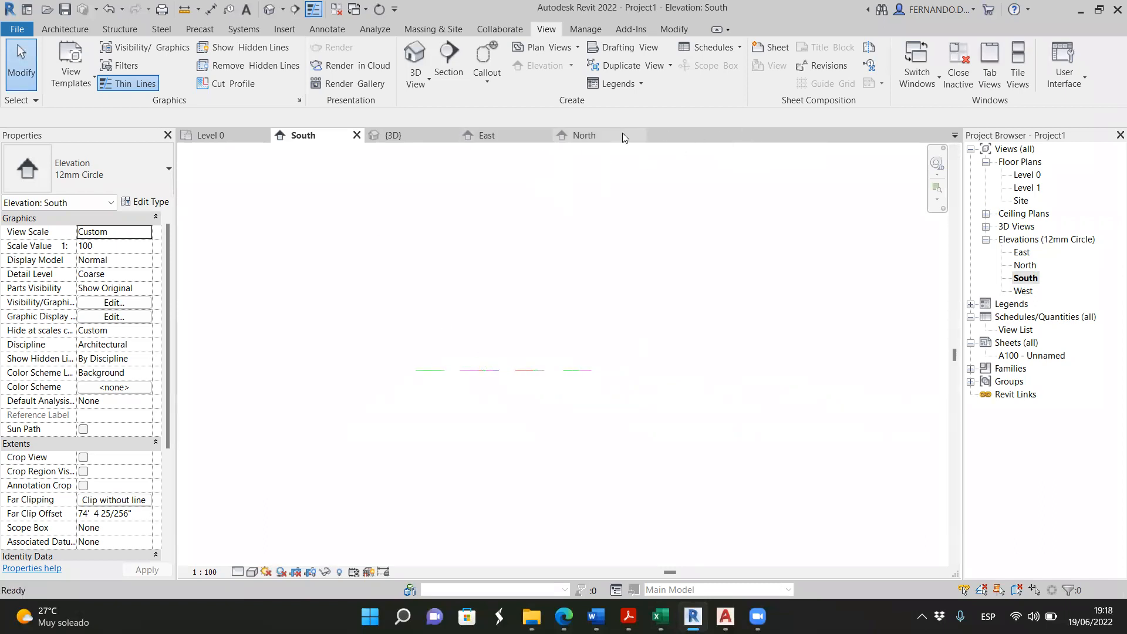
left_click(639, 135)
left_click(546, 135)
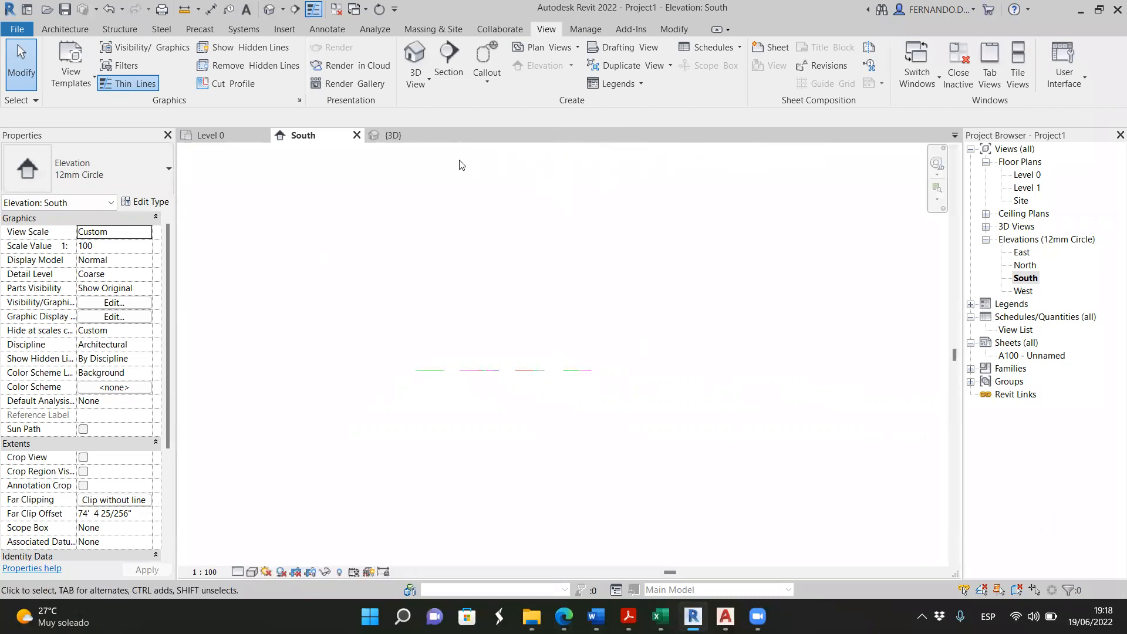
Compare the South elevation, the Level 0 plan and the 3D view to examine the levels and scope box
scroll(472, 314, "down", 3)
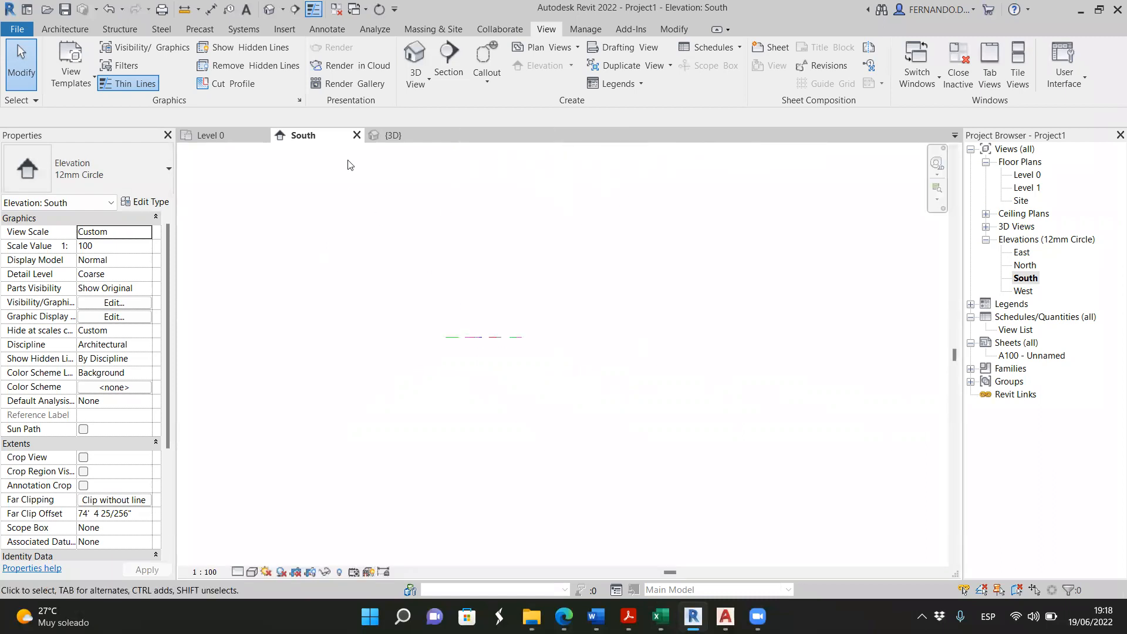
left_click(211, 135)
middle_click_drag(448, 400, 520, 381)
left_click(397, 135)
middle_click_drag(524, 419, 485, 335, "shift")
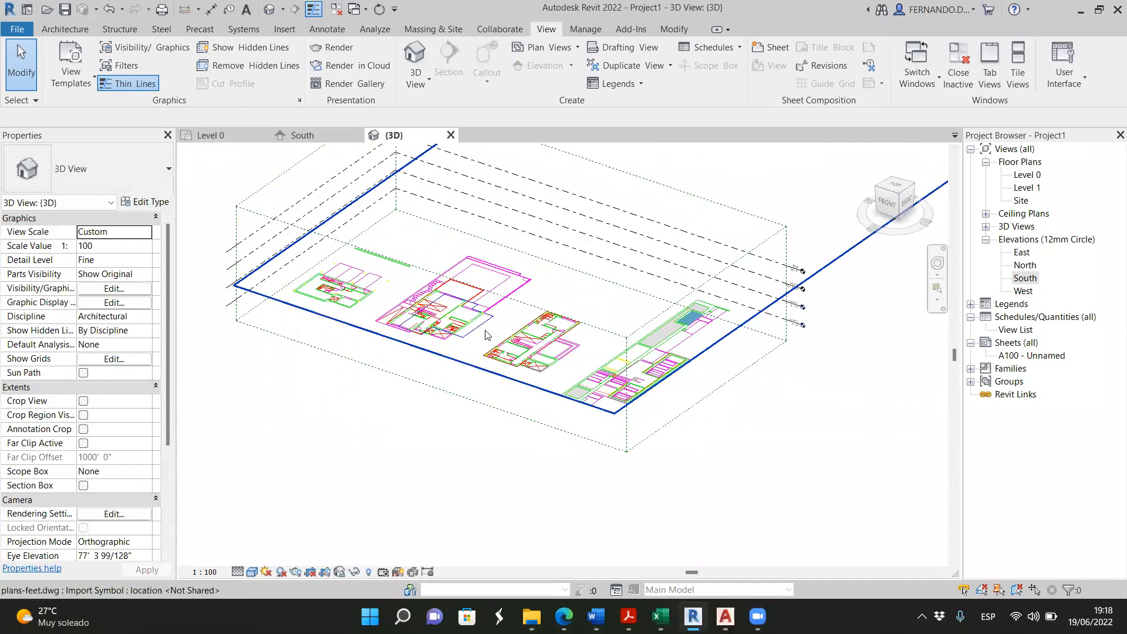
left_click(303, 136)
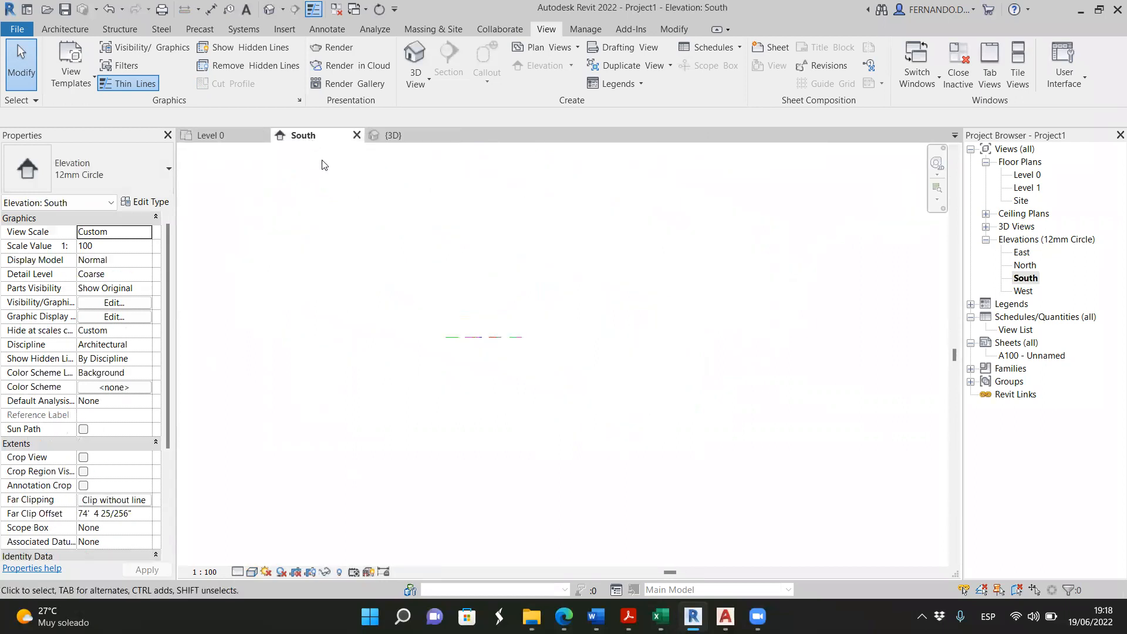
In the Level 0 plan, examine the available basic, curtain and stacked wall types for the Wall tool without placing a wall
left_click(226, 138)
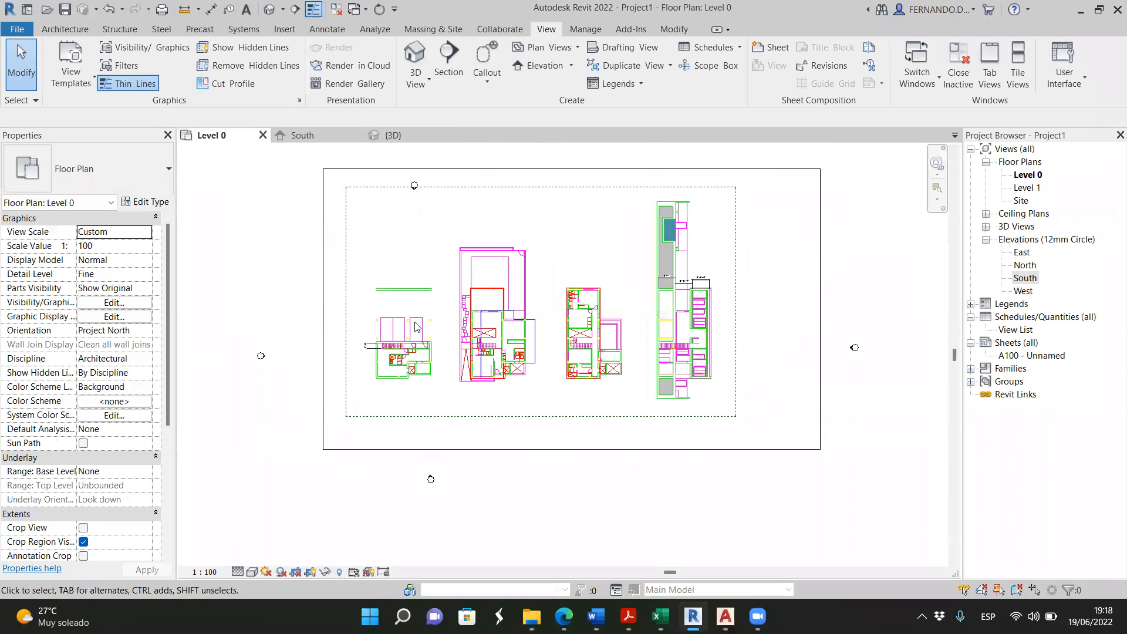
scroll(415, 323, "up", 8)
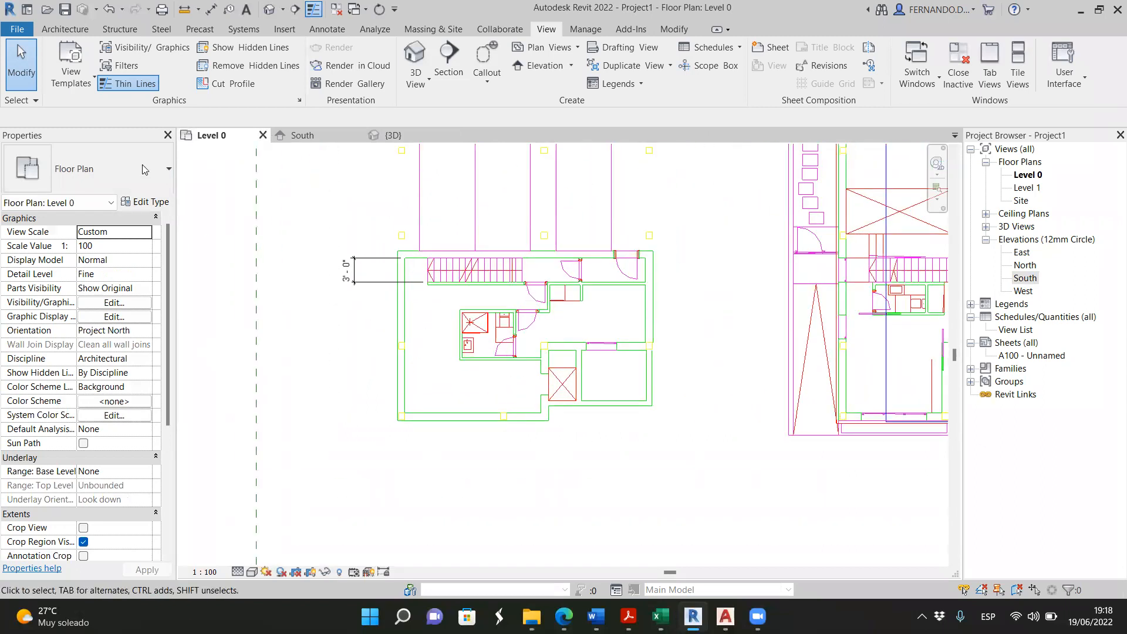
left_click(64, 29)
left_click(60, 57)
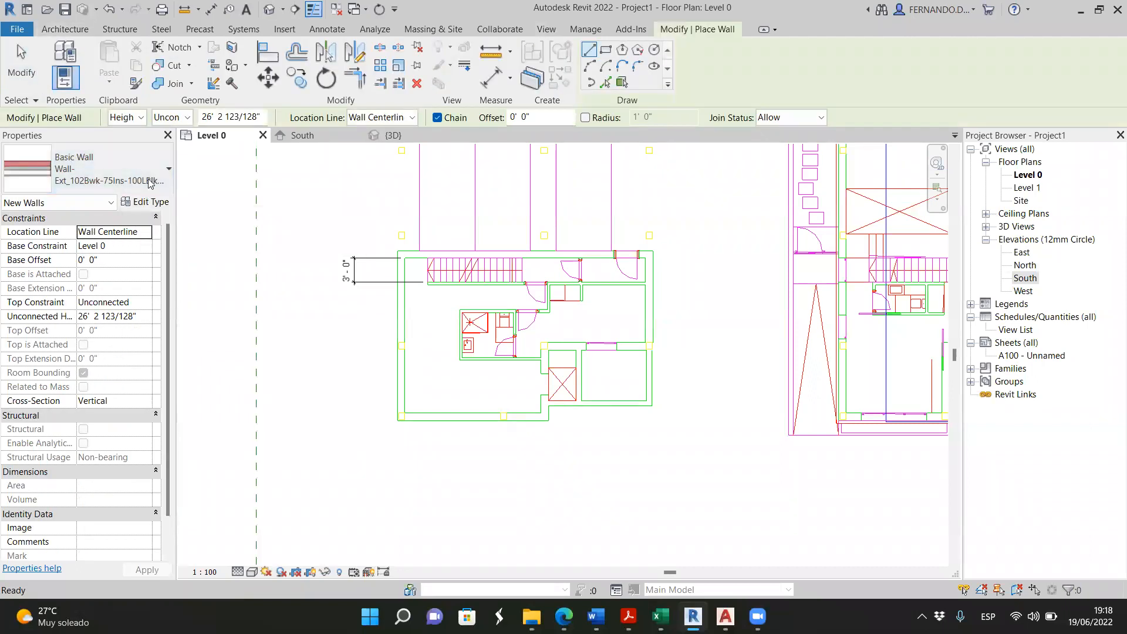
left_click(150, 187)
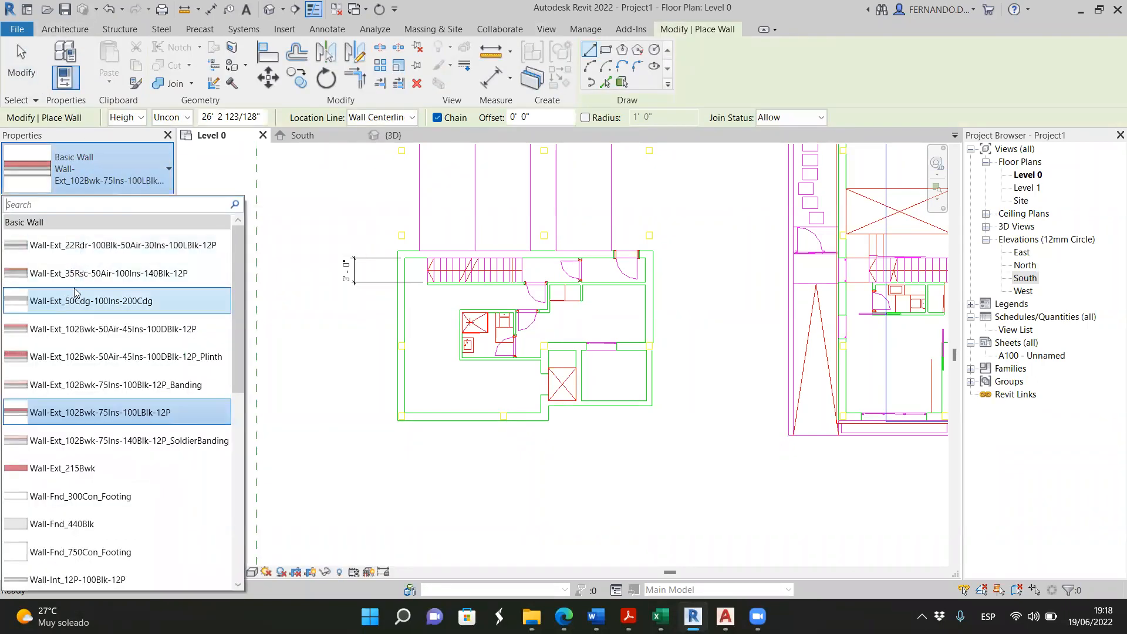
scroll(76, 293, "down", 2)
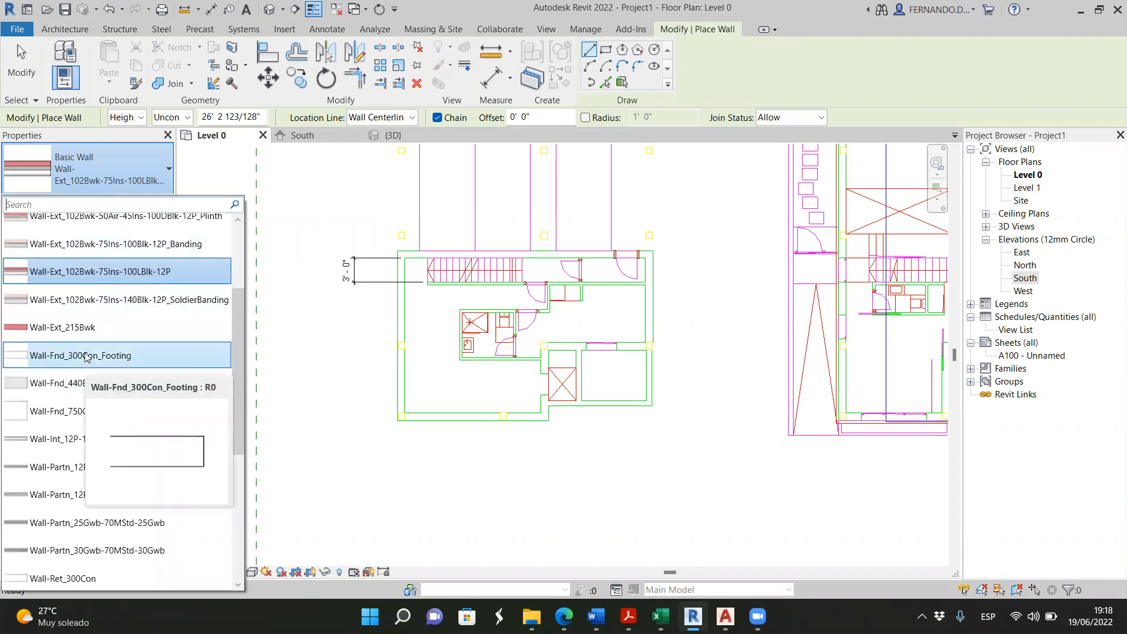
scroll(88, 390, "down", 1)
mouse_move(99, 396)
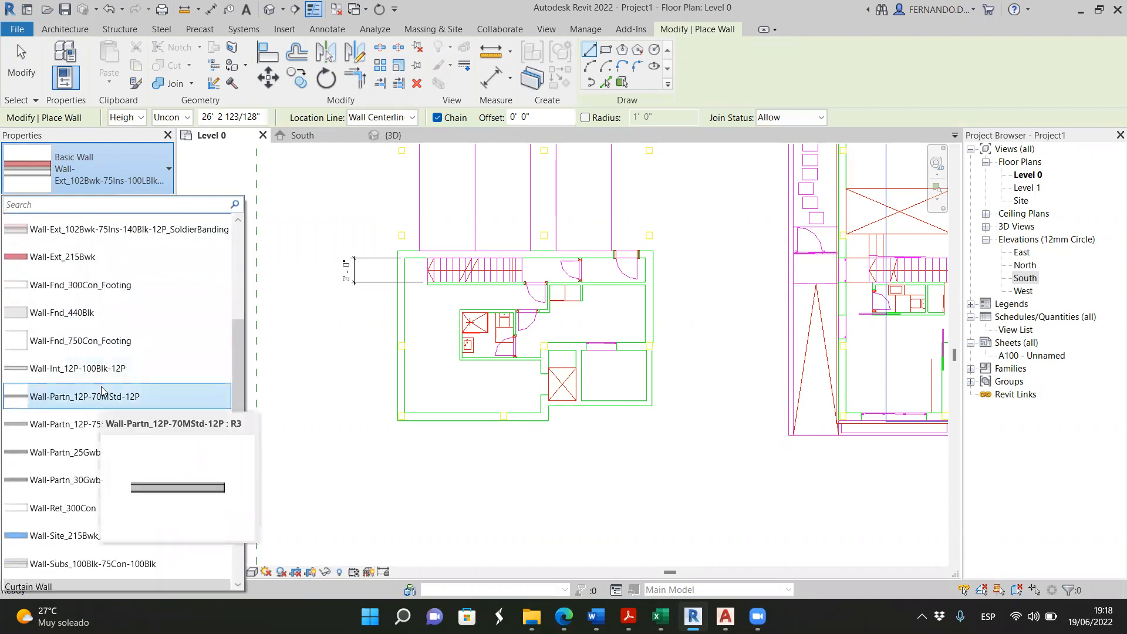
scroll(100, 410, "down", 1)
scroll(97, 394, "up", 1)
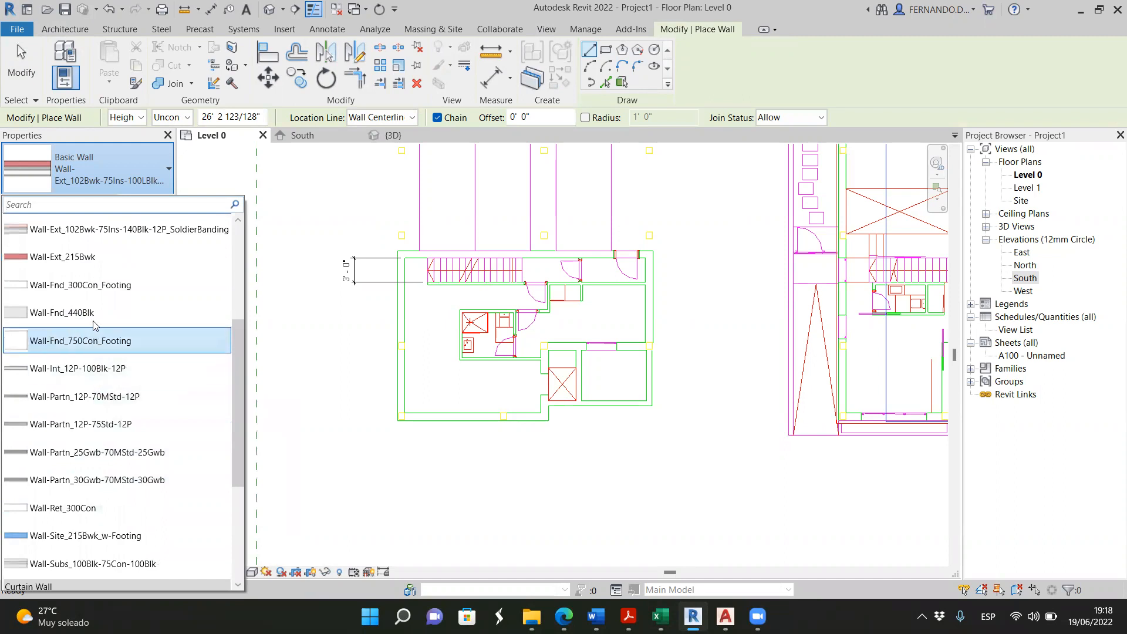
scroll(108, 392, "down", 1)
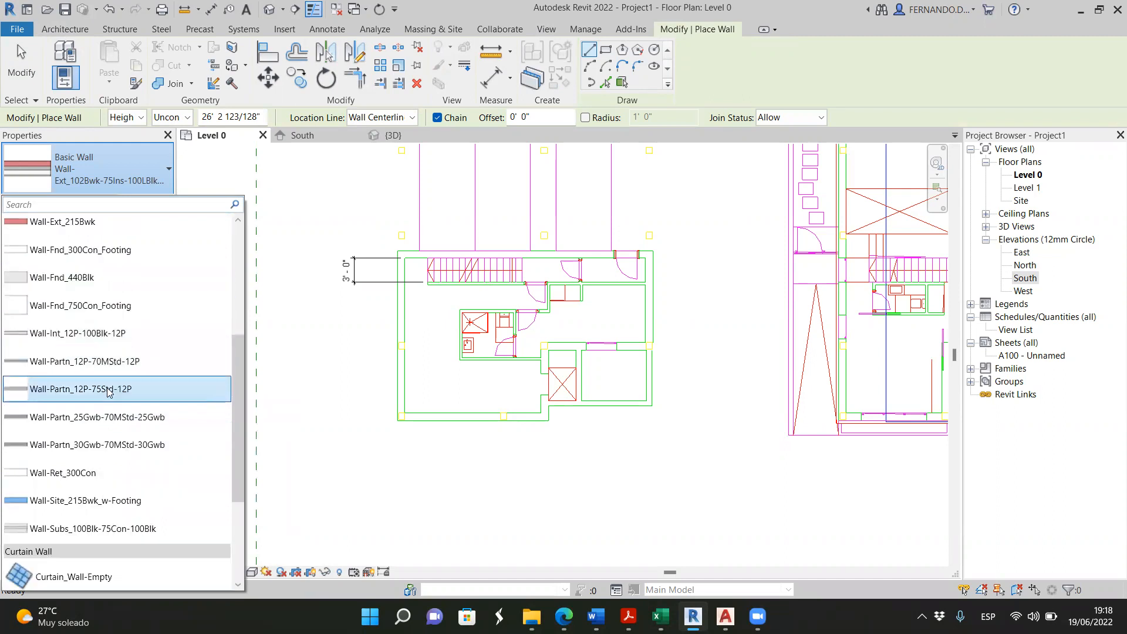
scroll(108, 392, "down", 3)
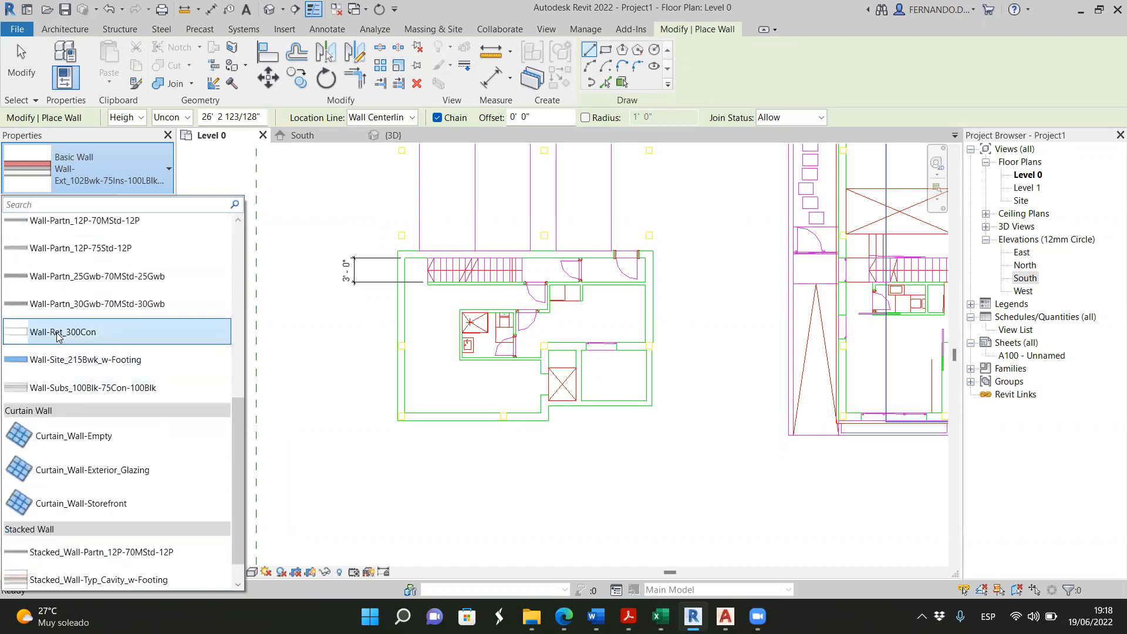
scroll(120, 391, "up", 4)
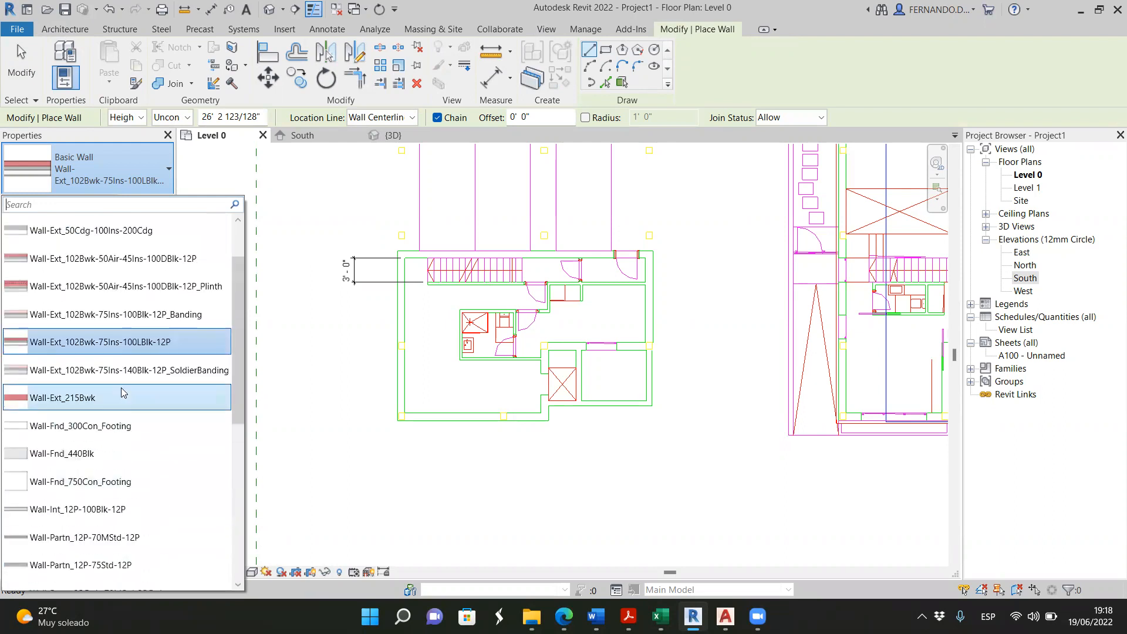
scroll(122, 392, "up", 2)
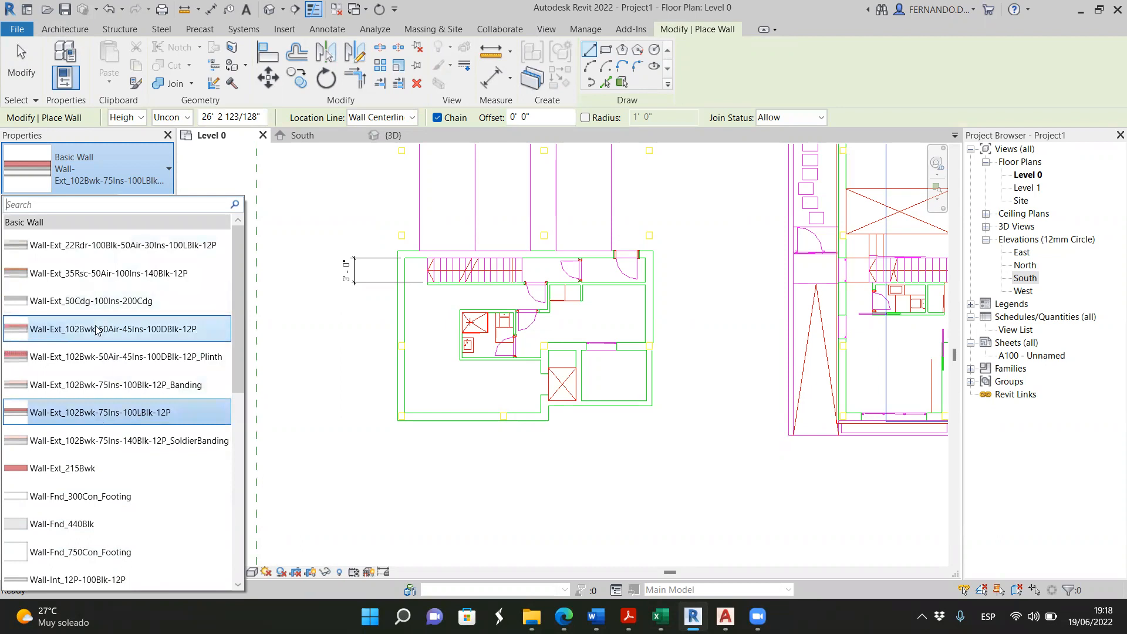
scroll(100, 398, "down", 2)
scroll(100, 398, "down", 2)
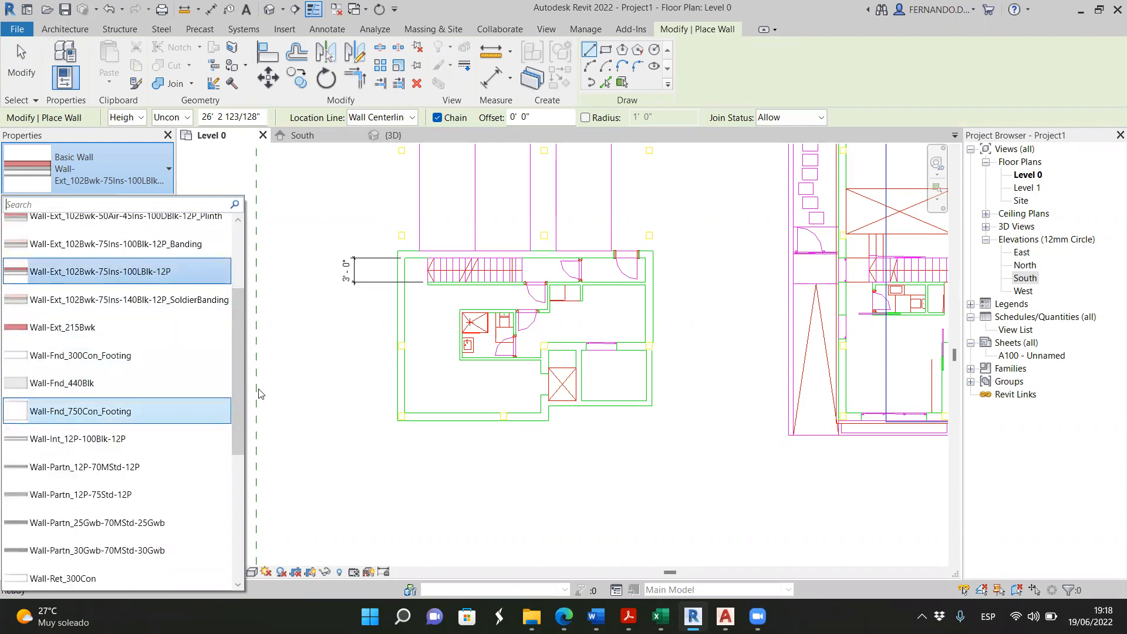
key("Escape")
key("Escape")
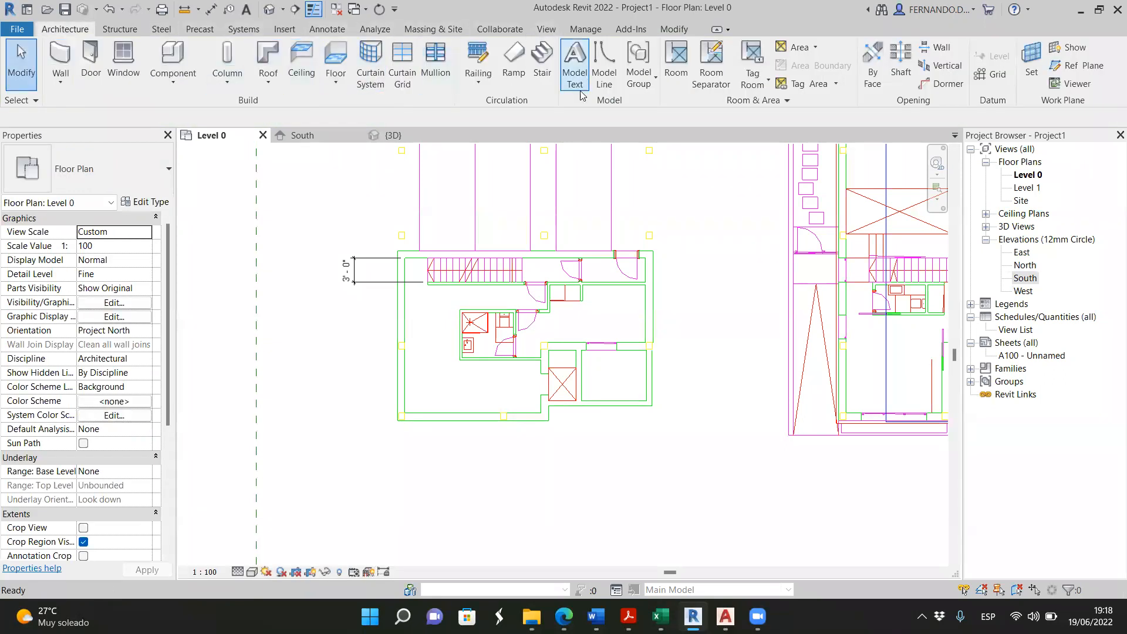
scroll(592, 346, "up", 2)
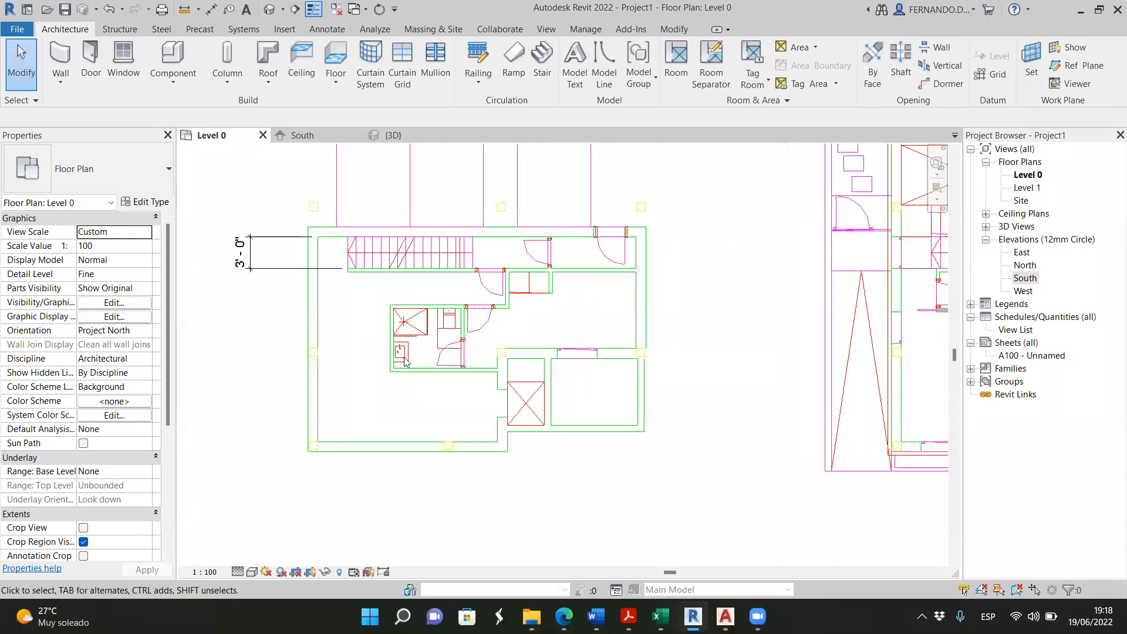
scroll(303, 237, "up", 2)
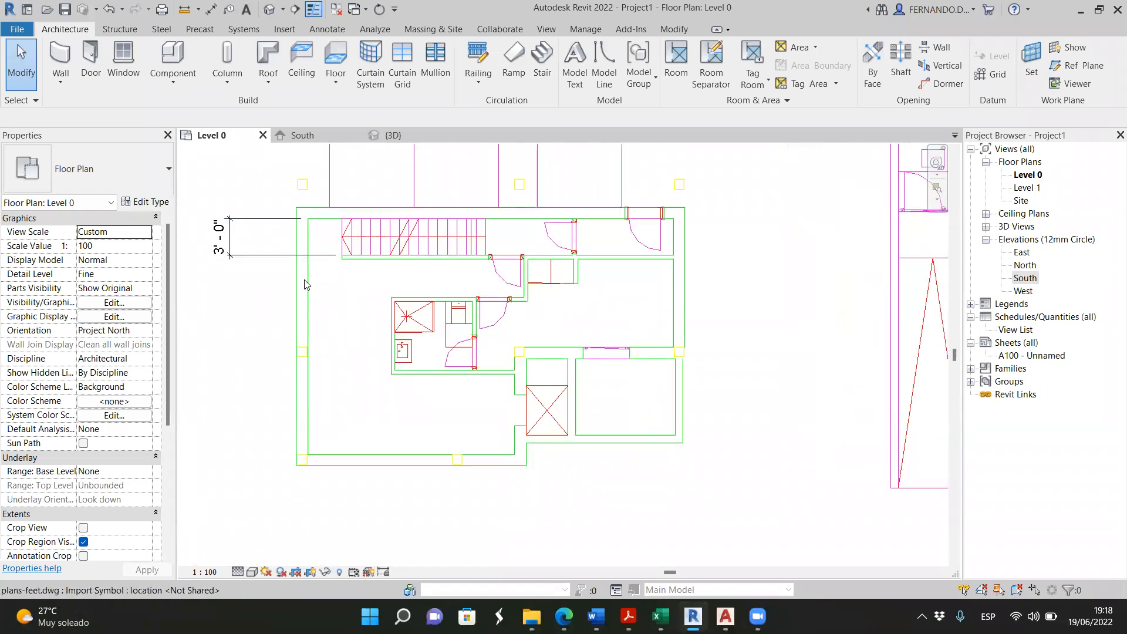
scroll(589, 271, "down", 2)
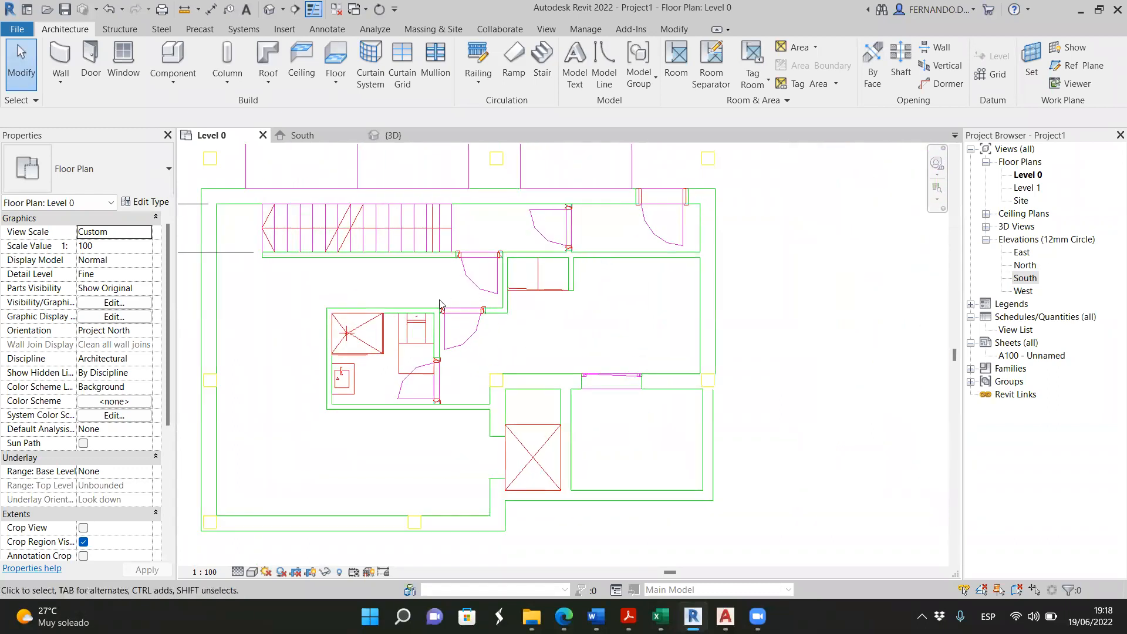
Measure the thickness of the outer wall in the Level 0 plan with a temporary aligned dimension, without placing it
scroll(593, 267, "down", 3)
scroll(798, 274, "up", 5)
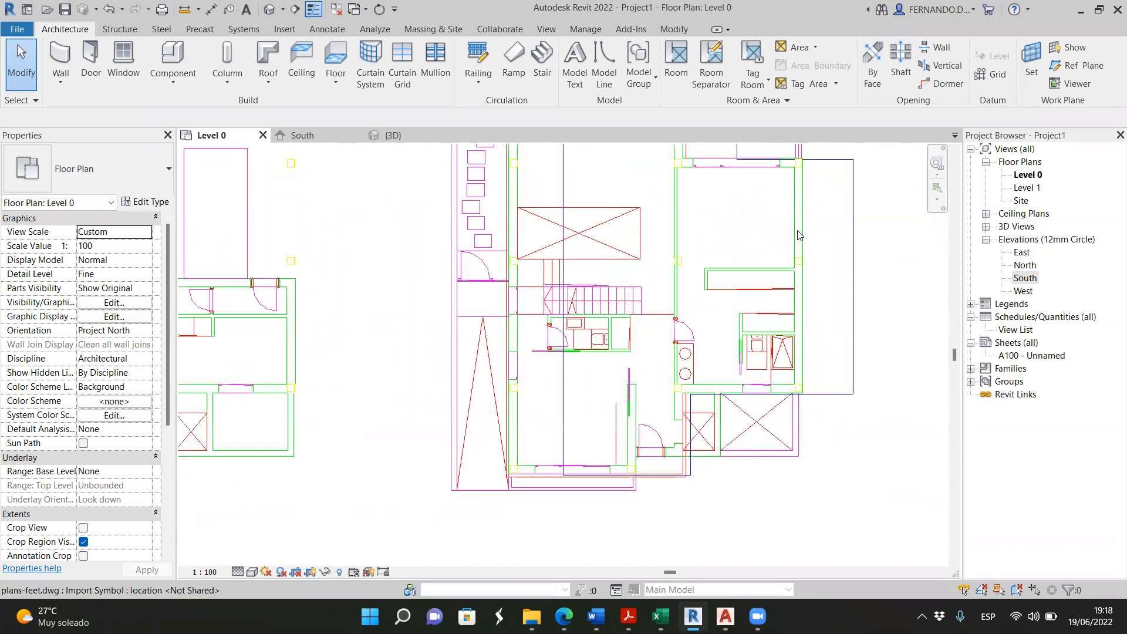
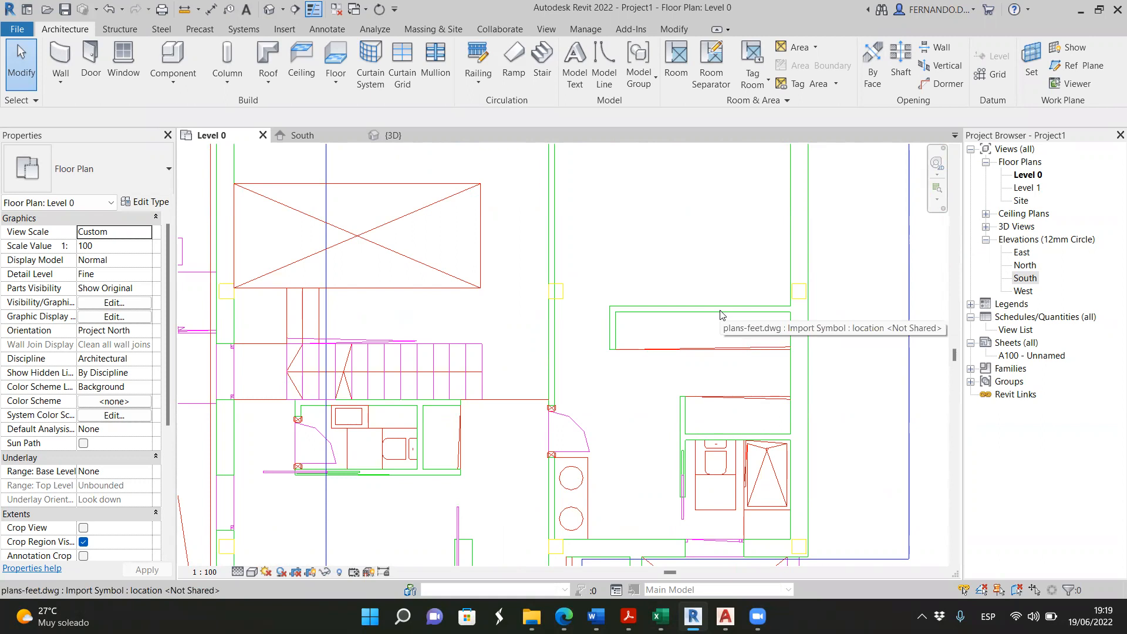
left_click(326, 29)
left_click(60, 59)
left_click(789, 244)
left_click(808, 244)
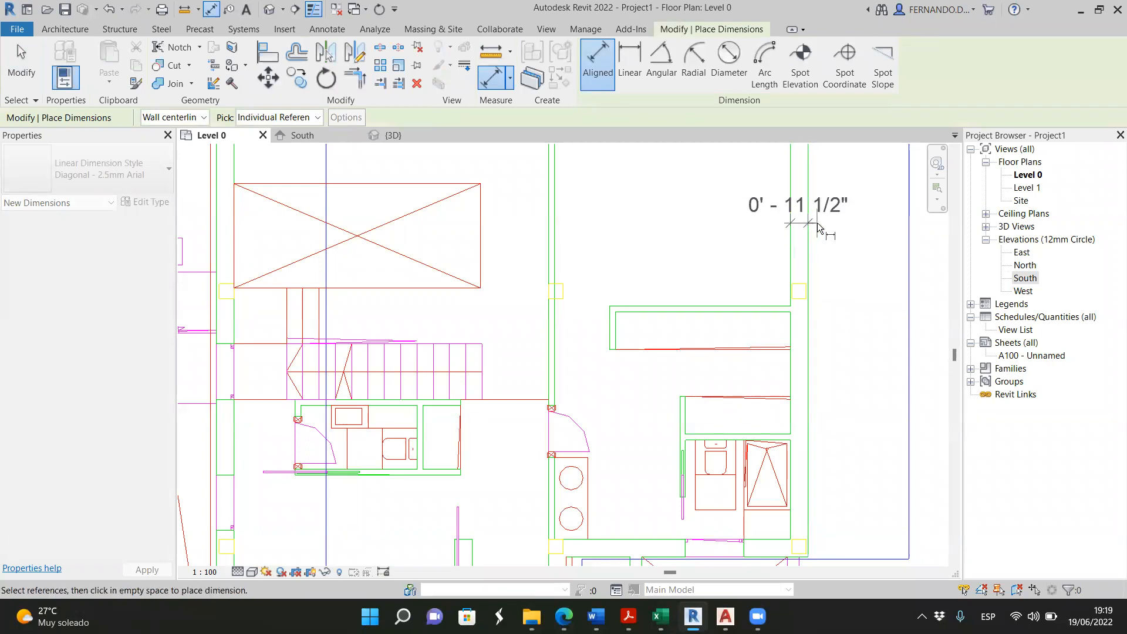
key("Escape")
key("Escape")
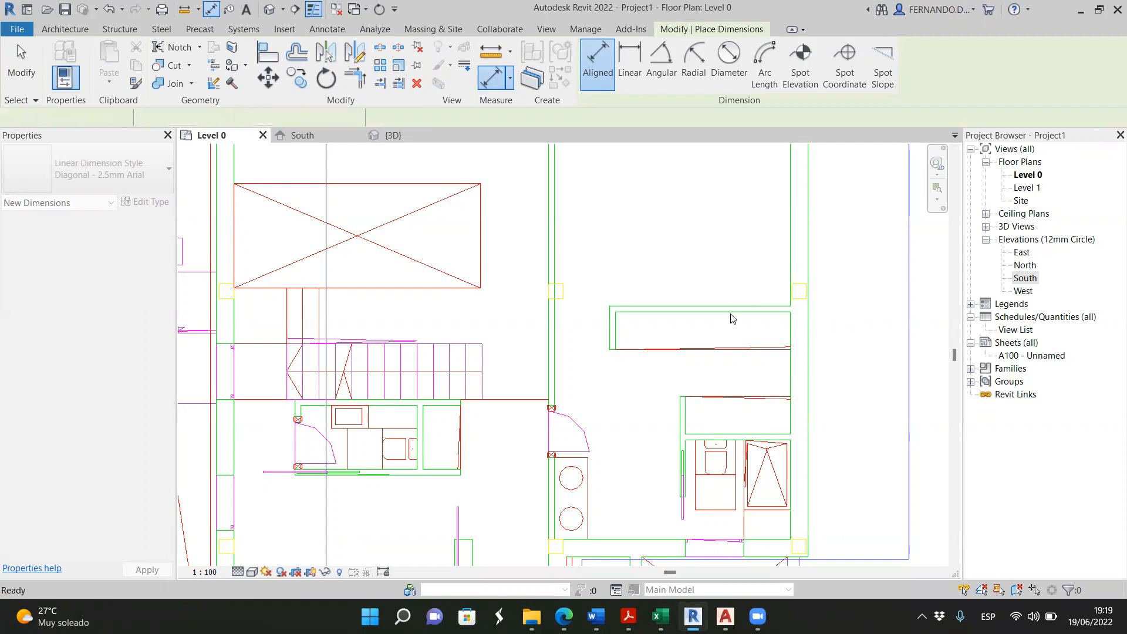
Measure the thickness of the thin horizontal partition beside the outer wall with an aligned dimension, without placing it
scroll(732, 319, "up", 1)
left_click(609, 83)
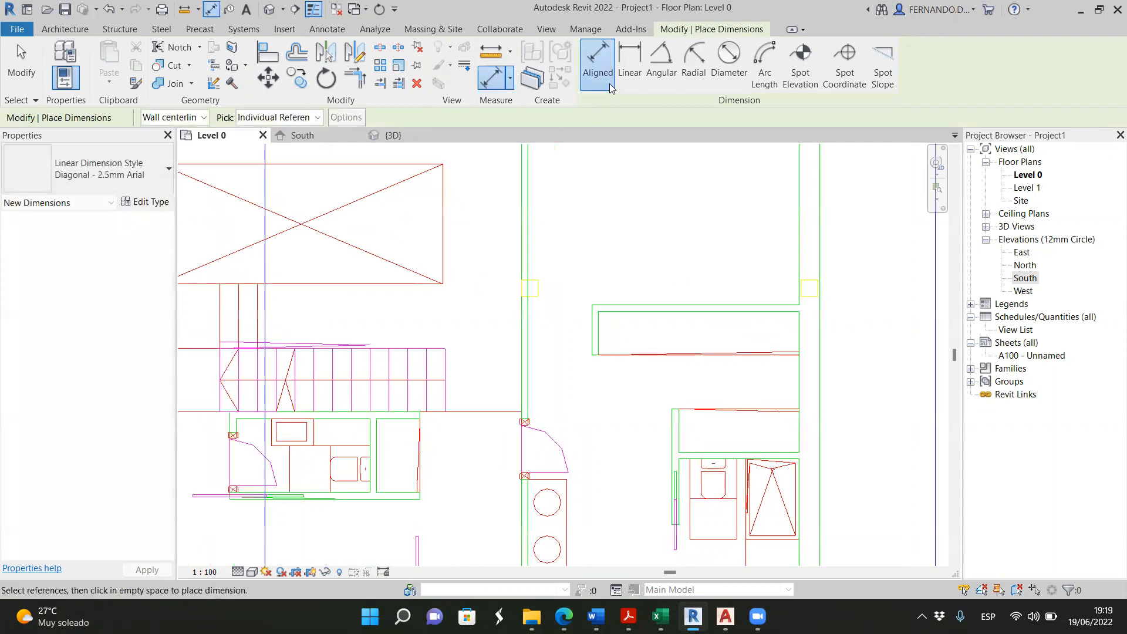
left_click(689, 311)
left_click(692, 302)
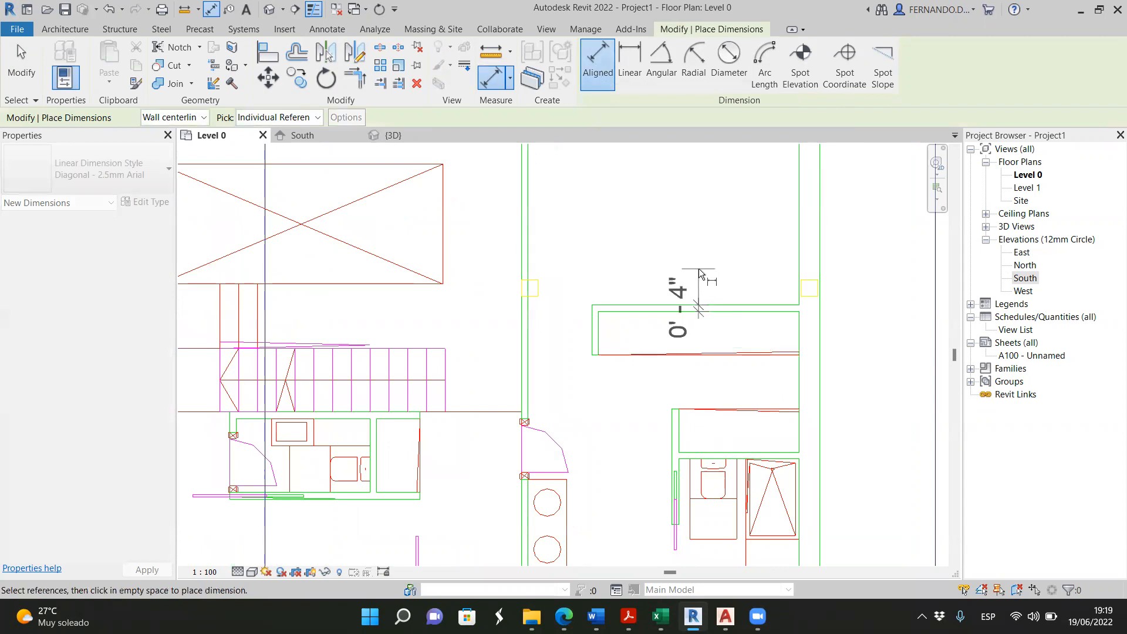
key("Escape")
key("Escape")
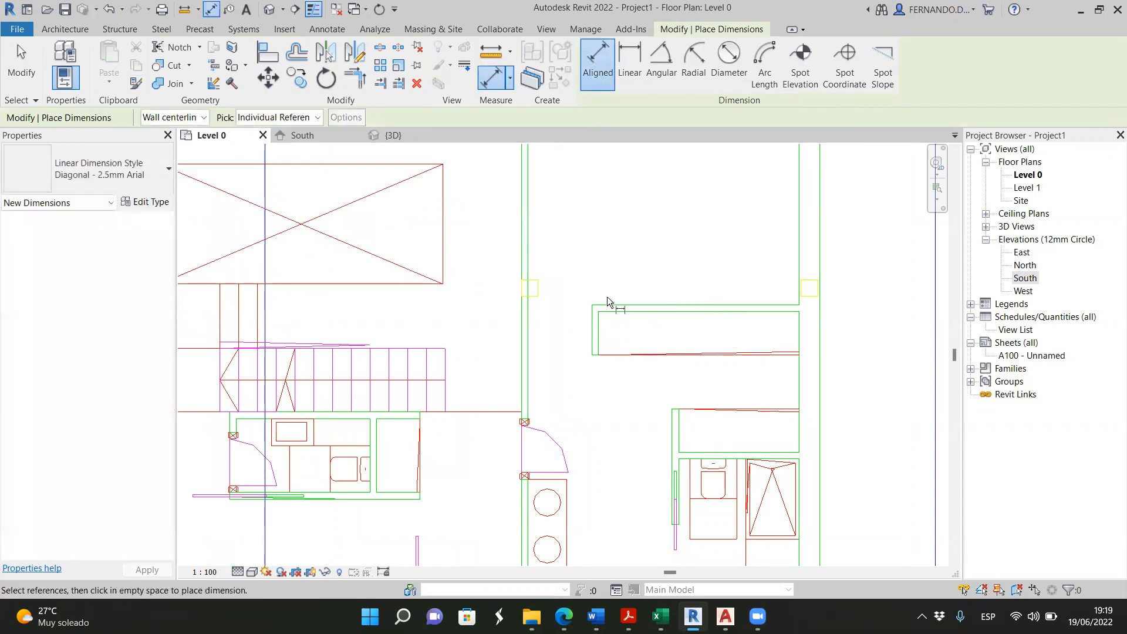
For the Wall tool, duplicate the basic wall type Wall-Fnd_440Blk as a new type named Wall 11"1/2
scroll(618, 287, "down", 5)
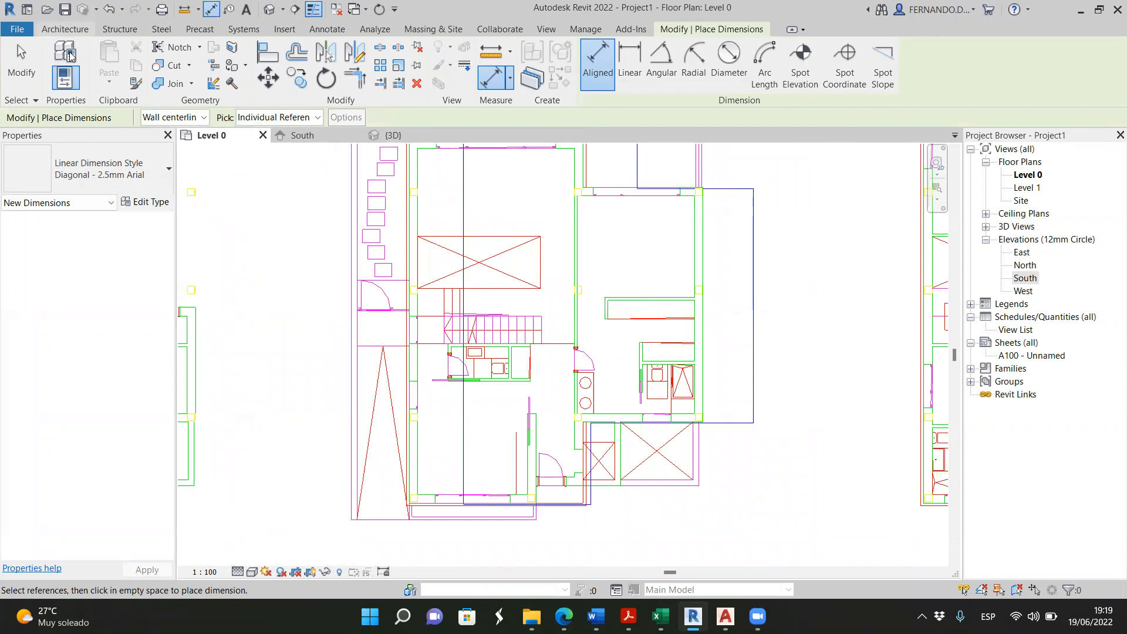
left_click(58, 29)
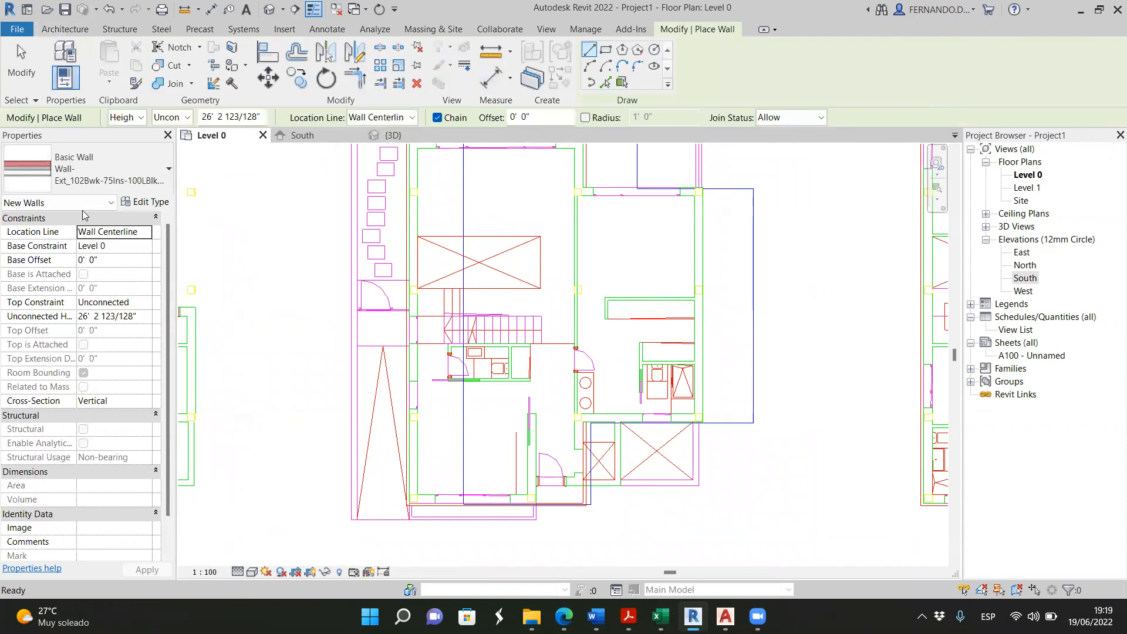
left_click(147, 168)
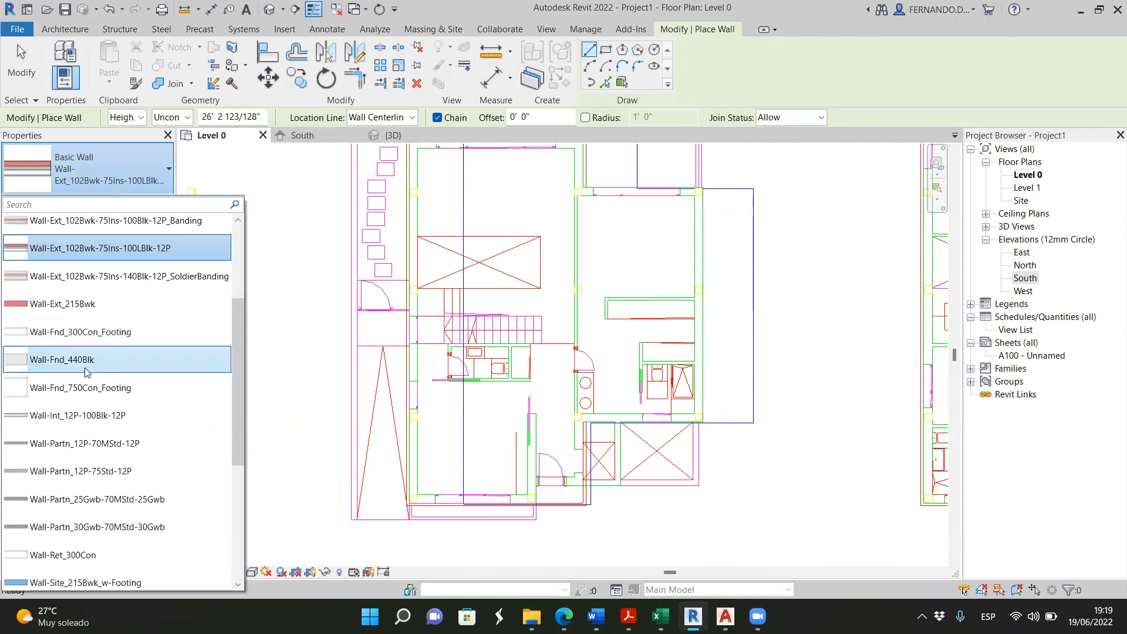
left_click(85, 365)
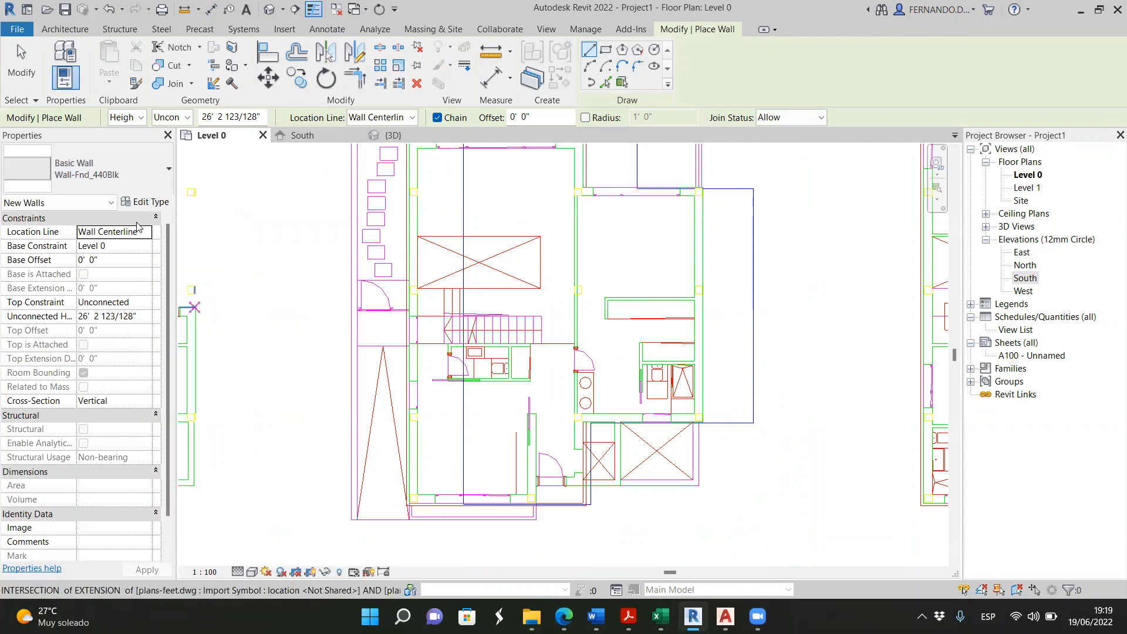
left_click(151, 202)
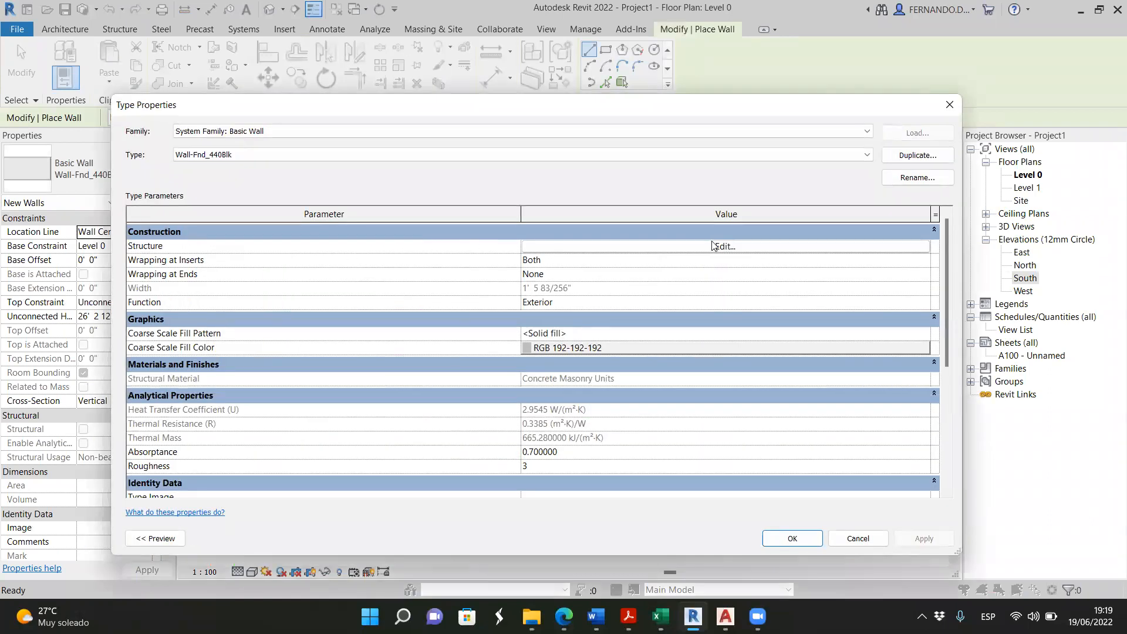
left_click(914, 156)
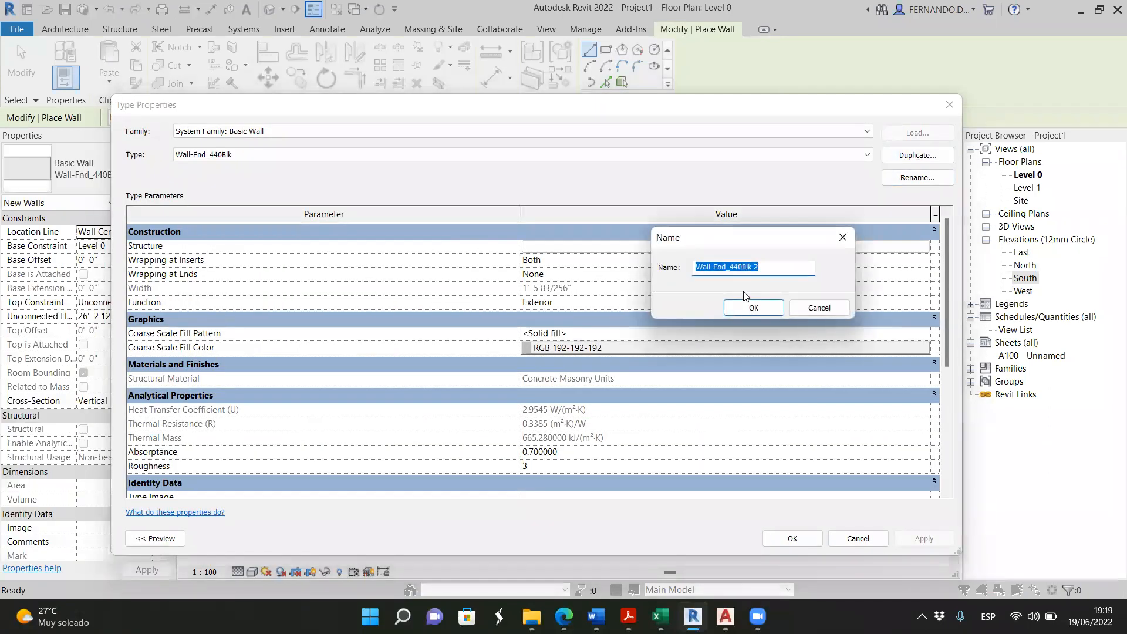
type("Wall 11\"1/2")
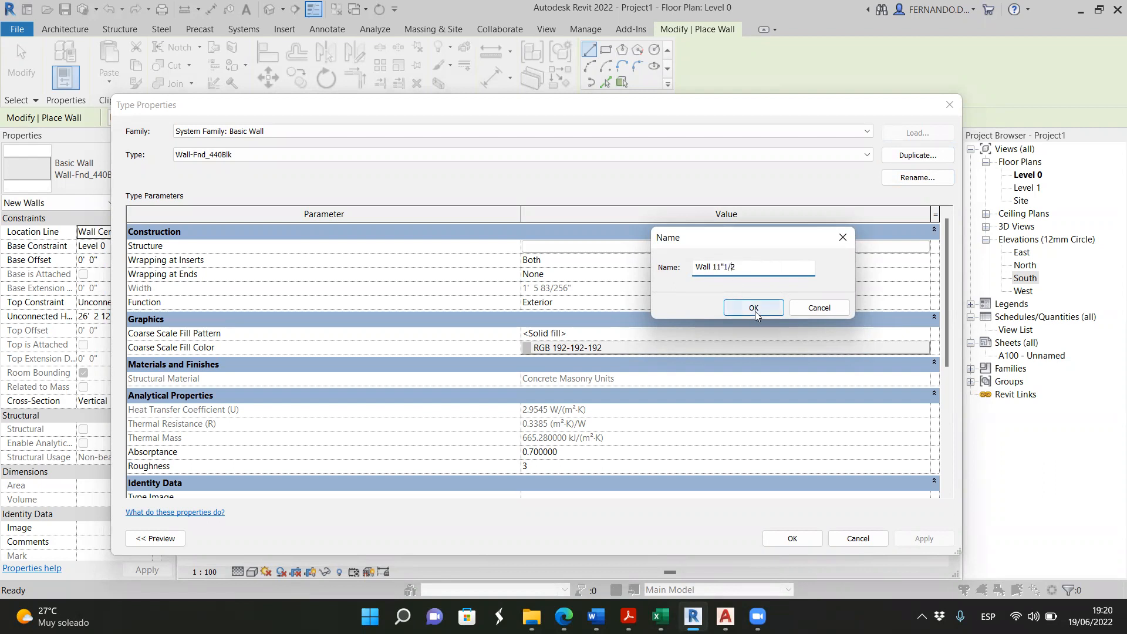
left_click(753, 308)
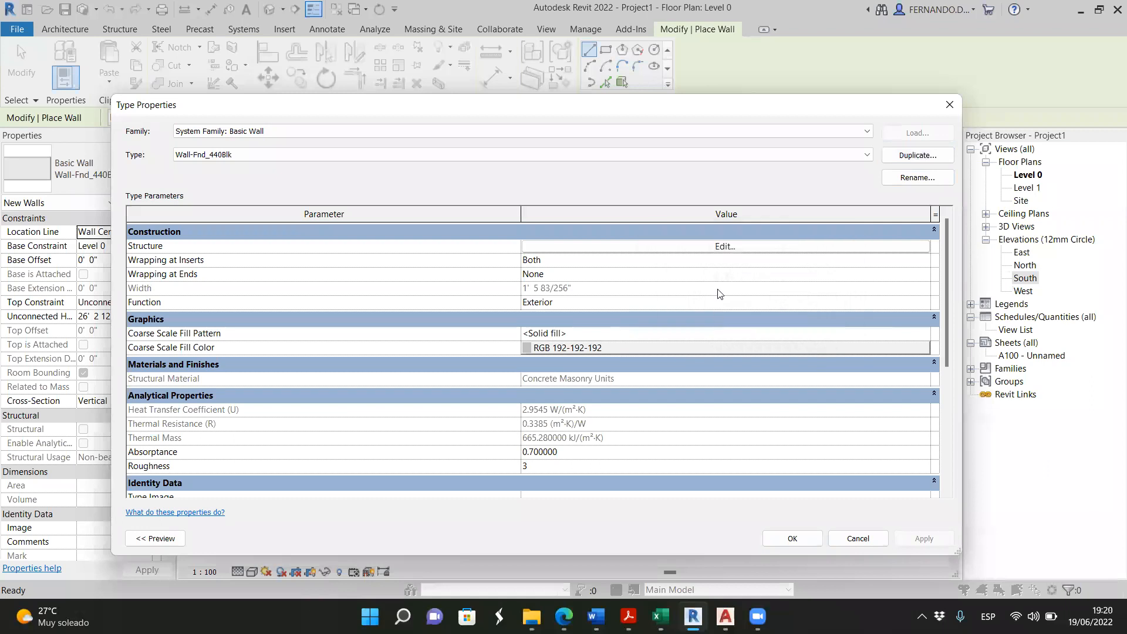
Open the new wall type's structure and browse the project materials for its structure layer, keeping Concrete Masonry Units
left_click(693, 251)
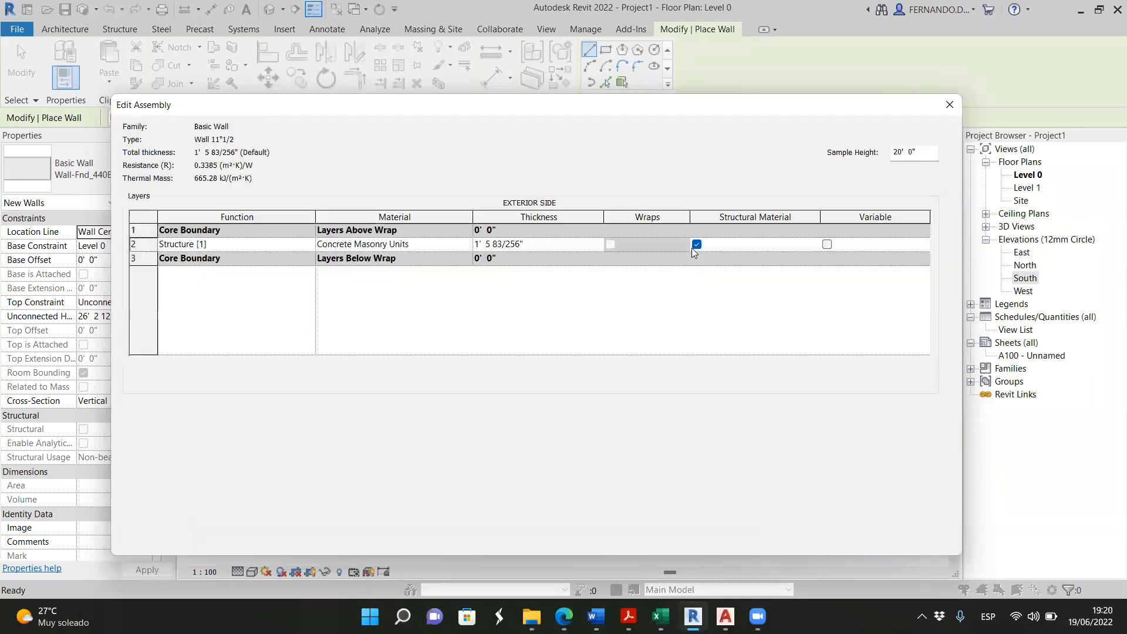
left_click(462, 246)
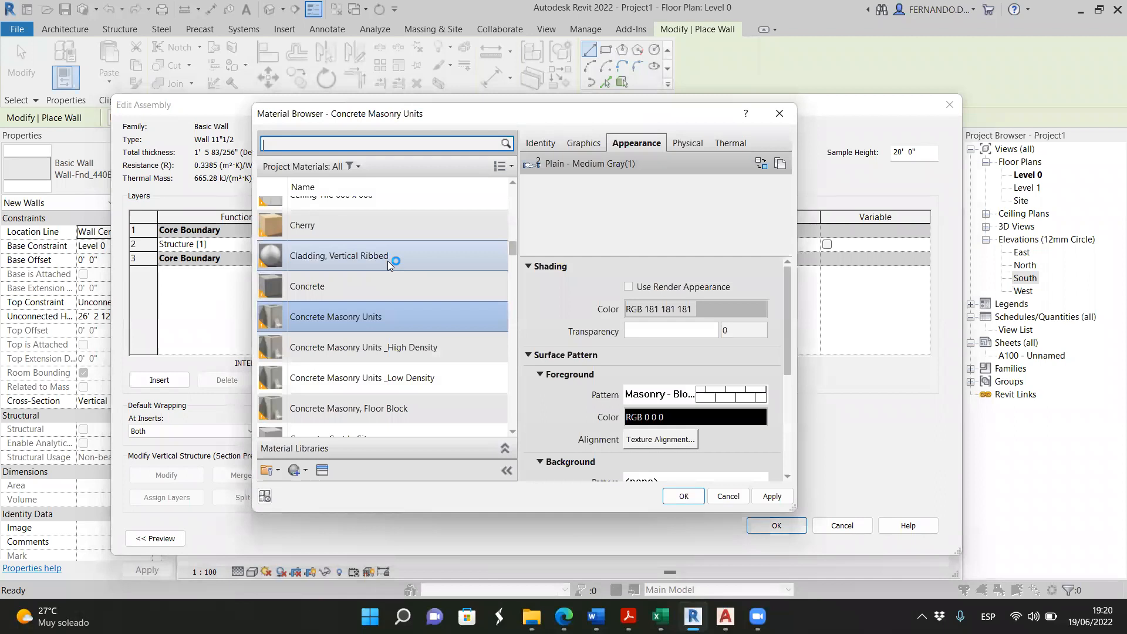
scroll(378, 301, "down", 15)
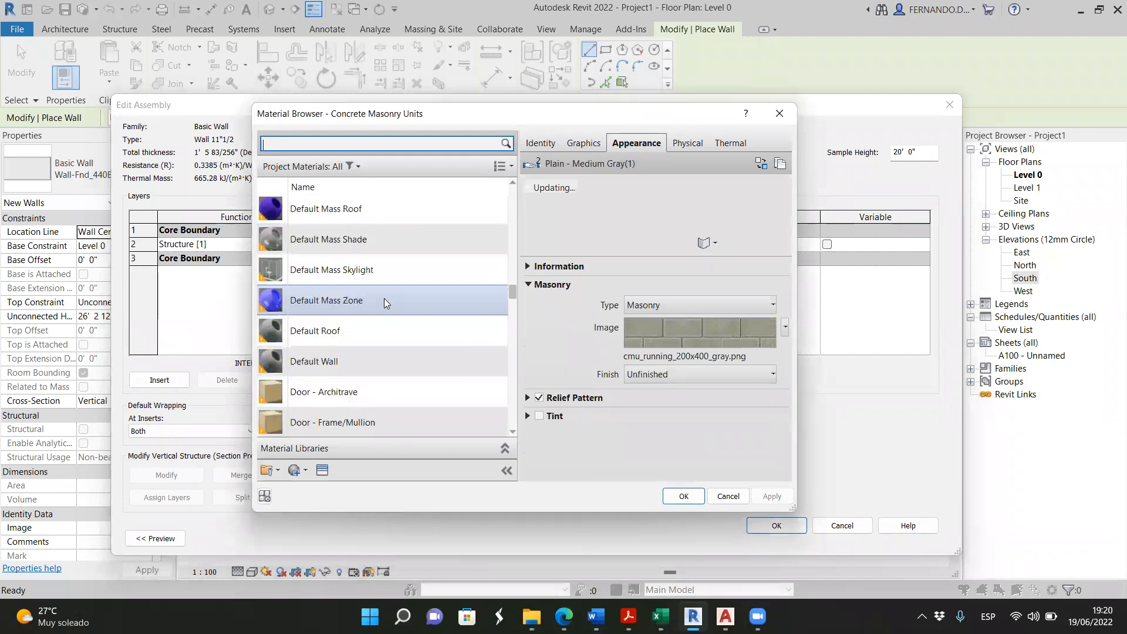
scroll(384, 297, "down", 3)
scroll(385, 297, "up", 12)
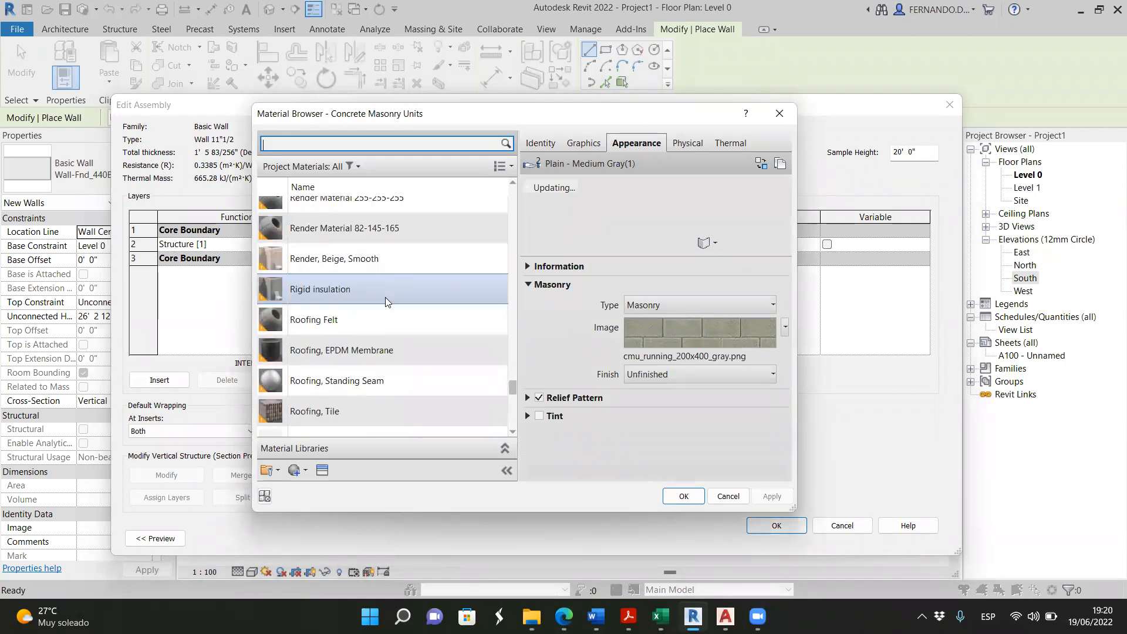
scroll(388, 298, "up", 10)
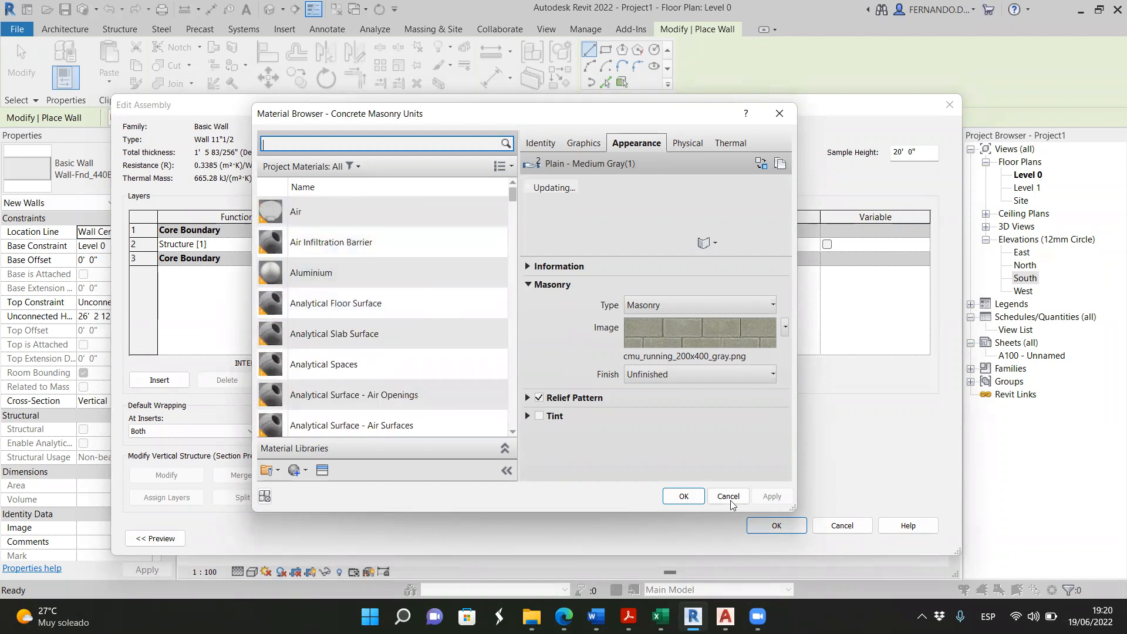
left_click(683, 496)
Set the structure layer's thickness to 11.5 inches and accept the Wall 11"1/2 type's properties
left_click(502, 248)
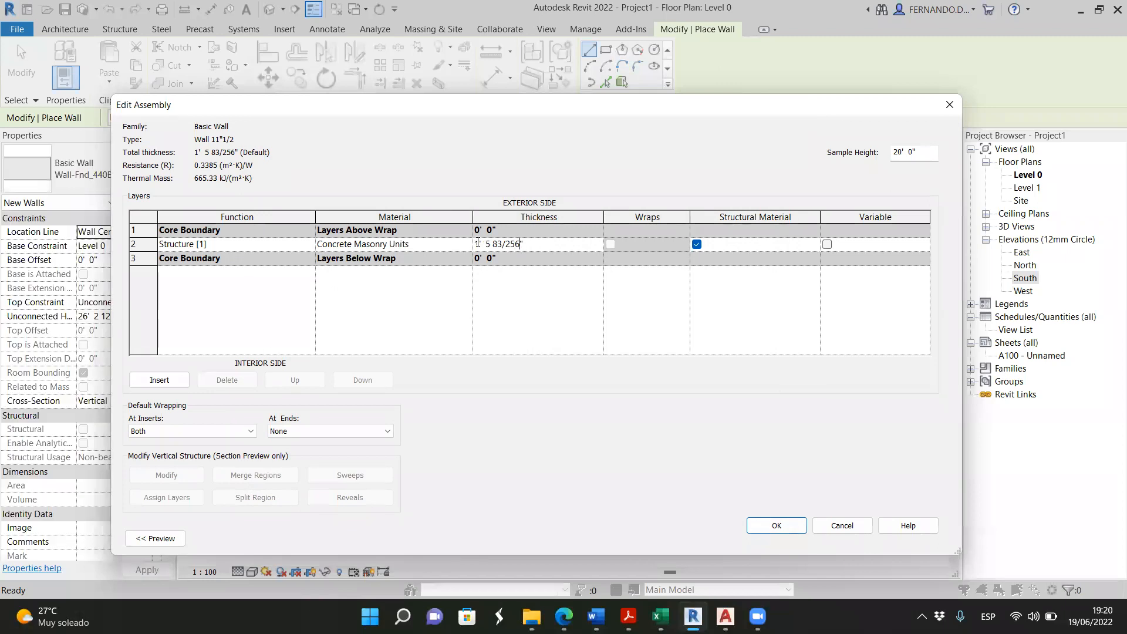
left_click_drag(534, 244, 452, 245)
type("11.5")
left_click(763, 525)
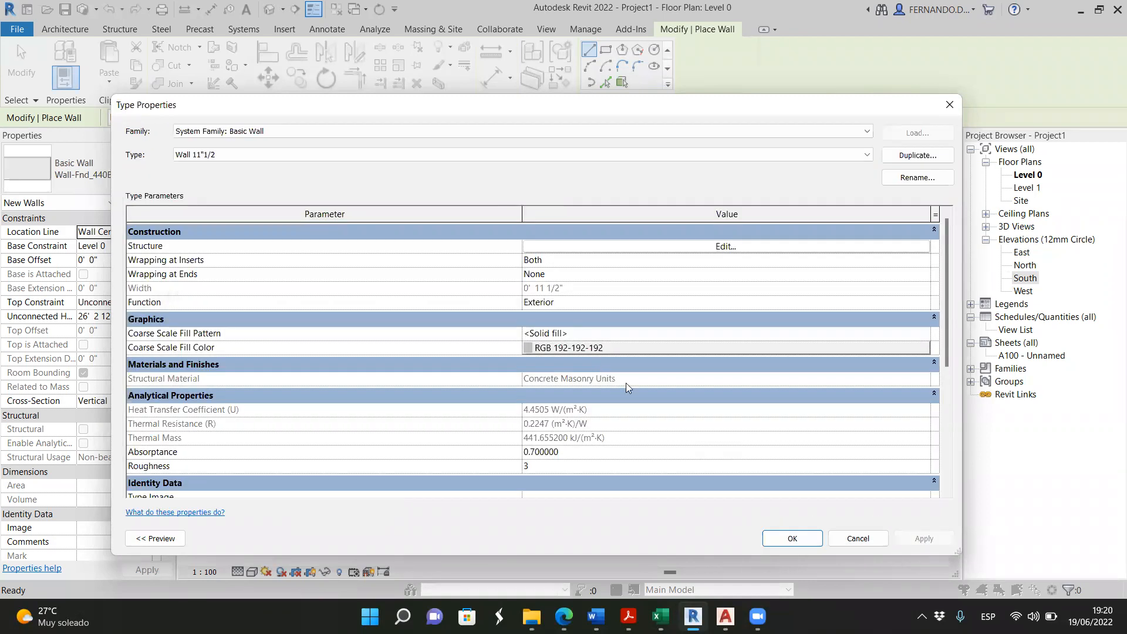
left_click(707, 249)
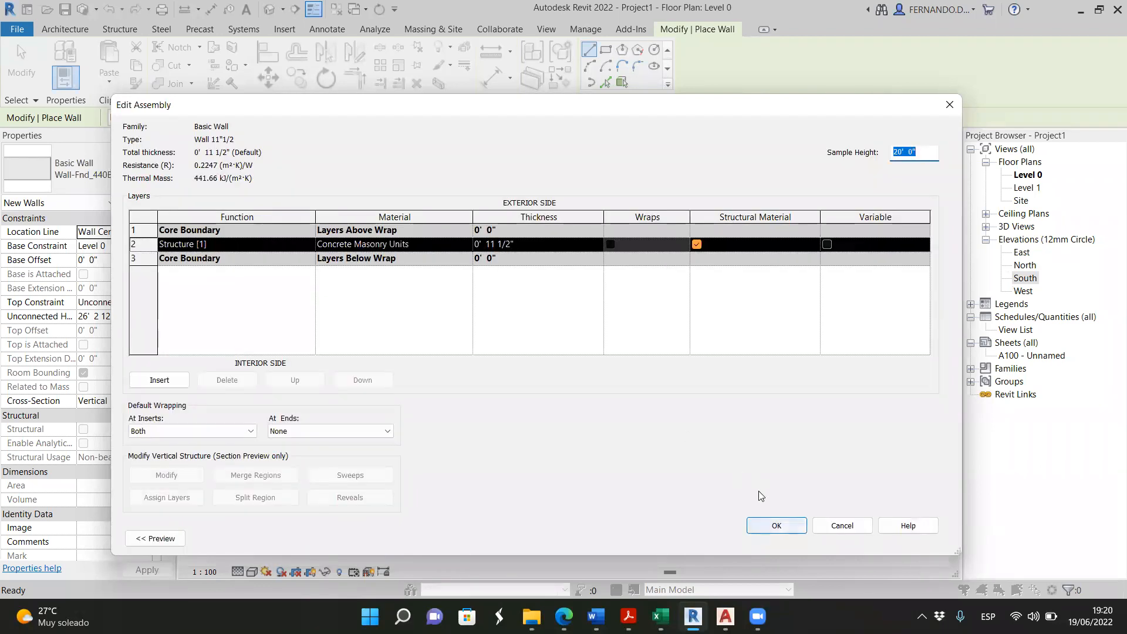
key("Return")
key("Return")
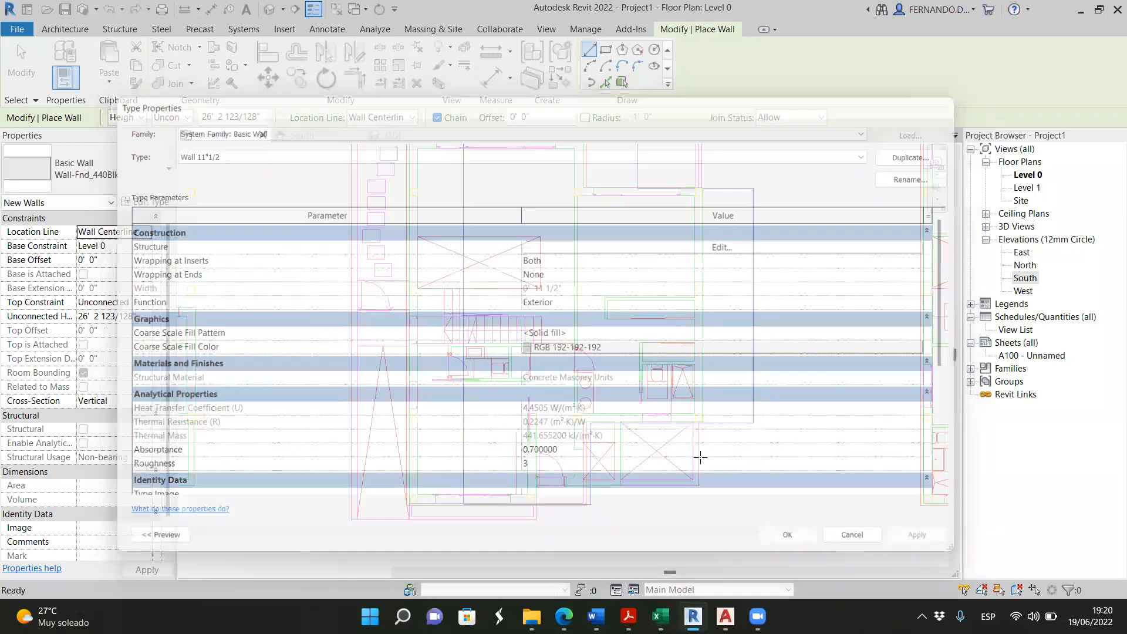
Check the outer wall in the Level 0 plan again with an aligned dimension, without placing it
left_click(65, 28)
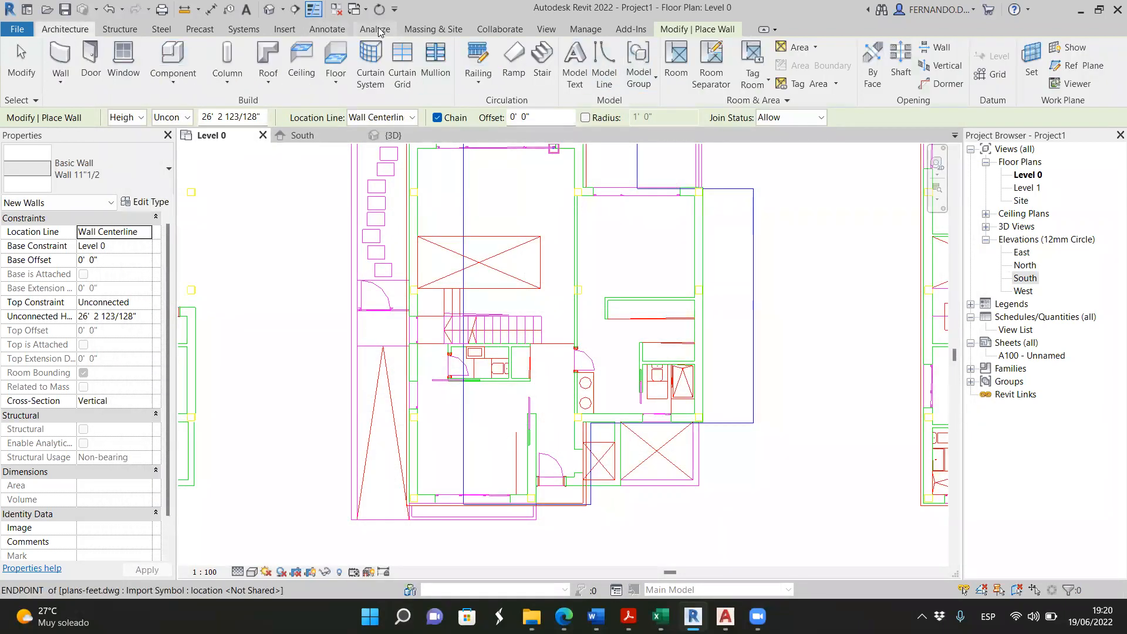
left_click(327, 29)
left_click(61, 62)
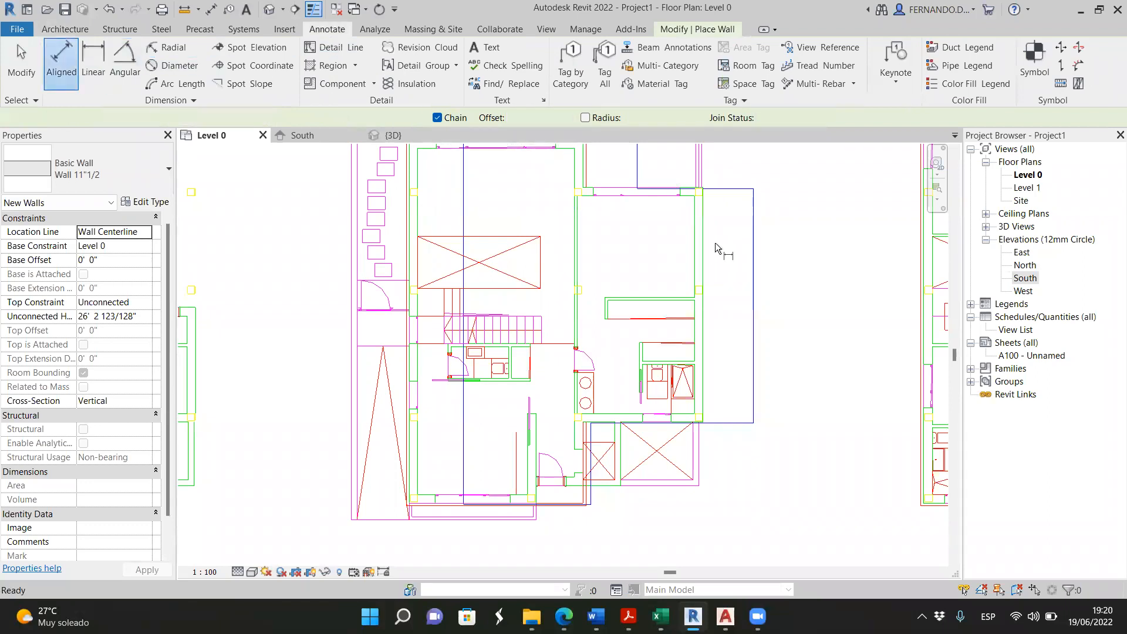
scroll(697, 239, "up", 3)
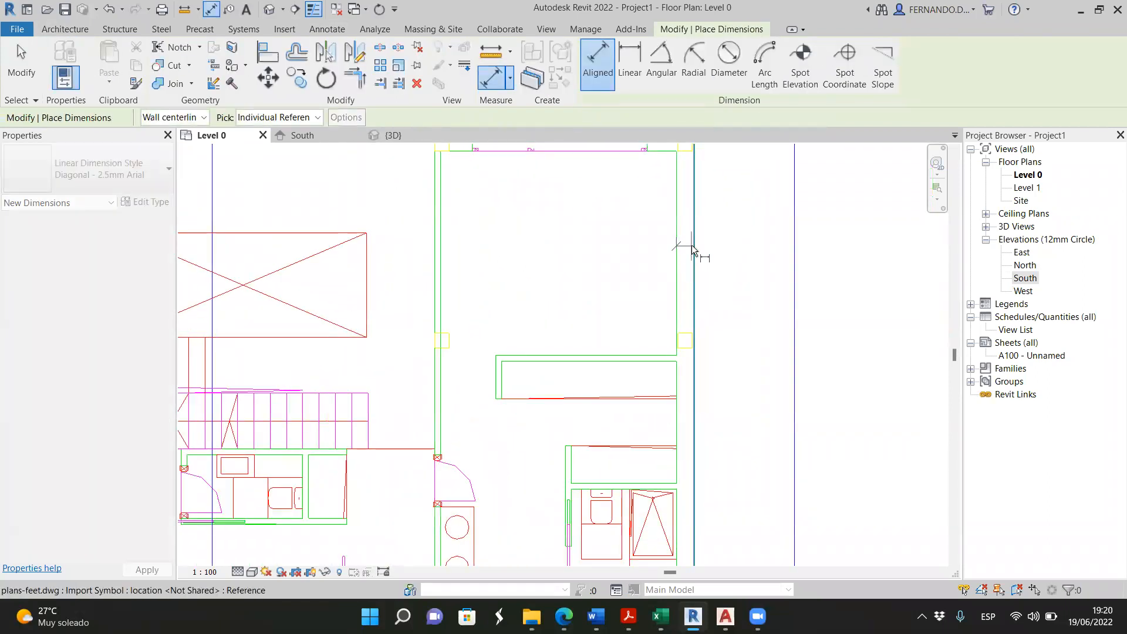
left_click(691, 248)
key("Escape")
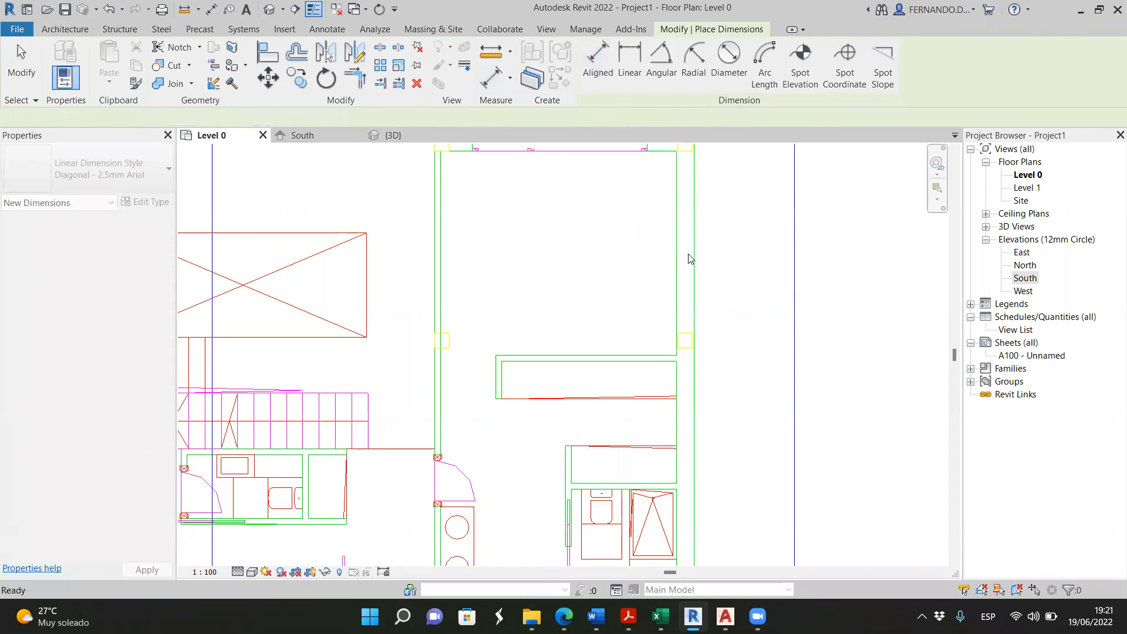
key("Escape")
scroll(538, 261, "down", 4)
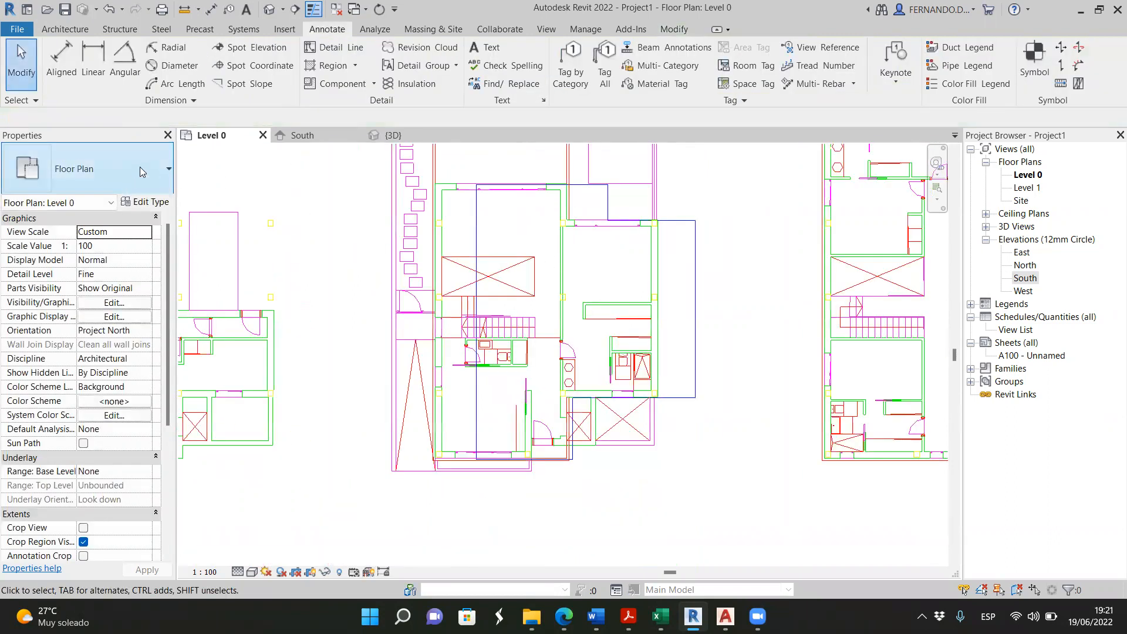
For the Wall tool, duplicate the basic wall type Wall 11"1/2 as a new type named Wall 4"
left_click(61, 29)
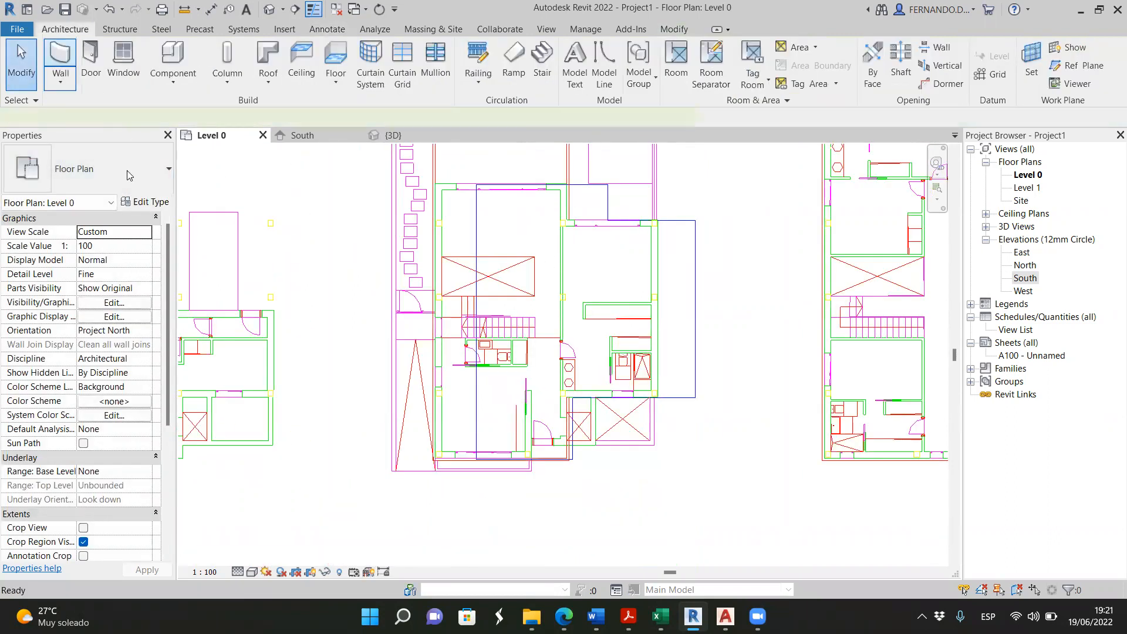
left_click(61, 56)
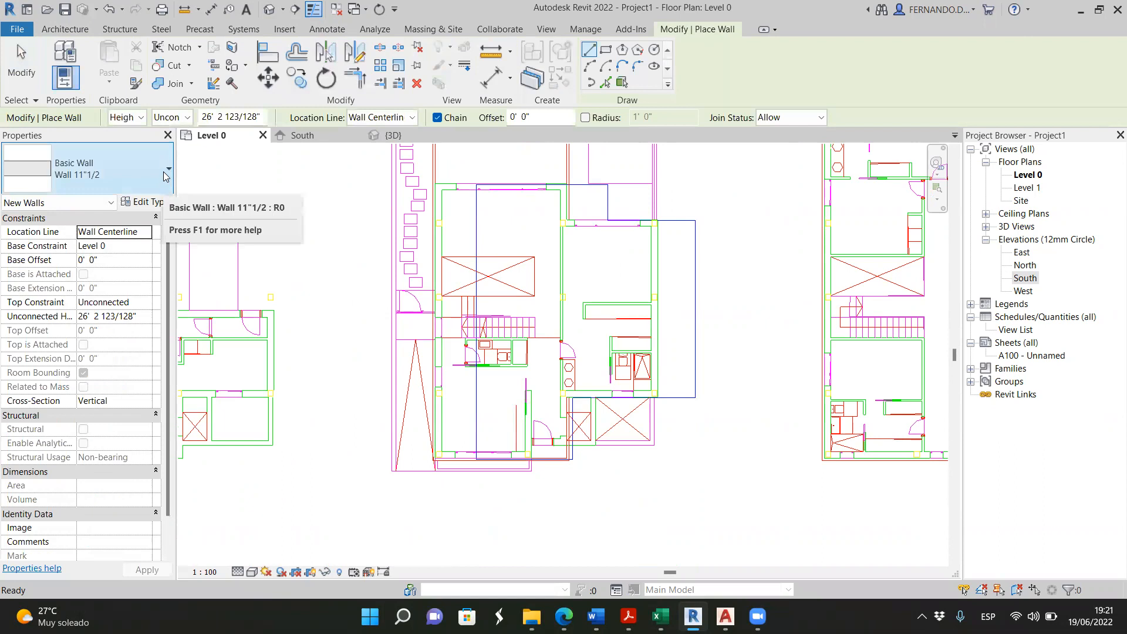
left_click(142, 202)
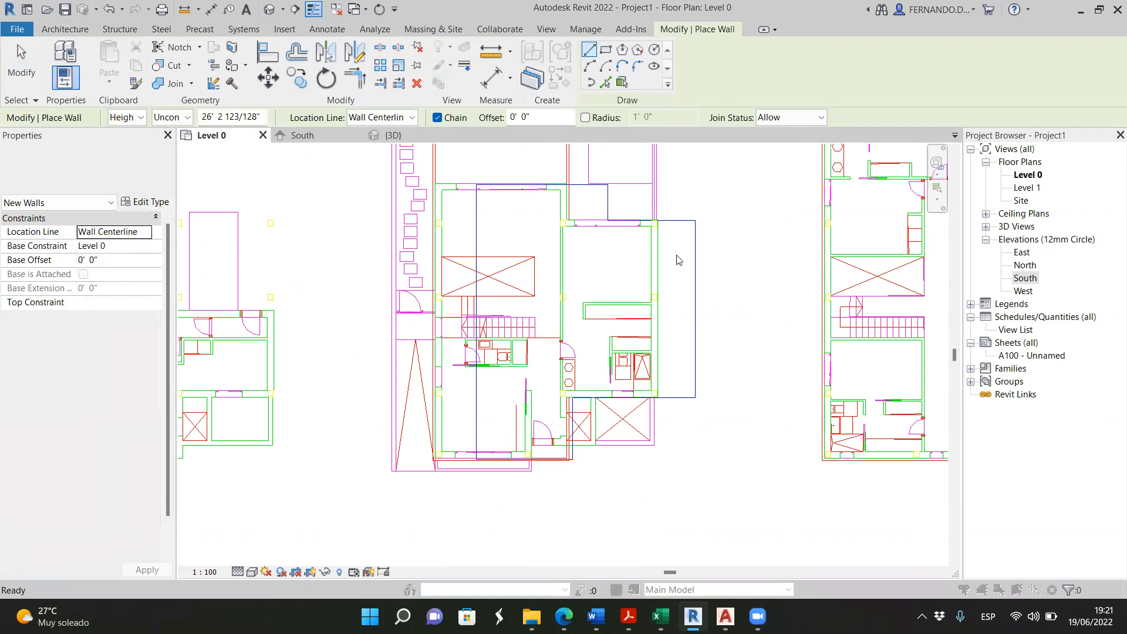
left_click(896, 156)
left_click(747, 269)
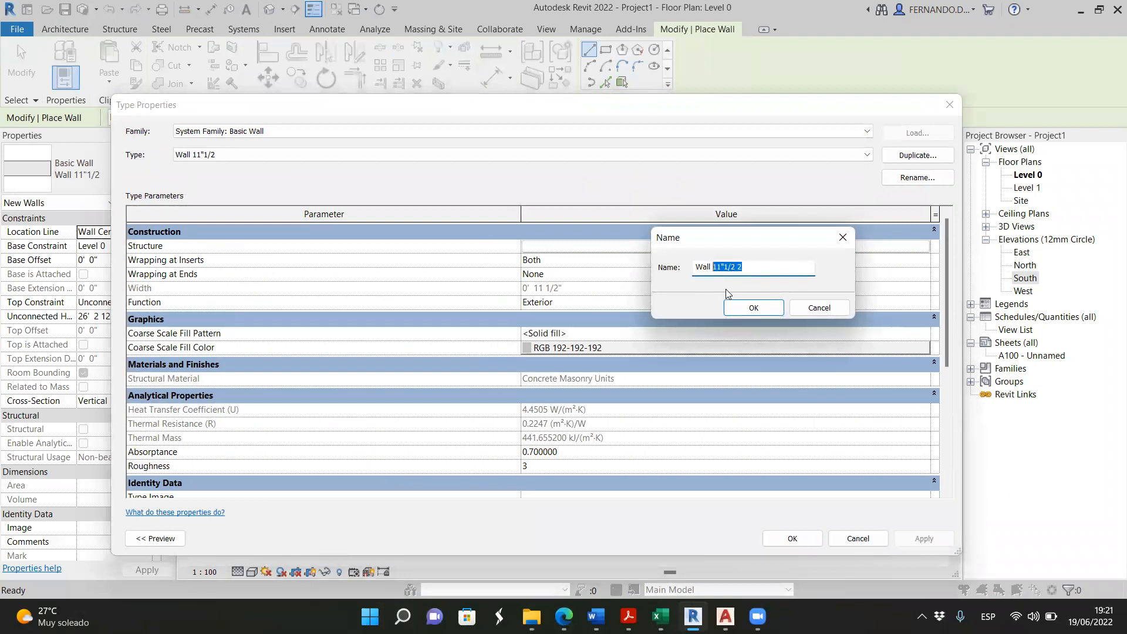
type("4\"")
left_click(757, 308)
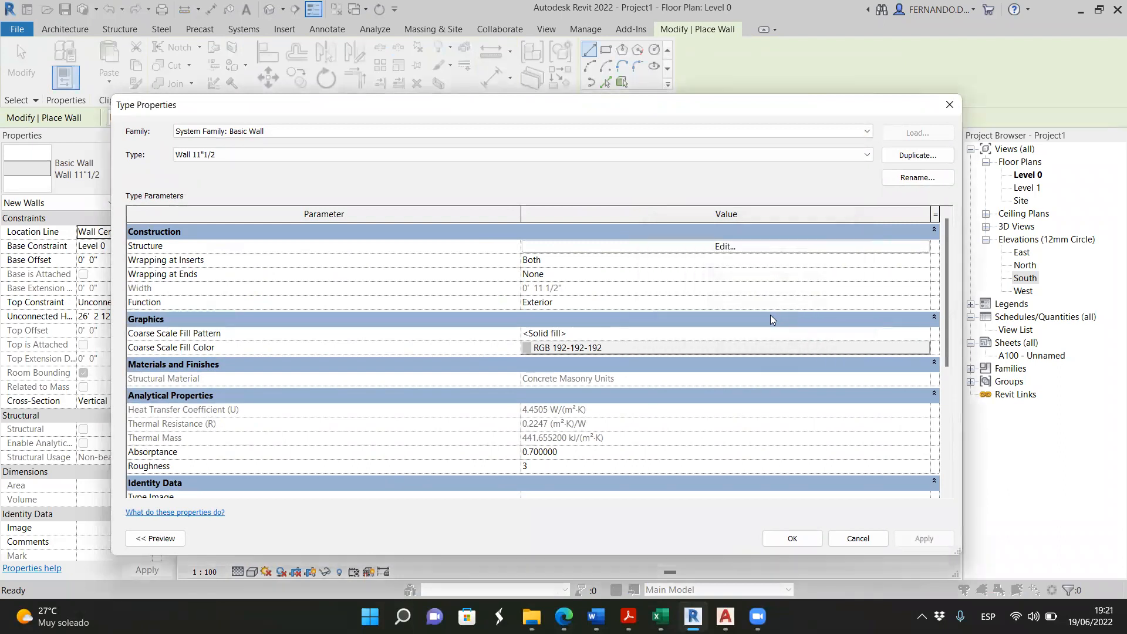
Set the Wall 4" type's structure layer thickness to 4 inches and accept the type properties
left_click(717, 247)
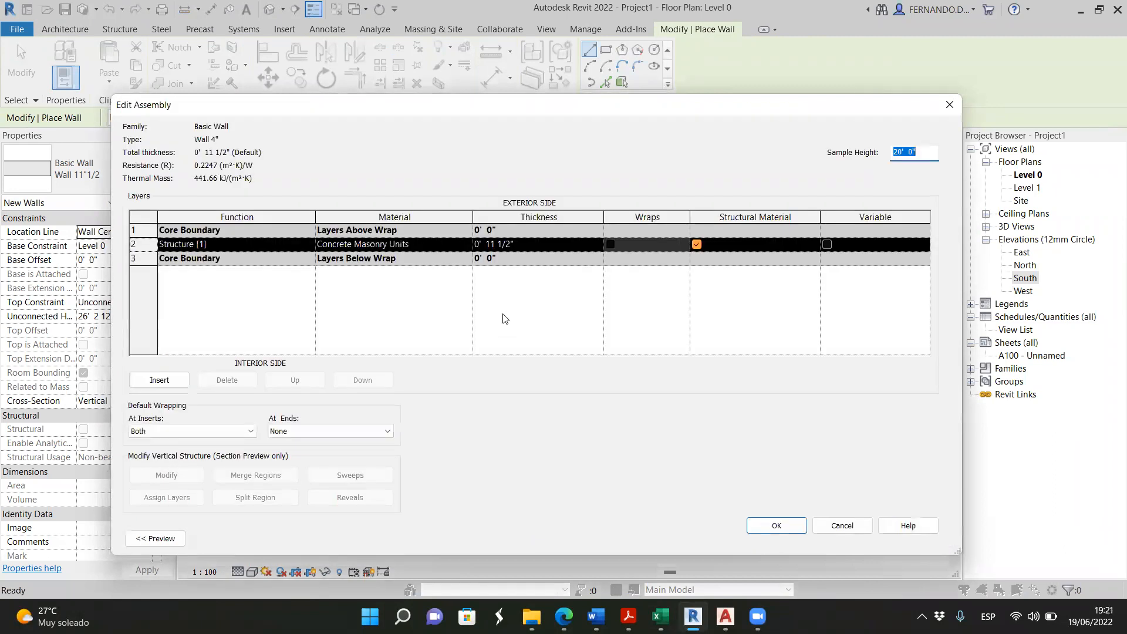
left_click(489, 244)
left_click_drag(487, 245, 508, 245)
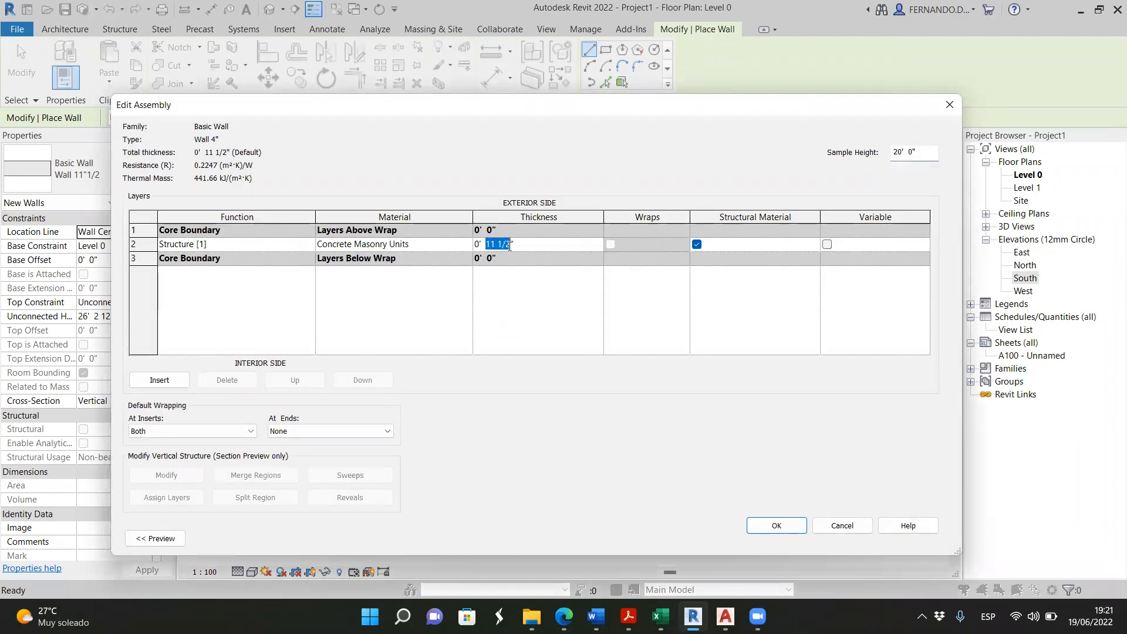
type("4")
left_click(784, 524)
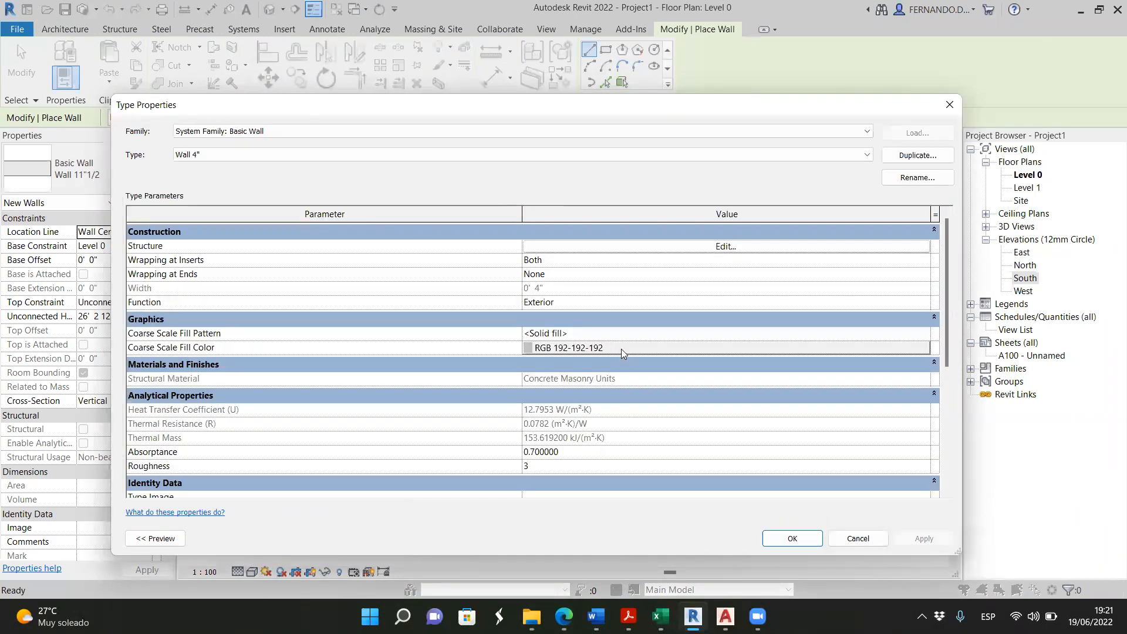
left_click(792, 538)
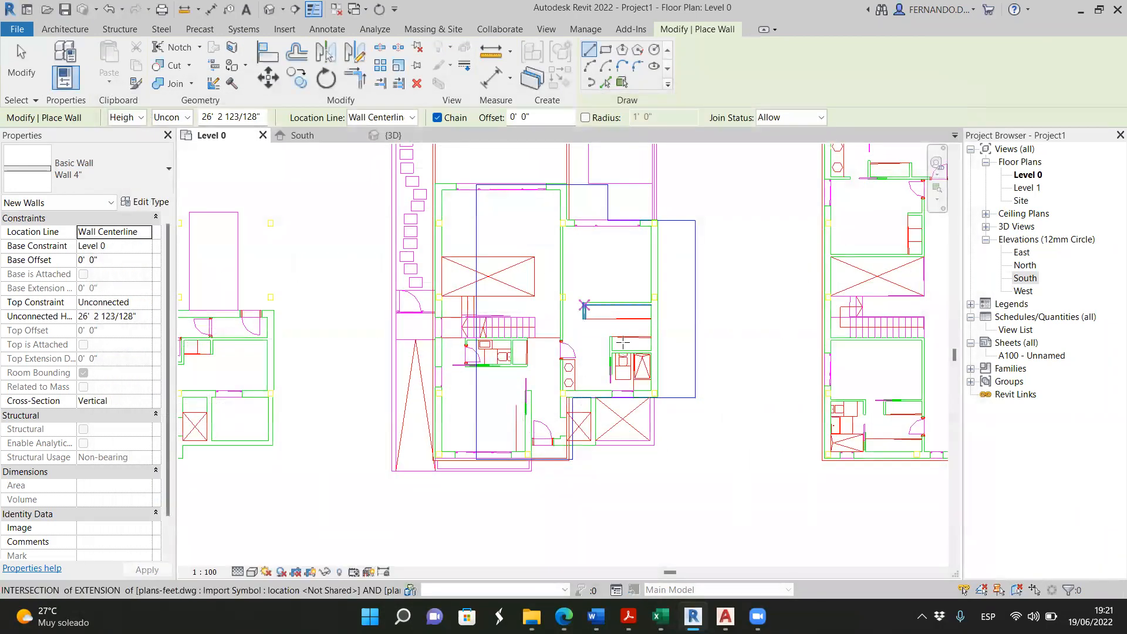
With the Wall 11"1/2 type, draw a rough open chain of six walls inside the outer outline of the leftmost Level 0 plan
scroll(562, 439, "down", 3)
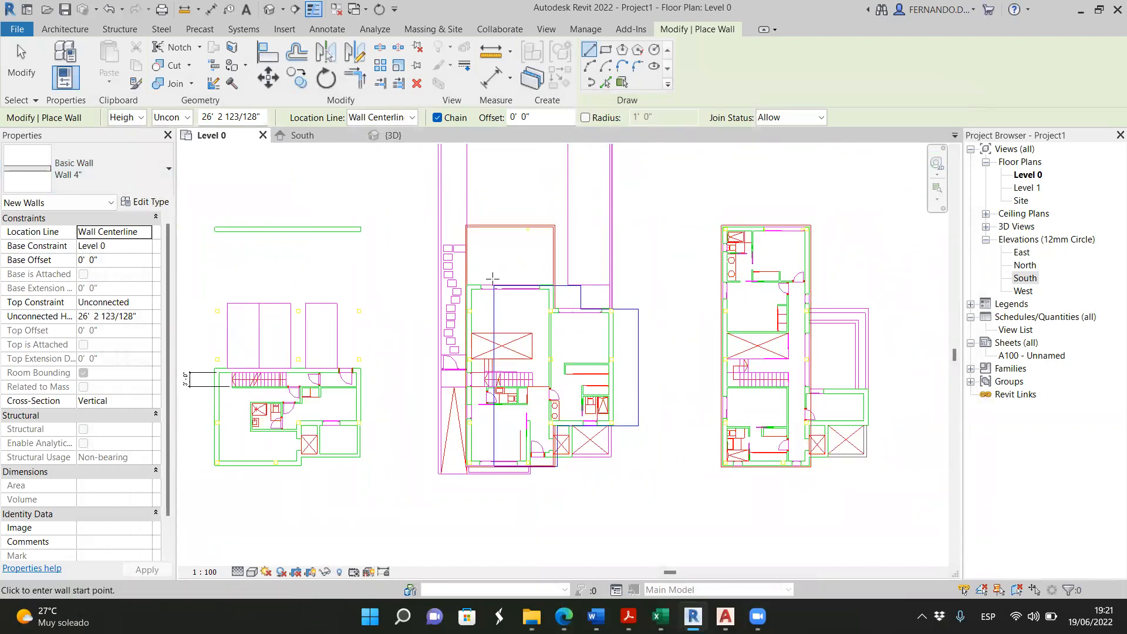
scroll(521, 275, "down", 3)
scroll(303, 314, "up", 2)
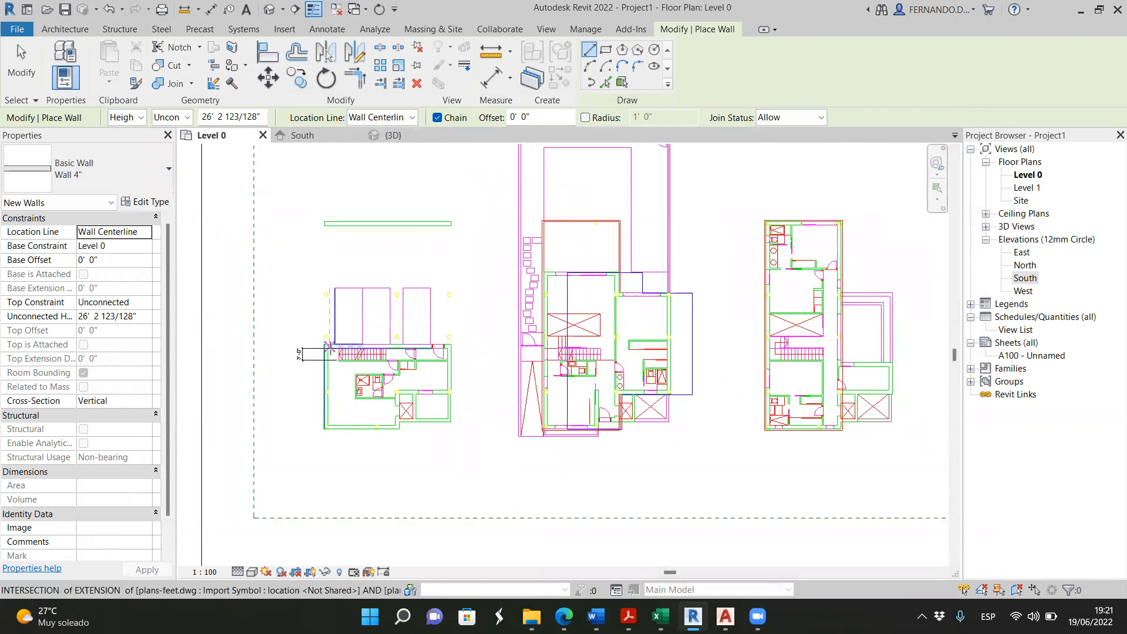
scroll(330, 347, "up", 1)
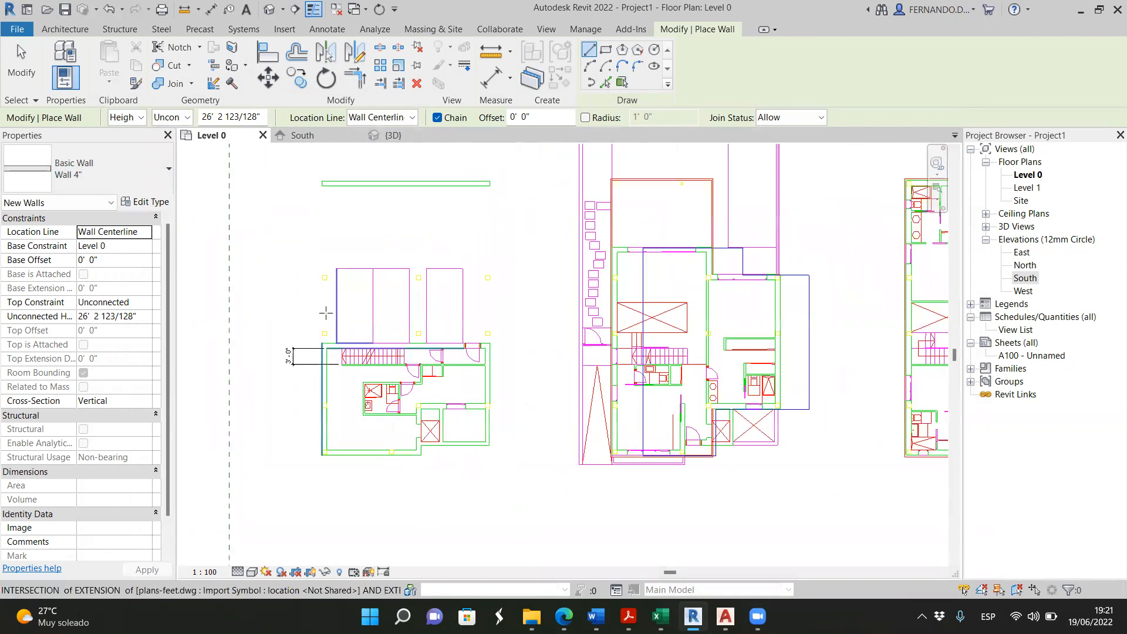
left_click(72, 30)
left_click(61, 59)
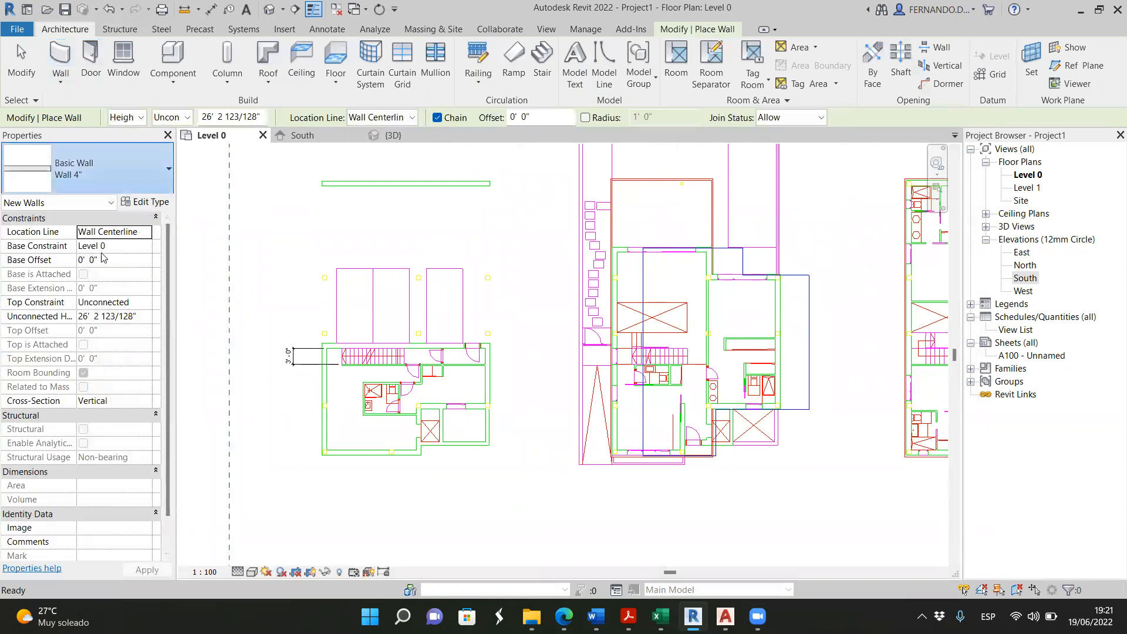
left_click(59, 257)
scroll(346, 379, "up", 4)
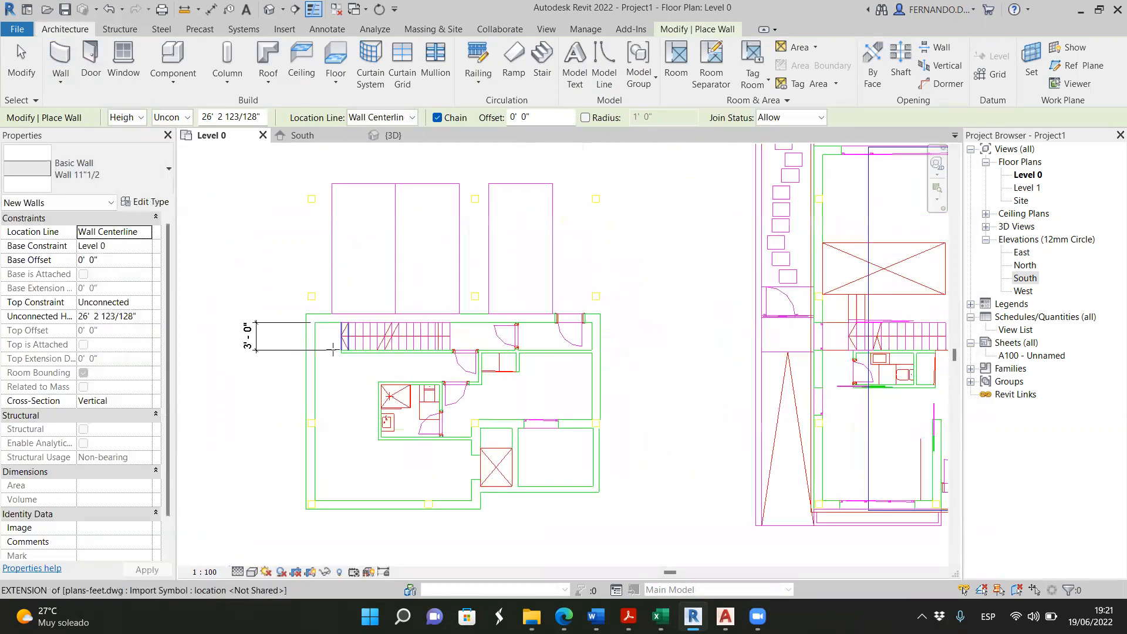
left_click(590, 333)
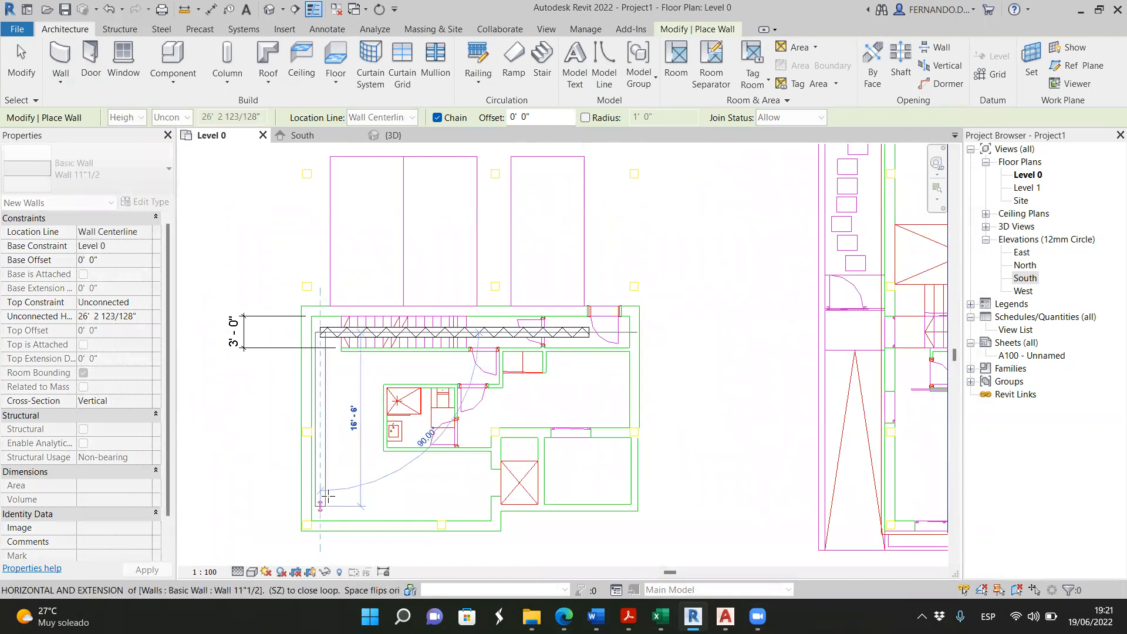
left_click(320, 505)
left_click(480, 437)
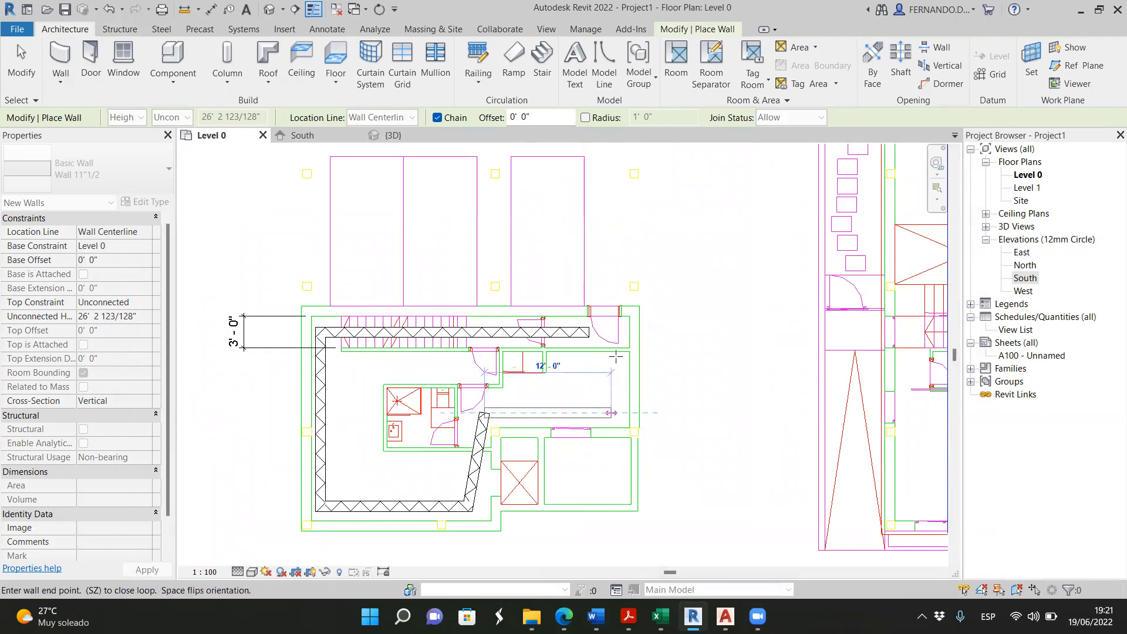
left_click(610, 411)
left_click(610, 331)
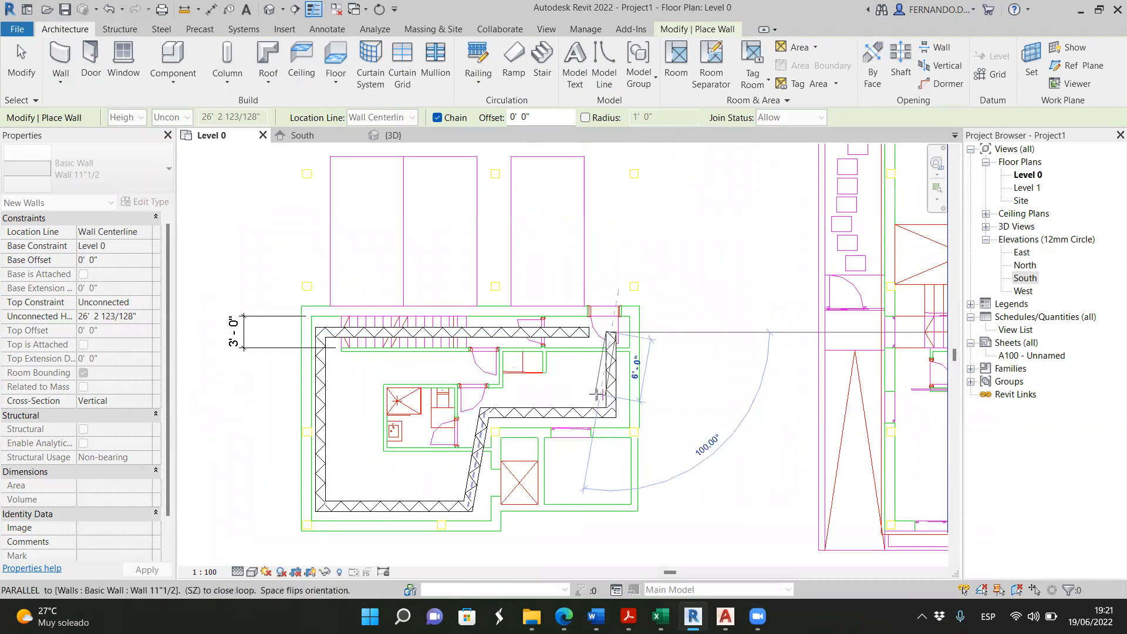
key("Escape")
key("Escape")
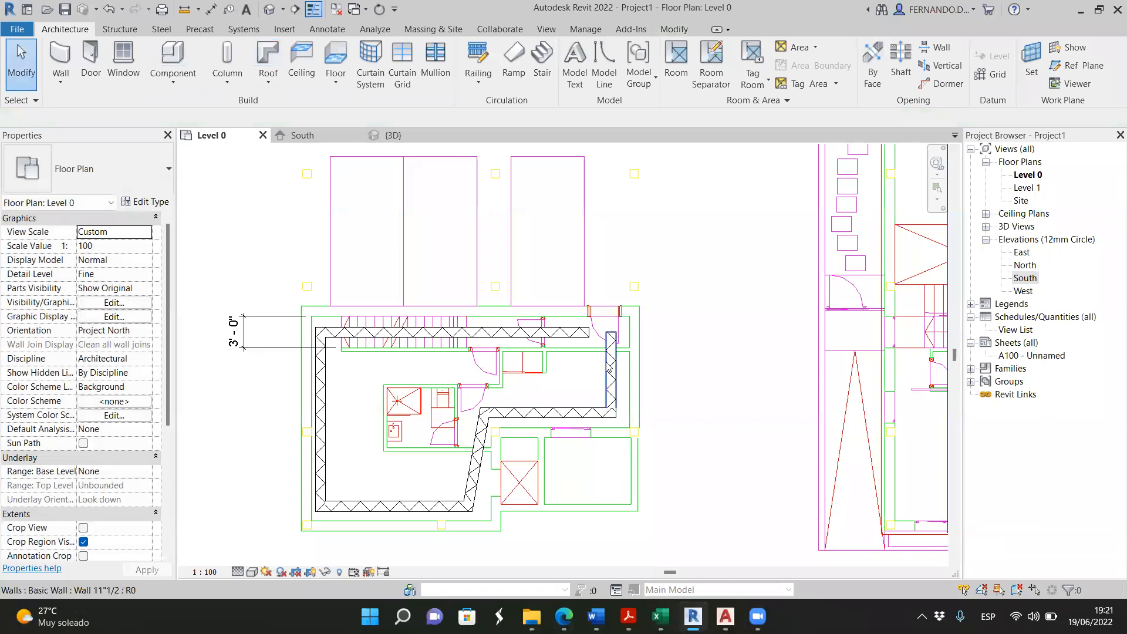
Align the outer faces of the east, north and west walls with the outer lines of the imported plan
left_click(611, 370)
scroll(613, 364, "up", 3)
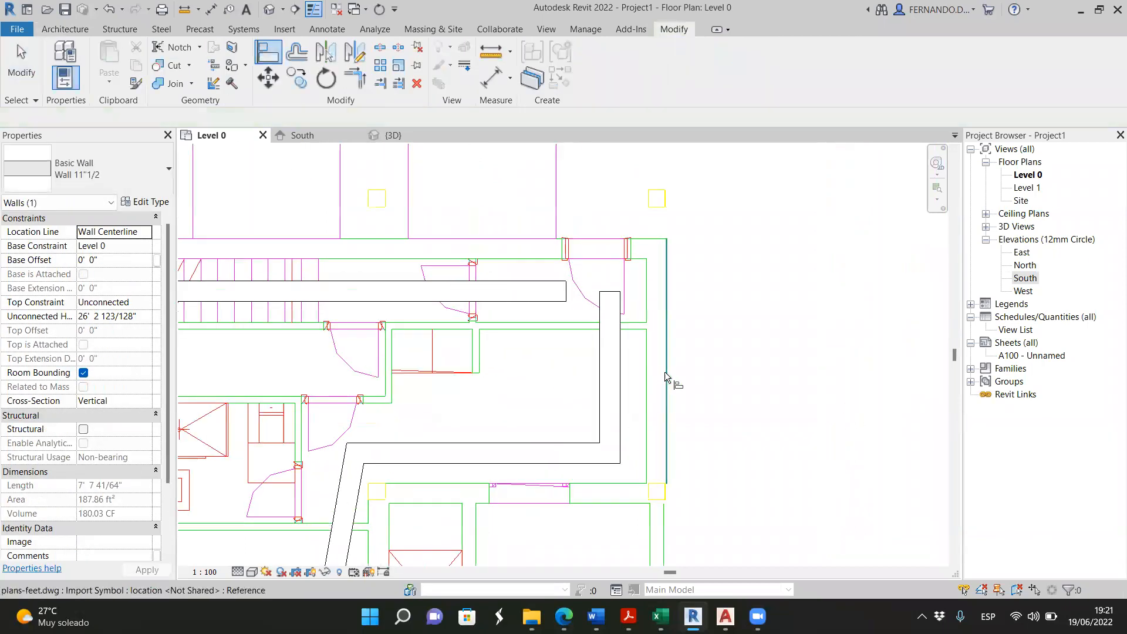
key("a")
key("l")
left_click(666, 376)
left_click(619, 378)
left_click(507, 245)
left_click(505, 281)
scroll(468, 332, "down", 3)
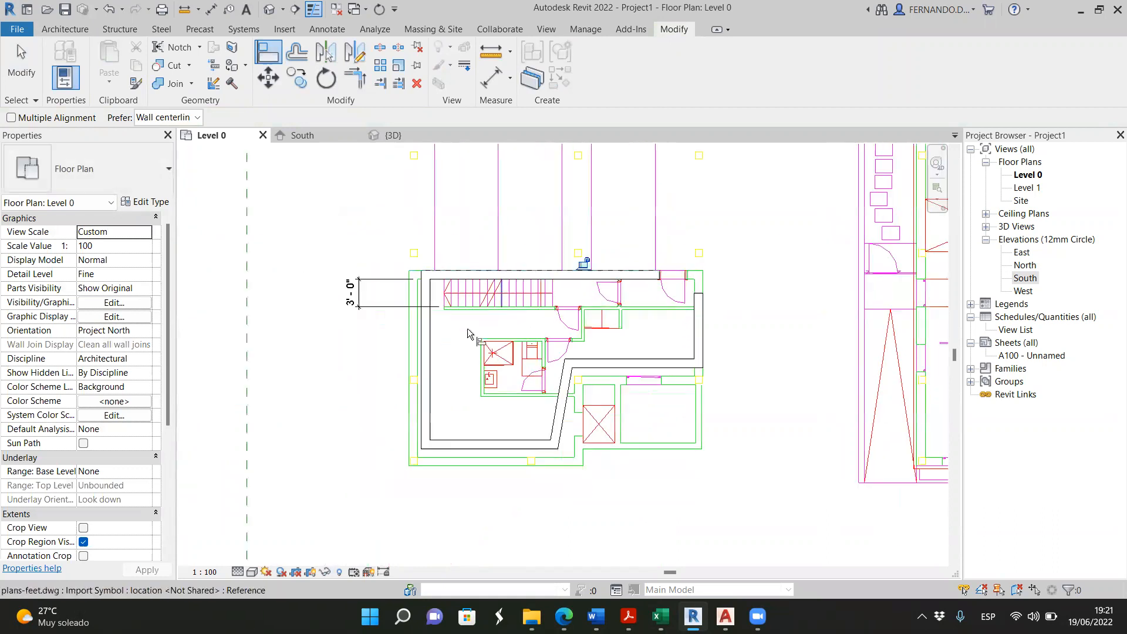
scroll(468, 332, "up", 2)
left_click(378, 355)
left_click(397, 355)
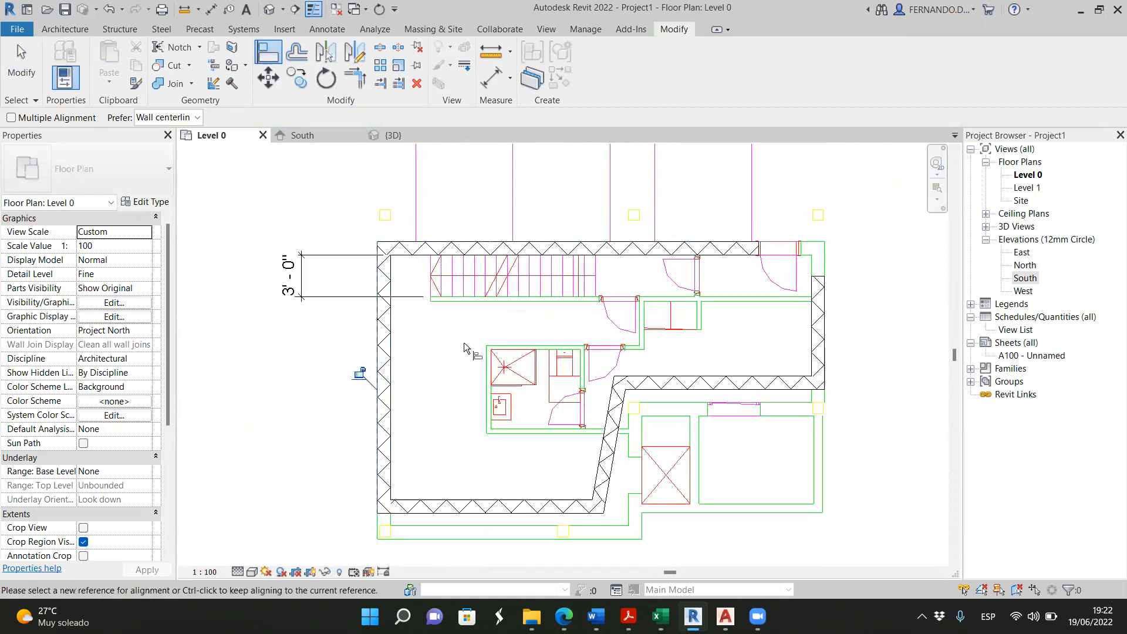
Align the south wall, the slanted wall and the wall of the recessed corner with the plan's outer wall lines
scroll(489, 449, "down", 3)
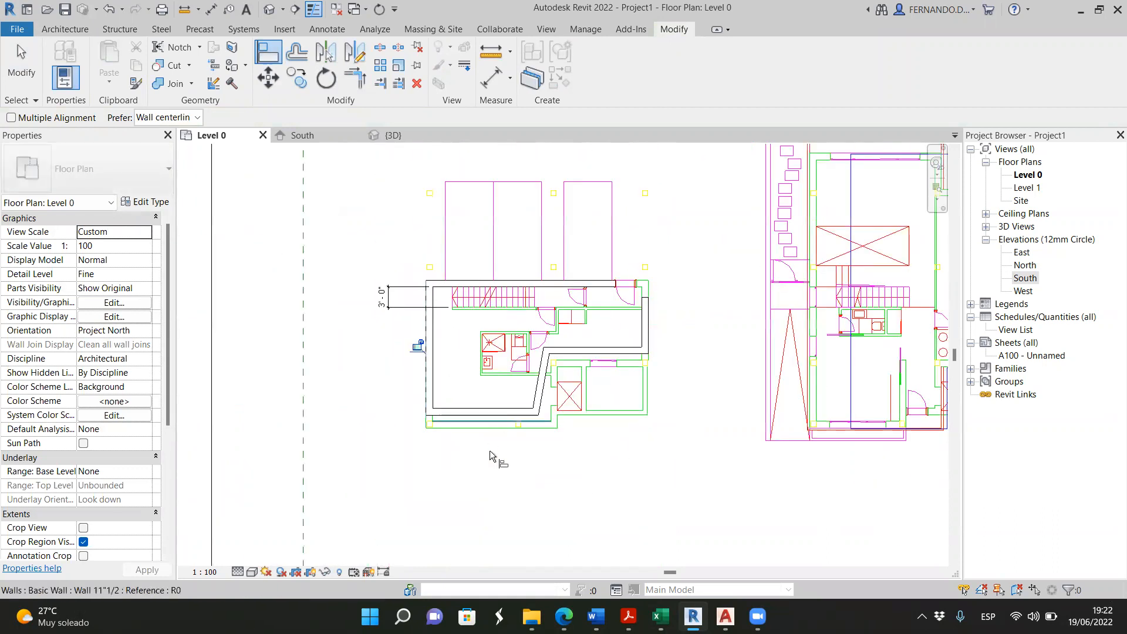
left_click(490, 420)
left_click(499, 405)
scroll(583, 368, "up", 2)
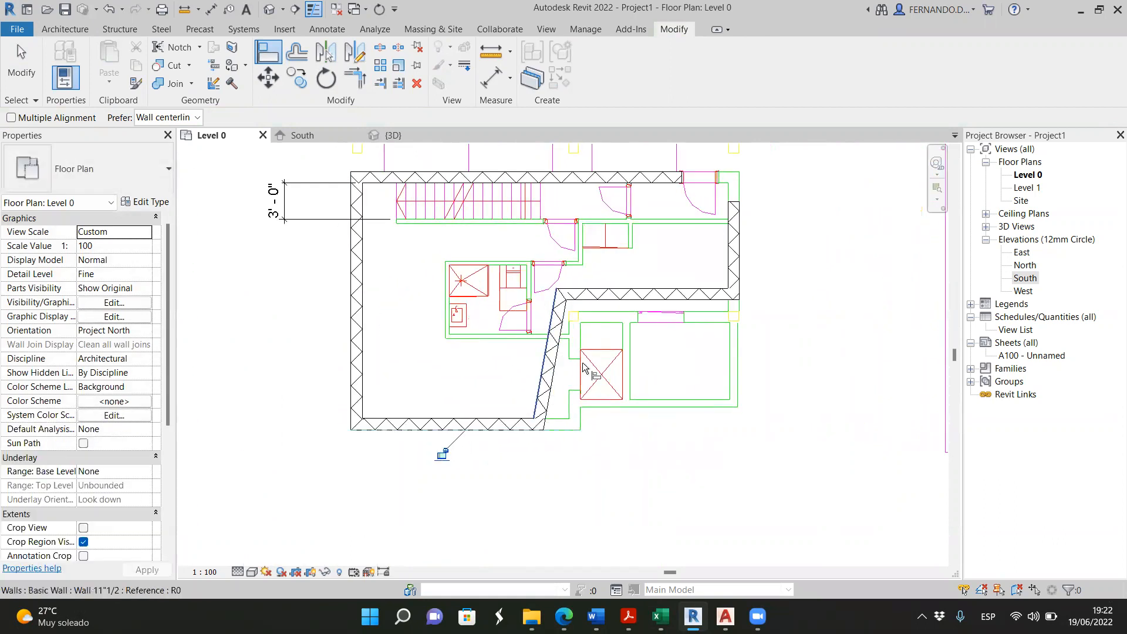
scroll(583, 368, "up", 2)
left_click(575, 411)
left_click(562, 424)
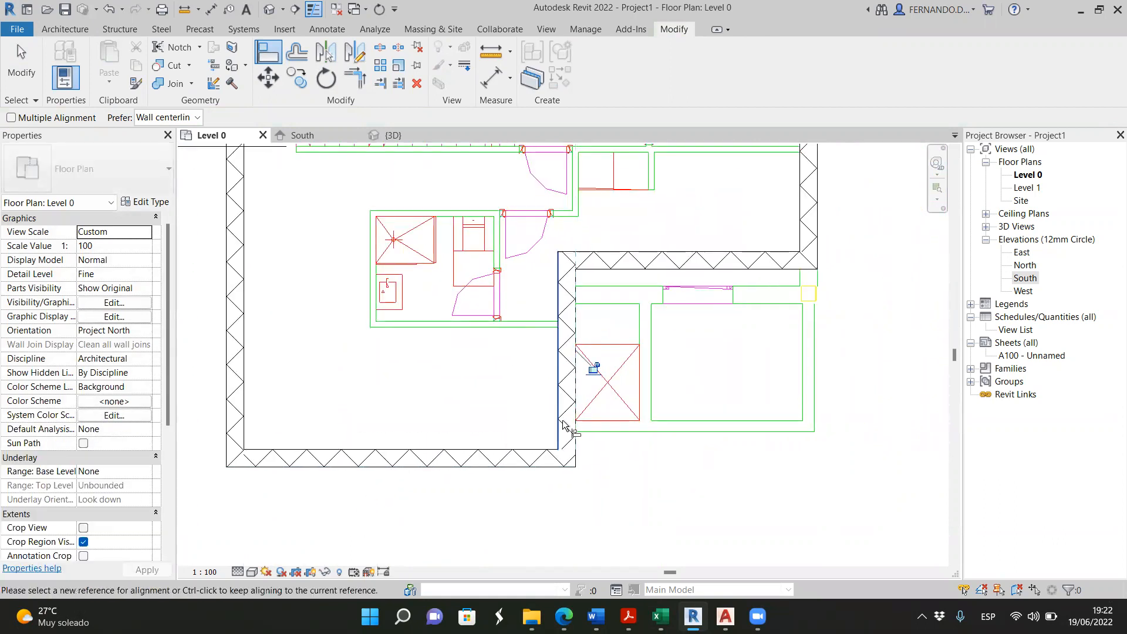
scroll(664, 333, "up", 1)
left_click(789, 294)
left_click(789, 264)
Trim/extend the north wall and the east wall to meet in a closed corner
scroll(656, 417, "down", 3)
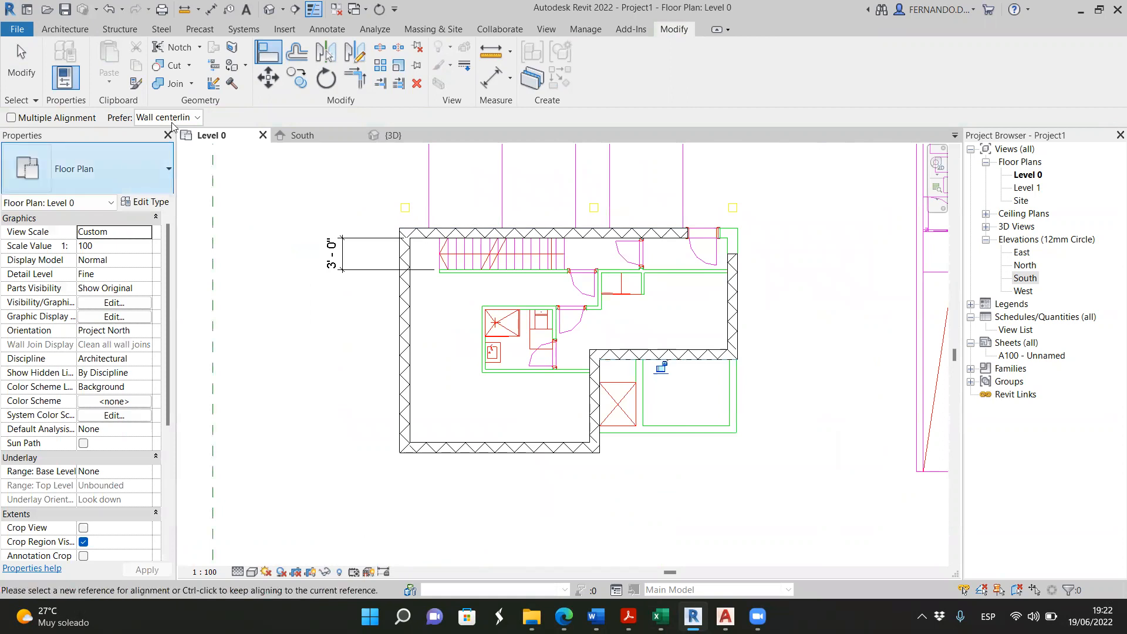
left_click(355, 77)
left_click(616, 233)
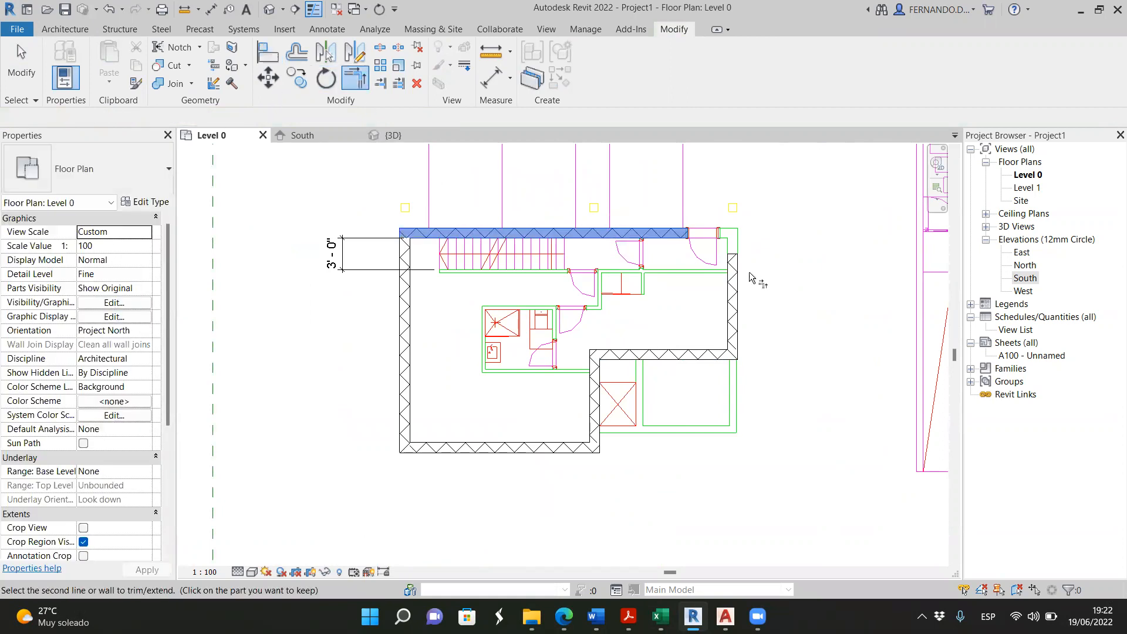
left_click(734, 288)
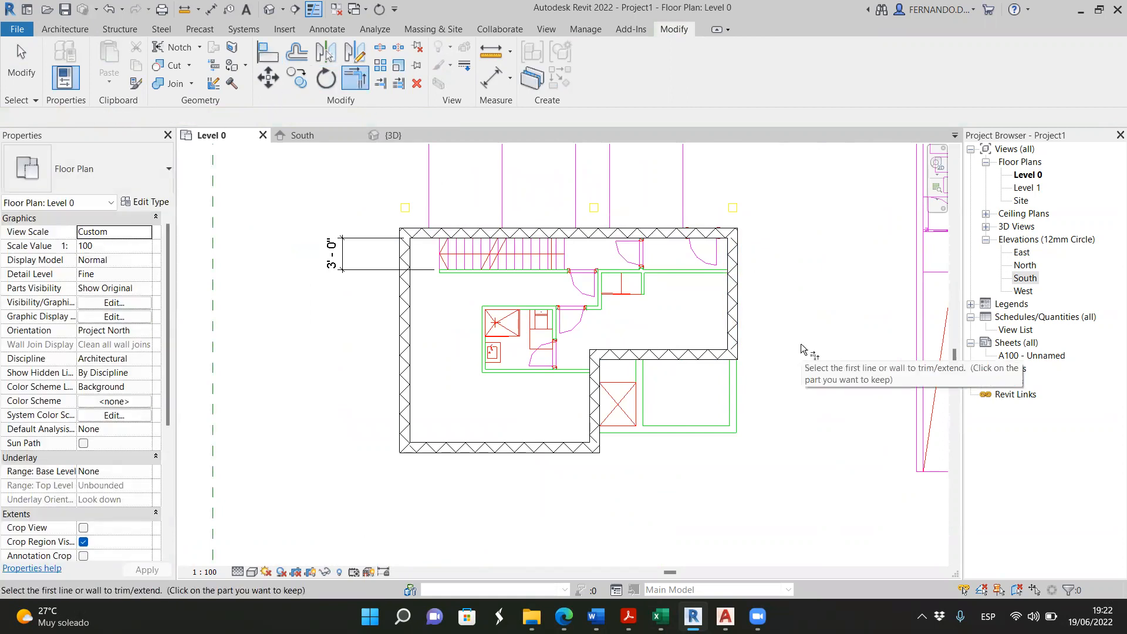
Switch the Level 0 view to the Wireframe visual style and check the placed walls against the imported plan lines
scroll(610, 437, "up", 2)
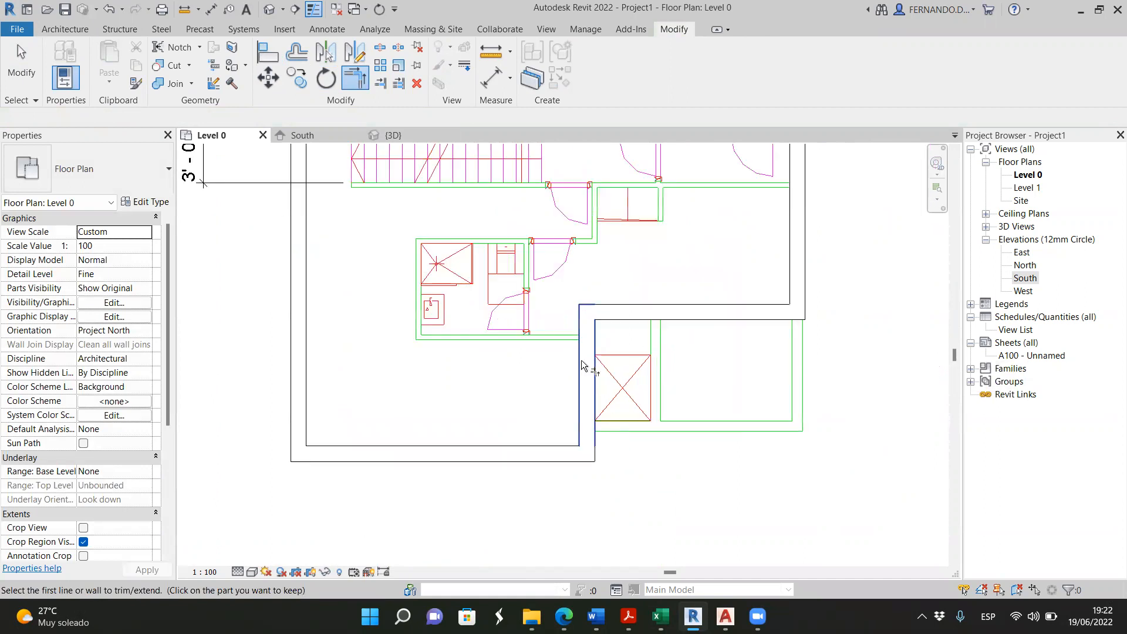
scroll(501, 295, "down", 2)
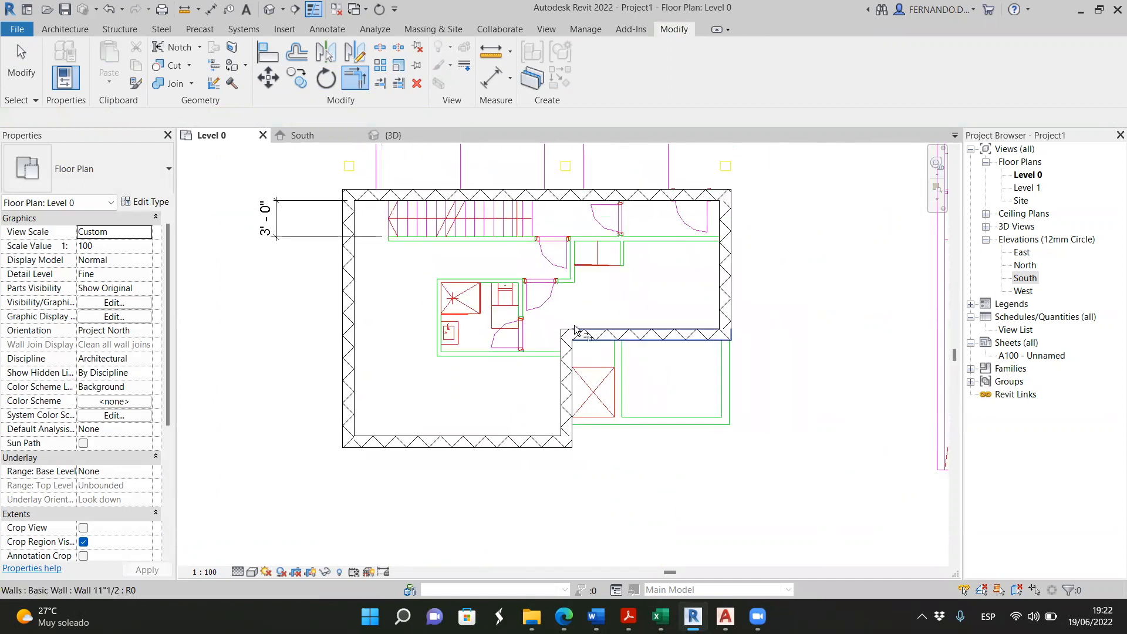
scroll(606, 342, "up", 1)
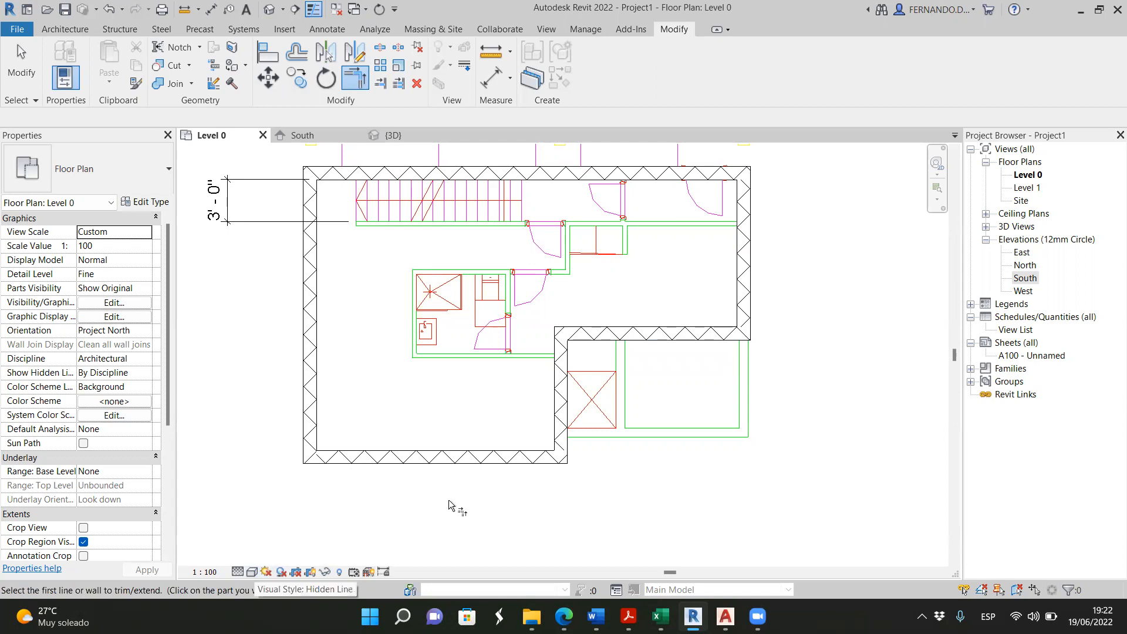
left_click(251, 572)
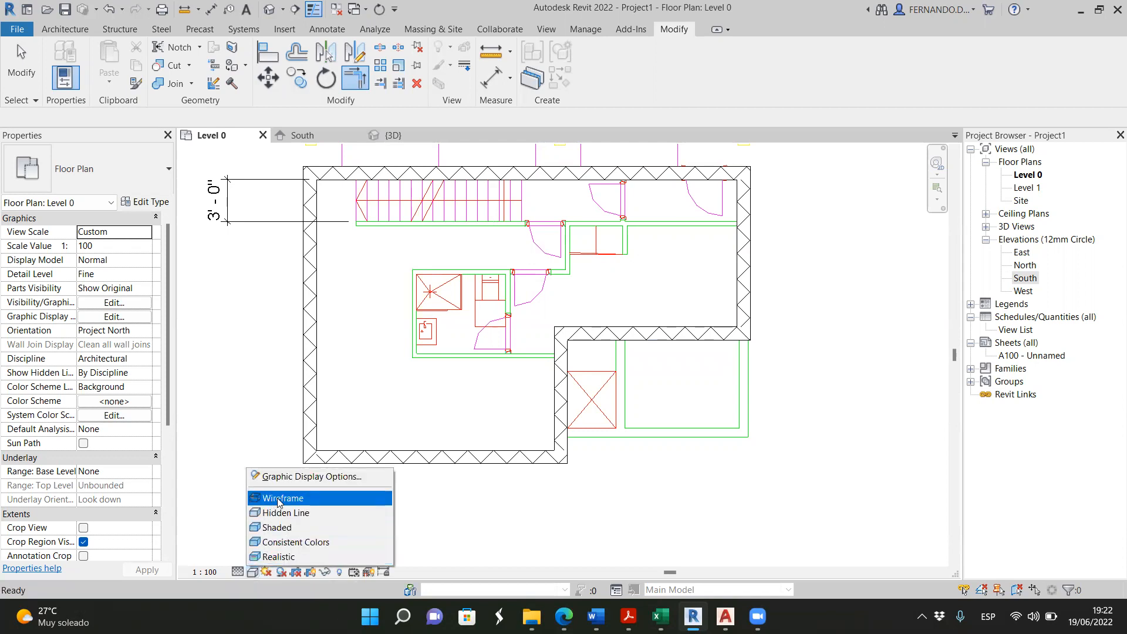
left_click(278, 498)
scroll(628, 370, "up", 3)
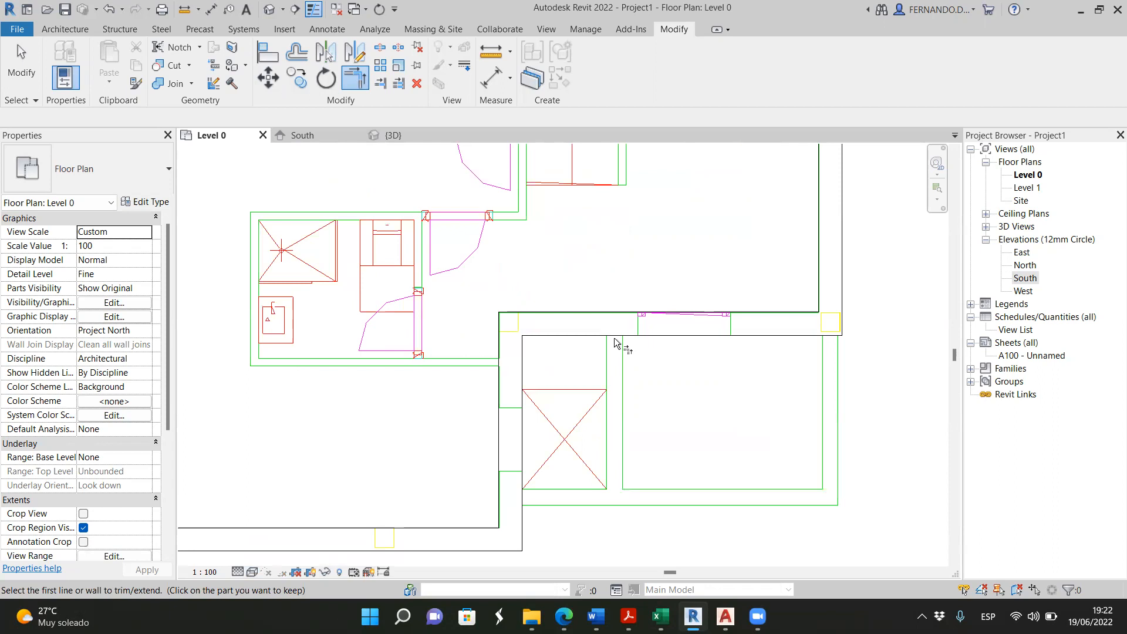
scroll(628, 392, "down", 4)
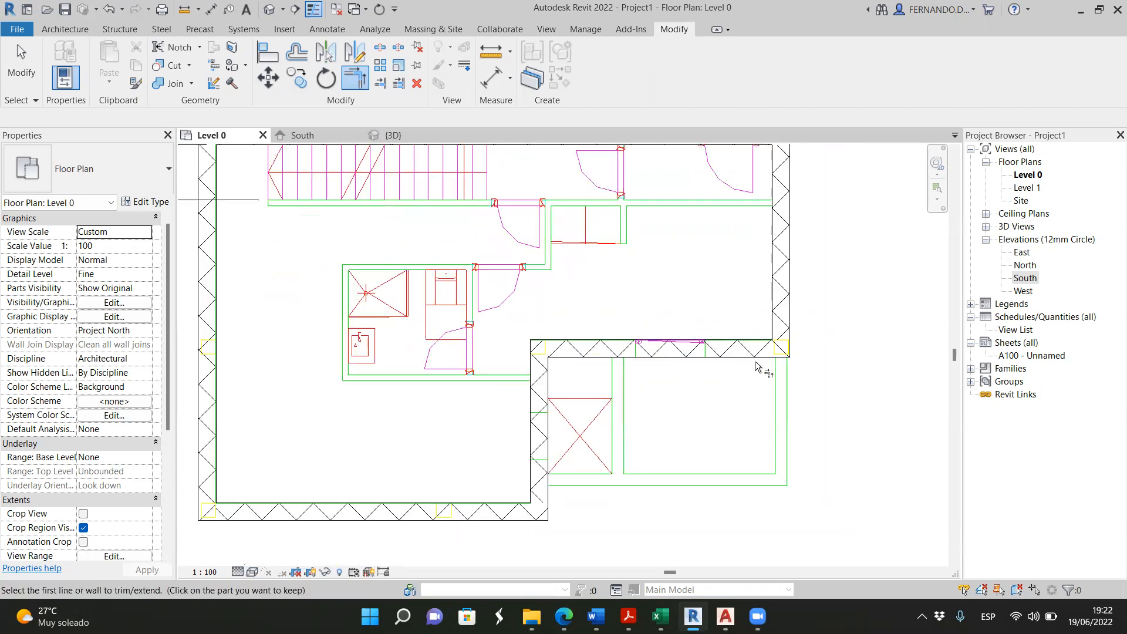
scroll(446, 186, "up", 2)
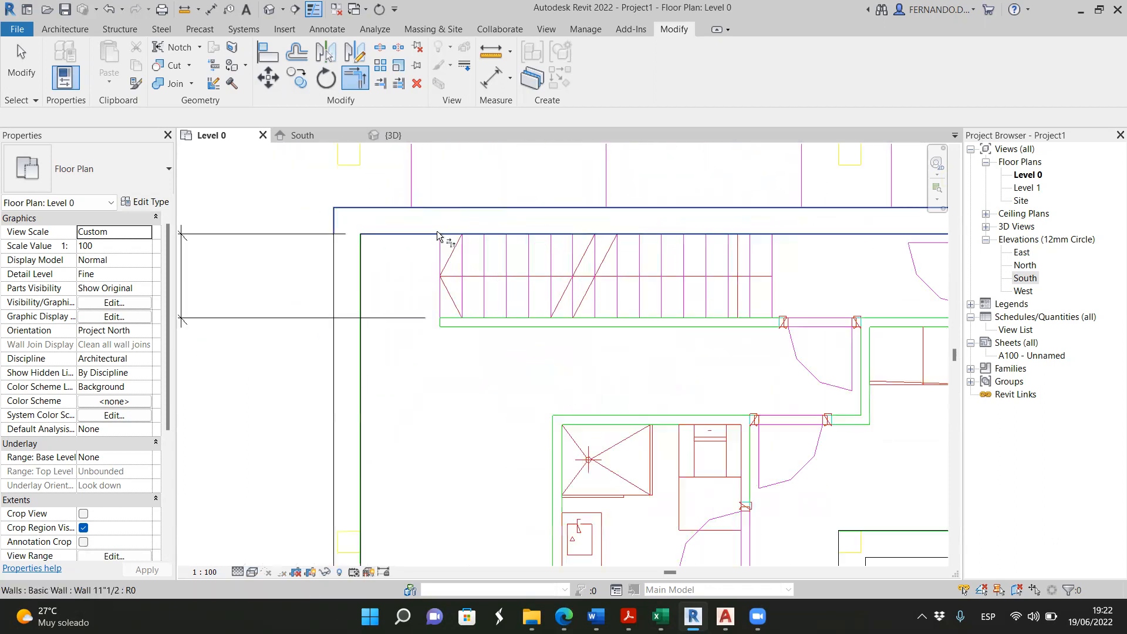
scroll(365, 345, "up", 3)
scroll(355, 377, "down", 5)
scroll(367, 413, "up", 4)
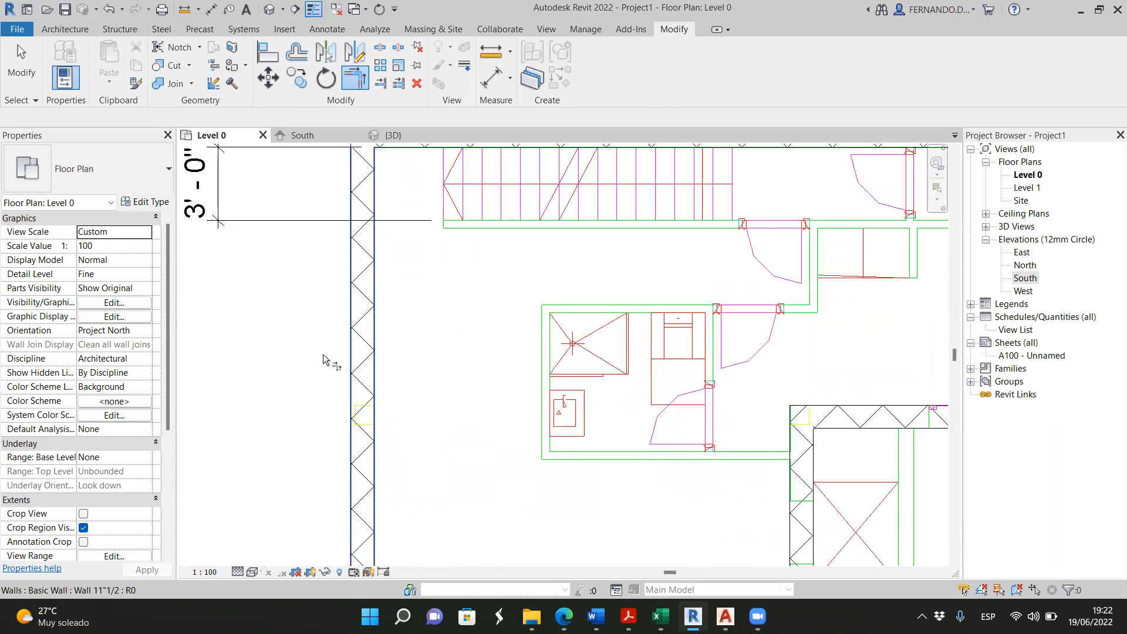
Measure the thickness of the thin outer wall in the imported plan of the annex beside the recessed corner
scroll(353, 359, "down", 4)
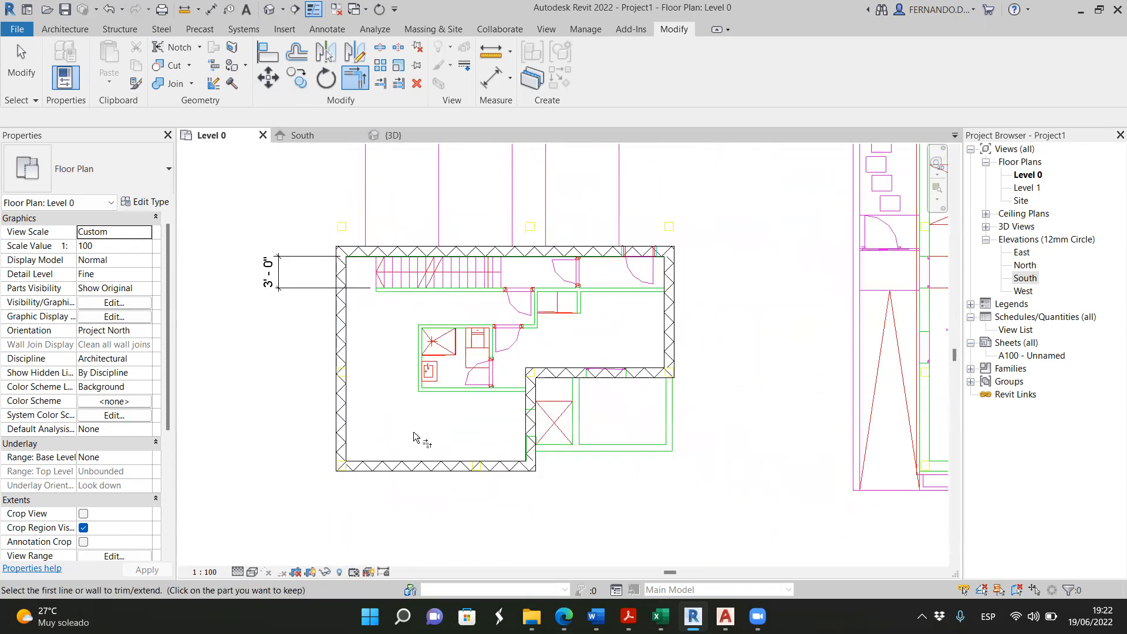
scroll(375, 364, "down", 4)
scroll(464, 375, "down", 2)
scroll(463, 378, "up", 2)
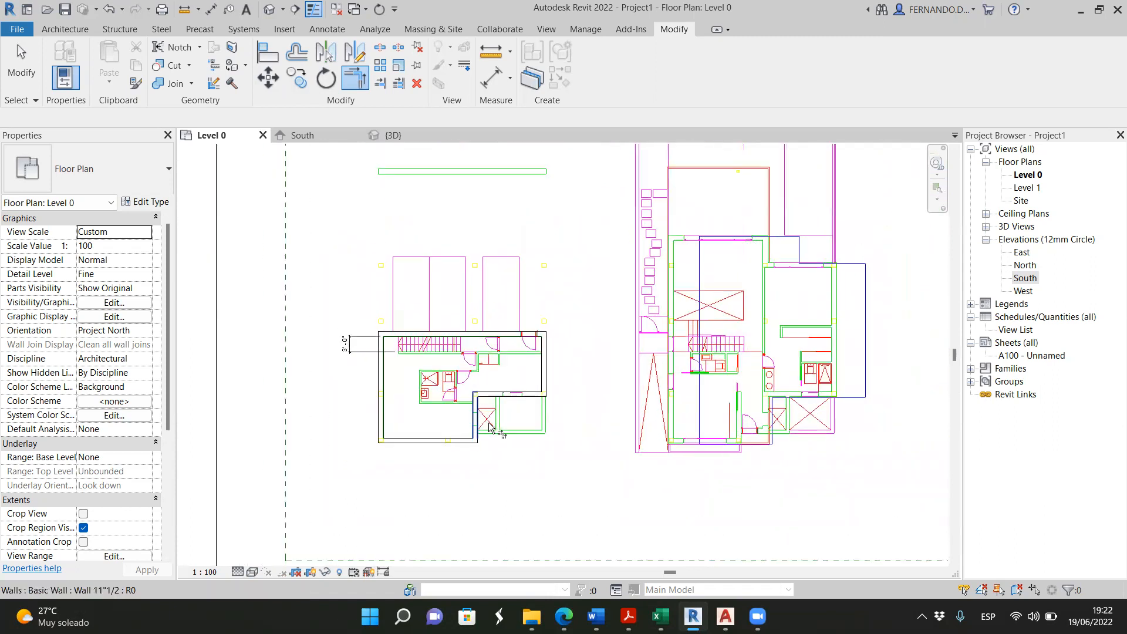
scroll(448, 429, "up", 4)
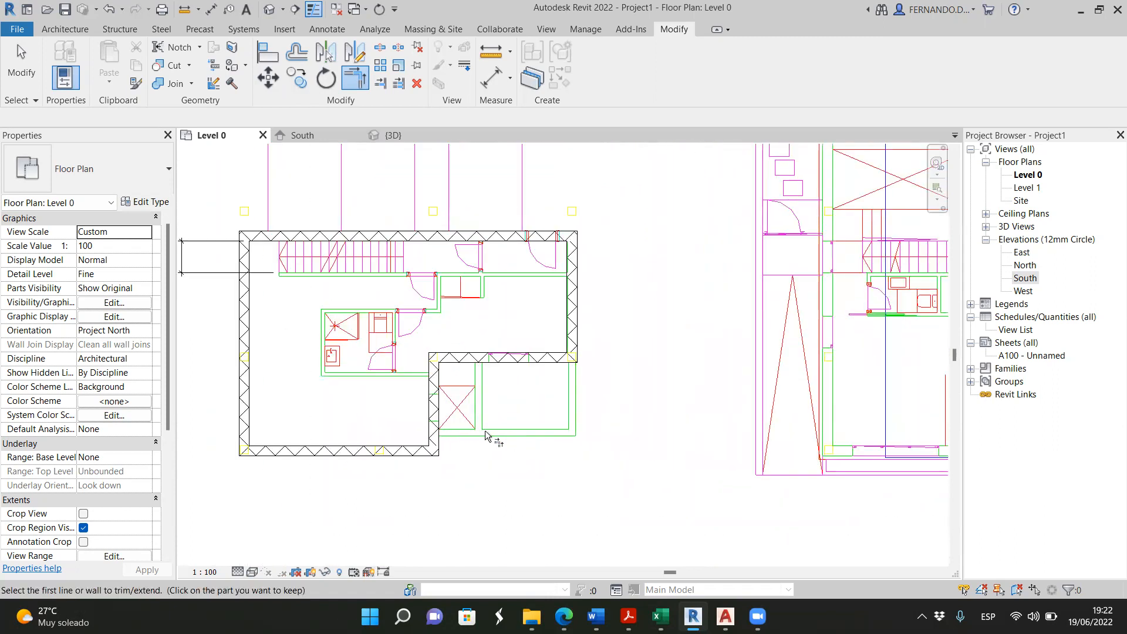
scroll(568, 392, "up", 3)
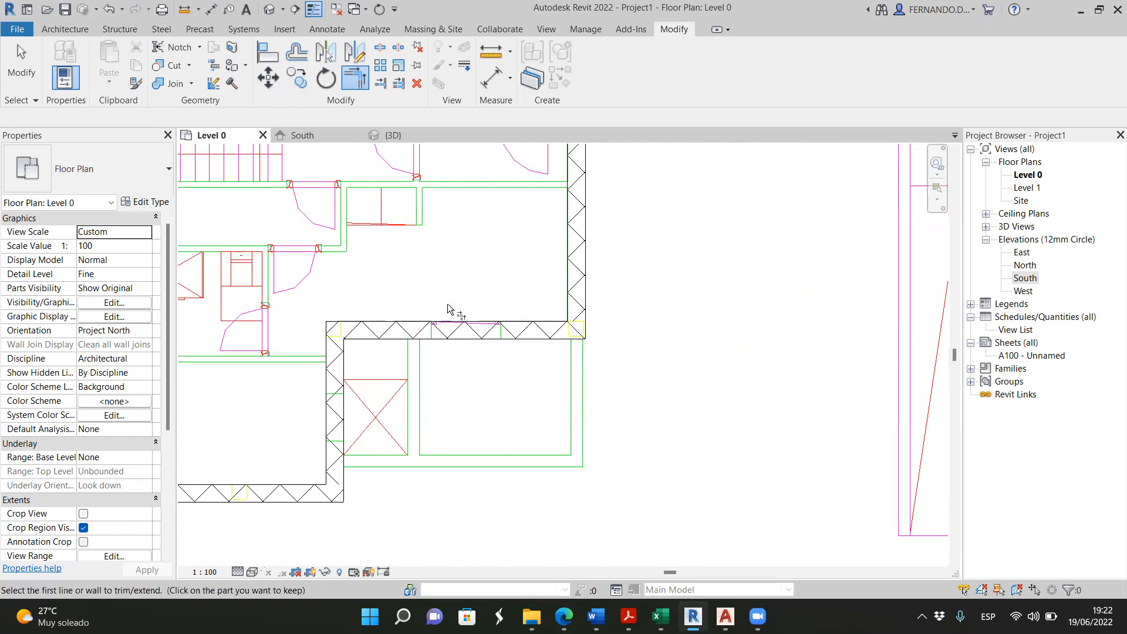
left_click(65, 28)
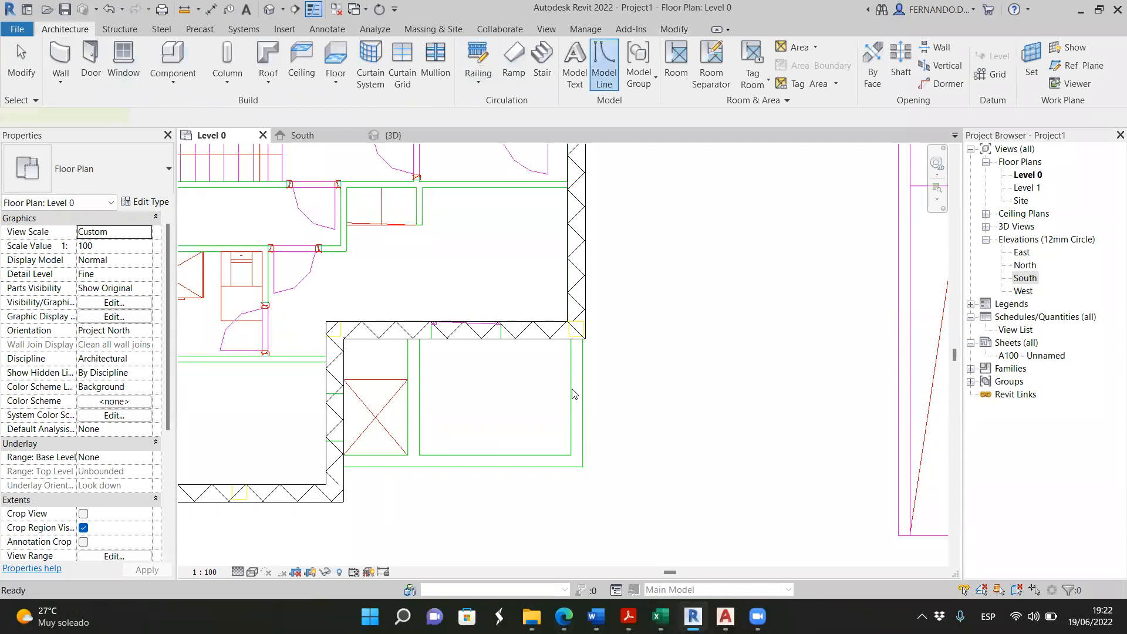
left_click(604, 71)
left_click(61, 30)
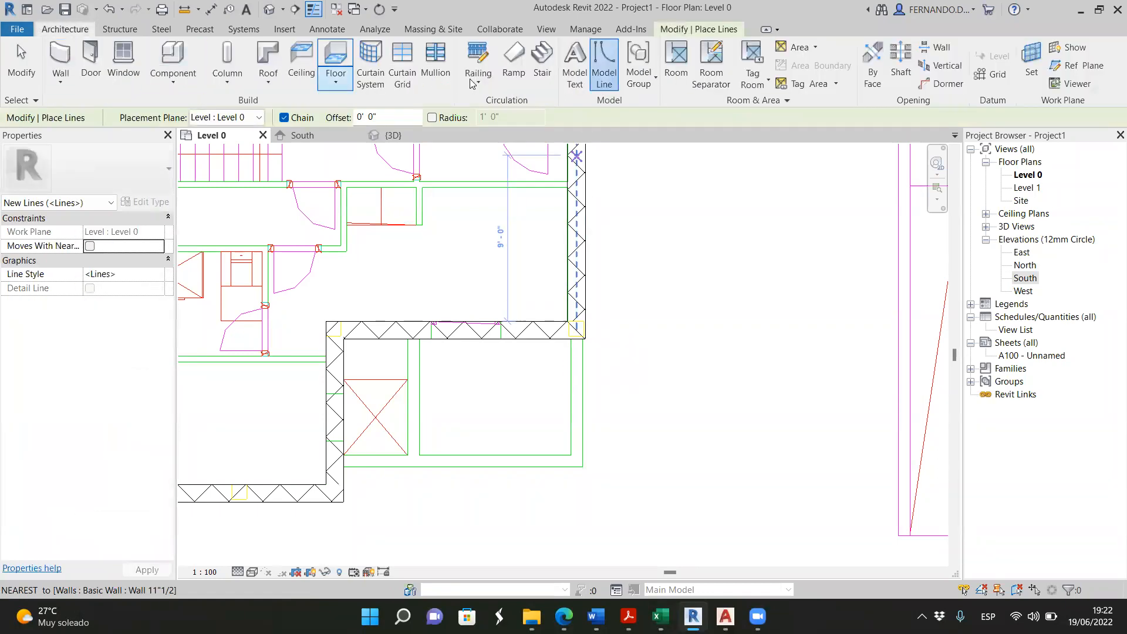
left_click(327, 29)
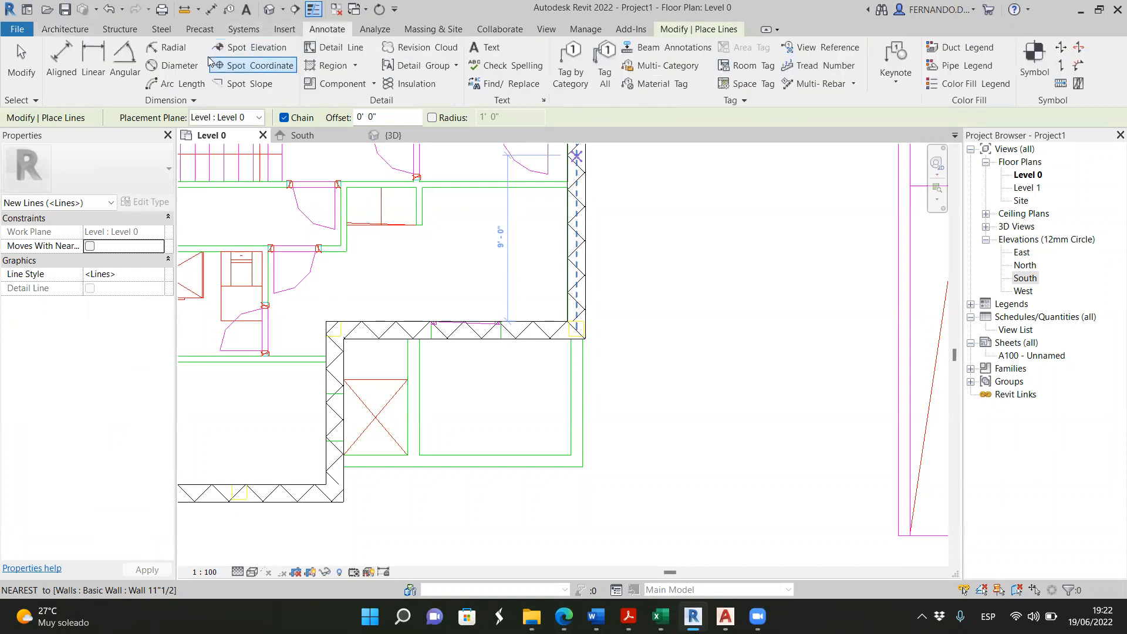
left_click(61, 65)
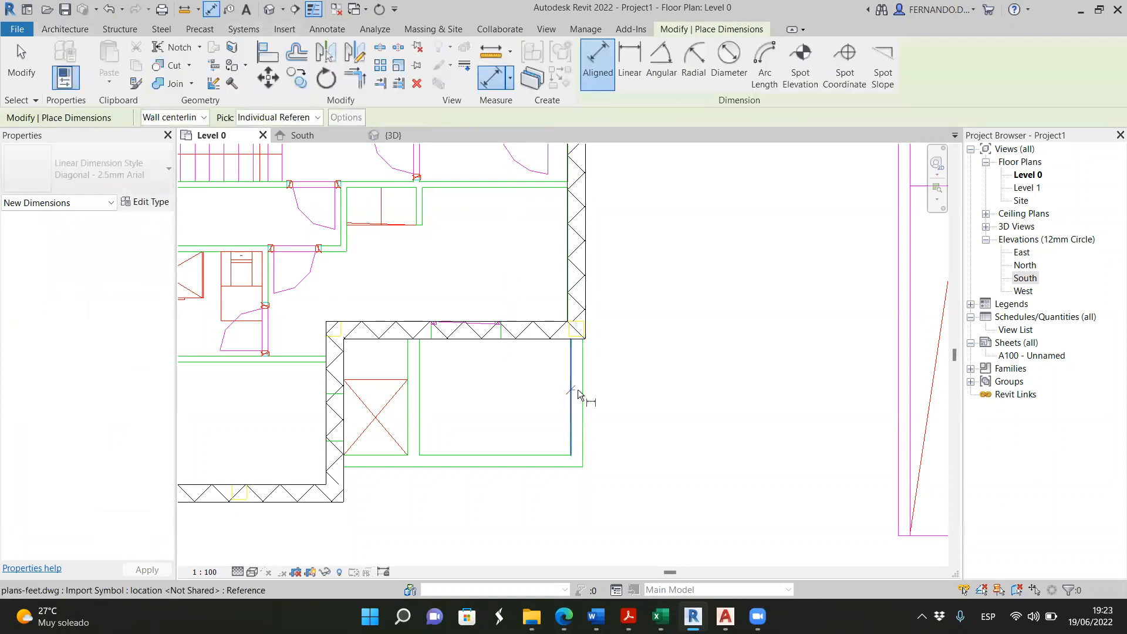
left_click(577, 389)
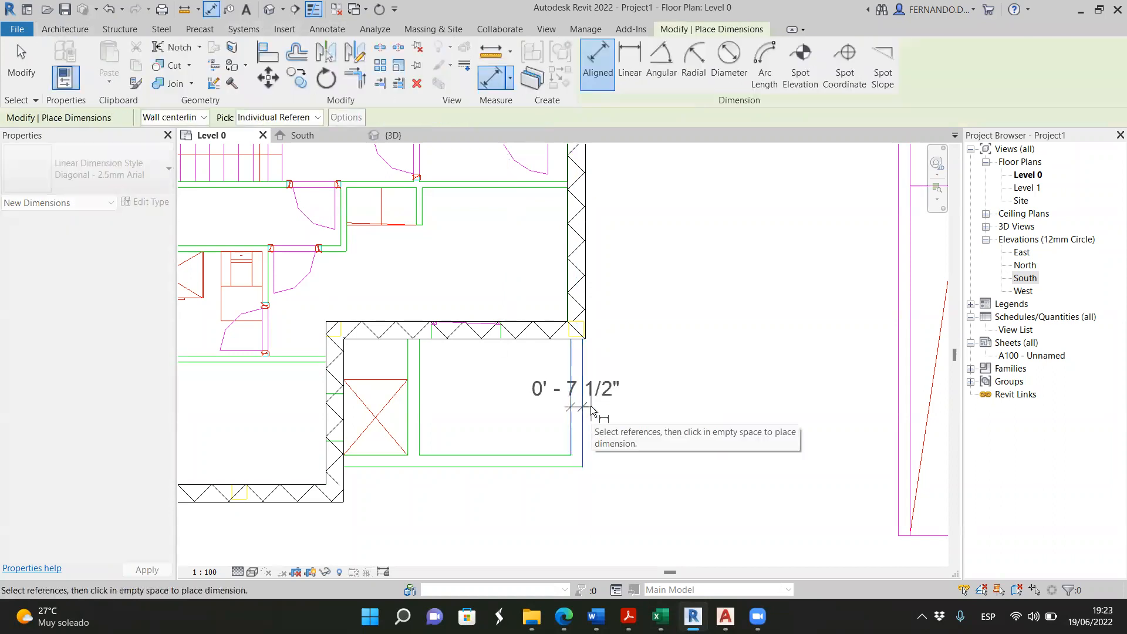
key("Escape")
scroll(498, 410, "down", 3)
key("Escape")
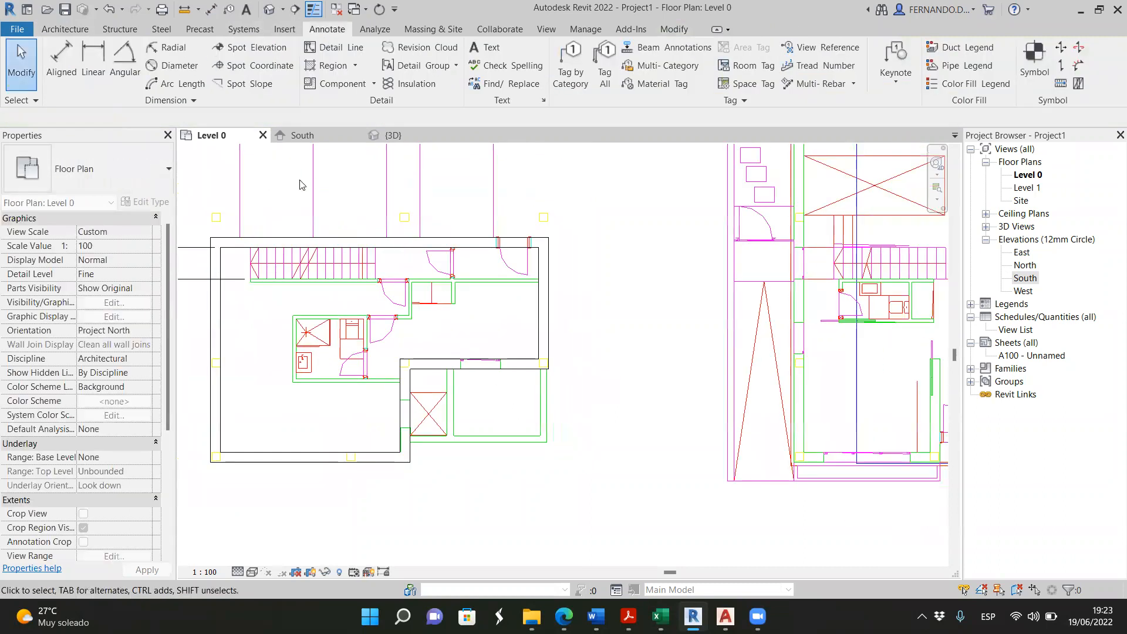
Start a new wall and duplicate the 11"1/2 basic wall type as Wall 7"1/2
left_click(64, 29)
left_click(57, 59)
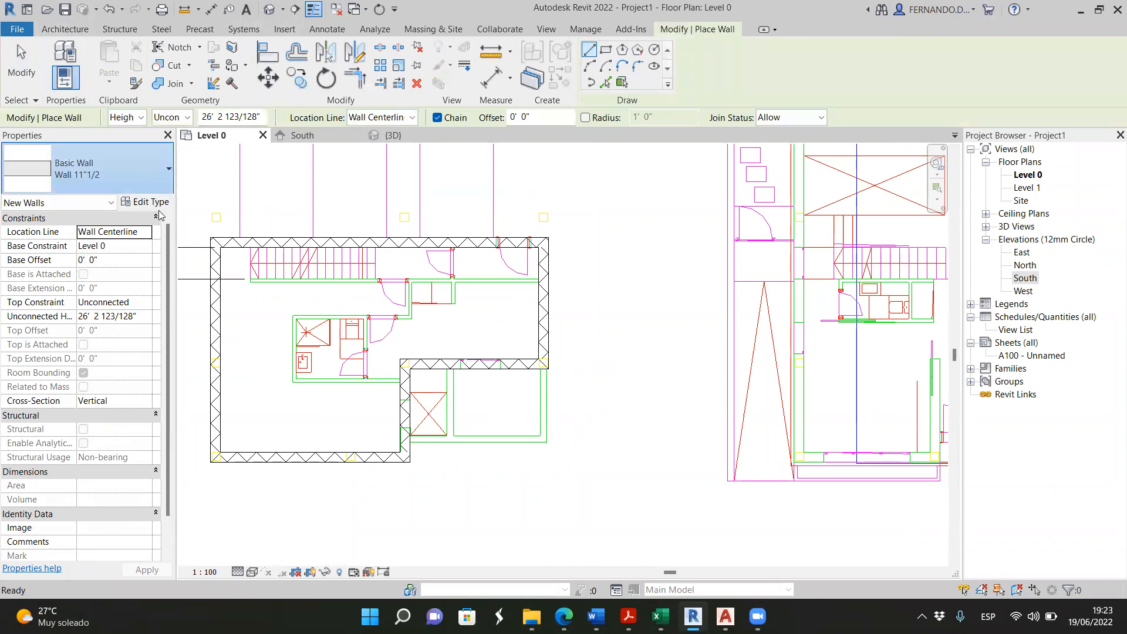
left_click(137, 172)
left_click(138, 175)
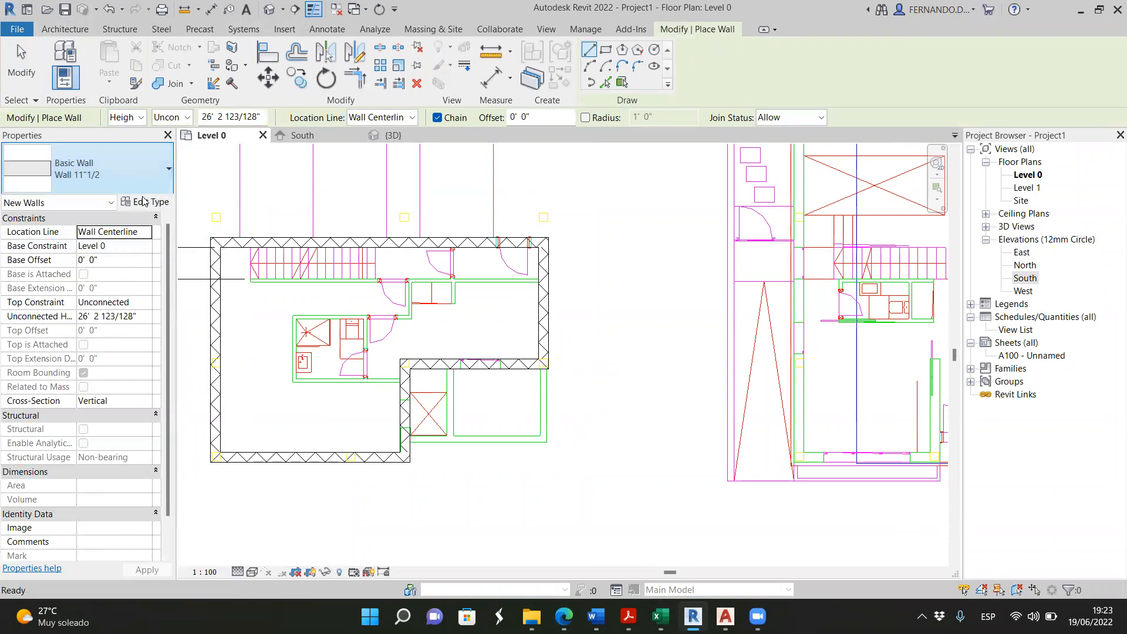
left_click(146, 202)
left_click(917, 155)
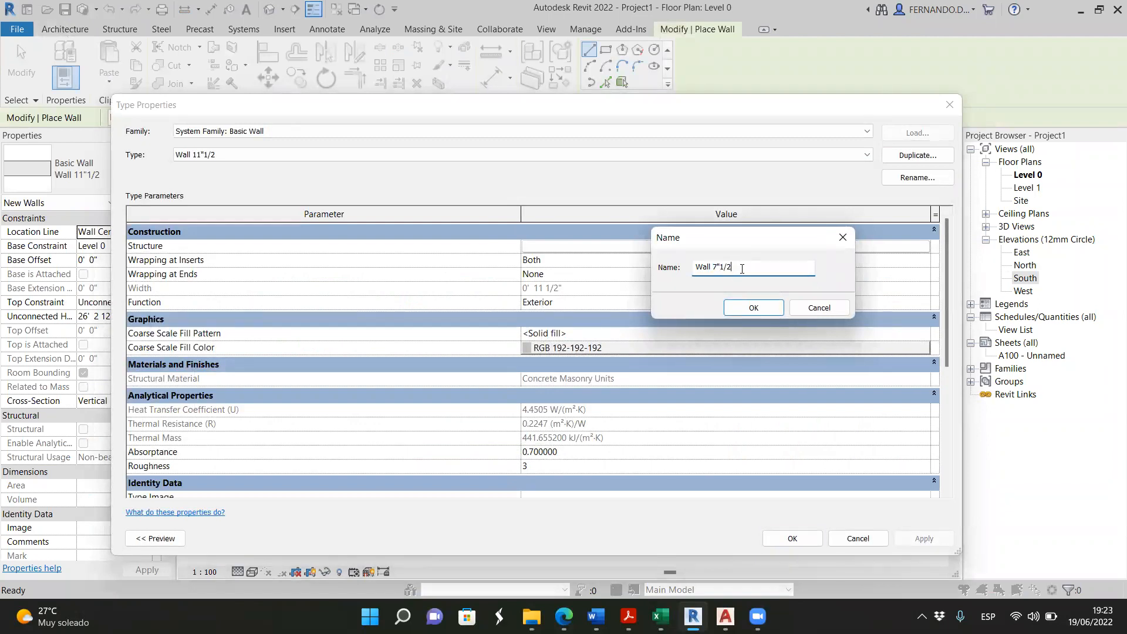
left_click(753, 308)
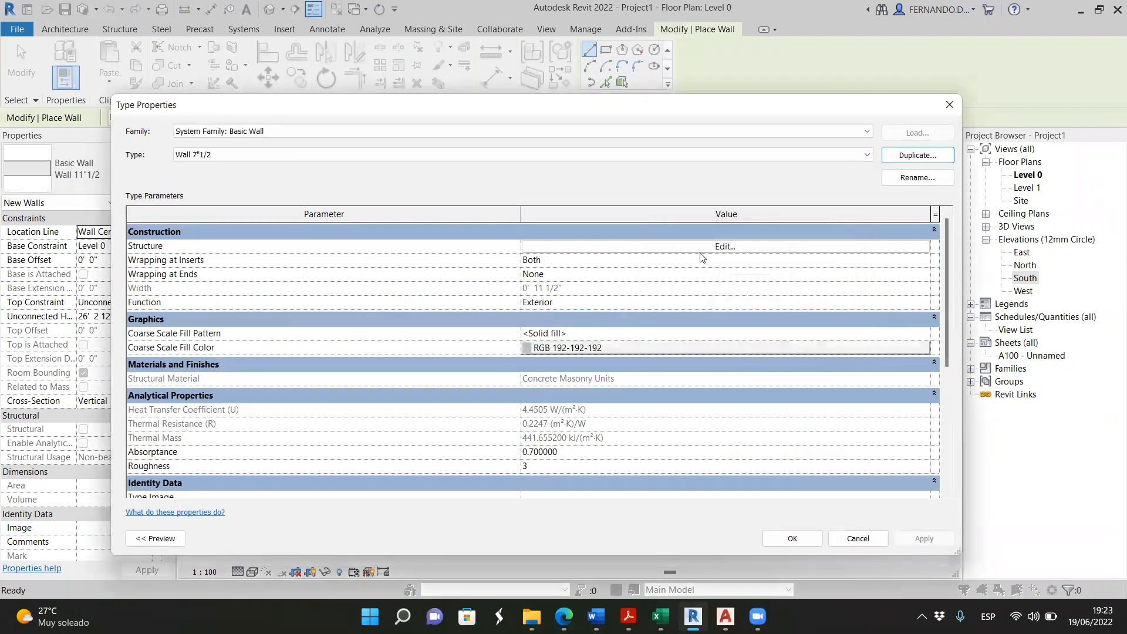
Set the Concrete Masonry Units structure layer of the Wall 7"1/2 type to a thickness of 0' 7 1/2"
left_click(713, 246)
left_click(508, 245)
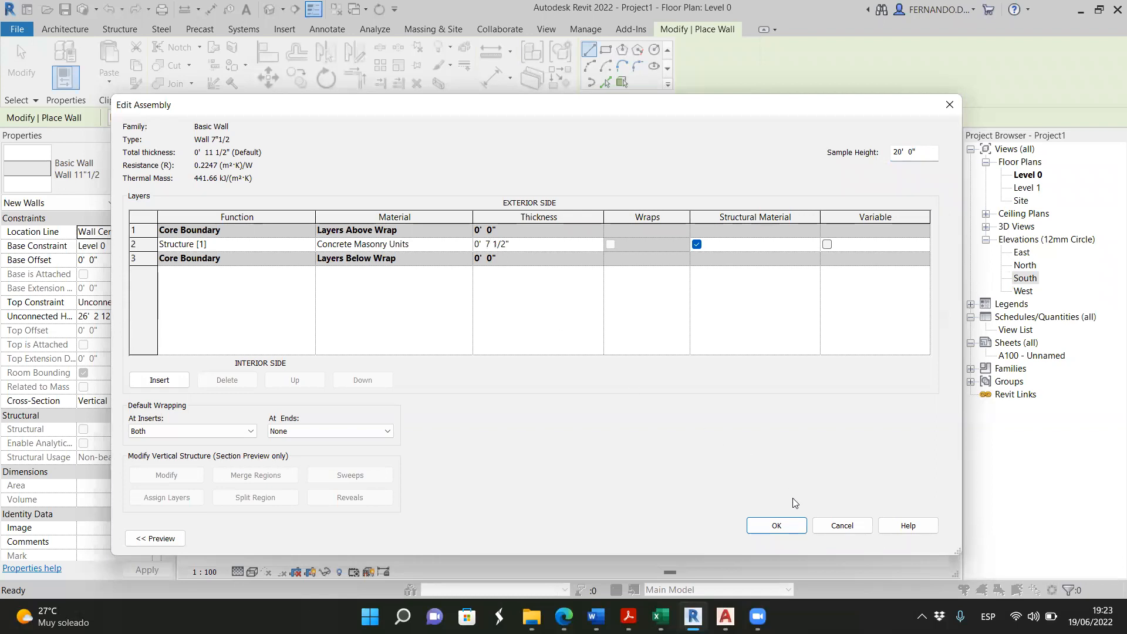
left_click(777, 525)
left_click(790, 537)
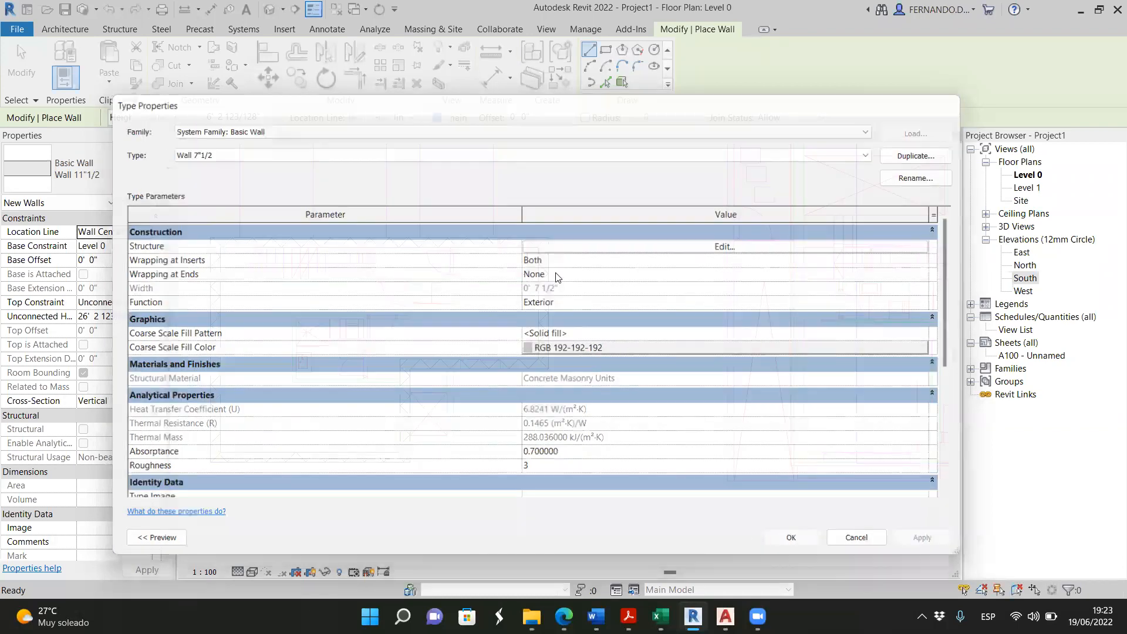
Draw chained 7"1/2 walls roughly along the annex's east and south sides, the east one about 7' long
scroll(541, 358, "up", 3)
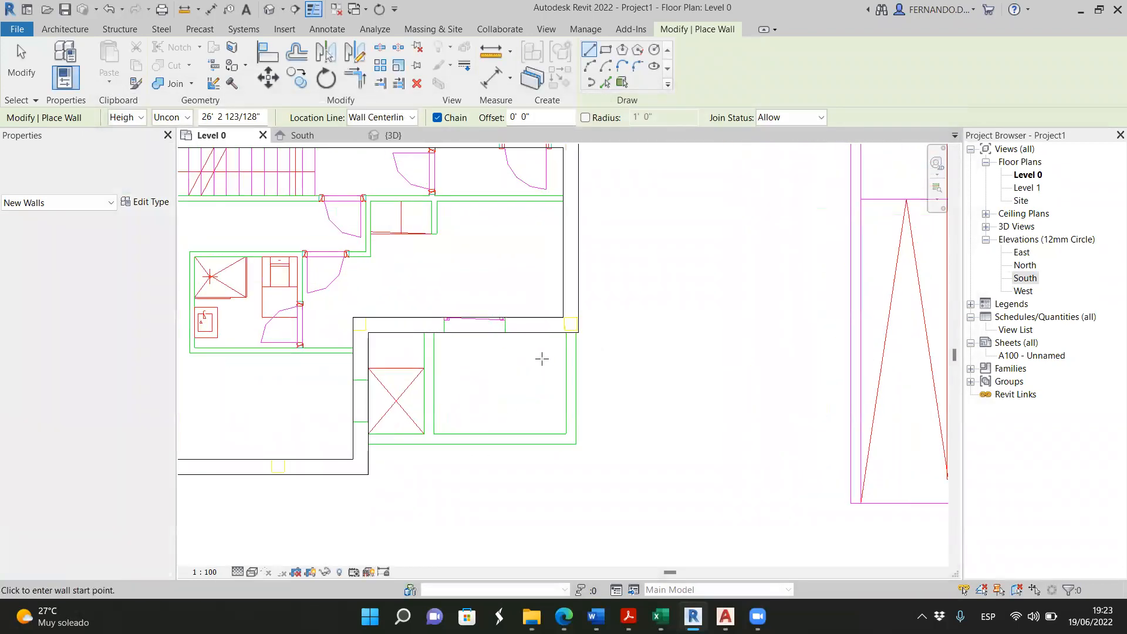
left_click(543, 355)
left_click(543, 466)
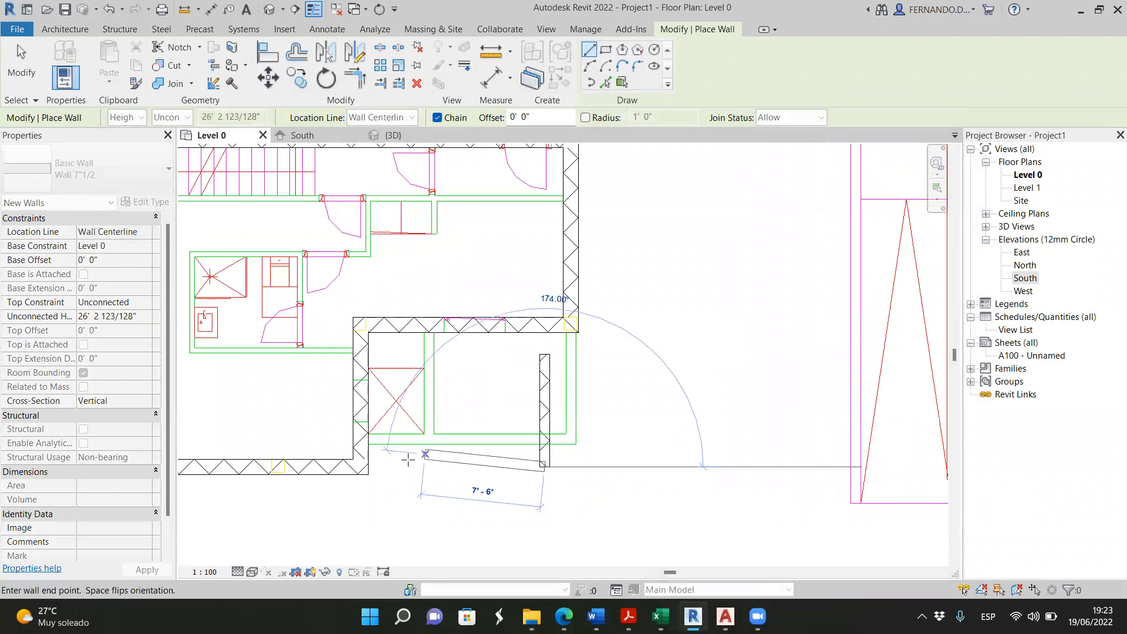
left_click(400, 467)
key("Escape")
key("Escape")
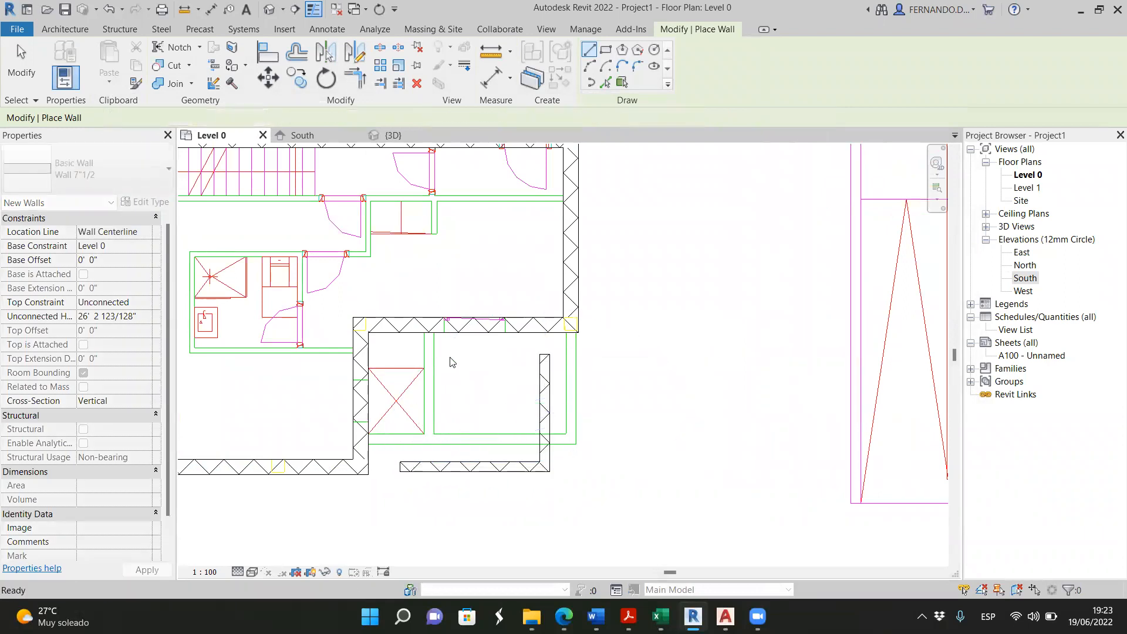
Draw a short vertical 7"1/2 wall inside the annex, near the partition beside the crossed rectangle
left_click(449, 354)
left_click(449, 411)
key("Escape")
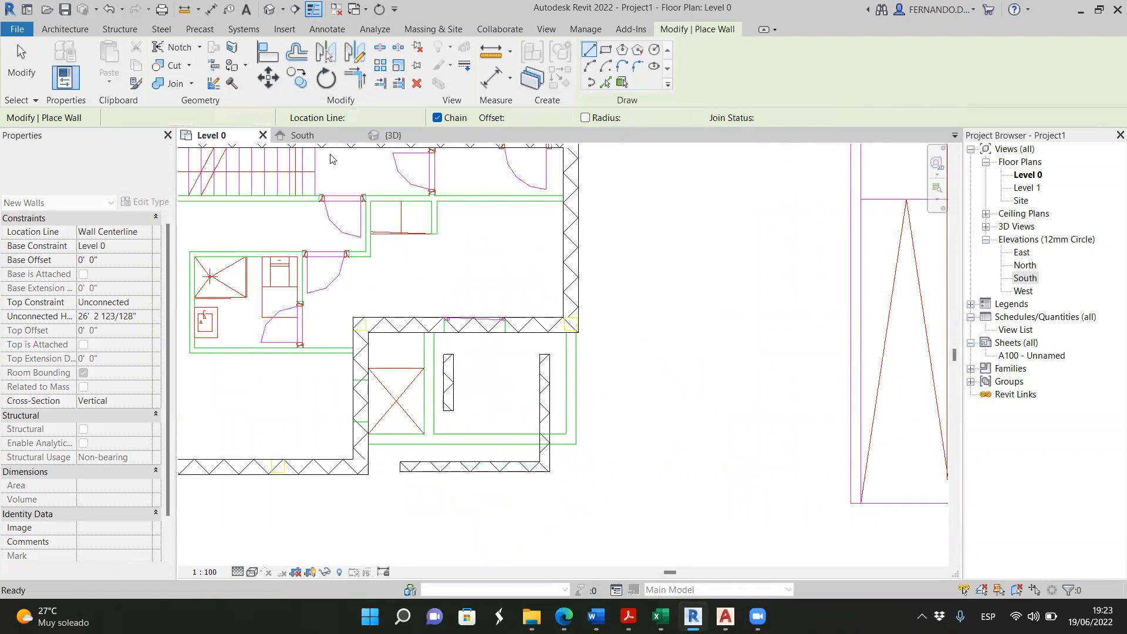
key("Escape")
Align the outer faces of the annex's east and south walls with the outer lines of the imported plan
left_click(544, 387)
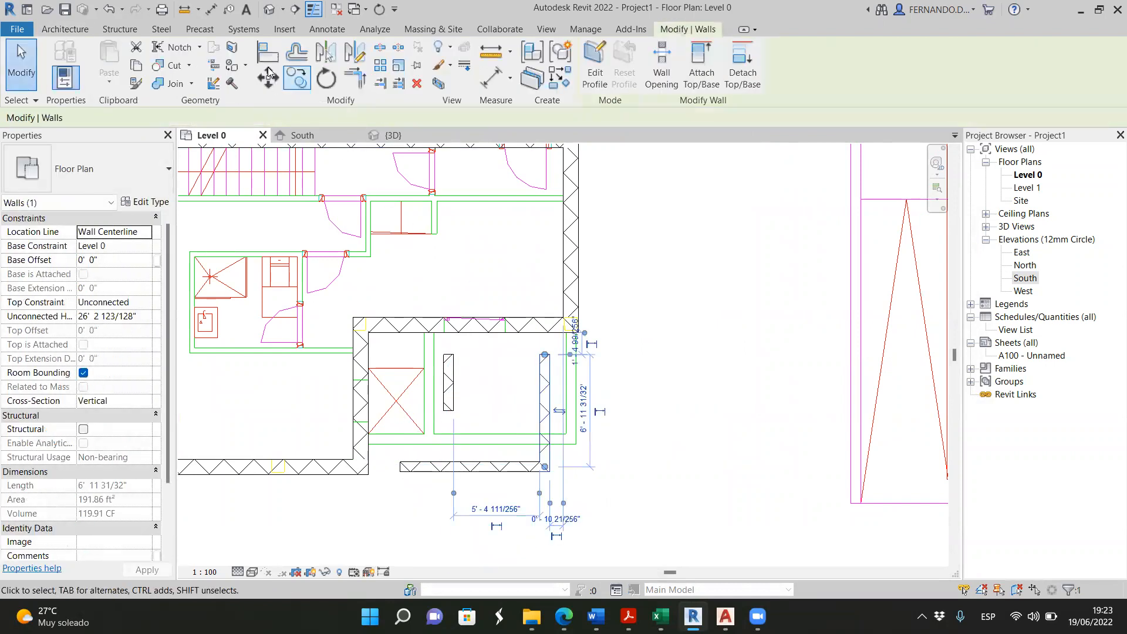
key("a")
key("l")
scroll(571, 353, "up", 2)
left_click(565, 346)
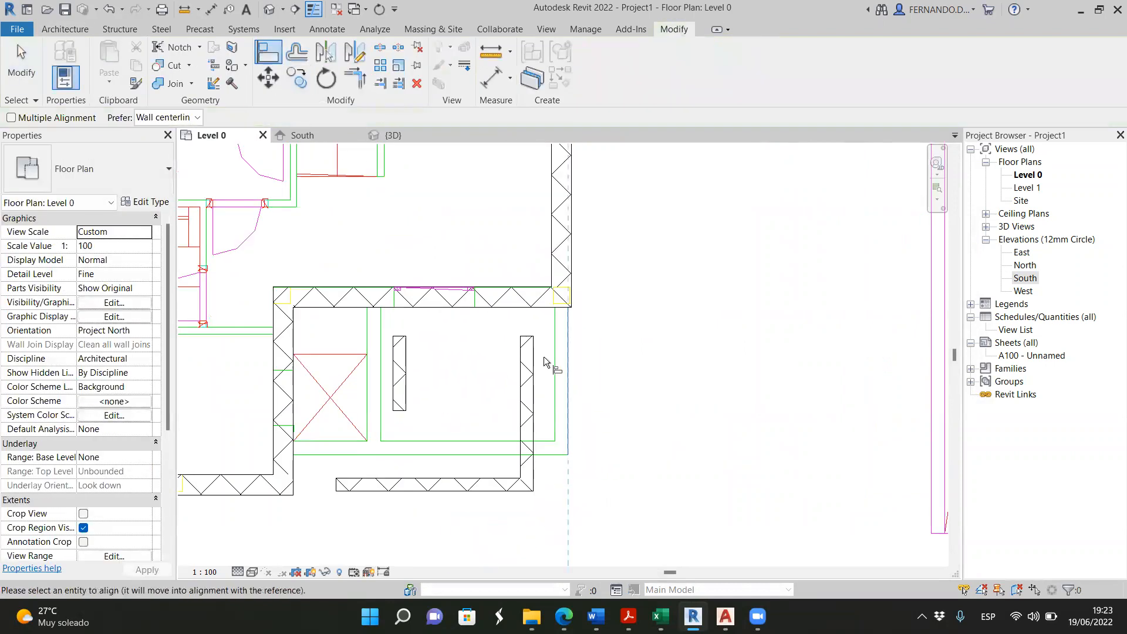
left_click(535, 358)
left_click(499, 454)
left_click(502, 491)
Align the east face of the annex's short inner wall with the partition line of the imported plan
left_click(380, 378)
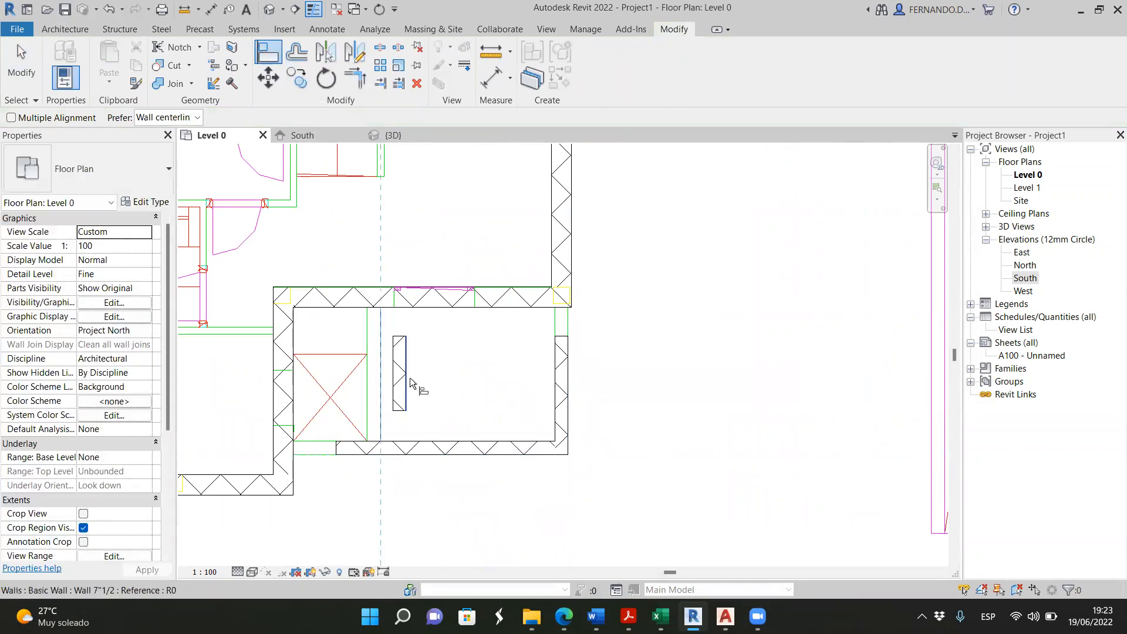
left_click(407, 381)
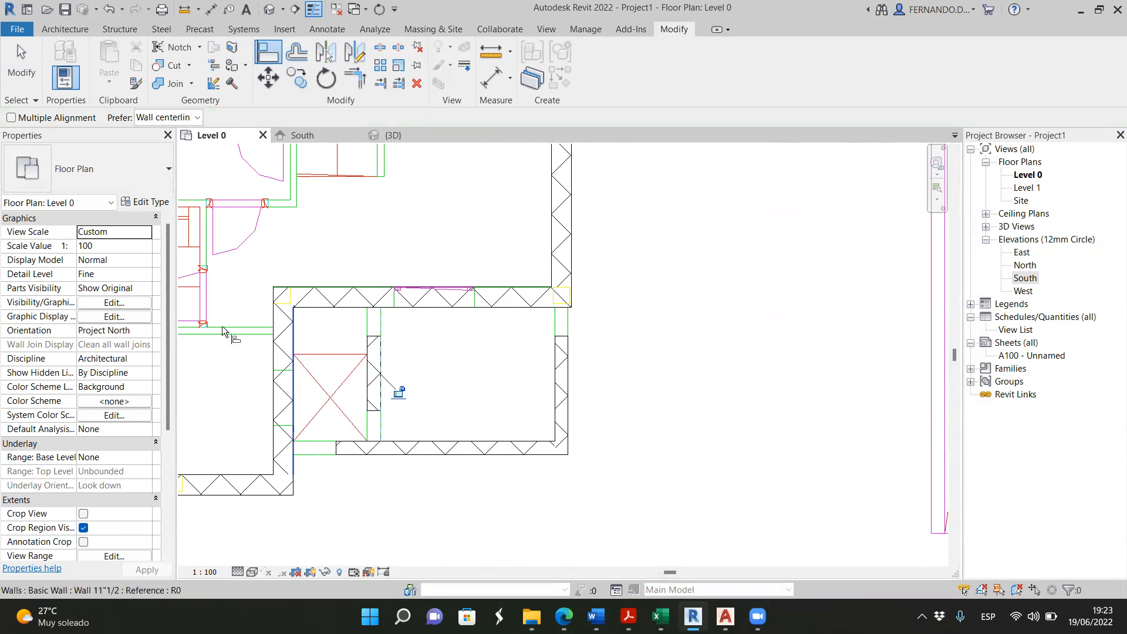
key("Escape")
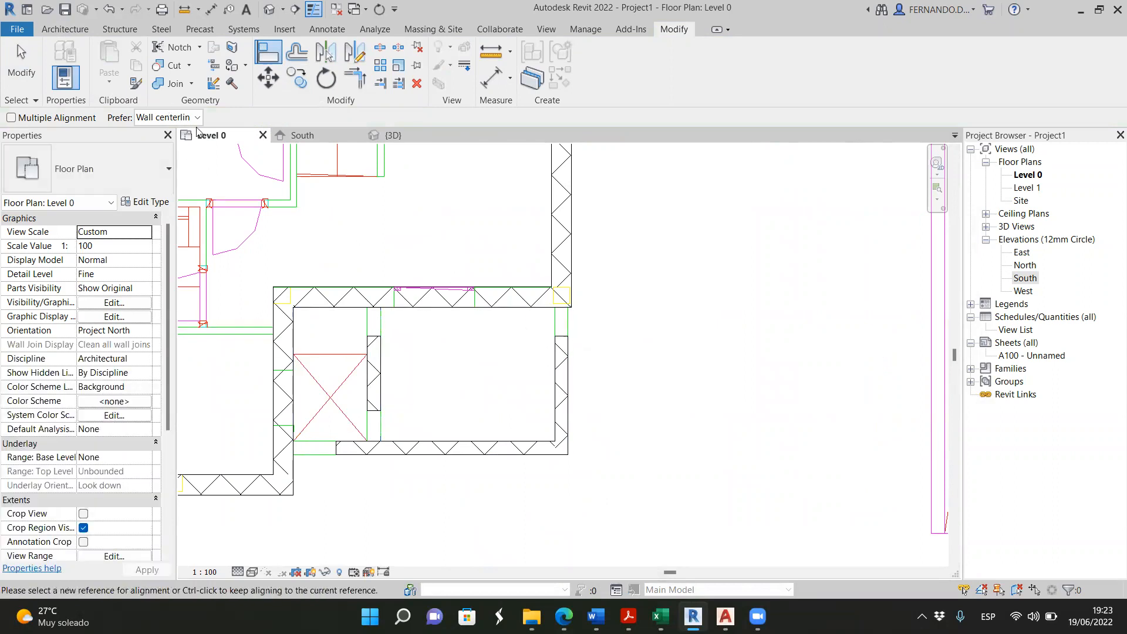
Extend the north end of the annex's east wall to the corner of the main 11"1/2 walls
left_click(21, 65)
left_click(562, 348)
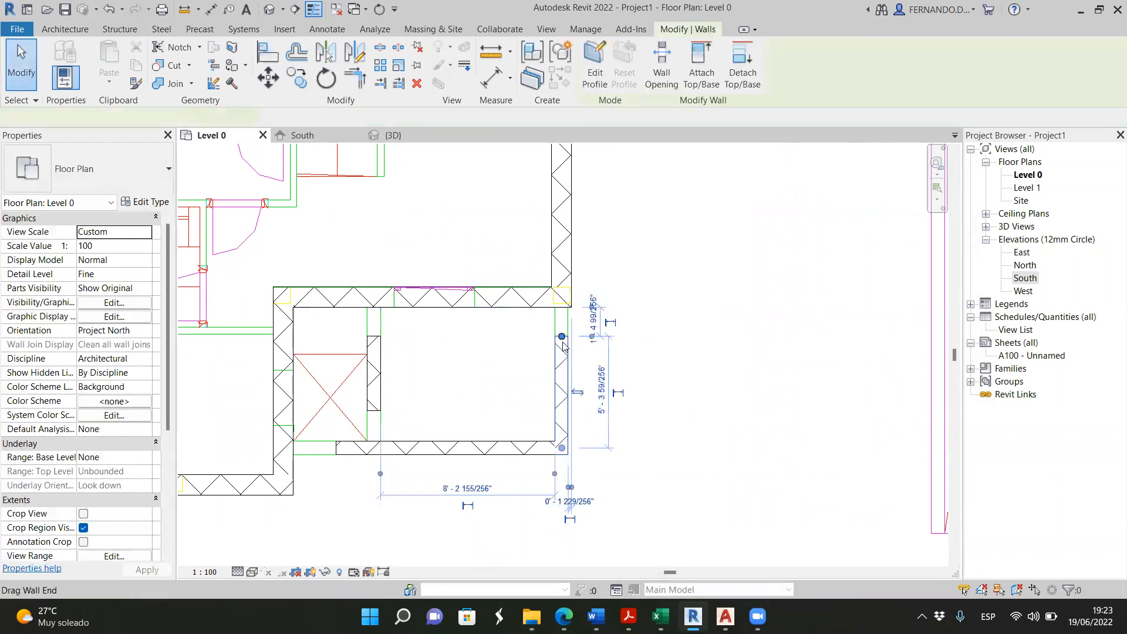
left_click_drag(562, 338, 562, 297)
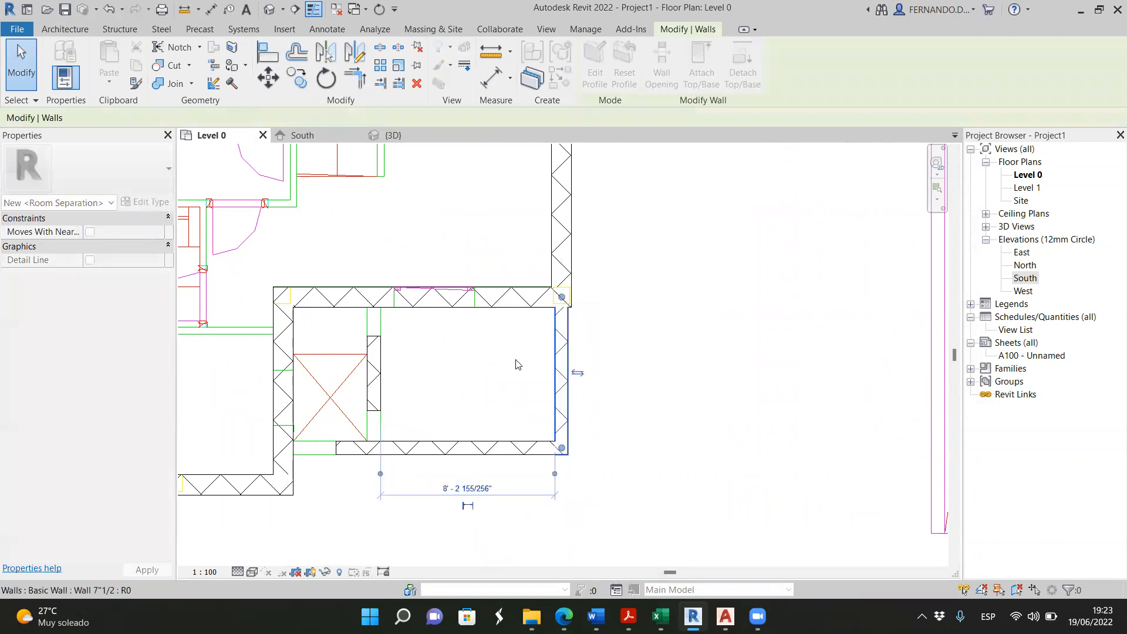
Extend the short partition beside the crossed shaft to the walls above and below, and the lower wall to the left exterior wall
left_click(375, 371)
left_click_drag(374, 338, 373, 297)
left_click_drag(373, 411, 283, 448)
left_click(341, 457)
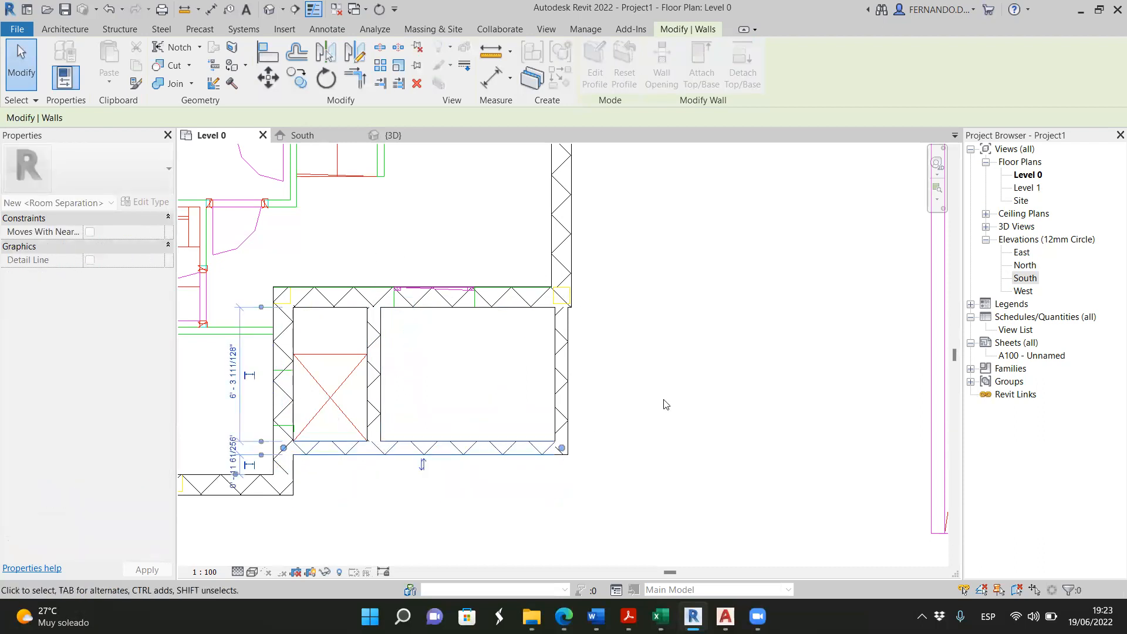
left_click(733, 403)
Open the 3D view and orient it to the front to see the walls against the levels
scroll(569, 420, "down", 5)
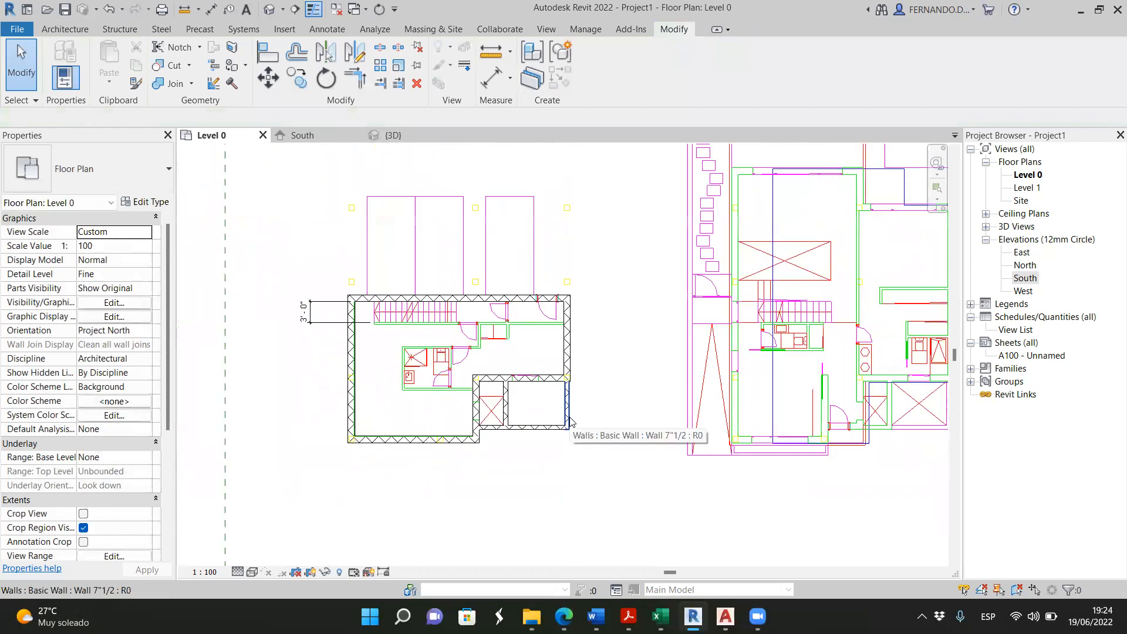
scroll(505, 435, "down", 1)
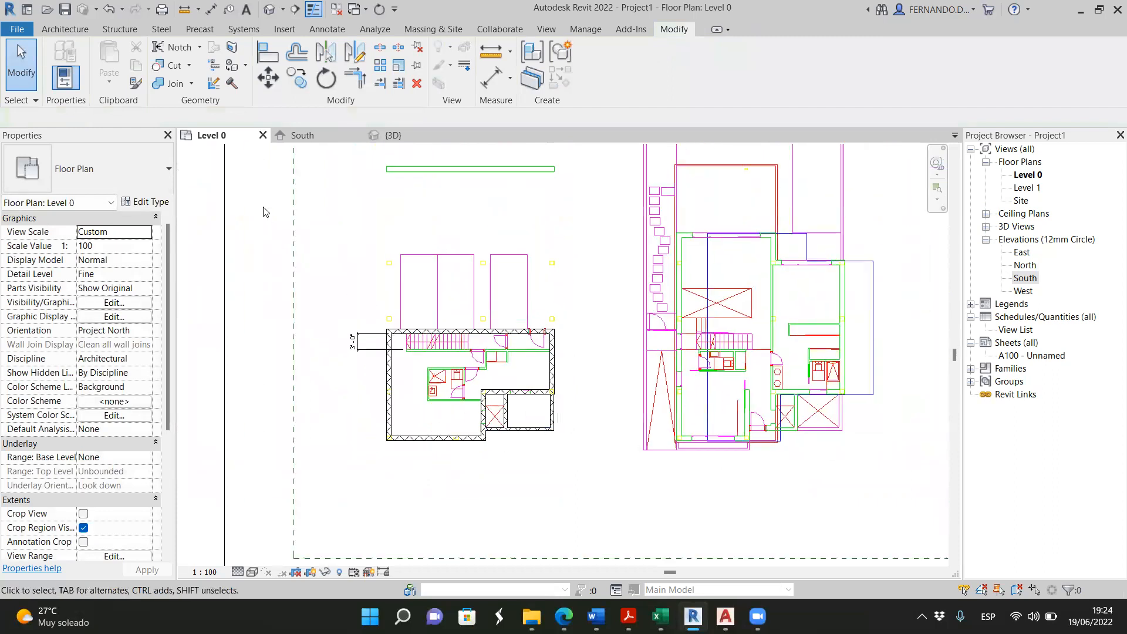
left_click(396, 135)
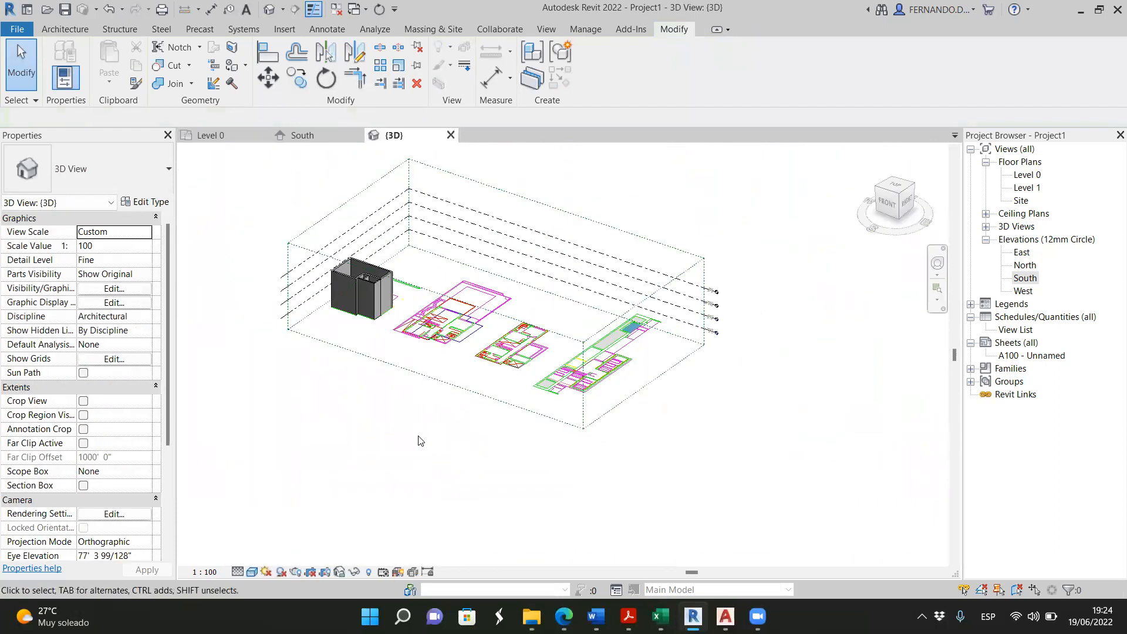
scroll(423, 364, "down", 2)
middle_click_drag(385, 415, 575, 330, "shift")
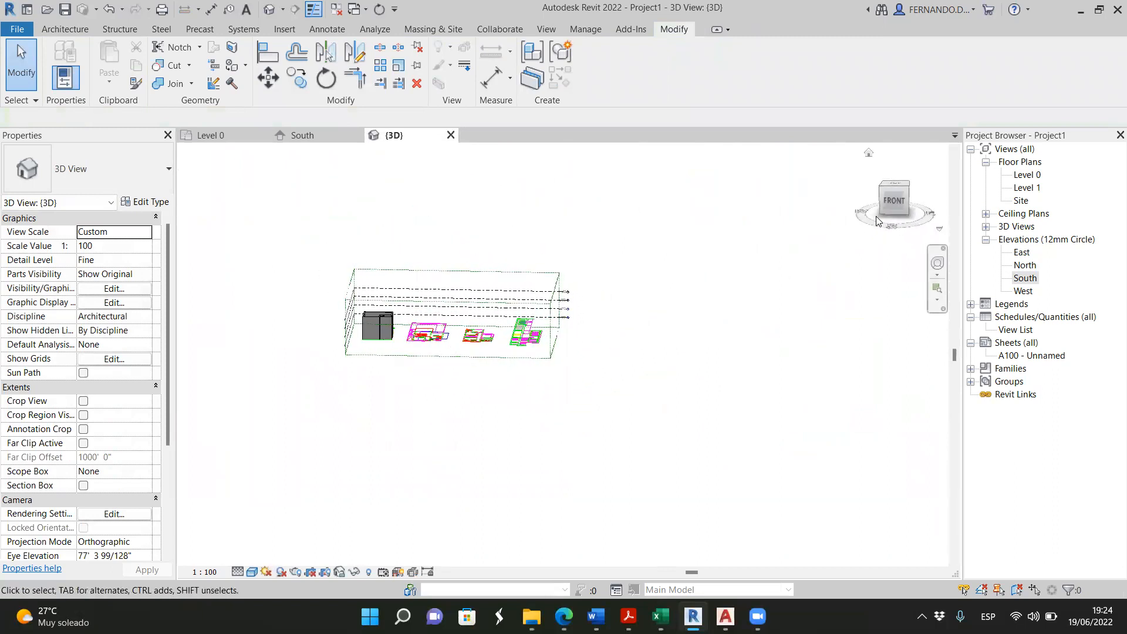
left_click(894, 200)
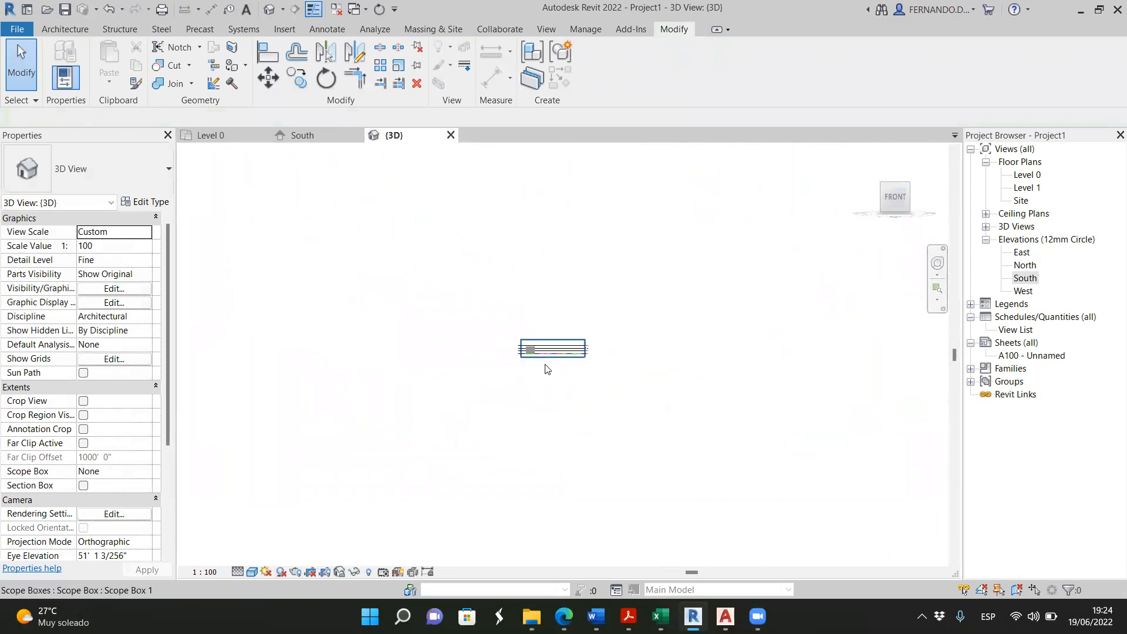
scroll(509, 308, "up", 4)
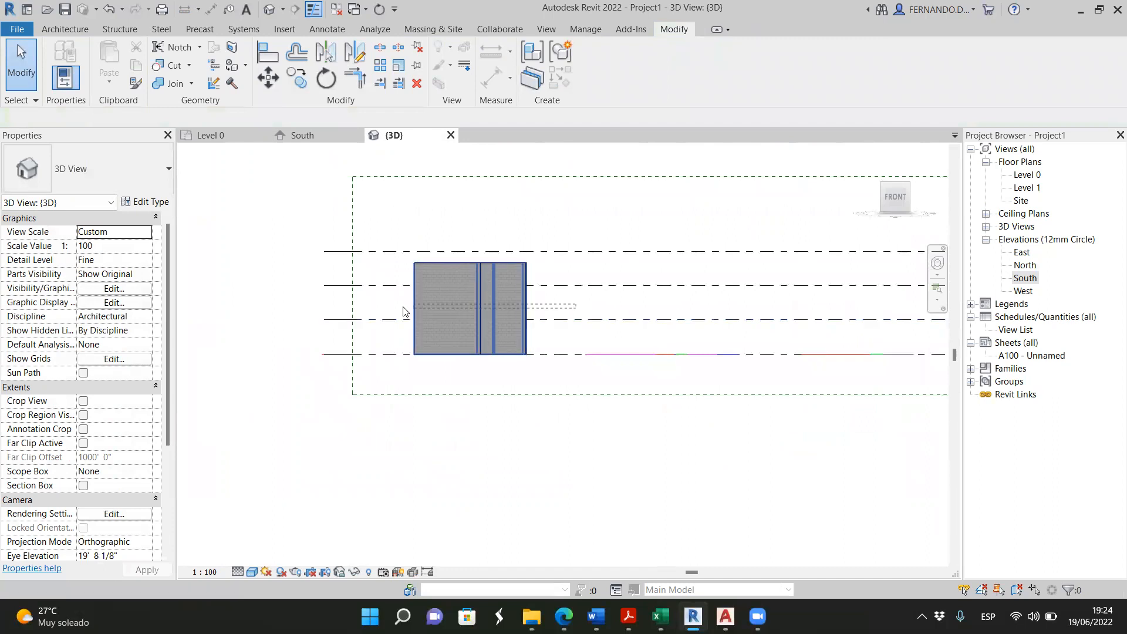
left_click(716, 66)
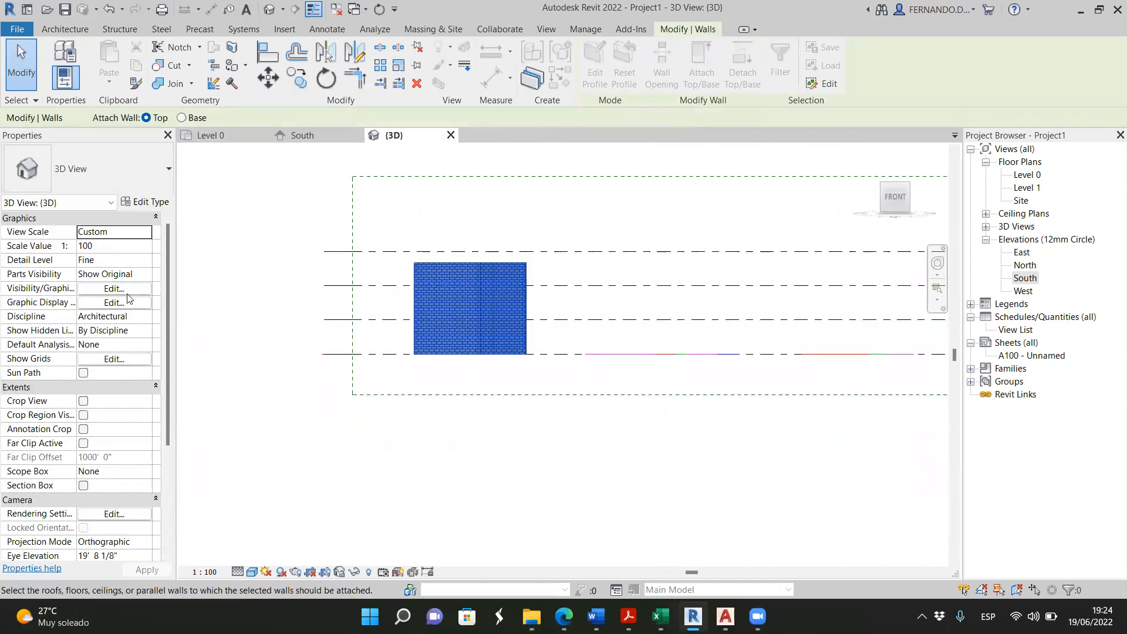
key("Escape")
key("Escape")
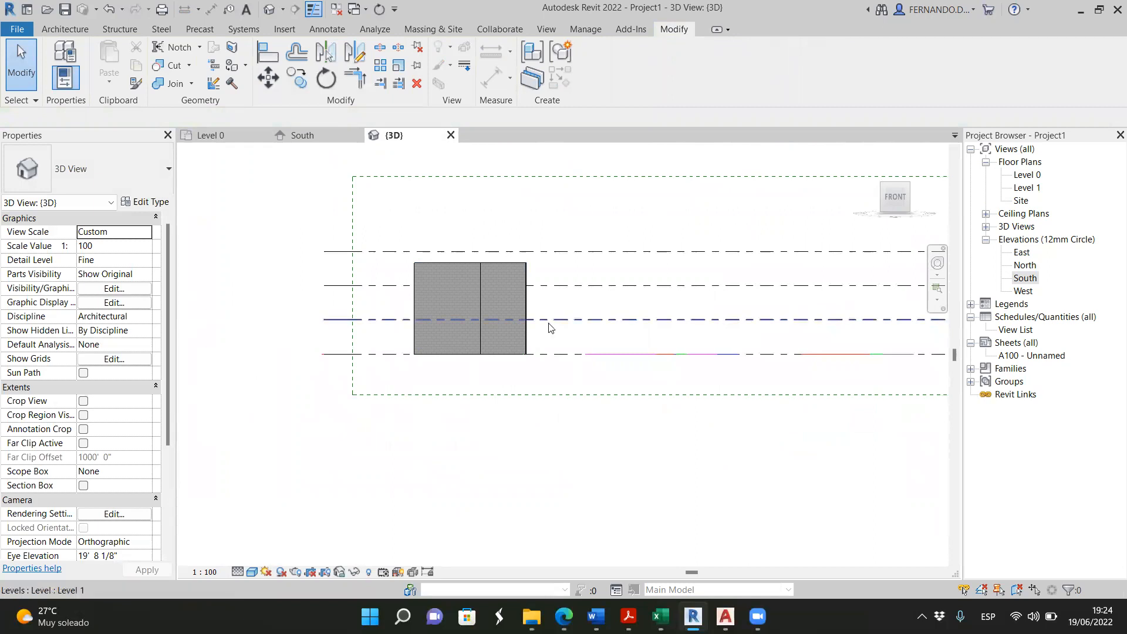
Set the top constraint of all nine walls to Up to level: Level 1
left_click_drag(549, 309, 386, 325)
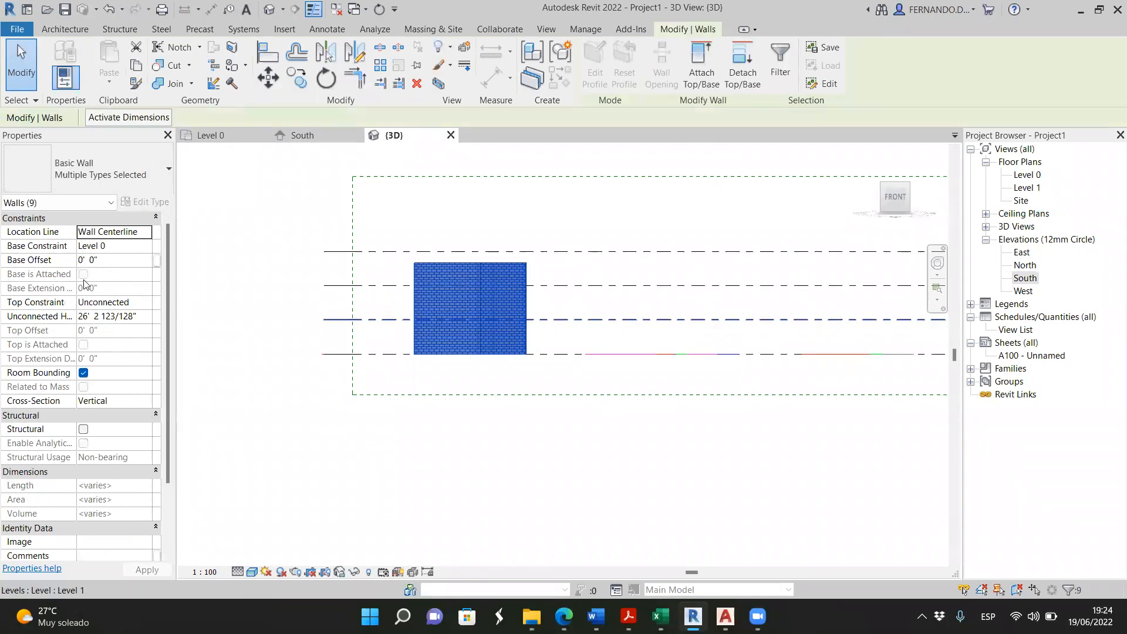
left_click(145, 301)
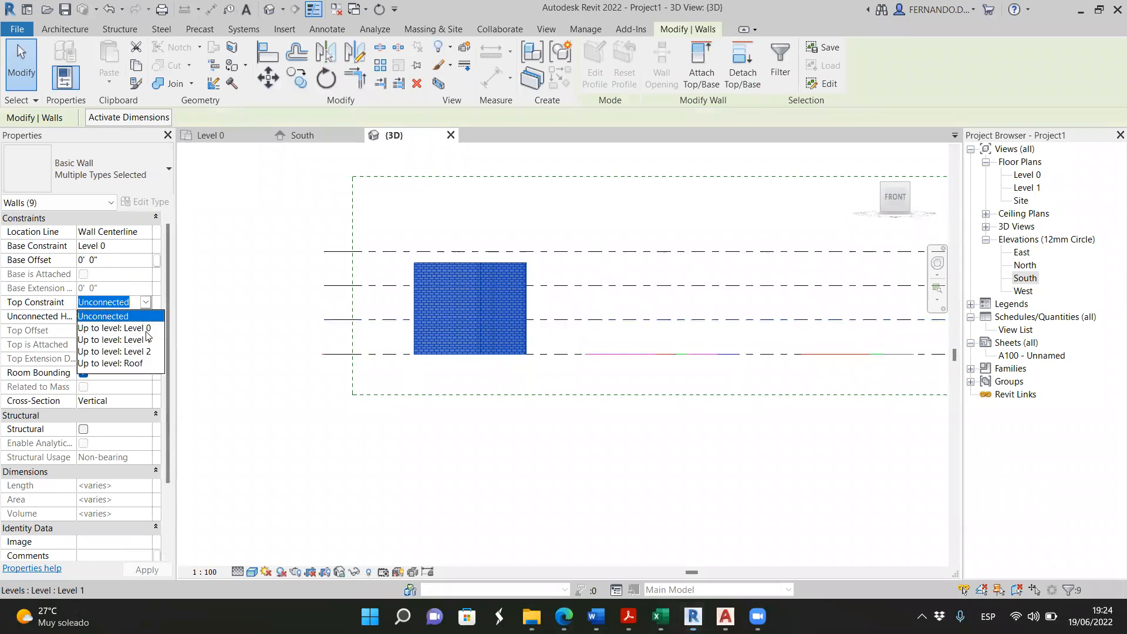
left_click(138, 340)
left_click(354, 382)
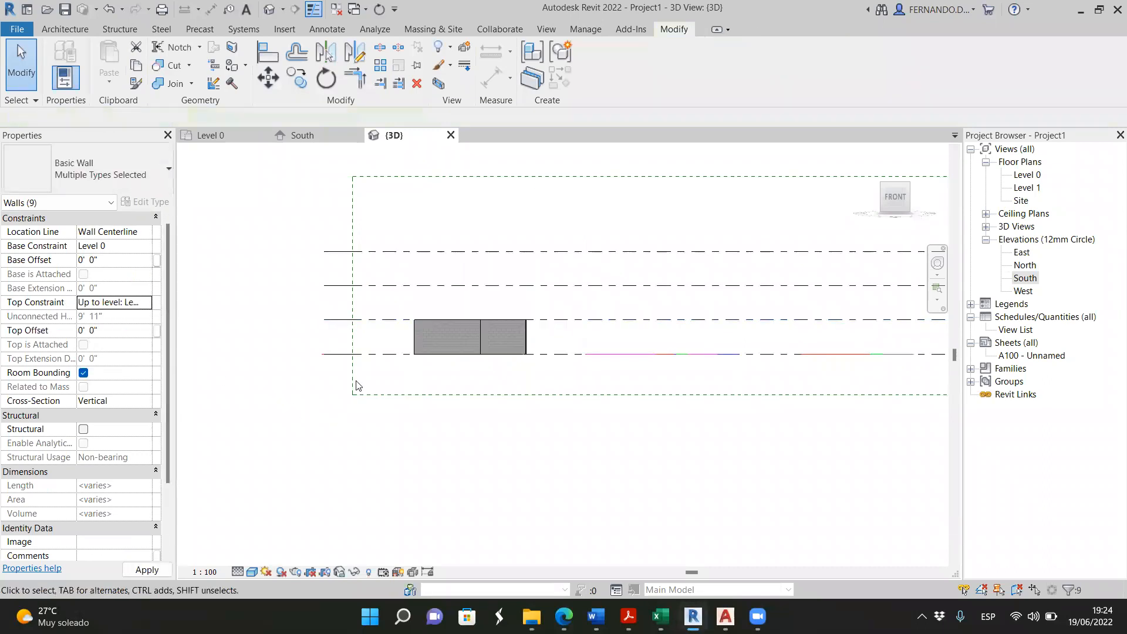
Inspect the wall heights and enclosure from an angled 3D view
scroll(365, 372, "down", 2)
middle_click_drag(421, 372, 447, 467, "shift")
scroll(538, 387, "down", 5)
scroll(418, 420, "up", 8)
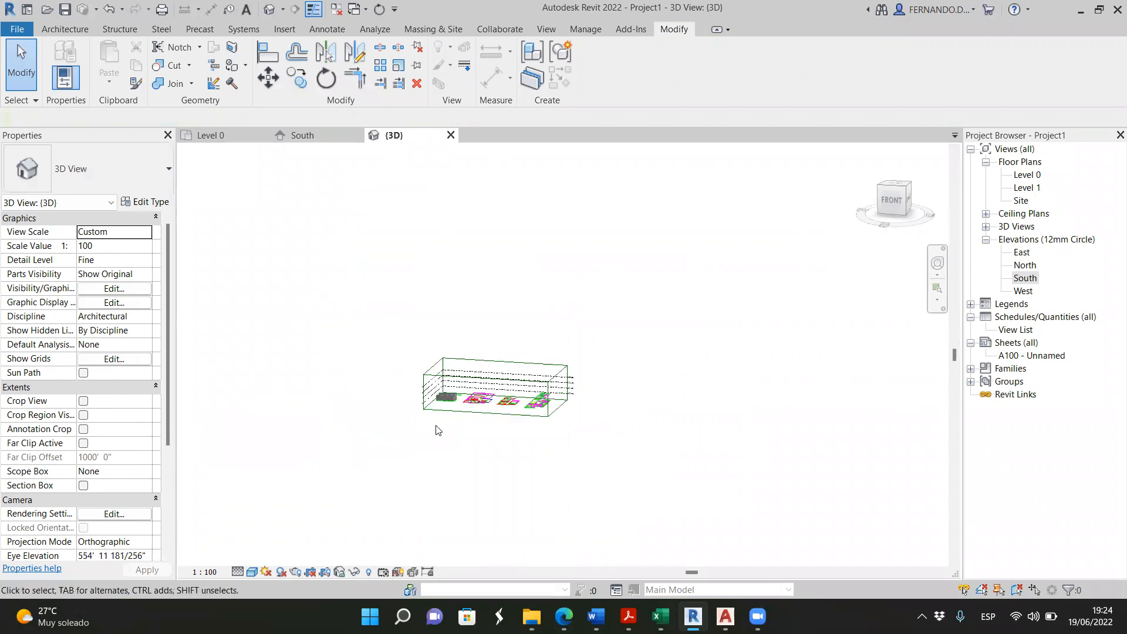
scroll(462, 416, "up", 2)
middle_click_drag(475, 378, 396, 390, "shift")
scroll(571, 334, "down", 7)
scroll(427, 383, "up", 6)
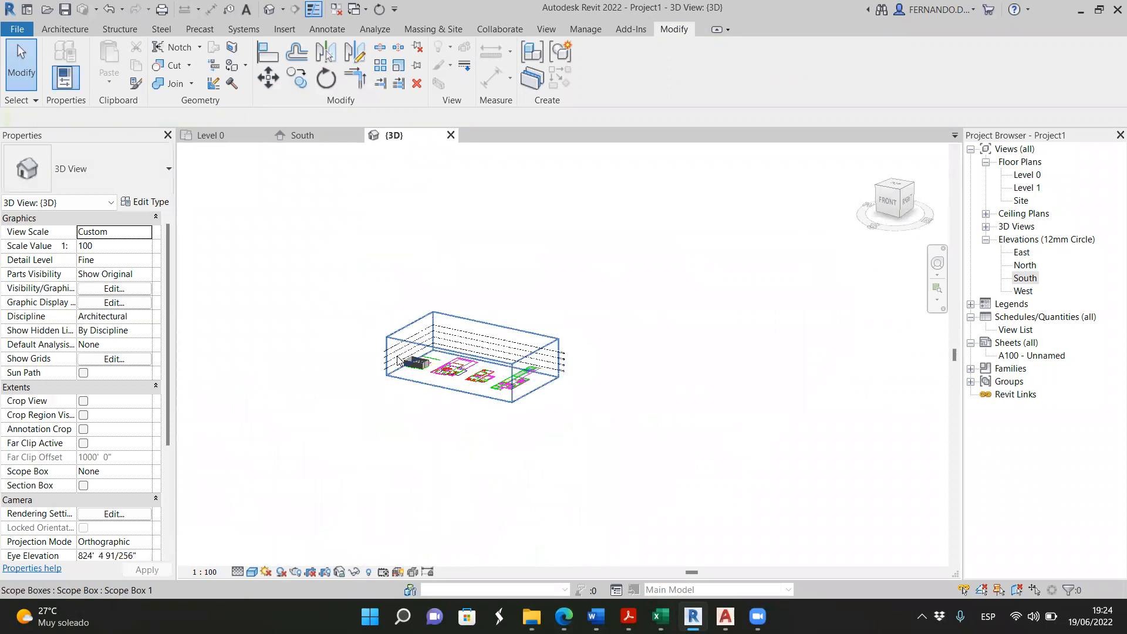
scroll(426, 382, "up", 5)
scroll(415, 373, "up", 2)
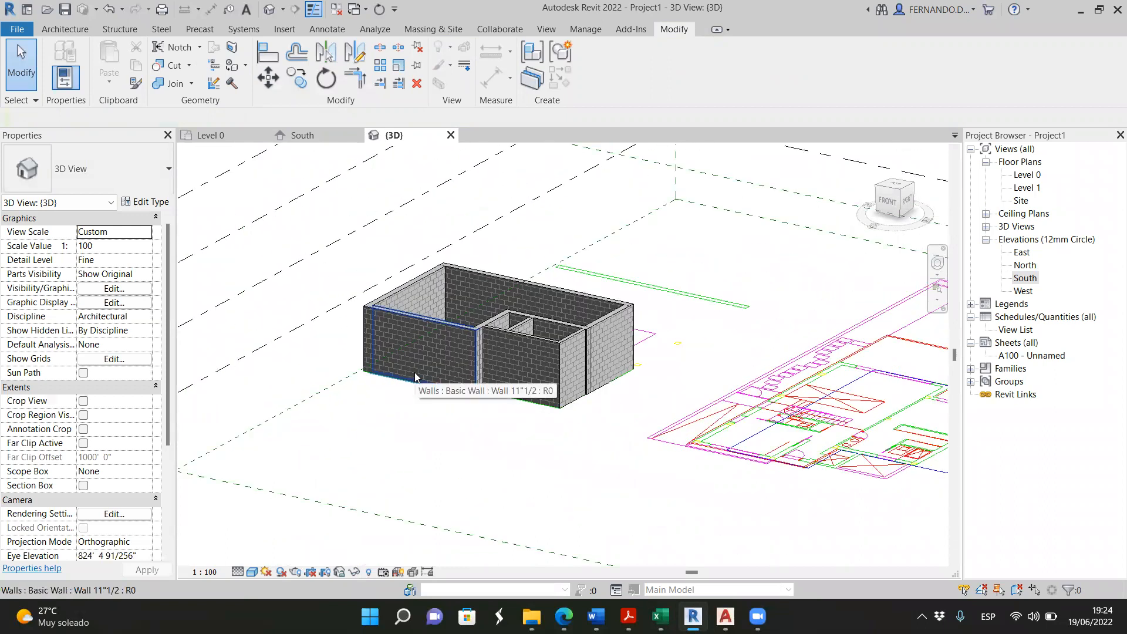
scroll(468, 371, "down", 1)
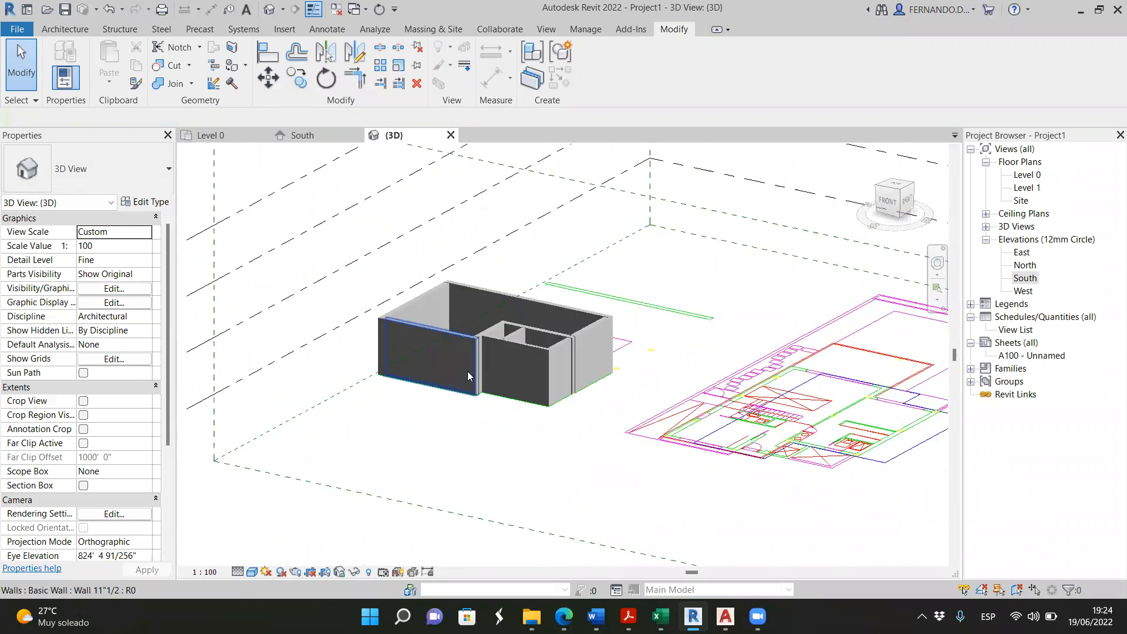
Return to the Level 0 plan and examine the yellow column positions against the neighbouring imported floor plans
left_click(238, 137)
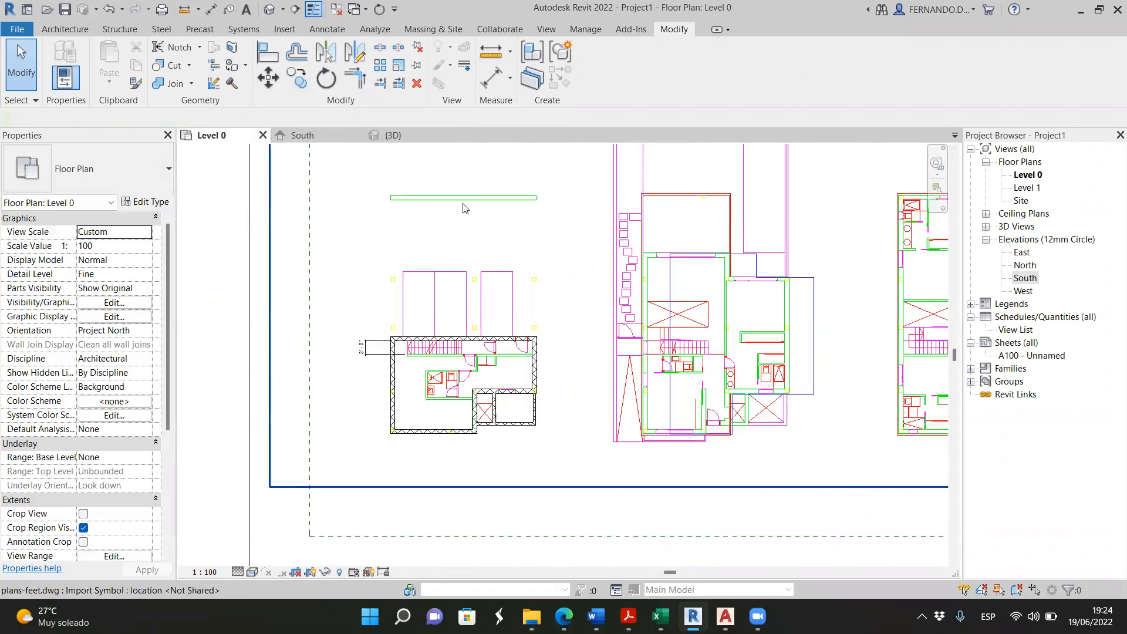
scroll(463, 208, "down", 4)
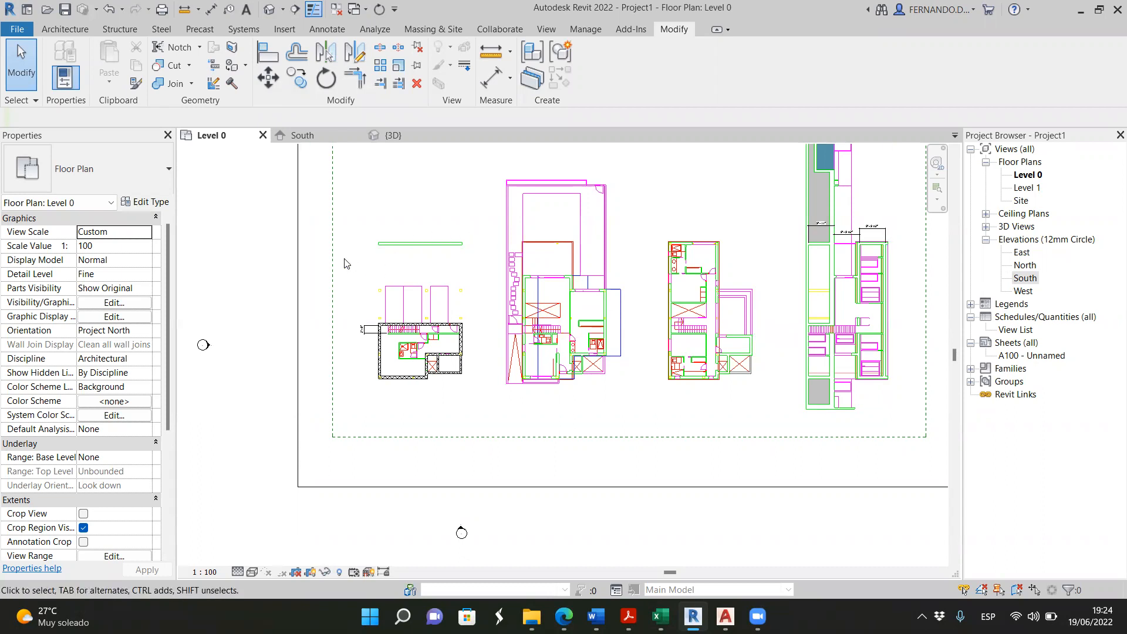
scroll(387, 264, "up", 1)
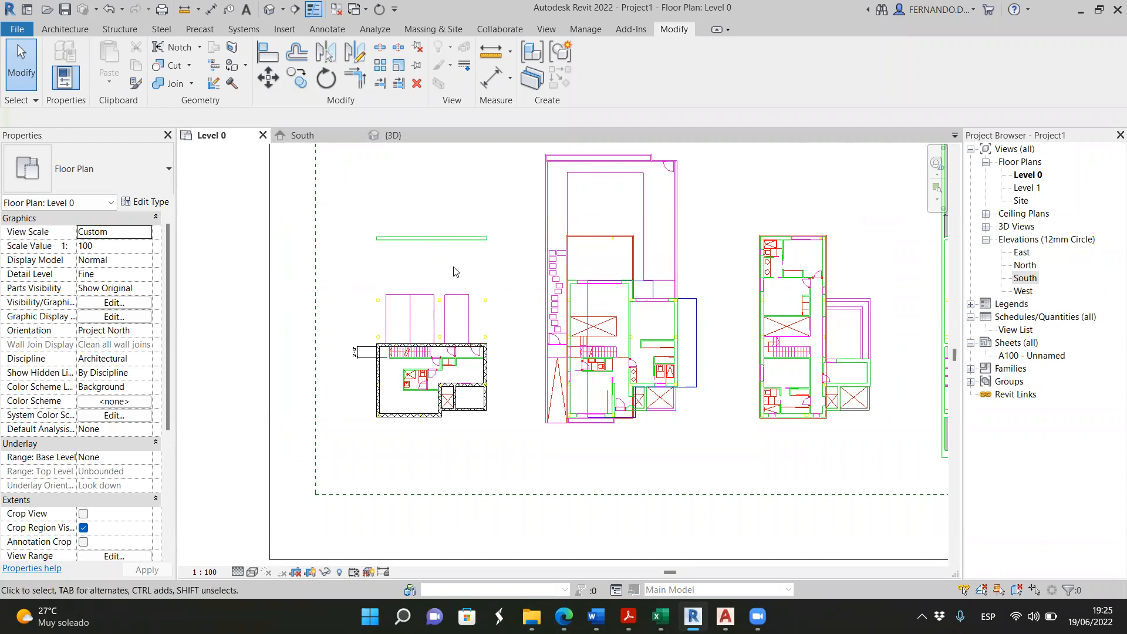
scroll(449, 288, "up", 3)
scroll(434, 333, "up", 4)
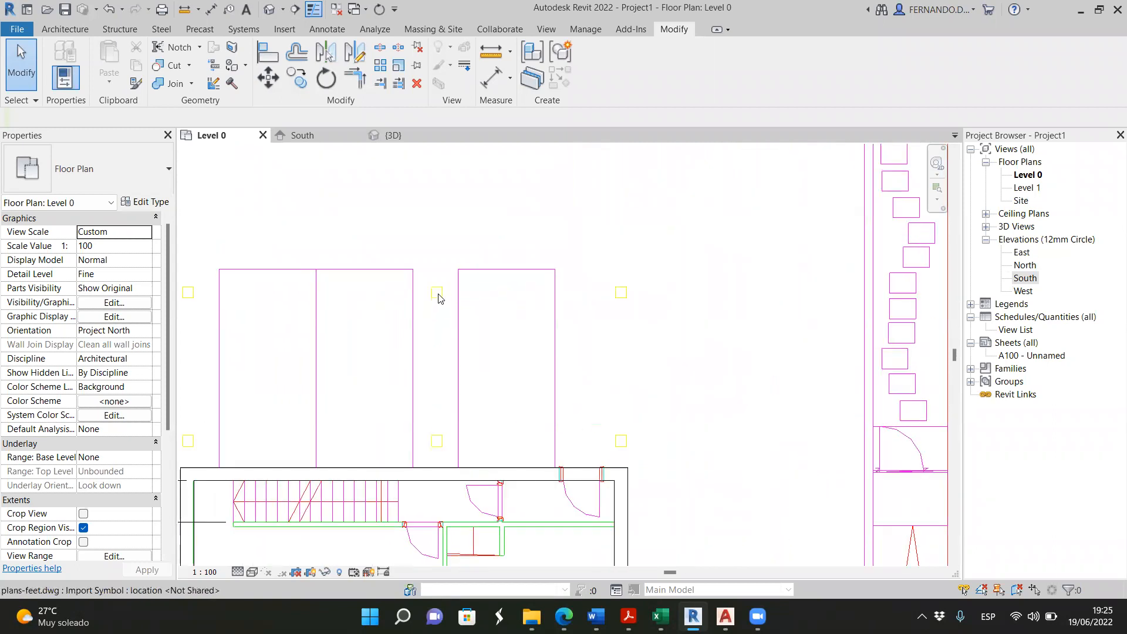
scroll(435, 281, "down", 1)
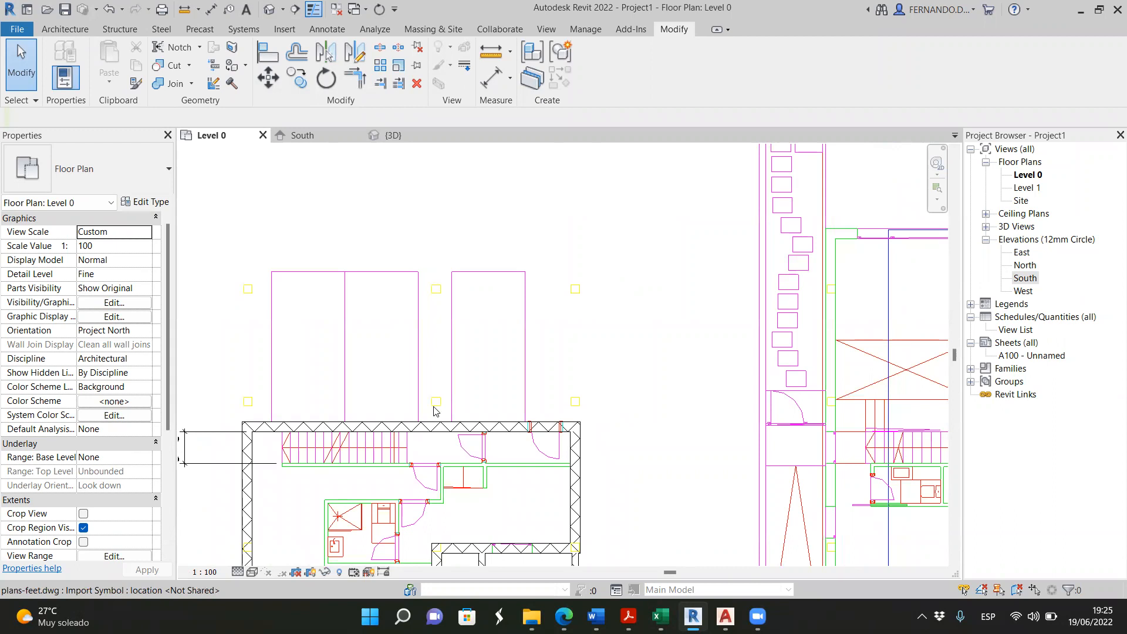
scroll(389, 371, "down", 1)
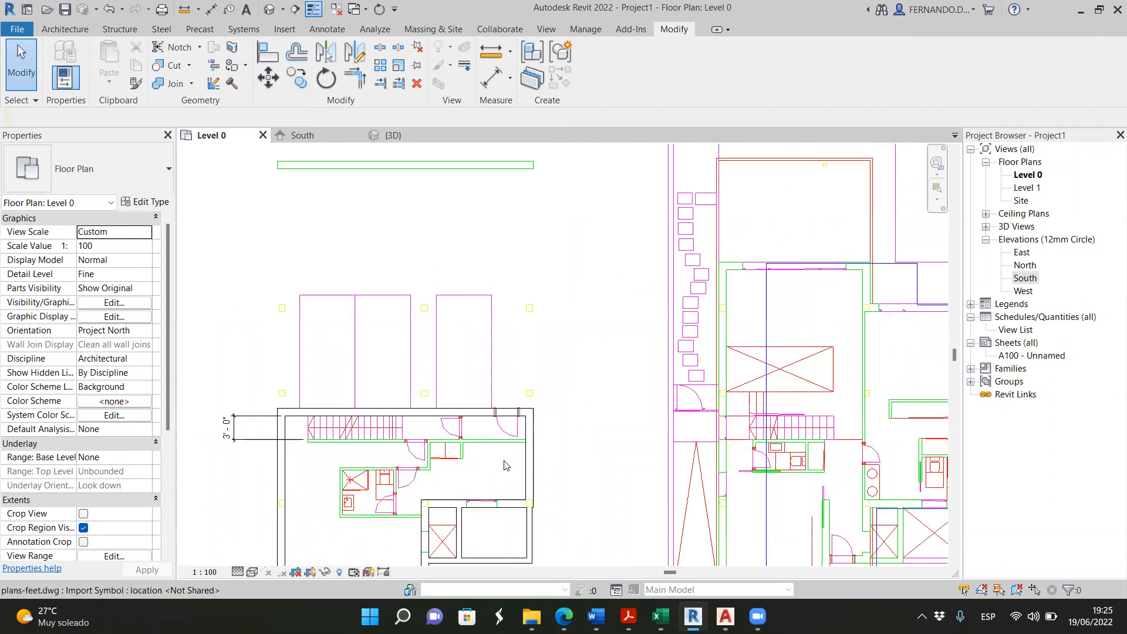
scroll(531, 404, "up", 2)
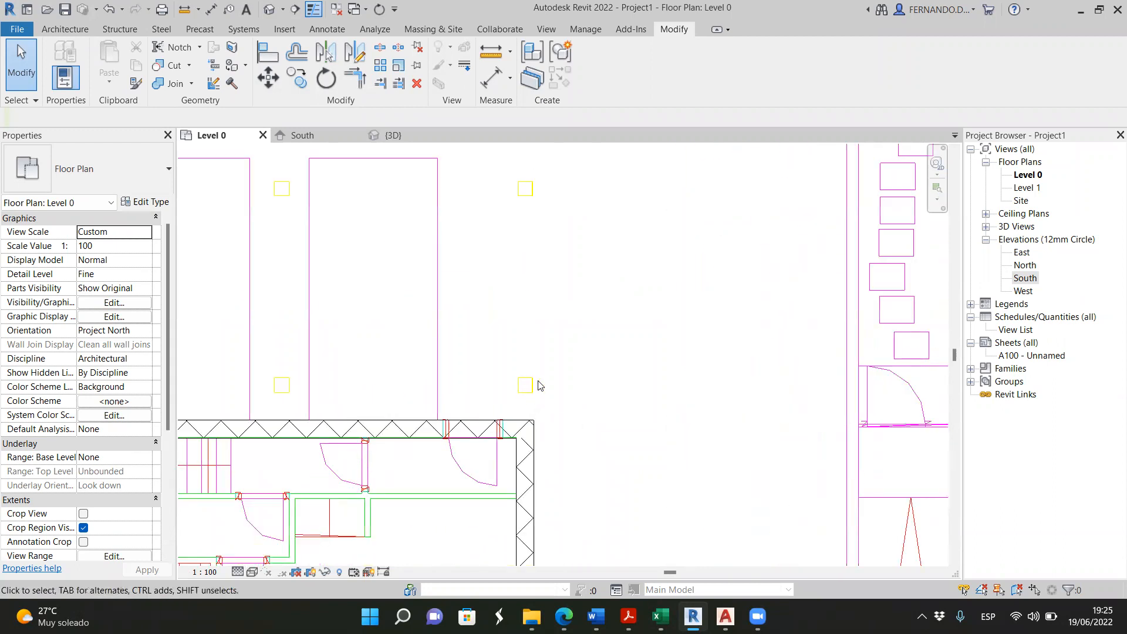
scroll(519, 385, "up", 5)
scroll(396, 373, "down", 5)
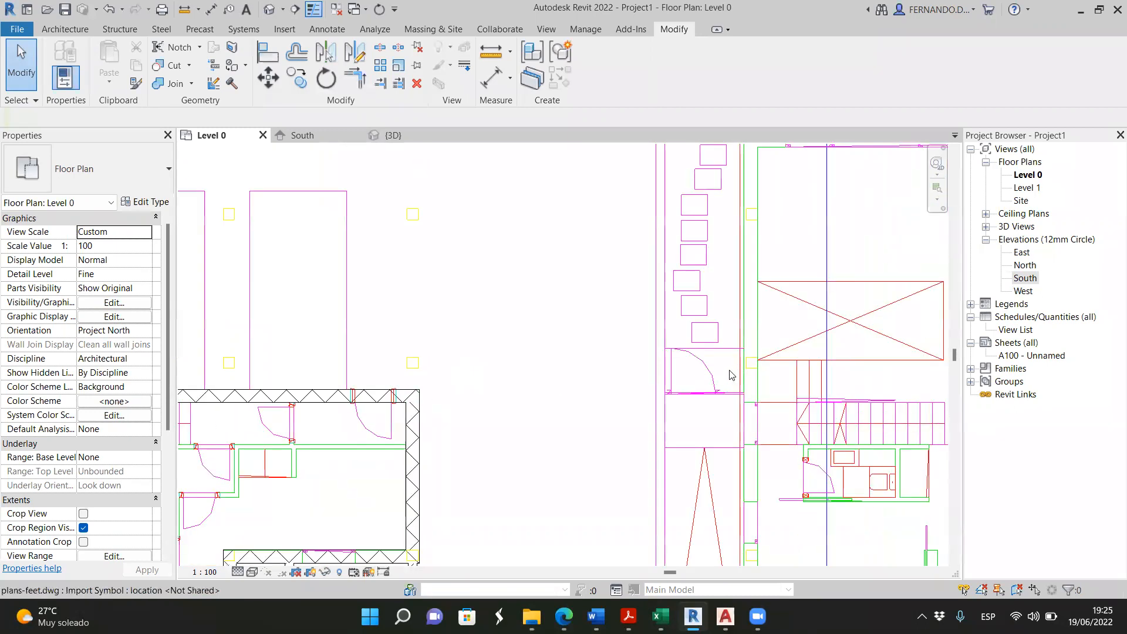
scroll(518, 339, "down", 3)
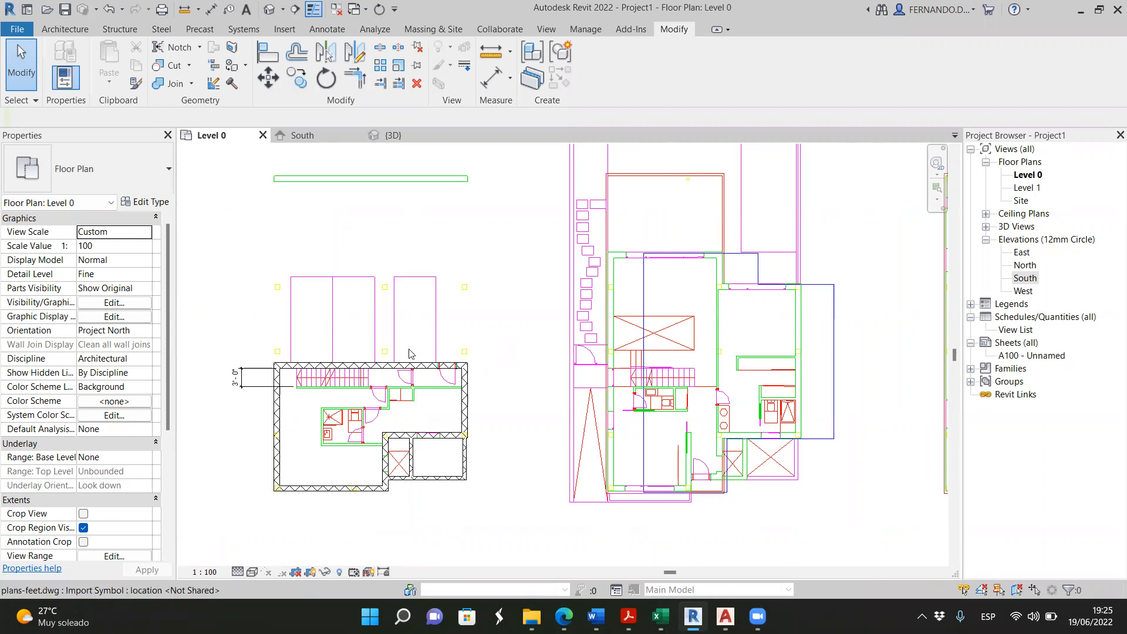
Check column alignment across the imported plans with a temporary horizontal model line from the upper-left column, without keeping it
left_click(69, 30)
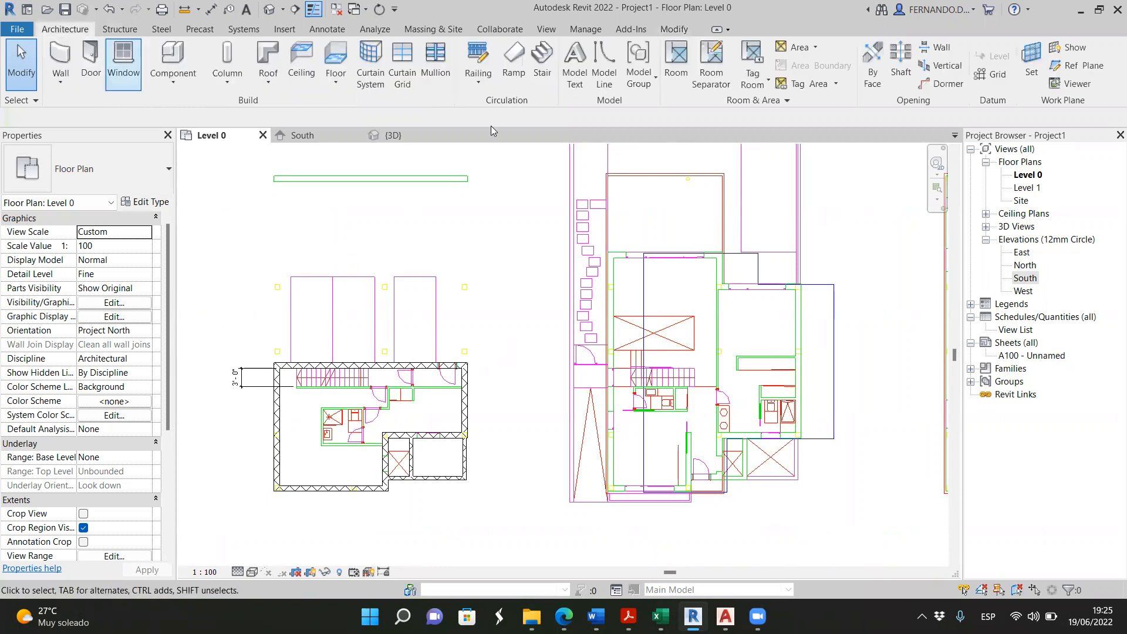
left_click(603, 65)
scroll(288, 286, "up", 5)
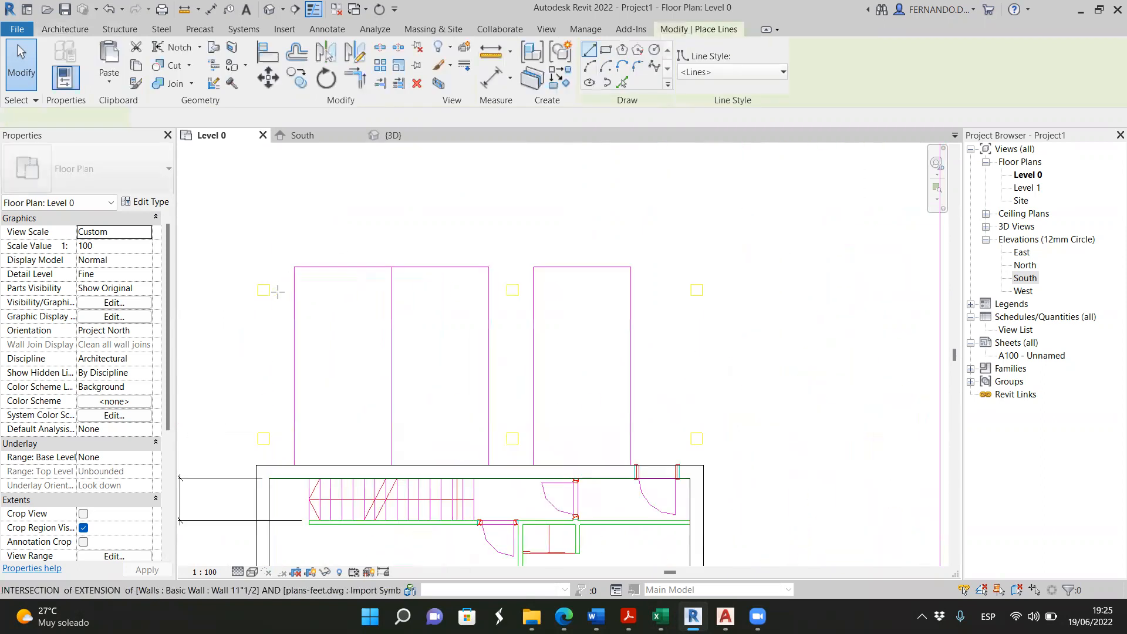
left_click(265, 284)
scroll(264, 284, "down", 5)
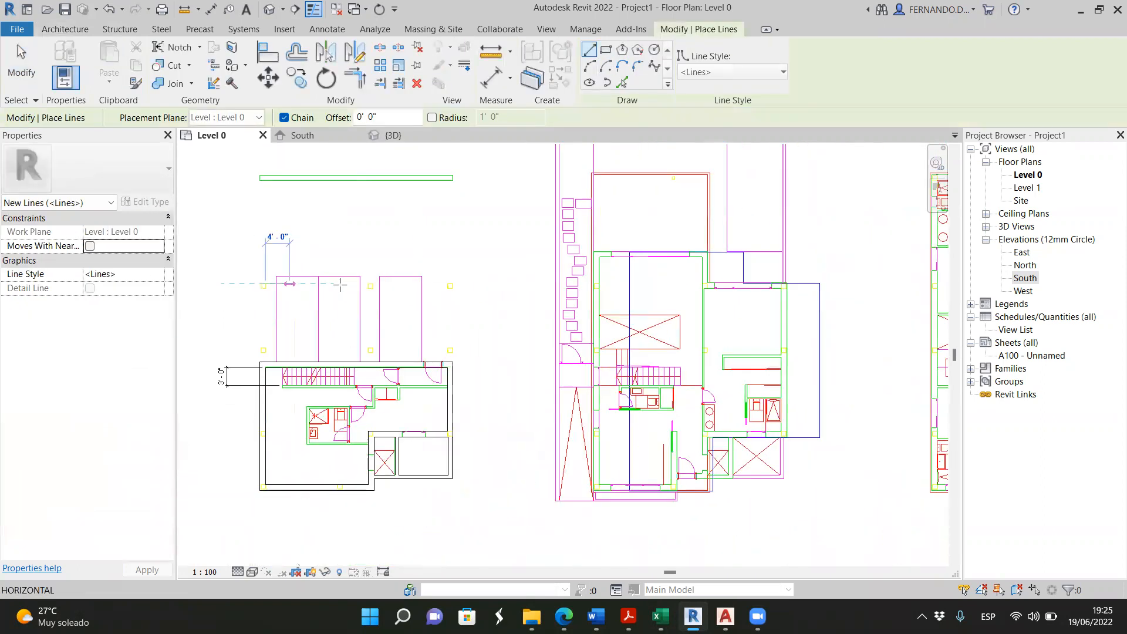
scroll(781, 278, "down", 3)
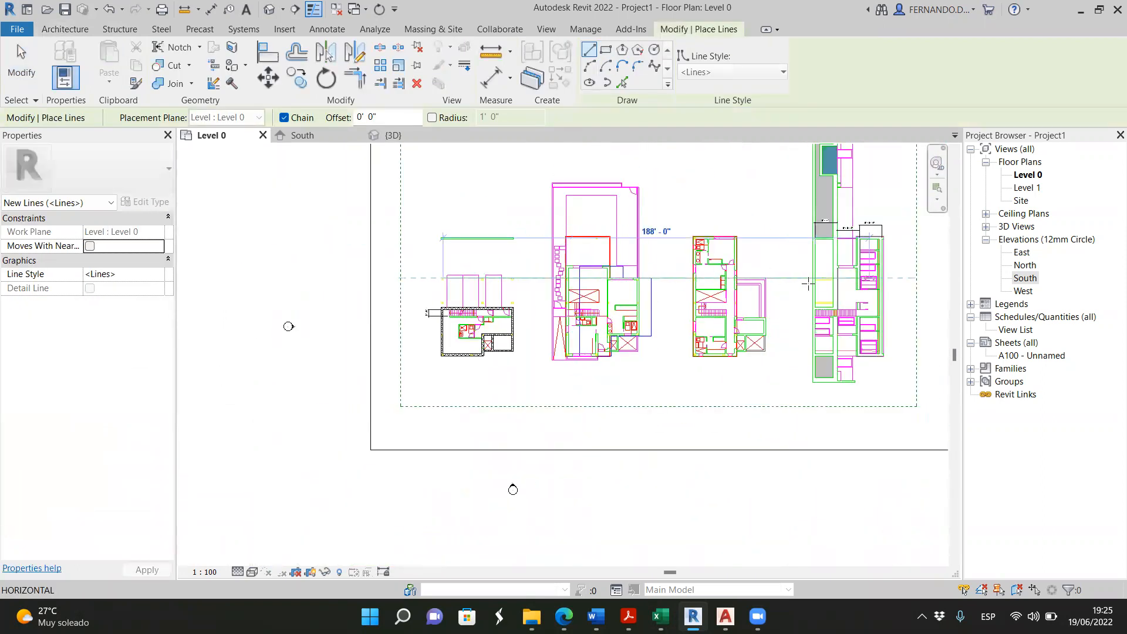
scroll(781, 277, "down", 3)
scroll(792, 275, "up", 3)
scroll(792, 274, "up", 5)
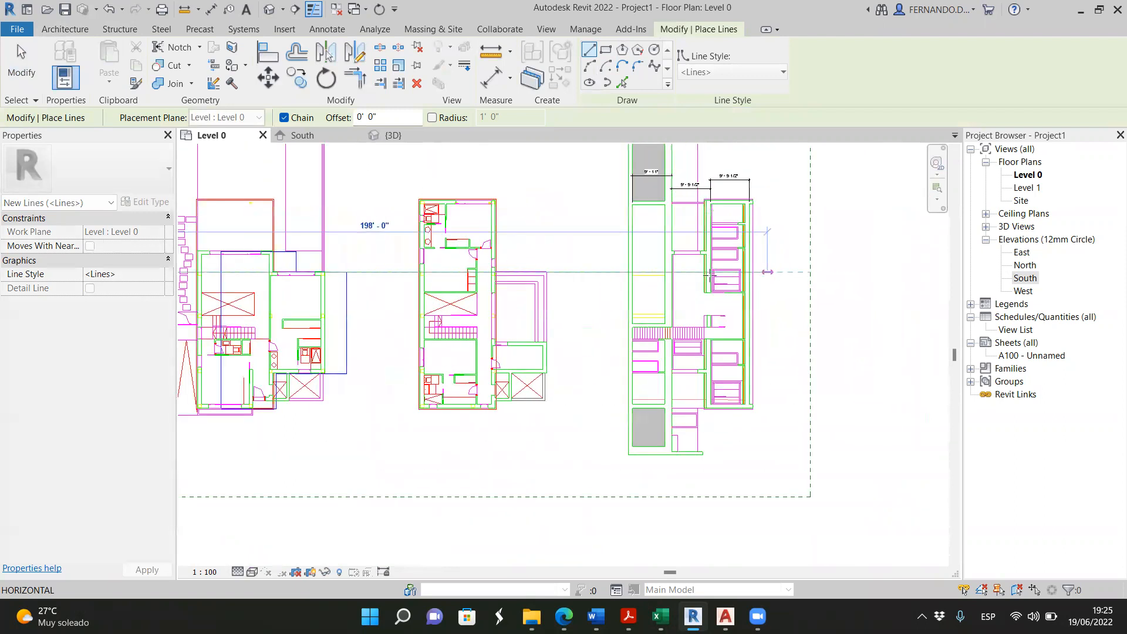
scroll(553, 273, "up", 1)
scroll(554, 274, "up", 2)
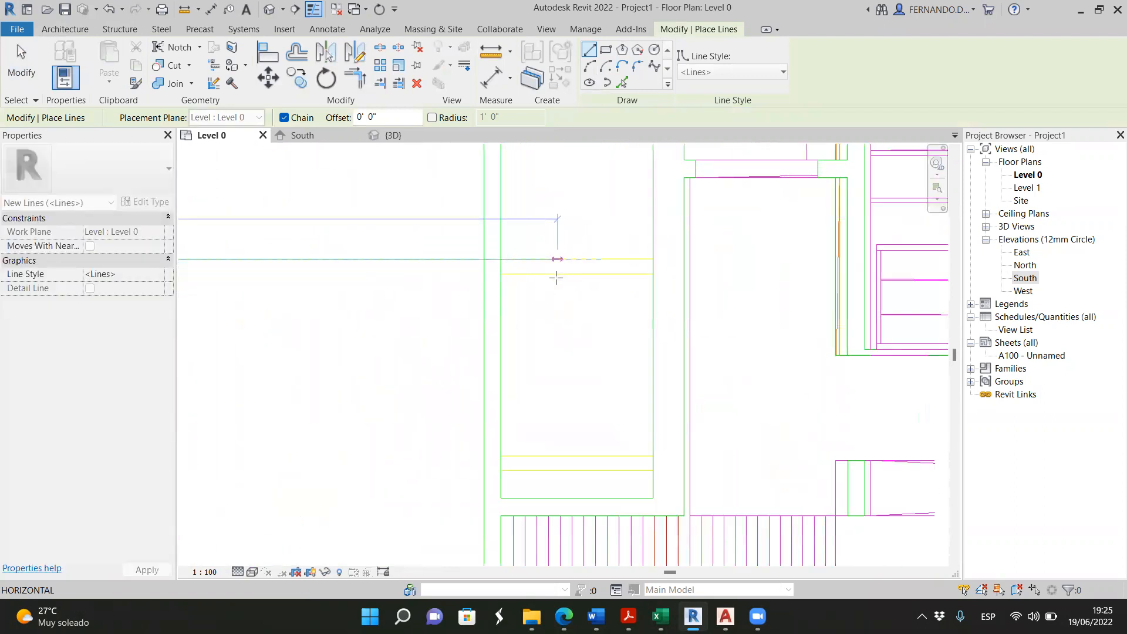
scroll(557, 273, "down", 4)
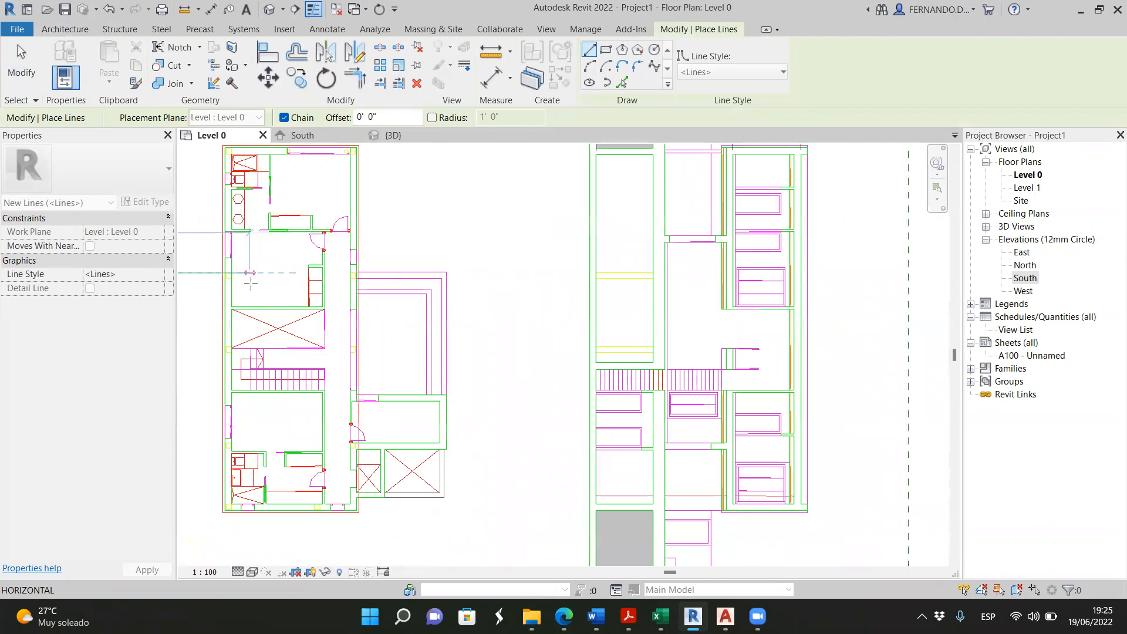
scroll(357, 263, "up", 3)
scroll(399, 261, "up", 3)
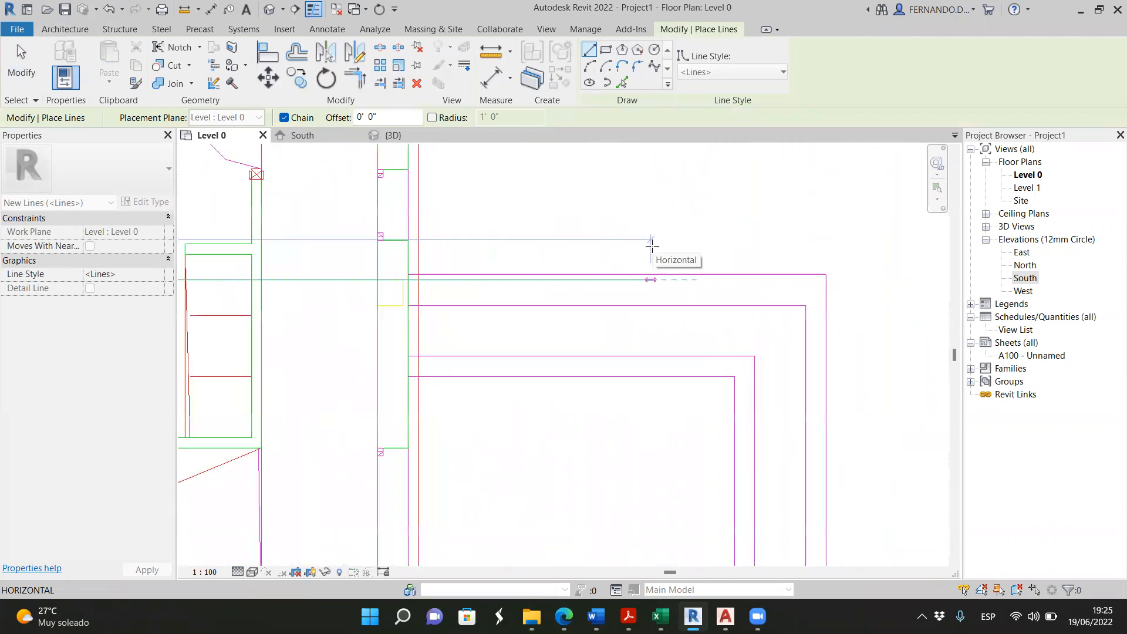
scroll(652, 245, "down", 4)
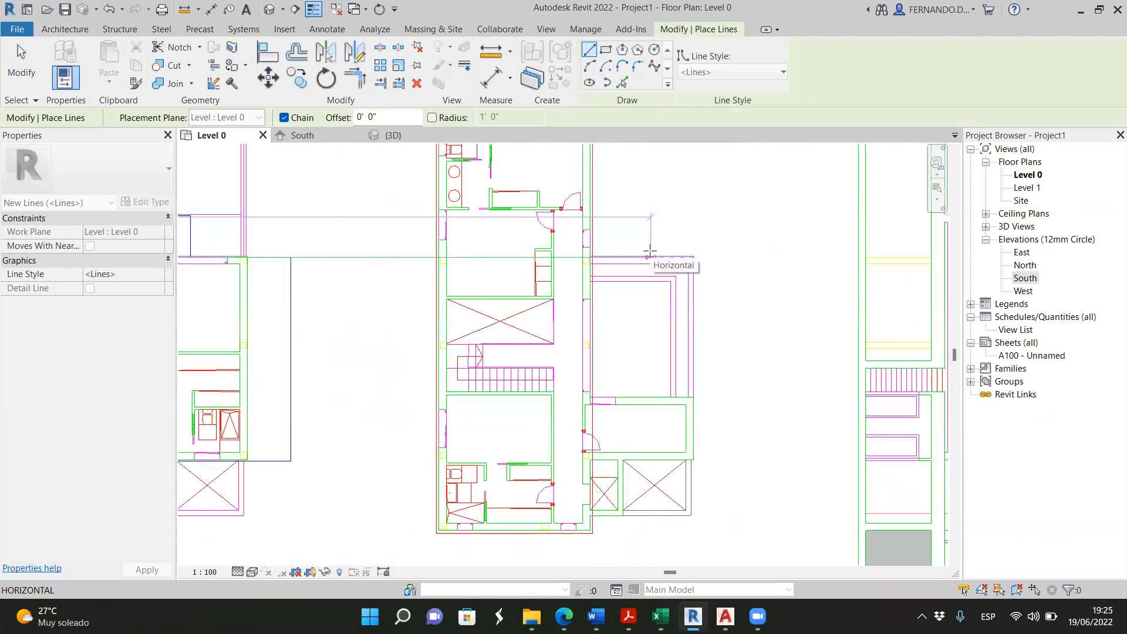
key("Escape")
key("Escape")
scroll(449, 254, "down", 5)
scroll(449, 254, "up", 5)
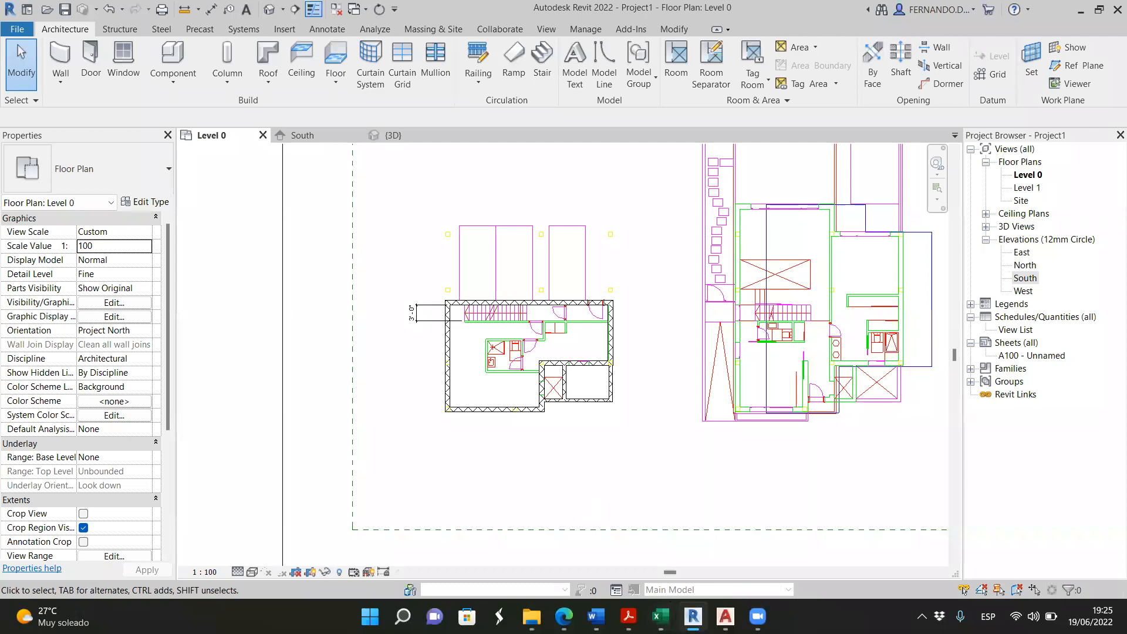
Switch to AutoCAD and compare the yellow column positions across the floor plans in plans-feet.dwg
left_click(725, 617)
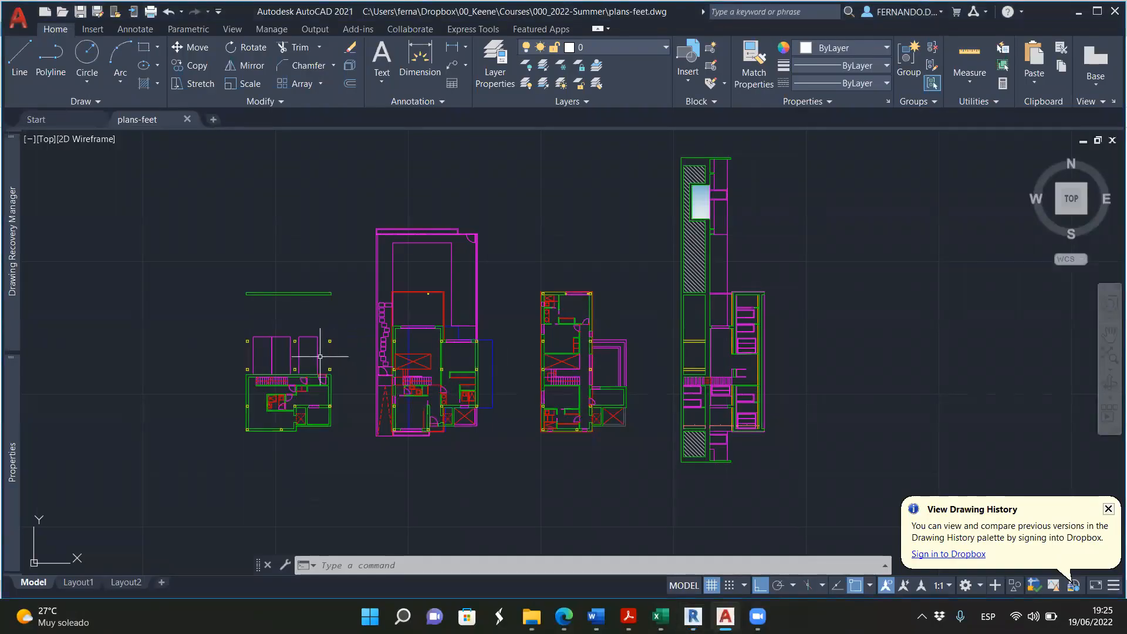
scroll(228, 354, "up", 6)
scroll(311, 343, "down", 4)
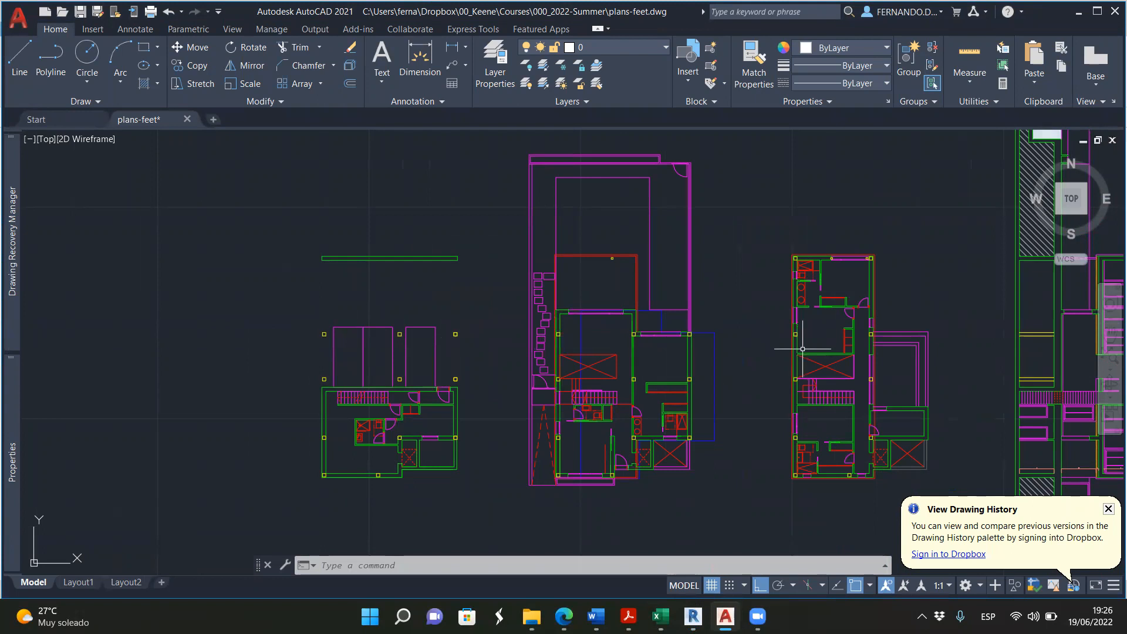
scroll(620, 247, "up", 4)
scroll(585, 277, "down", 3)
scroll(601, 277, "up", 5)
scroll(528, 276, "down", 6)
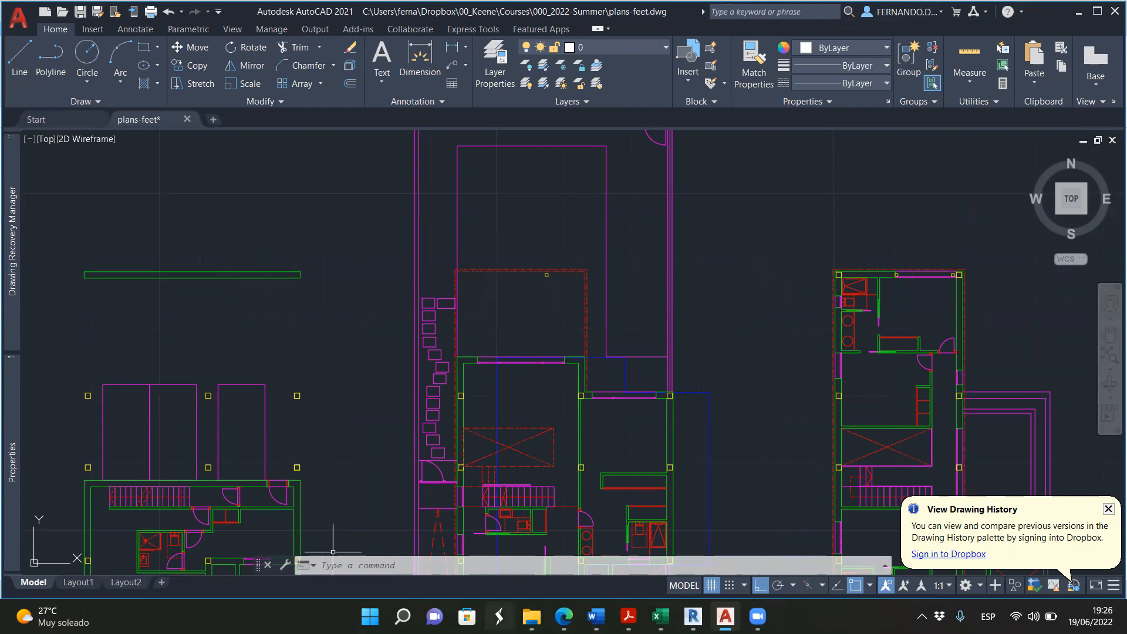
Return to Revit and place one architectural Columns_Rectangular 450x450mm column up to Level 1, beside the yellow outline above the building's upper-left corner
mouse_move(531, 616)
left_click(693, 616)
scroll(443, 203, "up", 5)
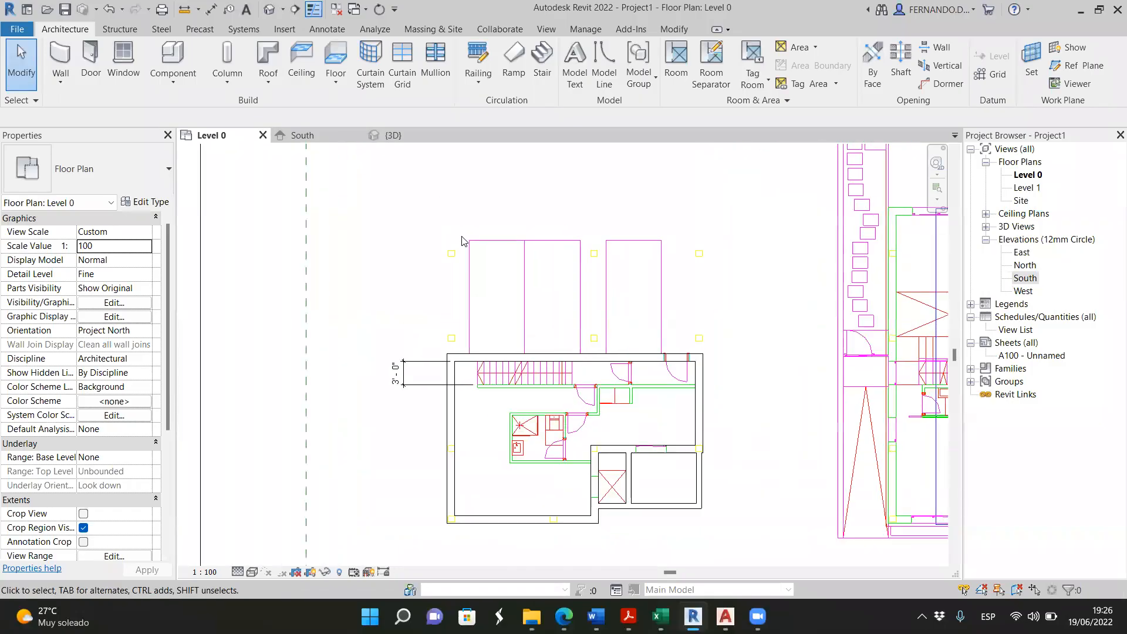
left_click(229, 85)
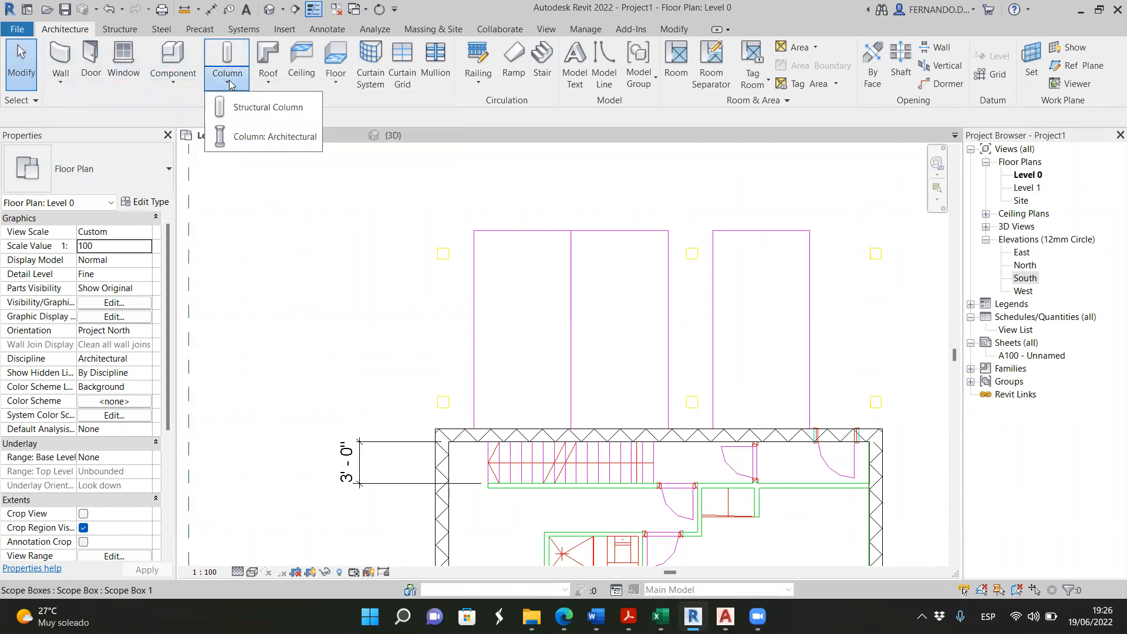
left_click(255, 137)
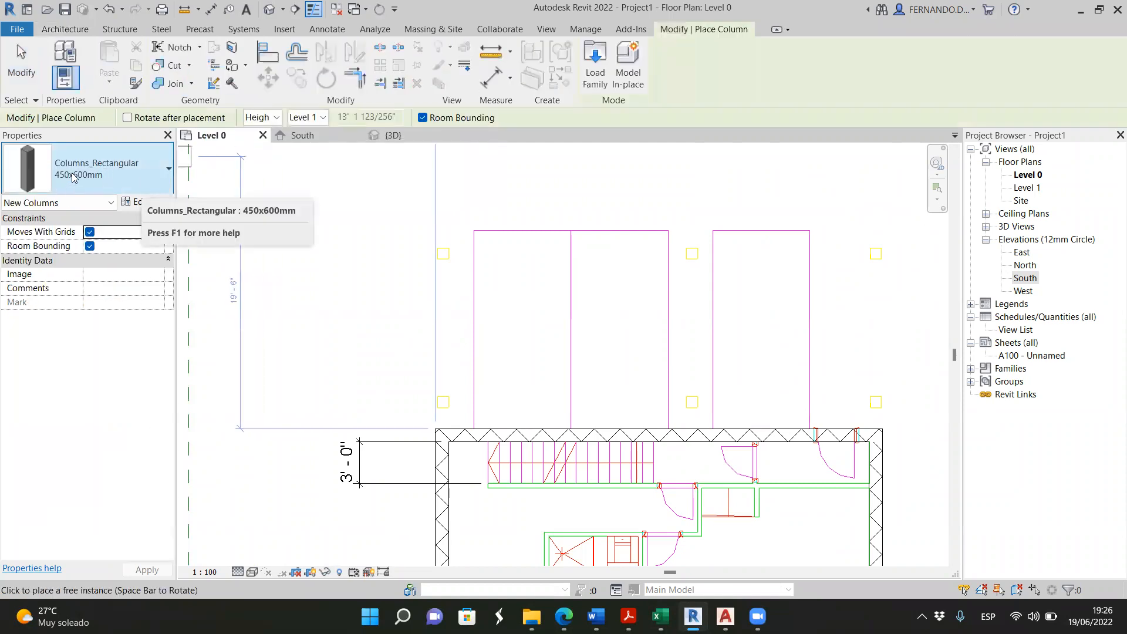
left_click(168, 170)
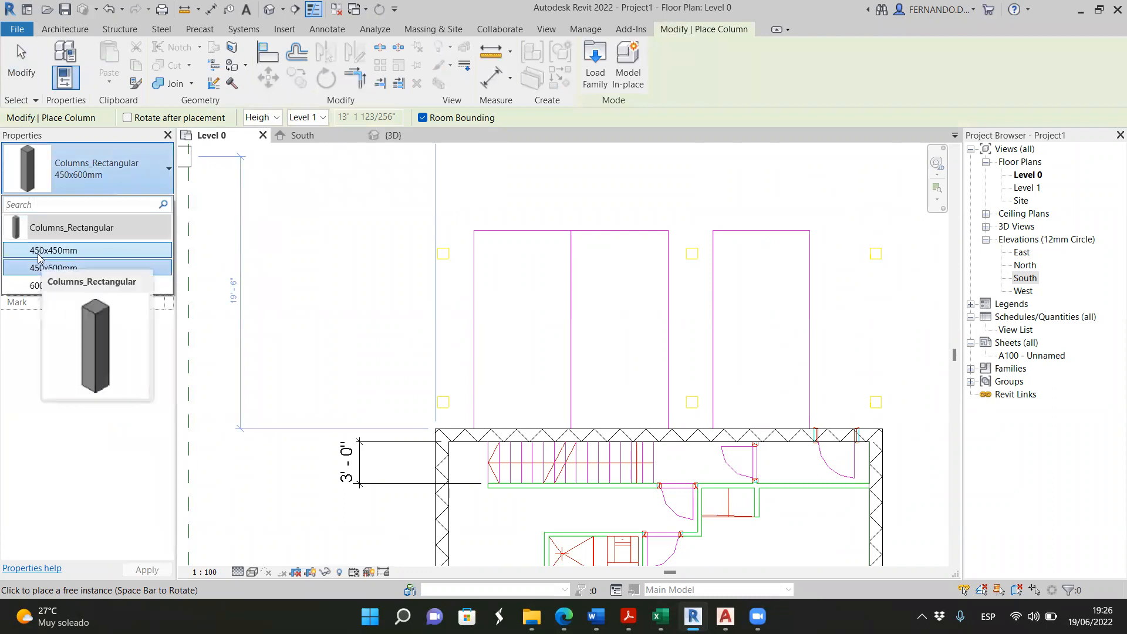
left_click(89, 253)
scroll(446, 388, "up", 4)
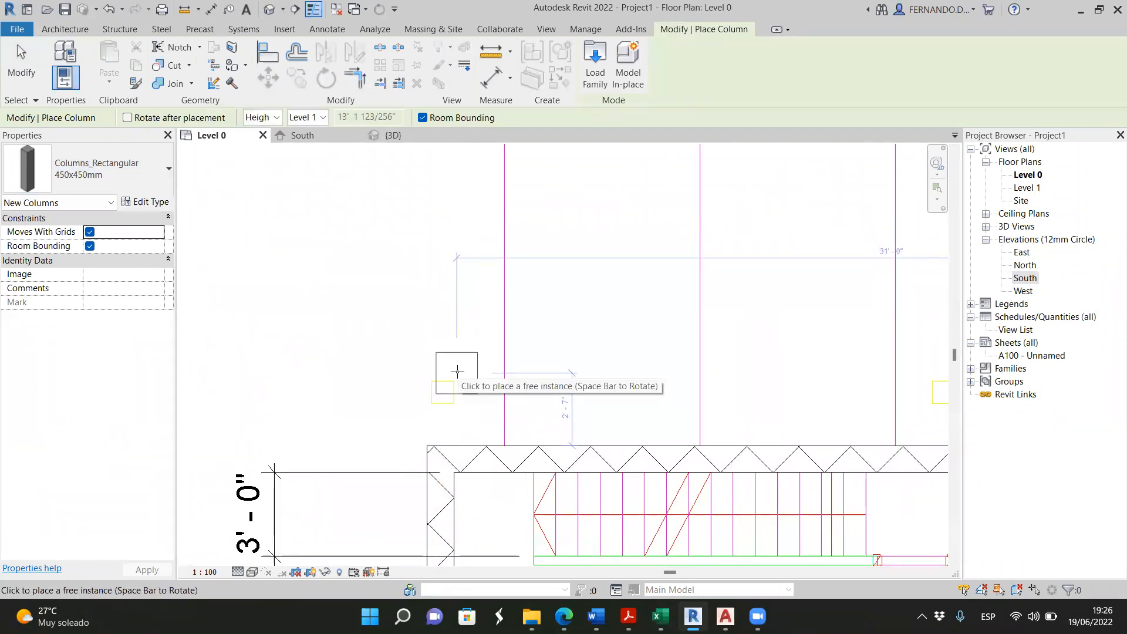
left_click(460, 391)
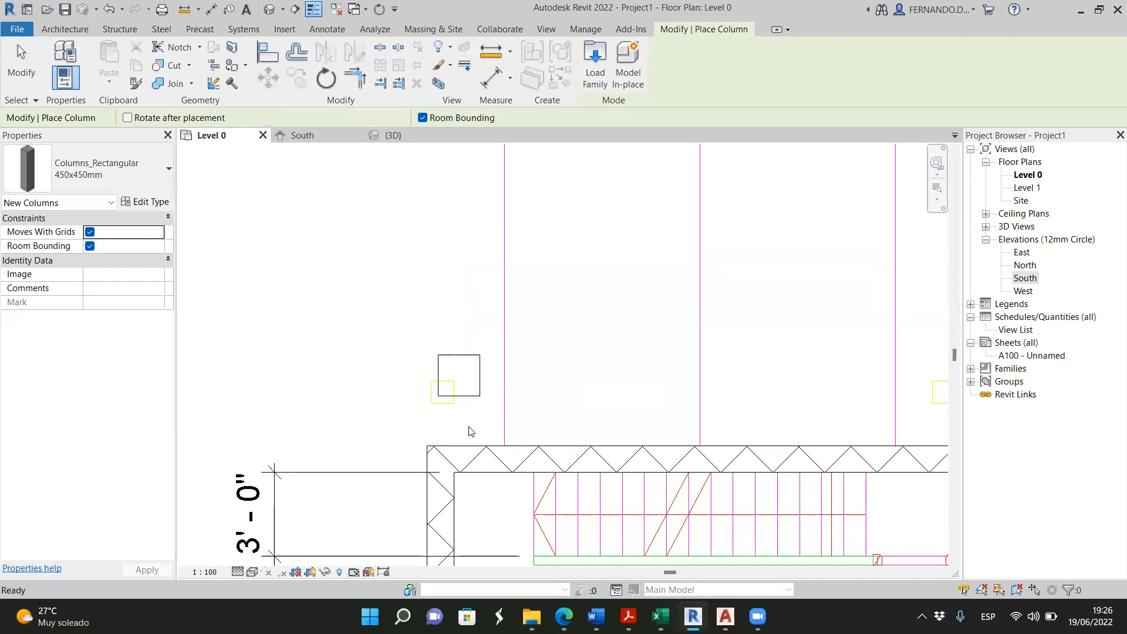
key("Escape")
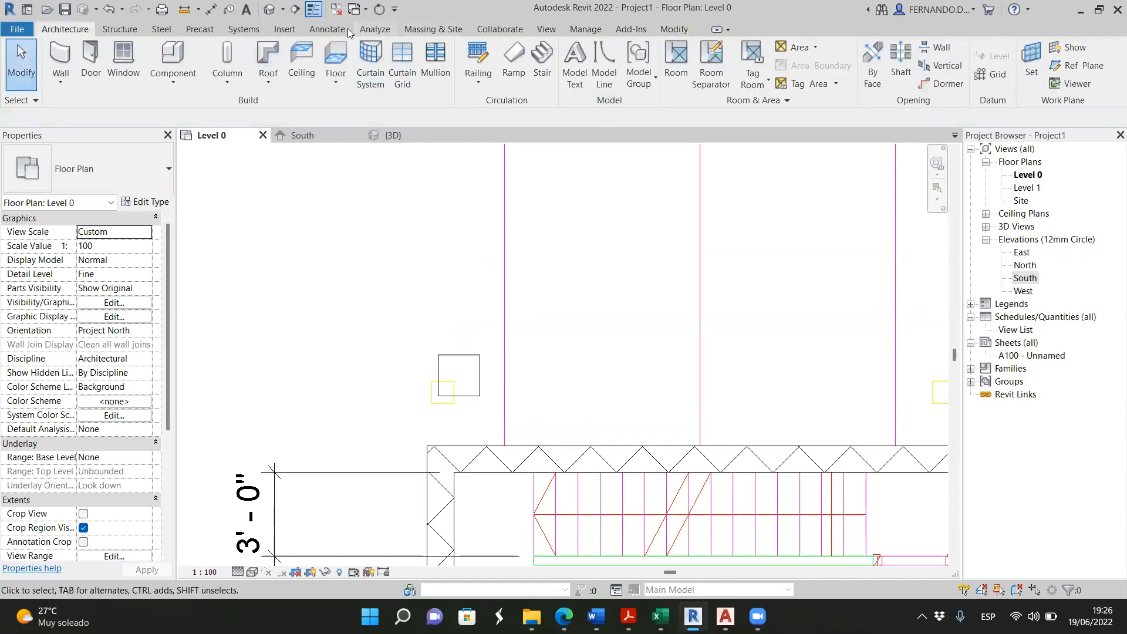
Measure the width of the yellow column outline with a temporary aligned dimension, without keeping it
left_click(327, 30)
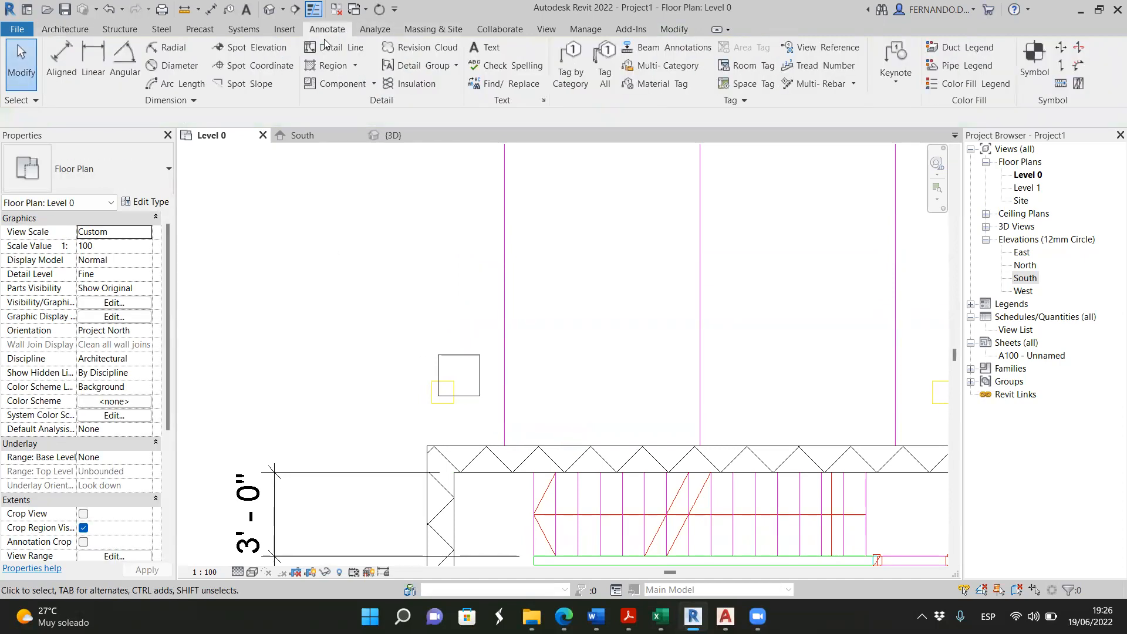
left_click(58, 62)
scroll(423, 399, "up", 2)
scroll(440, 410, "up", 2)
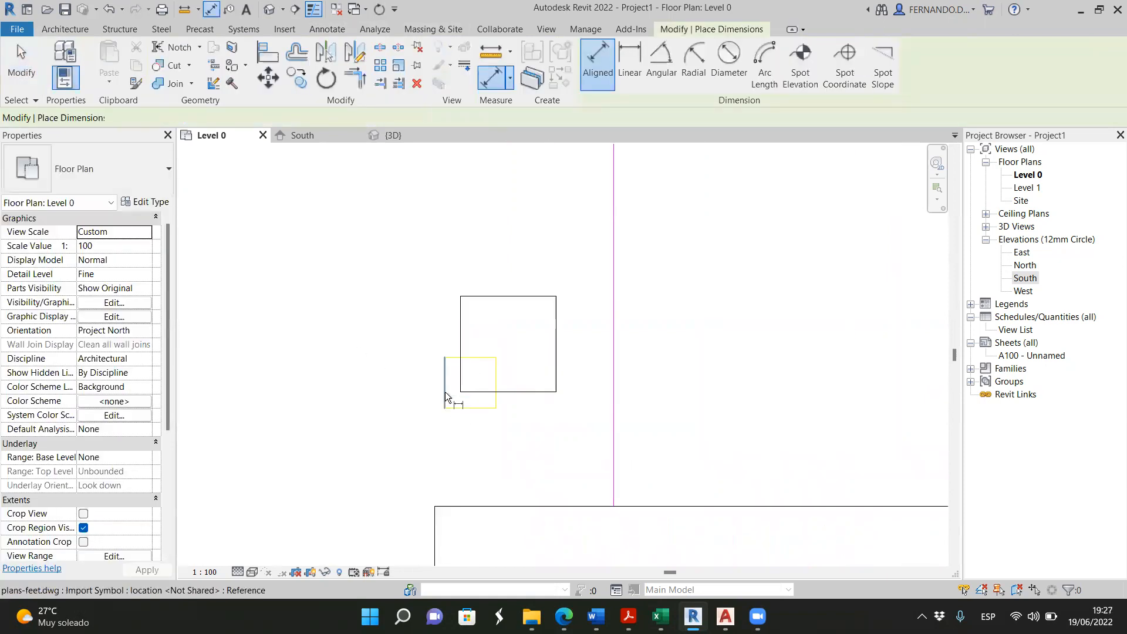
left_click(445, 392)
left_click(494, 395)
scroll(479, 417, "down", 1)
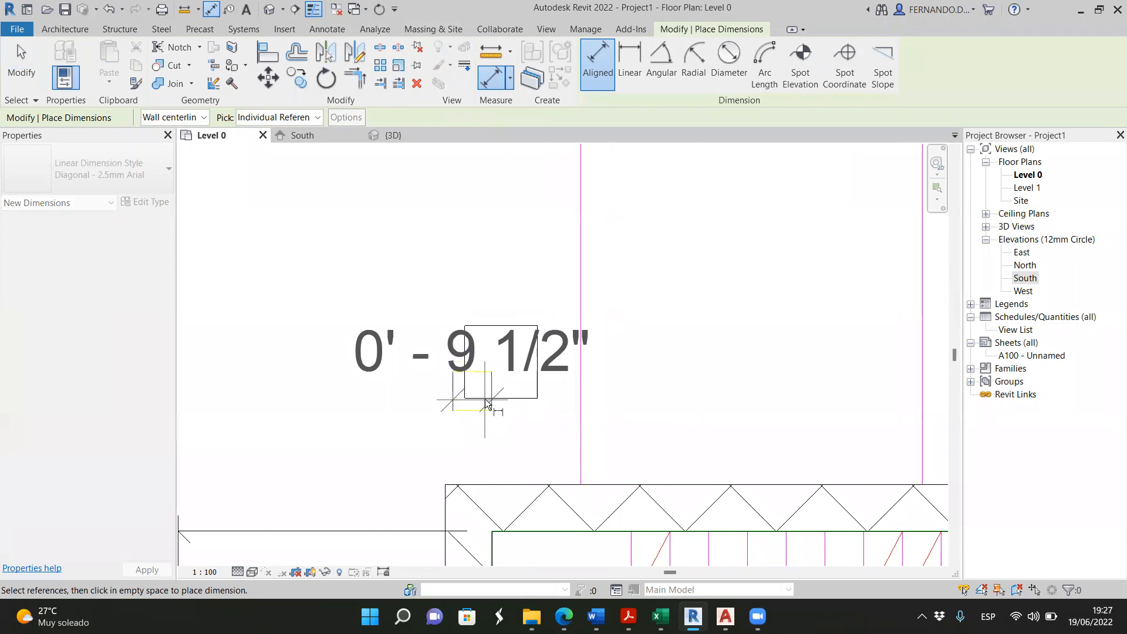
scroll(487, 404, "up", 1)
key("Escape")
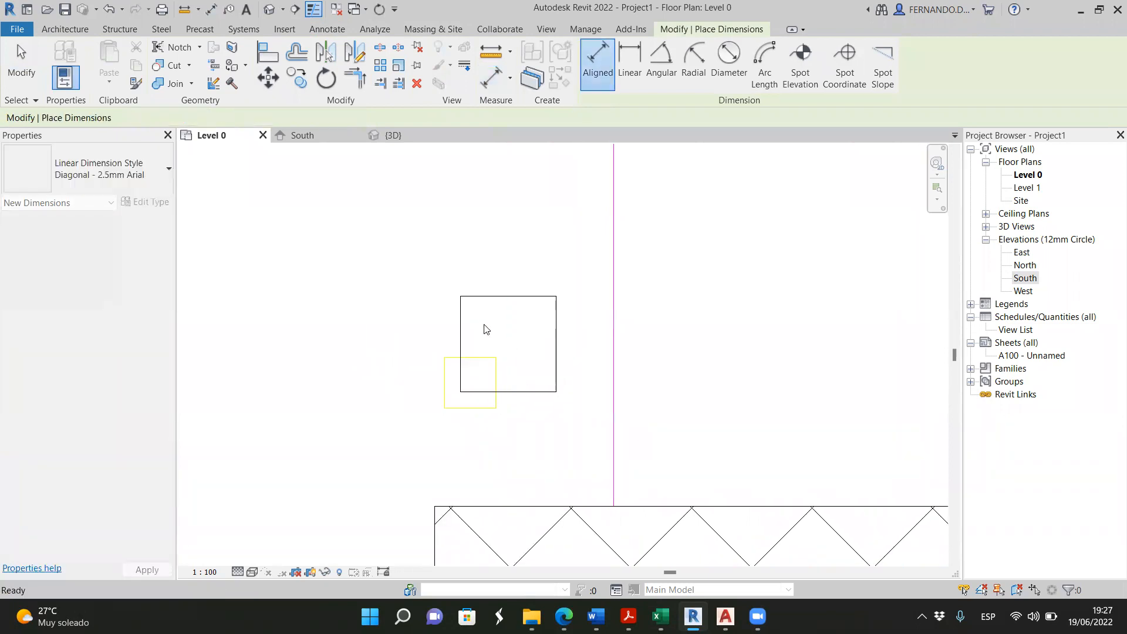
left_click(21, 67)
Duplicate the placed column's type under the name 9 1/2"
left_click(527, 392)
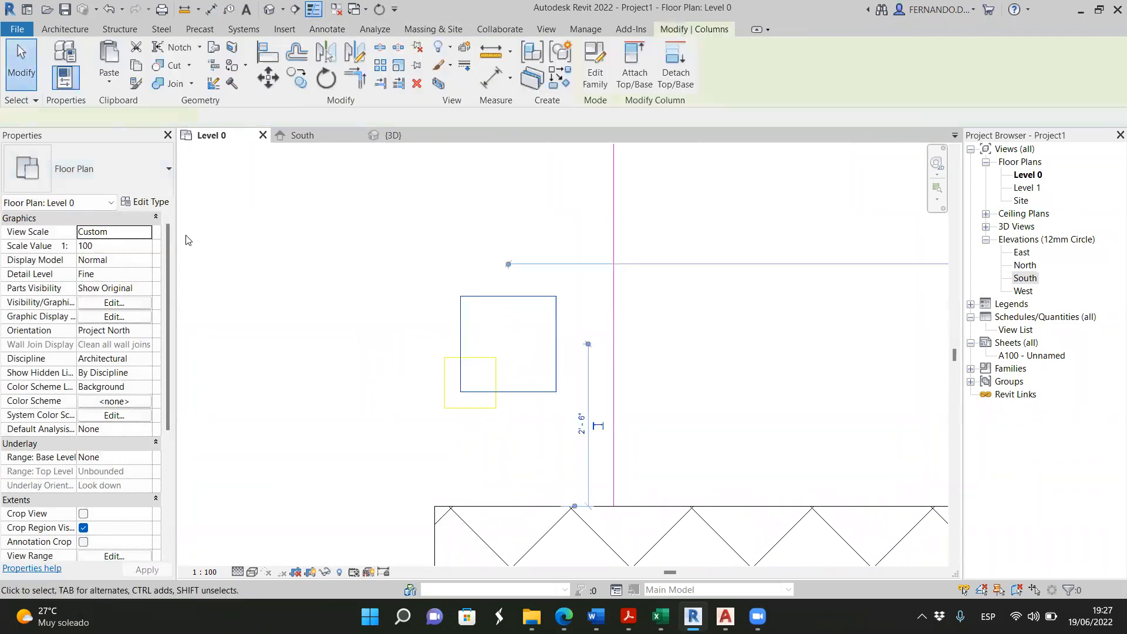
left_click(146, 202)
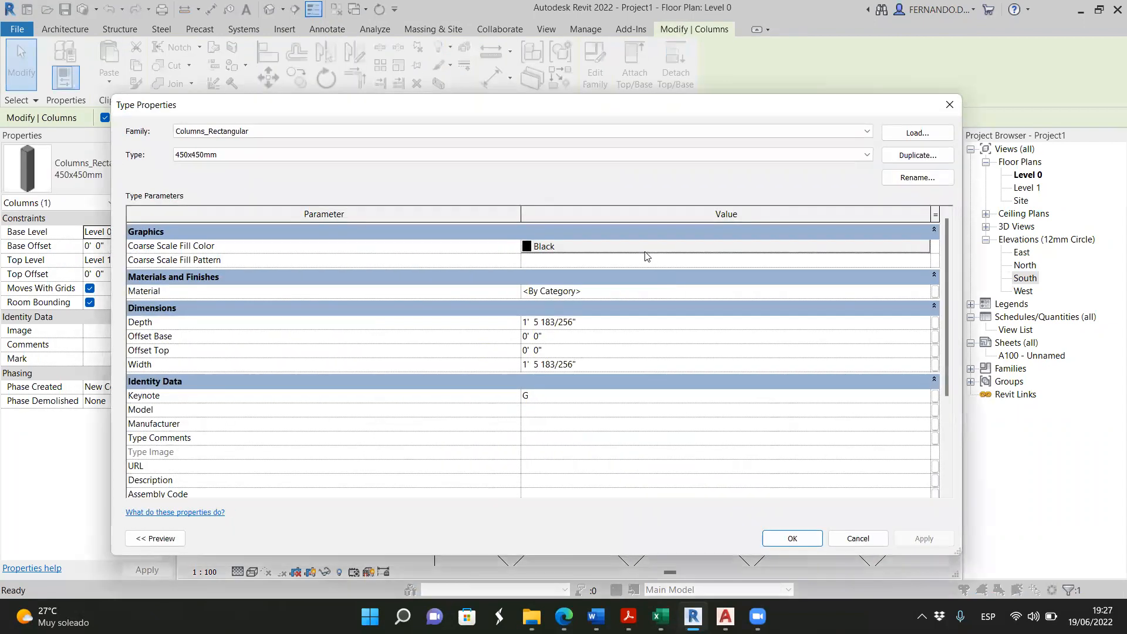
left_click(917, 155)
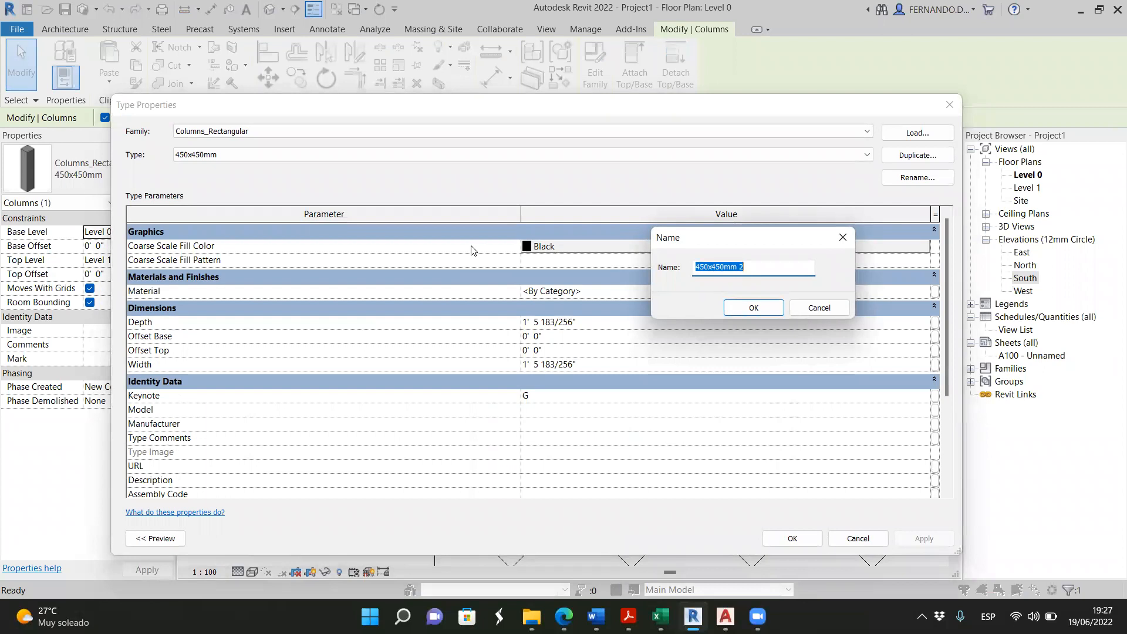
type("9 1/2\"")
left_click(754, 307)
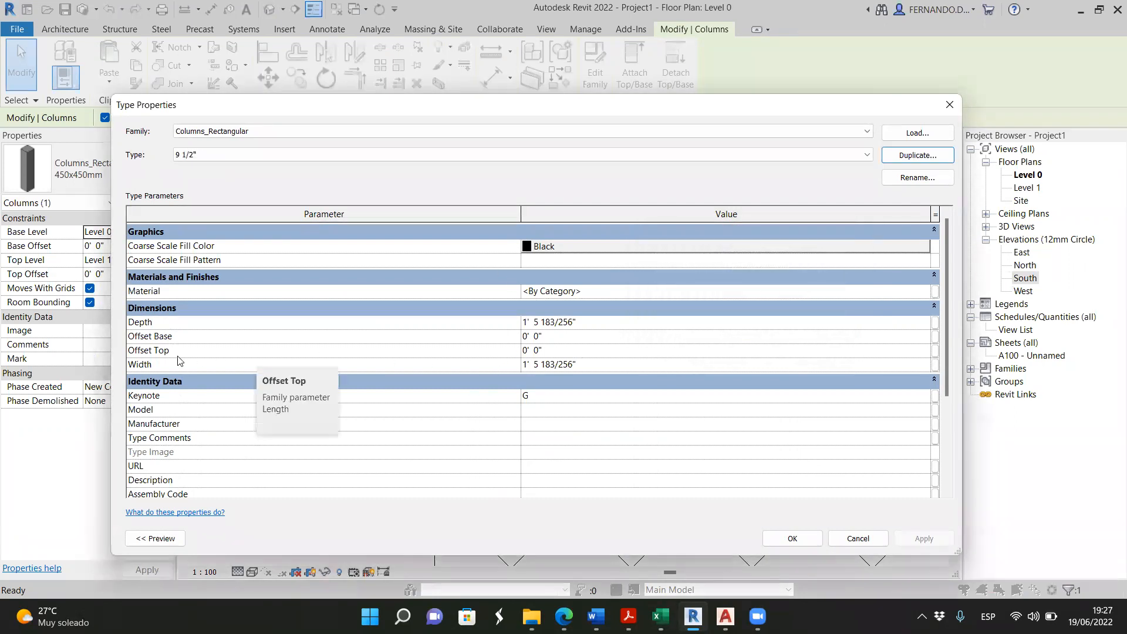
Set the new column type's depth and width to 0' 9 1/2"
left_click(557, 323)
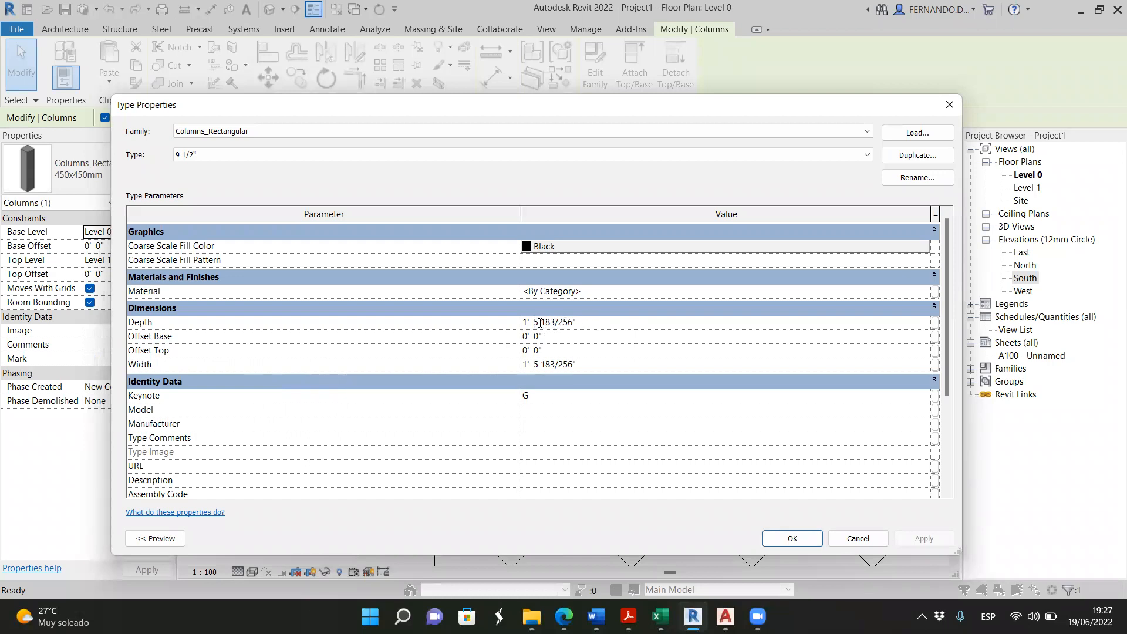
type("9")
left_click(586, 337)
left_click(566, 322)
left_click(578, 365)
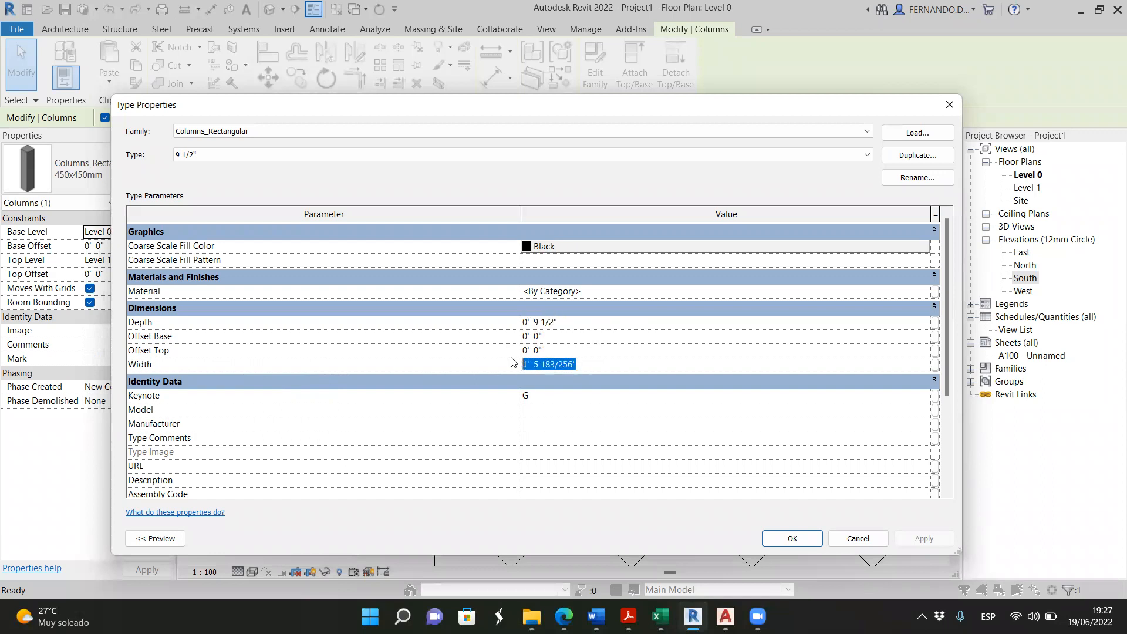
left_click(792, 538)
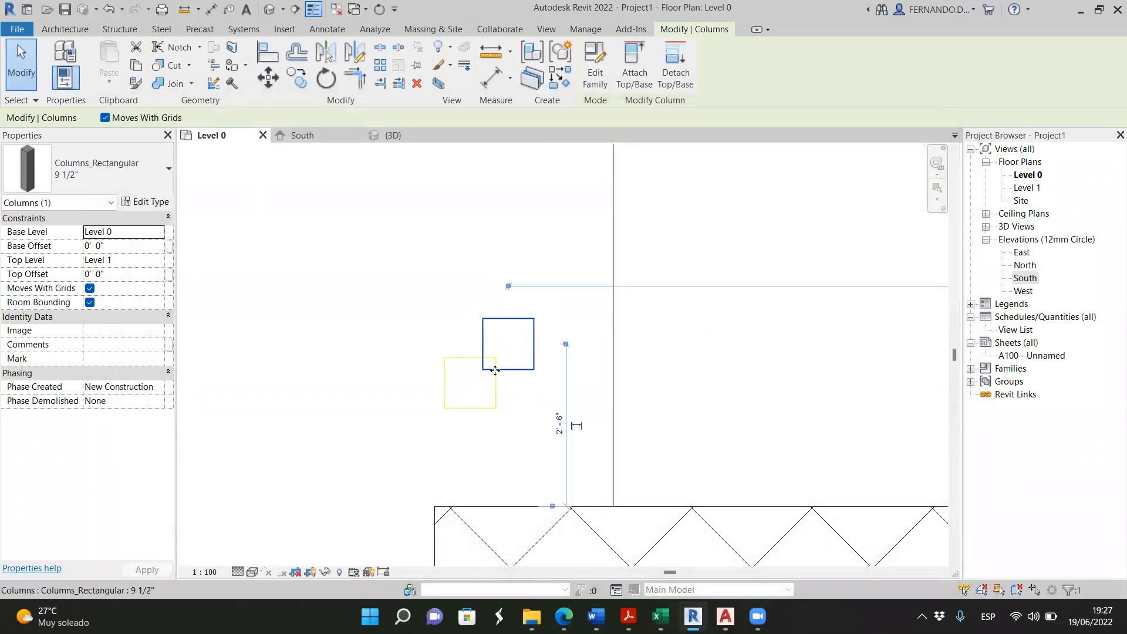
Align the column's vertical and horizontal edges with the matching edges of the yellow outline
left_click(267, 52)
scroll(405, 329, "up", 2)
left_click(467, 396)
left_click(522, 344)
left_click(504, 450)
left_click(505, 391)
scroll(321, 339, "down", 3)
scroll(321, 339, "down", 3)
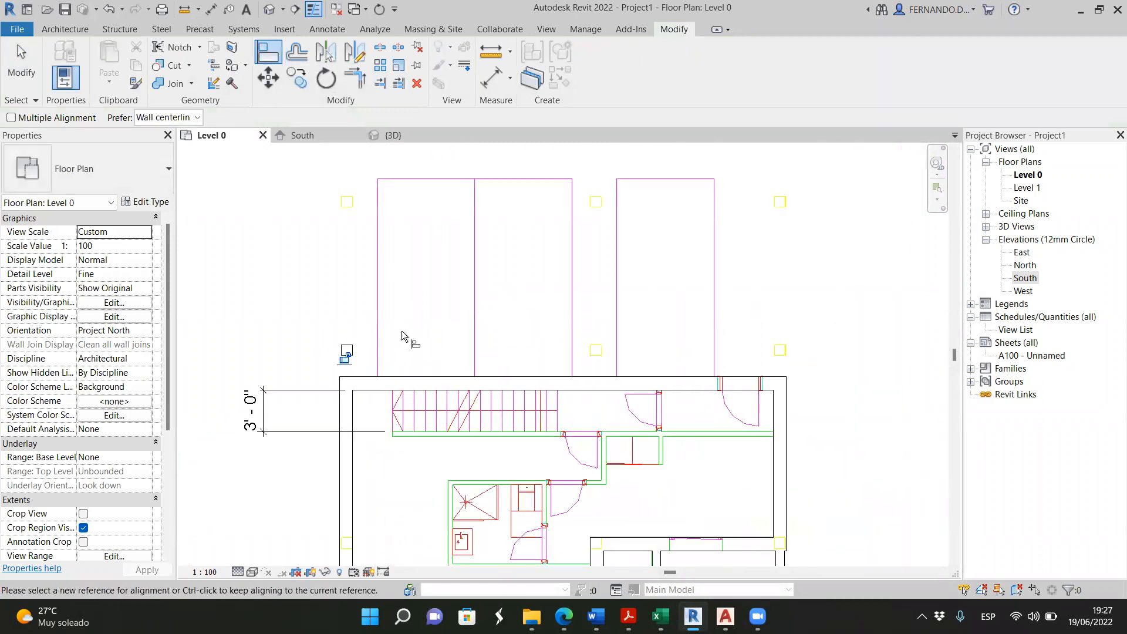
Inspect the new column beside the Level 0 walls from an angled 3D view
left_click(393, 135)
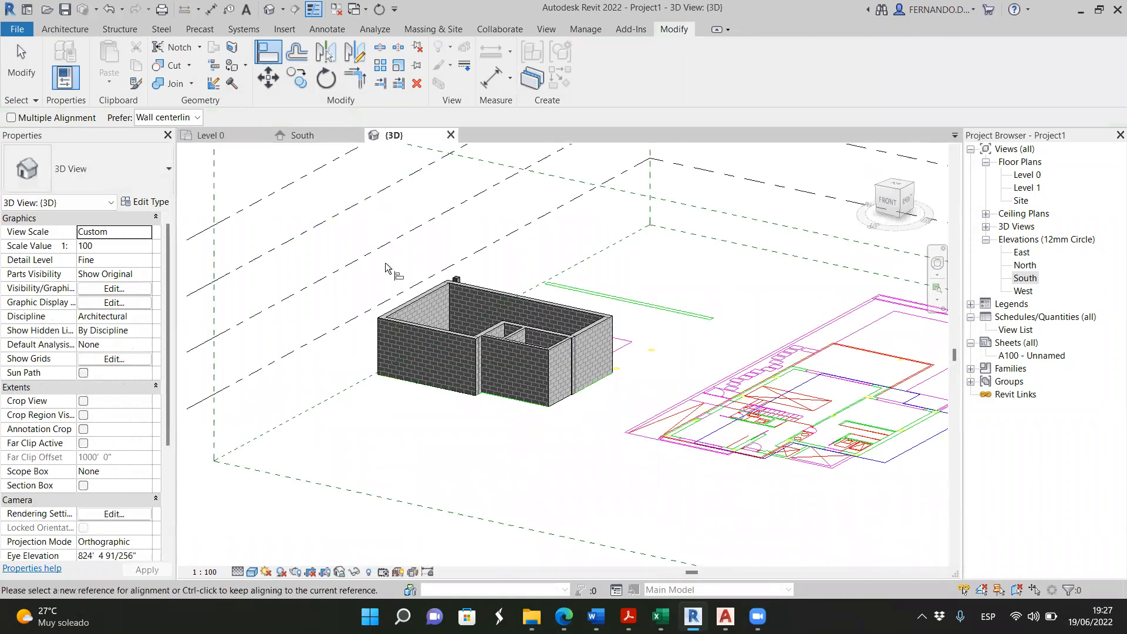
middle_click_drag(407, 352, 401, 300, "shift")
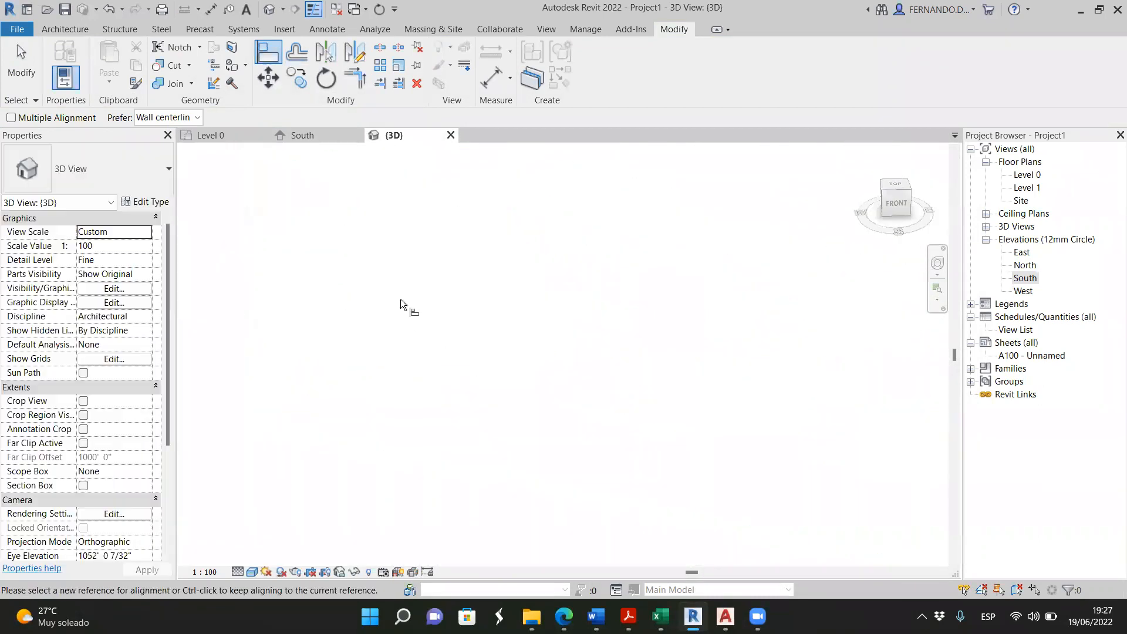
scroll(502, 308, "down", 5)
scroll(608, 340, "up", 3)
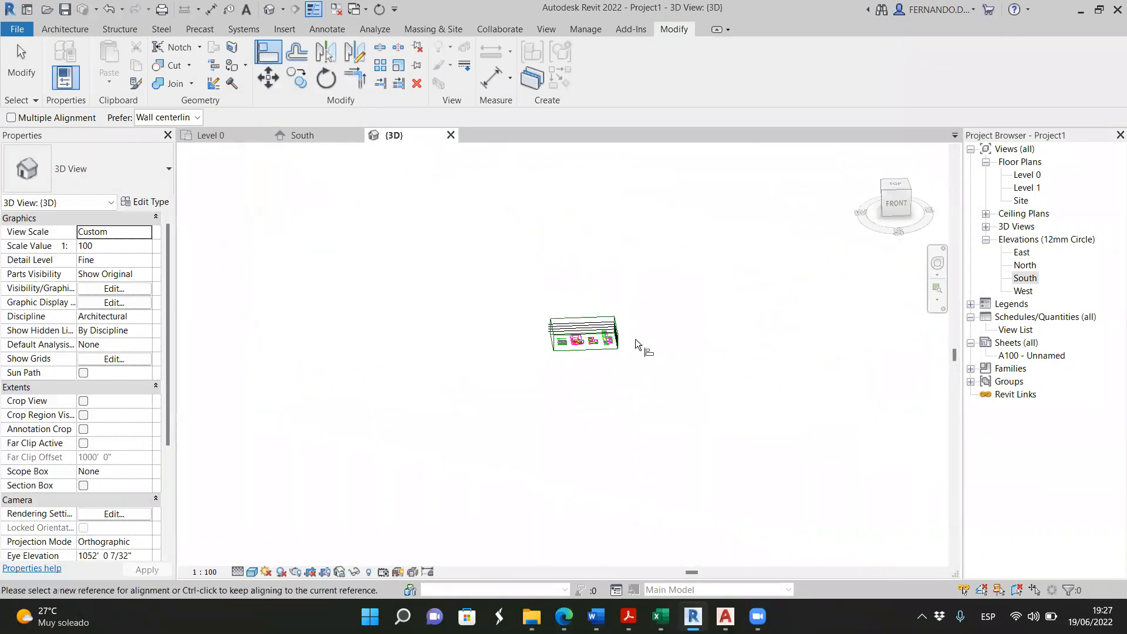
left_click(26, 61)
scroll(615, 343, "up", 2)
middle_click_drag(573, 362, 651, 340, "shift")
scroll(668, 335, "up", 2)
scroll(668, 334, "up", 5)
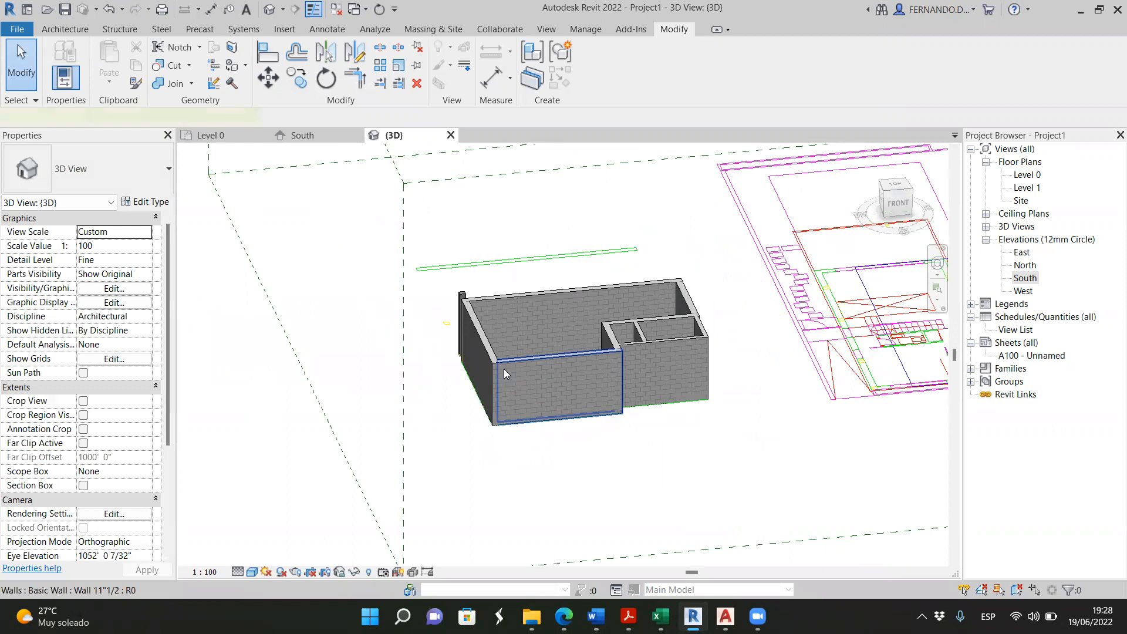
Check the column's base and top level settings and compare its height with the walls from the opposite side in 3D
left_click(505, 368)
right_click(510, 364)
scroll(435, 344, "up", 2)
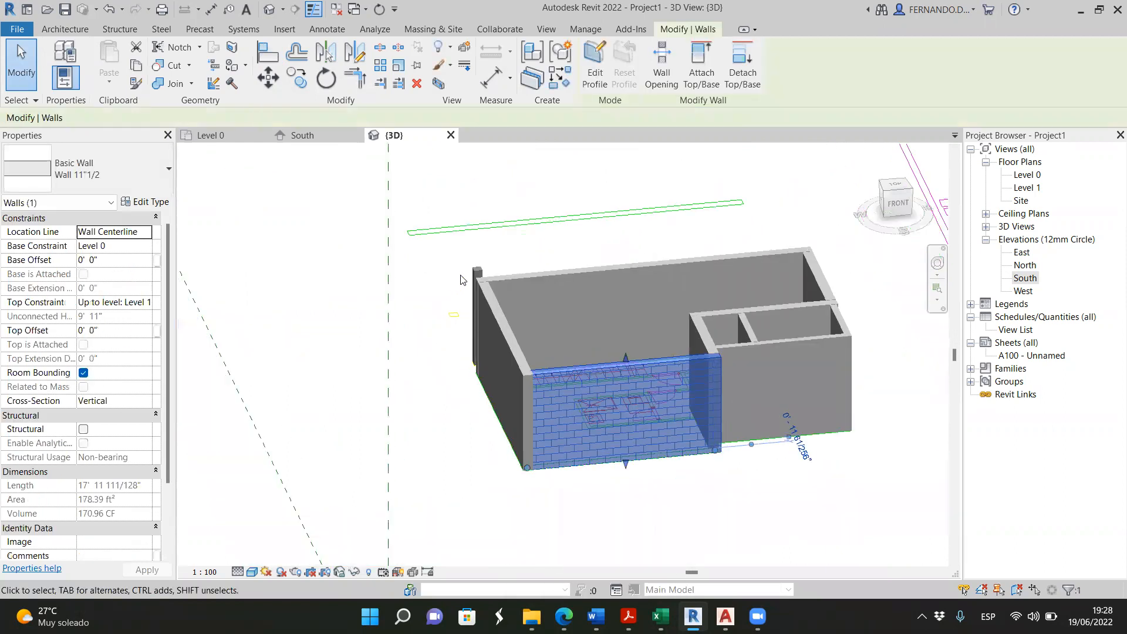
left_click(477, 317)
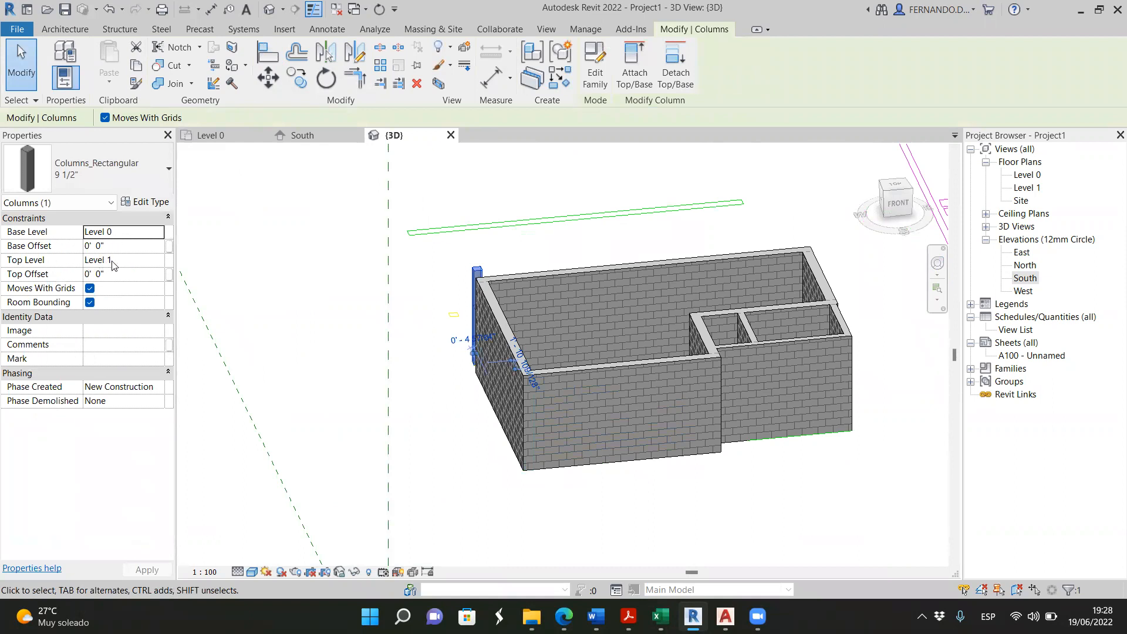
scroll(228, 304, "down", 6)
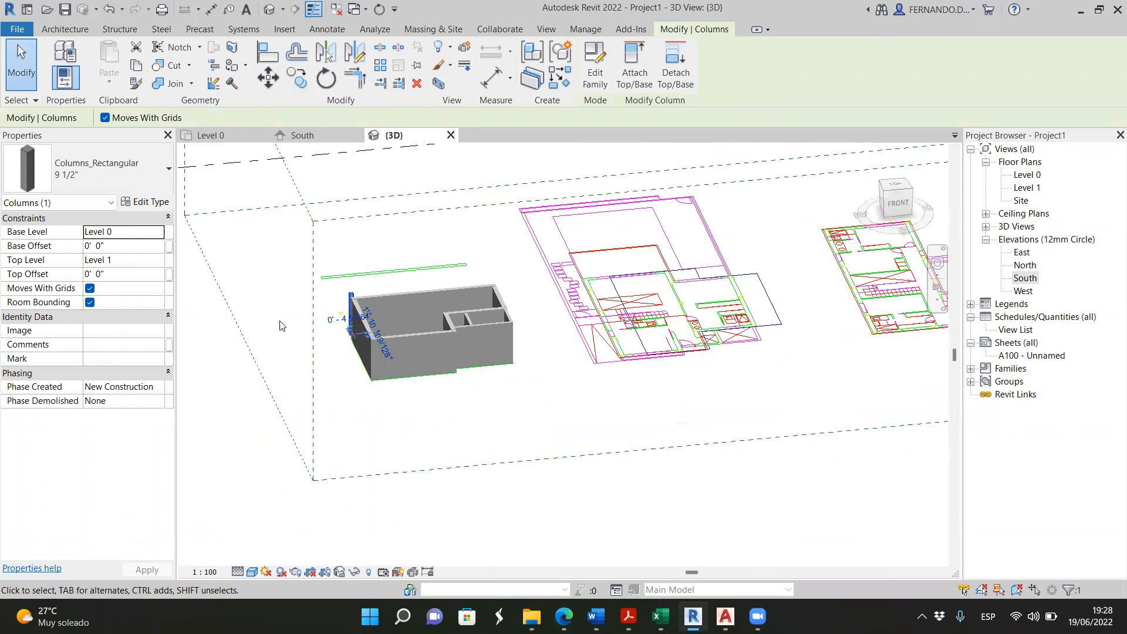
middle_click_drag(324, 397, 407, 378, "shift")
scroll(388, 358, "up", 4)
scroll(390, 356, "up", 5)
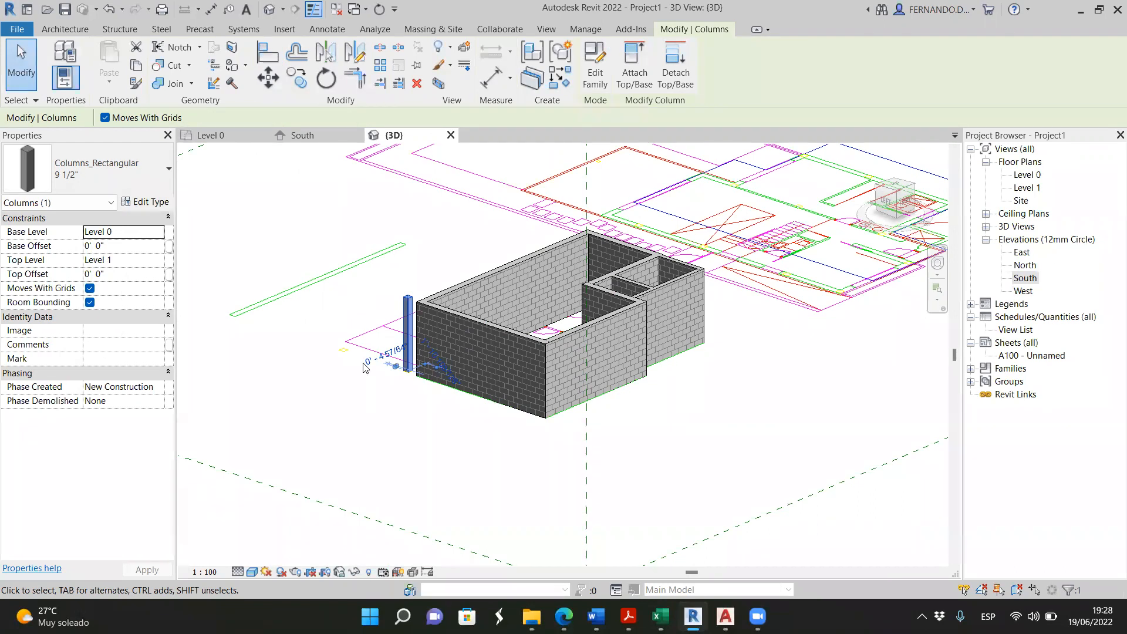
left_click(350, 384)
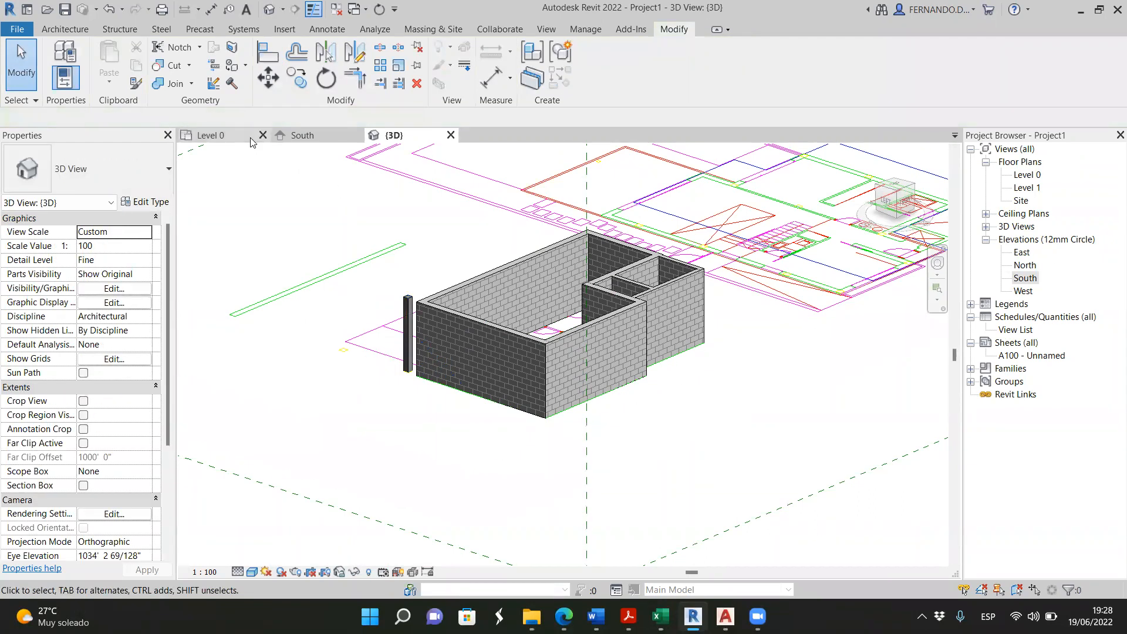
On the Level 0 plan, copy the 9 1/2" column onto the middle yellow outline in the row nearest the house
left_click(210, 135)
left_click(351, 346)
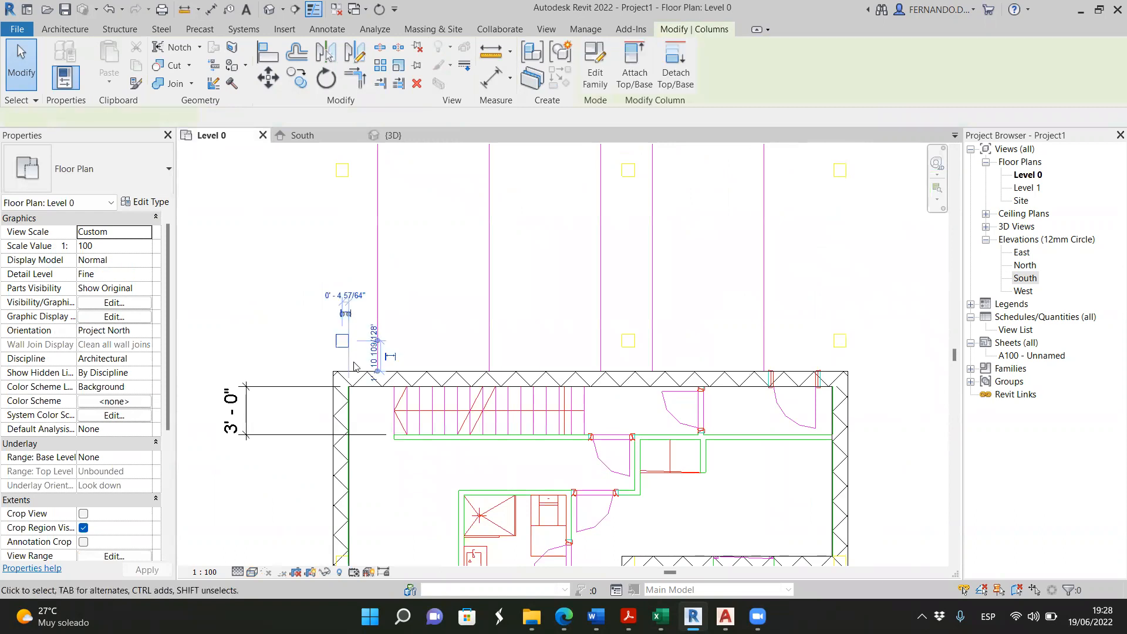
key("c")
key("o")
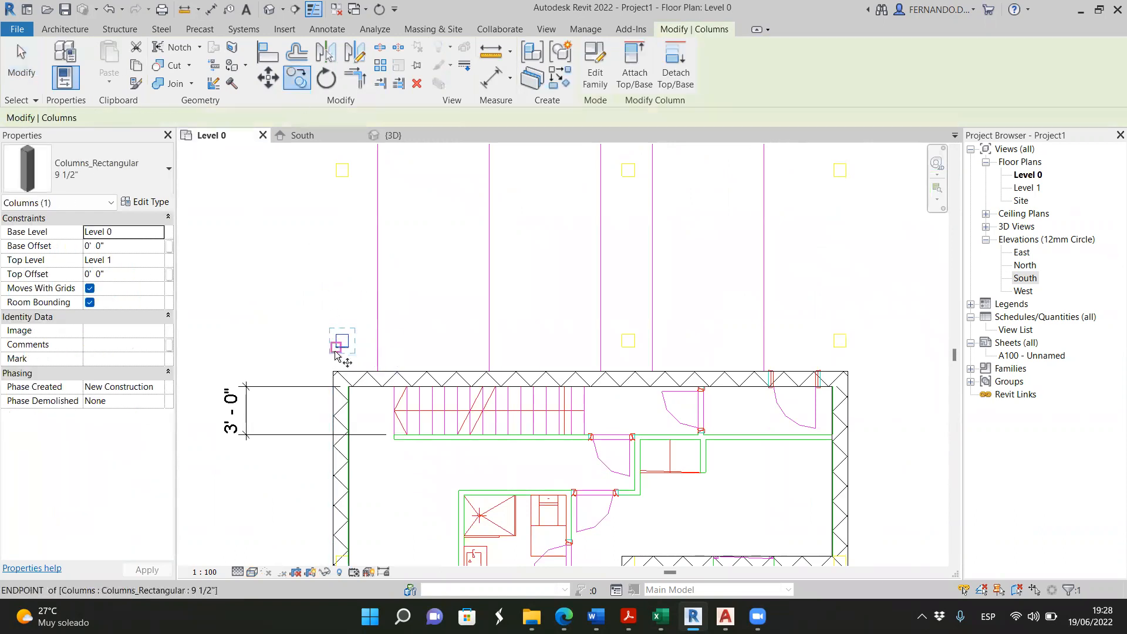
left_click(336, 347)
scroll(628, 355, "up", 1)
scroll(629, 358, "up", 2)
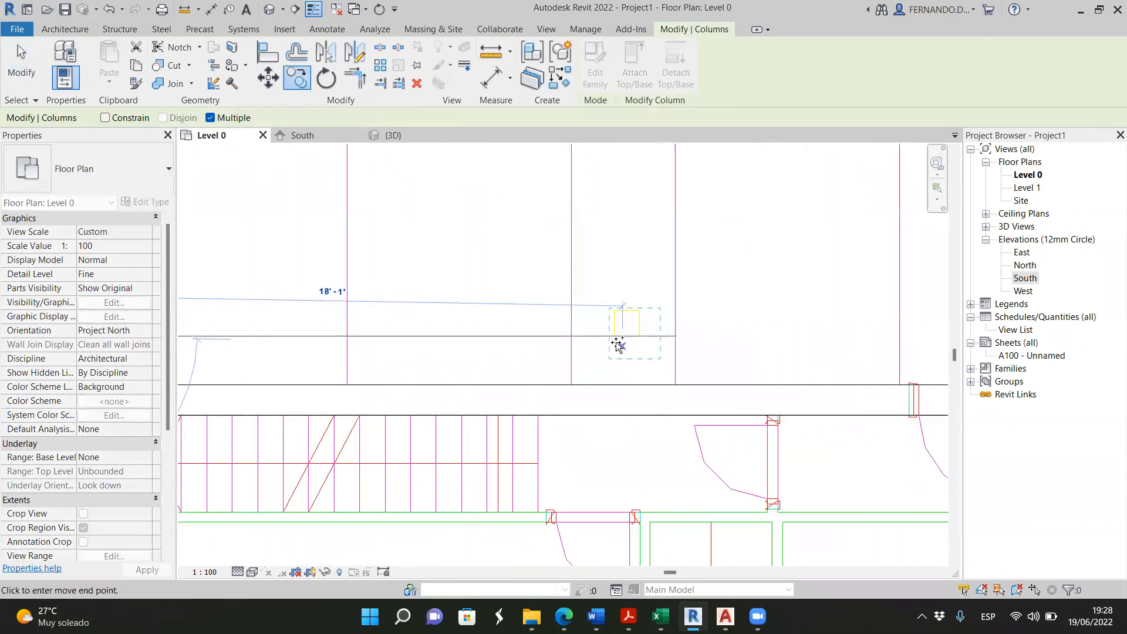
scroll(607, 344, "down", 3)
Place another copy of the column on the last yellow outline at the far end of the same row
scroll(795, 344, "up", 3)
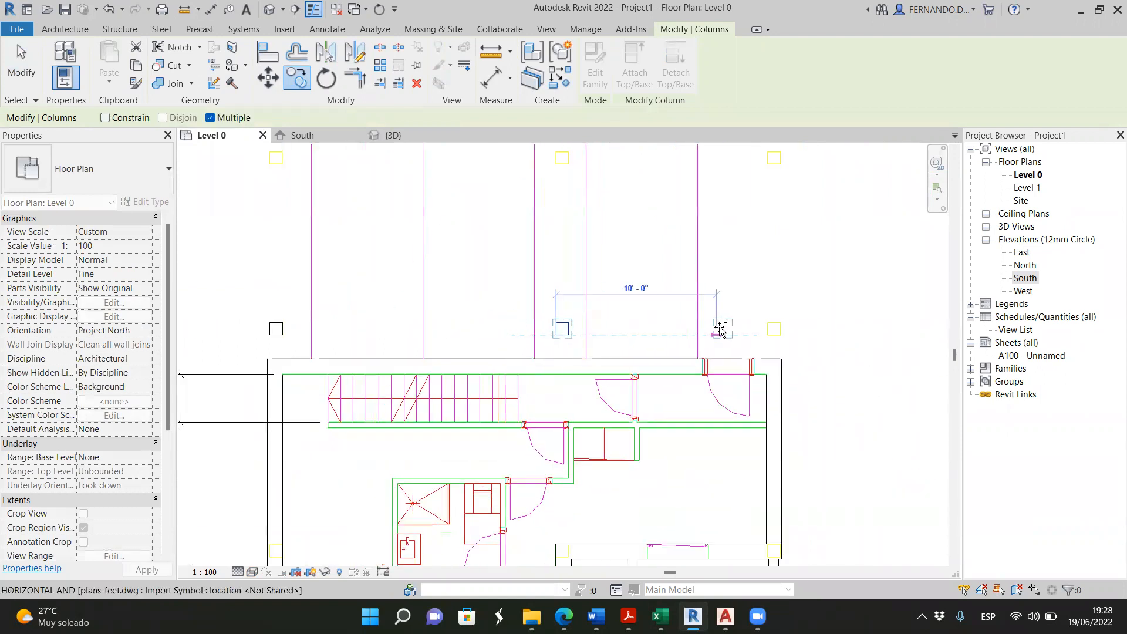
scroll(816, 344, "up", 3)
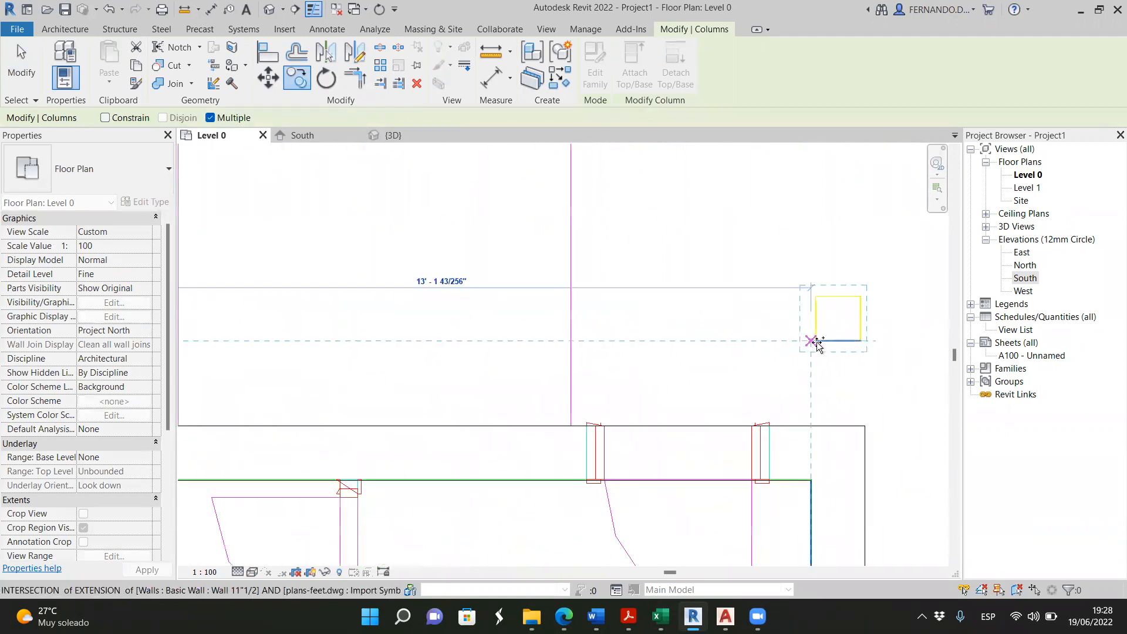
left_click(817, 343)
scroll(713, 387, "down", 5)
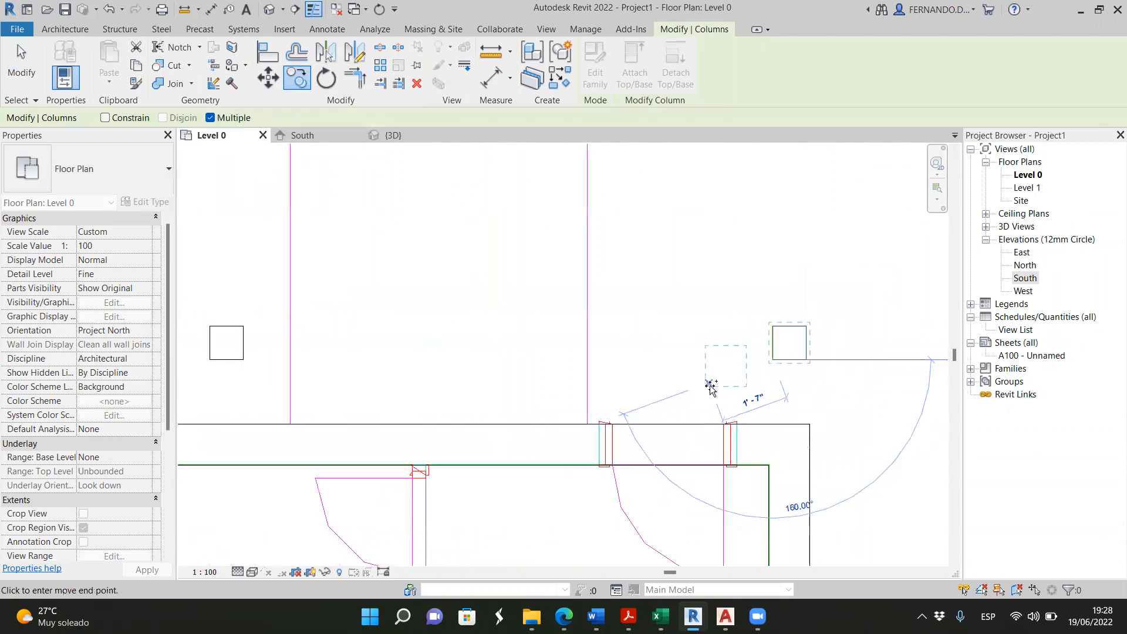
scroll(734, 235, "up", 6)
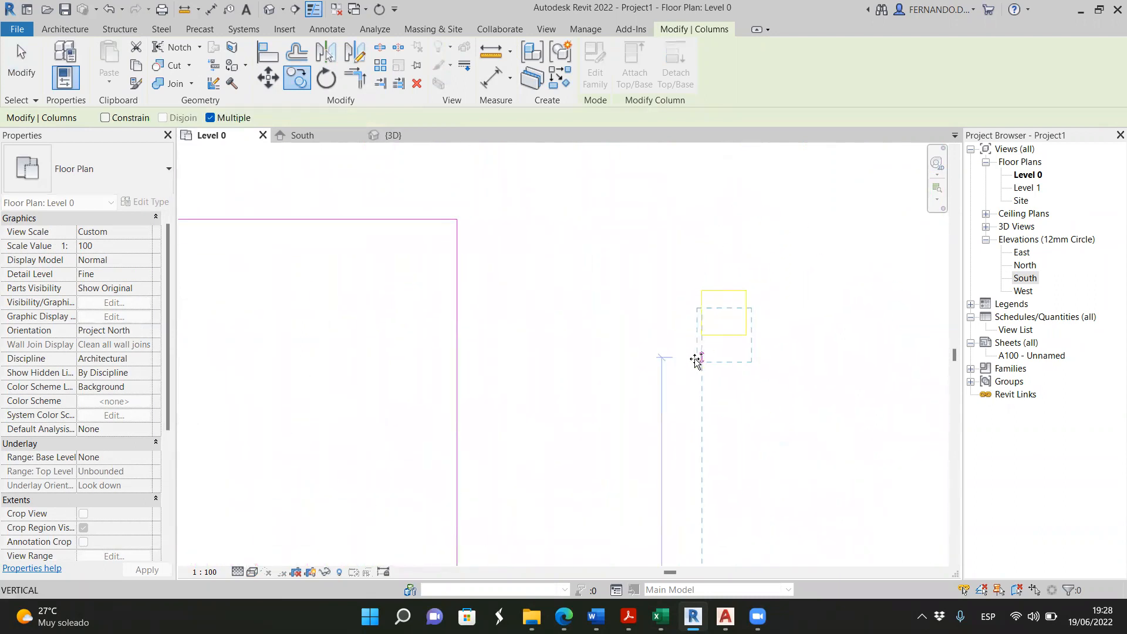
scroll(702, 335, "up", 4)
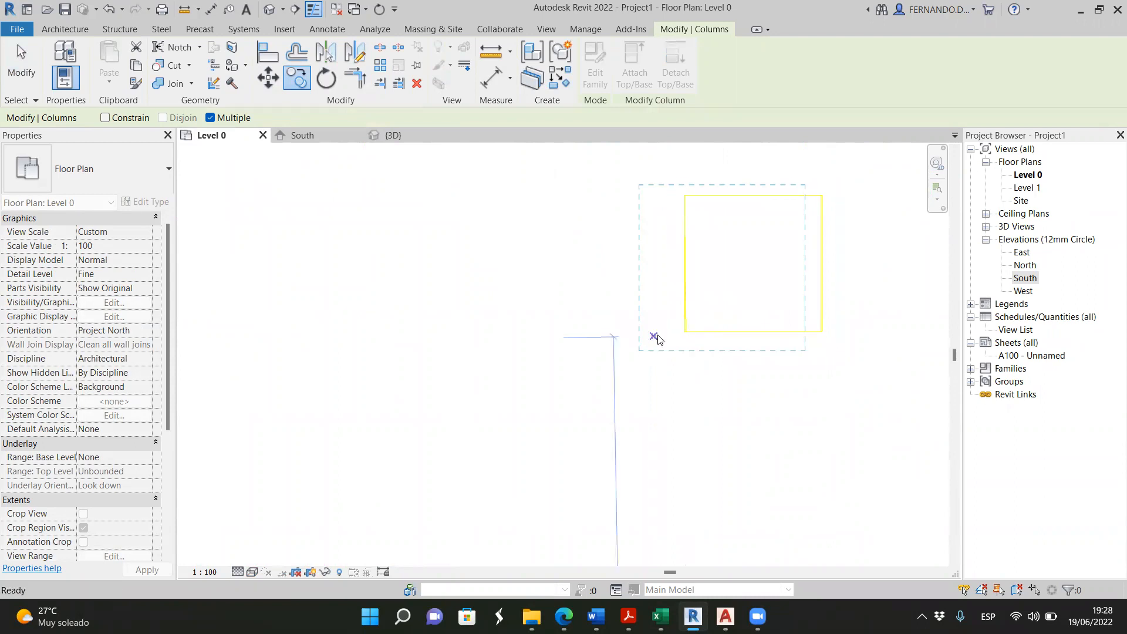
key("Escape")
key("Escape")
Copy the row of three columns onto the three matching yellow outlines farther from the house
scroll(671, 299, "down", 5)
scroll(634, 286, "down", 4)
left_click_drag(324, 350, 663, 396)
left_click(297, 76)
scroll(343, 392, "up", 2)
left_click(377, 378)
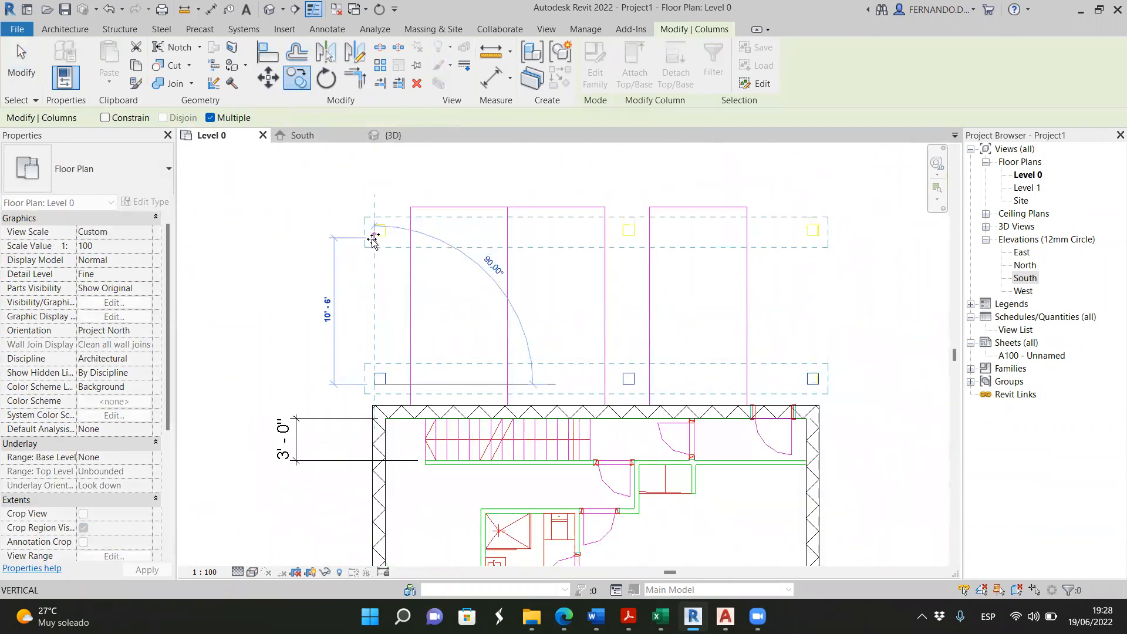
scroll(376, 234, "up", 5)
scroll(315, 296, "down", 6)
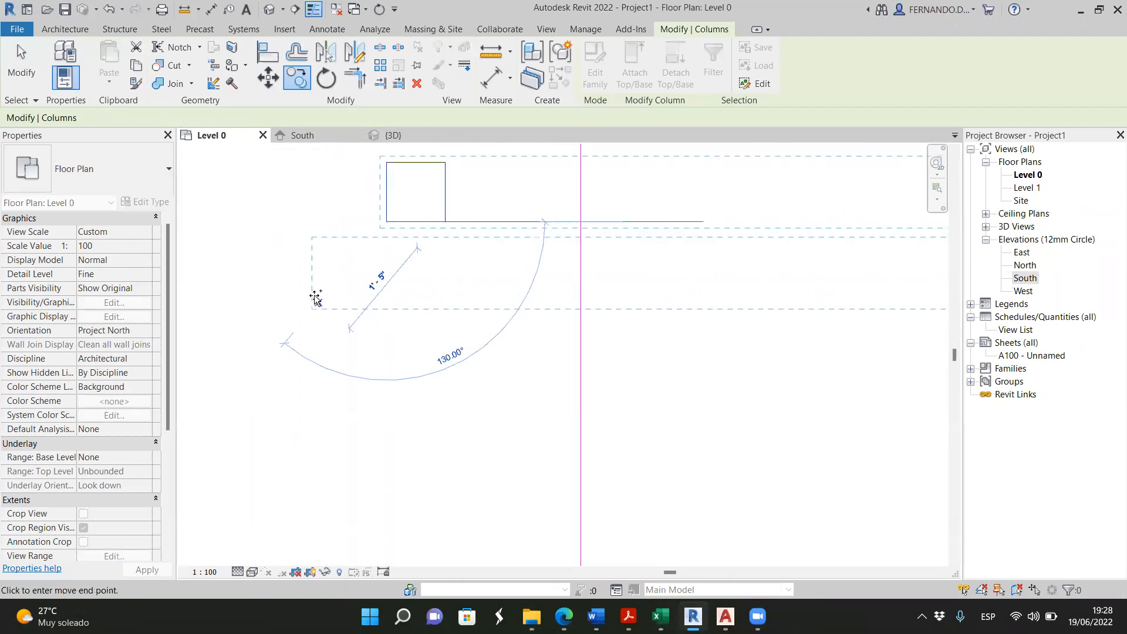
scroll(315, 297, "down", 3)
key("Escape")
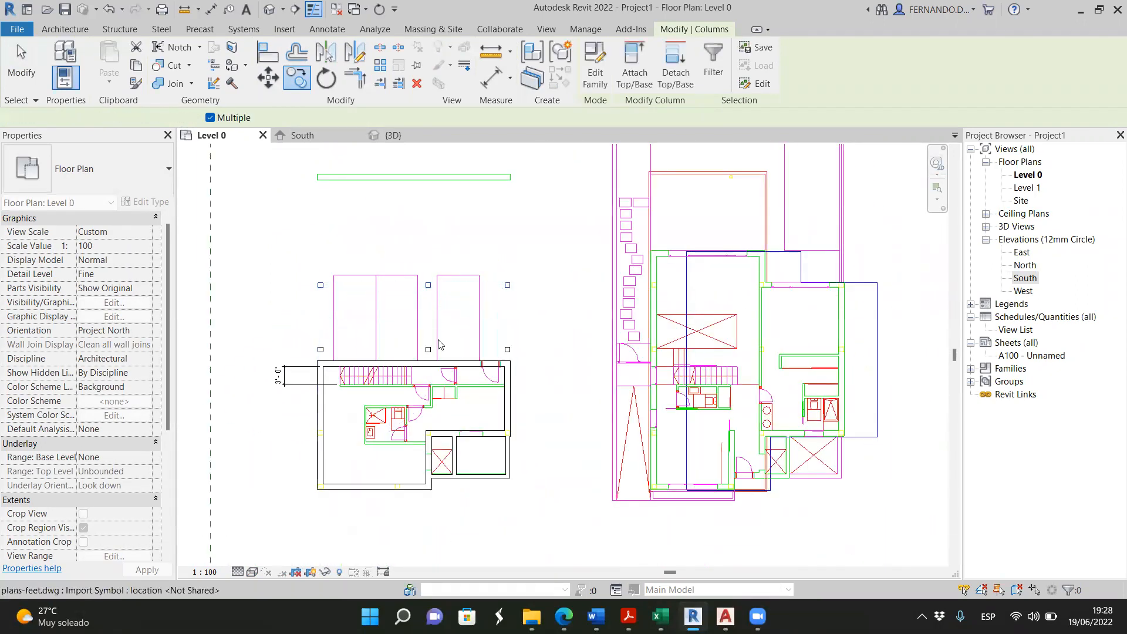
scroll(514, 272, "down", 2)
left_click(528, 314)
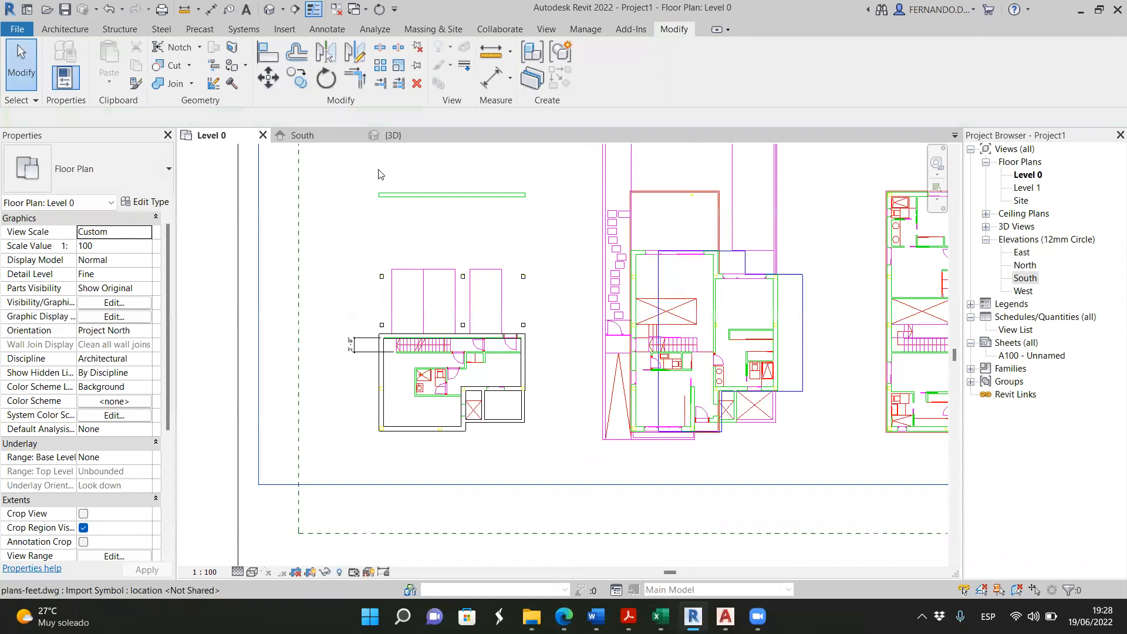
Check all the copied columns in 3D, and compare the Level 0 plan with the other imported floor plans
left_click(393, 135)
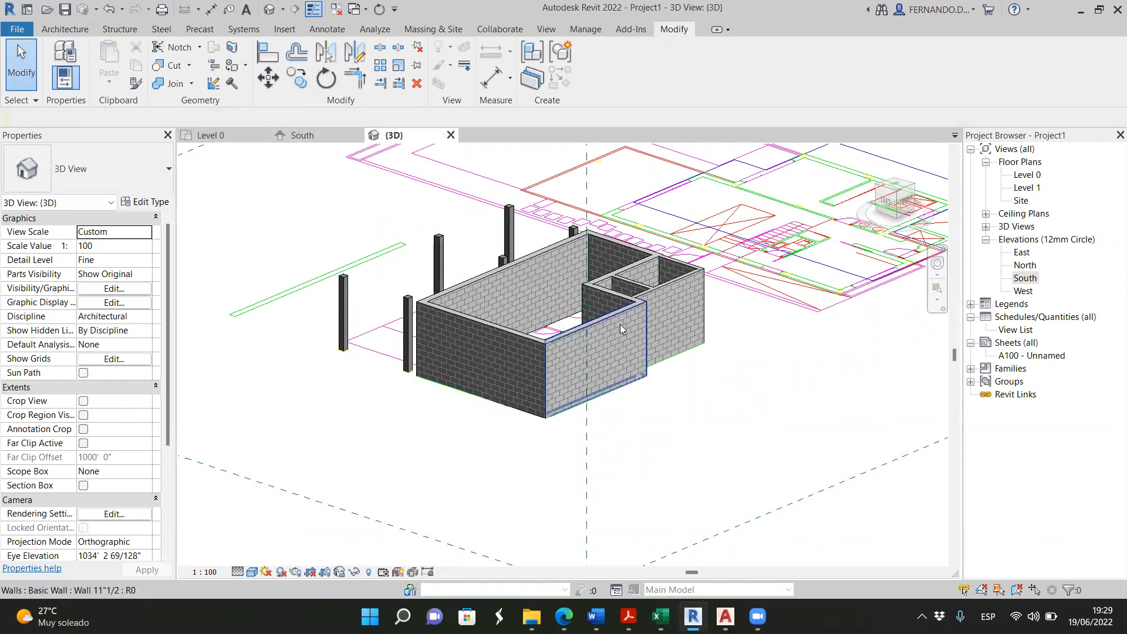
scroll(372, 325, "down", 1)
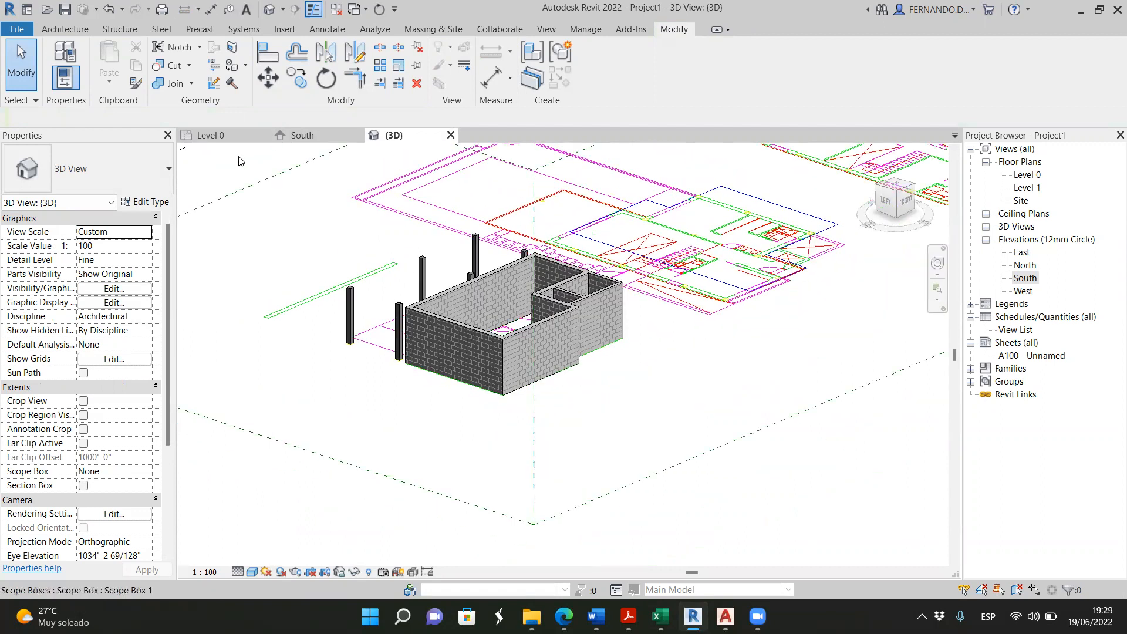
left_click(210, 135)
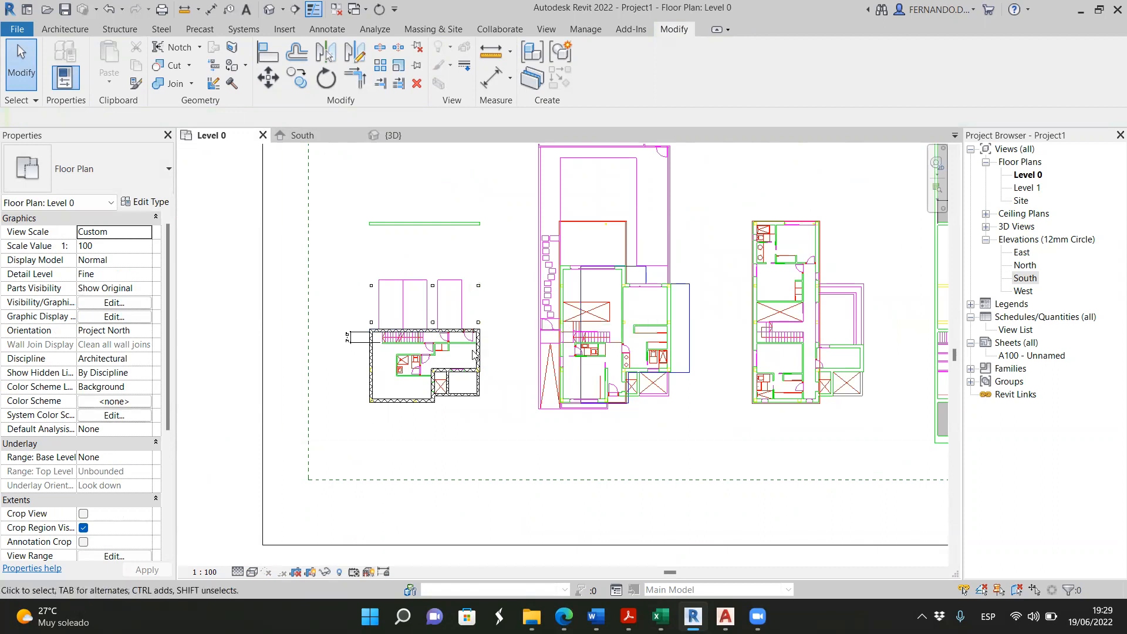
scroll(349, 339, "down", 2)
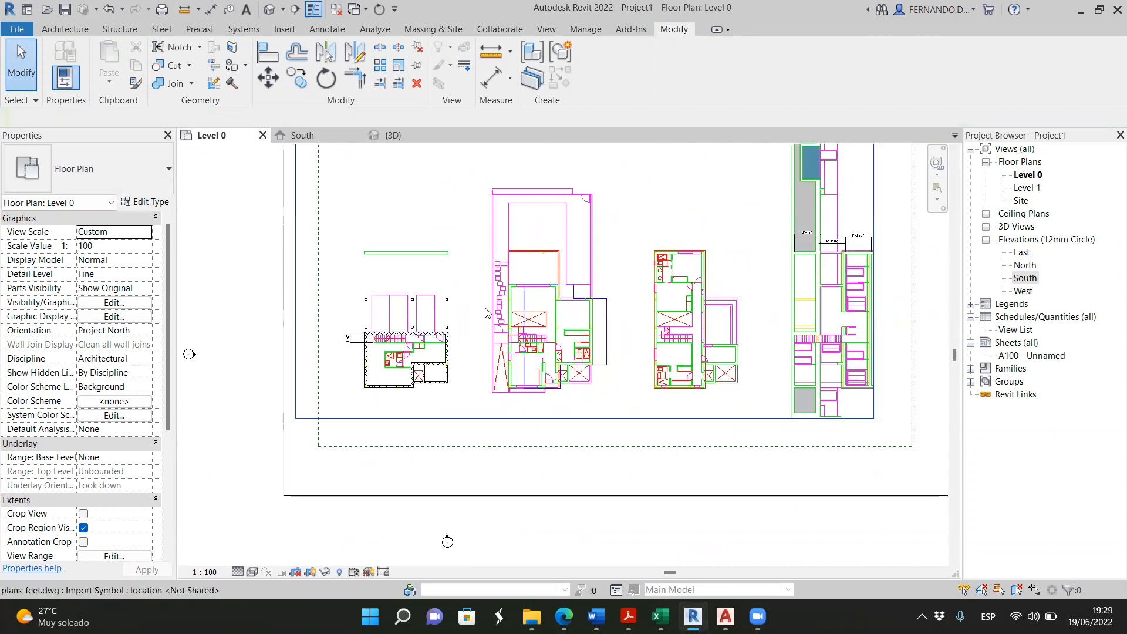
scroll(461, 330, "up", 2)
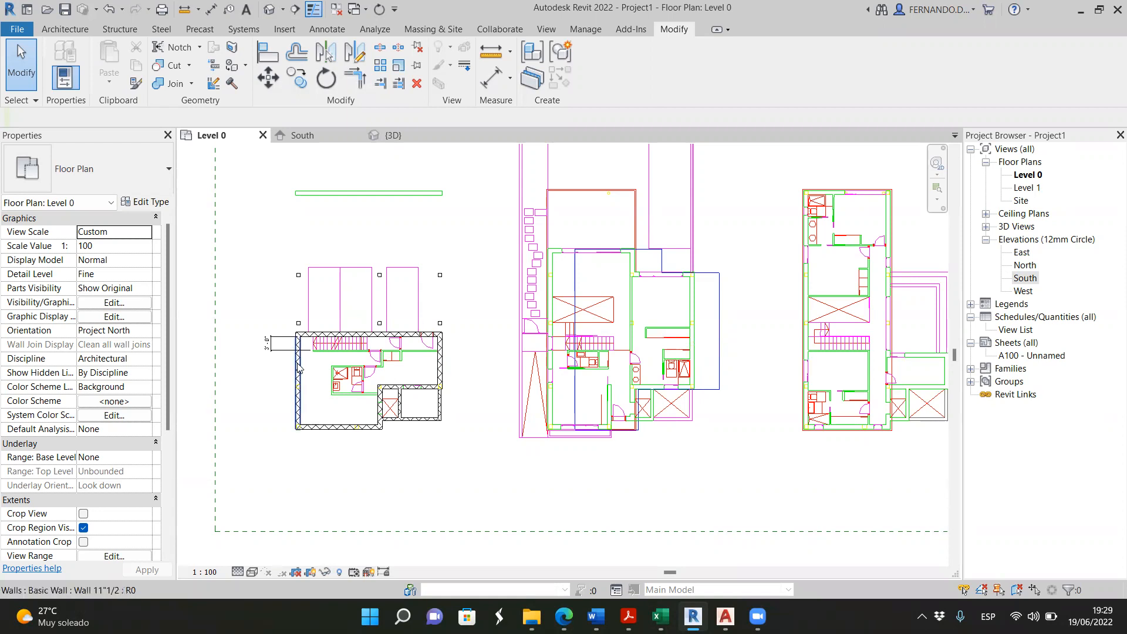
scroll(301, 295, "up", 1)
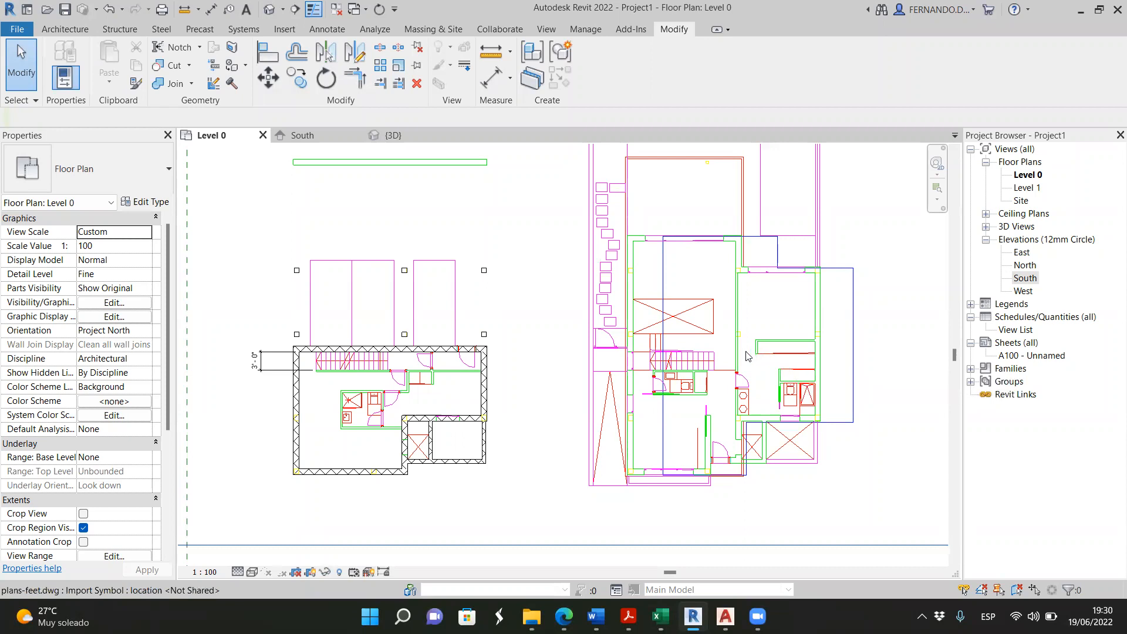
left_click(740, 436)
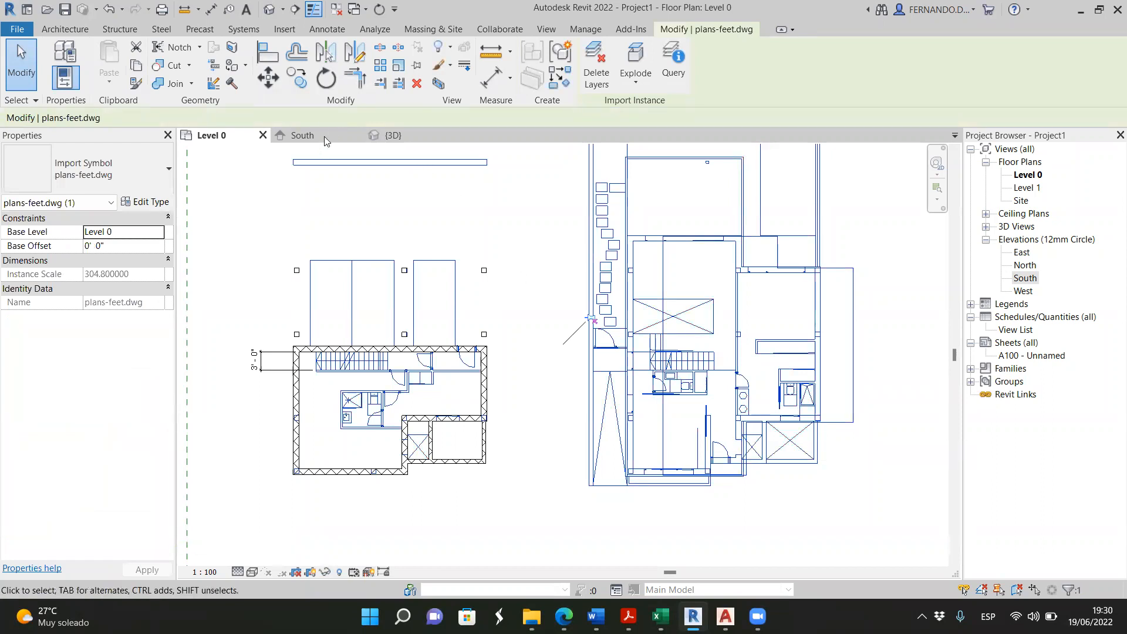
left_click(268, 78)
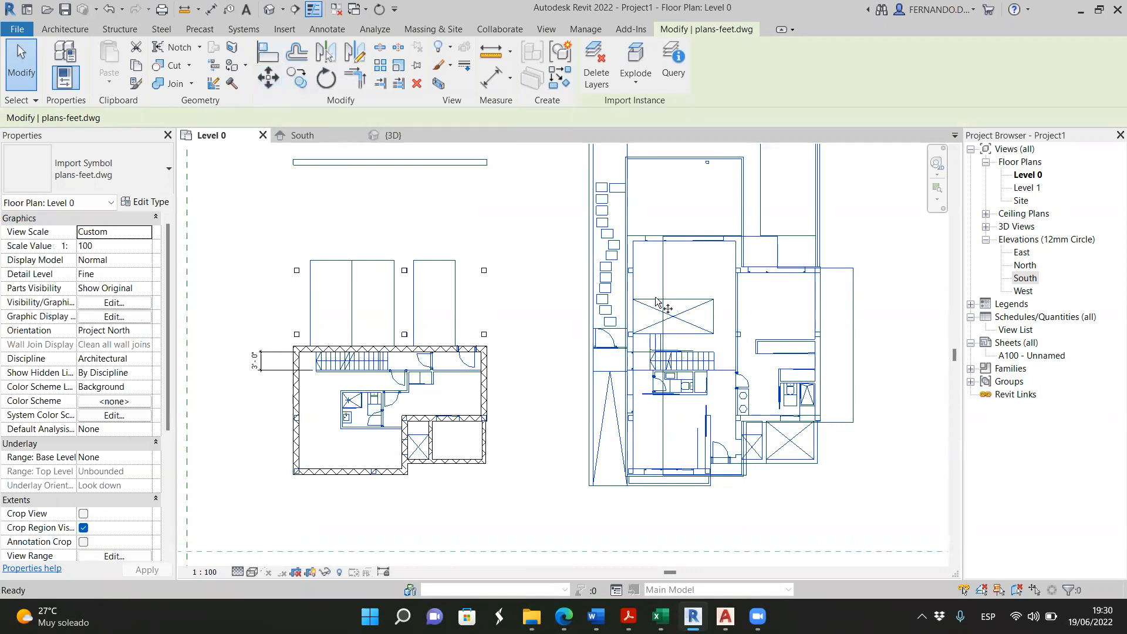
scroll(640, 288, "up", 8)
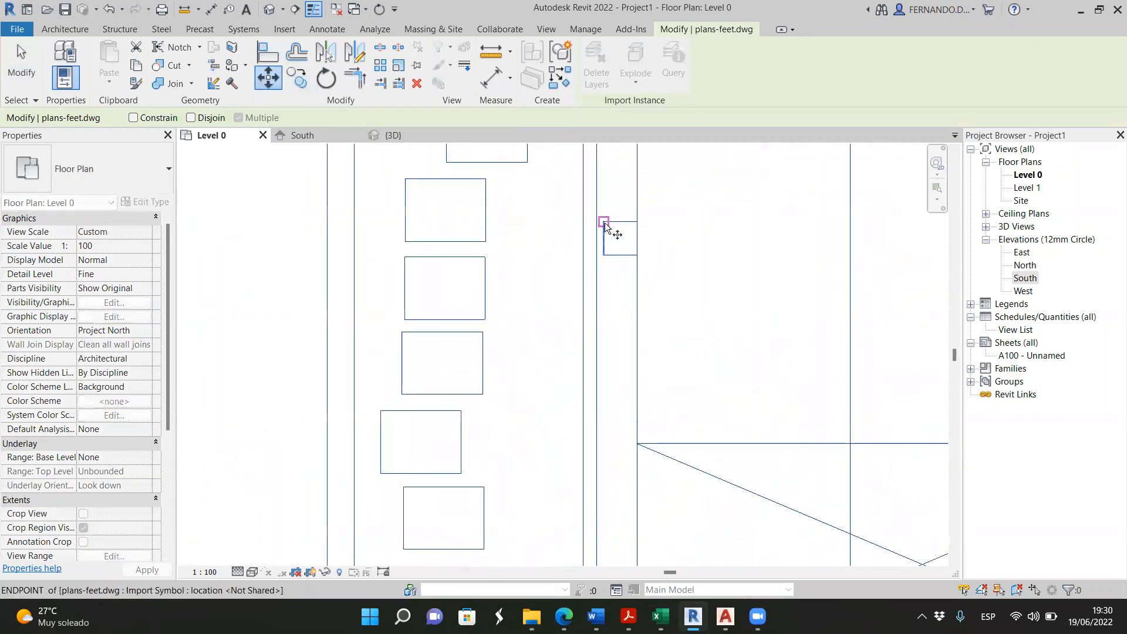
left_click(605, 223)
scroll(646, 223, "down", 4)
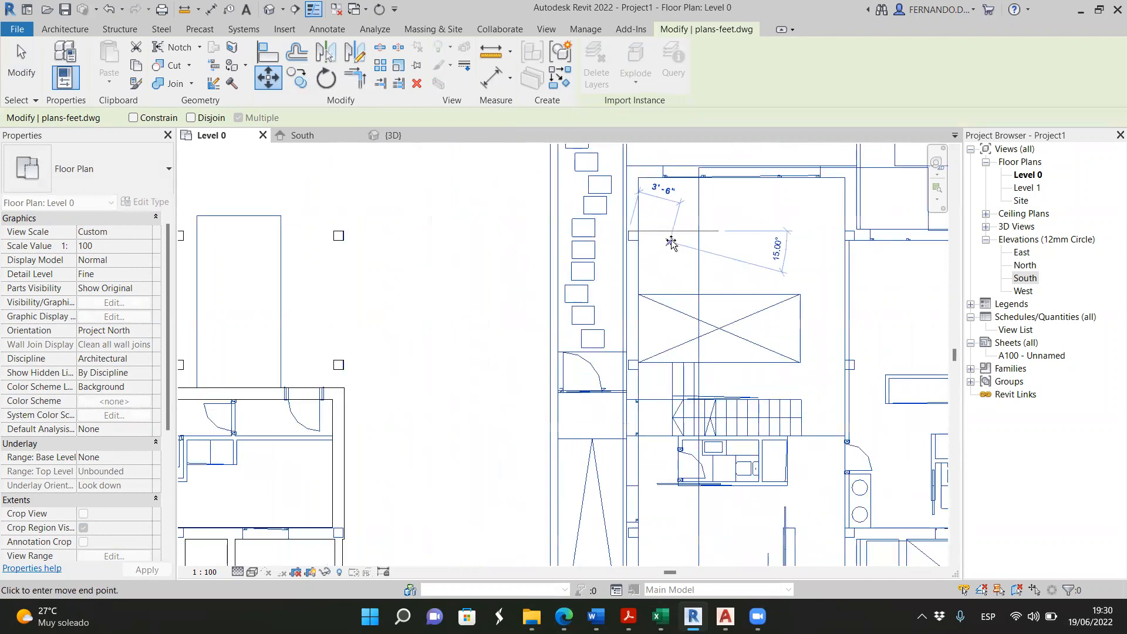
scroll(669, 240, "down", 3)
scroll(265, 250, "up", 3)
scroll(265, 249, "up", 4)
scroll(288, 223, "up", 8)
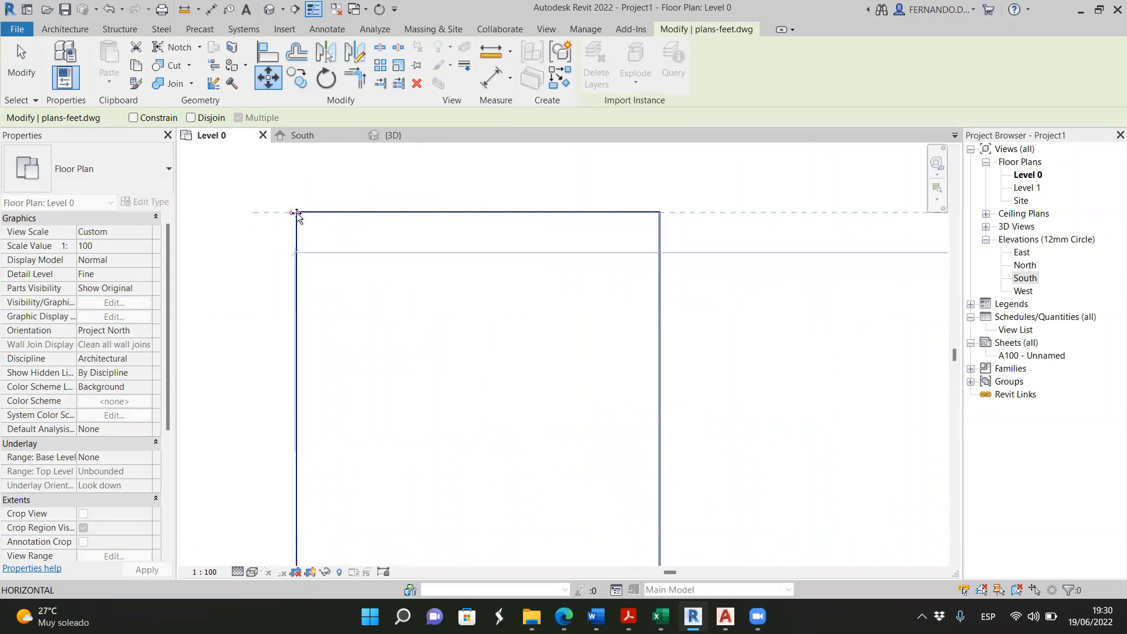
scroll(296, 214, "up", 3)
left_click_drag(312, 196, 310, 236)
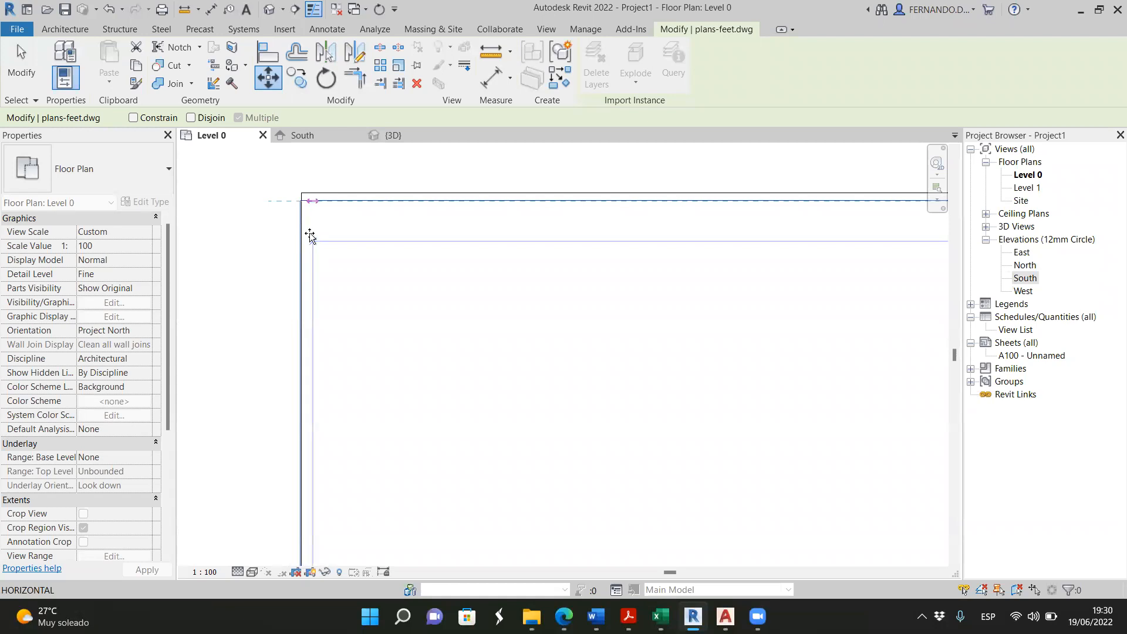
scroll(286, 252, "down", 7)
scroll(352, 247, "down", 10)
key("Escape")
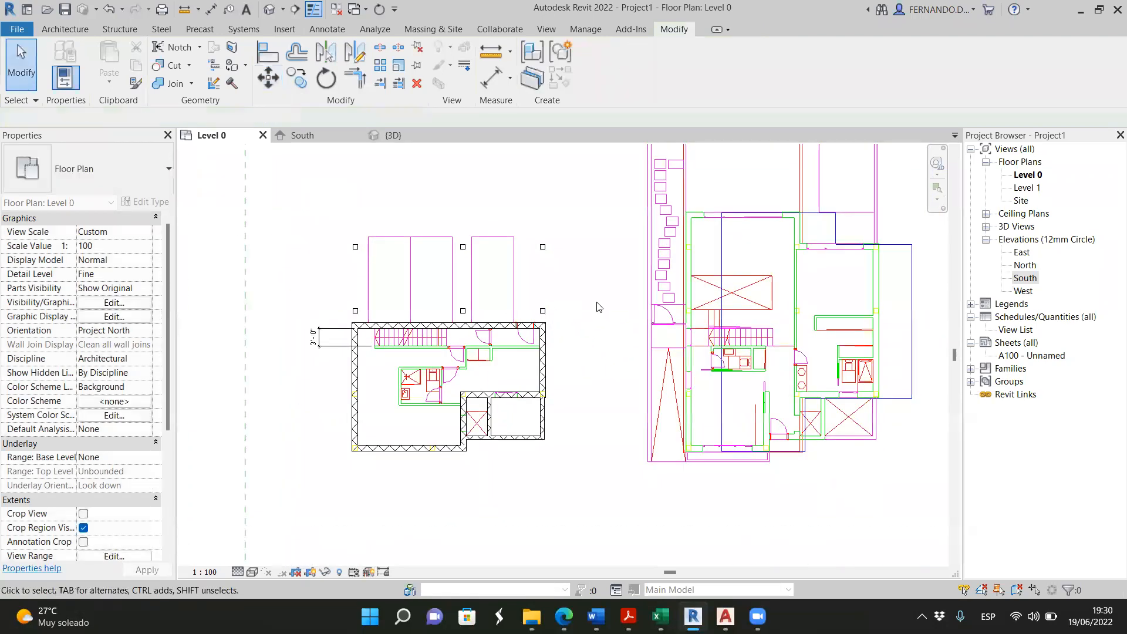
Open the Level 1 floor plan and examine how the Level 0 model and imported CAD plans display there
scroll(597, 307, "down", 3)
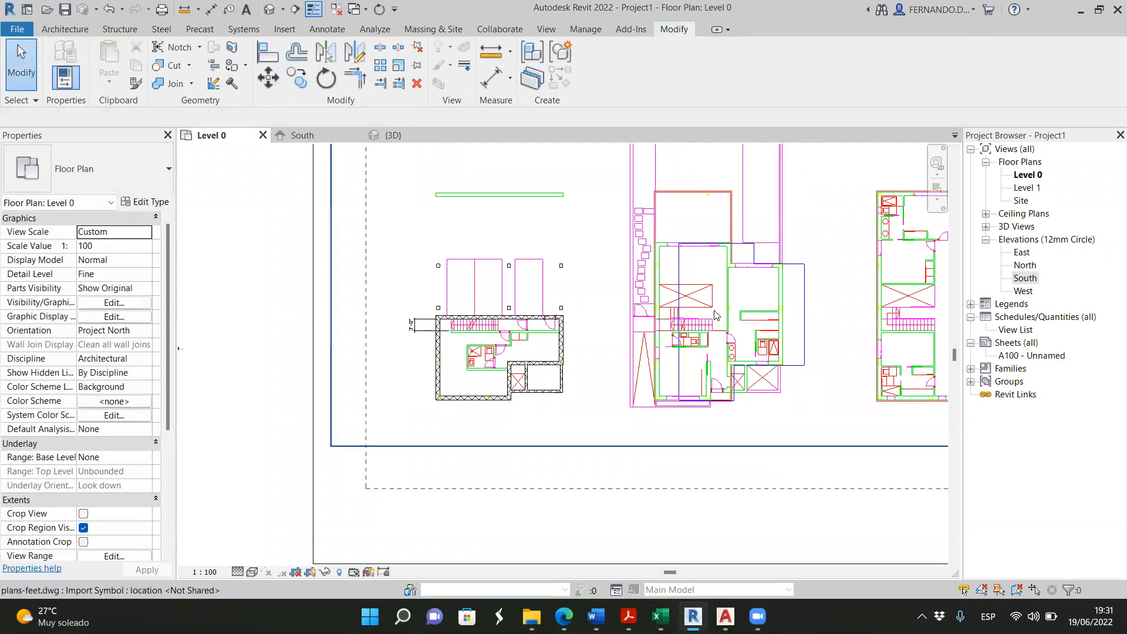
scroll(713, 314, "up", 2)
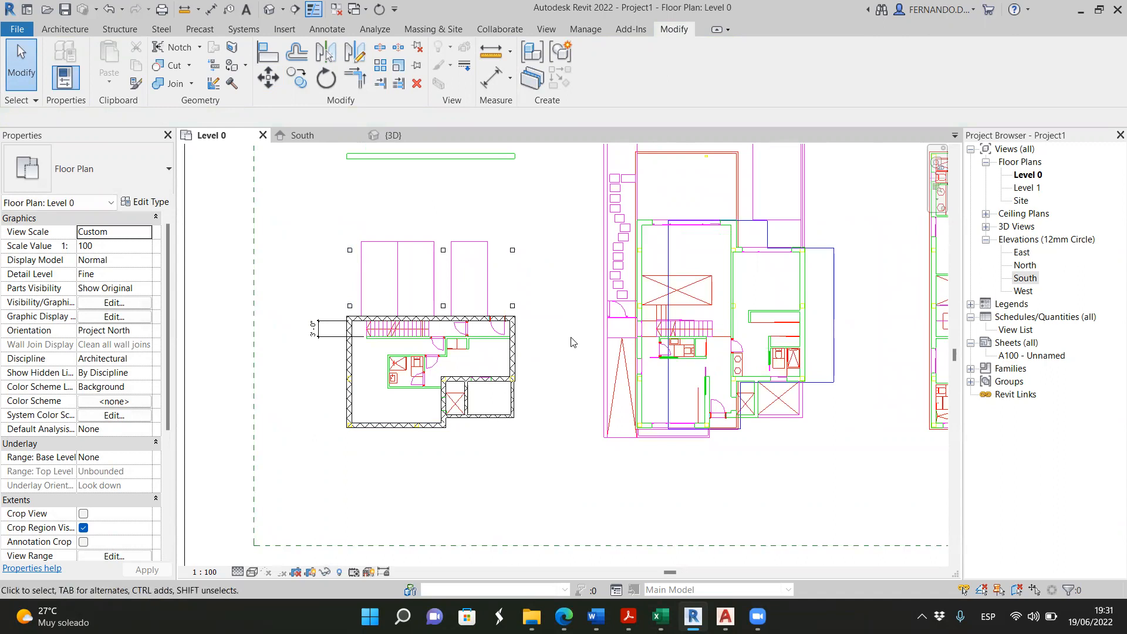
scroll(685, 280, "down", 2)
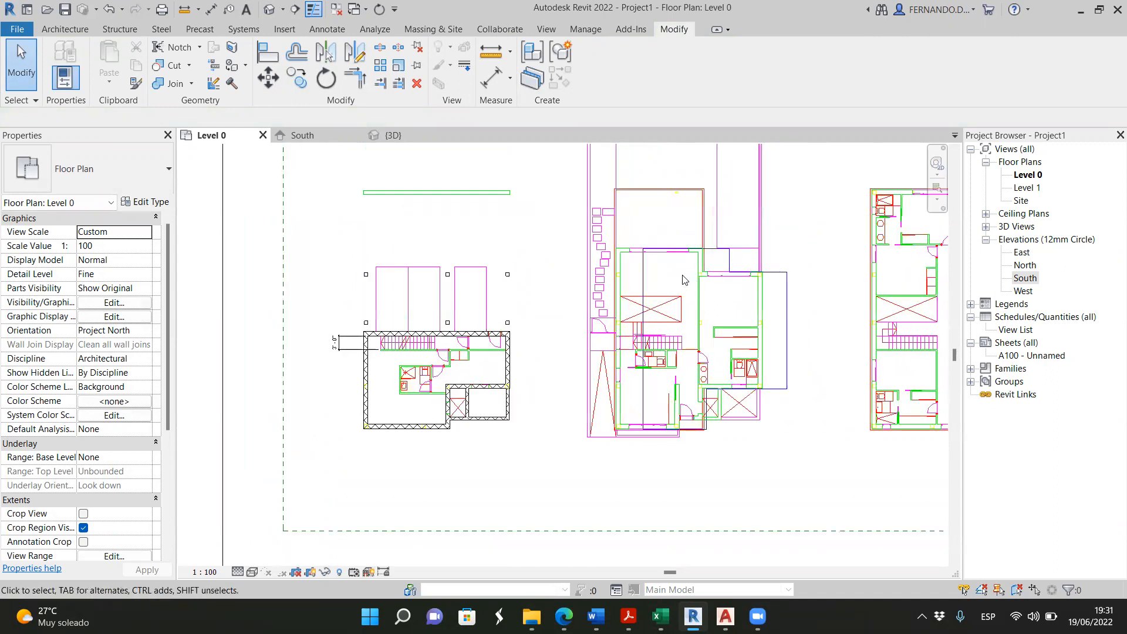
double_click(1026, 187)
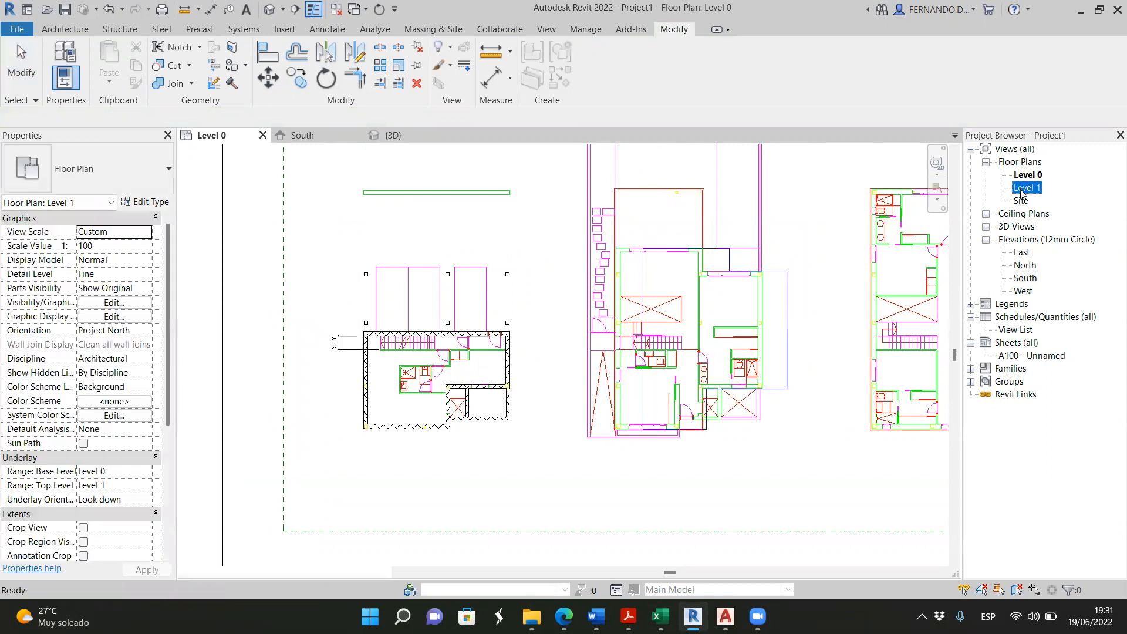
scroll(542, 362, "up", 3)
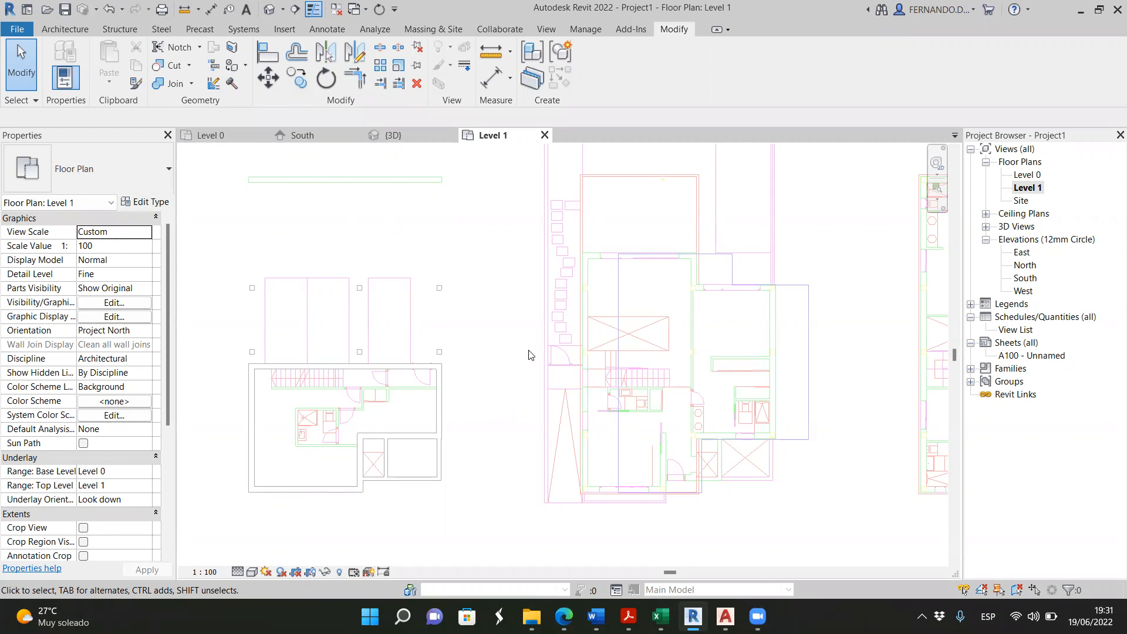
scroll(589, 492, "up", 1)
scroll(586, 489, "down", 1)
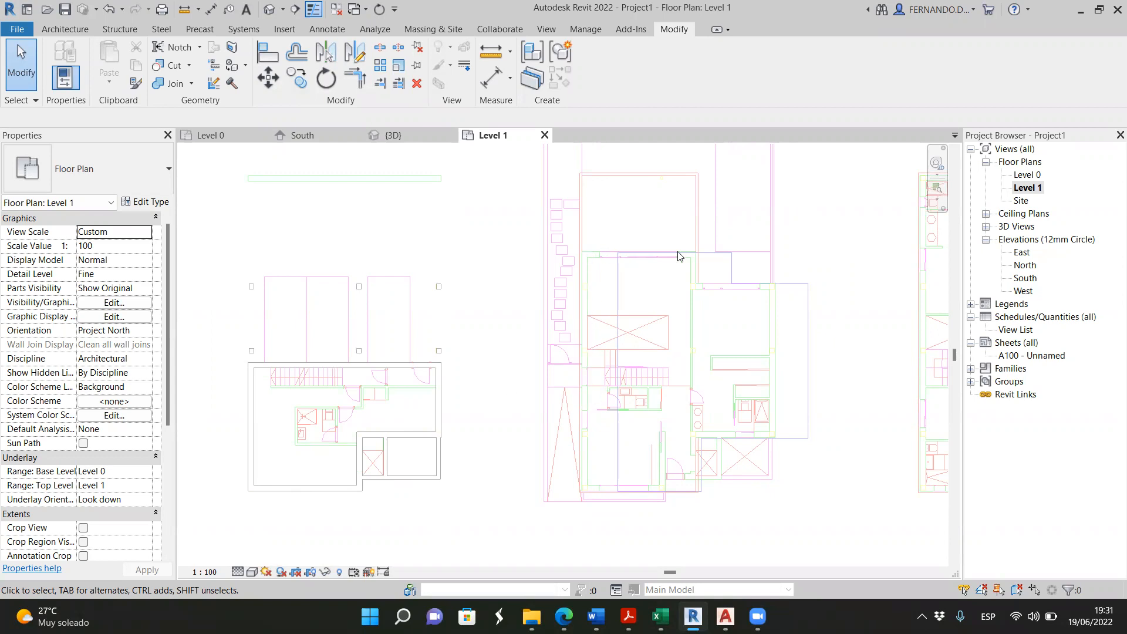
Draw a Wall 4" partition on Level 0 alongside the stairs up to the exterior wall, with a short stub branching off it
left_click(76, 27)
left_click(60, 53)
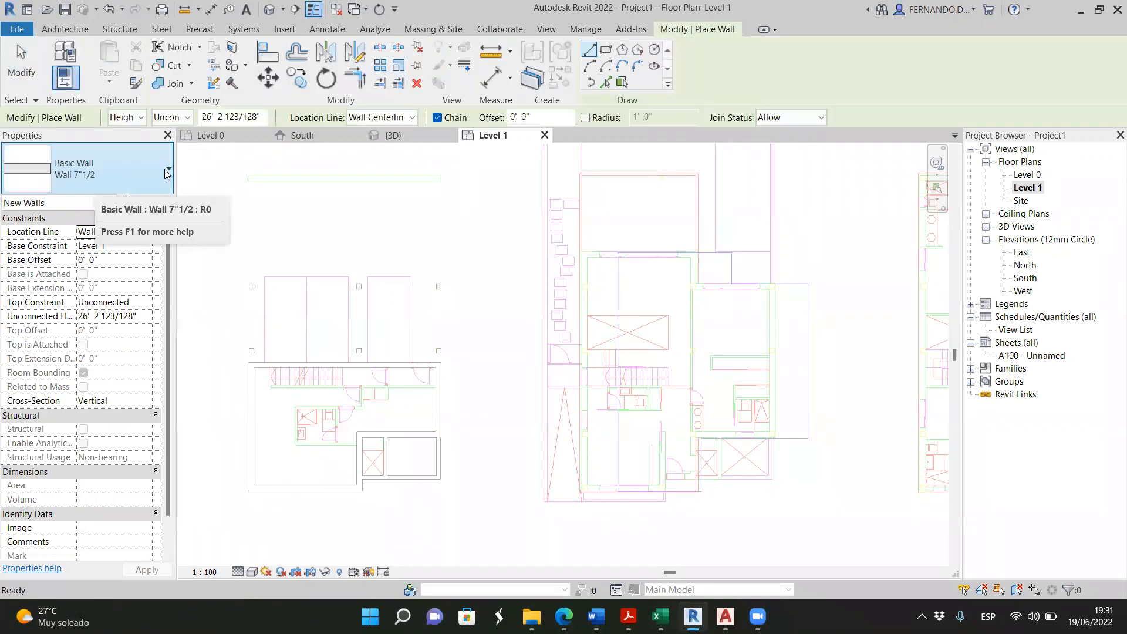
left_click(210, 135)
scroll(400, 364, "up", 4)
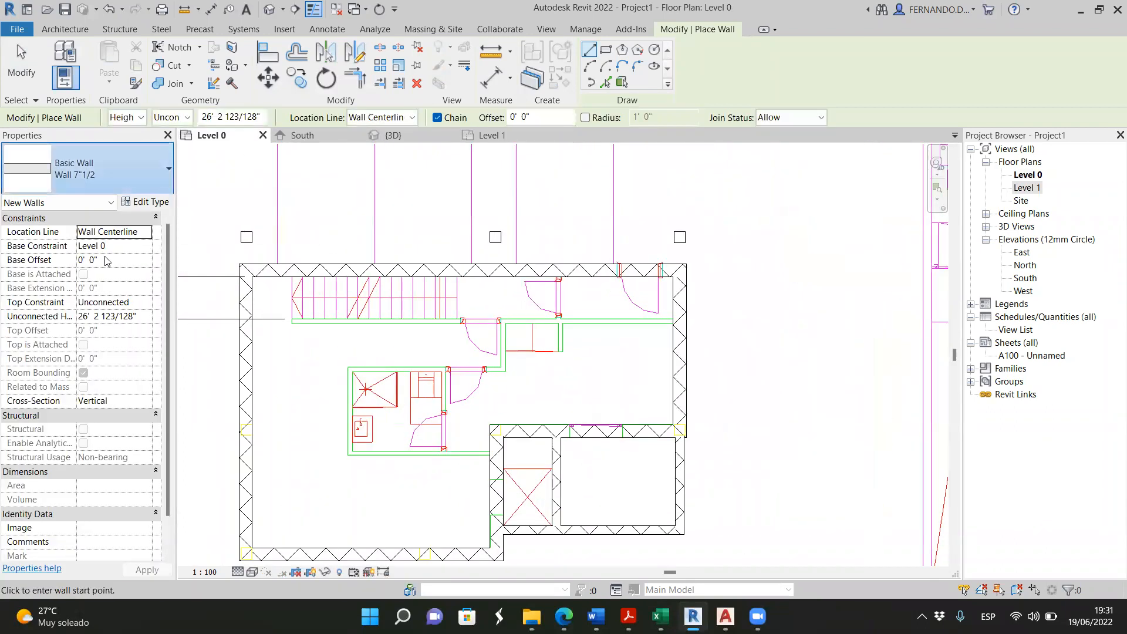
left_click(43, 247)
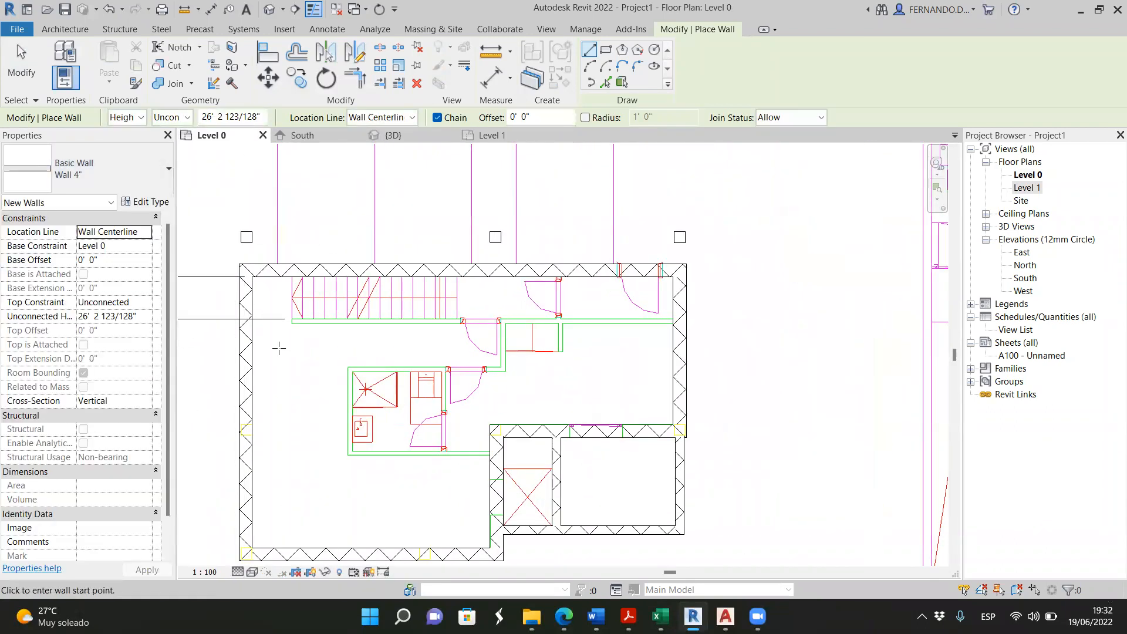
scroll(287, 342, "up", 2)
left_click(215, 336)
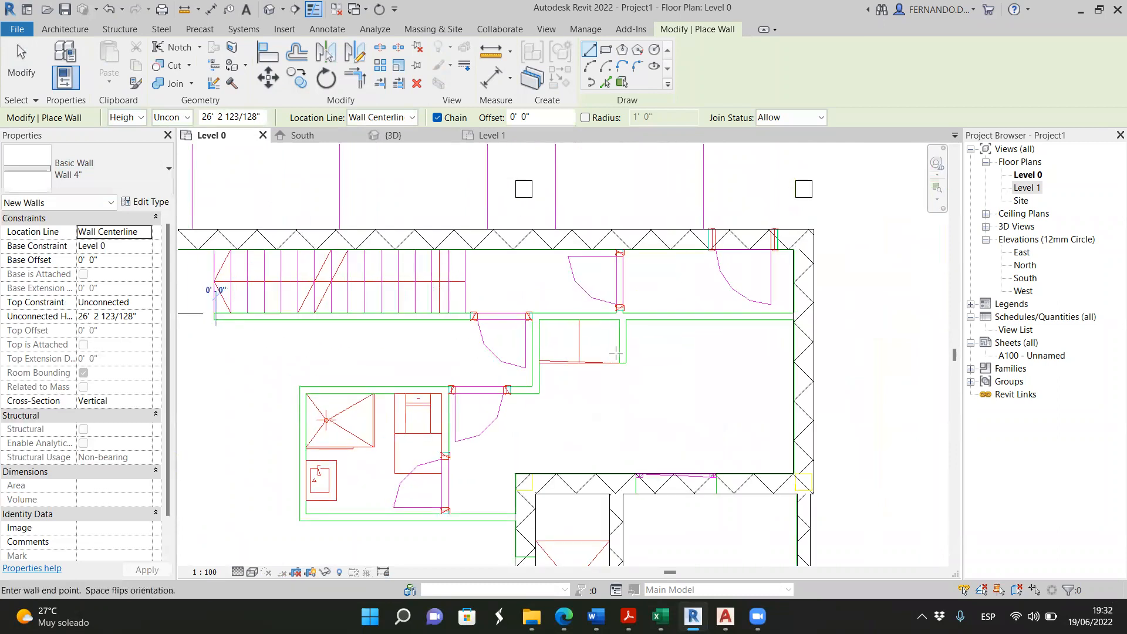
left_click(792, 337)
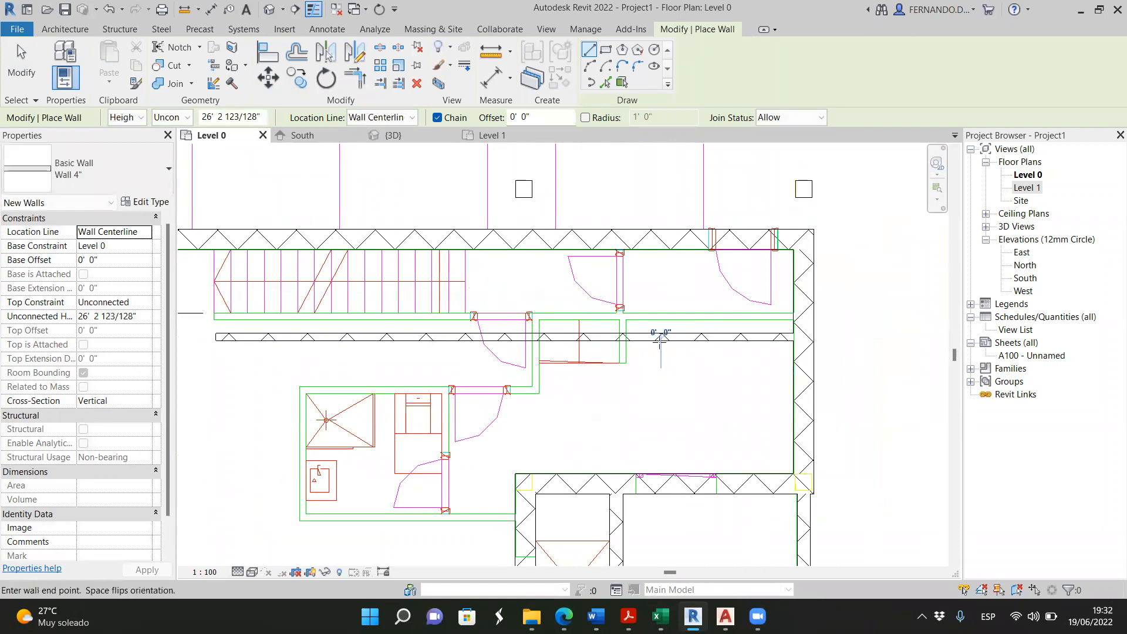
left_click(661, 379)
key("Escape")
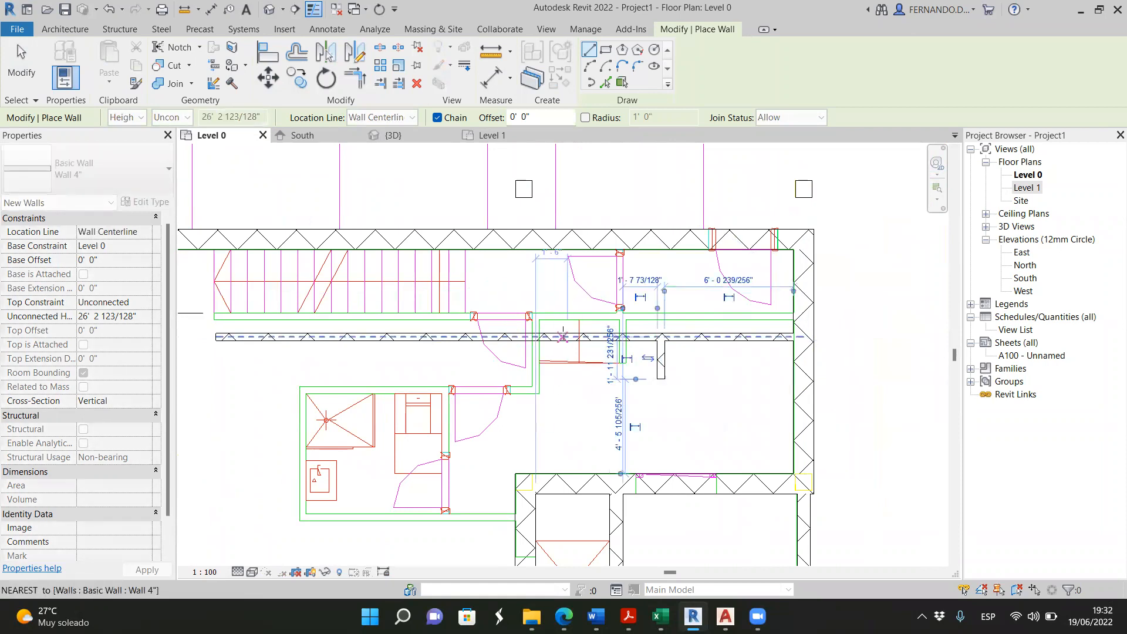
Draw connected 4" walls from the long partition around the bathroom to the thick wall, plus a dividing wall on the bathroom's door side
left_click(564, 338)
left_click(566, 411)
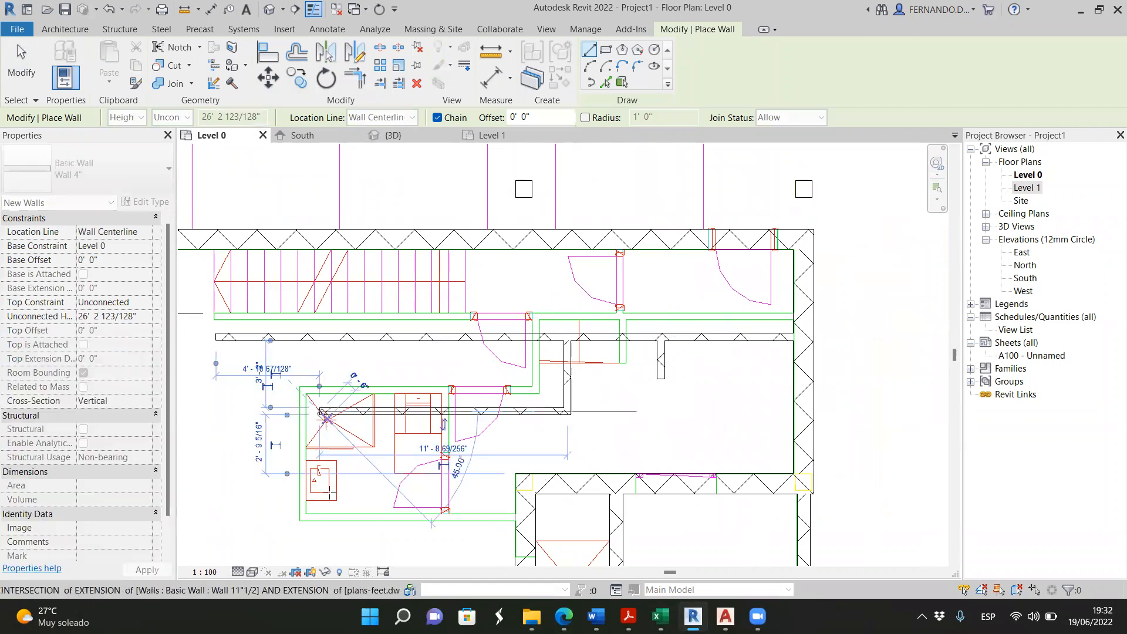
left_click(323, 414)
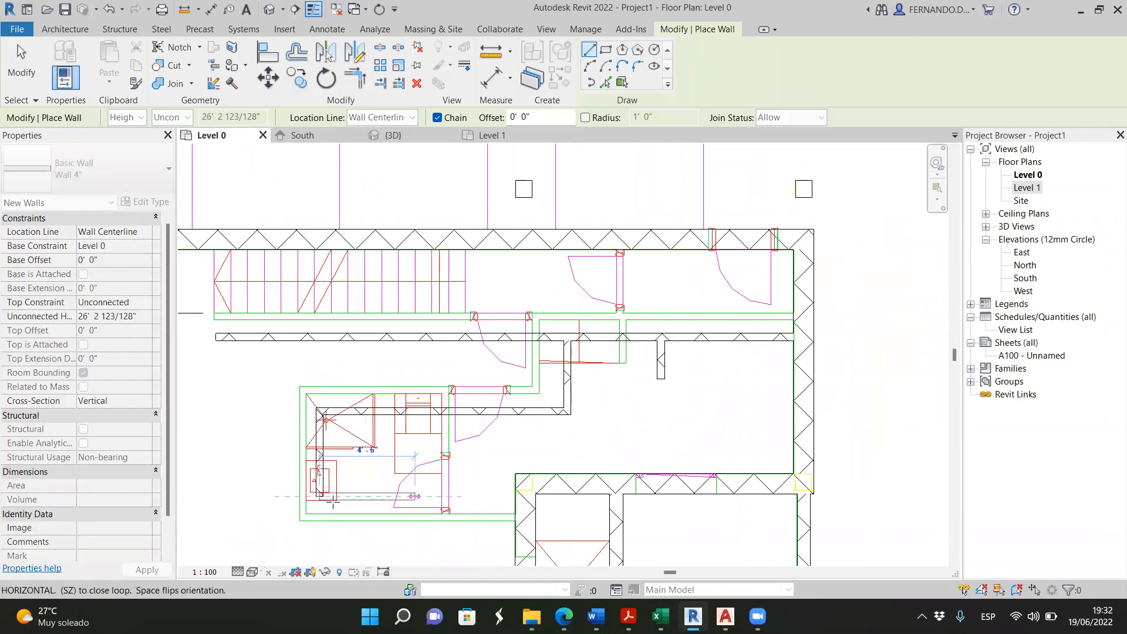
left_click(331, 500)
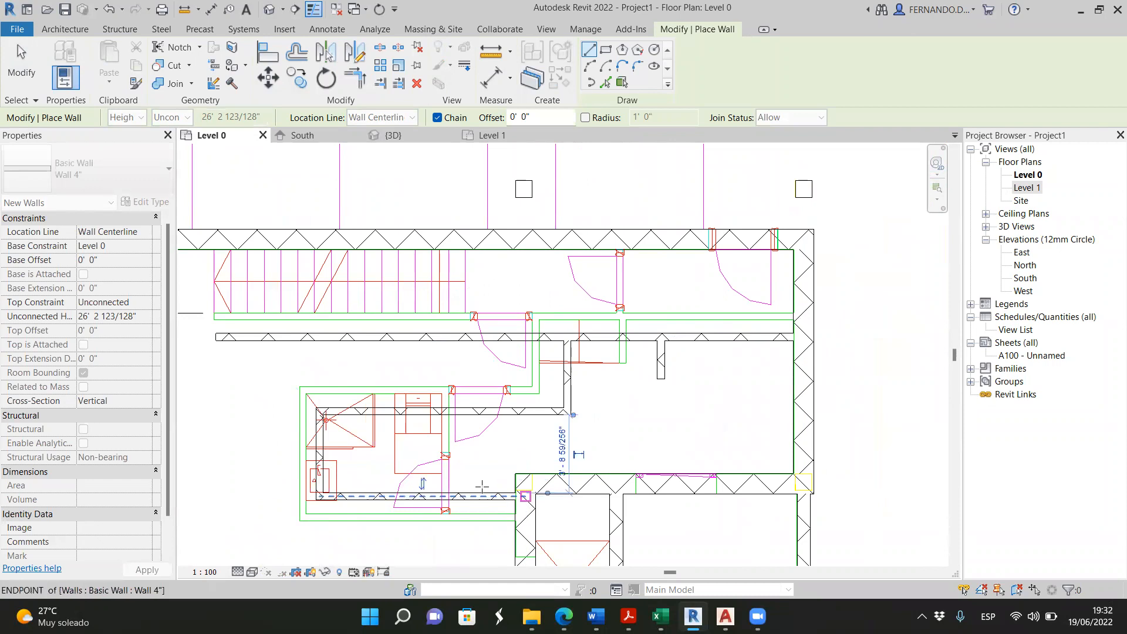
left_click(472, 496)
key("Escape")
key("Escape")
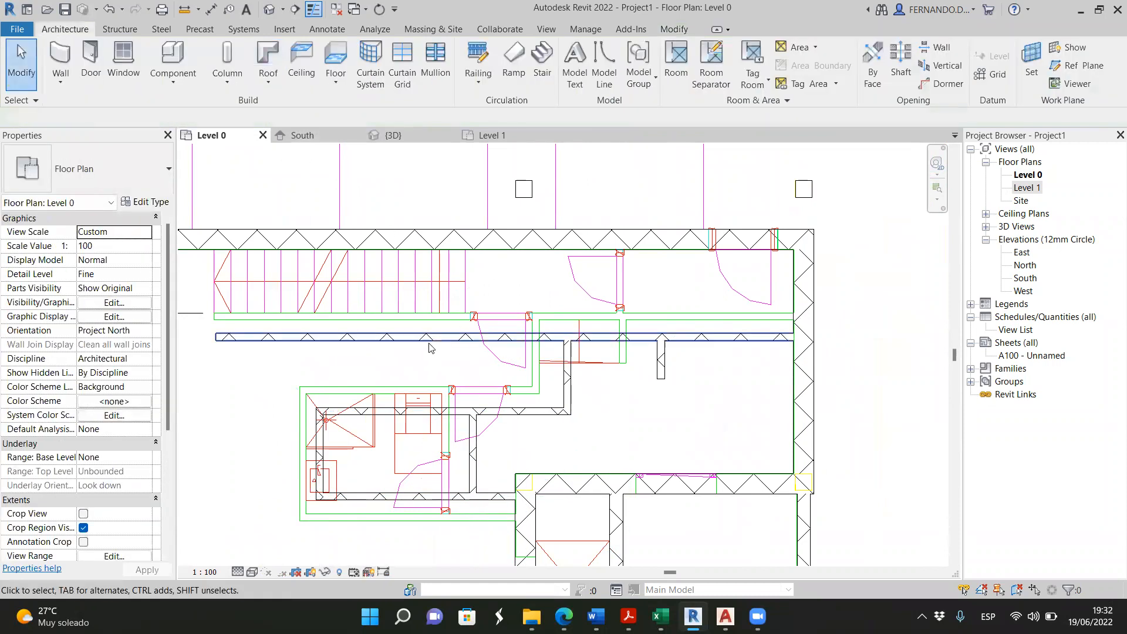
Align the long 4" partition's face with the CAD wall line bordering the stairs
left_click(429, 348)
key("Escape")
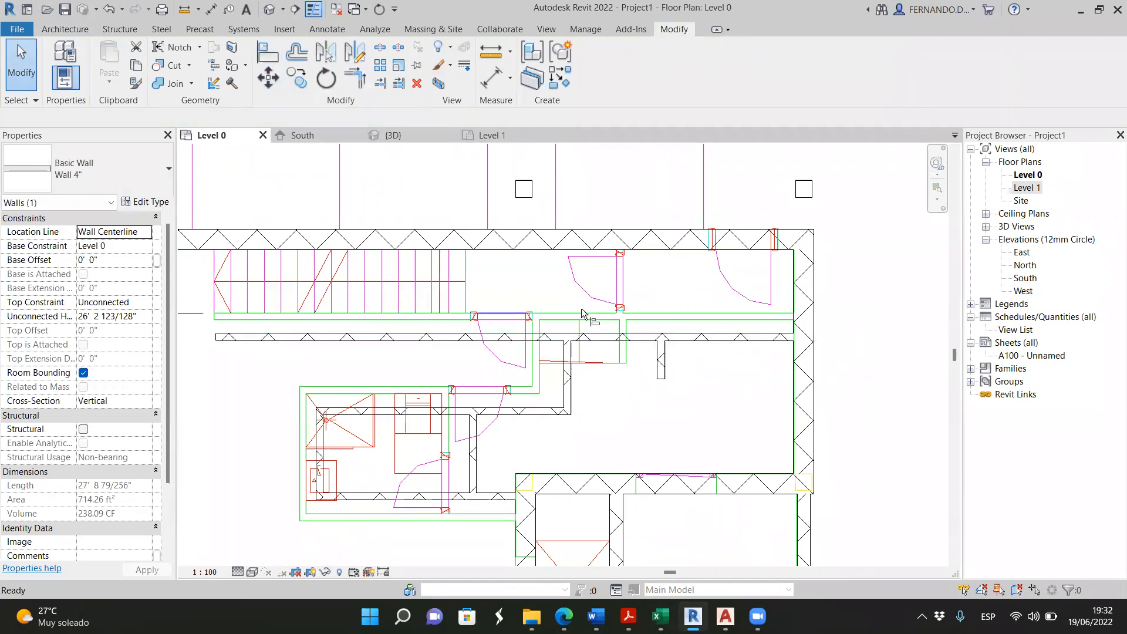
left_click(582, 312)
left_click(597, 334)
scroll(648, 354, "up", 1)
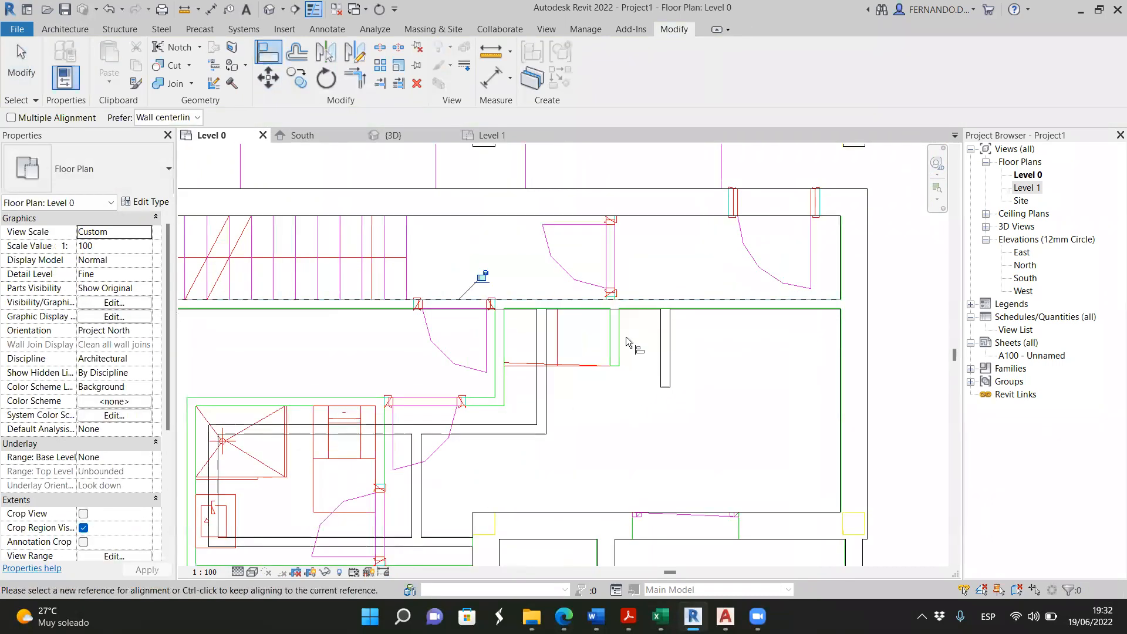
Align the short stub wall's side face and free end with the CAD outline of the closet's side wall
left_click(619, 333)
left_click(670, 343)
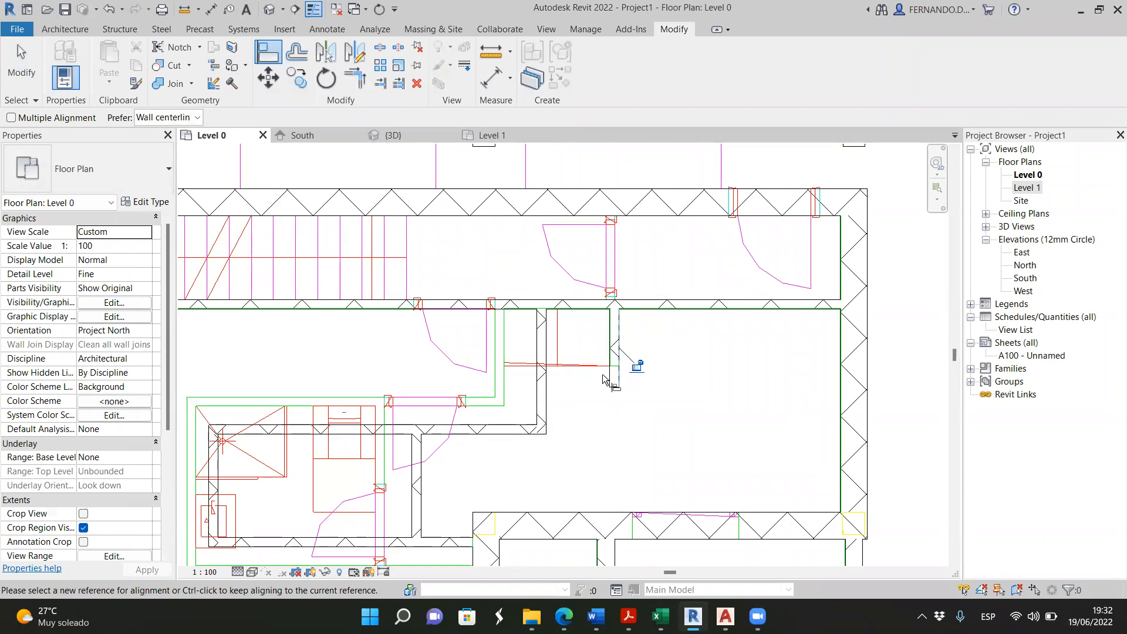
scroll(603, 379, "up", 1)
scroll(609, 376, "up", 3)
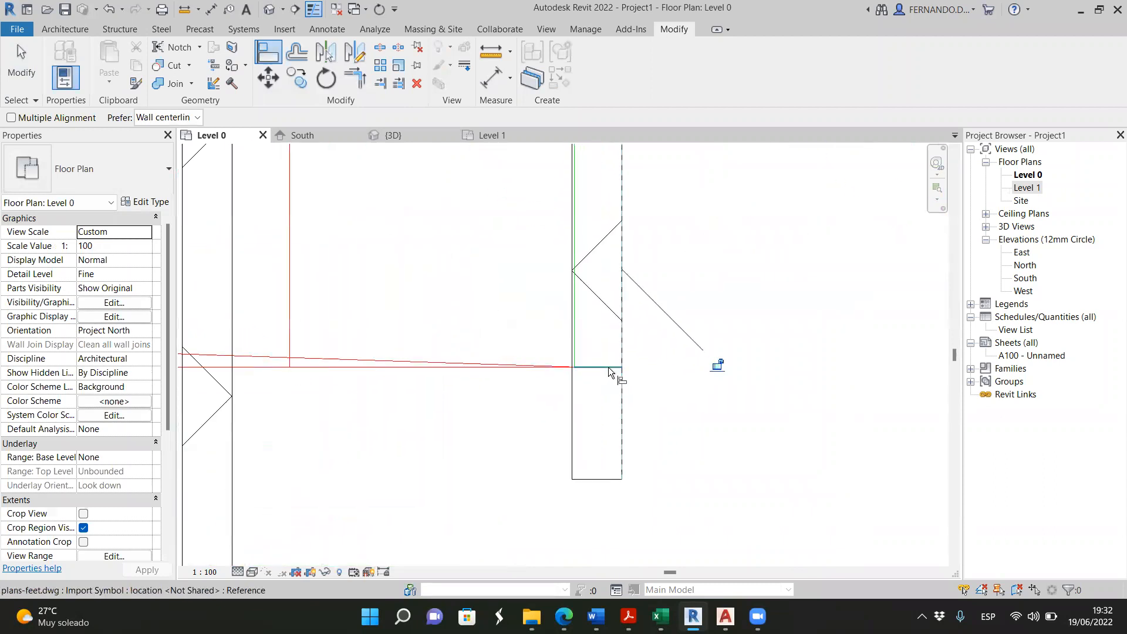
scroll(610, 475, "down", 3)
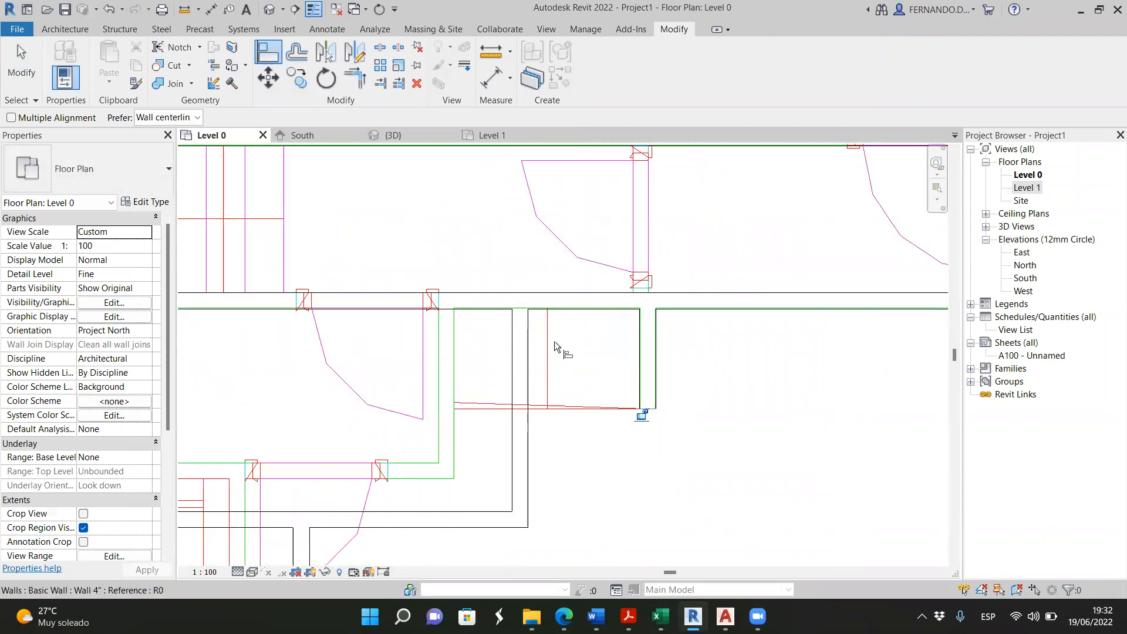
Align the wall between the closet and hall door, and the bathroom's stair-side wall, with their CAD lines
scroll(543, 337, "up", 3)
scroll(648, 317, "down", 2)
scroll(492, 323, "up", 1)
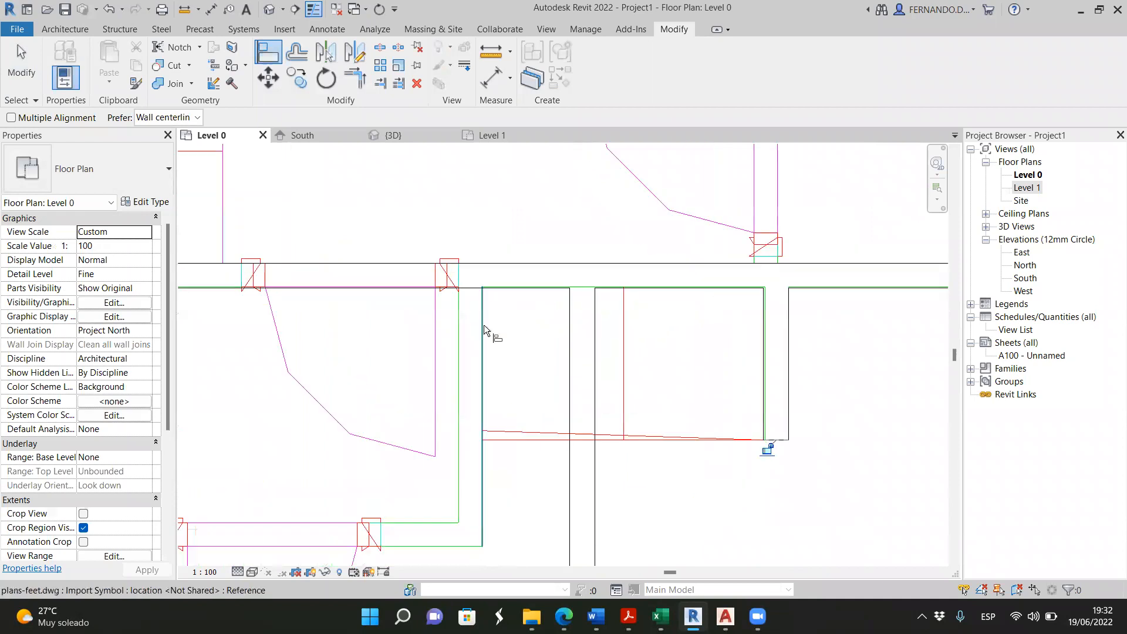
left_click(459, 330)
left_click(569, 351)
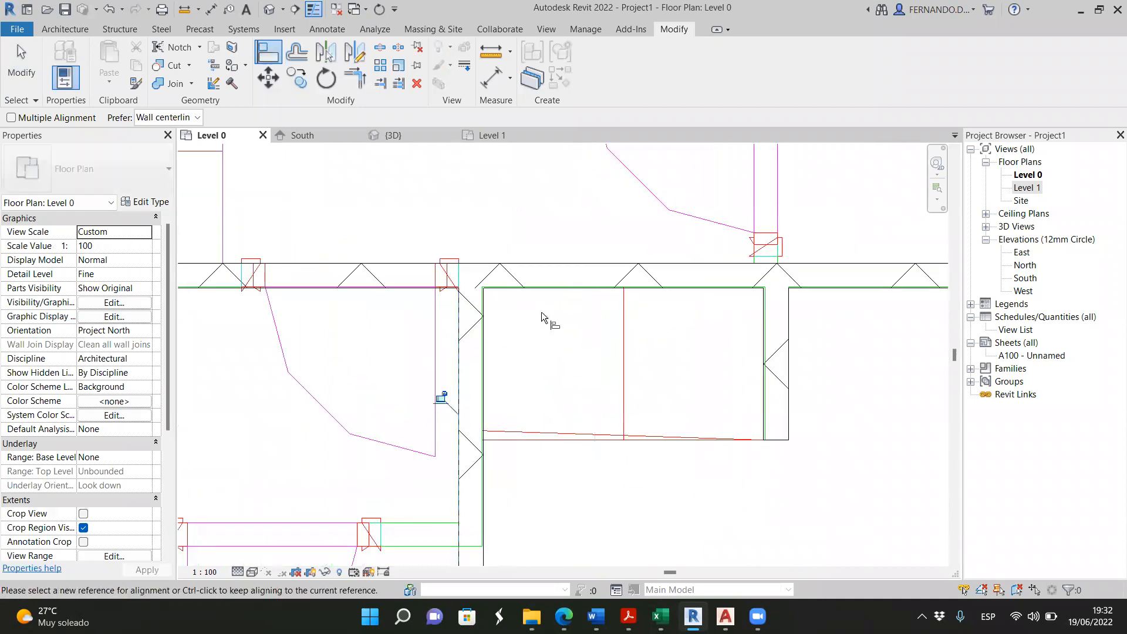
scroll(541, 311, "down", 1)
scroll(497, 417, "up", 2)
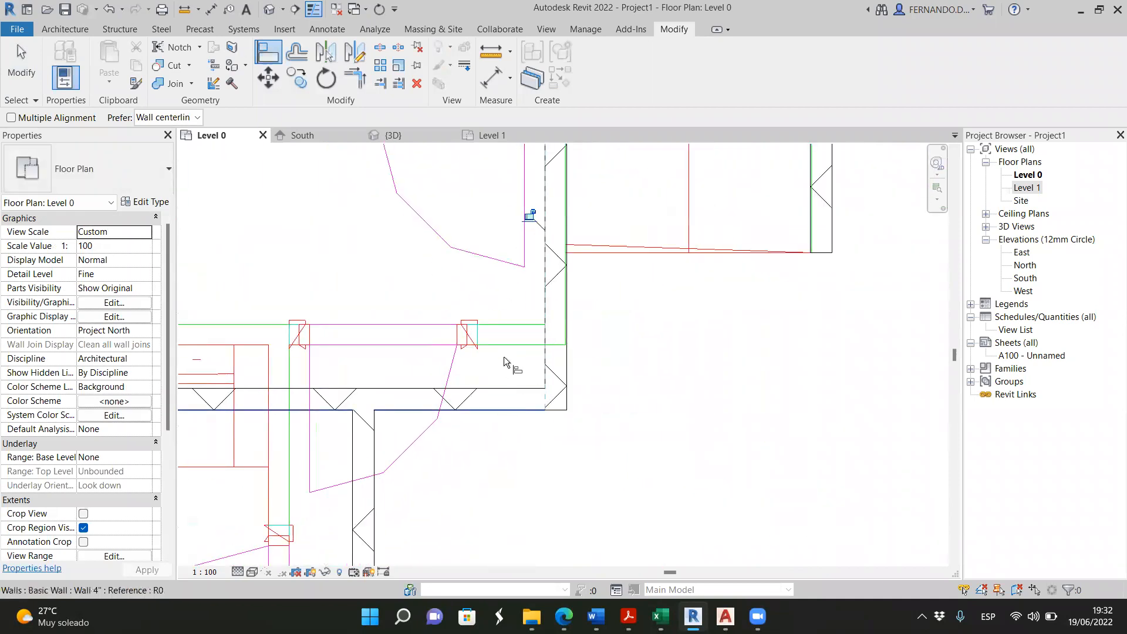
left_click(506, 325)
left_click(520, 388)
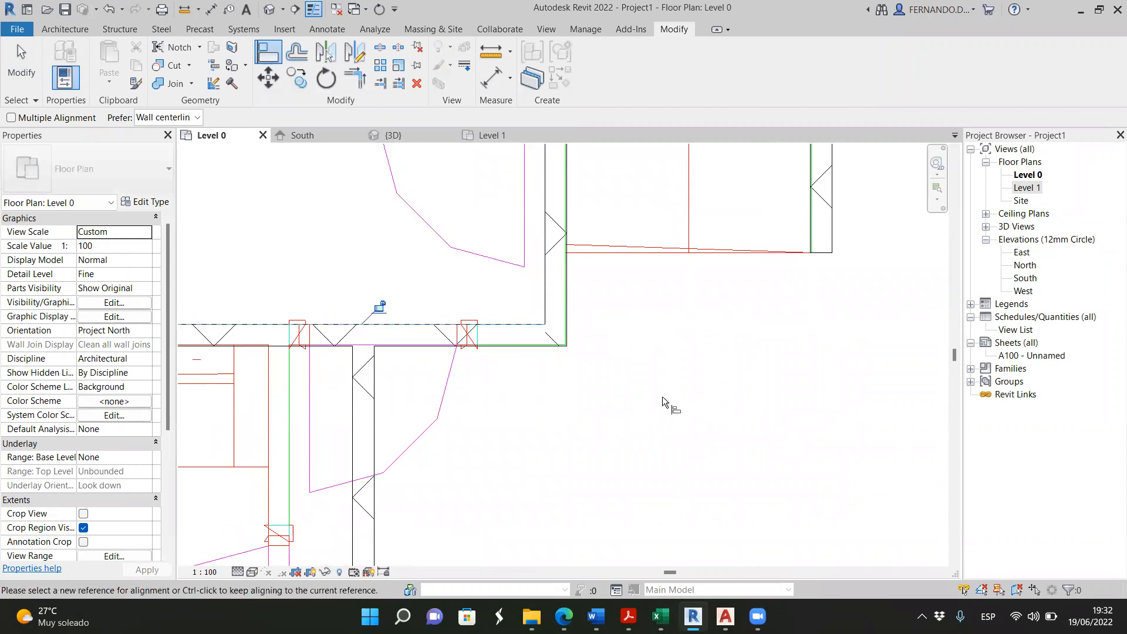
Align the bathroom's outer side wall by the shower and sink, and the wall opposite its stair side, with their CAD lines
scroll(662, 401, "down", 3)
scroll(404, 410, "up", 3)
left_click(284, 374)
left_click(340, 392)
scroll(385, 301, "down", 3)
scroll(405, 419, "up", 2)
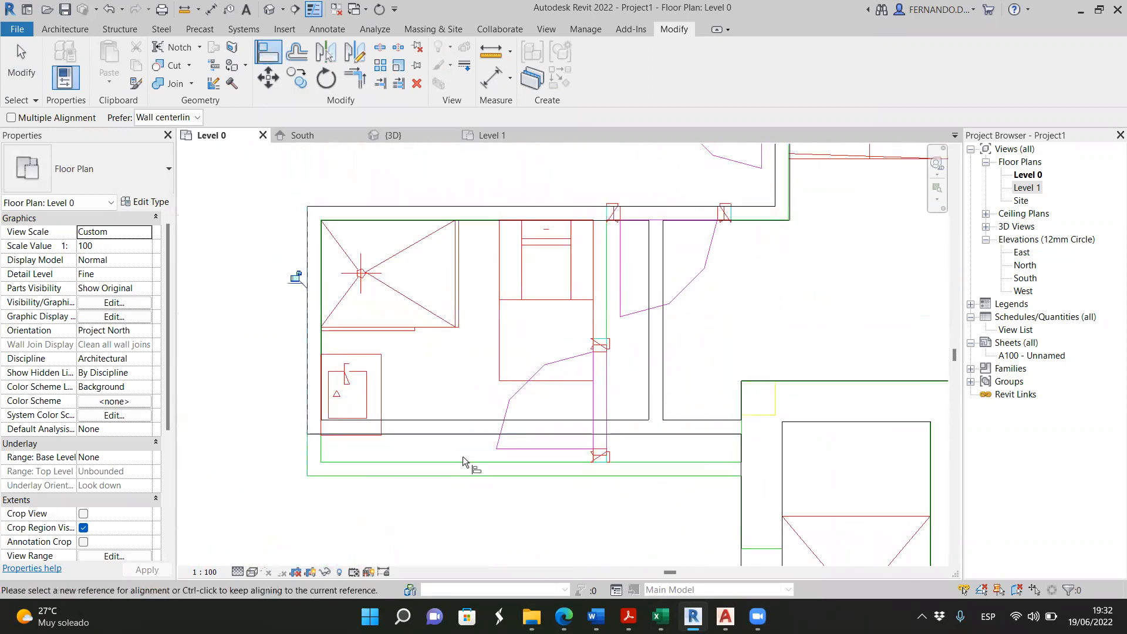
scroll(463, 461, "up", 2)
left_click(469, 481)
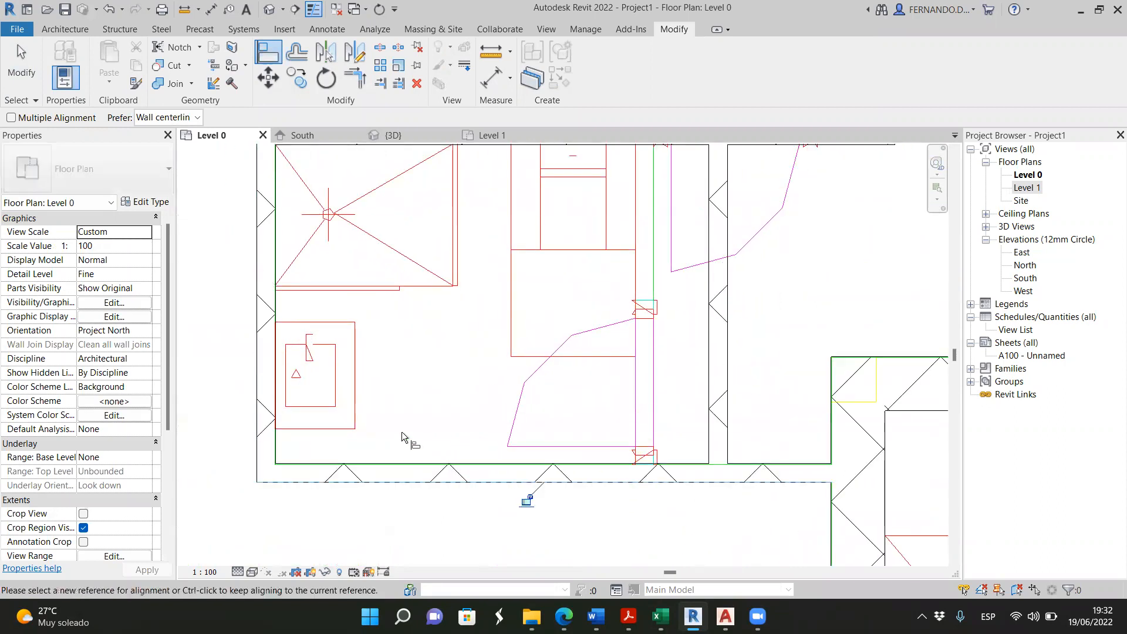
Align the bathroom's dividing wall with the CAD wall lines that contain the bathroom door
scroll(401, 431, "down", 3)
scroll(575, 379, "up", 2)
left_click(565, 316)
left_click(629, 337)
scroll(522, 433, "down", 5)
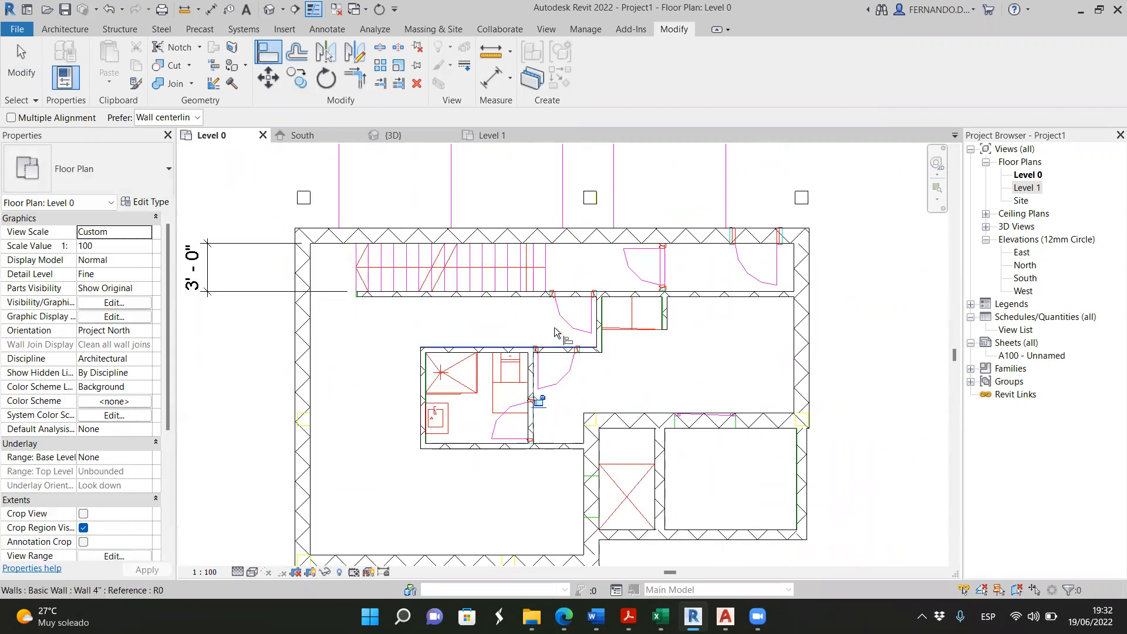
Align the free end of the long 4" partition with the CAD wall end at the edge of the stairs
scroll(305, 308, "up", 5)
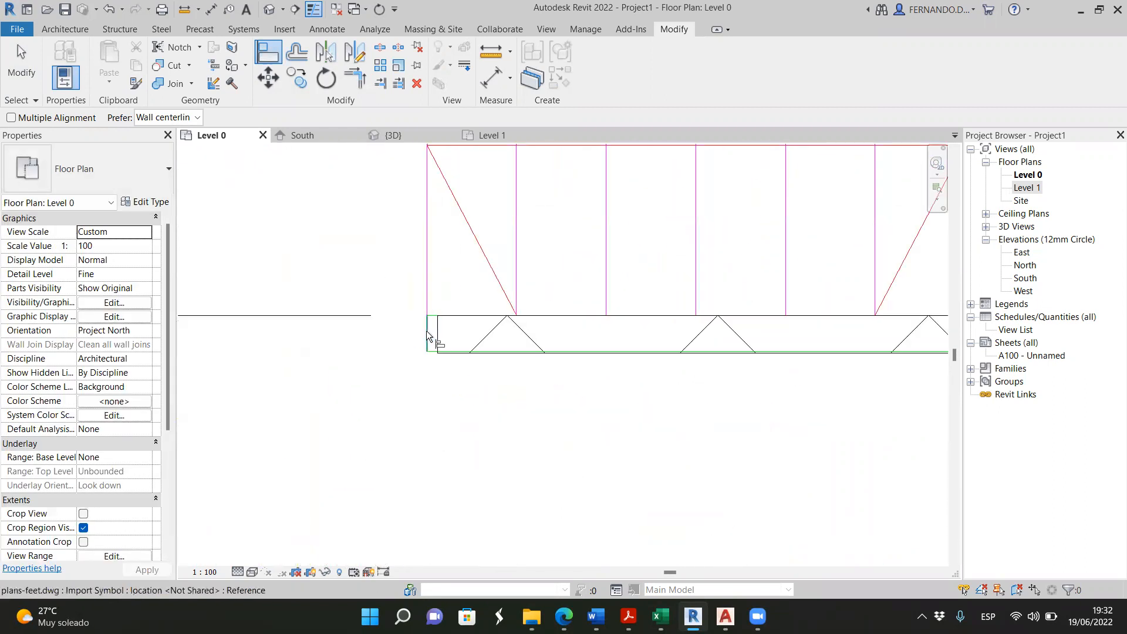
left_click(436, 333)
scroll(440, 361, "up", 4)
scroll(447, 321, "up", 2)
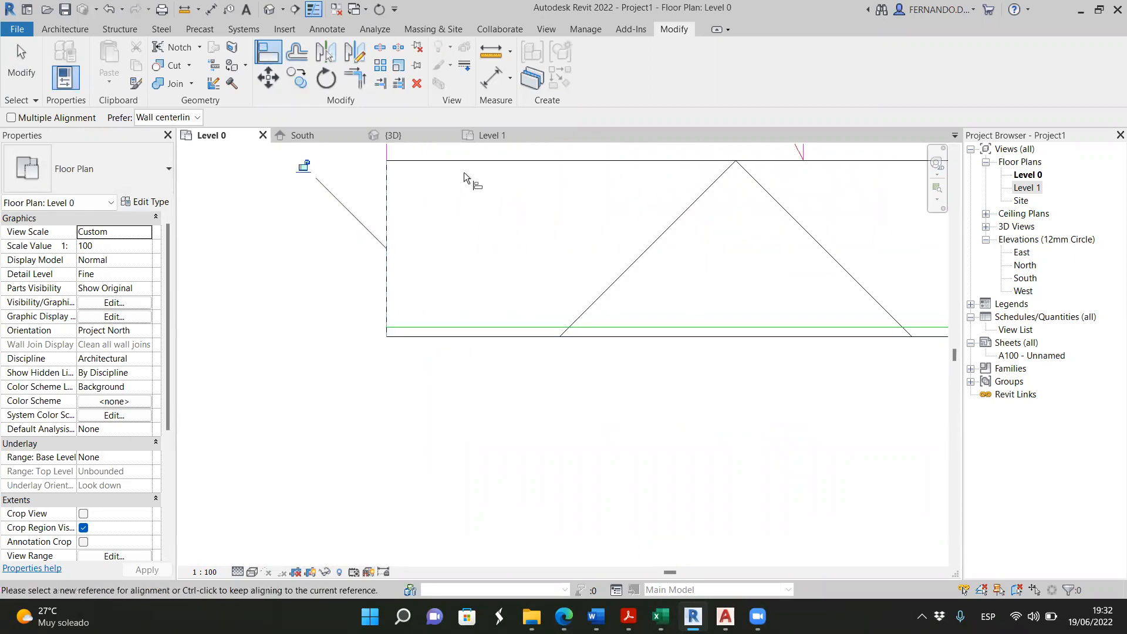
Examine up close how the faces of the aligned 4" partitions match the CAD wall lines along the stairs and closet
scroll(467, 333, "up", 3)
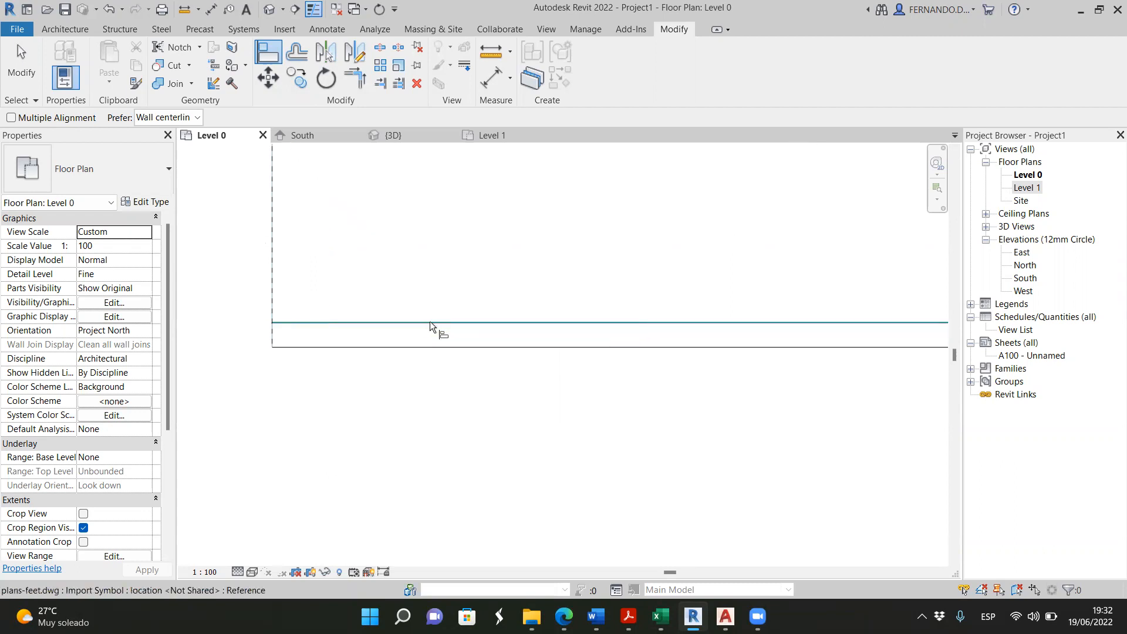
scroll(338, 341, "down", 8)
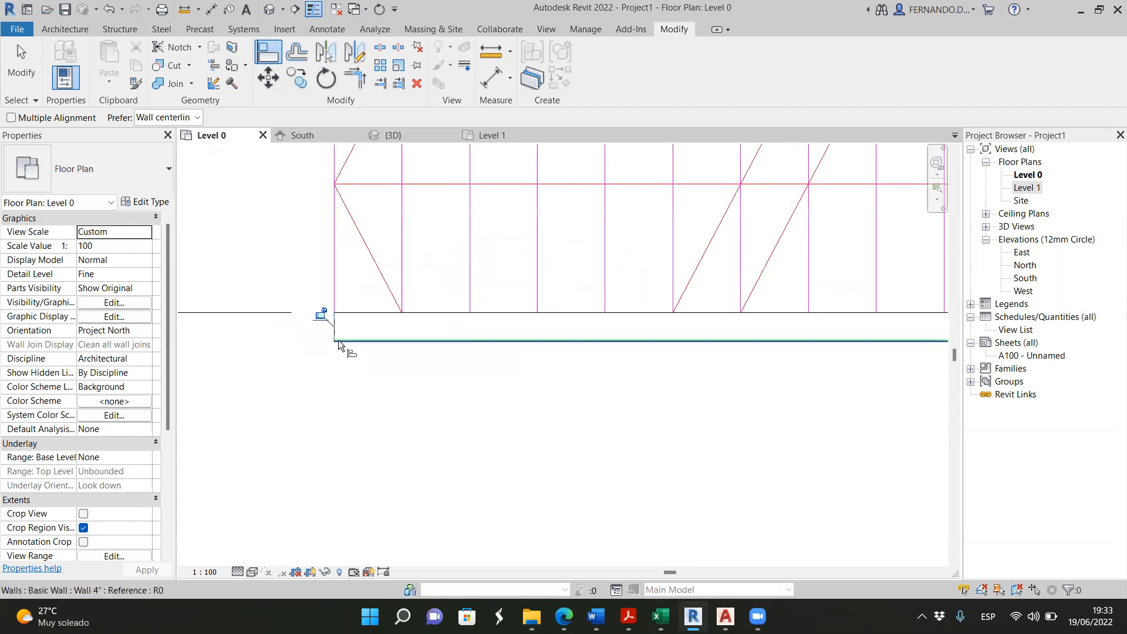
scroll(750, 365, "up", 4)
scroll(734, 351, "up", 4)
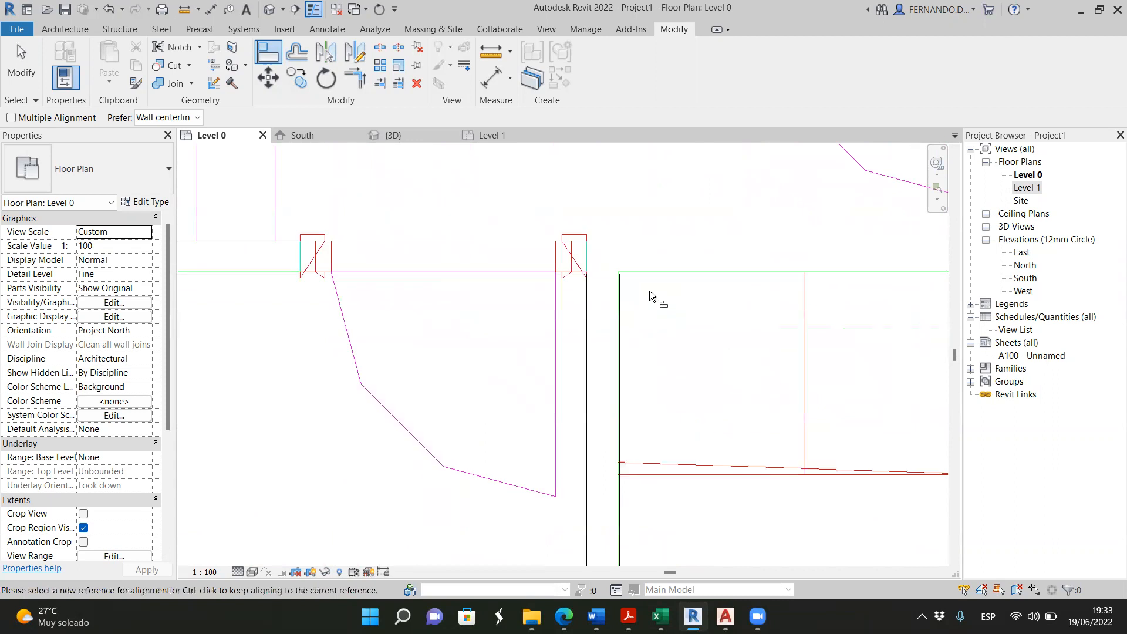
scroll(497, 289, "down", 5)
scroll(504, 317, "down", 3)
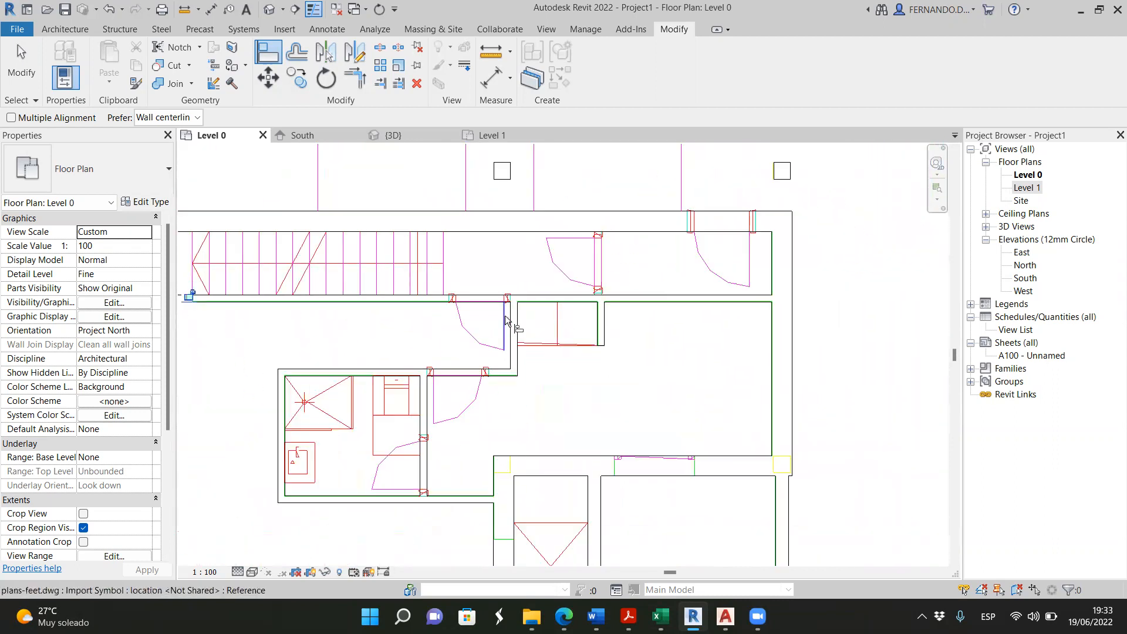
scroll(575, 371, "down", 1)
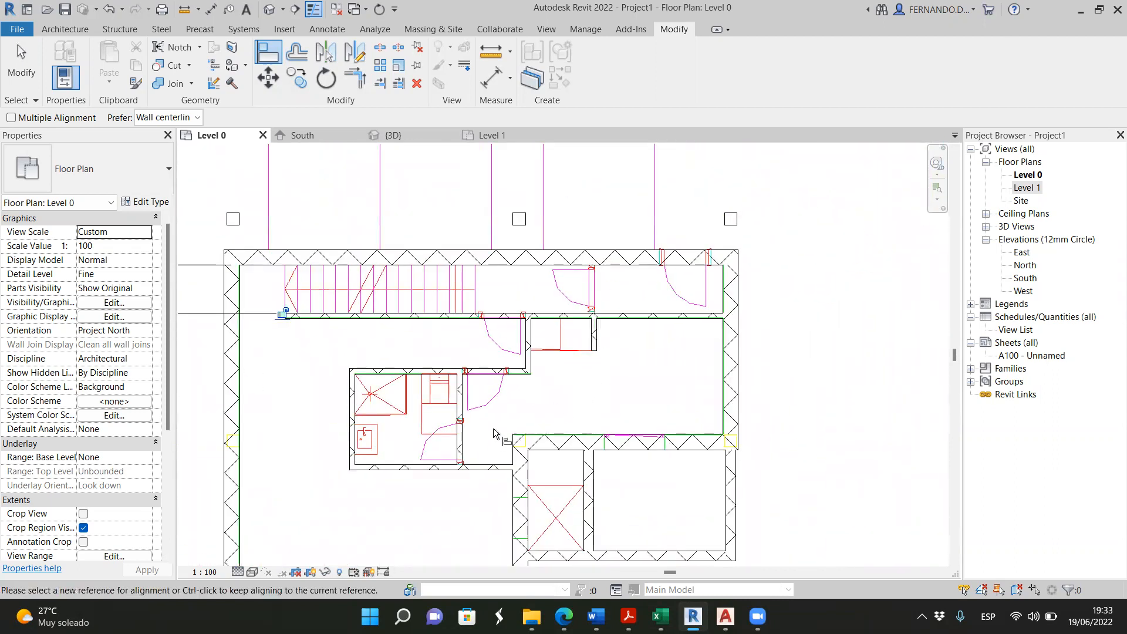
key("Escape")
key("Escape")
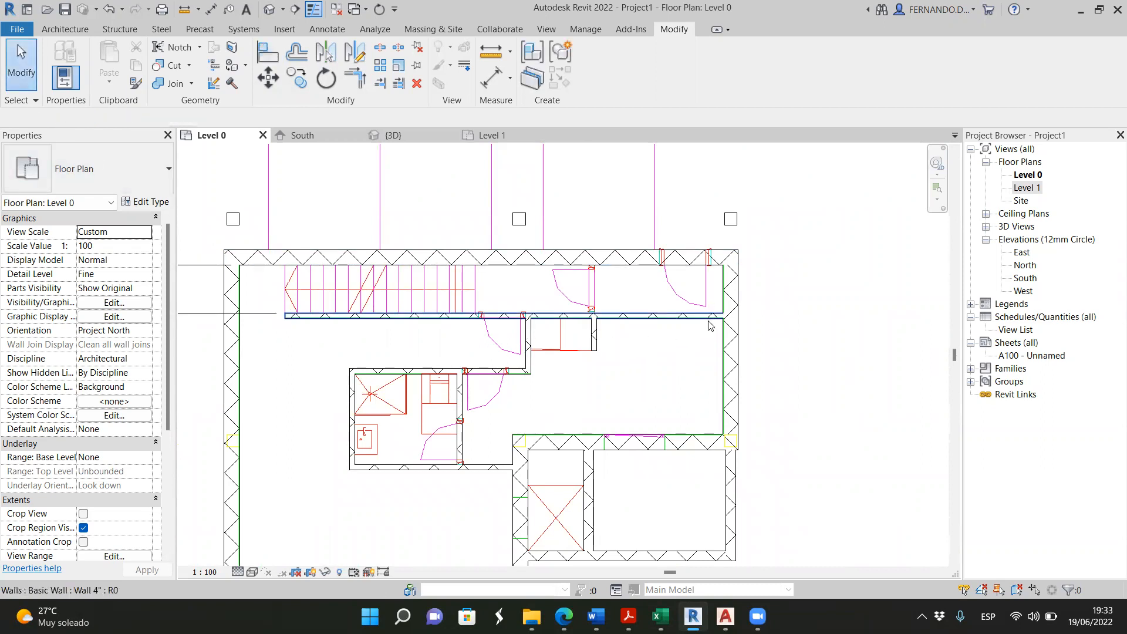
scroll(662, 315, "up", 8)
scroll(662, 315, "up", 5)
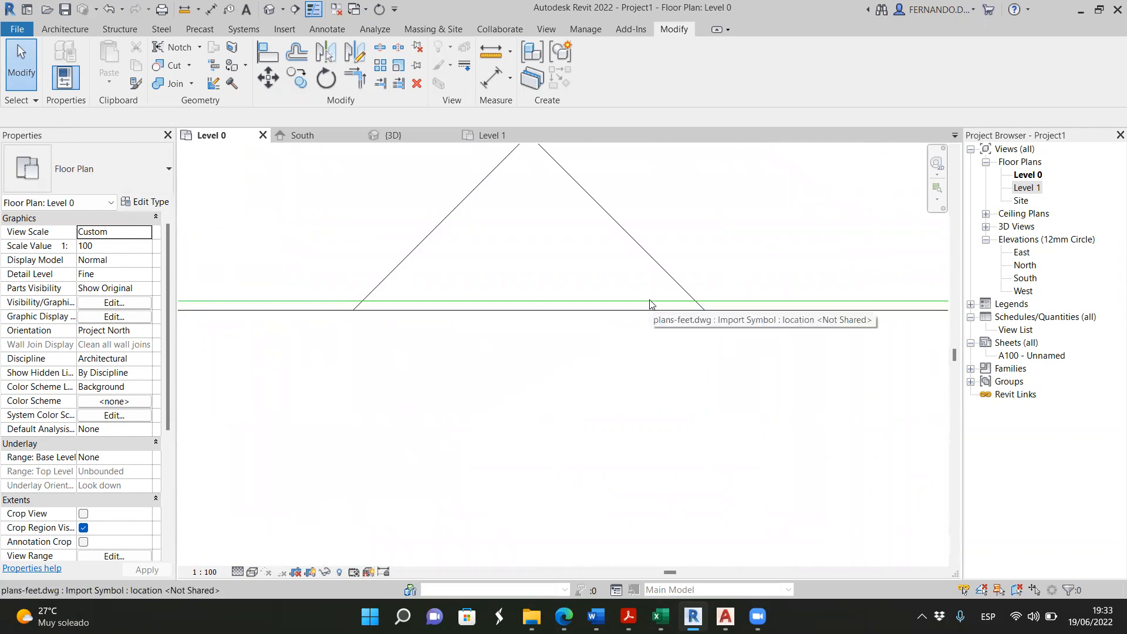
scroll(639, 327, "down", 5)
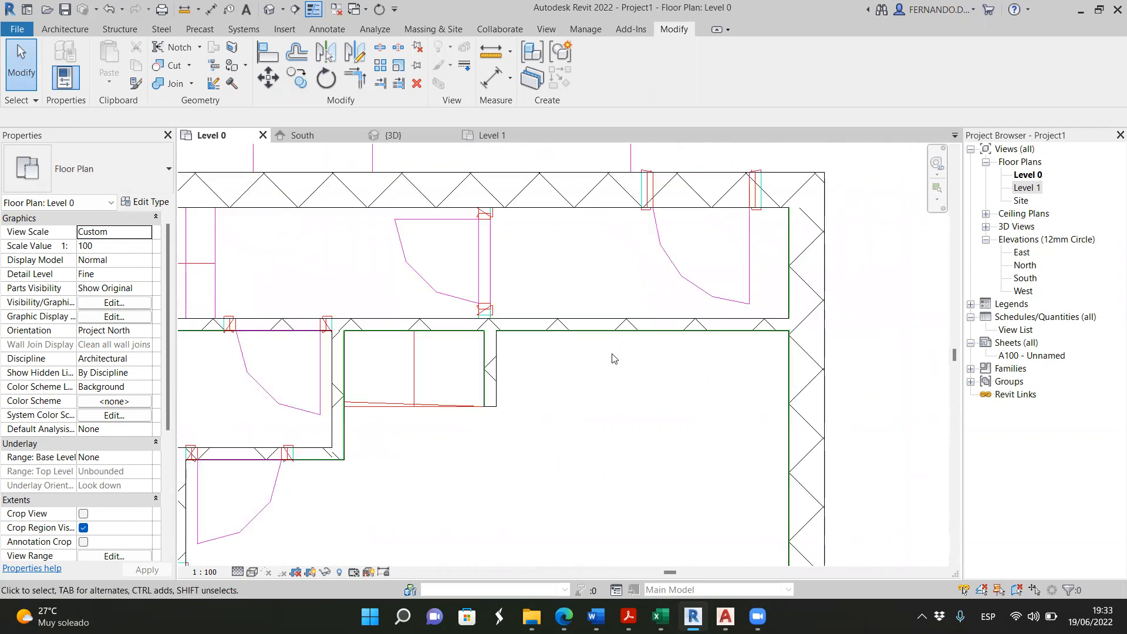
scroll(310, 409, "up", 8)
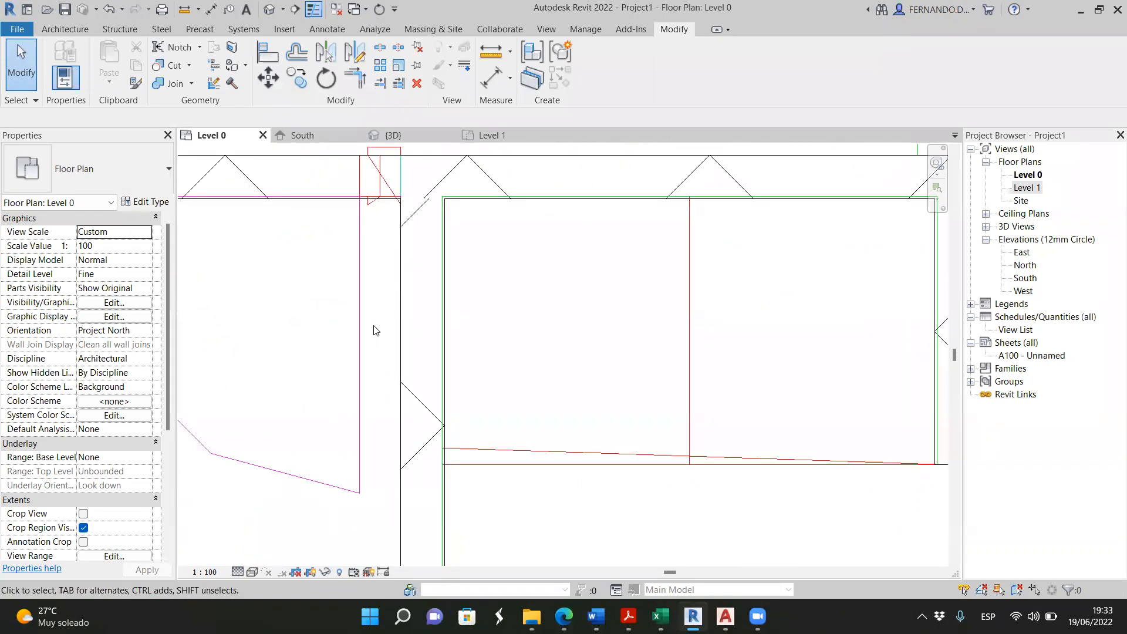
scroll(390, 314, "up", 1)
scroll(409, 398, "down", 3)
scroll(469, 338, "up", 3)
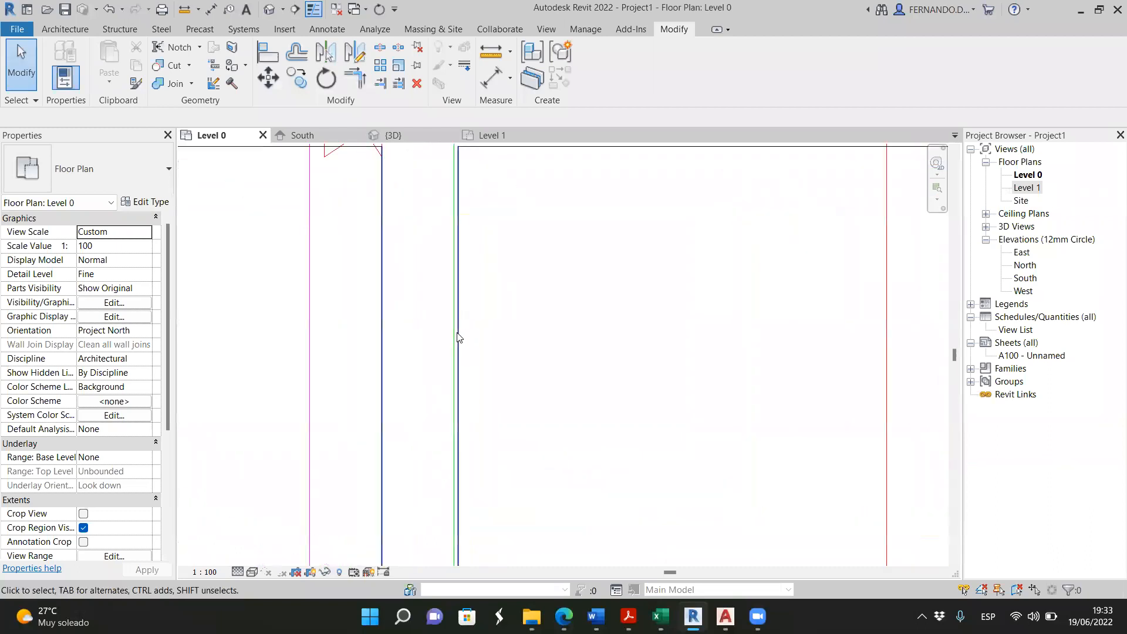
scroll(467, 346, "up", 2)
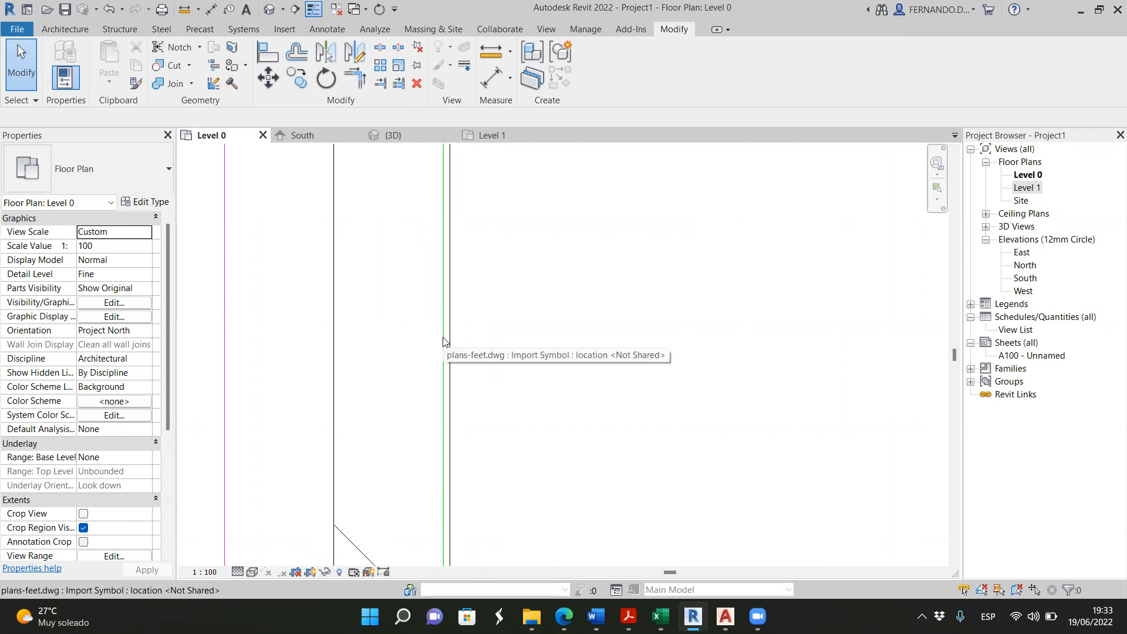
Set the top constraint of all seven 4" interior partitions up to Level 1 and check their height in 3D
scroll(448, 363, "down", 6)
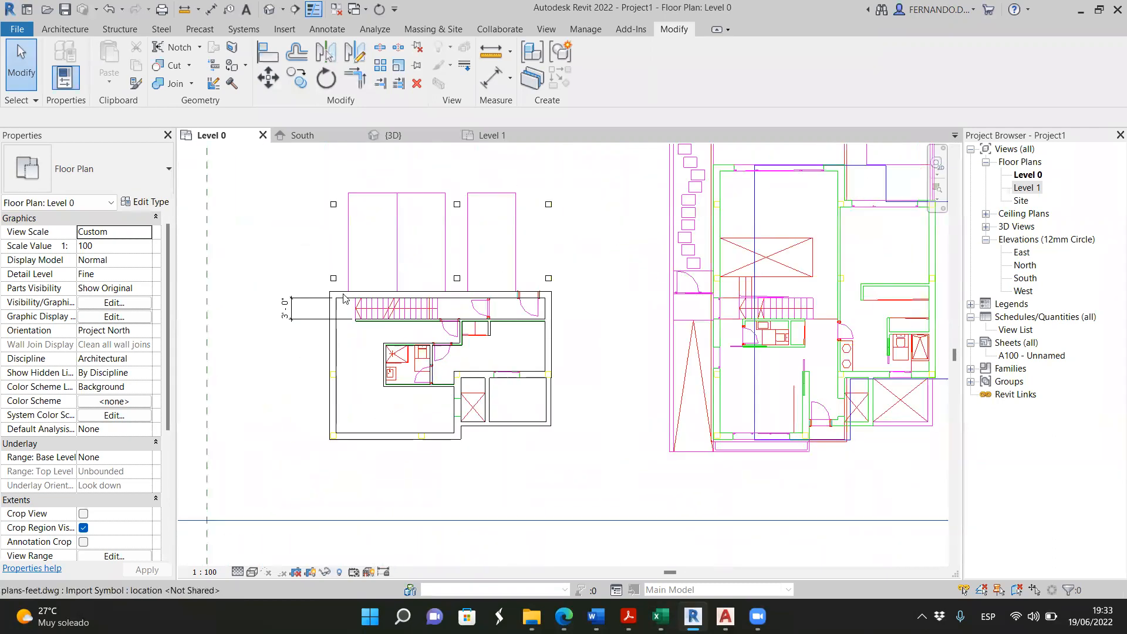
left_click(402, 136)
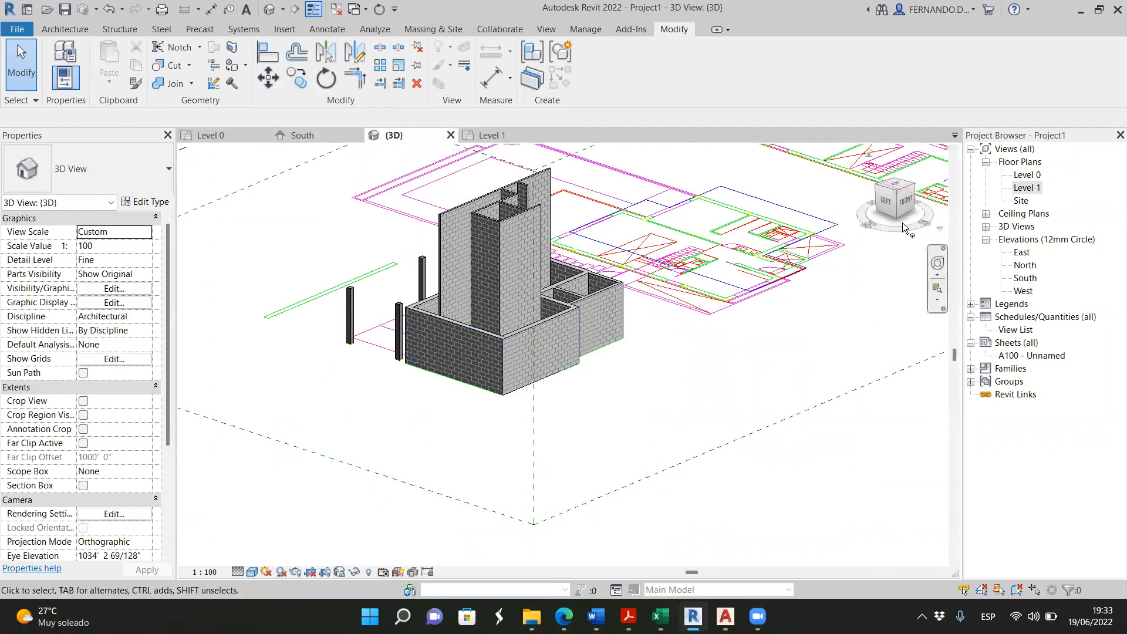
left_click(902, 224)
scroll(534, 367, "up", 7)
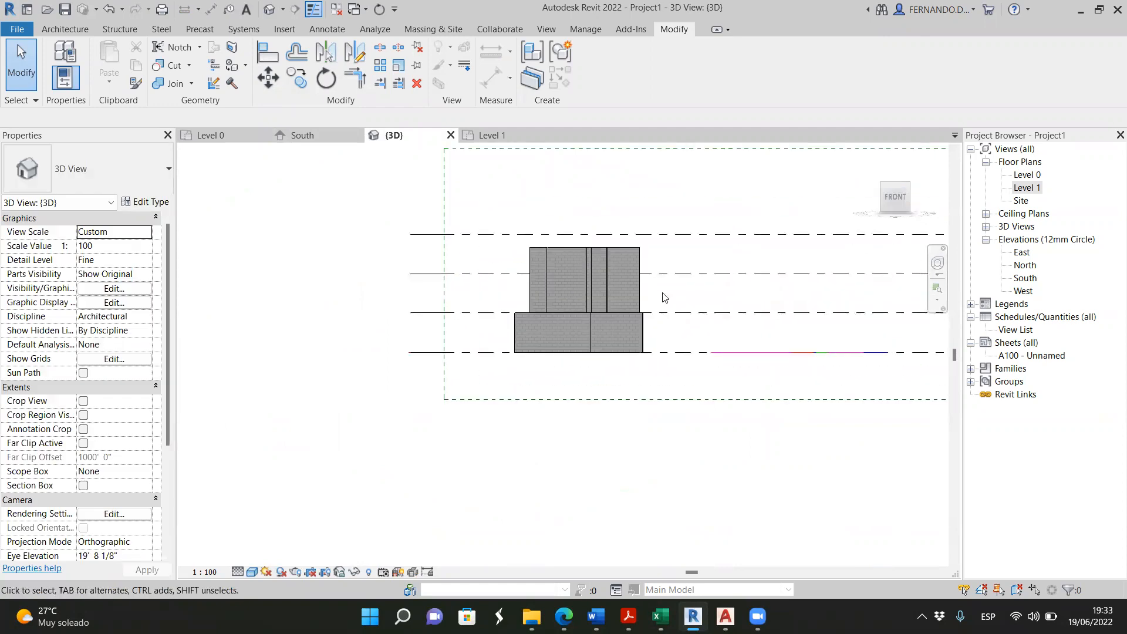
left_click_drag(486, 291, 487, 292)
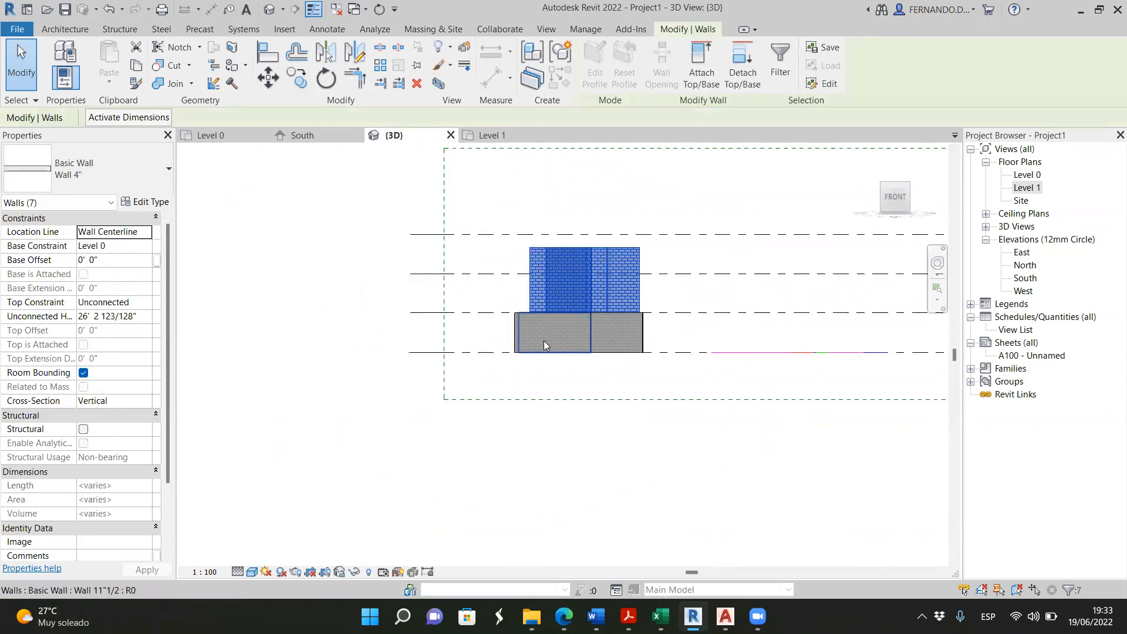
left_click(147, 305)
left_click(120, 344)
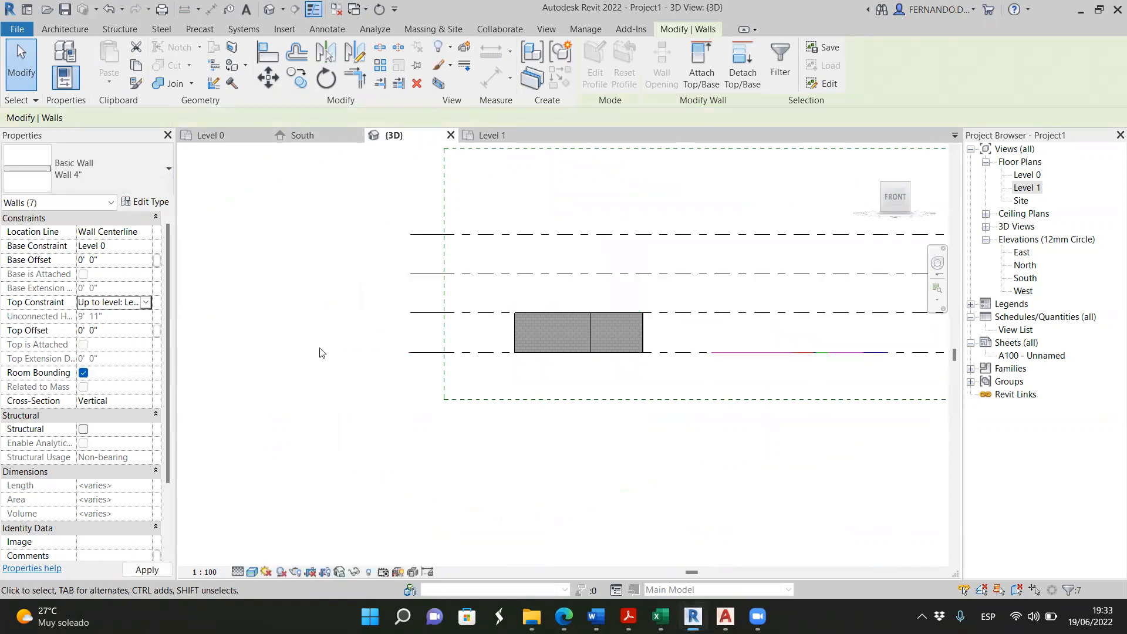
left_click(316, 350)
scroll(340, 347, "down", 4)
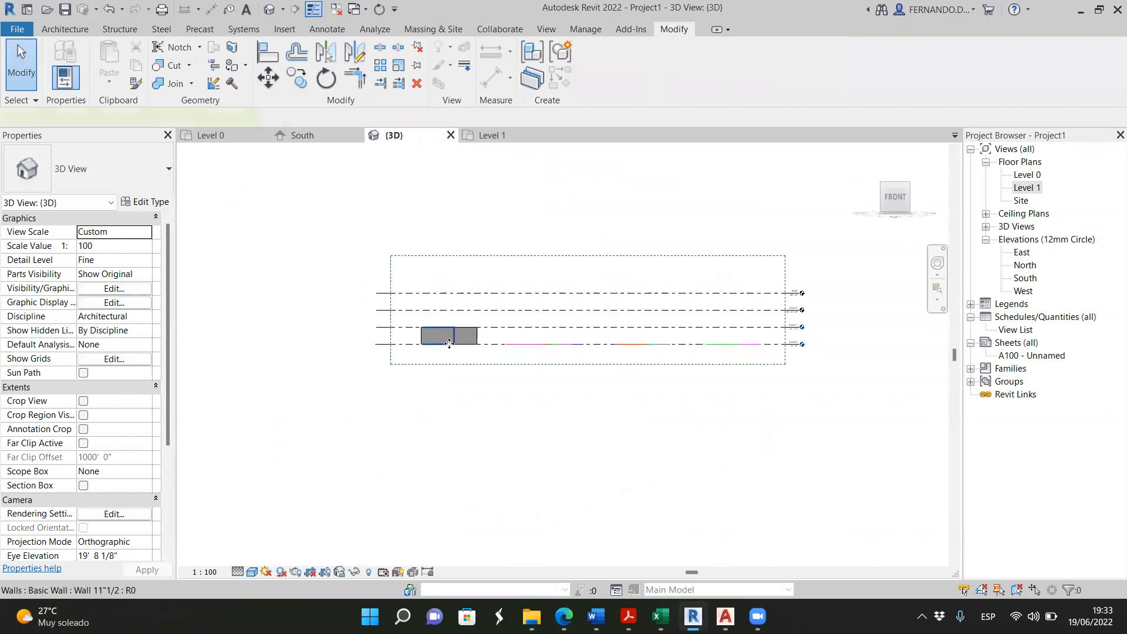
middle_click_drag(338, 347, 510, 379, "shift")
scroll(432, 330, "up", 3)
scroll(432, 330, "down", 5)
left_click(556, 461)
scroll(432, 307, "up", 2)
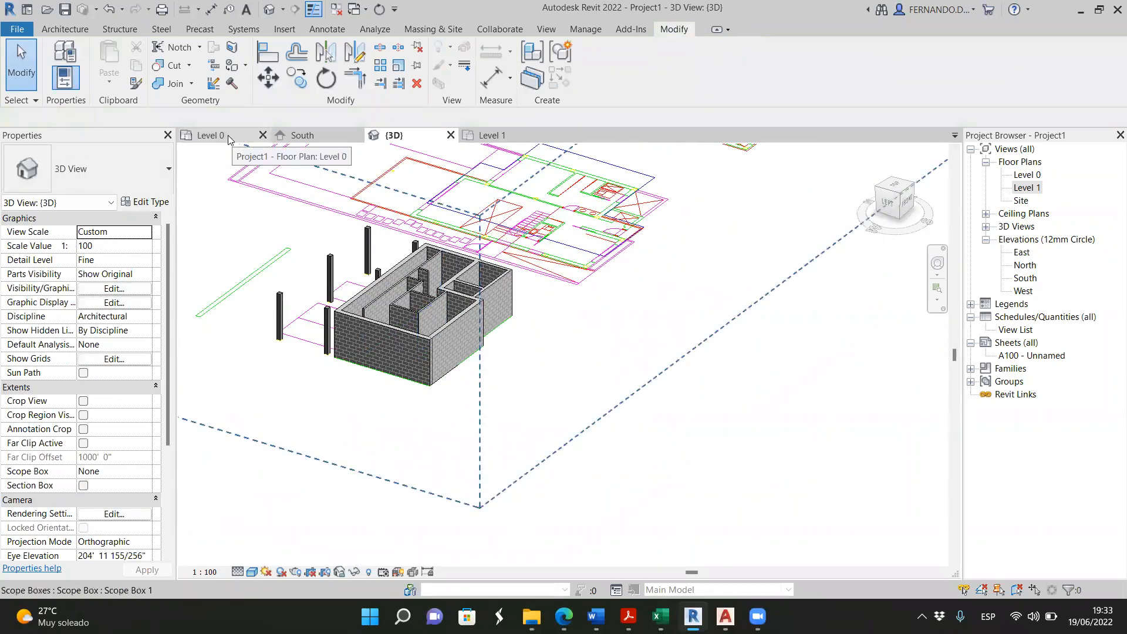
In the Level 1 plan, draw two connected Wall 11"1/2 walls: one about 36' 6" up the house's stair-start side, one across its upper end
left_click(489, 135)
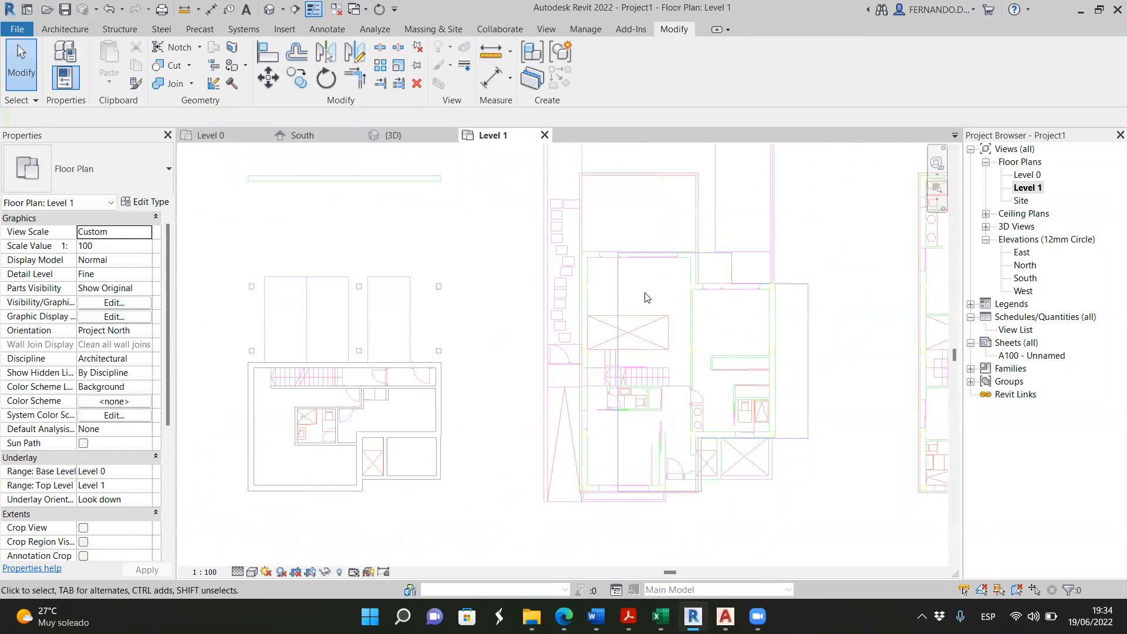
middle_click_drag(485, 305, 470, 278)
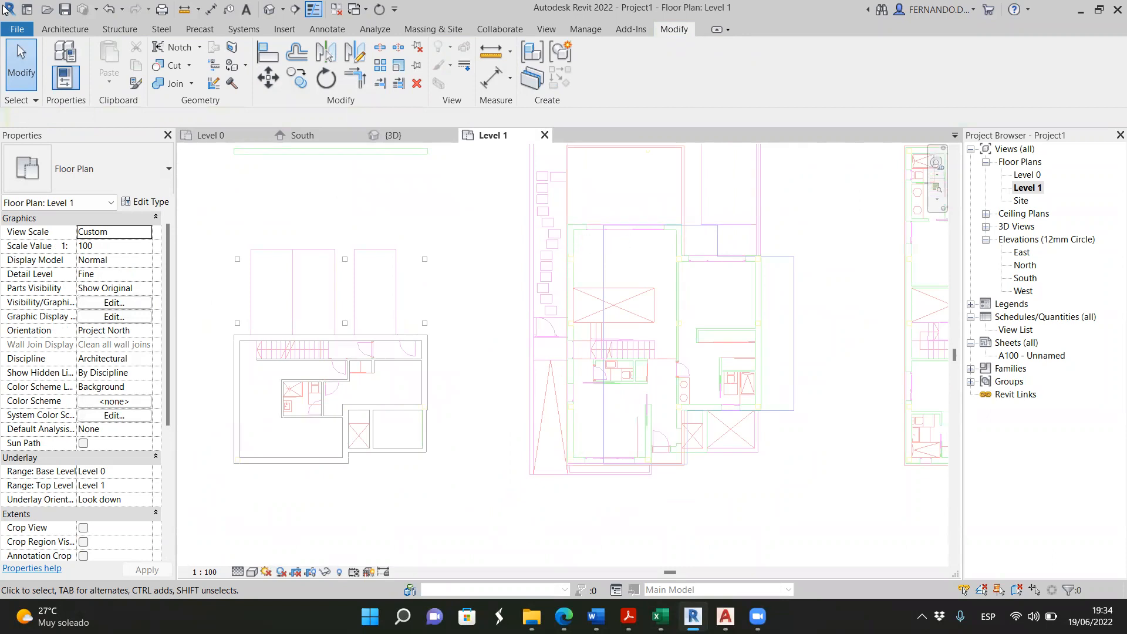
left_click(67, 29)
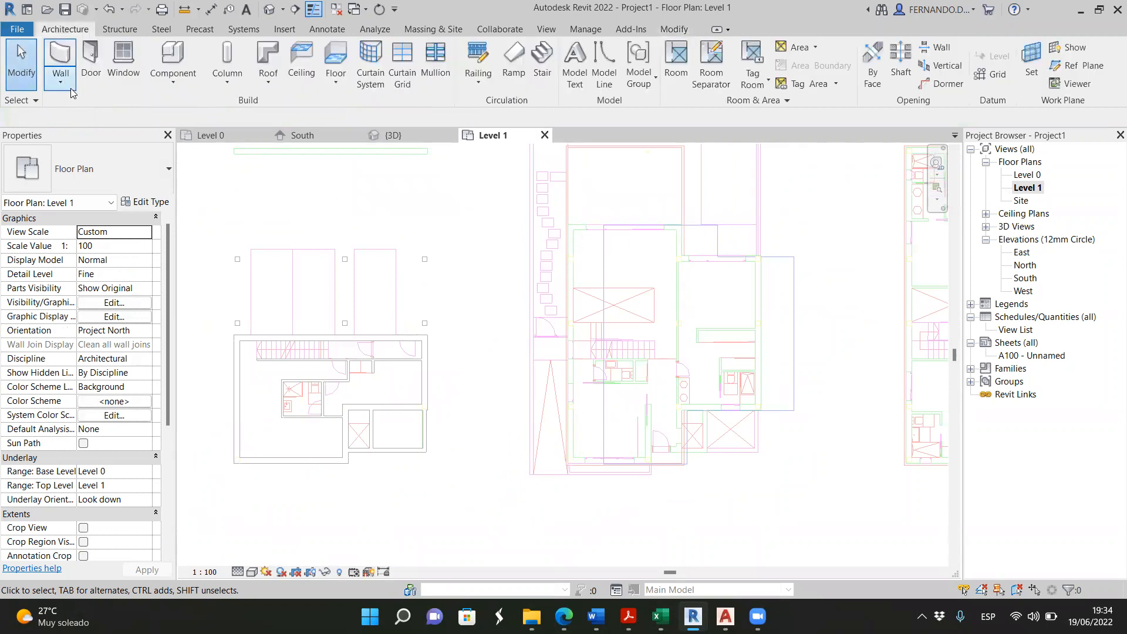
left_click(61, 58)
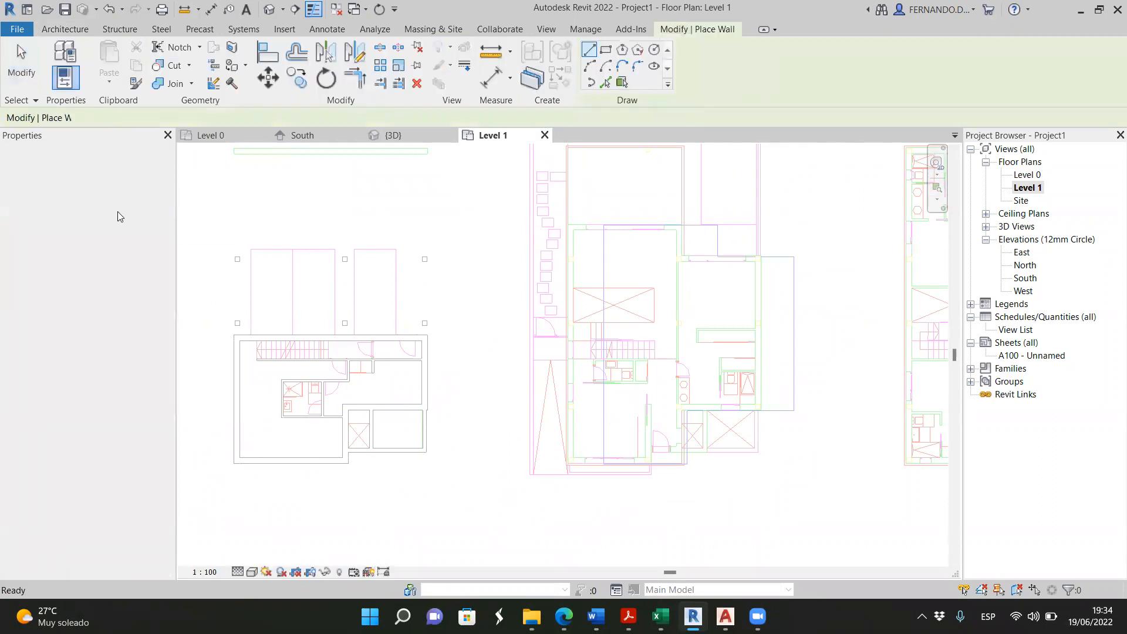
left_click(88, 169)
left_click(32, 297)
middle_click_drag(183, 376, 284, 374)
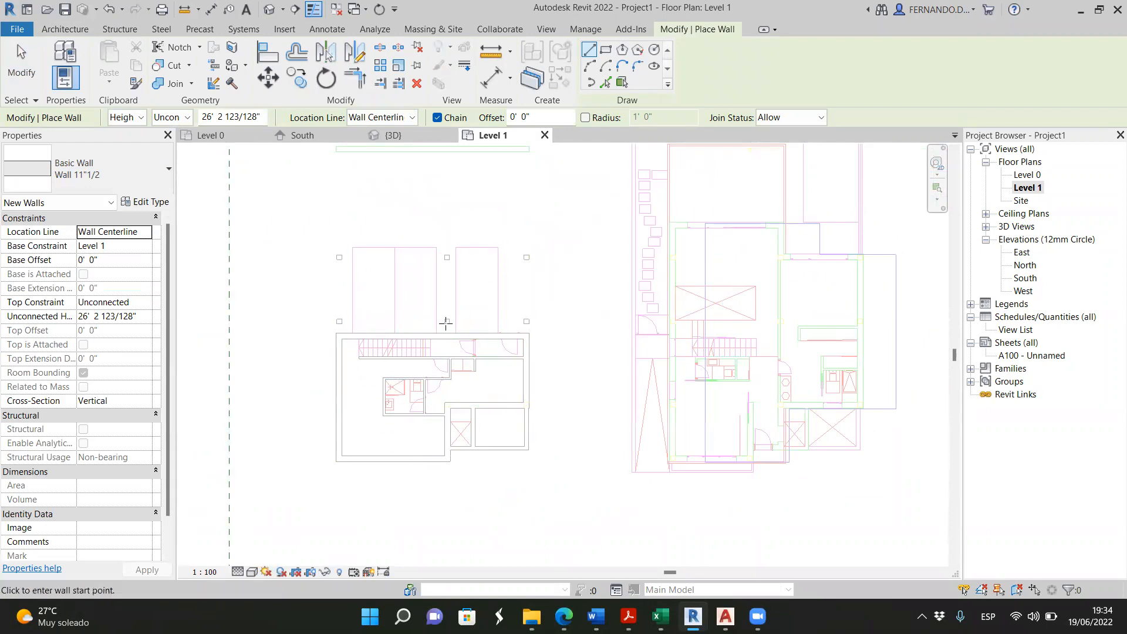
left_click(348, 448)
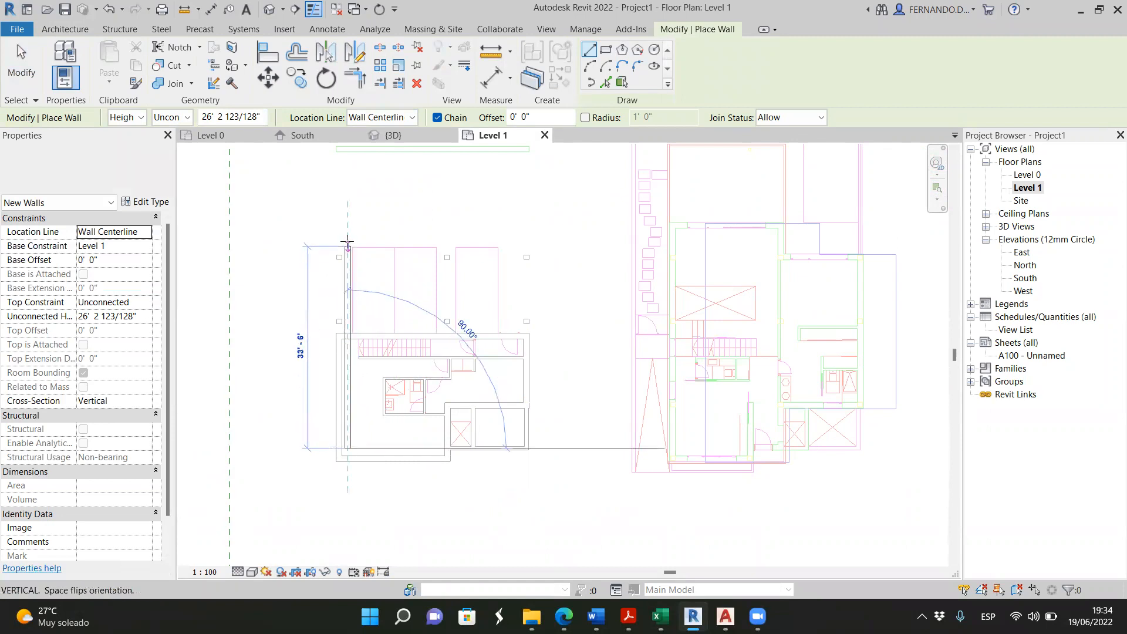
left_click(348, 227)
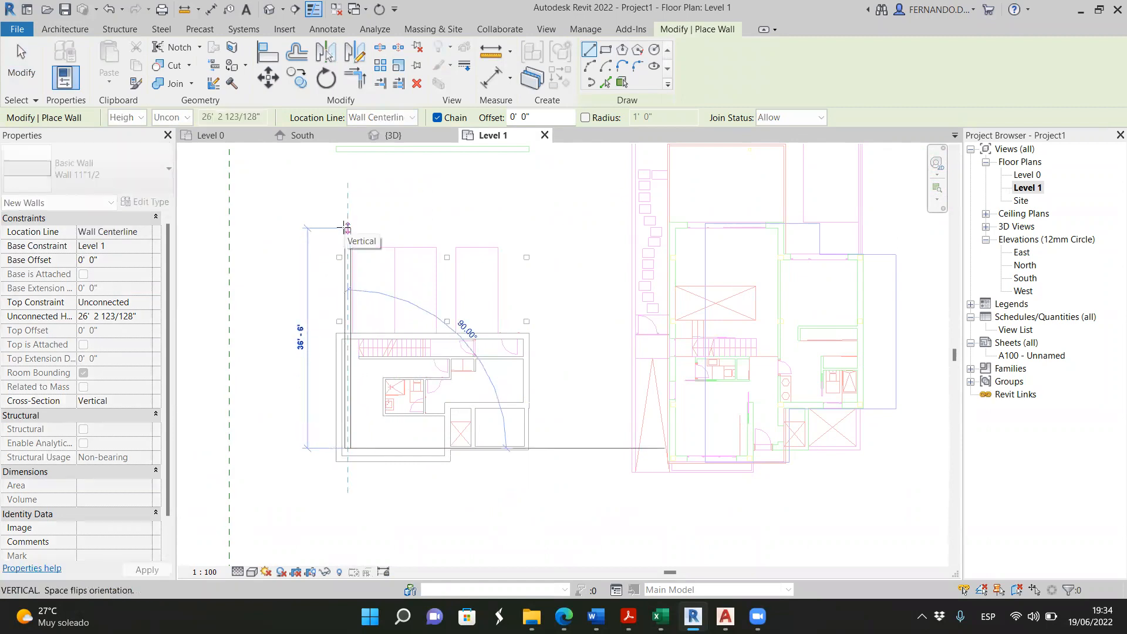
left_click(502, 228)
key("Escape")
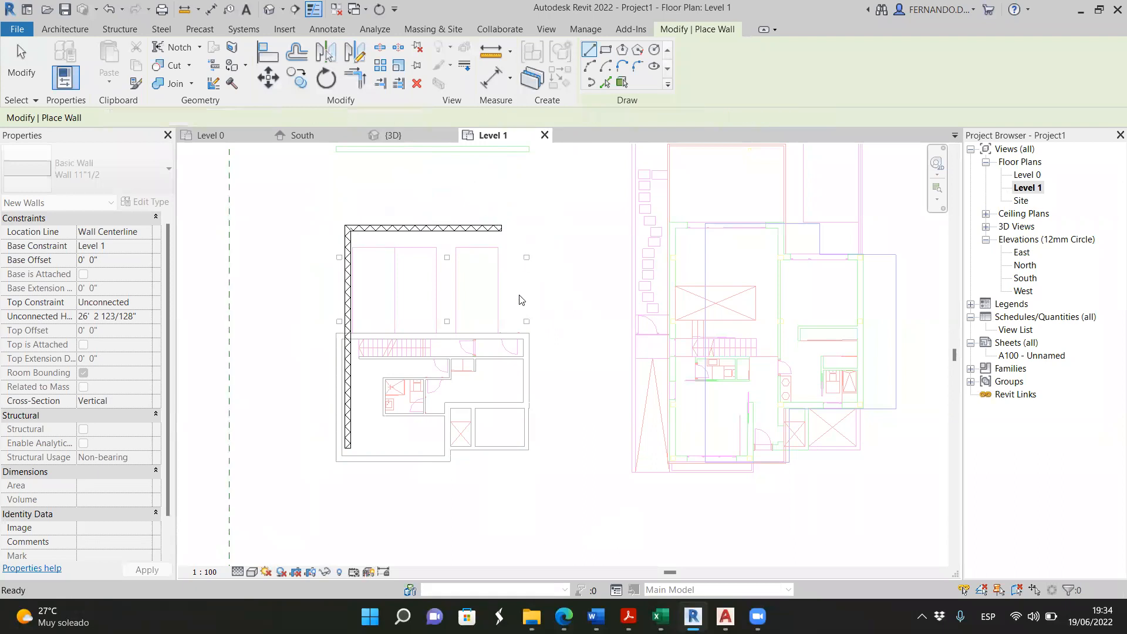
key("Escape")
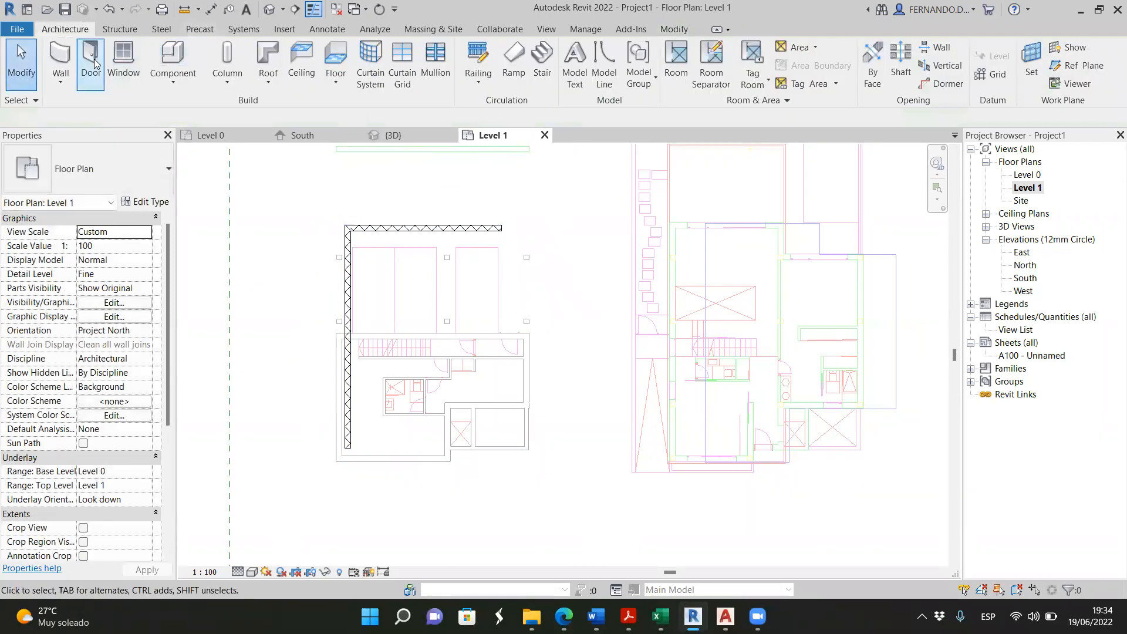
Align the new vertical wall's outer face with the outer face of the Level 0 exterior wall below it
left_click(348, 258)
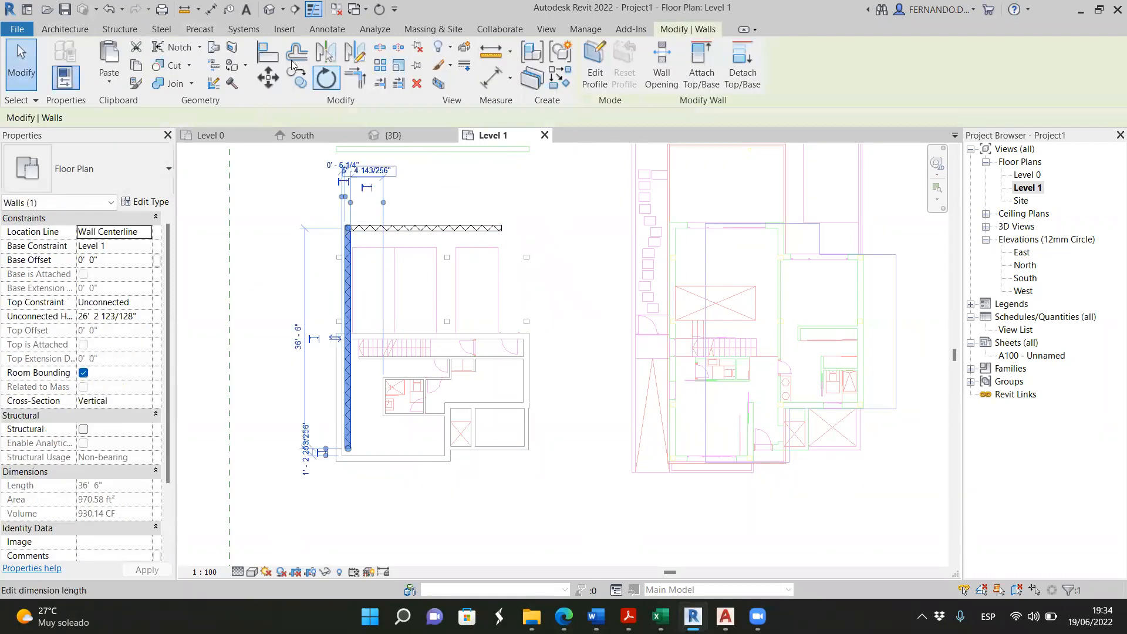
left_click(267, 59)
scroll(361, 464, "up", 5)
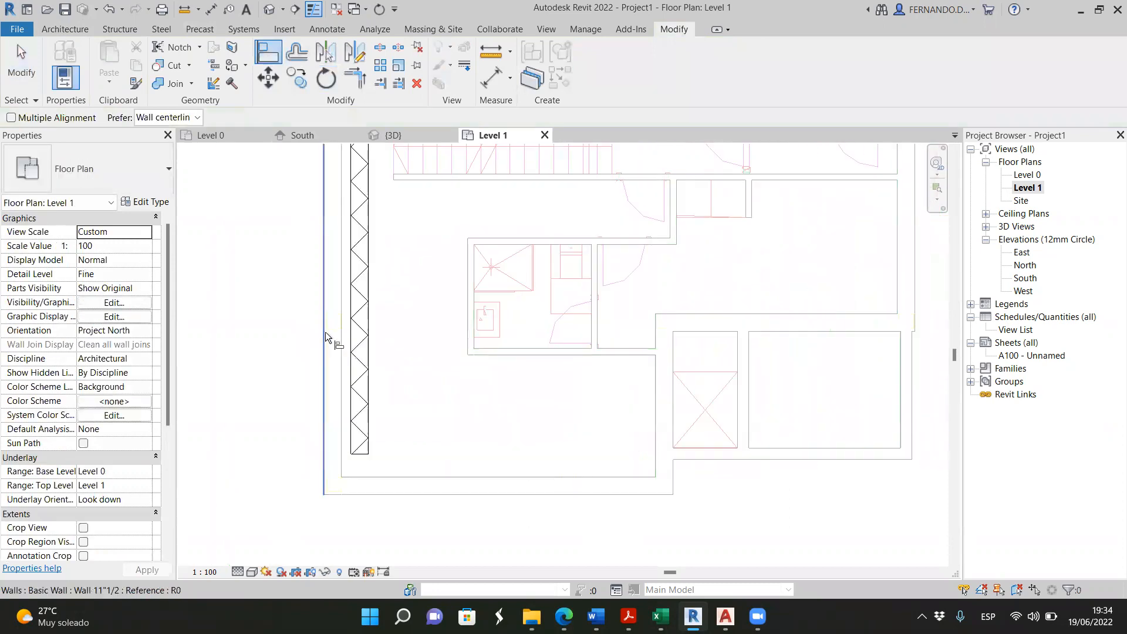
left_click(326, 332)
left_click(358, 334)
scroll(370, 490, "down", 3)
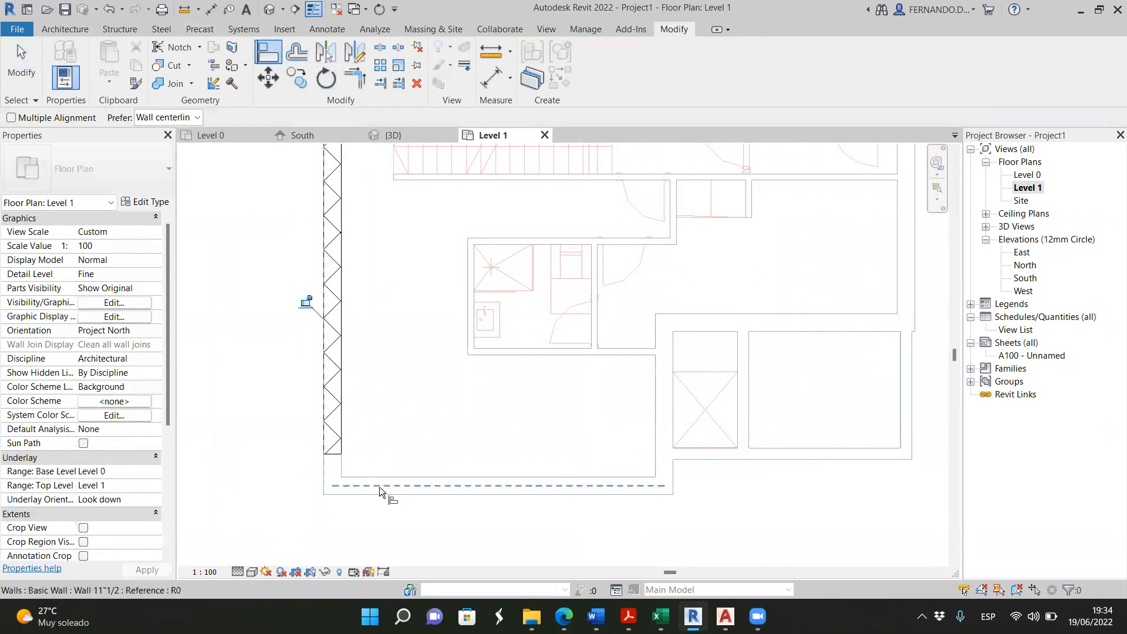
Align the new horizontal wall's outer face with the upper exterior wall line of the neighbouring CAD floor plan
scroll(383, 461, "down", 3)
scroll(714, 312, "up", 1)
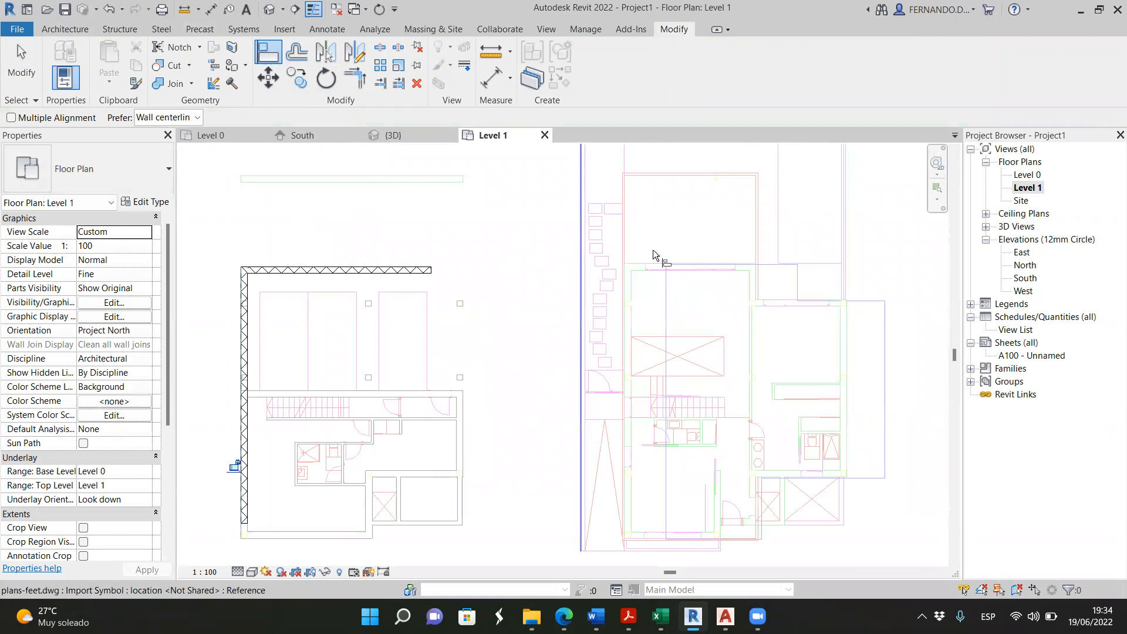
scroll(655, 258, "up", 1)
left_click(632, 271)
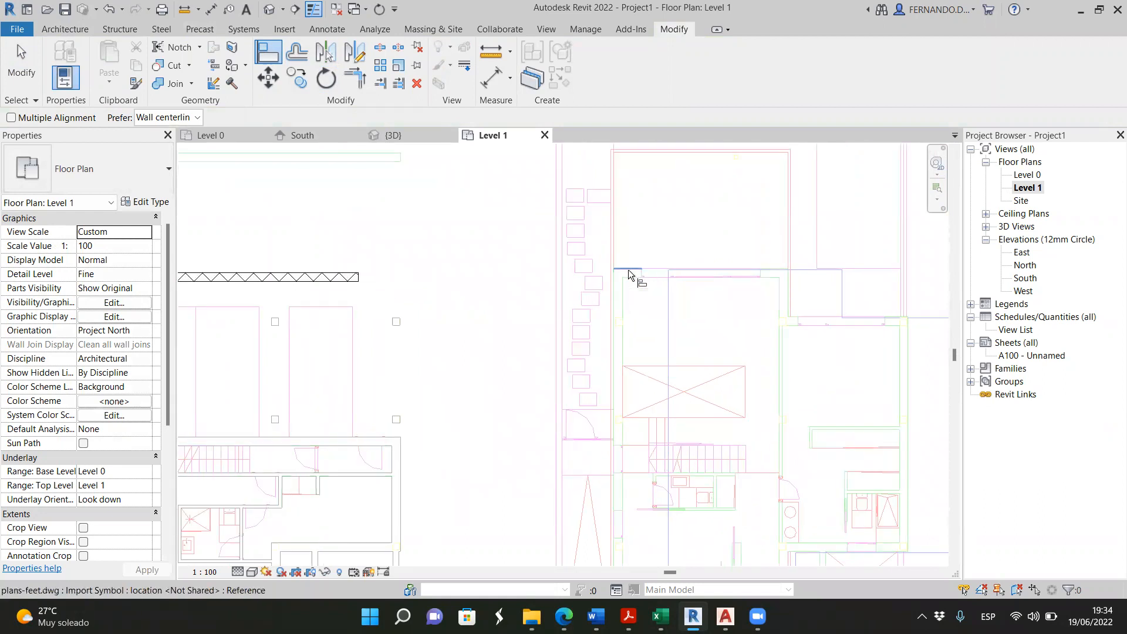
left_click(317, 276)
scroll(450, 305, "down", 3)
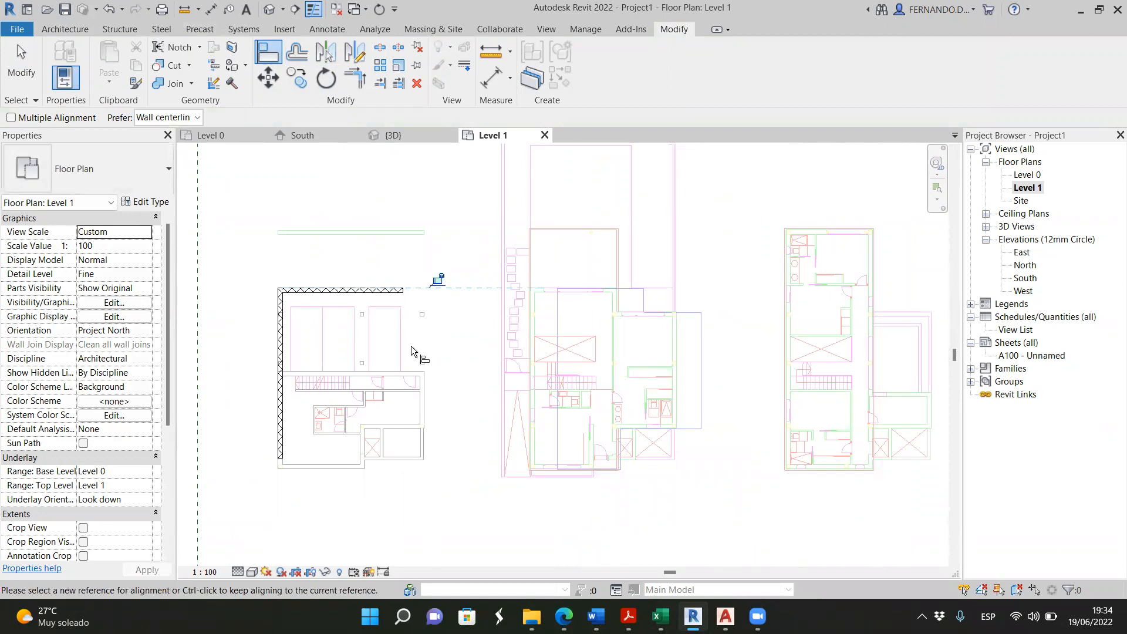
key("Escape")
Add an aligned dimension between the outer side faces of the main upper room in the CAD plan, placed above that room
scroll(593, 282, "up", 2)
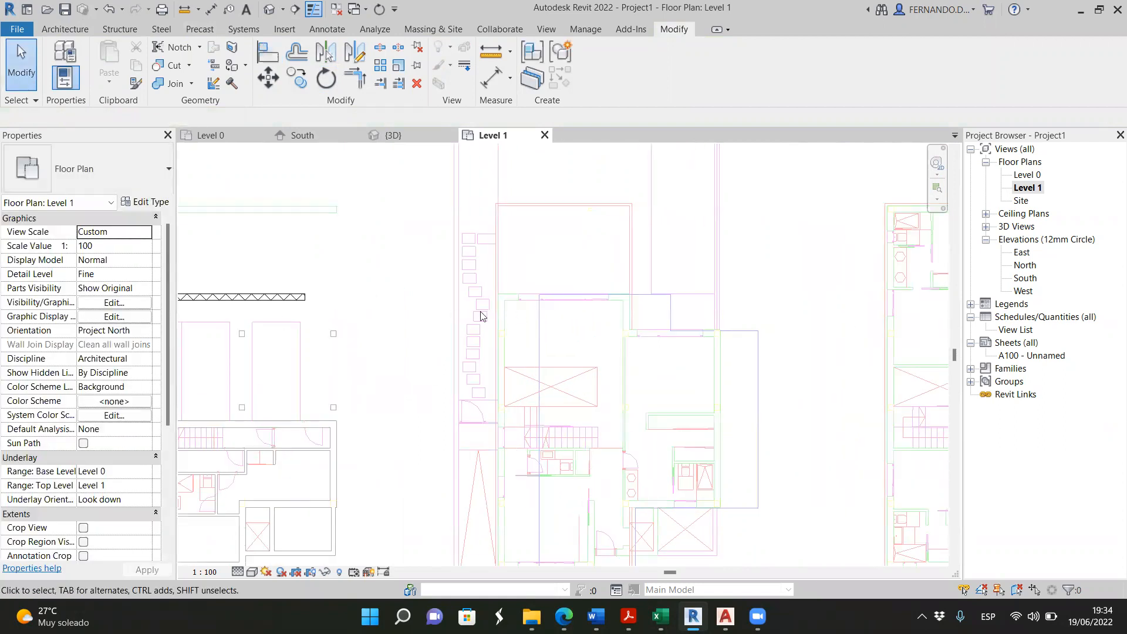
scroll(578, 317, "down", 2)
scroll(568, 316, "up", 5)
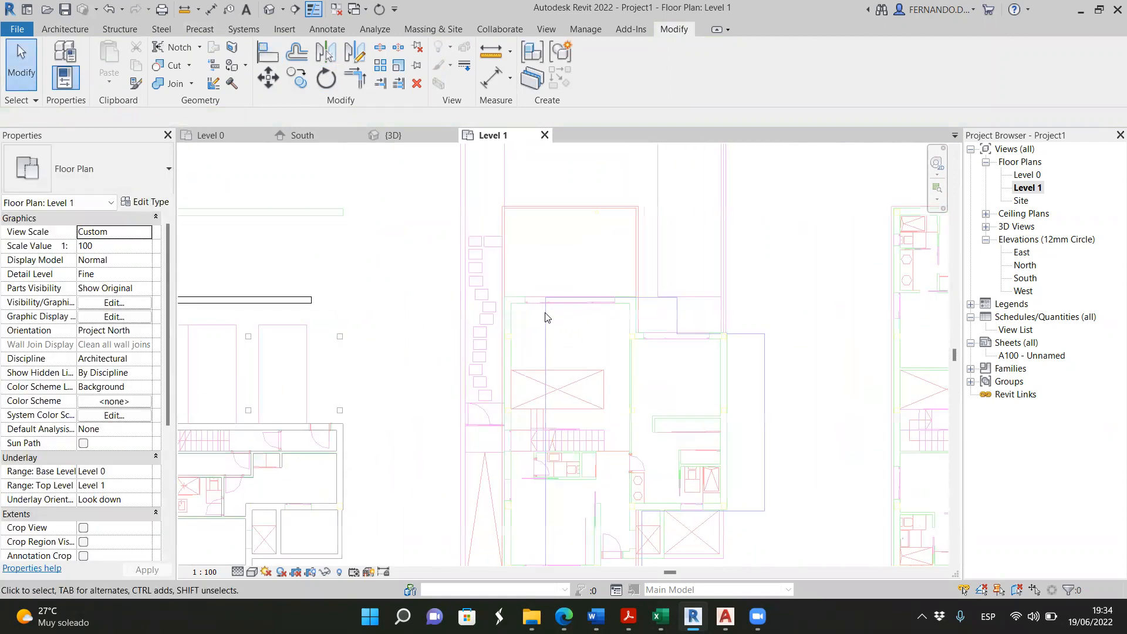
scroll(445, 323, "down", 4)
scroll(721, 314, "up", 2)
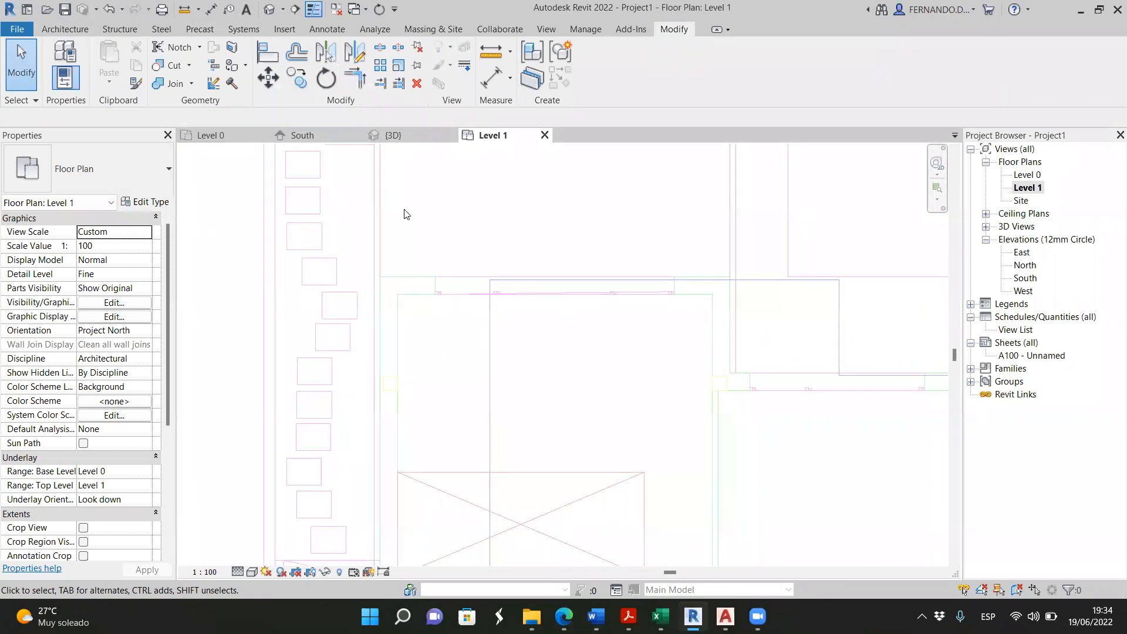
left_click(320, 31)
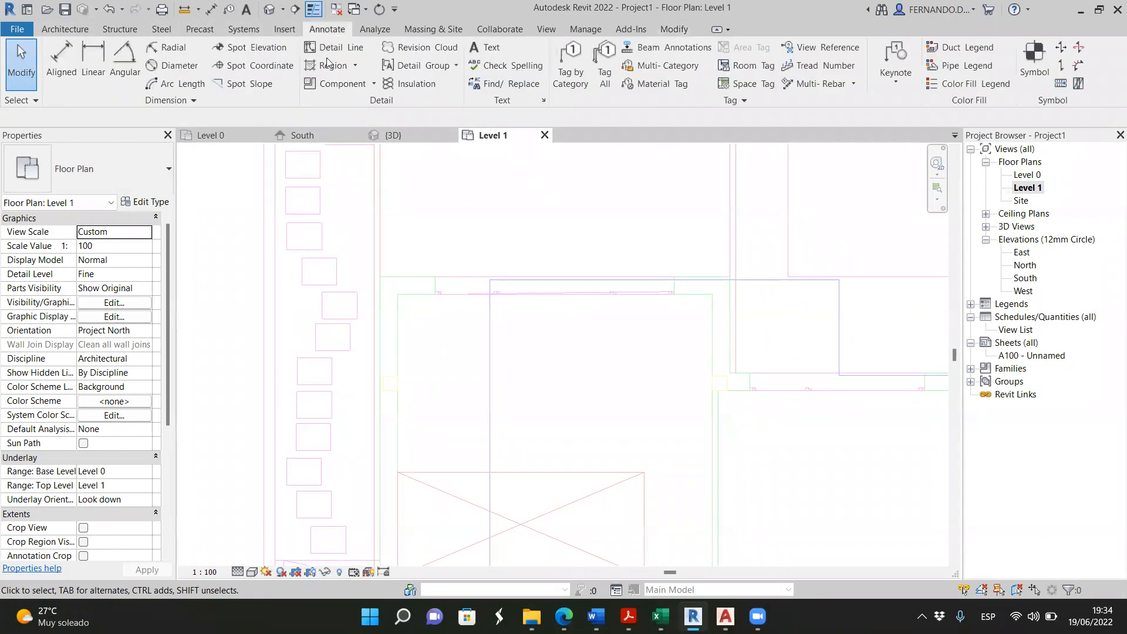
left_click(60, 63)
left_click(380, 315)
left_click(729, 323)
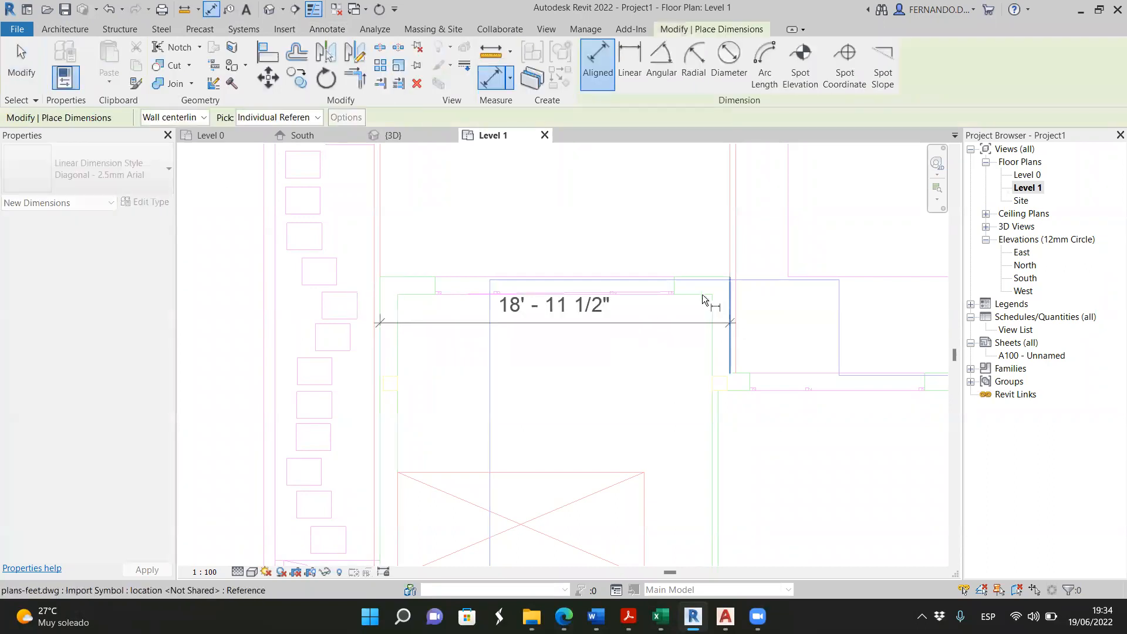
left_click(650, 218)
scroll(569, 258, "down", 1)
scroll(556, 227, "up", 2)
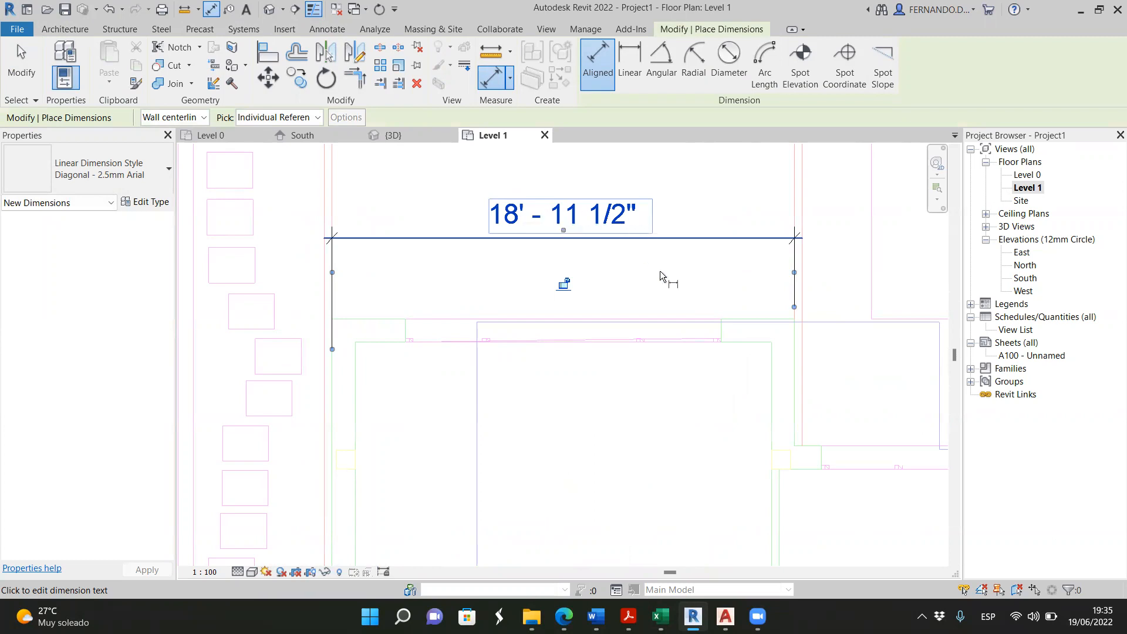
scroll(672, 277, "down", 6)
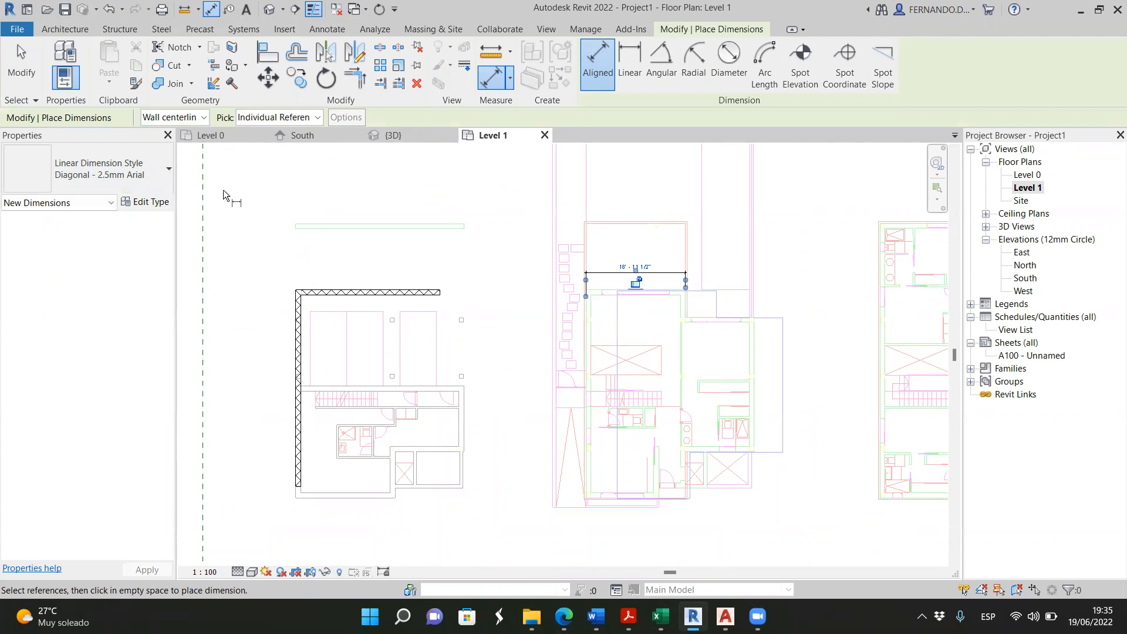
Draw chained model lines from the new walls' outer corner: about 5' 6" upward, then 18' 11.5" horizontally along the house width
left_click(65, 31)
left_click(607, 56)
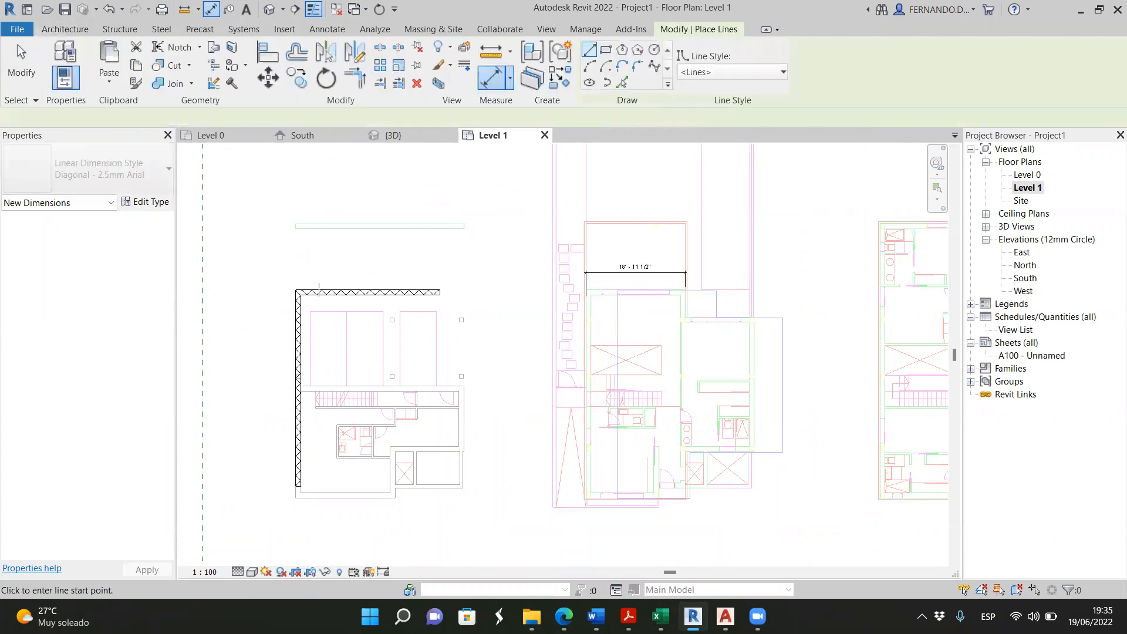
scroll(317, 285, "up", 4)
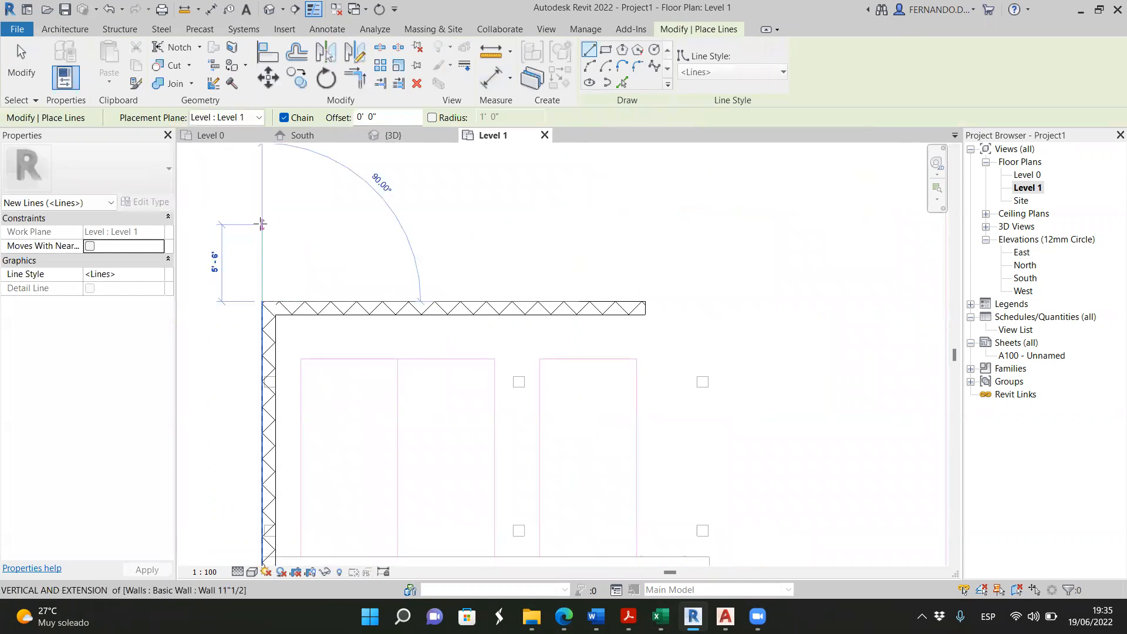
left_click(261, 224)
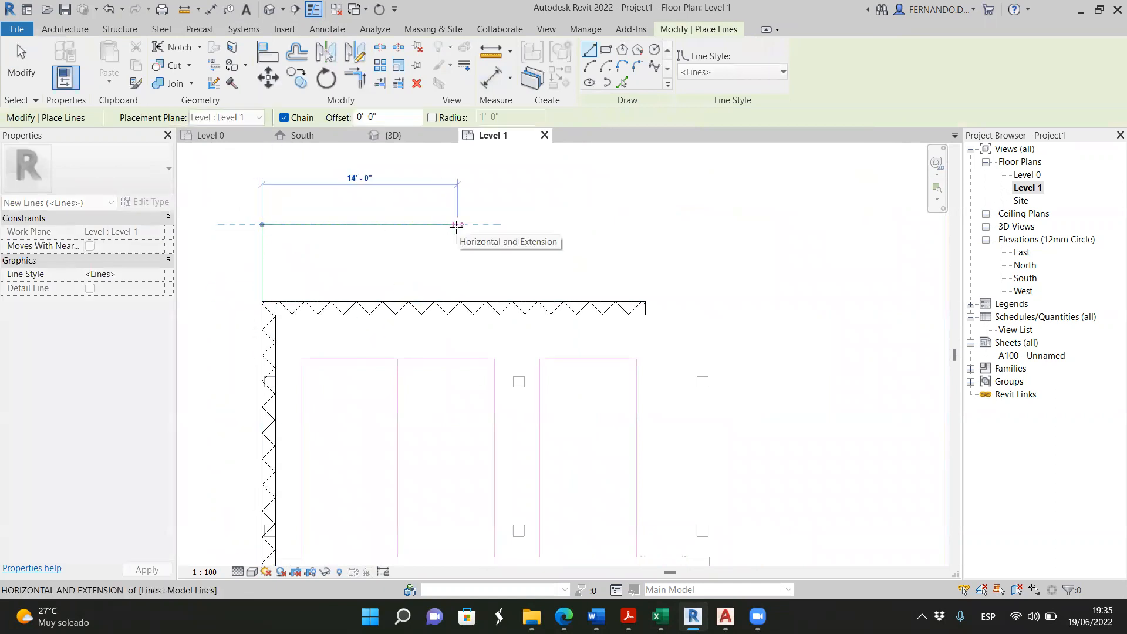
type("18' 11.5")
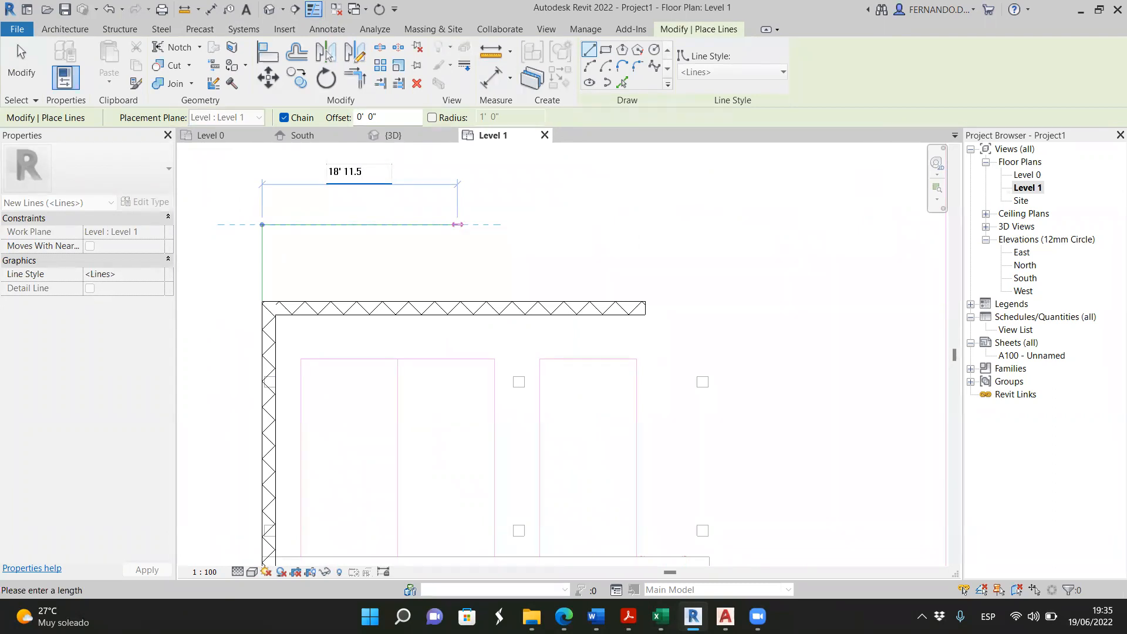
key("Return")
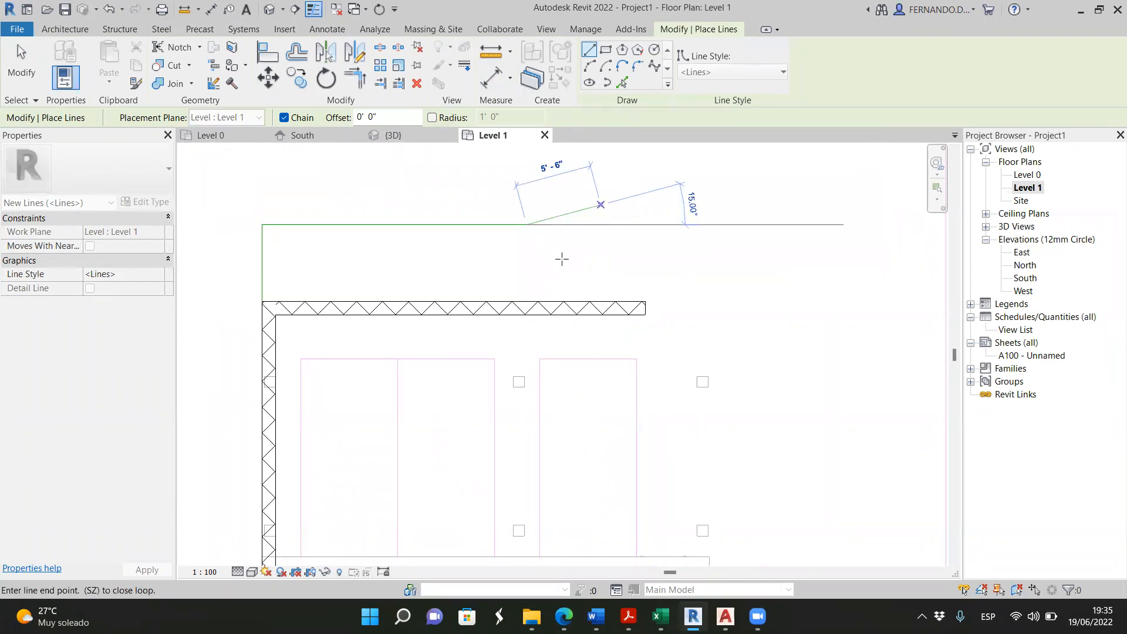
Continue the model line chain straight down from the end of the horizontal line, crossing the new horizontal wall
scroll(546, 252, "down", 4)
scroll(531, 280, "up", 2)
left_click(529, 308)
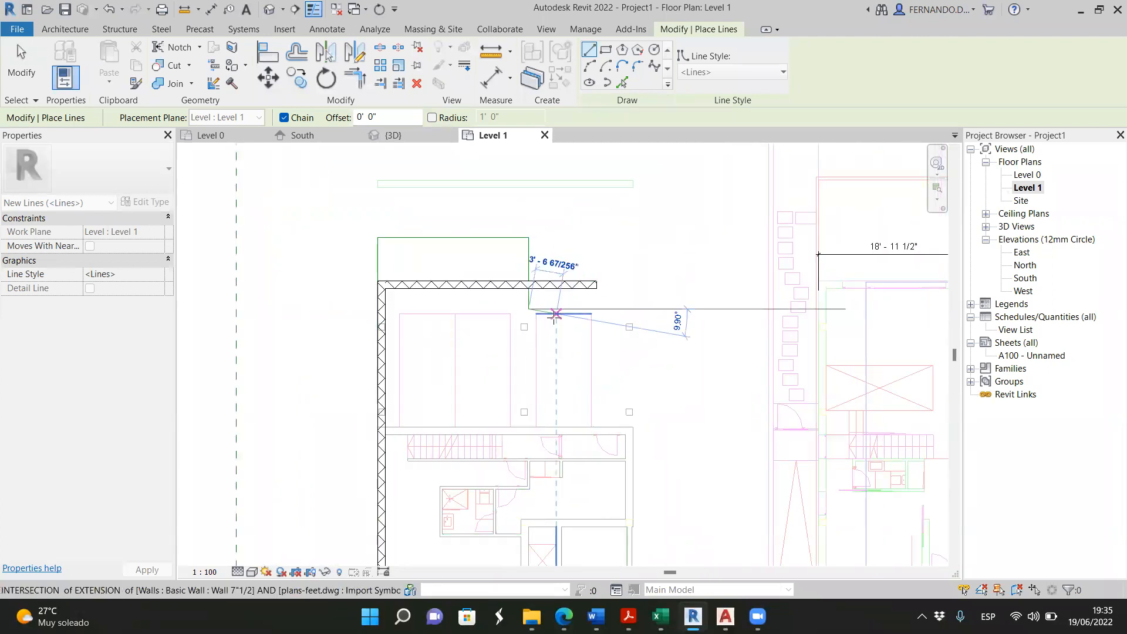
End the line chain and shorten the upper horizontal wall so its free end stops at the vertical model line
key("Escape")
scroll(476, 232, "down", 2)
key("Escape")
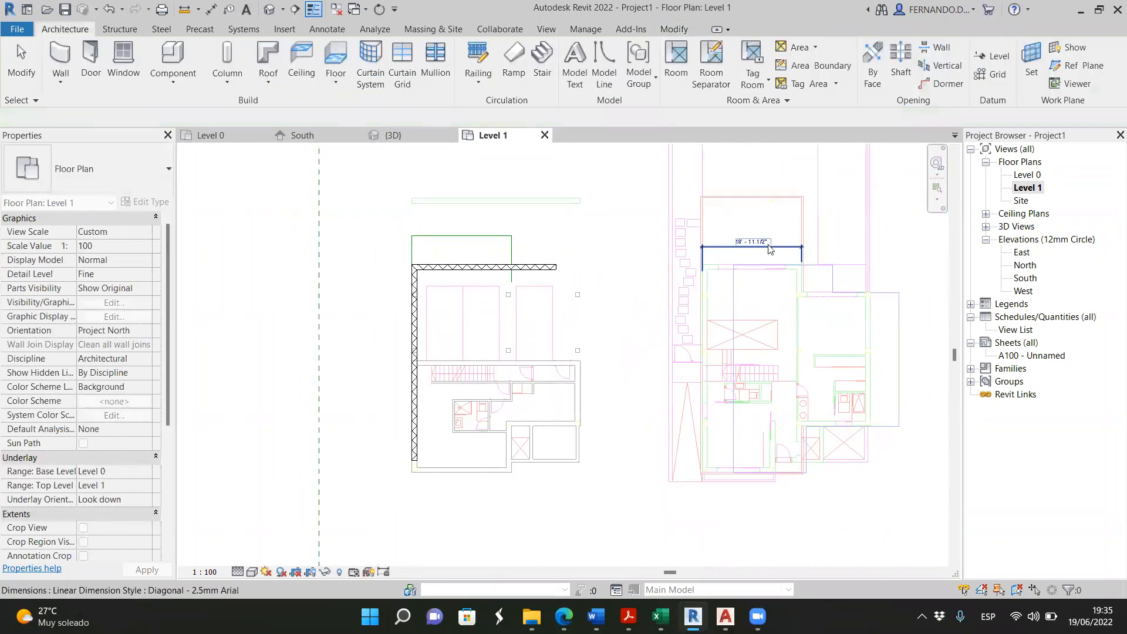
scroll(801, 282, "up", 2)
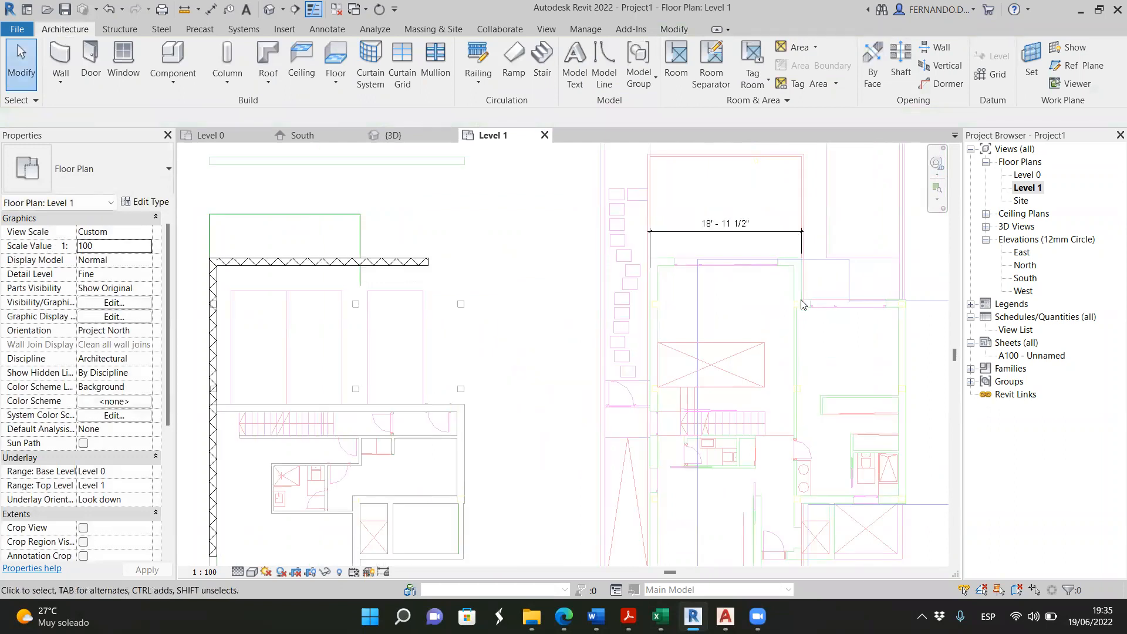
scroll(399, 252, "up", 3)
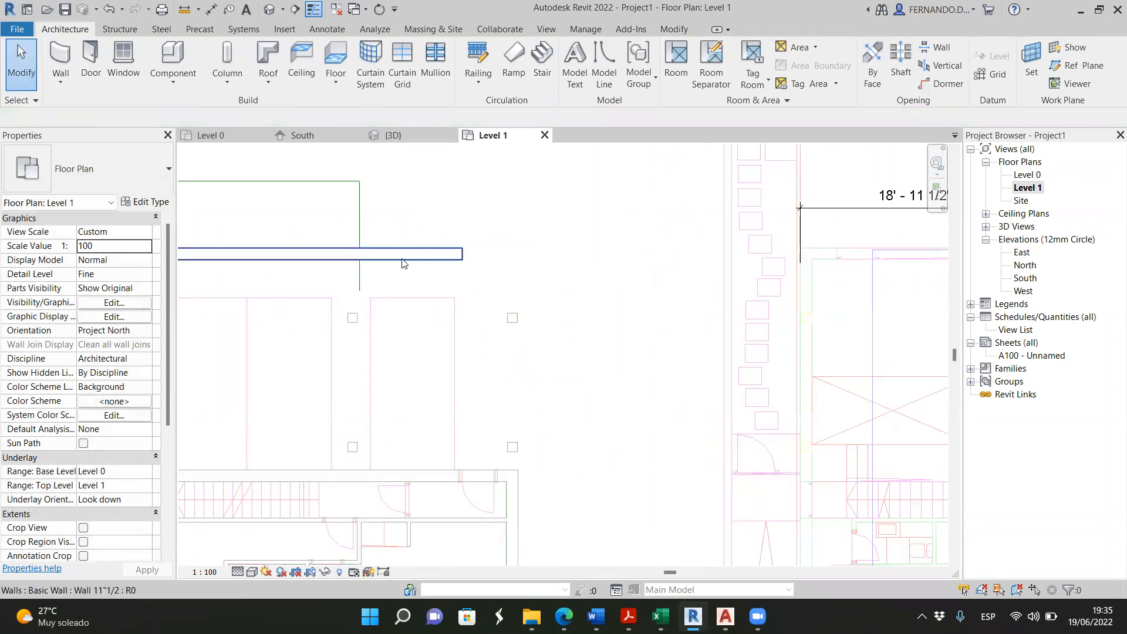
left_click(403, 257)
left_click_drag(482, 249, 328, 246)
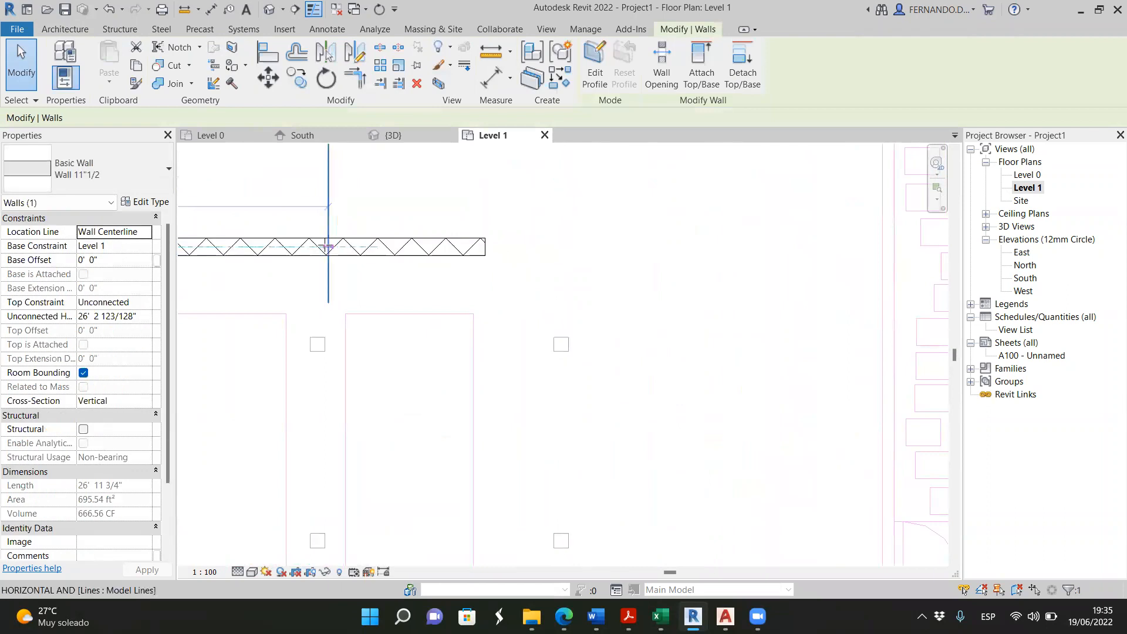
scroll(545, 275, "down", 3)
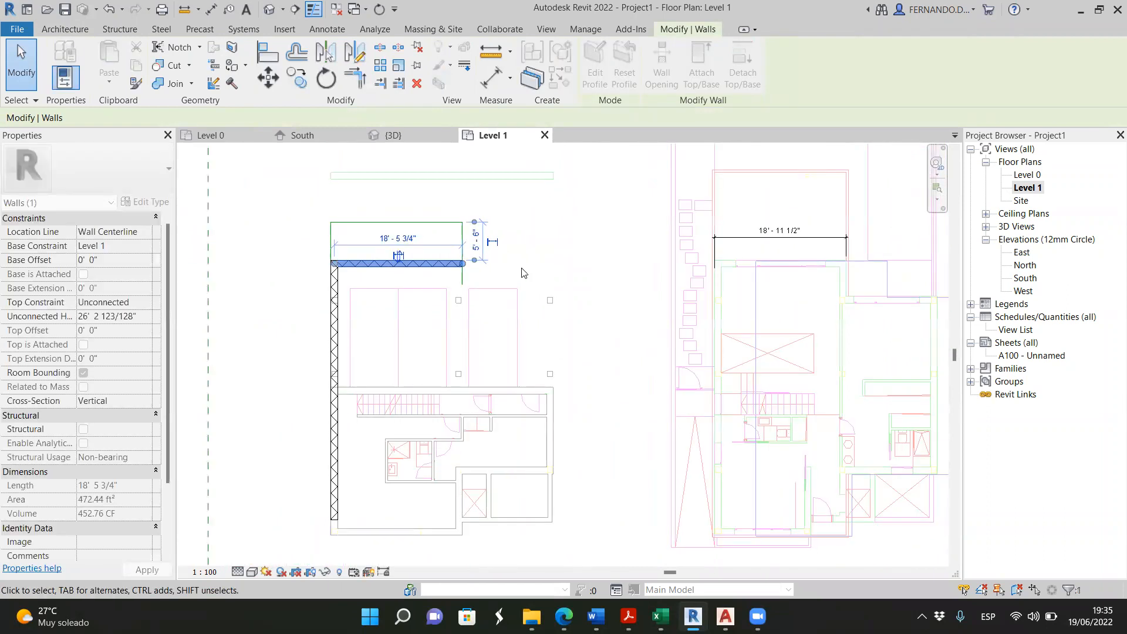
Delete the chained construction model lines around the upper horizontal wall
key("Escape")
left_click_drag(488, 237, 312, 205)
key("Delete")
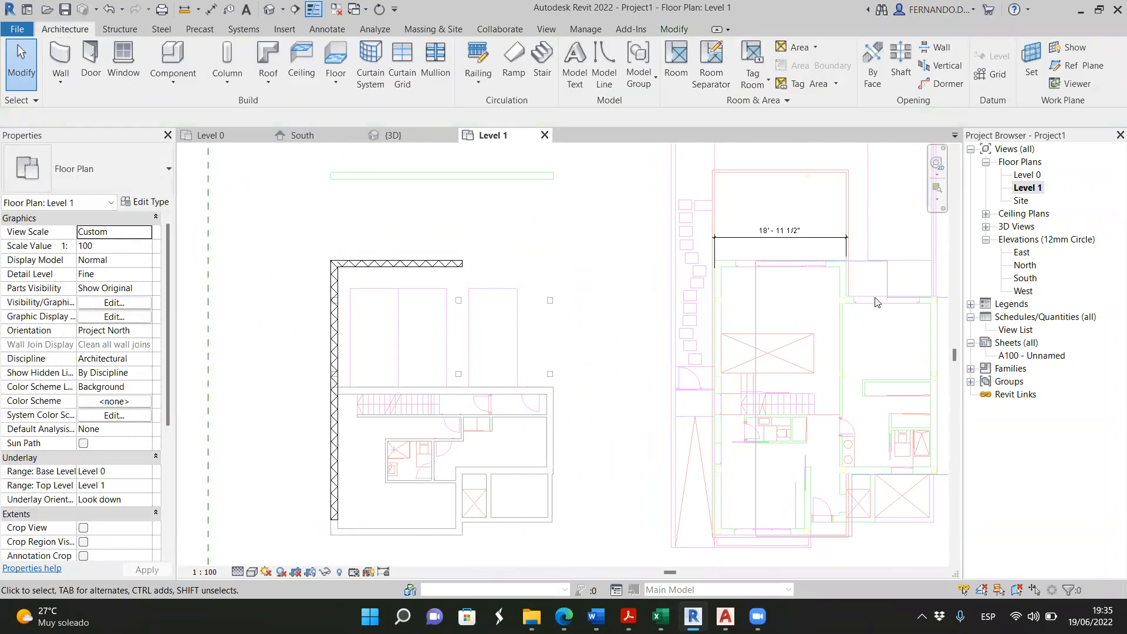
Draw a vertical model line about 8' 6" upward from the free end of the upper horizontal wall
scroll(874, 302, "up", 1)
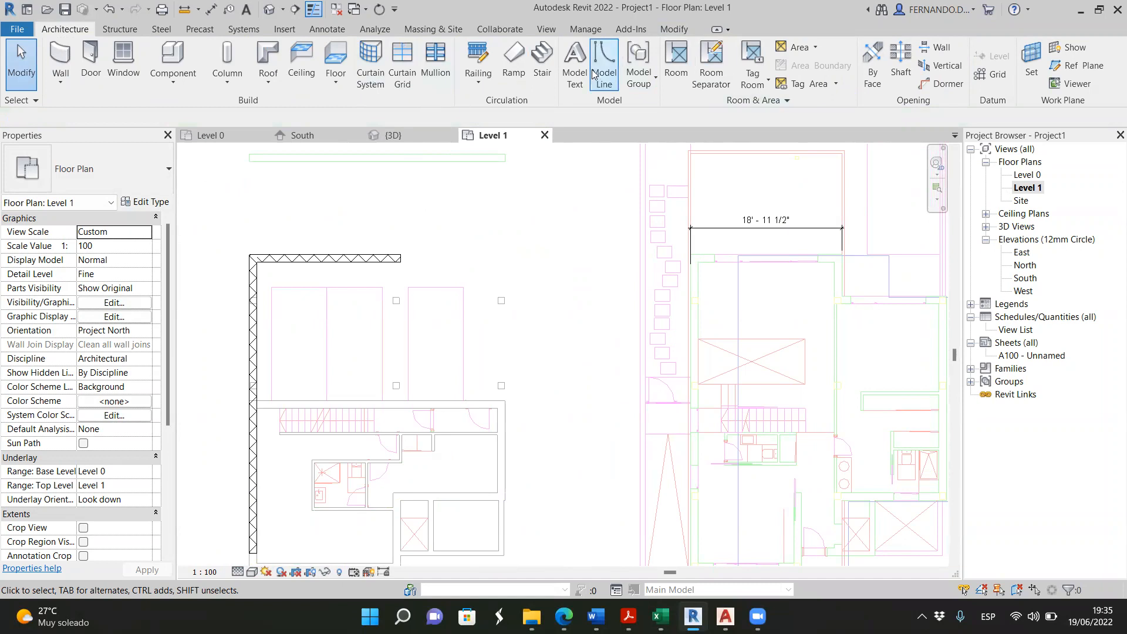
left_click(401, 254)
left_click(402, 188)
key("Escape")
key("Escape")
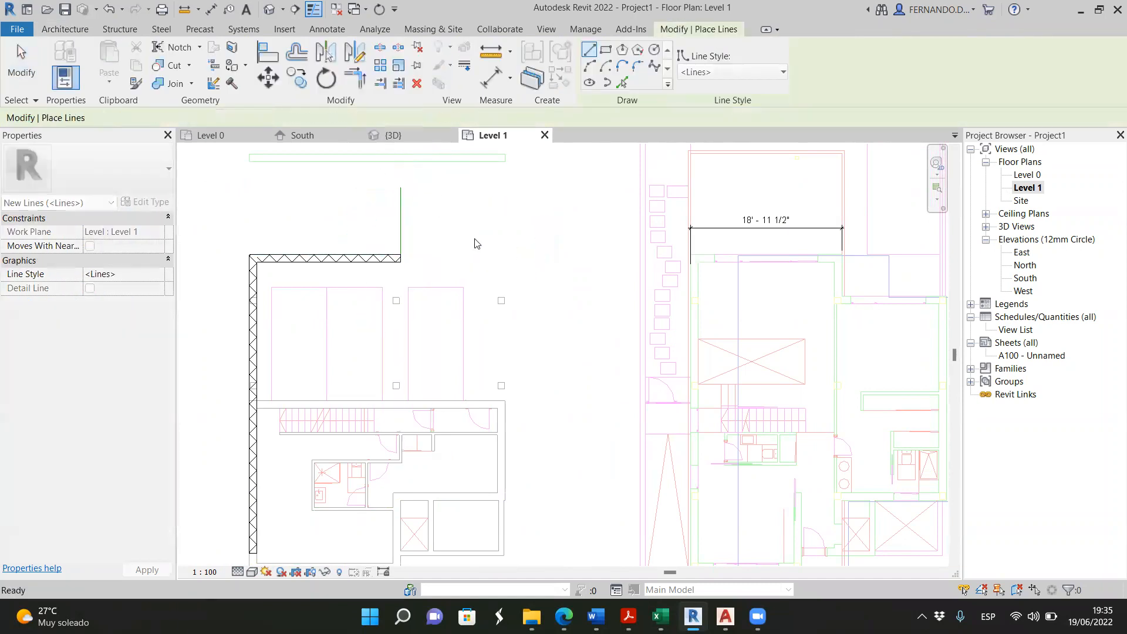
Draw three chained Wall 11"1/2 segments below the upper wall's free end: down about 4' 6", horizontally right, then down about 7'
key("w")
key("a")
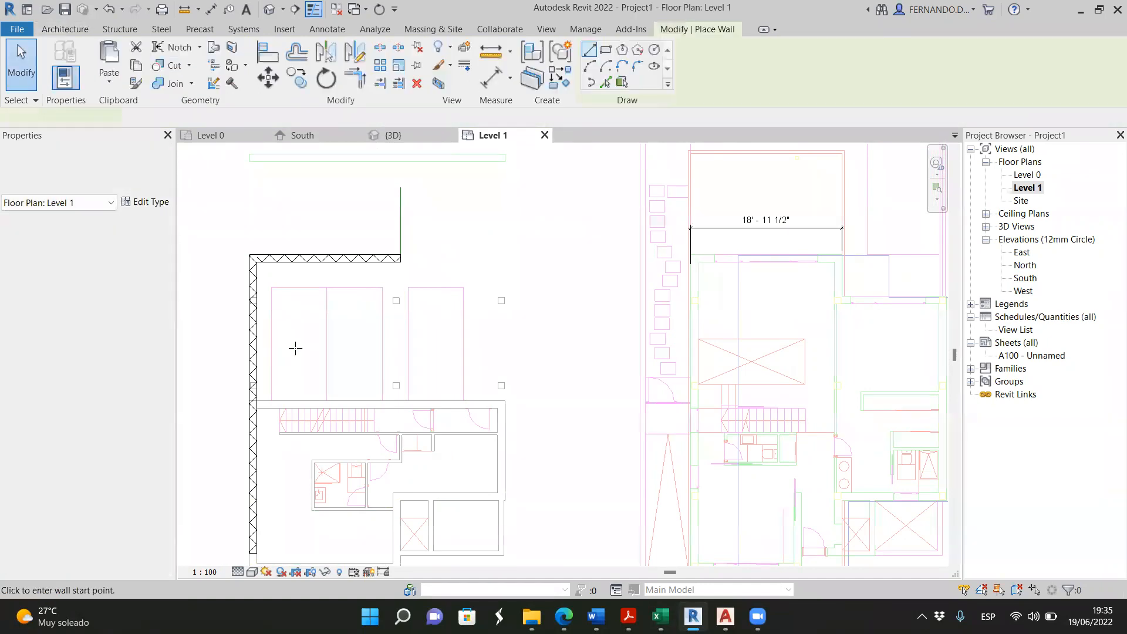
left_click(387, 273)
left_click(387, 308)
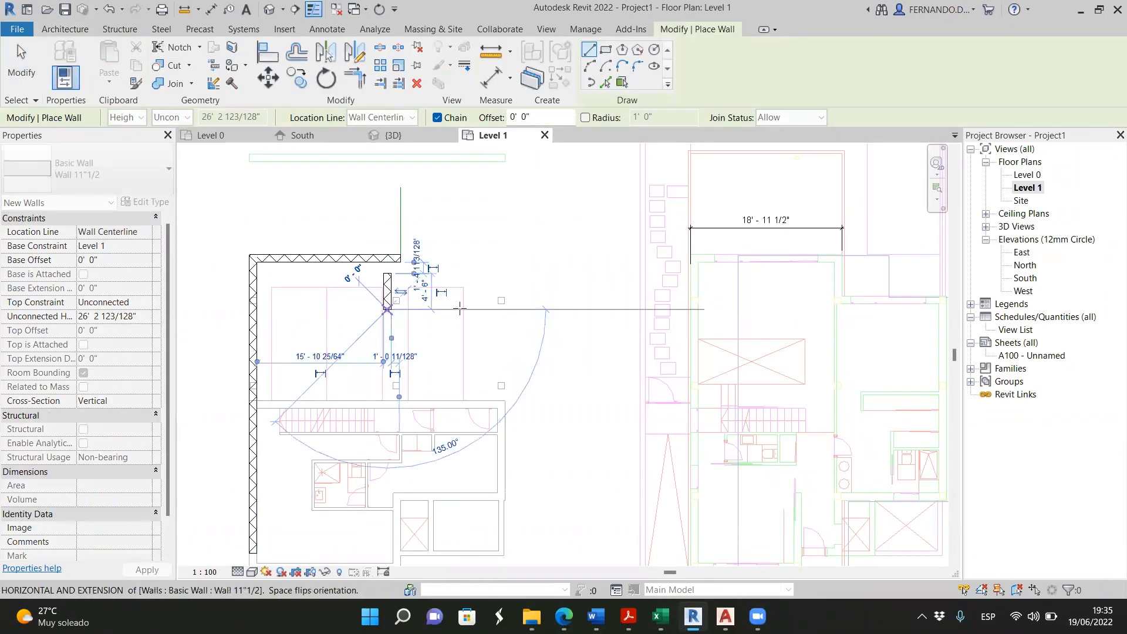
left_click(494, 310)
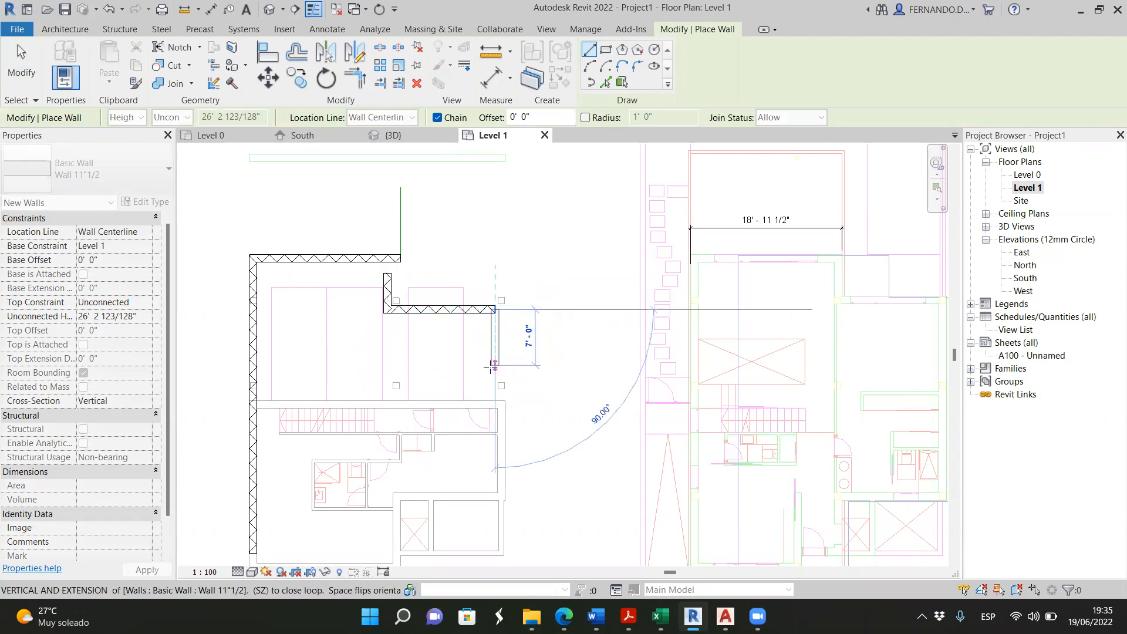
left_click(490, 370)
key("Escape")
key("Escape")
scroll(413, 264, "up", 2)
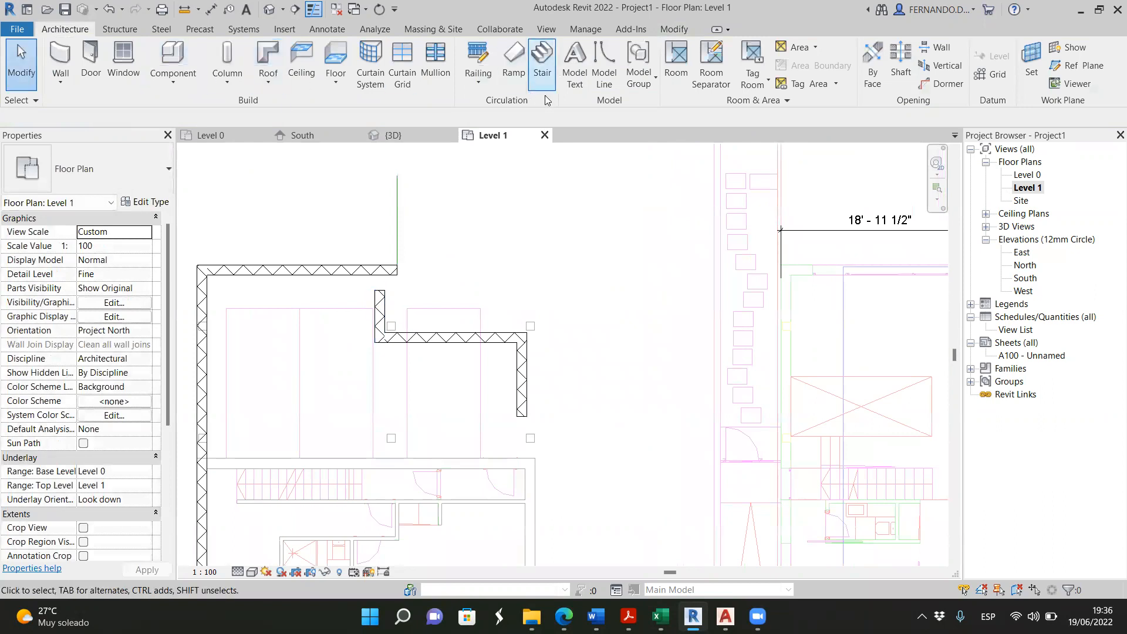
Align the right face of the short vertical step wall with the vertical model line
left_click(397, 241)
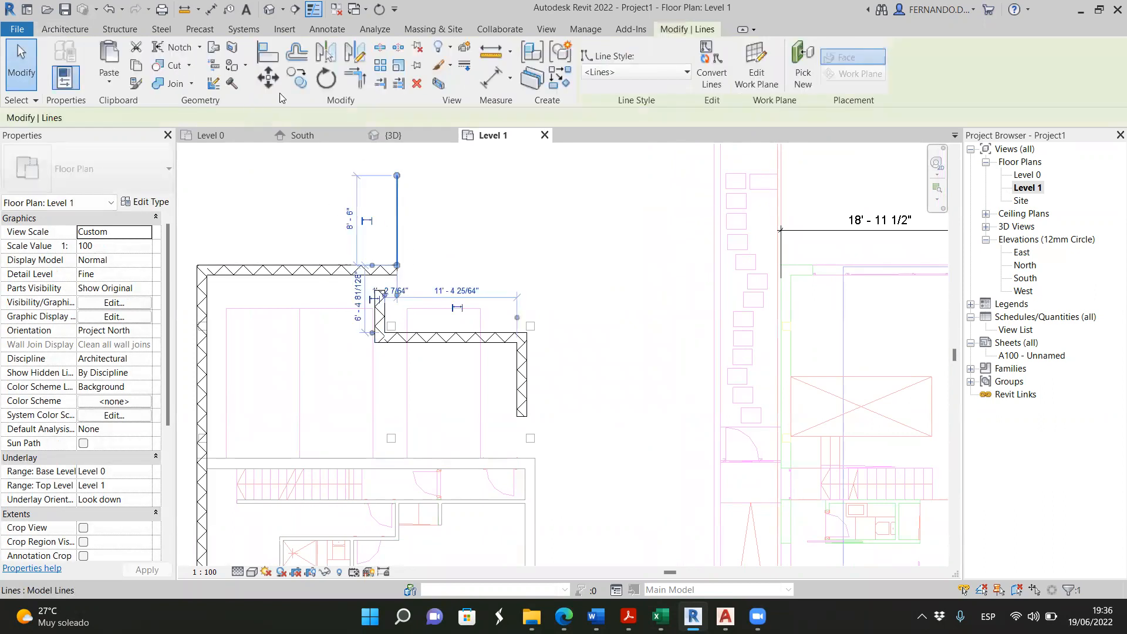
key("a")
key("l")
left_click(401, 224)
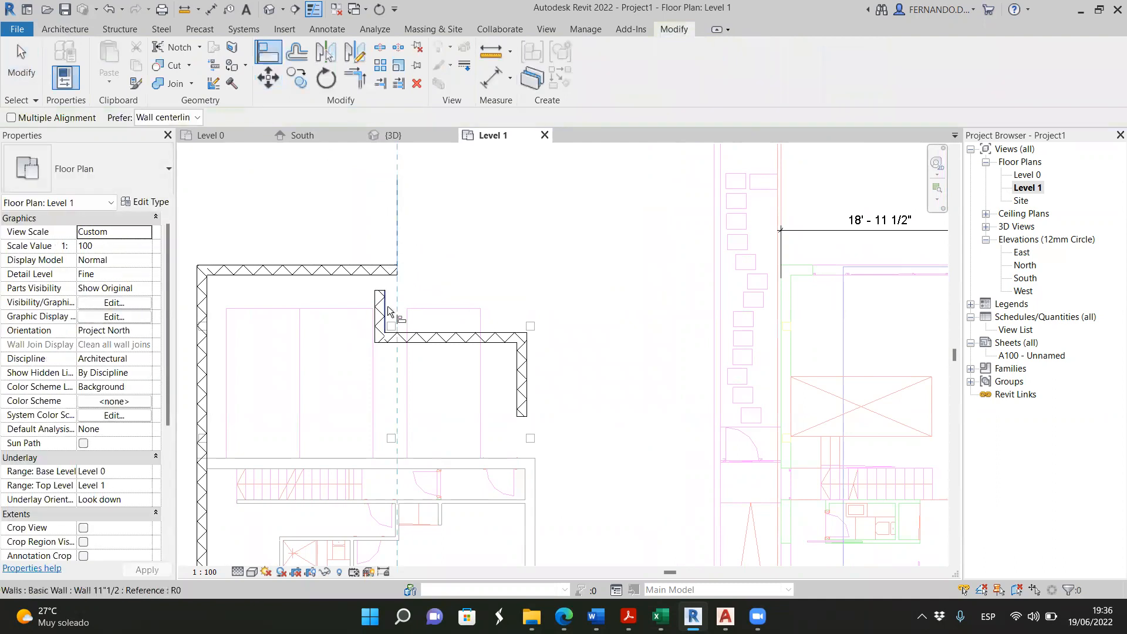
left_click(384, 317)
scroll(385, 328, "down", 2)
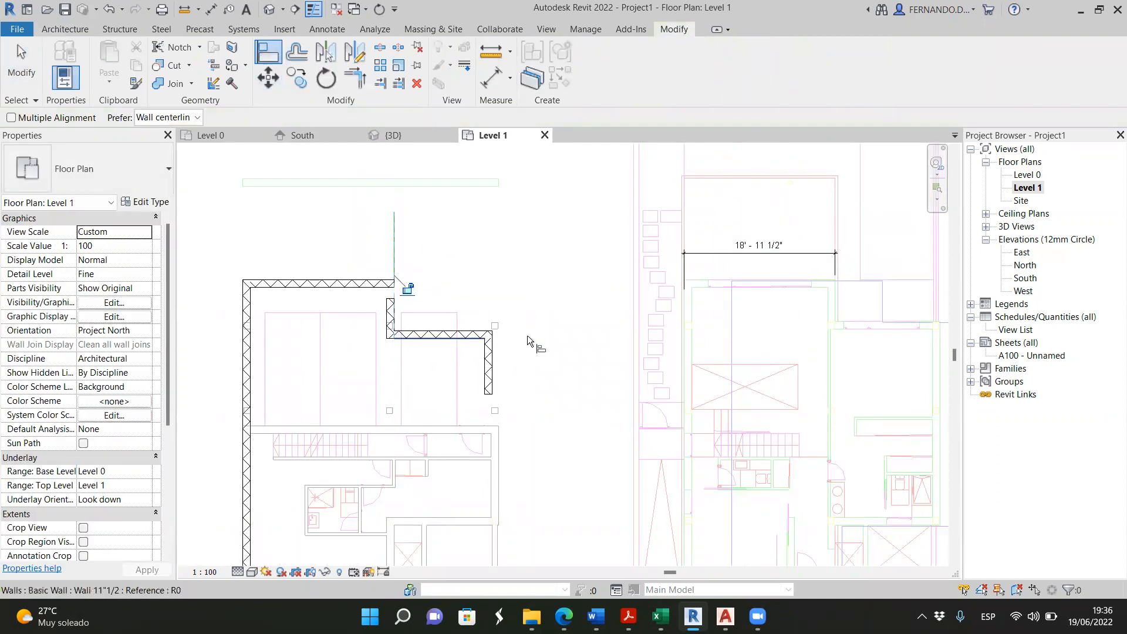
Align the outer face of the stepped horizontal wall with the right-hand room's upper exterior wall line in the neighbouring CAD plan
scroll(844, 325, "up", 5)
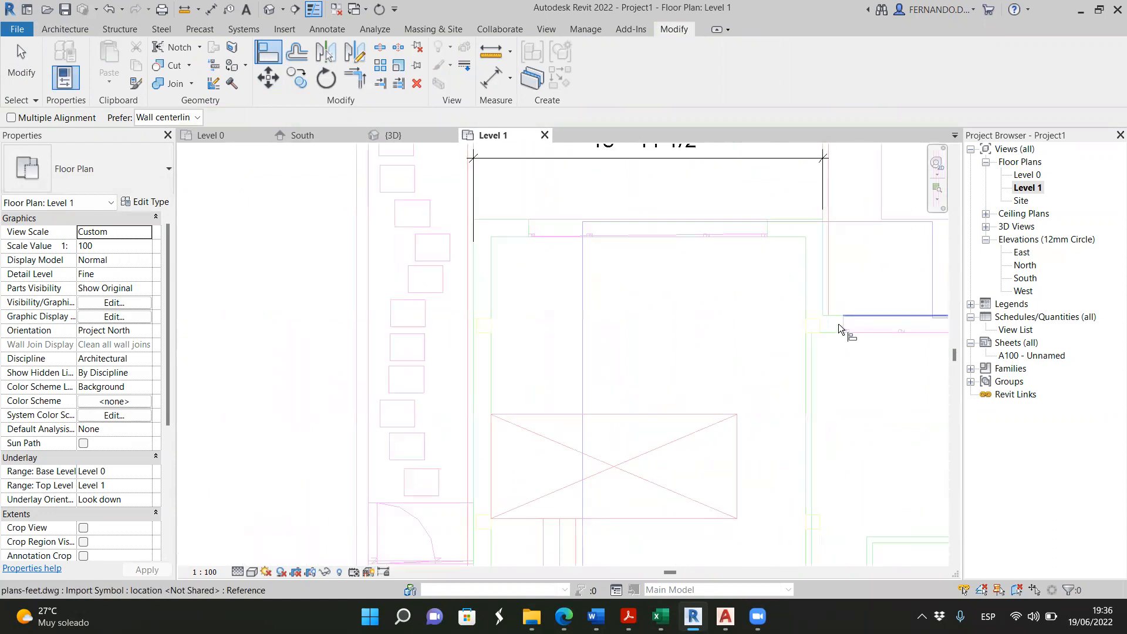
left_click(828, 312)
scroll(763, 313, "down", 3)
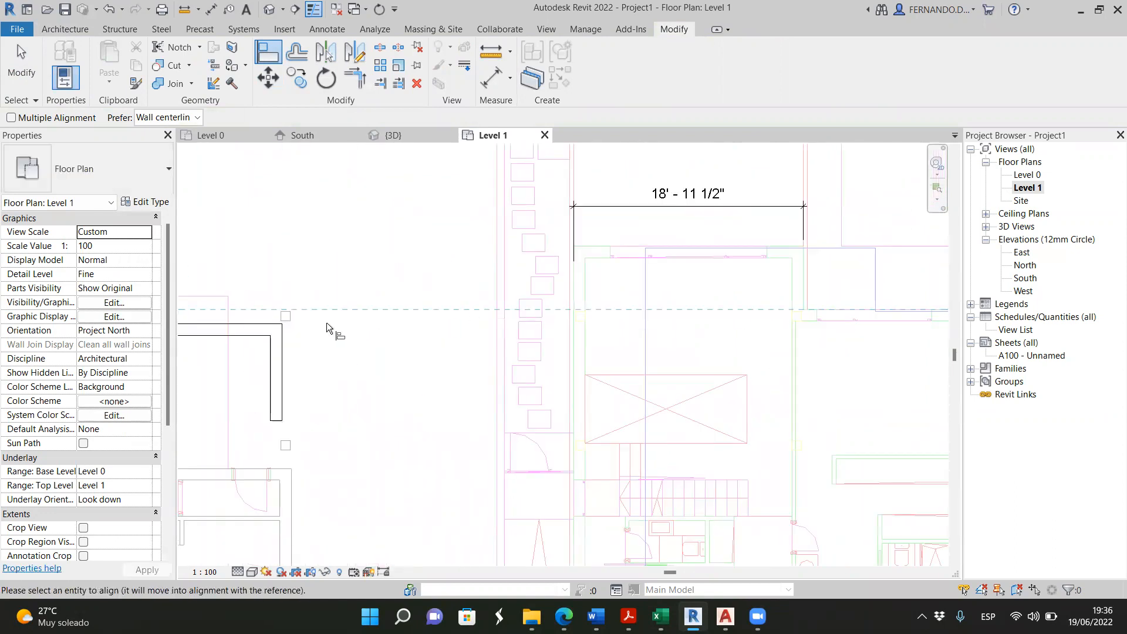
left_click(302, 325)
scroll(318, 352, "down", 5)
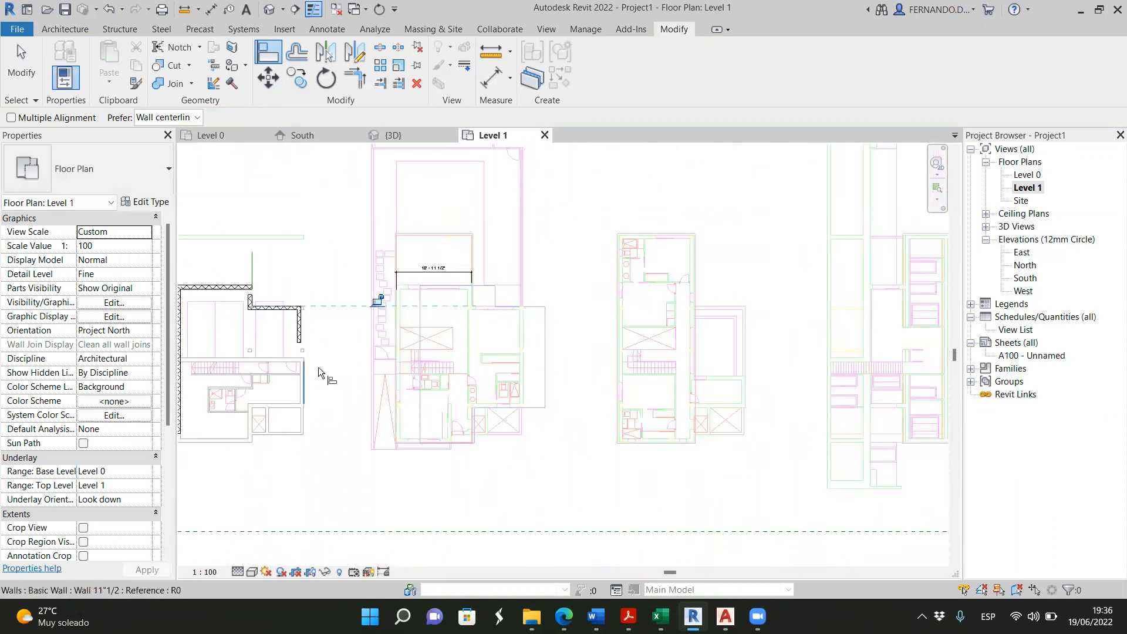
Align the outer face of the new right-hand vertical wall with the outer face of the Level 0 exterior wall below
scroll(385, 355, "up", 5)
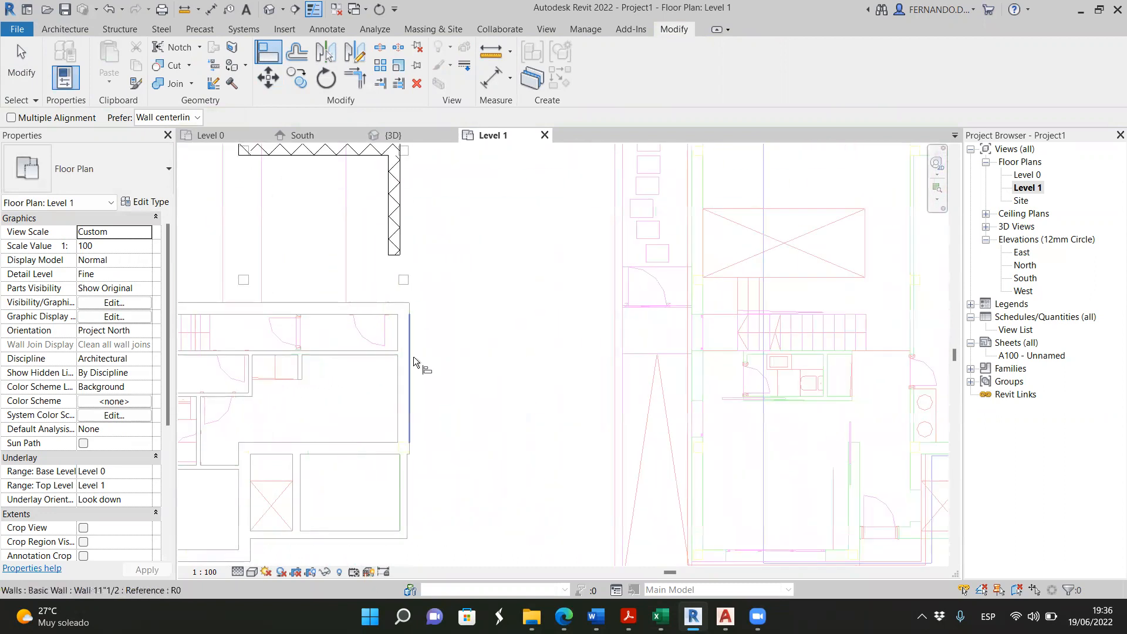
left_click(409, 361)
left_click(399, 226)
scroll(473, 327, "down", 5)
Trim the upper horizontal wall and the short vertical step wall into a corner
left_click(355, 78)
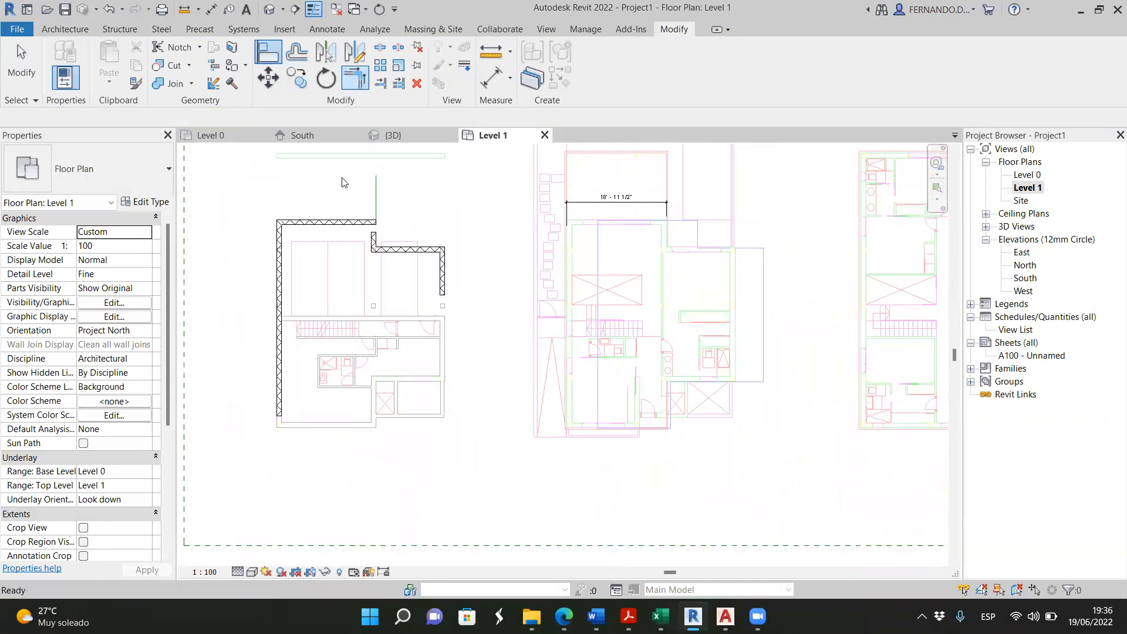
scroll(335, 226, "up", 2)
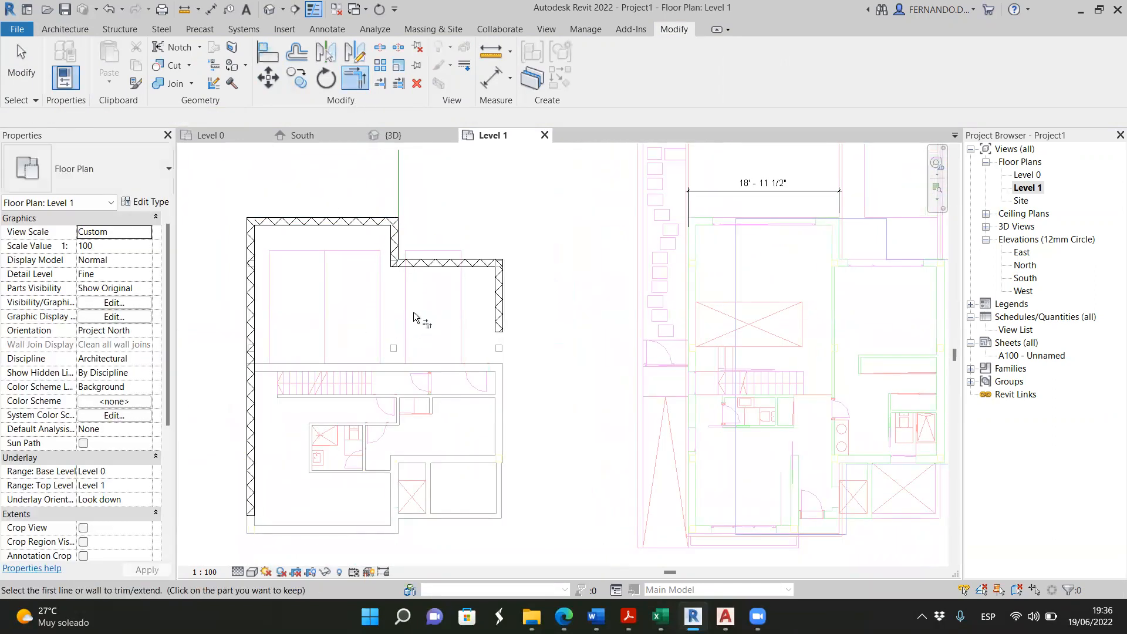
scroll(406, 326, "down", 2)
Dismiss the save reminder without saving and delete the vertical model line above the stepped corner
left_click(31, 57)
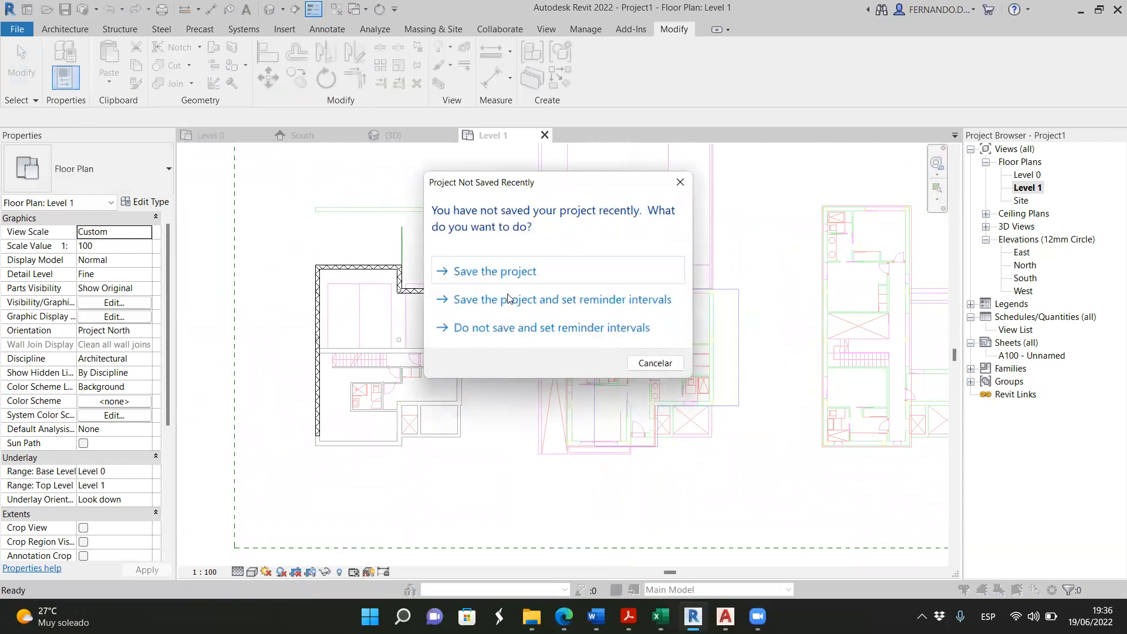
left_click(646, 364)
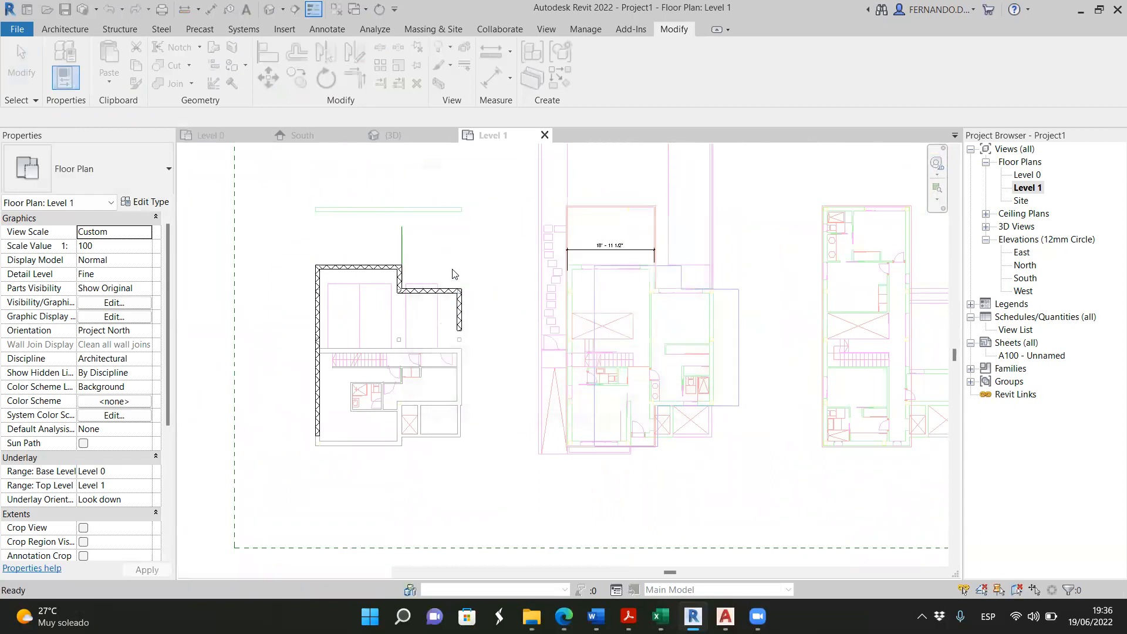
left_click(404, 251)
key("Delete")
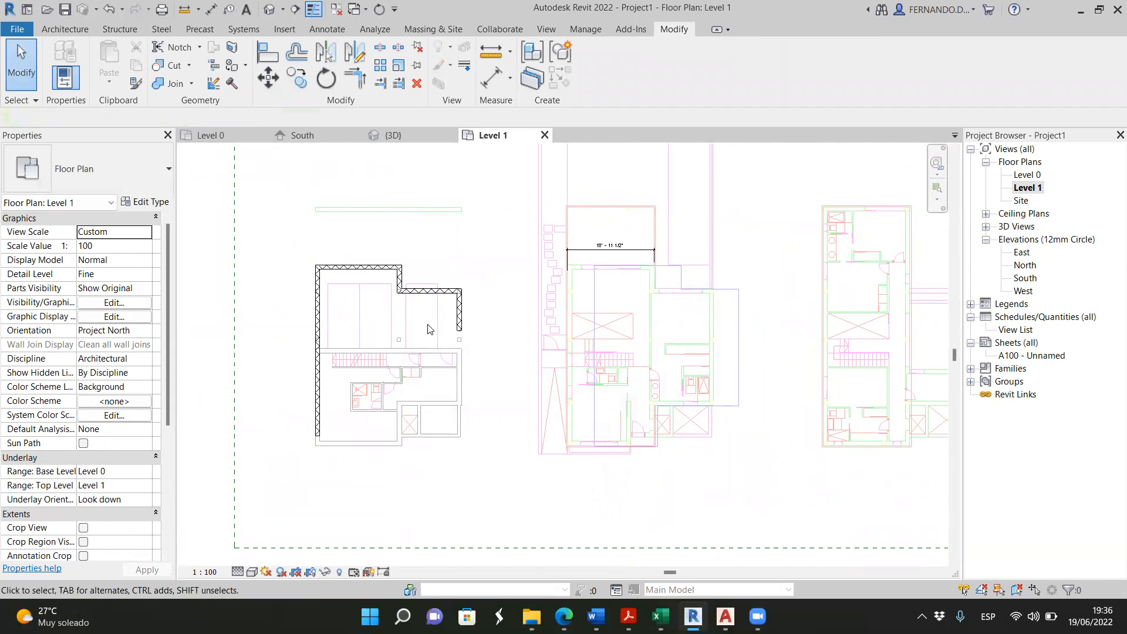
Draw chained walls over the lower right of the plan: 9' horizontally to the left, down past the lower exterior wall, then left again
scroll(393, 335, "down", 1)
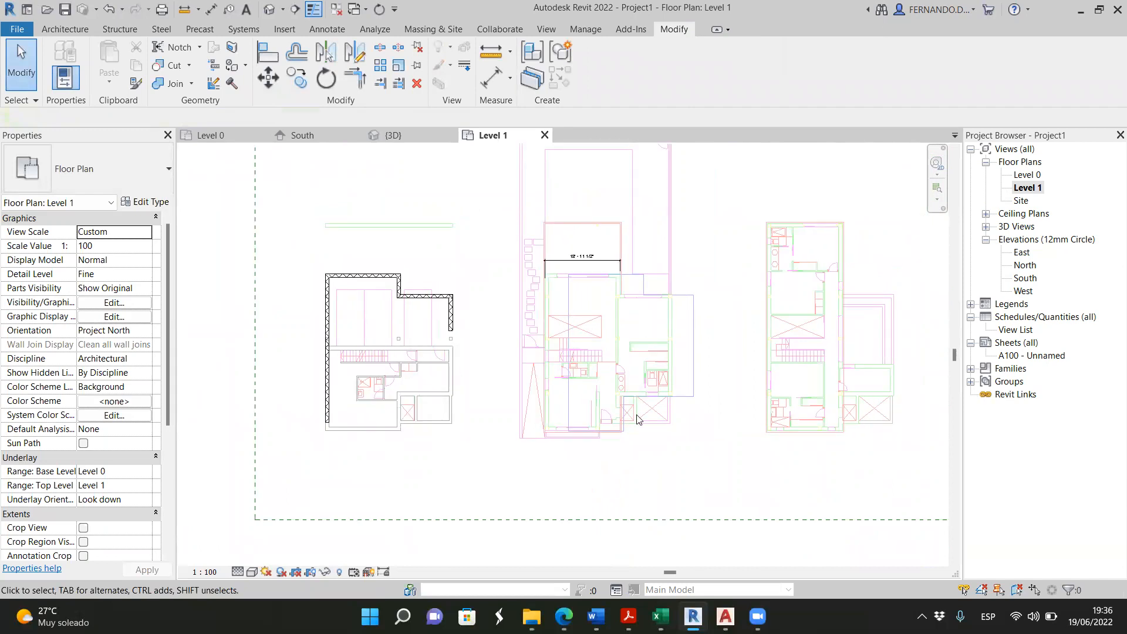
scroll(637, 418, "up", 1)
scroll(598, 407, "up", 1)
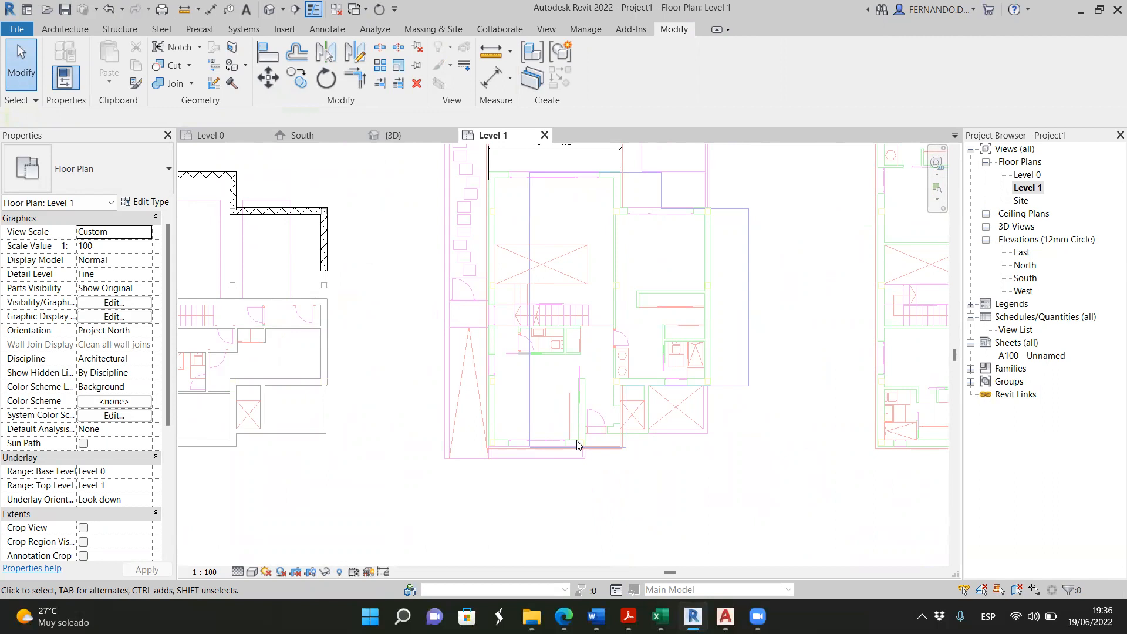
scroll(578, 444, "down", 1)
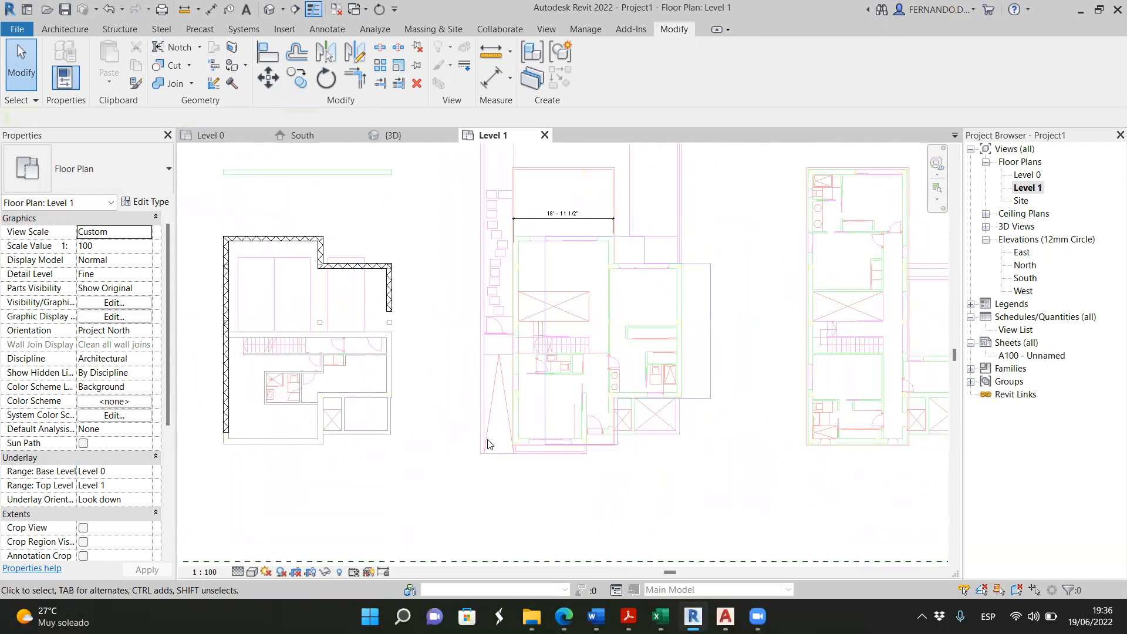
scroll(591, 440, "up", 1)
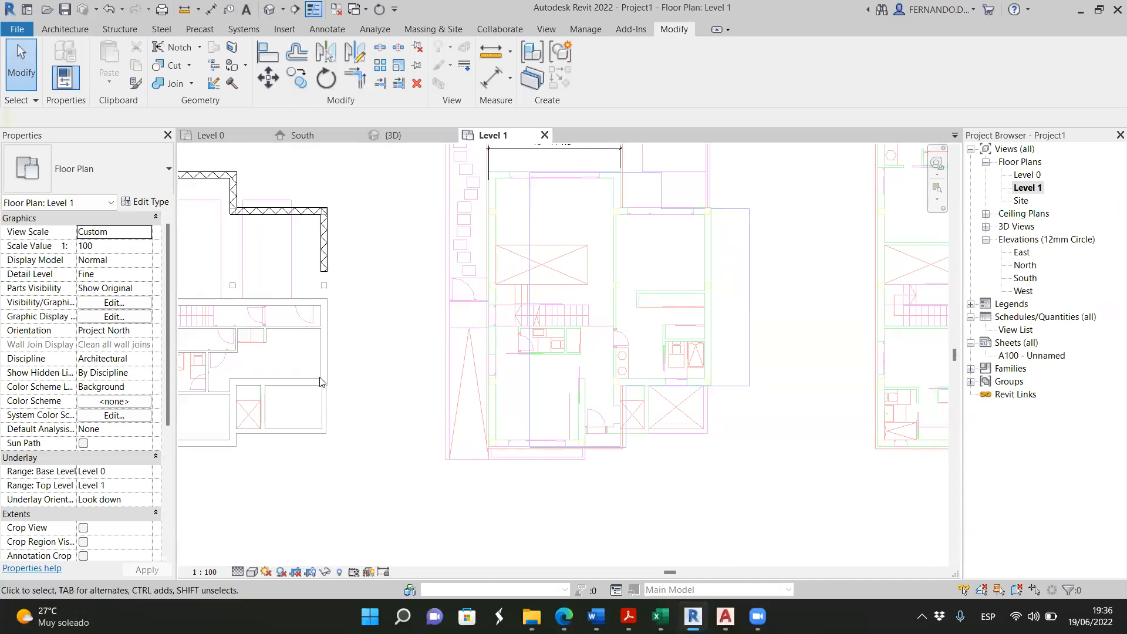
scroll(493, 365, "down", 1)
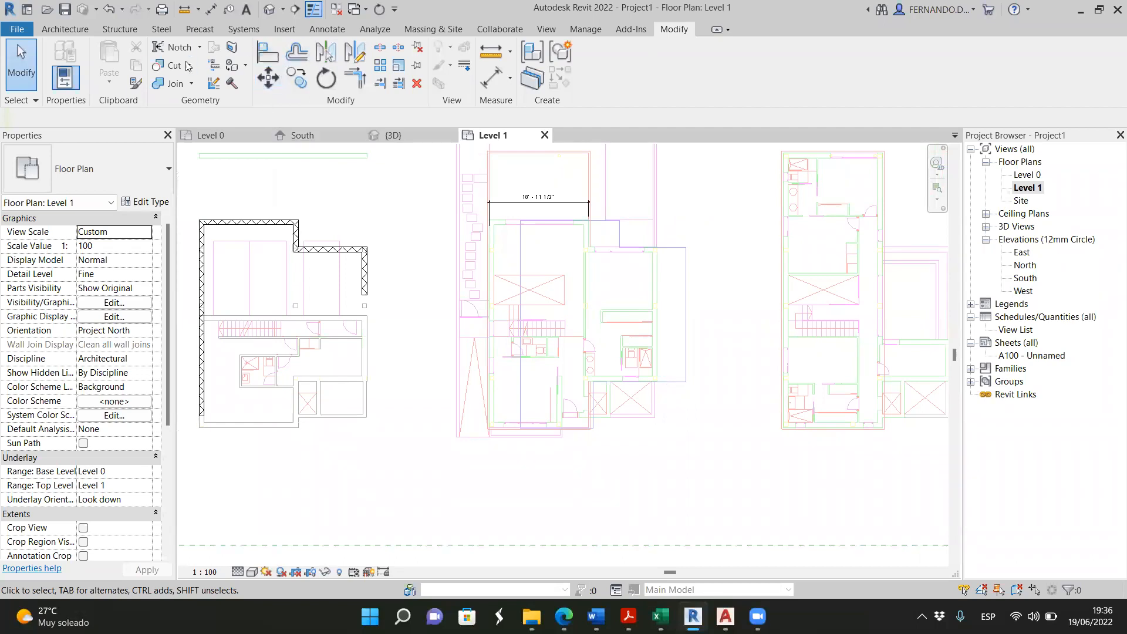
left_click(75, 31)
left_click(59, 62)
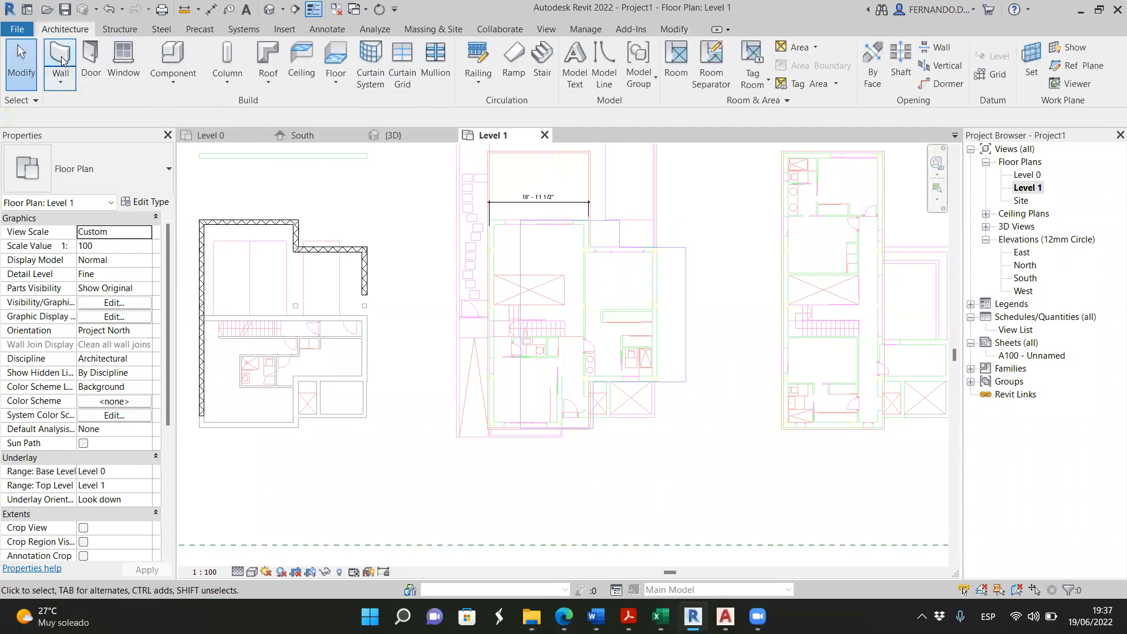
scroll(335, 371, "up", 2)
left_click(366, 364)
left_click(295, 365)
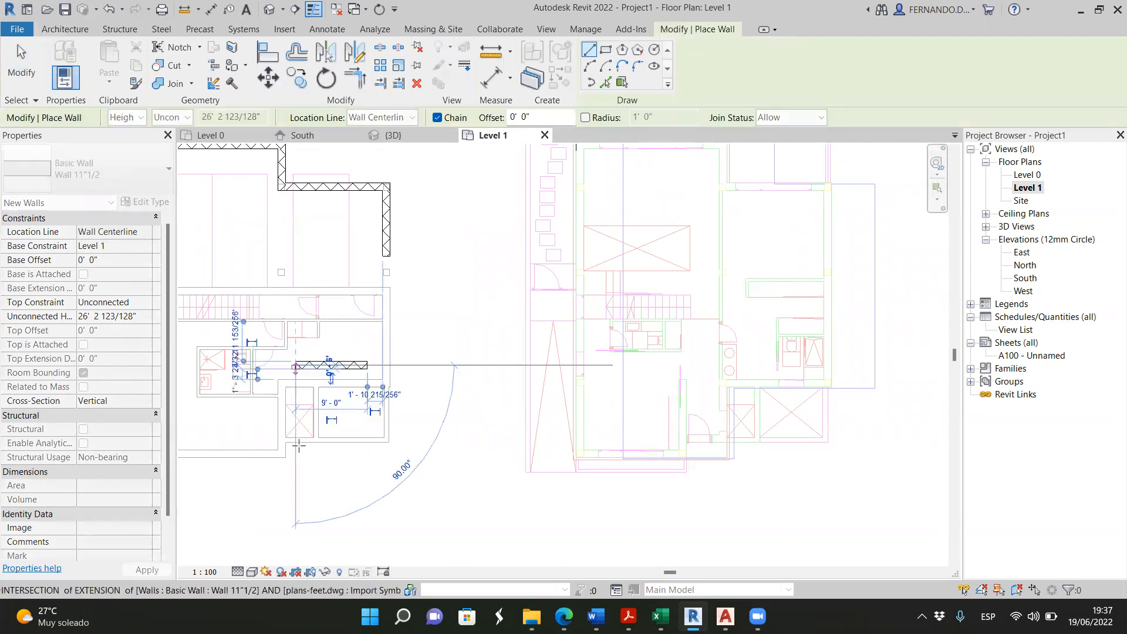
left_click(295, 468)
left_click(227, 468)
key("Escape")
key("Escape")
scroll(393, 404, "down", 1)
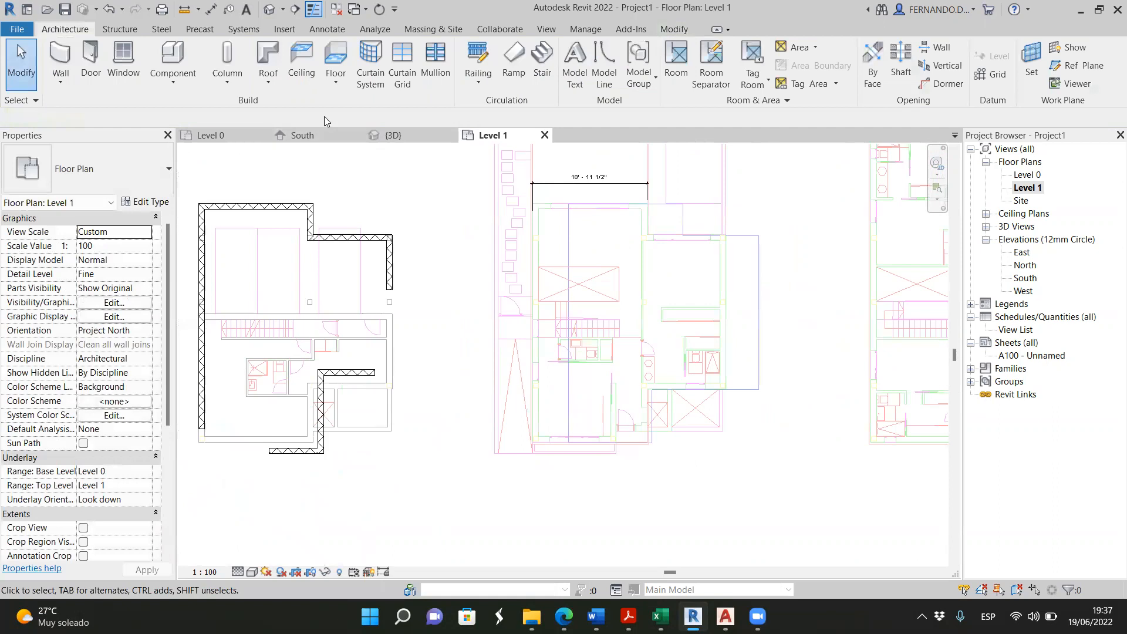
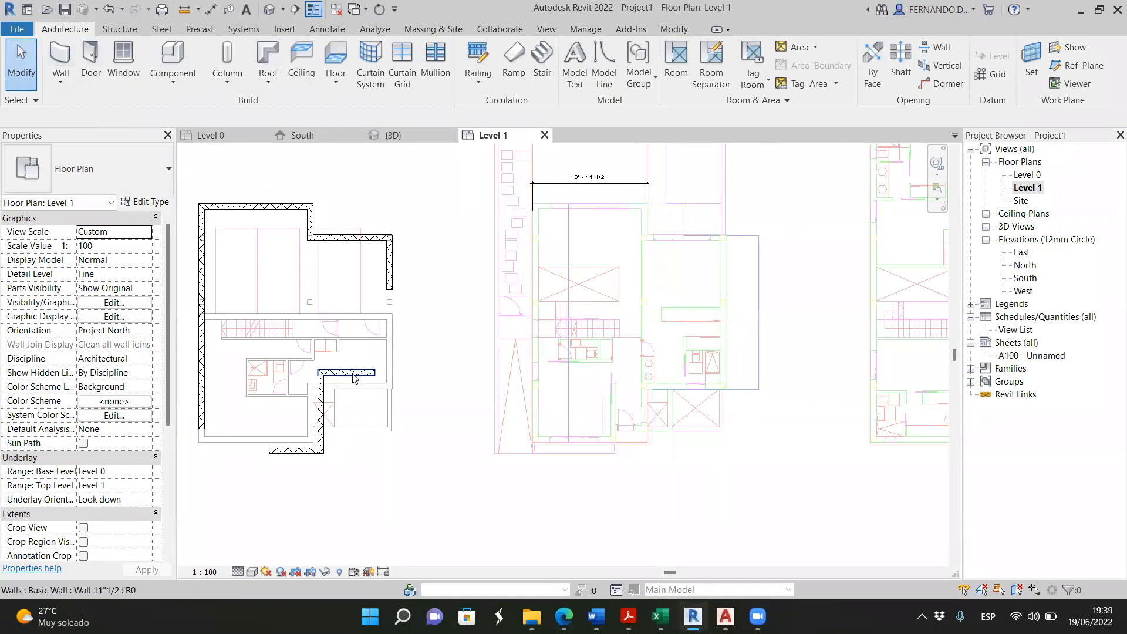
Align the short horizontal step wall's lower face with the Level 0 wall face and trim it into a corner with the right-hand vertical wall
left_click(355, 377)
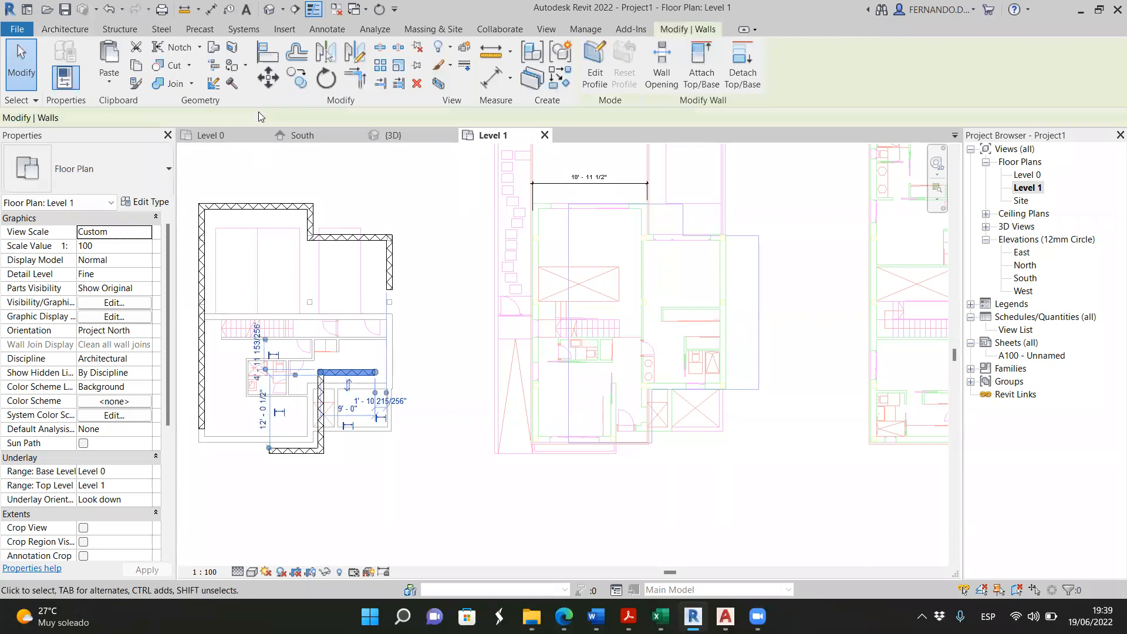
key("a")
key("l")
scroll(381, 394, "up", 5)
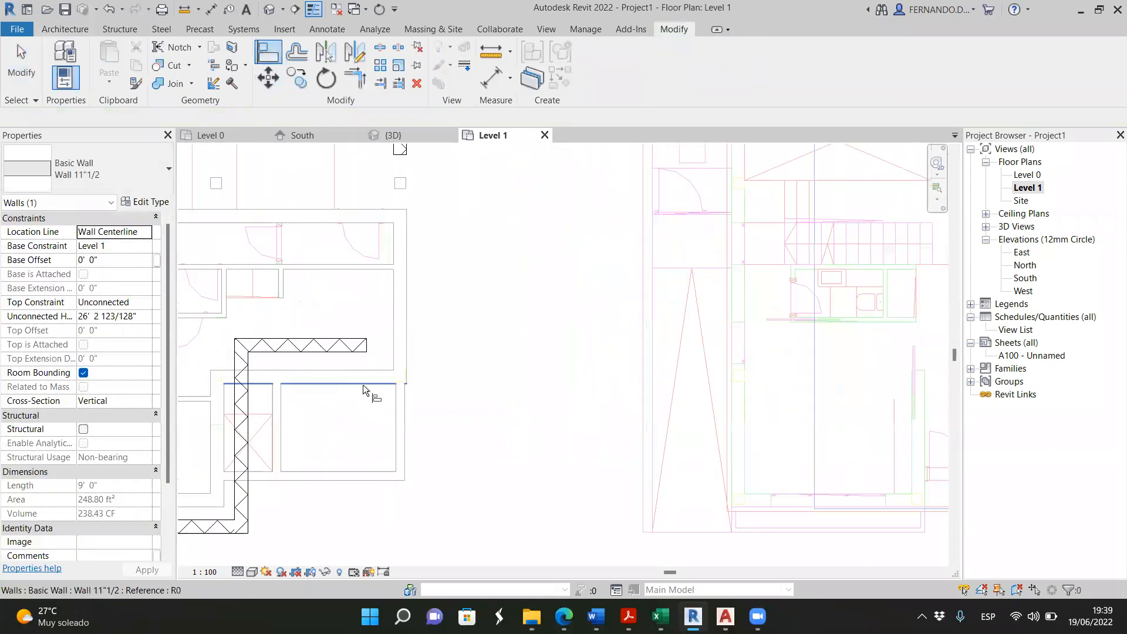
left_click(363, 384)
left_click(360, 352)
scroll(452, 397, "down", 4)
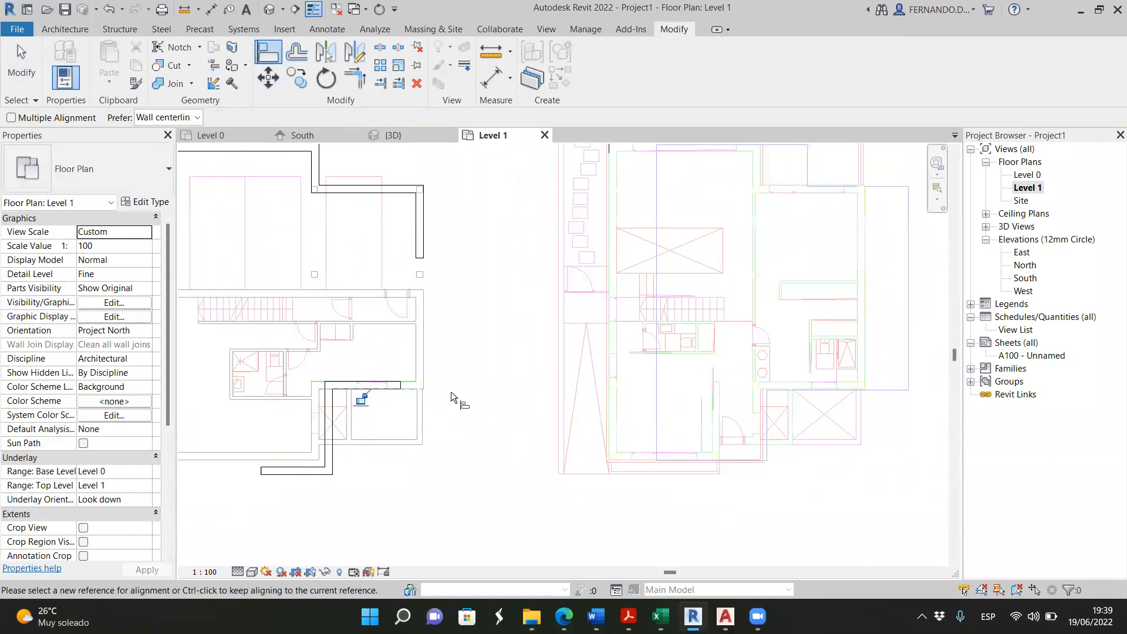
left_click(357, 79)
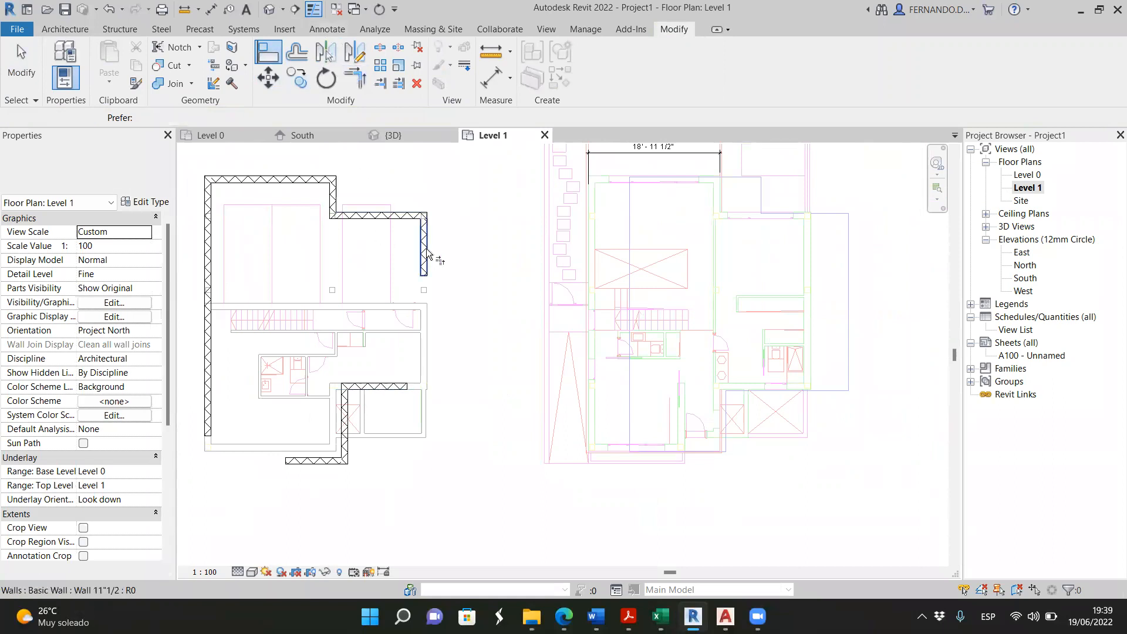
Align the bottom wall's outer face with the Level 0 exterior wall and trim it into a corner with the left vertical wall
key("a")
key("l")
scroll(332, 396, "up", 3)
scroll(333, 394, "down", 1)
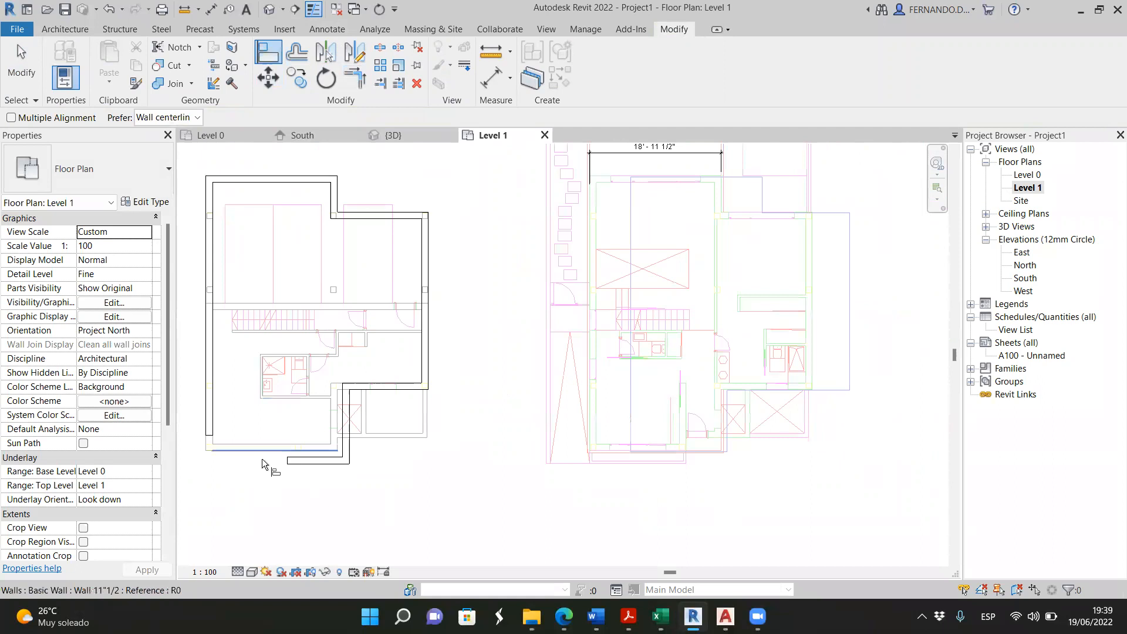
scroll(262, 460, "up", 1)
left_click(262, 450)
left_click(327, 466)
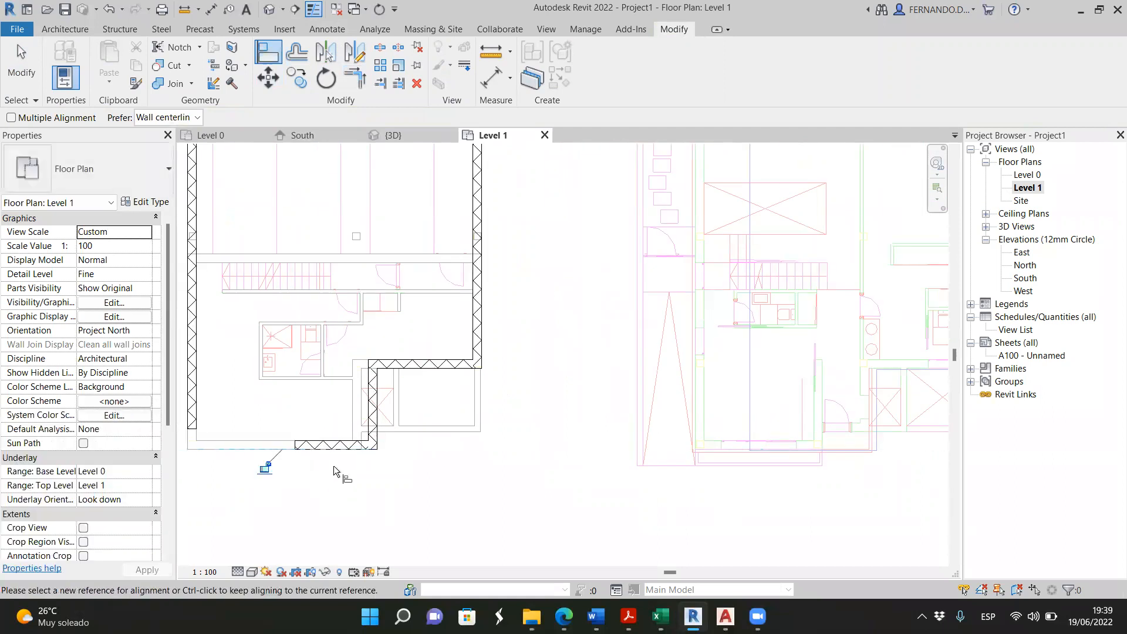
scroll(336, 470, "down", 2)
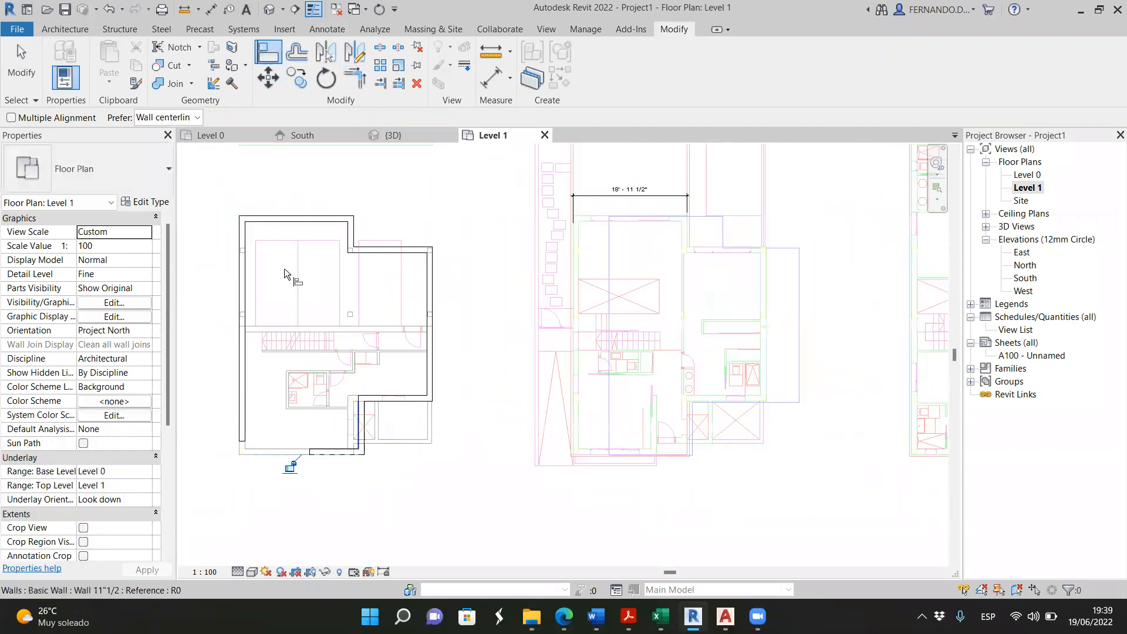
left_click(355, 80)
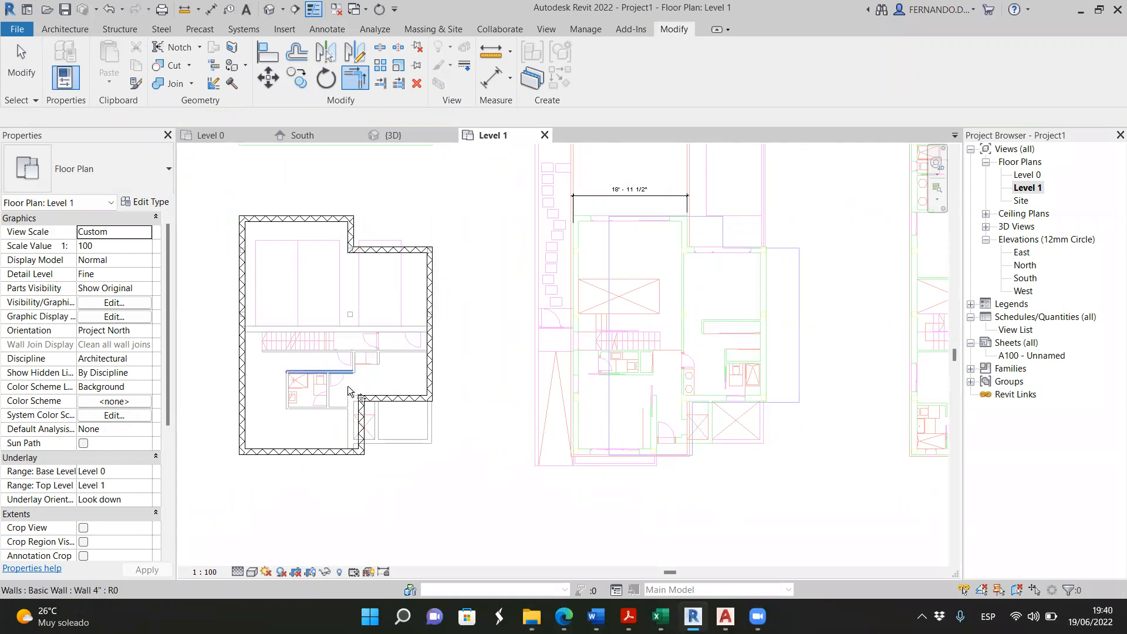
Align the lower vertical step wall's outer face with the matching vertical face of the Level 0 underlay
key("a")
key("l")
scroll(375, 428, "up", 3)
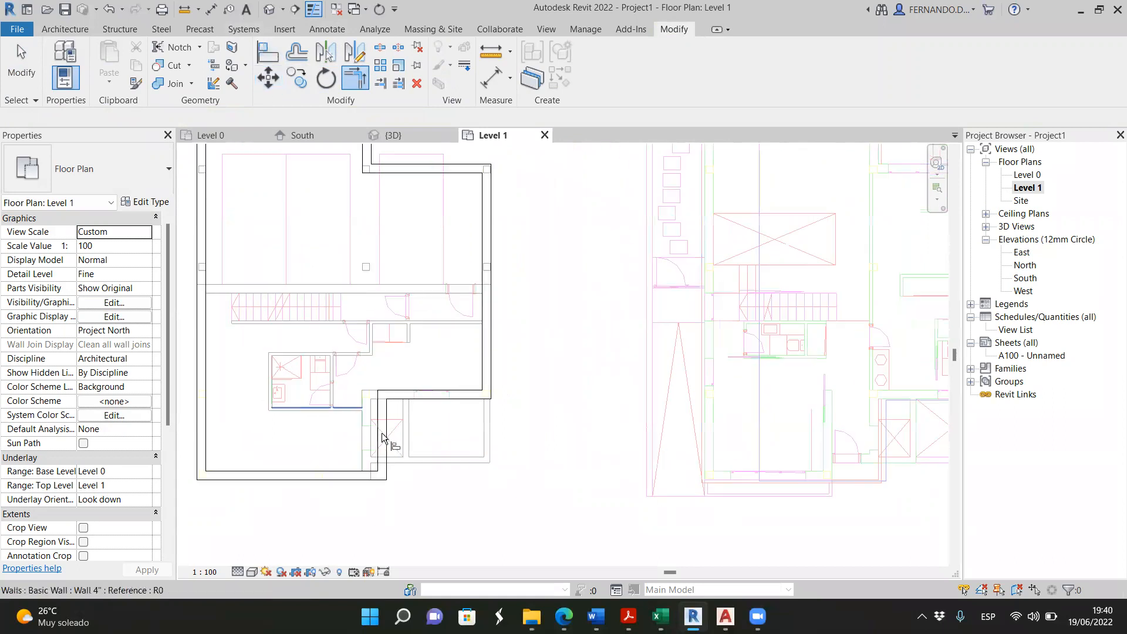
left_click(367, 419)
left_click(378, 411)
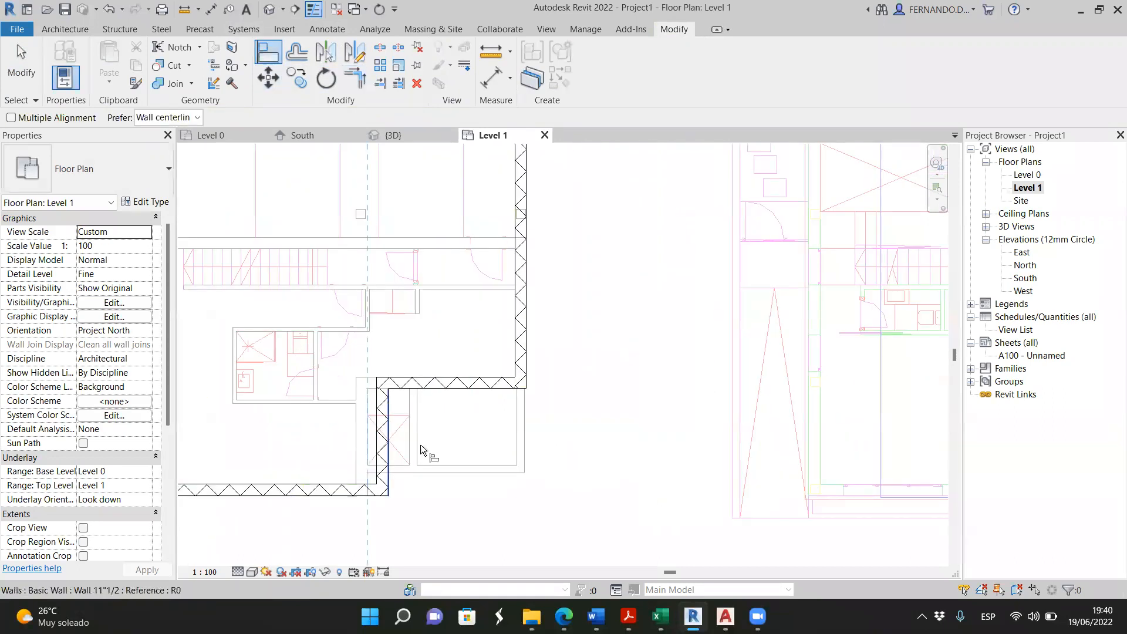
scroll(474, 419, "down", 3)
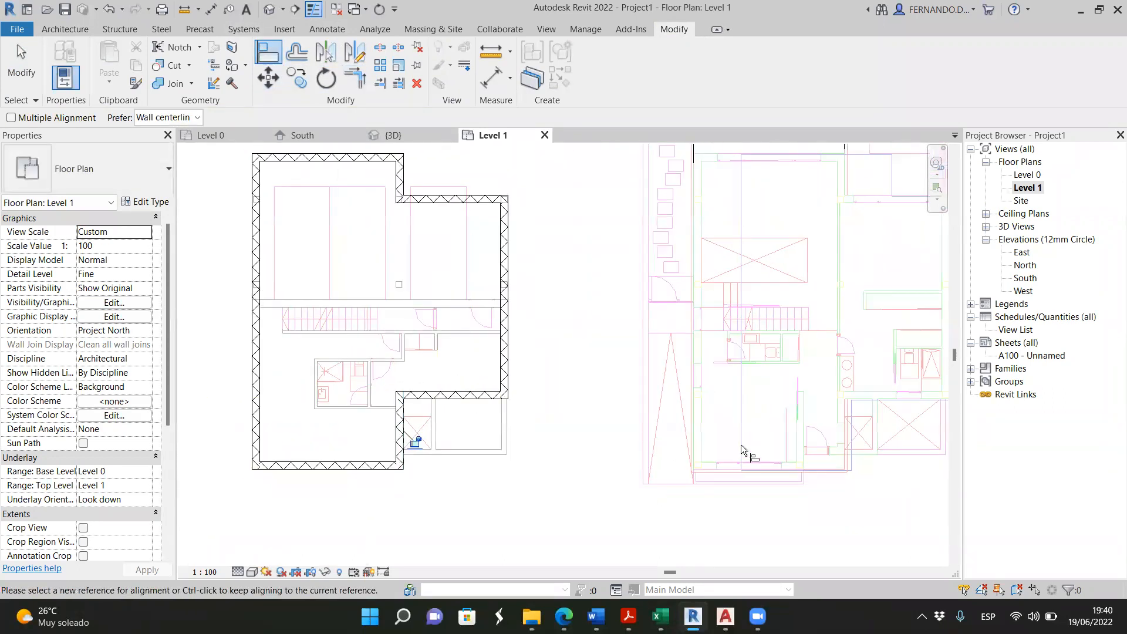
Place an aligned dimension below the CAD plan from the left exterior face to the right face of the wall beside the entrance door
scroll(848, 423, "up", 2)
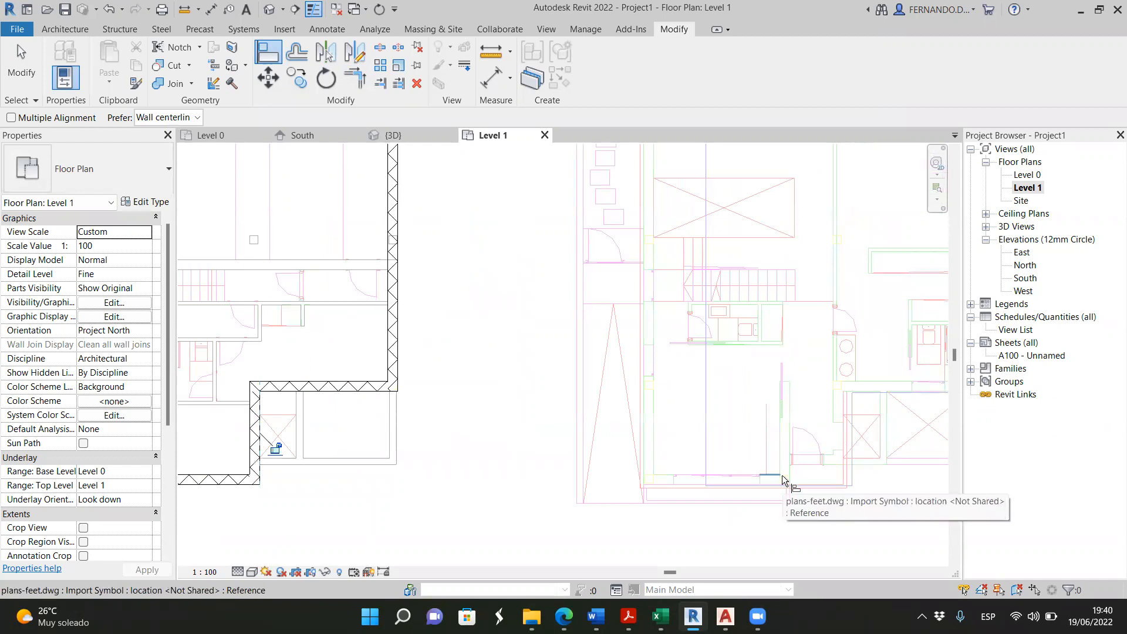
left_click(69, 33)
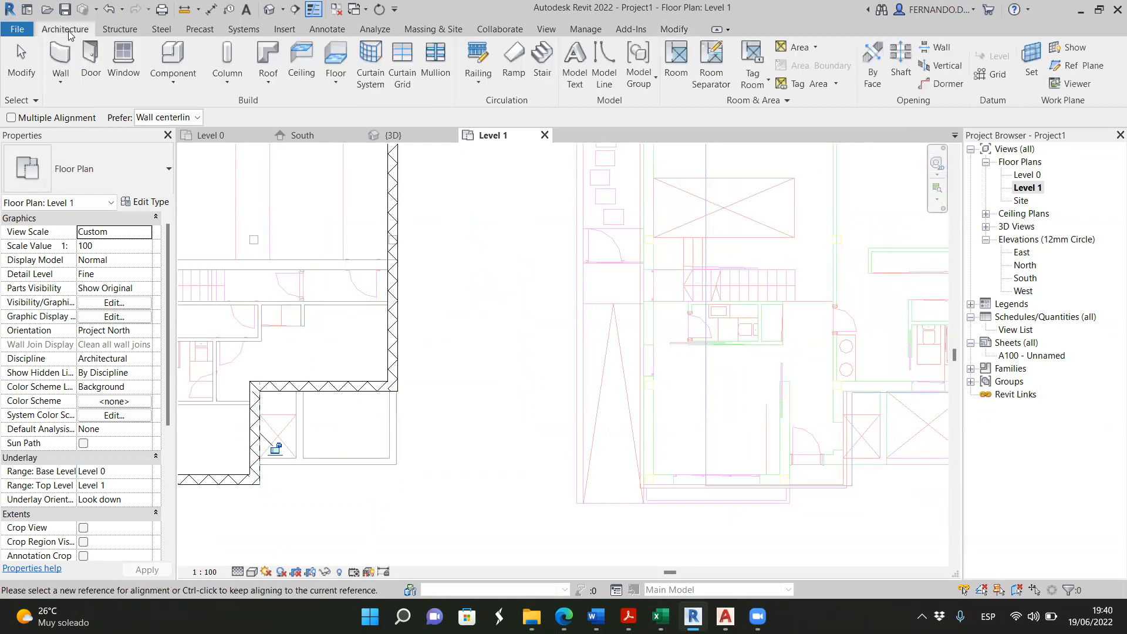
left_click(326, 29)
left_click(124, 61)
scroll(821, 449, "up", 3)
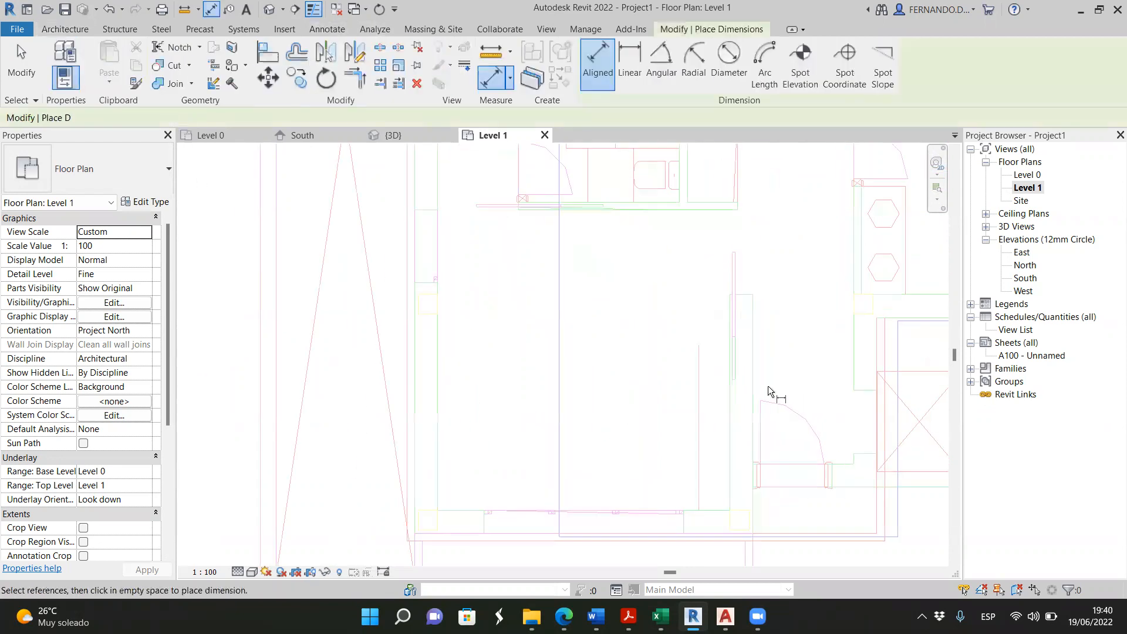
left_click(751, 374)
left_click(414, 379)
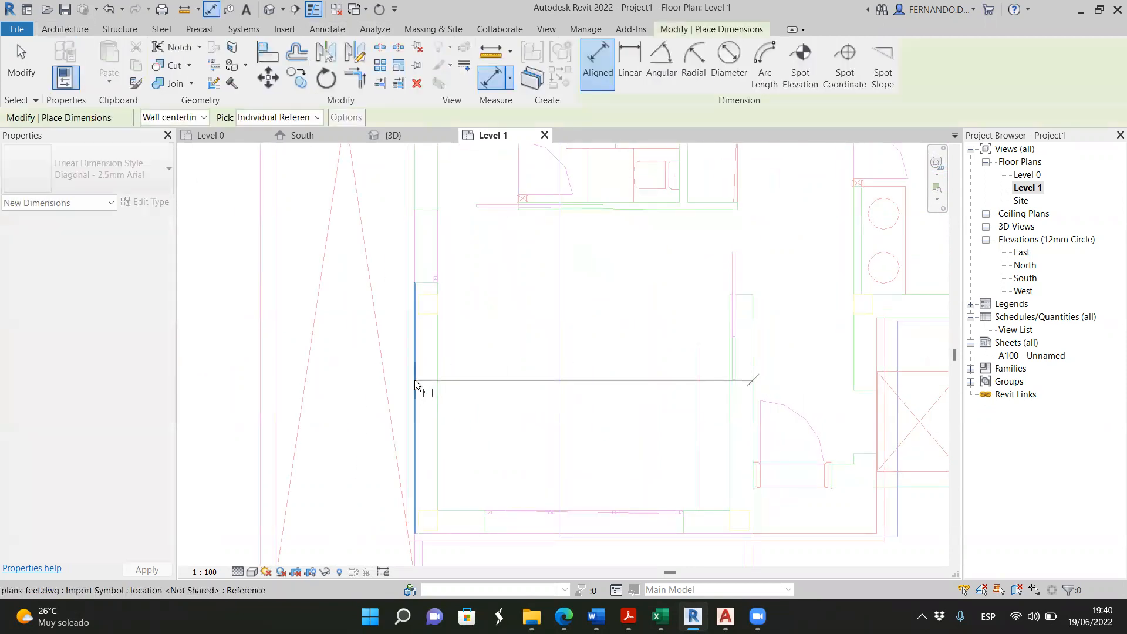
scroll(467, 405, "down", 4)
left_click(468, 490)
scroll(476, 491, "up", 3)
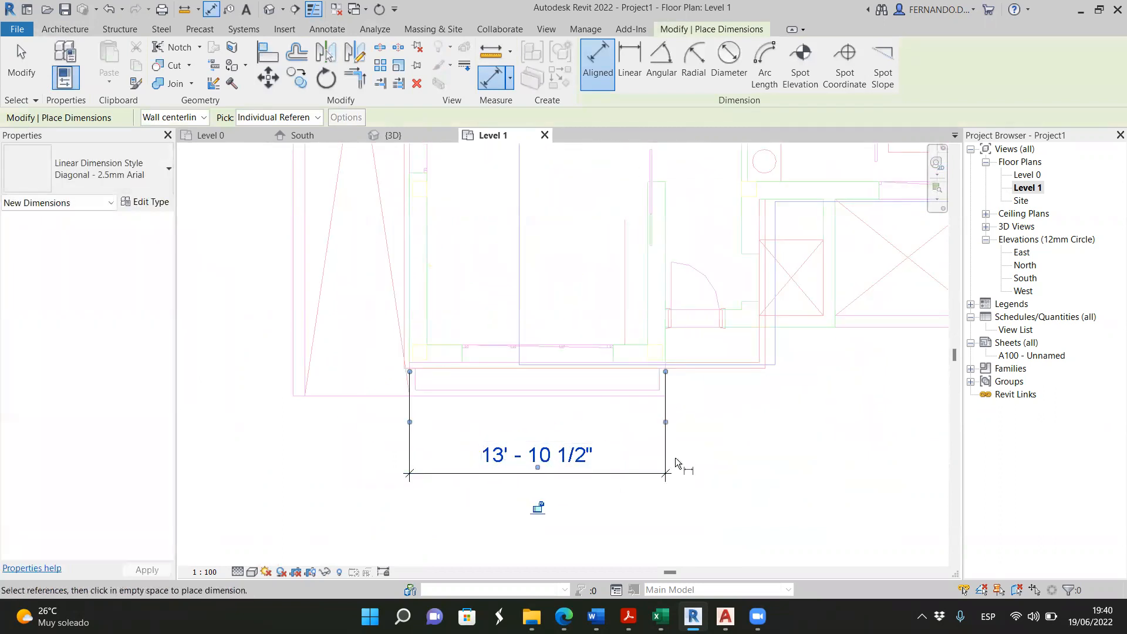
scroll(674, 457, "down", 3)
scroll(487, 445, "down", 1)
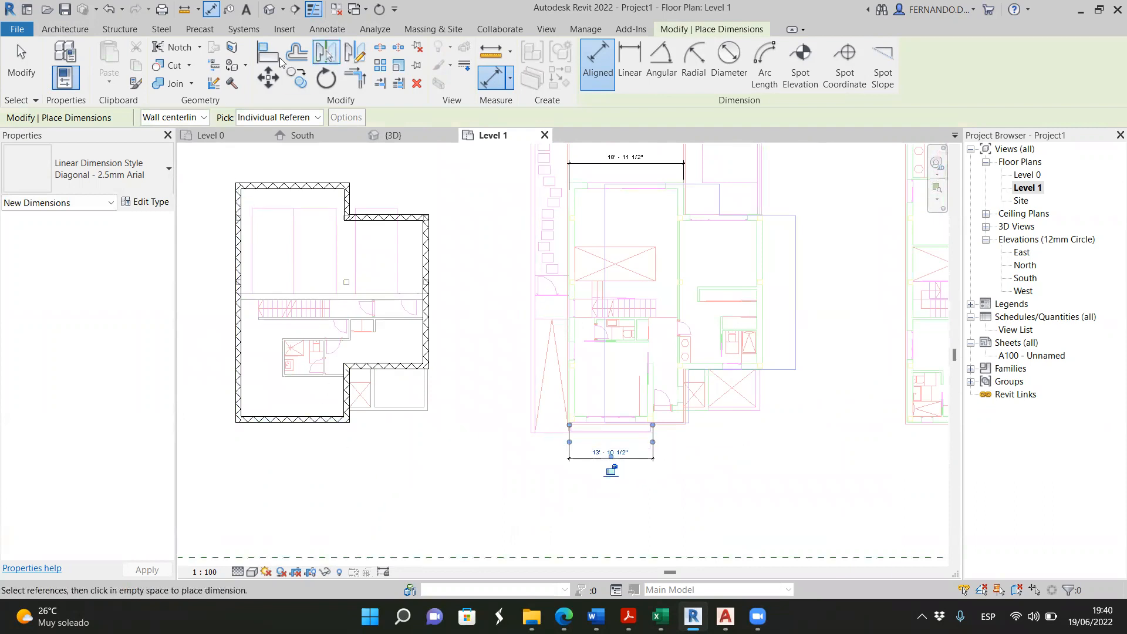
Draw chained model lines from the lower-left outer wall corner: straight down, 13' 10.5" to the right, then up across the plan
left_click(66, 29)
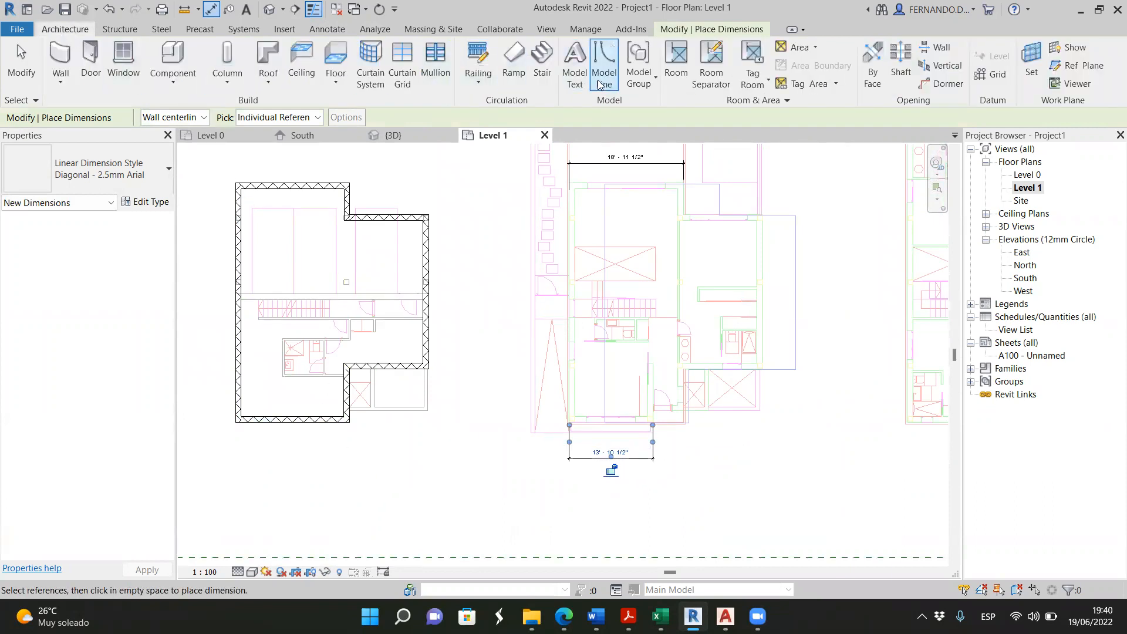
key("Escape")
key("Escape")
key("l")
key("i")
left_click(237, 421)
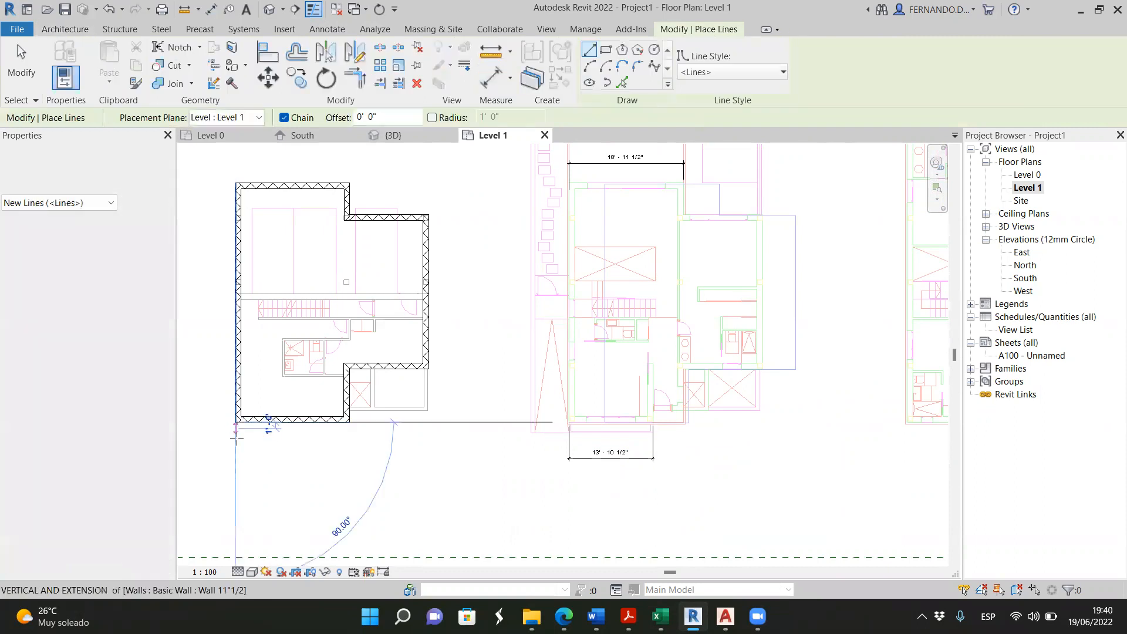
left_click(301, 463)
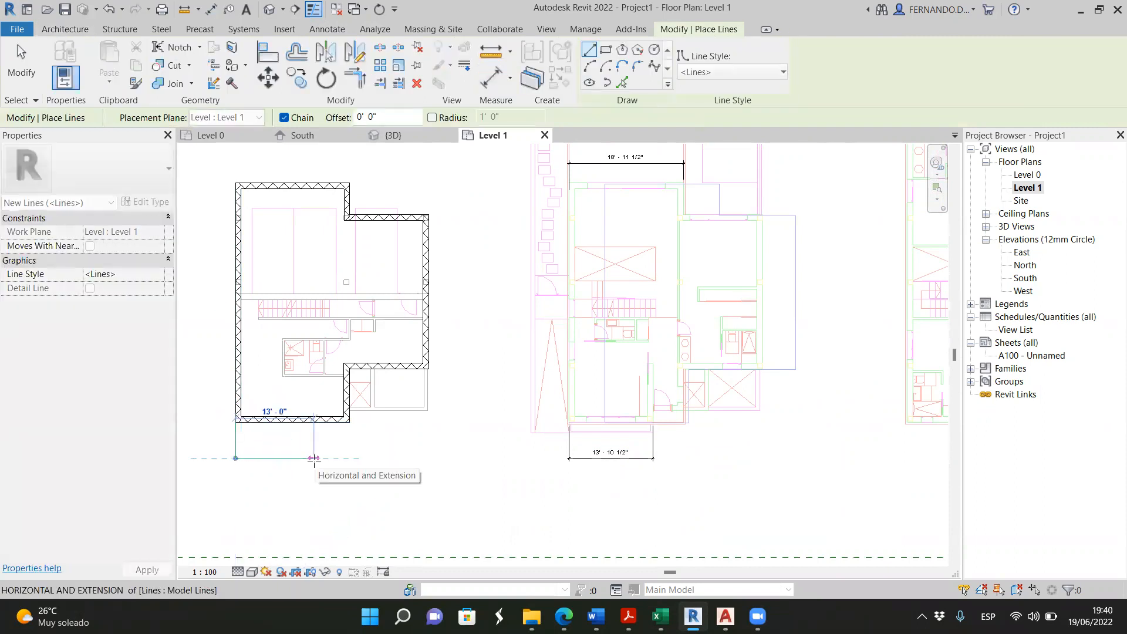
type("1")
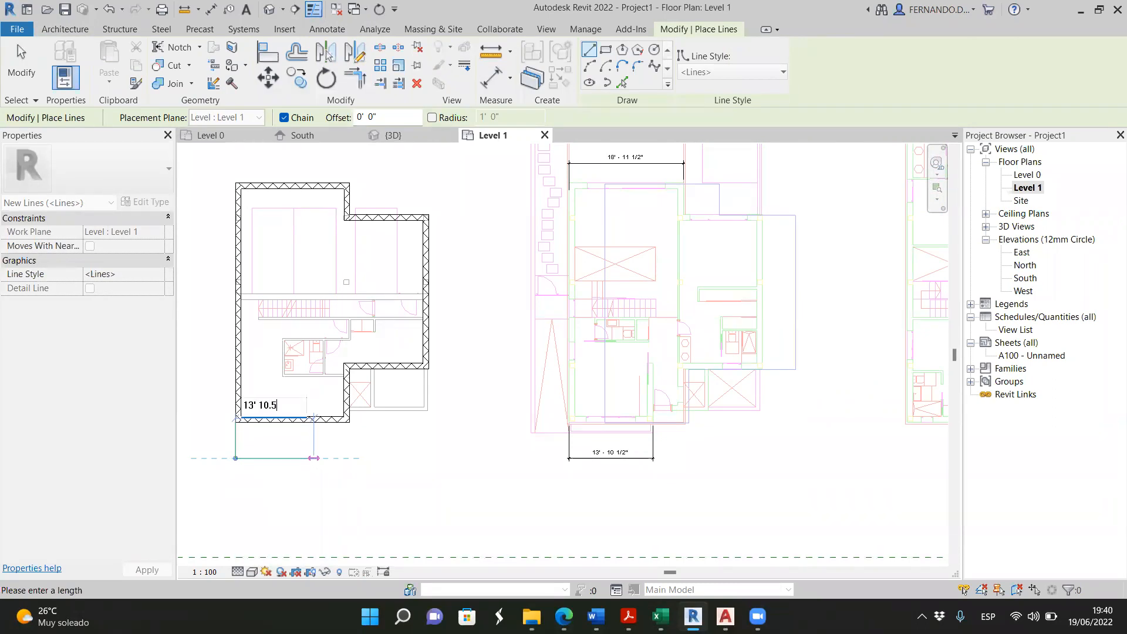
type("3' 10.5")
key("Return")
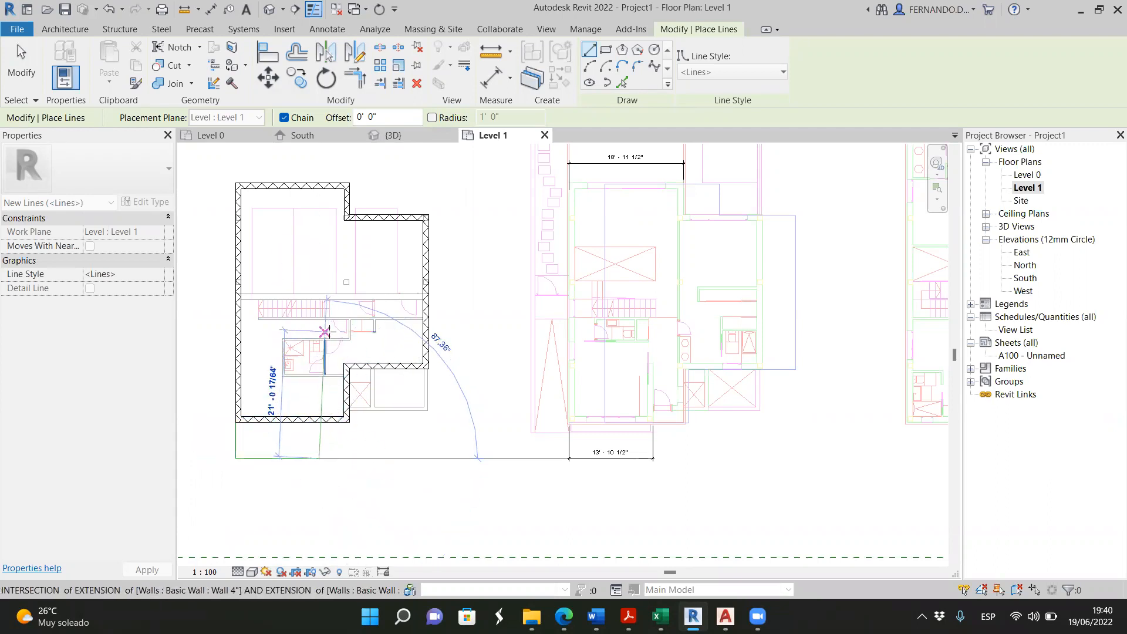
left_click(319, 249)
key("Escape")
key("Escape")
Copy the lower vertical step wall left to the vertical model line and trim the bottom wall into a corner with the copy
scroll(340, 461, "up", 3)
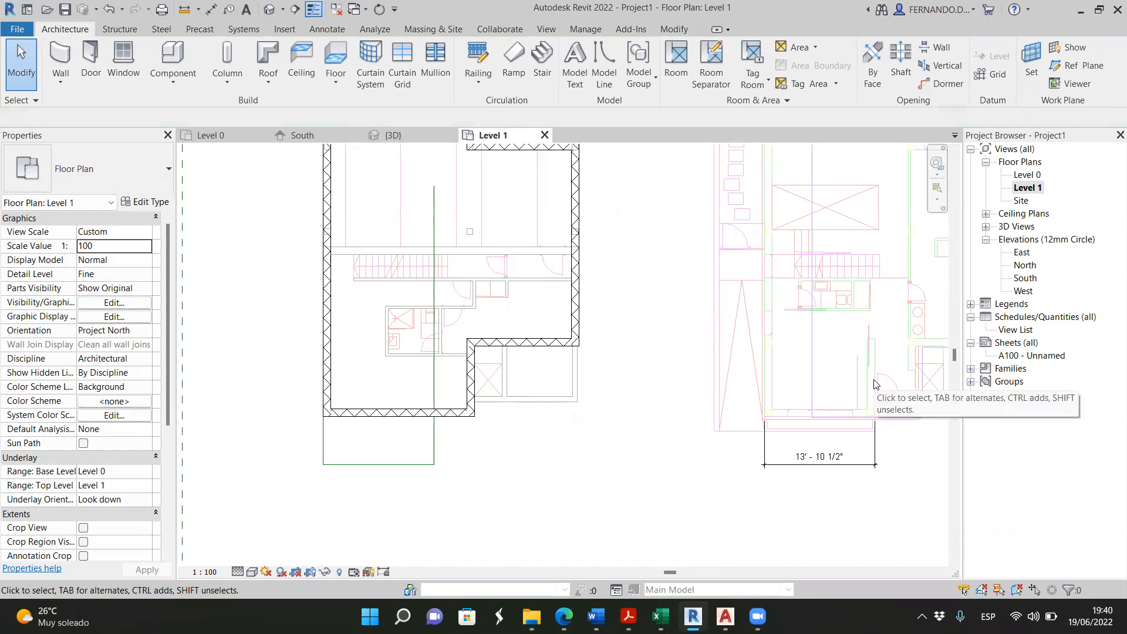
scroll(816, 405, "up", 2)
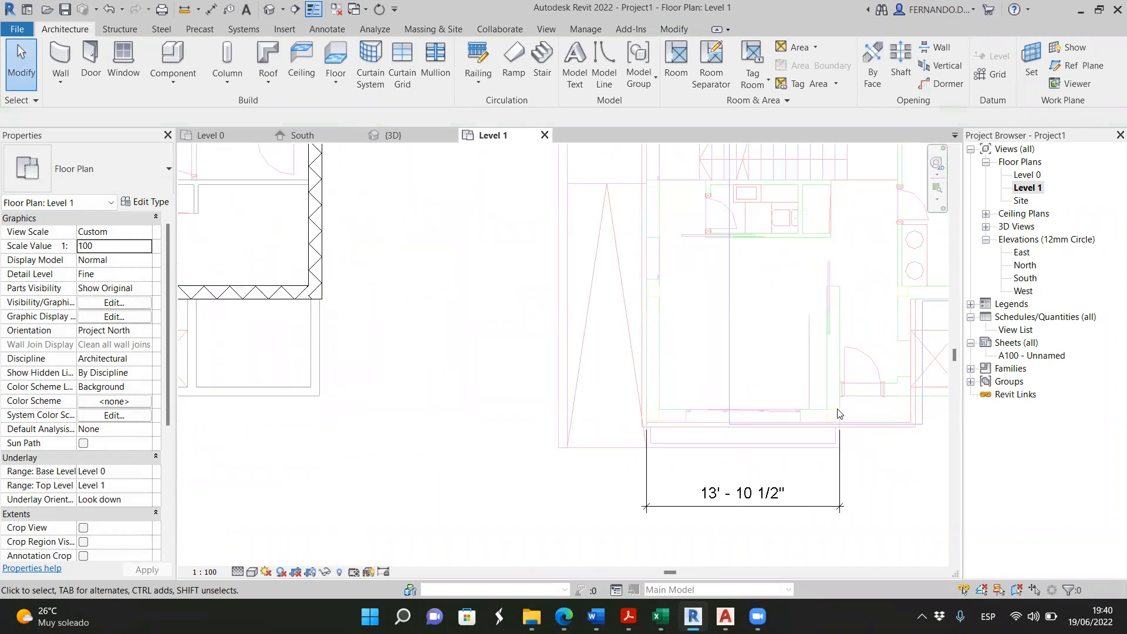
scroll(851, 401, "up", 3)
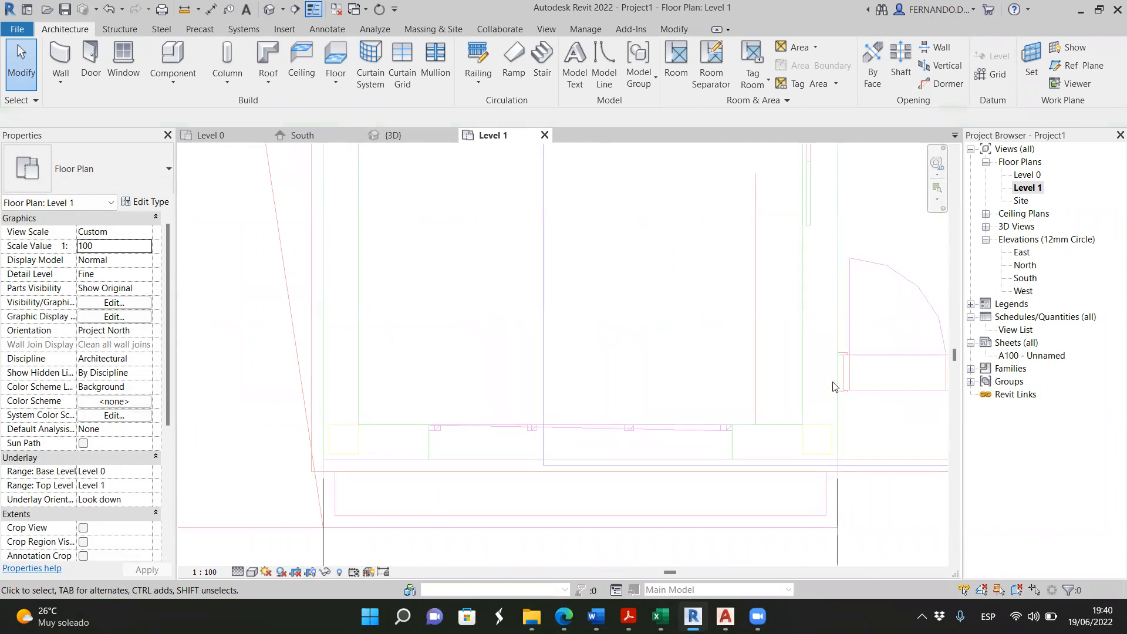
scroll(886, 384, "down", 5)
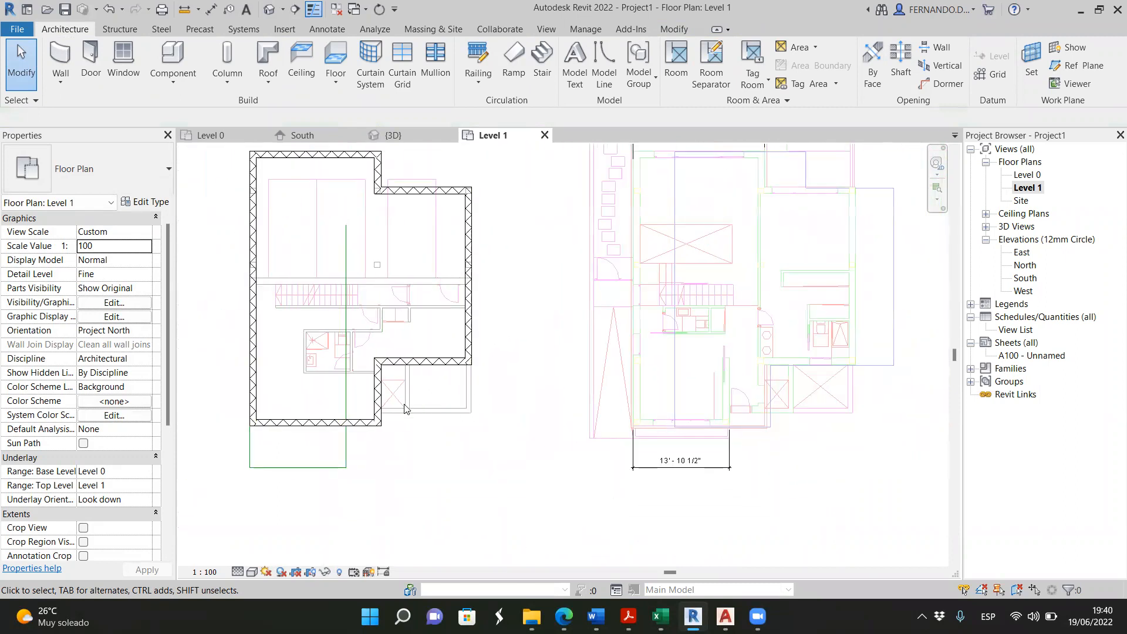
left_click(379, 387)
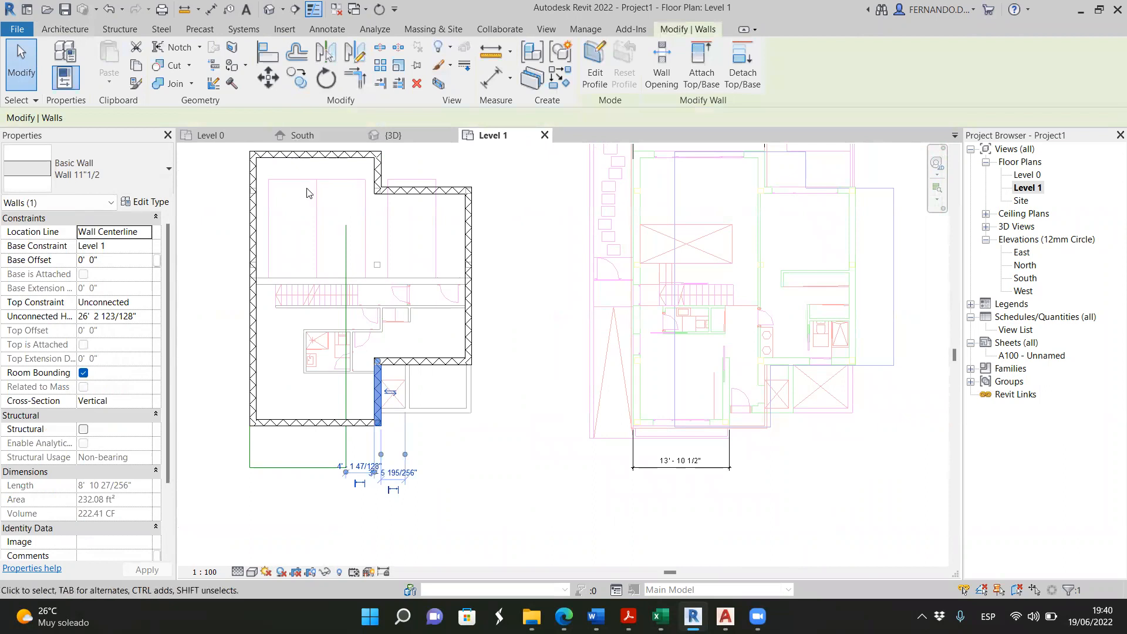
left_click(298, 79)
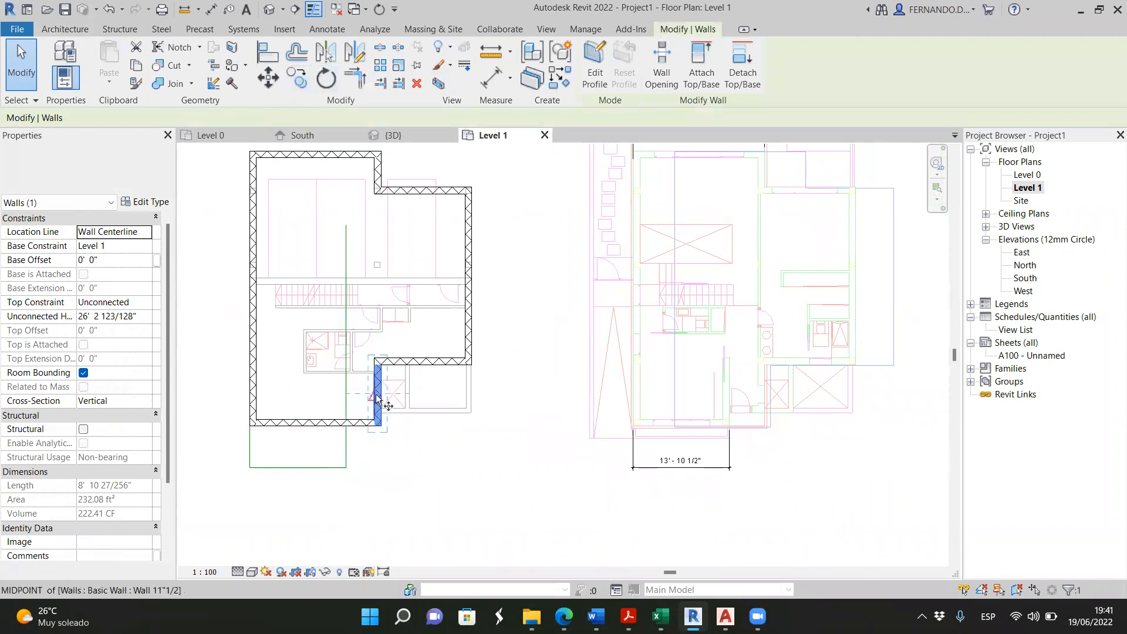
scroll(384, 387, "up", 4)
left_click(385, 381)
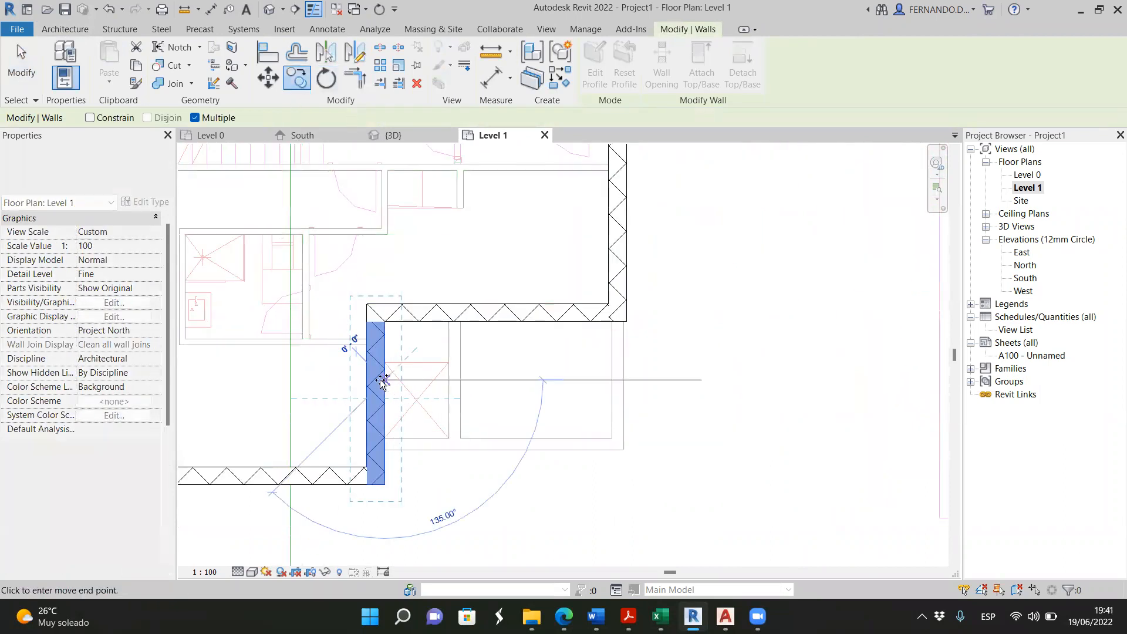
left_click(283, 381)
scroll(449, 405, "down", 2)
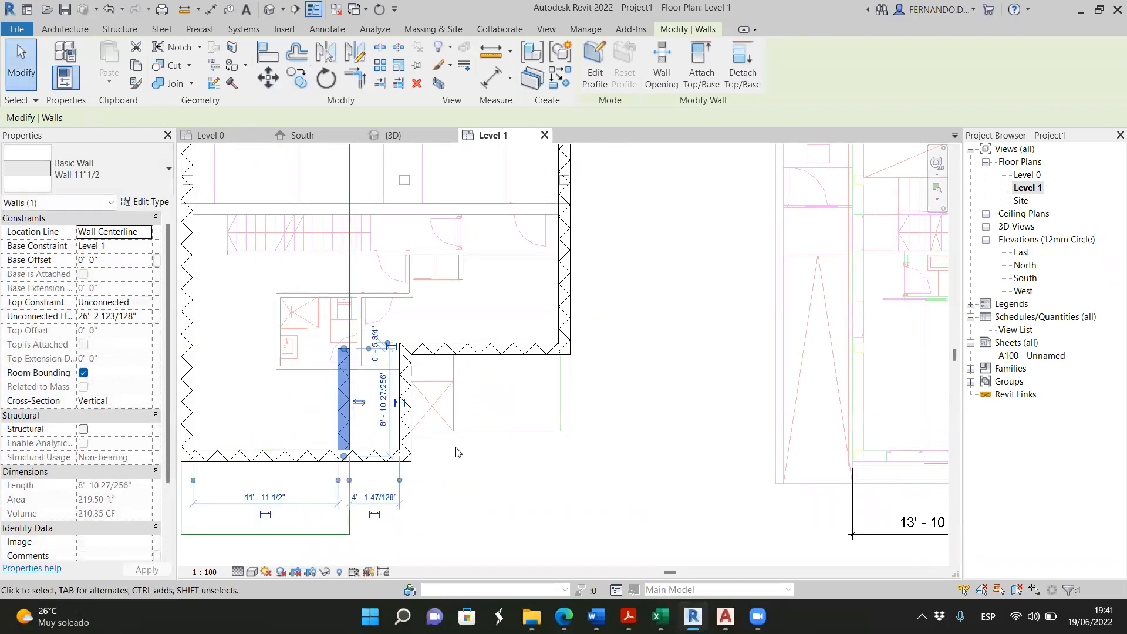
scroll(398, 415, "down", 1)
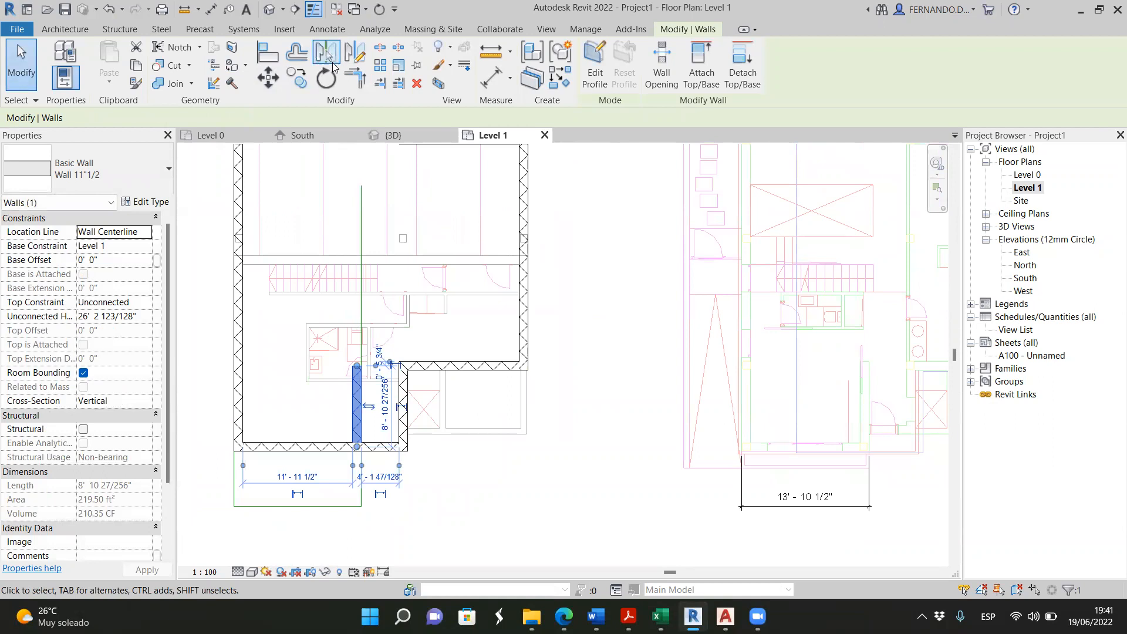
left_click(355, 76)
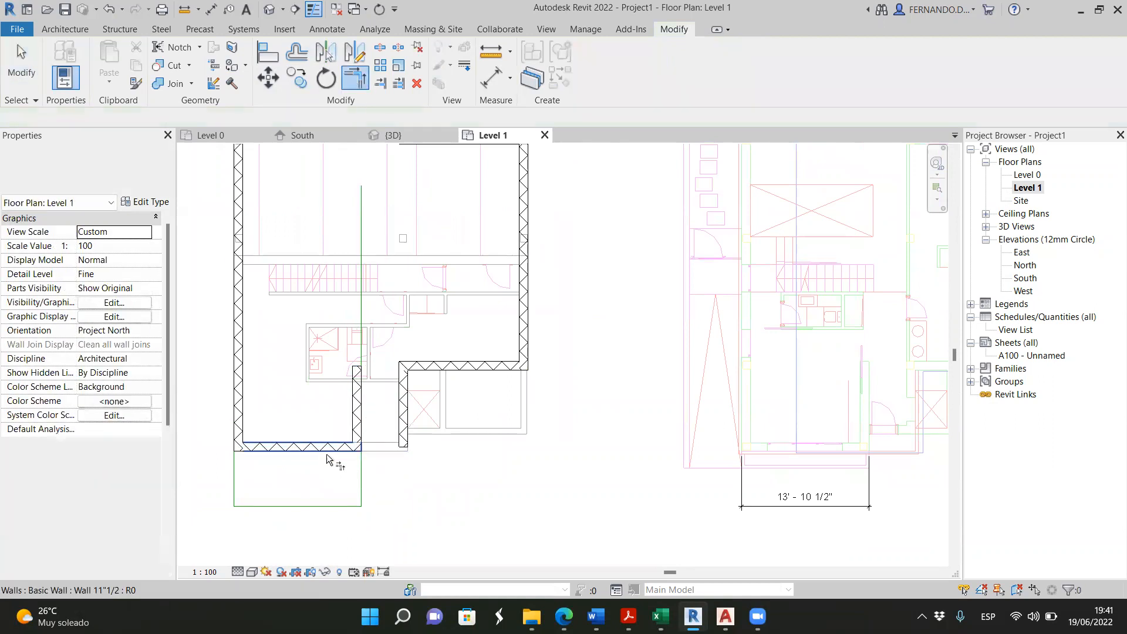
scroll(343, 498, "down", 1)
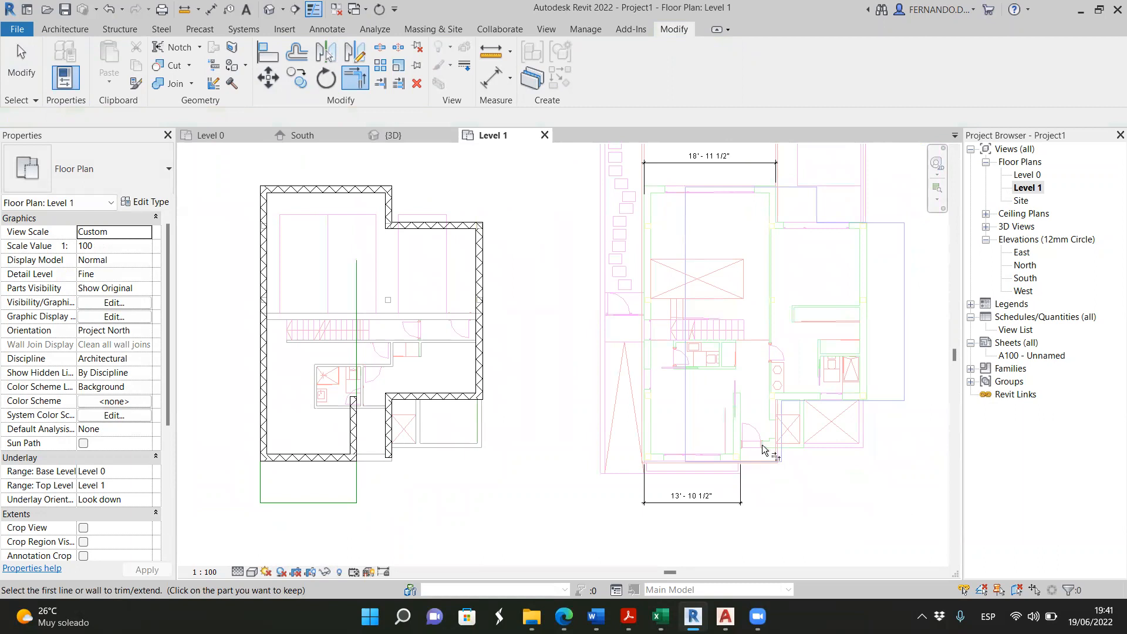
Draw a horizontal Wall 11"1/2 across the two lower vertical walls, slightly above the bottom wall, for the recessed entrance
left_click(67, 32)
left_click(72, 55)
left_click(359, 436)
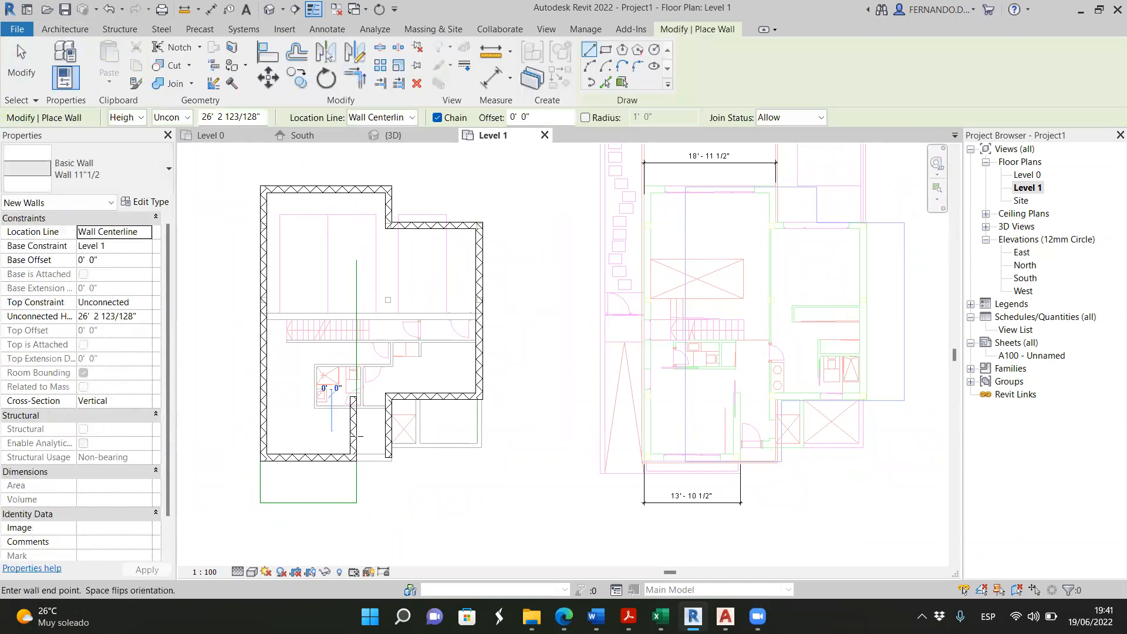
left_click(429, 434)
key("Escape")
key("Escape")
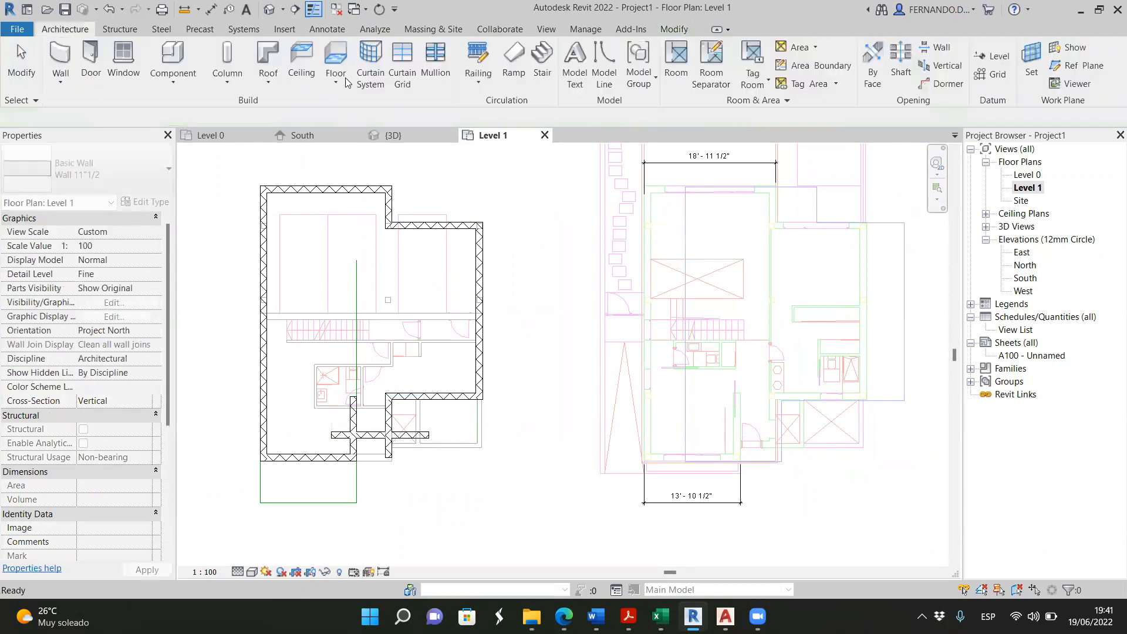
Align the horizontal recessed entrance wall with the wall line beside the entrance door in the CAD plan
left_click(412, 434)
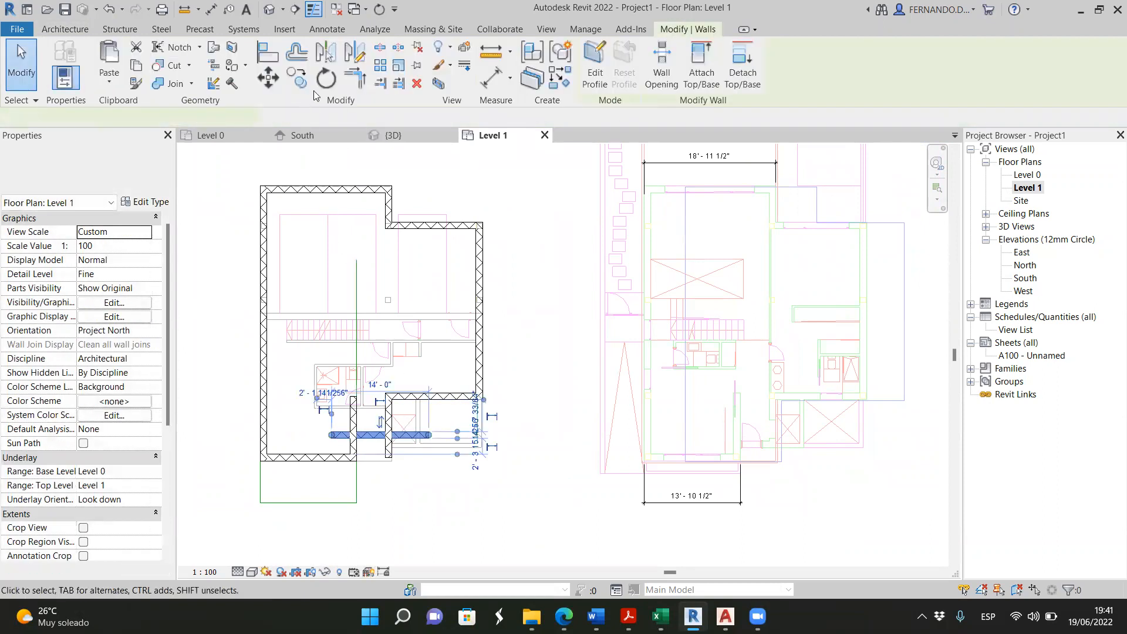
left_click(265, 54)
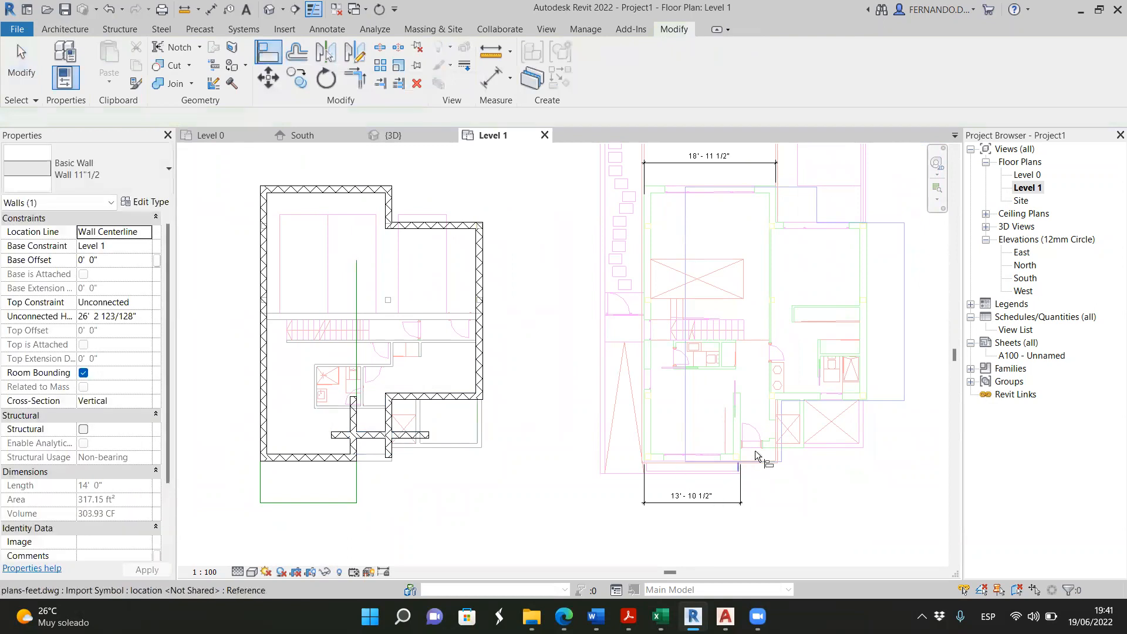
scroll(763, 452, "up", 1)
left_click(781, 445)
left_click(308, 428)
scroll(327, 474, "down", 1)
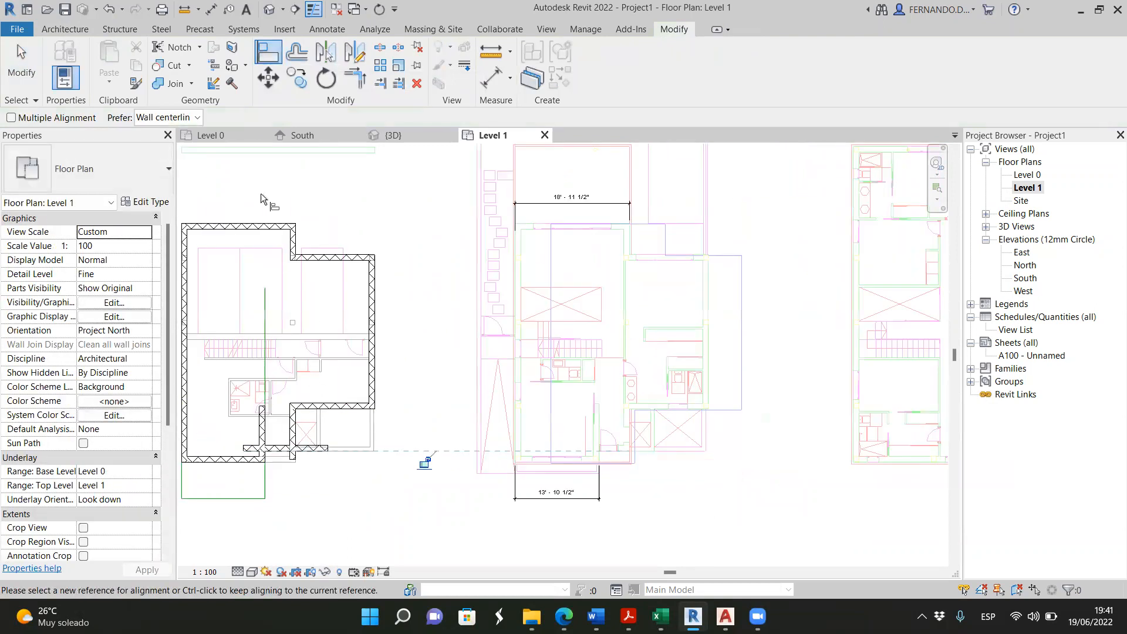
Align the upper end of the short vertical entrance wall with the end of the matching CAD wall
scroll(227, 421, "up", 1)
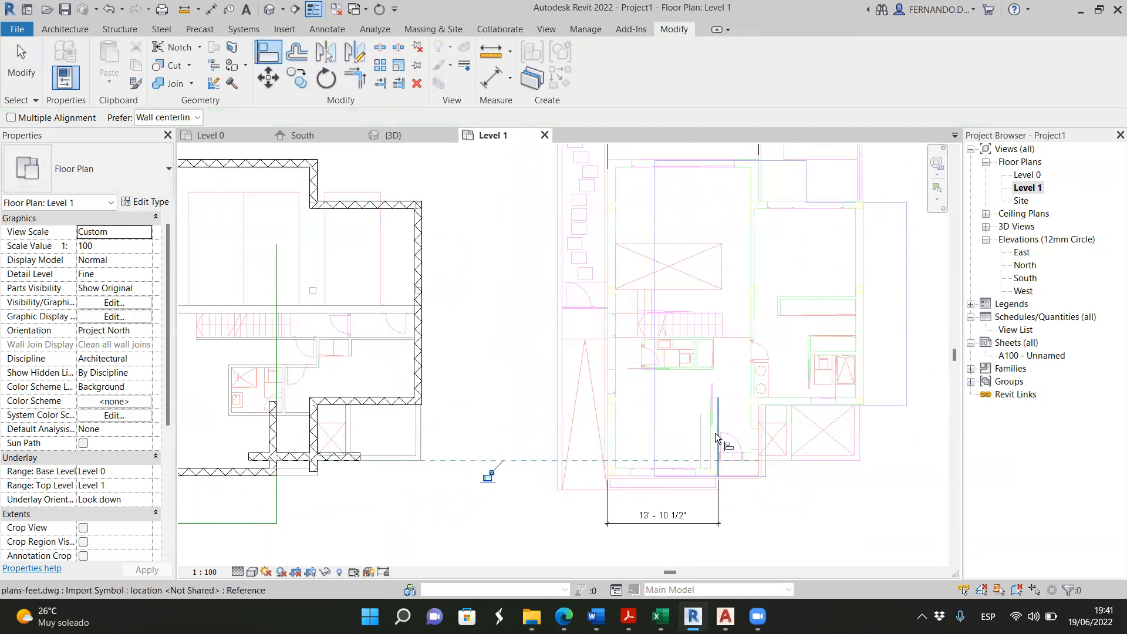
scroll(717, 435, "up", 3)
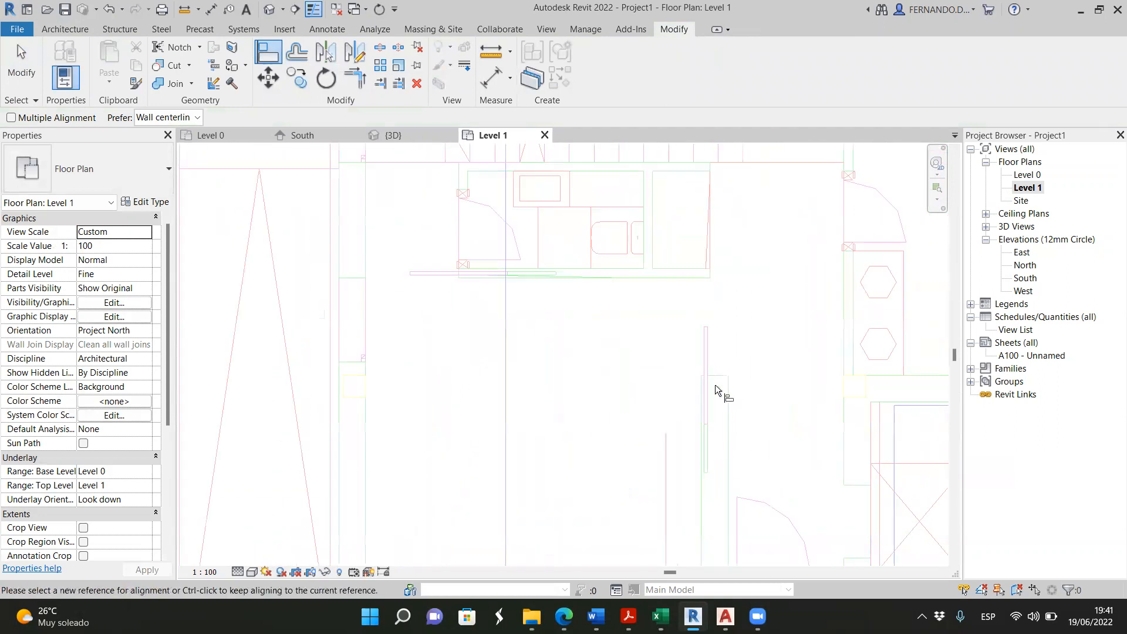
left_click(720, 376)
scroll(719, 376, "down", 3)
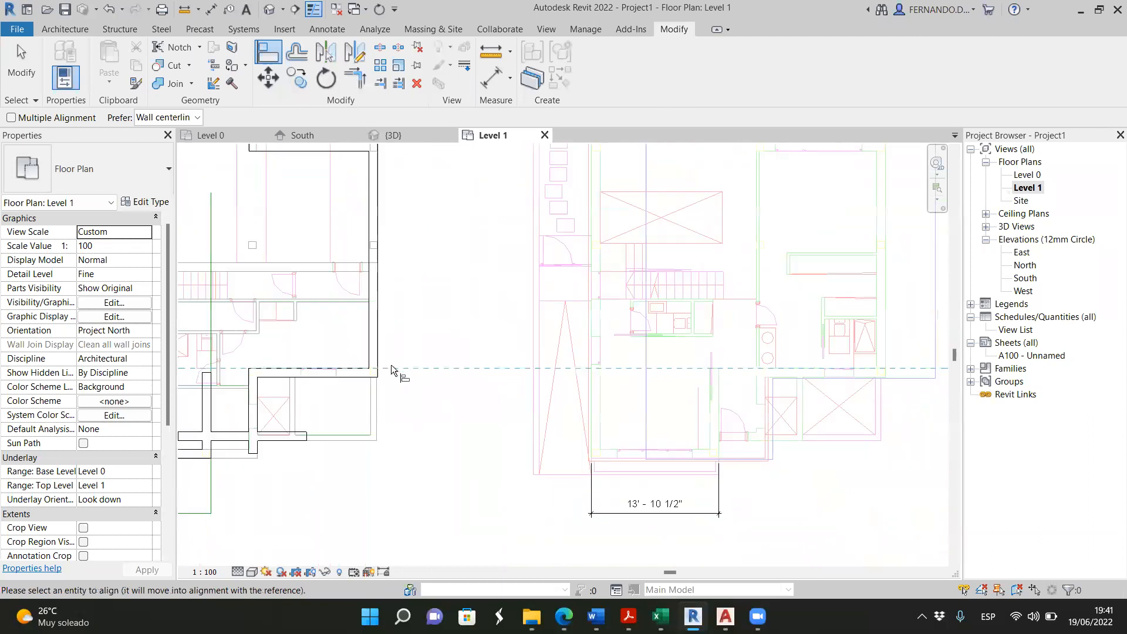
scroll(193, 382, "up", 3)
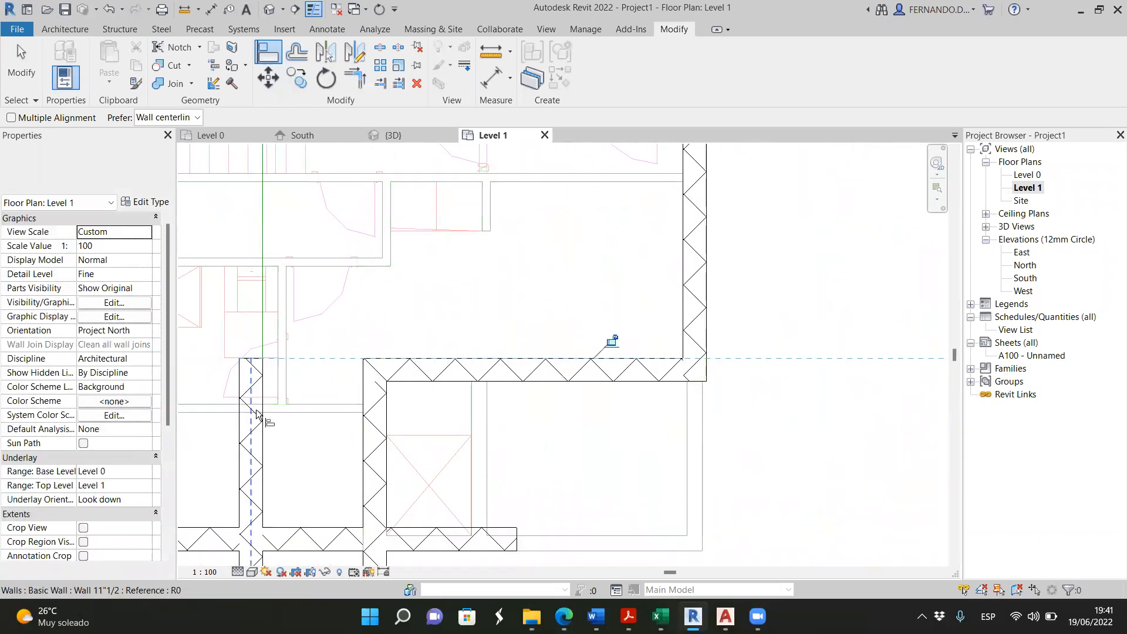
scroll(295, 342, "down", 3)
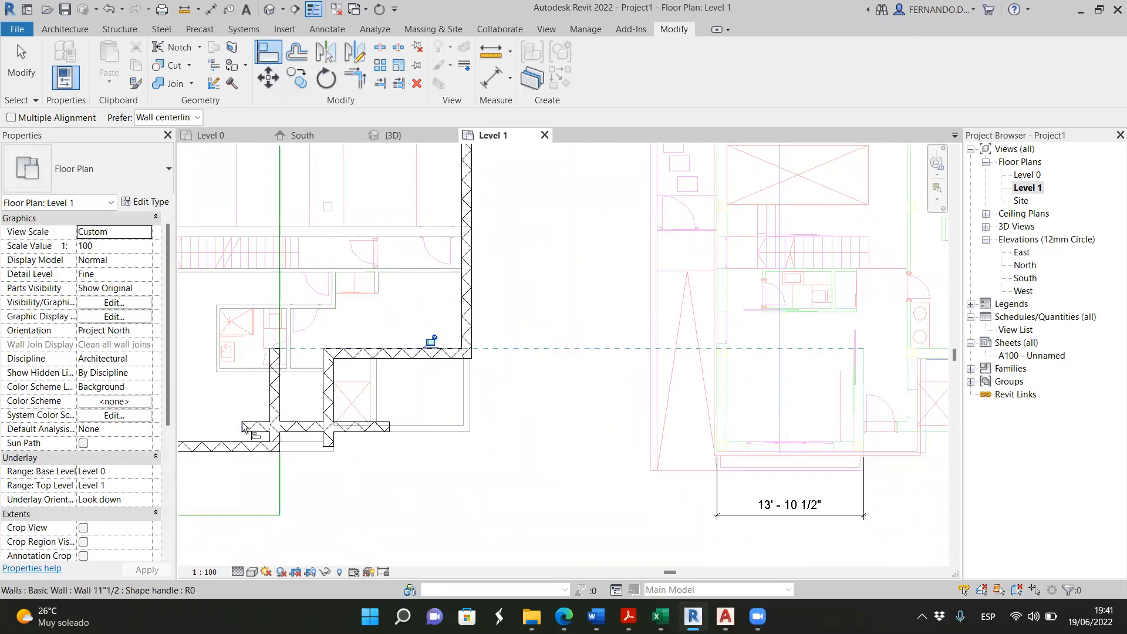
Shorten the entrance wall's left end to the short vertical wall and trim its right end into a corner with the step wall
left_click(21, 62)
left_click(260, 427)
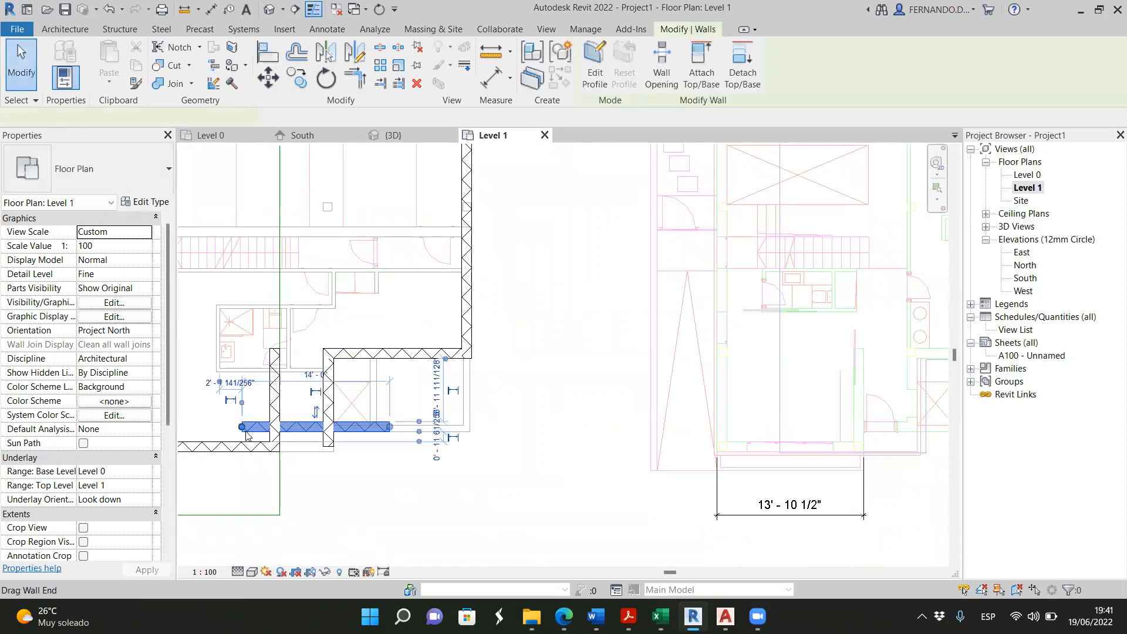
left_click_drag(243, 427, 274, 427)
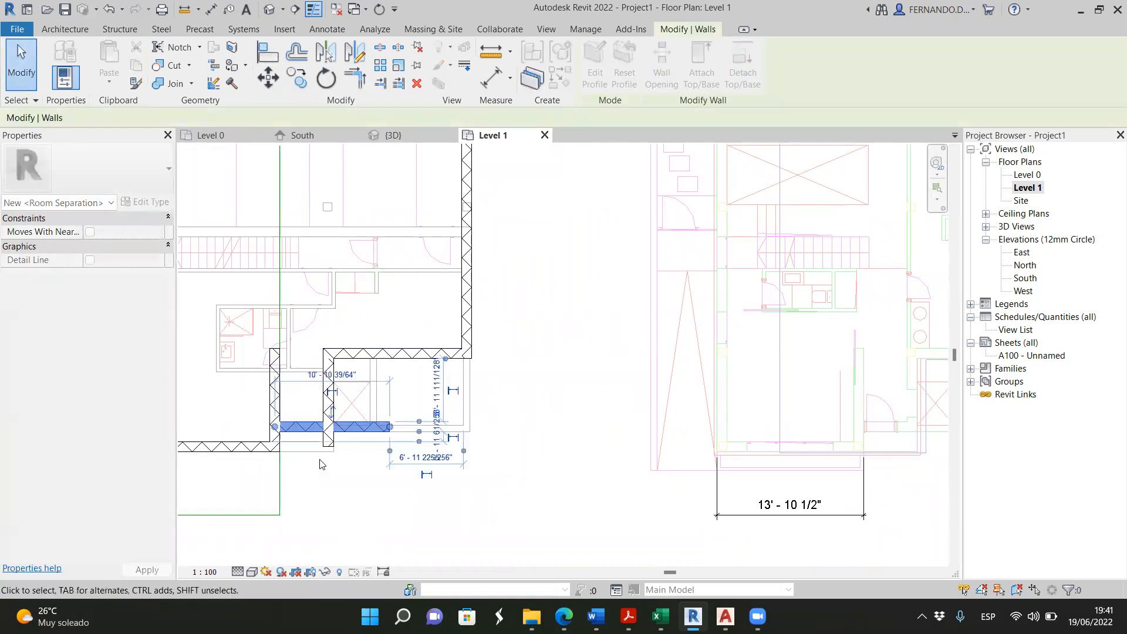
scroll(365, 485, "down", 2)
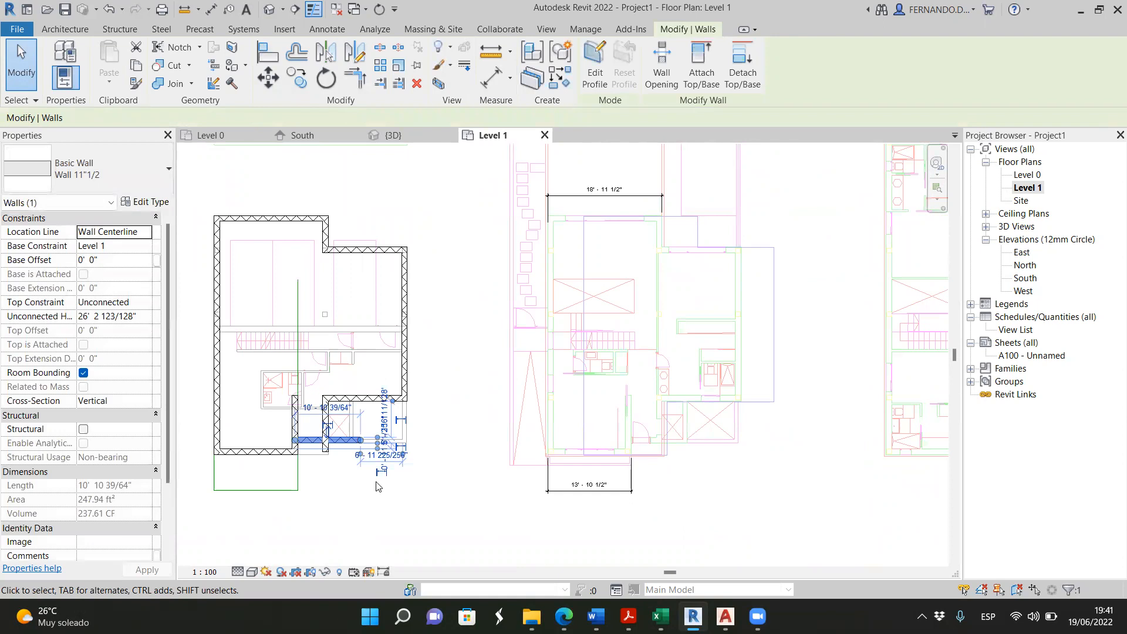
scroll(342, 476, "up", 2)
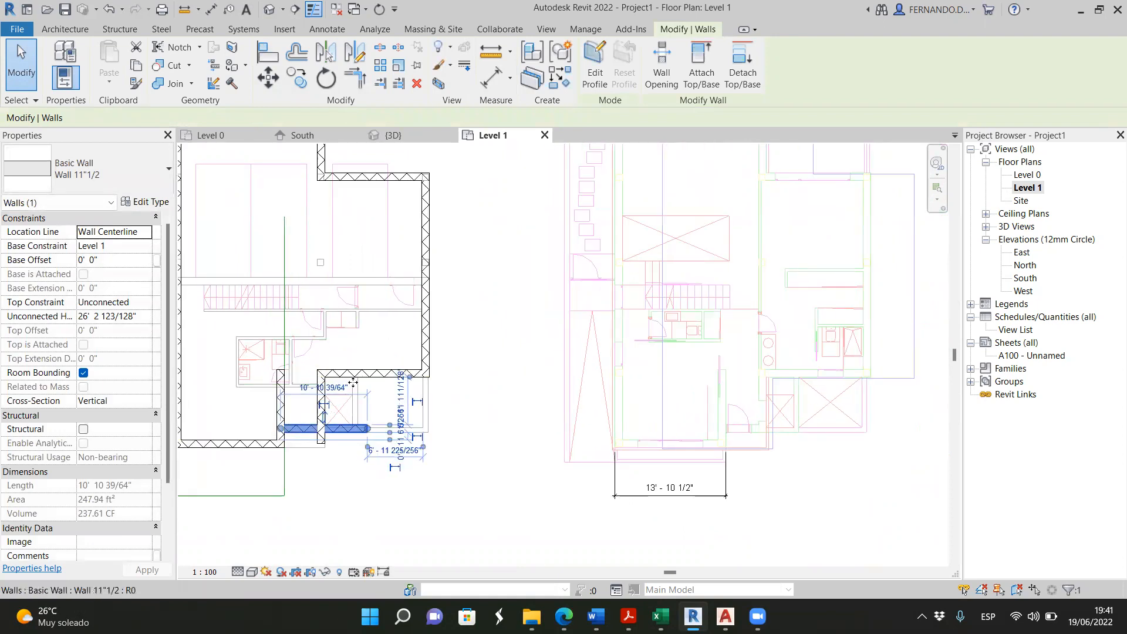
left_click(347, 82)
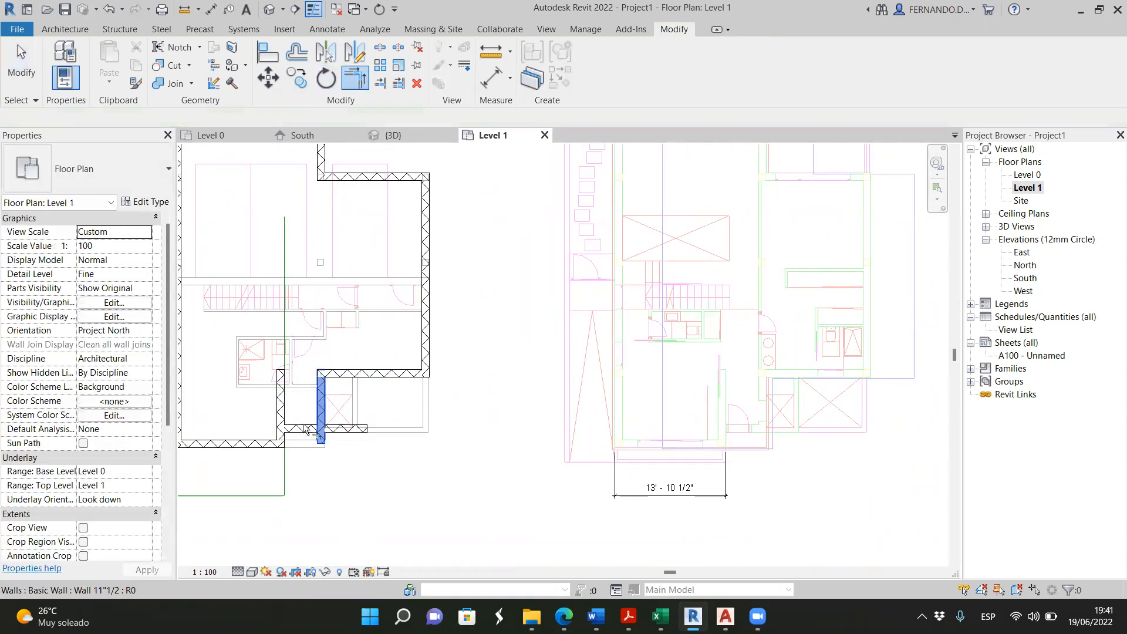
scroll(323, 473, "down", 1)
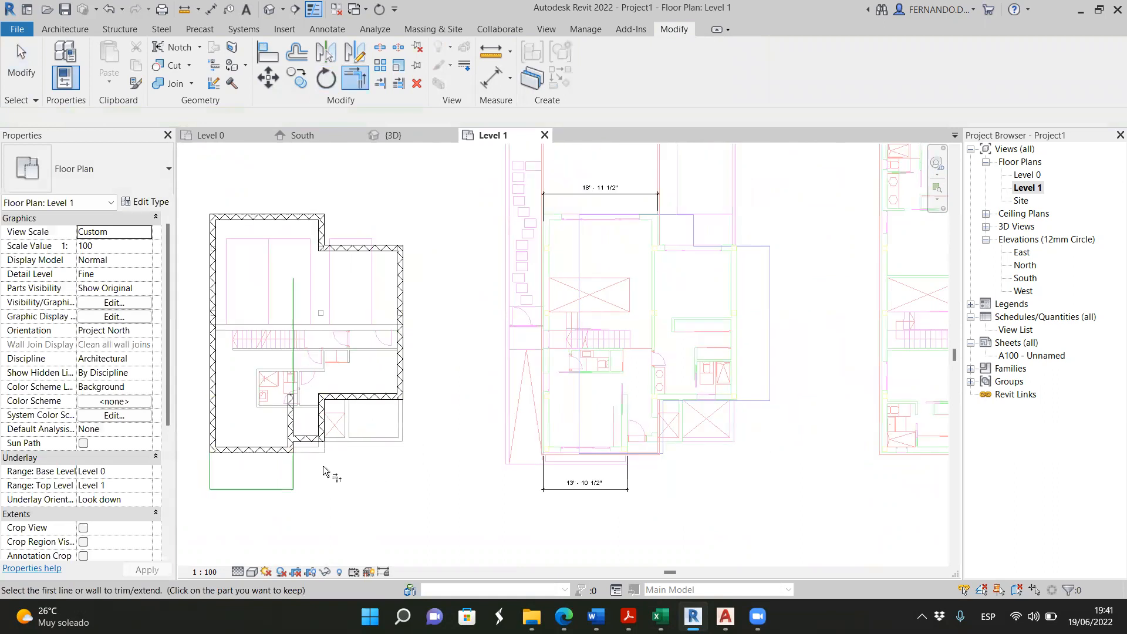
Compare the modelled Level 1 walls with the CAD plan, examining the entrance, the stairs and the bathroom partitions
scroll(287, 453, "up", 2)
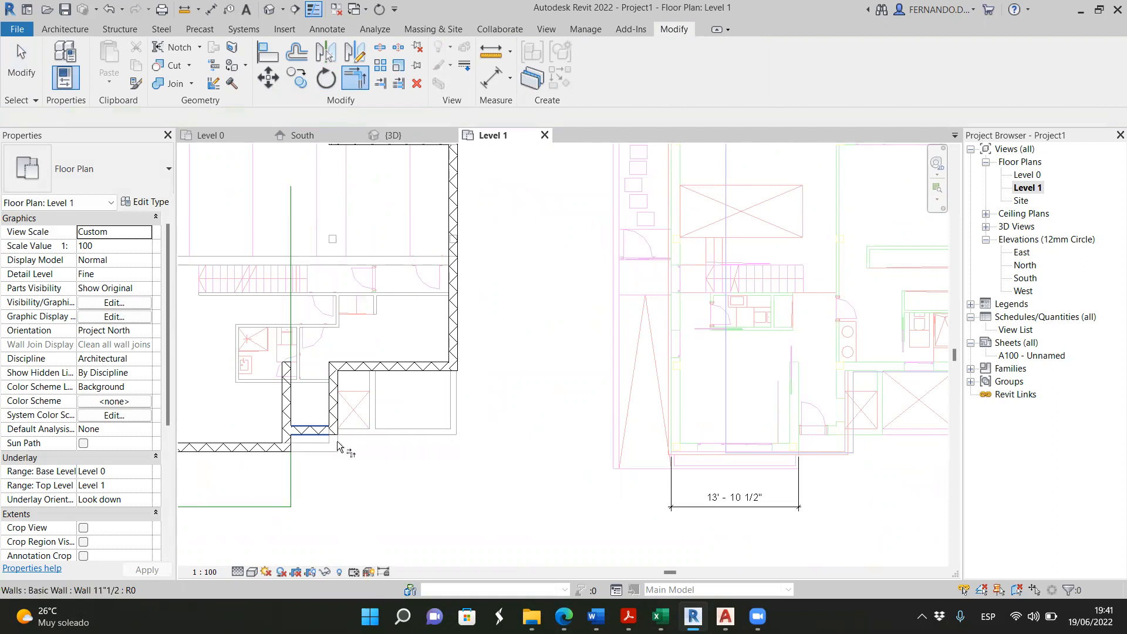
scroll(456, 447, "down", 1)
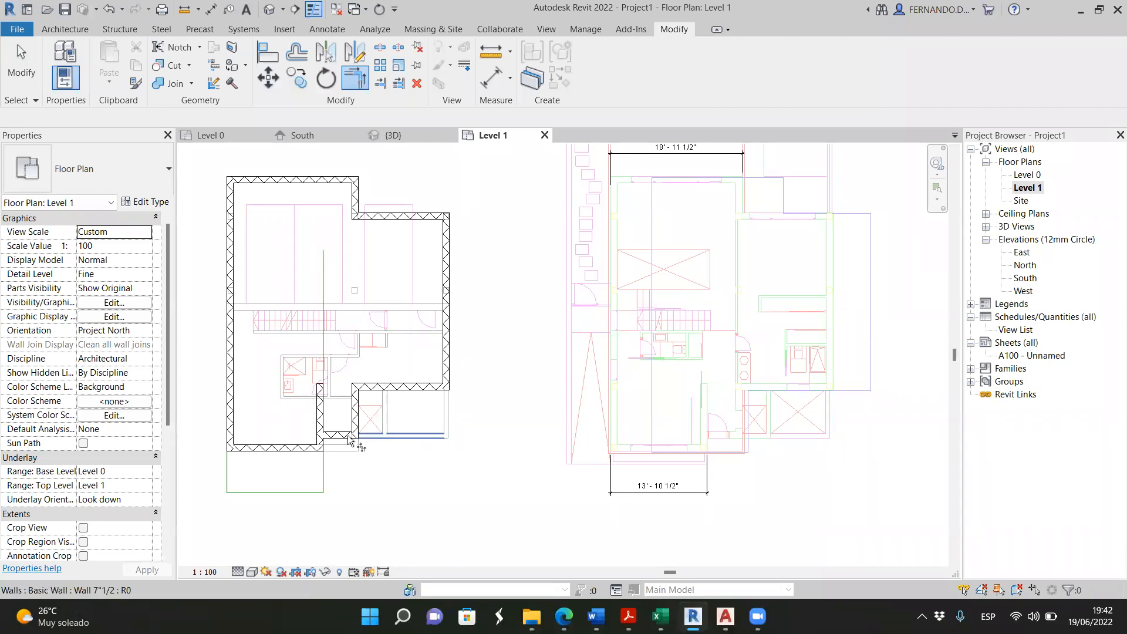
scroll(422, 490, "down", 1)
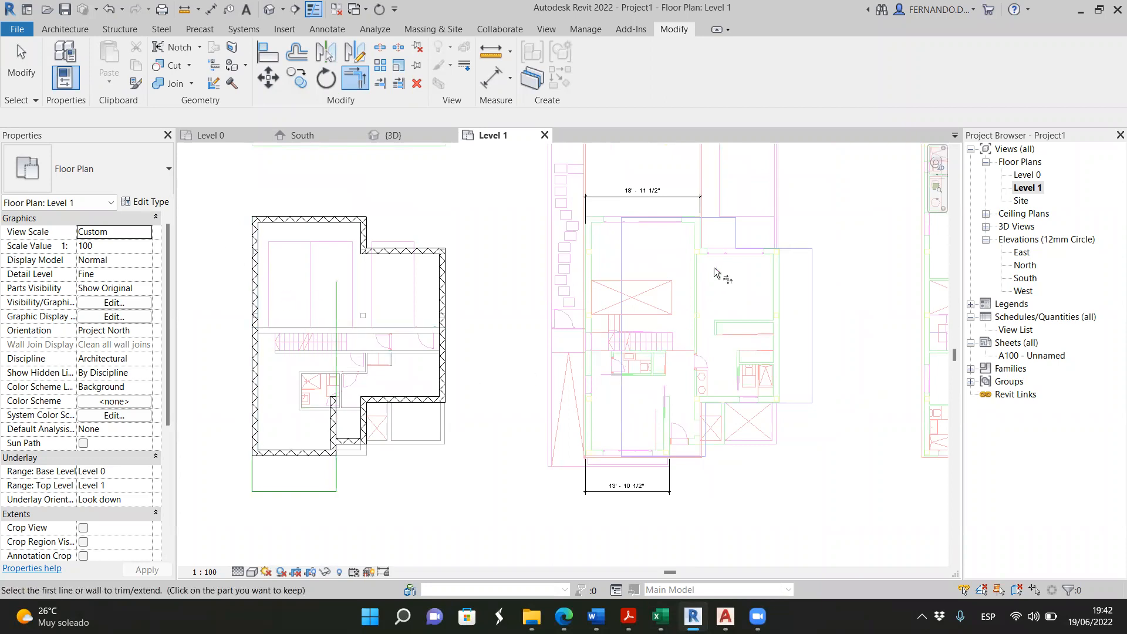
scroll(698, 302, "up", 2)
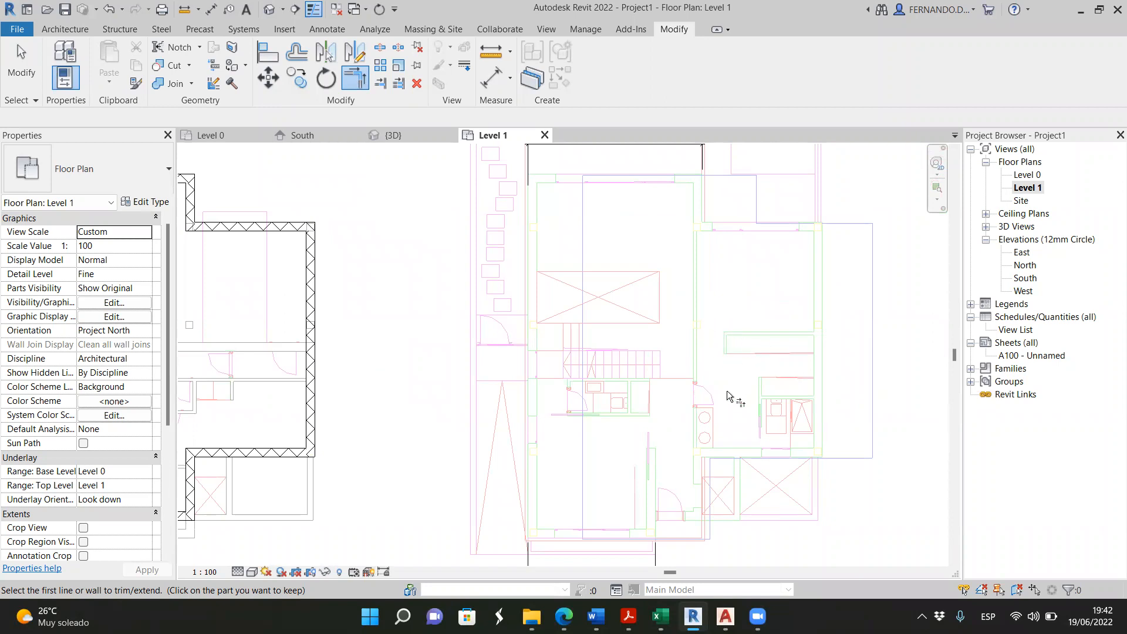
scroll(617, 401, "up", 3)
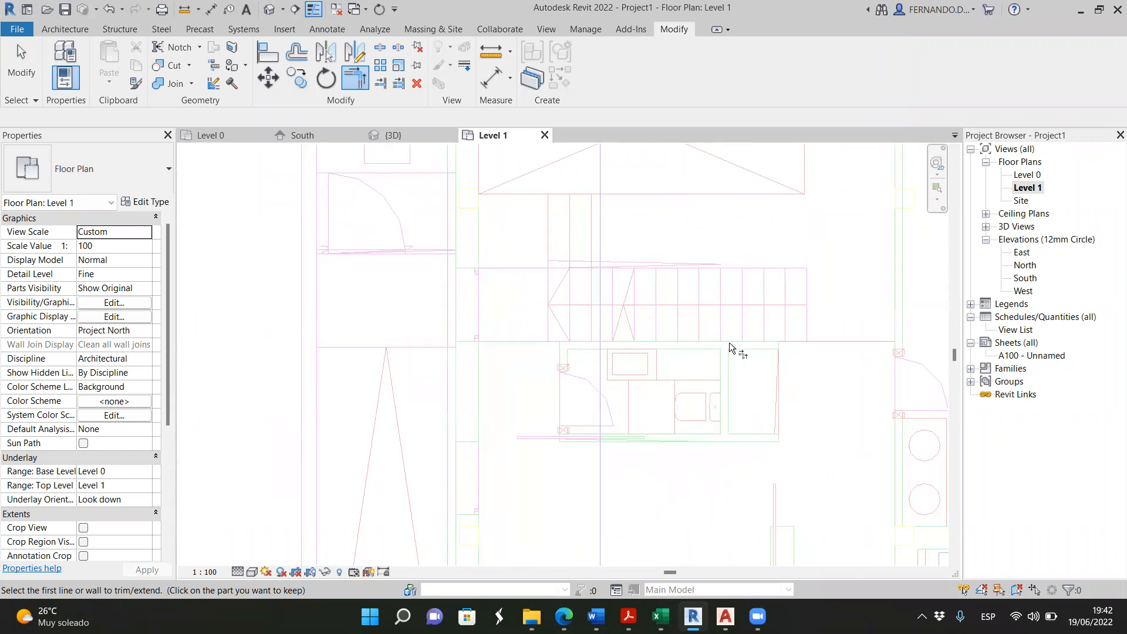
scroll(733, 337, "down", 5)
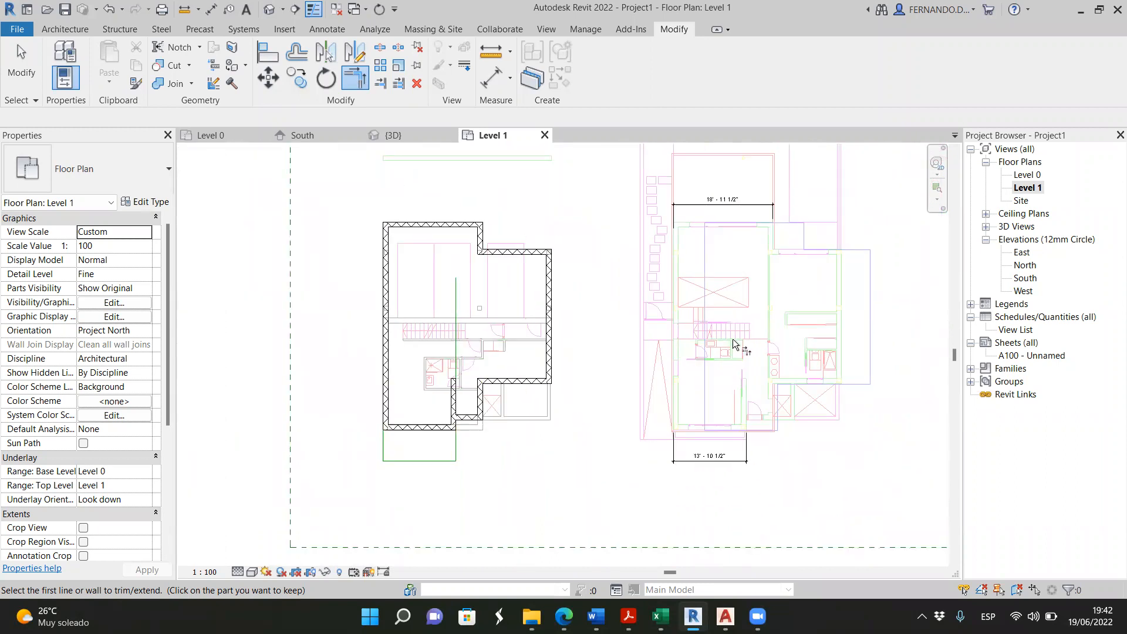
scroll(499, 343, "up", 2)
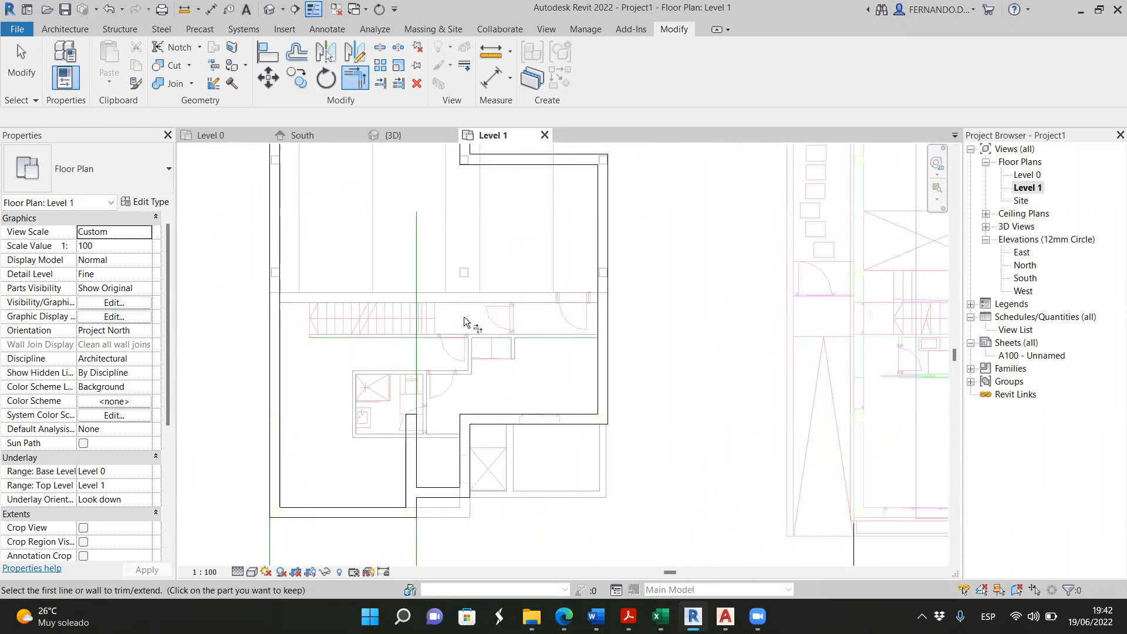
scroll(393, 347, "down", 1)
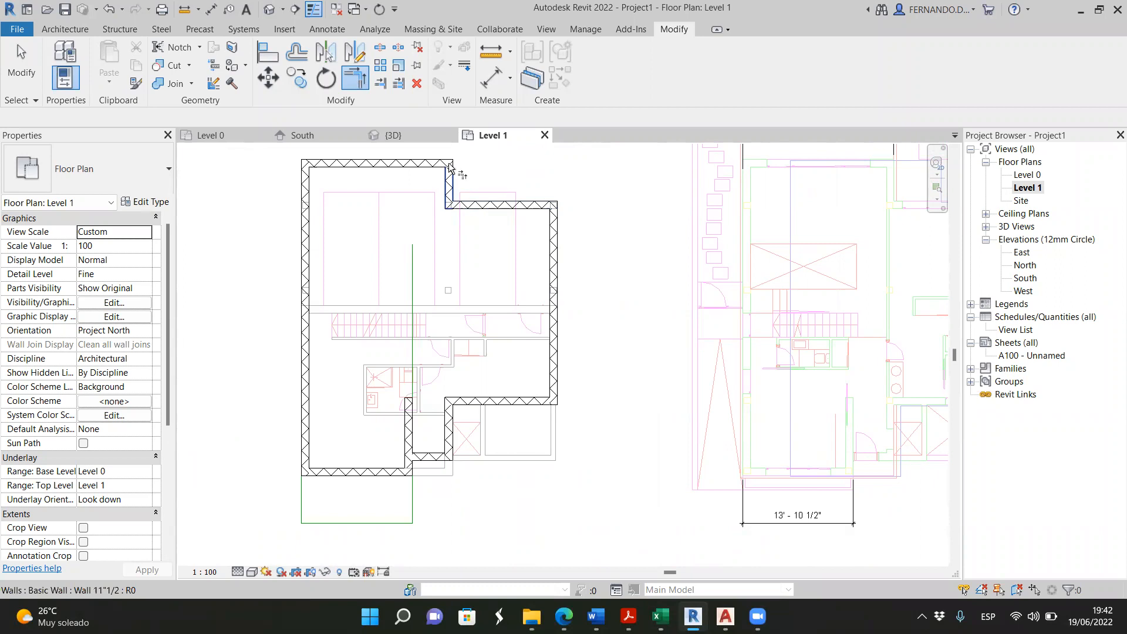
scroll(399, 333, "up", 3)
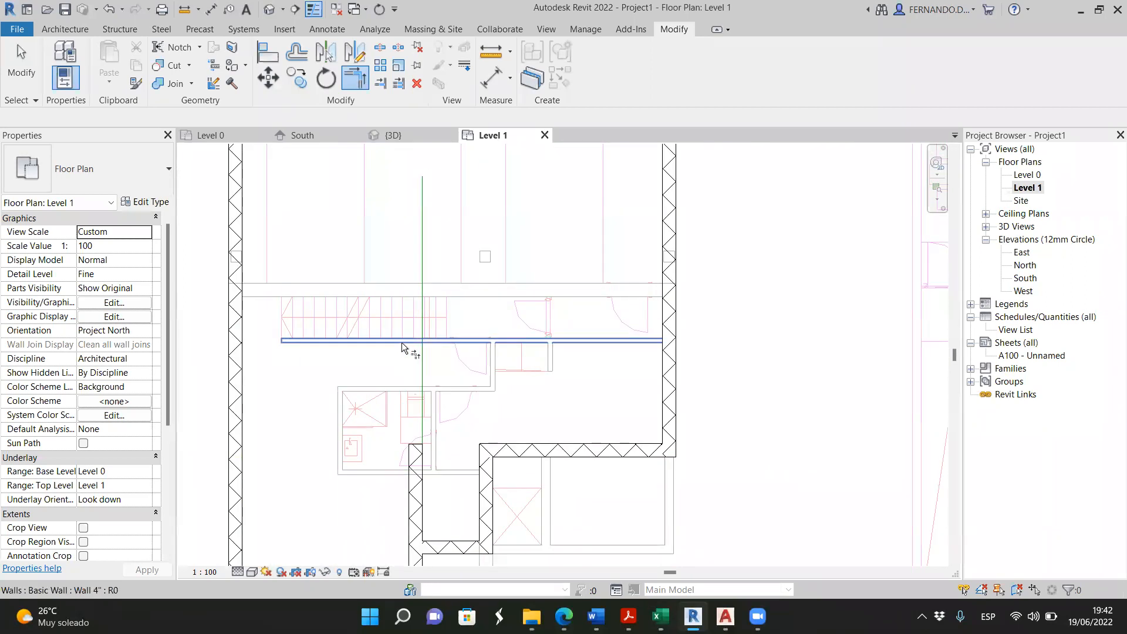
scroll(385, 340, "down", 3)
scroll(519, 382, "down", 1)
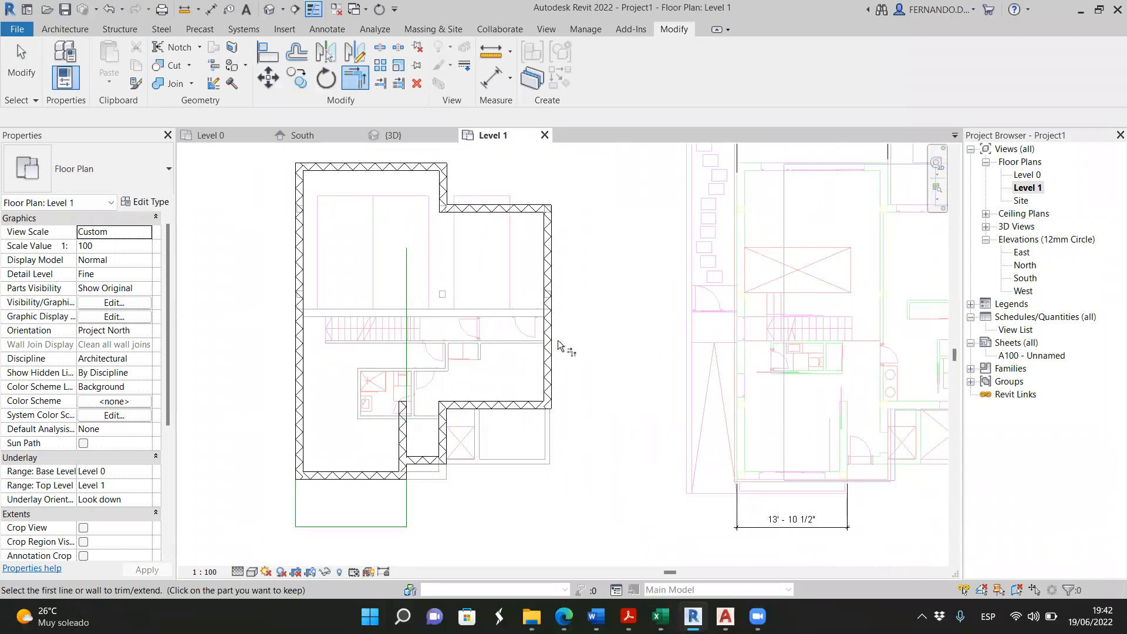
scroll(370, 333, "up", 2)
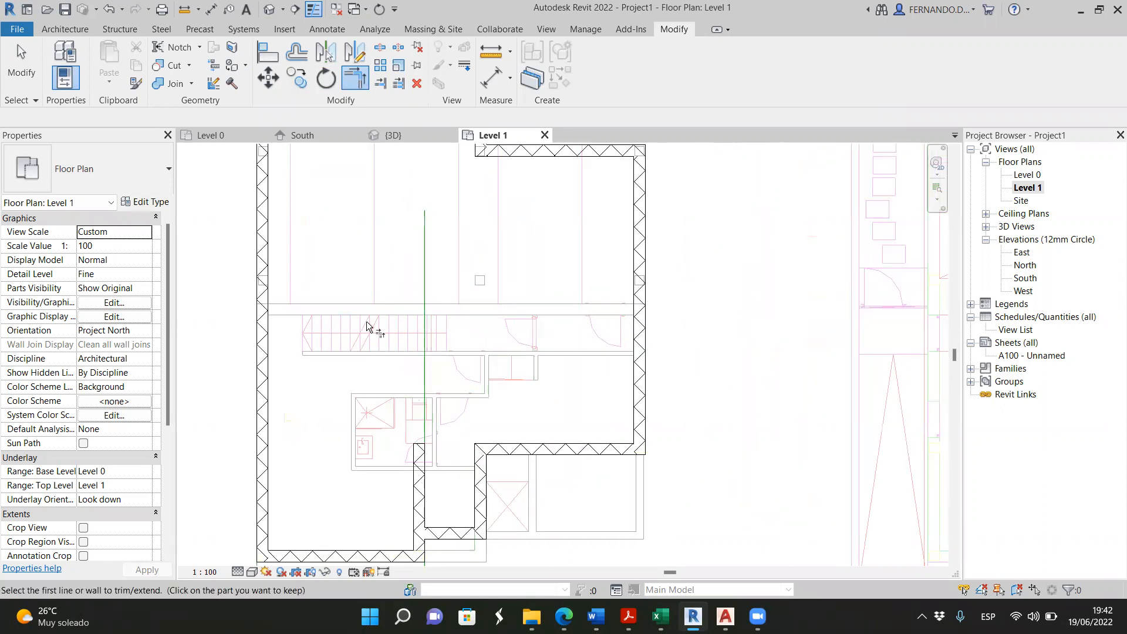
scroll(369, 328, "down", 2)
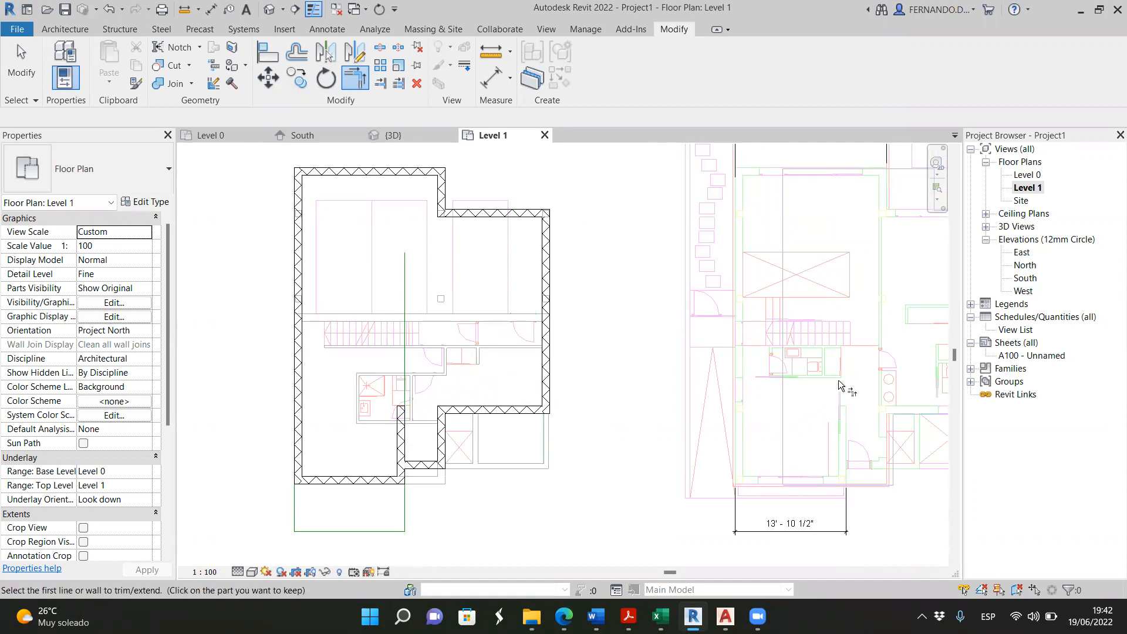
scroll(839, 385, "up", 2)
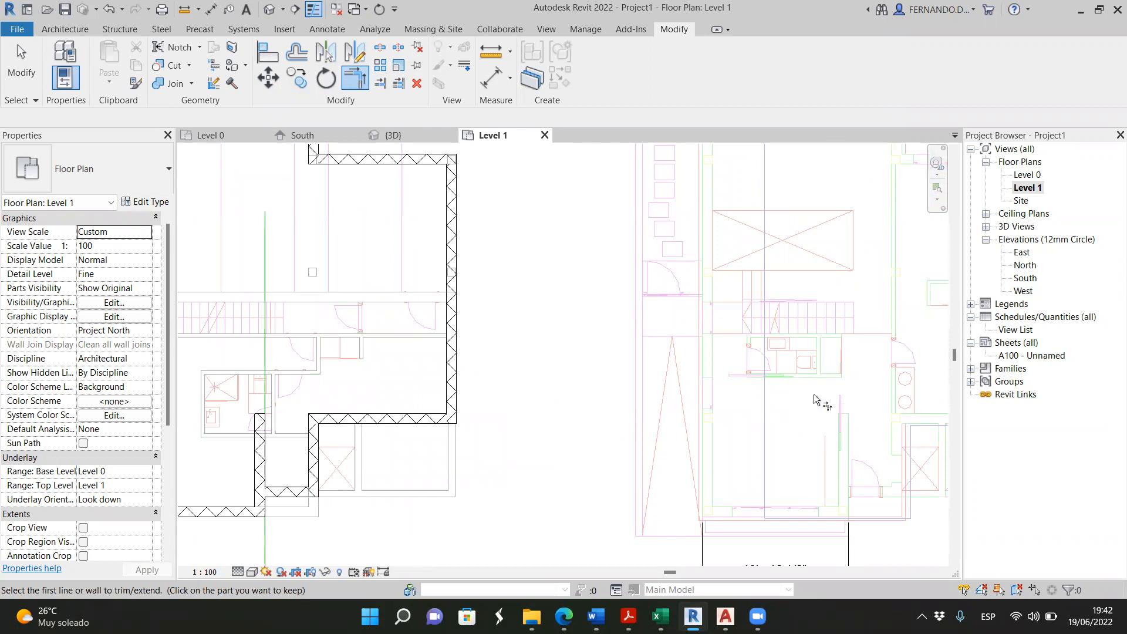
scroll(657, 390, "down", 3)
scroll(705, 322, "up", 3)
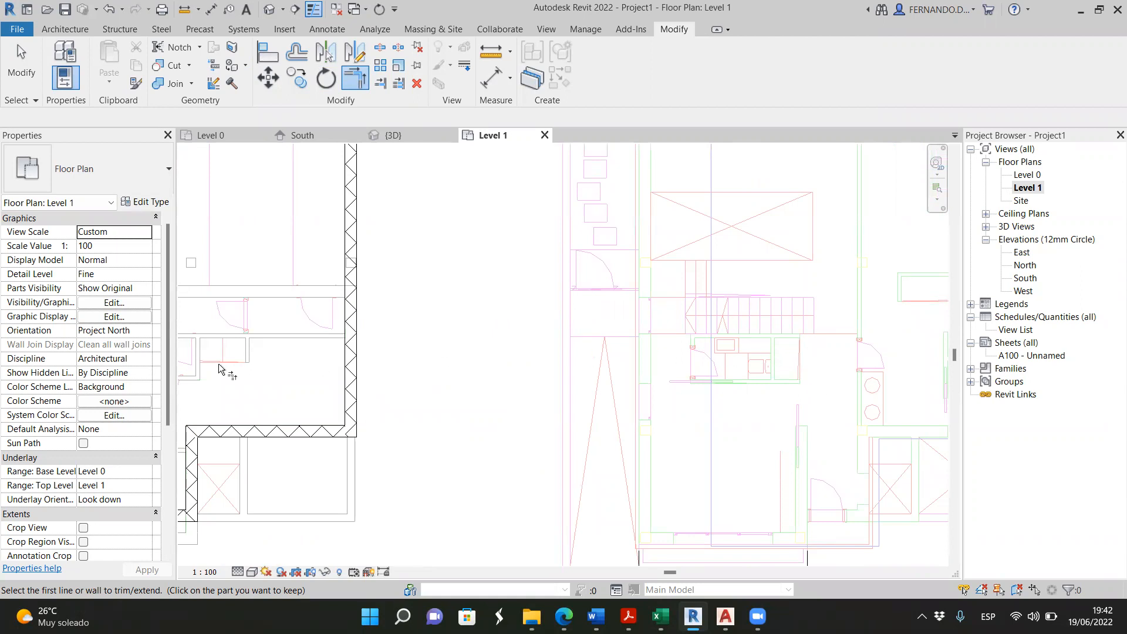
Draw a three-sided Wall 4" enclosure, 10' 0" wide and open on the right, around the CAD bathroom, plus an inner vertical partition about 3' 10" long
left_click(66, 29)
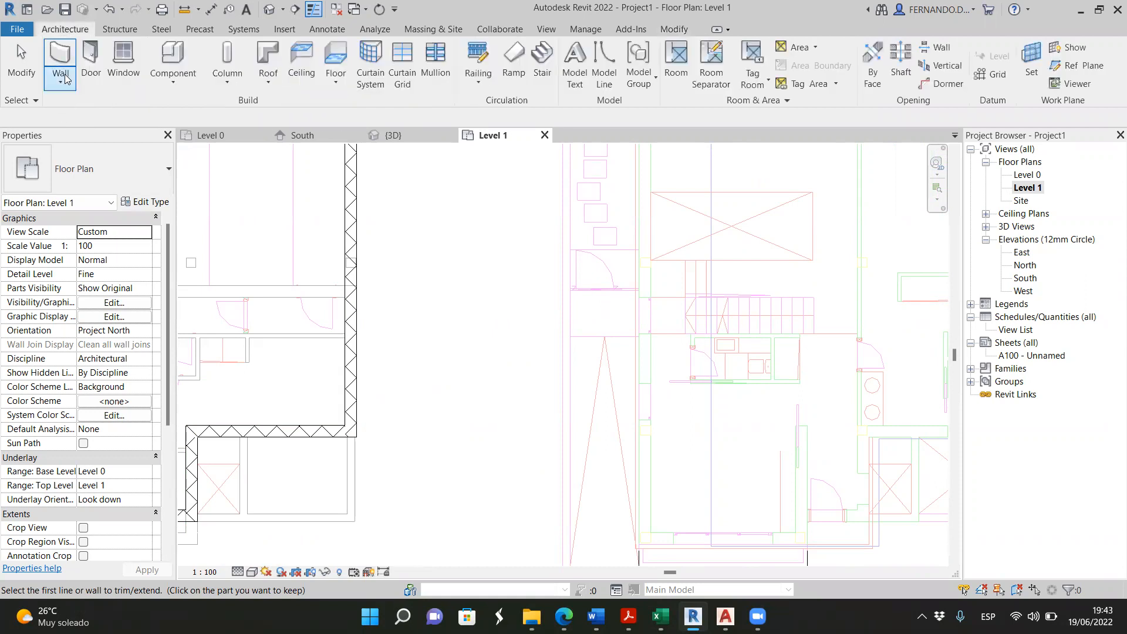
key("w")
key("a")
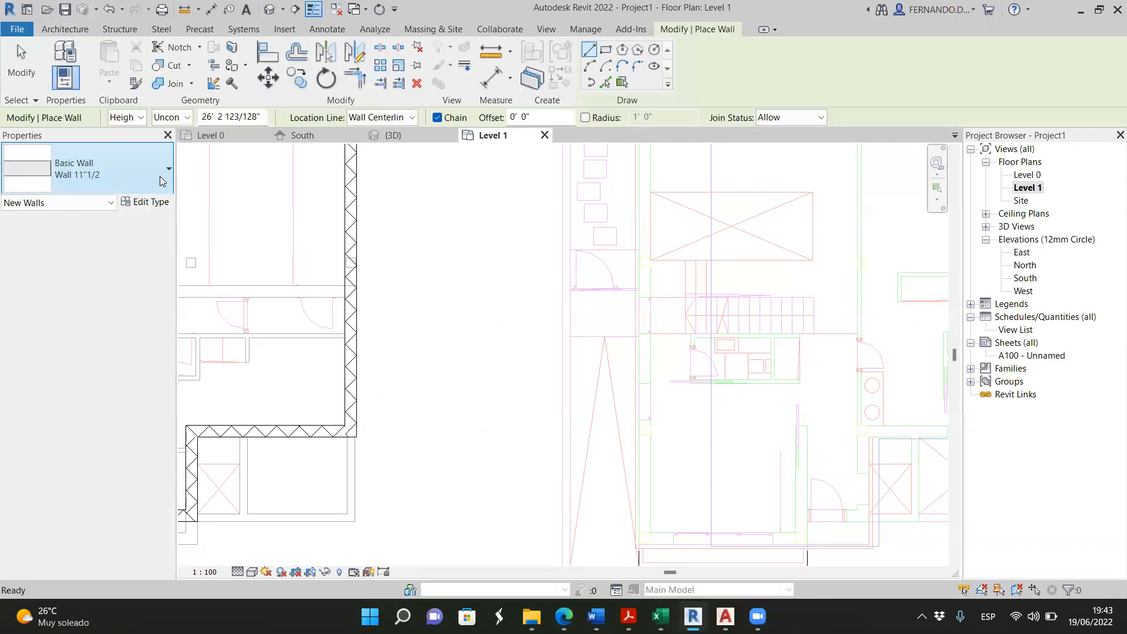
left_click(146, 185)
left_click(68, 250)
scroll(794, 352, "up", 3)
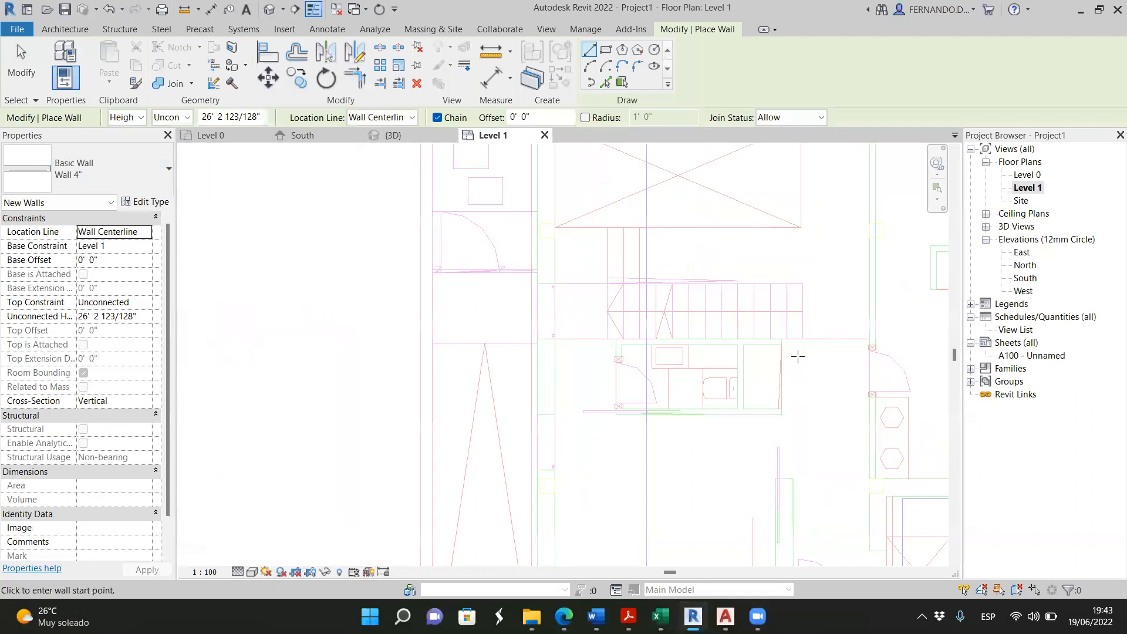
left_click(785, 354)
left_click(540, 355)
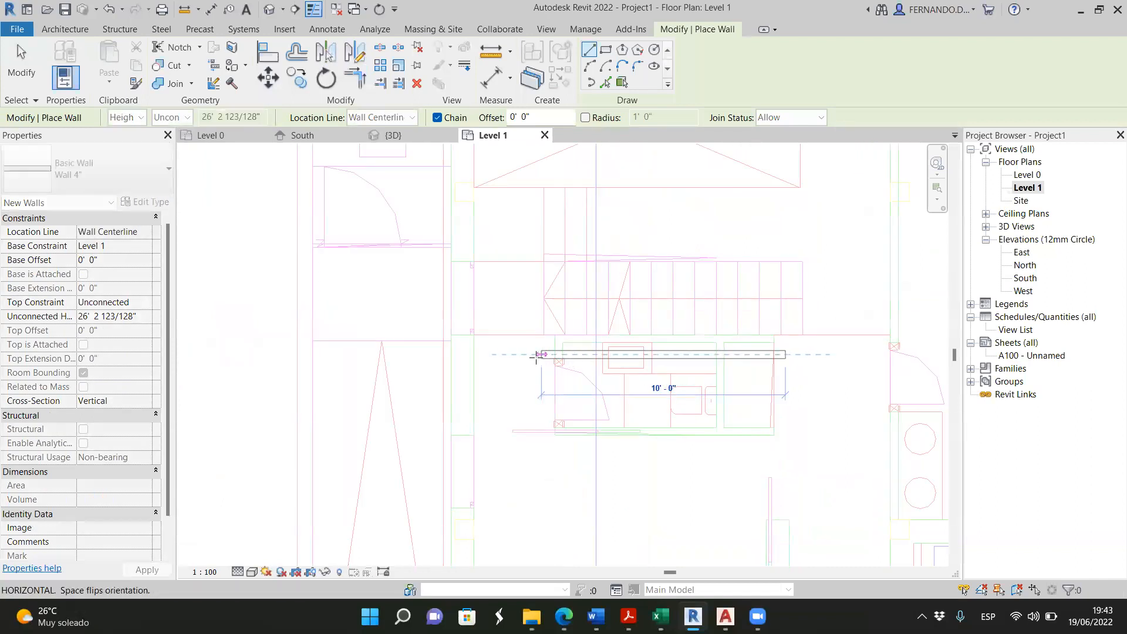
left_click(537, 464)
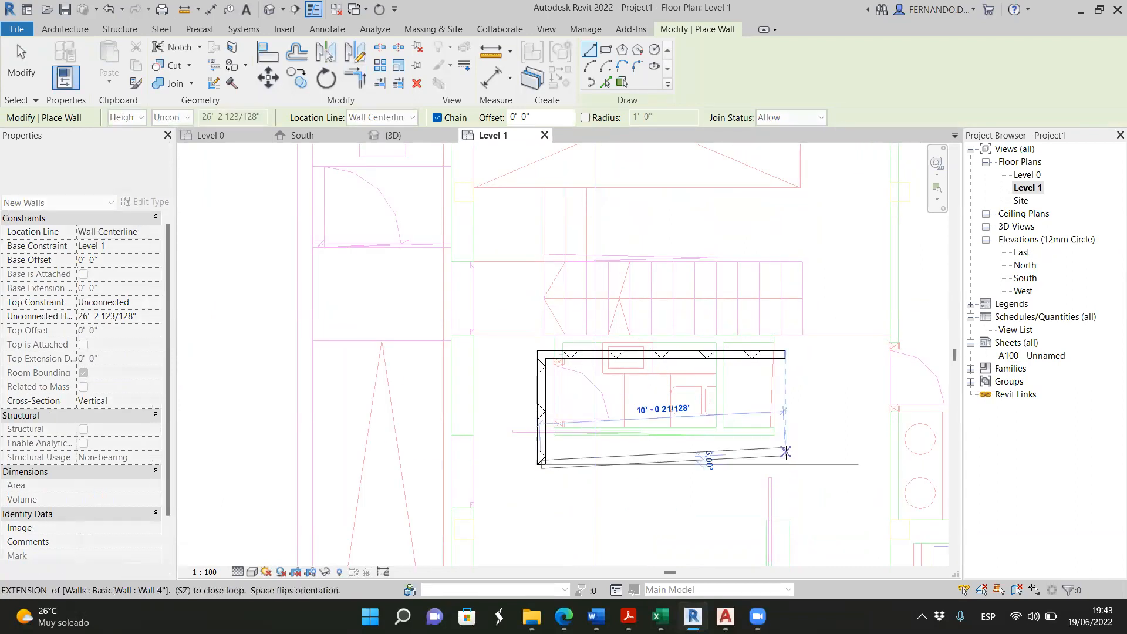
left_click(785, 464)
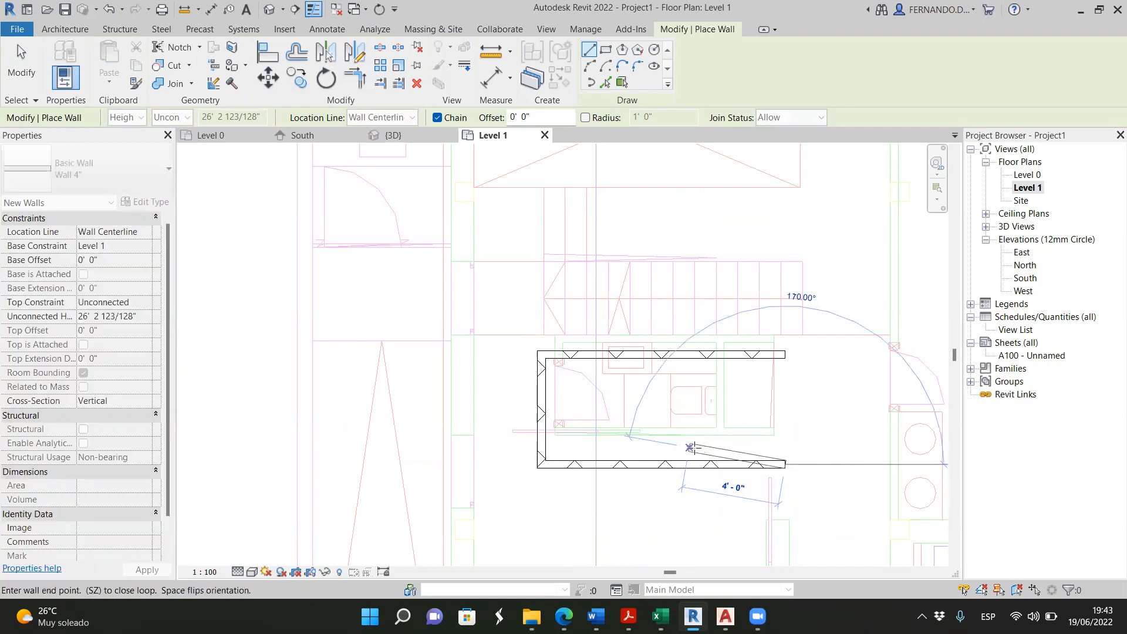
key("Escape")
left_click(698, 447)
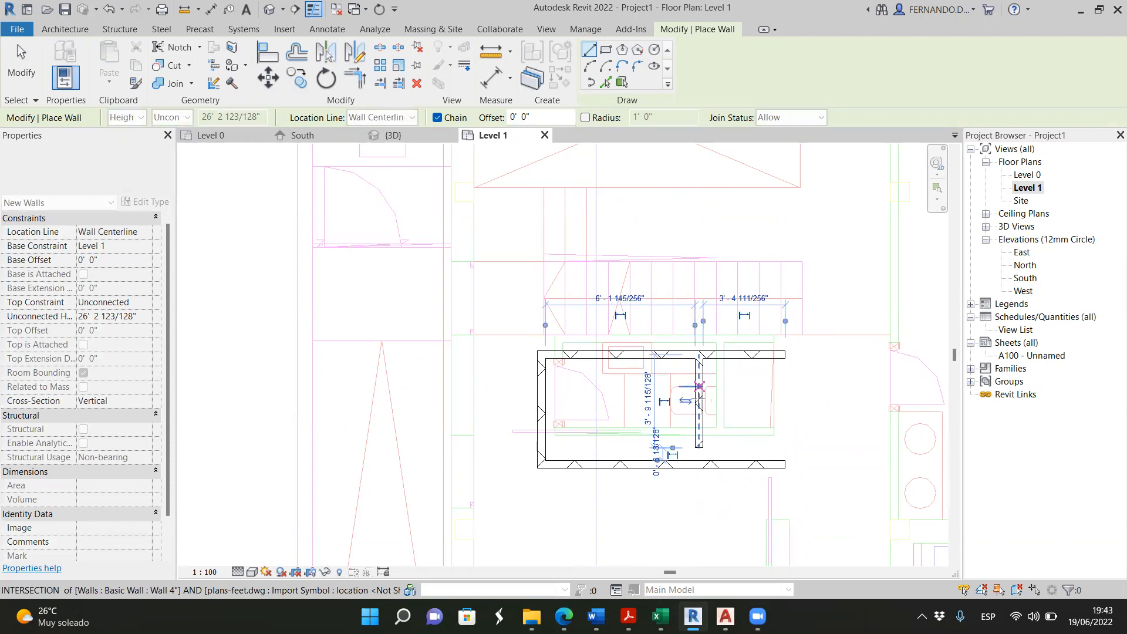
Finish drawing the bathroom partitions and align the upper partition's outer face with the CAD wall line below the stairs
left_click(699, 355)
key("Escape")
key("Escape")
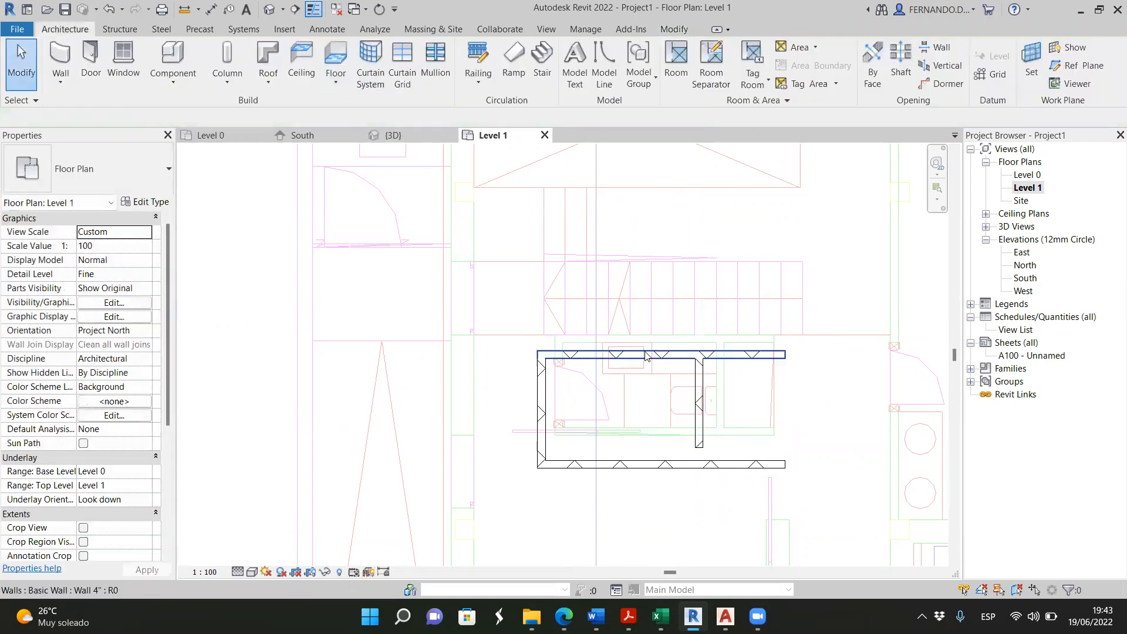
left_click(651, 361)
left_click(739, 376)
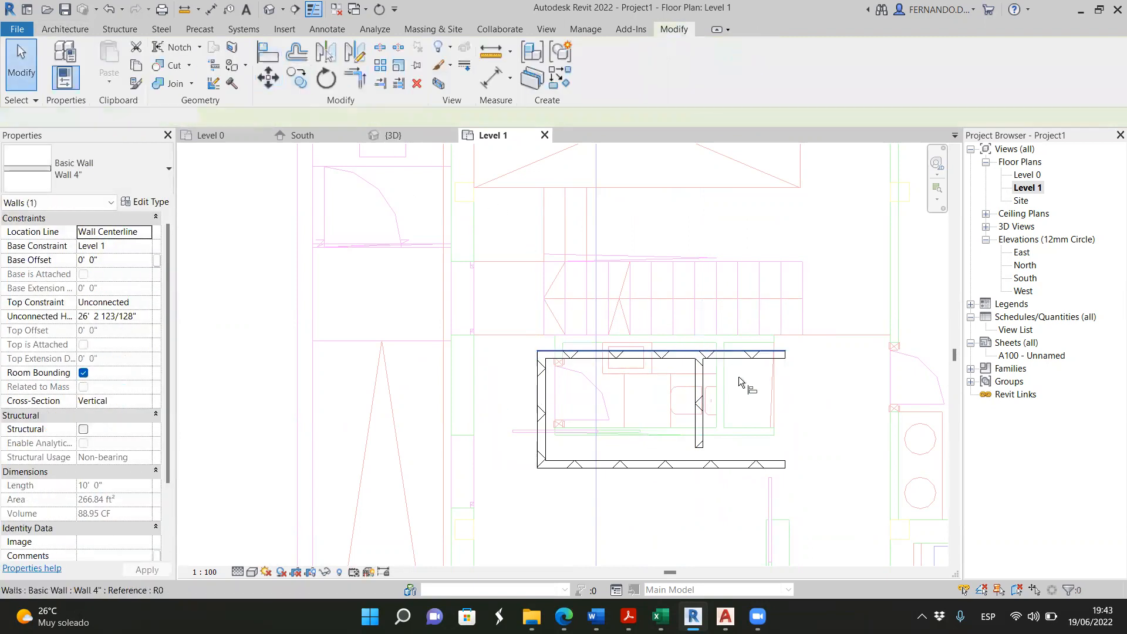
scroll(738, 376, "up", 3)
left_click(710, 310)
left_click(717, 337)
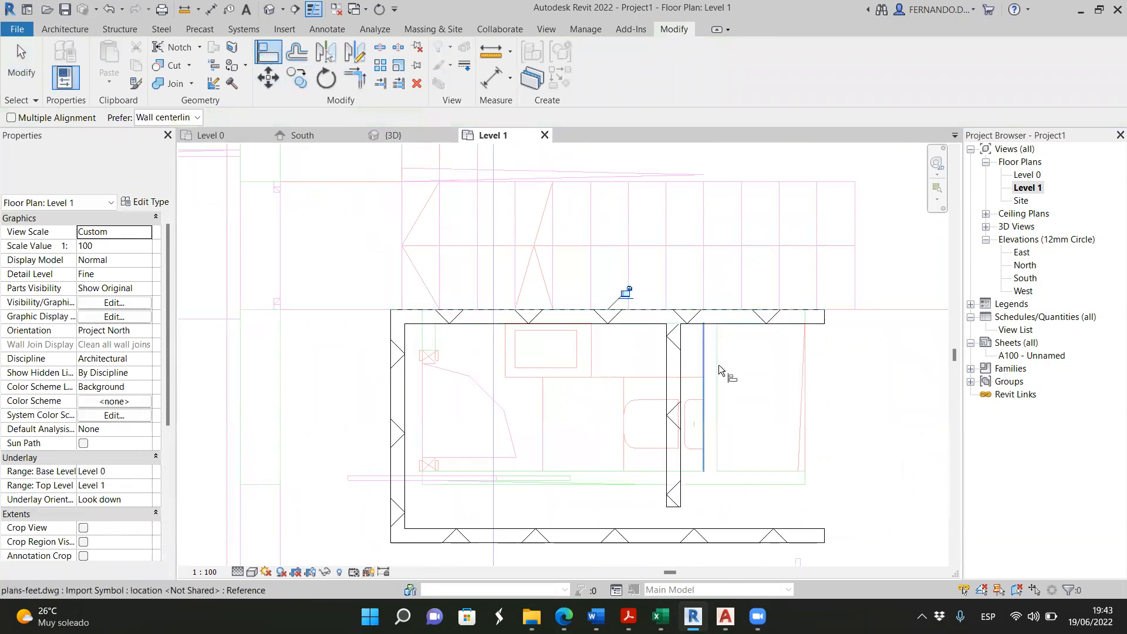
Align the inner, lower and left bathroom partitions with their matching CAD wall faces
left_click(719, 360)
left_click(673, 432)
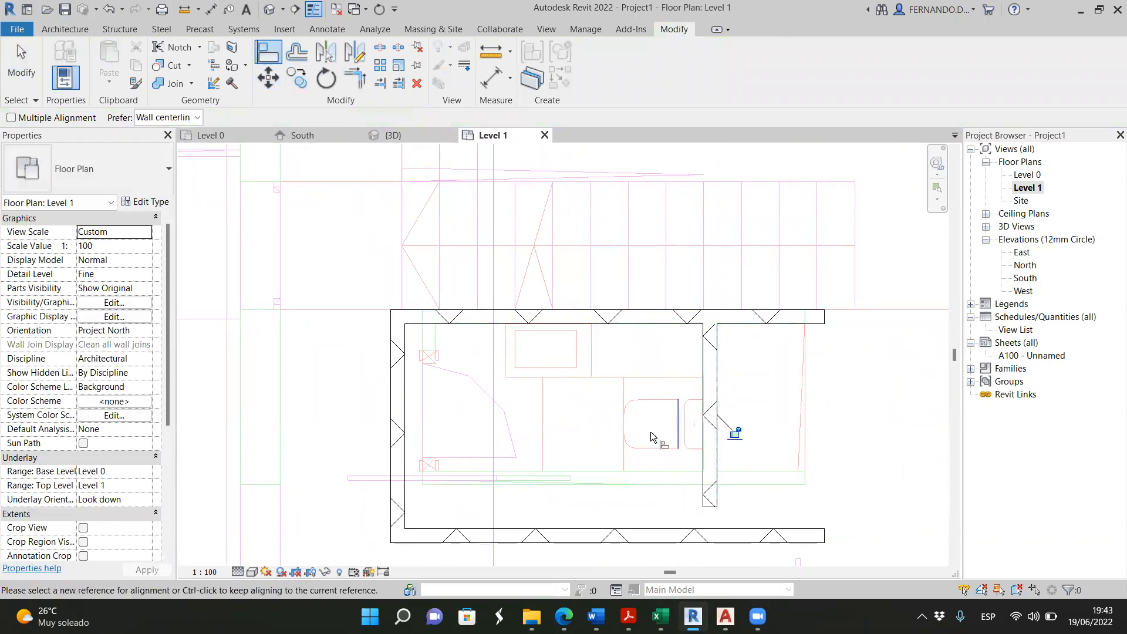
left_click(653, 471)
left_click(652, 526)
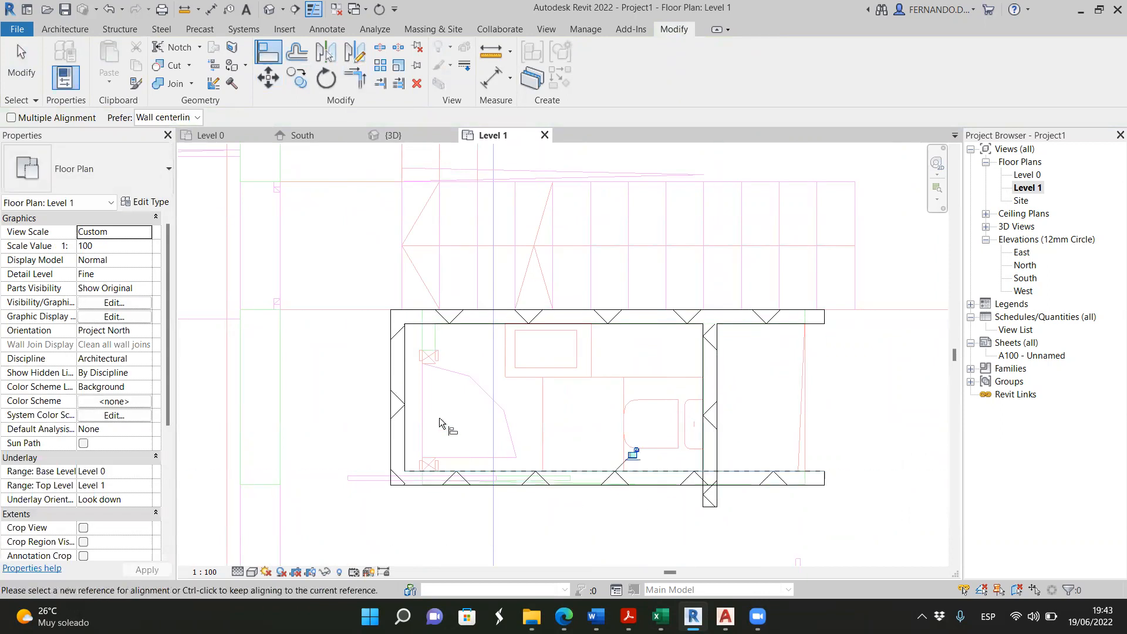
left_click(405, 340)
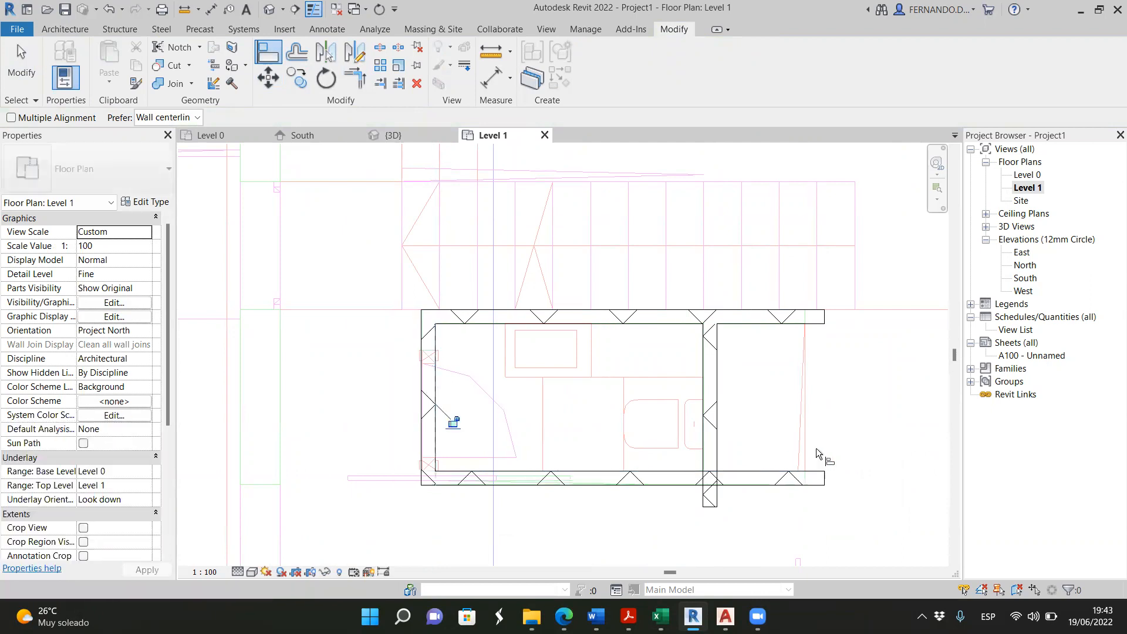
Align the right end of the upper bathroom partition with the end of the matching CAD wall
scroll(815, 350, "up", 2)
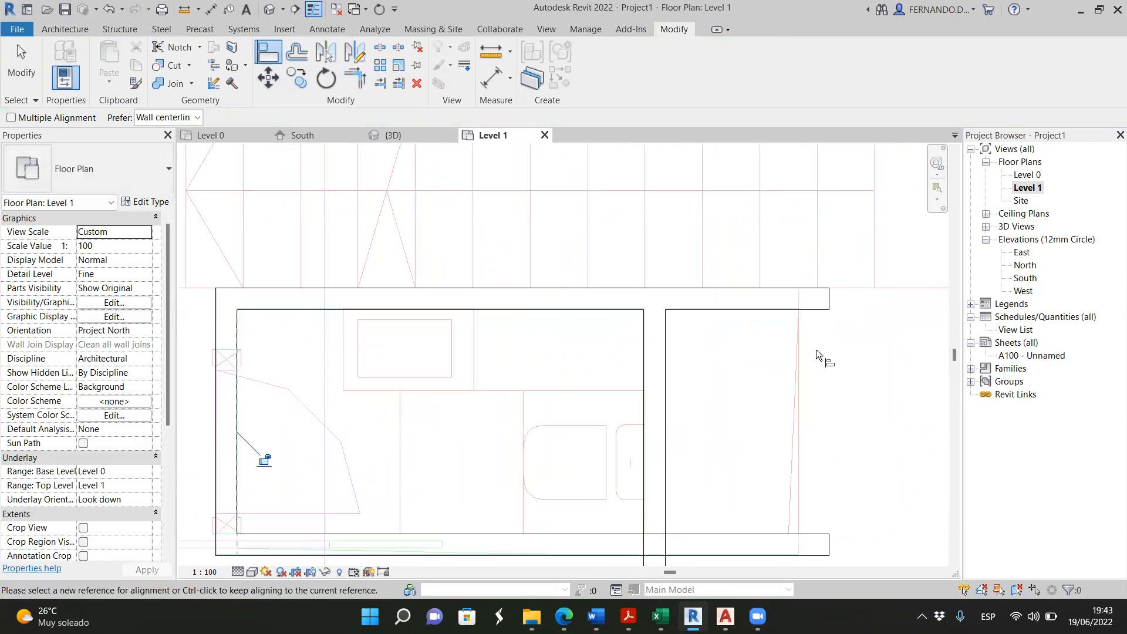
left_click(797, 304)
scroll(797, 302, "up", 4)
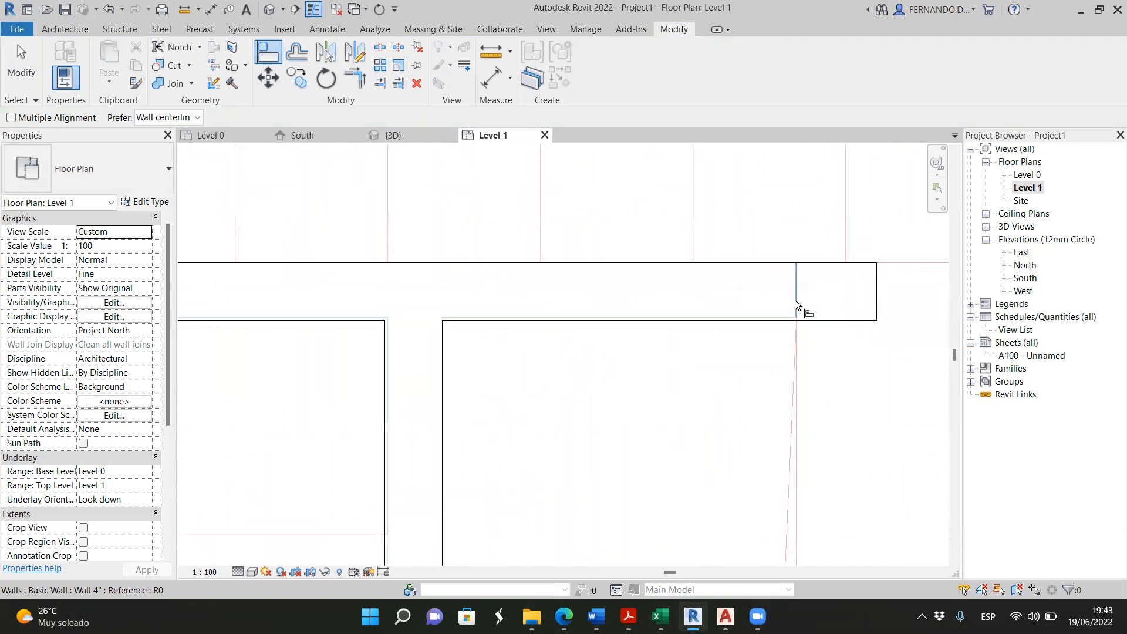
left_click(878, 293)
scroll(752, 272, "down", 5)
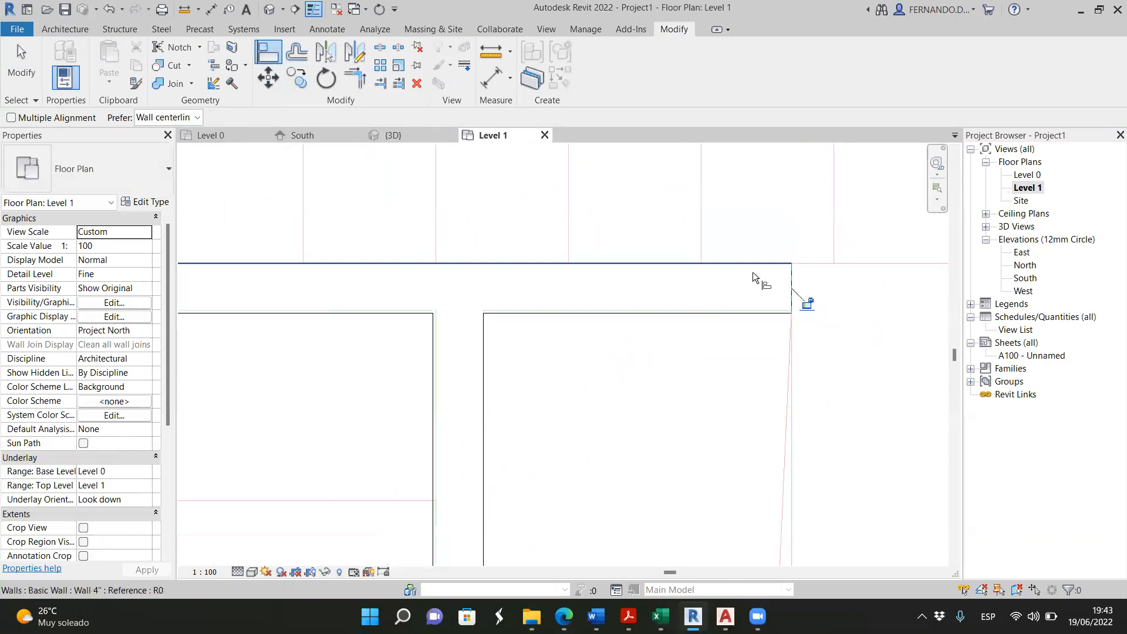
Align the right end of the lower bathroom partition with the CAD wall's end line
scroll(776, 472, "up", 2)
scroll(774, 480, "up", 2)
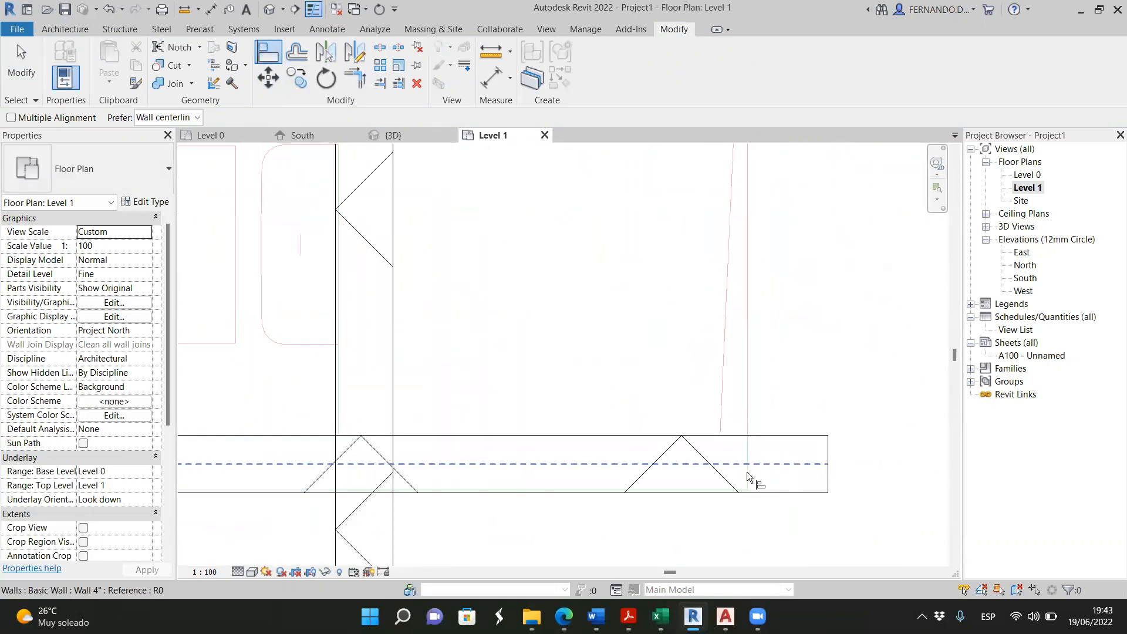
left_click(827, 469)
scroll(728, 418, "down", 5)
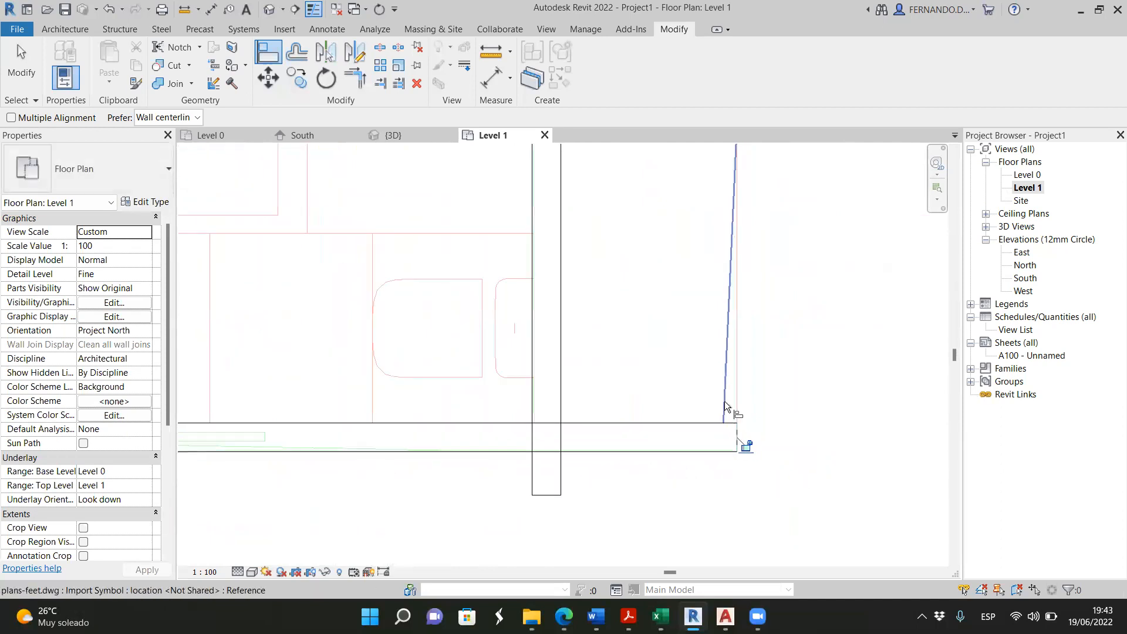
key("Escape")
key("Escape")
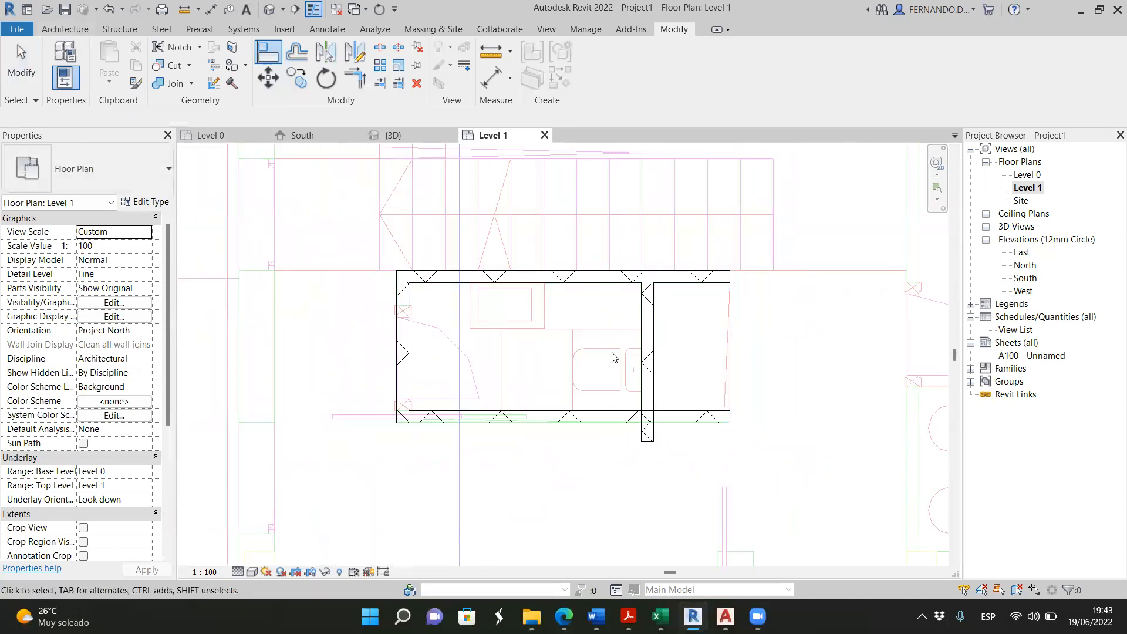
Shorten the inner partition's lower end so that it stops at the lower bathroom partition
left_click(650, 437)
left_click_drag(647, 441, 647, 418)
left_click(634, 455)
Move the four bathroom partitions from the CAD plan's lower-left exterior corner to the matching corner of the modelled exterior walls
scroll(705, 353, "down", 6)
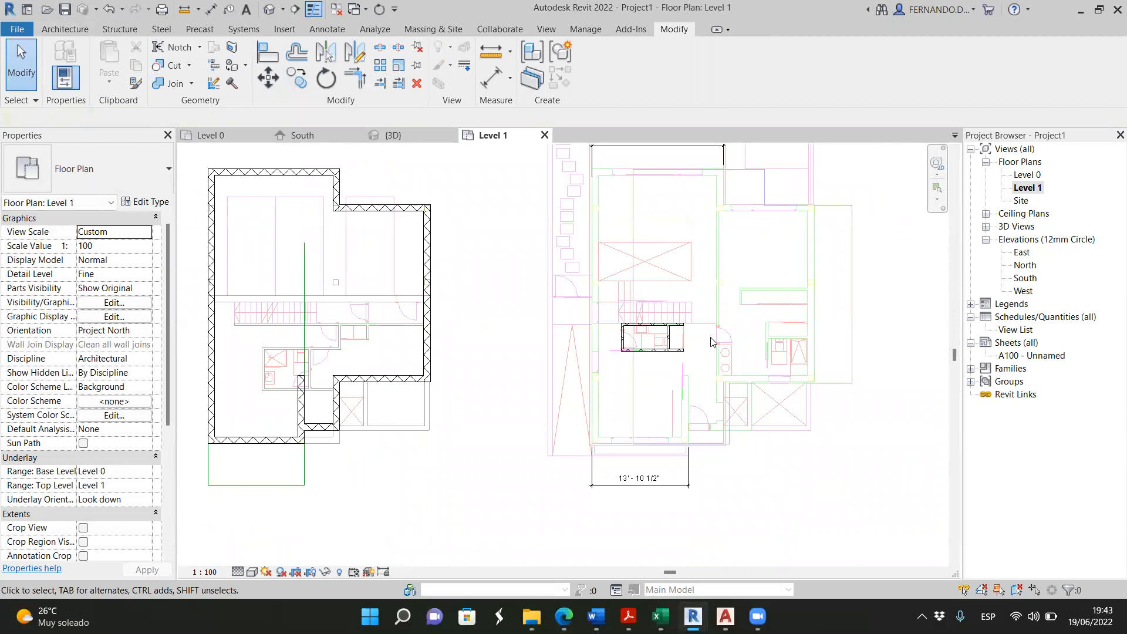
scroll(640, 387, "up", 2)
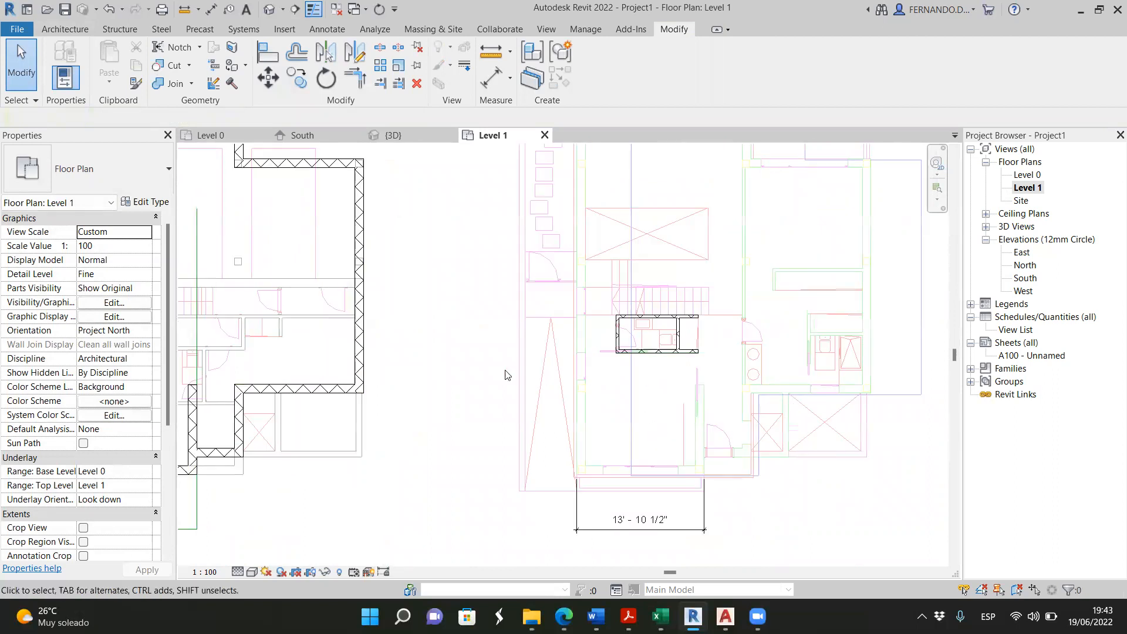
left_click_drag(479, 376, 725, 302)
scroll(688, 385, "down", 3)
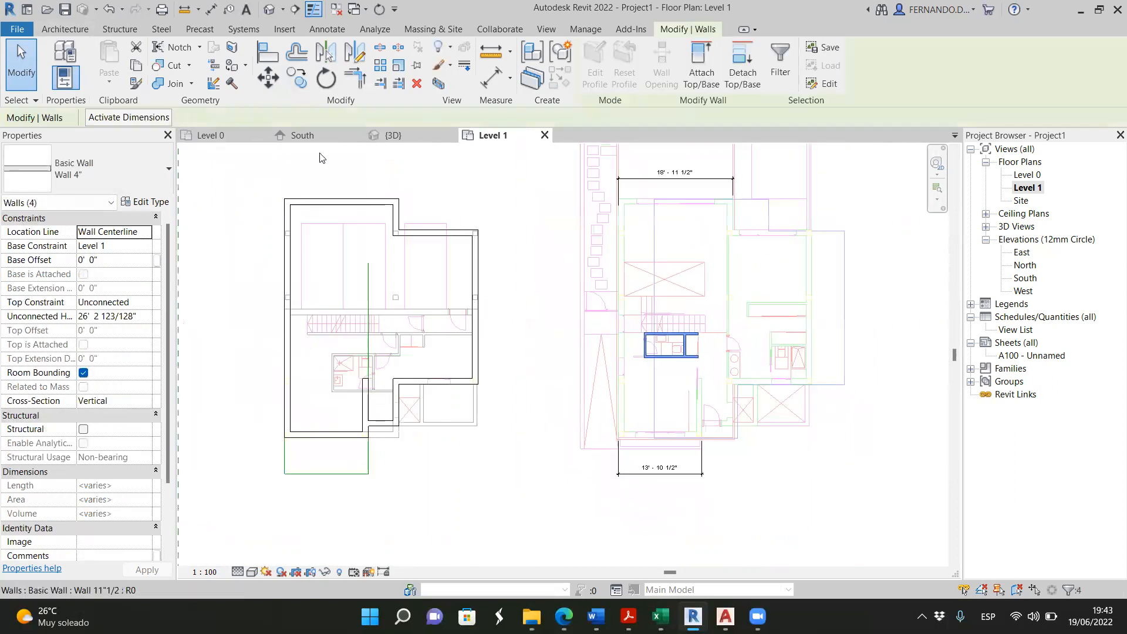
left_click(273, 84)
scroll(675, 428, "up", 7)
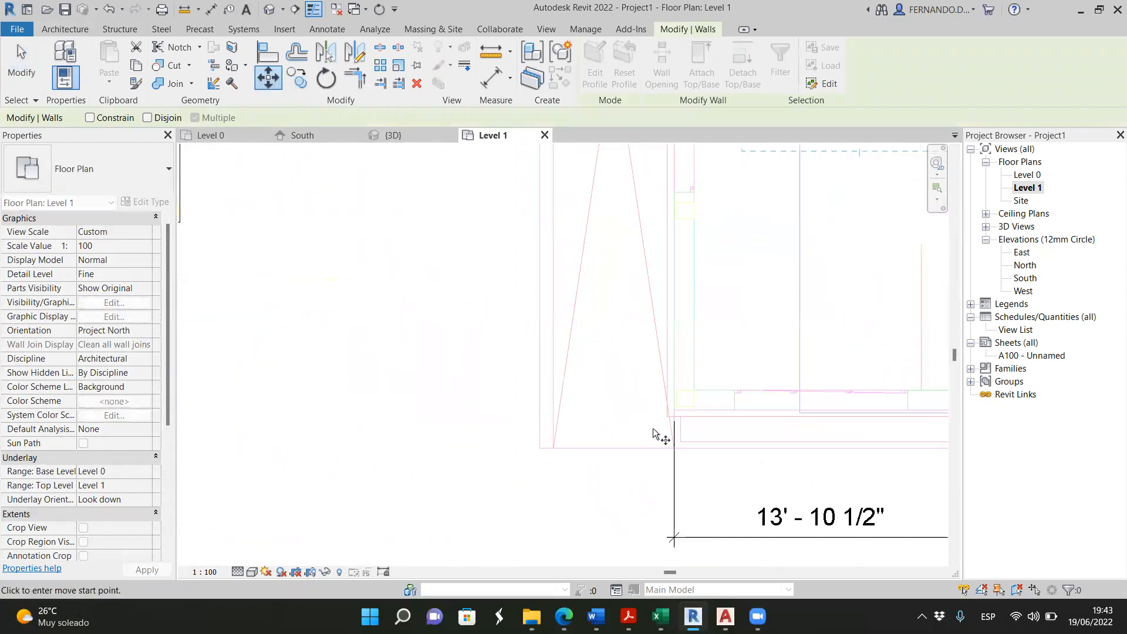
scroll(680, 410, "up", 3)
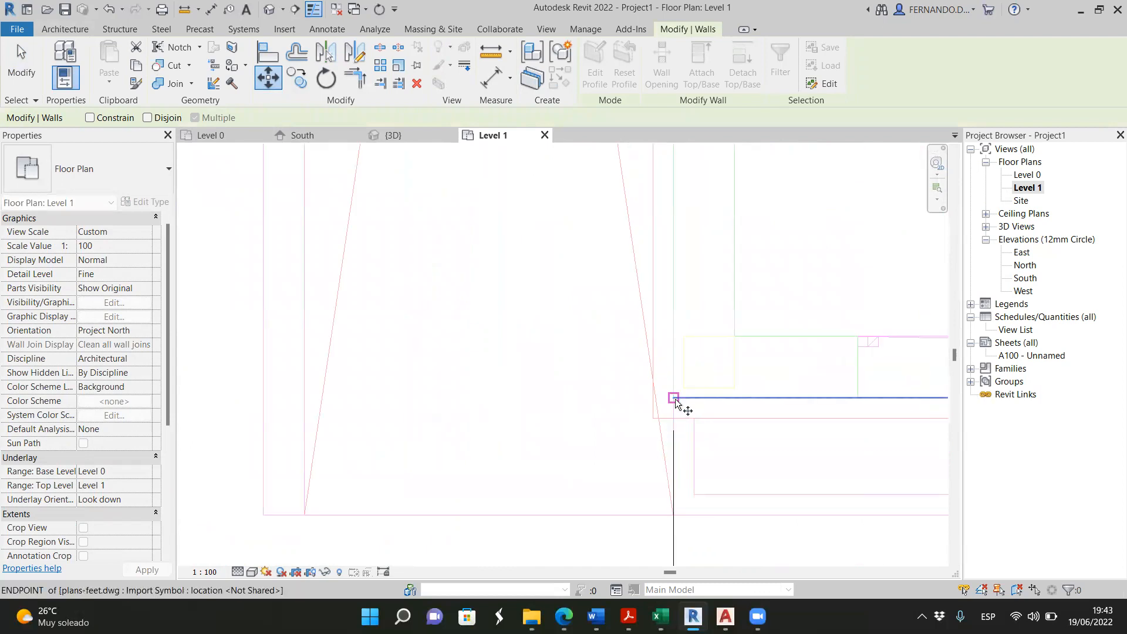
left_click(672, 399)
scroll(663, 419, "down", 2)
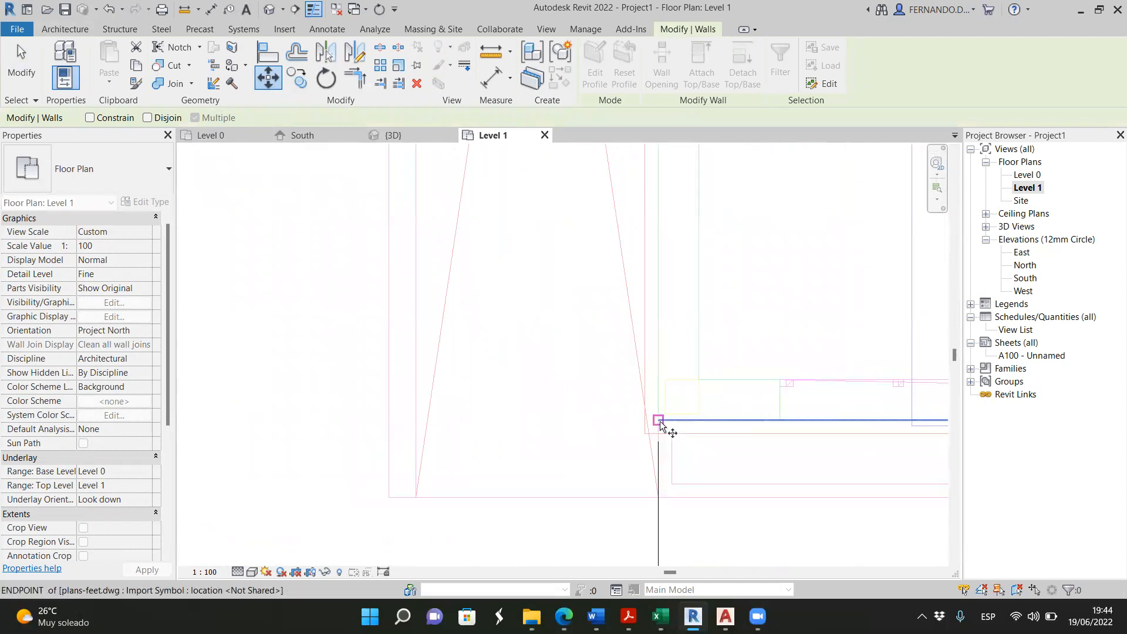
scroll(661, 426, "down", 5)
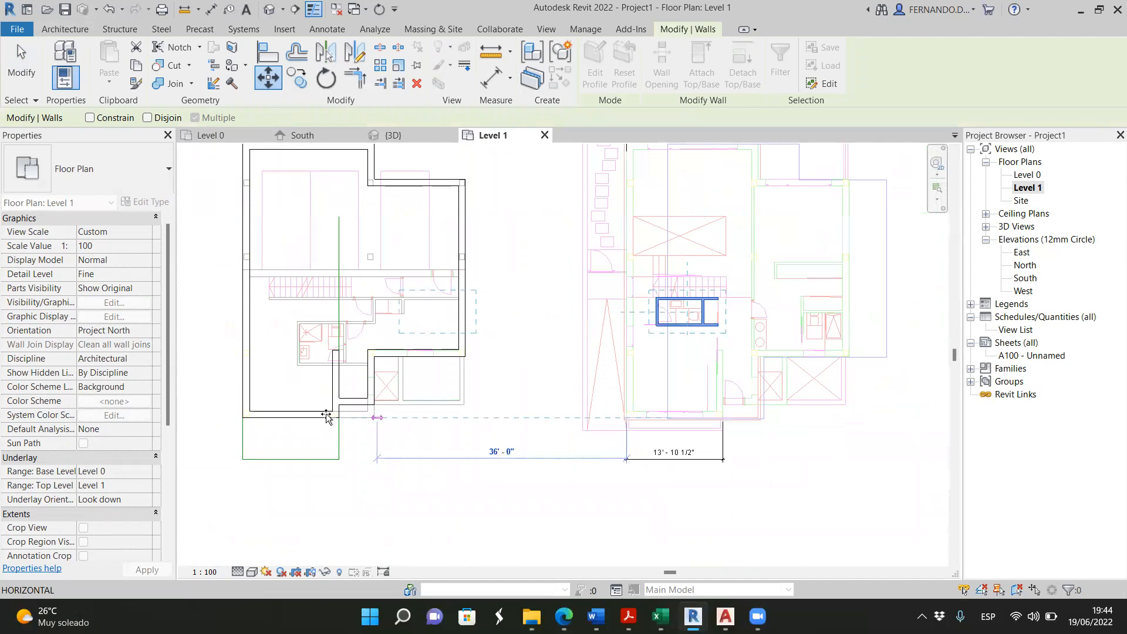
scroll(242, 421, "up", 4)
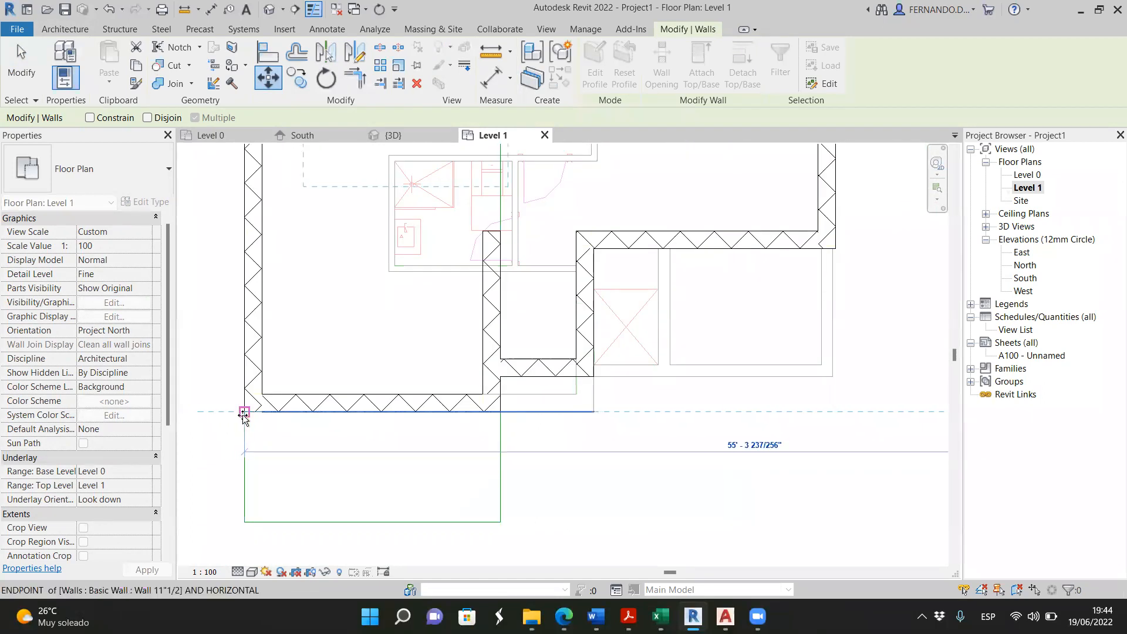
left_click(244, 411)
scroll(525, 469, "down", 3)
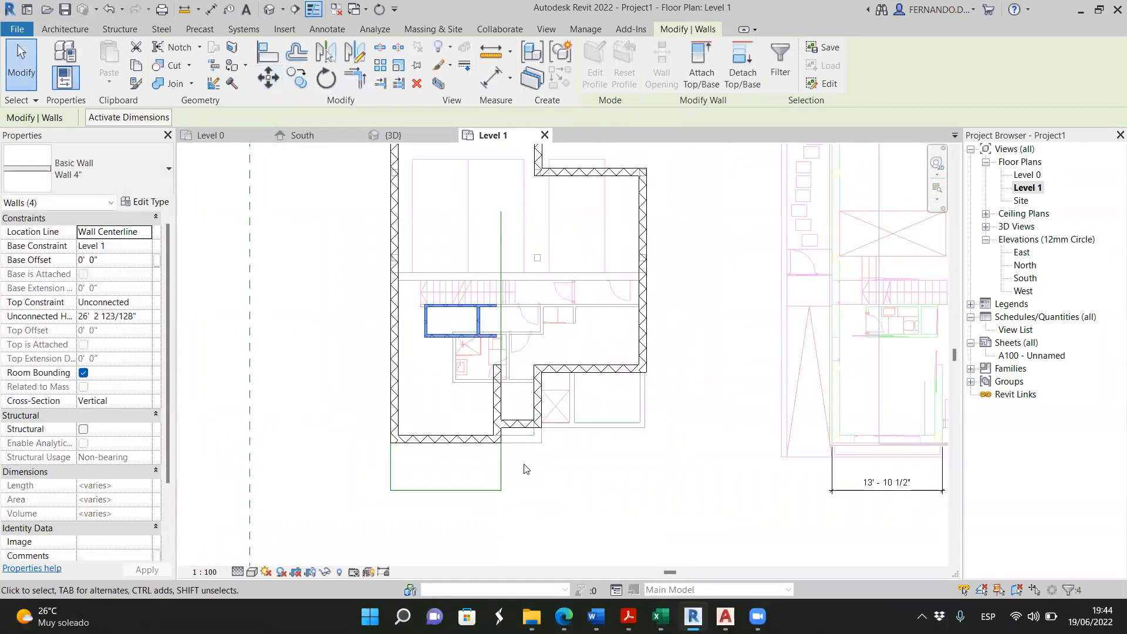
left_click(524, 465)
Delete the long vertical green line running through the modelled house
scroll(515, 293, "up", 5)
scroll(514, 292, "up", 3)
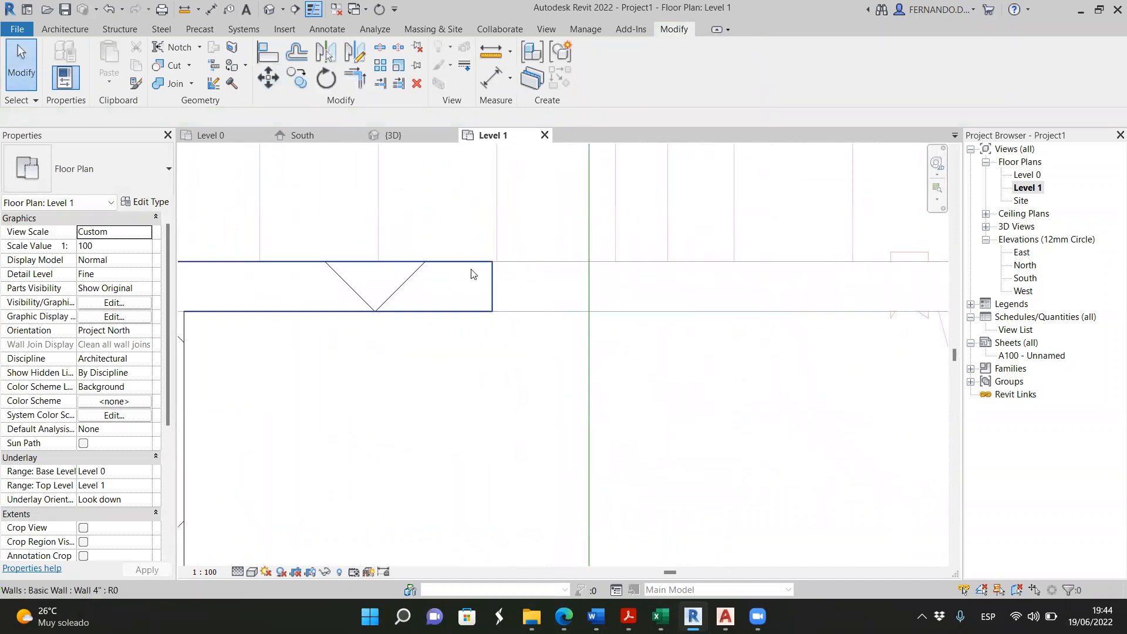
scroll(546, 276, "down", 6)
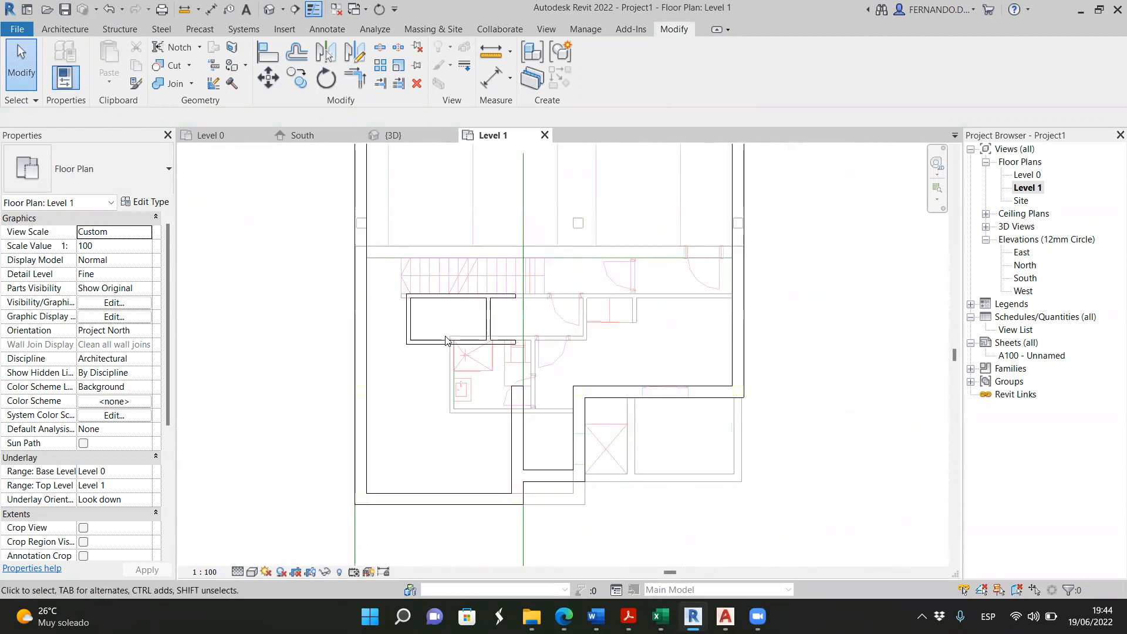
scroll(464, 339, "up", 3)
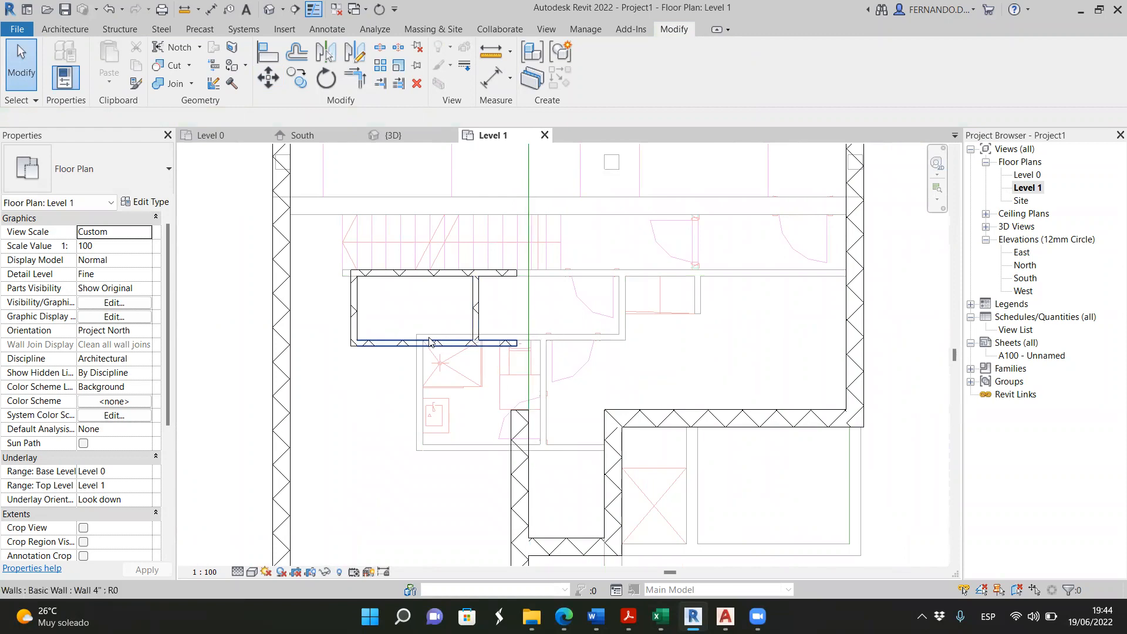
scroll(541, 385, "down", 5)
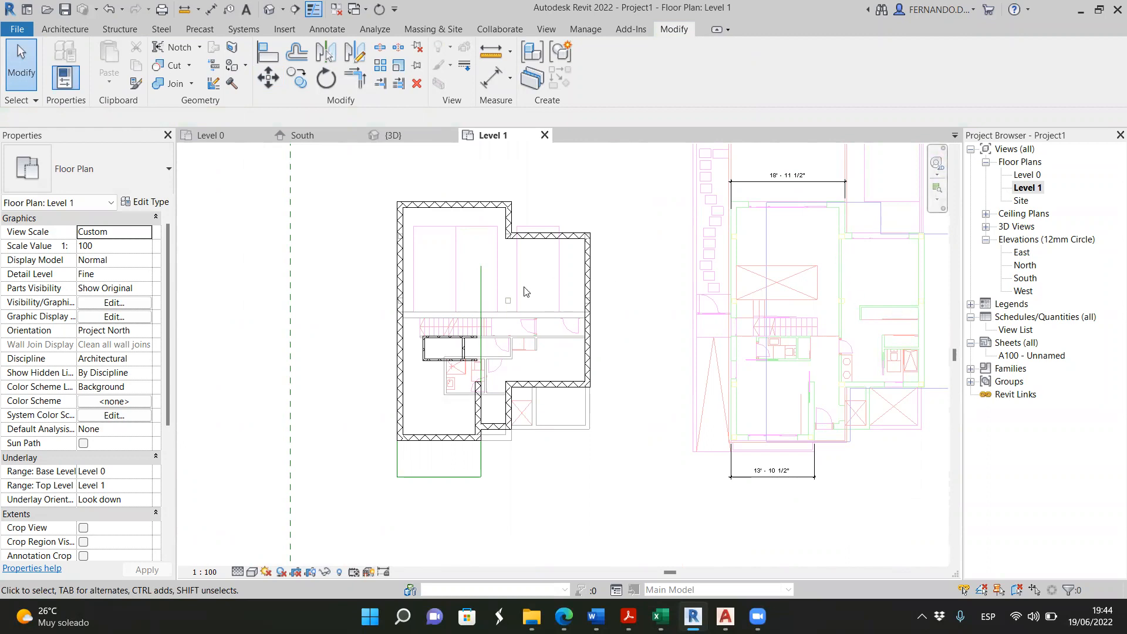
left_click(480, 293)
key("Delete")
Draw a vertical Wall 4" partition about 17' 6" long, starting just below the step in the upper exterior wall
left_click(68, 32)
left_click(64, 64)
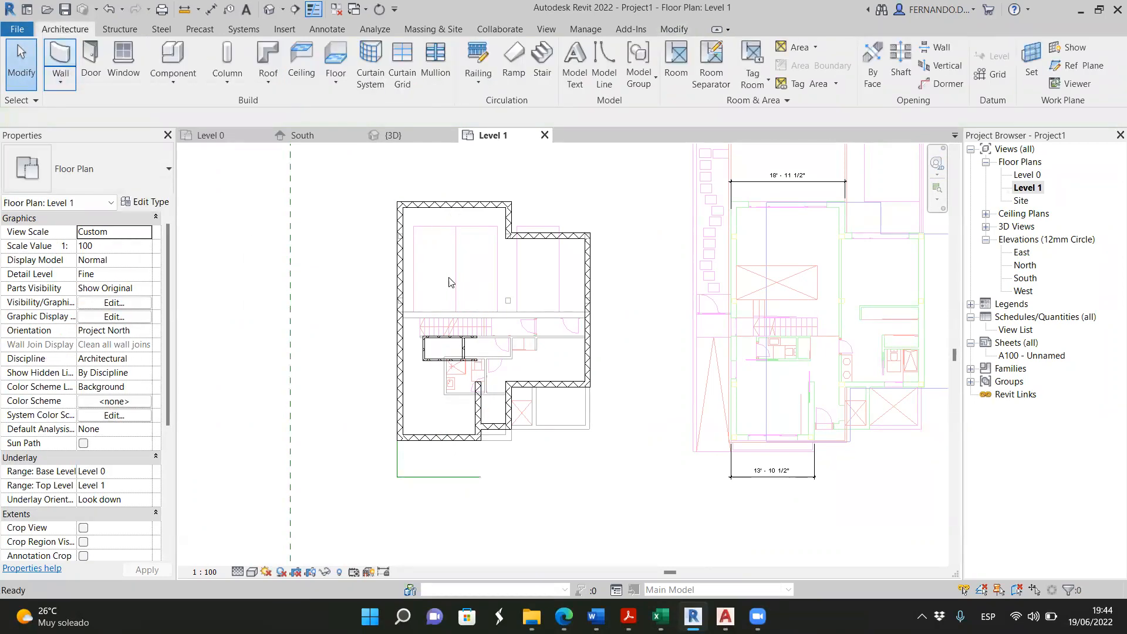
left_click(510, 249)
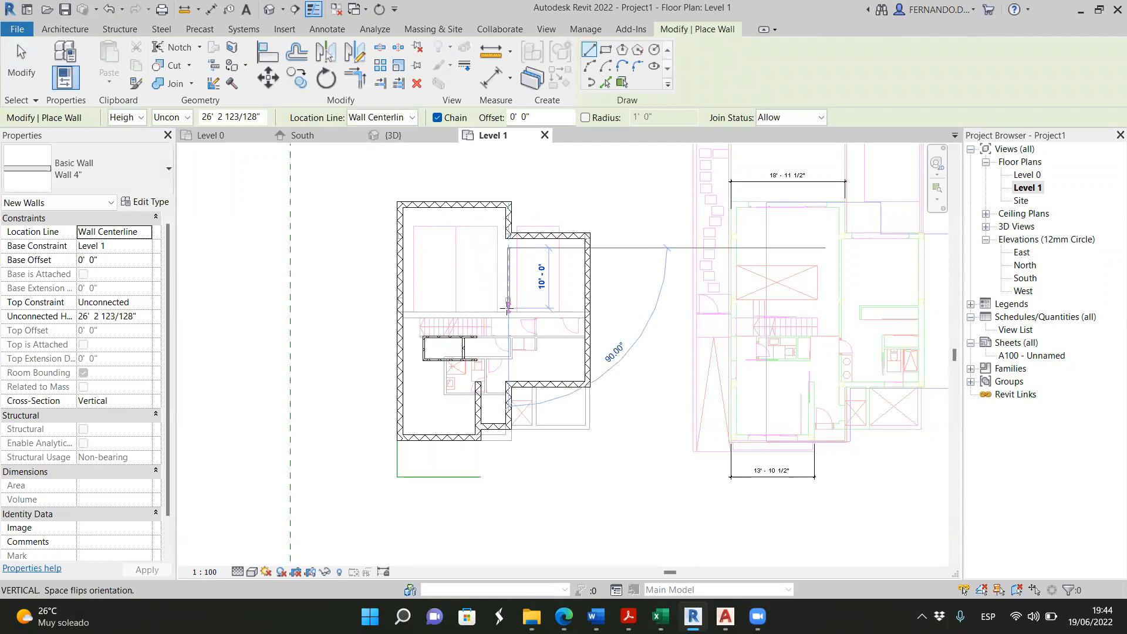
left_click(508, 352)
key("Escape")
key("Escape")
Align the long partition's left face with the inner face of the short vertical exterior wall above it
scroll(763, 273, "up", 2)
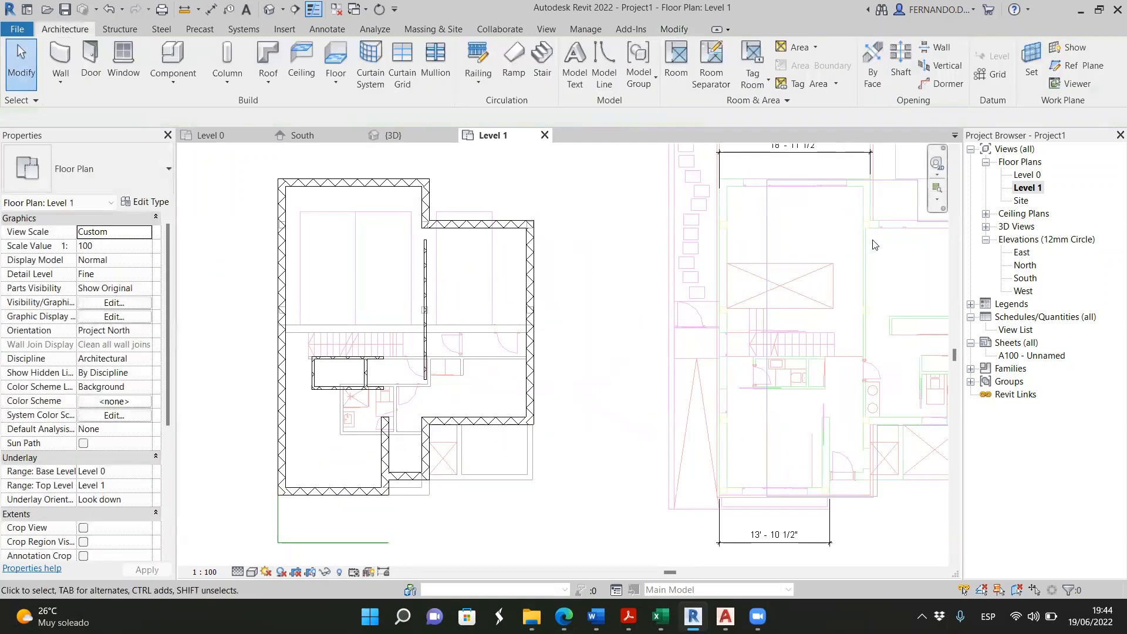
left_click(425, 267)
left_click(267, 53)
scroll(418, 217, "up", 2)
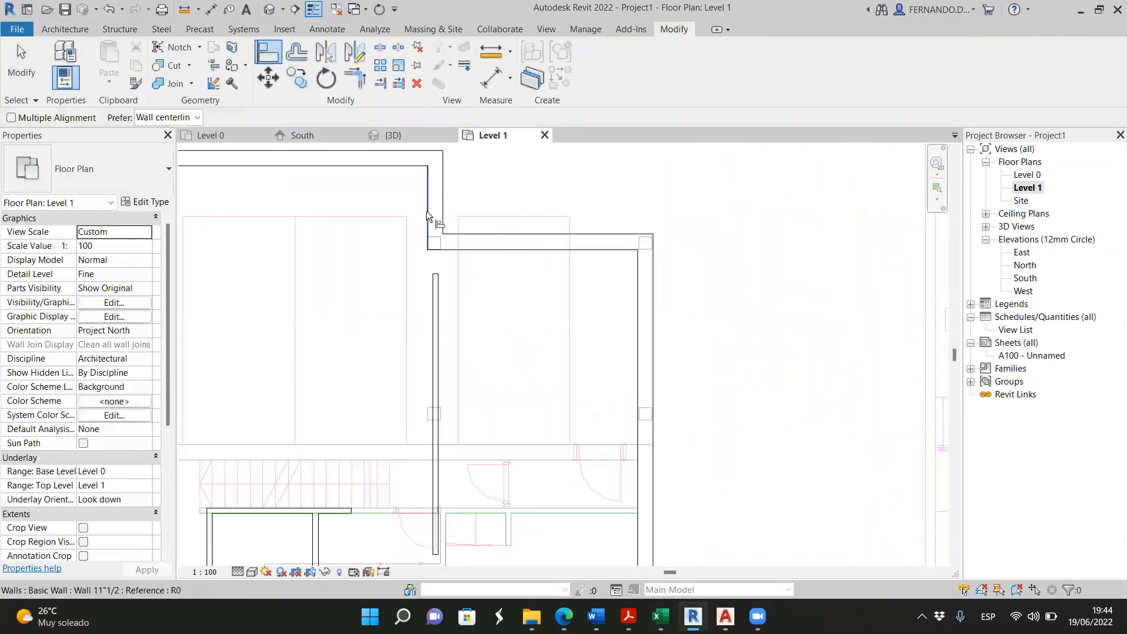
left_click(433, 294)
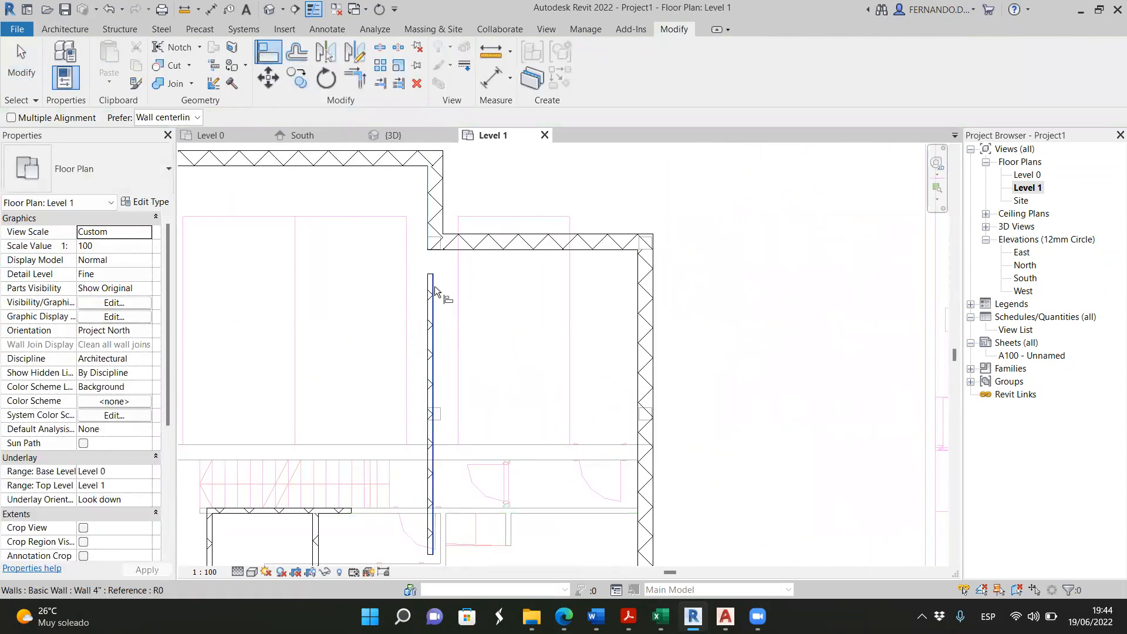
key("Escape")
key("Escape")
Extend the upper end of the long partition to the exterior wall corner above it
left_click(433, 293)
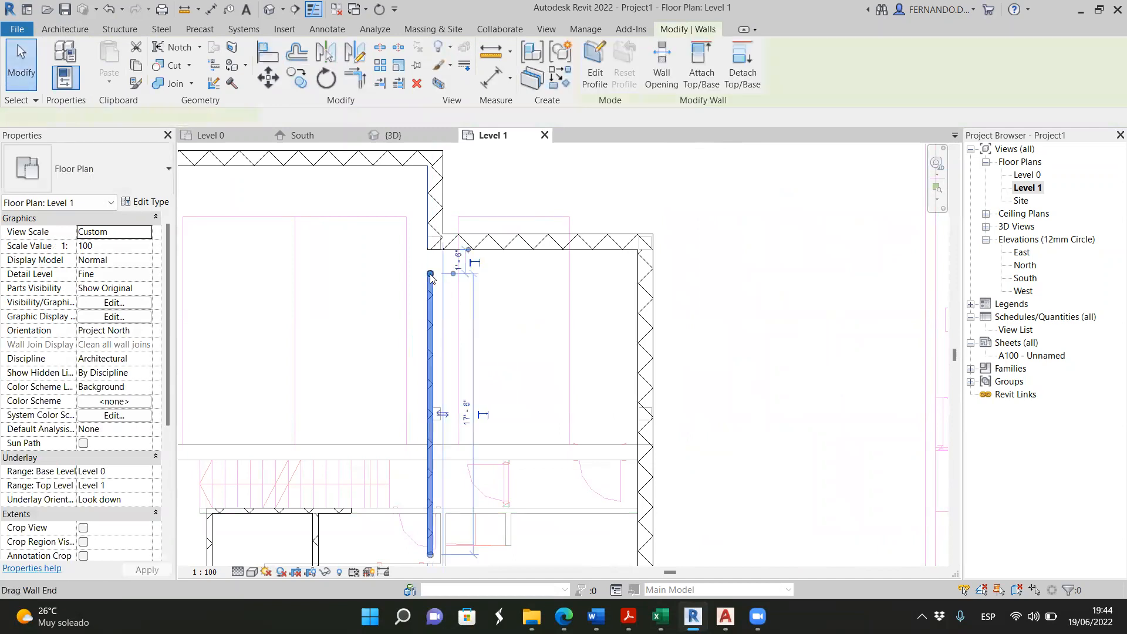
left_click_drag(430, 244, 432, 242)
scroll(439, 243, "down", 2)
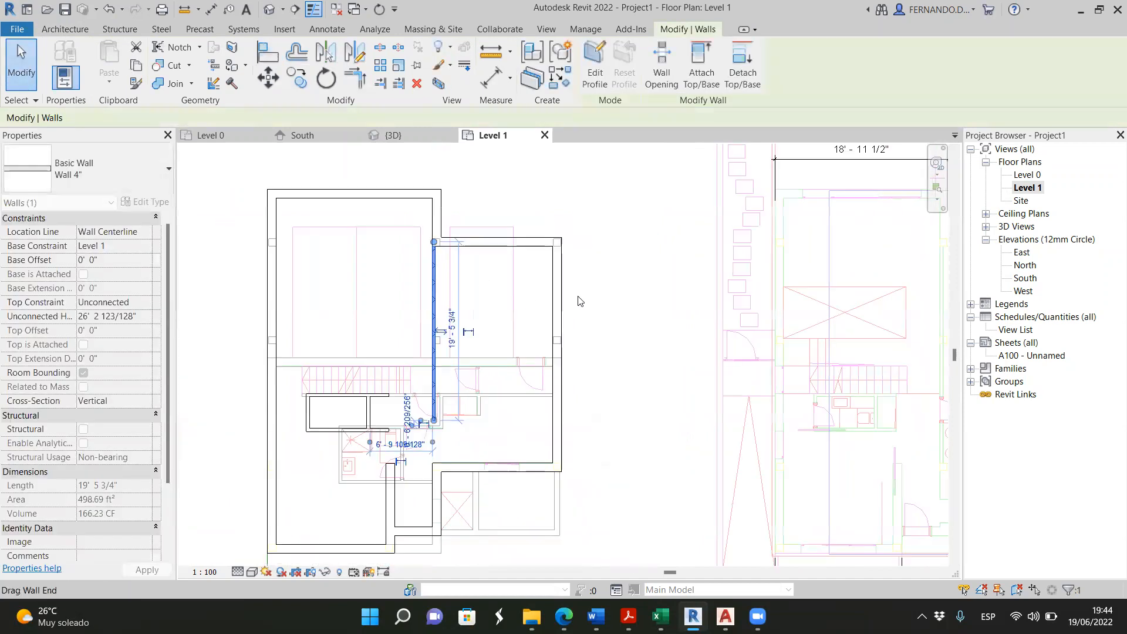
left_click(641, 298)
Examine the CAD plan around the bathroom and central wall, comparing it with the modelled partitions
scroll(390, 287, "down", 1)
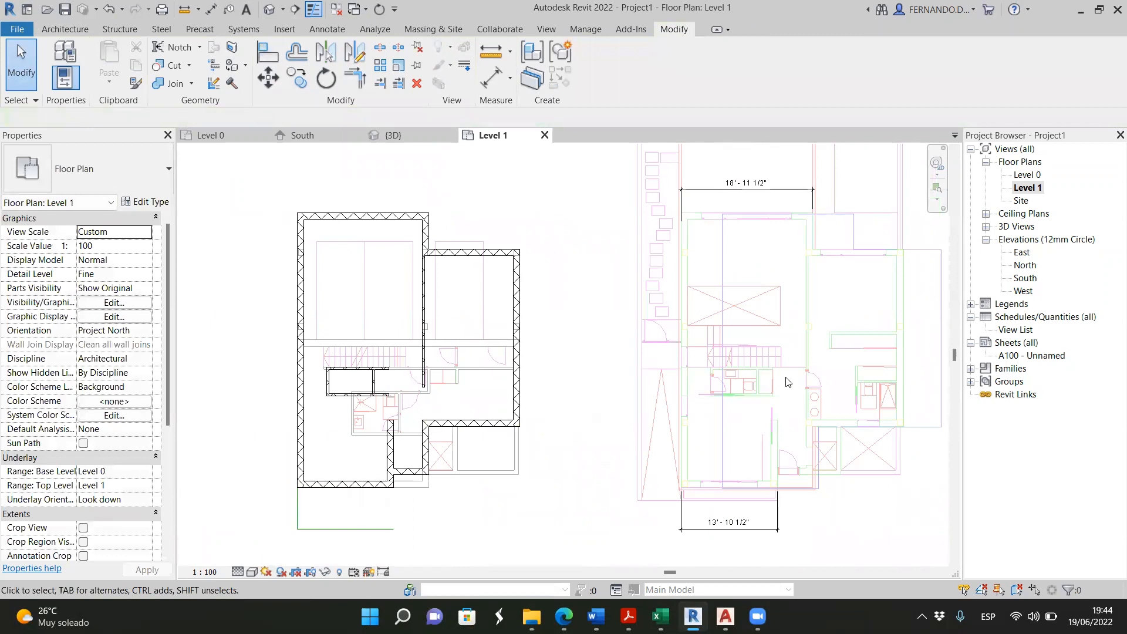
scroll(786, 381, "up", 2)
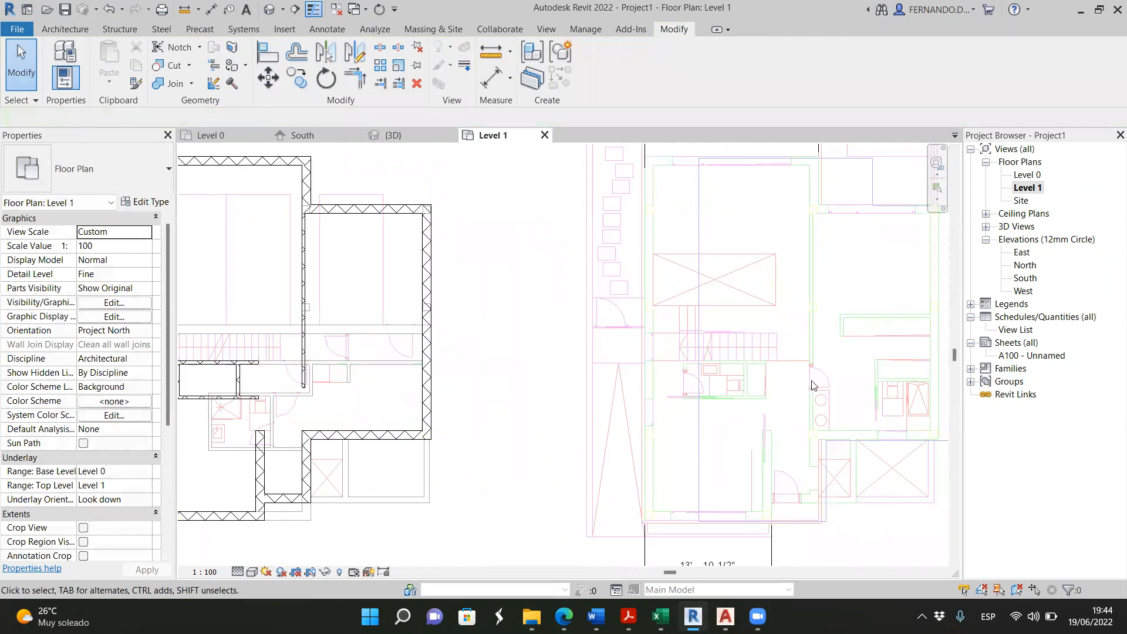
scroll(816, 376, "up", 3)
scroll(786, 345, "down", 4)
scroll(466, 359, "down", 2)
scroll(214, 346, "up", 1)
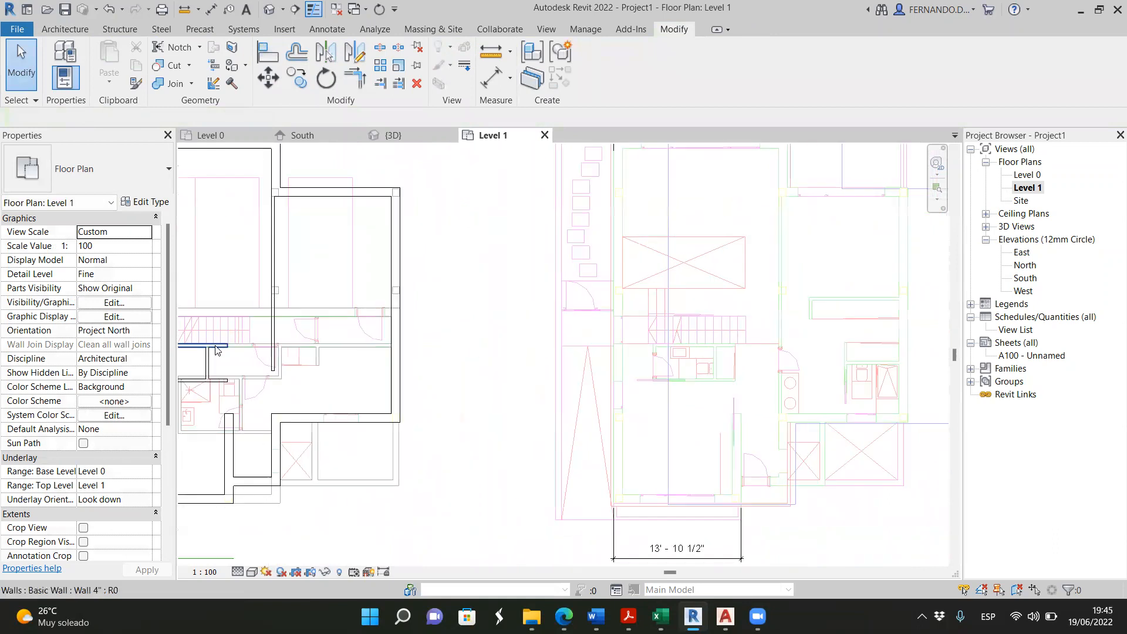
Align the lower end of the long central partition with the lower face of the bathroom's upper partition
scroll(215, 346, "up", 2)
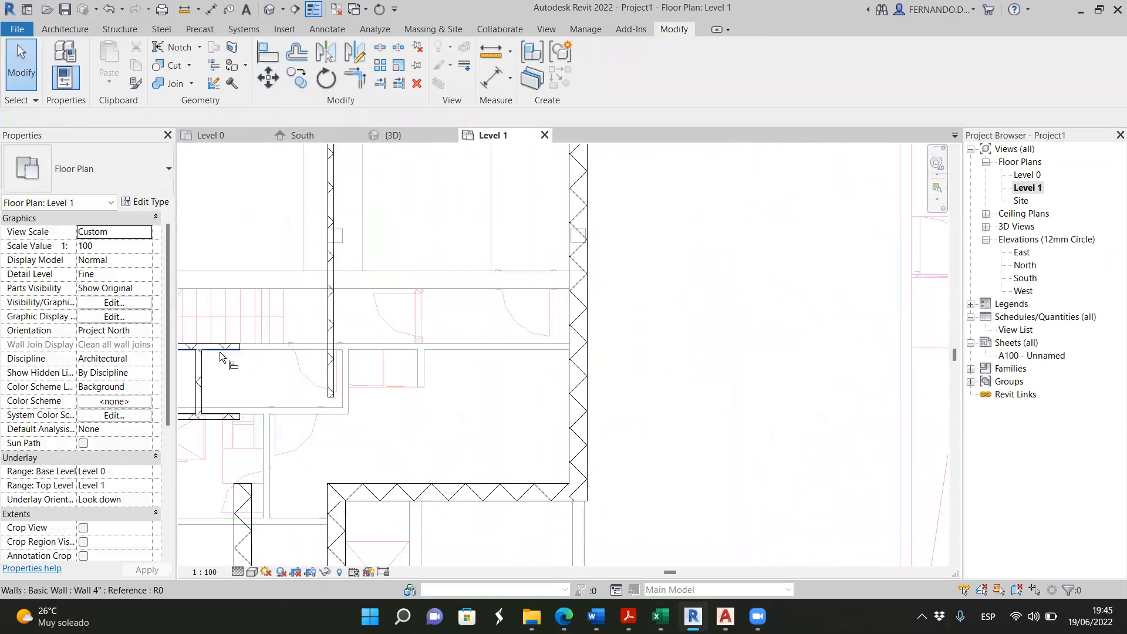
key("a")
key("l")
left_click(220, 353)
left_click(333, 399)
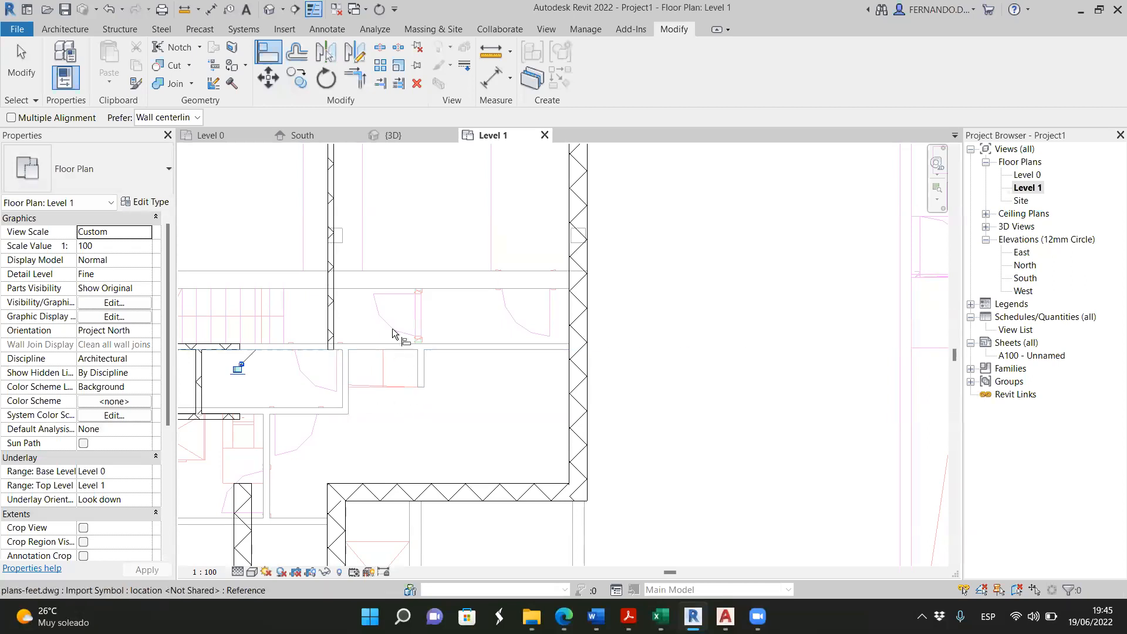
Extend the lower end of the long central partition to the exterior wall corner below it
scroll(418, 326, "down", 4)
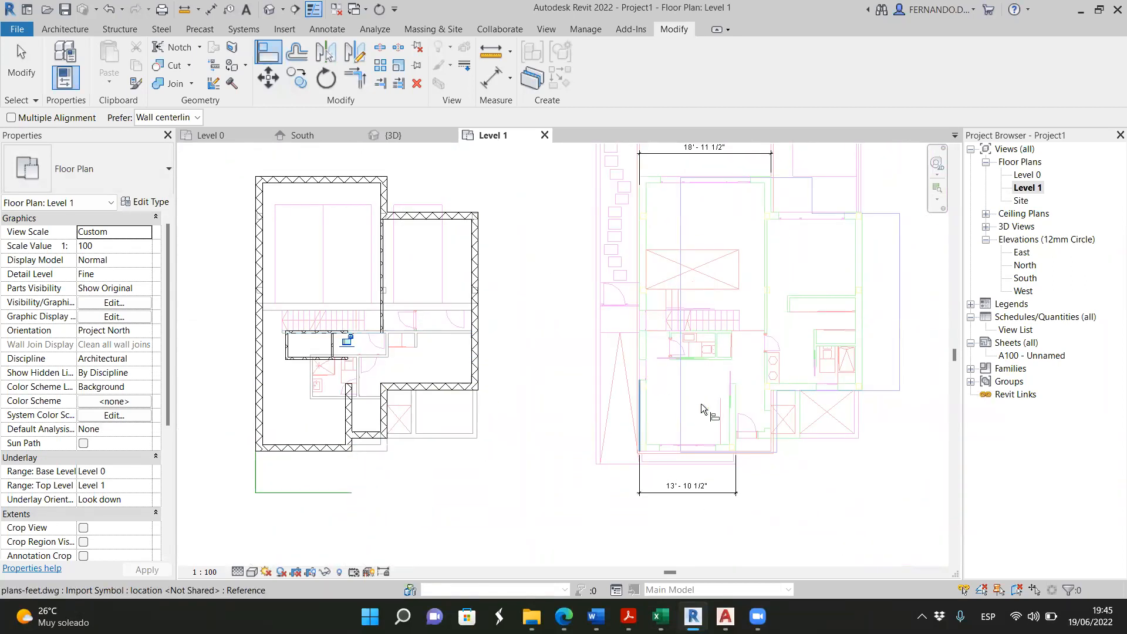
scroll(780, 347, "up", 3)
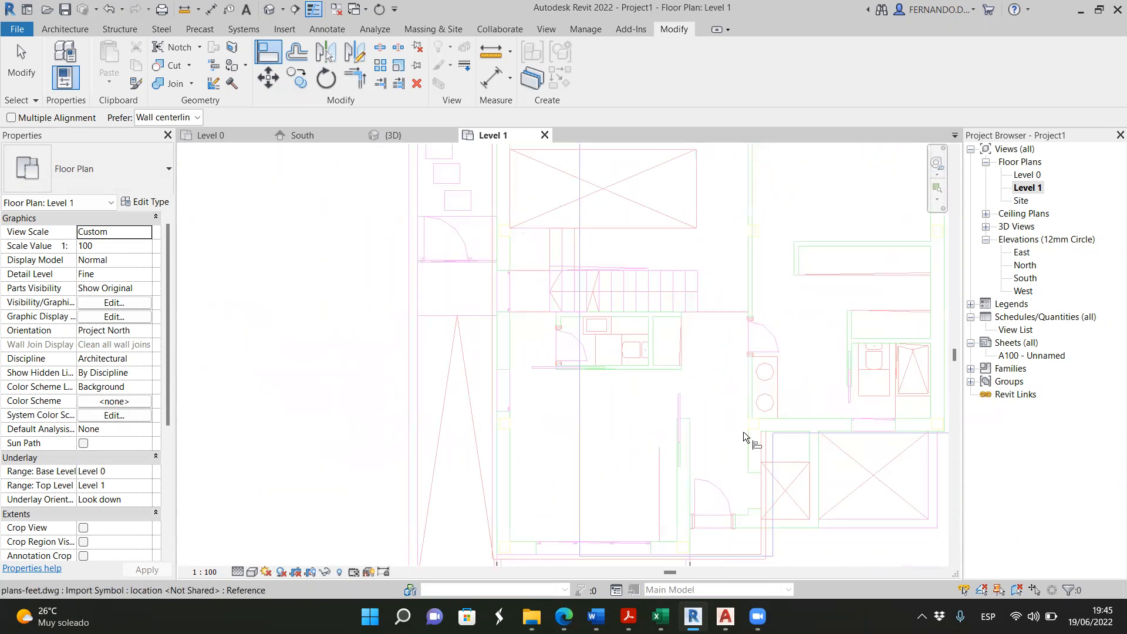
scroll(748, 383, "down", 3)
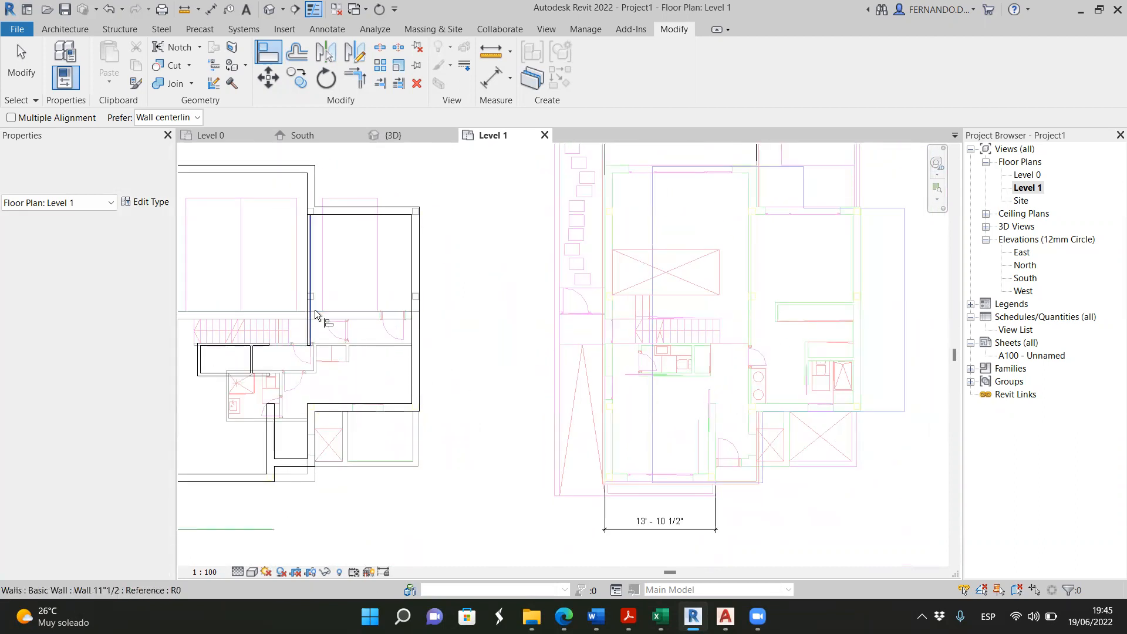
key("Escape")
left_click(308, 327)
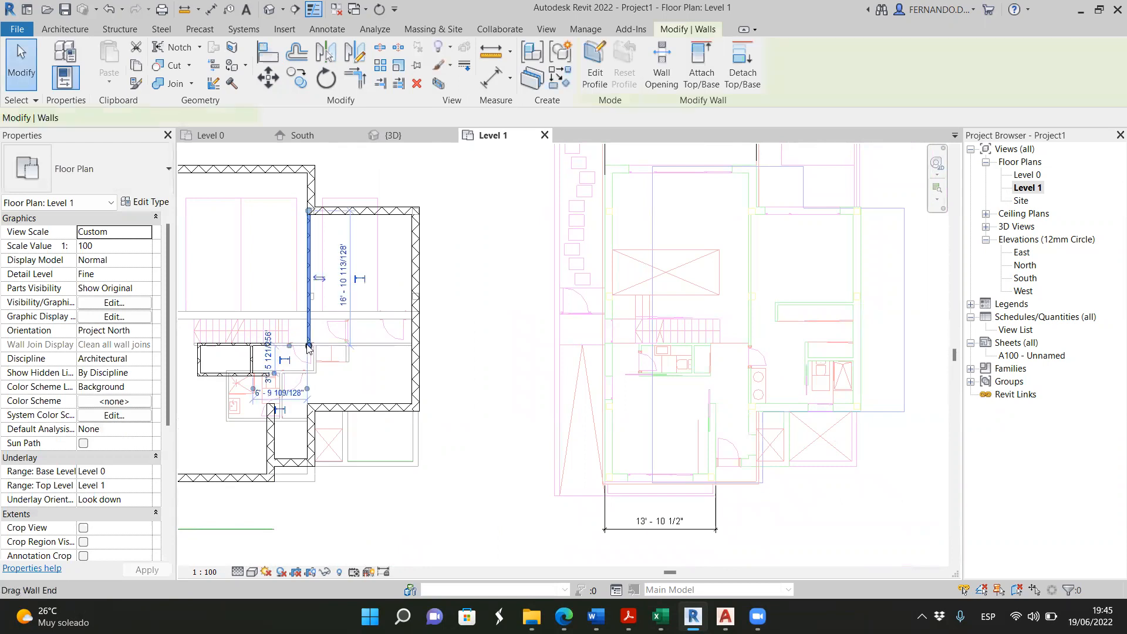
left_click_drag(308, 345, 310, 407)
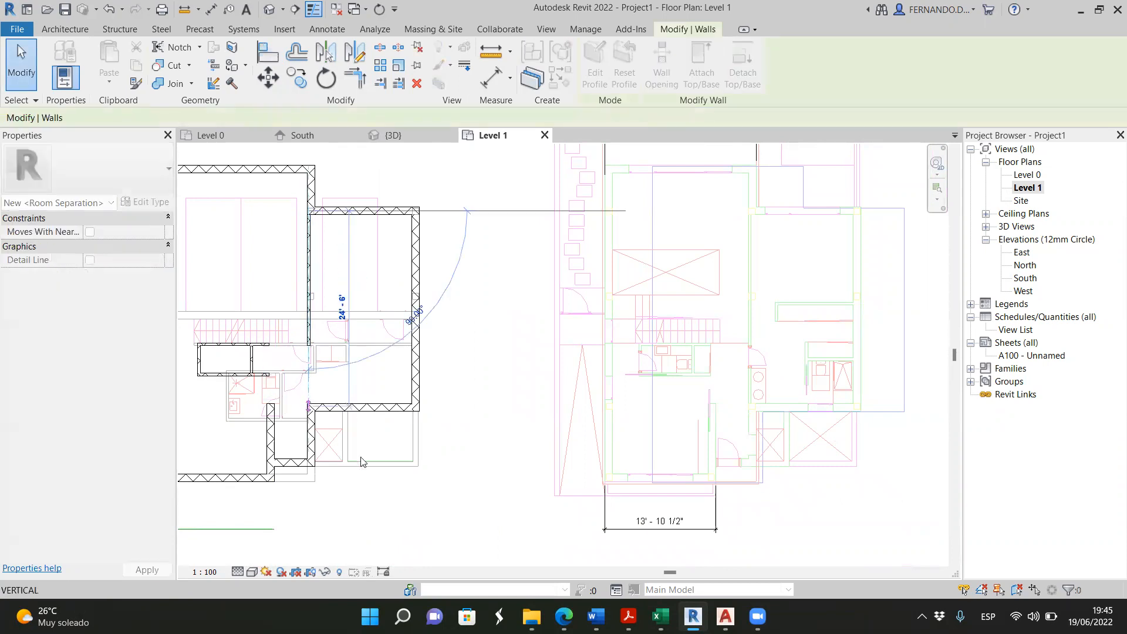
left_click(488, 440)
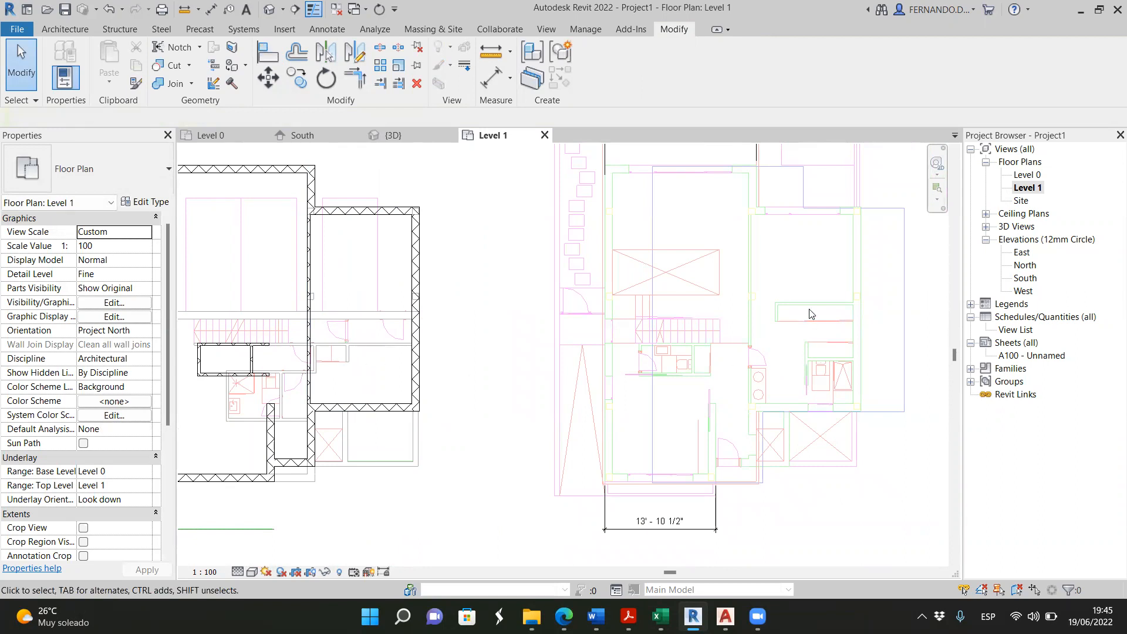
Draw an L-shaped Wall 4" partition beside the closet on the reference CAD plan, with a horizontal leg about 9' 6" long
scroll(782, 309, "up", 3)
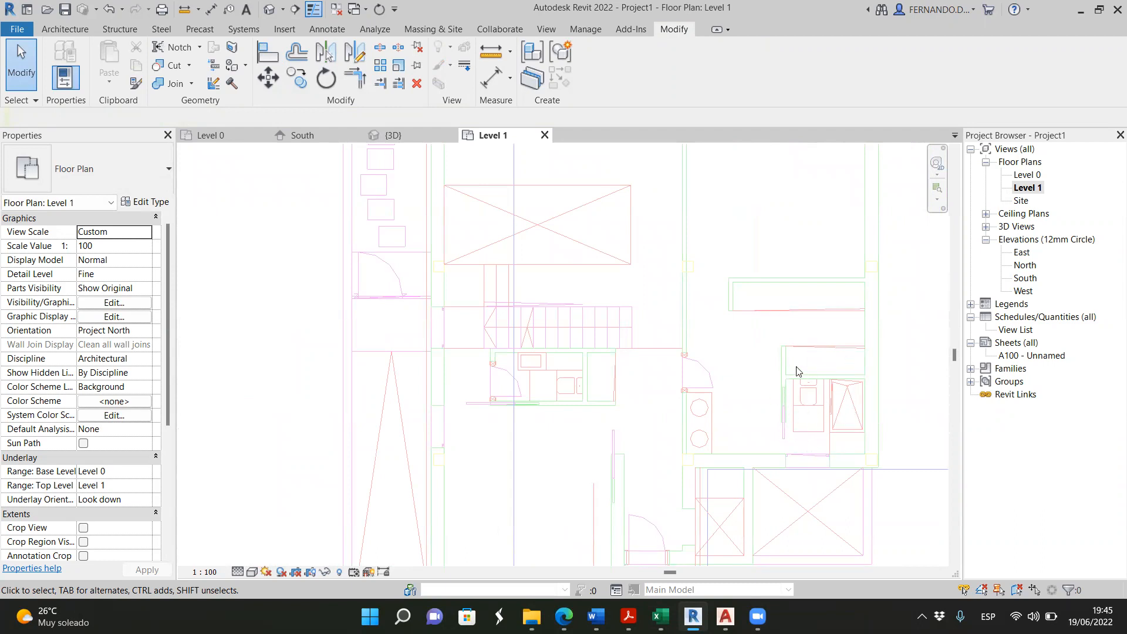
scroll(835, 368, "up", 1)
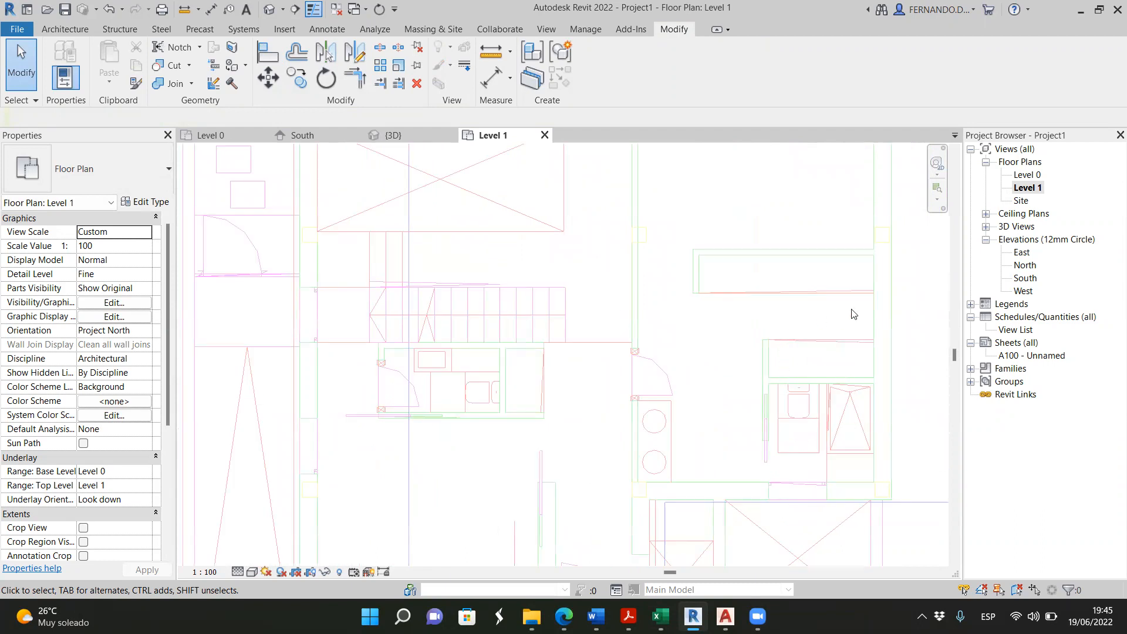
scroll(797, 338, "down", 5)
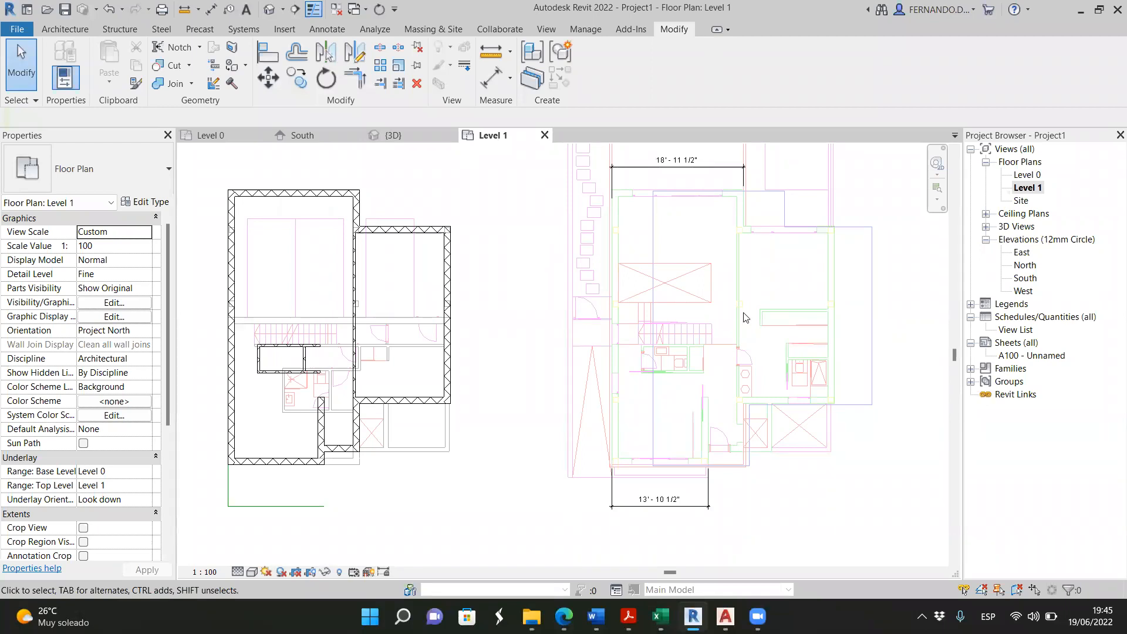
scroll(745, 317, "up", 3)
left_click(66, 29)
left_click(60, 61)
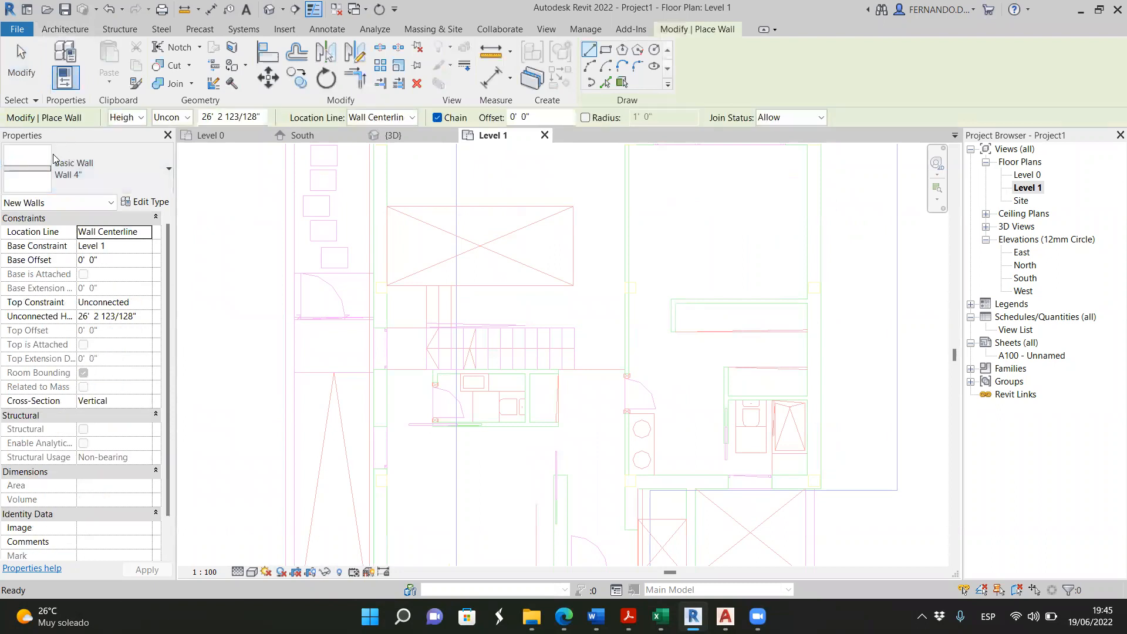
scroll(722, 319, "up", 4)
left_click(592, 359)
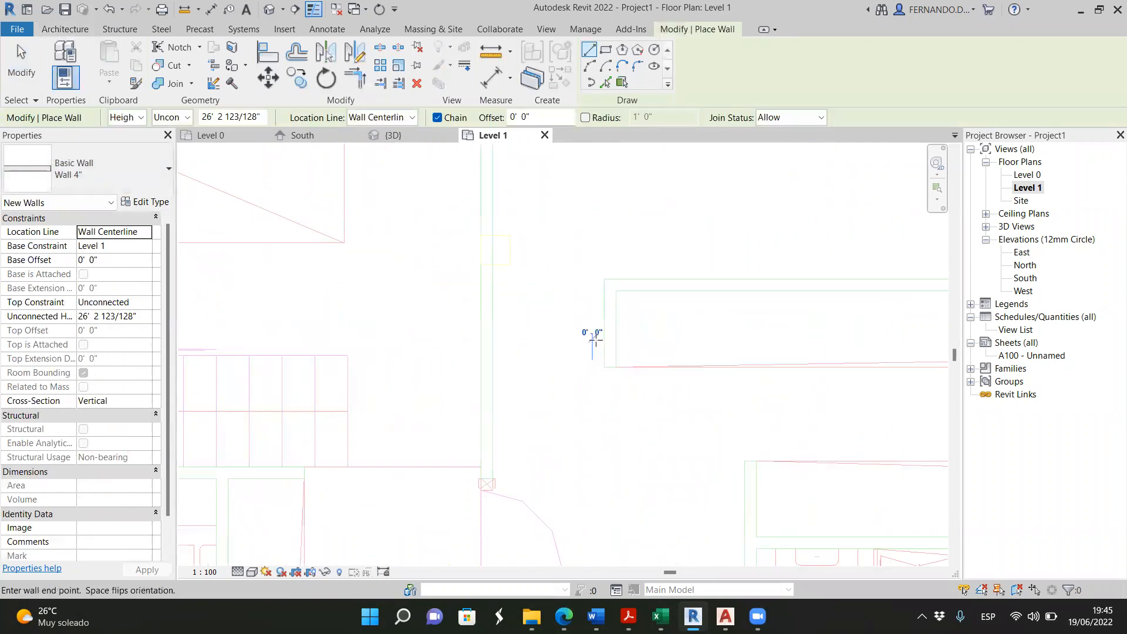
left_click(587, 265)
scroll(581, 255, "down", 2)
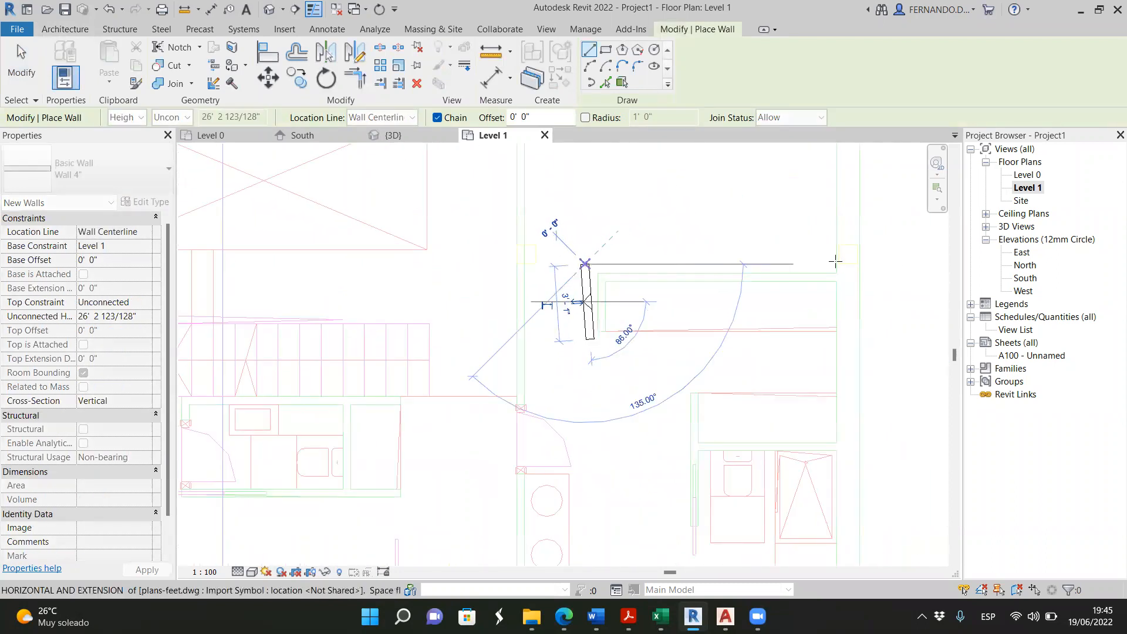
left_click(816, 263)
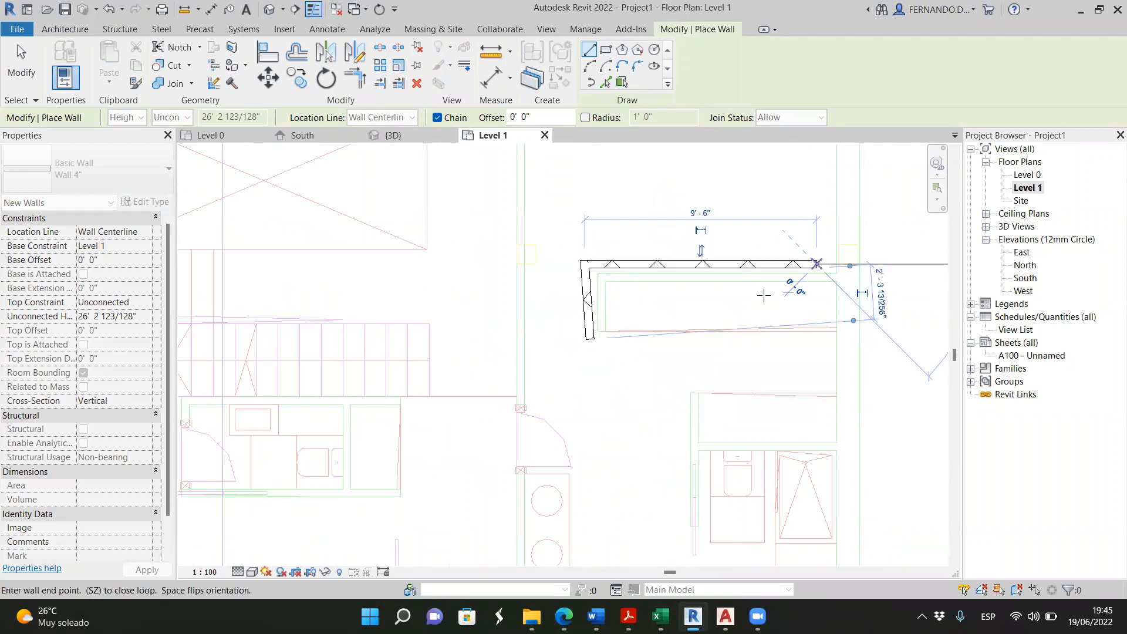
key("Escape")
Draw a vertical Wall 4" partition about 7' long beside the small bathroom on the reference CAD plan
scroll(699, 364, "down", 2)
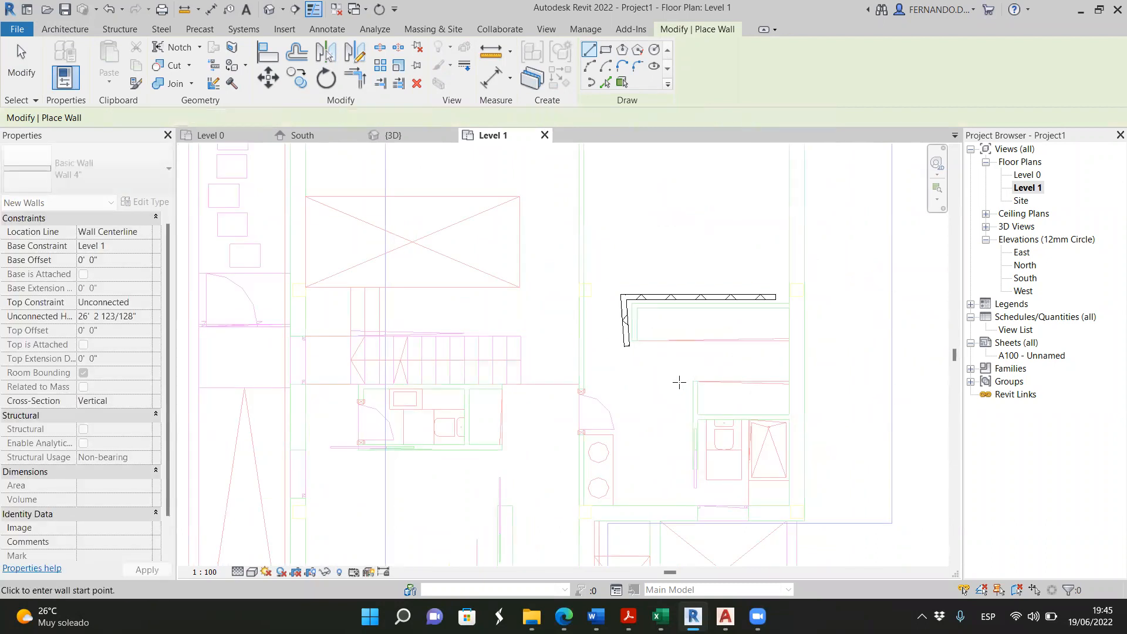
left_click(679, 382)
left_click(681, 488)
key("Escape")
key("Escape")
key("a")
key("l")
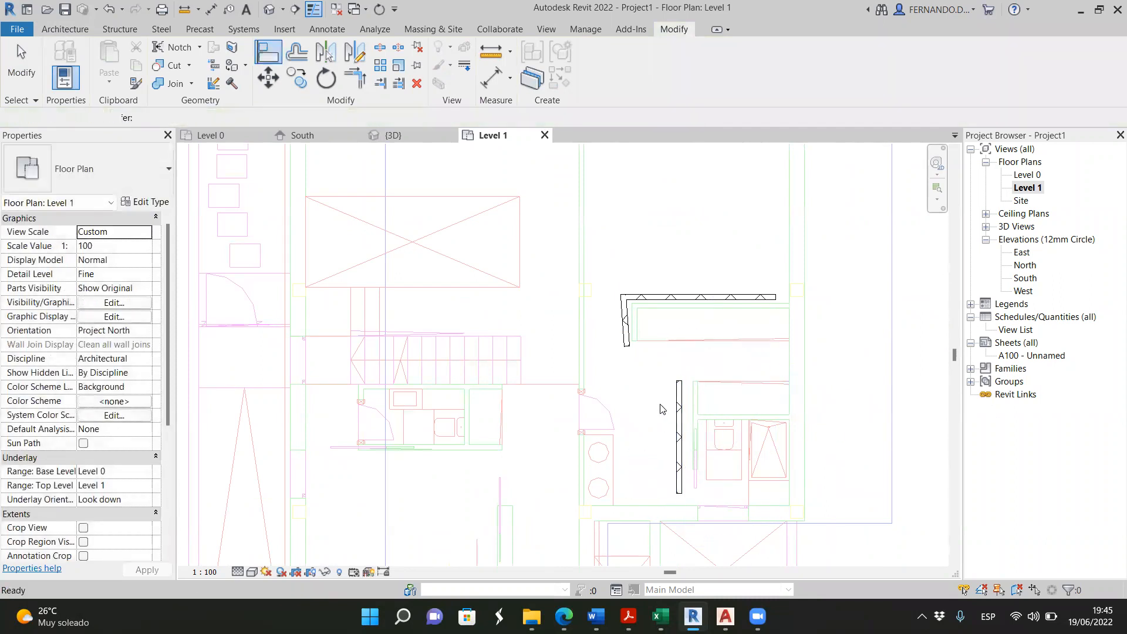
Draw a horizontal Wall 4" partition about 7' long across the vertical one, above the small bathroom fixtures
key("w")
key("a")
left_click(662, 409)
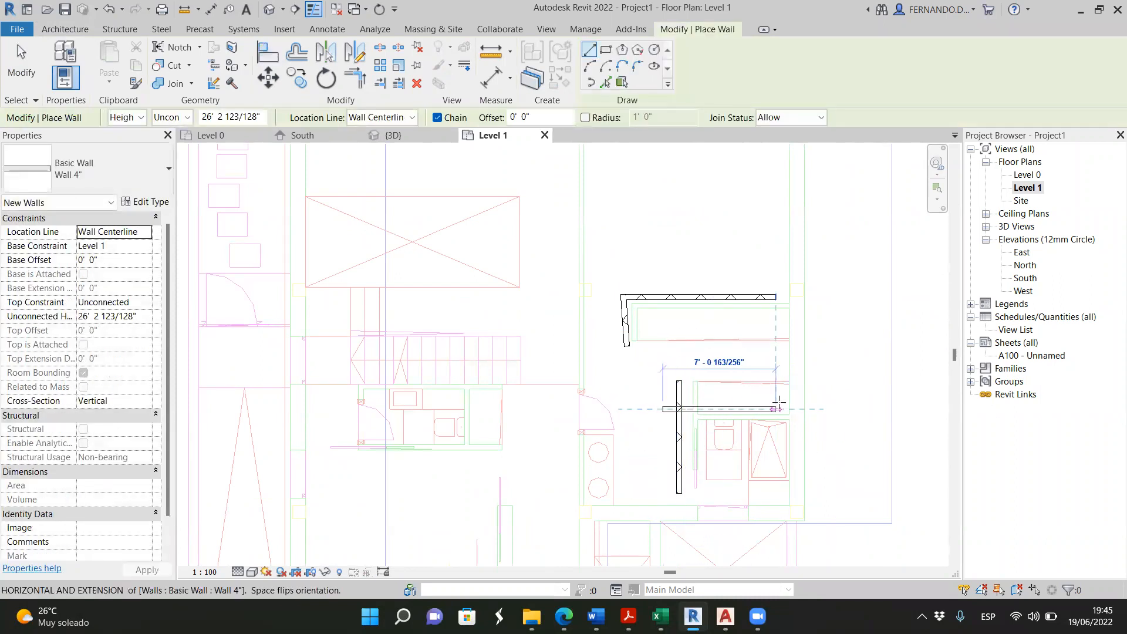
left_click(776, 407)
key("Escape")
key("Escape")
Align the L-shaped partition's horizontal and slanted legs with the outer CAD lines of the closet
key("a")
key("l")
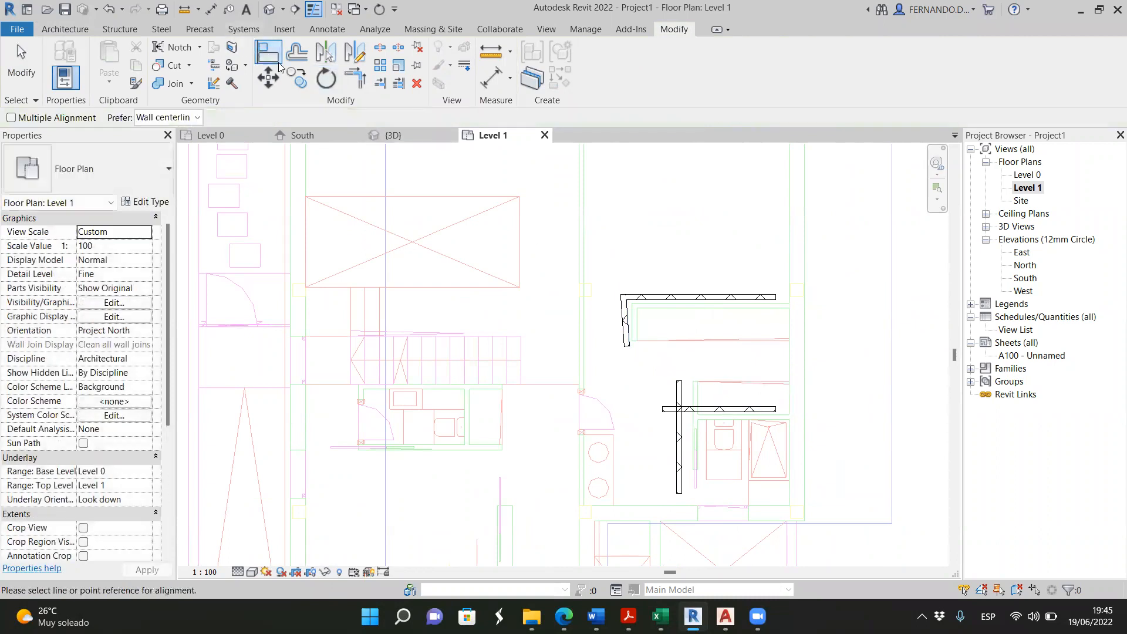
scroll(716, 294, "up", 3)
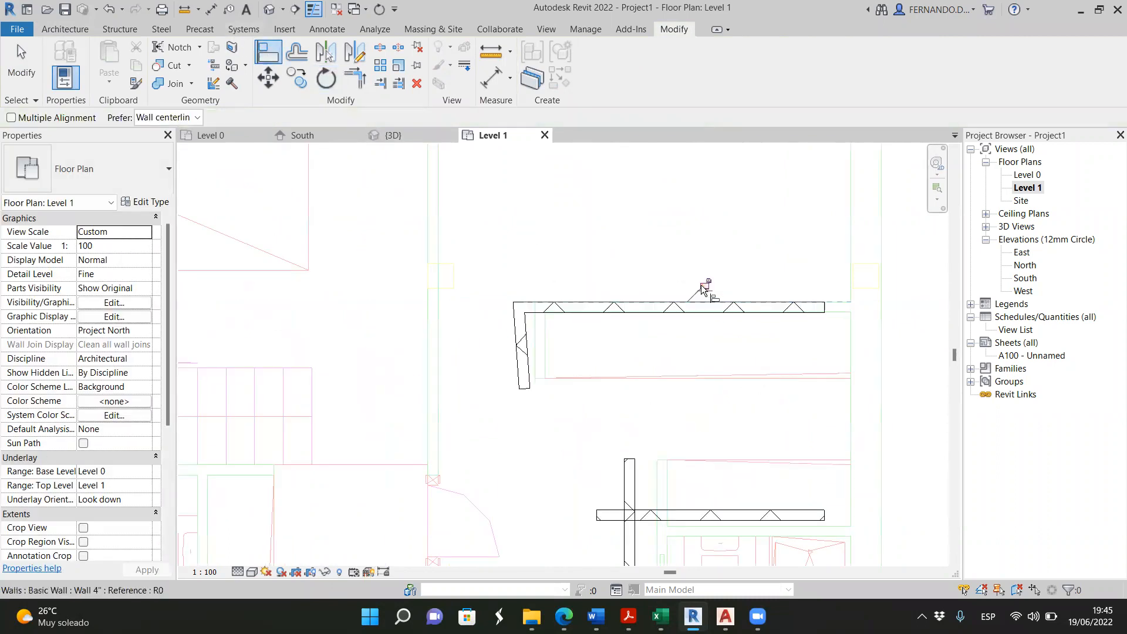
left_click(537, 336)
left_click(516, 335)
scroll(529, 367, "up", 3)
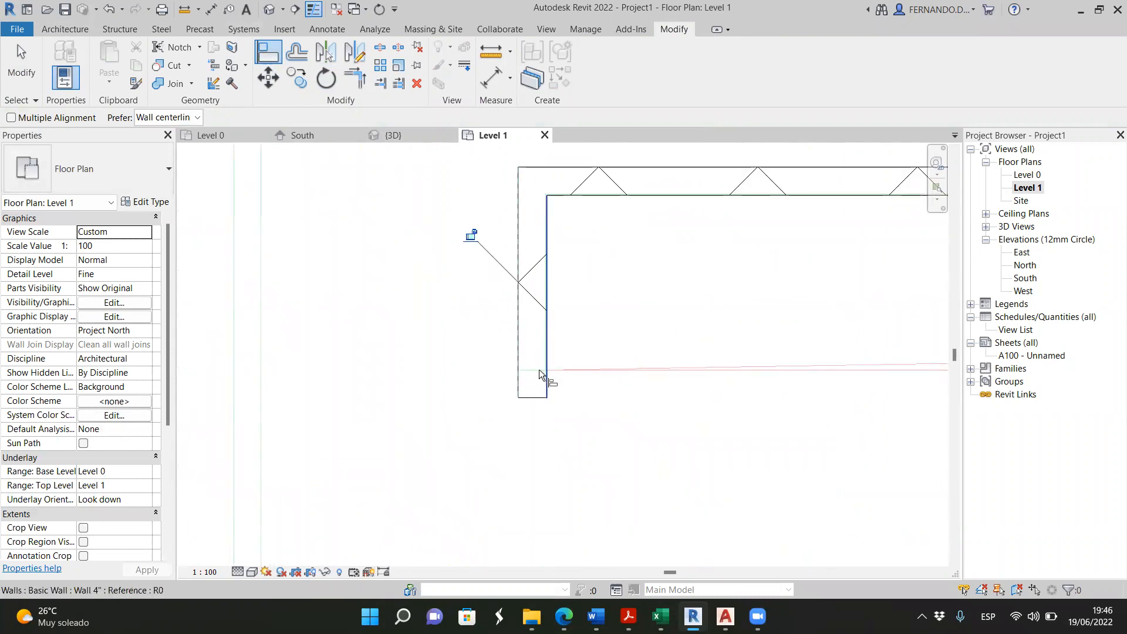
Align the lower end of the L-shaped partition's short leg with the end of the CAD closet wall
left_click(524, 373)
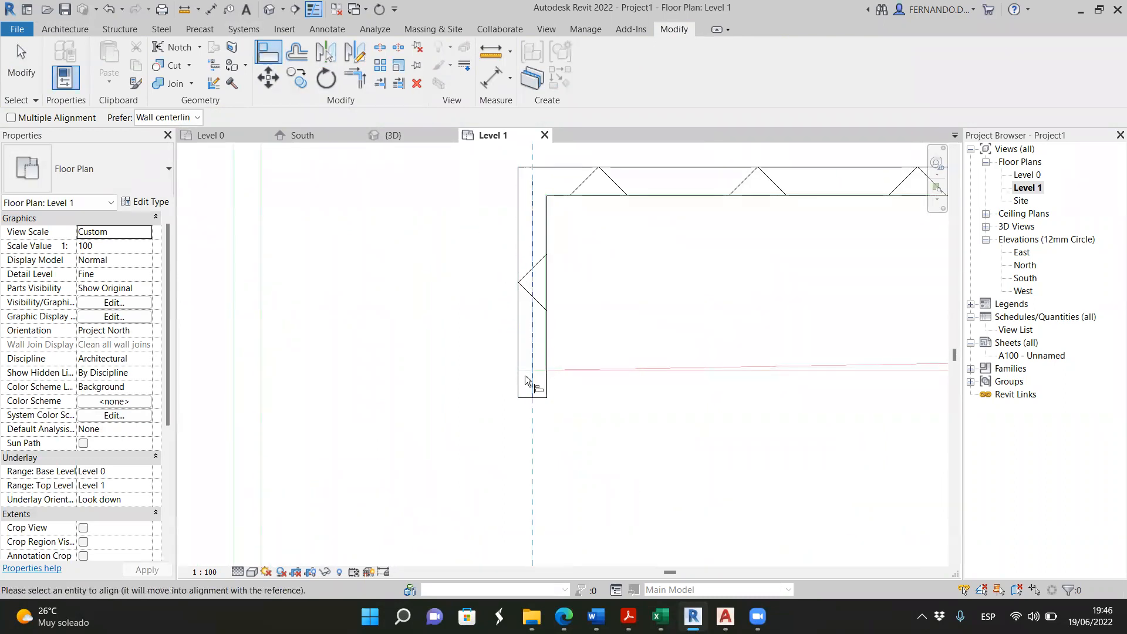
scroll(527, 377, "up", 3)
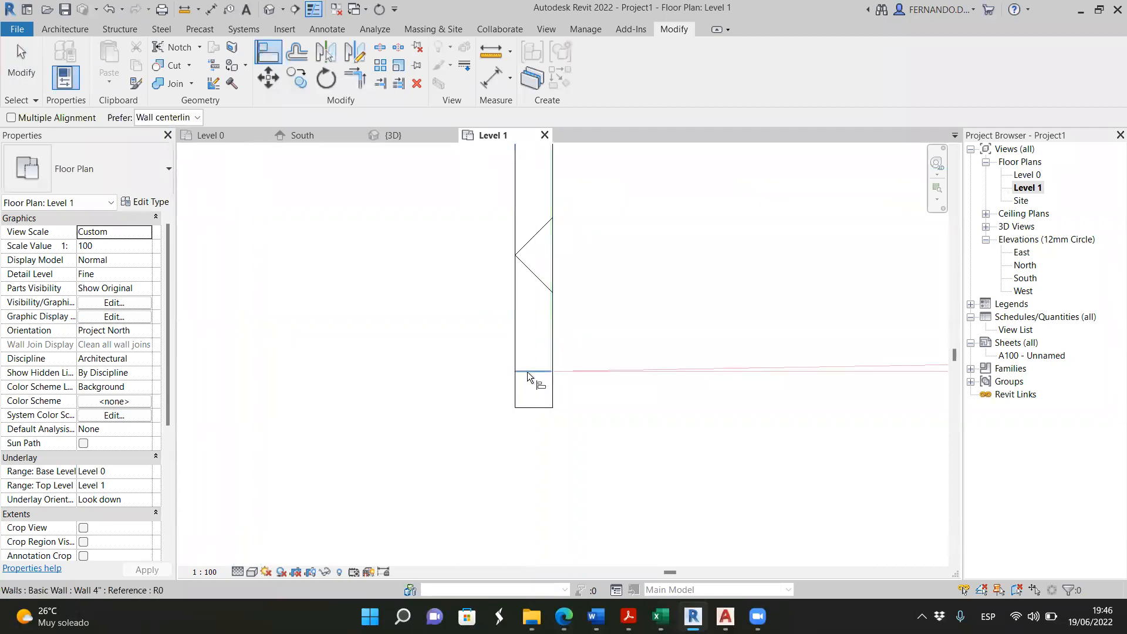
left_click(530, 416)
scroll(523, 365, "down", 4)
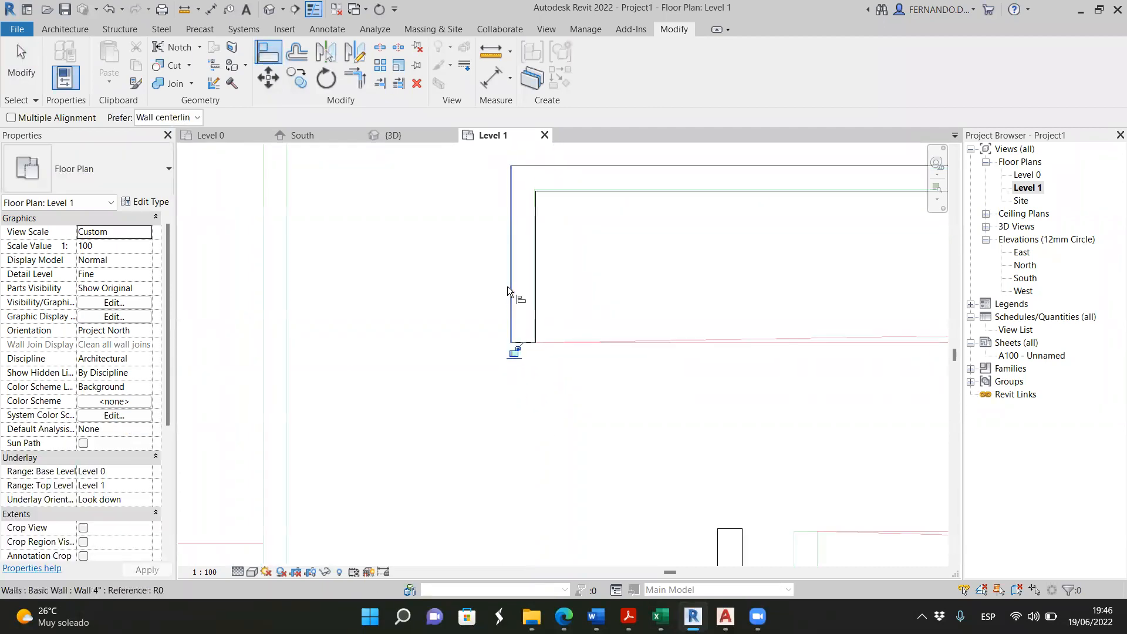
Align the vertical and horizontal partitions of the small bathroom with their wall lines on the CAD plan
scroll(622, 405, "up", 2)
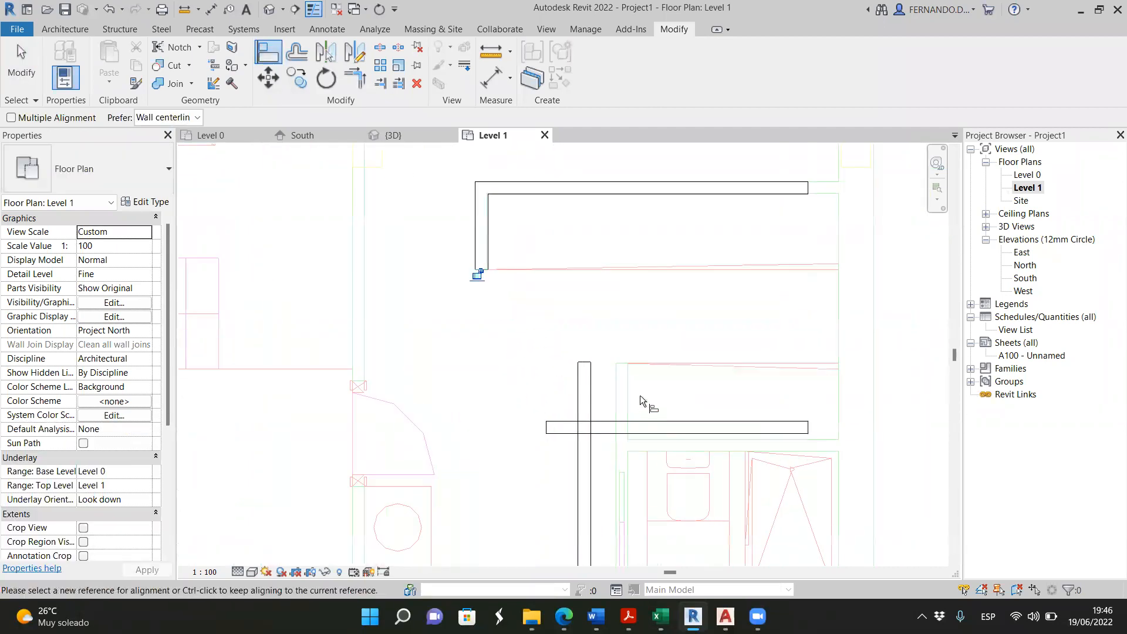
left_click(578, 391)
scroll(688, 377, "up", 2)
scroll(661, 356, "down", 3)
scroll(731, 425, "up", 2)
left_click(731, 424)
left_click(733, 397)
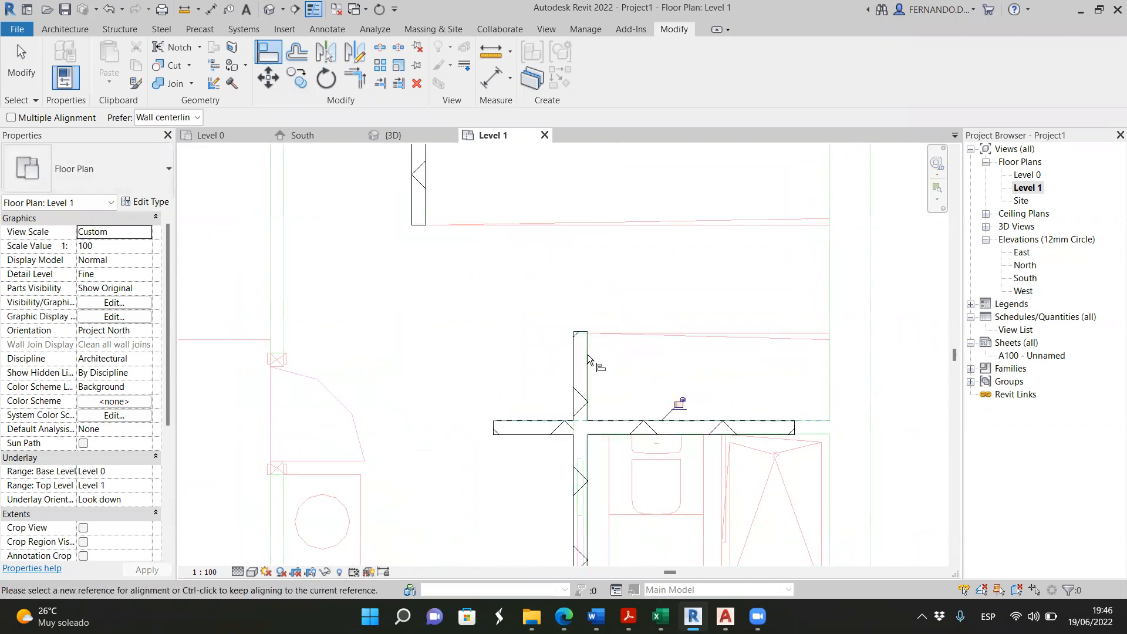
Shorten the horizontal bathroom partition so its left end meets the vertical partition
scroll(587, 346, "down", 3)
scroll(578, 486, "up", 2)
left_click(33, 73)
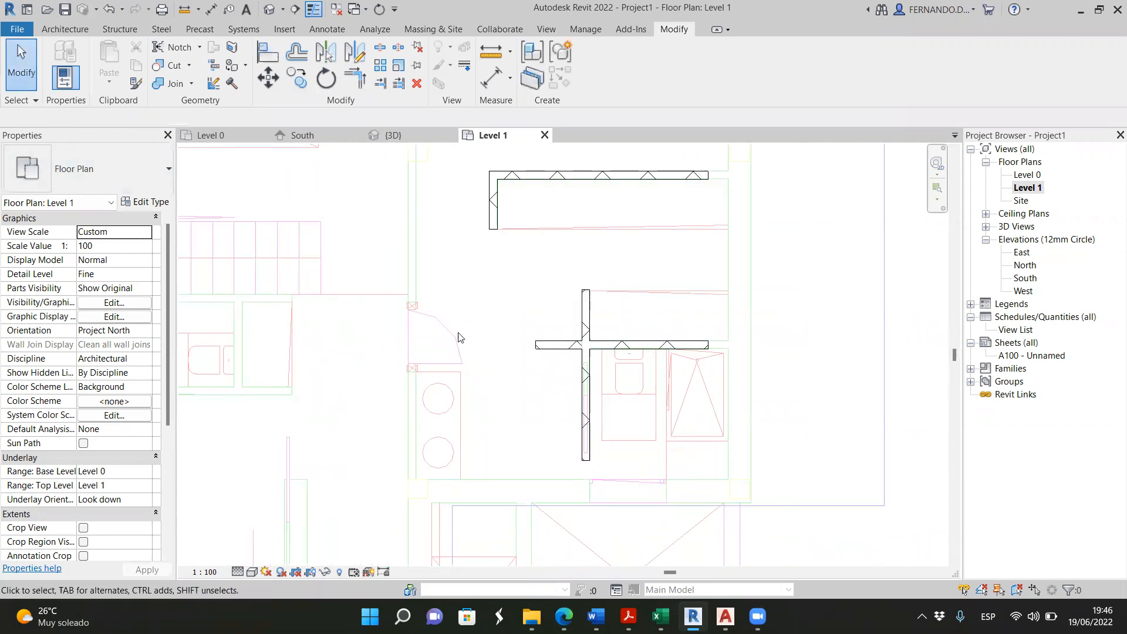
left_click(534, 349)
left_click_drag(536, 345, 581, 392)
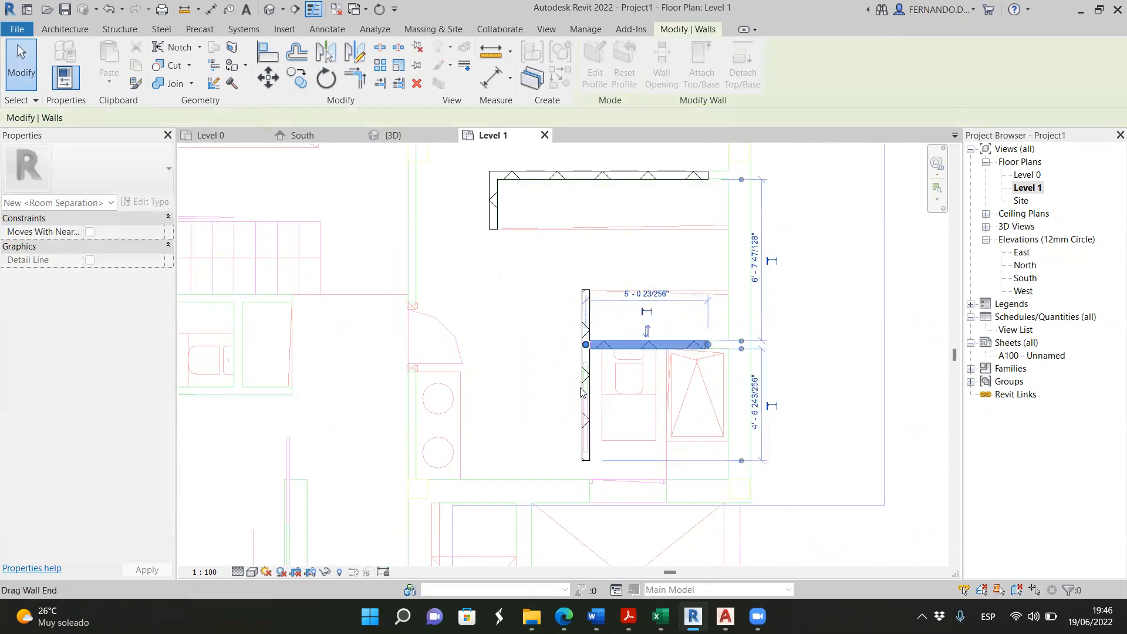
scroll(580, 377, "down", 3)
left_click(795, 367)
scroll(744, 358, "down", 2)
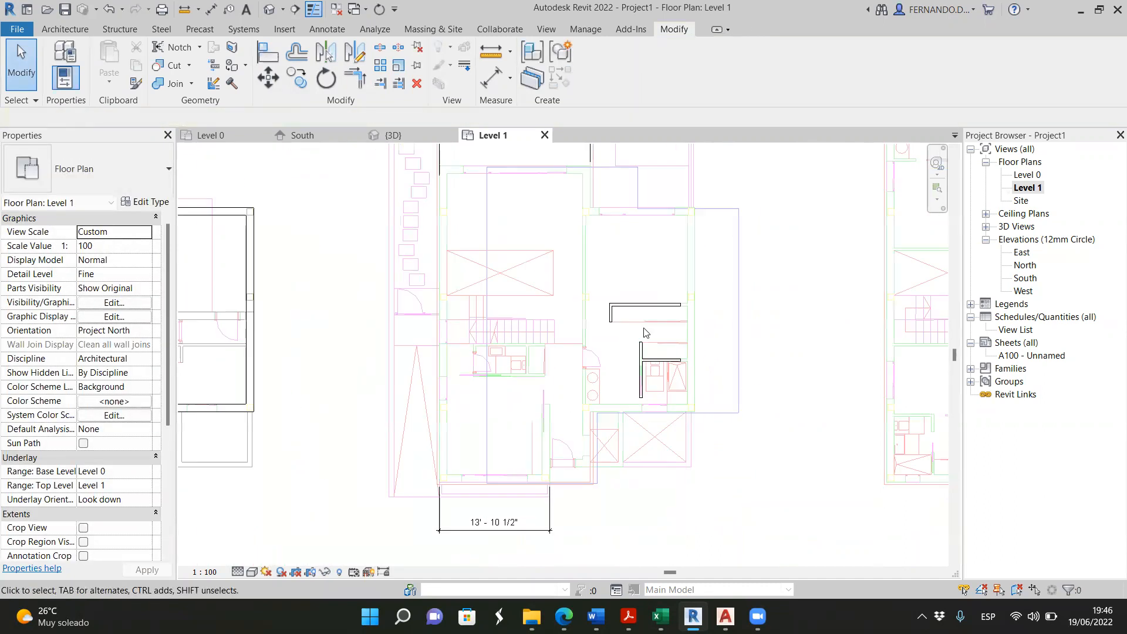
Copy the four new partitions into the modelled house, using the lower-left exterior corner of each plan as reference points
left_click_drag(565, 271, 762, 434)
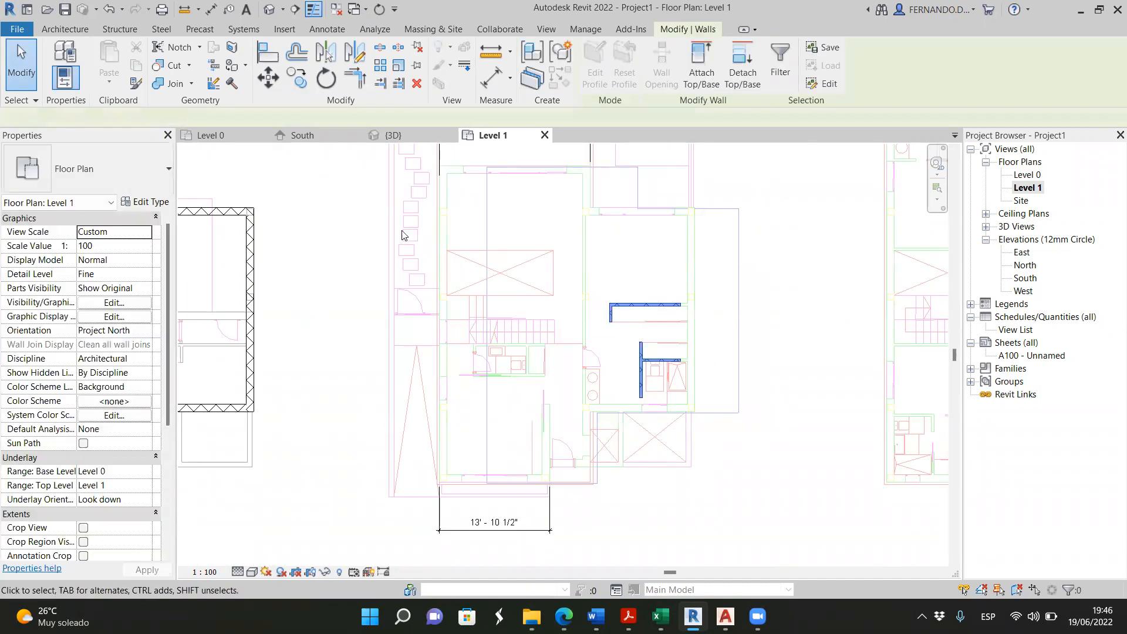
left_click(298, 77)
scroll(437, 492, "up", 3)
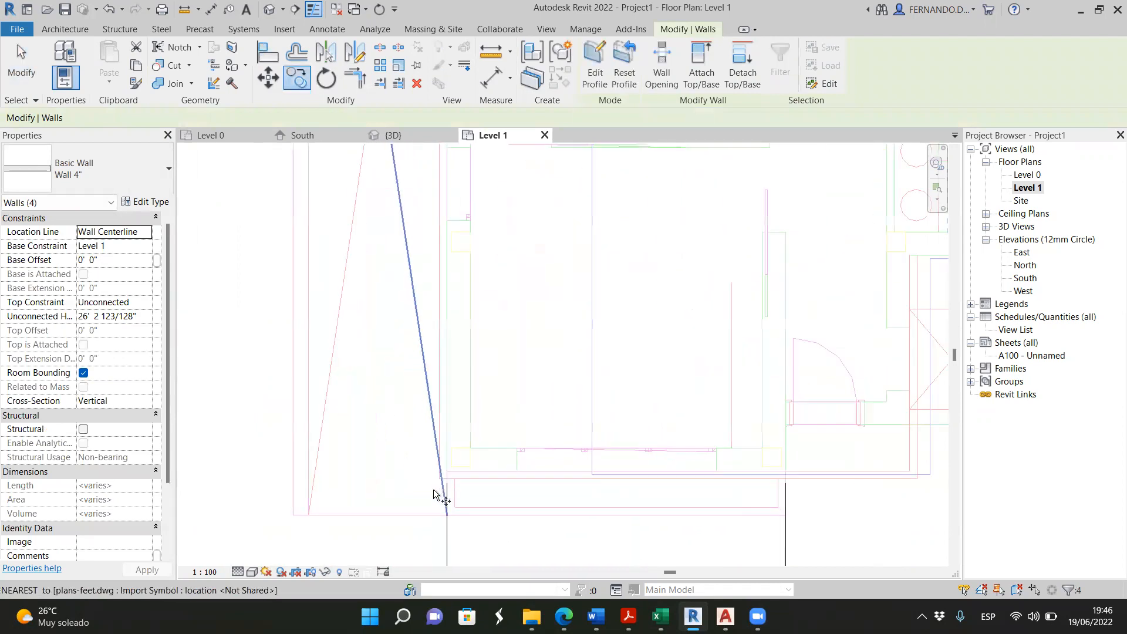
scroll(436, 487, "up", 3)
left_click(463, 457)
scroll(667, 434, "down", 2)
scroll(528, 435, "down", 4)
scroll(393, 423, "up", 4)
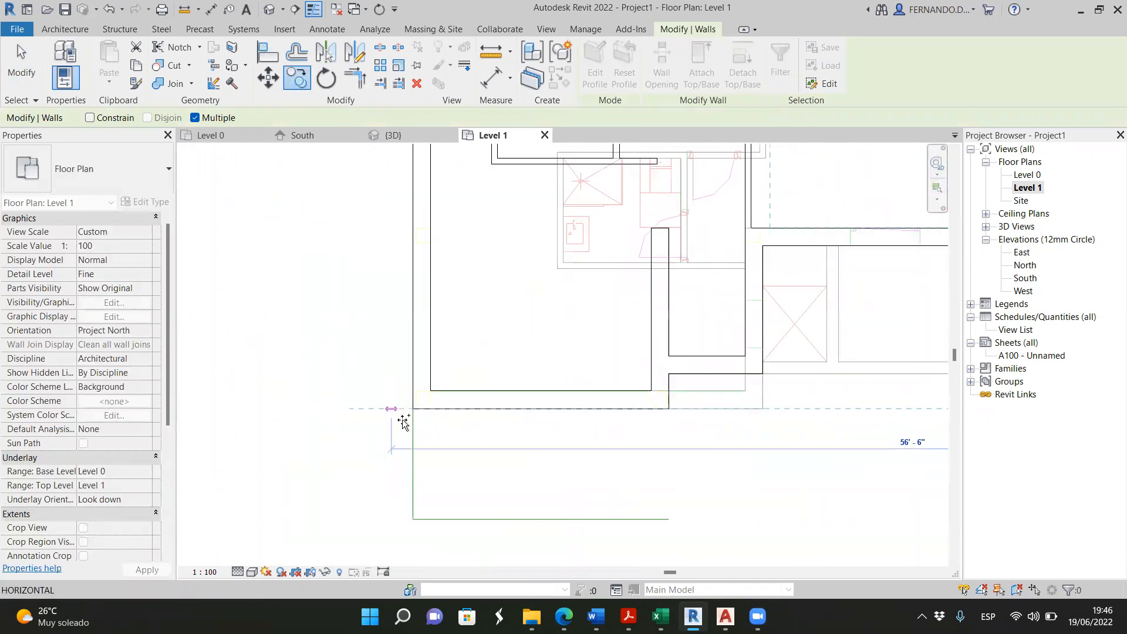
scroll(405, 458, "down", 4)
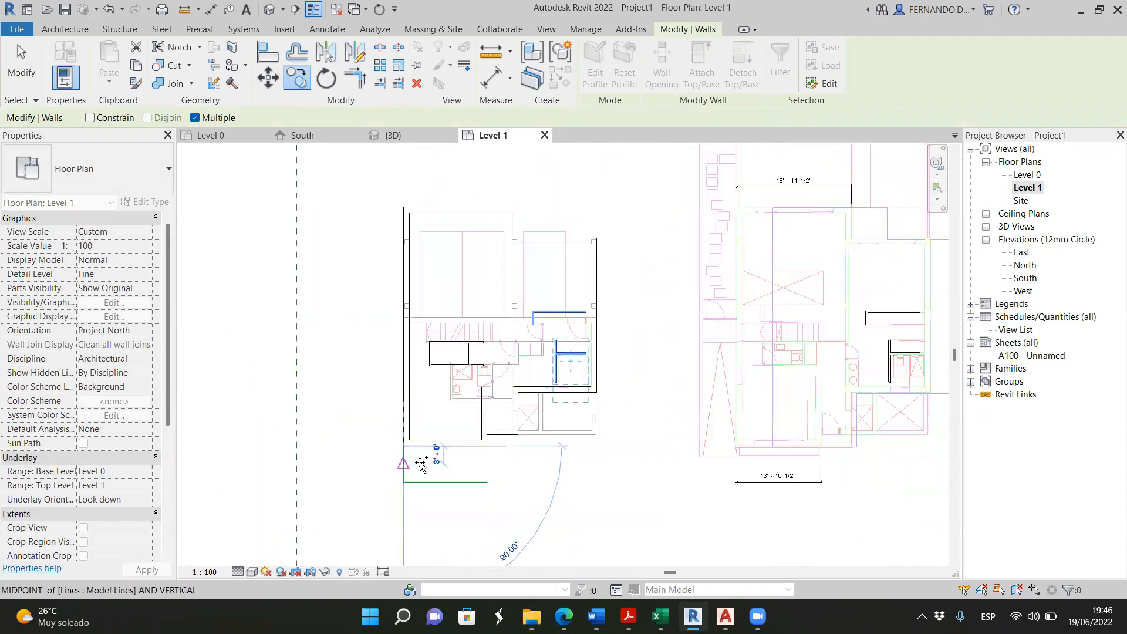
scroll(421, 463, "down", 1)
key("Escape")
key("Escape")
Extend the right ends of the two copied horizontal partitions to the inner face of the right exterior wall
scroll(573, 356, "up", 4)
scroll(545, 311, "up", 3)
left_click(543, 280)
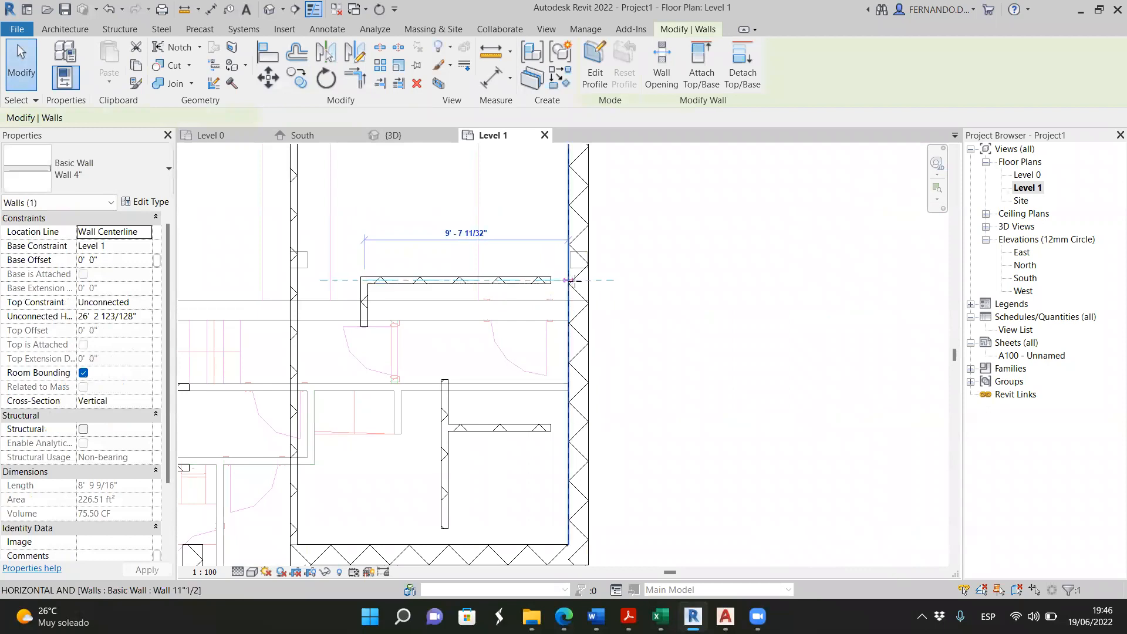
left_click_drag(573, 280, 568, 280)
left_click(528, 428)
left_click_drag(566, 428, 578, 428)
Extend the lower end of the copied vertical partition down to the house's bottom exterior wall
left_click(447, 487)
scroll(463, 417, "down", 2)
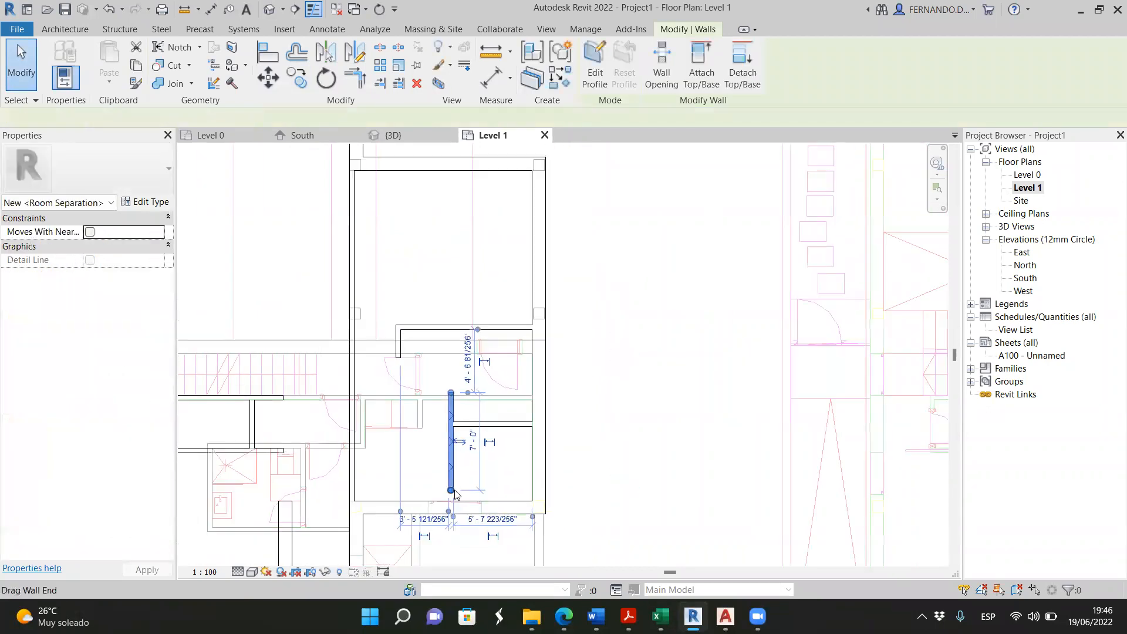
scroll(461, 521, "up", 2)
left_click_drag(445, 472, 445, 500)
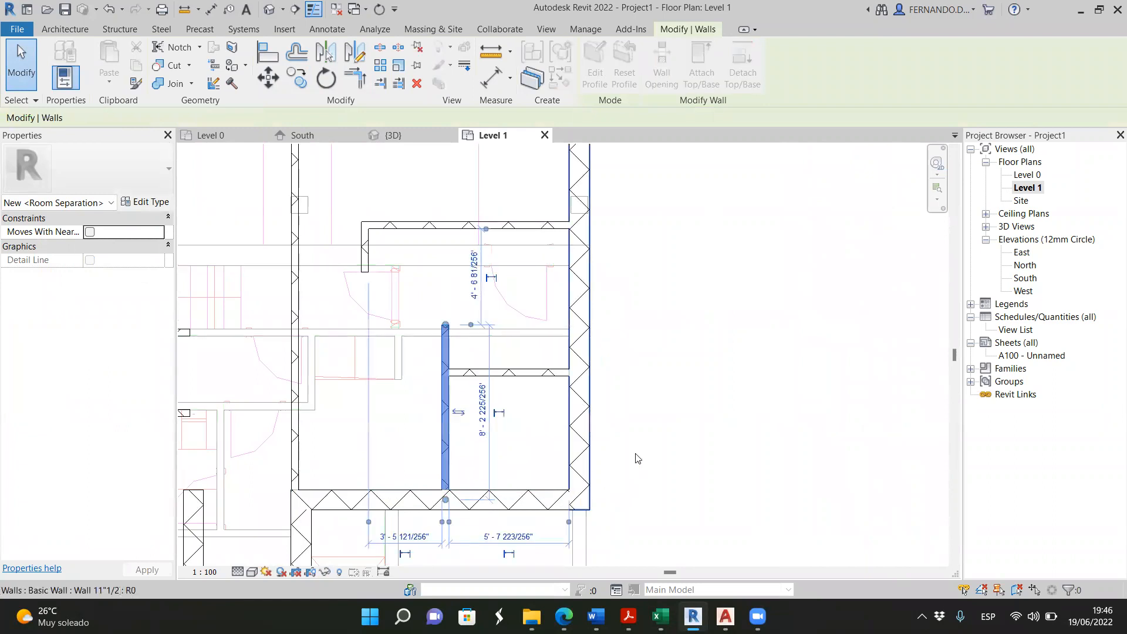
left_click(626, 437)
scroll(599, 428, "down", 4)
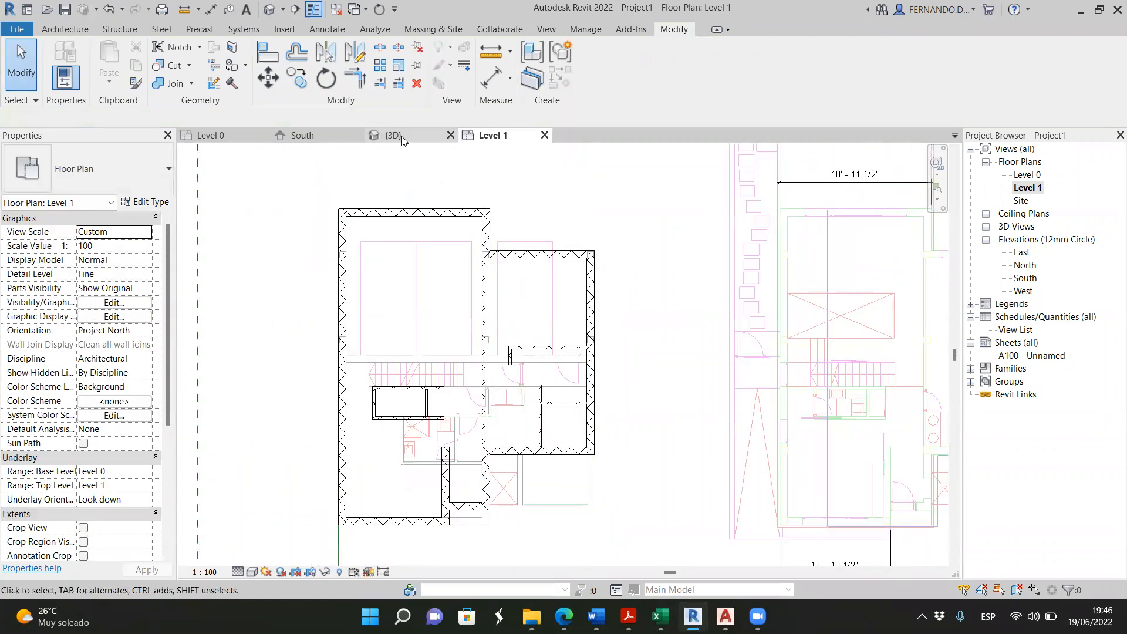
In the 3D view seen from the front, delete the leftover walls standing over the CAD plan beside the house
left_click(402, 136)
scroll(472, 358, "down", 4)
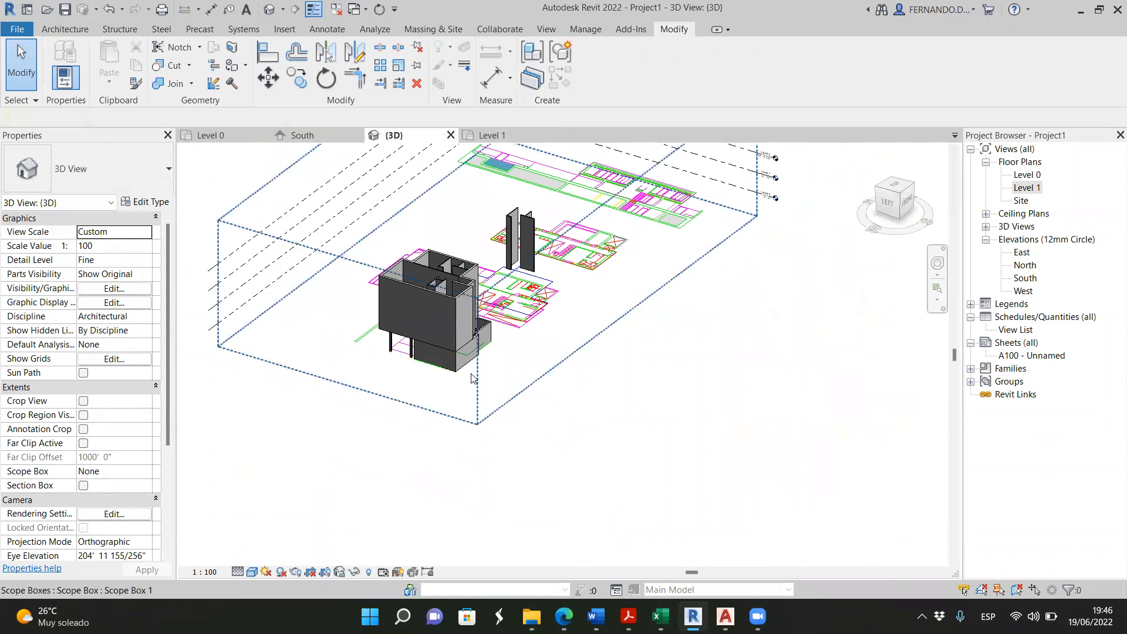
left_click(442, 356)
middle_click_drag(441, 356, 616, 294, "shift")
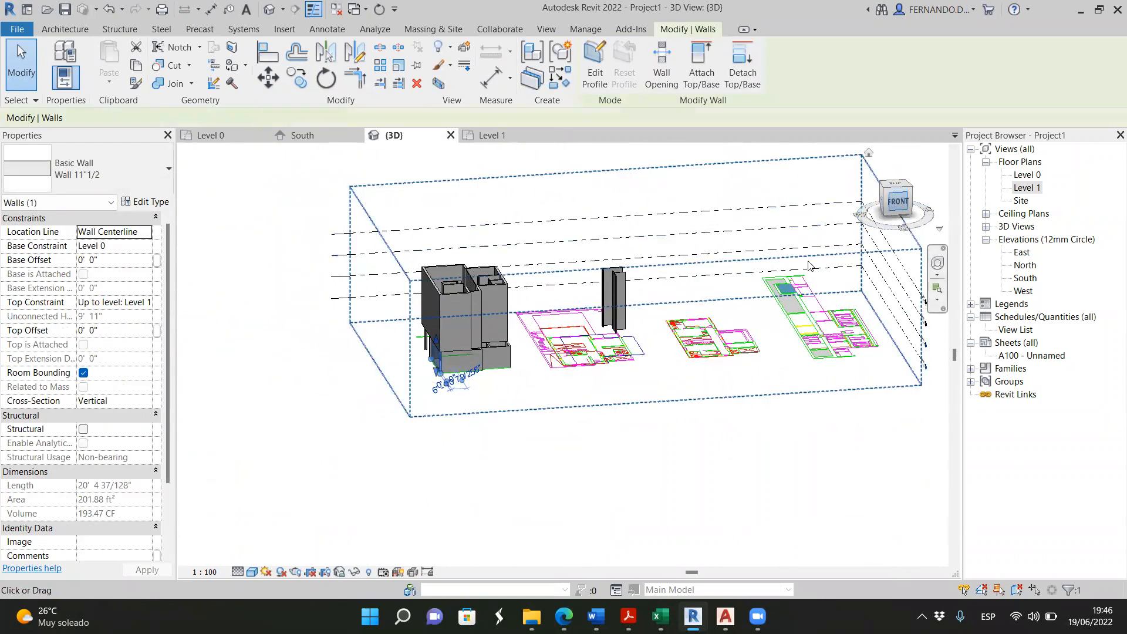
scroll(495, 329, "down", 6)
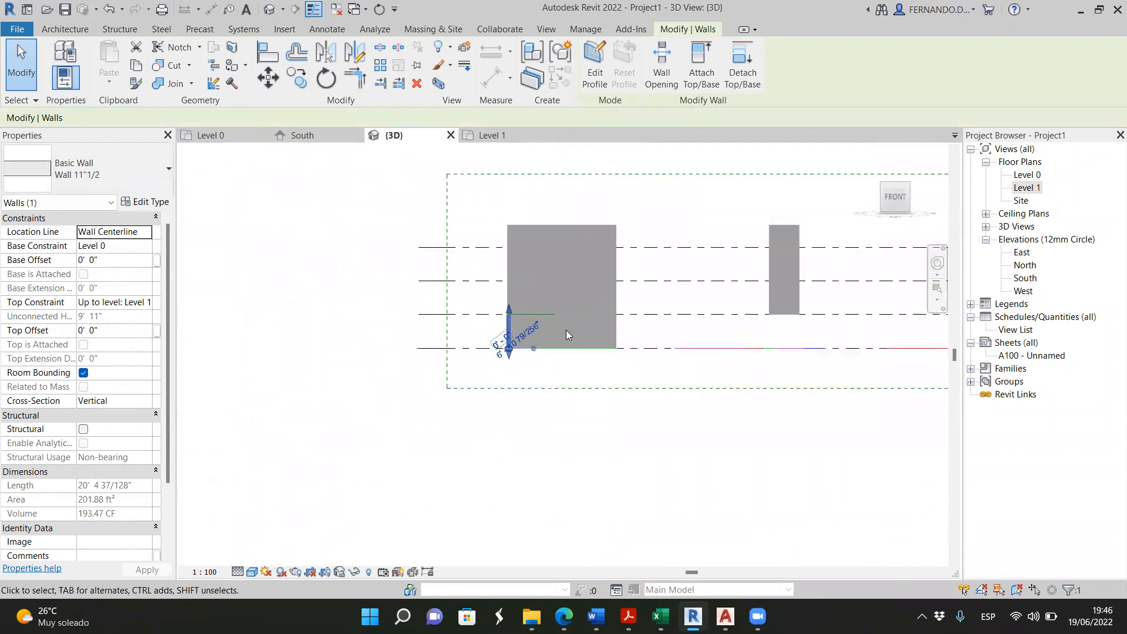
left_click_drag(741, 335, 824, 198)
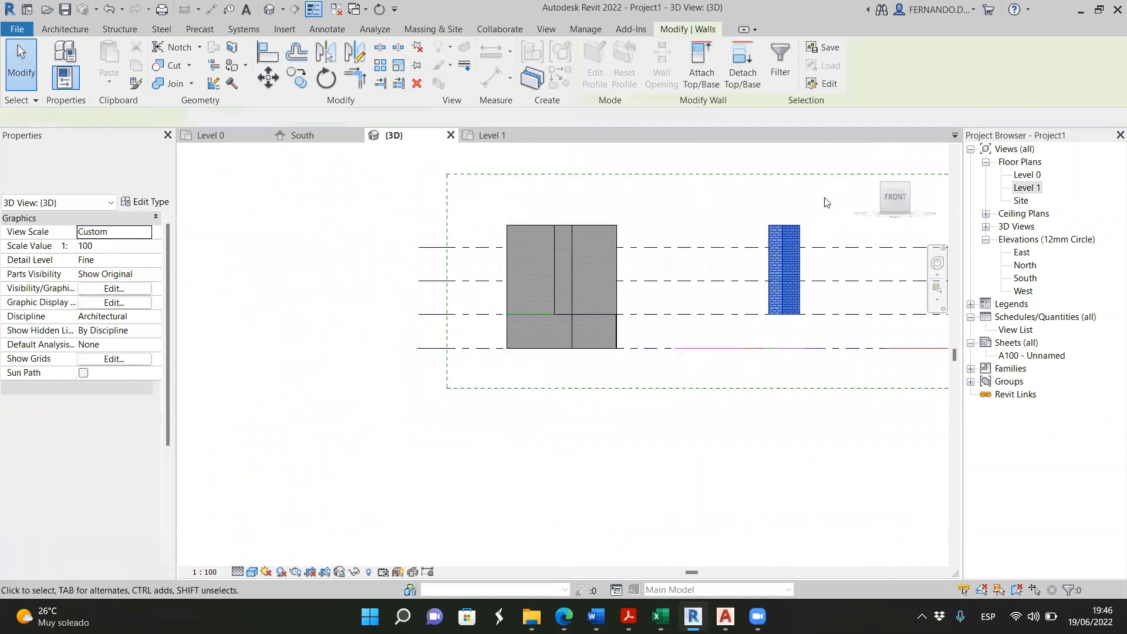
key("Delete")
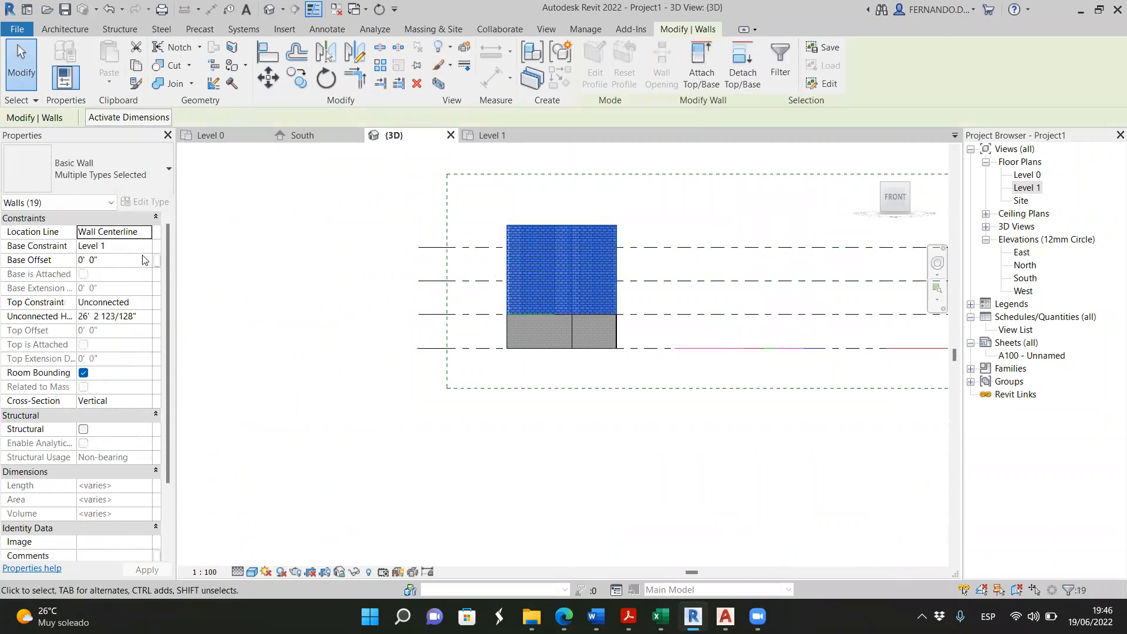
Set the top constraint of all the house's Level 1 walls to Up to level: Level 2
left_click(143, 304)
left_click(145, 302)
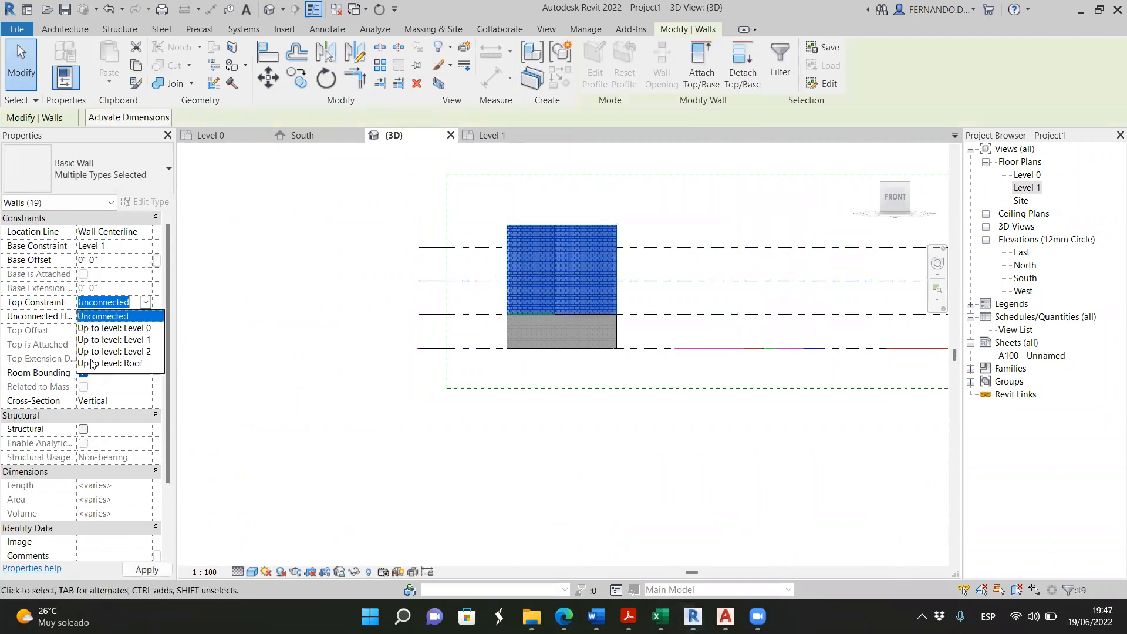
left_click(132, 352)
left_click(329, 370)
middle_click_drag(337, 380, 252, 194, "shift")
Examine the Level 1 floor plan, comparing the modelled walls with the neighbouring CAD plans of the house
left_click(223, 137)
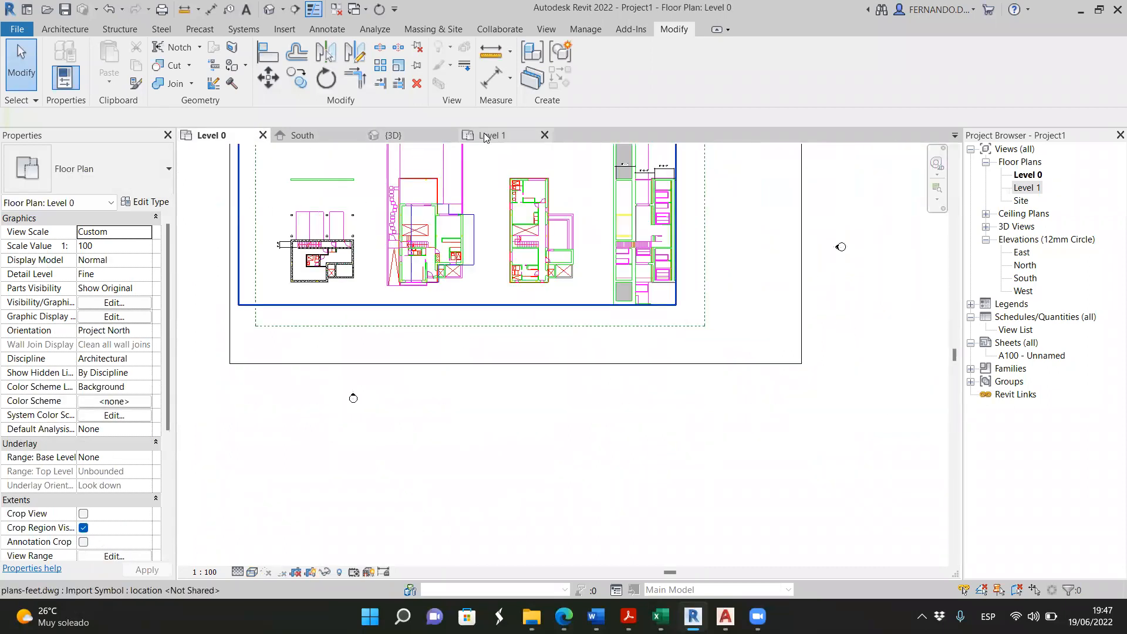
left_click(490, 136)
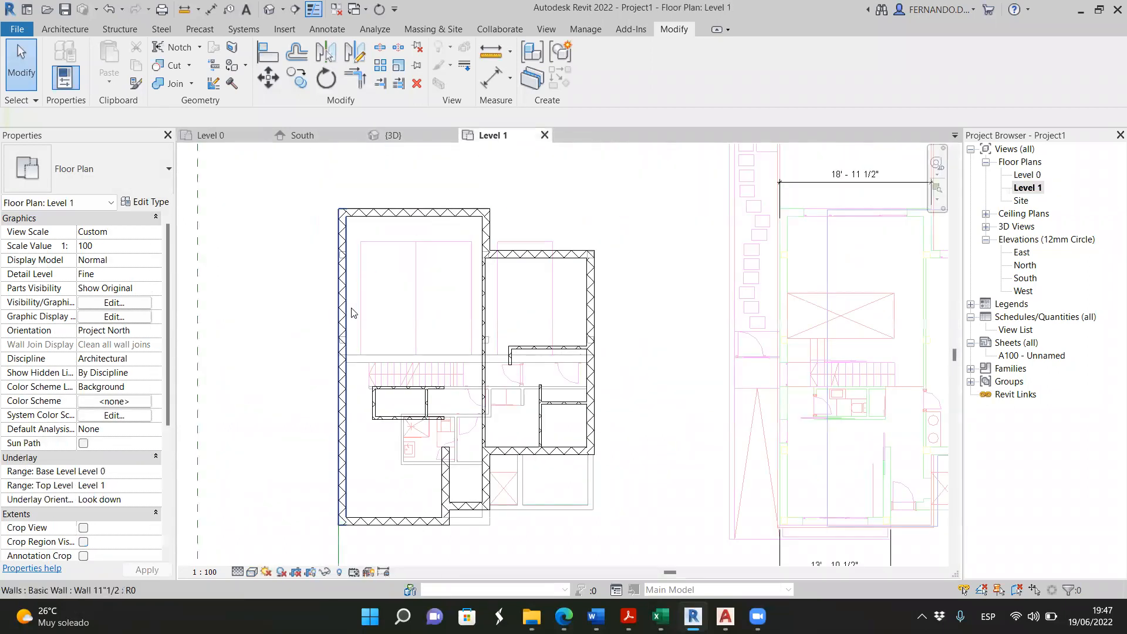
scroll(350, 311, "down", 3)
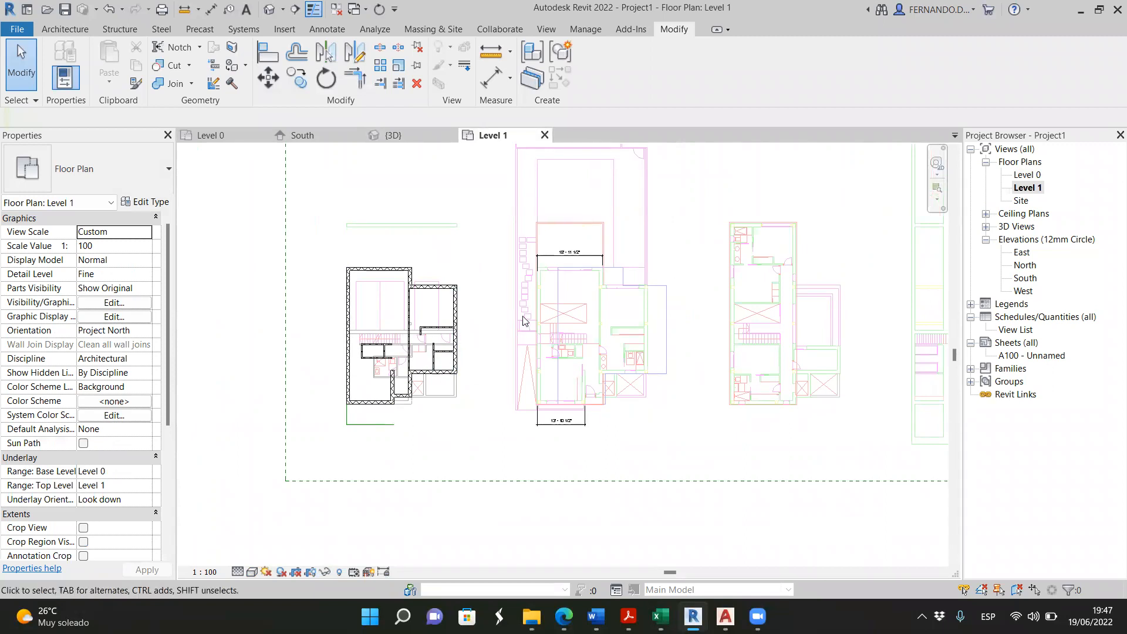
scroll(858, 328, "up", 2)
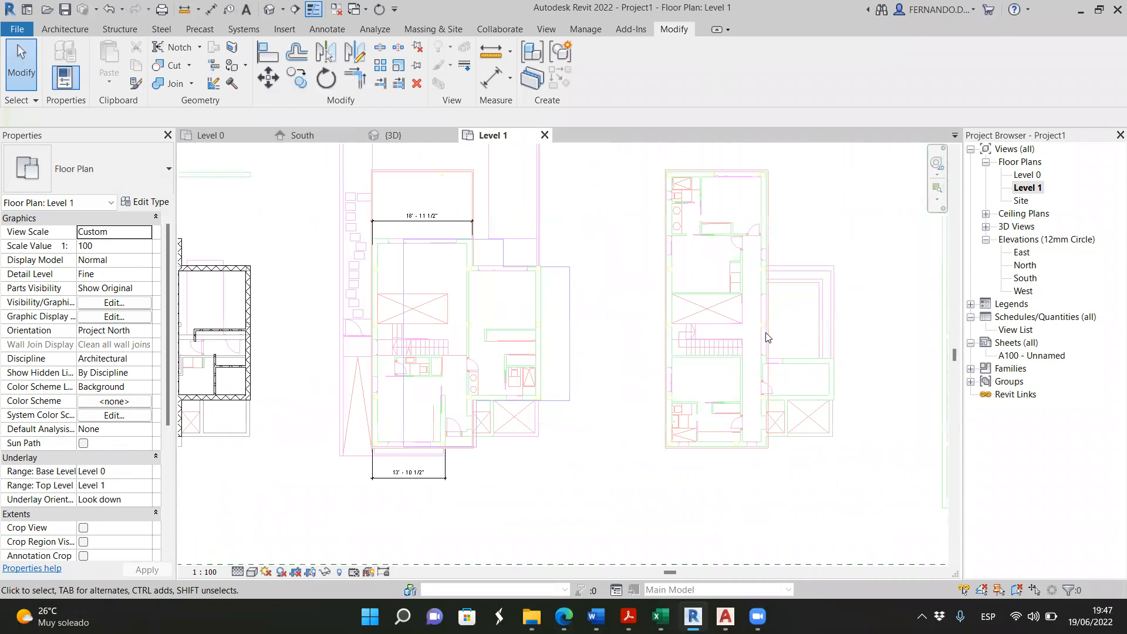
scroll(765, 337, "up", 1)
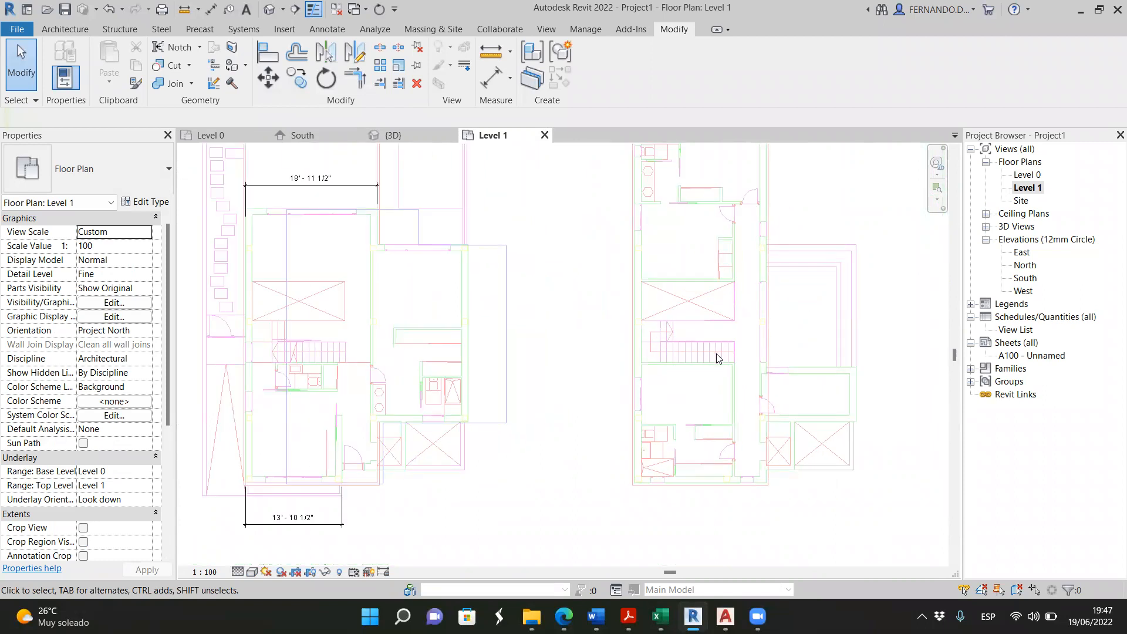
scroll(714, 343, "down", 2)
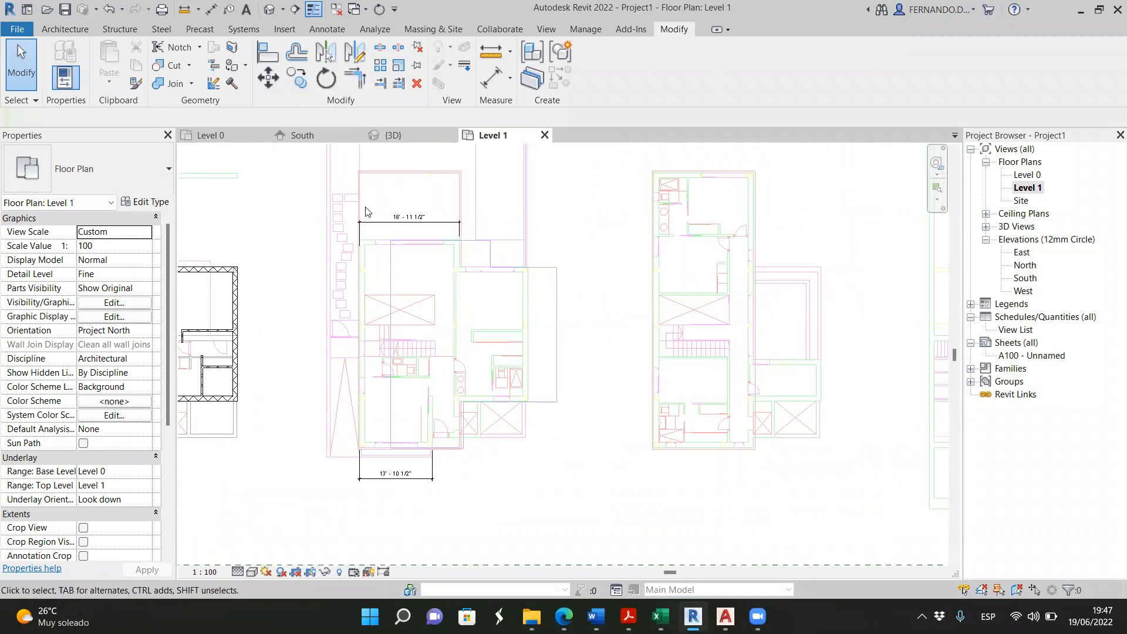
scroll(564, 311, "down", 2)
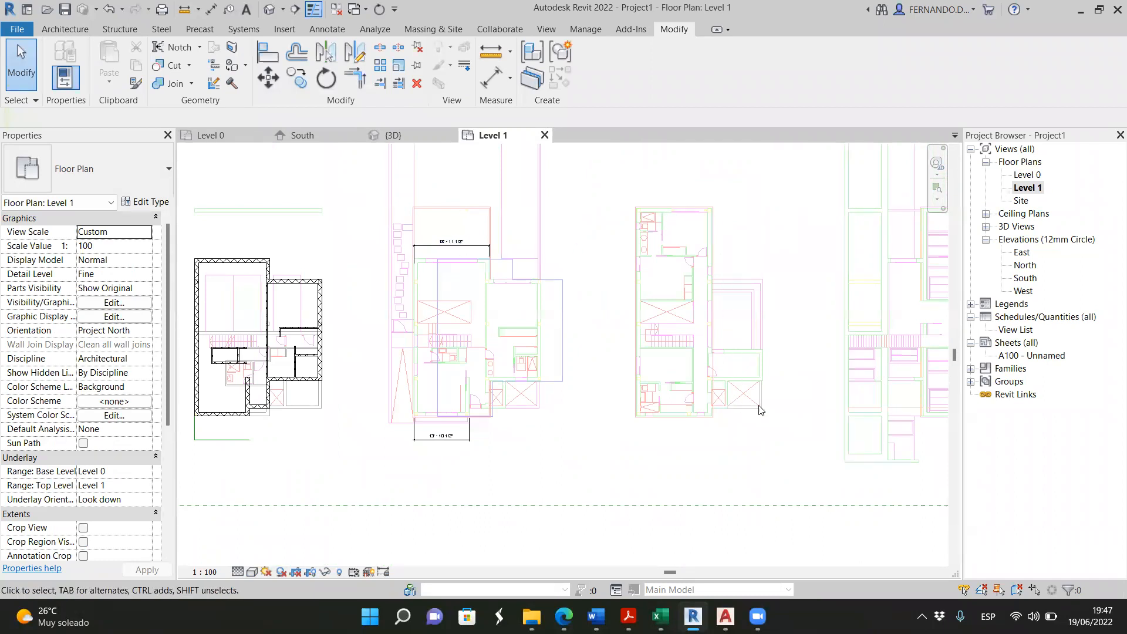
scroll(670, 352, "up", 1)
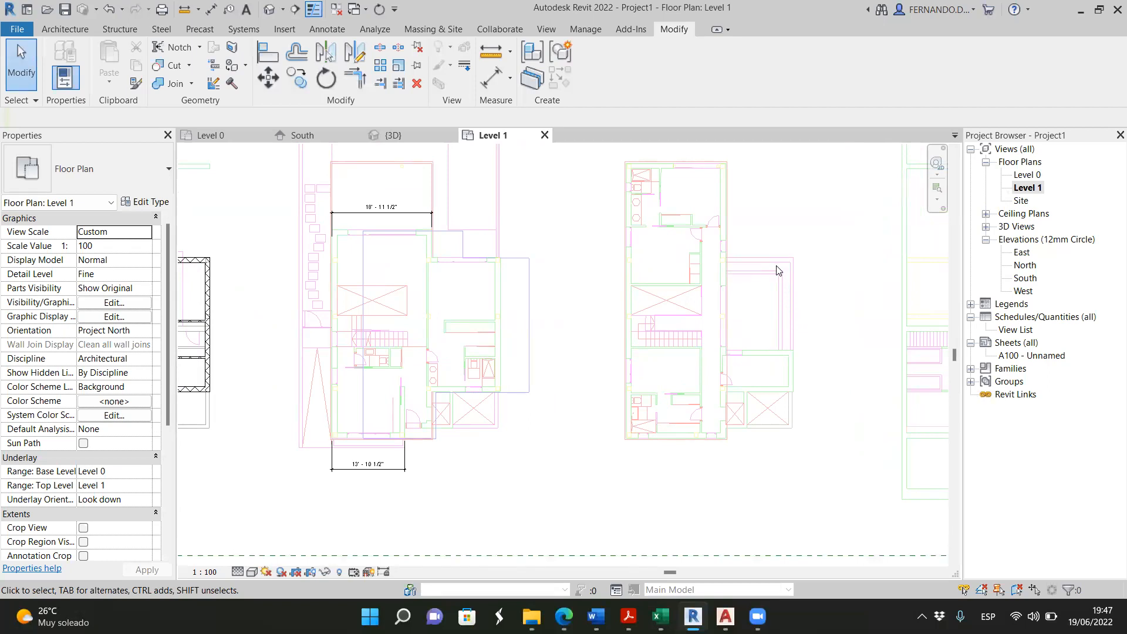
scroll(588, 357, "down", 1)
scroll(655, 366, "down", 1)
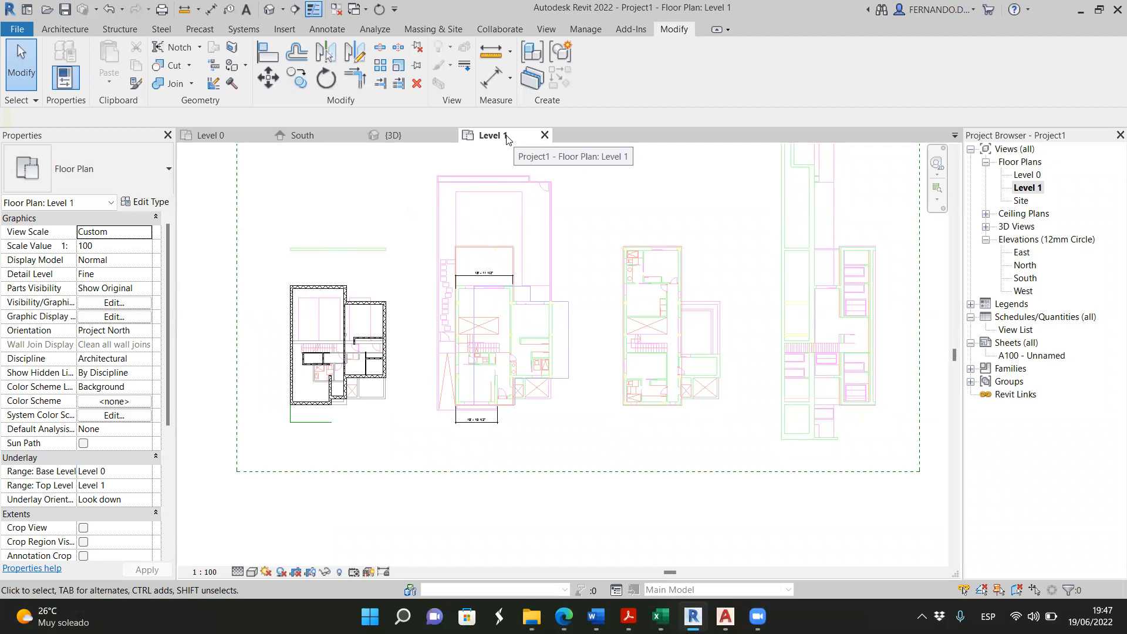
scroll(487, 277, "up", 3)
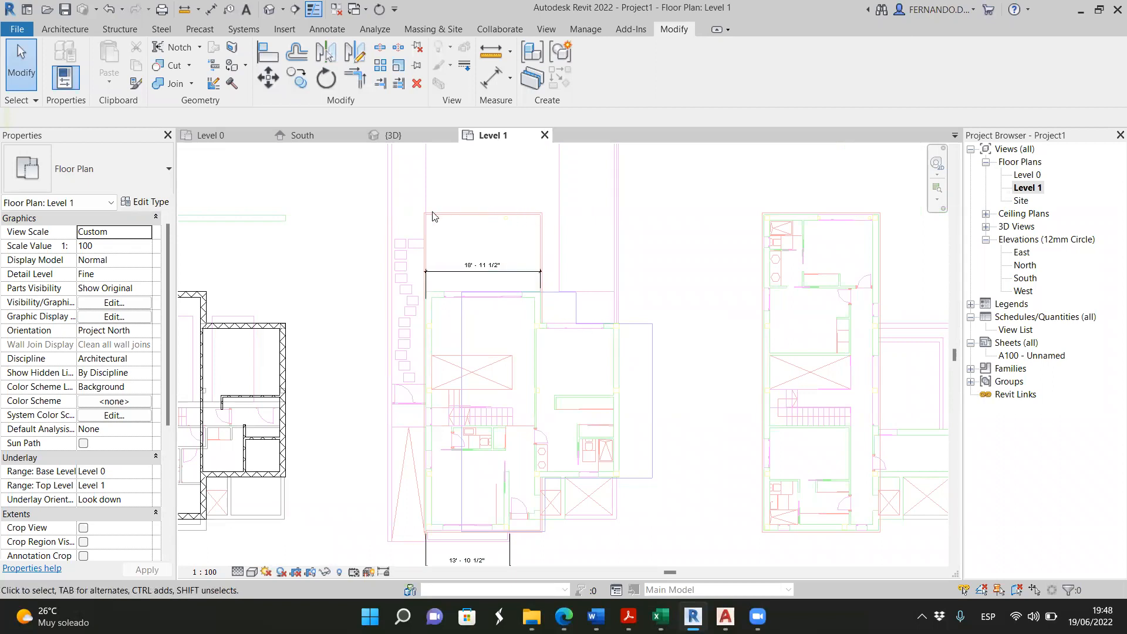
scroll(528, 299, "down", 2)
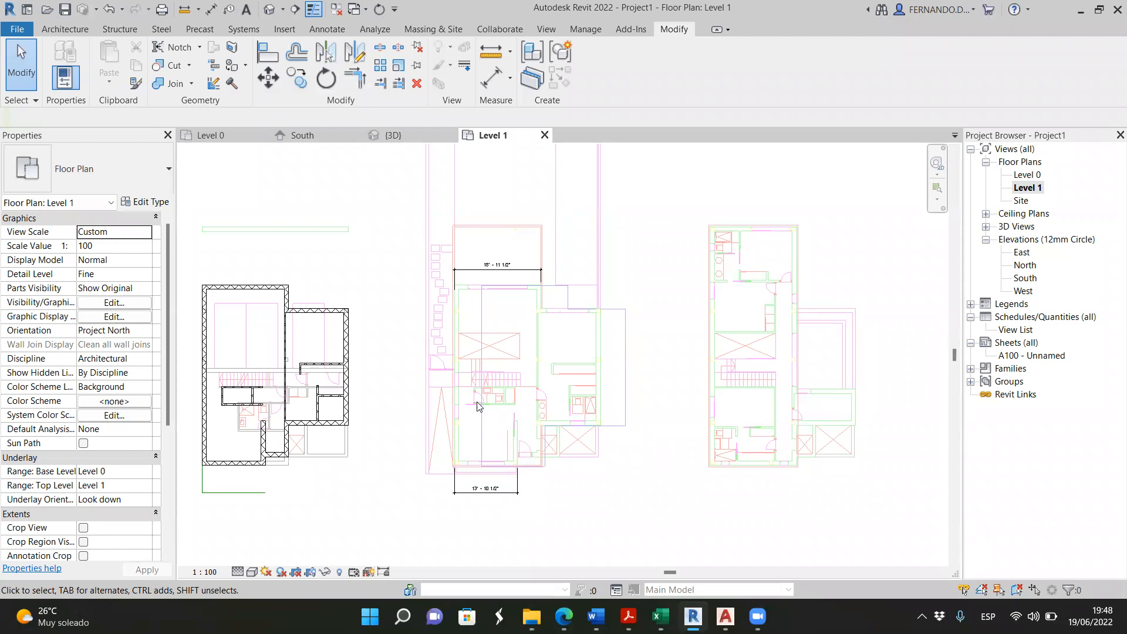
scroll(501, 365, "down", 2)
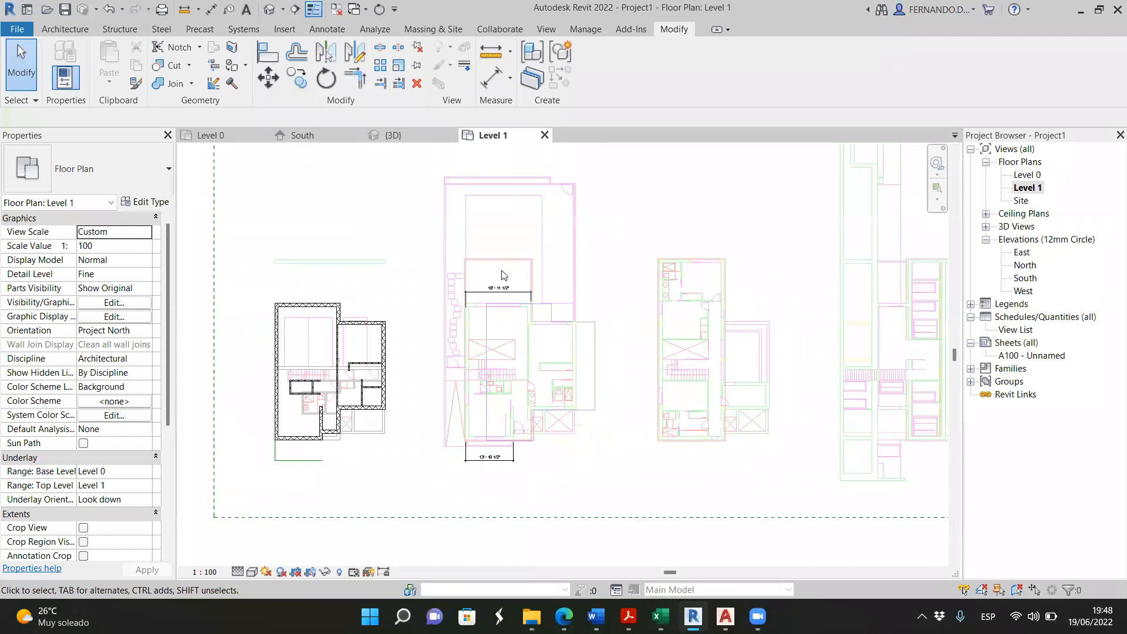
scroll(502, 275, "up", 3)
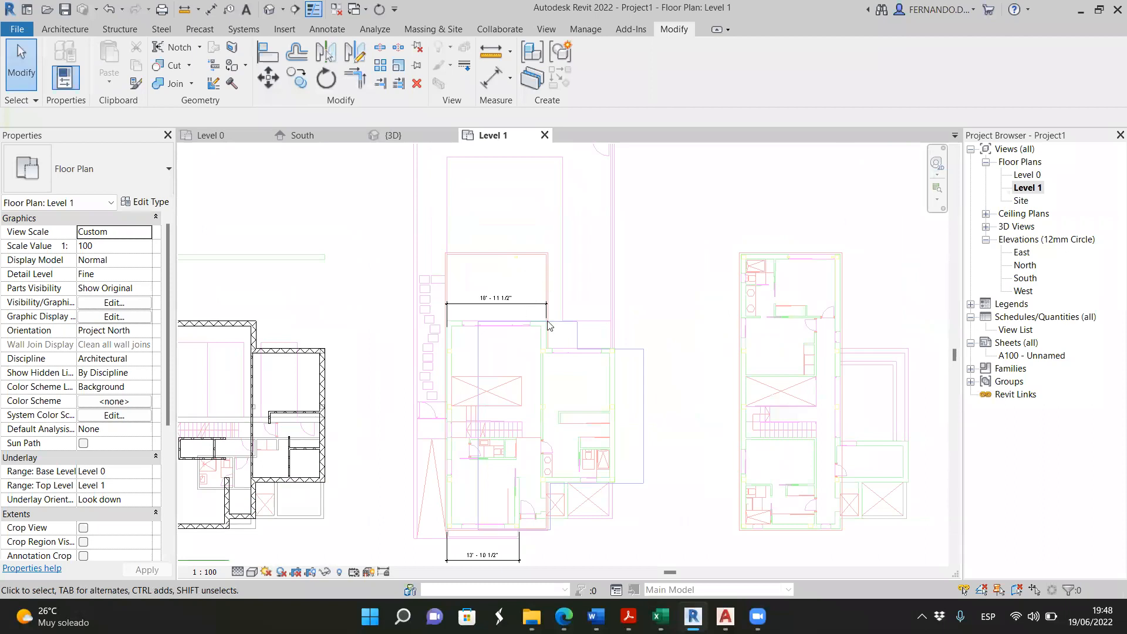
scroll(549, 325, "down", 2)
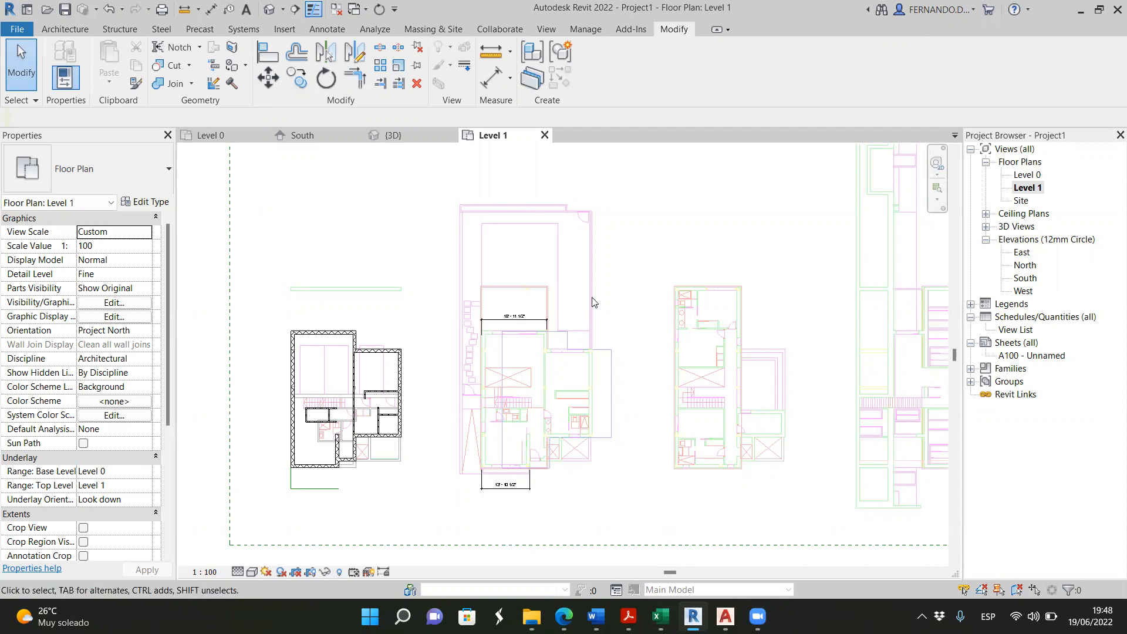
scroll(360, 324, "up", 1)
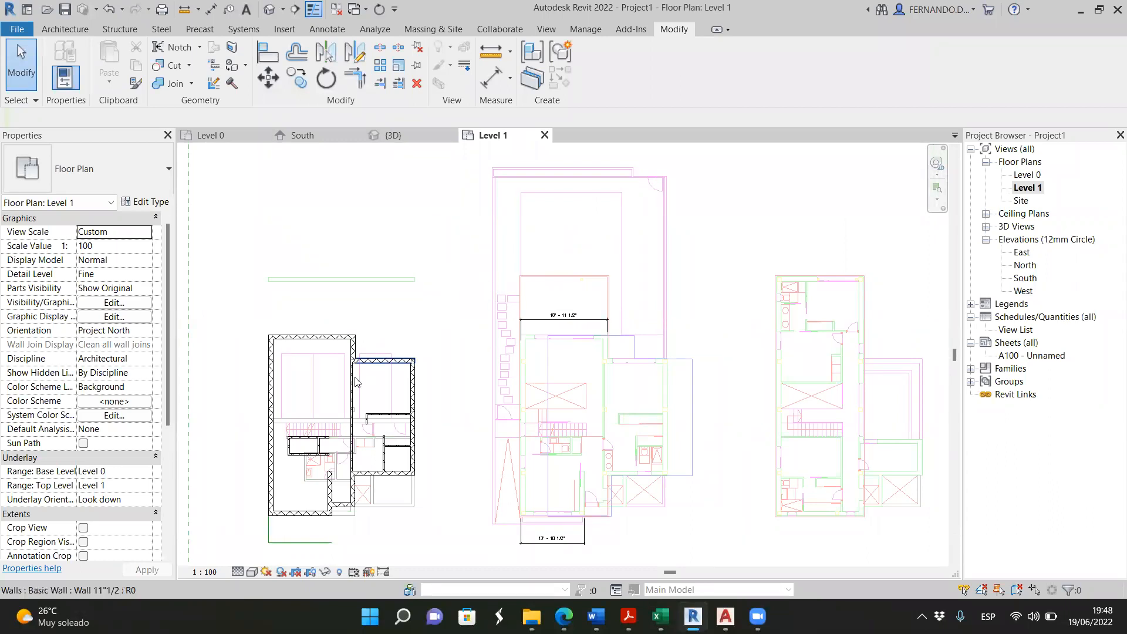
scroll(357, 352, "down", 1)
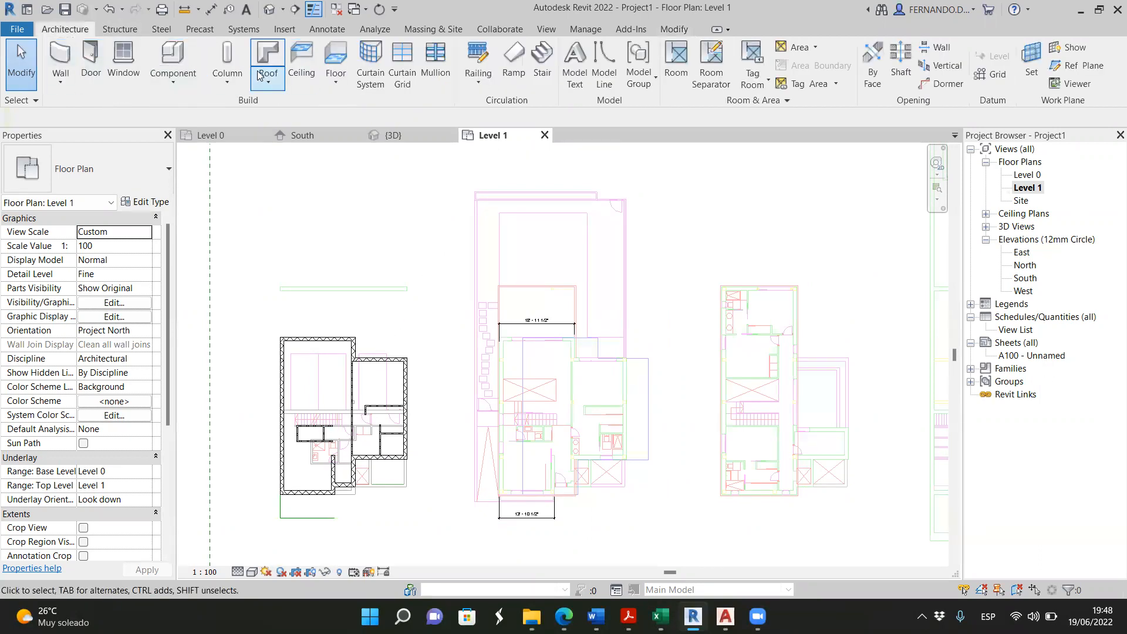
Start a floor on Level 1 with its boundary defined by Pick Lines
left_click(341, 63)
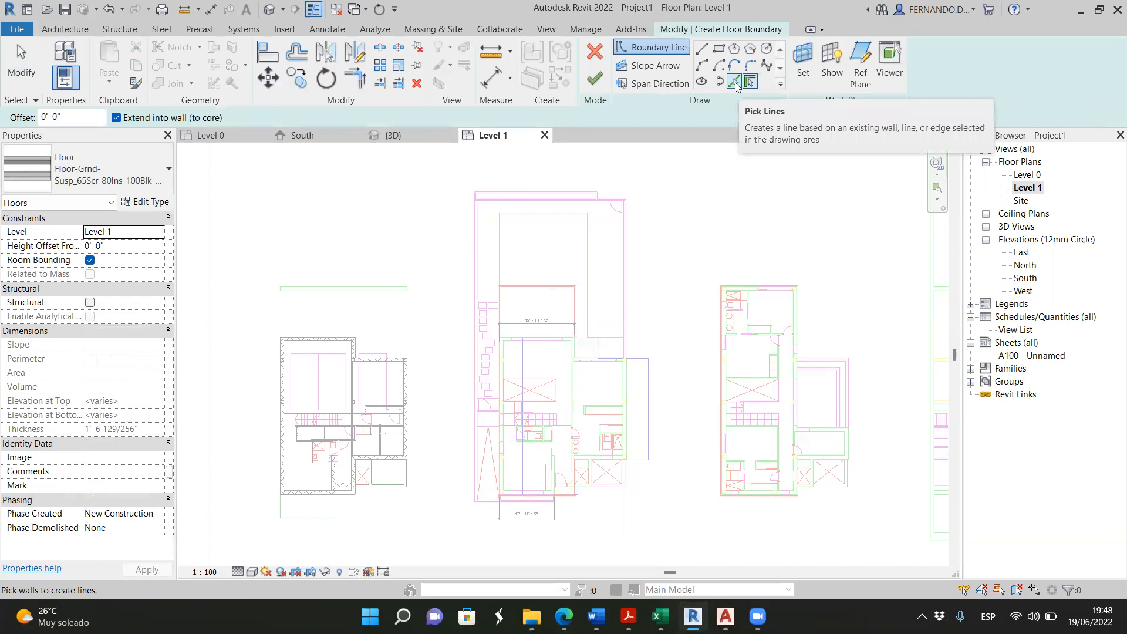
left_click(734, 82)
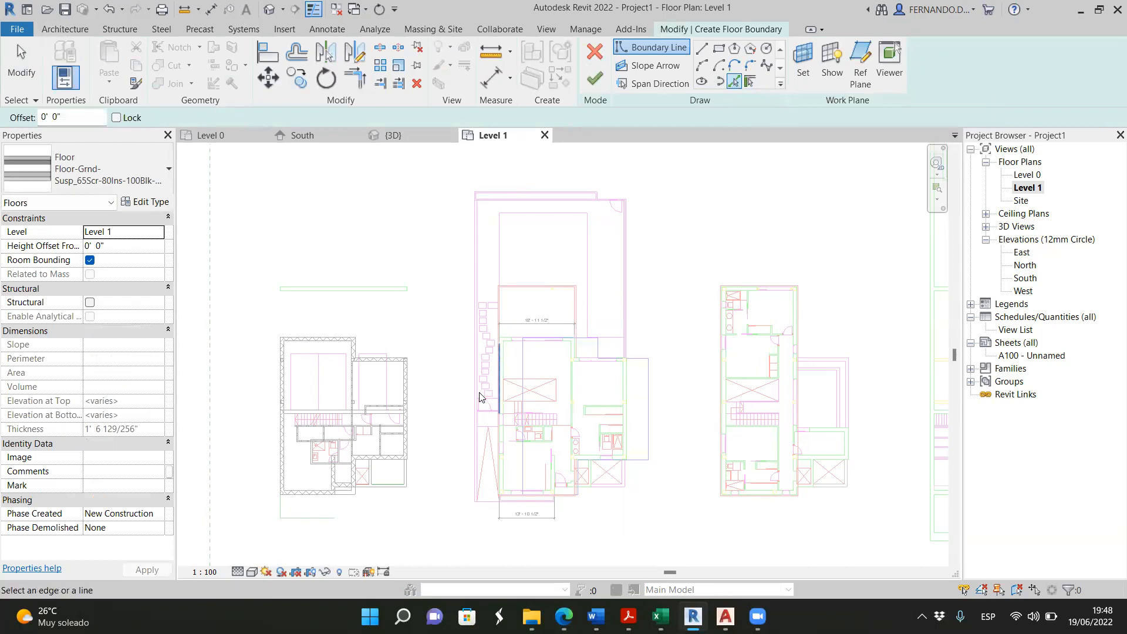
Pick the upper and side edges of the plot in the imported middle plan as floor boundary lines
scroll(469, 360, "up", 1)
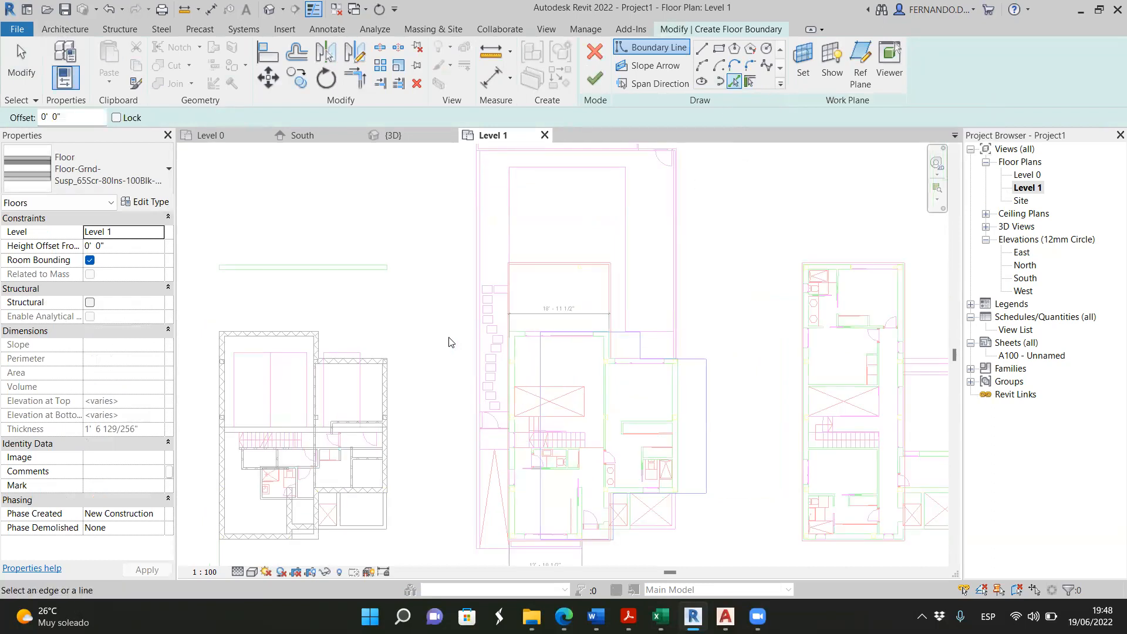
scroll(457, 341, "up", 1)
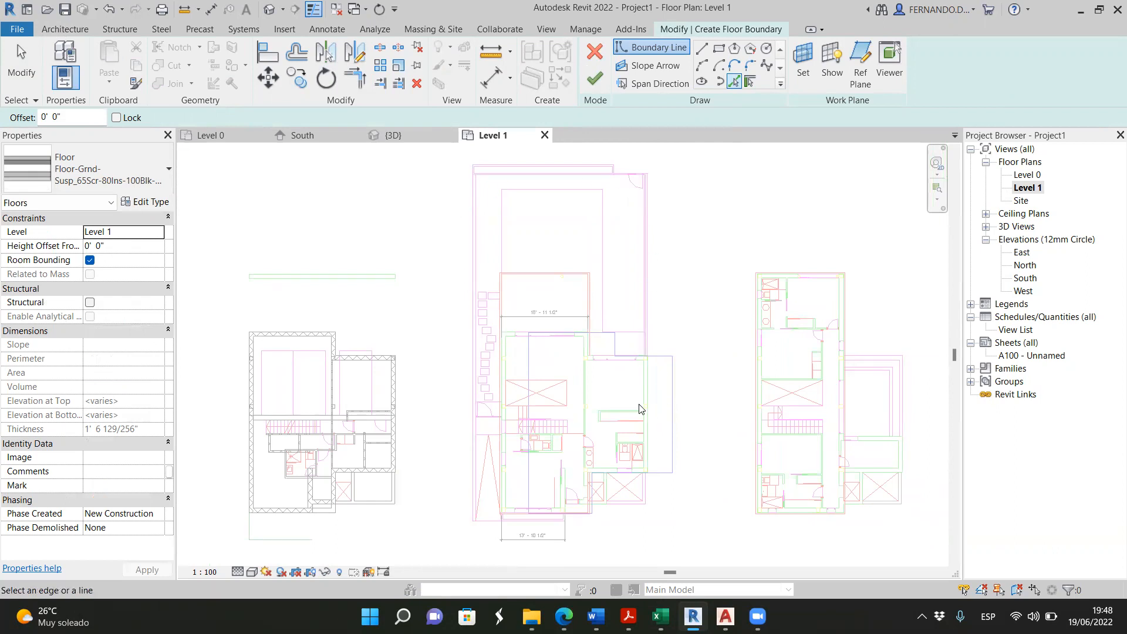
scroll(469, 281, "up", 2)
scroll(412, 359, "down", 3)
scroll(656, 163, "up", 2)
left_click(641, 181)
left_click(693, 283)
scroll(369, 189, "down", 2)
scroll(381, 179, "down", 2)
scroll(460, 392, "up", 3)
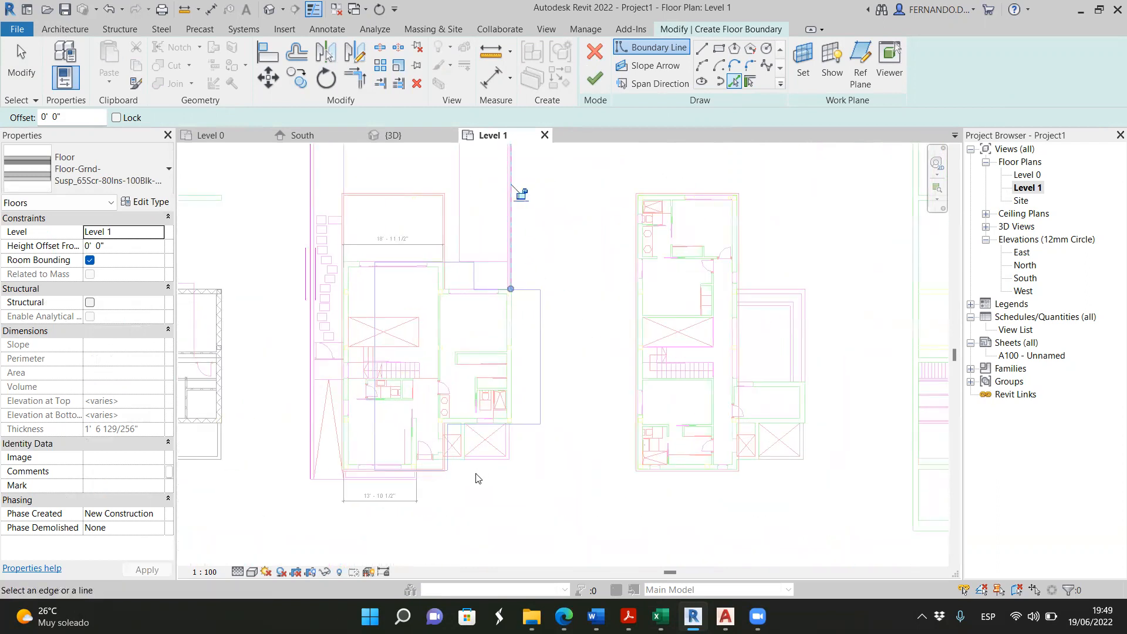
Pick the lower edge line of the plot in the middle plan as the remaining floor boundary line
scroll(475, 478, "up", 2)
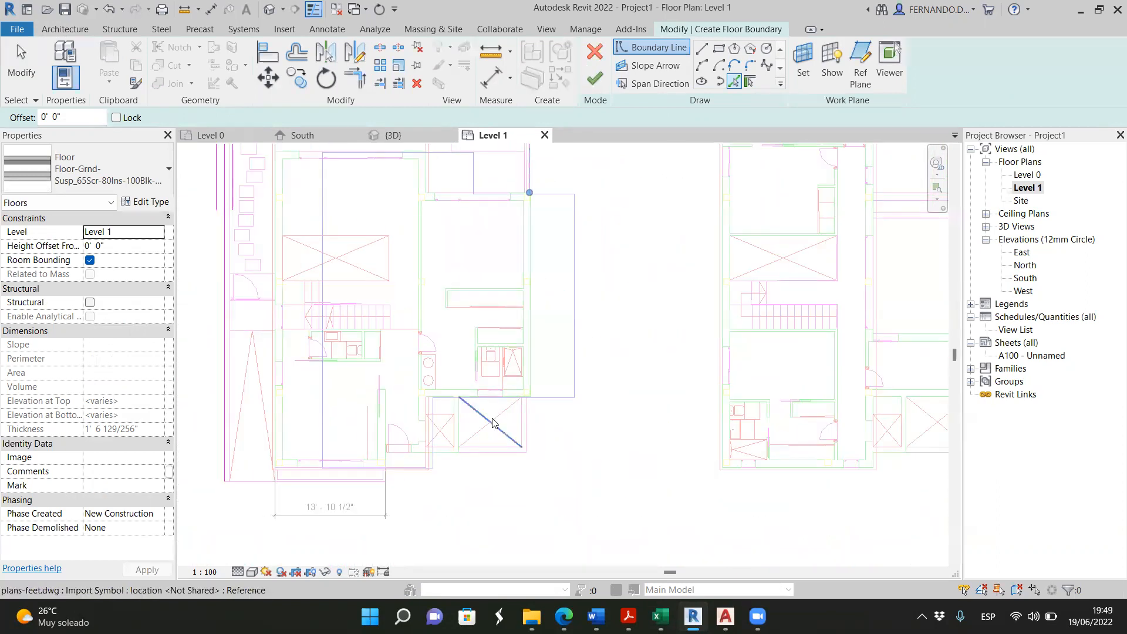
scroll(282, 499, "up", 3)
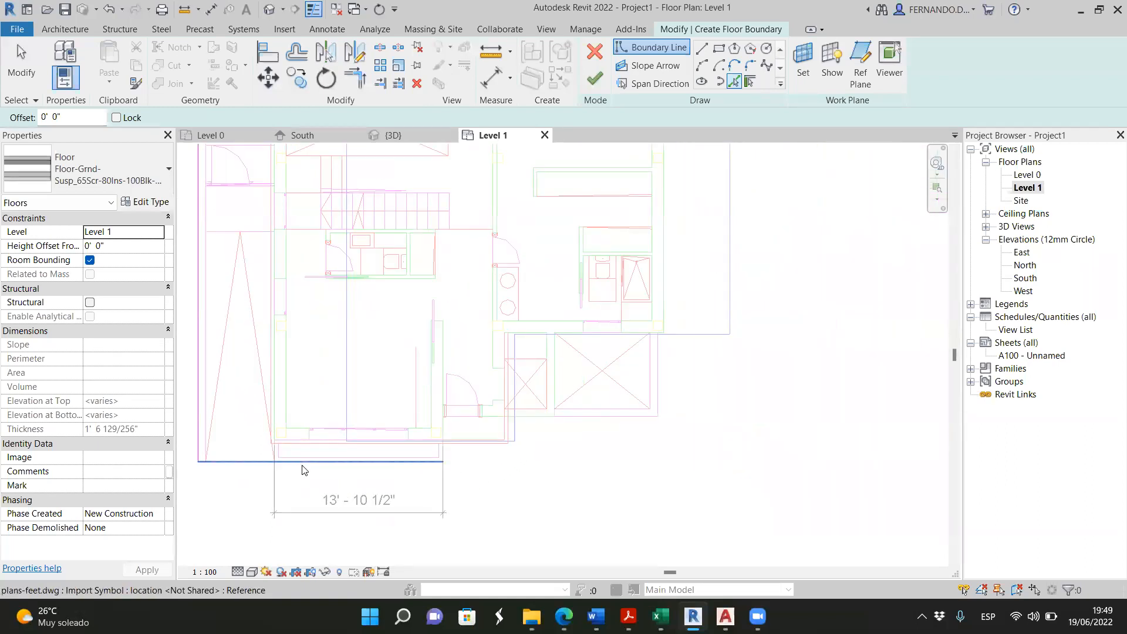
scroll(303, 469, "up", 2)
left_click(322, 462)
scroll(533, 482, "down", 1)
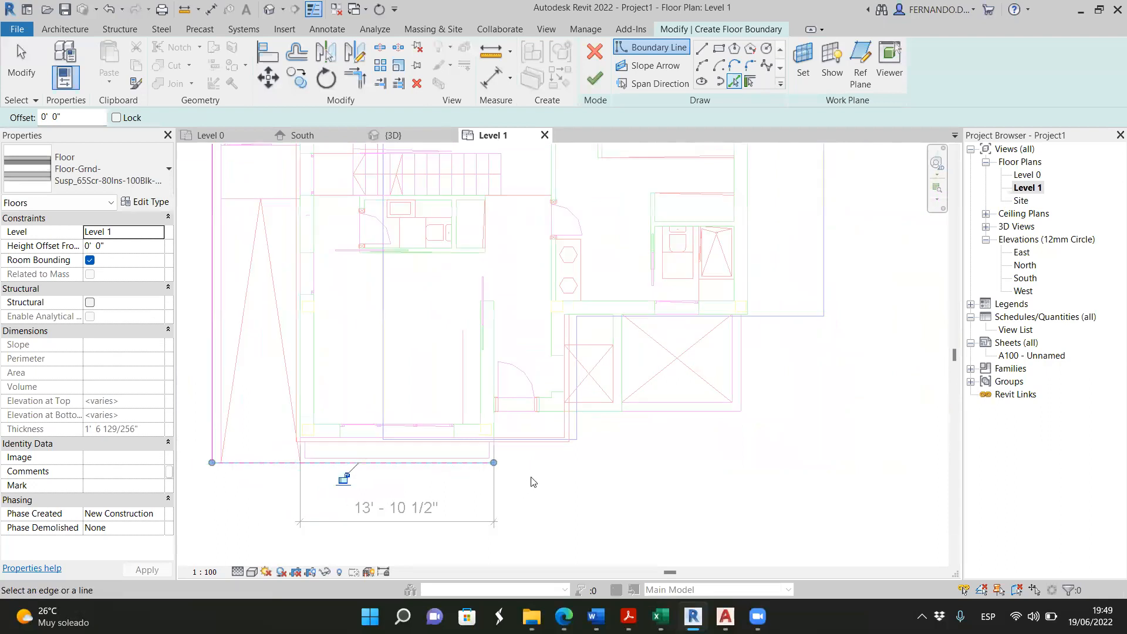
scroll(532, 482, "down", 6)
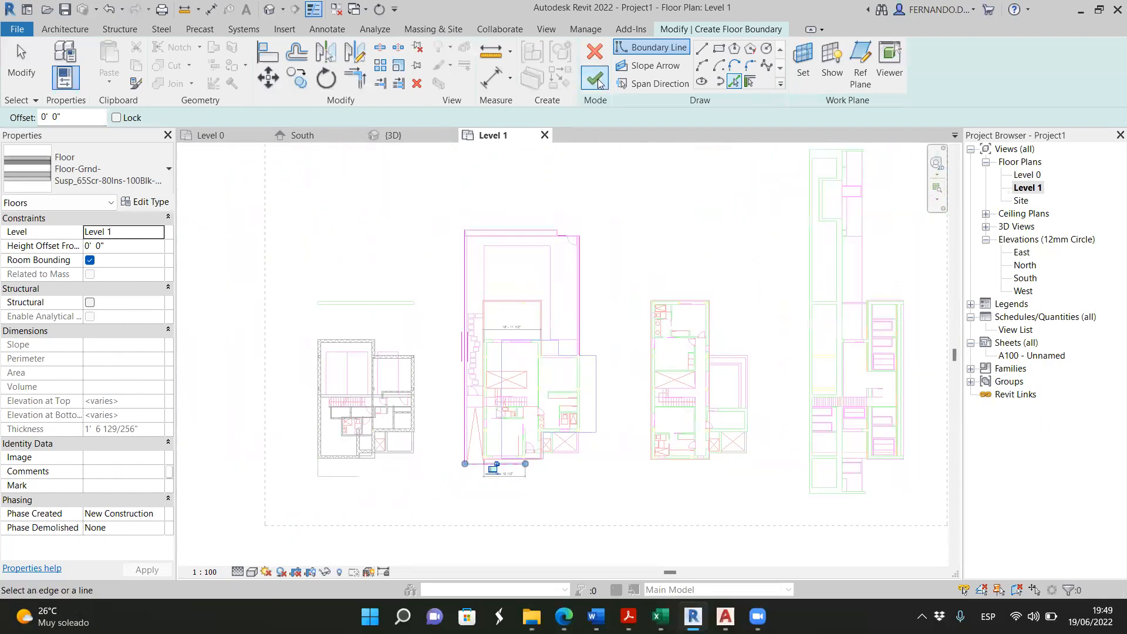
Trim the two upper corners of the floor boundary so the upper line meets both side lines
left_click(344, 85)
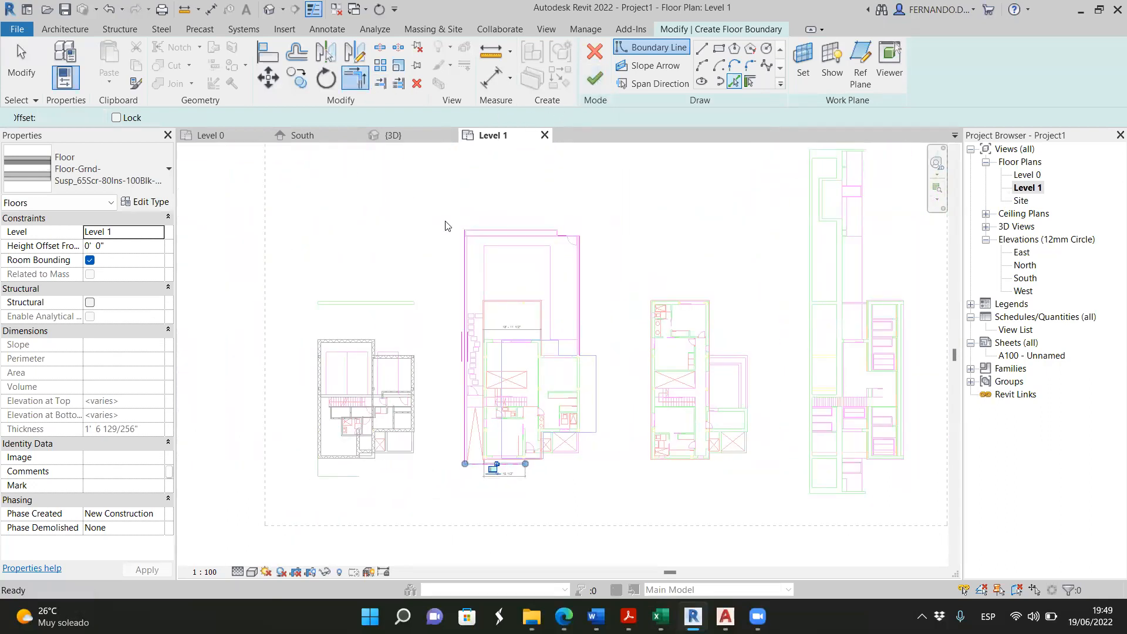
scroll(544, 239, "up", 2)
left_click(581, 257)
left_click(573, 235)
left_click(425, 282)
left_click(432, 229)
scroll(432, 224, "down", 2)
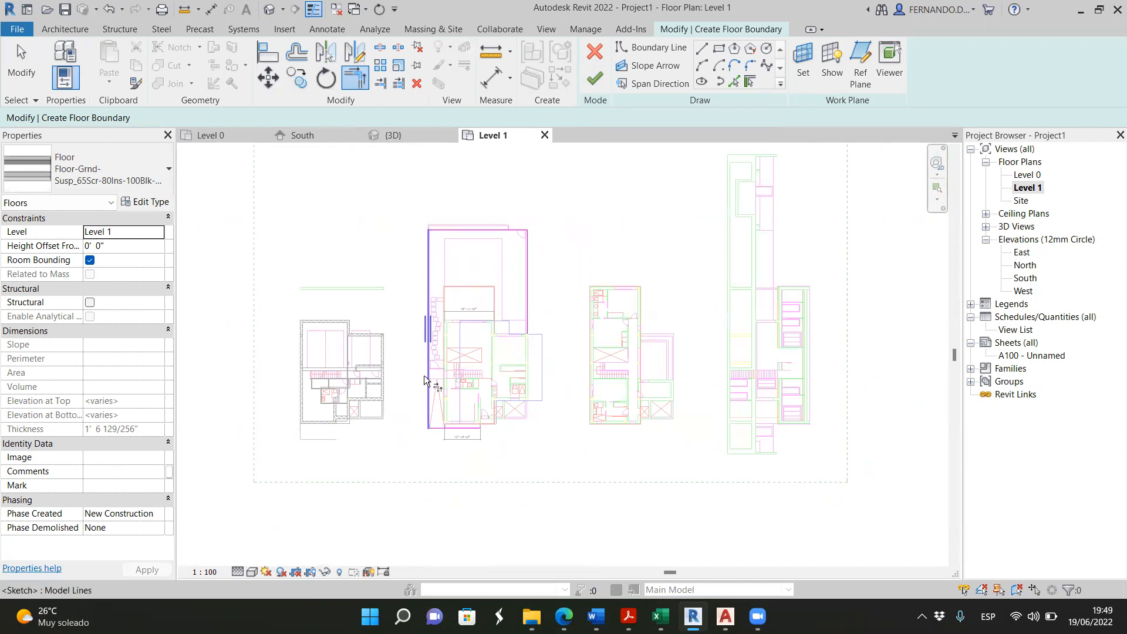
Trim the two lower corners of the floor boundary to close the loop, and finish the floor sketch
left_click(448, 439)
scroll(448, 438, "up", 3)
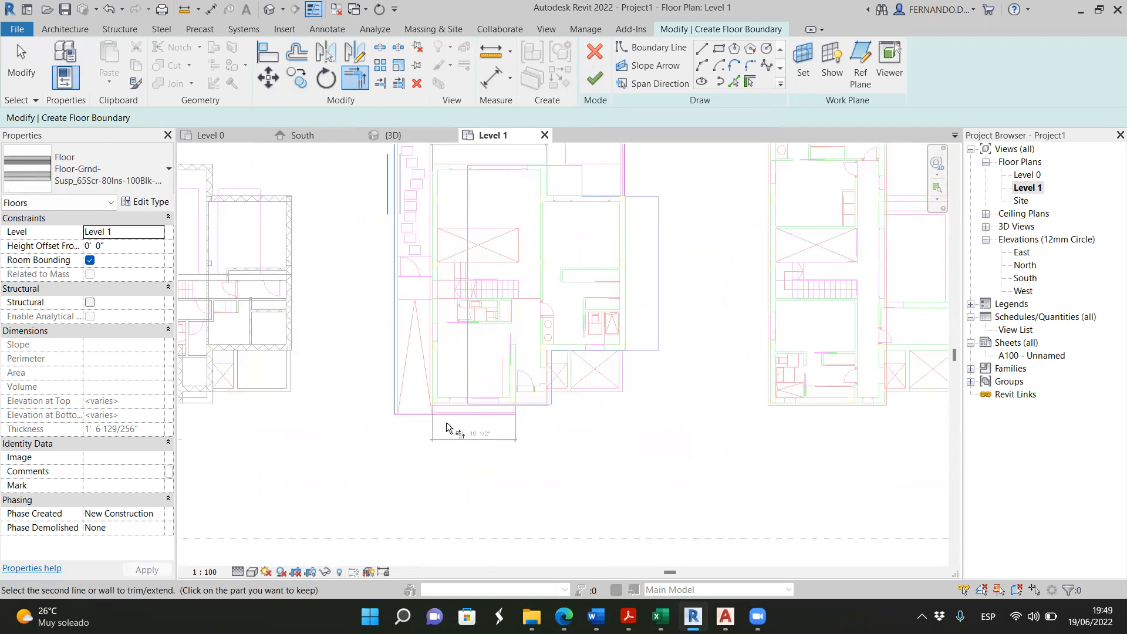
scroll(458, 421, "up", 4)
scroll(484, 427, "down", 5)
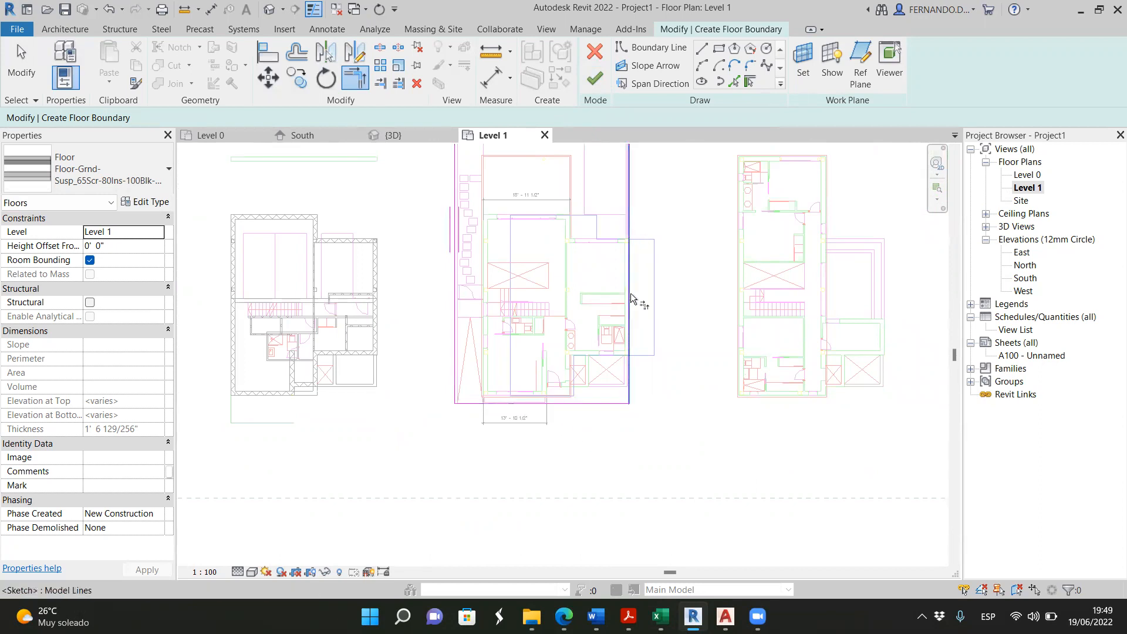
scroll(631, 298, "down", 4)
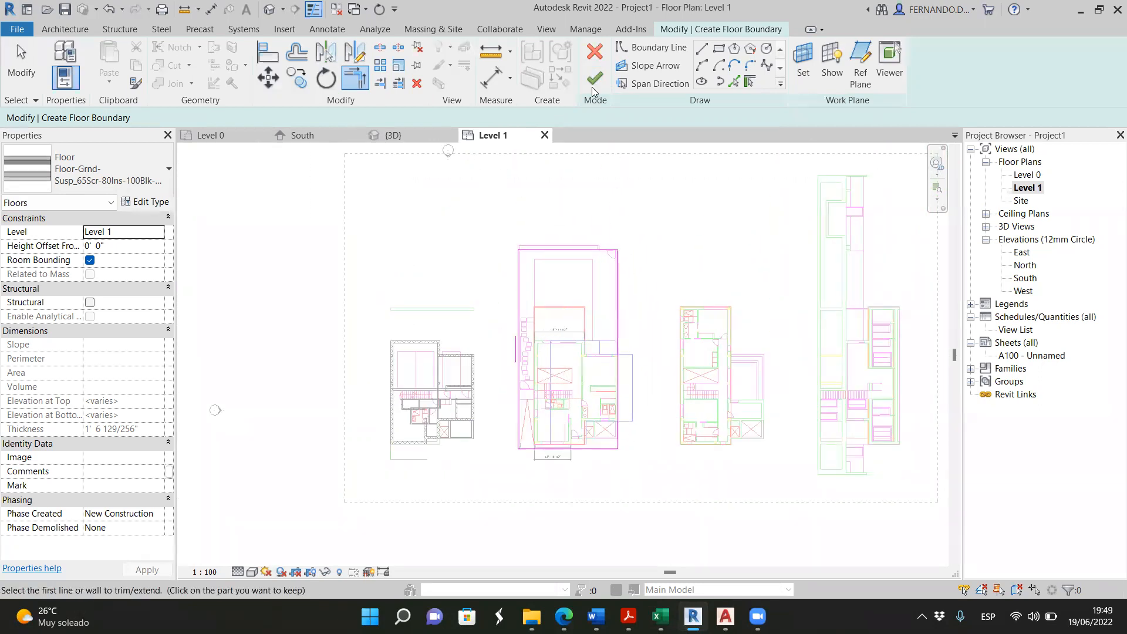
left_click(594, 82)
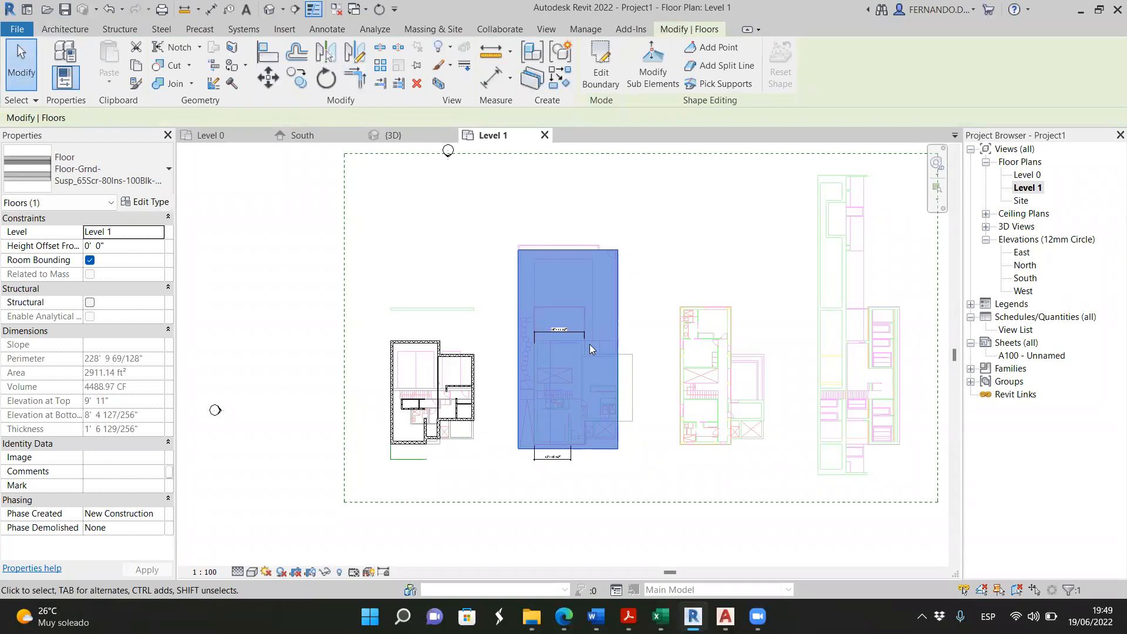
Copy the new floor from the building corner in the middle plan to the matching corner of the modelled walls
left_click(297, 78)
scroll(512, 442, "up", 4)
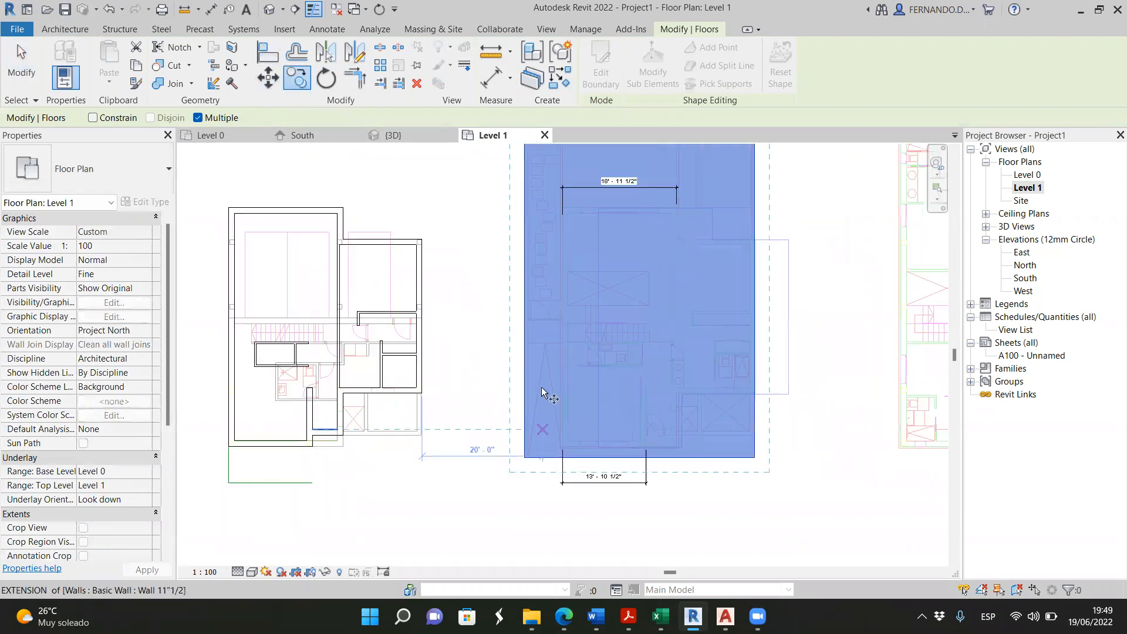
scroll(557, 453, "up", 5)
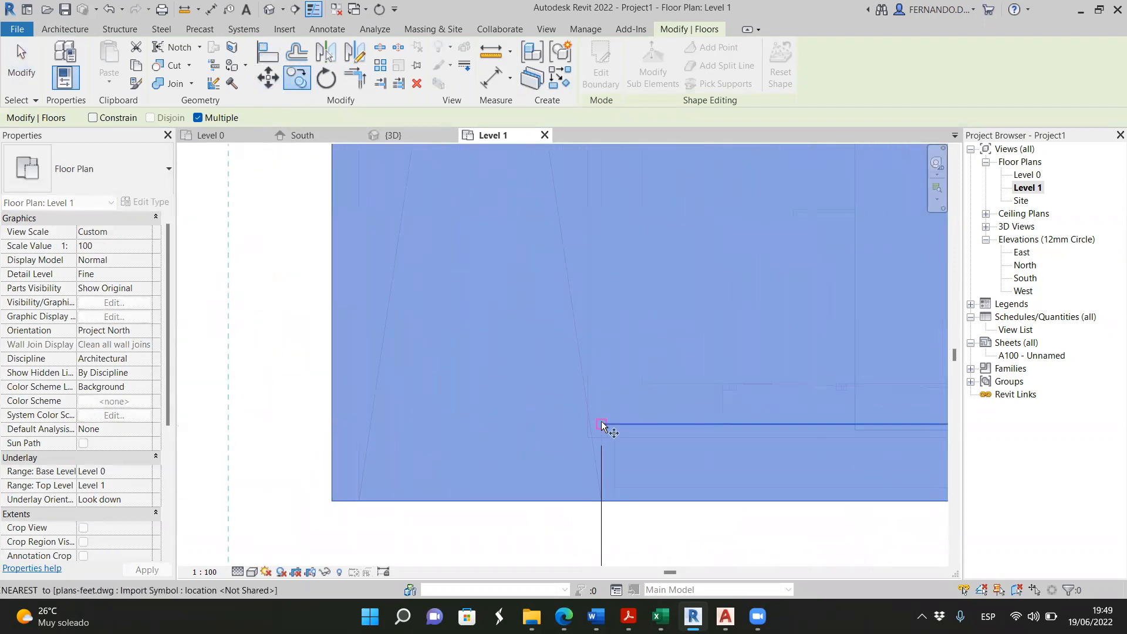
left_click(602, 423)
scroll(603, 422, "down", 4)
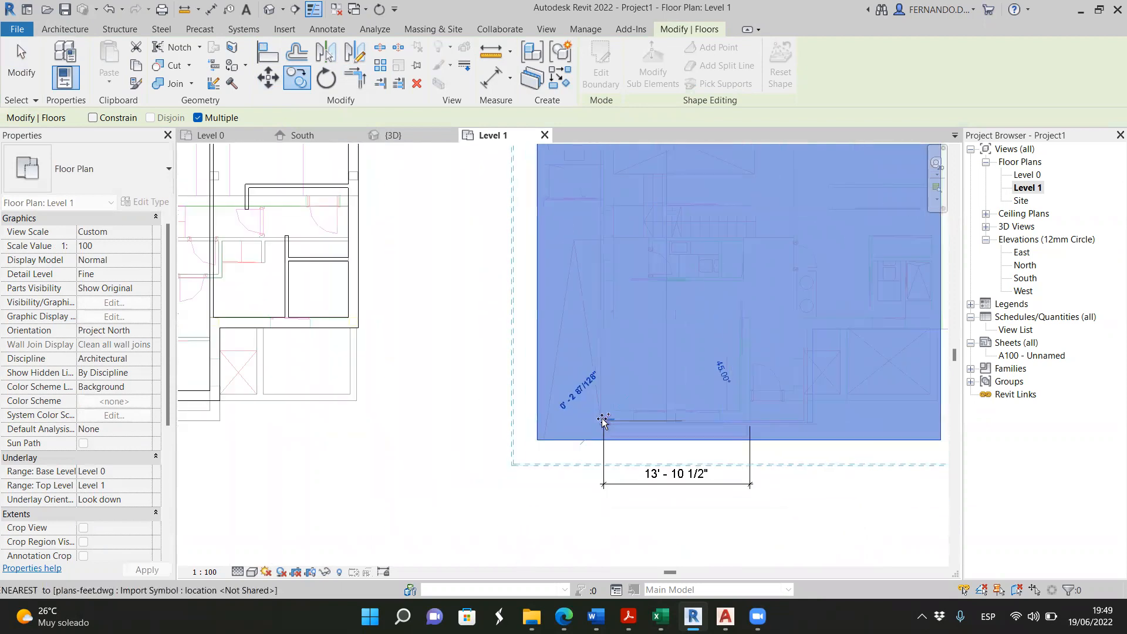
scroll(603, 422, "down", 2)
scroll(252, 420, "up", 4)
scroll(242, 422, "up", 3)
scroll(254, 438, "down", 6)
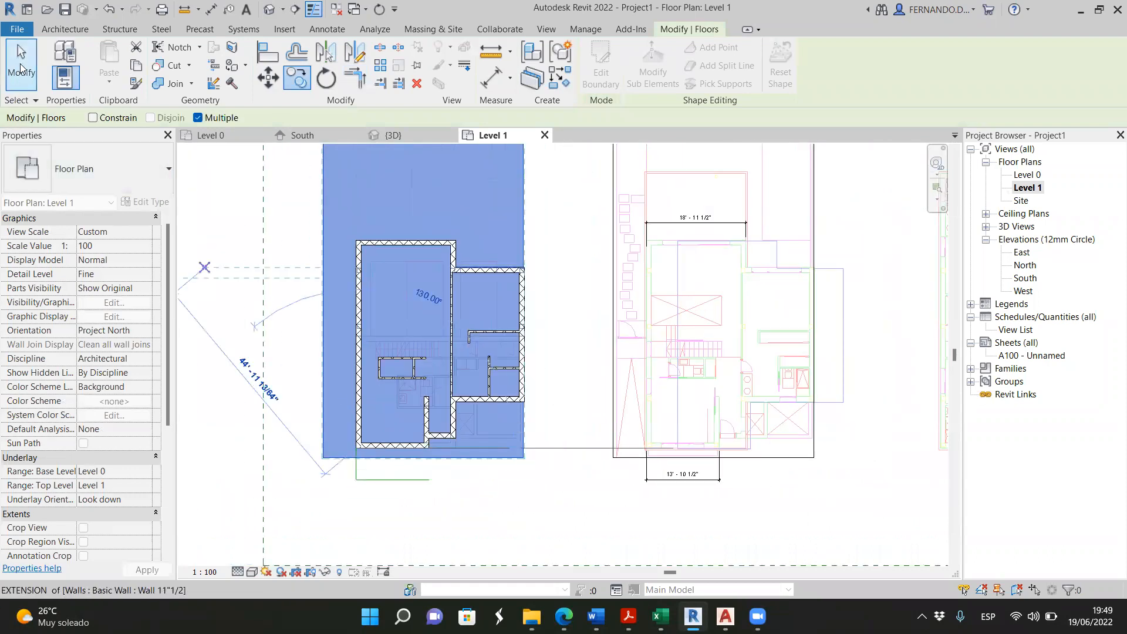
left_click(21, 68)
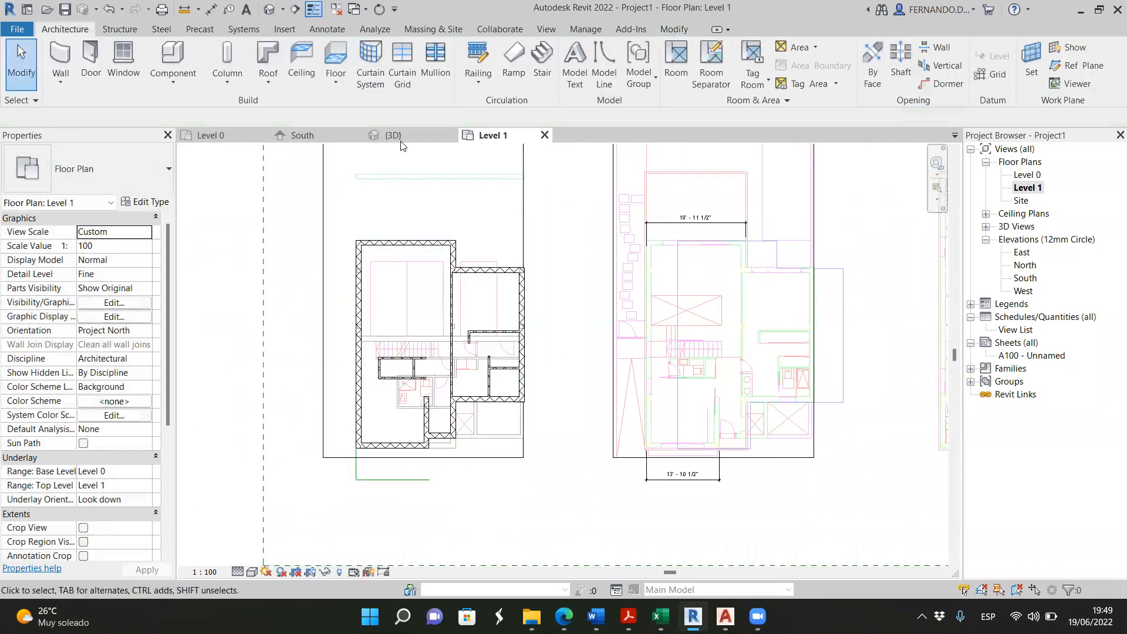
Examine the copied slab and walls in the 3D view, including a level view from the front-right edge
left_click(393, 135)
middle_click_drag(415, 439, 377, 374, "shift")
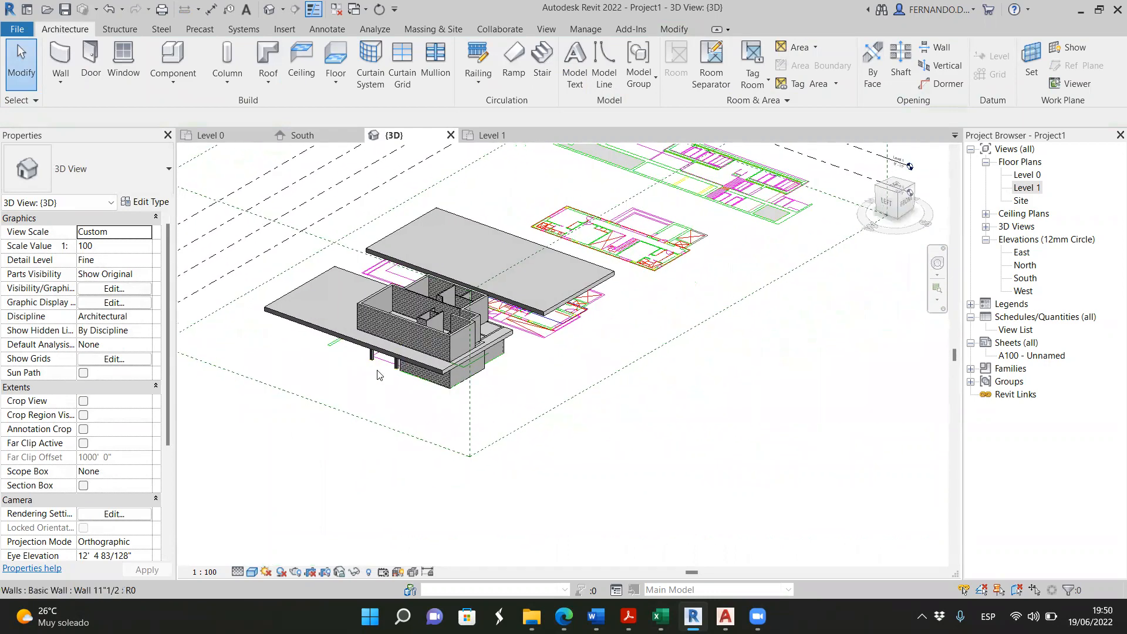
scroll(378, 372, "up", 5)
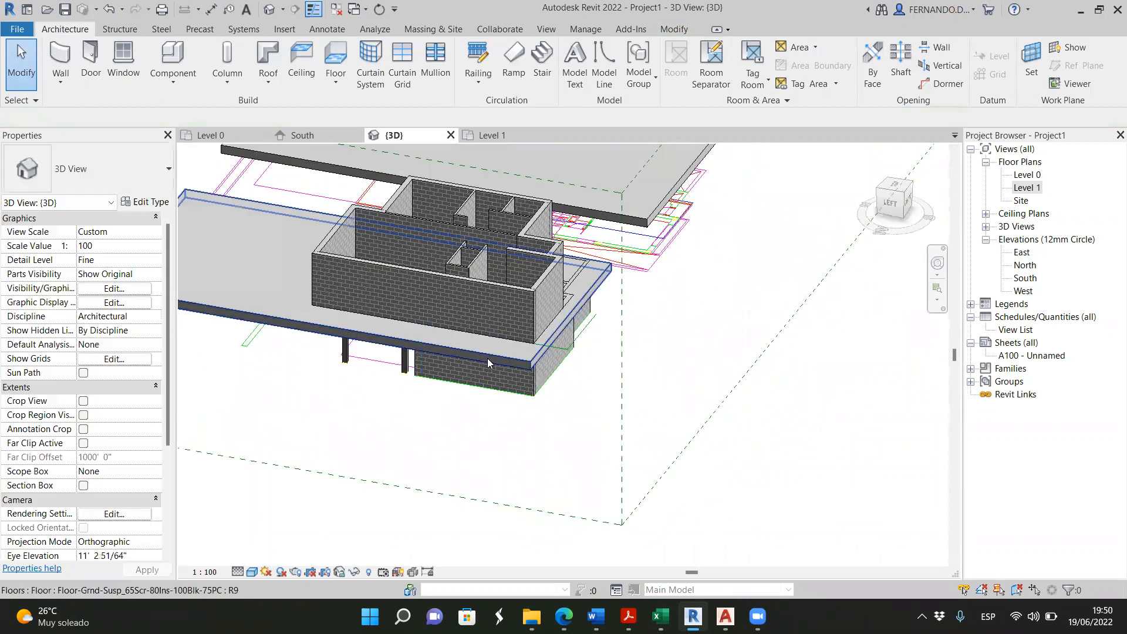
scroll(479, 362, "down", 4)
middle_click_drag(478, 362, 332, 366, "shift")
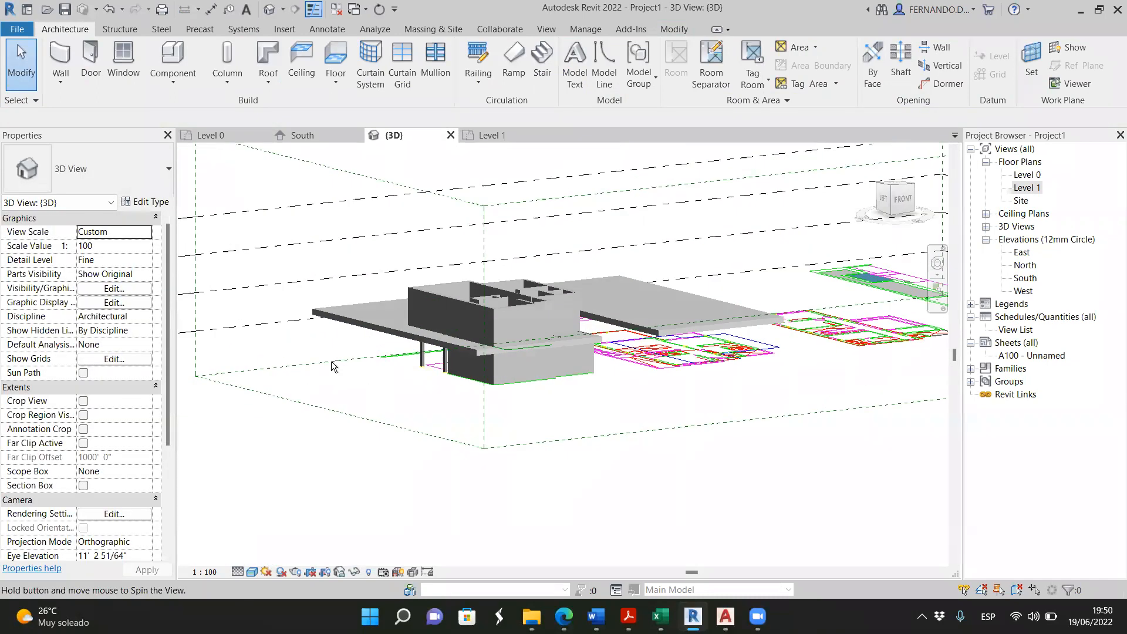
left_click(912, 199)
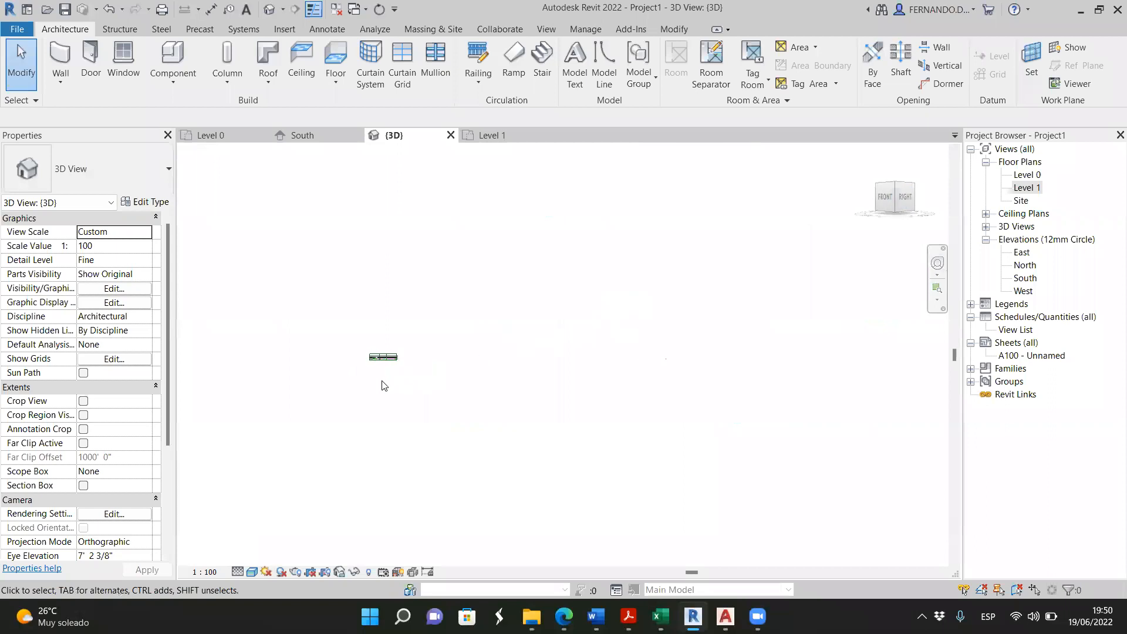
scroll(319, 367, "up", 8)
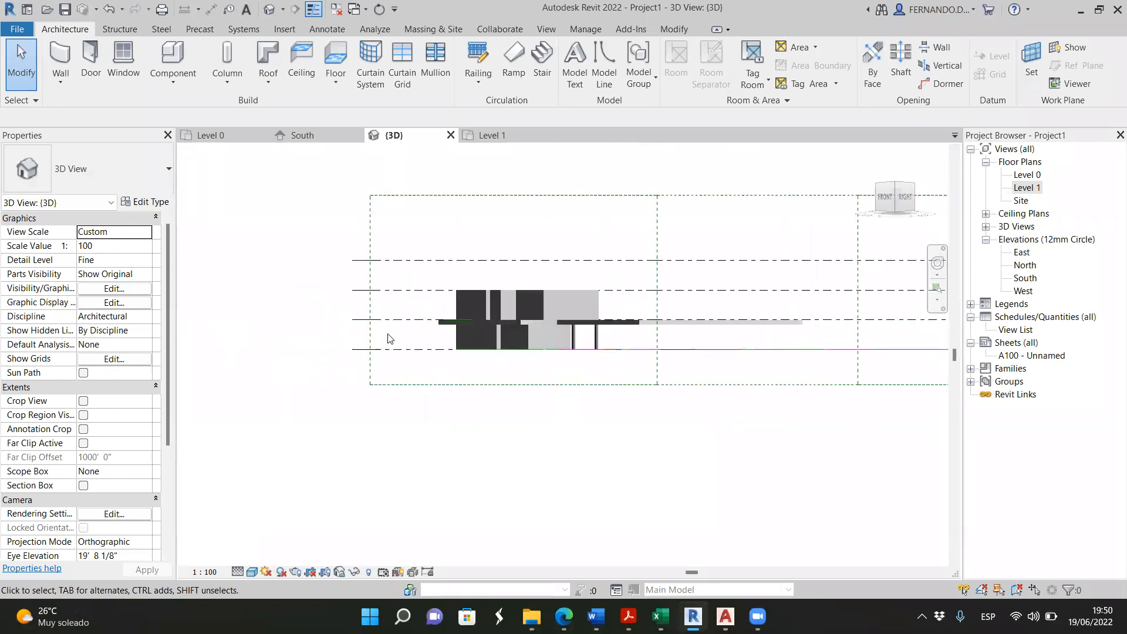
scroll(616, 338, "up", 2)
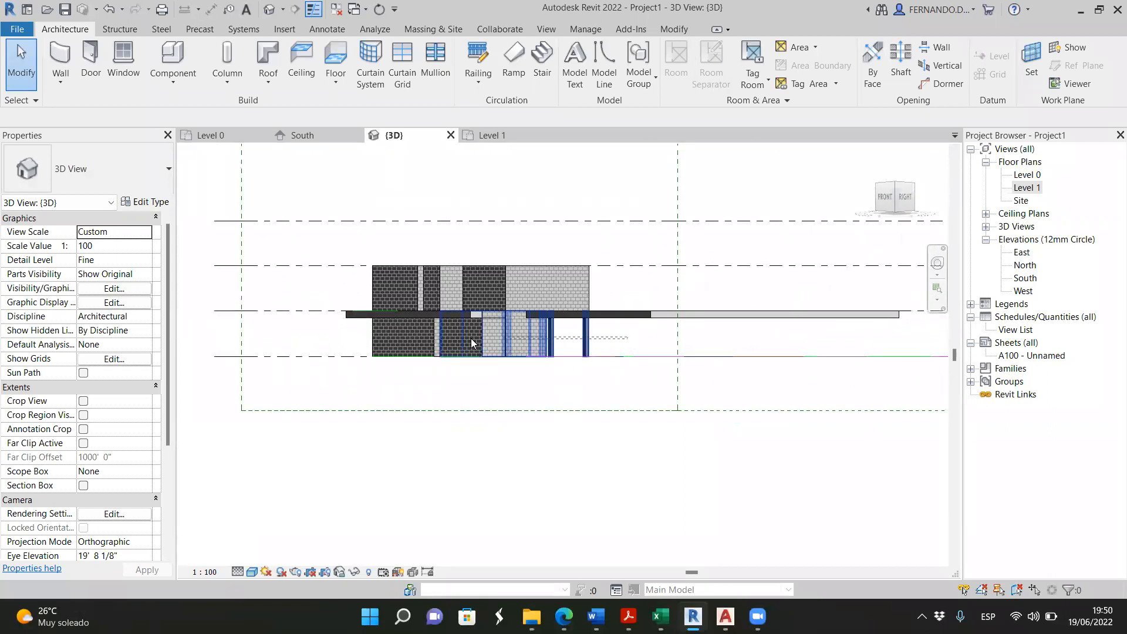
Select the lower-storey walls and columns under the slab, and filter the selection to keep only Walls
left_click_drag(361, 364, 364, 365)
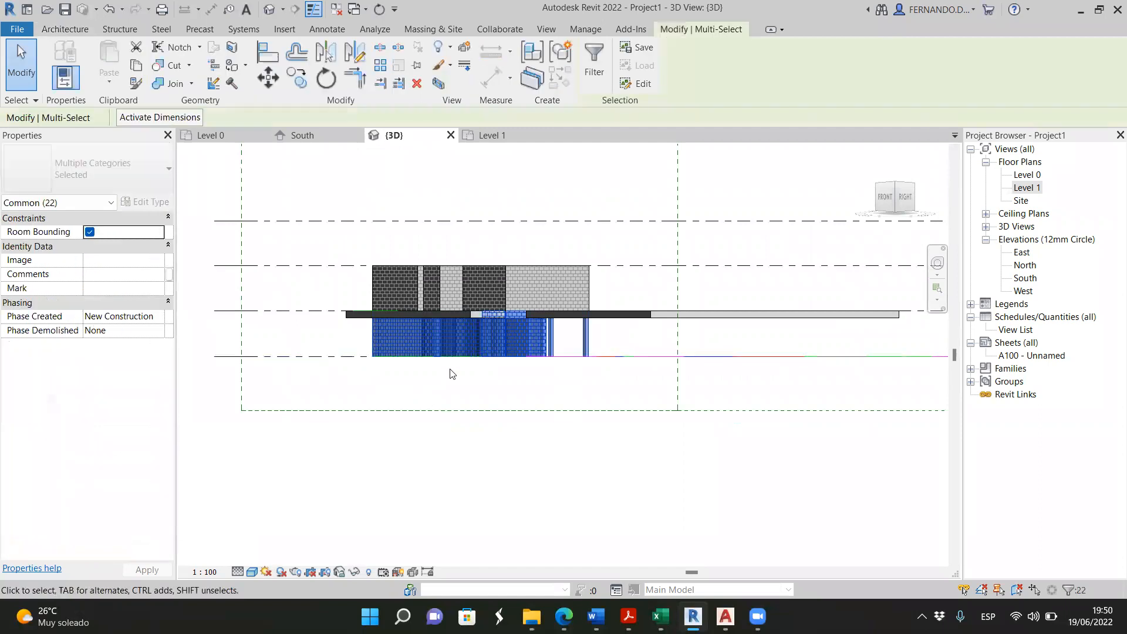
left_click(602, 346)
left_click_drag(612, 341, 357, 336)
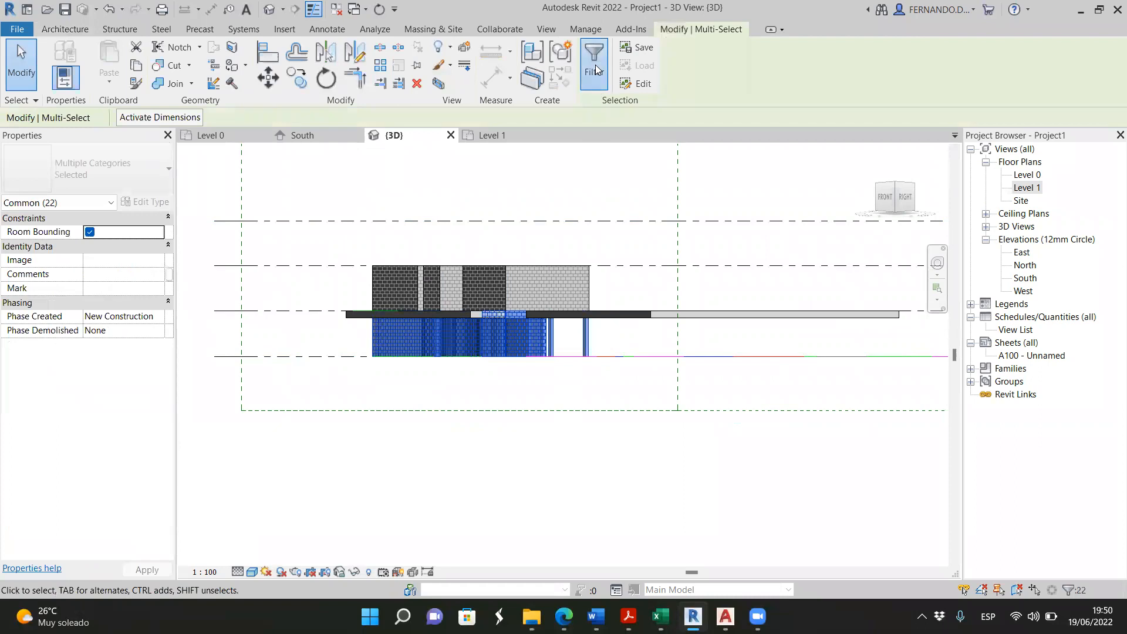
left_click(594, 62)
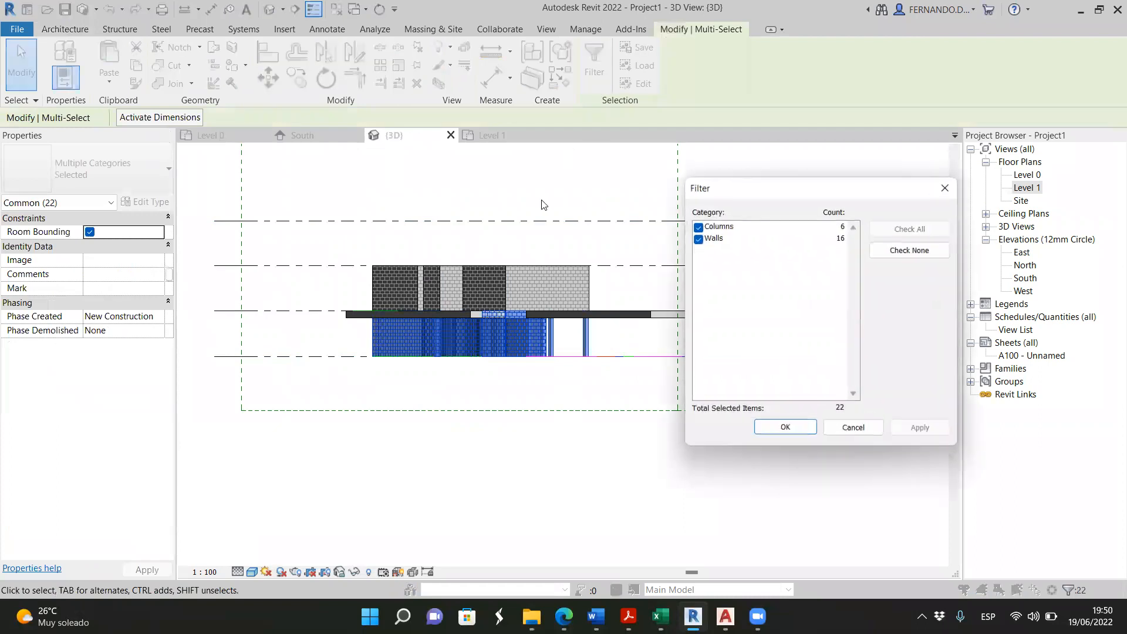
left_click(699, 227)
left_click(915, 434)
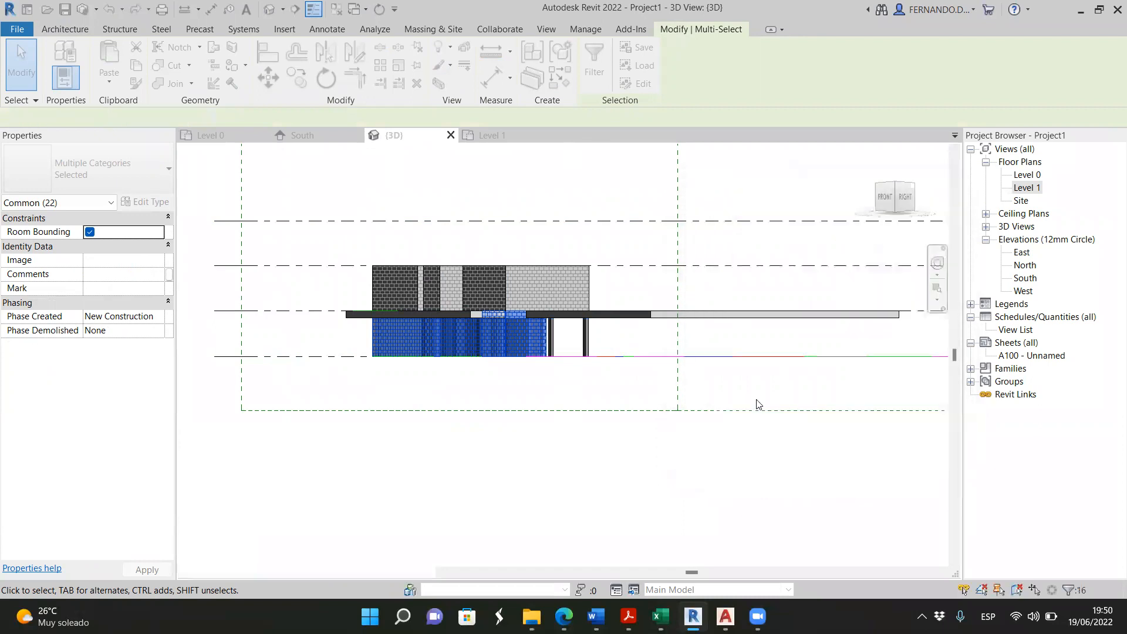
left_click(804, 427)
Attach the tops of the selected lower-storey walls to the floor slab above, and accept the warnings
left_click(703, 71)
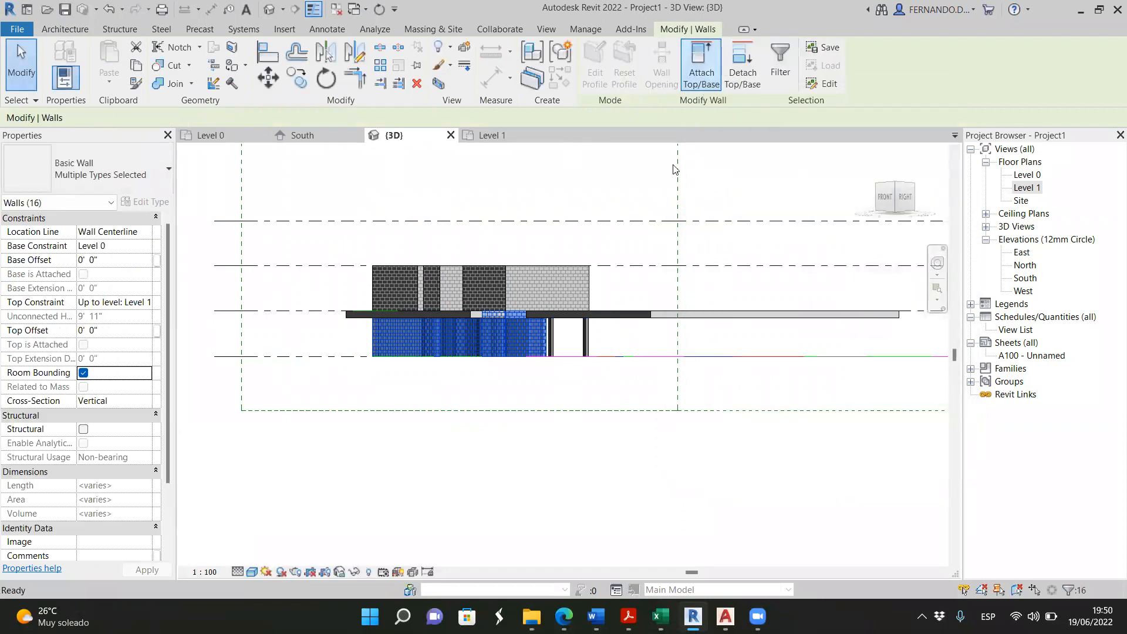
left_click(626, 318)
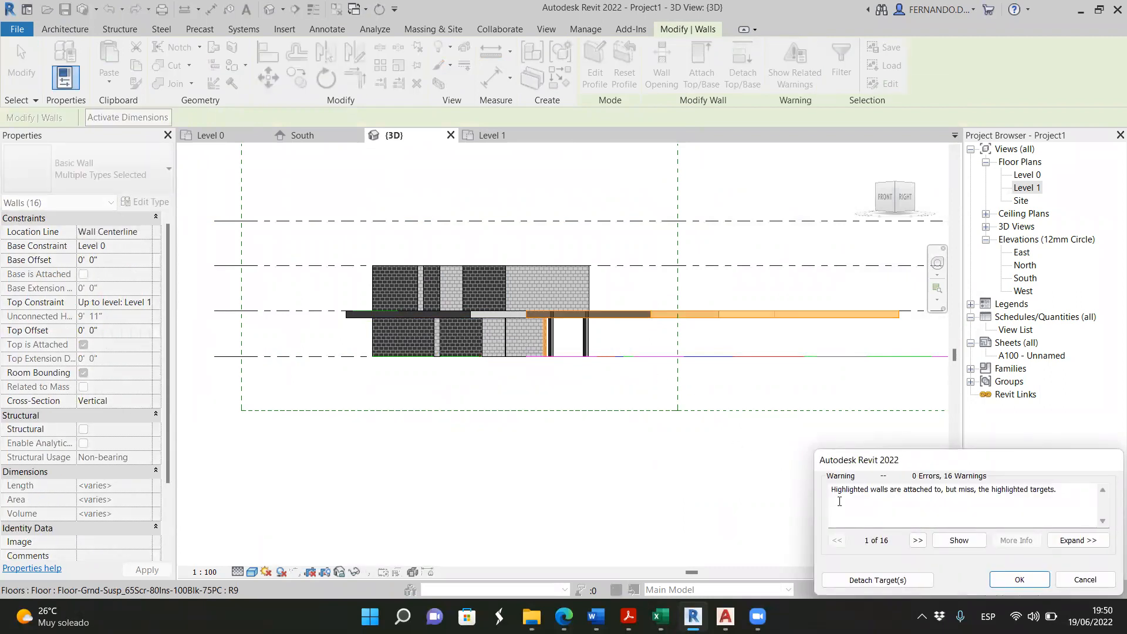
left_click(1020, 580)
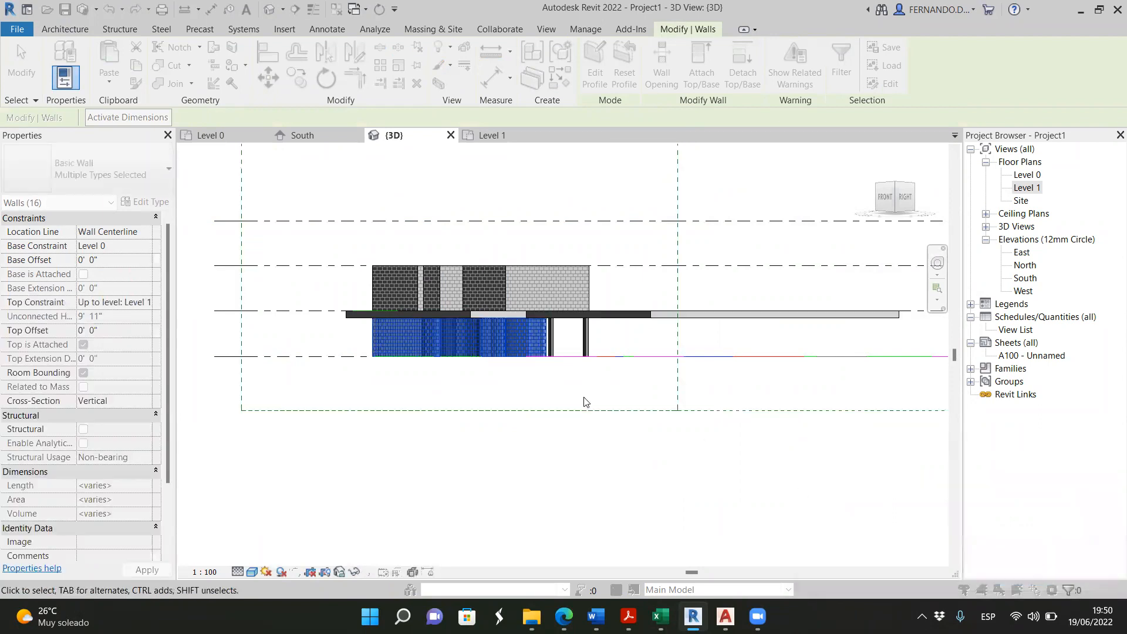
key("Escape")
Inspect where the individual lower-storey walls meet the underside of the slab
scroll(540, 335, "up", 4)
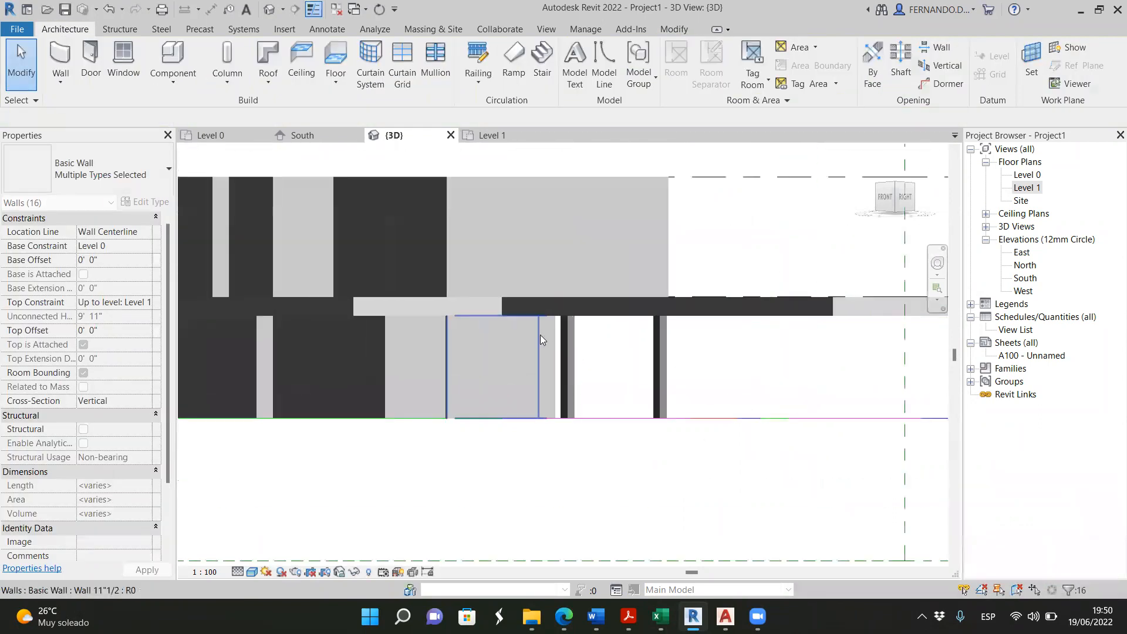
left_click(447, 345)
scroll(478, 338, "up", 1)
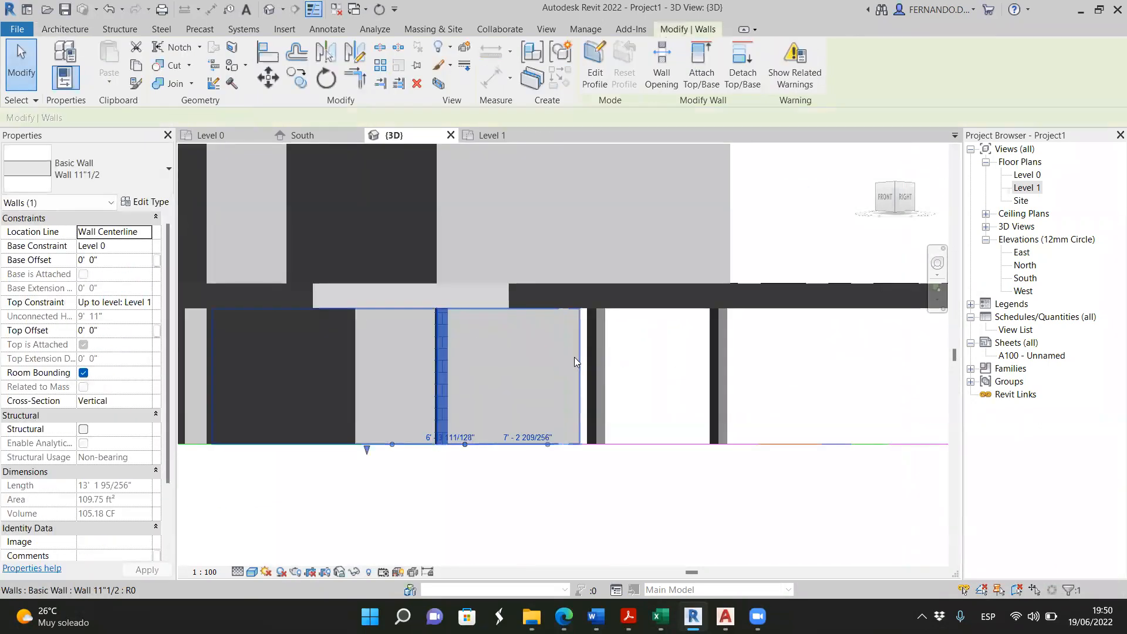
scroll(476, 325, "down", 4)
scroll(577, 322, "up", 2)
scroll(576, 323, "down", 1)
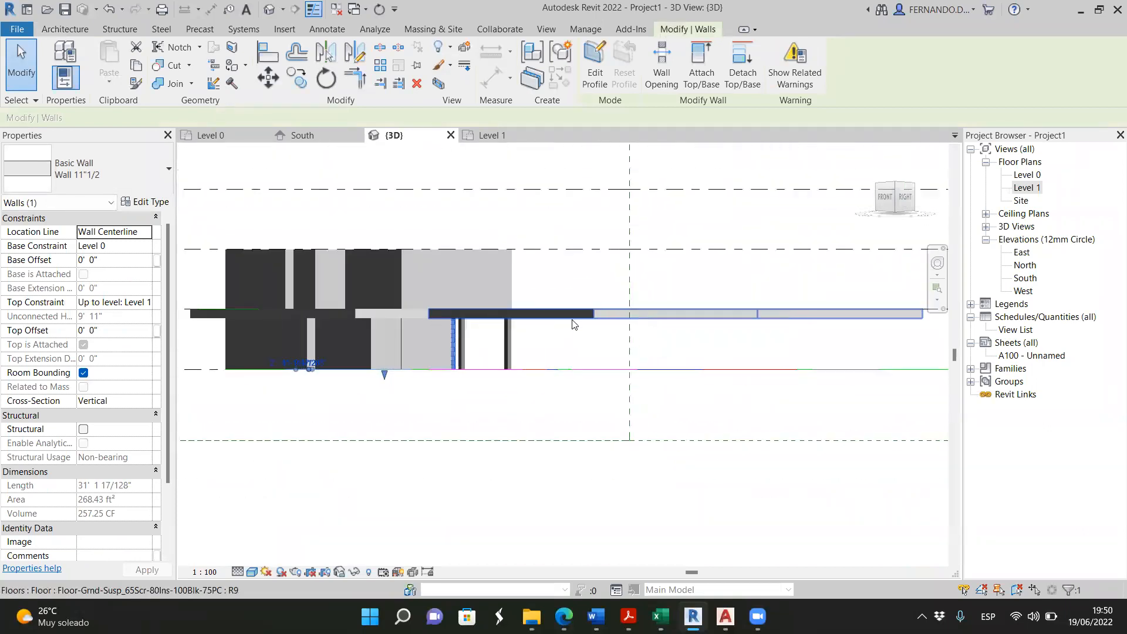
scroll(575, 326, "up", 2)
scroll(592, 340, "down", 3)
Select the lower-storey walls and columns under the slab, and filter the selection to keep only Columns
left_click_drag(607, 347, 430, 343)
left_click_drag(333, 346, 319, 344)
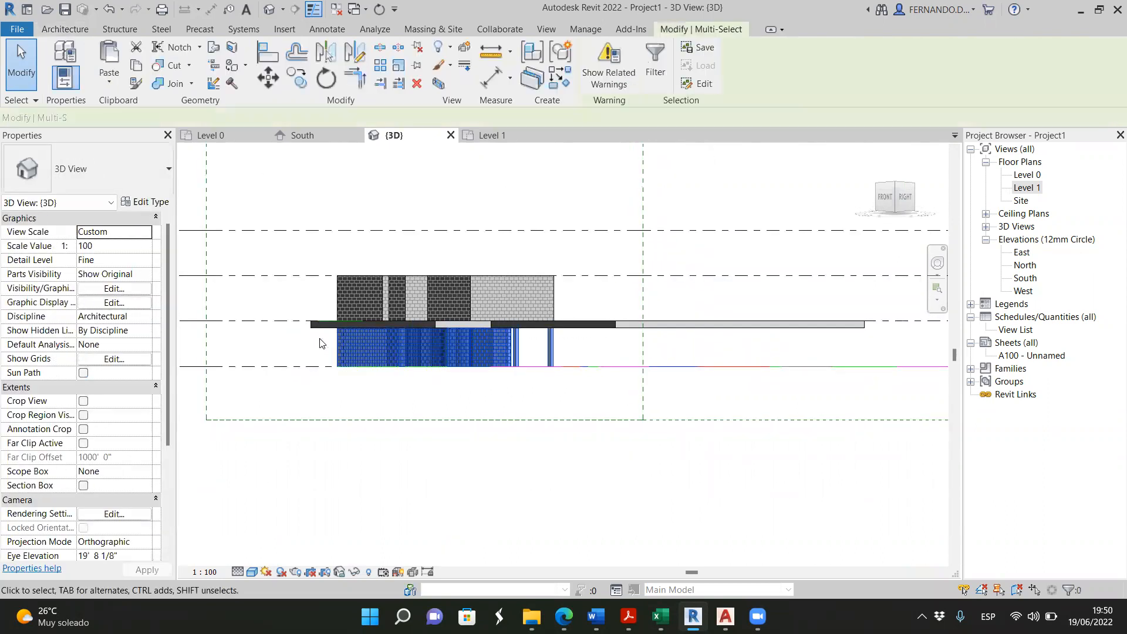
left_click(658, 61)
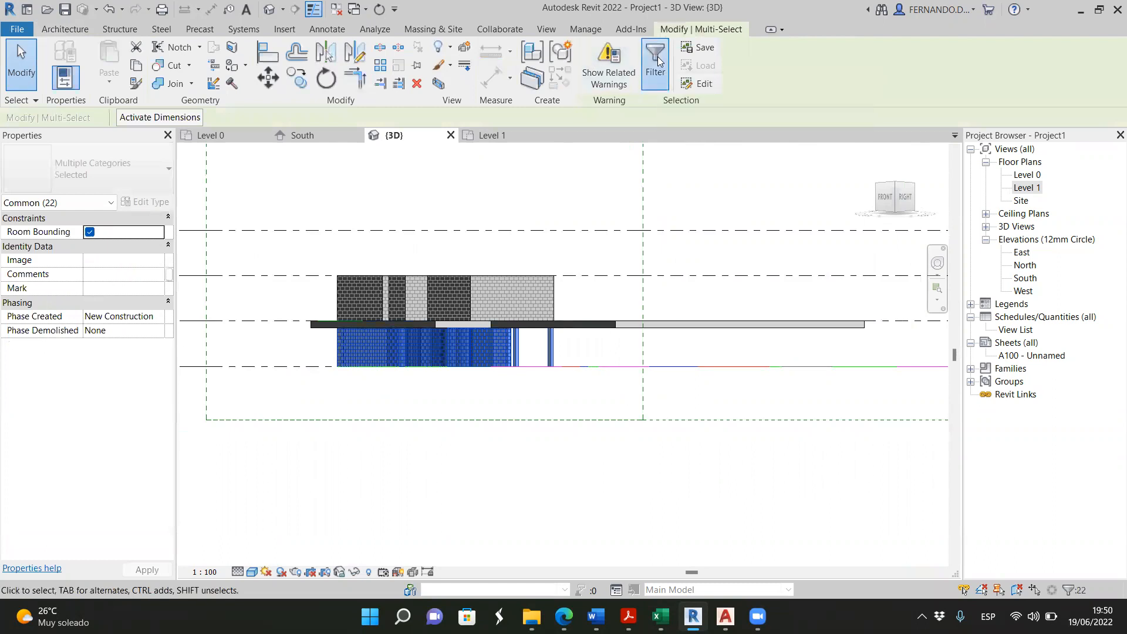
left_click(698, 240)
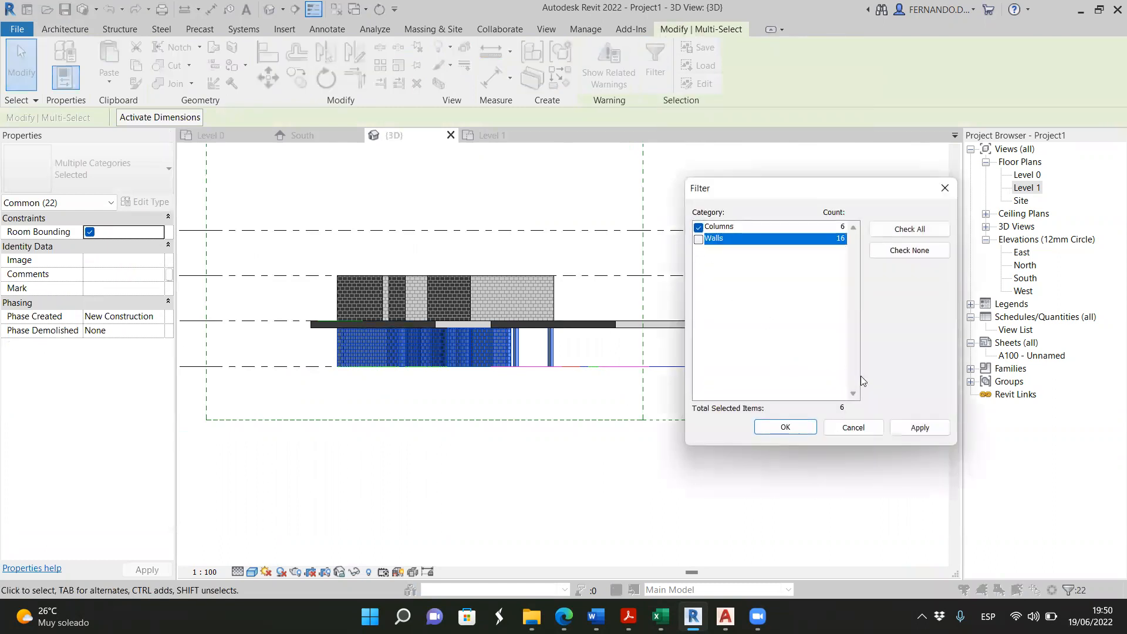
left_click(917, 428)
left_click(785, 428)
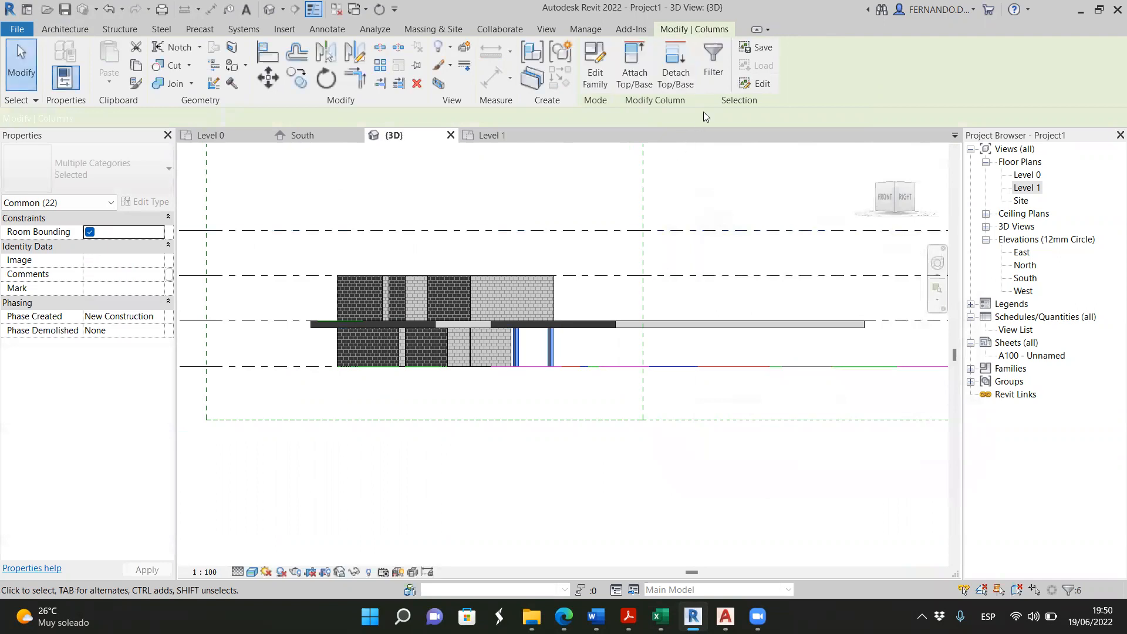
Attach the tops of the selected lower-storey columns to the floor slab above, and accept the warnings
left_click(634, 65)
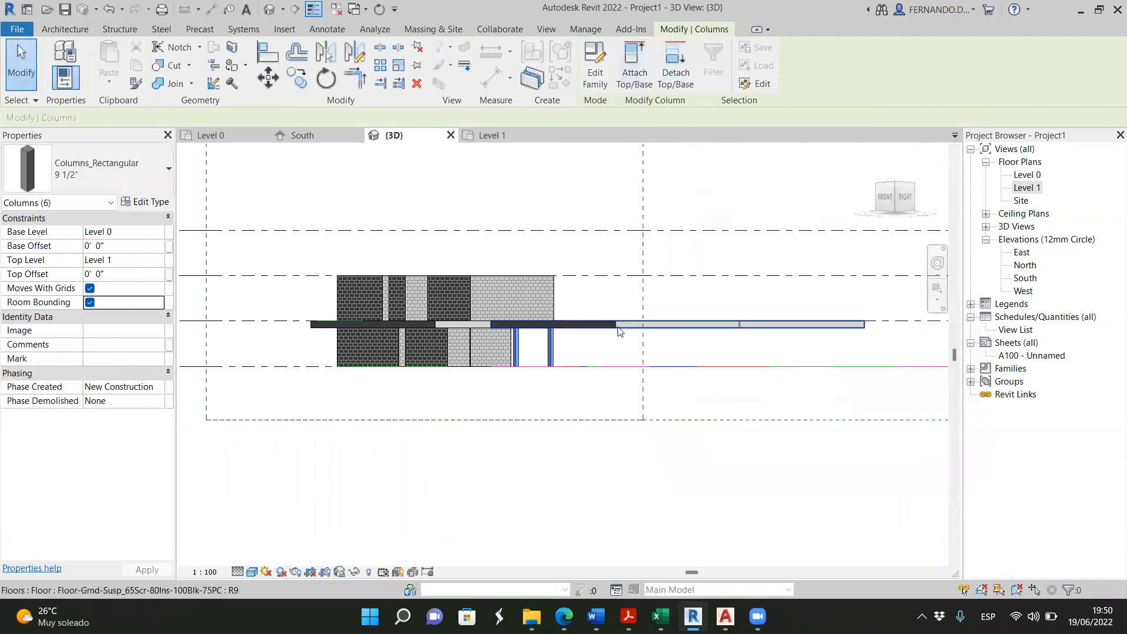
left_click(620, 351)
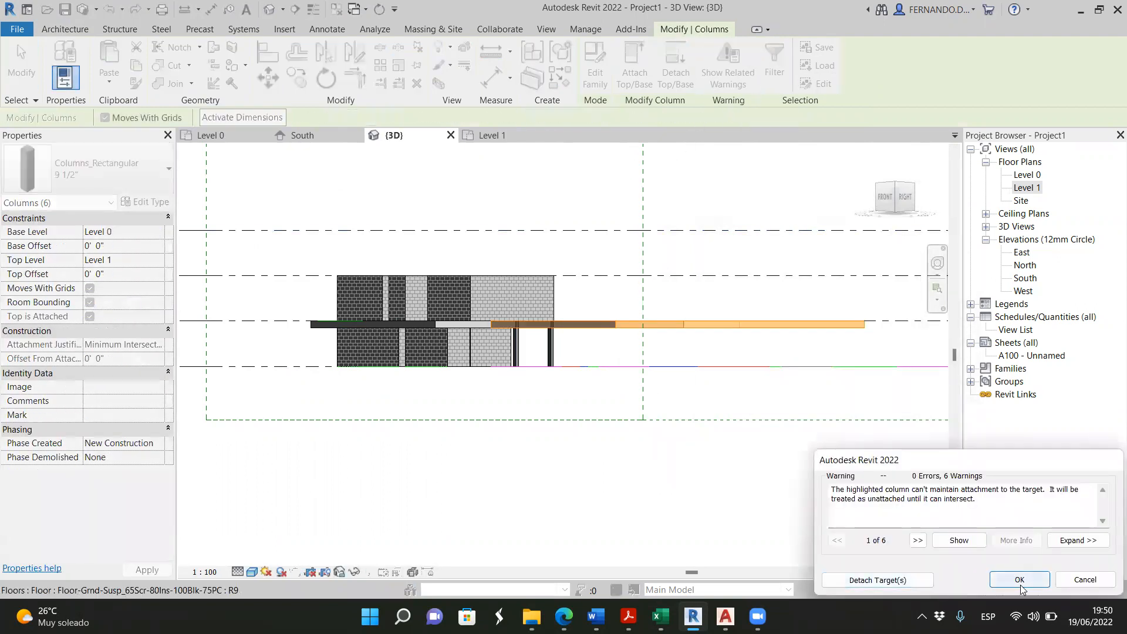
left_click(1019, 579)
key("Escape")
key("Escape")
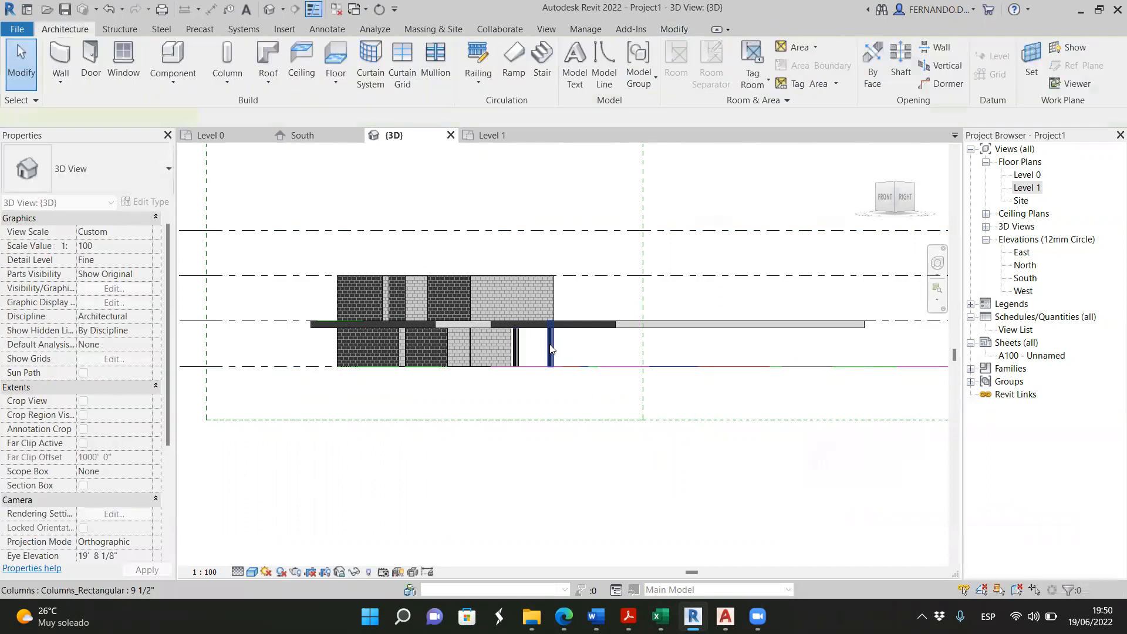
Select the outermost column under the slab and reattach its top to the floor slab
left_click(551, 349)
scroll(554, 340, "up", 5)
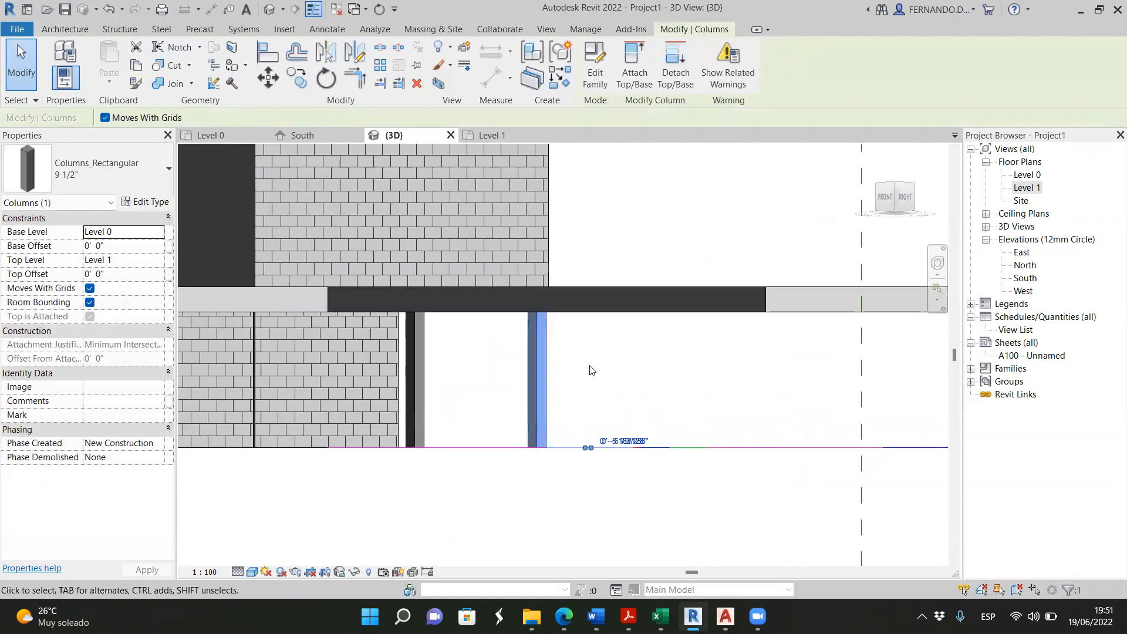
left_click(590, 370)
left_click(545, 353)
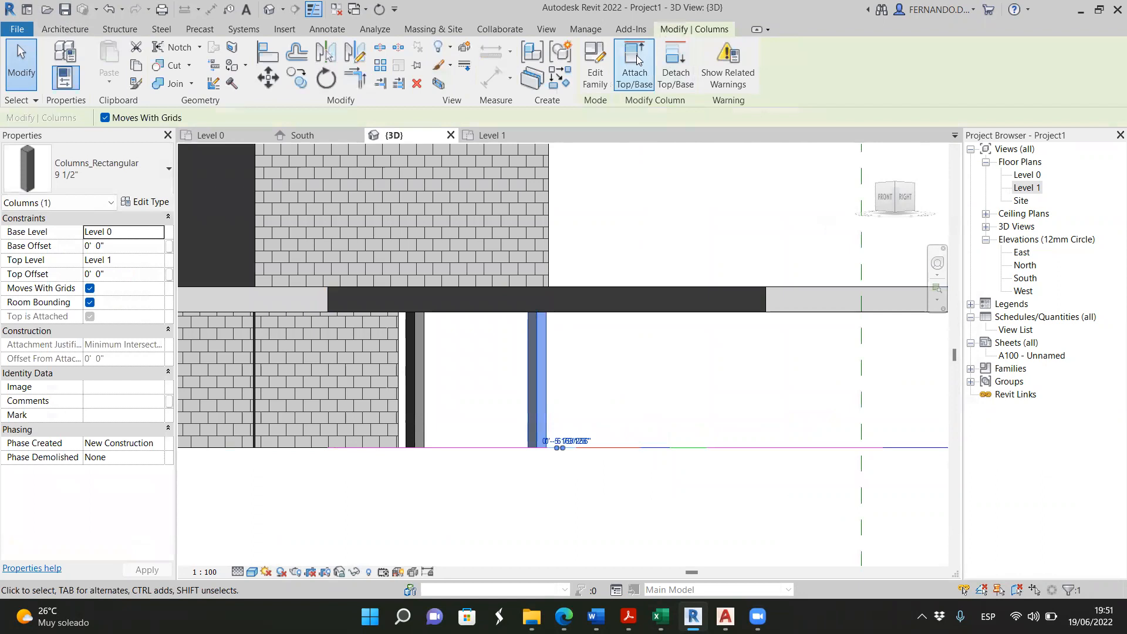
left_click(635, 64)
left_click(646, 285)
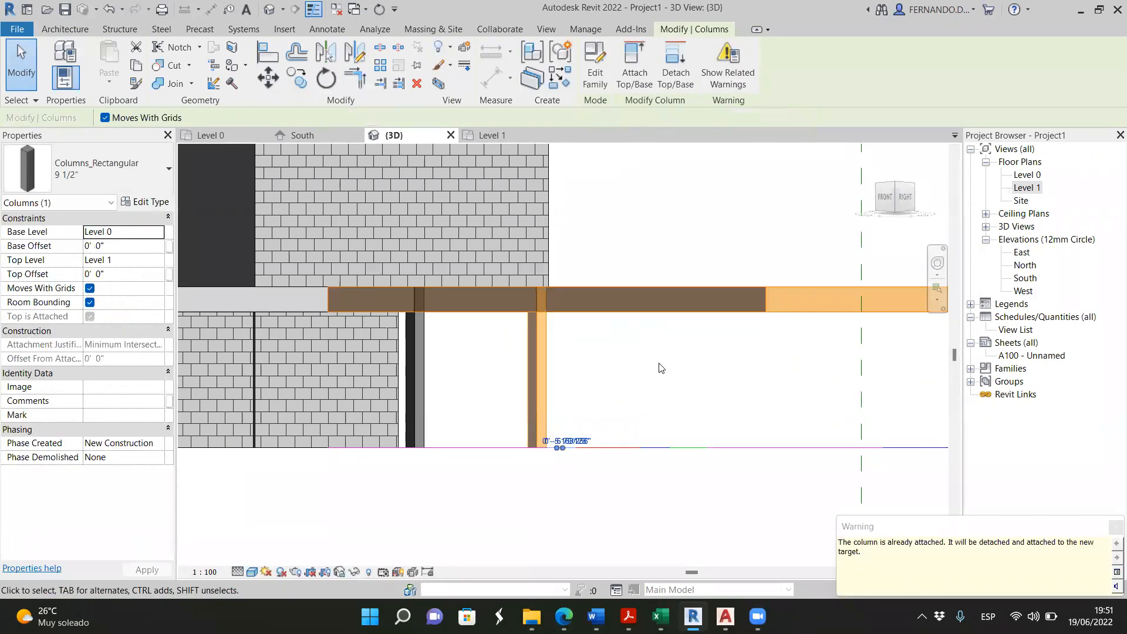
left_click(659, 368)
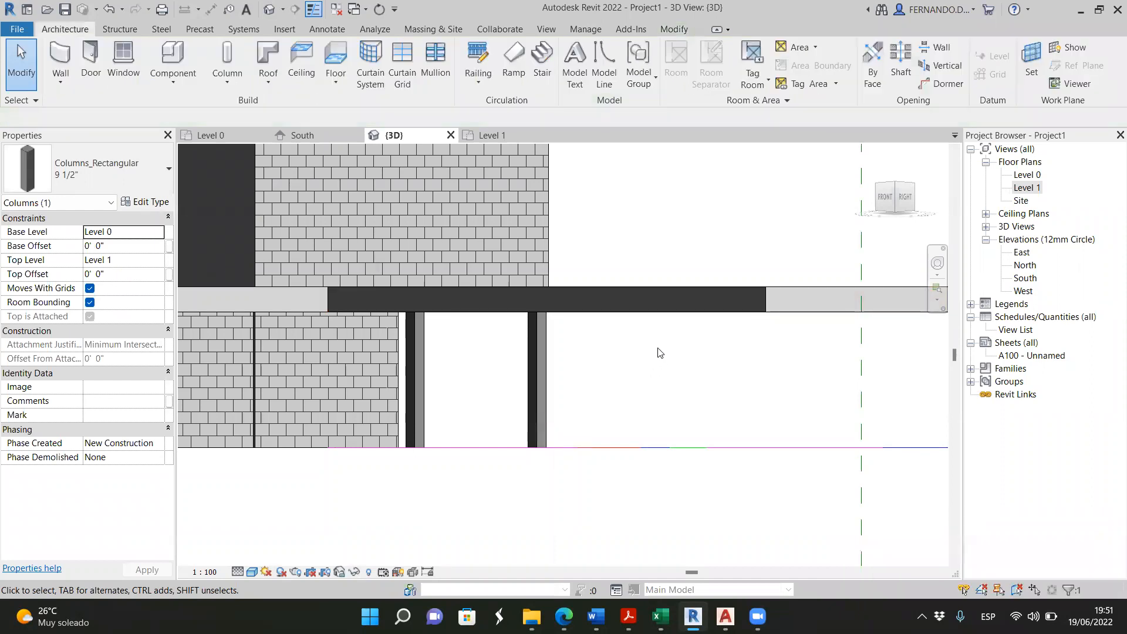
Delete the original floor slab lying over the imported plan beside the building, keeping the copy on the walls
scroll(663, 353, "down", 5)
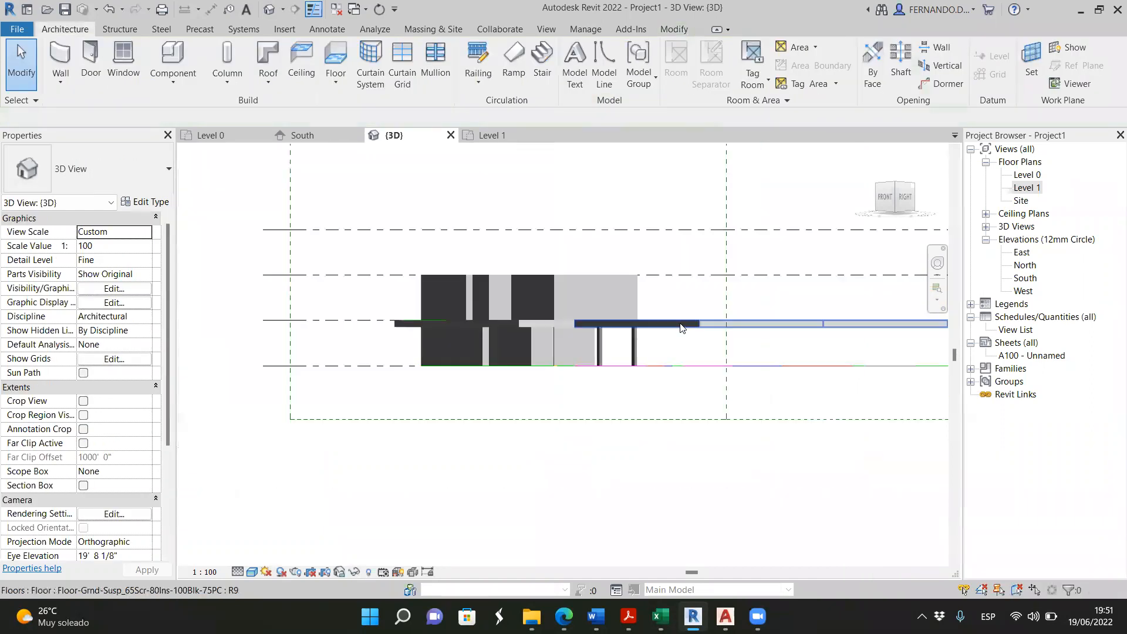
left_click(905, 198)
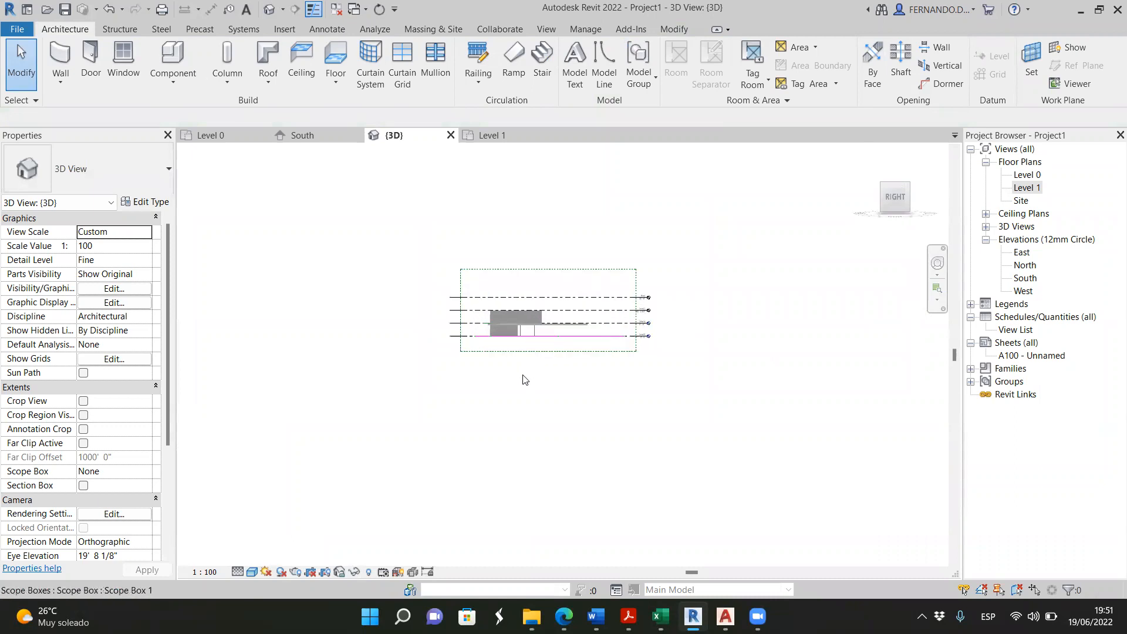
middle_click_drag(540, 402, 689, 494, "shift")
scroll(519, 296, "down", 3)
left_click(617, 407)
scroll(665, 443, "up", 2)
scroll(631, 423, "up", 5)
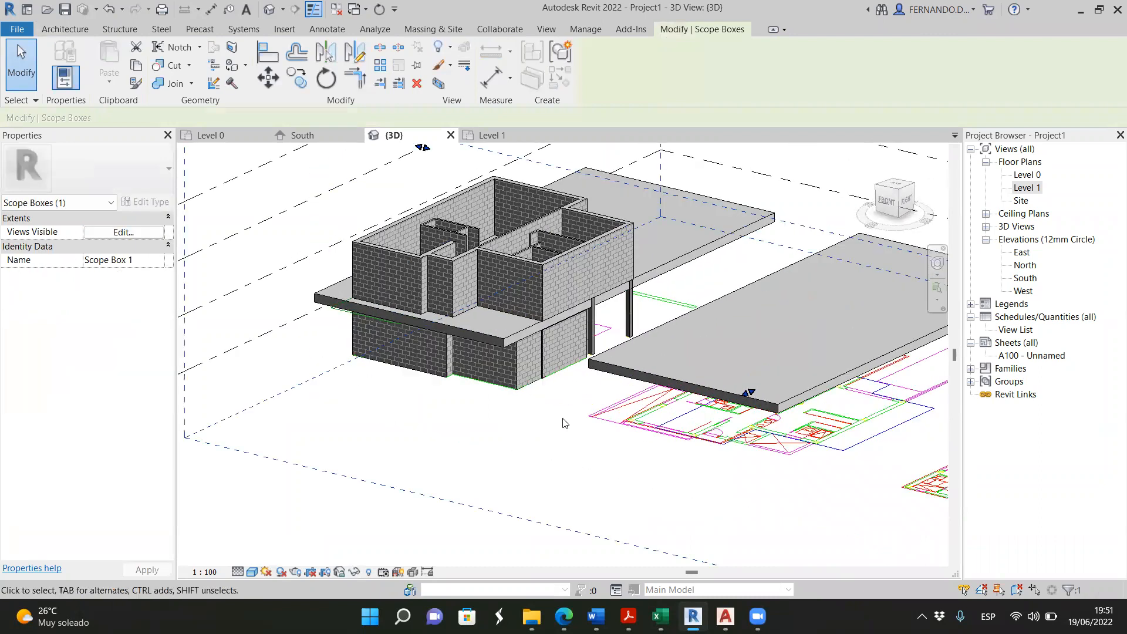
left_click(565, 421)
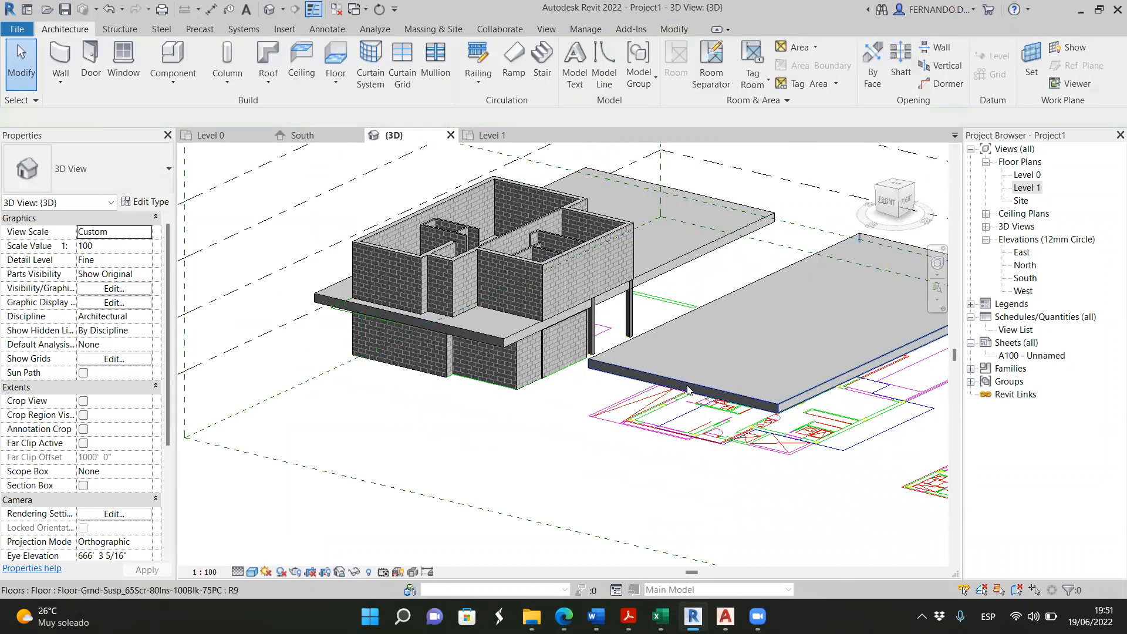
left_click(671, 447)
key("Delete")
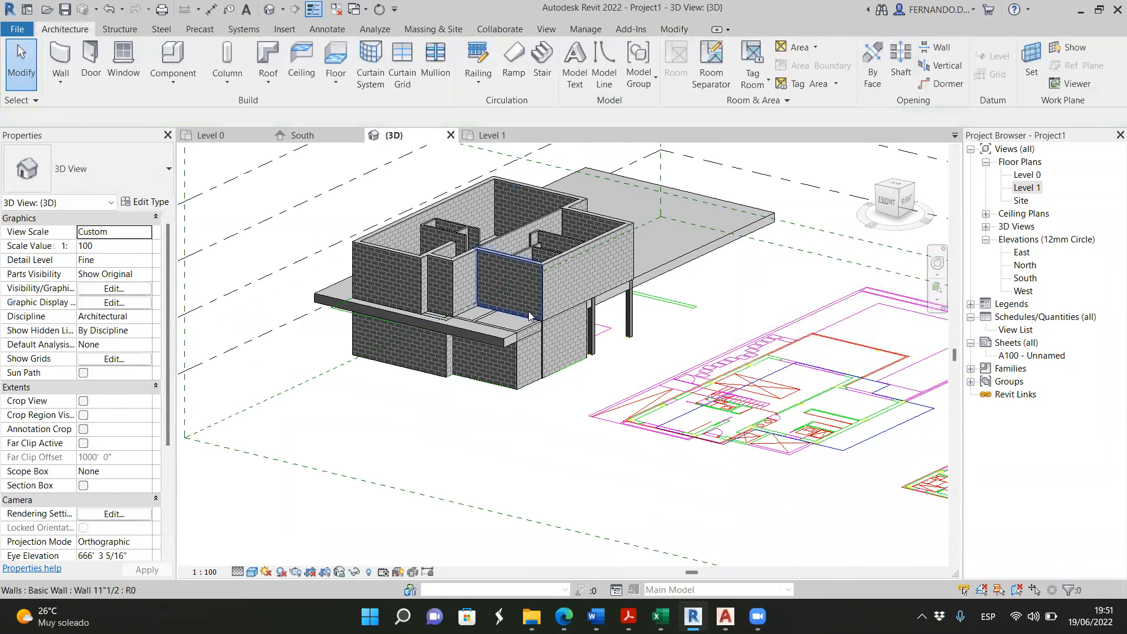
Compare the slab area at the building's front corner with the imported ground-floor plan in the 3D view
scroll(509, 356, "down", 2)
middle_click_drag(509, 356, 523, 306, "shift")
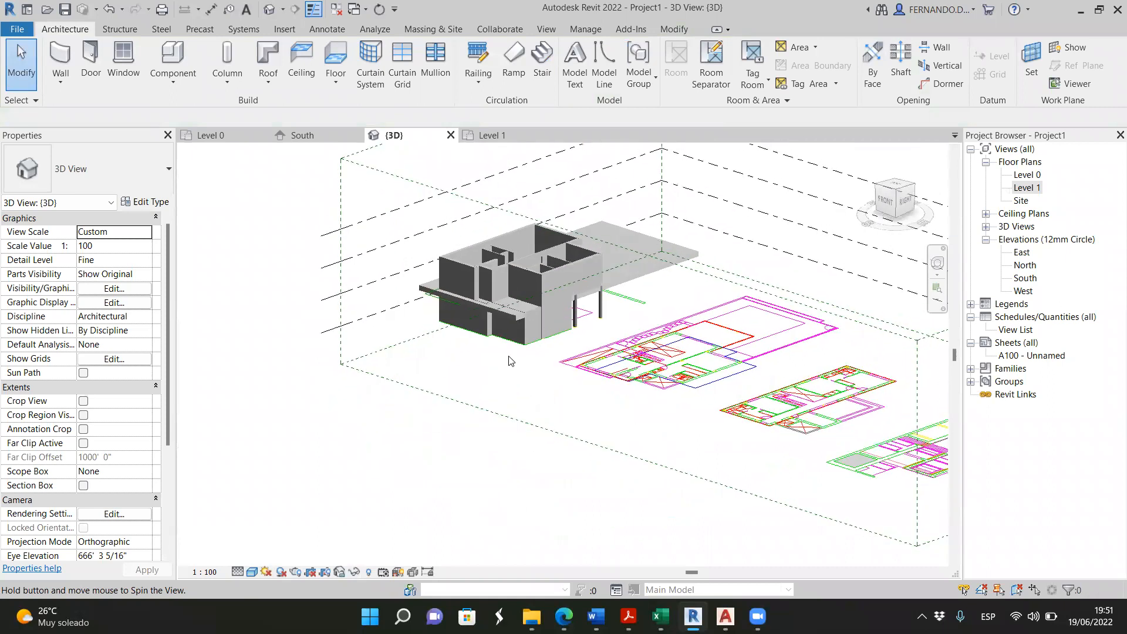
scroll(523, 306, "up", 3)
scroll(523, 307, "up", 2)
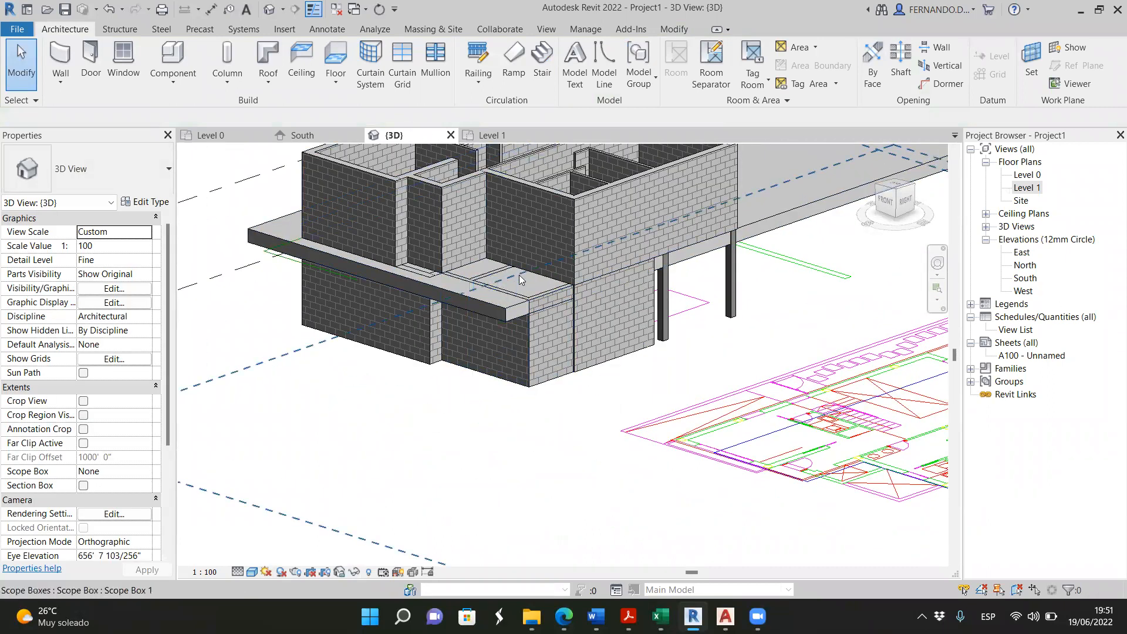
scroll(450, 298, "down", 2)
scroll(750, 413, "up", 4)
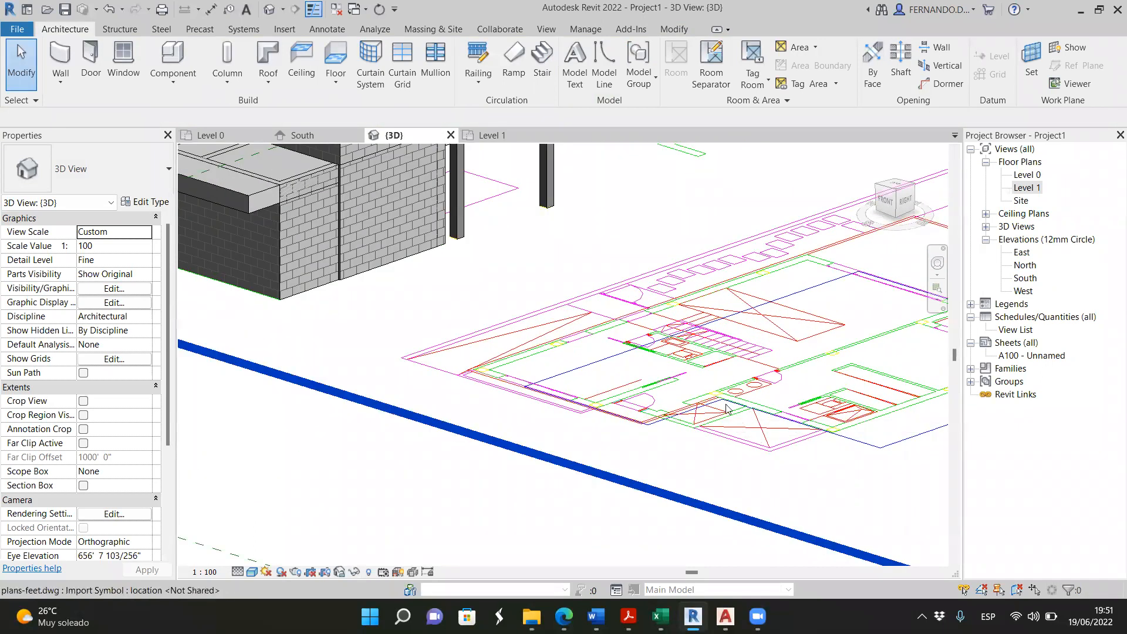
scroll(693, 432, "down", 2)
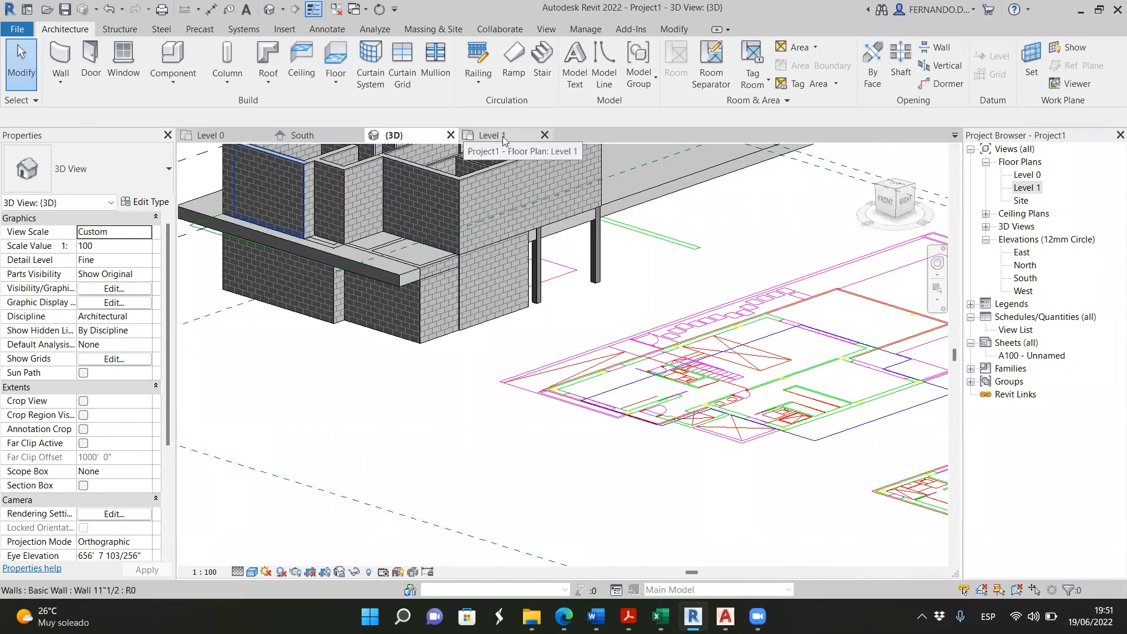
Cut two rectangular openings in the Level 1 slab along the inner wall faces beside the short front-corner partition, and attach the walls to its bottom
left_click(377, 268)
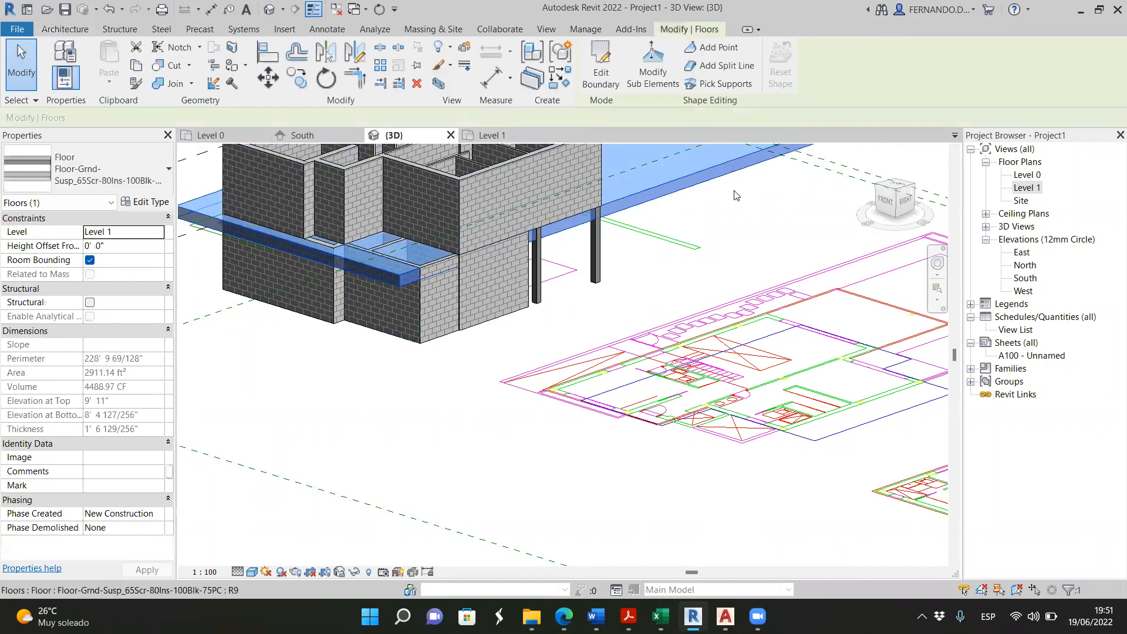
left_click(893, 185)
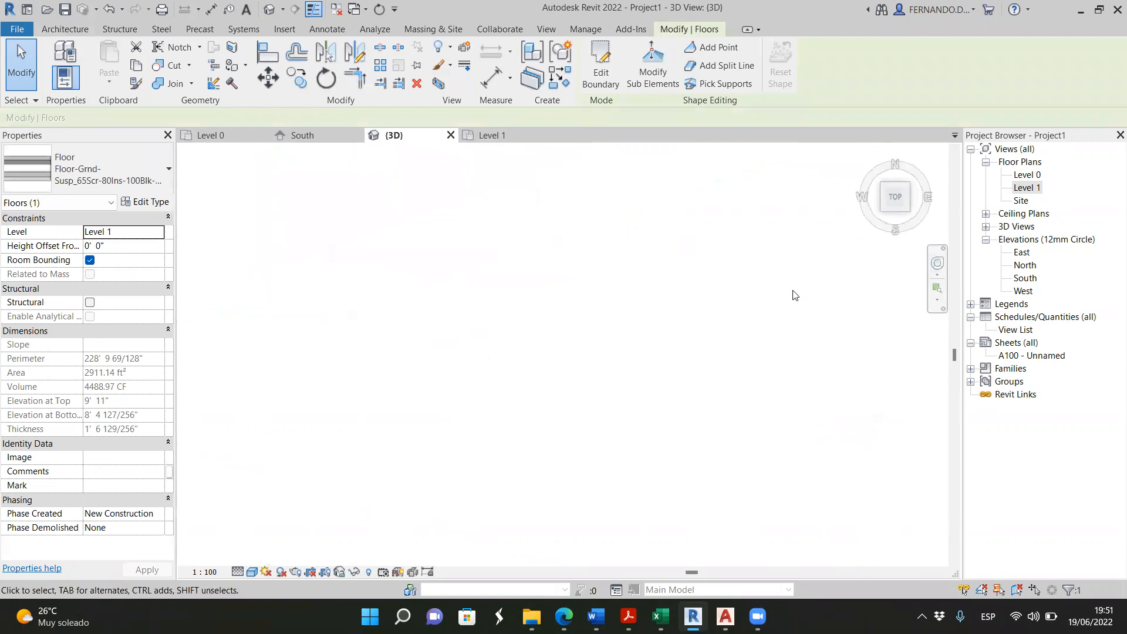
scroll(518, 249, "down", 3)
scroll(575, 388, "up", 6)
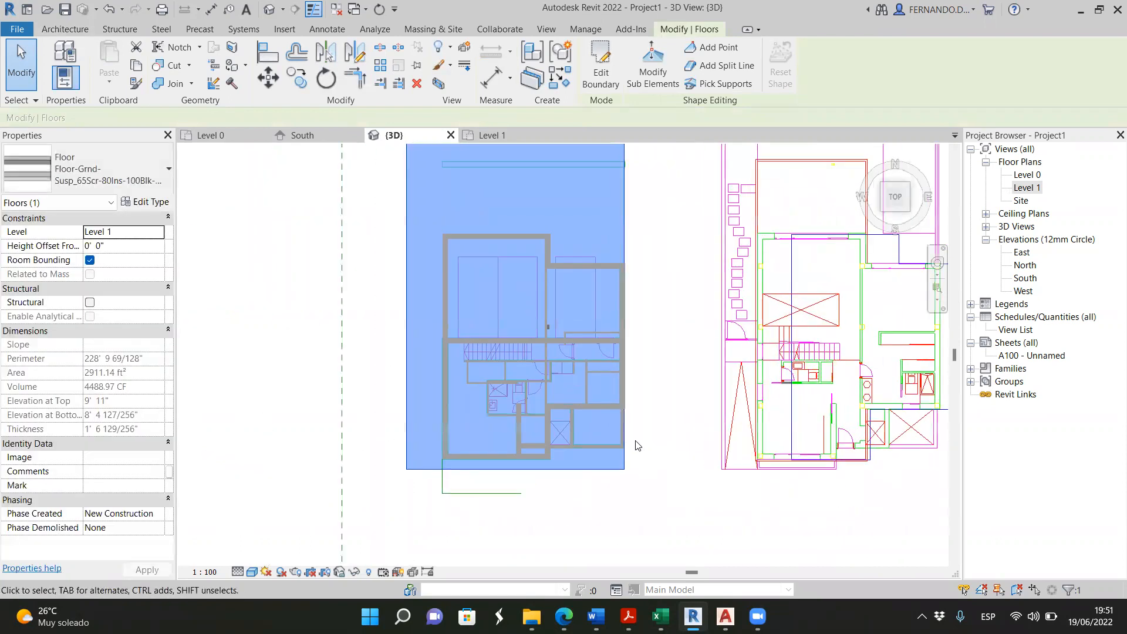
left_click(601, 64)
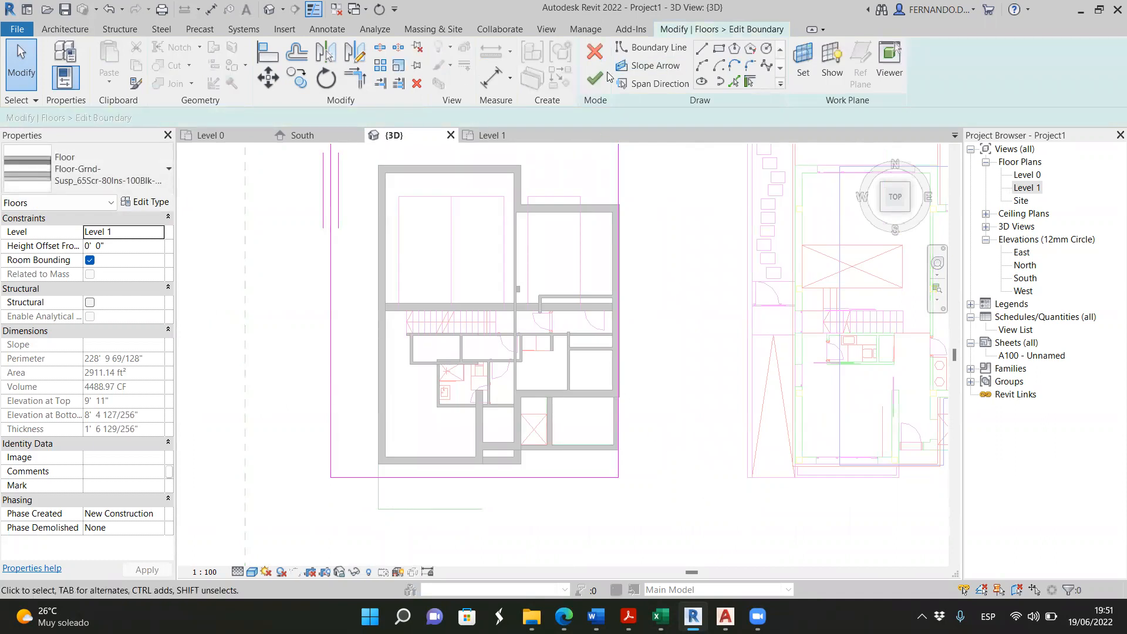
scroll(599, 432, "up", 4)
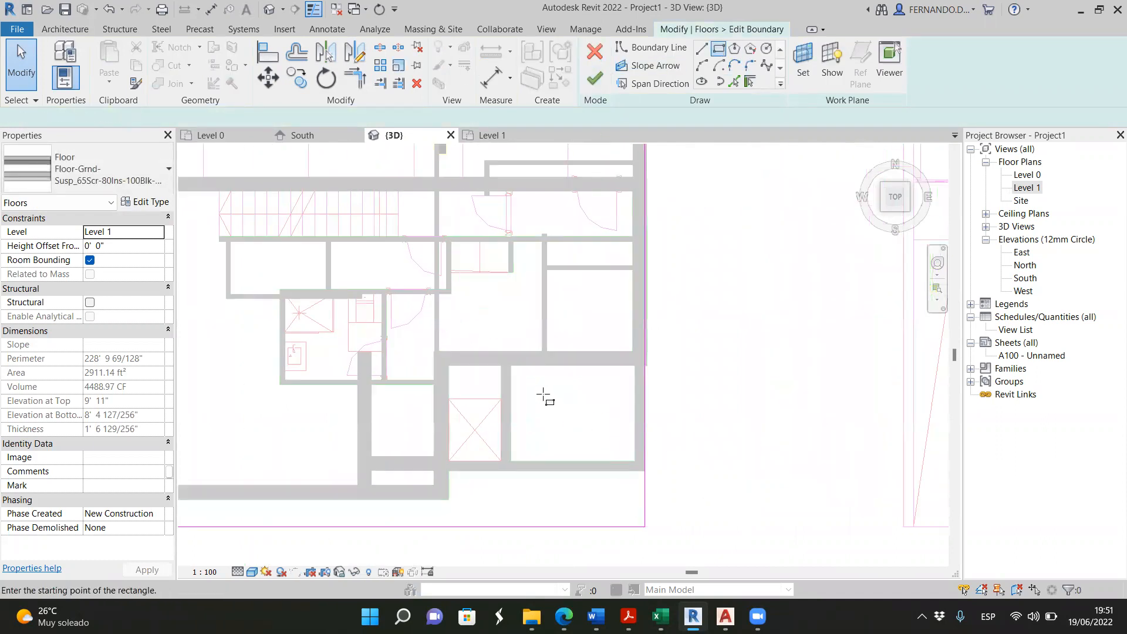
left_click(551, 396)
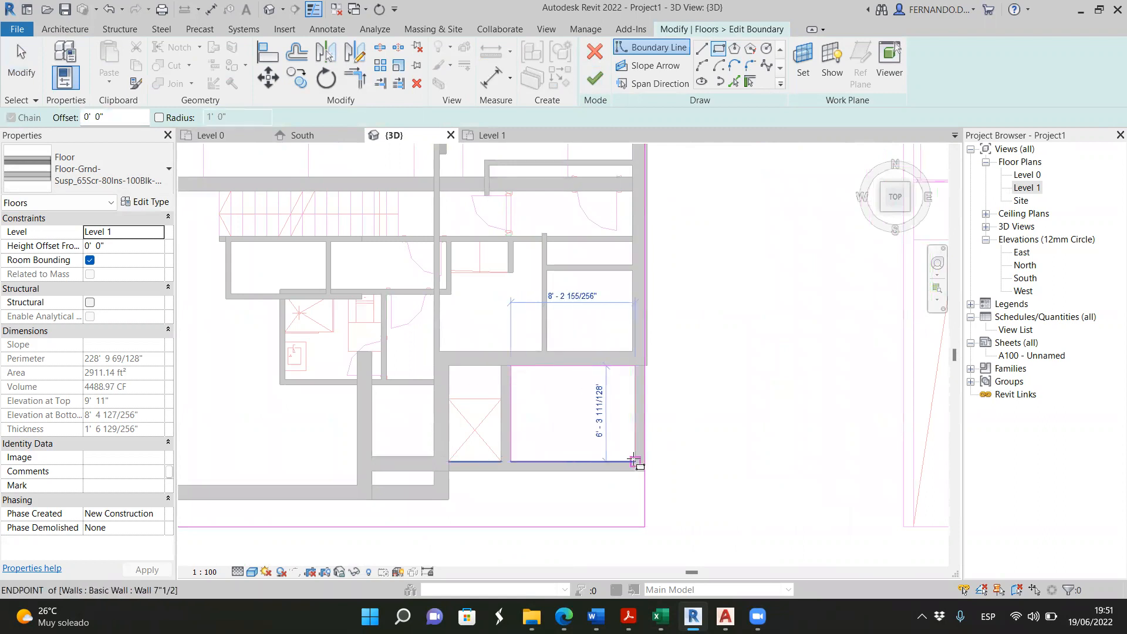
left_click(634, 461)
left_click(449, 365)
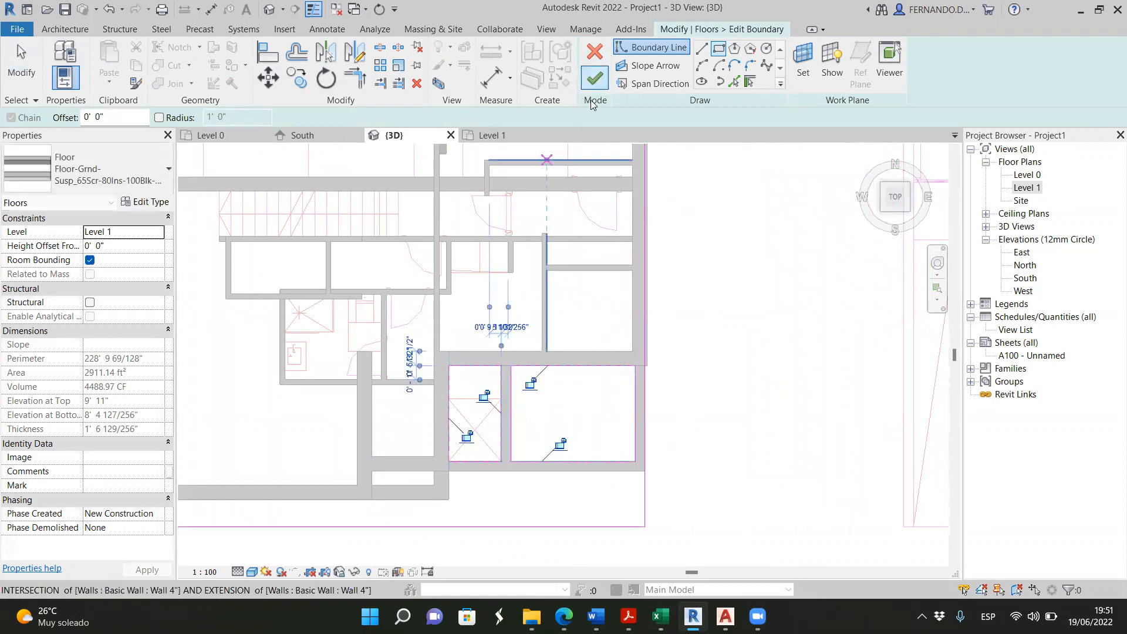
left_click(594, 77)
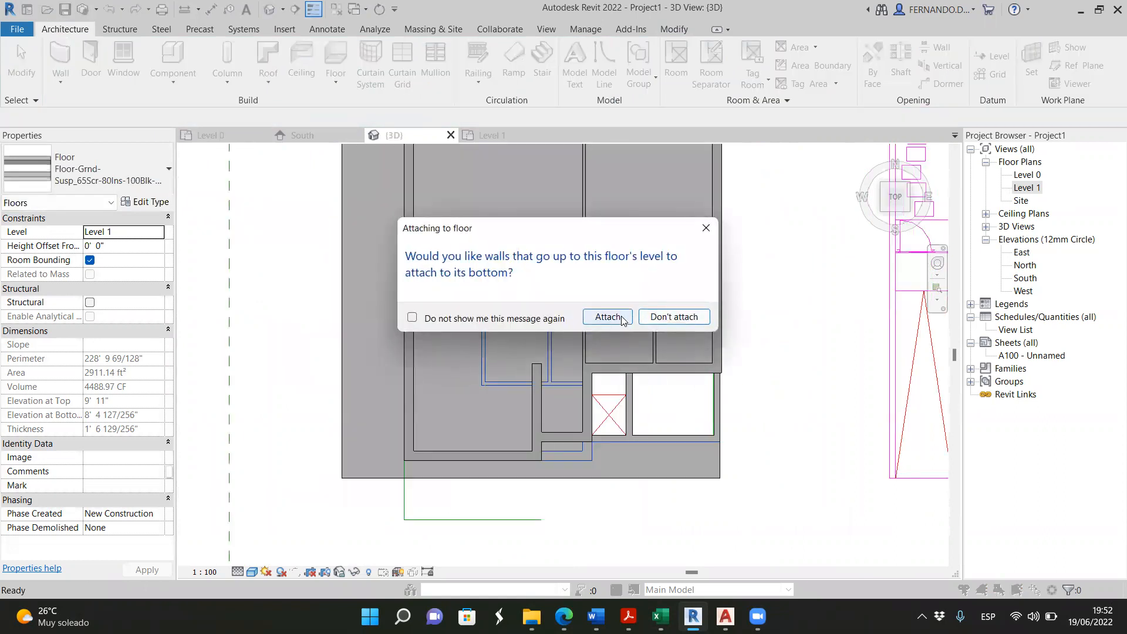
left_click(618, 317)
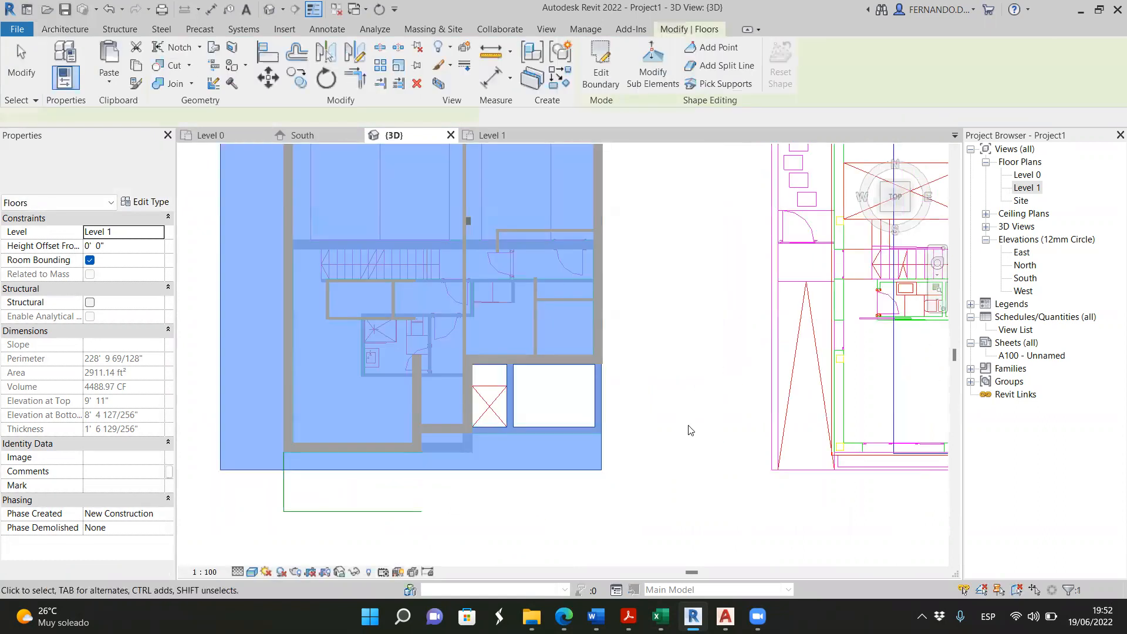
Examine the two new slab openings, the walls below them and the columns from several angles in the 3D view
scroll(558, 305, "down", 5)
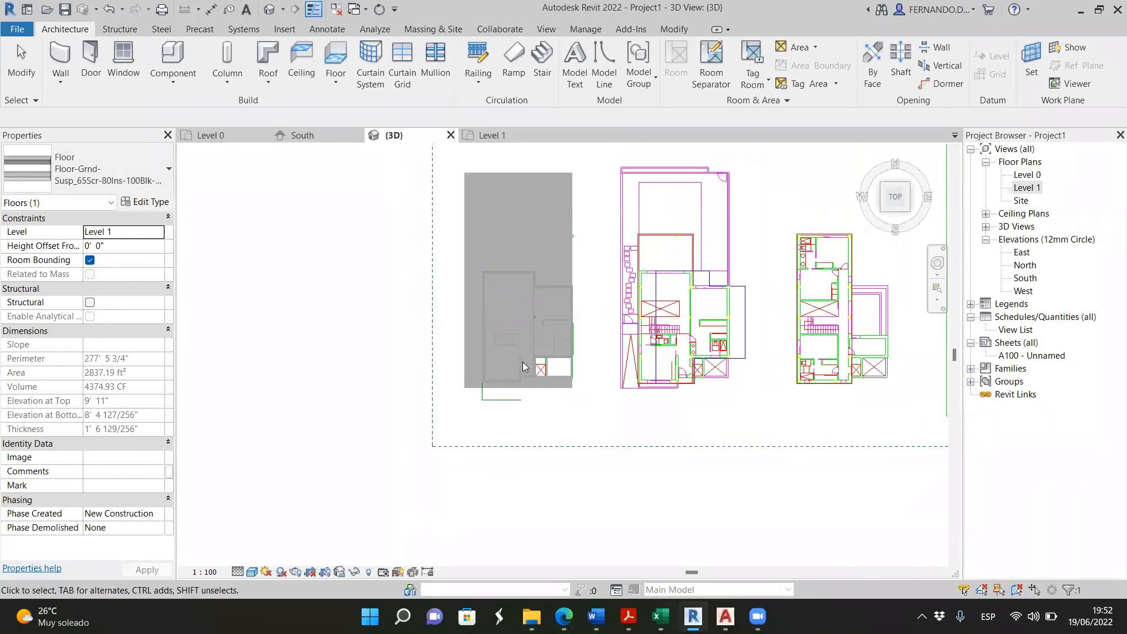
middle_click_drag(588, 400, 529, 305, "shift")
scroll(520, 287, "up", 3)
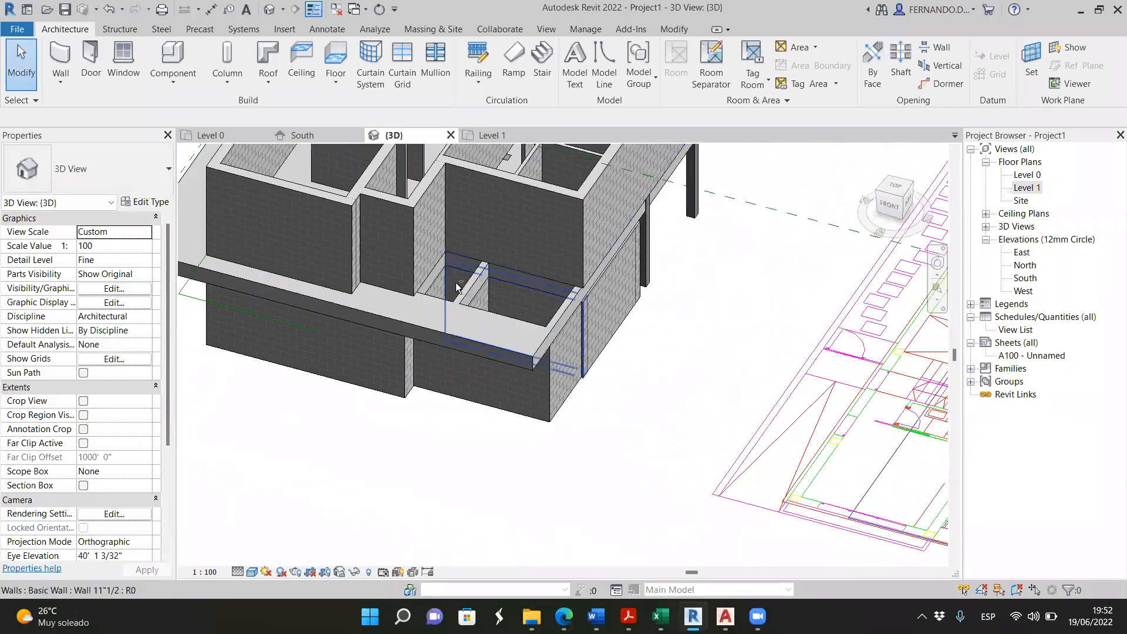
scroll(512, 330, "down", 3)
middle_click_drag(558, 417, 573, 346, "shift")
scroll(607, 227, "up", 6)
middle_click_drag(688, 271, 716, 276, "shift")
scroll(634, 282, "down", 3)
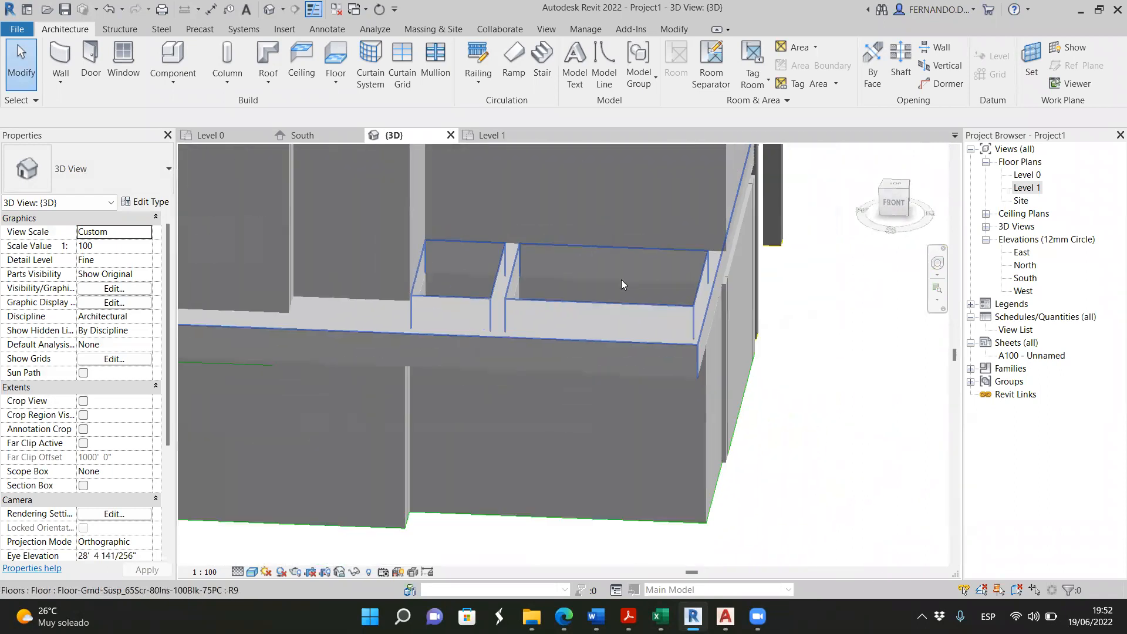
middle_click_drag(772, 320, 659, 256, "shift")
scroll(673, 315, "down", 2)
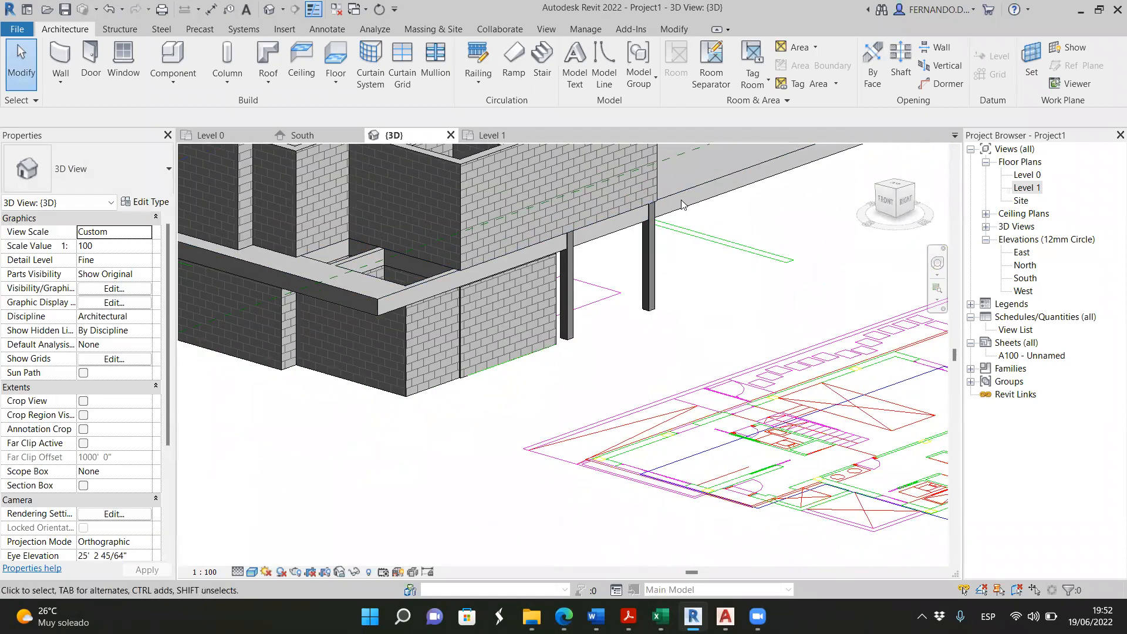
scroll(556, 329, "down", 3)
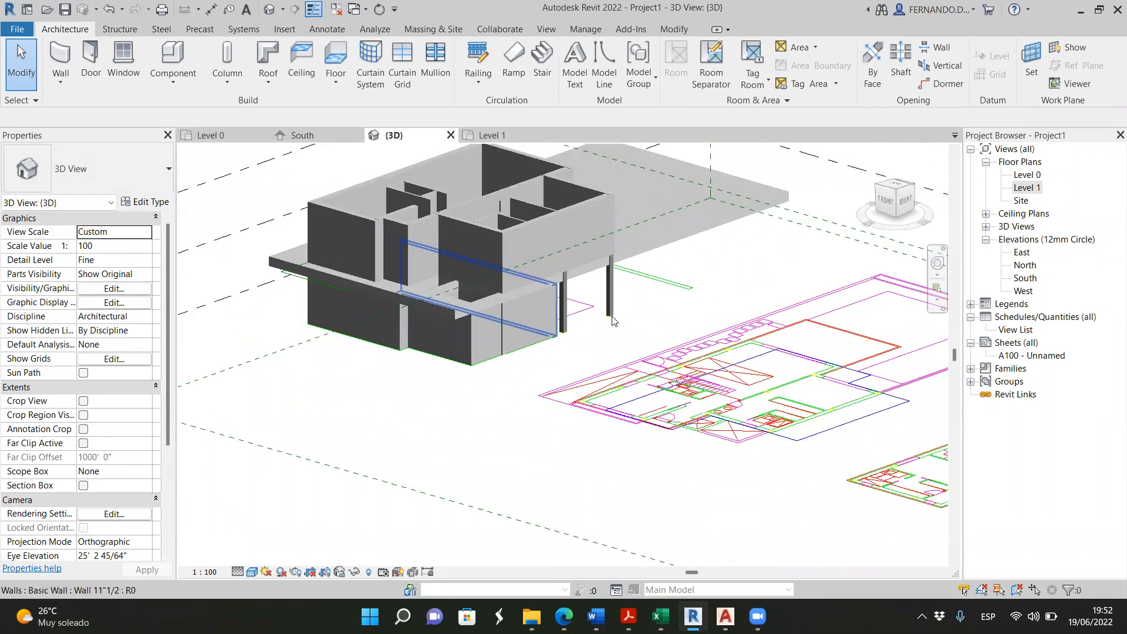
scroll(675, 246, "up", 3)
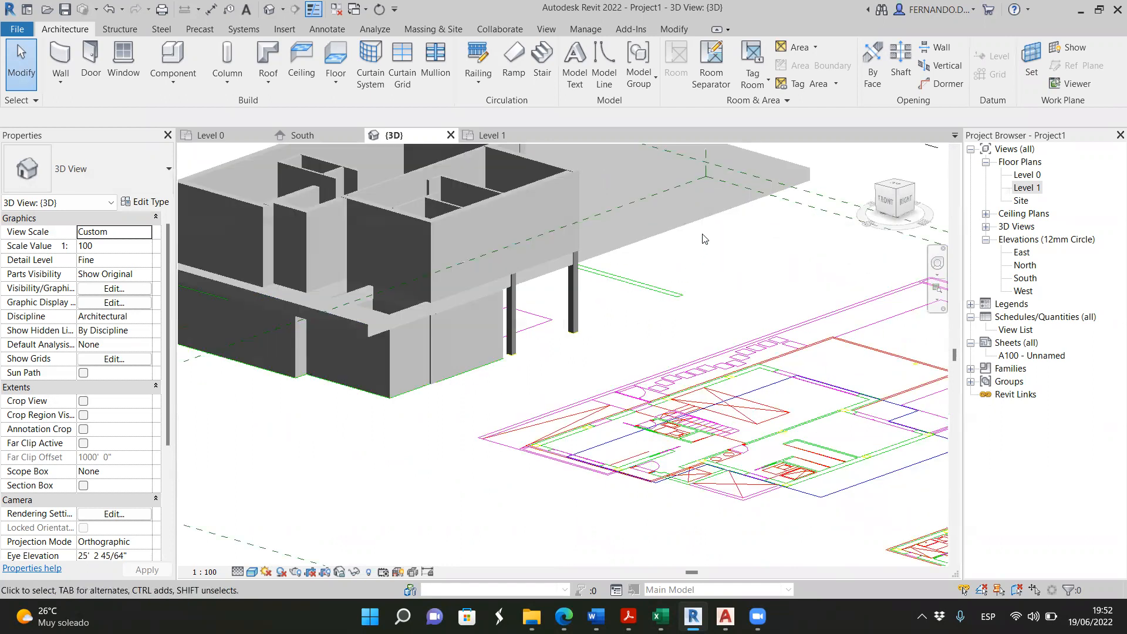
Align the side boundary line of the Level 1 slab with the outer face of the adjacent exterior wall in the Level 1 plan
left_click(80, 62)
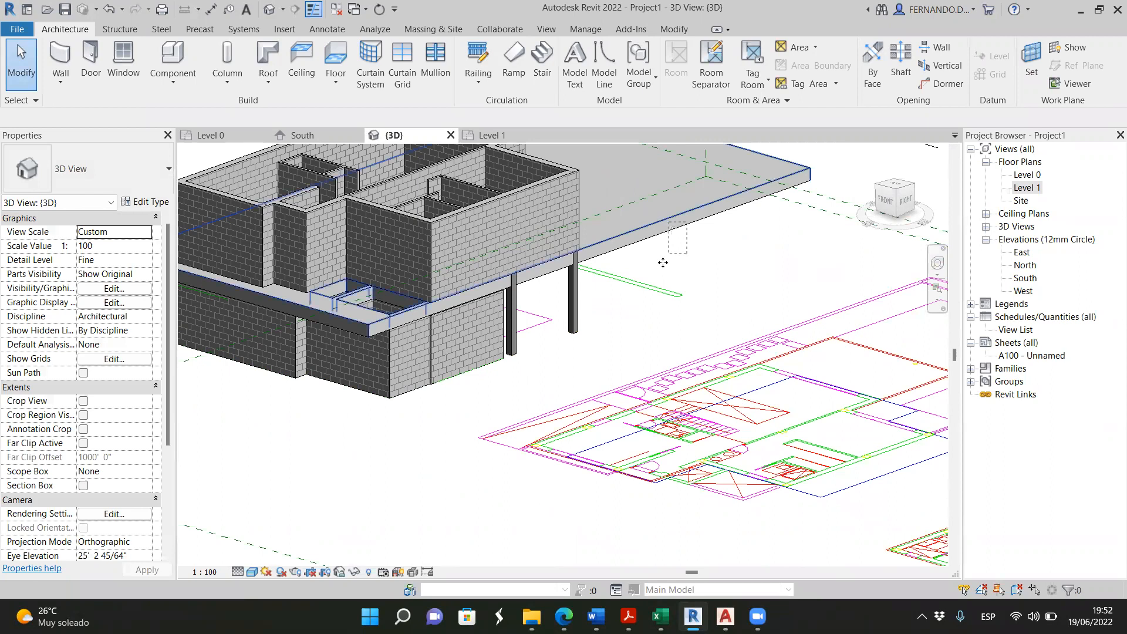
left_click(668, 229)
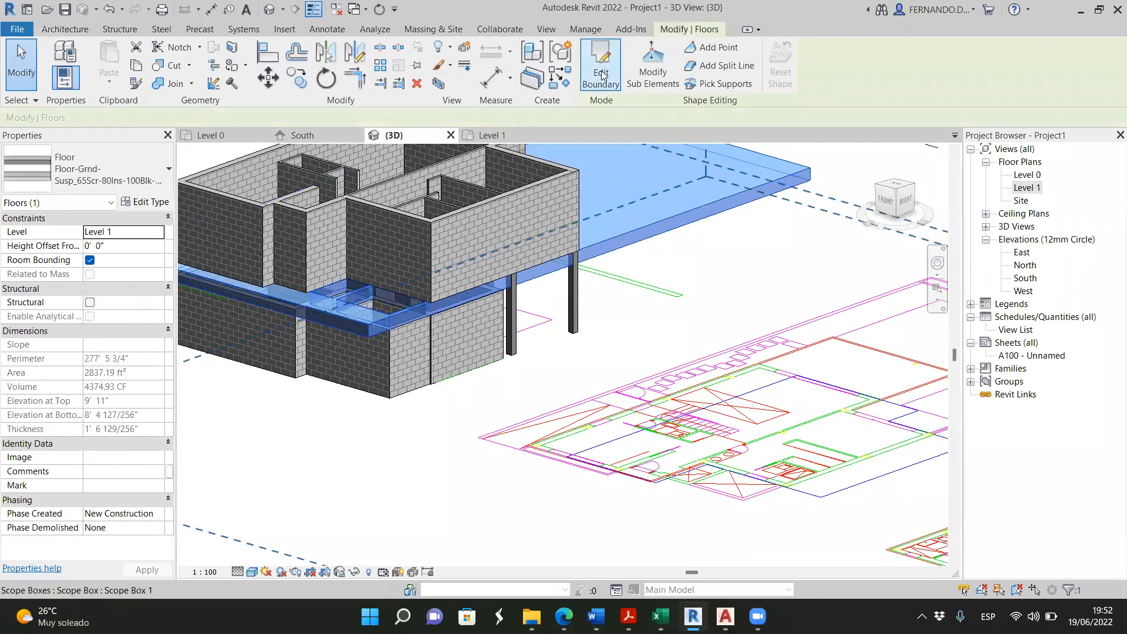
double_click(582, 261)
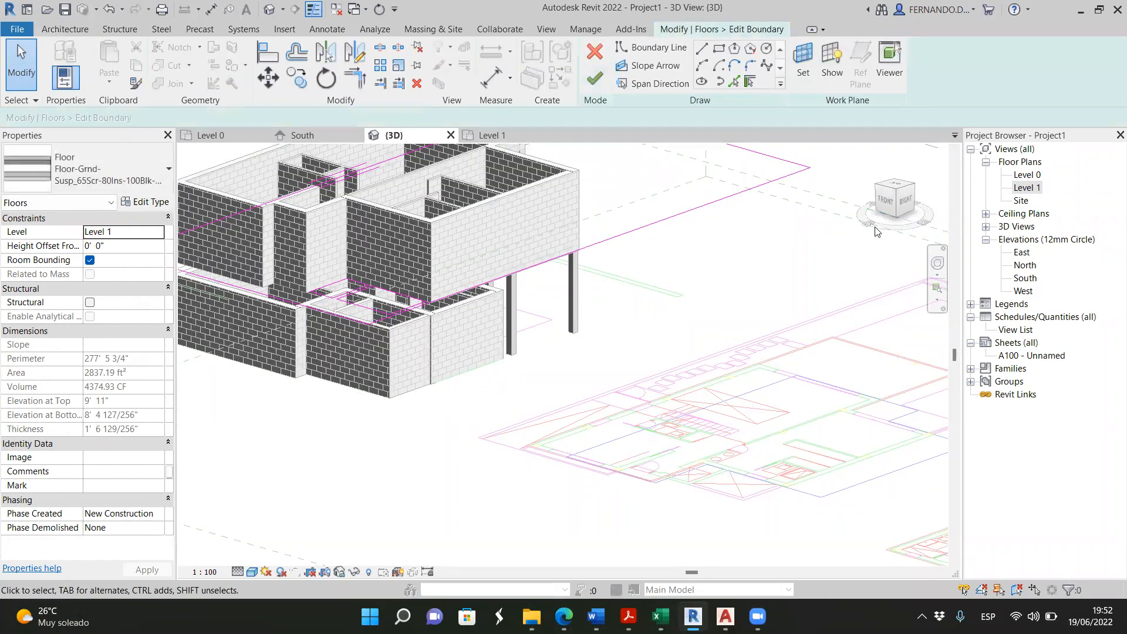
left_click(490, 136)
scroll(533, 305, "up", 6)
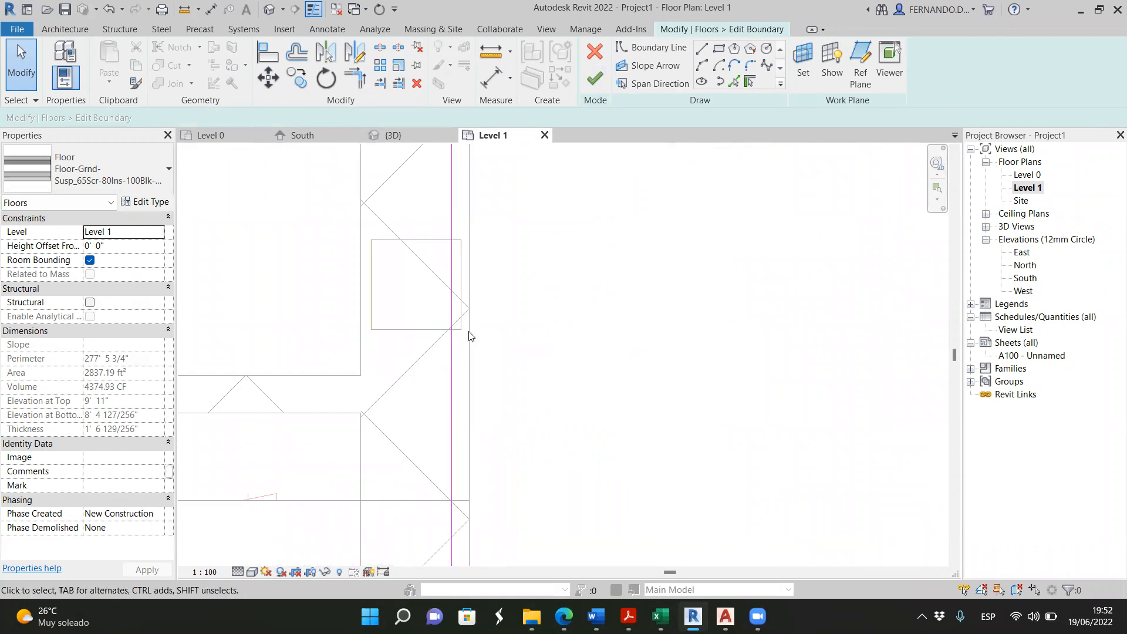
key("a")
key("l")
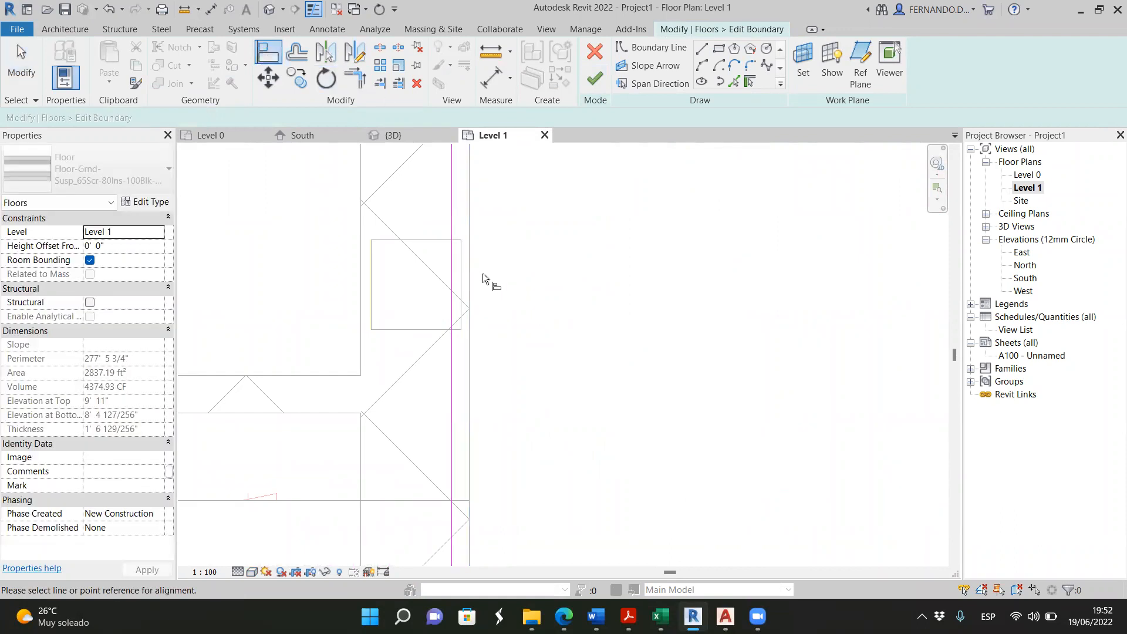
left_click(471, 277)
left_click(453, 281)
scroll(552, 311, "down", 6)
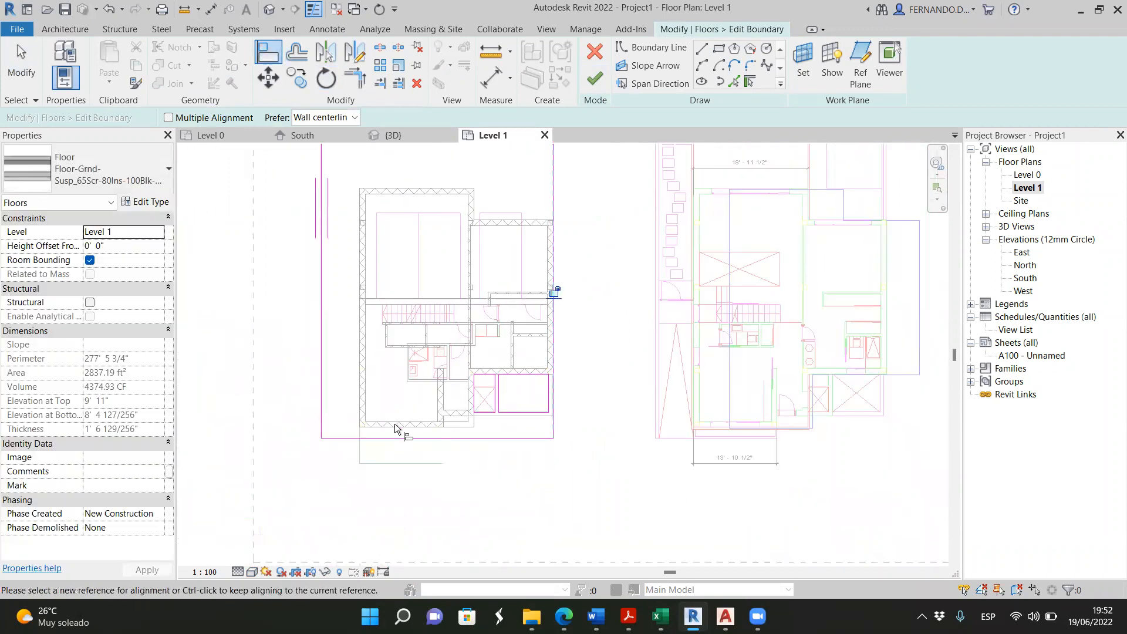
Check the remaining slab edges against the plan and finish editing the Level 1 slab's boundary
scroll(381, 396, "down", 4)
scroll(479, 209, "up", 4)
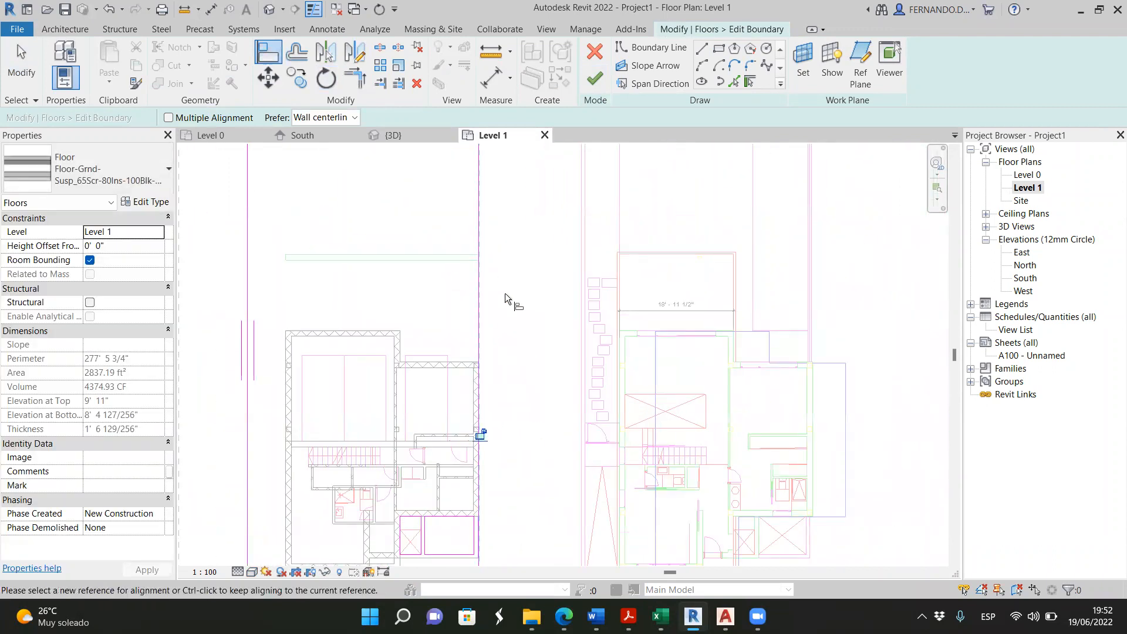
left_click(591, 88)
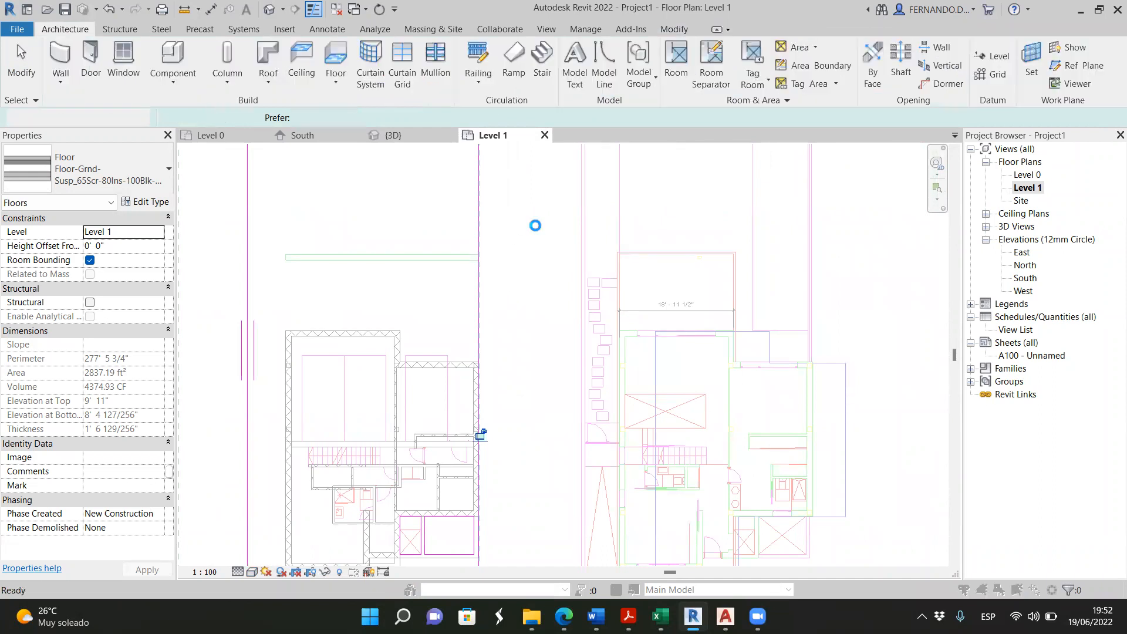
scroll(533, 224, "up", 3)
left_click(607, 317)
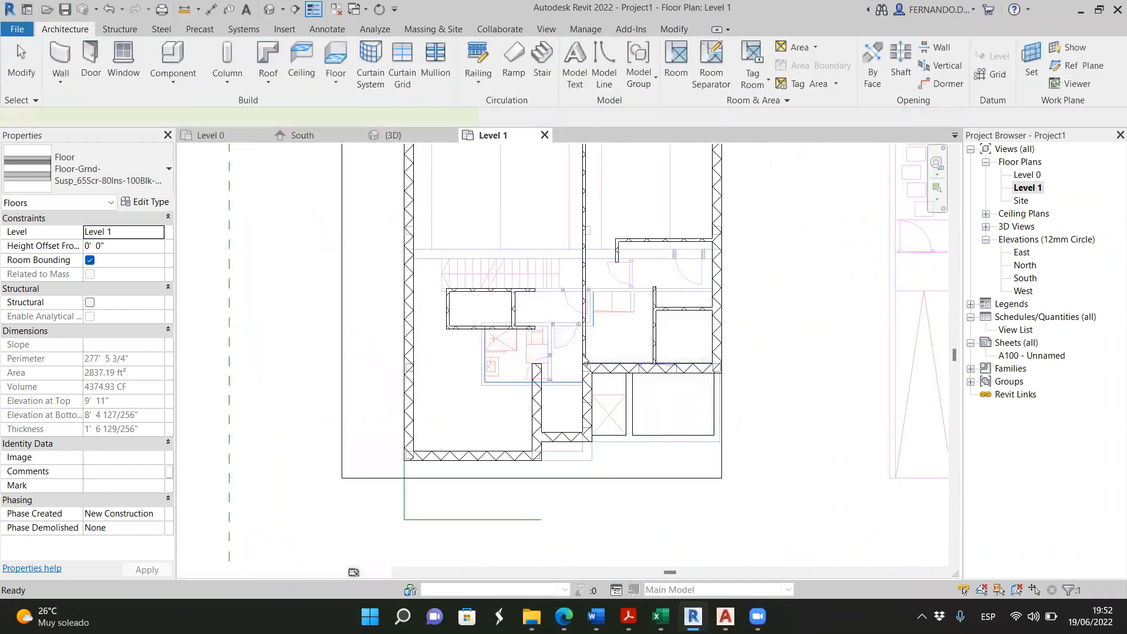
left_click(536, 351)
Attach the top of the outer column at the slab's side edge to the Level 1 slab in the 3D view
left_click(415, 138)
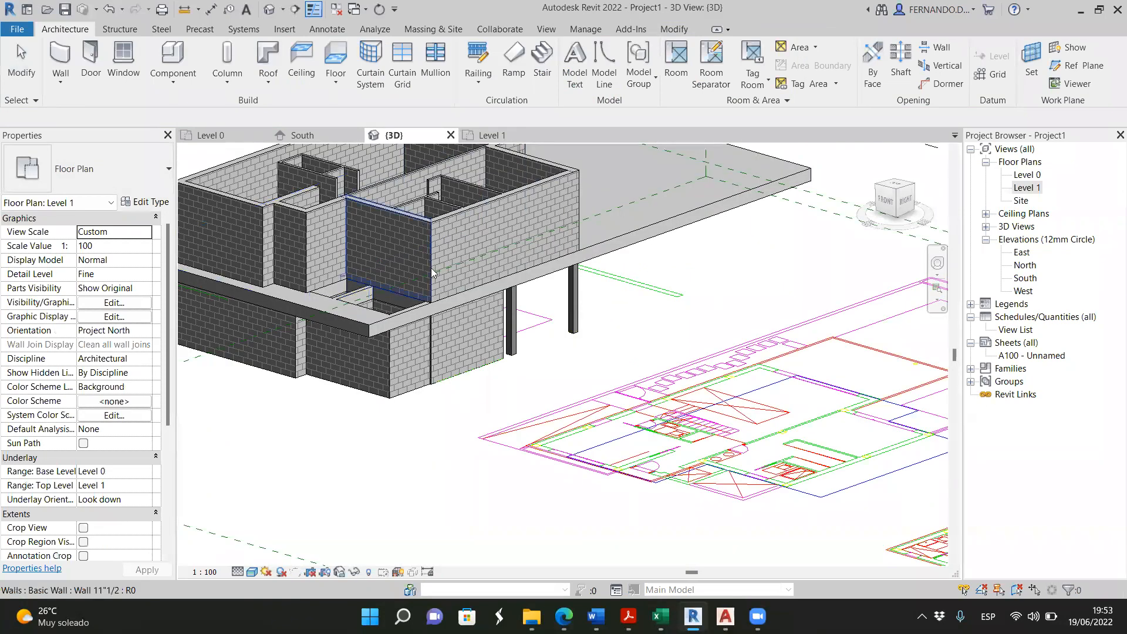
left_click(571, 305)
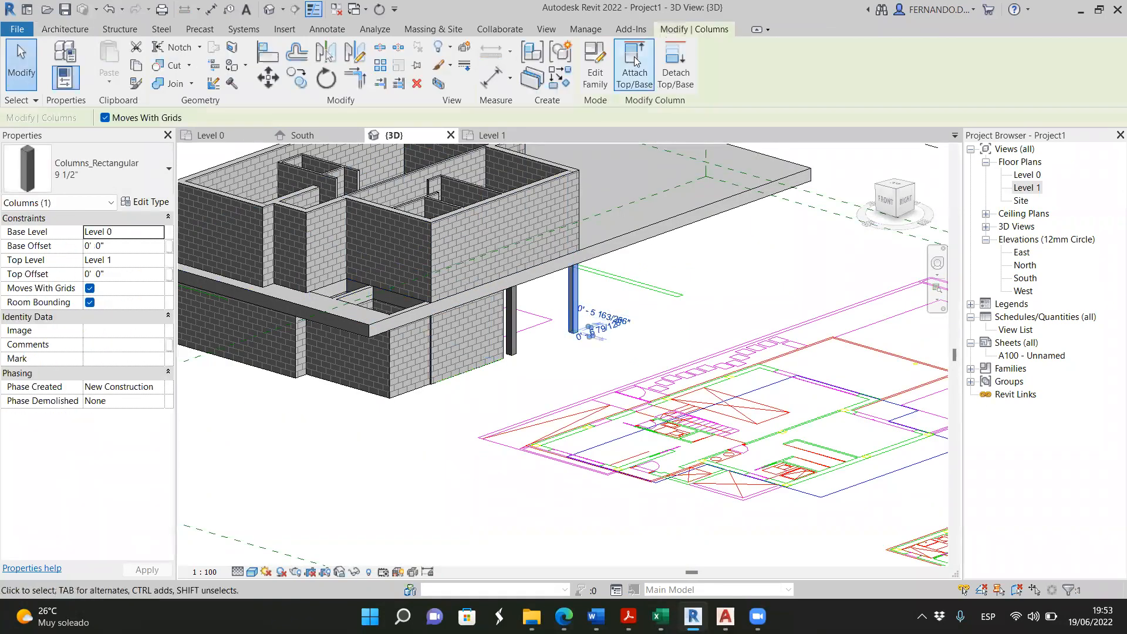
left_click(640, 239)
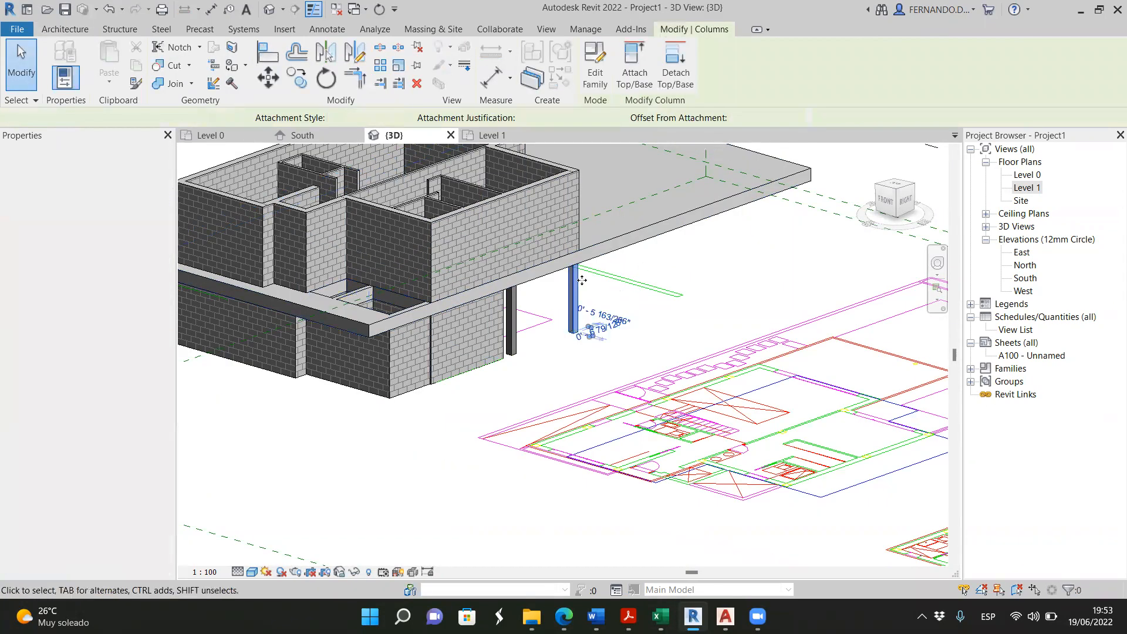
Attach the top of the column beside the end of the ground-floor wall to the Level 1 slab
scroll(580, 285, "up", 2)
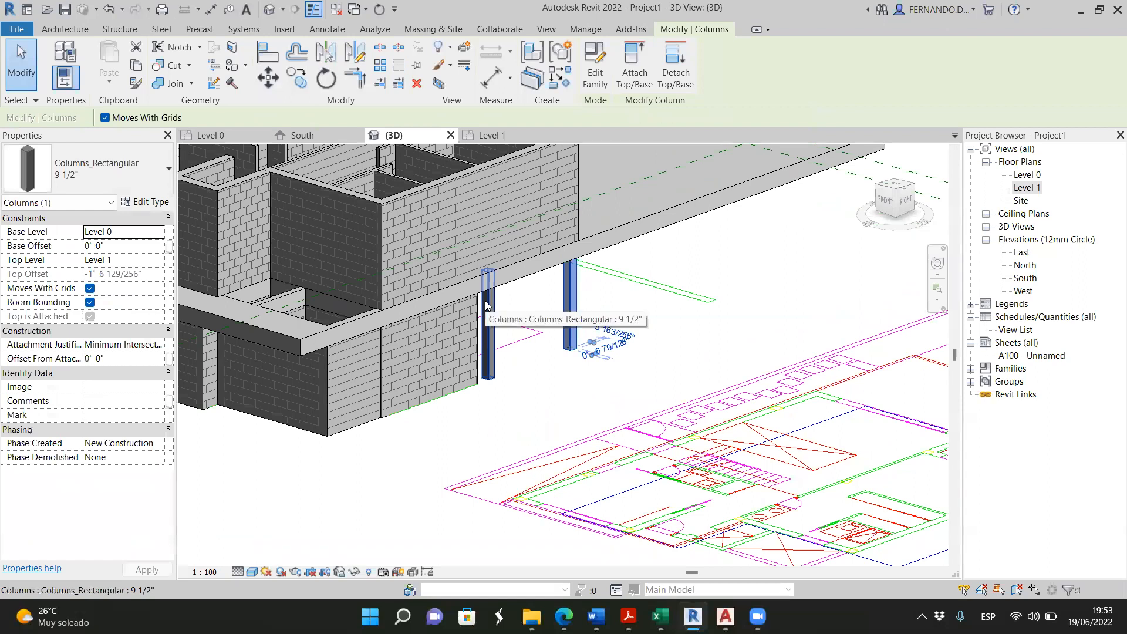
middle_click_drag(351, 259, 463, 277, "shift")
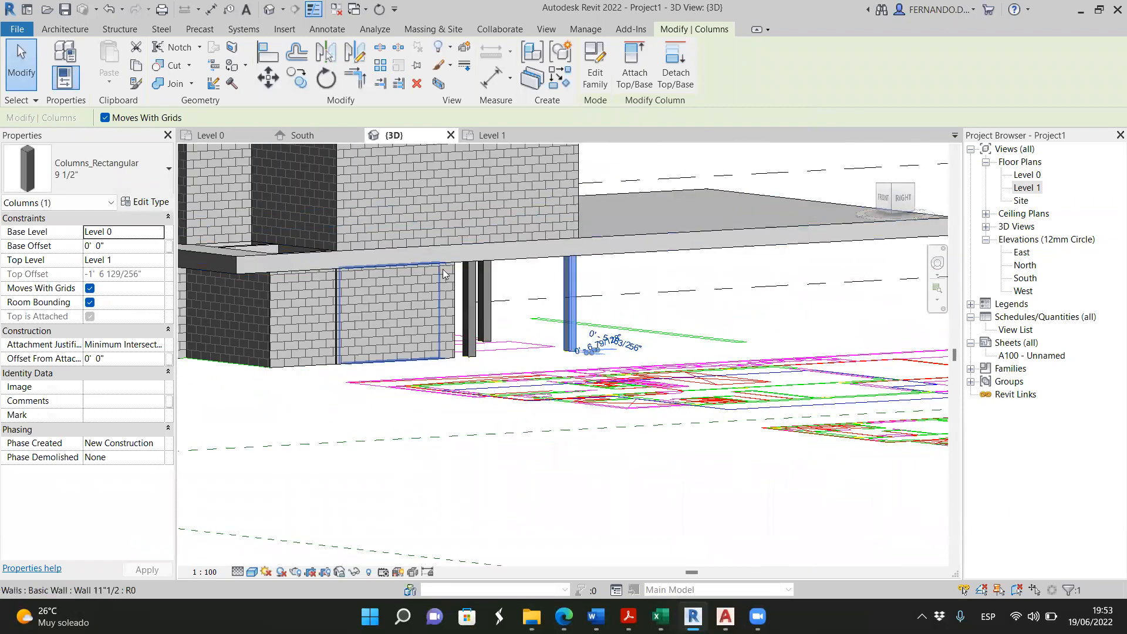
scroll(467, 274, "up", 4)
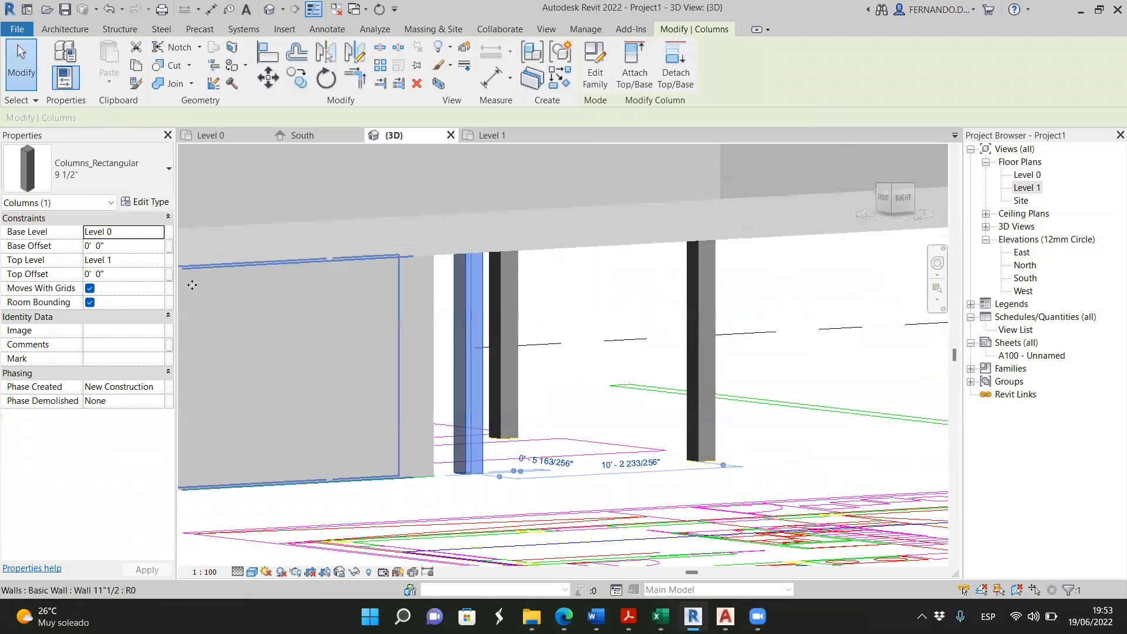
middle_click_drag(536, 299, 509, 296, "shift")
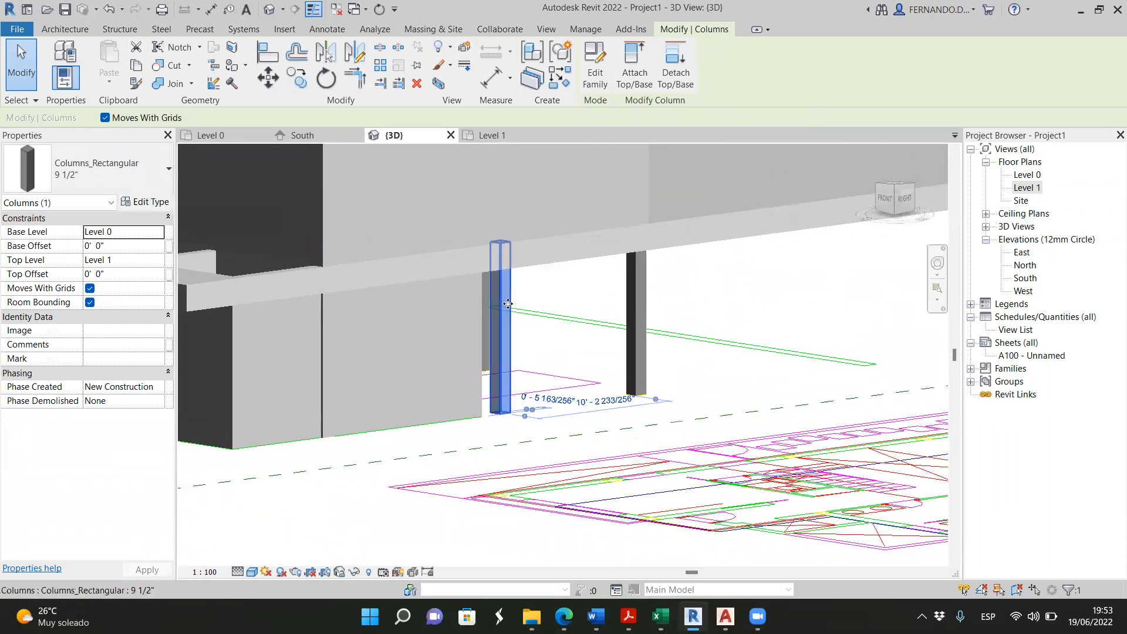
left_click(640, 65)
left_click(697, 241)
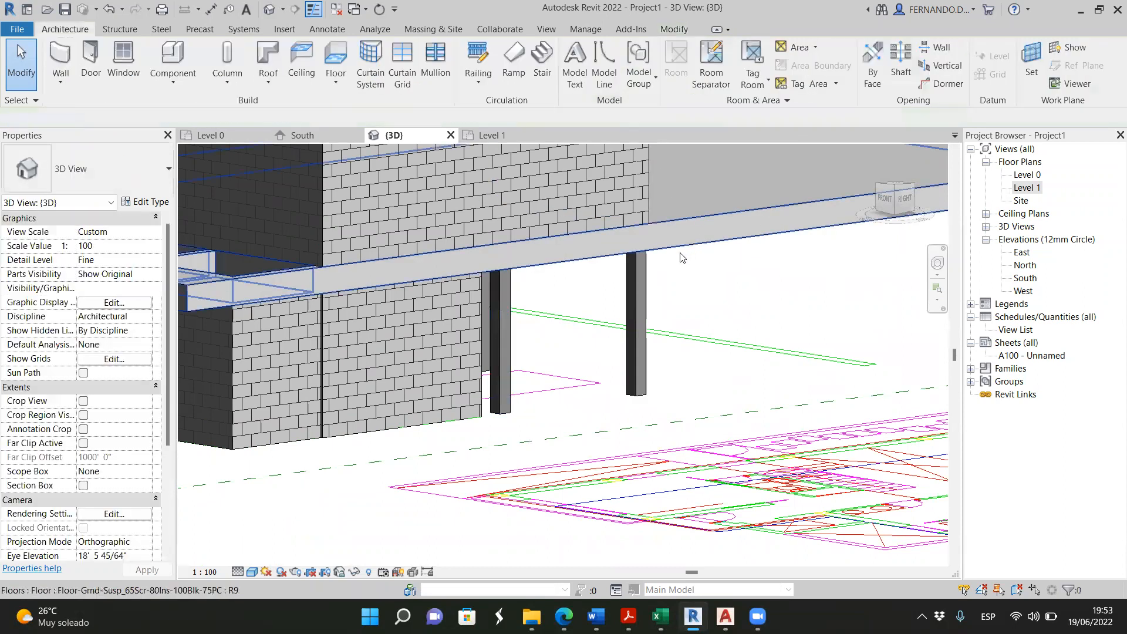
left_click(498, 287)
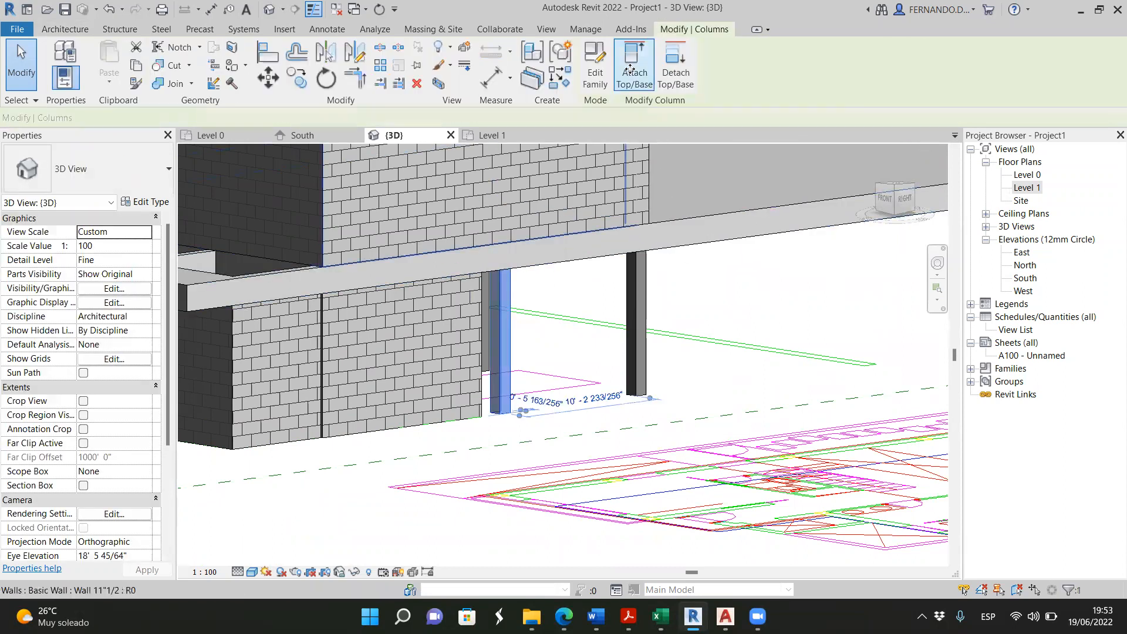
left_click(626, 65)
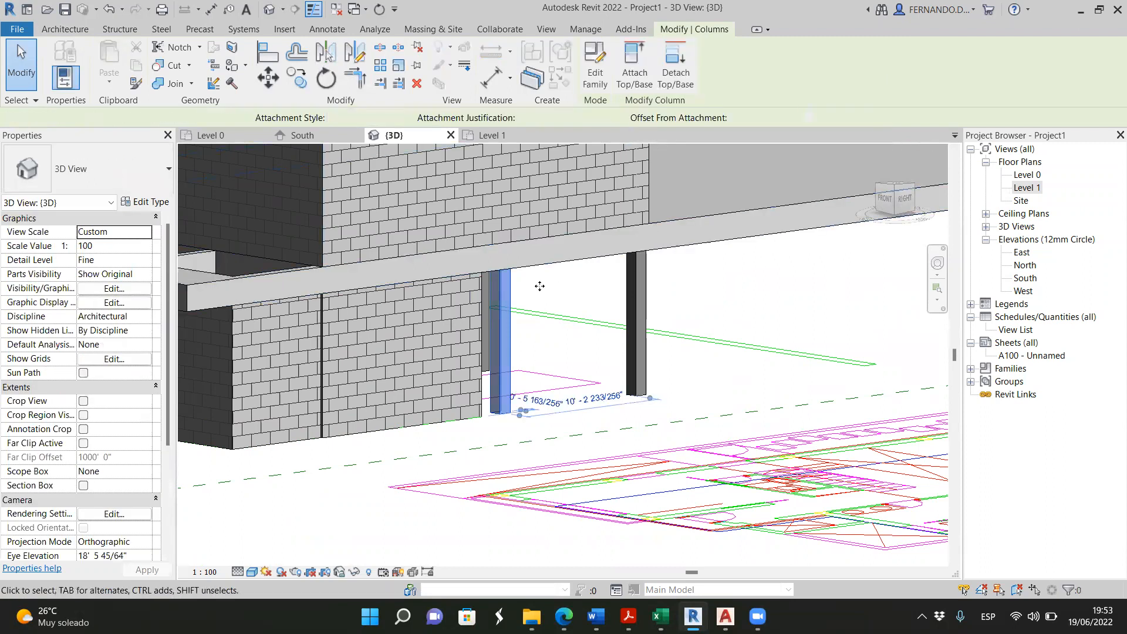
left_click(516, 288)
left_click(514, 288)
Attach the top of another column standing farther in beneath the Level 1 slab to that slab
middle_click_drag(514, 288, 470, 240, "shift")
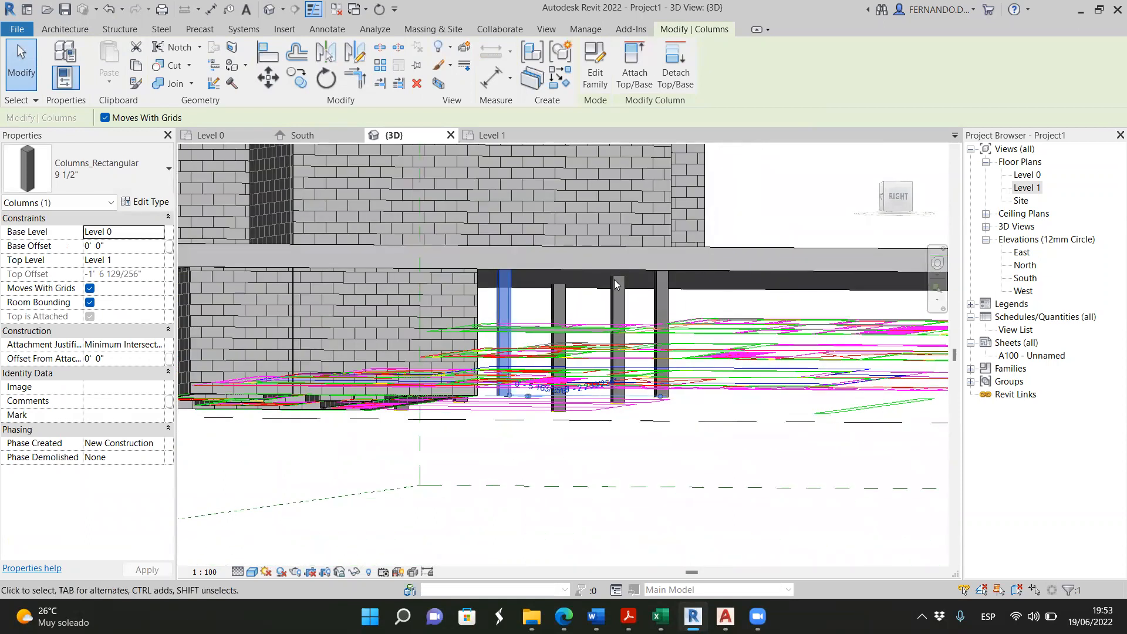
left_click(633, 65)
left_click(666, 281)
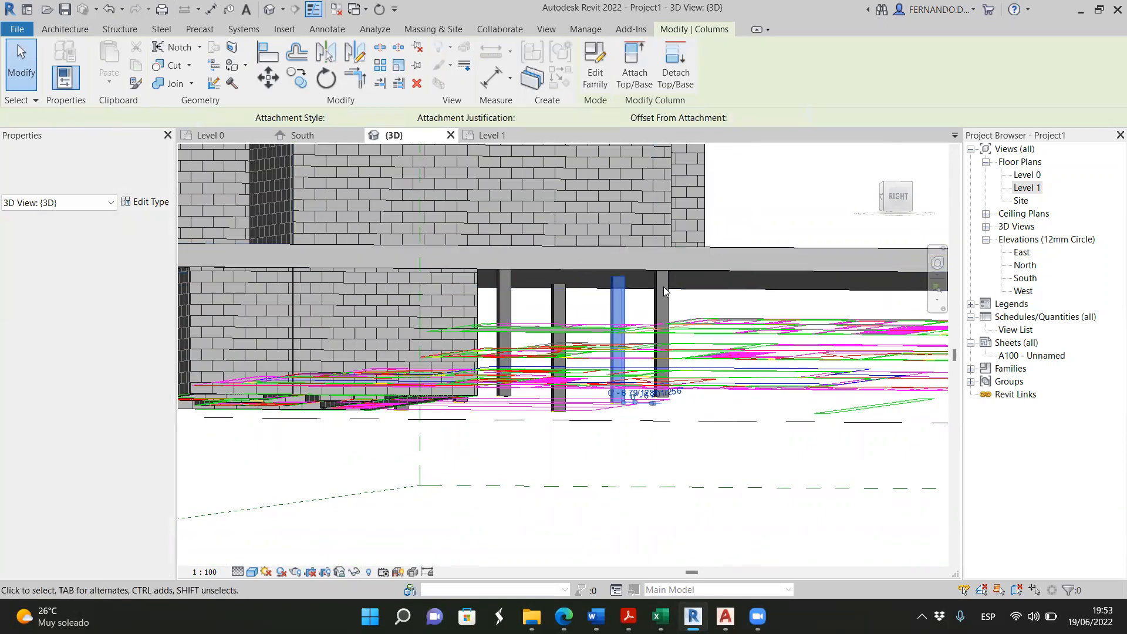
key("Escape")
Select all six rectangular 9 1/2" columns together from the left side and attach their tops to the Level 1 slab
middle_click_drag(636, 301, 448, 323, "shift")
scroll(650, 313, "up", 2)
mouse_move(650, 313)
middle_mouse_down("shift")
mouse_move(591, 336)
mouse_move(329, 335)
middle_mouse_up("shift")
left_click(905, 202)
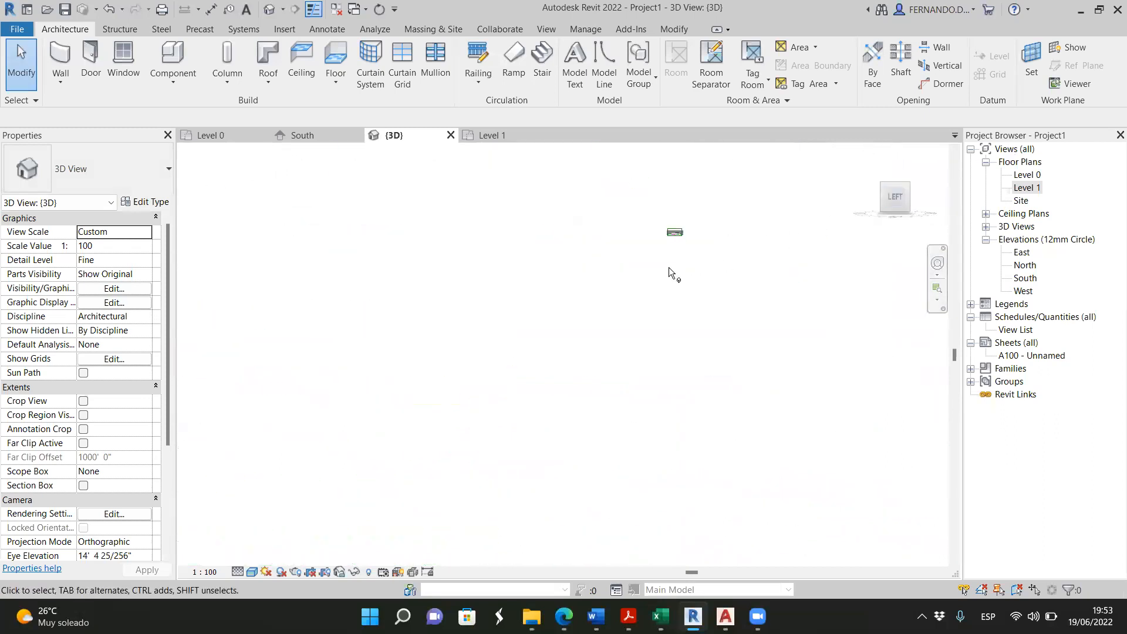
scroll(773, 360, "up", 10)
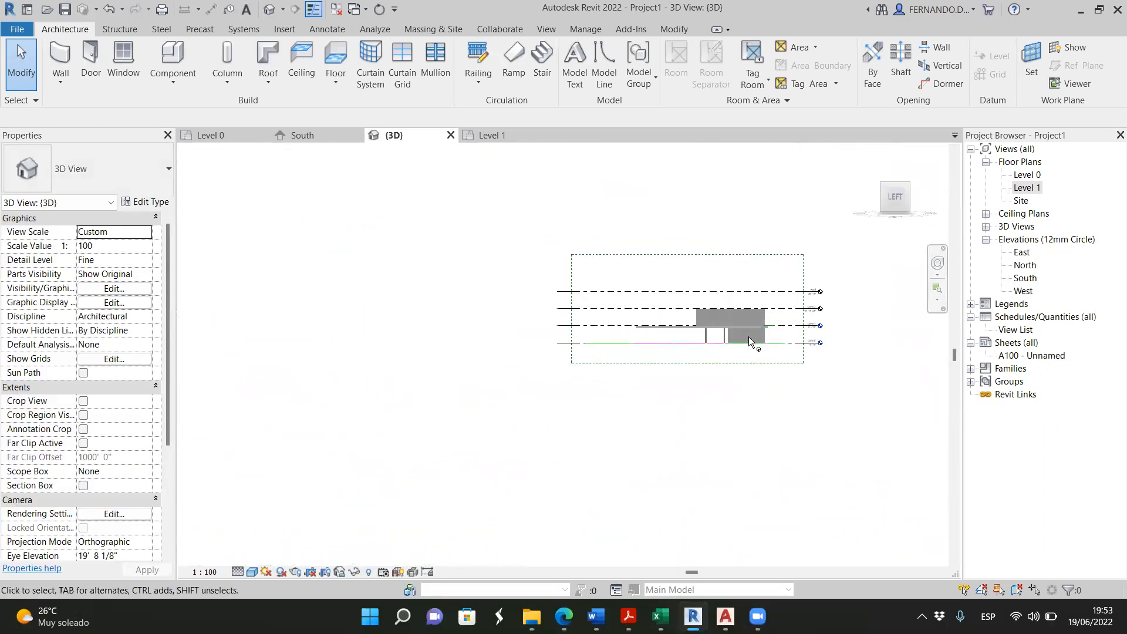
left_click_drag(677, 304, 457, 313)
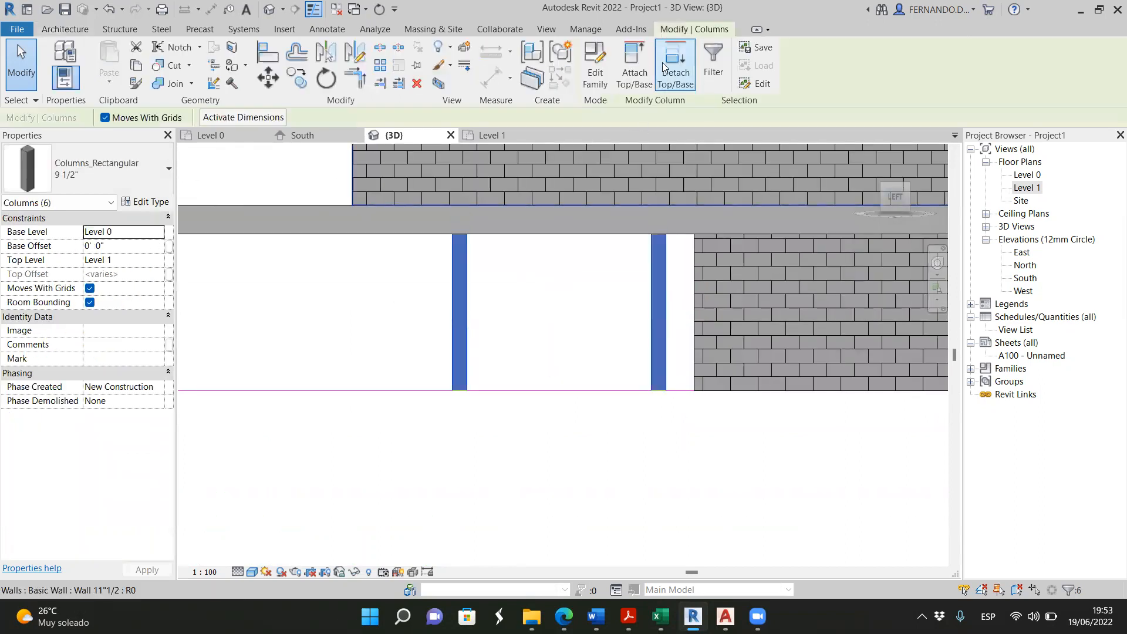
left_click(634, 66)
left_click(572, 238)
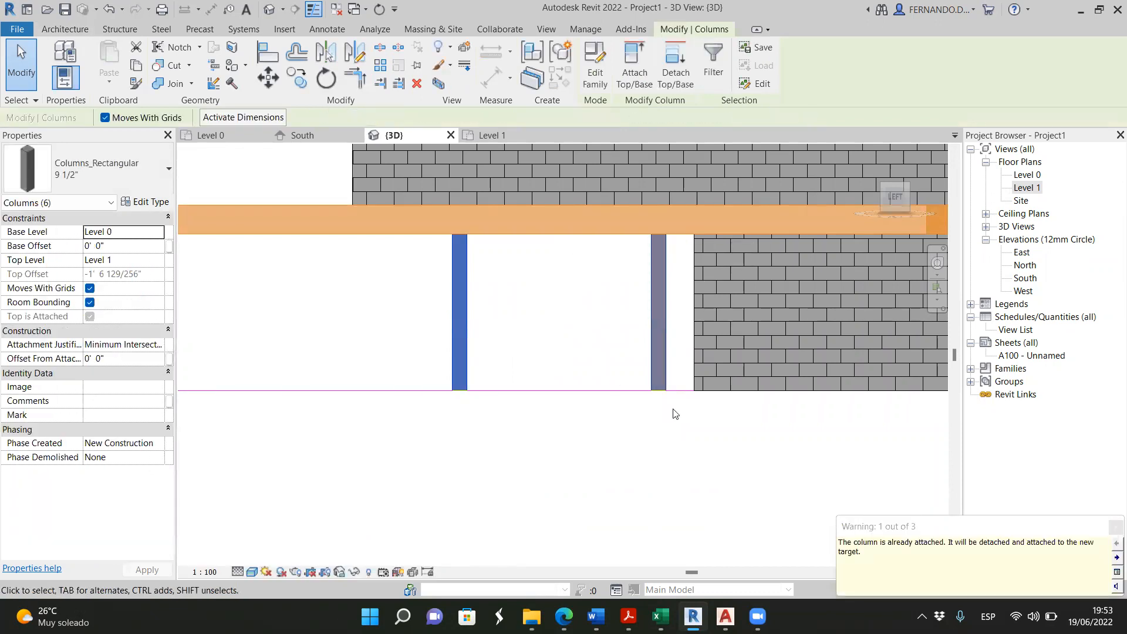
key("Escape")
key("Escape")
left_click(659, 294)
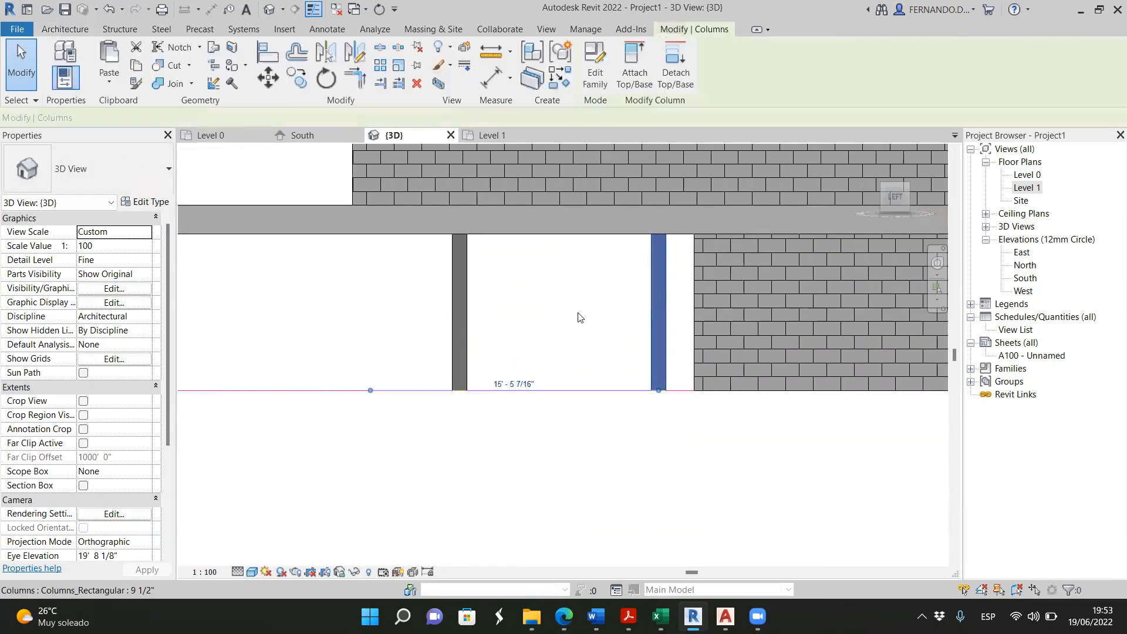
key("Escape")
Examine the column tops, ground-floor walls and Level 1 slab from several sides in 3D, and return to the Level 1 plan
scroll(558, 312, "down", 4)
middle_click_drag(550, 389, 606, 394, "shift")
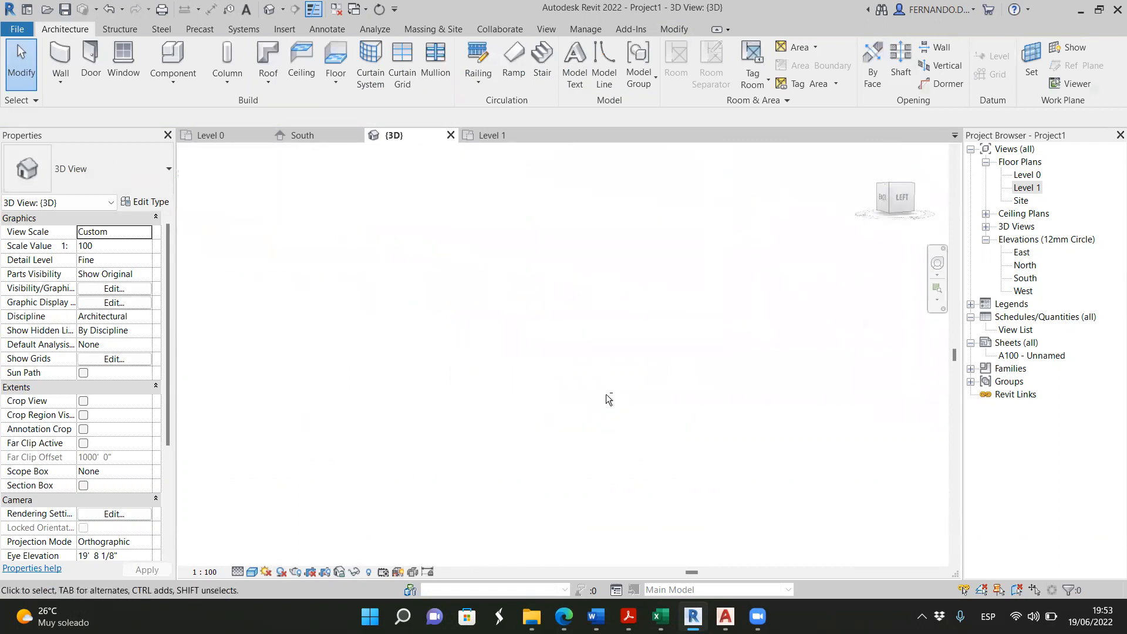
scroll(588, 355, "down", 4)
scroll(317, 295, "up", 6)
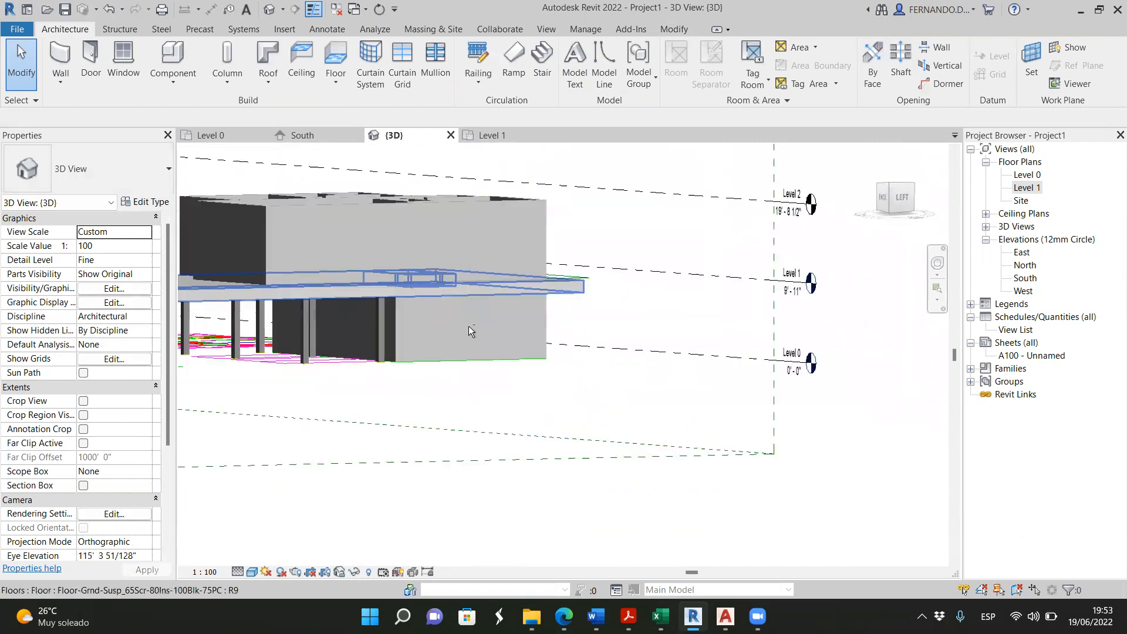
scroll(470, 332, "down", 2)
middle_click_drag(364, 311, 353, 341, "shift")
scroll(446, 299, "down", 4)
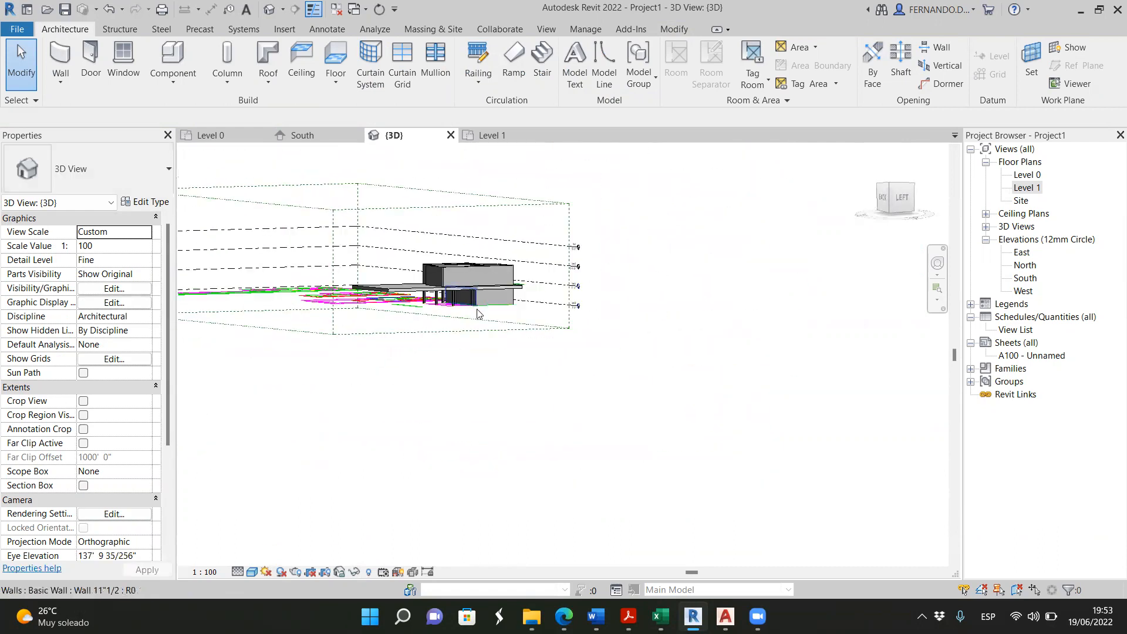
left_click(477, 304)
middle_click_drag(509, 326, 362, 326, "shift")
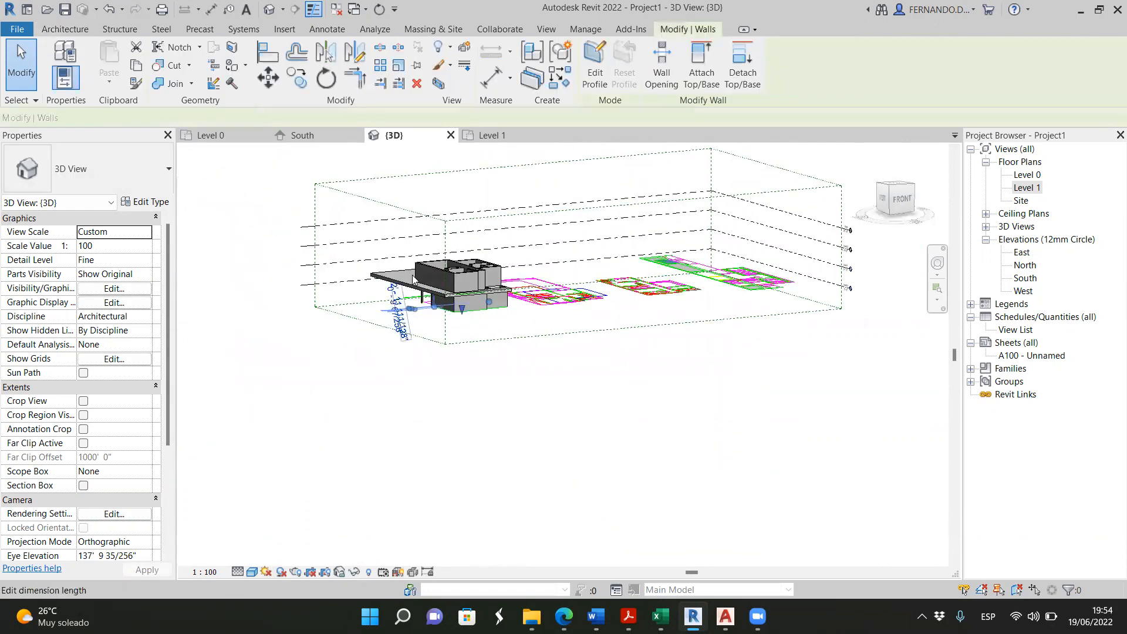
scroll(414, 280, "up", 3)
mouse_move(413, 280)
middle_mouse_down("shift")
mouse_move(394, 292)
mouse_move(611, 322)
mouse_move(815, 324)
mouse_move(349, 342)
mouse_move(425, 286)
middle_mouse_up("shift")
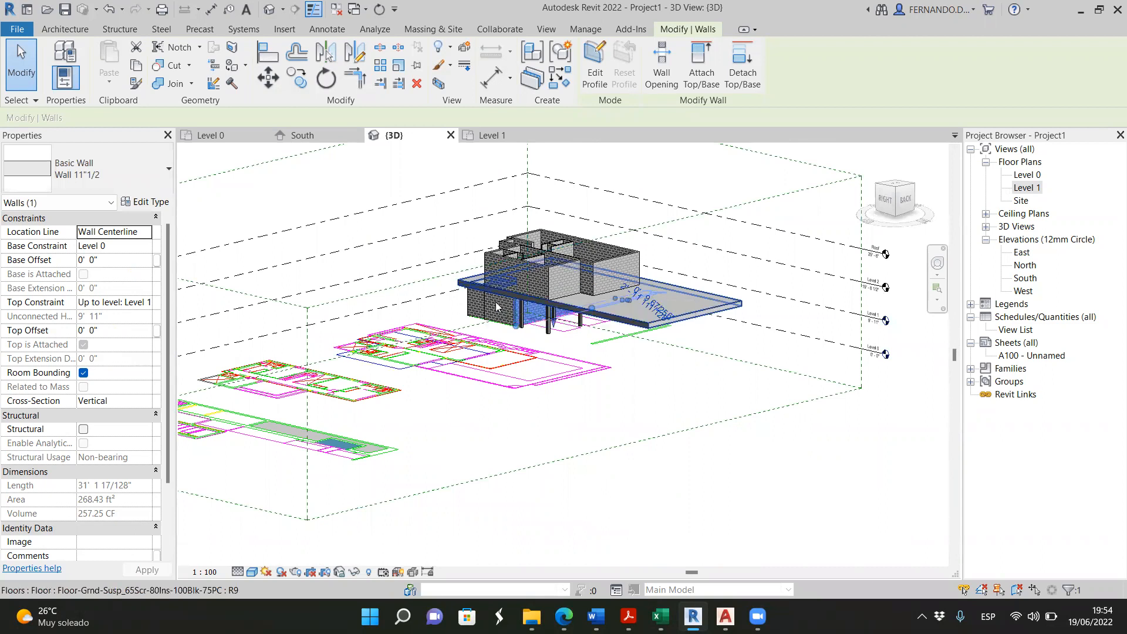
scroll(499, 258, "up", 2)
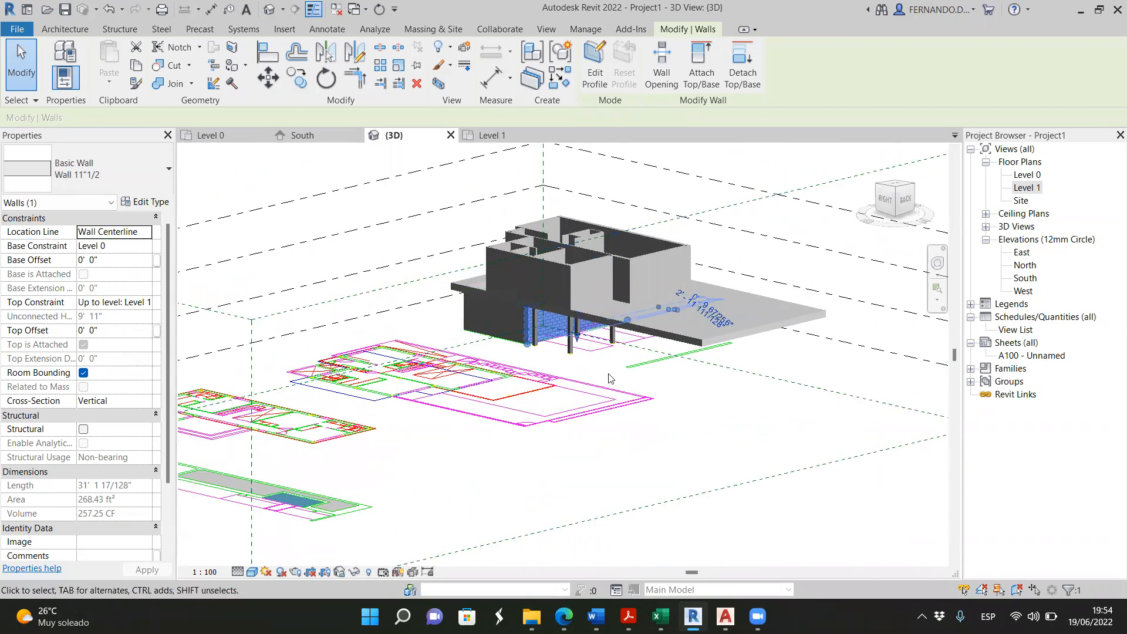
left_click(678, 389)
scroll(605, 285, "up", 2)
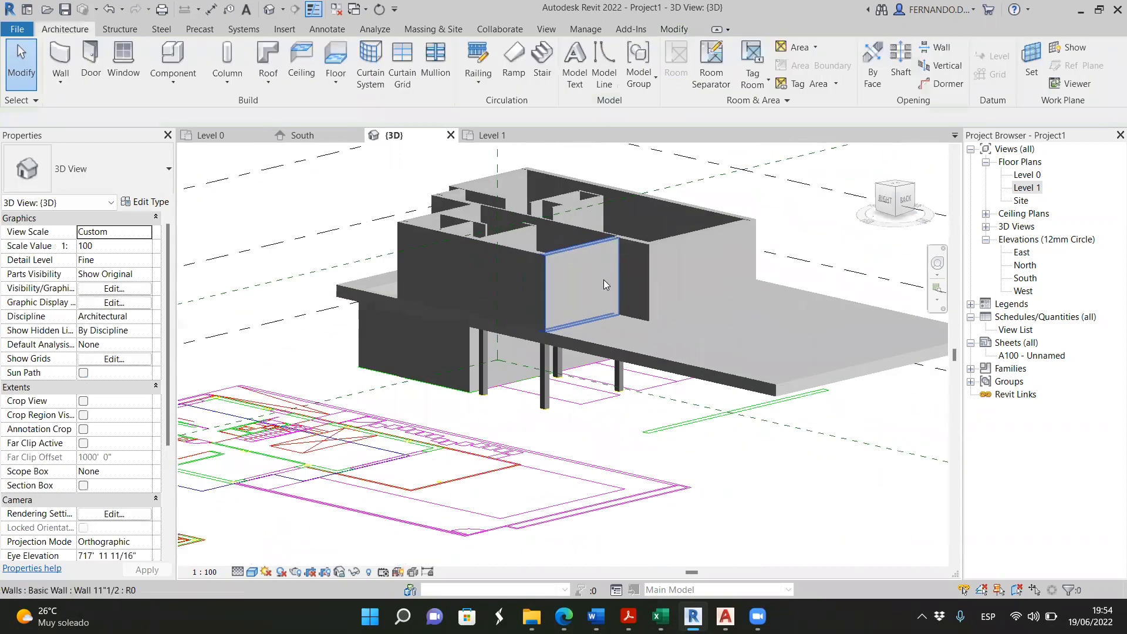
middle_click_drag(605, 329, 568, 358, "shift")
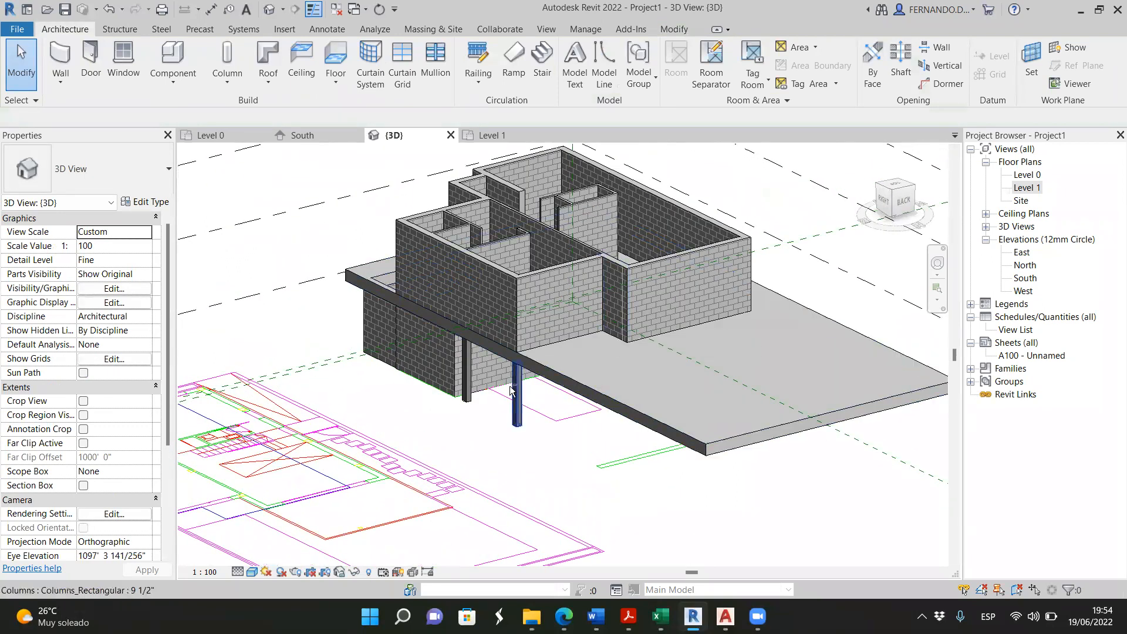
middle_click_drag(619, 304, 786, 358, "shift")
left_click(481, 134)
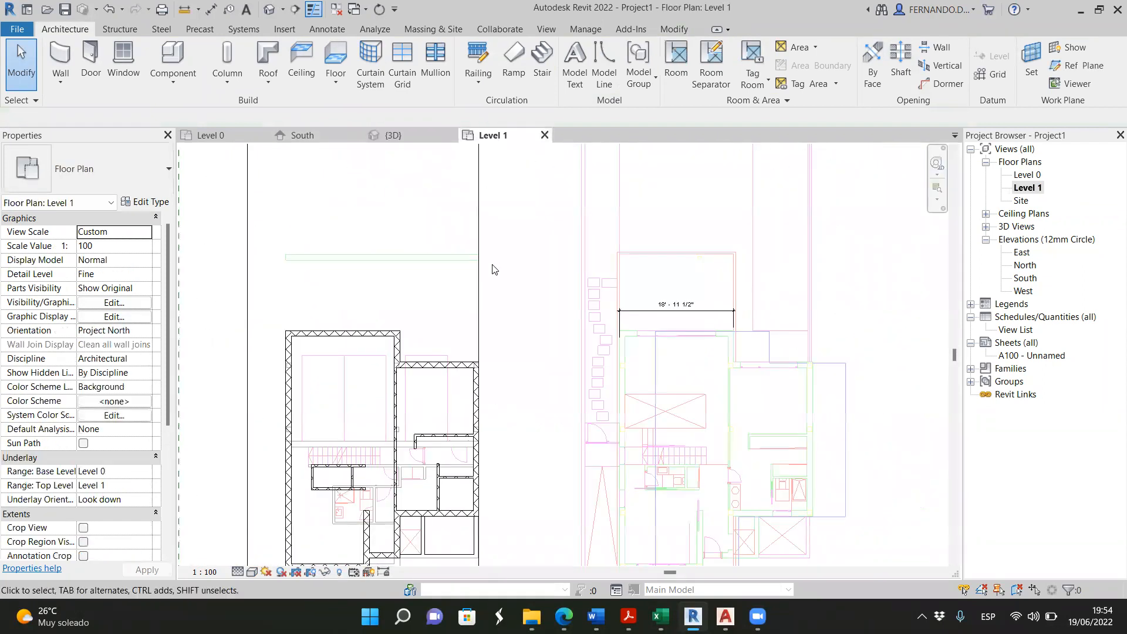
Look over the Level 1 plan, and open the Level 0 plan at the ground-floor stair and bathroom area
scroll(493, 296, "down", 2)
scroll(464, 404, "up", 3)
scroll(467, 409, "up", 2)
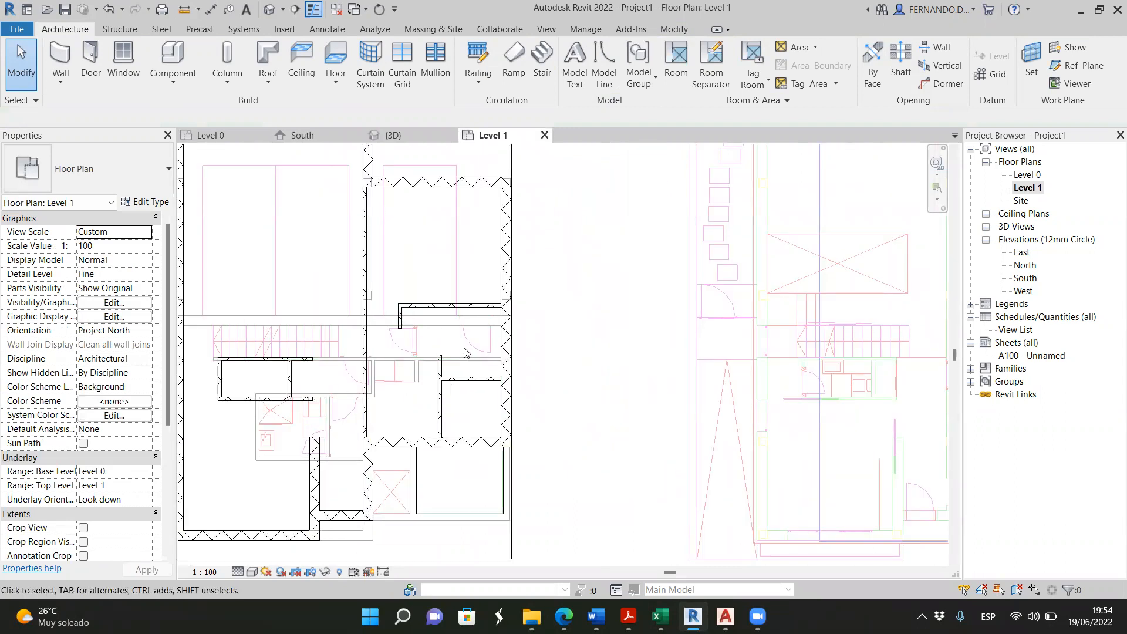
scroll(469, 354, "down", 1)
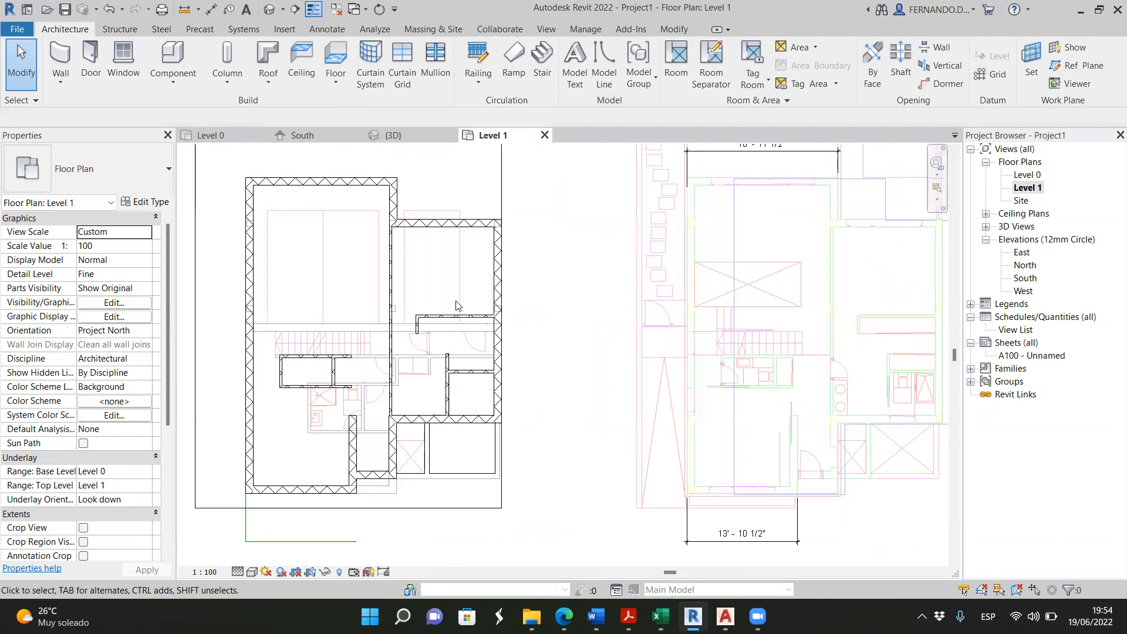
left_click(216, 135)
scroll(288, 242, "up", 4)
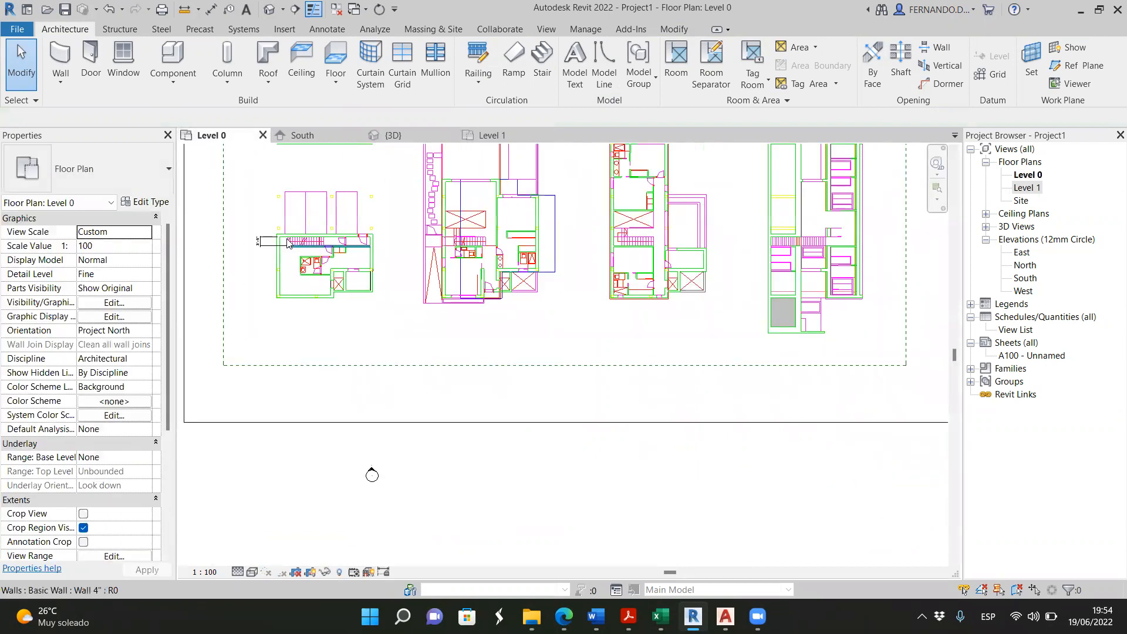
scroll(287, 242, "up", 1)
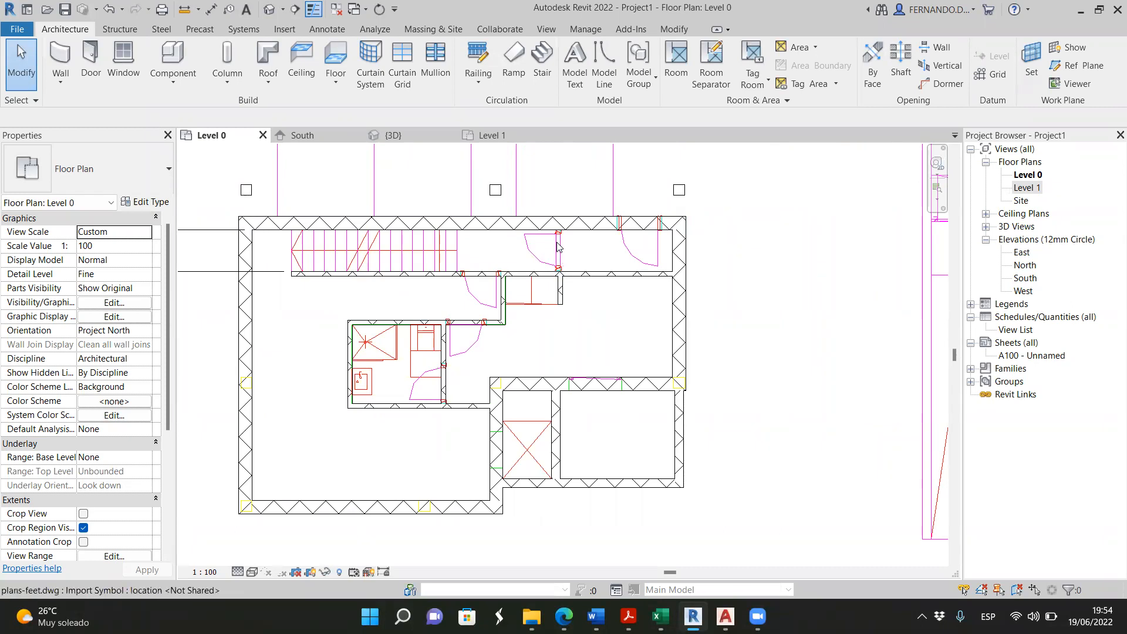
Place a Doors_IntSgl 810x2110mm door in the wall beside the stairs, flipping its swing to match the imported plan
left_click(91, 61)
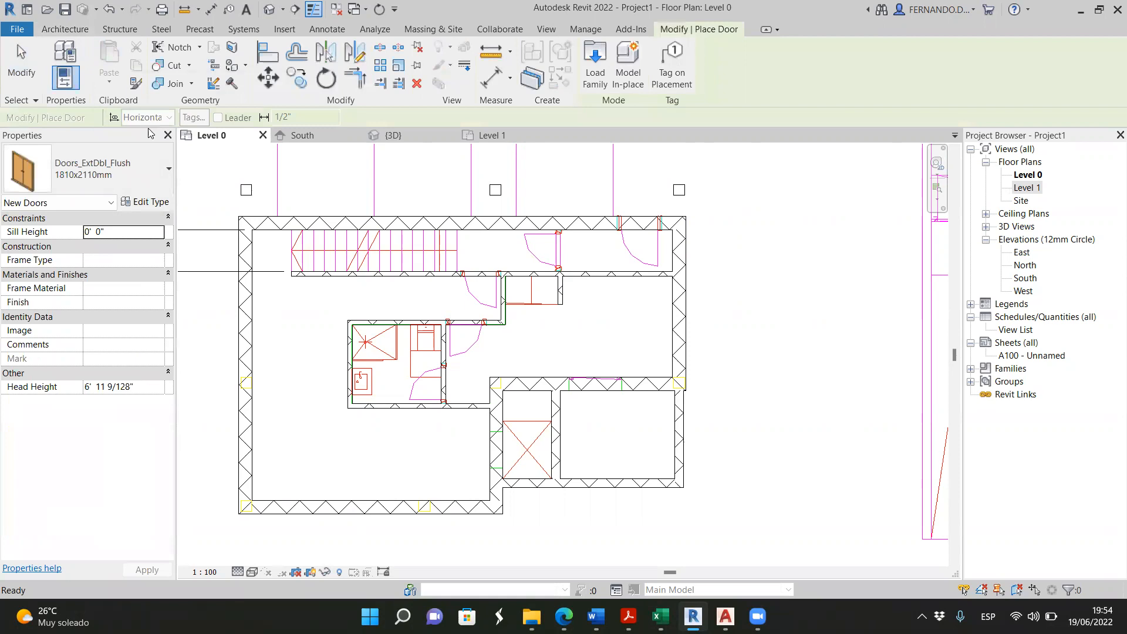
left_click(94, 170)
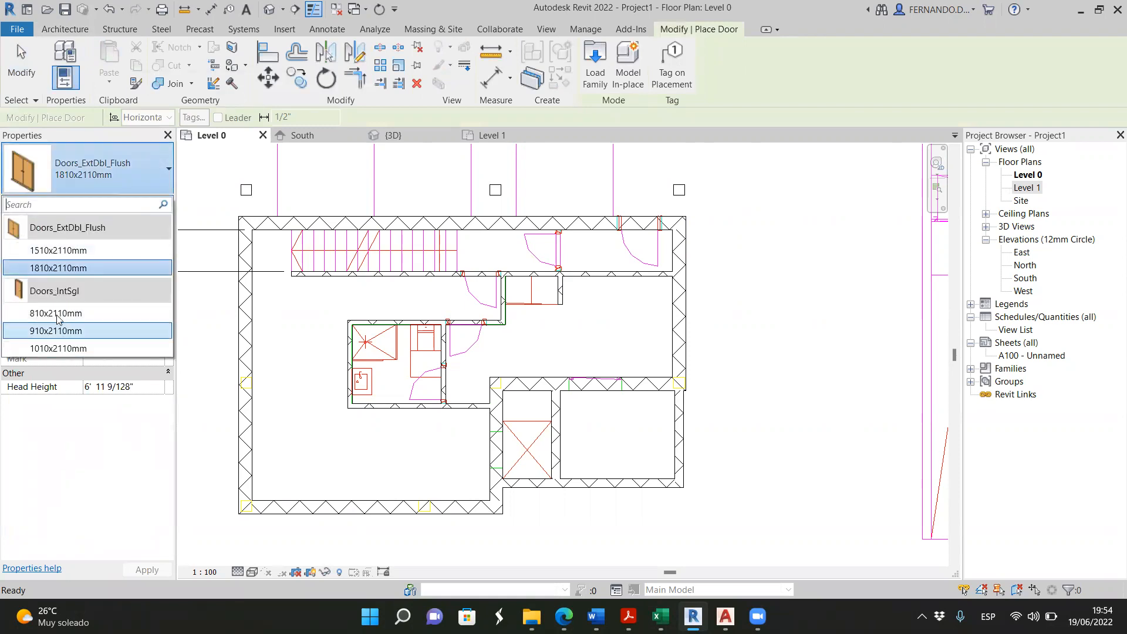
mouse_move(48, 316)
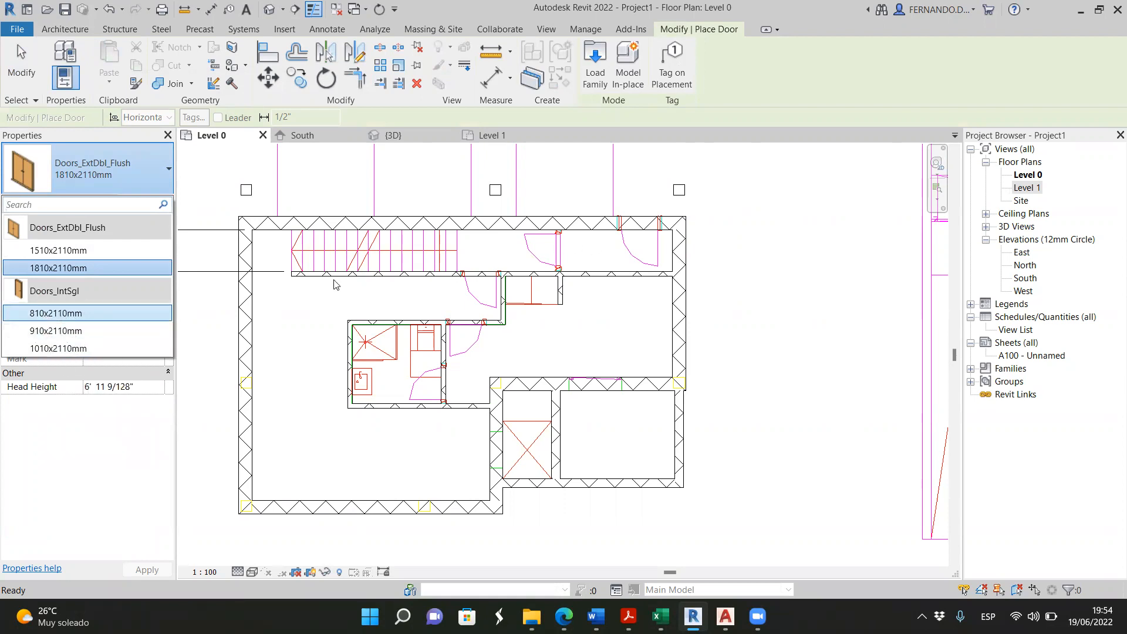
left_click(74, 319)
scroll(546, 255, "up", 2)
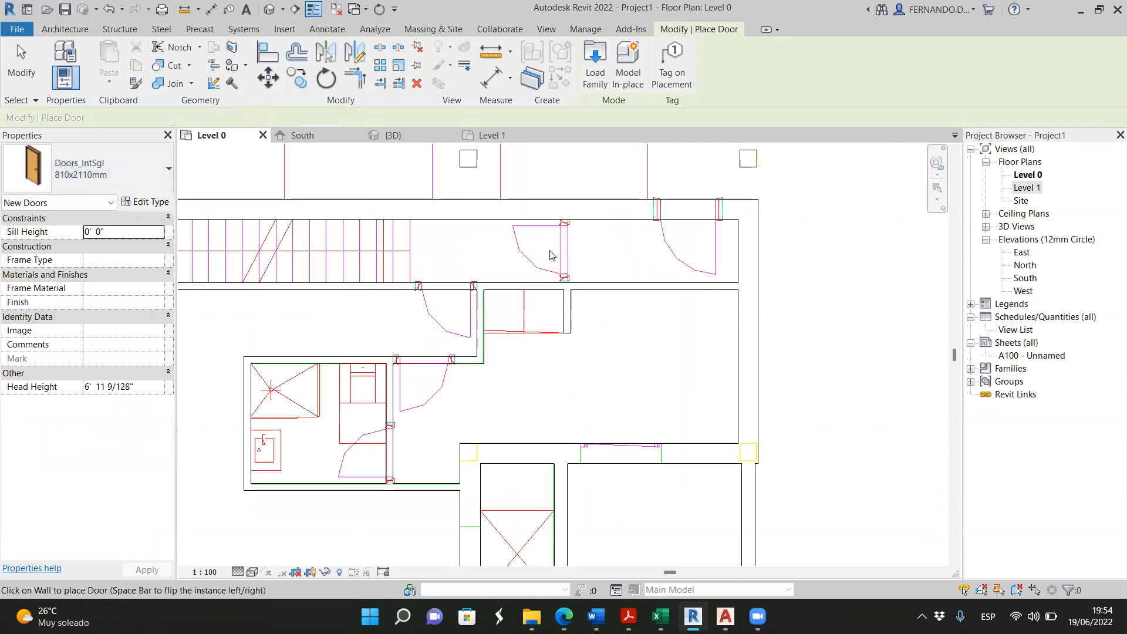
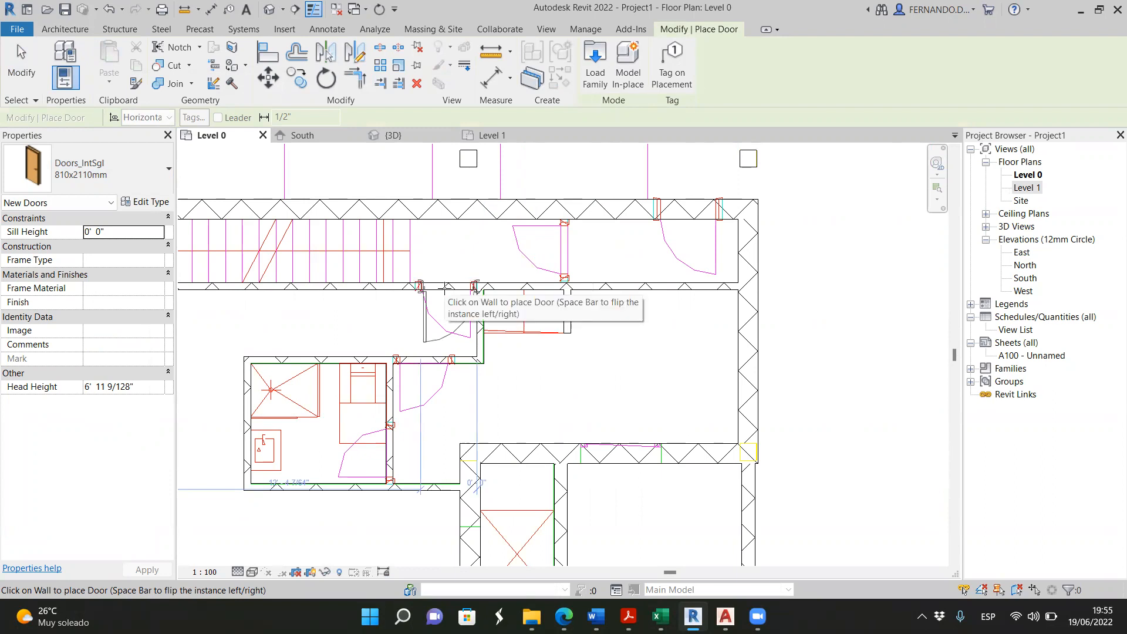
key("space")
left_click(445, 287)
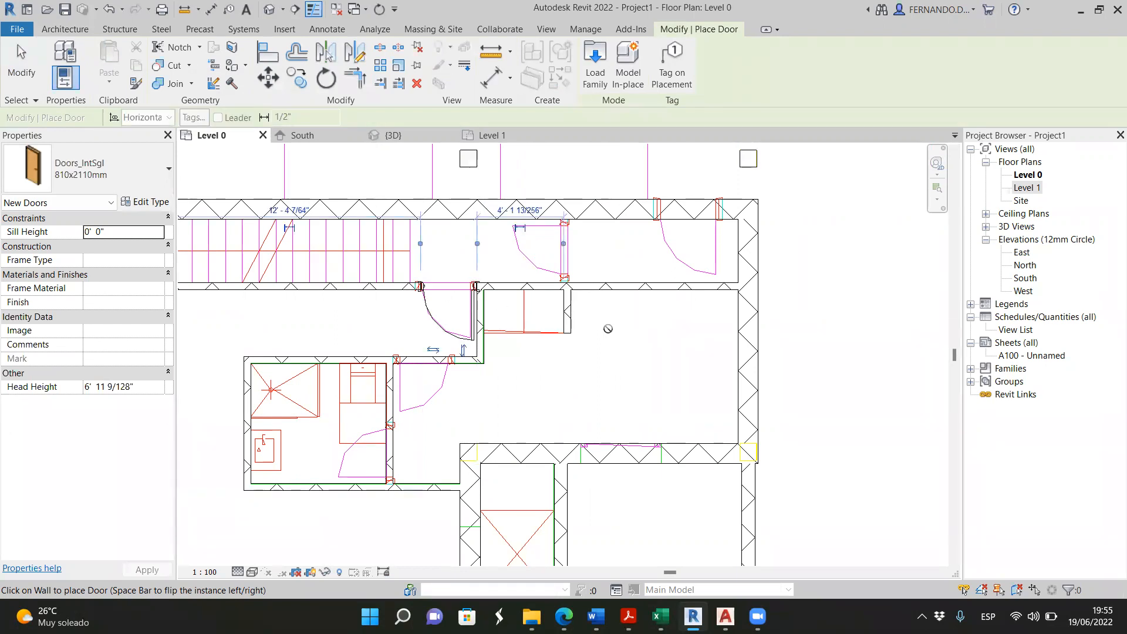
Place two more 810x2110mm interior doors, one in the bathroom side wall and one in the short wall next to the bathroom
left_click(386, 450)
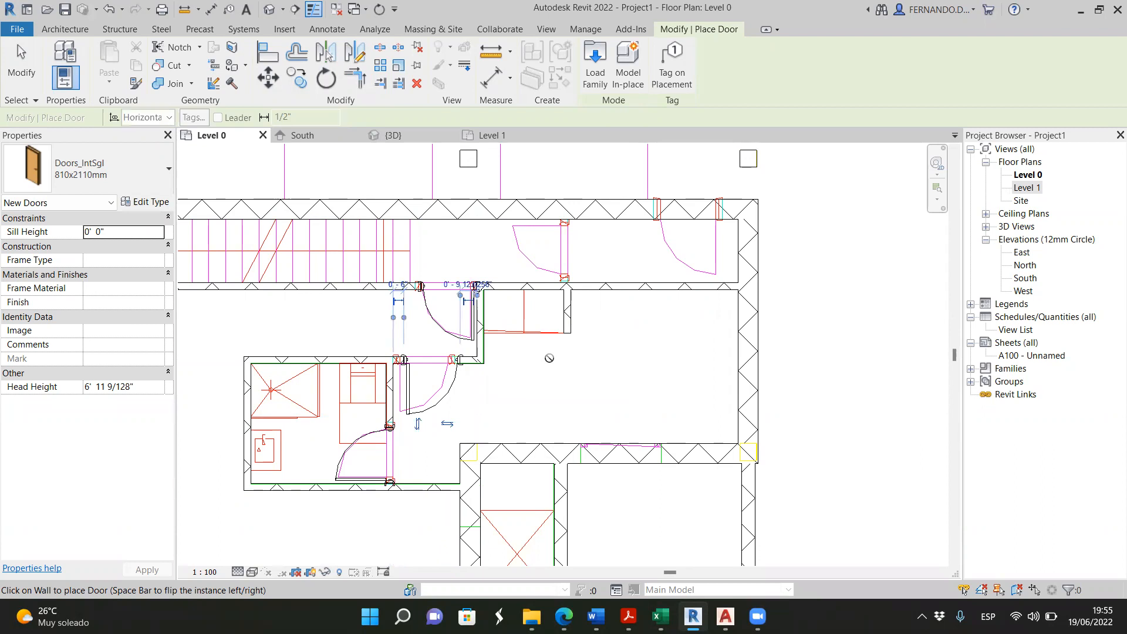
key("Escape")
key("Escape")
Align the door in the short wall next to the bathroom with its door line in the imported plan
scroll(401, 387, "up", 4)
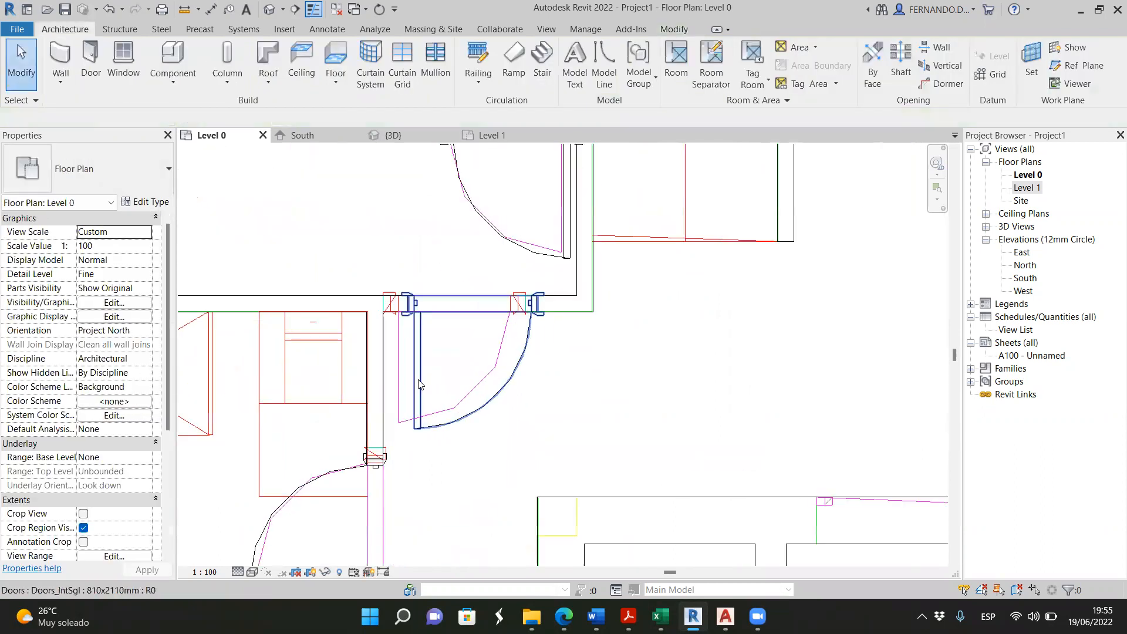
scroll(403, 349, "up", 1)
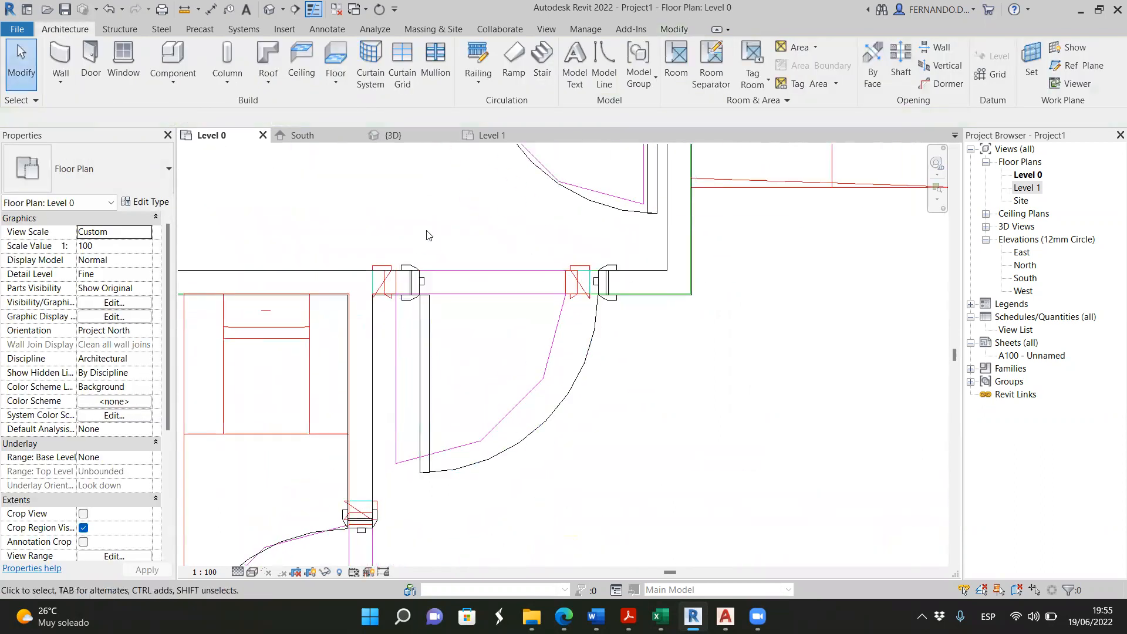
left_click(423, 366)
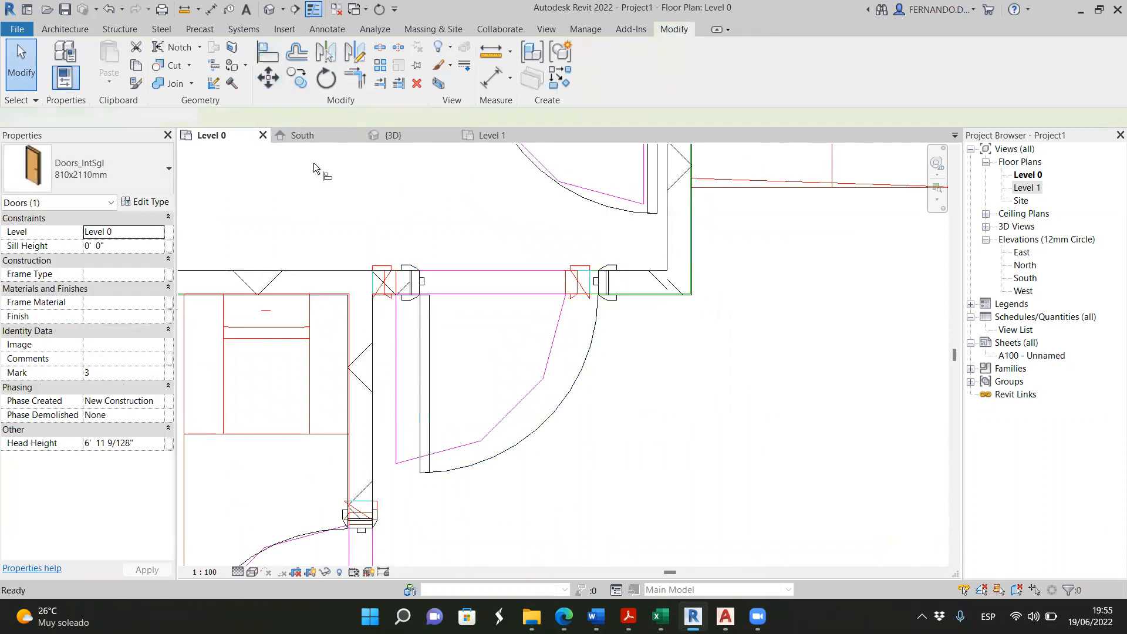
scroll(387, 282, "up", 3)
key("a")
key("l")
left_click(406, 279)
left_click(431, 285)
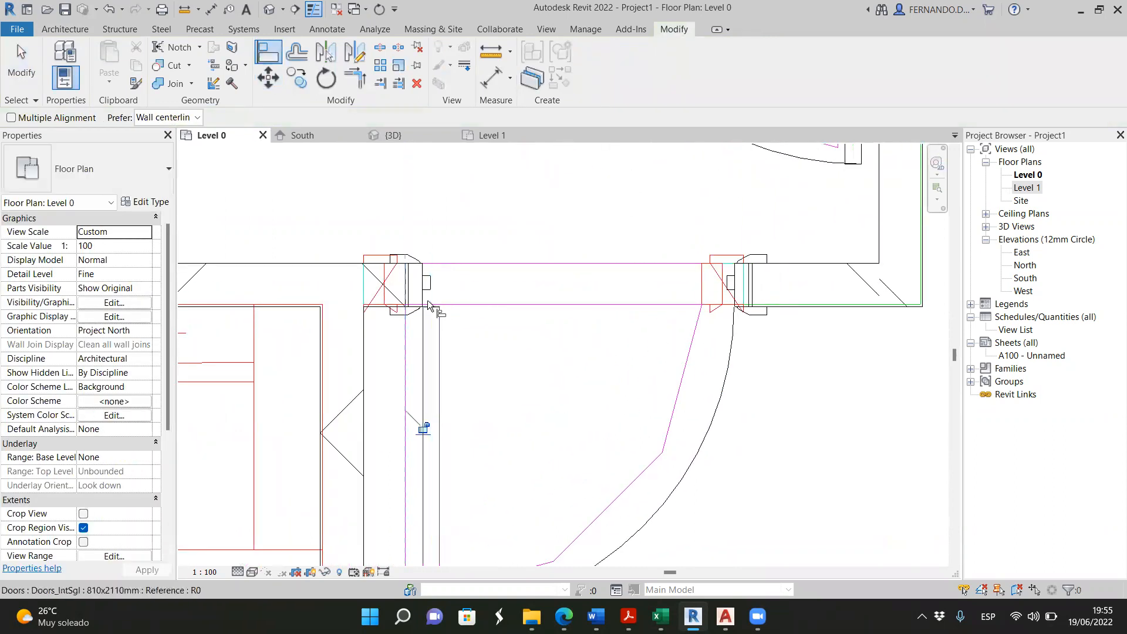
scroll(424, 348, "down", 3)
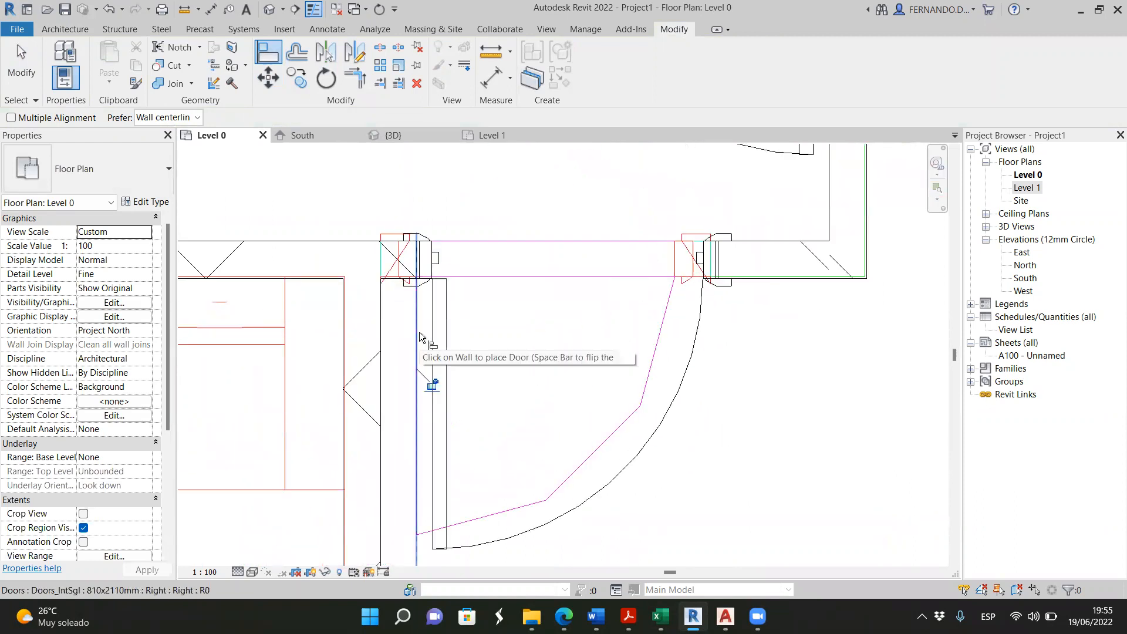
scroll(451, 349, "up", 2)
scroll(473, 340, "down", 3)
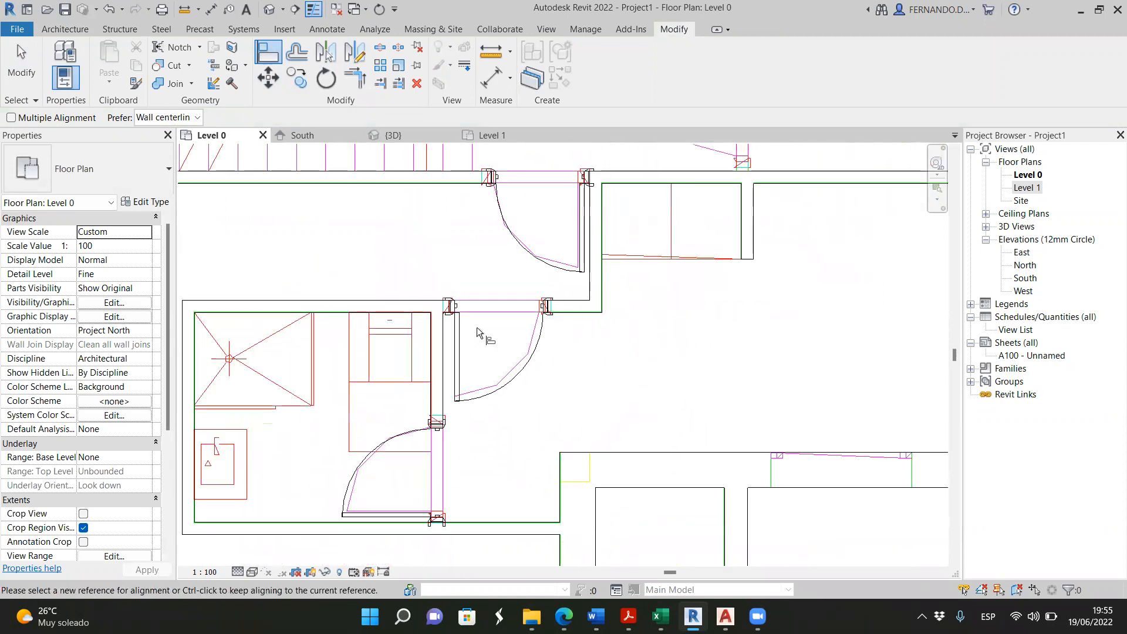
Align the door beside the stairs with its door line in the imported plan
scroll(572, 287, "up", 5)
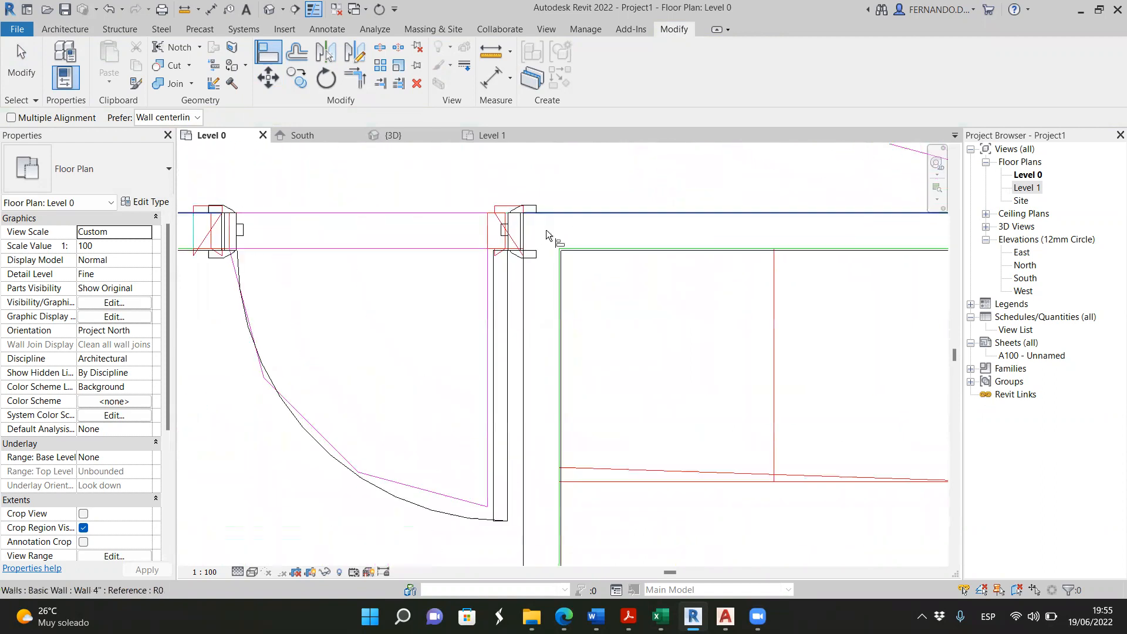
scroll(464, 262, "down", 1)
left_click(442, 312)
scroll(542, 346, "down", 5)
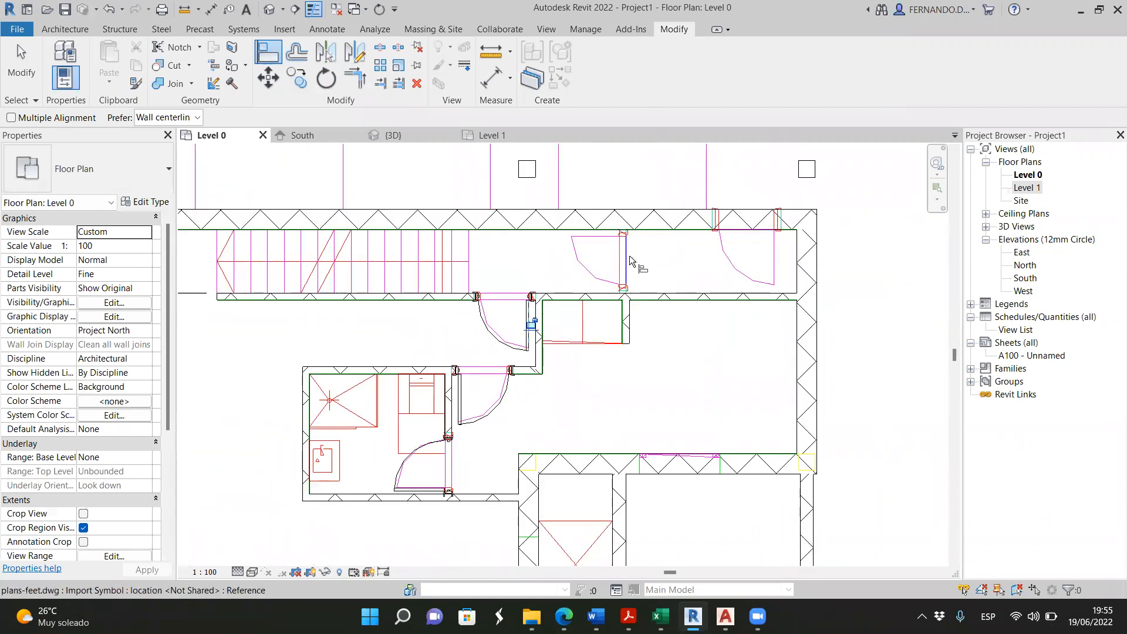
key("Escape")
Extend the short 4" closet wall across the hallway to the 11"1/2 exterior wall
scroll(629, 260, "up", 4)
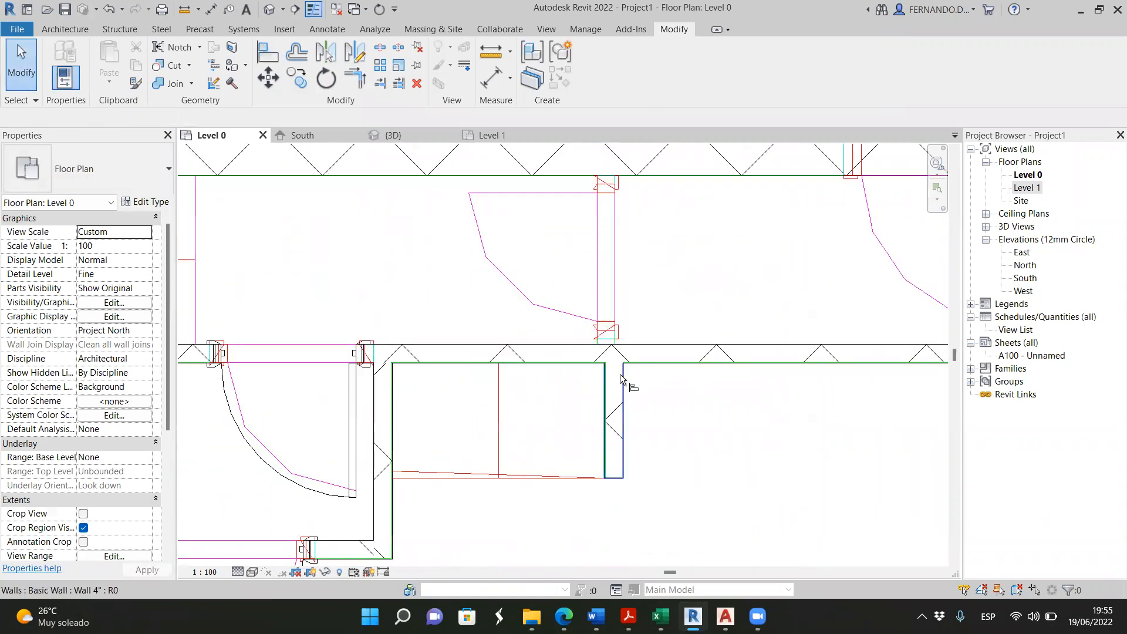
scroll(613, 358, "up", 2)
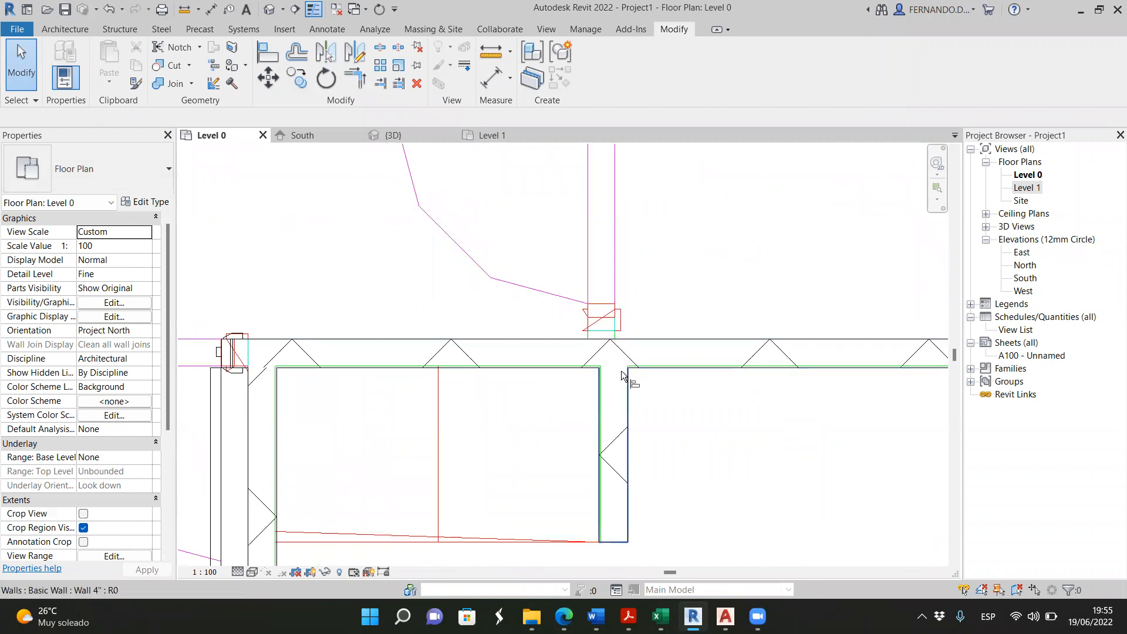
scroll(593, 362, "down", 2)
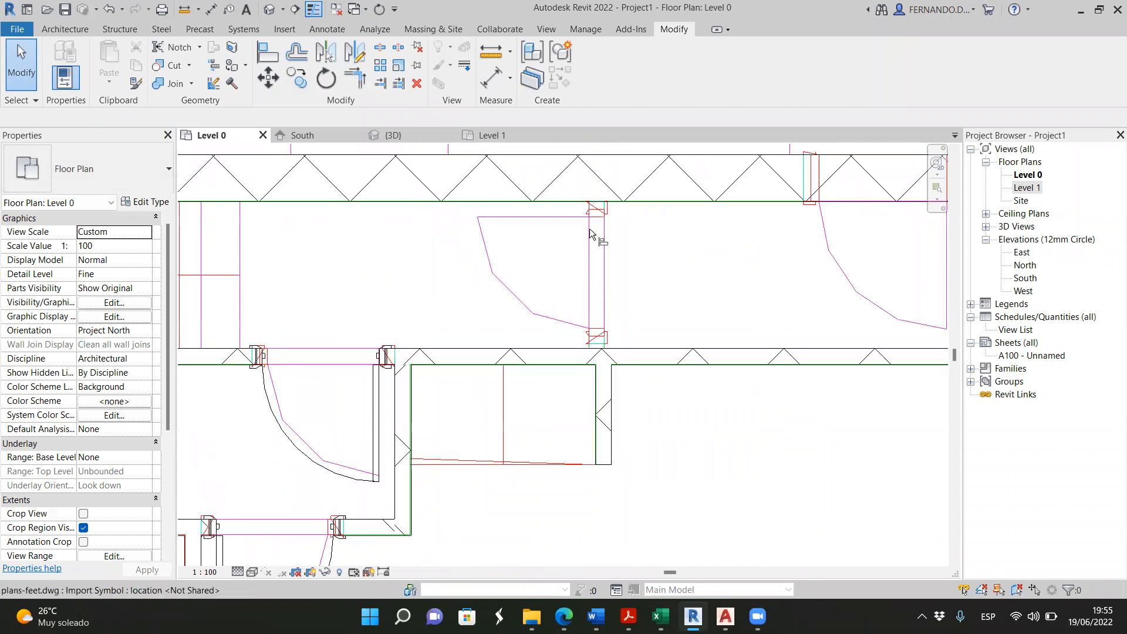
left_click(603, 375)
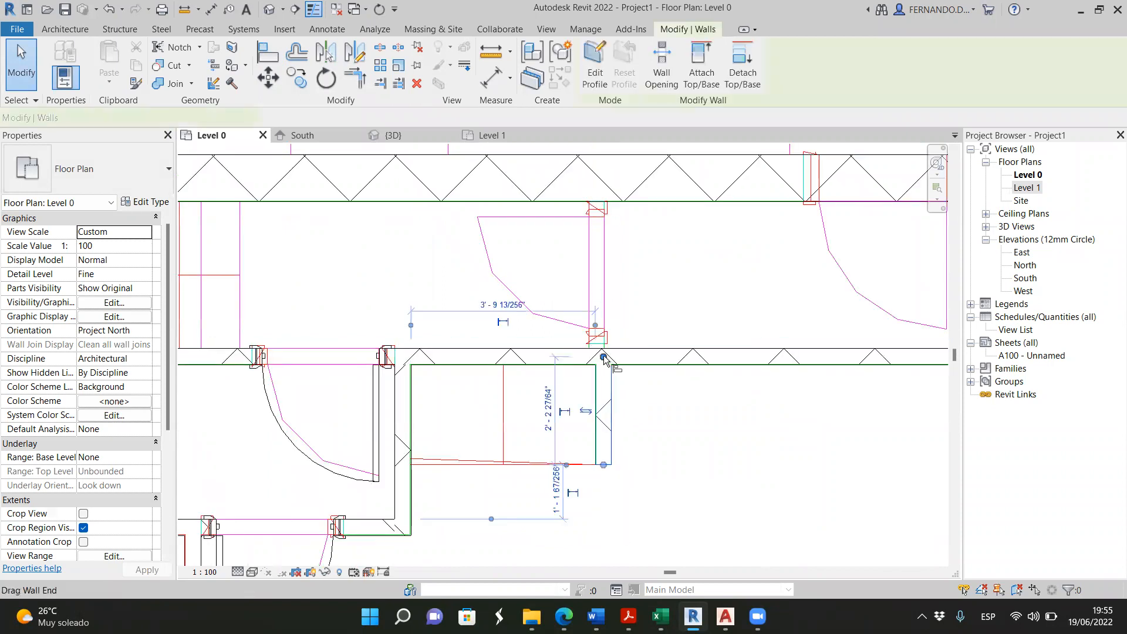
left_click_drag(600, 197, 602, 179)
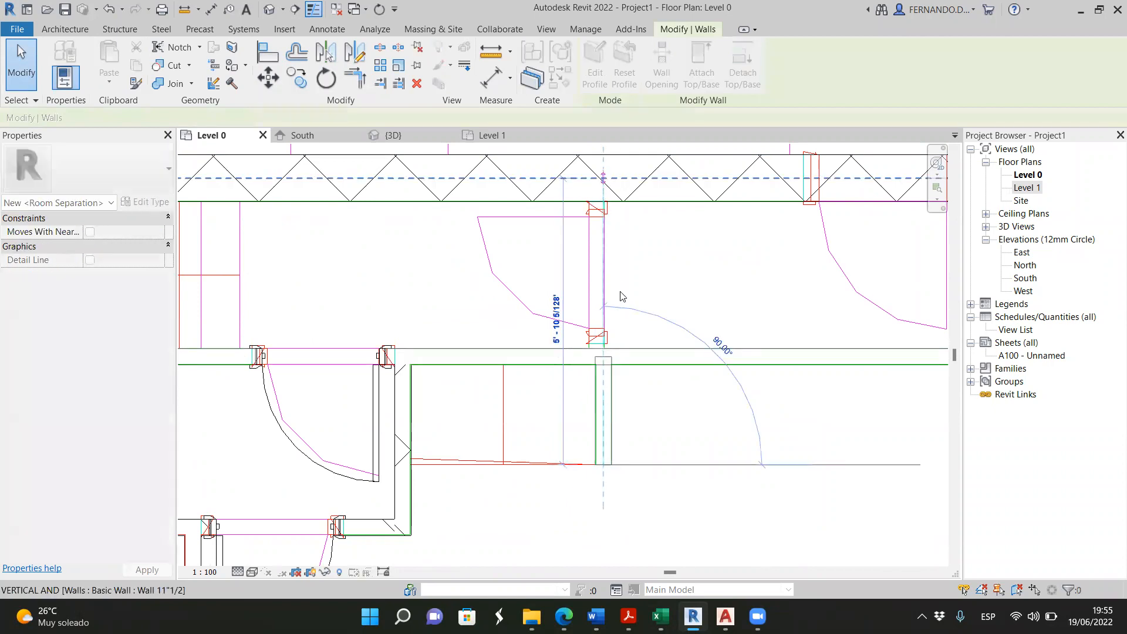
left_click(661, 440)
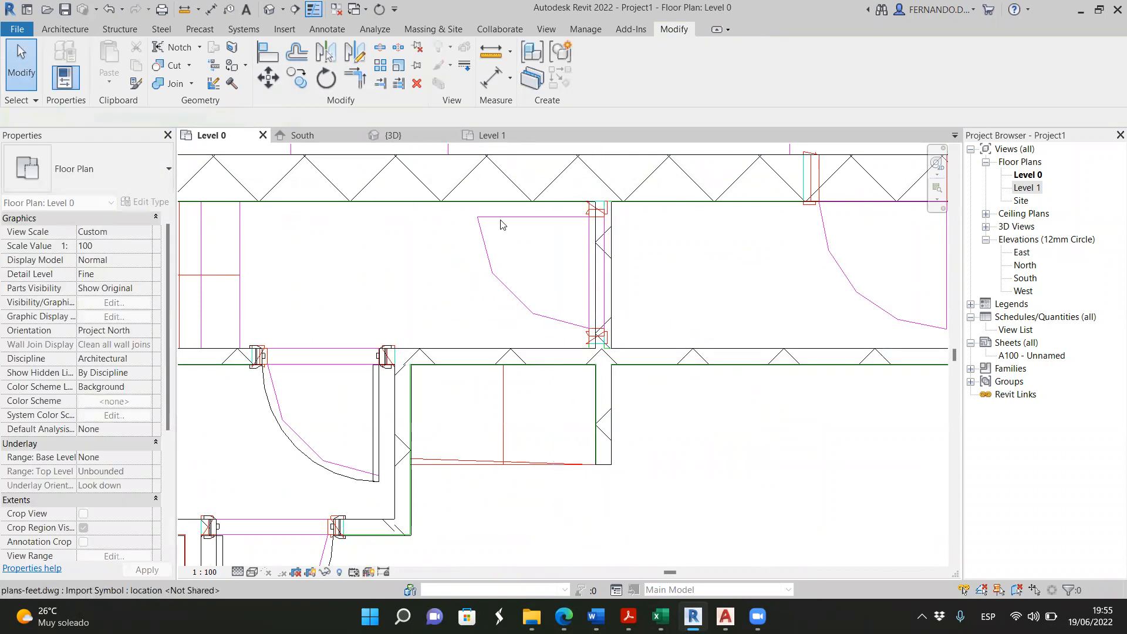
Place an 810x2110mm interior door in the wall segment crossing the hallway, swinging toward the stairs as in the imported plan
left_click(77, 27)
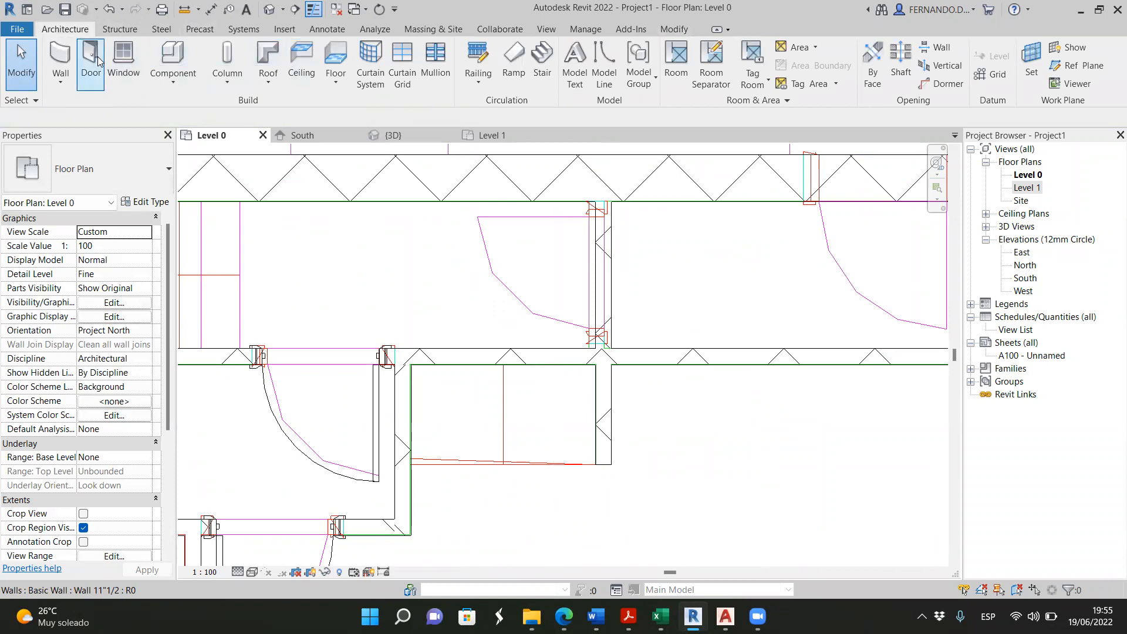
left_click(603, 275)
scroll(616, 302, "down", 3)
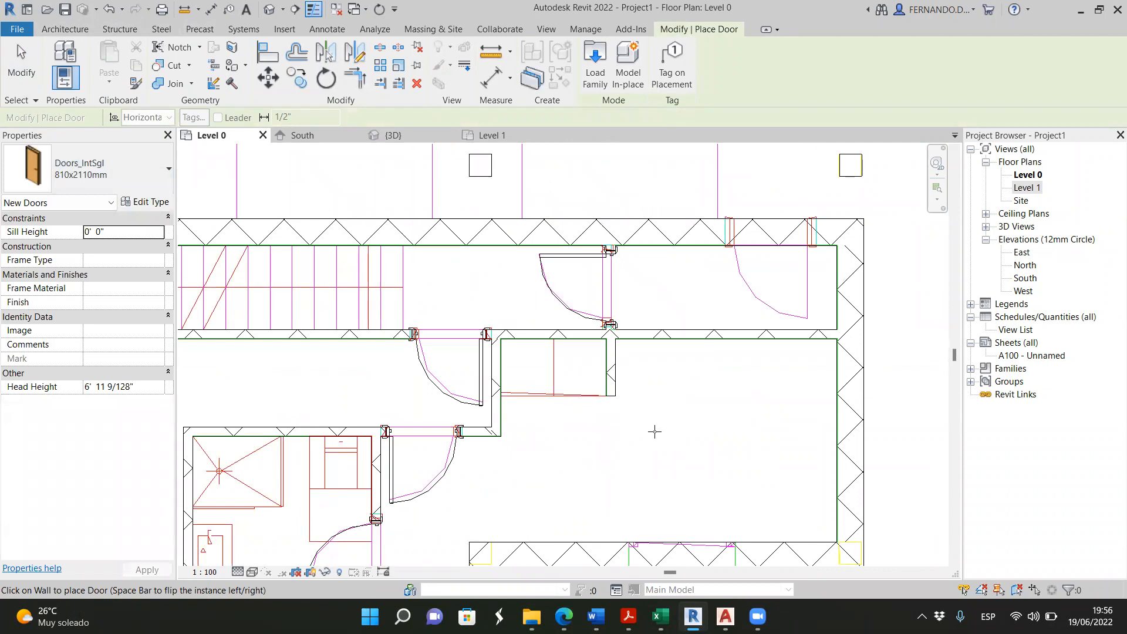
scroll(650, 347, "up", 5)
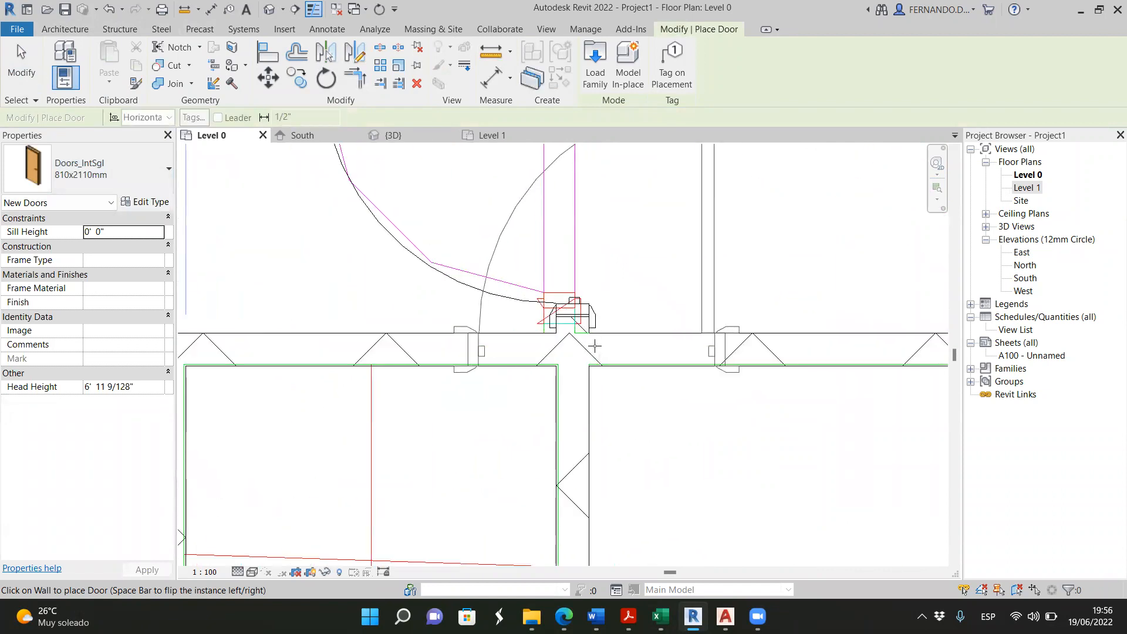
key("Escape")
key("Escape")
Place a Doors_IntSgl 910x2110mm entrance door in the exterior wall at the end of the hallway, matching the imported plan
scroll(596, 345, "down", 4)
scroll(599, 343, "down", 3)
scroll(600, 343, "up", 2)
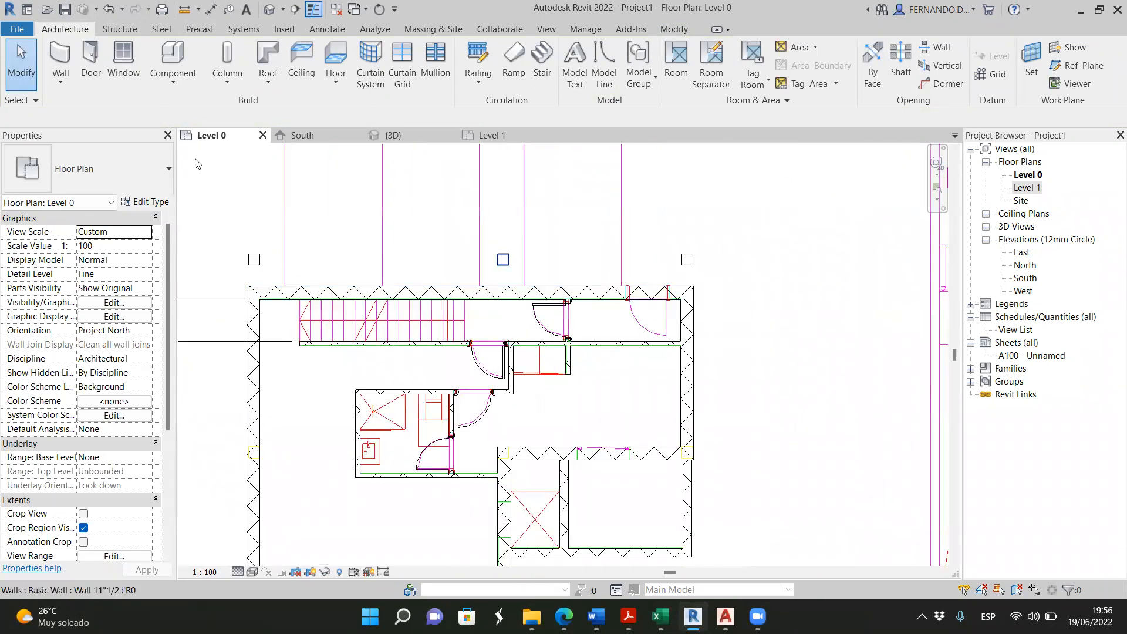
scroll(660, 323, "up", 2)
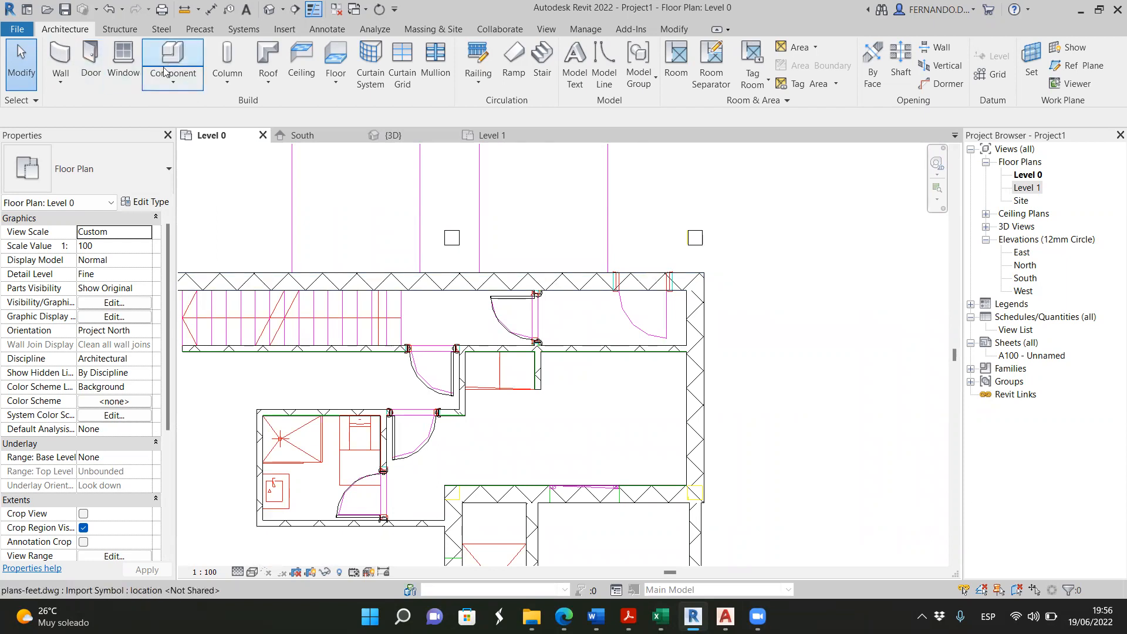
left_click(88, 68)
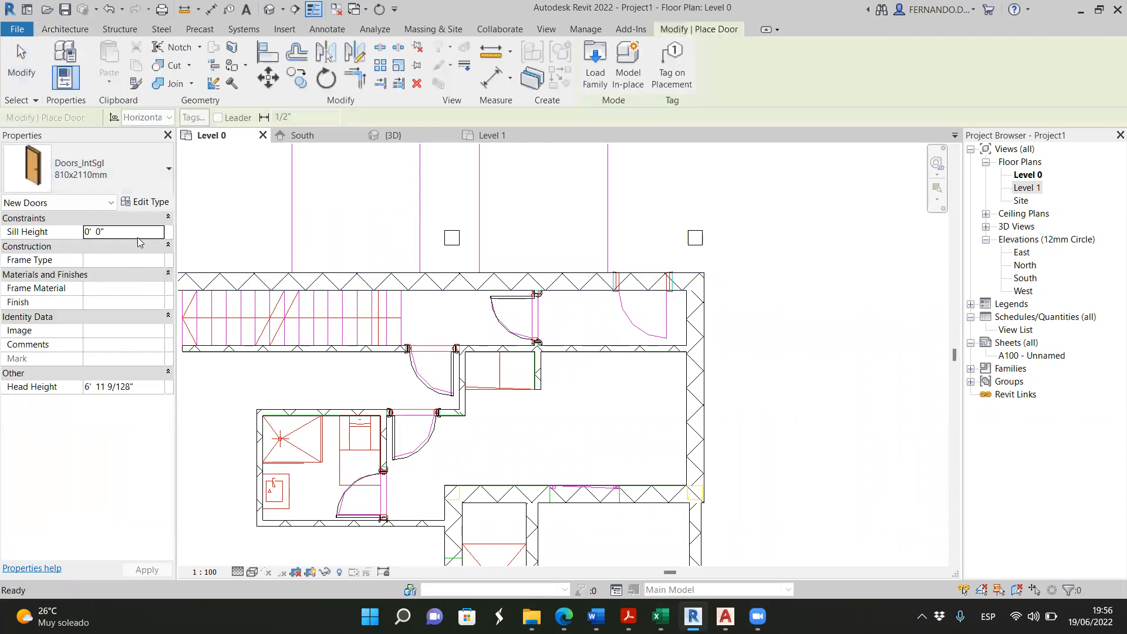
left_click(159, 191)
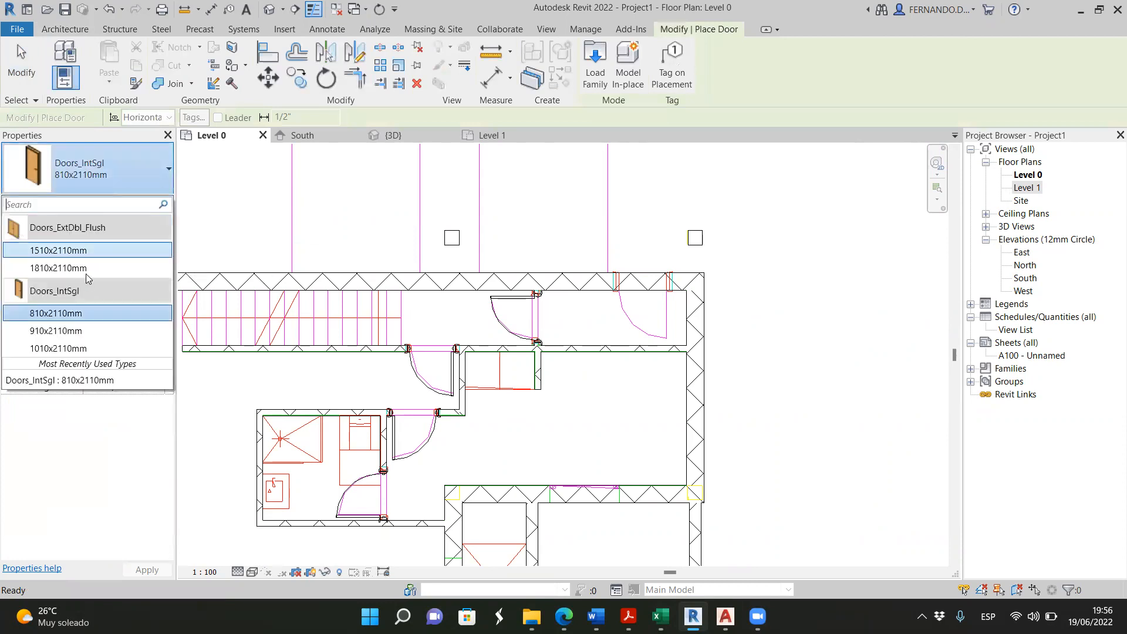
left_click(69, 332)
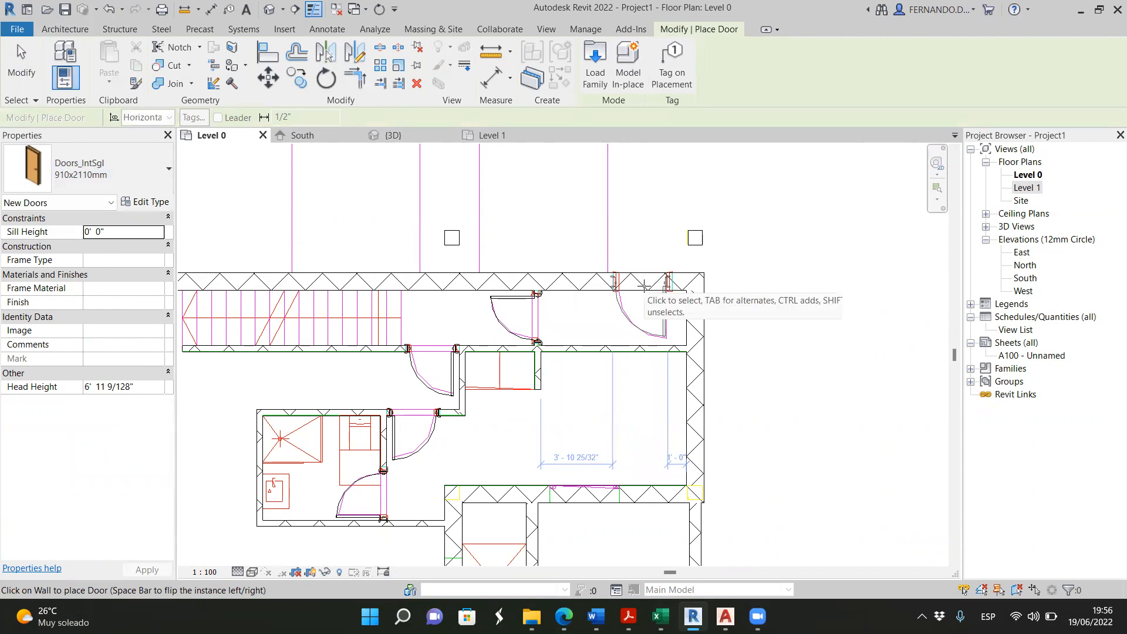
left_click(643, 286)
left_click(640, 295)
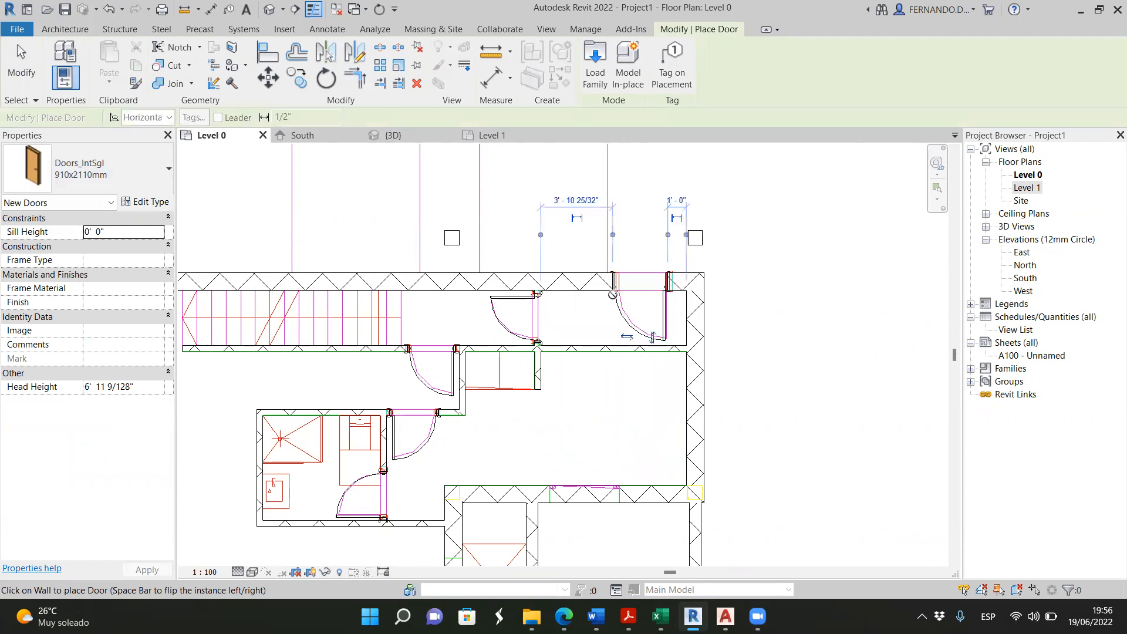
key("Escape")
key("Escape")
scroll(630, 299, "down", 3)
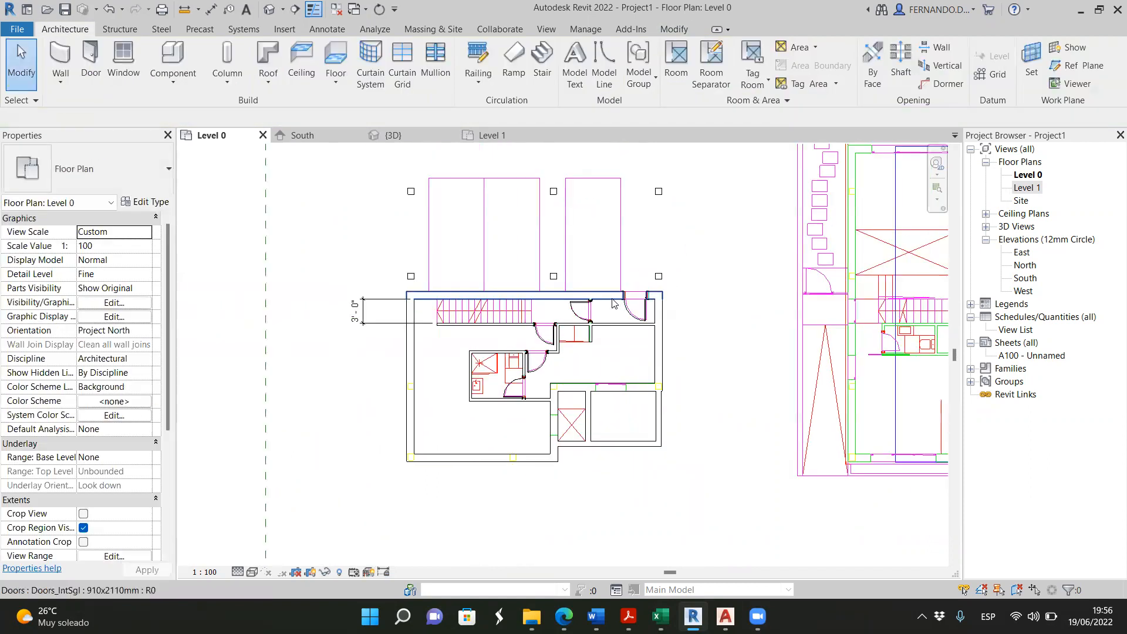
Start placing a window on Level 0 and review the sizes offered by the Windows_Sgl_Plain family
scroll(639, 396, "up", 5)
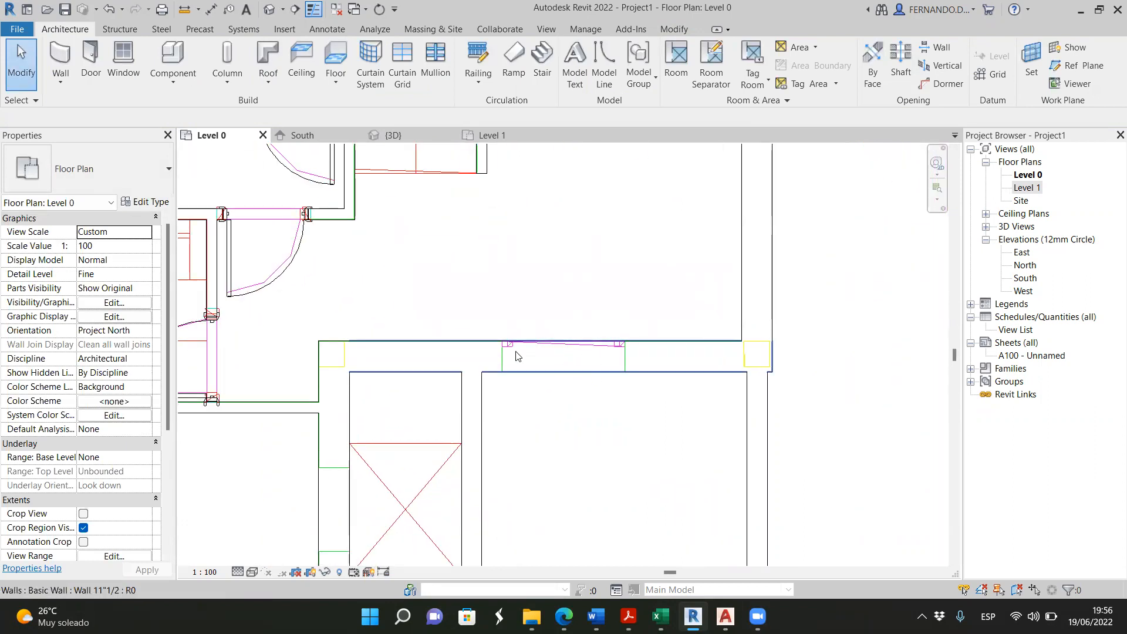
scroll(463, 364, "down", 5)
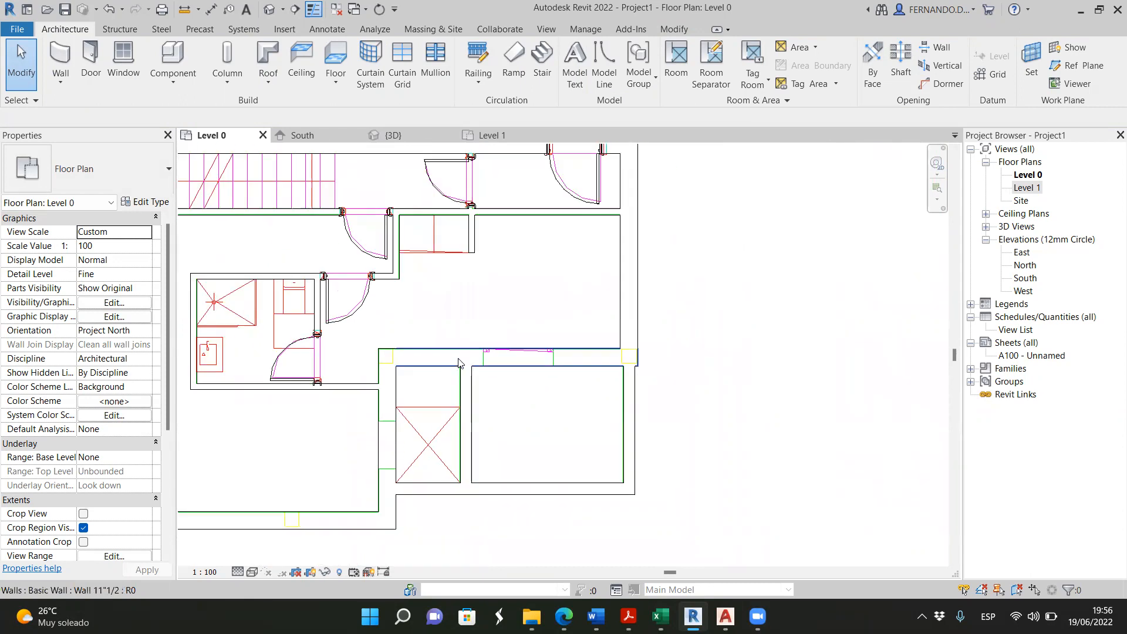
scroll(482, 372, "up", 2)
scroll(482, 372, "up", 3)
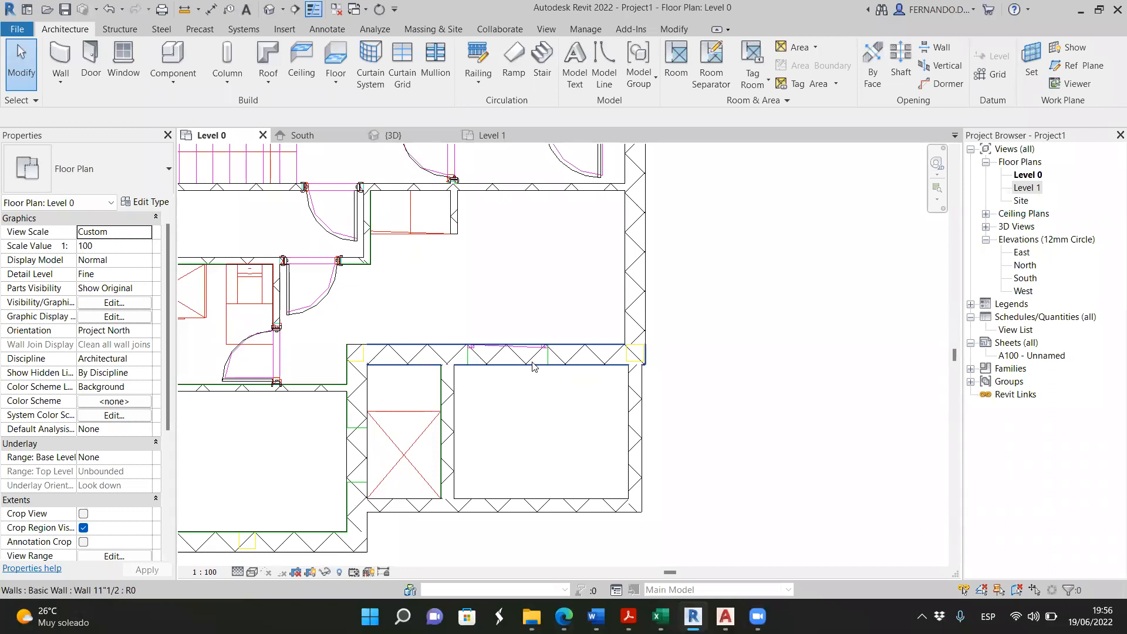
scroll(532, 366, "down", 2)
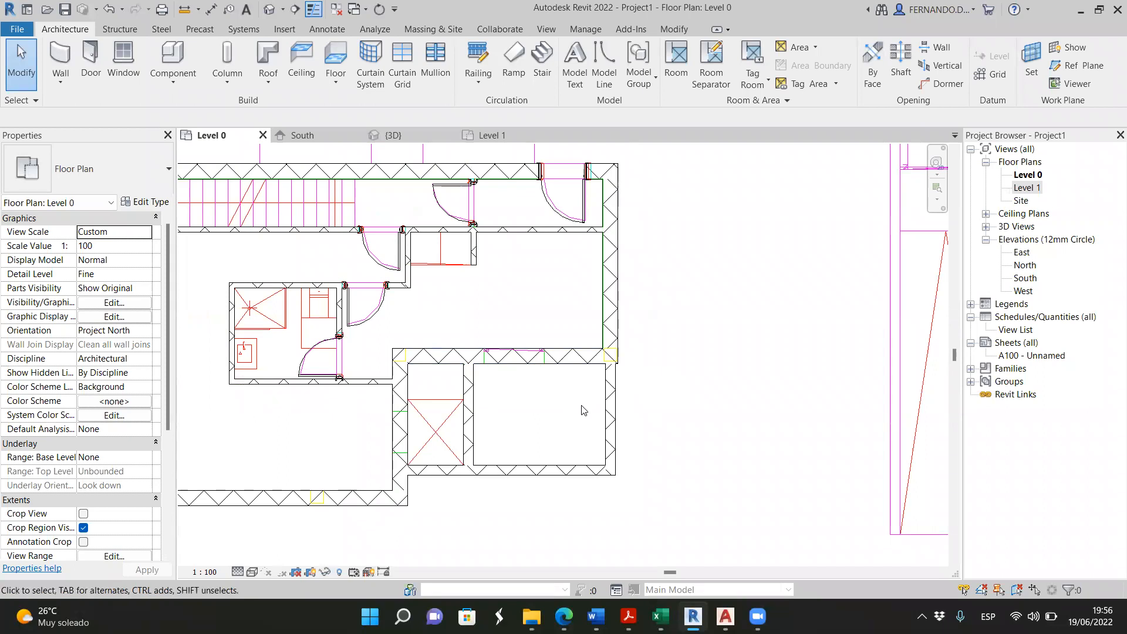
scroll(580, 408, "down", 2)
left_click(123, 65)
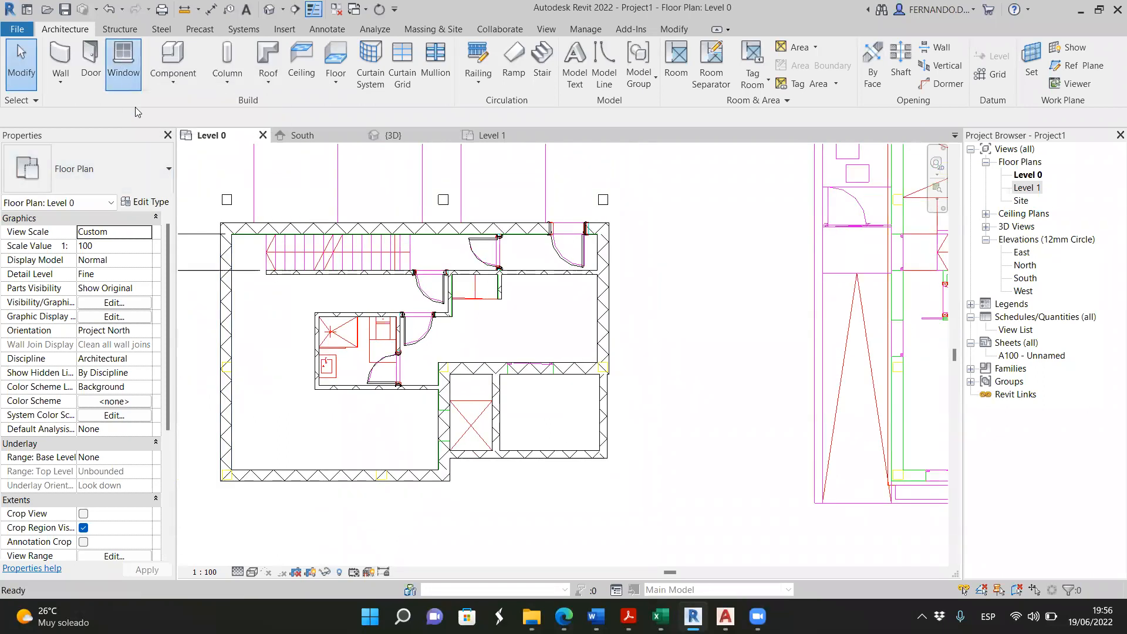
left_click(163, 171)
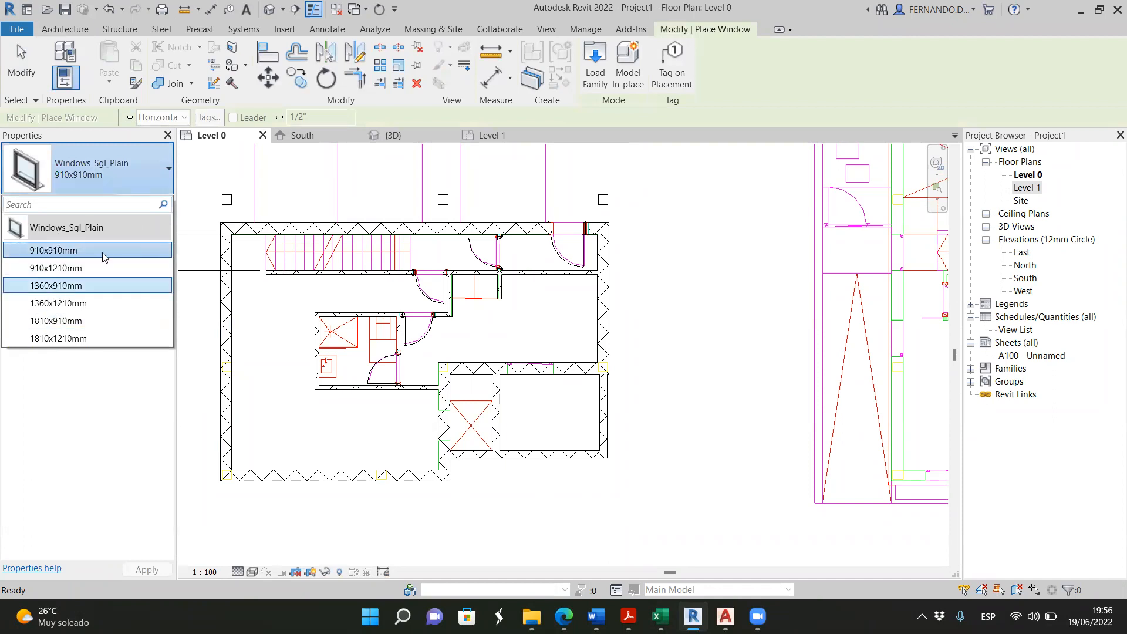
Open the US library's Windows folder for loading a new window family
left_click(287, 29)
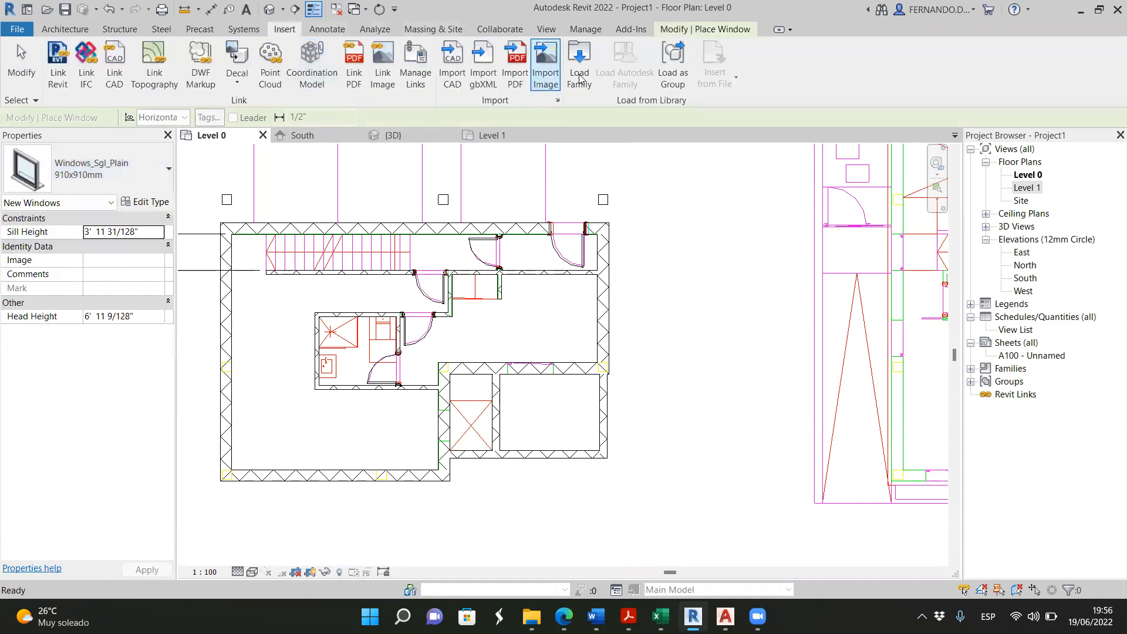
left_click(579, 64)
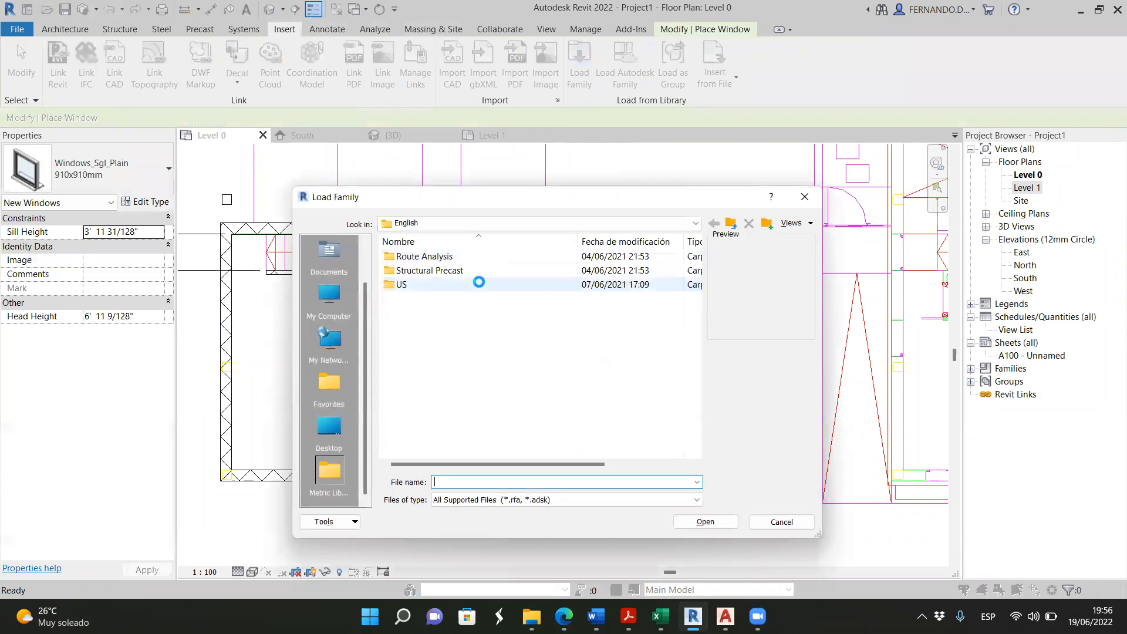
double_click(405, 284)
scroll(429, 407, "down", 8)
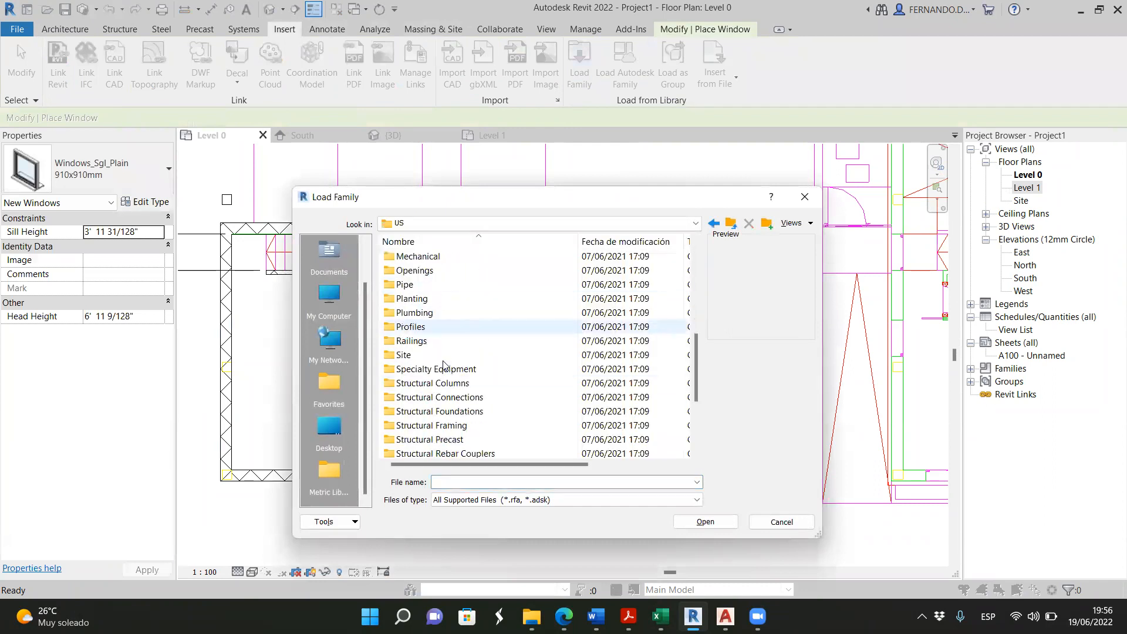
double_click(418, 439)
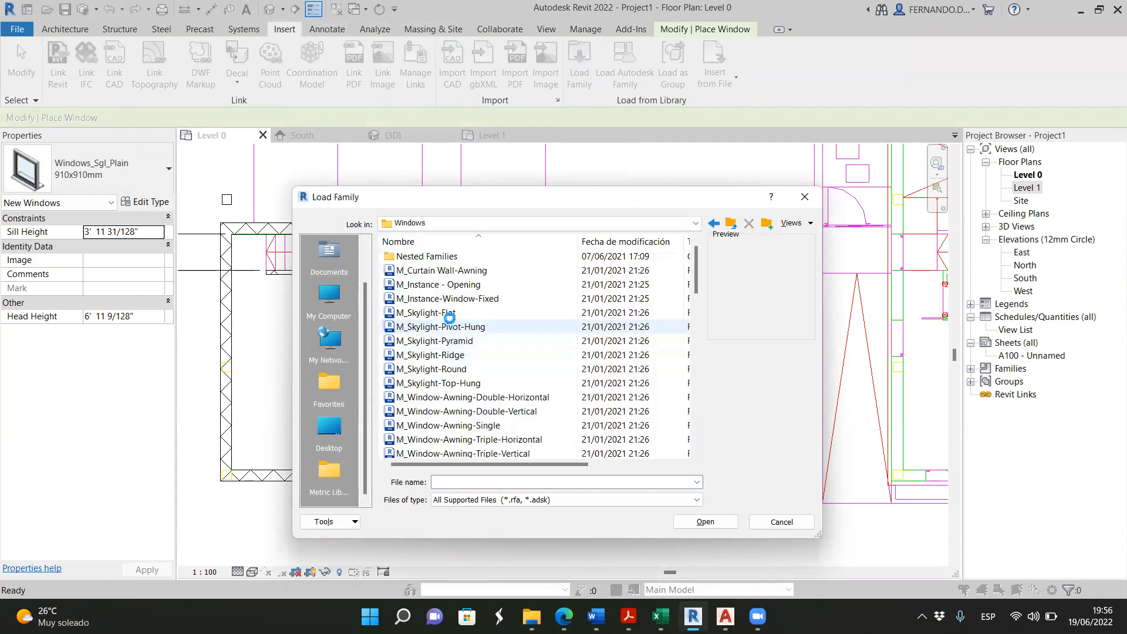
Browse the previews of the window families in the Windows folder to compare the available models
left_click(432, 284)
key("Up")
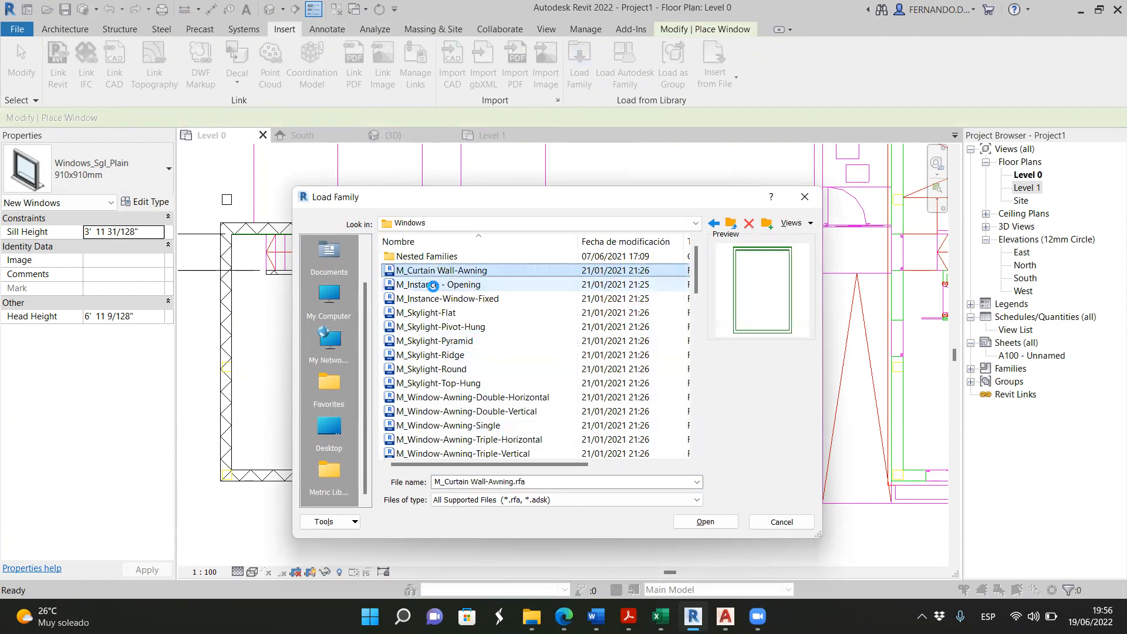
key("Down")
key("Down")
key("Down")
key("Down")
key("Down")
key("Down")
key("Up")
key("Up")
key("Up")
key("Up")
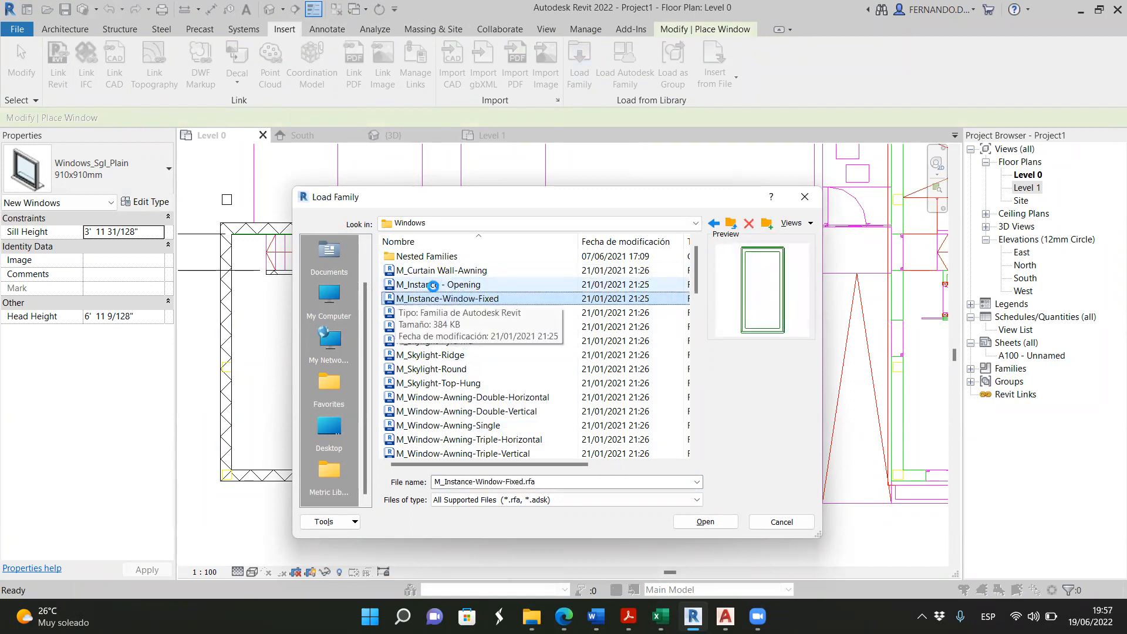
key("Down")
key("Down")
key("Down")
key("Down")
key("Down")
key("Down")
key("Down")
key("Down")
key("Down")
key("Down")
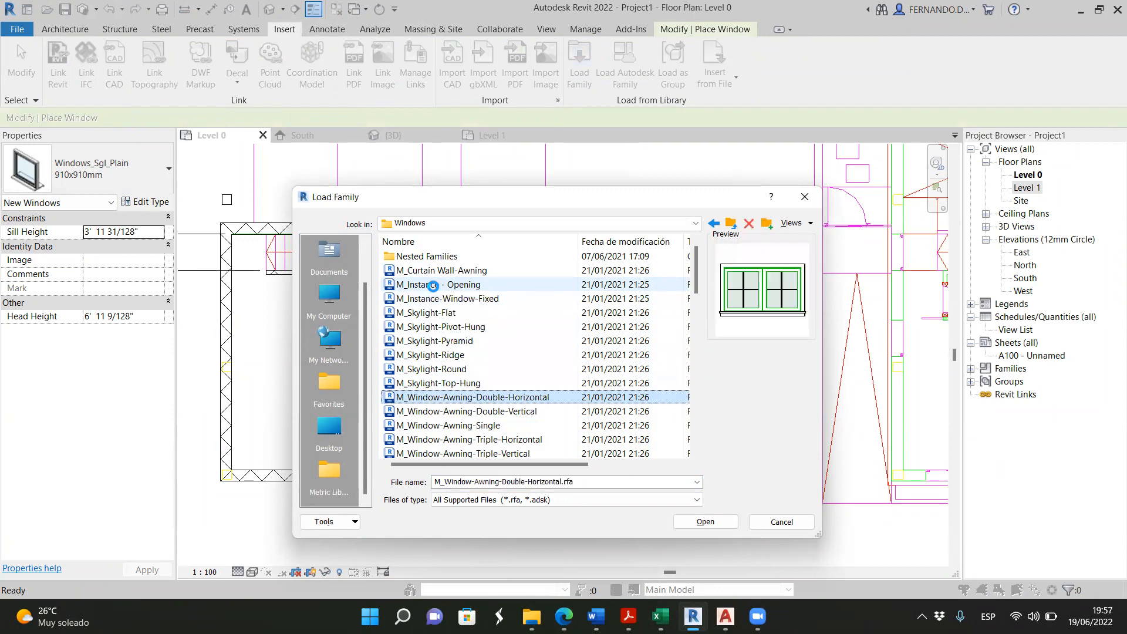
key("Down")
key("Down")
key("Down")
key("Down")
key("Down")
key("Down")
key("Down")
key("Down")
key("Down")
key("Down")
key("Down")
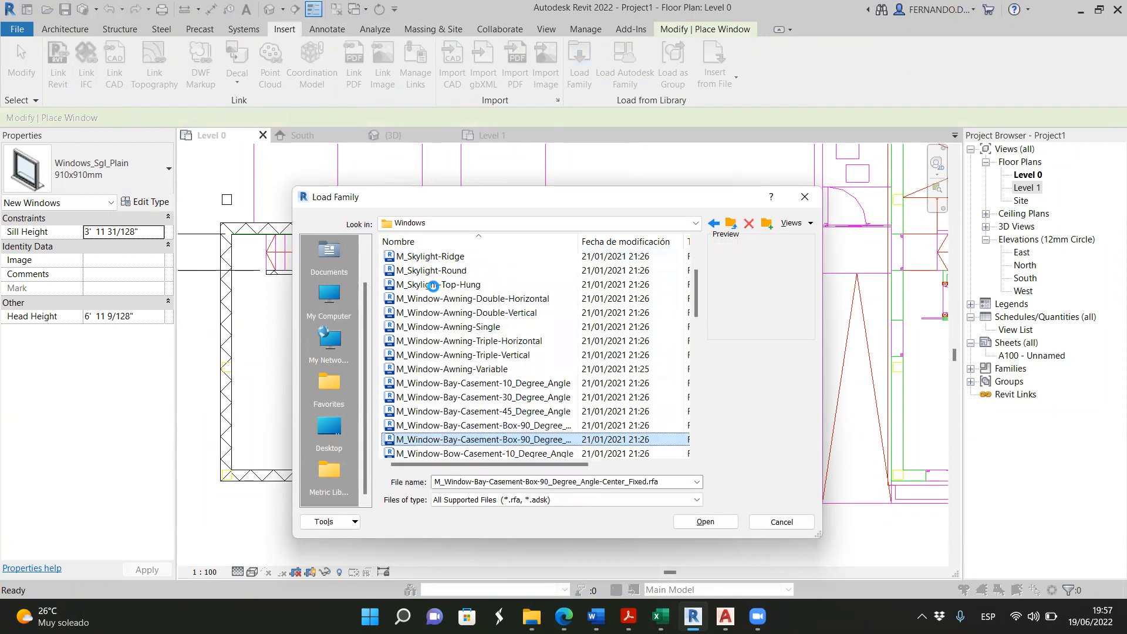
key("Down")
key("Down")
key("Down")
key("Down")
key("Down")
key("Down")
key("Down")
key("Down")
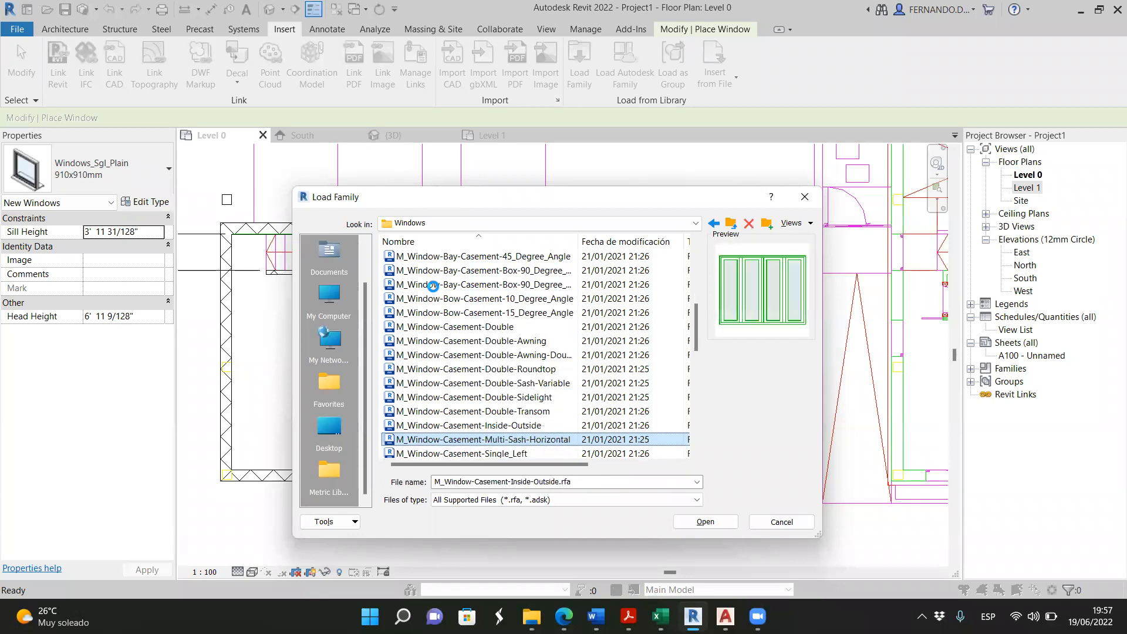
key("Down")
key("Down")
key("Down")
key("Down")
key("Down")
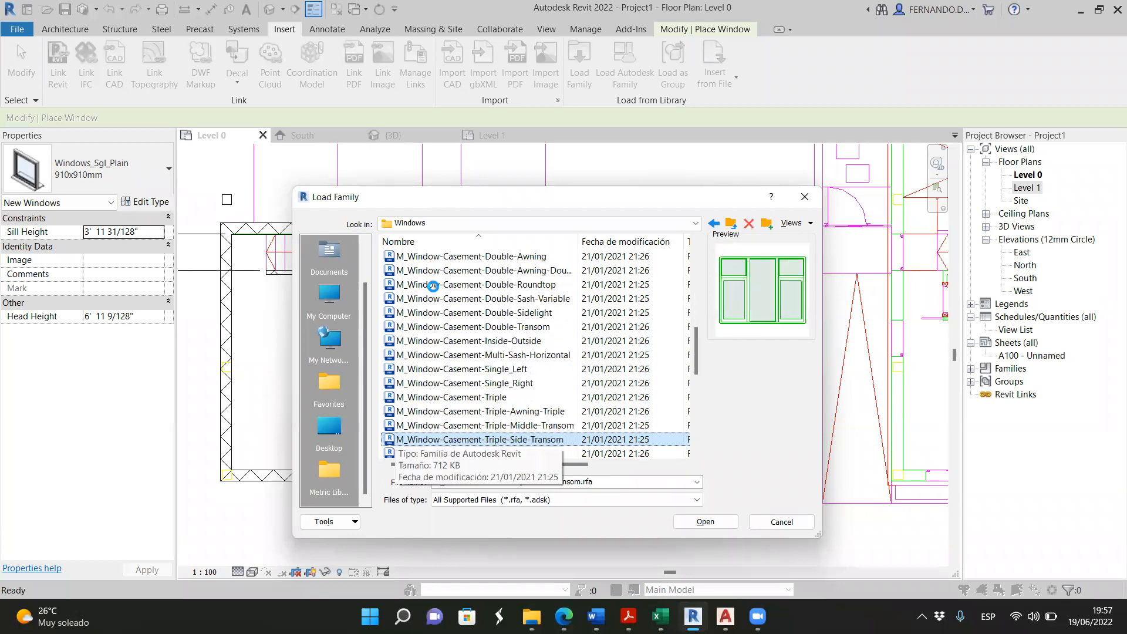
key("Down")
key("Down")
key("Down")
key("Down")
key("Down")
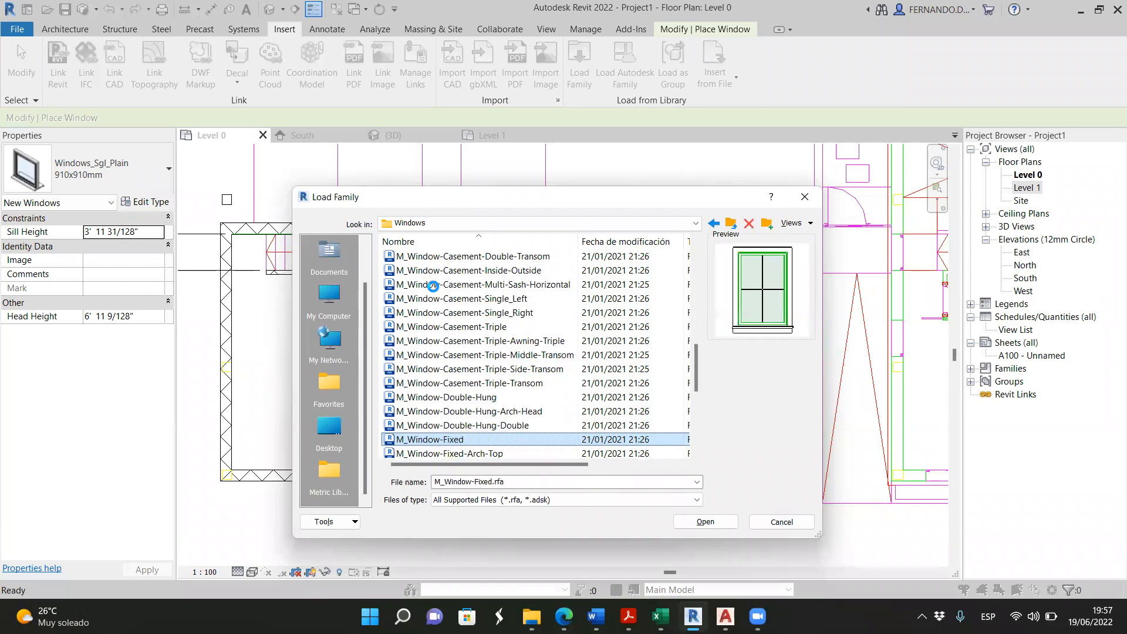
key("Down")
key("Down")
key("Down")
key("Down")
key("Down")
key("Down")
key("Down")
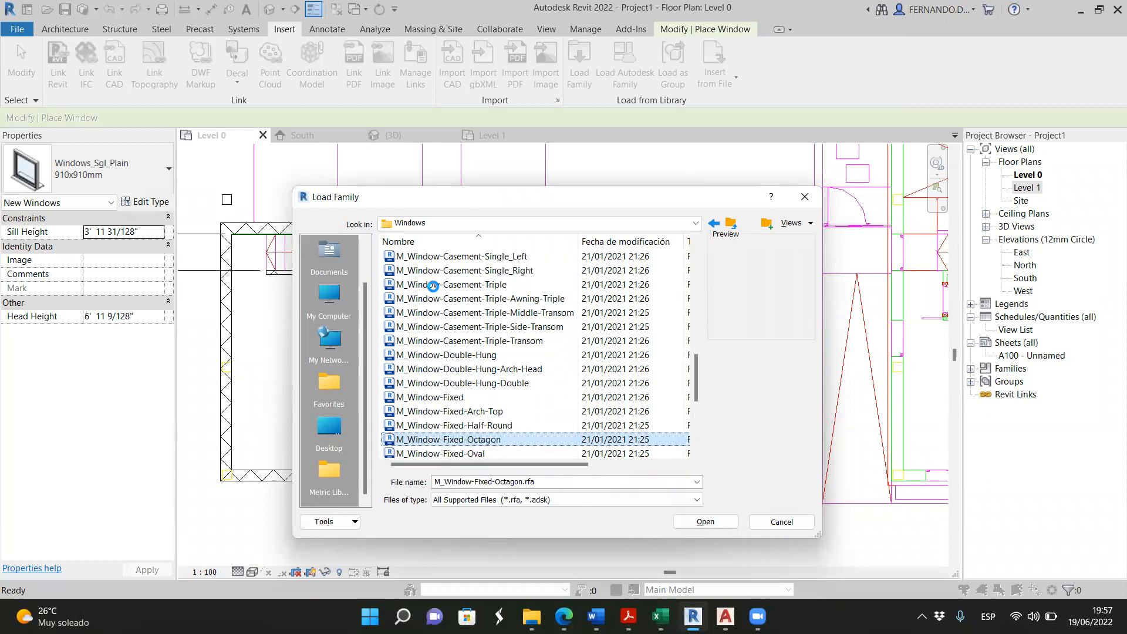
key("Down")
key("Down")
key("Down")
key("Down")
key("Down")
key("Down")
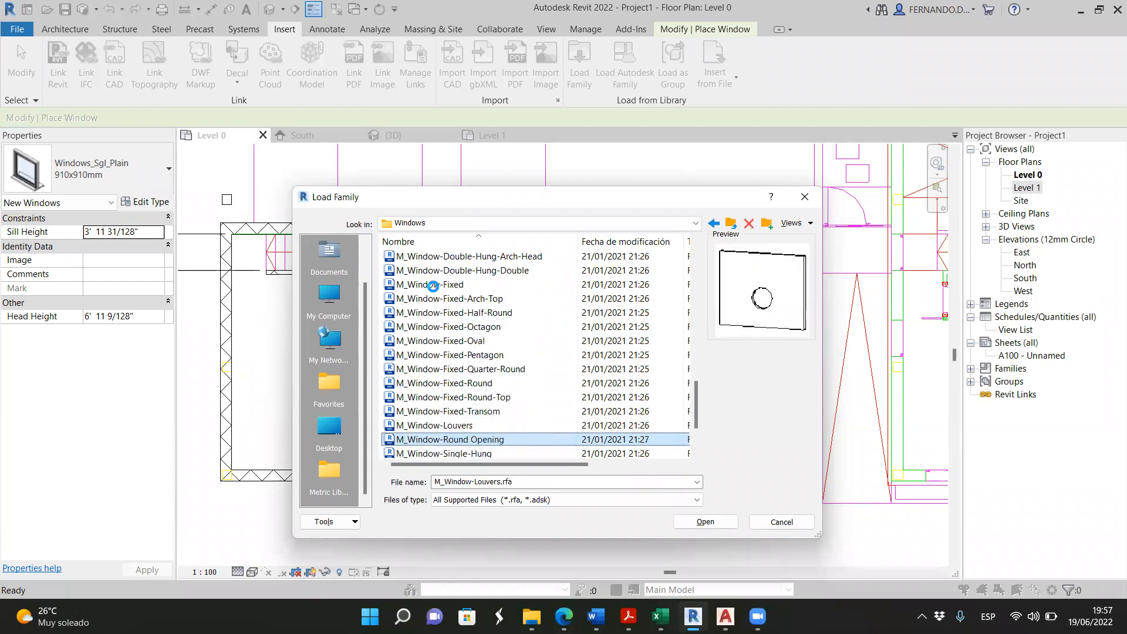
key("Down")
key("Down")
key("Down")
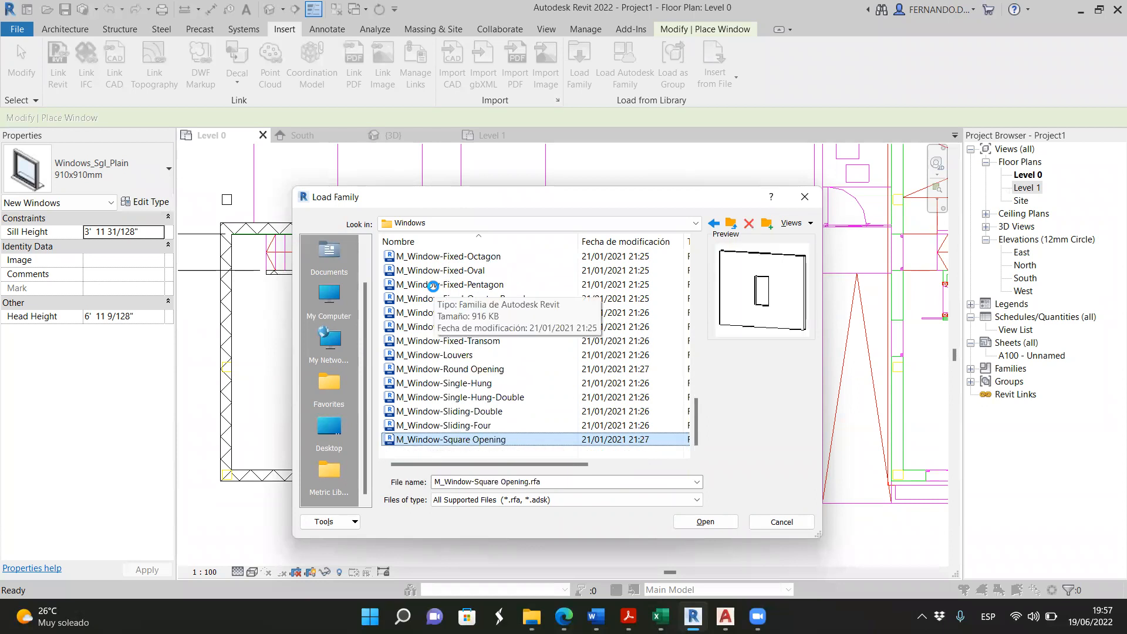
key("Up")
key("Up")
key("Up")
key("Up")
key("Up")
key("Up")
key("Up")
key("Up")
key("Up")
key("Up")
key("Up")
key("Up")
key("Up")
key("Up")
key("Up")
key("Up")
key("Up")
key("Up")
key("Up")
key("Up")
key("Up")
key("Up")
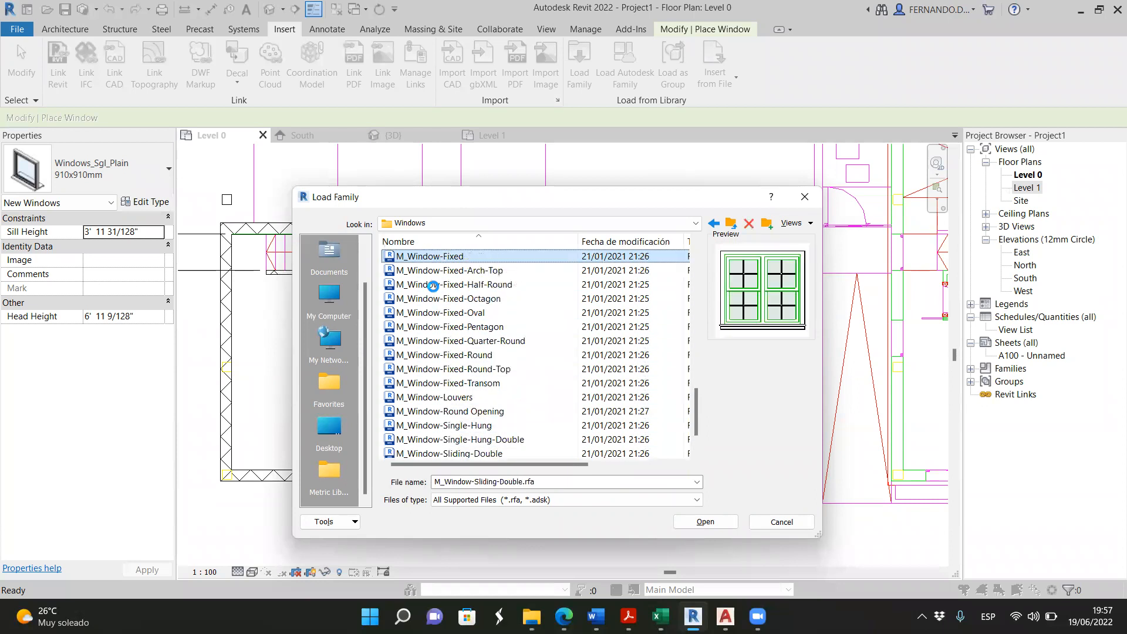
key("Up")
key("Up")
key("Up")
key("Up")
key("Up")
key("Up")
key("Up")
key("Up")
key("Up")
key("Up")
key("Up")
key("Up")
key("Up")
key("Up")
key("Up")
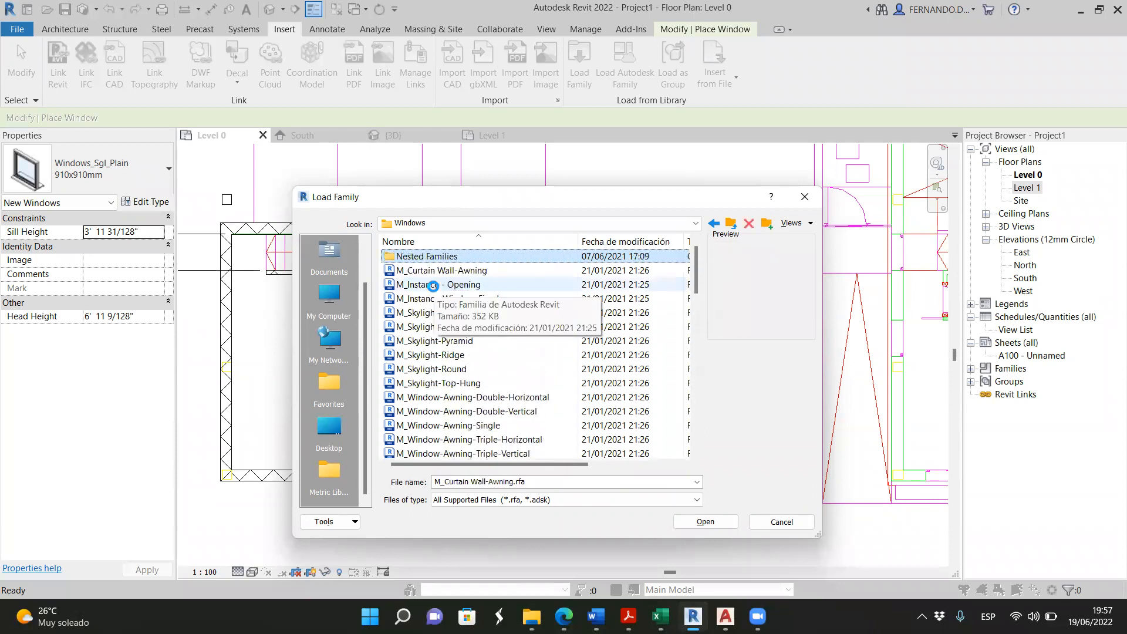
Load the M_Instance-Window-Fixed family into the project
key("Down")
key("Down")
key("Down")
key("Down")
key("Up")
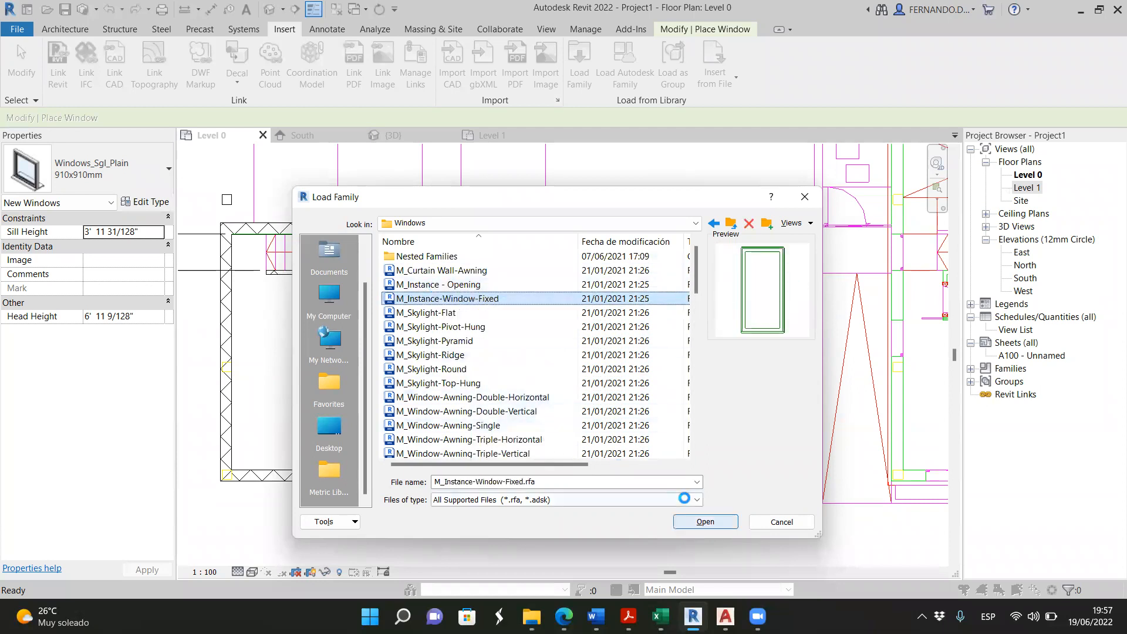
Place a 0915 x 1830mm M_Instance-Window-Fixed window in the 11"1/2 wall at the window opening shown in the imported plan
left_click(164, 177)
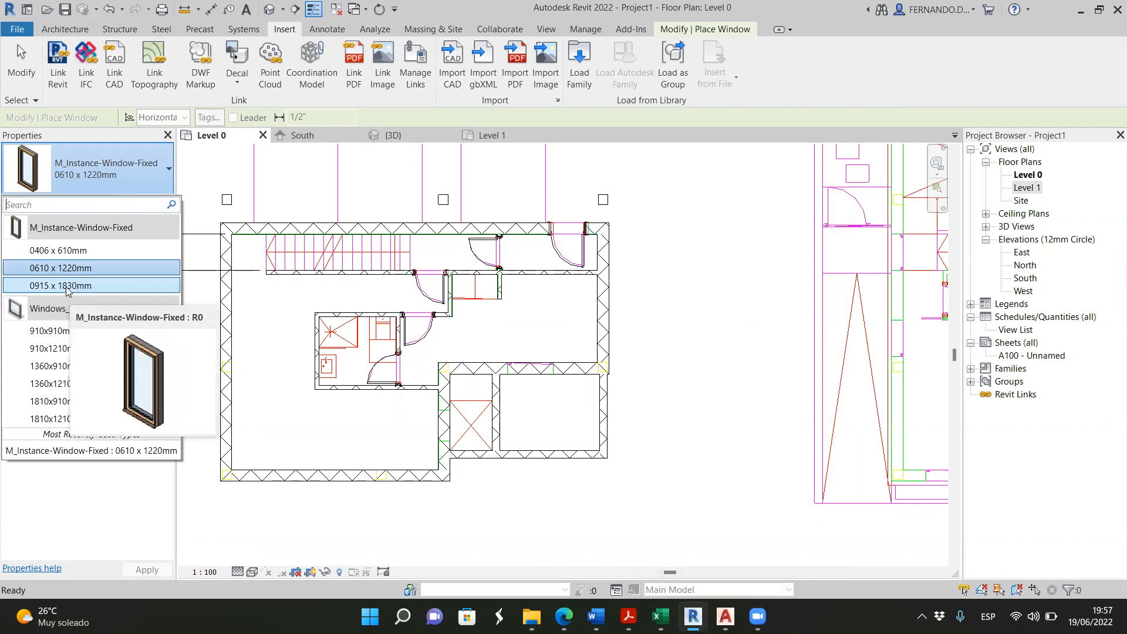
left_click(66, 287)
scroll(544, 382, "up", 3)
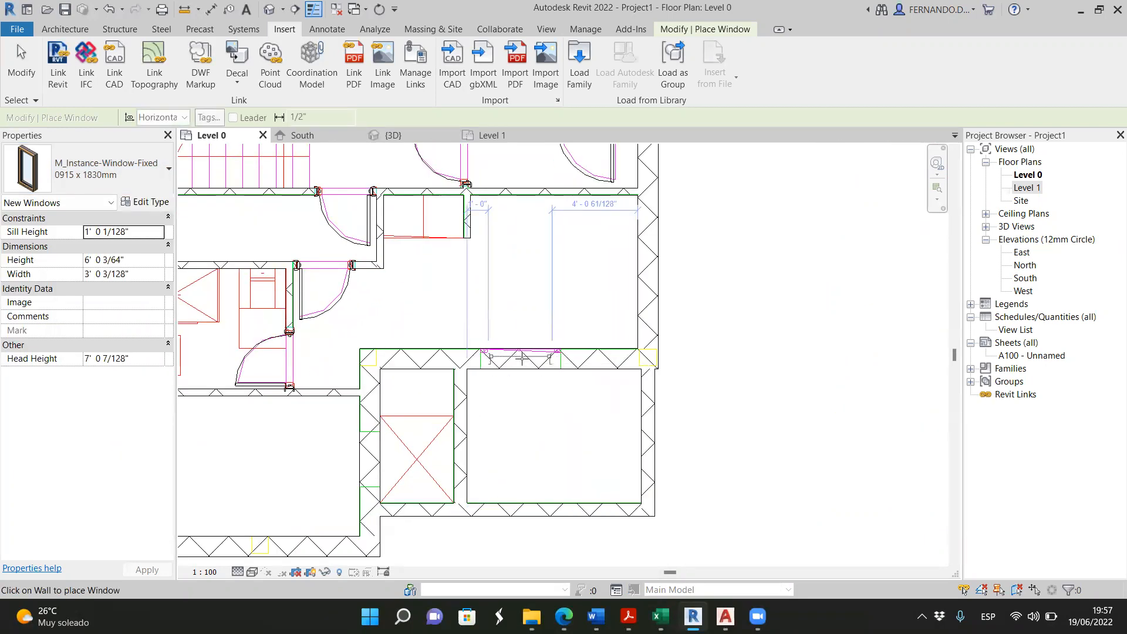
left_click(521, 359)
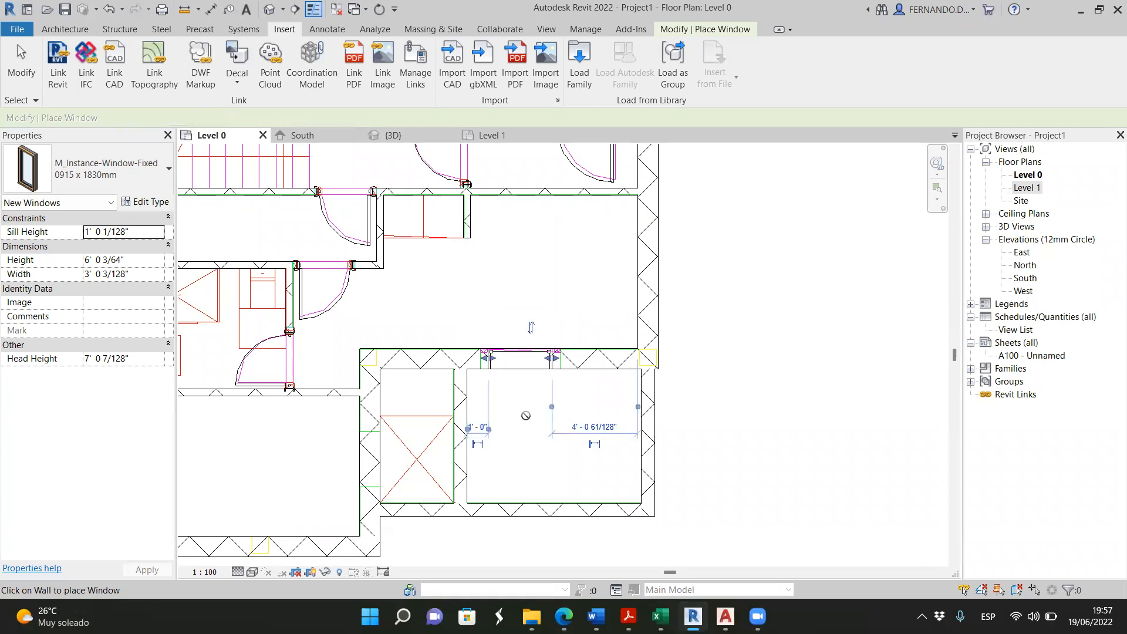
key("Escape")
key("Escape")
Align the window's right side with the right-hand opening line of the imported plan
scroll(547, 363, "up", 3)
left_click(554, 360)
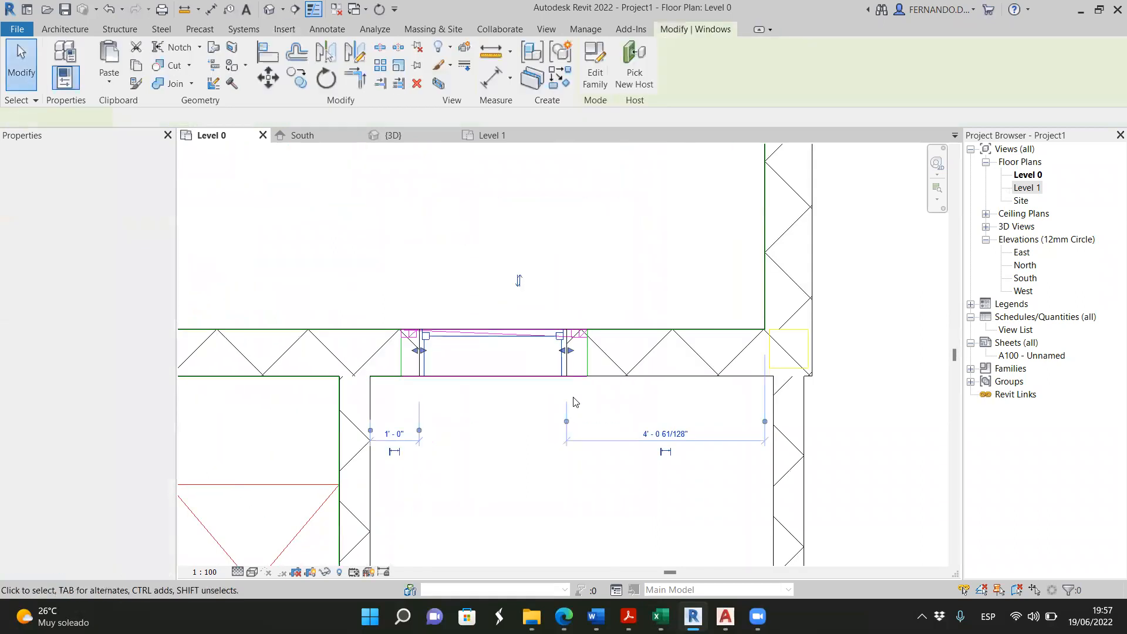
scroll(608, 362, "up", 1)
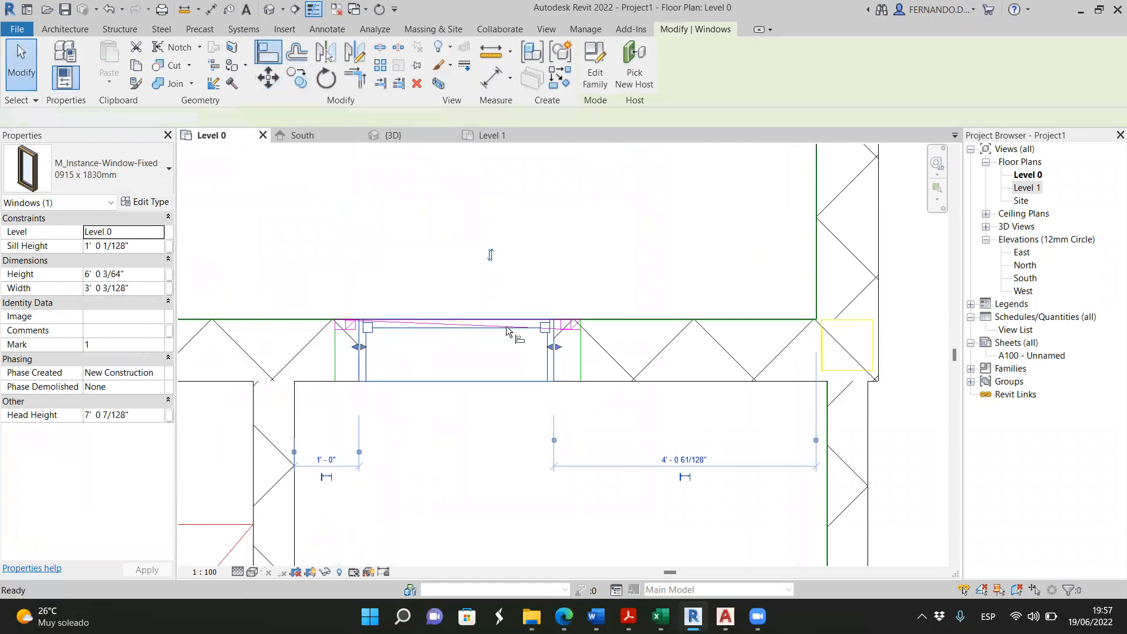
key("a")
key("l")
scroll(549, 347, "up", 2)
left_click(597, 368)
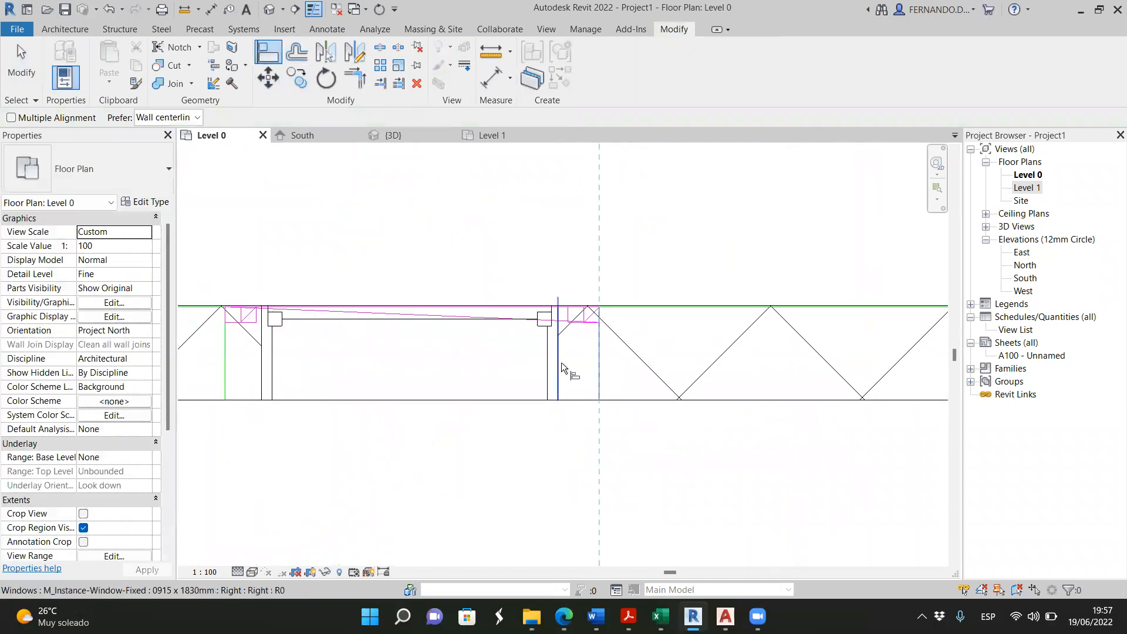
left_click(558, 362)
Align the window's left side with the left-hand opening line so its width matches the imported plan
scroll(649, 392, "down", 2)
scroll(347, 364, "up", 3)
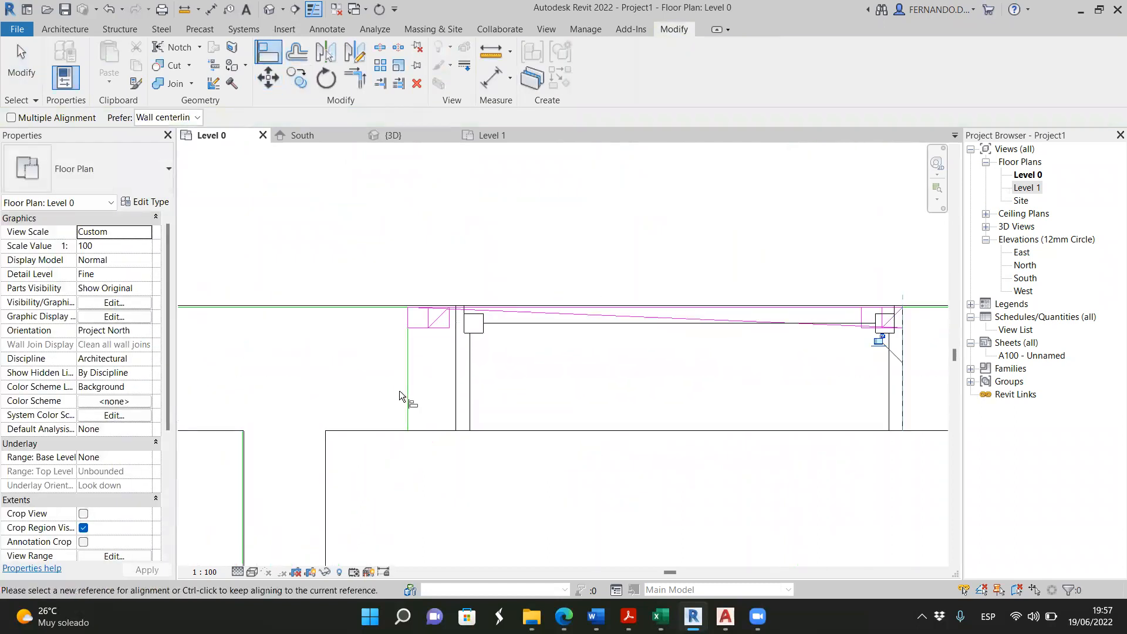
left_click(406, 389)
left_click(450, 393)
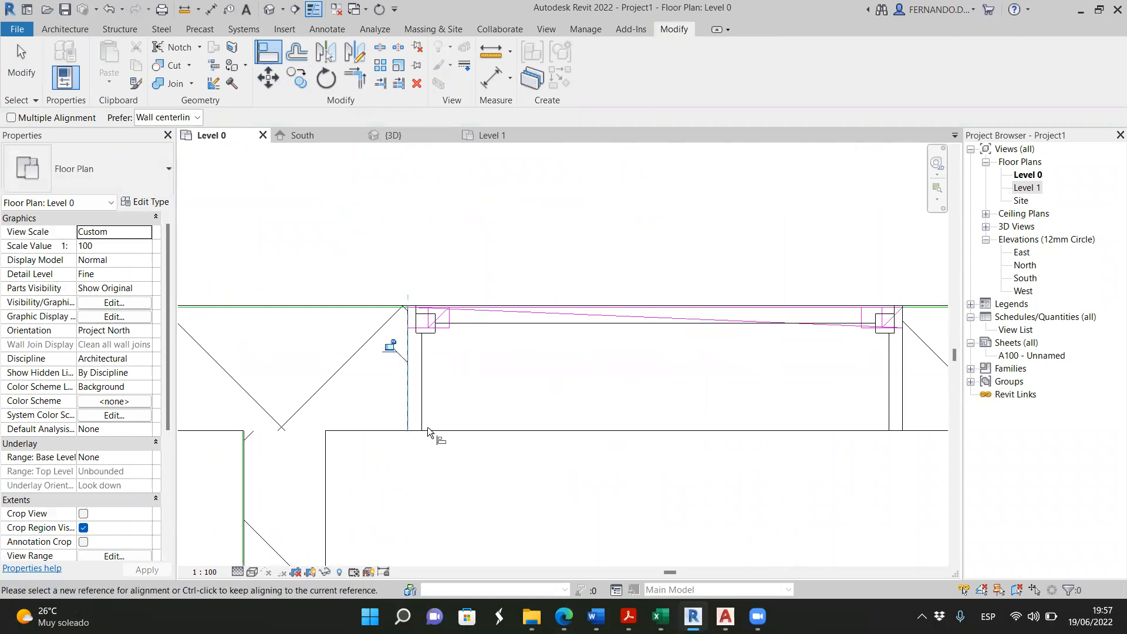
scroll(427, 427, "down", 3)
left_click(30, 73)
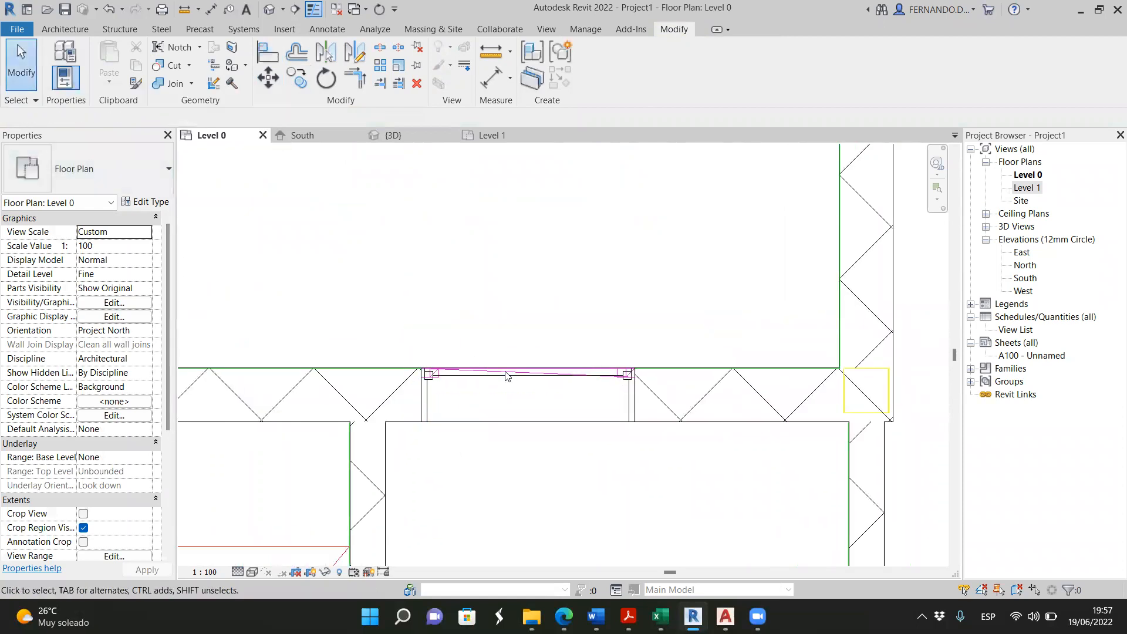
Examine the placed ground-floor window in the 3D view of the house
scroll(479, 354, "down", 3)
left_click(395, 135)
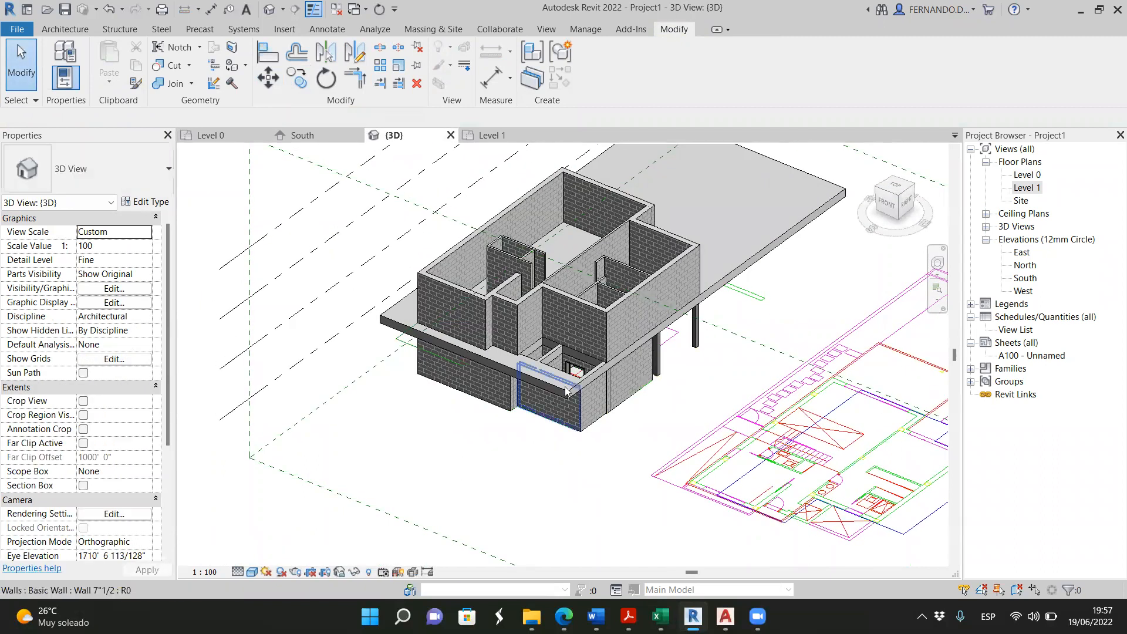
scroll(582, 375, "up", 5)
middle_click_drag(608, 384, 608, 427, "shift")
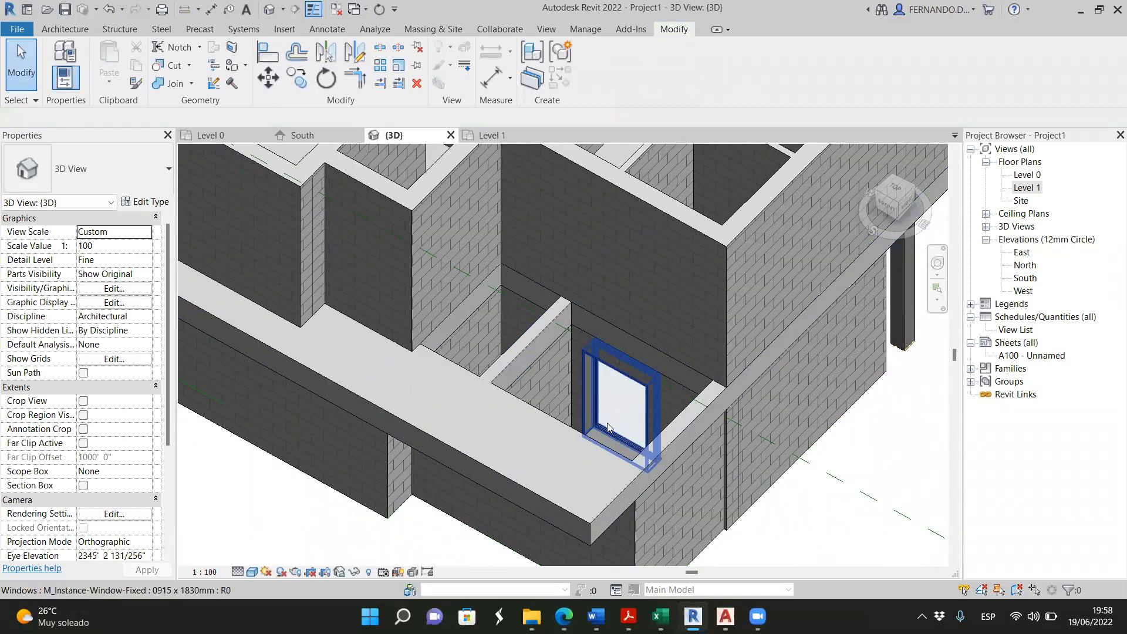
scroll(625, 445, "down", 10)
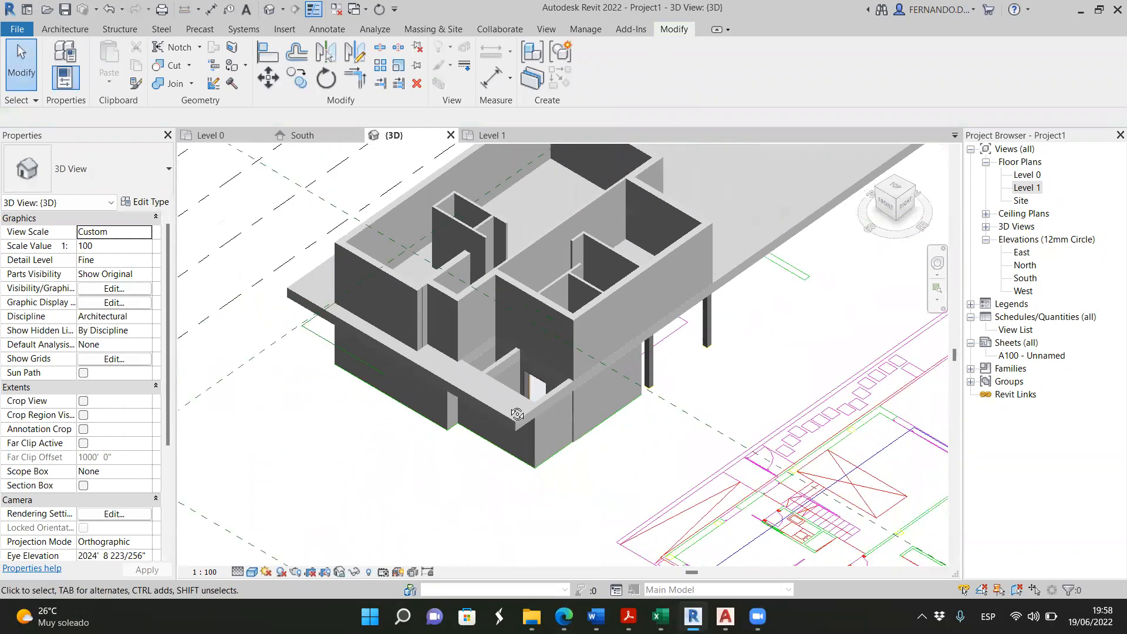
Examine the house's walls, slab and columns from several angles in the 3D view
middle_click_drag(539, 452, 529, 411, "shift")
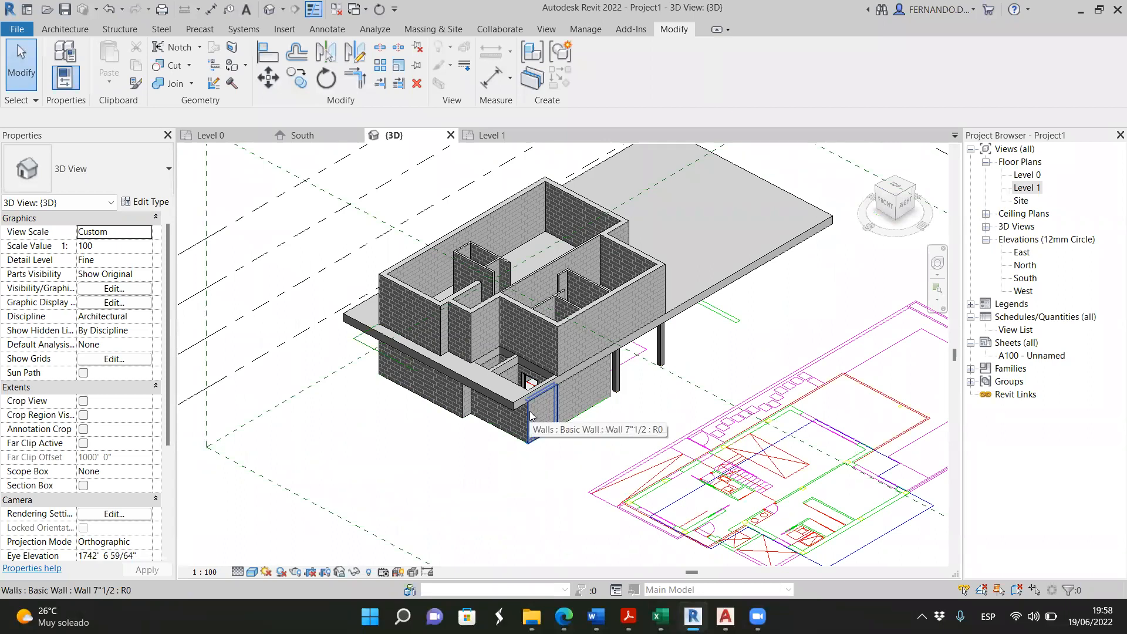
mouse_move(534, 434)
middle_mouse_down("shift")
mouse_move(535, 413)
mouse_move(501, 418)
middle_mouse_up("shift")
scroll(500, 417, "down", 1)
scroll(543, 364, "up", 3)
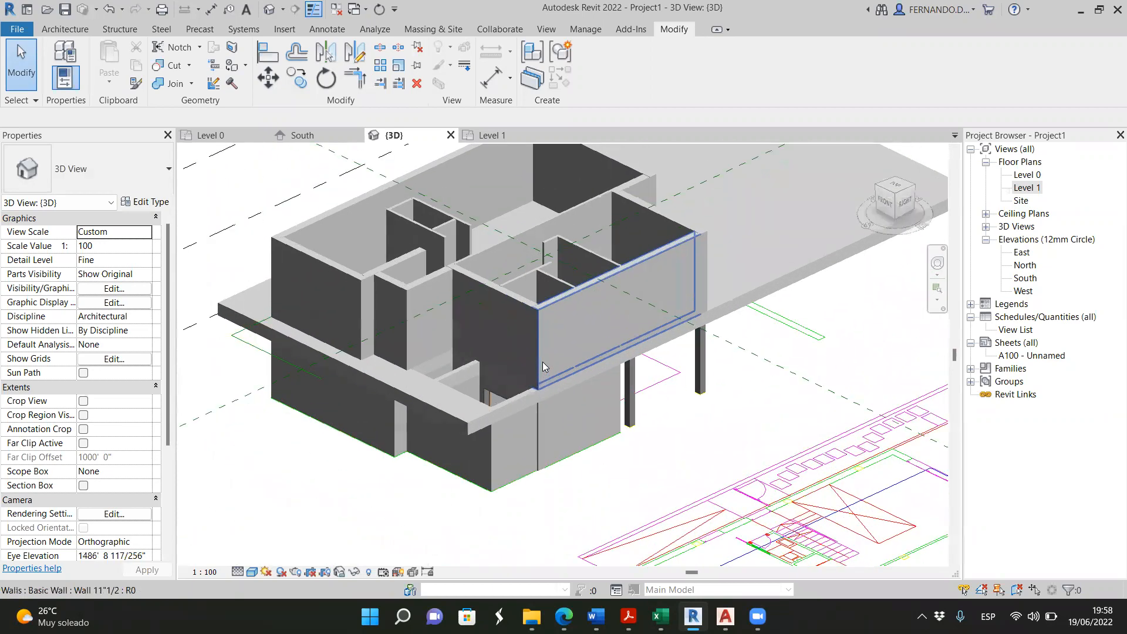
middle_click_drag(546, 366, 380, 410, "shift")
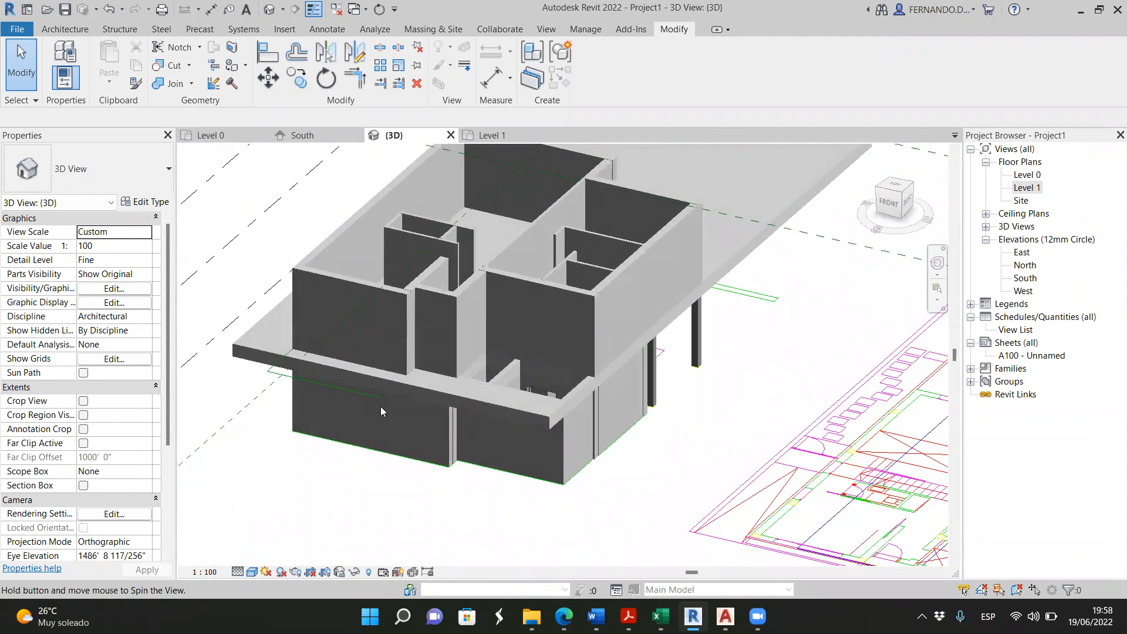
scroll(379, 402, "down", 2)
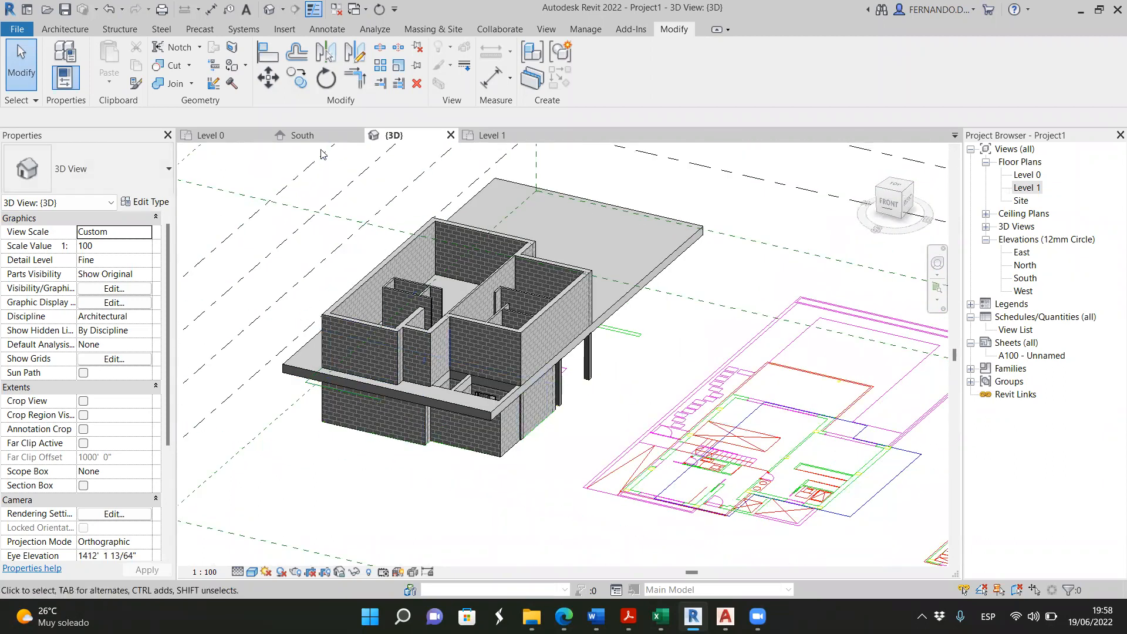
Open the Level 1 floor plan and examine the window openings drawn in the imported plan
left_click(487, 137)
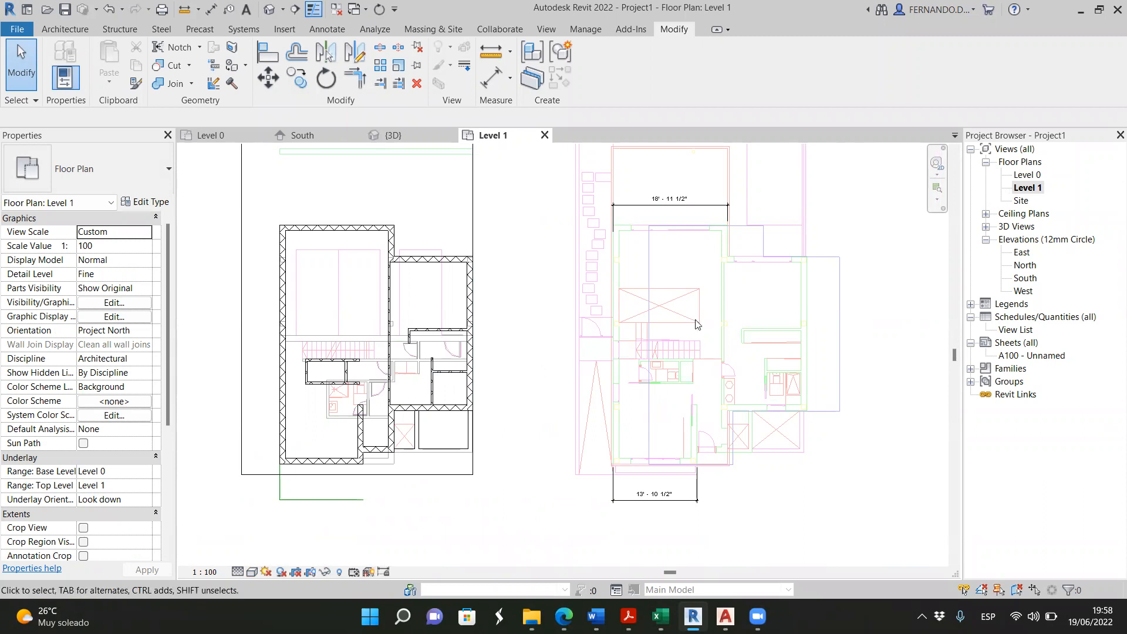
scroll(680, 246, "up", 2)
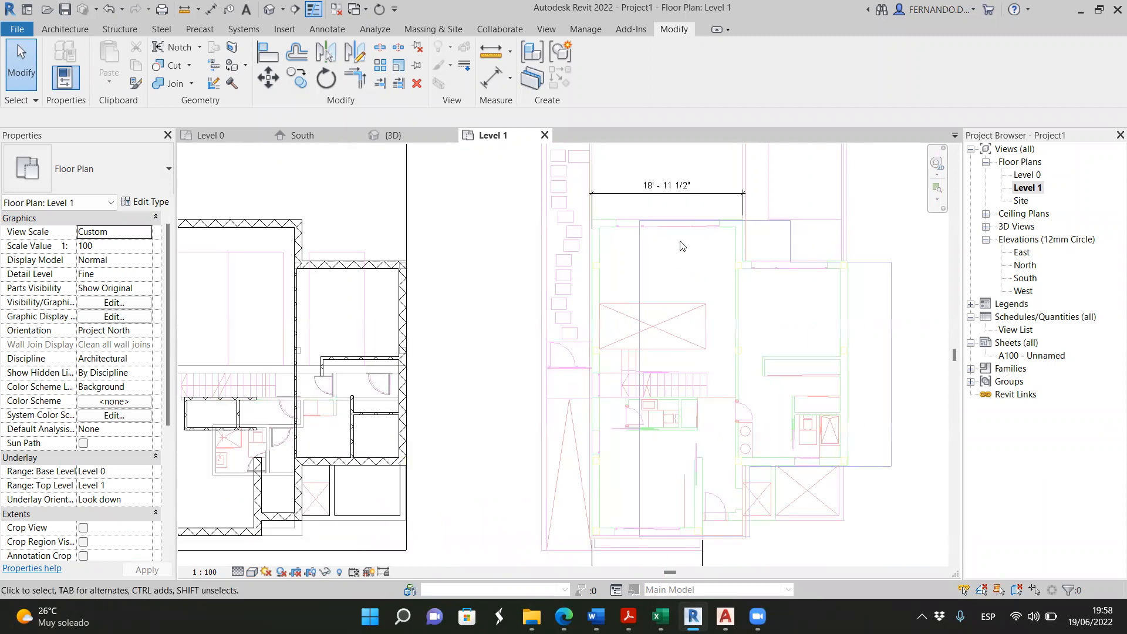
scroll(664, 233, "up", 3)
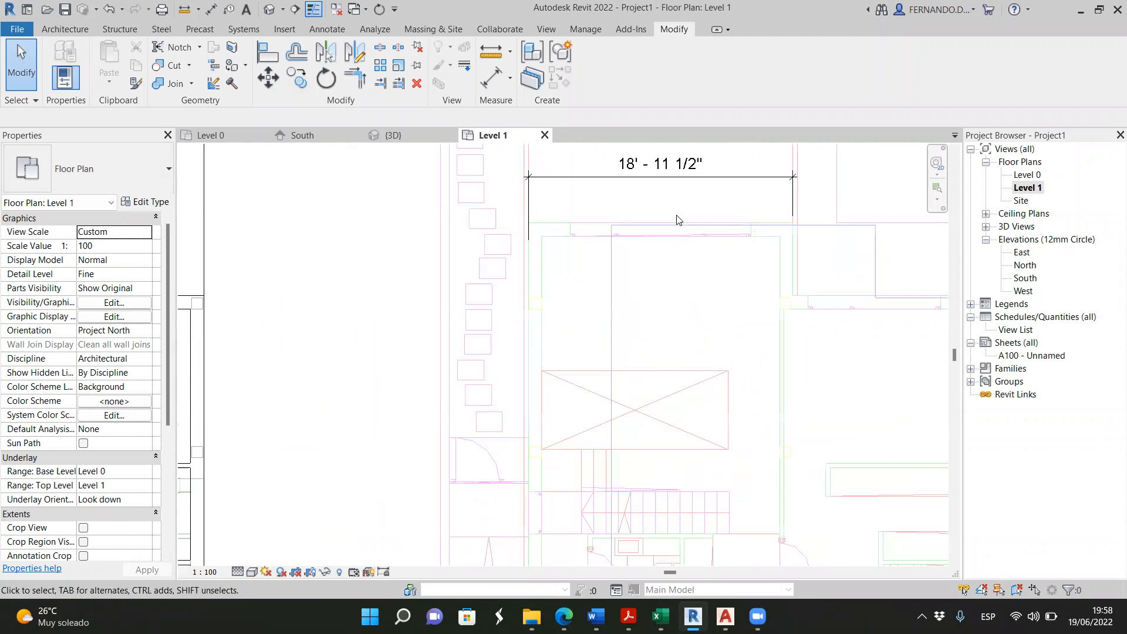
scroll(663, 258, "down", 2)
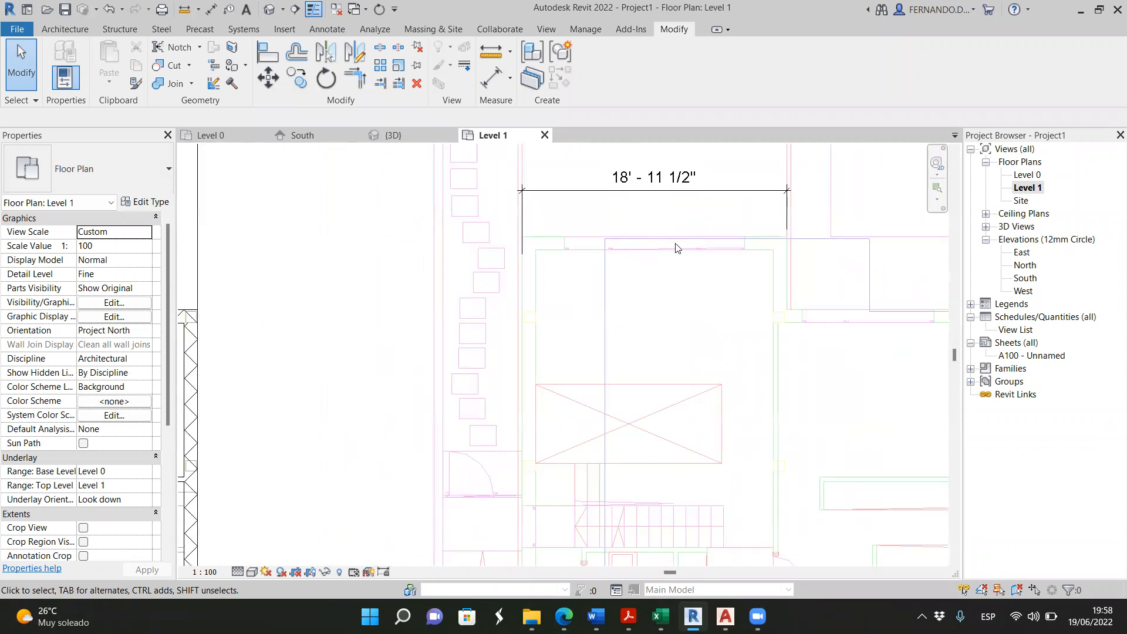
scroll(662, 251, "down", 3)
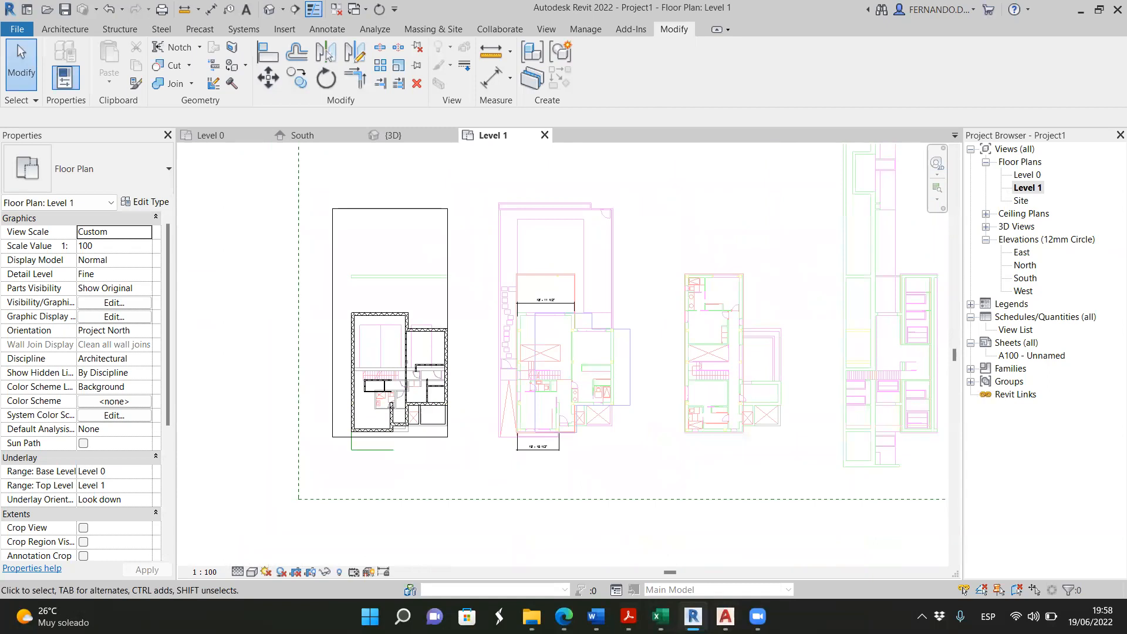
Switch to AutoCAD and examine the window opening in the section drawing of plans-feet.dwg beside the floor plans
left_click(726, 615)
scroll(550, 321, "down", 2)
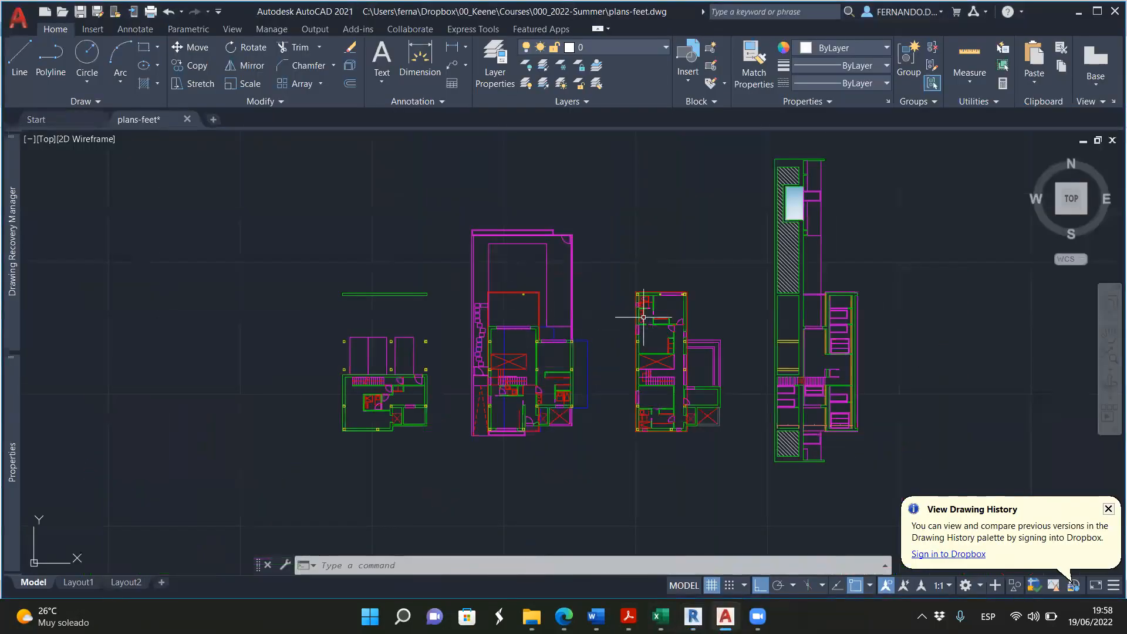
scroll(830, 284, "up", 3)
scroll(787, 352, "up", 2)
scroll(684, 251, "down", 2)
scroll(666, 341, "up", 5)
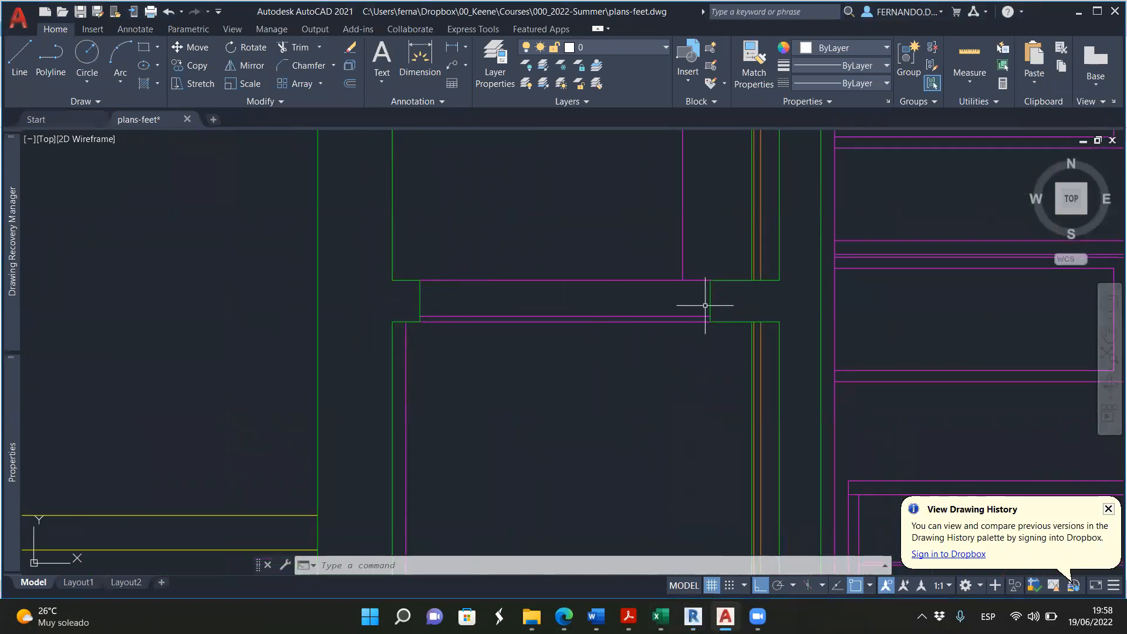
scroll(707, 305, "down", 6)
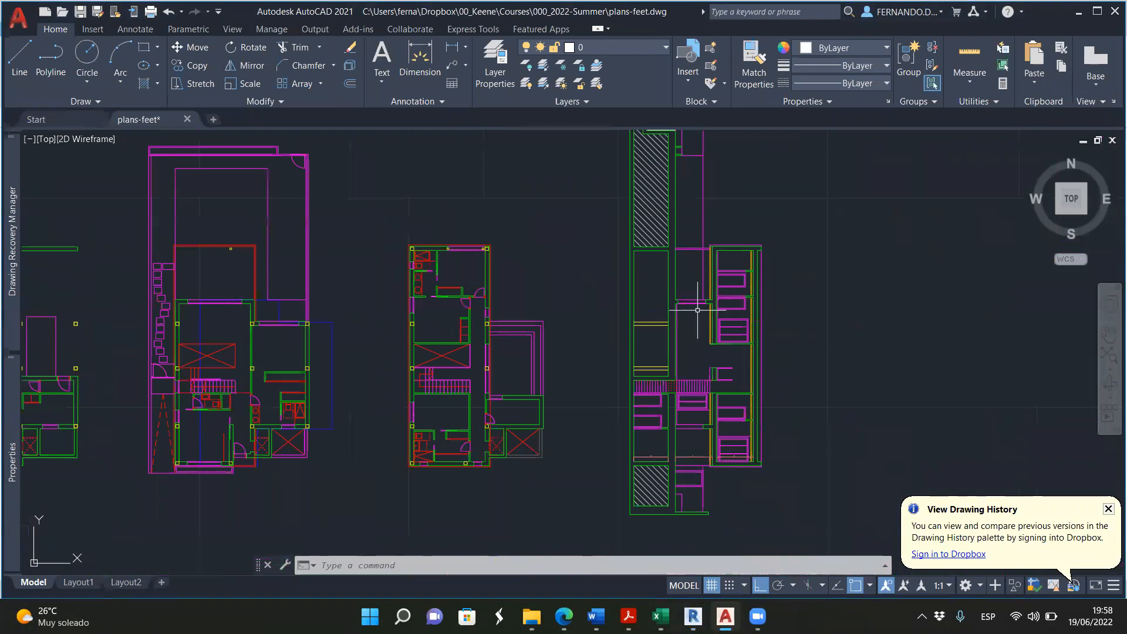
scroll(697, 309, "up", 5)
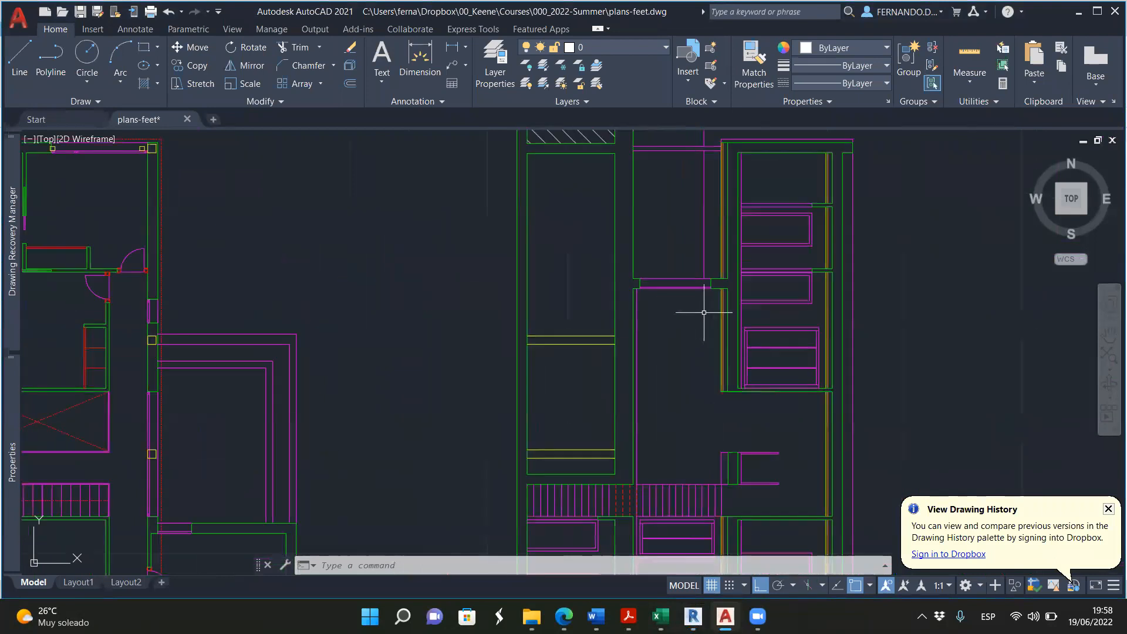
scroll(722, 244, "down", 2)
scroll(716, 320, "up", 2)
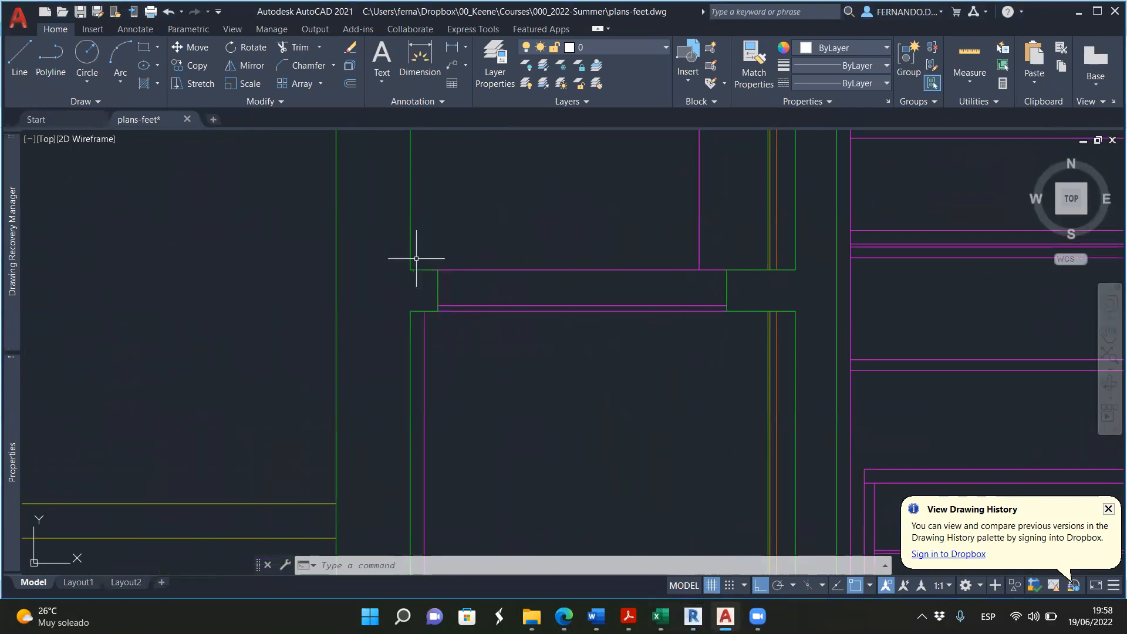
scroll(364, 285, "down", 5)
scroll(400, 457, "up", 2)
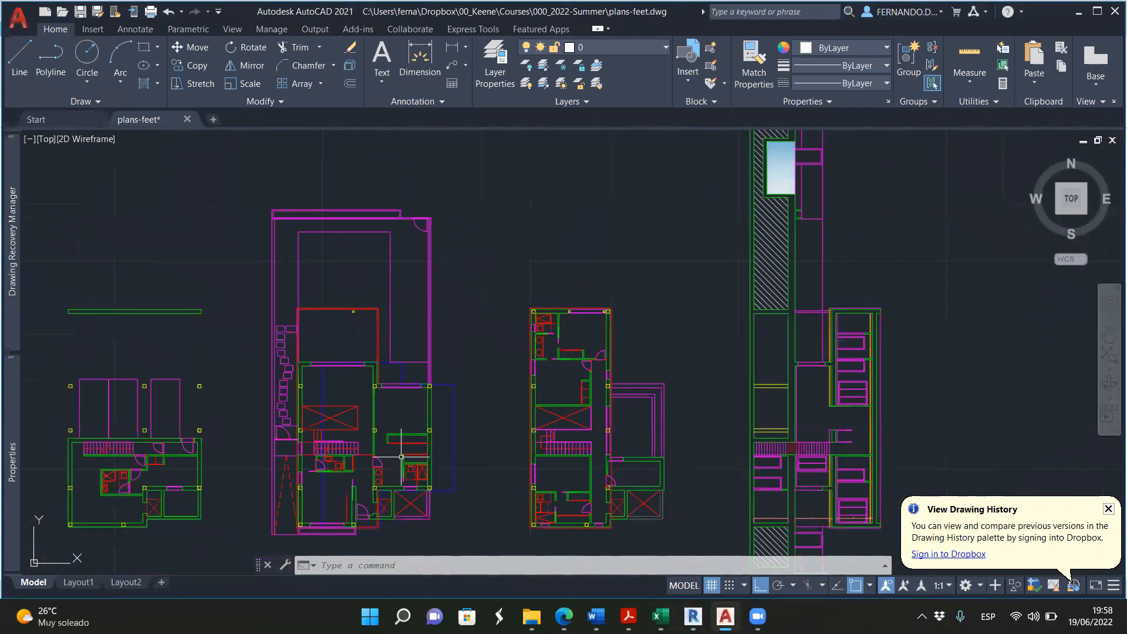
Examine the frames and divisions of the two wide windows in the upper walls of the second floor plan
scroll(312, 370, "up", 4)
scroll(346, 353, "up", 4)
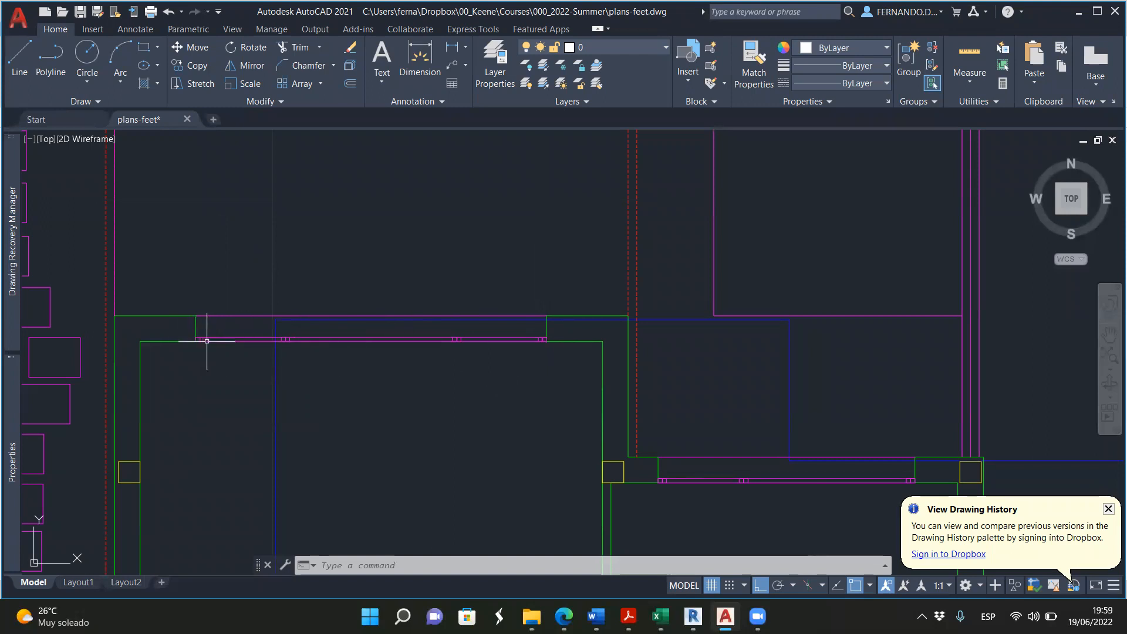
scroll(411, 346, "down", 3)
scroll(347, 355, "up", 5)
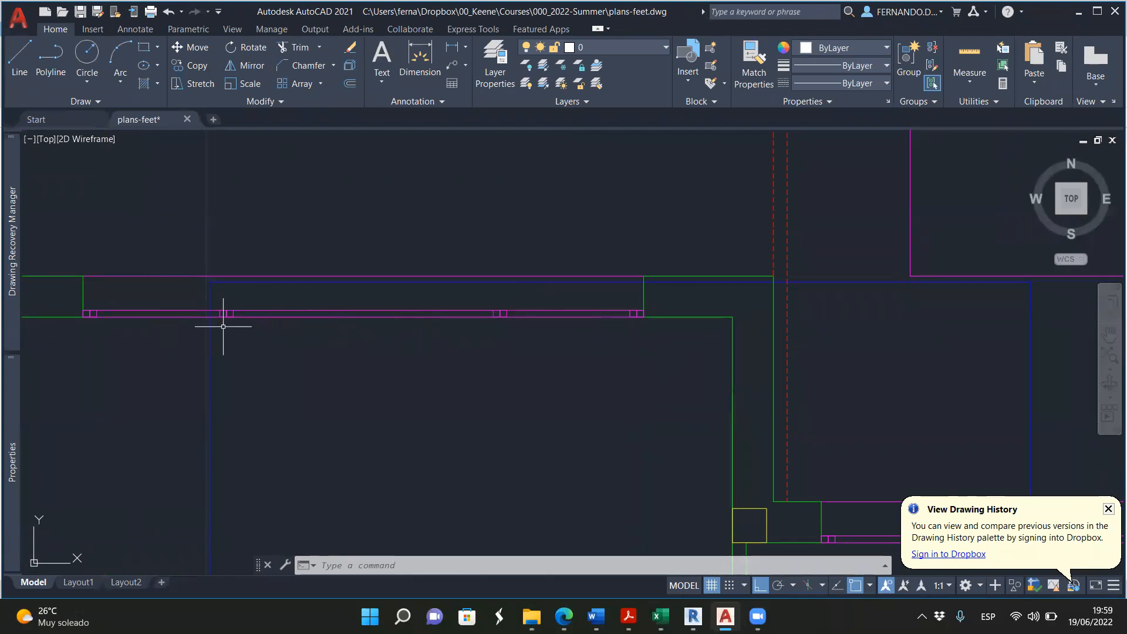
scroll(174, 302, "down", 3)
scroll(488, 382, "up", 2)
scroll(140, 336, "up", 2)
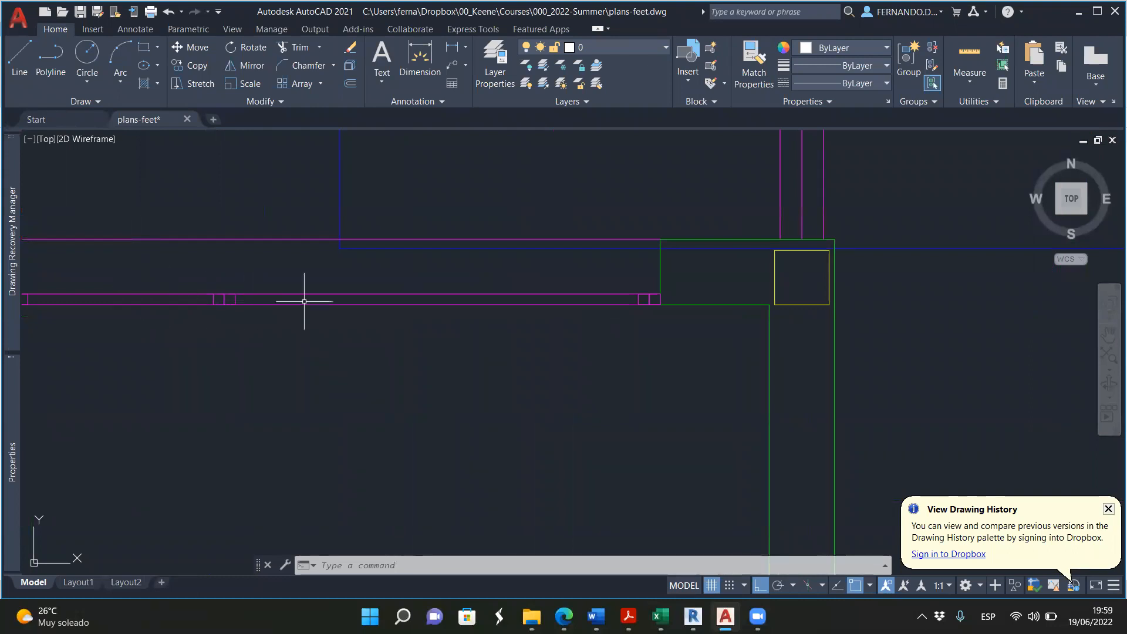
scroll(678, 305, "down", 5)
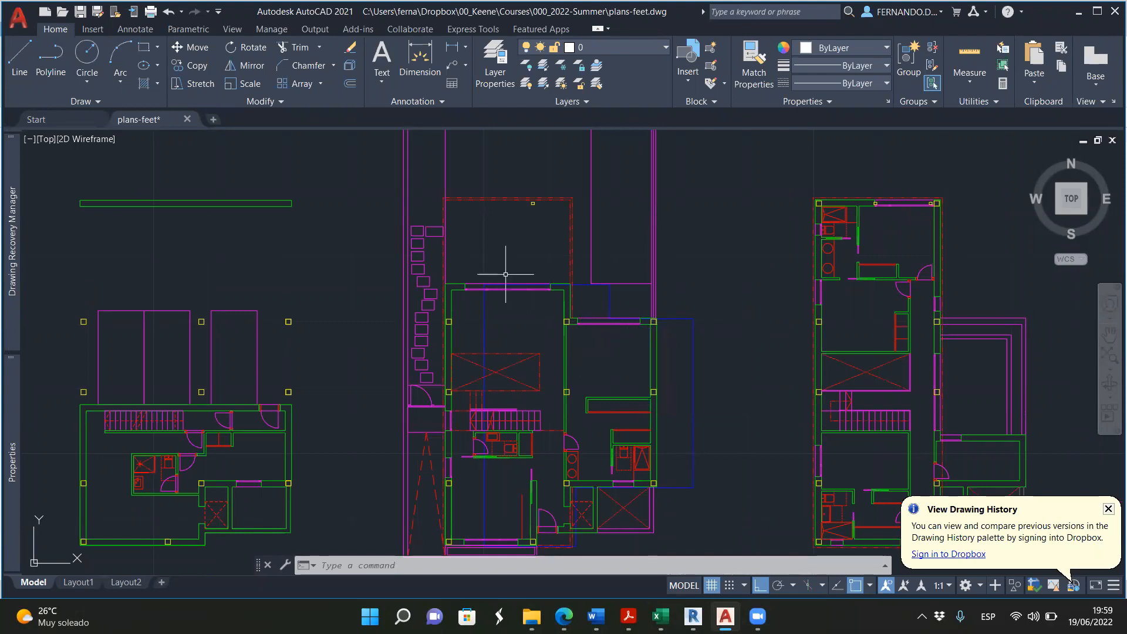
scroll(504, 272, "up", 5)
scroll(504, 272, "down", 8)
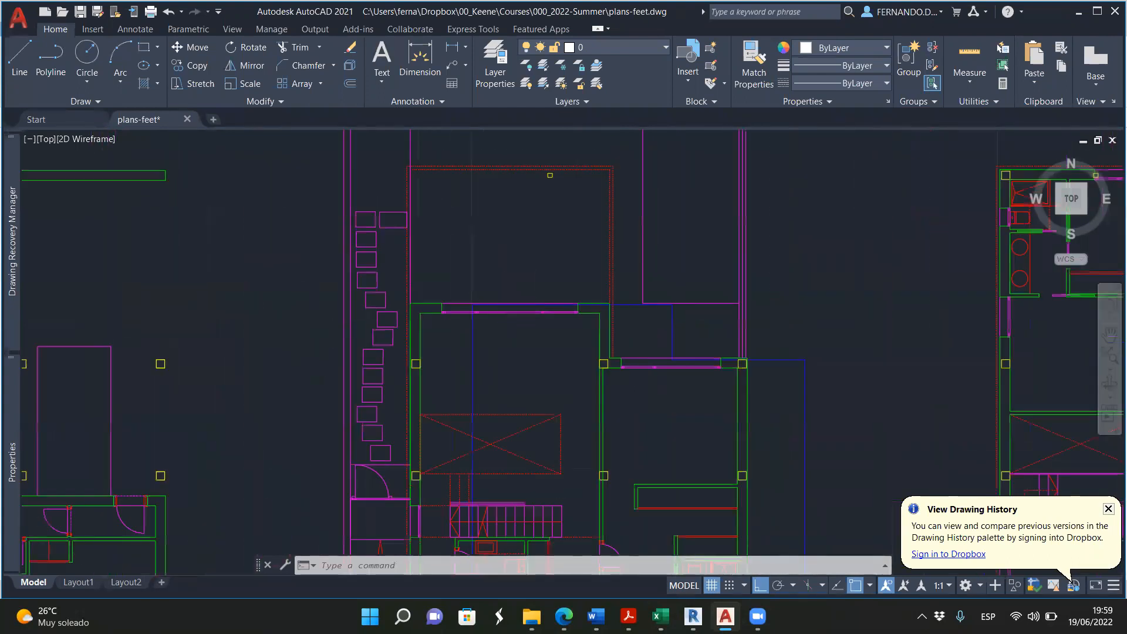
scroll(511, 338, "up", 4)
scroll(516, 335, "down", 2)
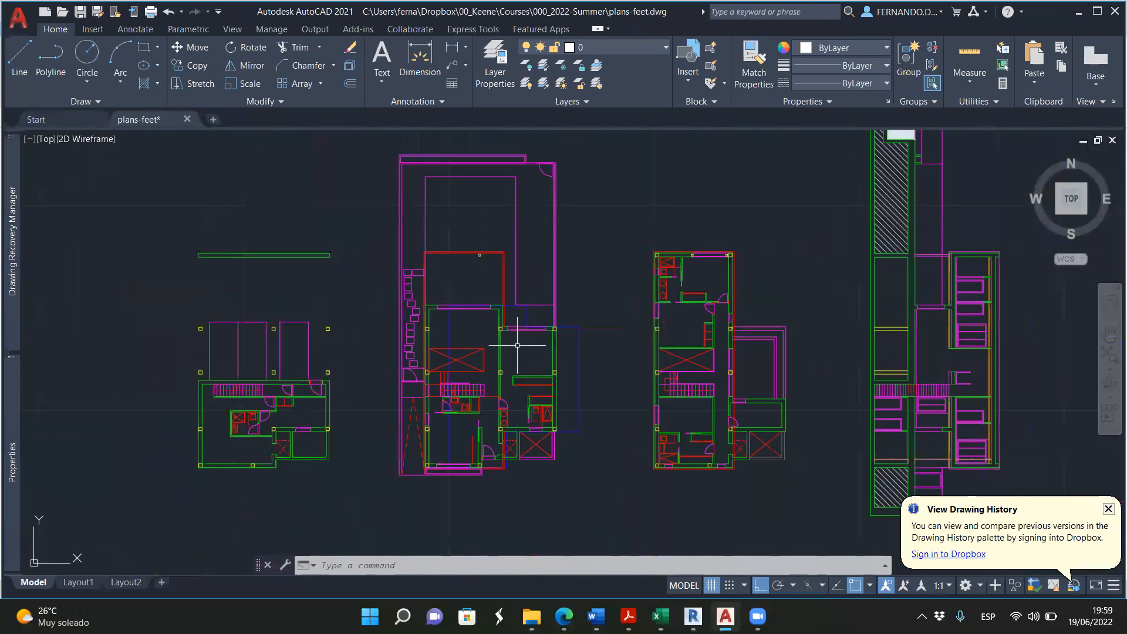
scroll(452, 337, "up", 1)
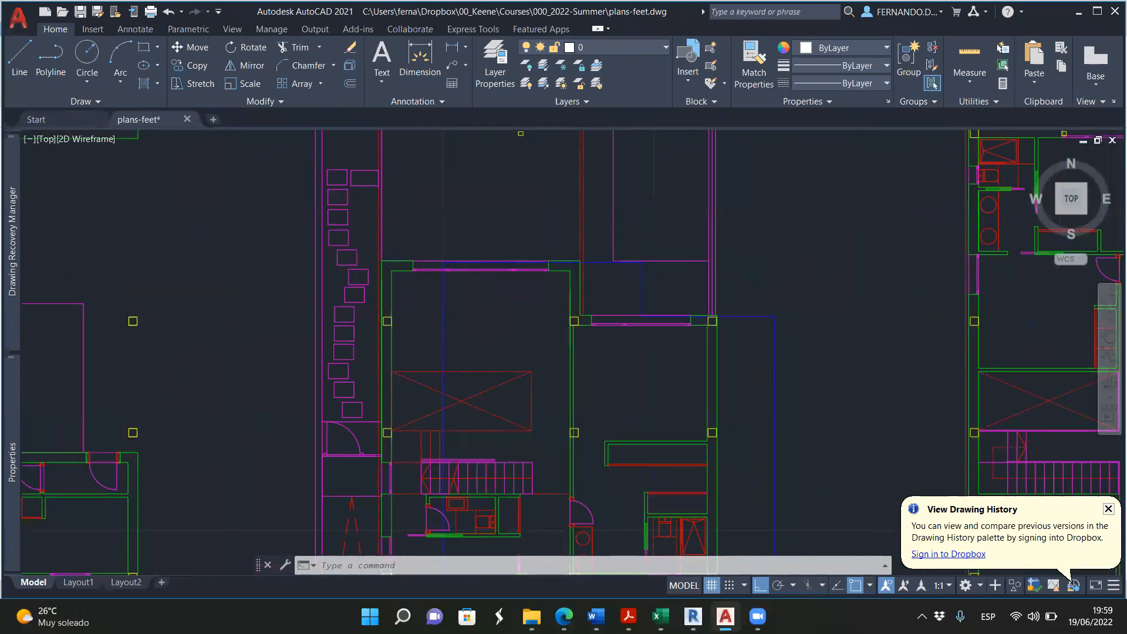
scroll(476, 305, "up", 1)
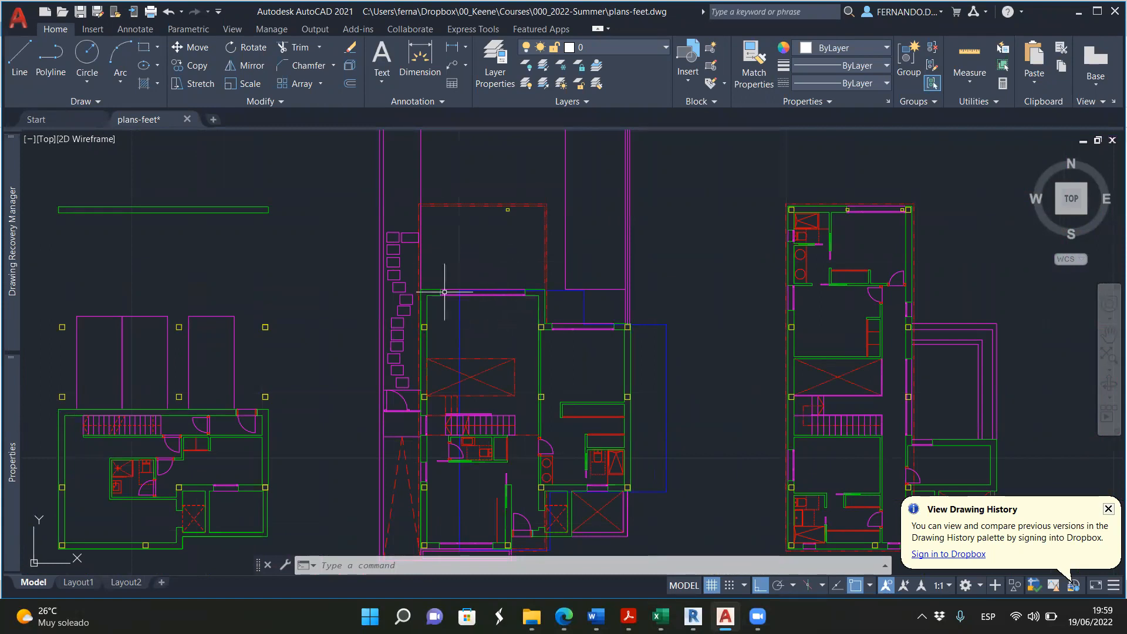
scroll(444, 291, "up", 5)
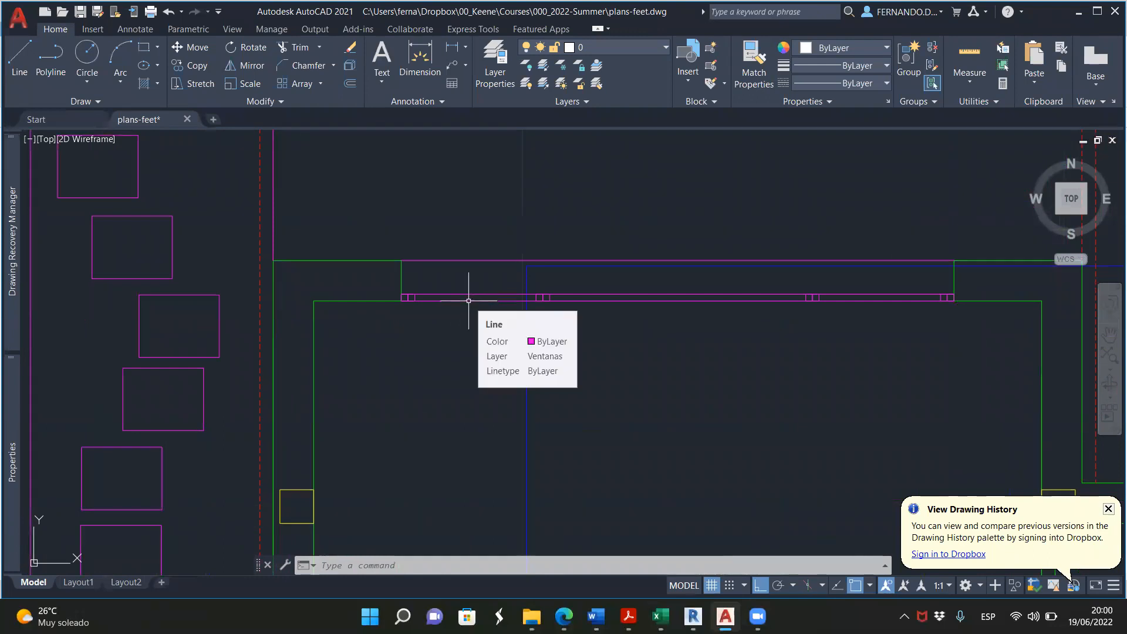
Measure the height of the window opening in the section drawing with the DIST command
scroll(456, 335, "down", 7)
scroll(720, 321, "up", 6)
scroll(720, 321, "up", 4)
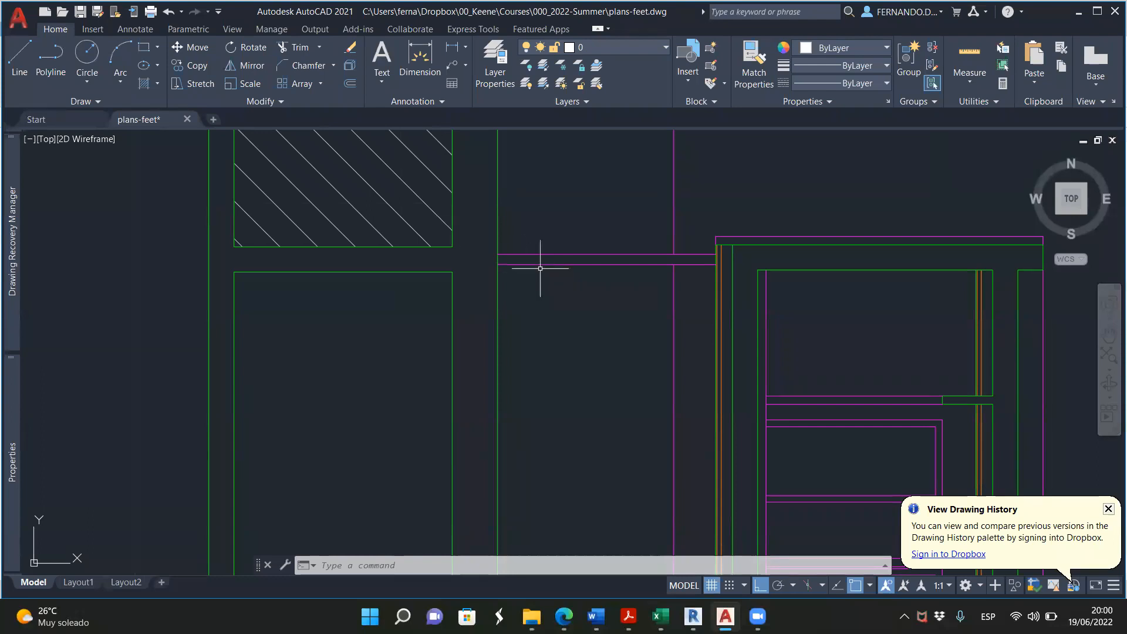
type("dist")
key("Return")
scroll(503, 307, "down", 2)
scroll(503, 389, "up", 2)
scroll(403, 390, "up", 2)
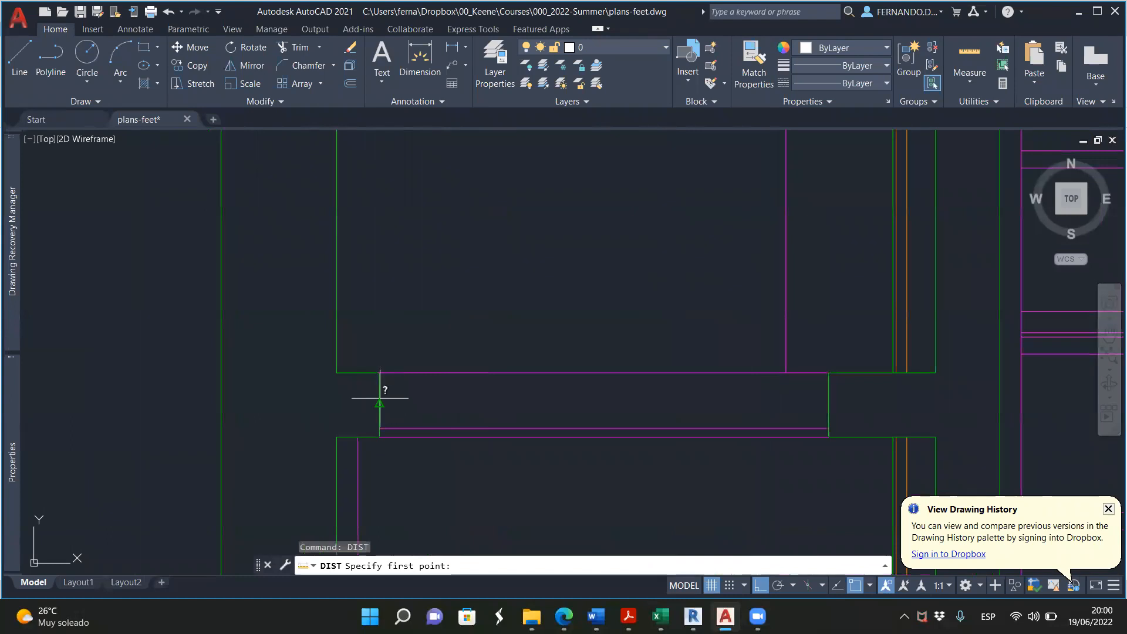
left_click(380, 397)
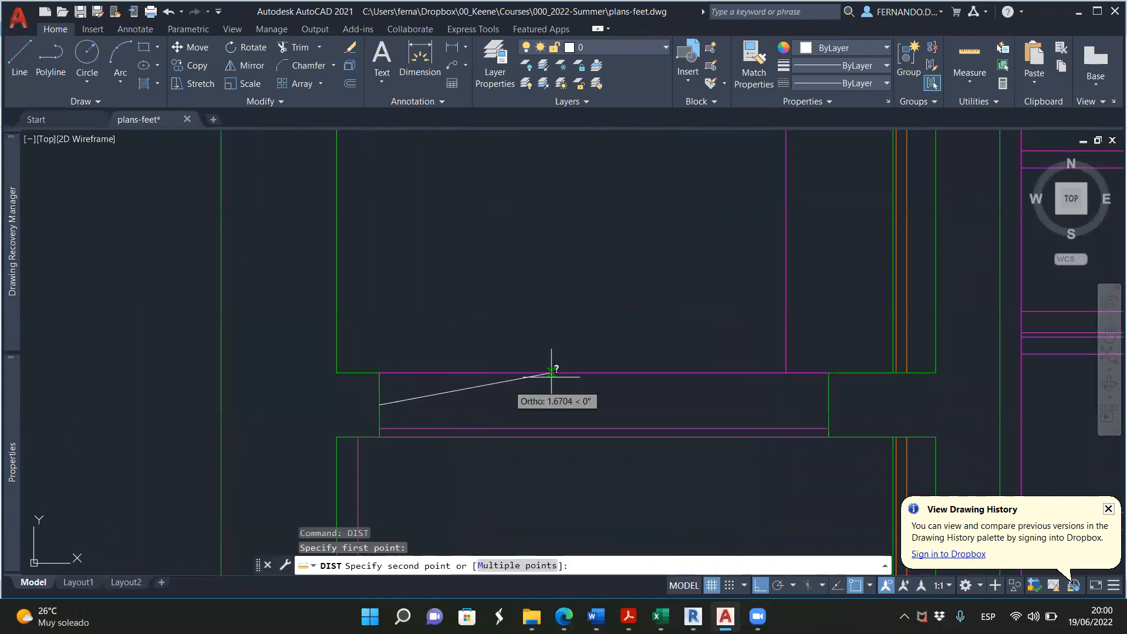
left_click(828, 404)
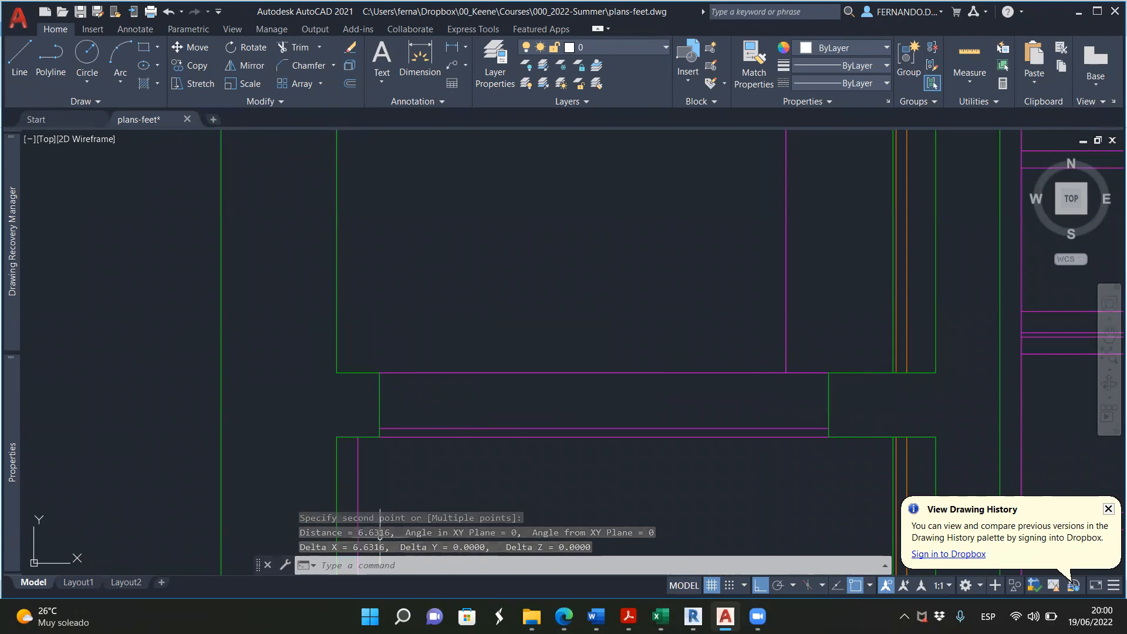
scroll(548, 375, "down", 4)
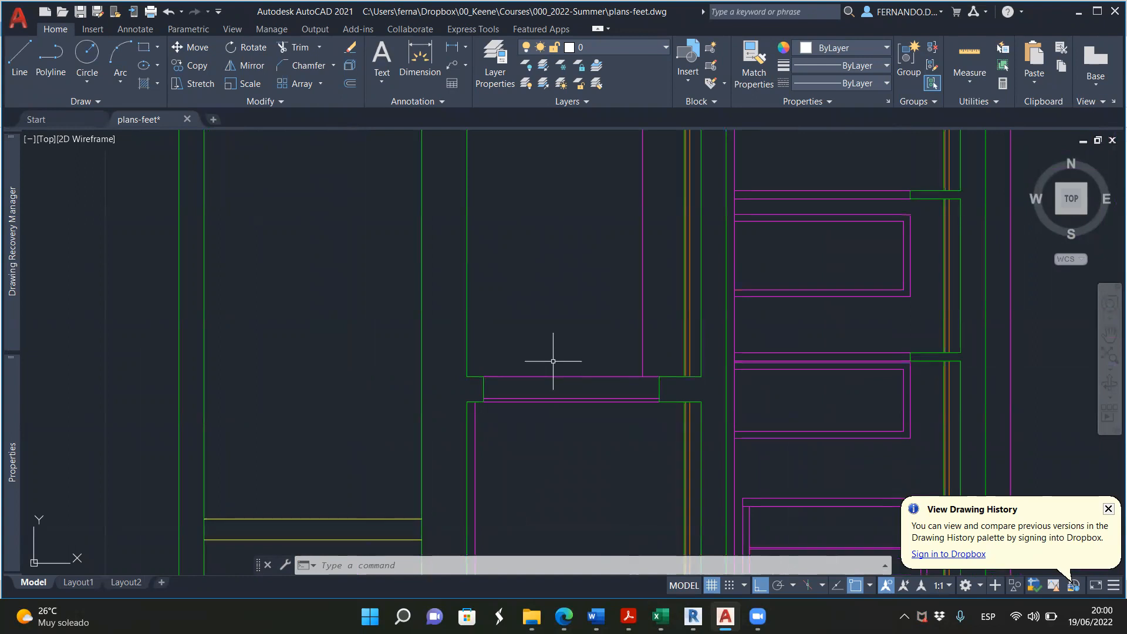
scroll(605, 365, "down", 2)
scroll(584, 380, "up", 2)
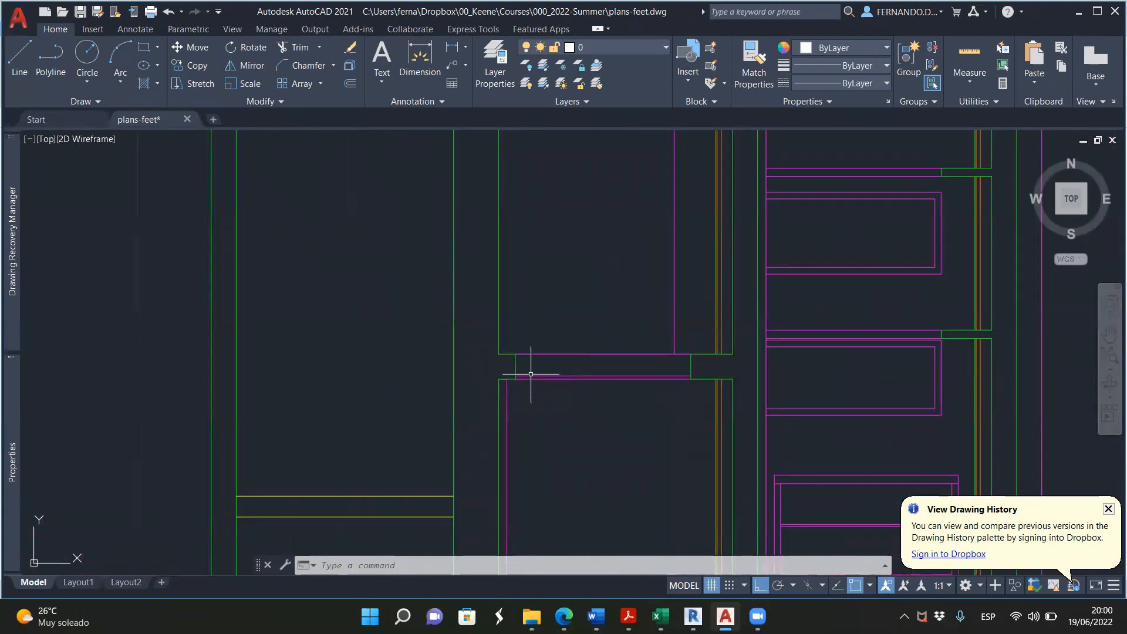
Review the wide window in the floor plan, switch back to Revit and locate the same opening in the Level 1 view
scroll(695, 378, "down", 6)
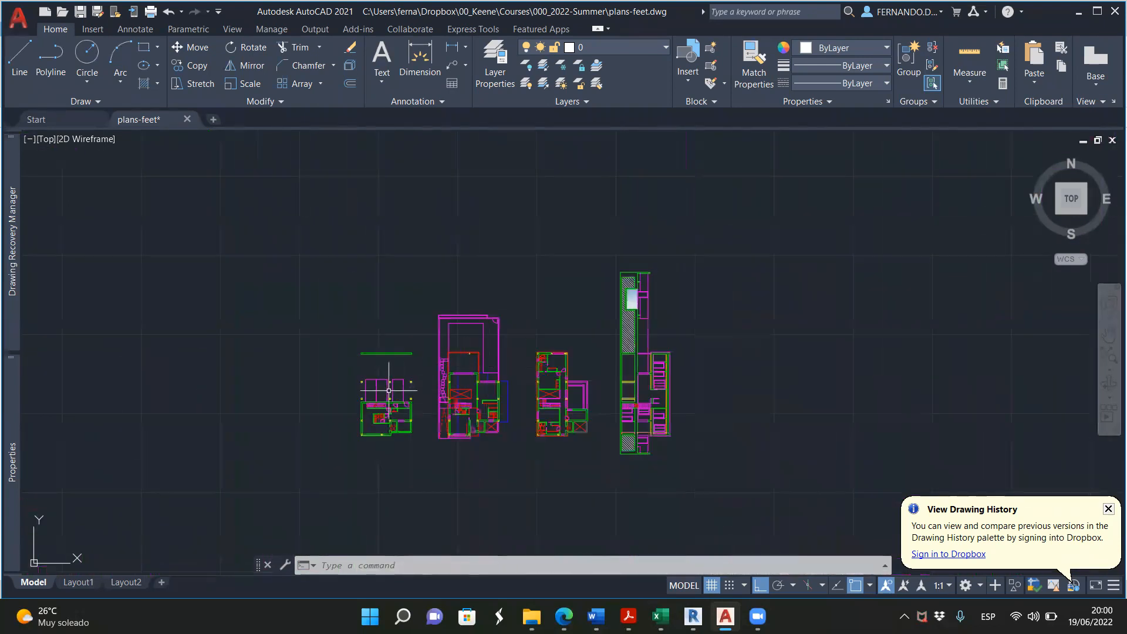
scroll(388, 389, "up", 4)
scroll(587, 359, "up", 4)
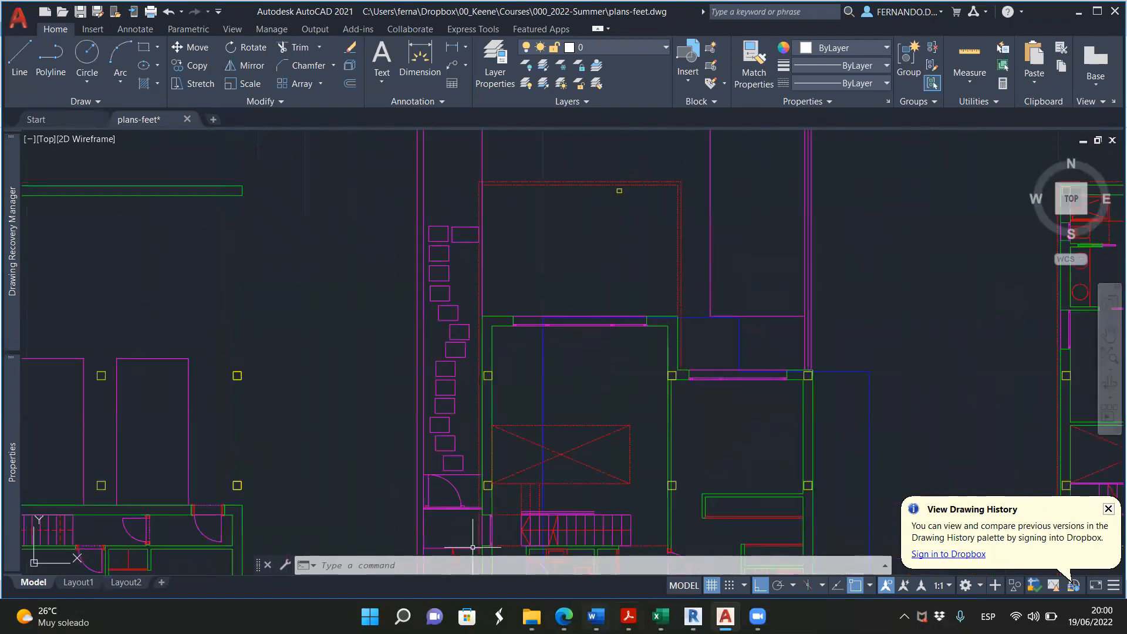
left_click(692, 616)
scroll(388, 300, "up", 2)
scroll(611, 311, "up", 1)
scroll(617, 319, "up", 4)
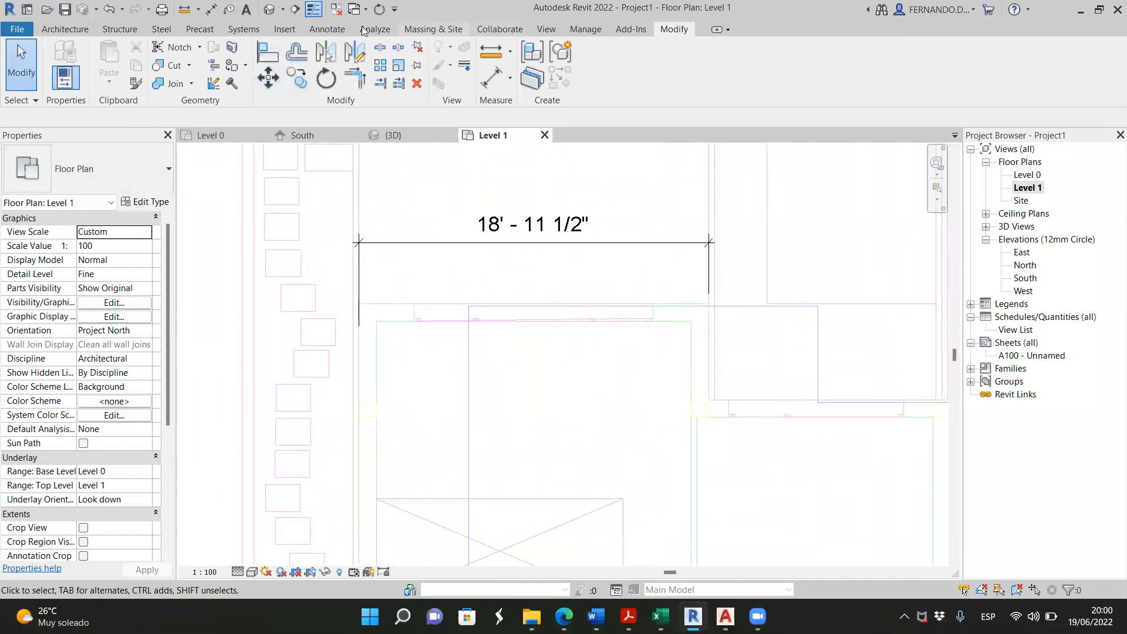
Browse the window families available for loading in the Windows library folder, comparing their previews from M_Curtain Wall-Awning to M_Window-Square Opening
left_click(285, 30)
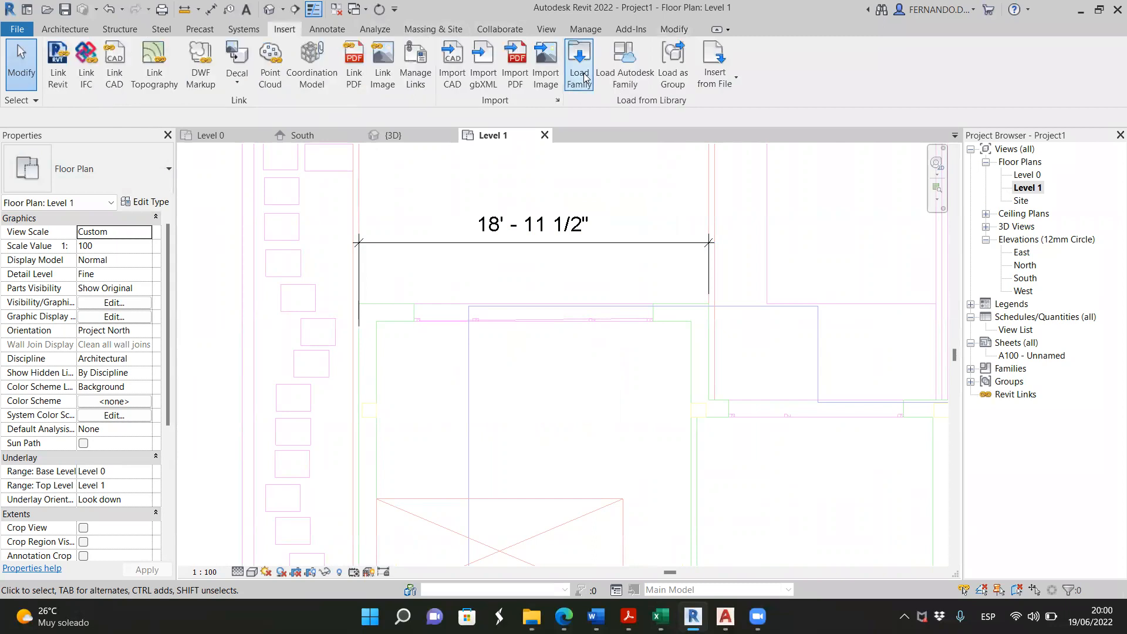
left_click(580, 62)
left_click(432, 272)
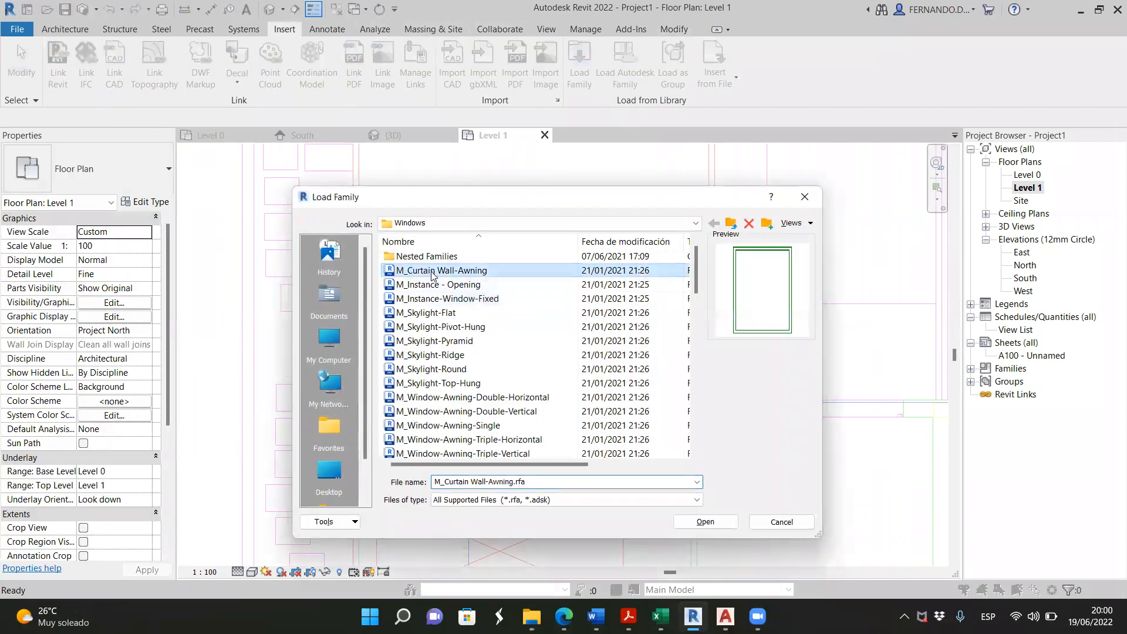
key("Down")
key("Down")
key("Down")
key("Down")
key("Down")
key("Down")
key("Down")
key("Down")
key("Down")
key("Down")
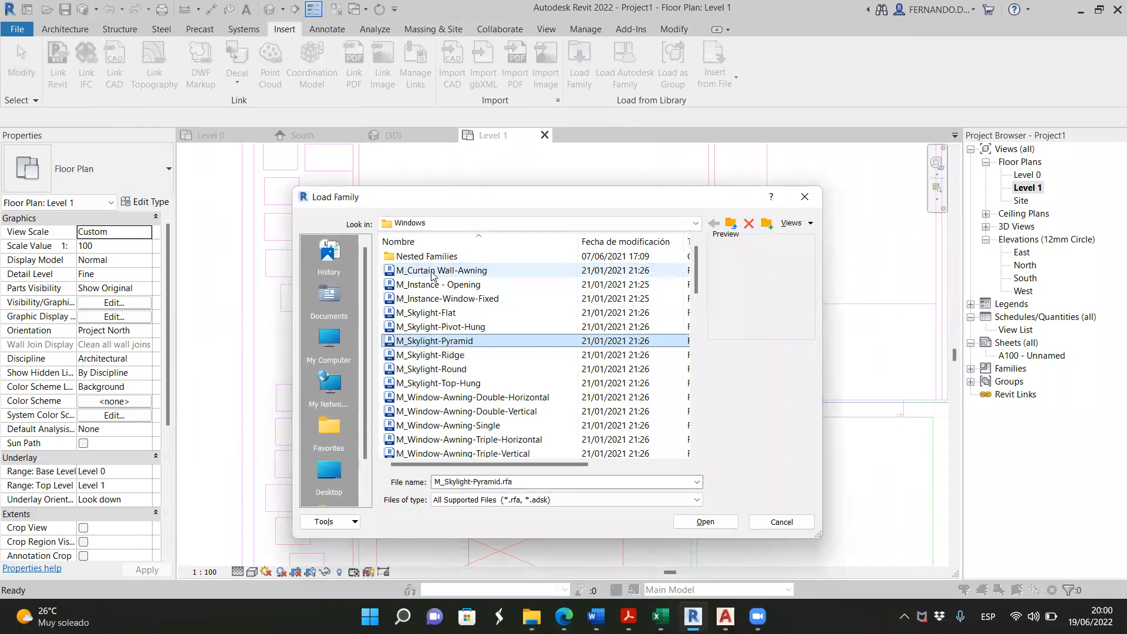
key("Down")
key("Down")
key("Down")
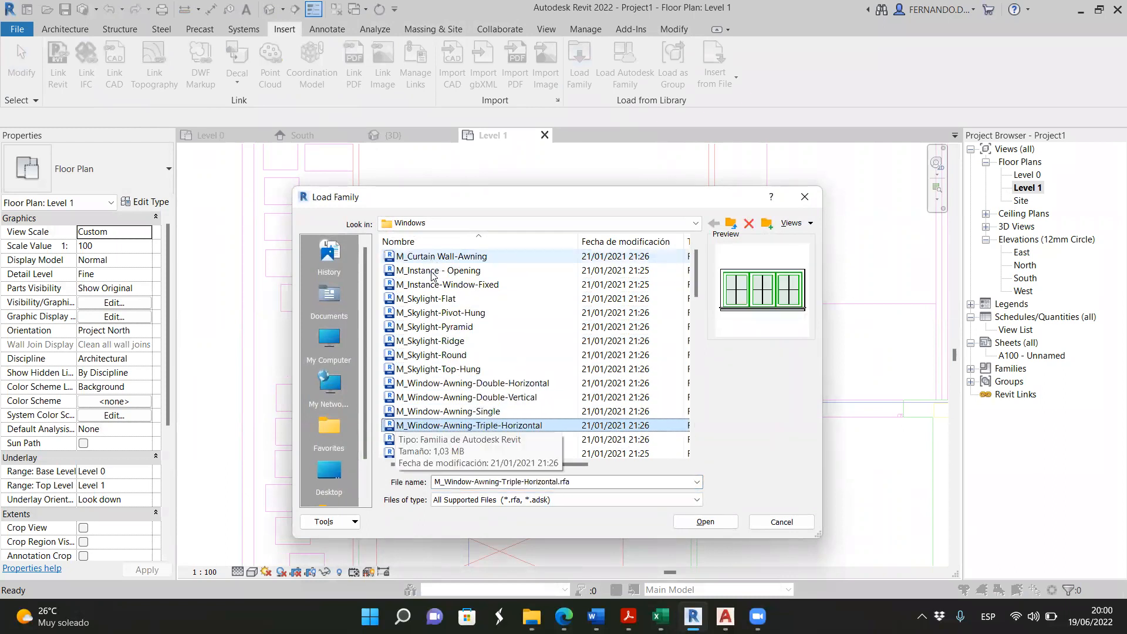
key("Down")
key("Down")
key("Down")
key("Down")
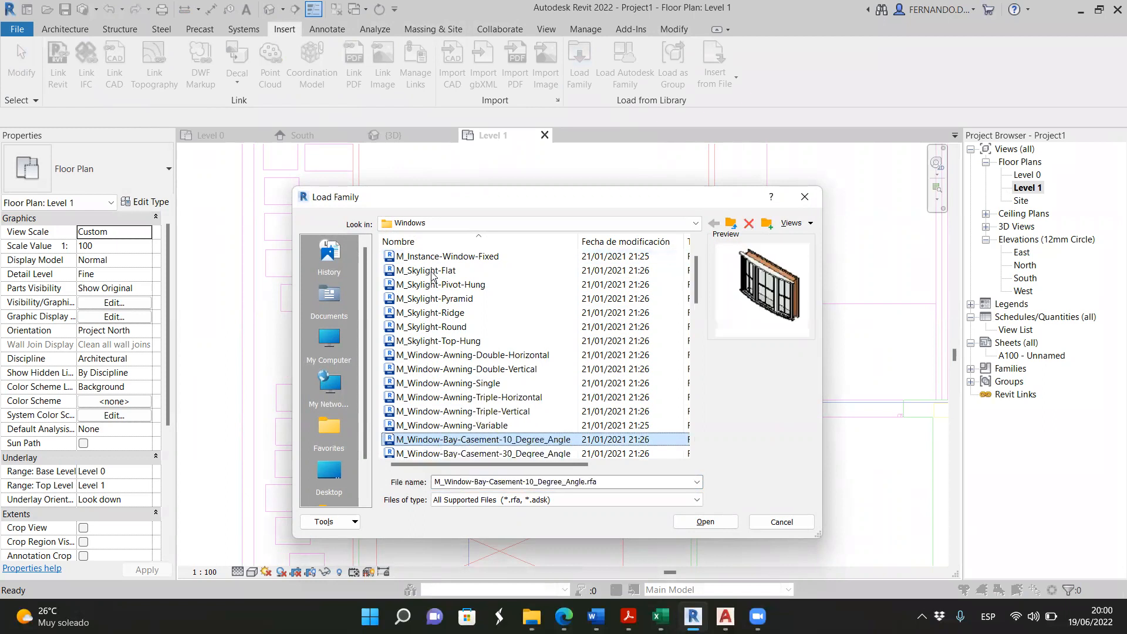
key("Down")
key("Down")
key("Down")
key("Down")
key("Down")
key("Down")
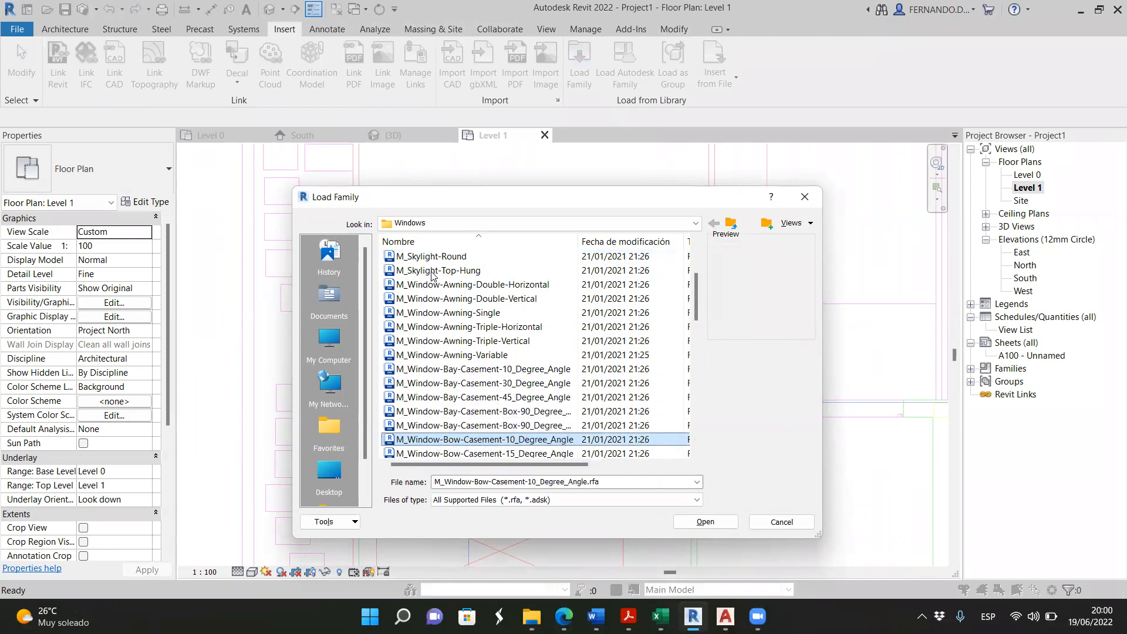
key("Down")
key("Down")
key("Down")
key("Down")
key("Down")
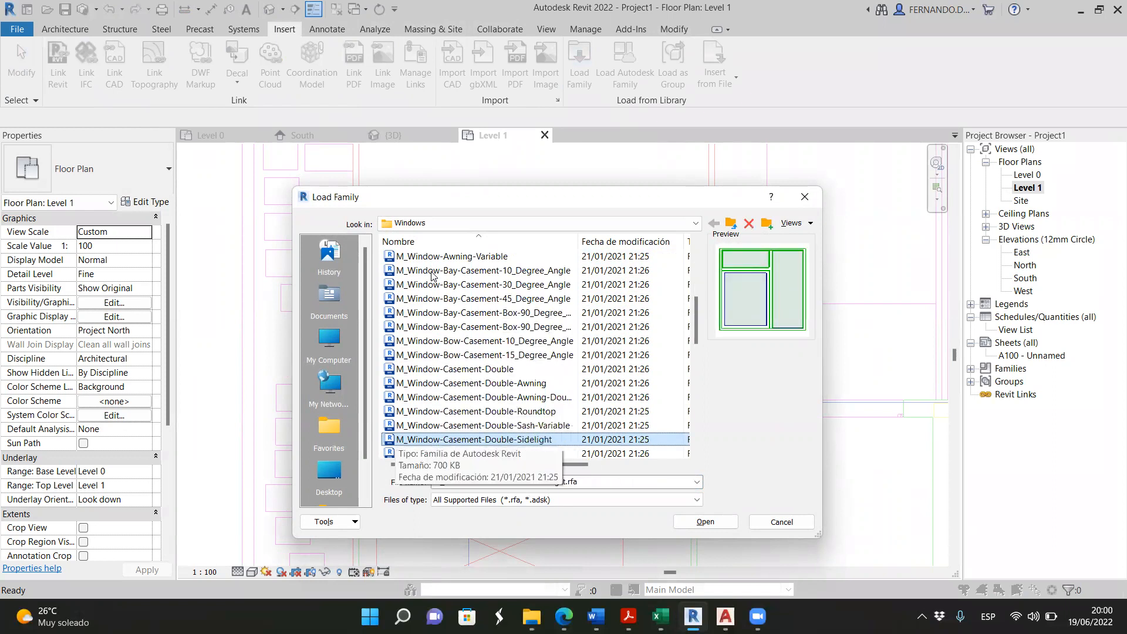
key("Down")
key("Down")
key("Down")
key("Down")
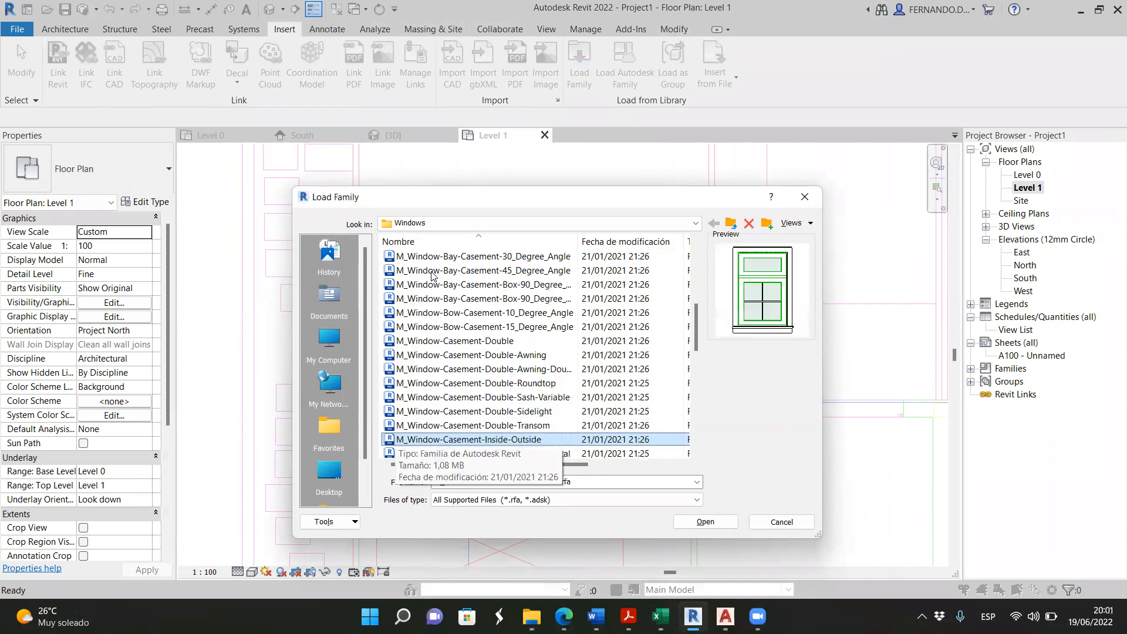
key("Down")
key("Down")
key("Down")
key("Down")
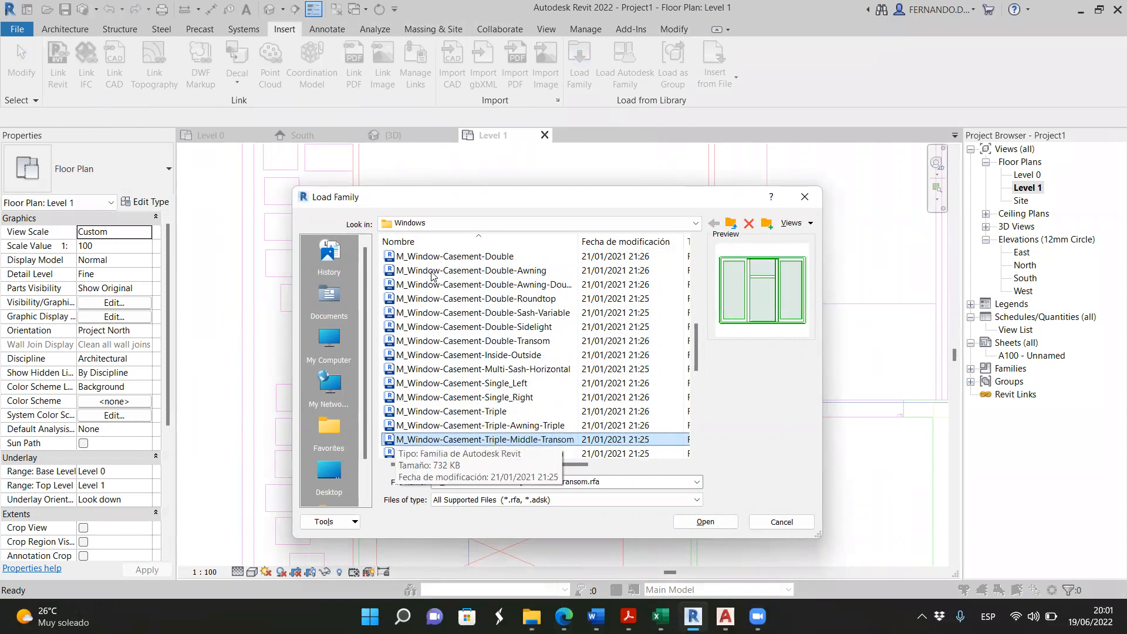
key("Down")
key("Down")
key("Down")
key("Down")
key("Down")
key("Down")
key("Down")
key("Down")
key("Down")
key("Down")
key("Down")
key("Down")
key("Down")
key("Down")
key("Down")
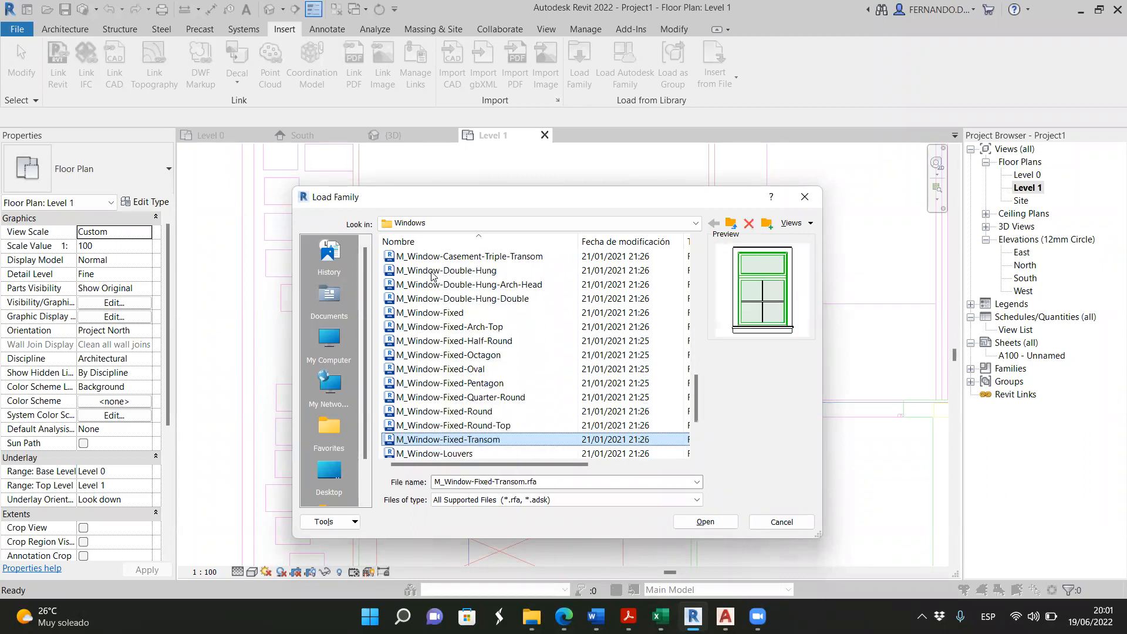
key("Down")
key("Down")
key("Down")
key("Down")
key("Down")
key("Down")
key("Down")
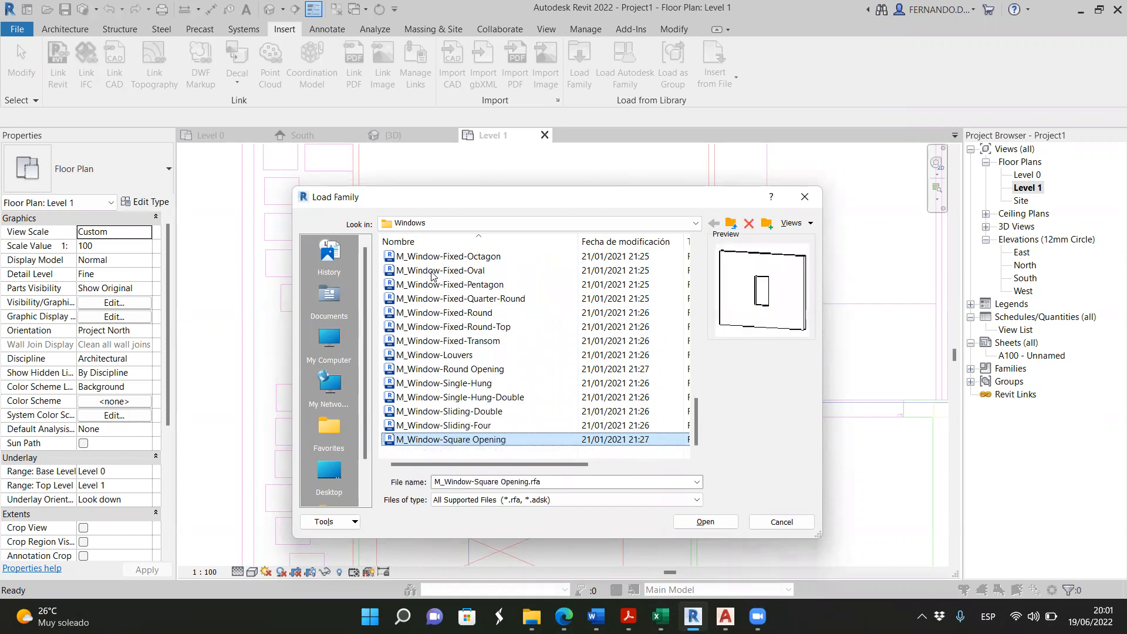
Load the M_Window-Casement-Triple-Side-Transom family into the project
key("Up")
key("Up")
key("Up")
key("Up")
key("Up")
key("Up")
key("Up")
key("Up")
key("Up")
key("Up")
key("Up")
key("Up")
key("Up")
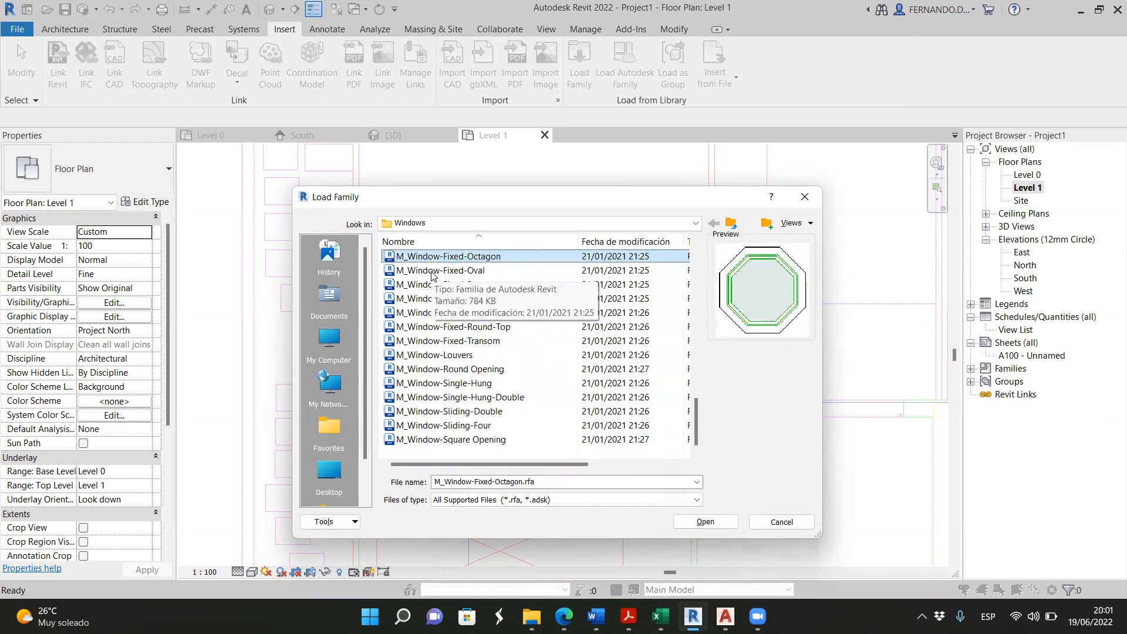
key("Up")
key("Up")
key("Up")
key("Up")
key("Up")
key("Up")
key("Up")
key("Up")
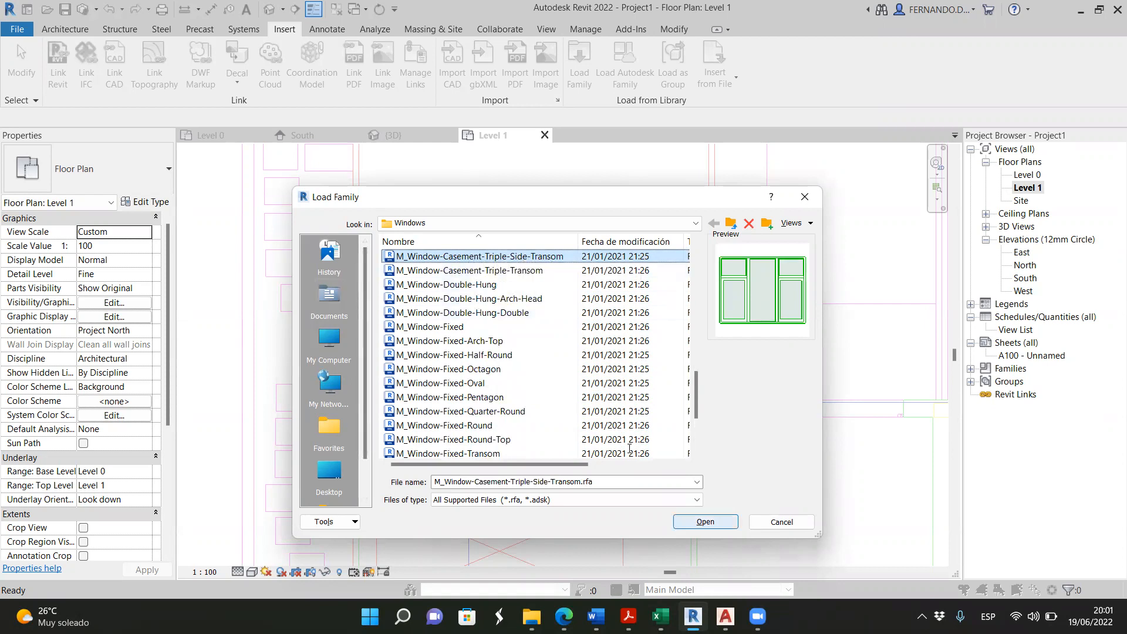
key("Return")
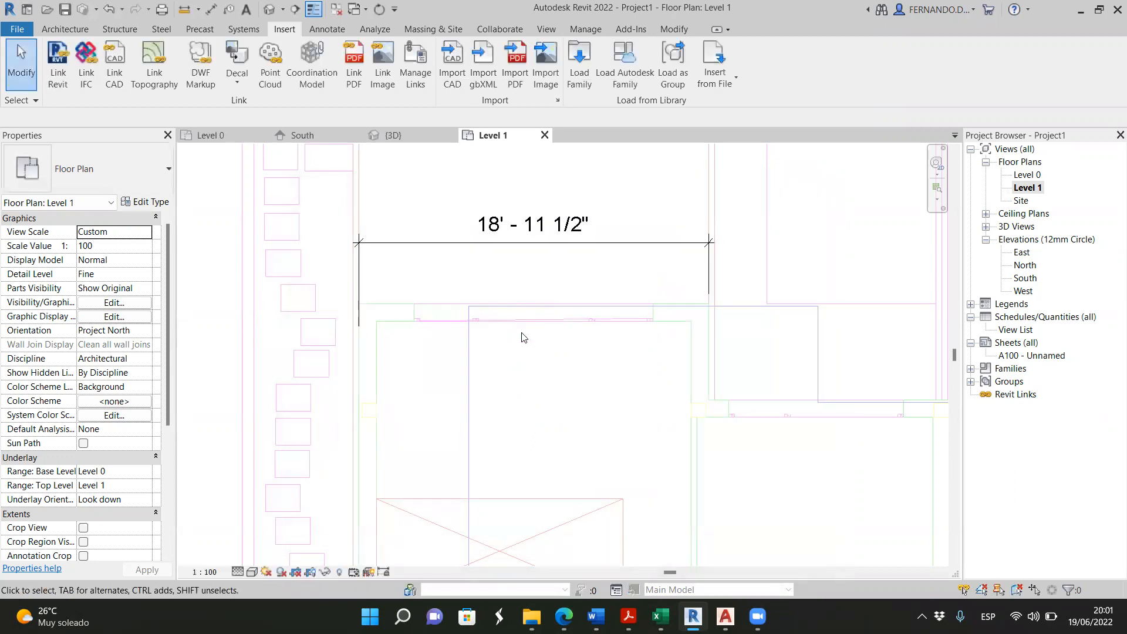
Place an M_Window-Casement-Triple-Side-Transom 1800 x 1350mm window at the middle of the large room's upper exterior wall on Level 1
left_click(65, 29)
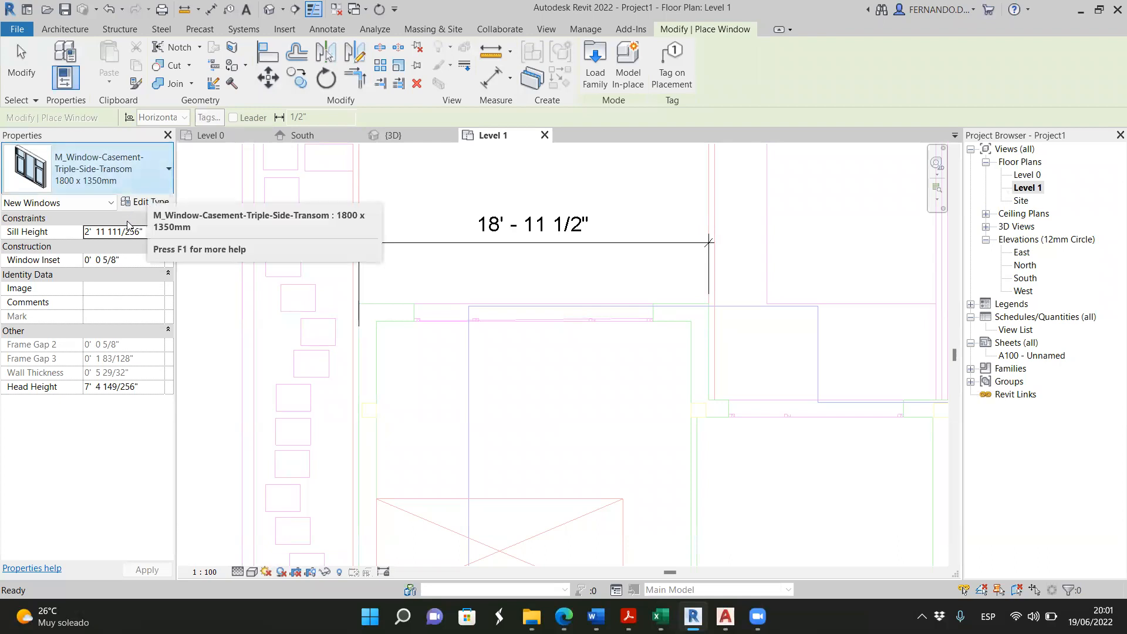
scroll(610, 285, "down", 5)
scroll(601, 281, "down", 3)
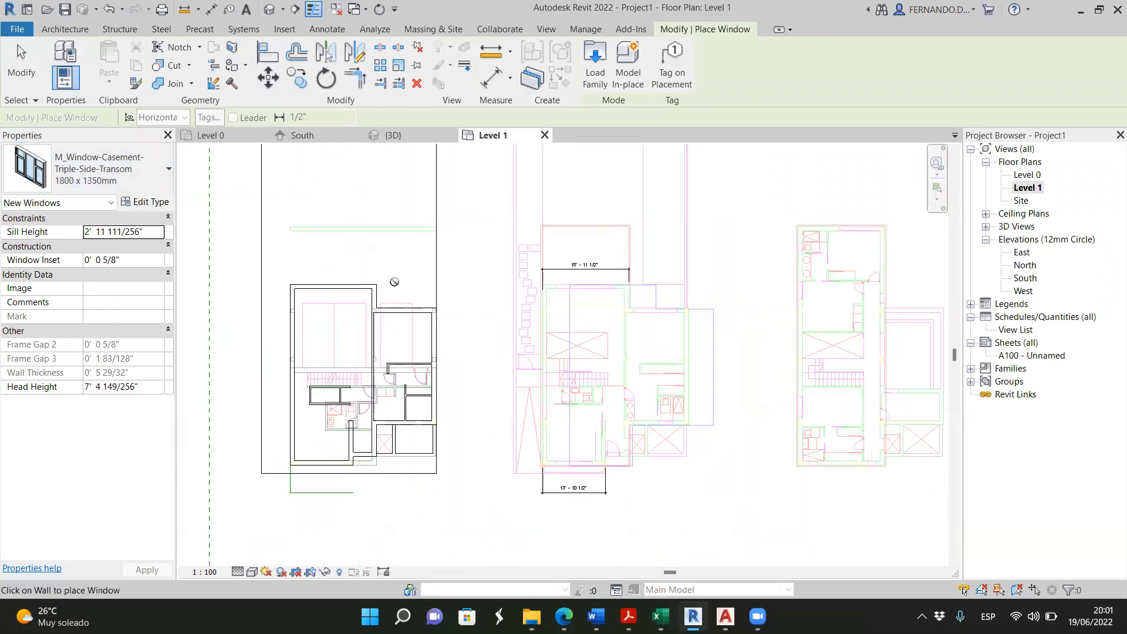
scroll(325, 295, "up", 2)
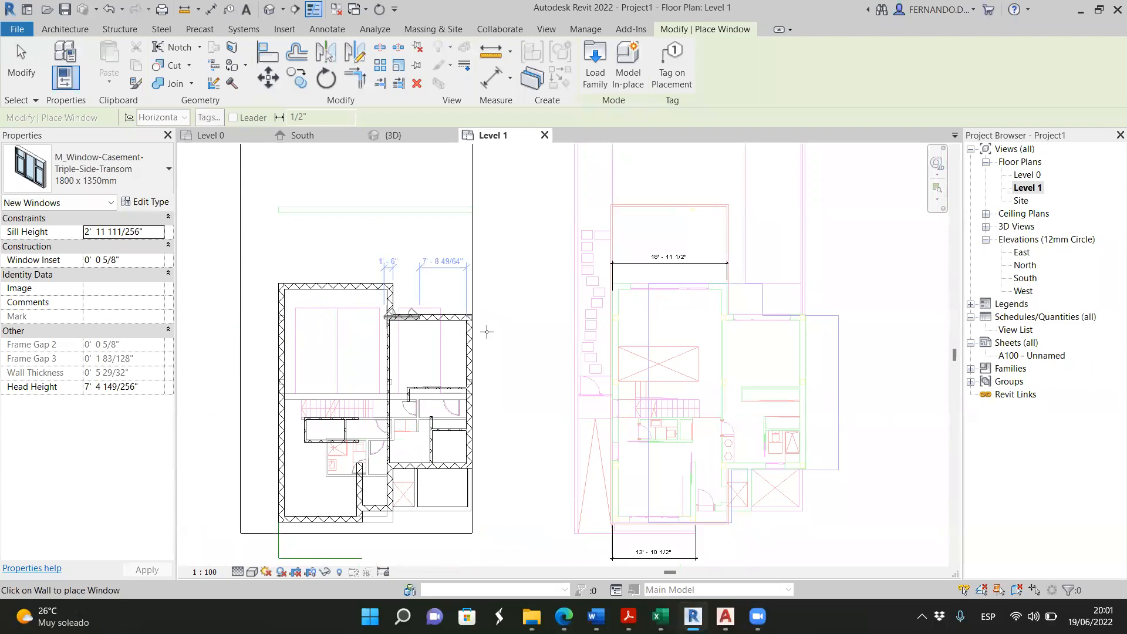
scroll(544, 280, "down", 3)
scroll(409, 295, "up", 2)
scroll(409, 295, "up", 3)
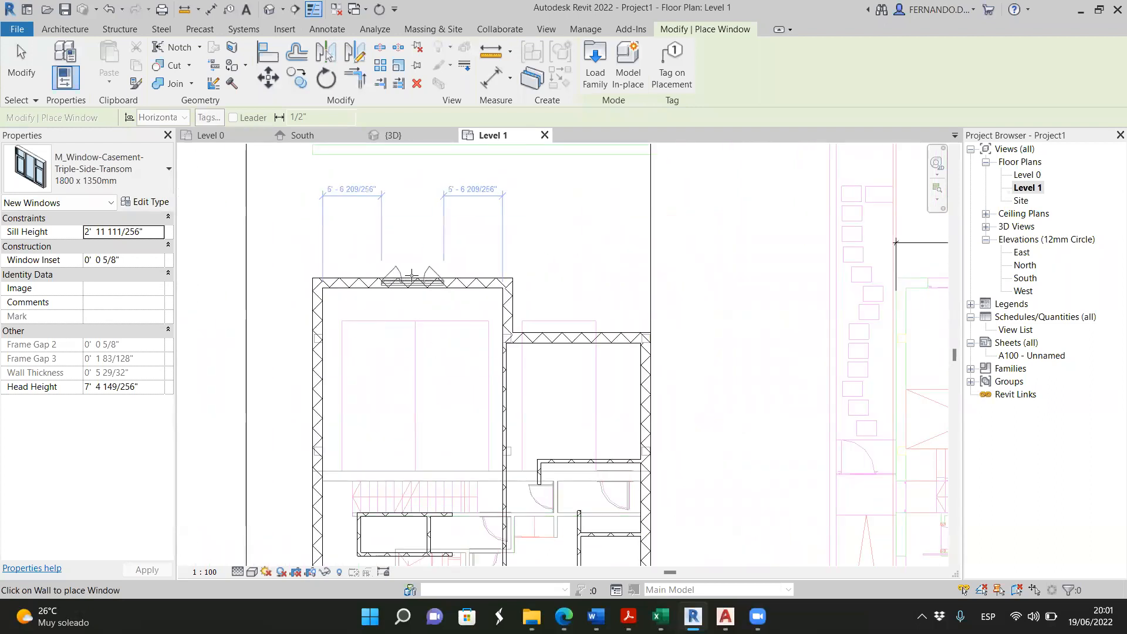
left_click(422, 338)
key("Escape")
key("Escape")
Measure with an aligned dimension the distance from the outer wall corner to the wide window opening in the imported floor plan
scroll(420, 294, "up", 2)
scroll(333, 283, "down", 3)
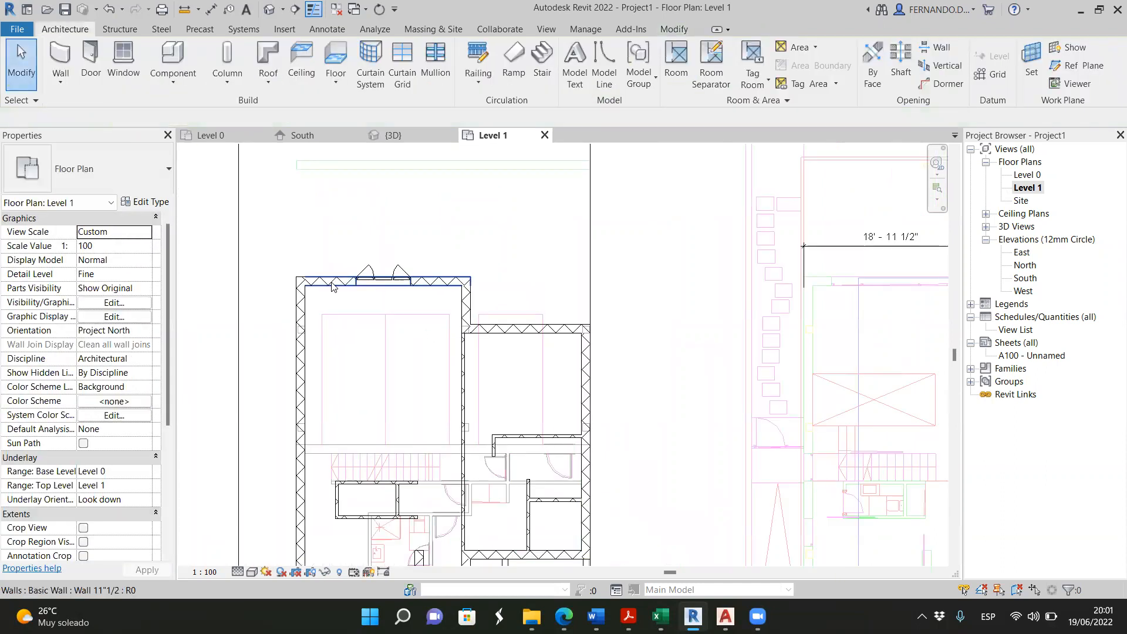
scroll(332, 285, "down", 2)
scroll(800, 271, "up", 4)
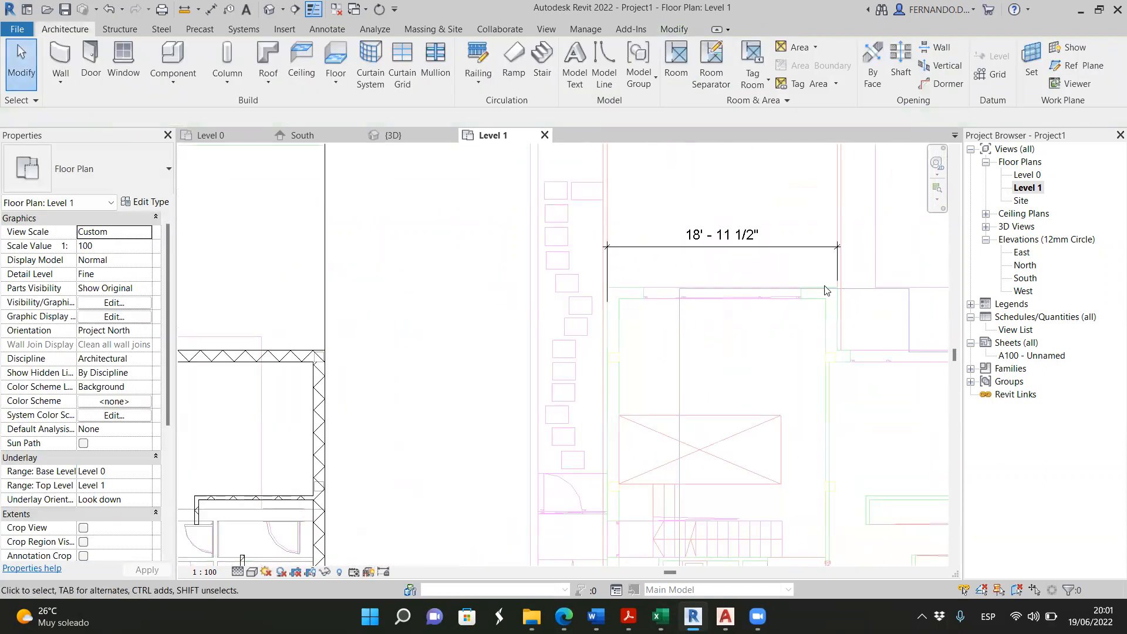
scroll(825, 290, "up", 4)
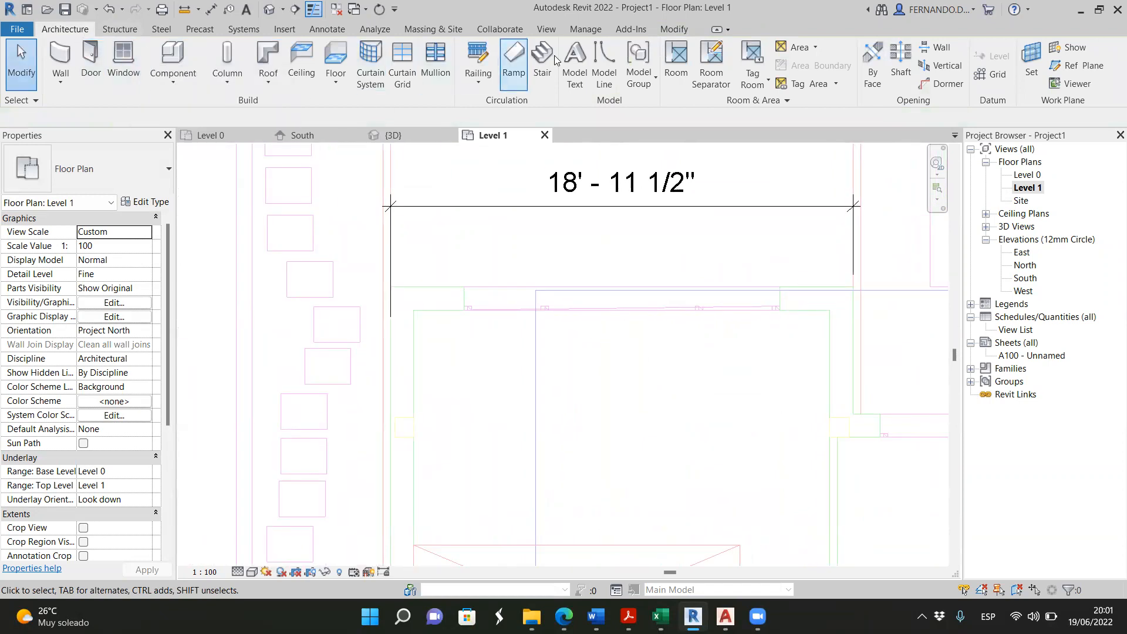
left_click(604, 64)
left_click(391, 287)
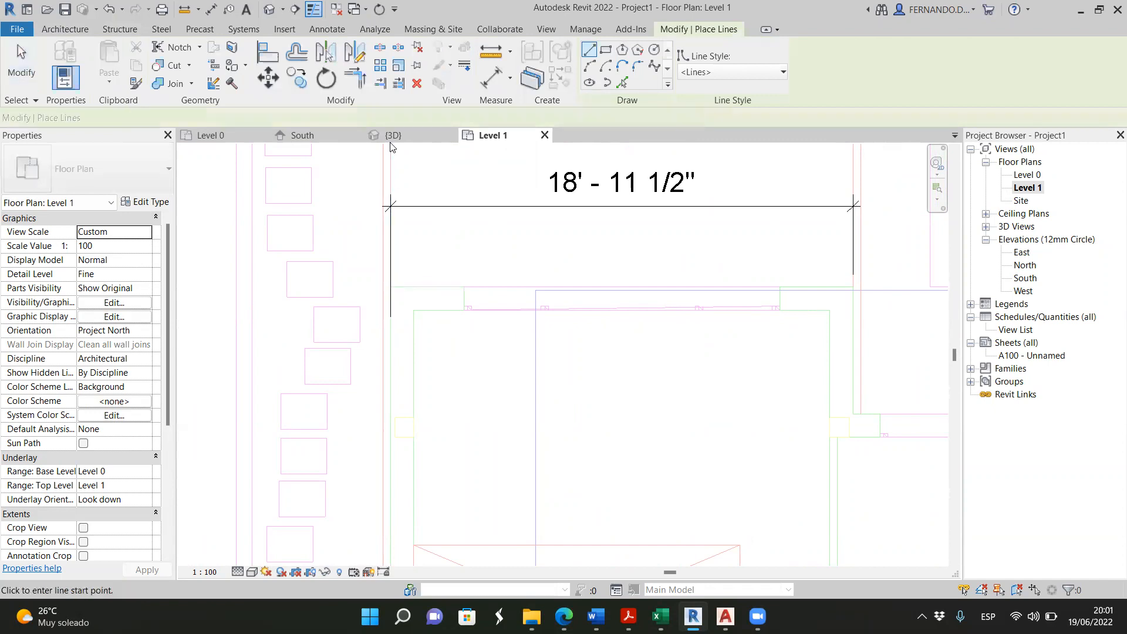
left_click(336, 32)
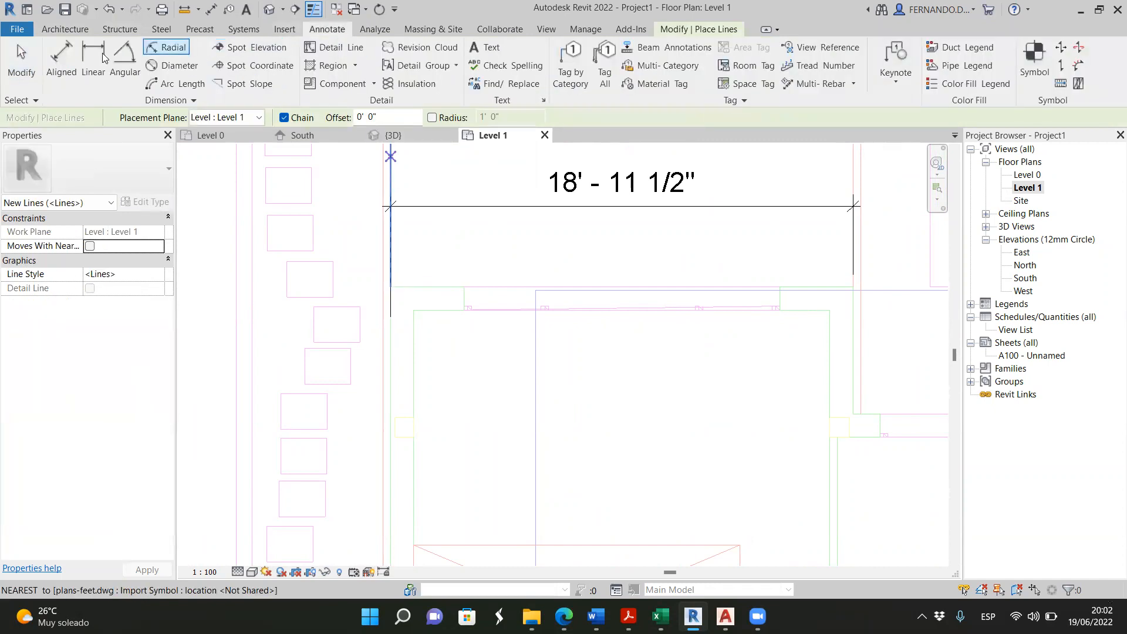
left_click(60, 59)
scroll(410, 293, "up", 2)
left_click(376, 319)
left_click(504, 296)
scroll(491, 308, "down", 2)
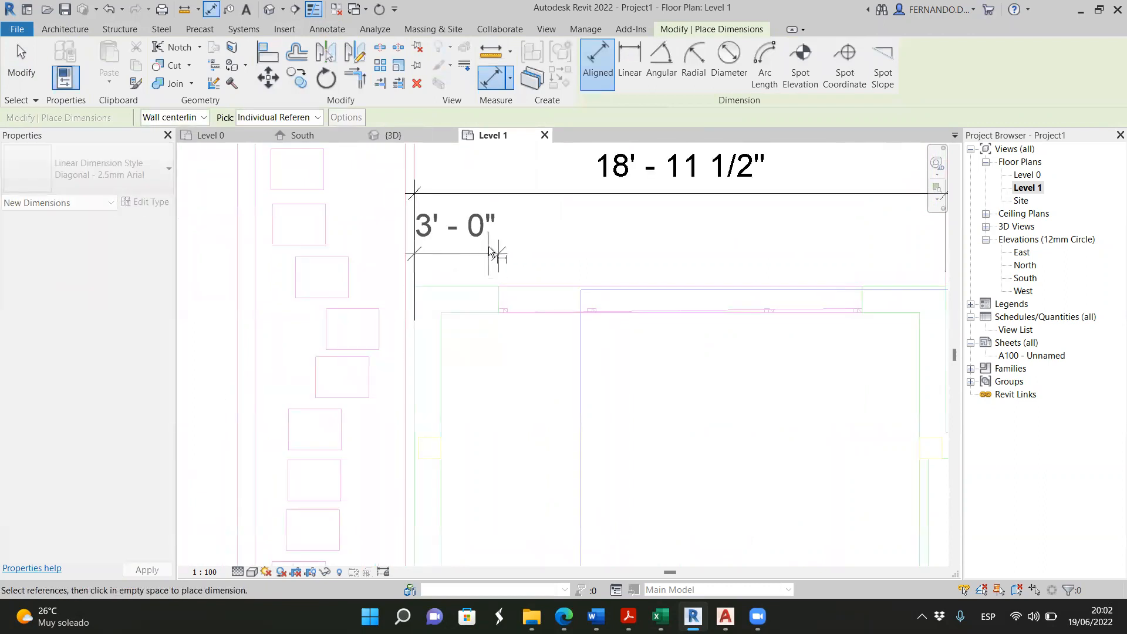
key("Escape")
key("Escape")
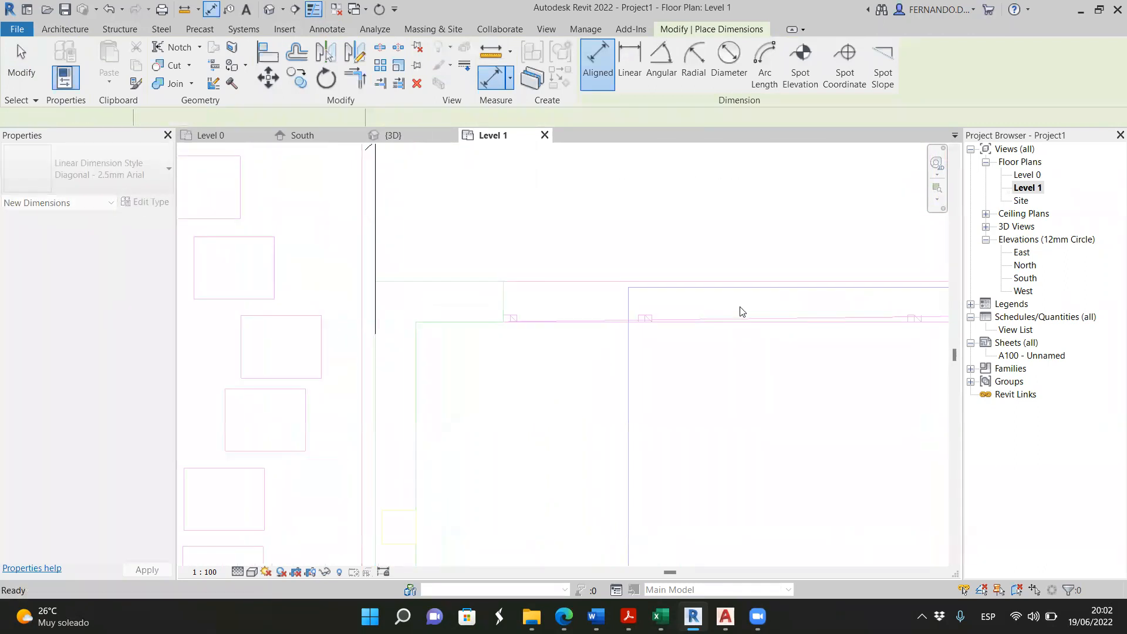
Draw model lines from the window wall's left outer corner: 4' up, 3' toward the window, and 7' down through the wall
scroll(722, 307, "down", 4)
scroll(368, 300, "up", 2)
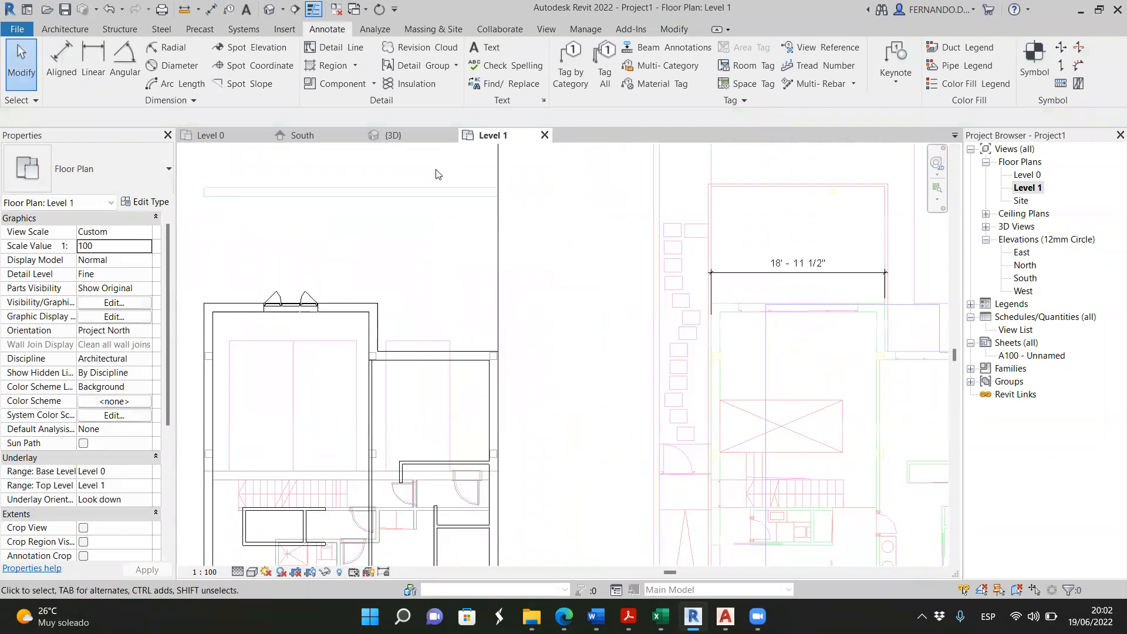
left_click(66, 30)
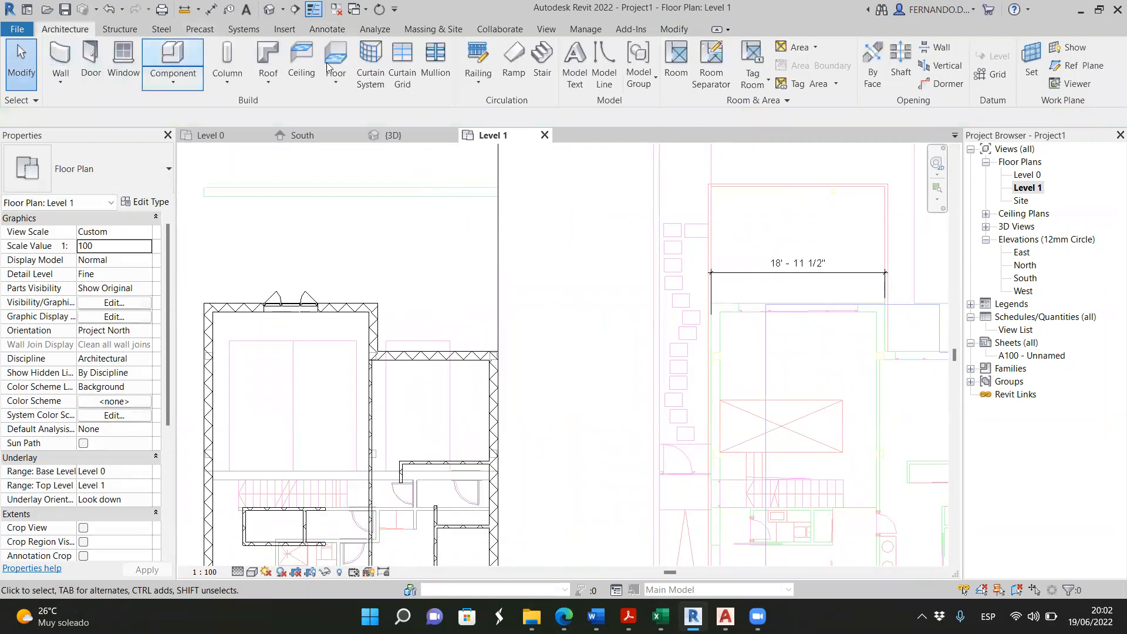
left_click(603, 65)
scroll(255, 300, "up", 3)
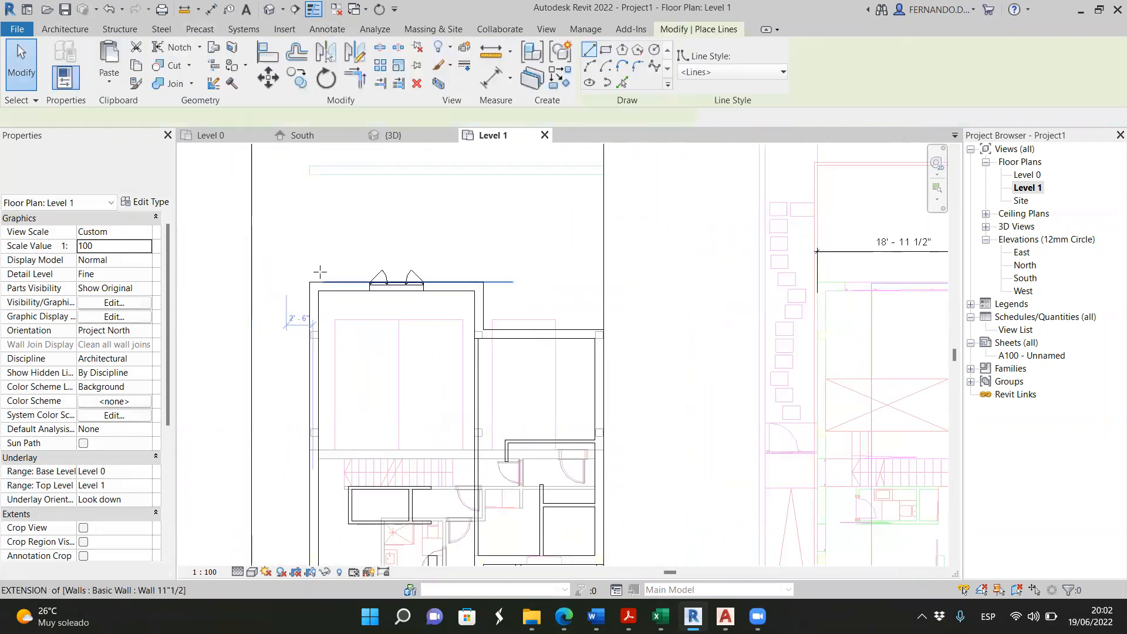
left_click(313, 286)
left_click(314, 221)
type("3")
key("Return")
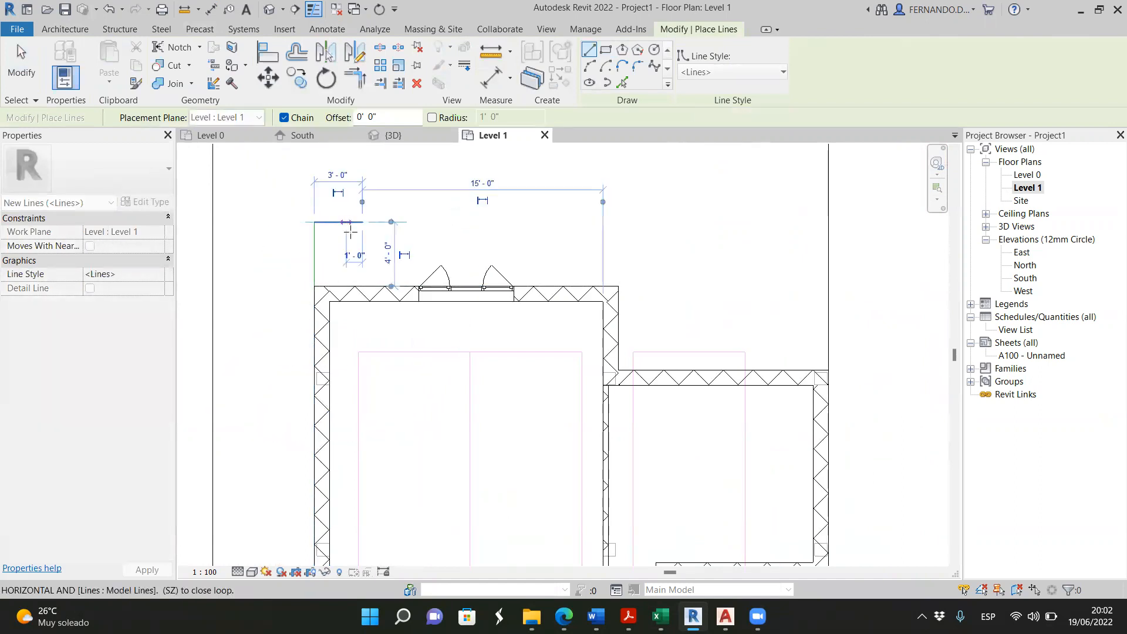
left_click(362, 333)
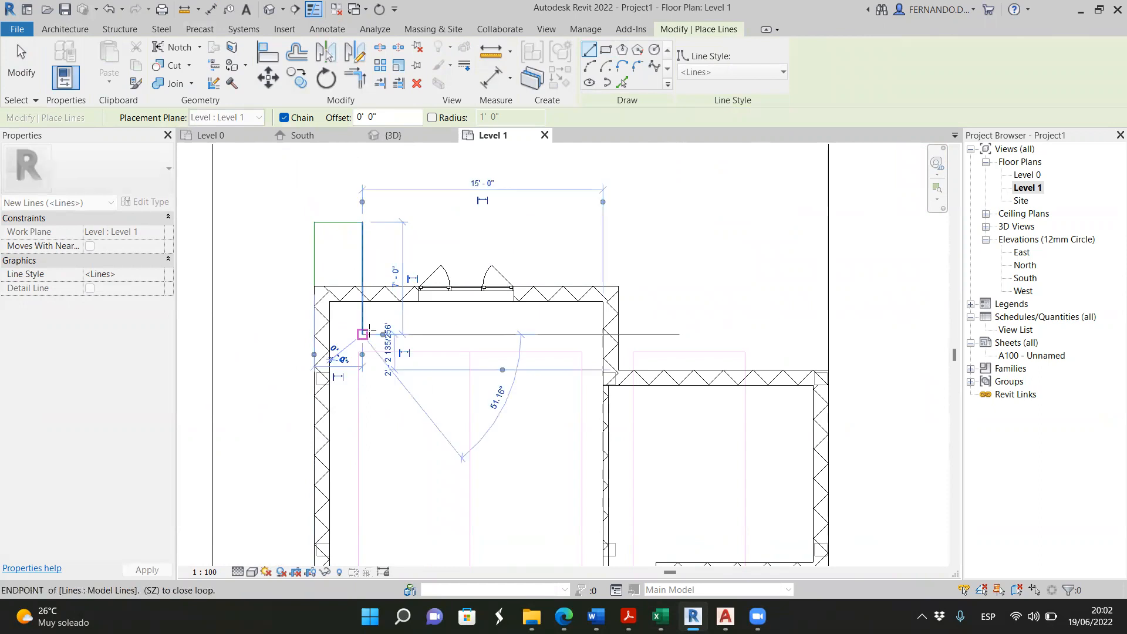
Draw matching model lines from the window wall's right outer corner: up, 3' toward the window, and down through the wall
key("d")
key("i")
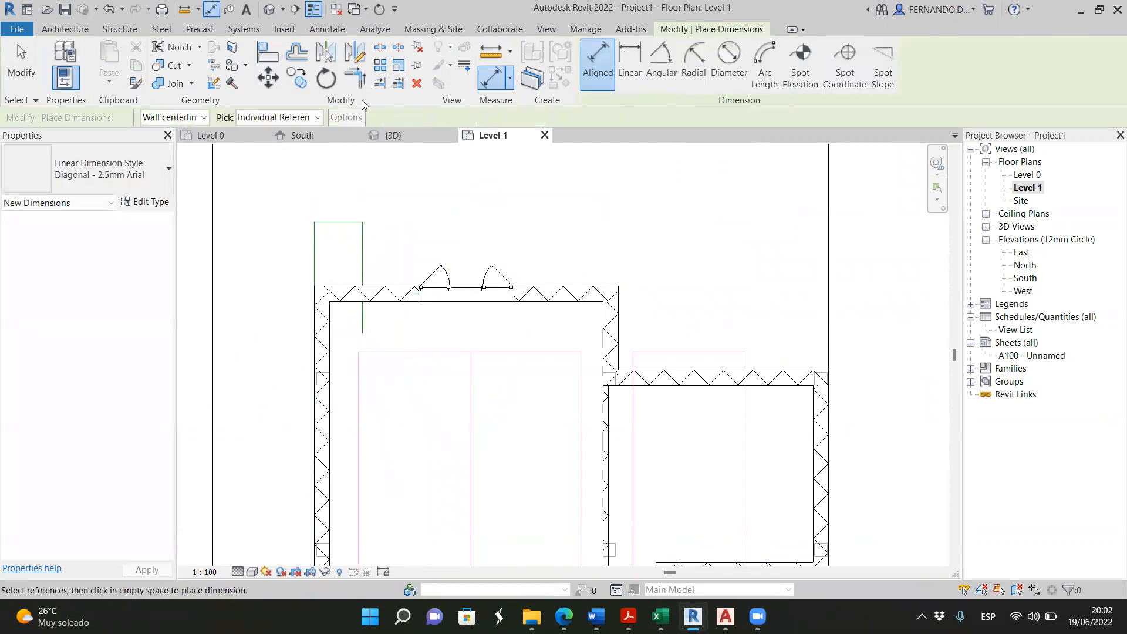
left_click(65, 29)
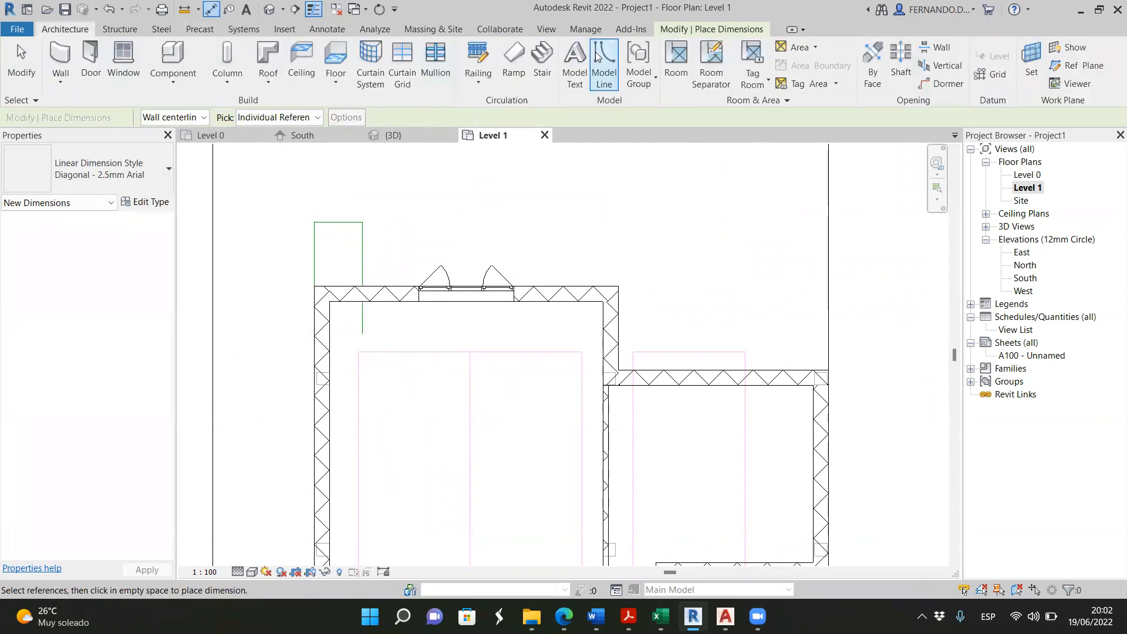
left_click(604, 59)
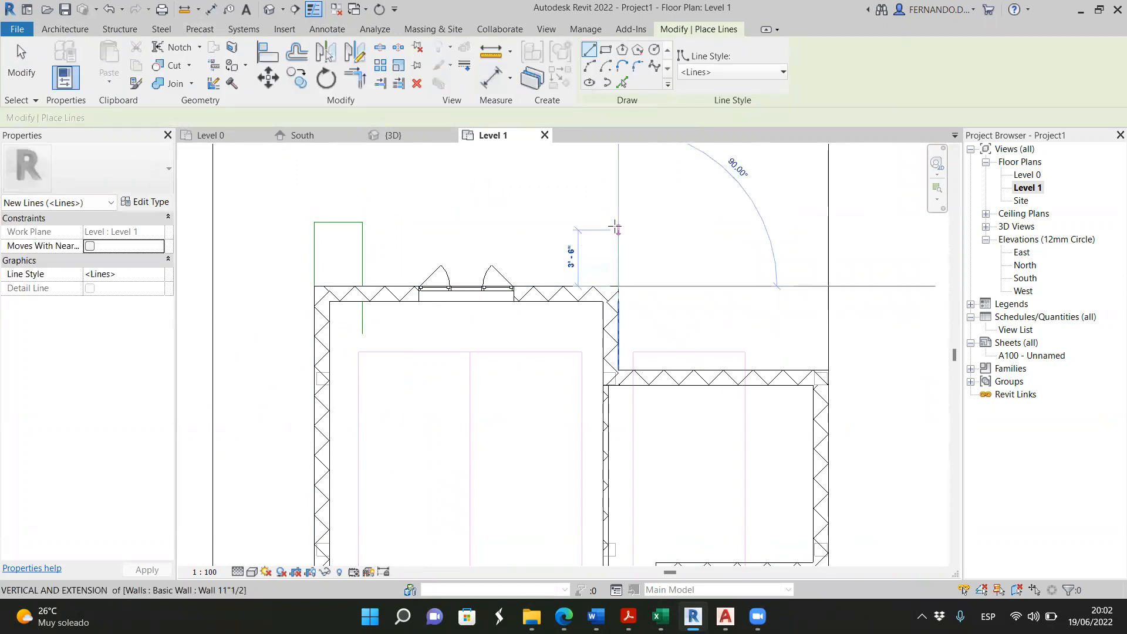
left_click(568, 222)
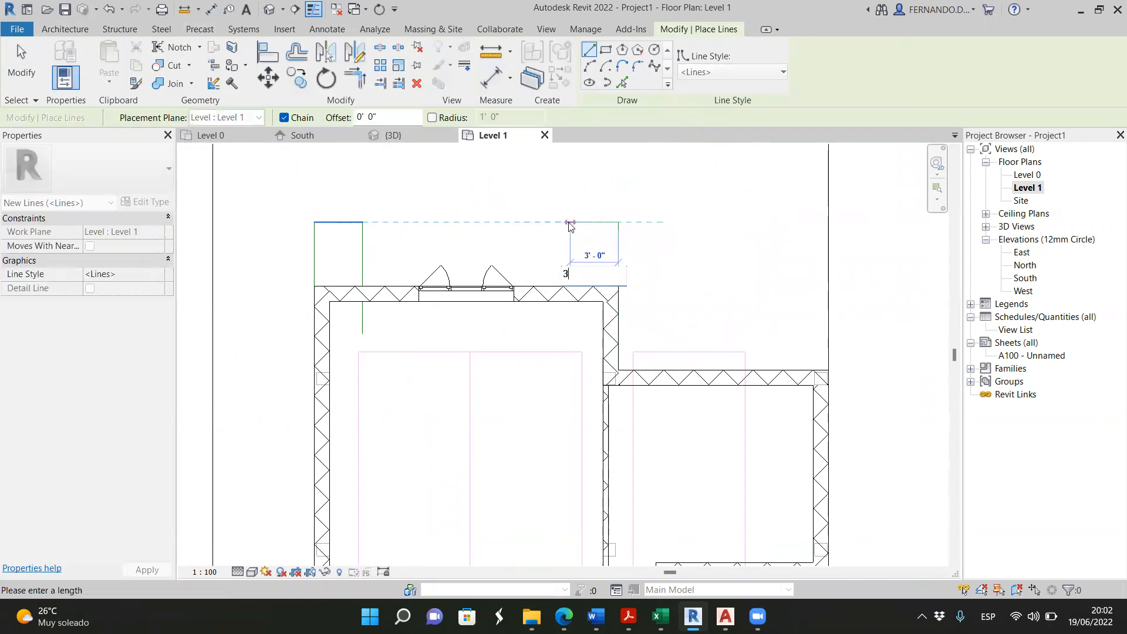
left_click(569, 317)
key("Escape")
scroll(555, 305, "up", 3)
key("Escape")
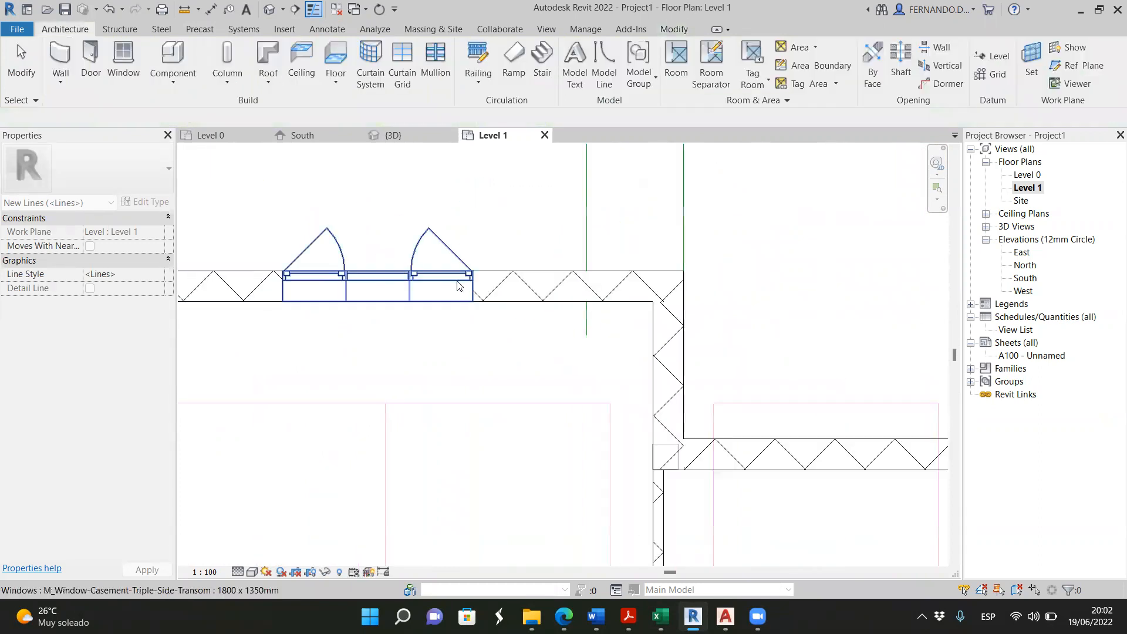
Align the triple casement window's right edge to the right 3' guide line, then its left edge to the left guide line
left_click(466, 286)
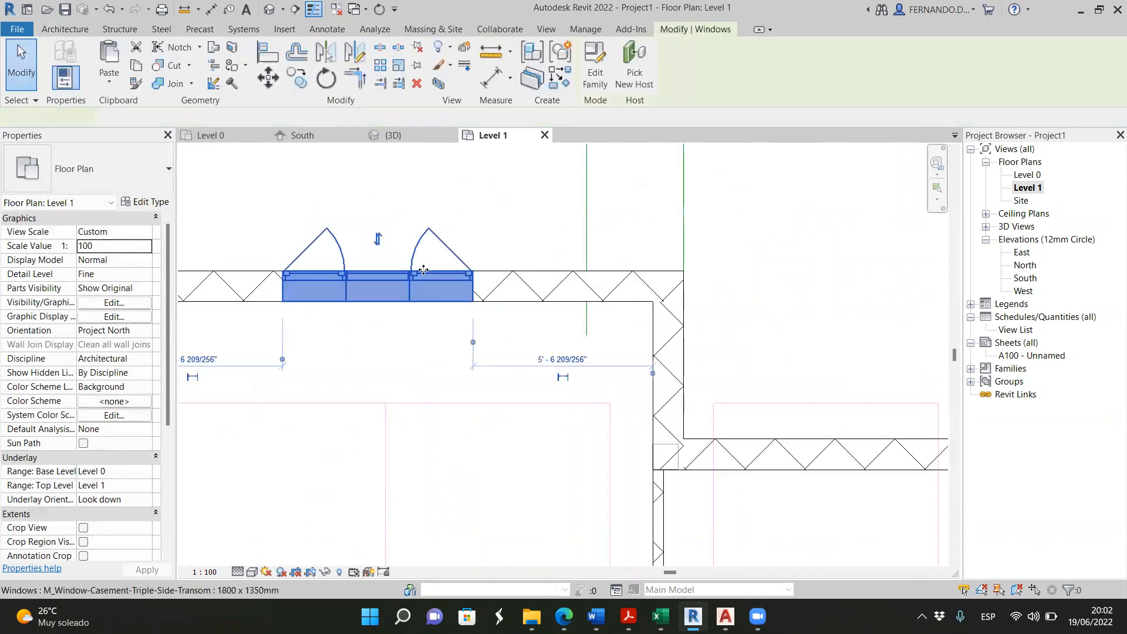
left_click(268, 53)
scroll(585, 258, "up", 1)
left_click(586, 254)
left_click(458, 295)
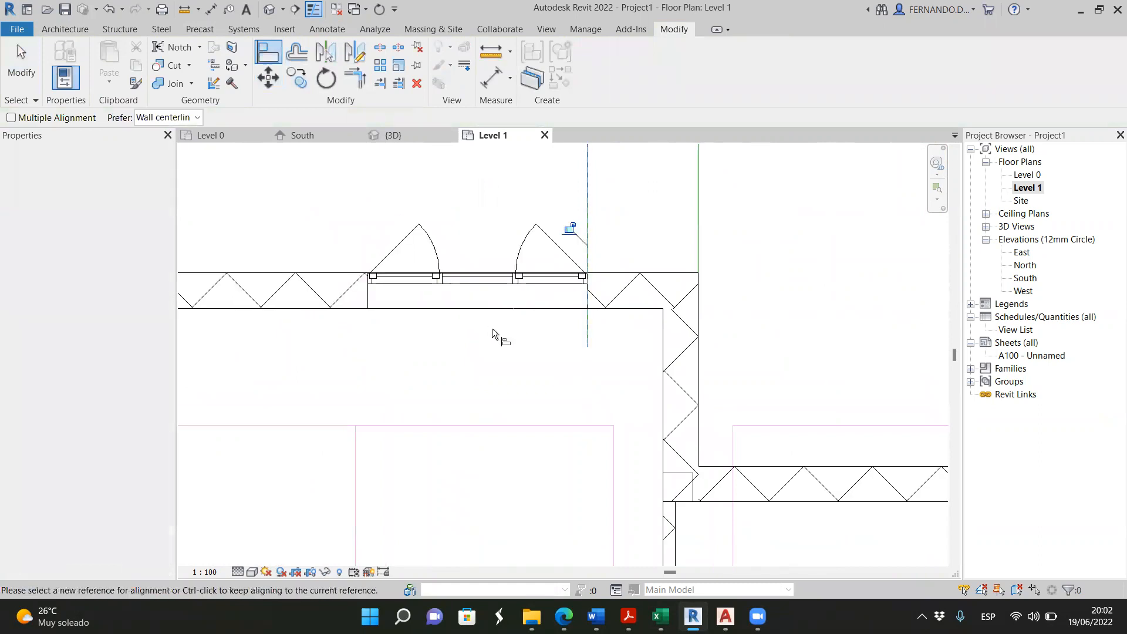
scroll(499, 311, "down", 2)
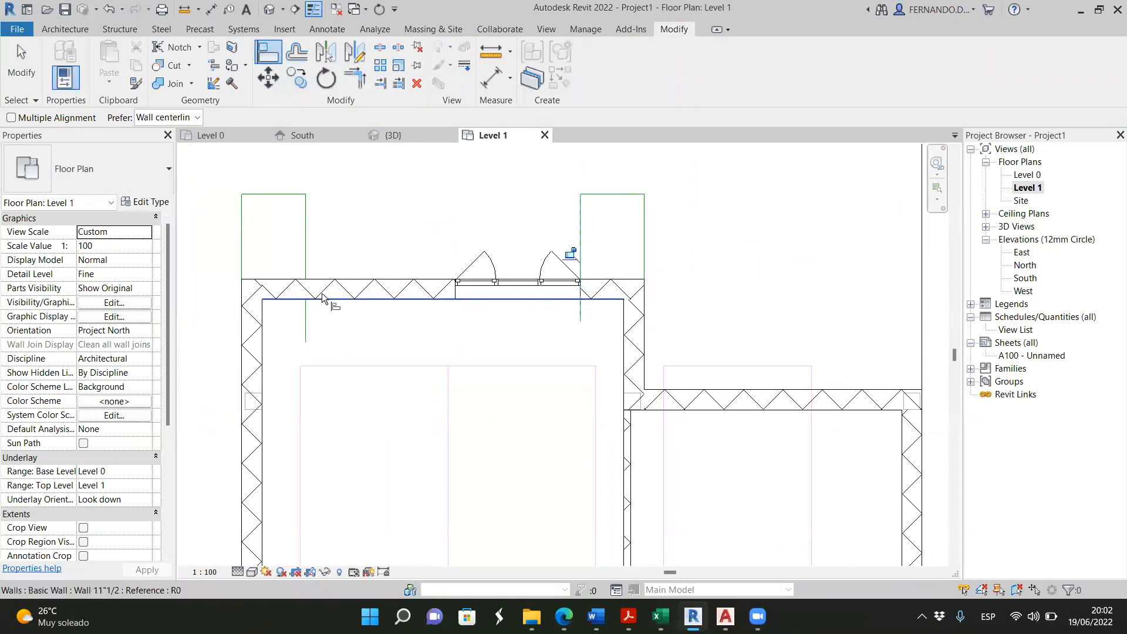
left_click(306, 261)
left_click(460, 293)
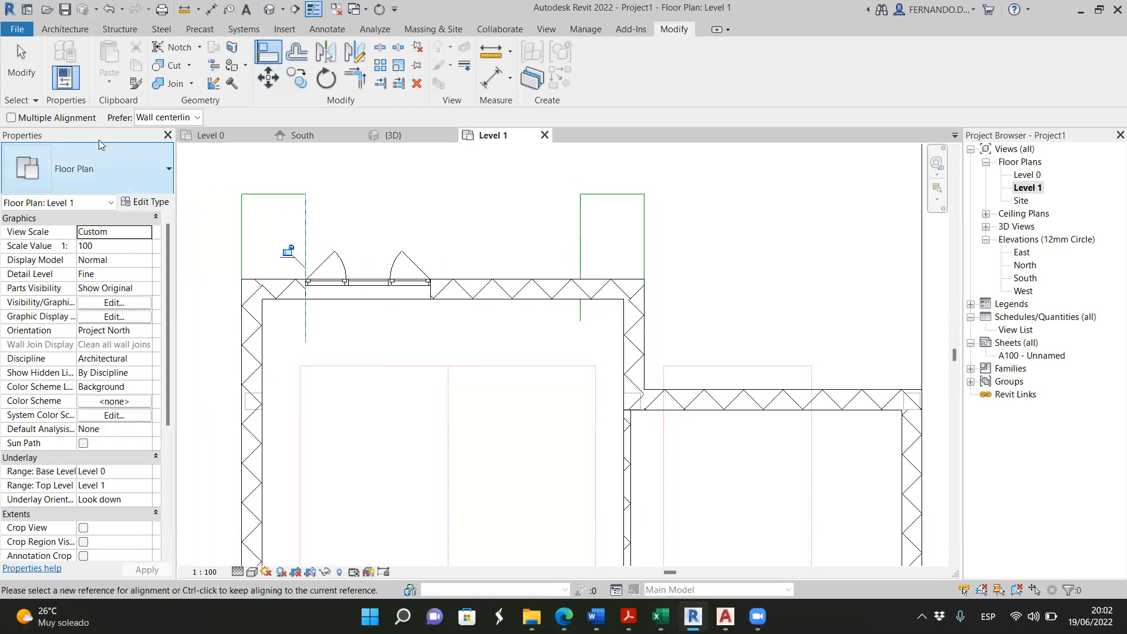
left_click(21, 61)
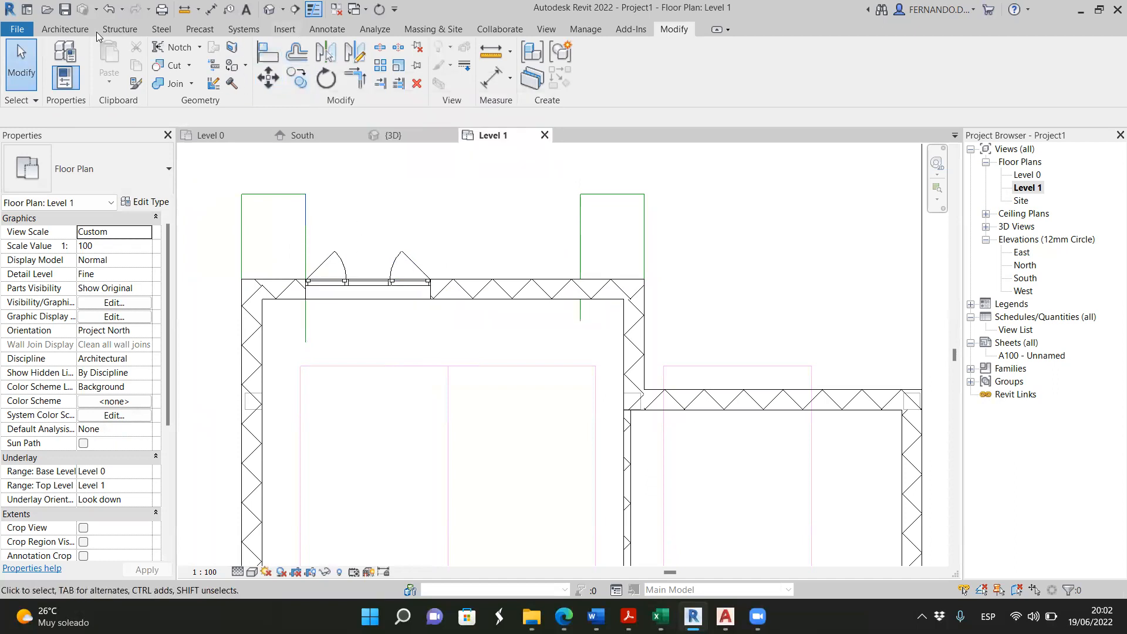
Add an aligned dimension between the two inner guide lines, placed above the window wall on Level 1
left_click(327, 28)
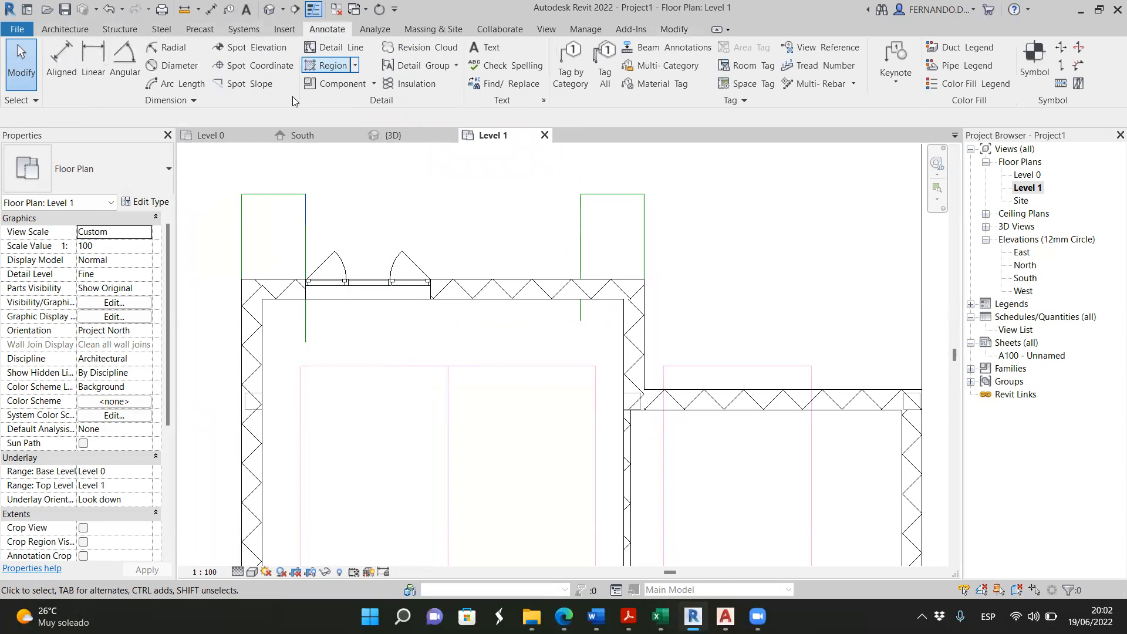
left_click(65, 58)
left_click(305, 216)
left_click(582, 216)
scroll(524, 253, "down", 1)
left_click(457, 199)
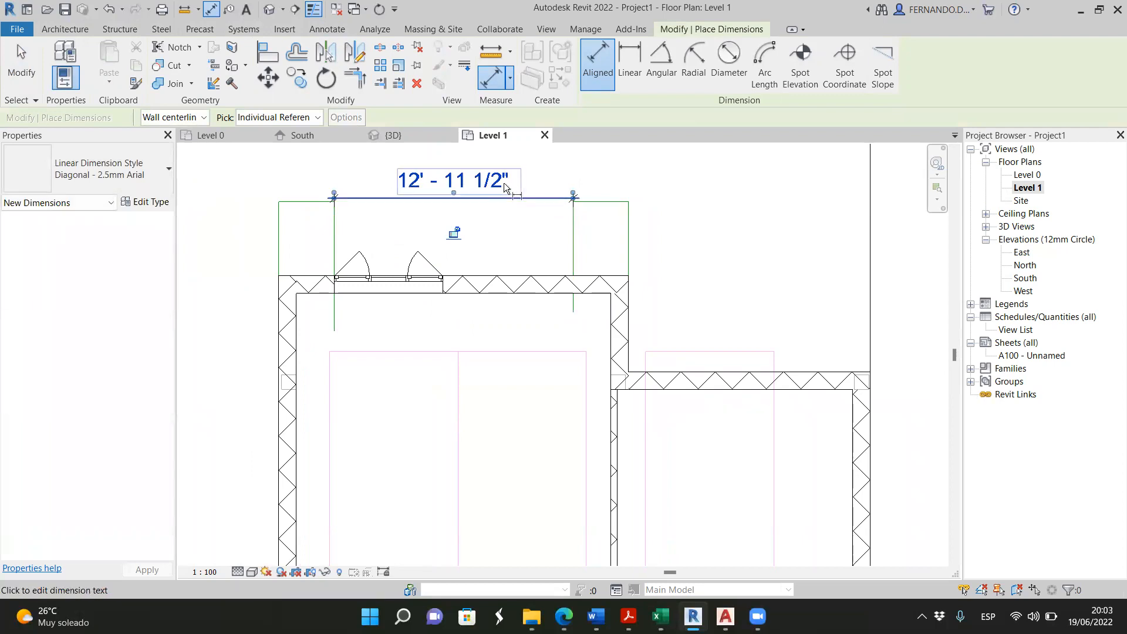
key("Escape")
key("Escape")
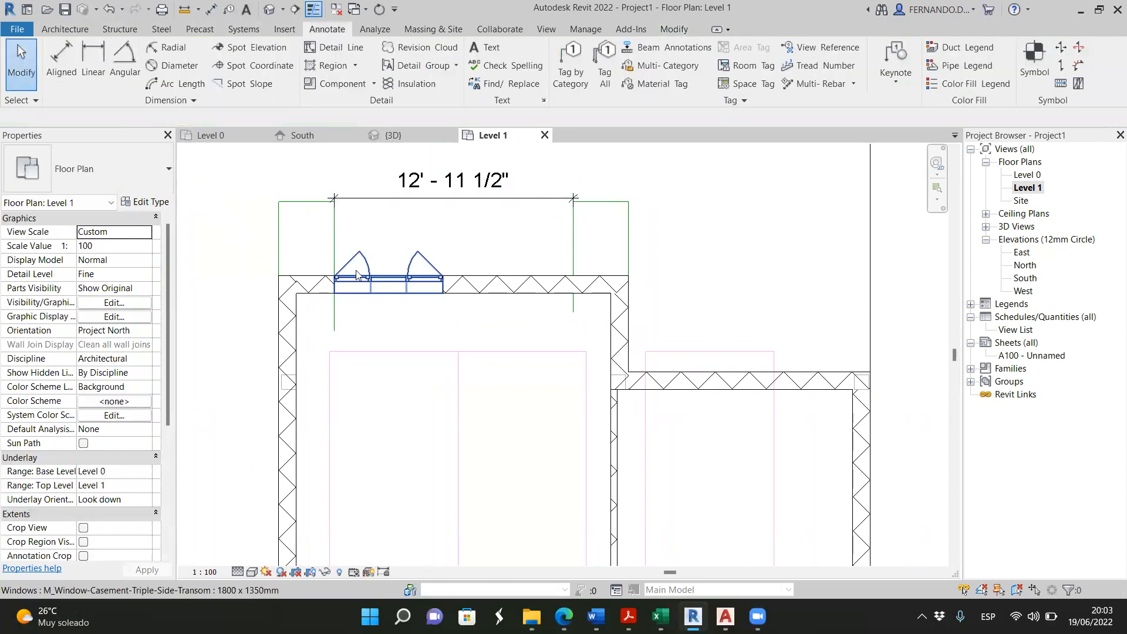
Set the Rough Width type parameter of the triple casement window to 12' 11 1/2"
left_click(384, 331)
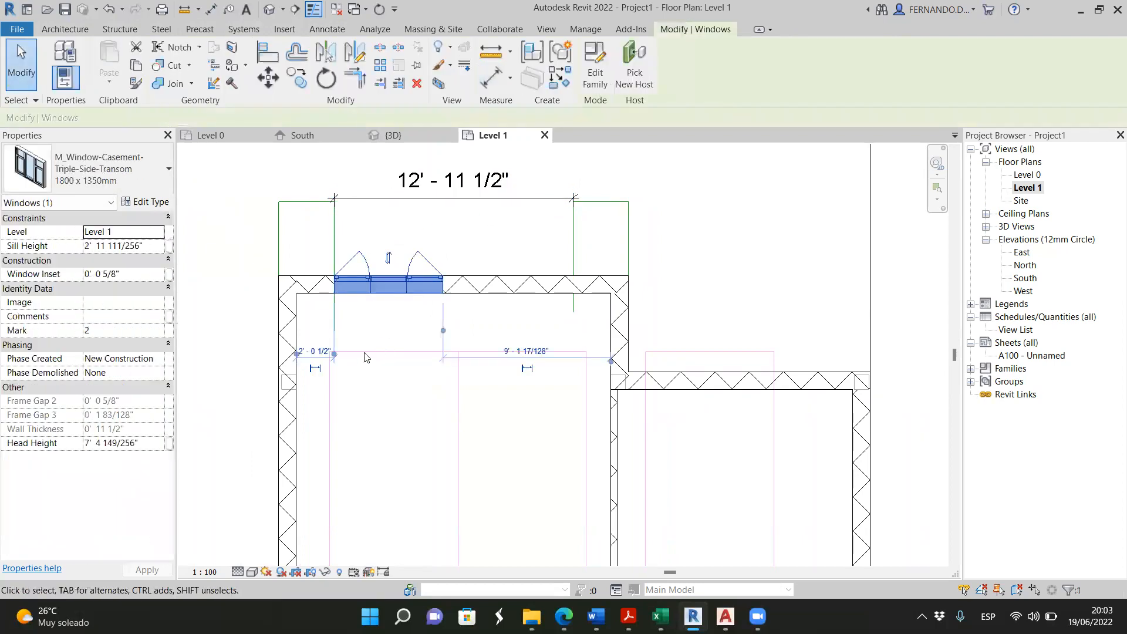
left_click(149, 204)
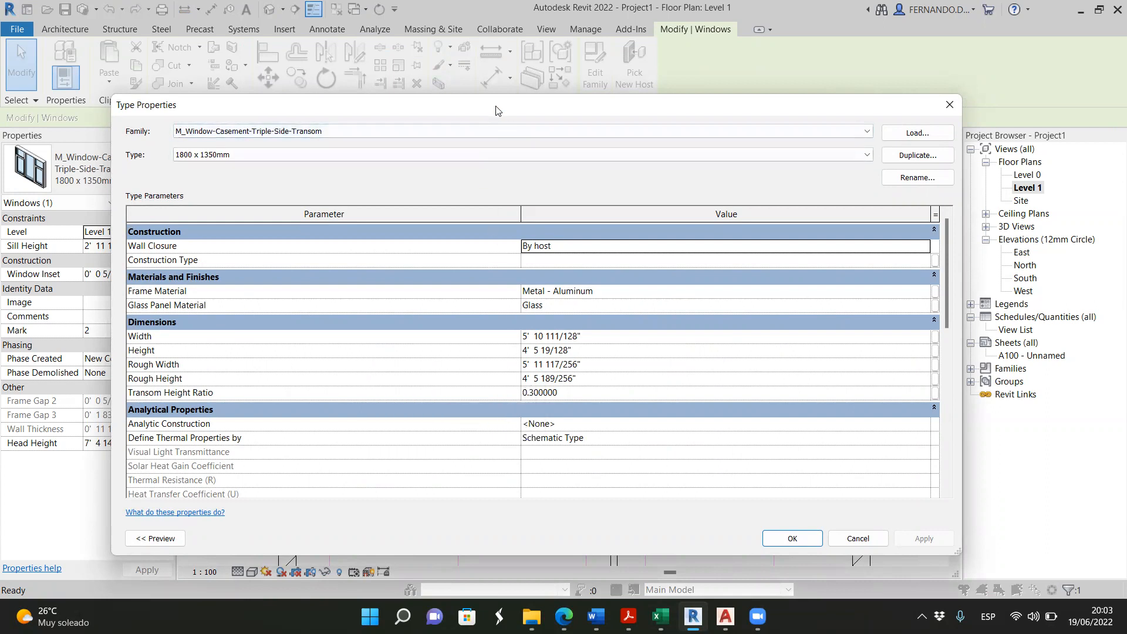
left_click_drag(495, 107, 496, 254)
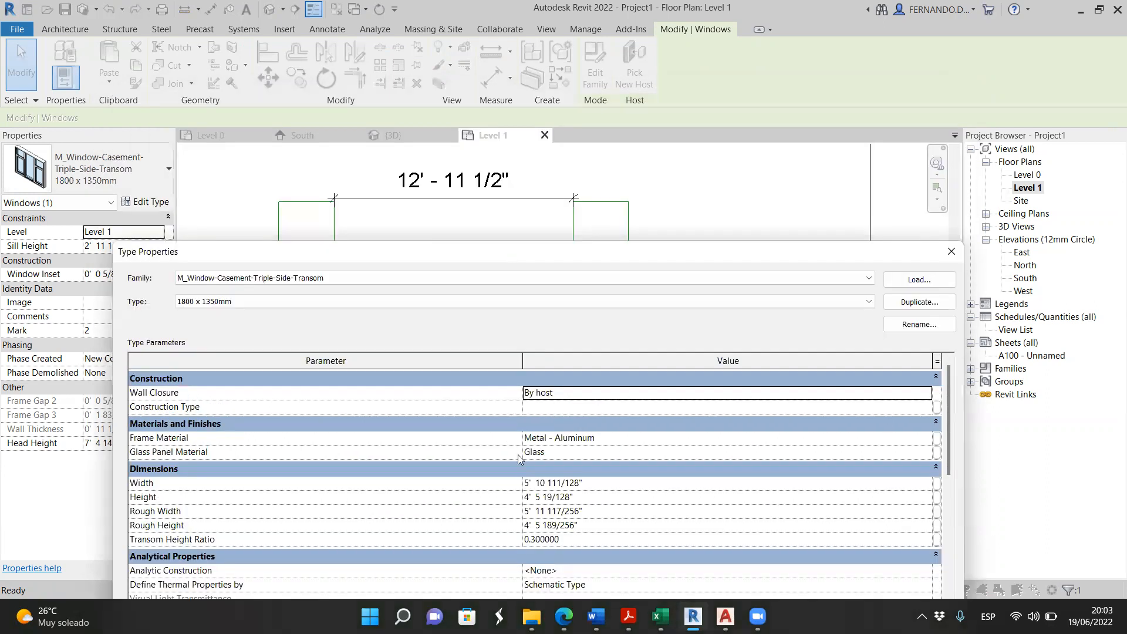
left_click(533, 507)
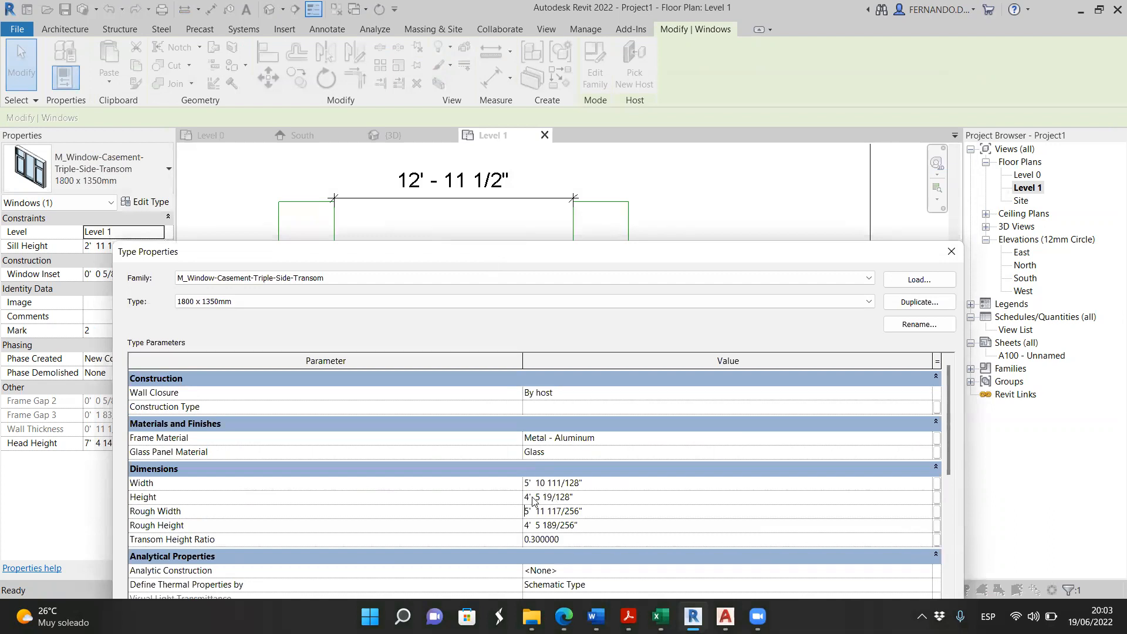
type("12")
left_click_drag(551, 511, 574, 511)
type("1")
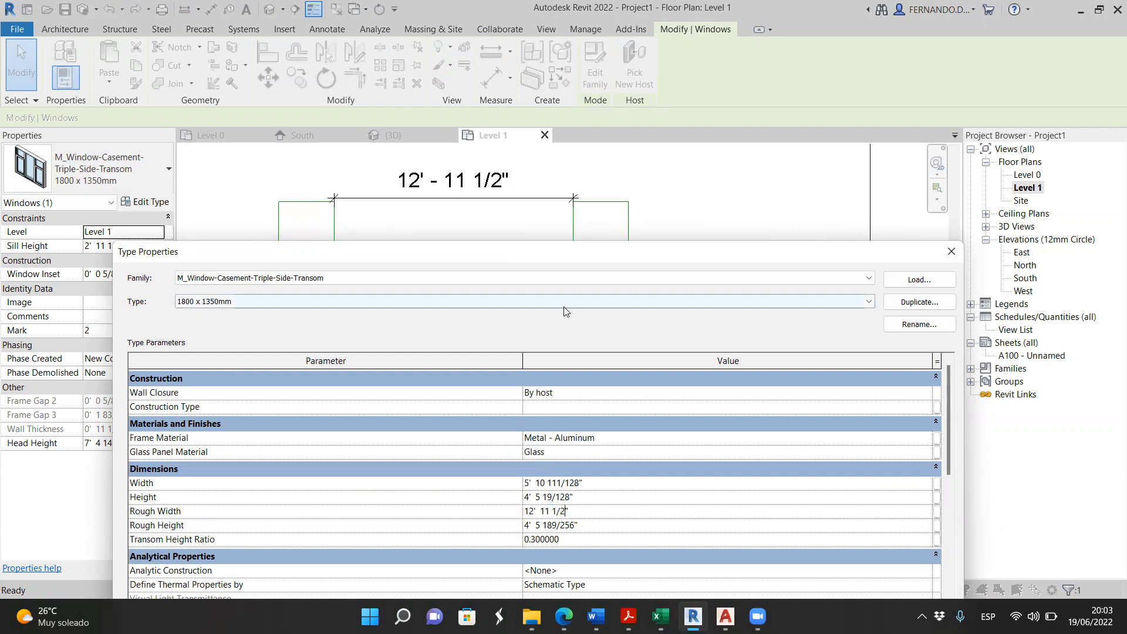
left_click_drag(578, 254, 573, 160)
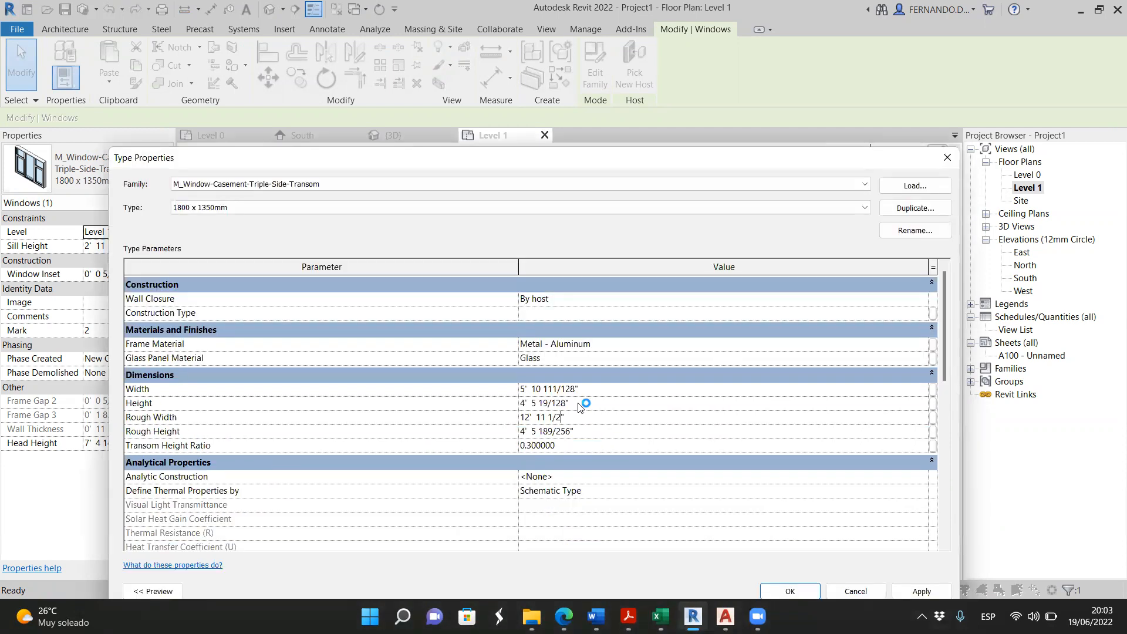
left_click(903, 591)
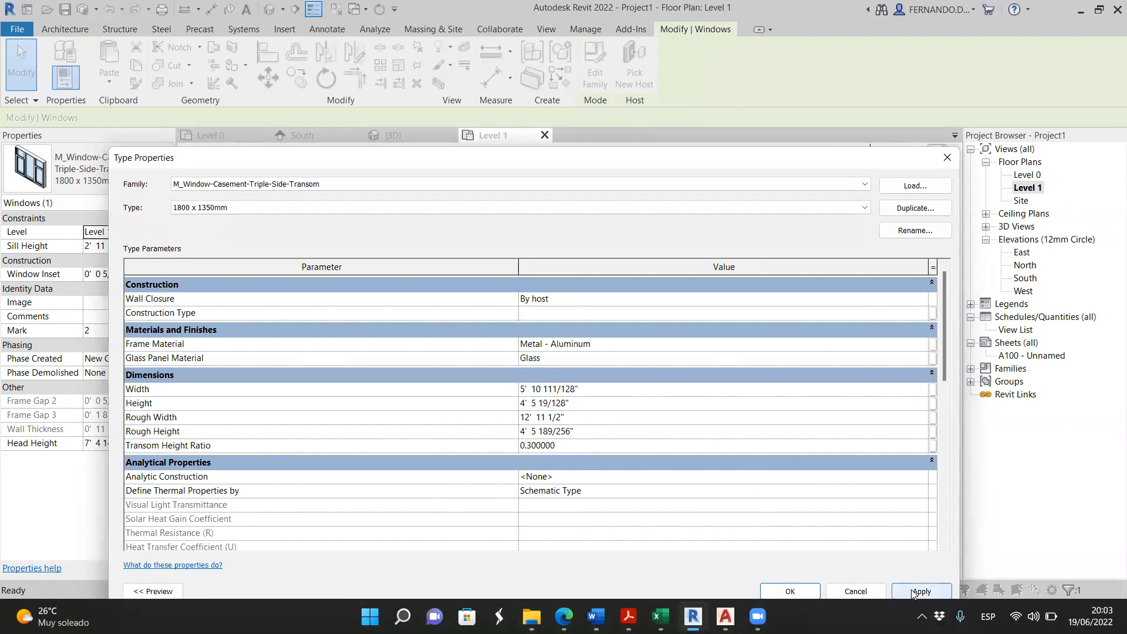
left_click(797, 583)
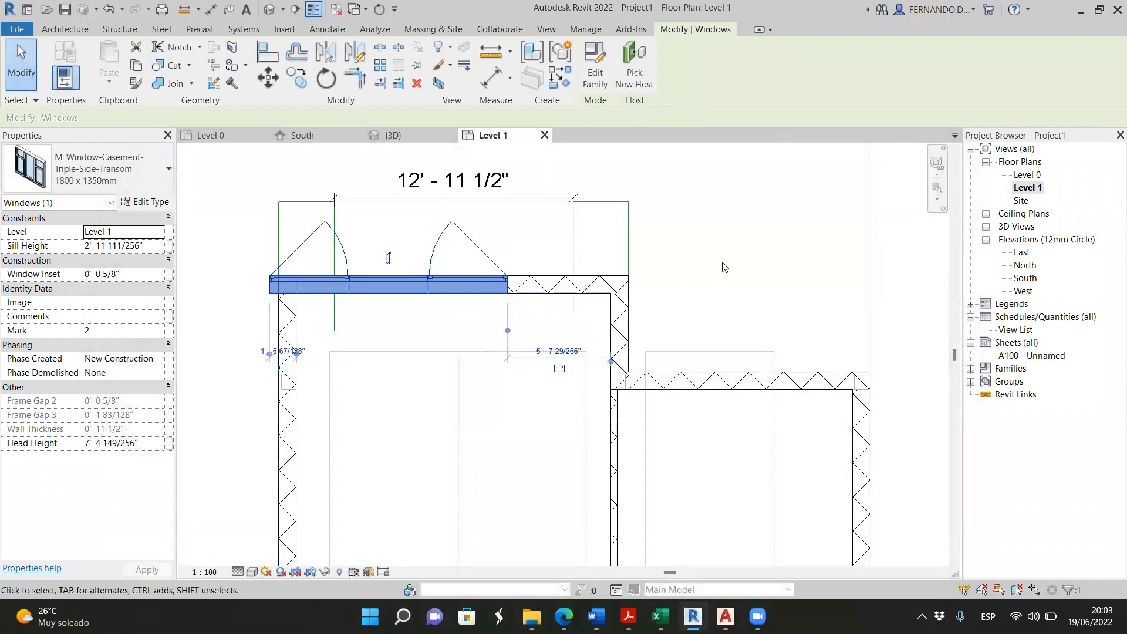
left_click(724, 264)
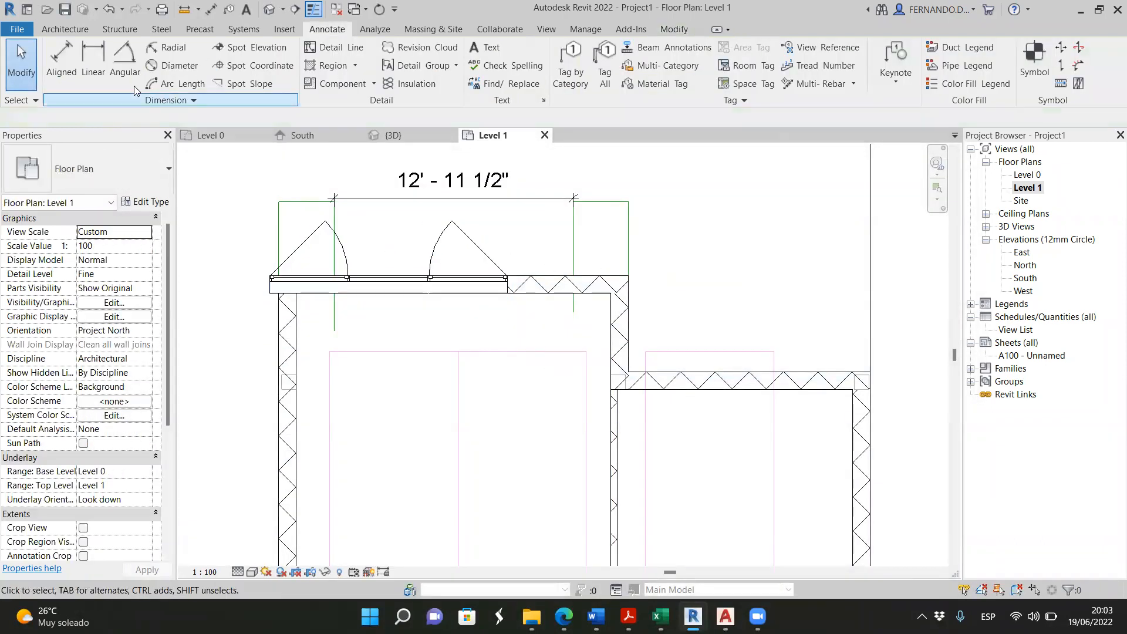
Align the widened window's right edge to the right inner guide line so it fits the marked opening
left_click(441, 265)
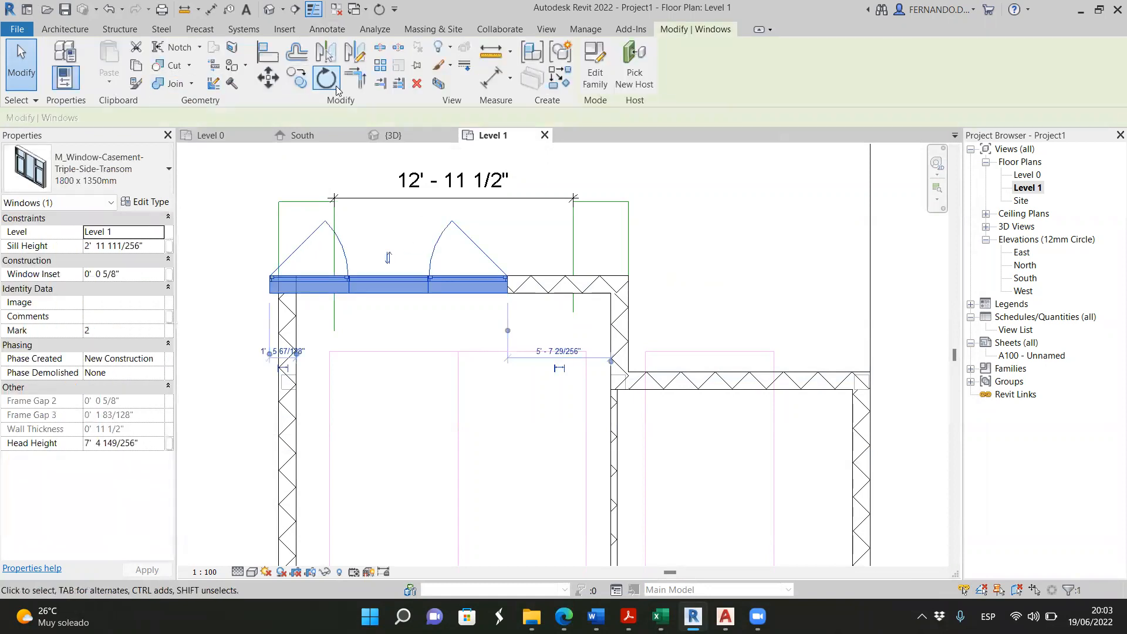
left_click(268, 54)
scroll(561, 295, "up", 4)
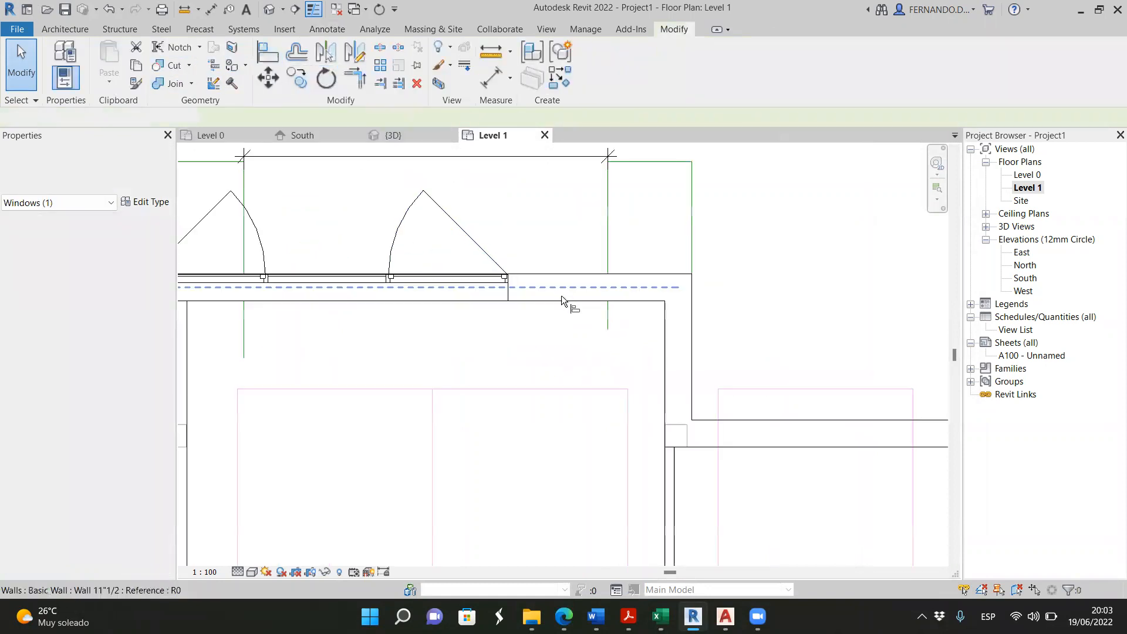
left_click(621, 237)
left_click(497, 296)
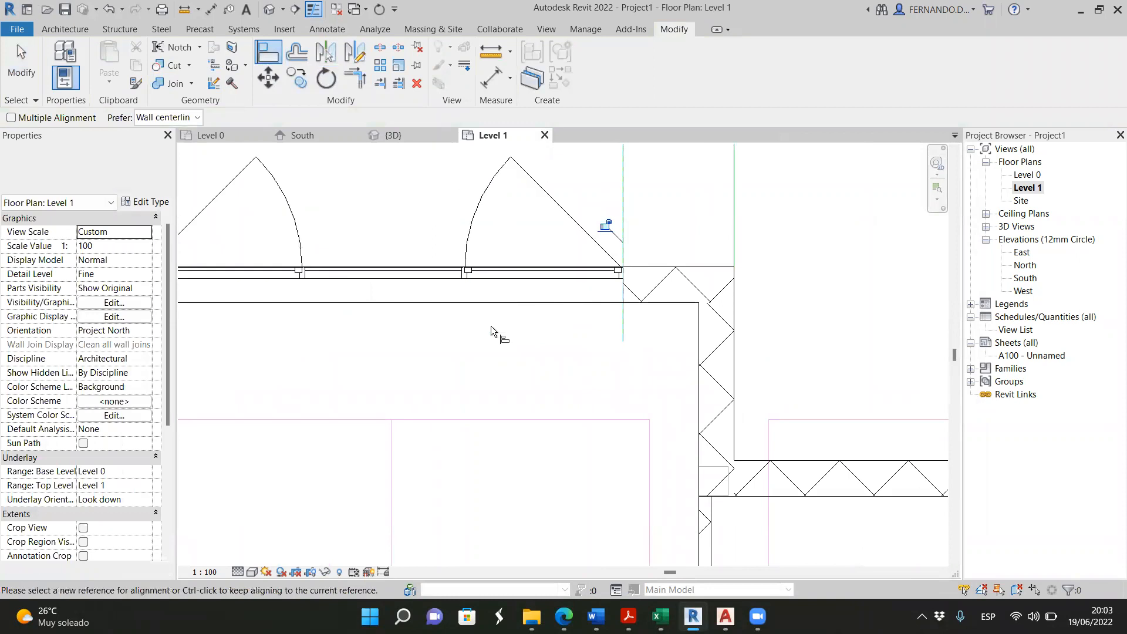
scroll(493, 327, "down", 2)
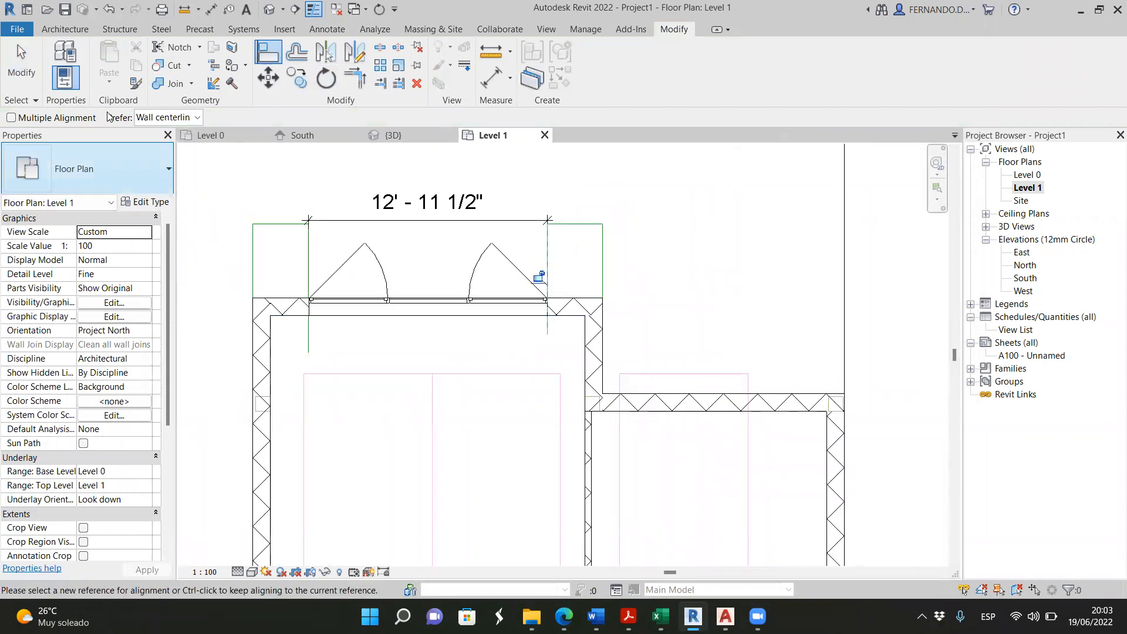
key("Escape")
In the 3D view, set the Height type parameter of the triple casement window to 7'
scroll(432, 255, "down", 4)
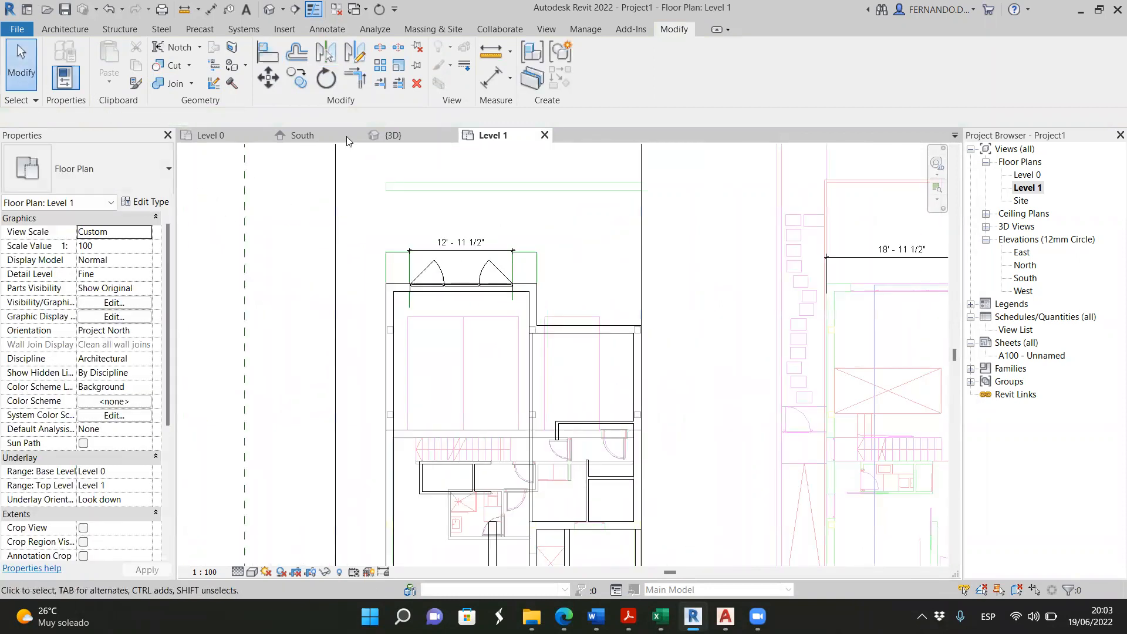
left_click(390, 135)
middle_click_drag(458, 382, 528, 317, "shift")
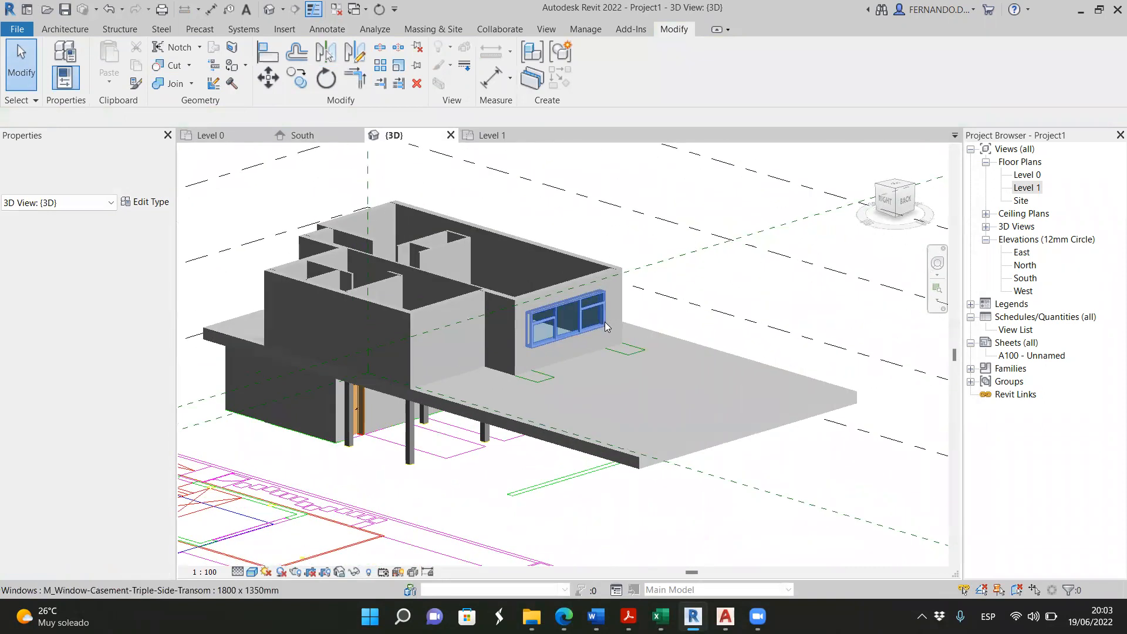
scroll(528, 317, "up", 6)
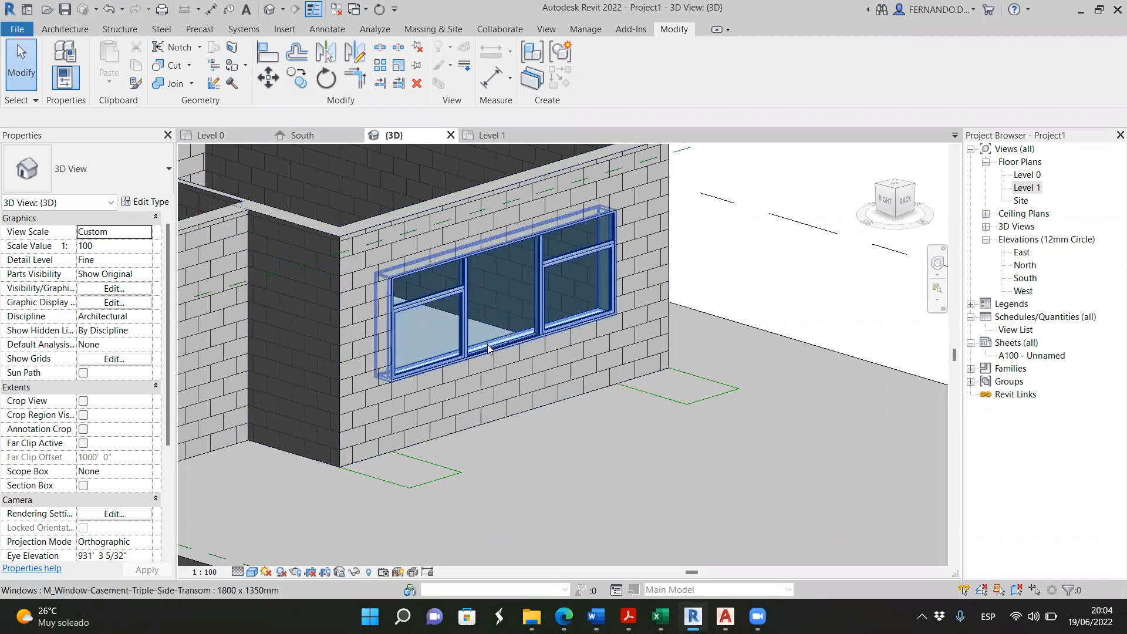
left_click(428, 328)
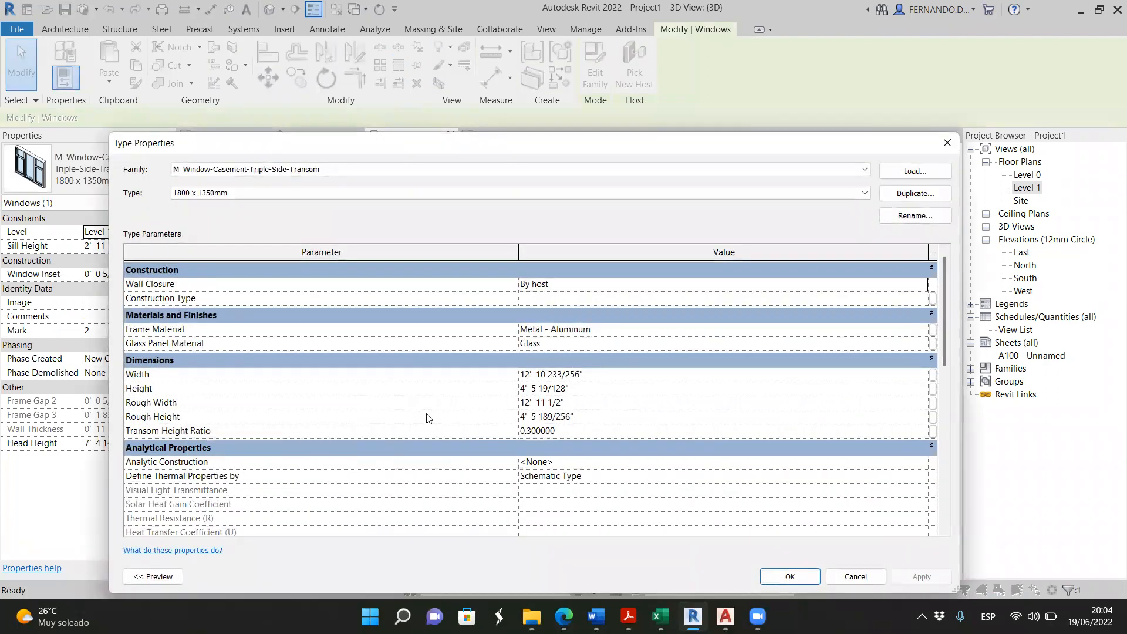
left_click_drag(564, 389, 487, 403)
type("7")
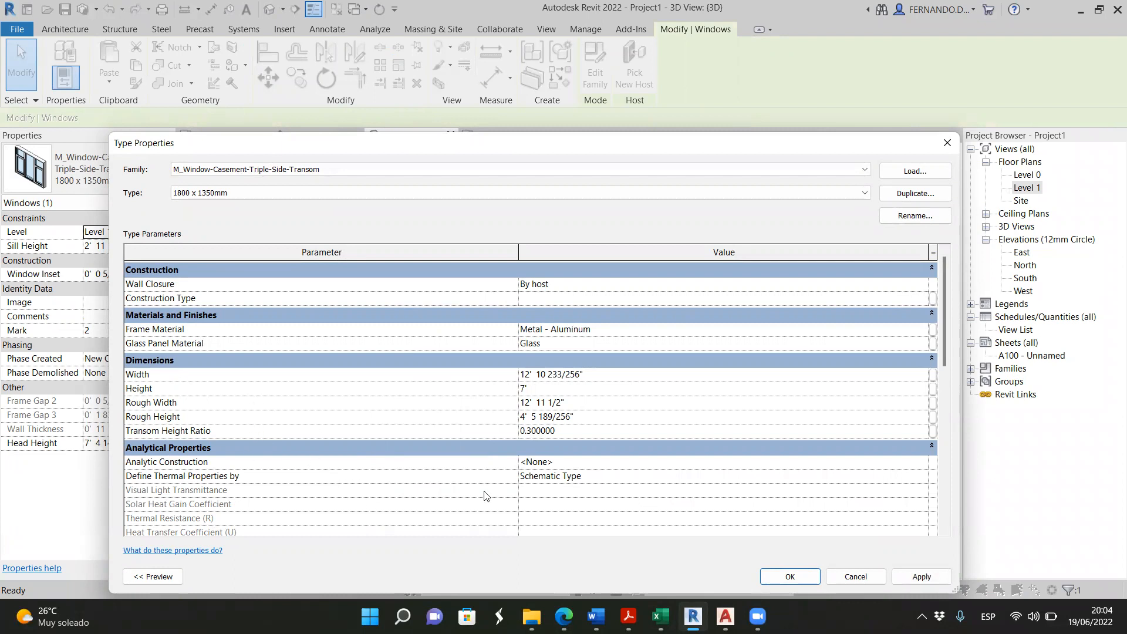
left_click(919, 581)
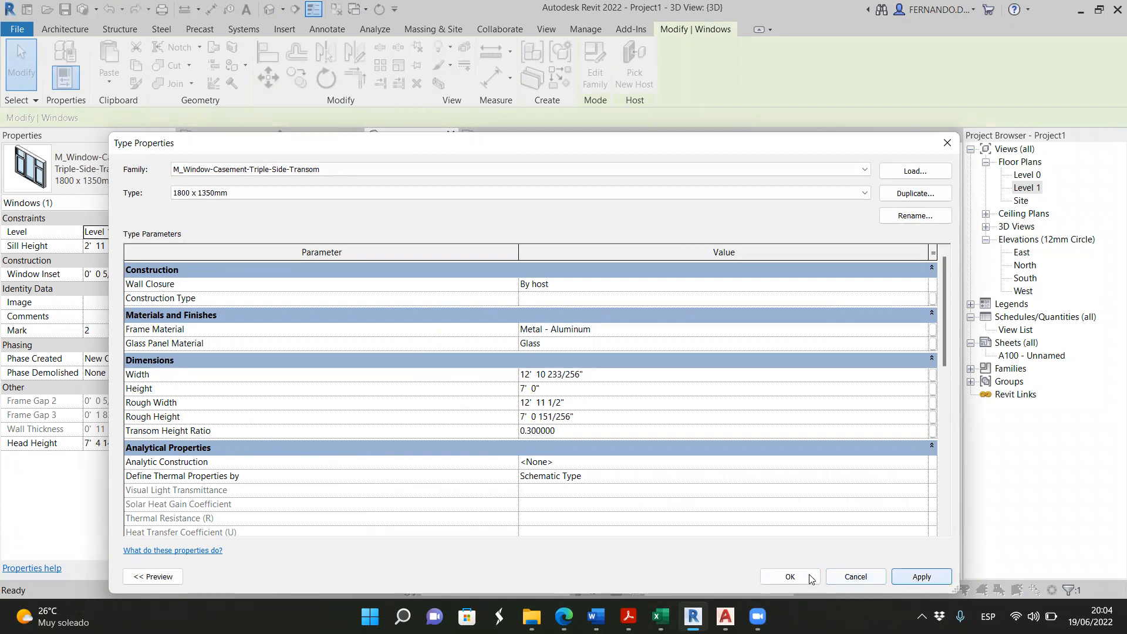
left_click(810, 578)
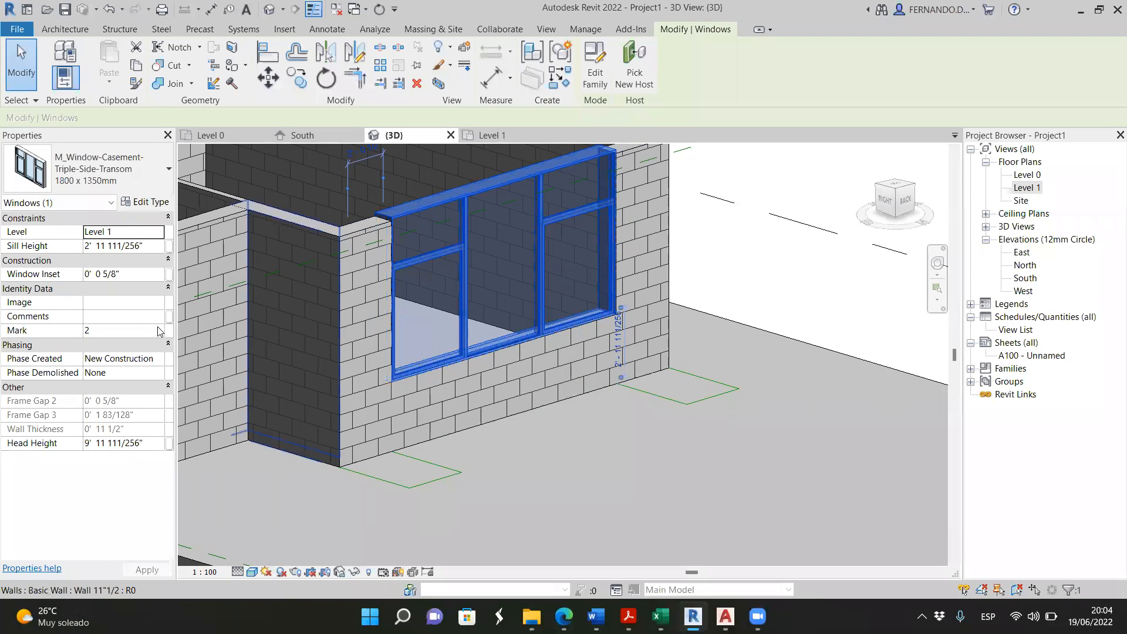
Set the triple casement window's Sill Height to 0 and deselect the window
left_click(146, 247)
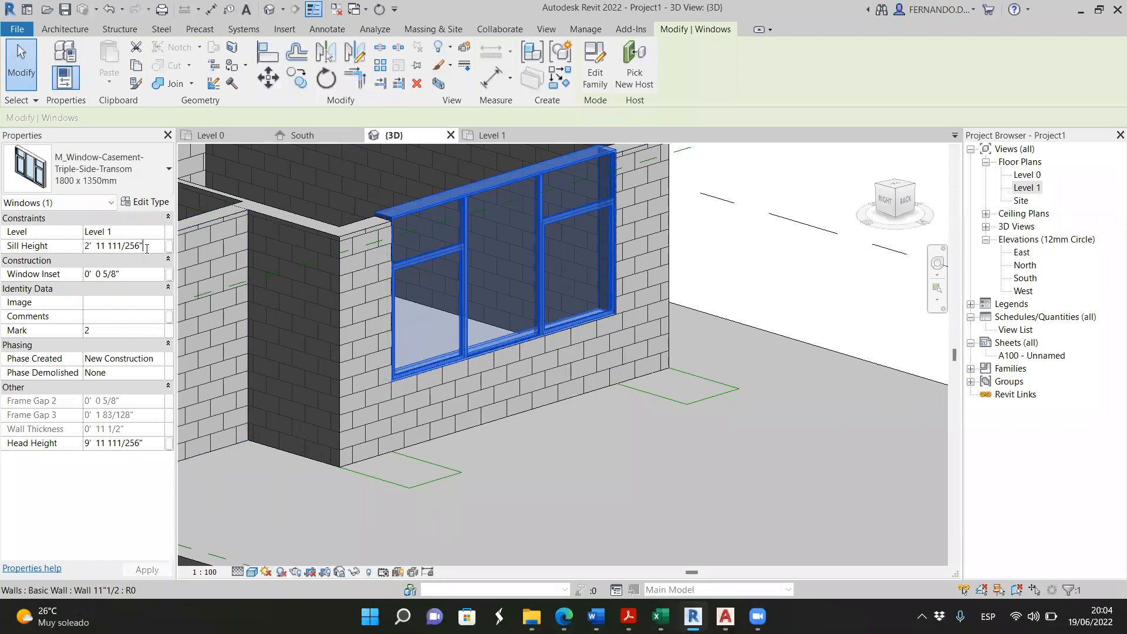
double_click(92, 247)
type("0")
key("Return")
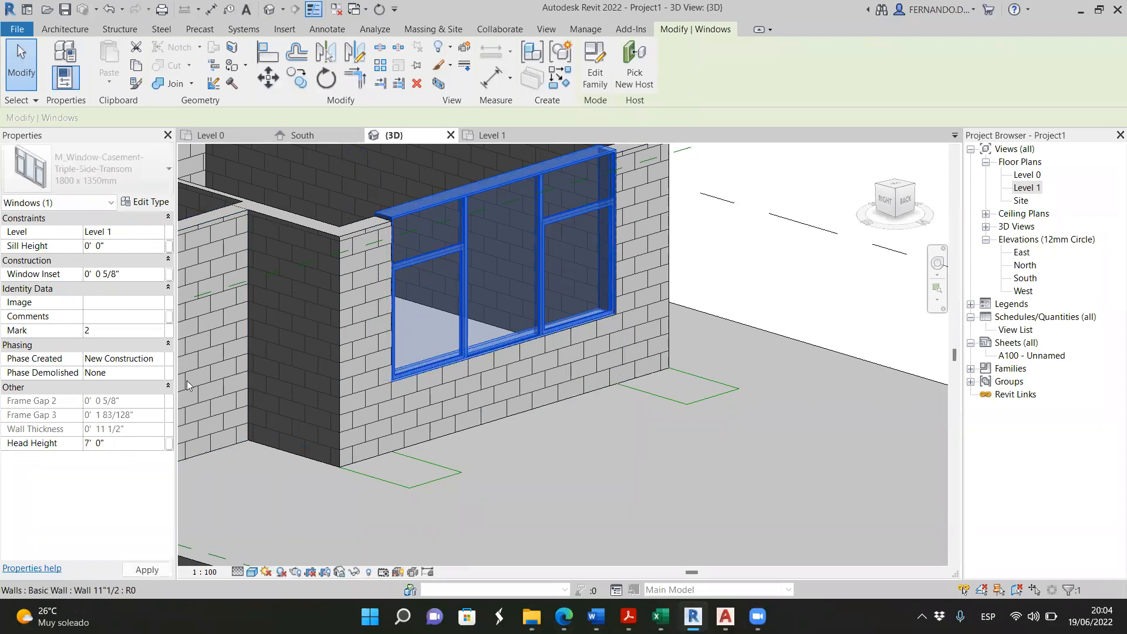
scroll(283, 454, "down", 2)
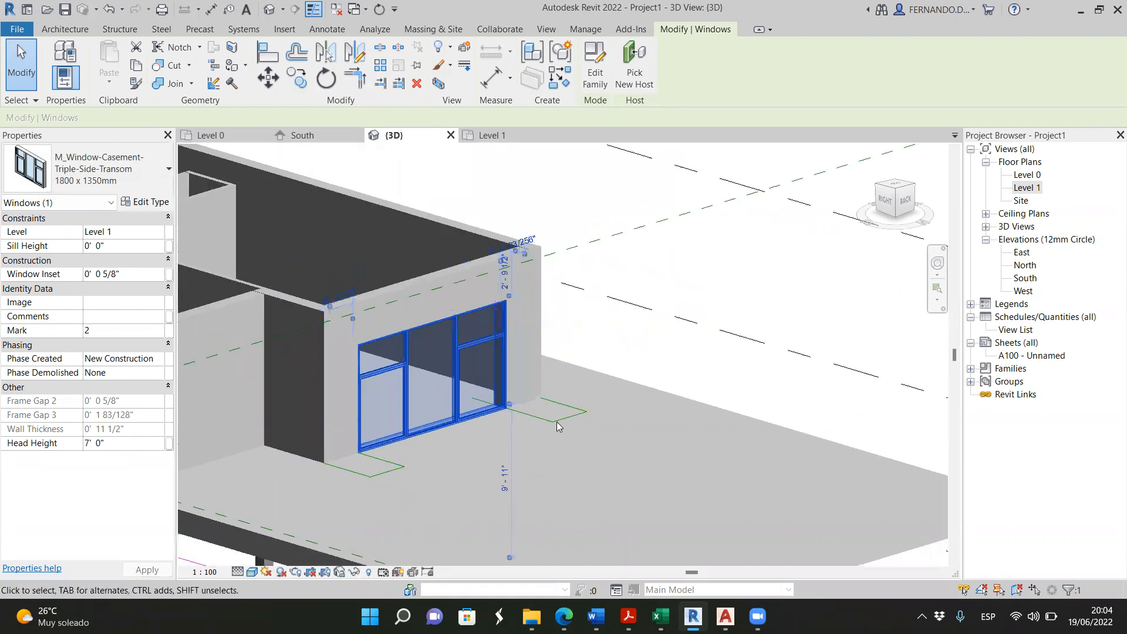
left_click(595, 337)
scroll(414, 430, "up", 1)
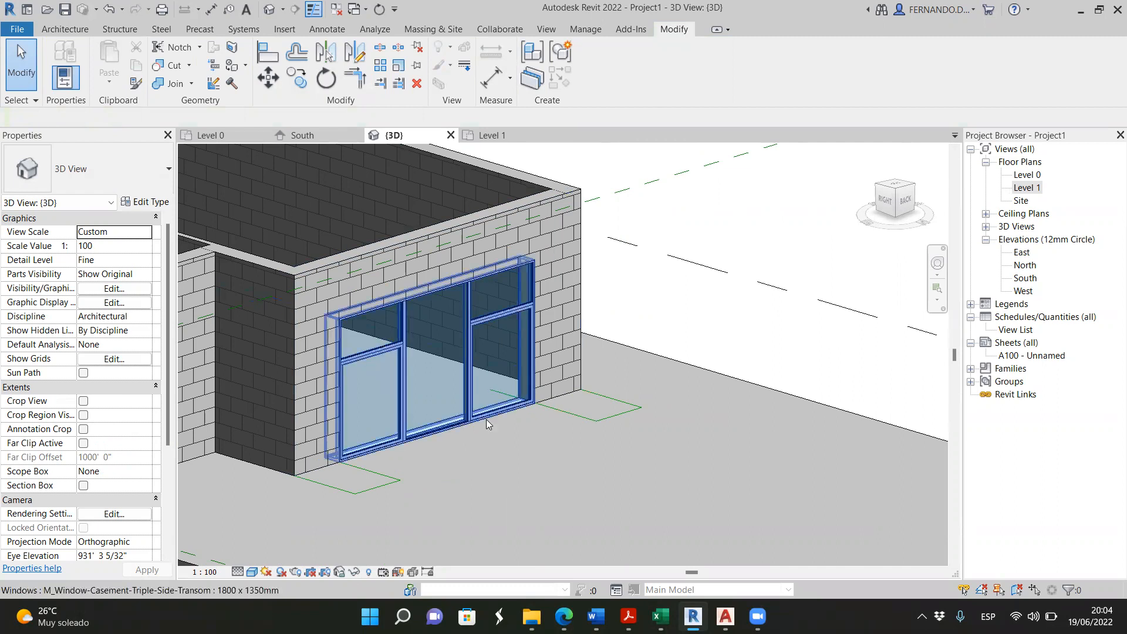
Examine the house in the 3D view, the Level 0 and Level 1 plans, and the North elevation
scroll(662, 307, "down", 4)
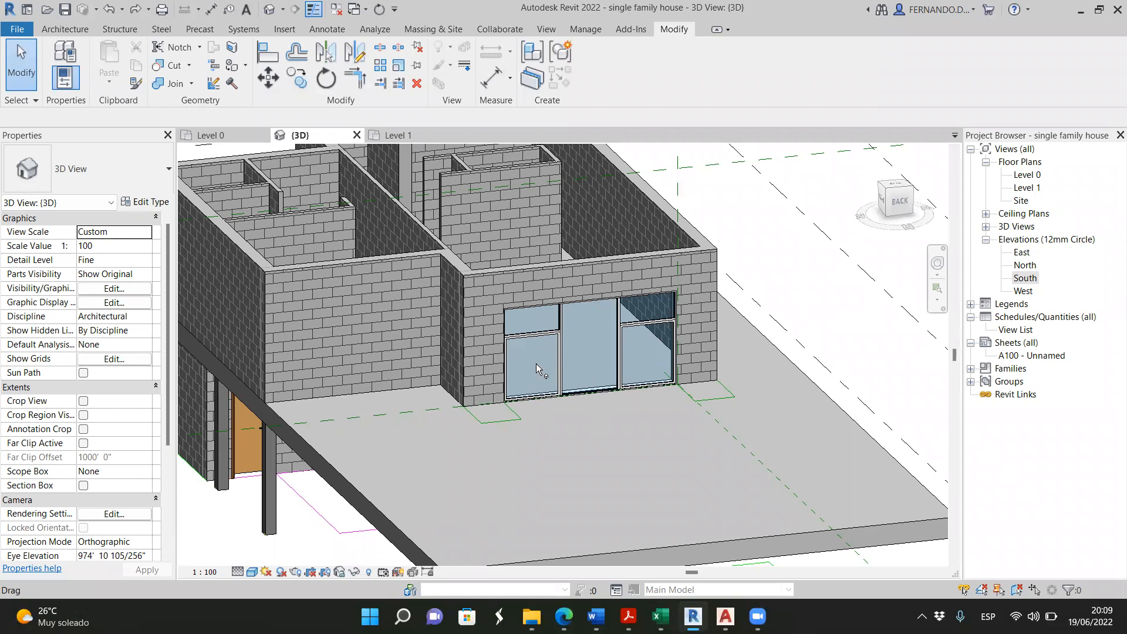
scroll(518, 367, "down", 5)
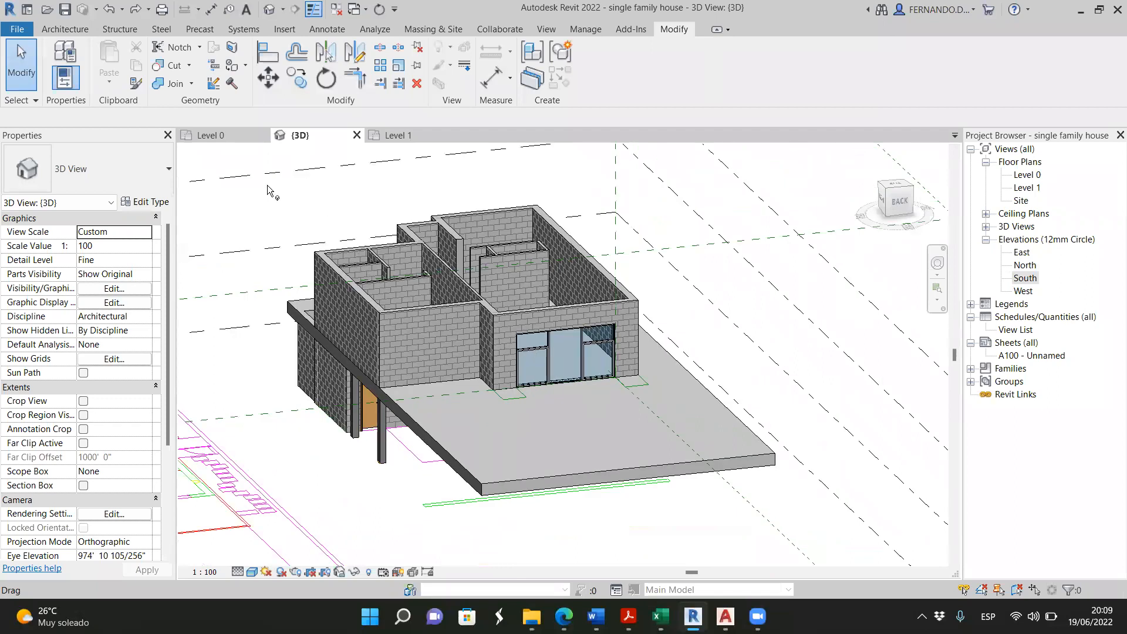
left_click(235, 135)
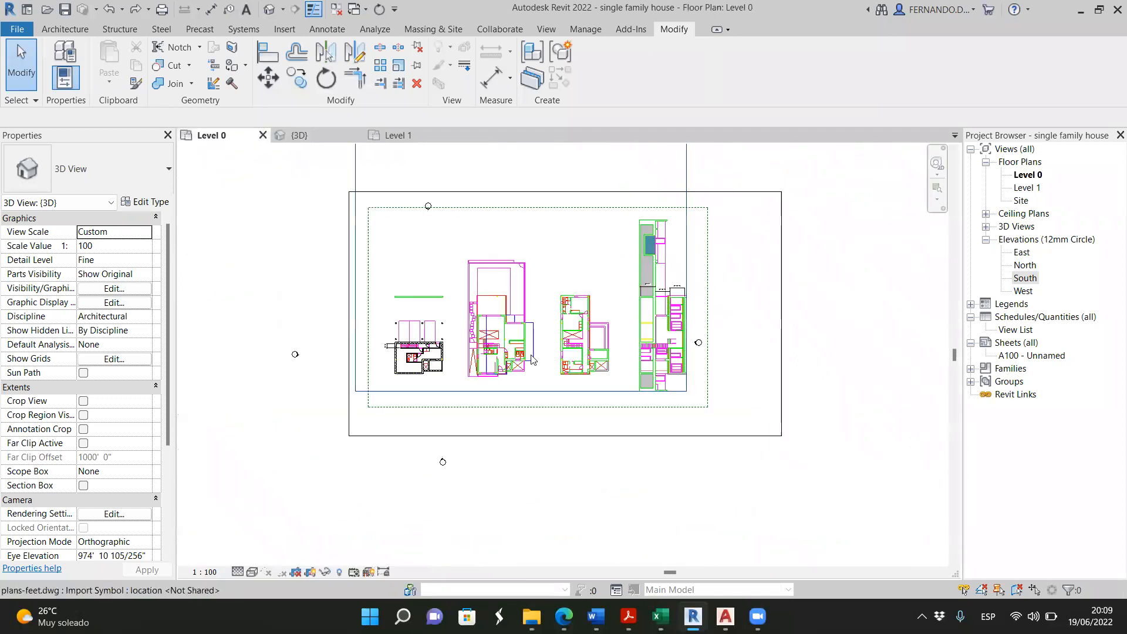
scroll(414, 322, "up", 2)
scroll(446, 364, "down", 2)
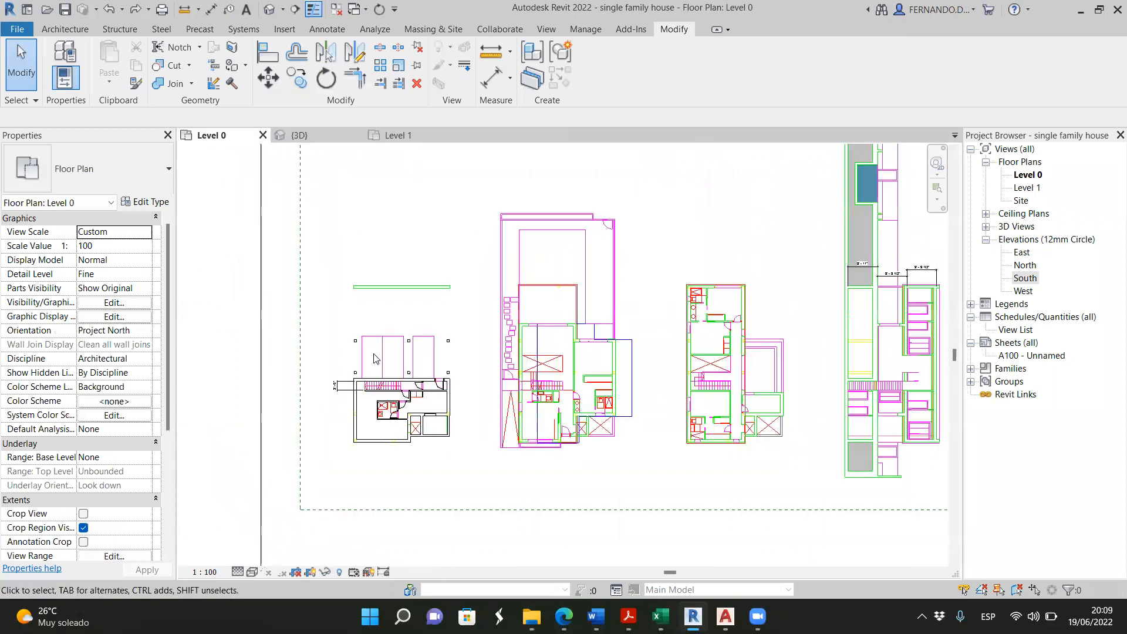
left_click(387, 136)
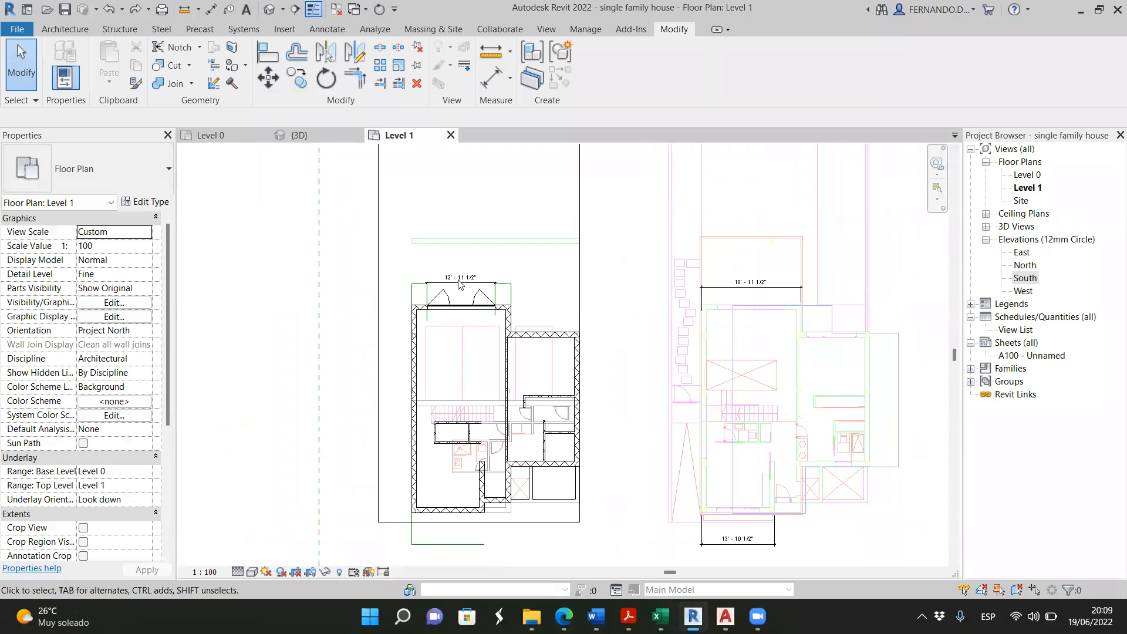
double_click(1025, 264)
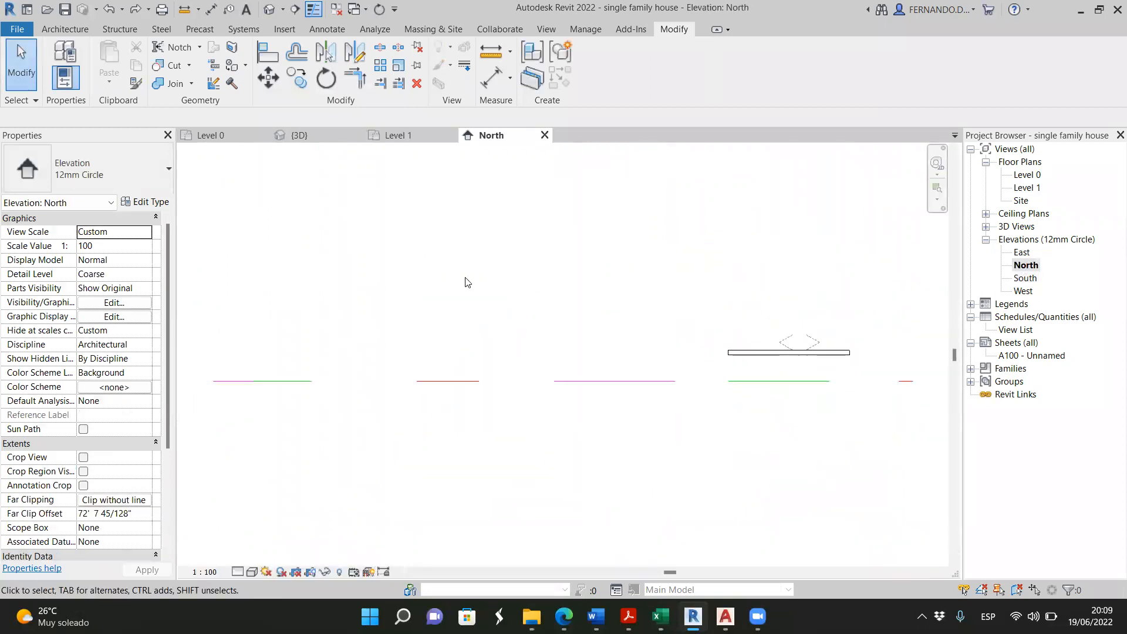
scroll(476, 300, "down", 1)
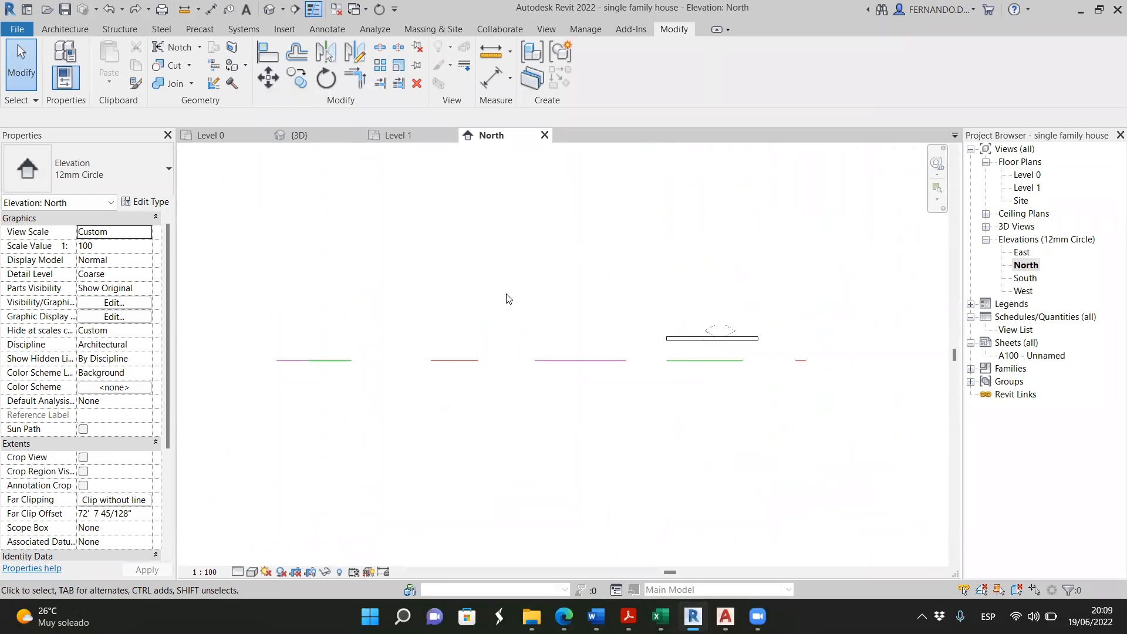
On the Level 0 plan, move the South elevation marker up inside the scope box, just below the imported plans
left_click(211, 135)
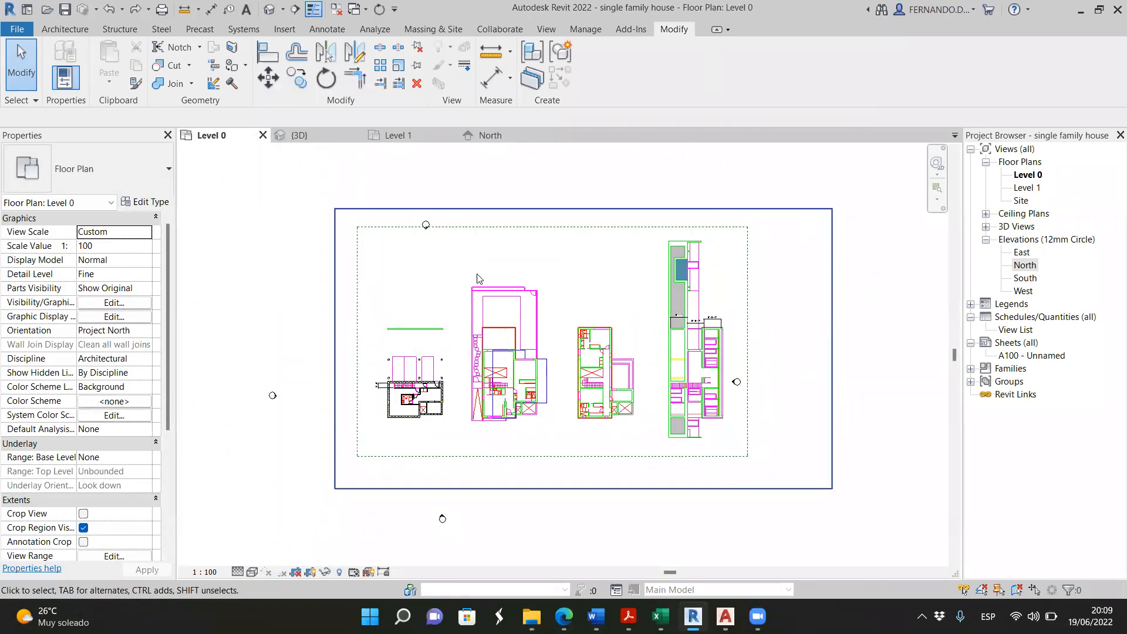
scroll(731, 396, "up", 1)
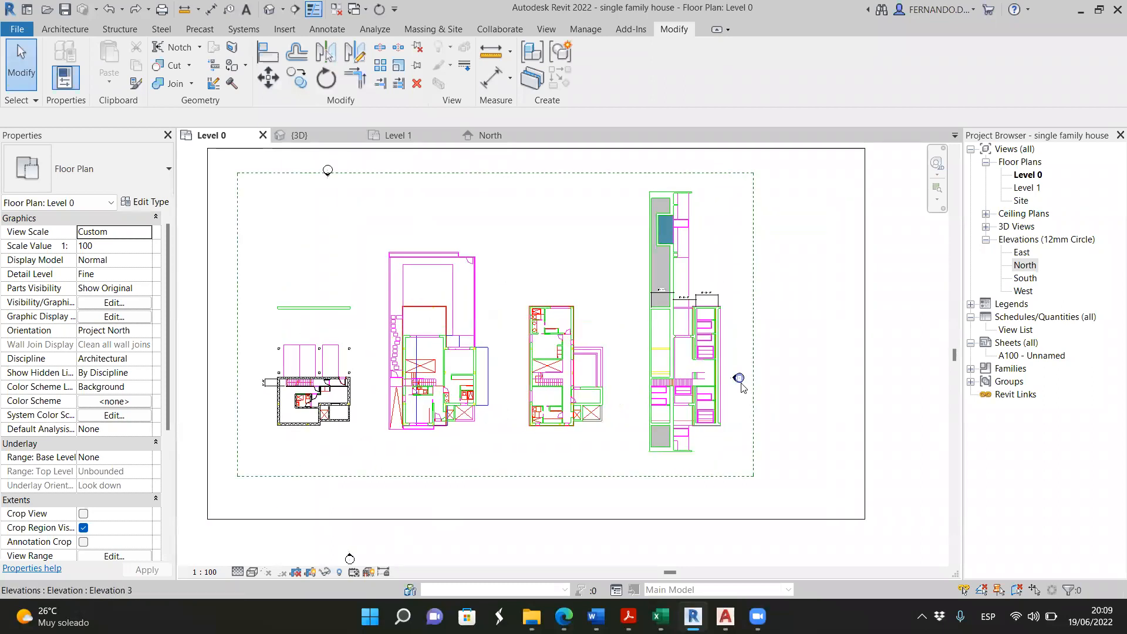
scroll(690, 384, "down", 1)
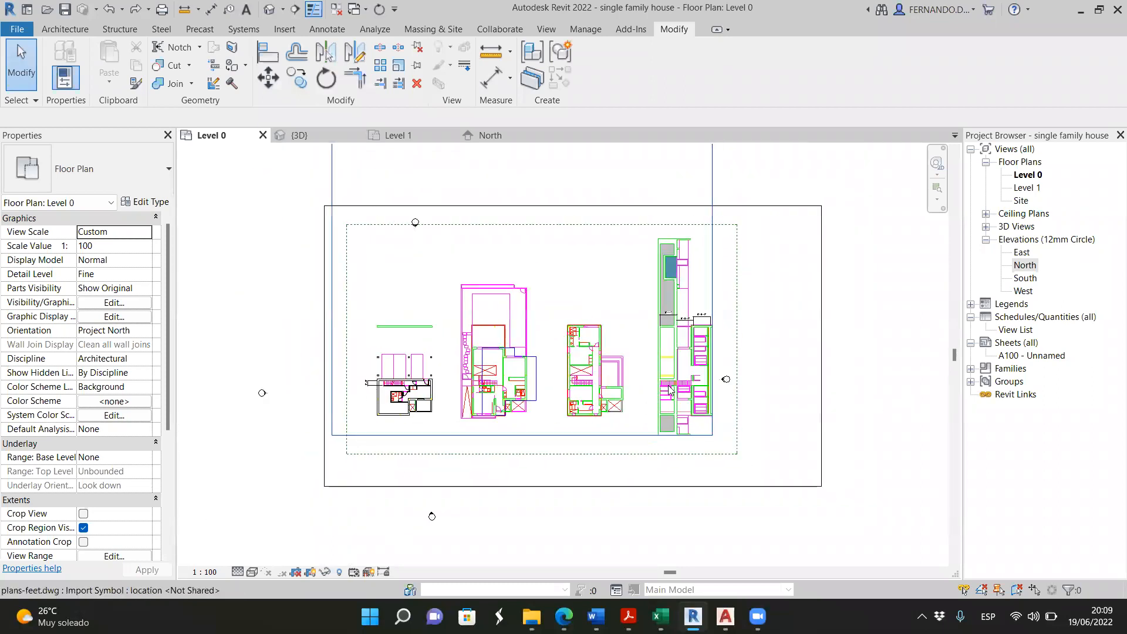
scroll(721, 407, "up", 1)
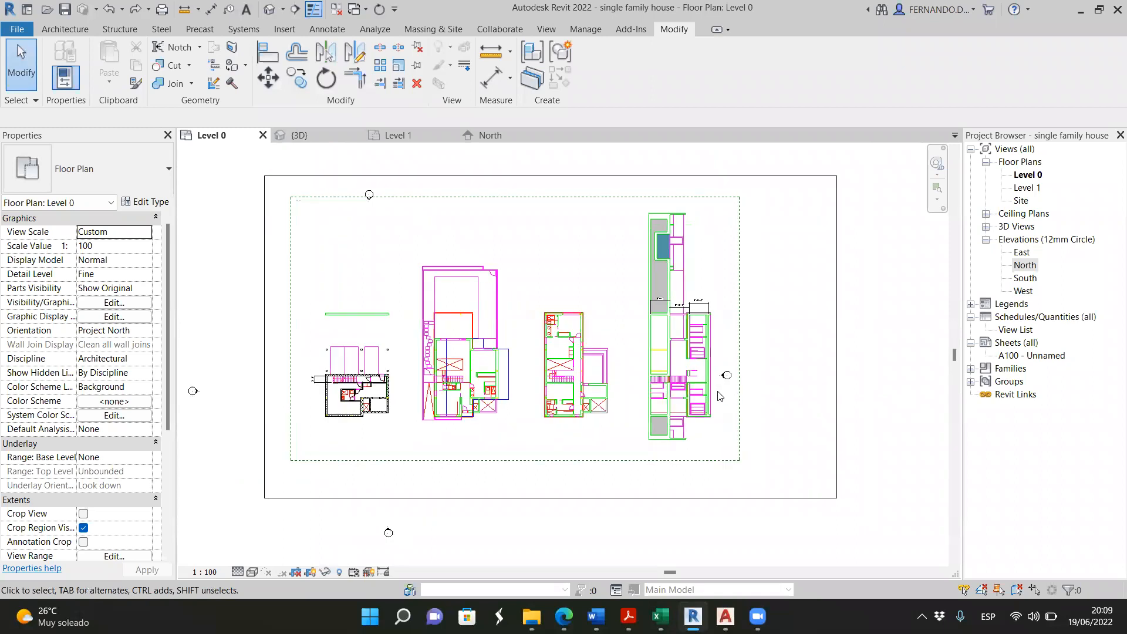
left_click(388, 532)
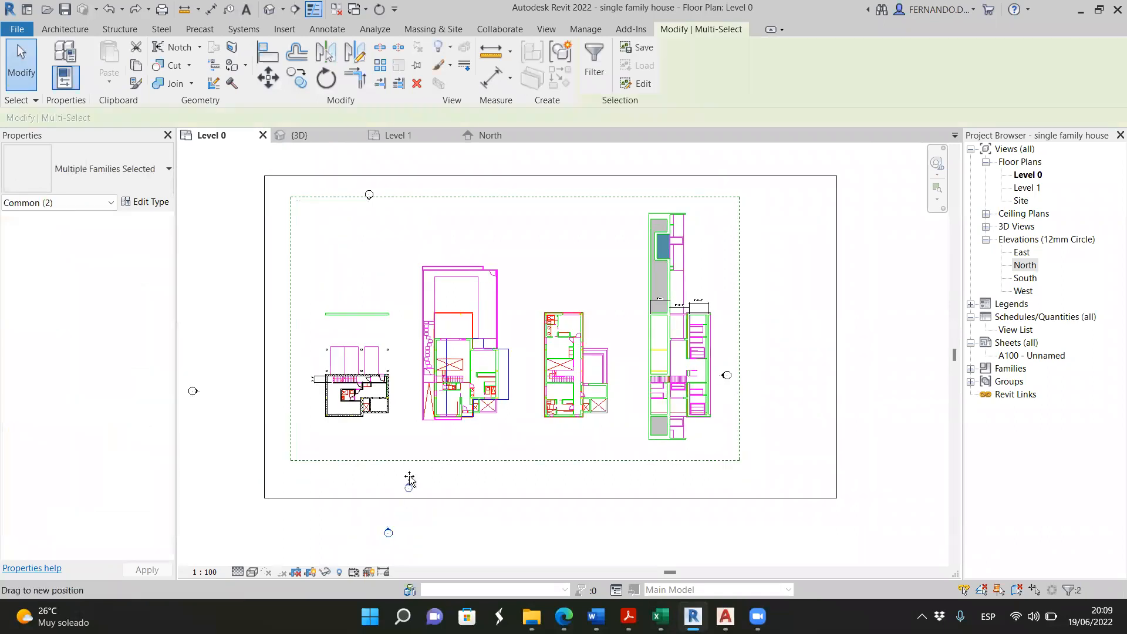
left_click_drag(416, 452, 418, 450)
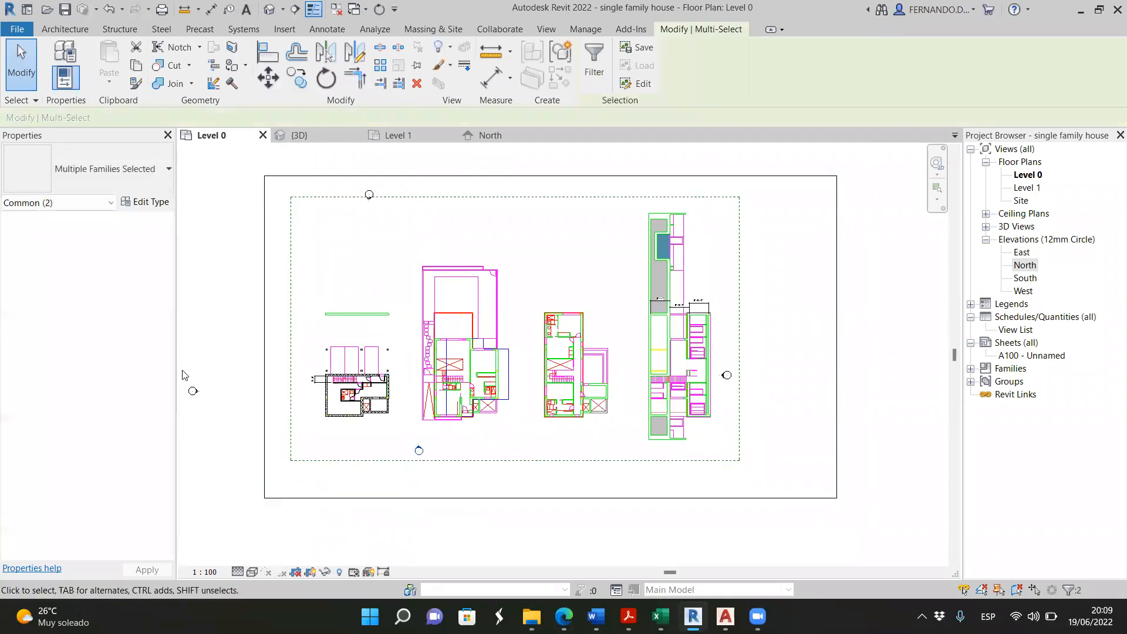
Move the West and North elevation markers inside the scope box, the West one beside the house and the North one above it
scroll(369, 403, "down", 1)
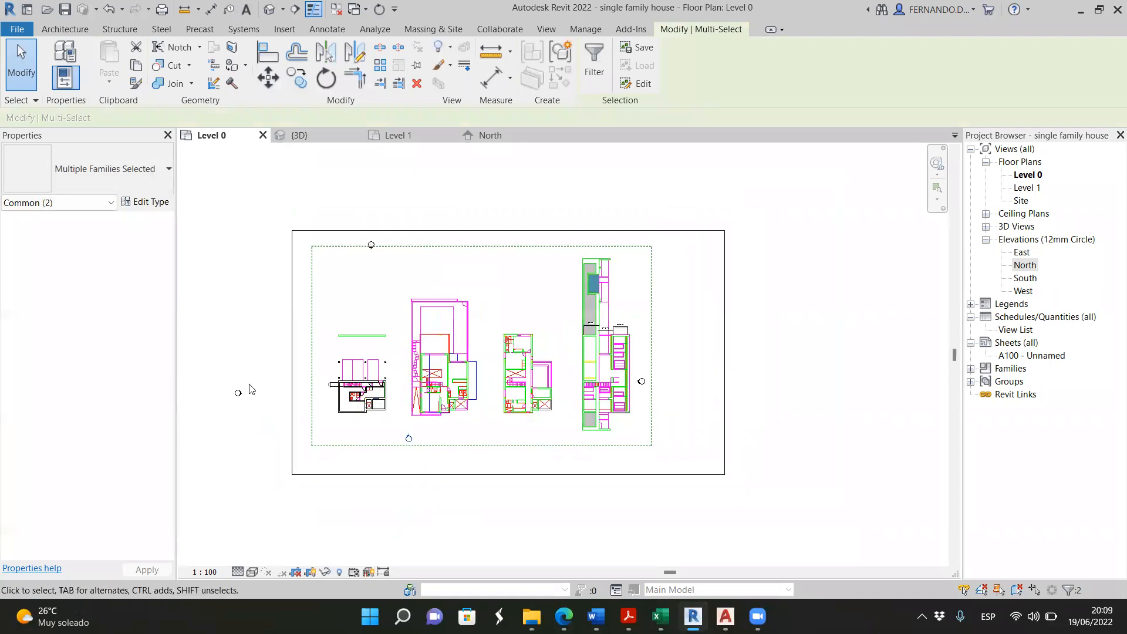
left_click(313, 253)
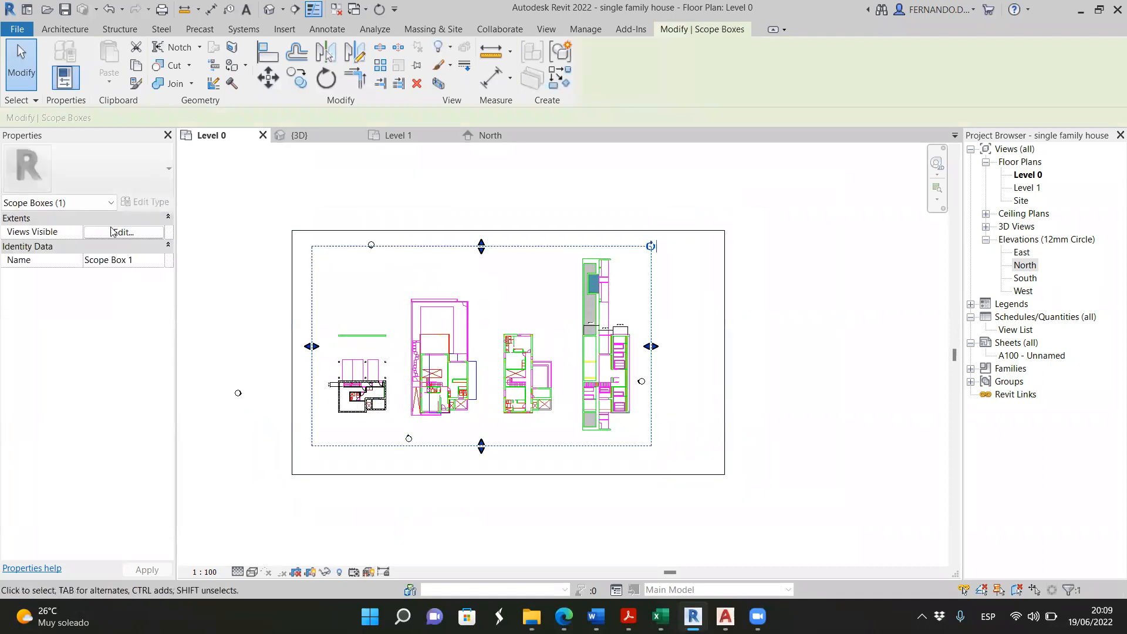
mouse_move(211, 373)
left_mouse_down()
mouse_move(262, 406)
mouse_move(339, 389)
left_mouse_up()
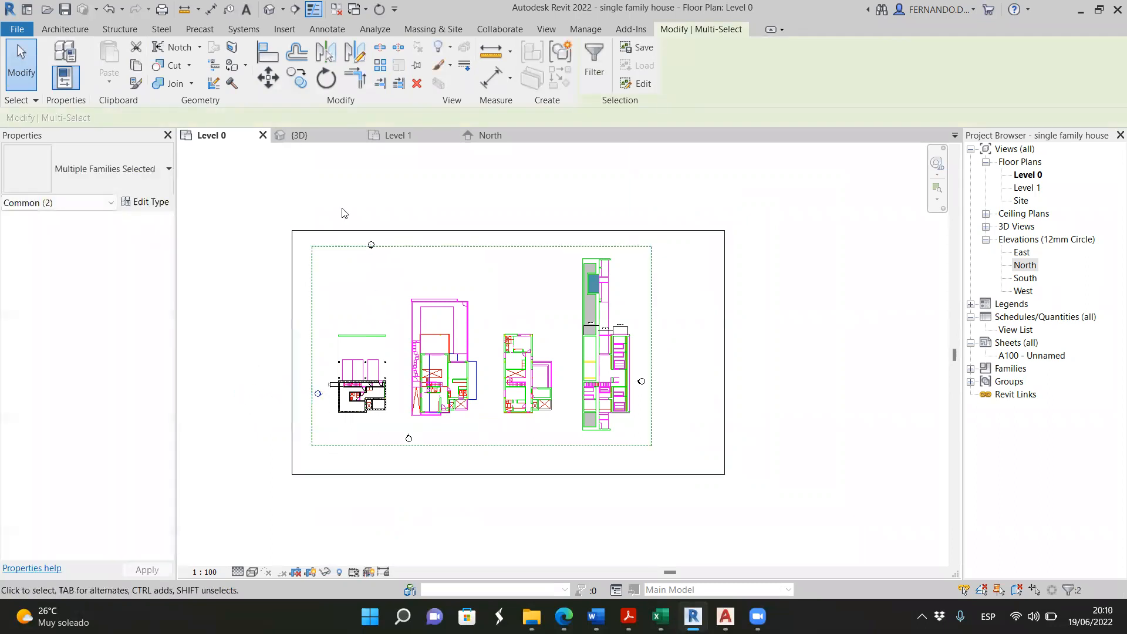
left_click_drag(383, 255, 426, 270)
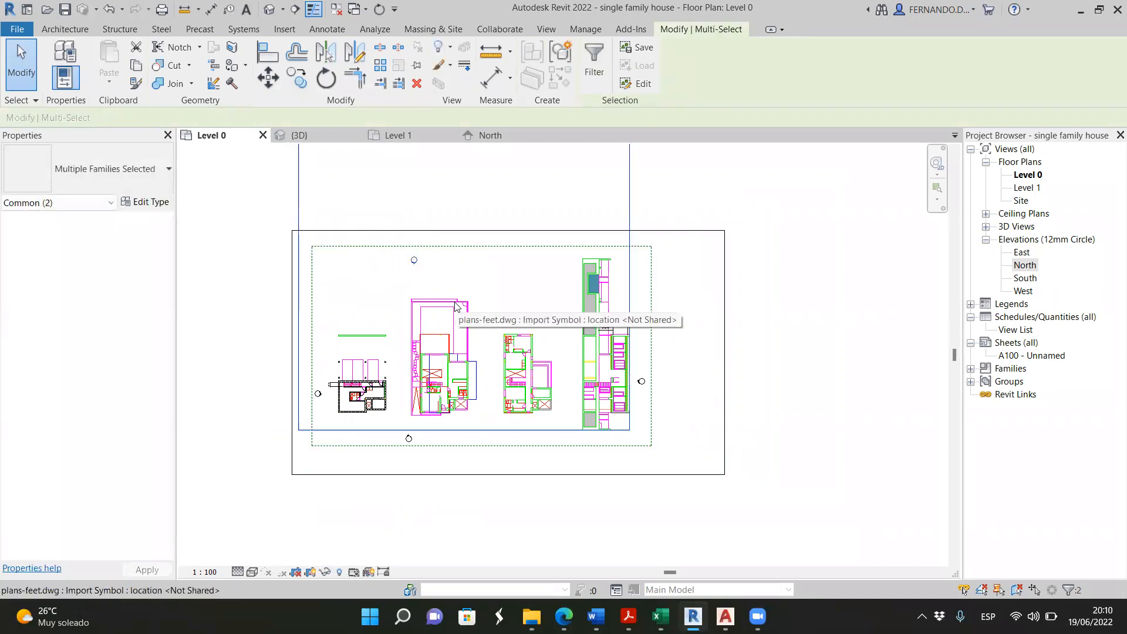
left_click(393, 494)
Check the far clip extents of the South and East elevations on the Level 0 plan
scroll(399, 470, "up", 4)
scroll(426, 423, "up", 2)
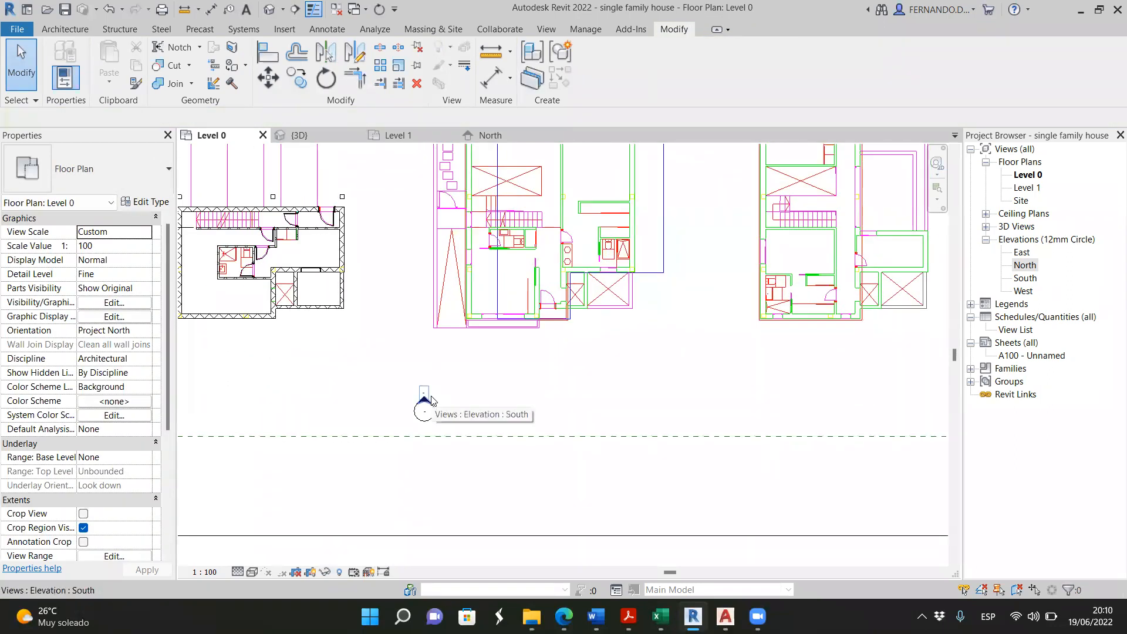
left_click(430, 400)
scroll(459, 496, "down", 5)
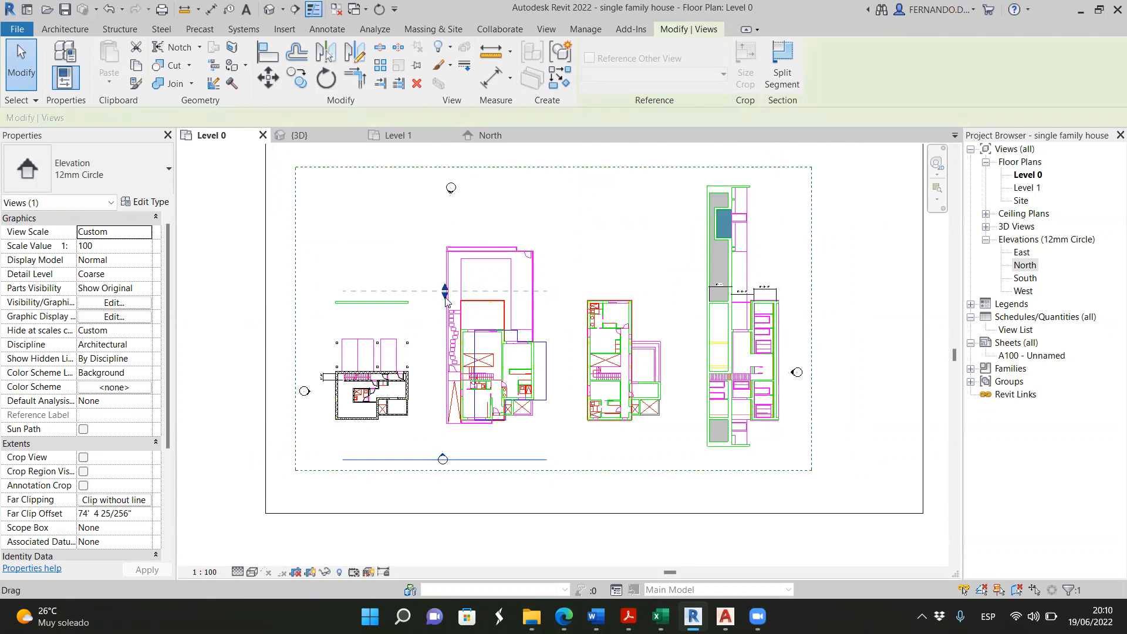
left_click(789, 380)
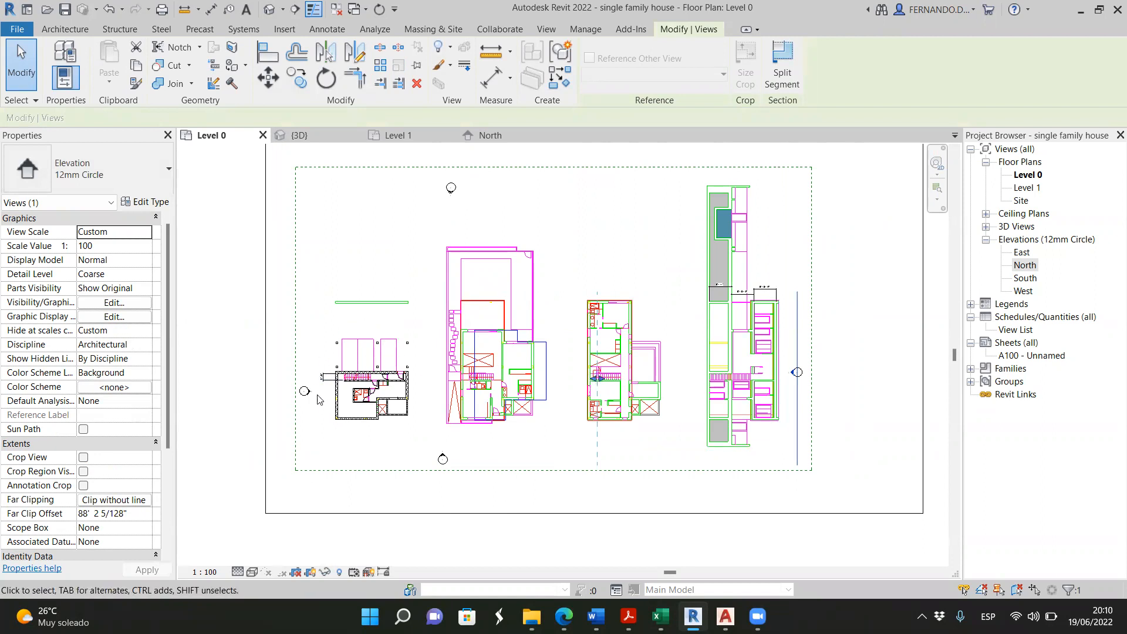
left_click(872, 400)
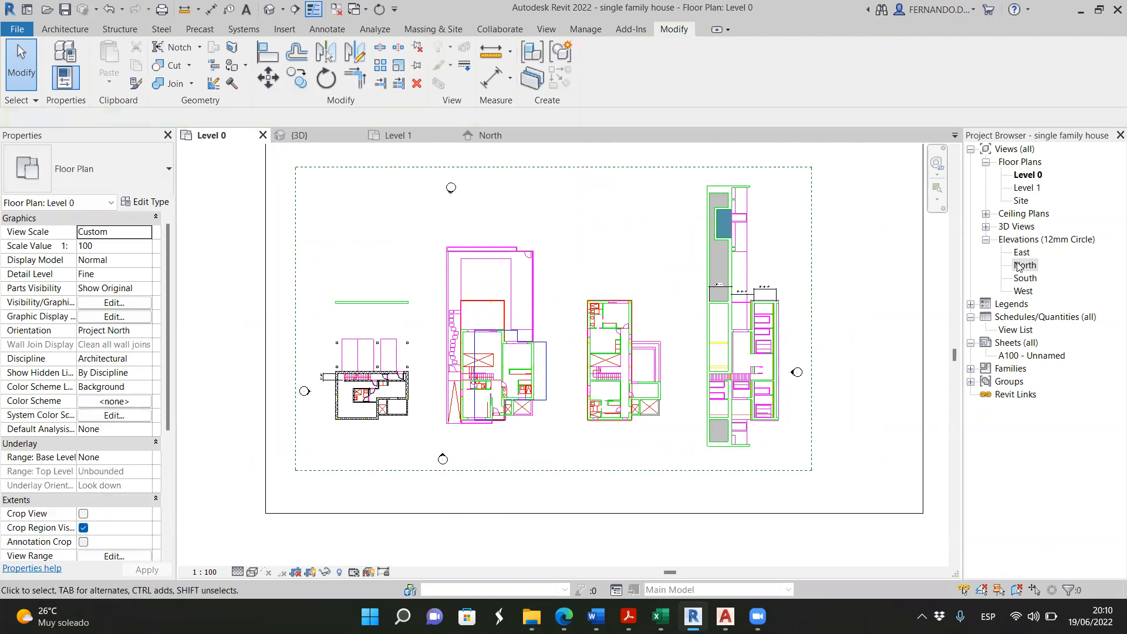
Extend the East elevation's far clip to about 213' so it passes the modelled house, and check the East elevation view
double_click(1022, 252)
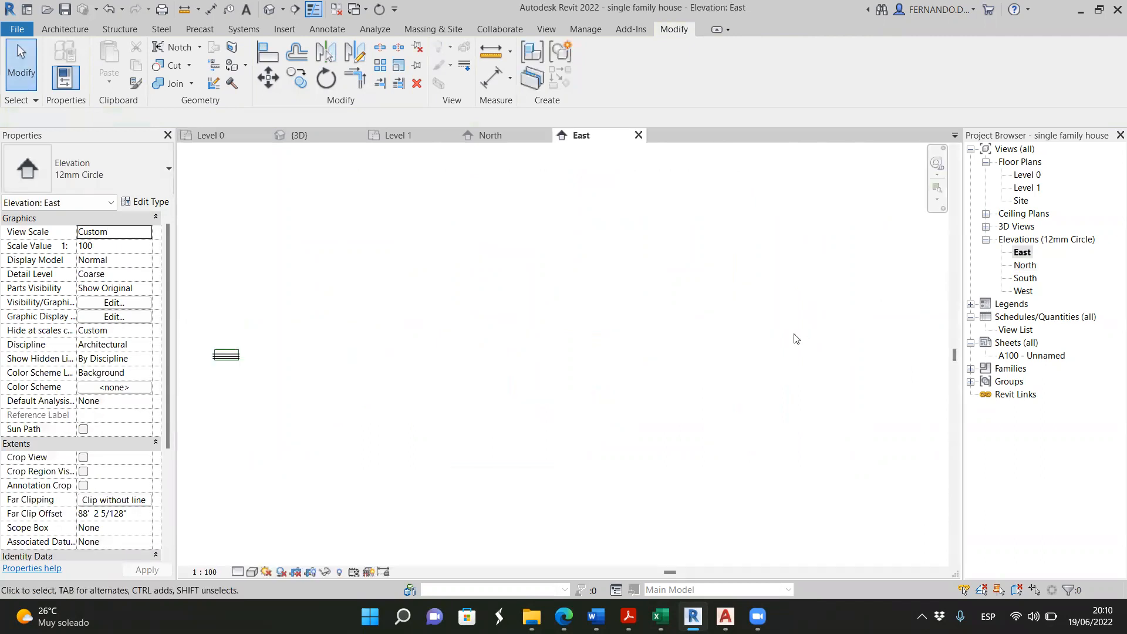
scroll(297, 355, "up", 5)
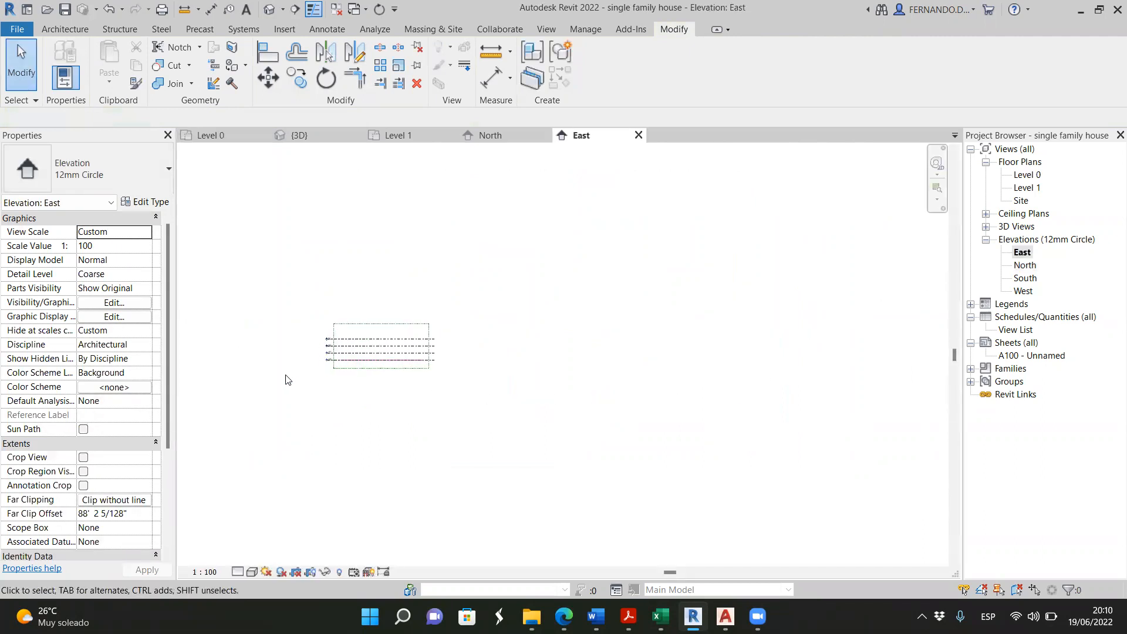
scroll(376, 346, "up", 4)
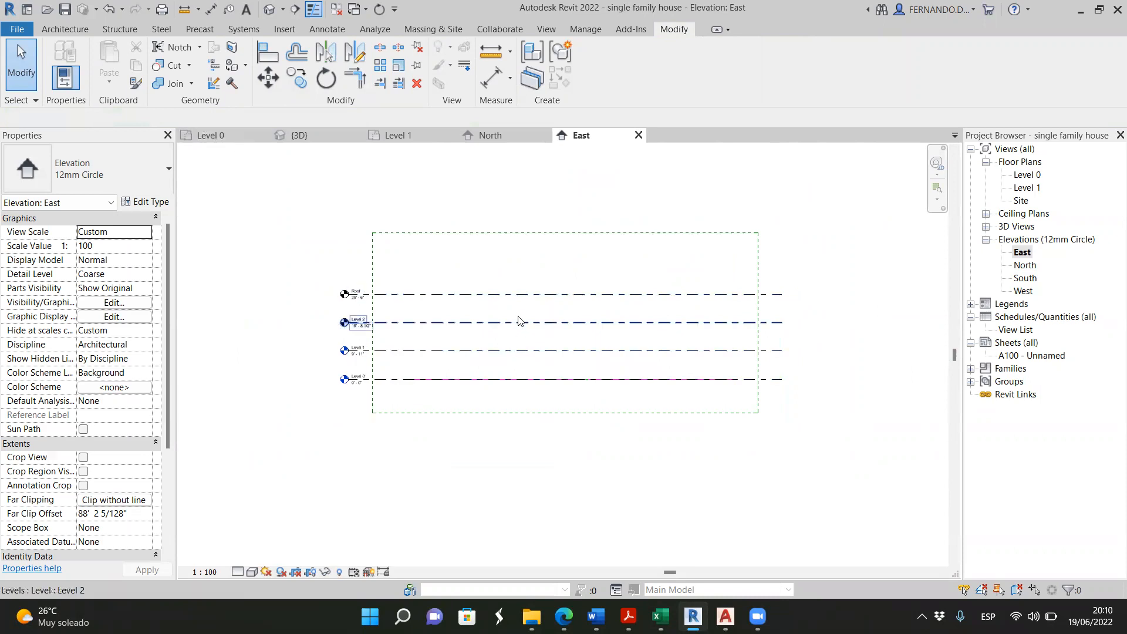
left_click(235, 136)
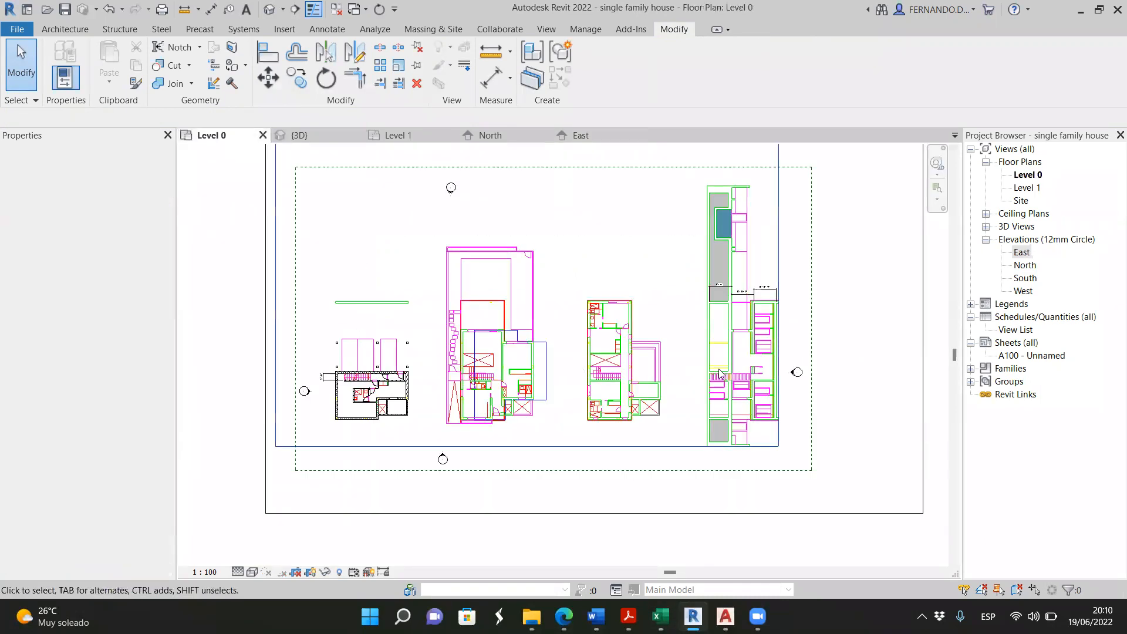
left_click(795, 374)
left_click_drag(598, 379, 314, 384)
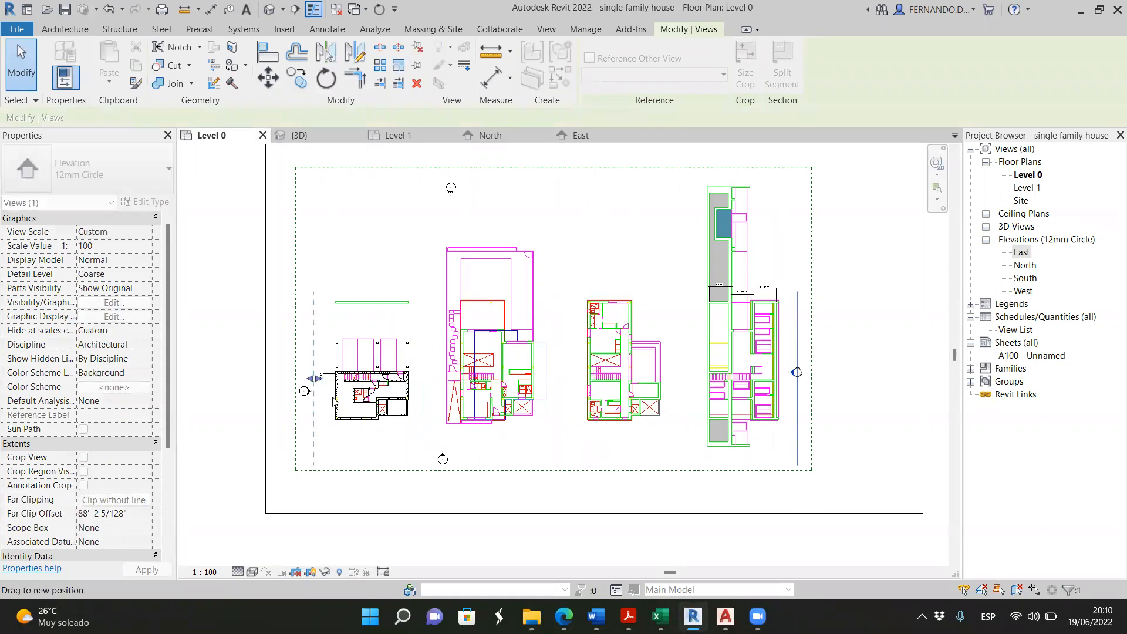
left_click(585, 142)
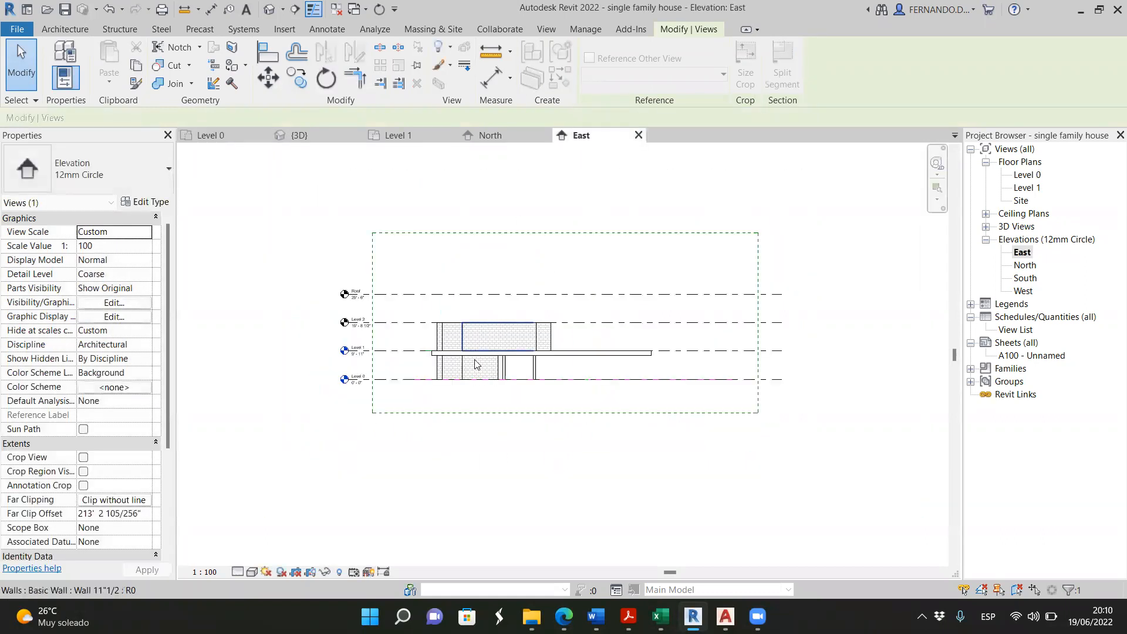
Inspect the triple casement window in the North elevation
left_click(489, 135)
scroll(816, 335, "up", 8)
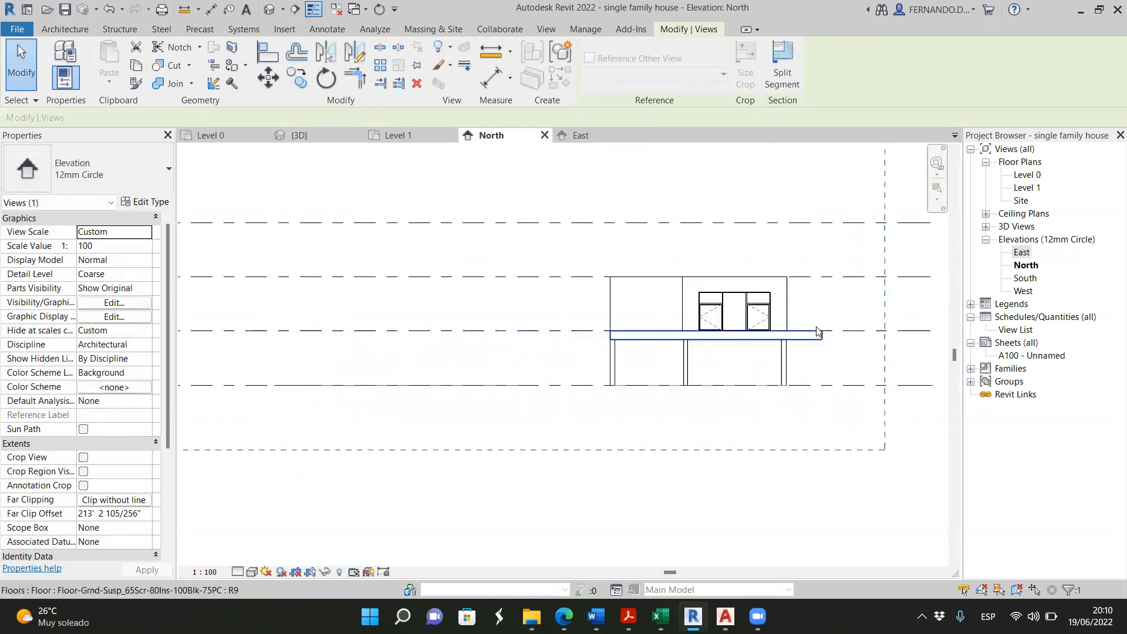
left_click(691, 328)
scroll(675, 305, "up", 3)
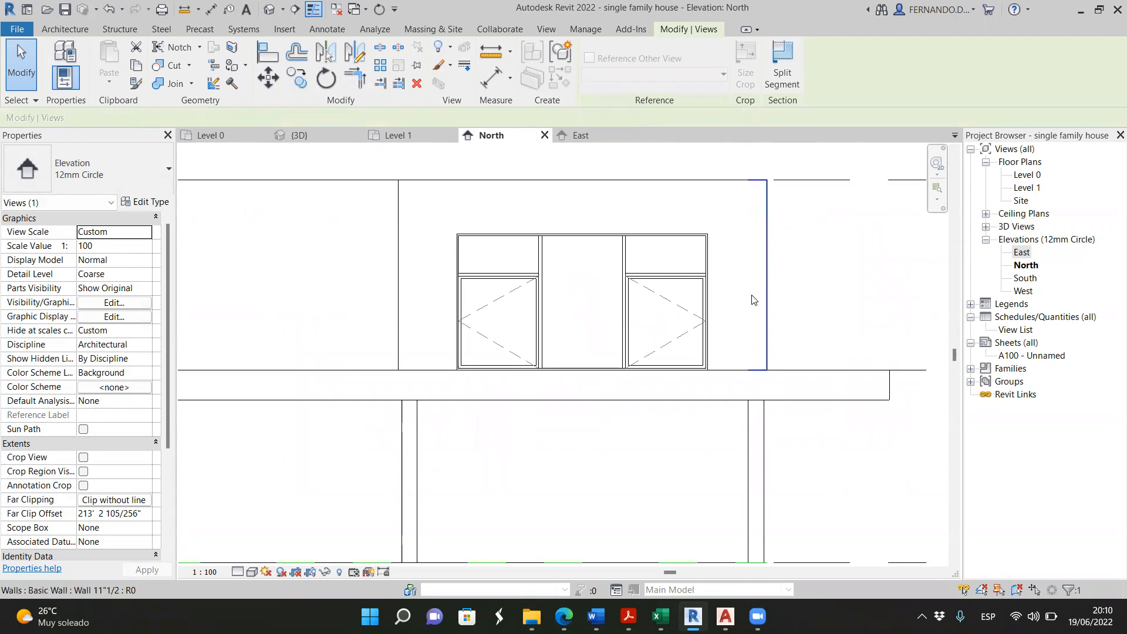
key("Escape")
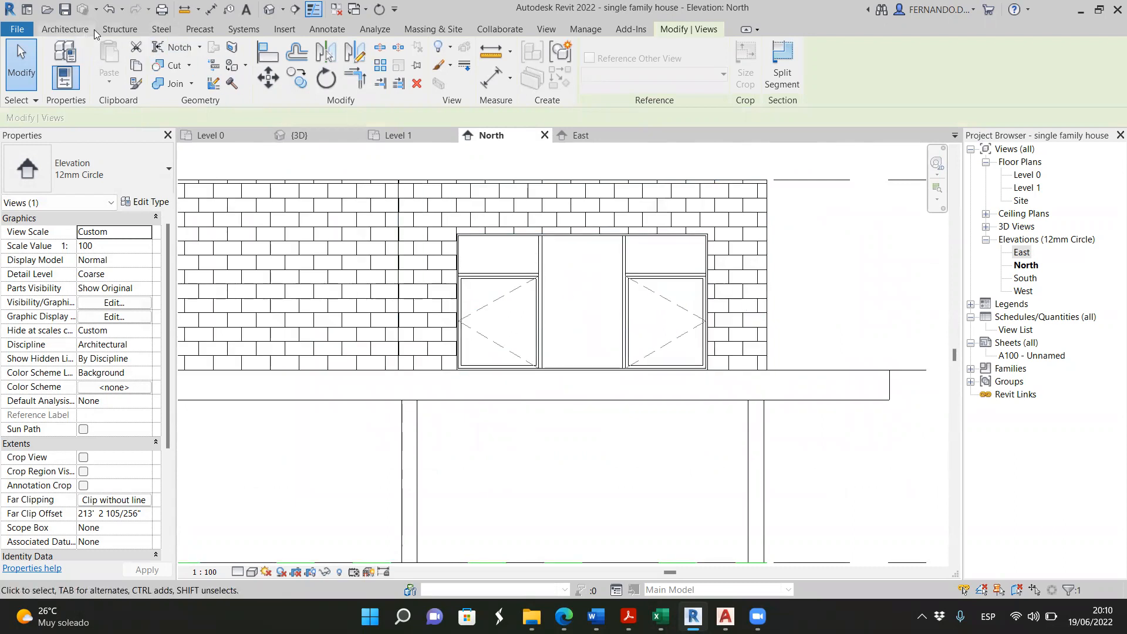
Measure the height from the triple casement window's transom to its sill with an aligned dimension, without placing it
left_click(326, 28)
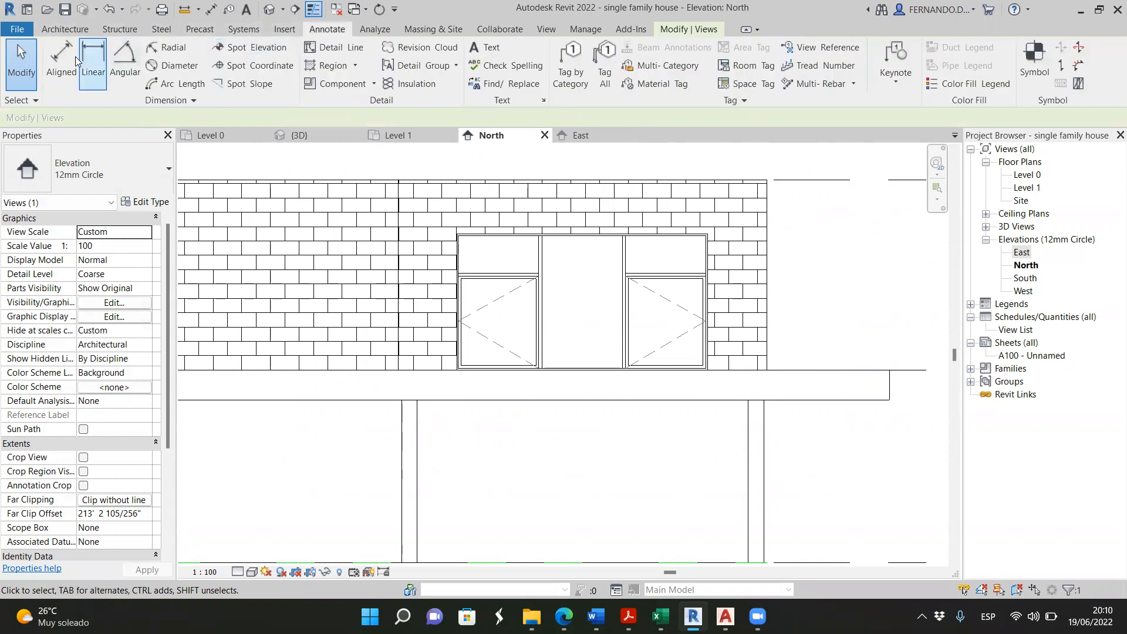
left_click(75, 57)
scroll(510, 269, "up", 4)
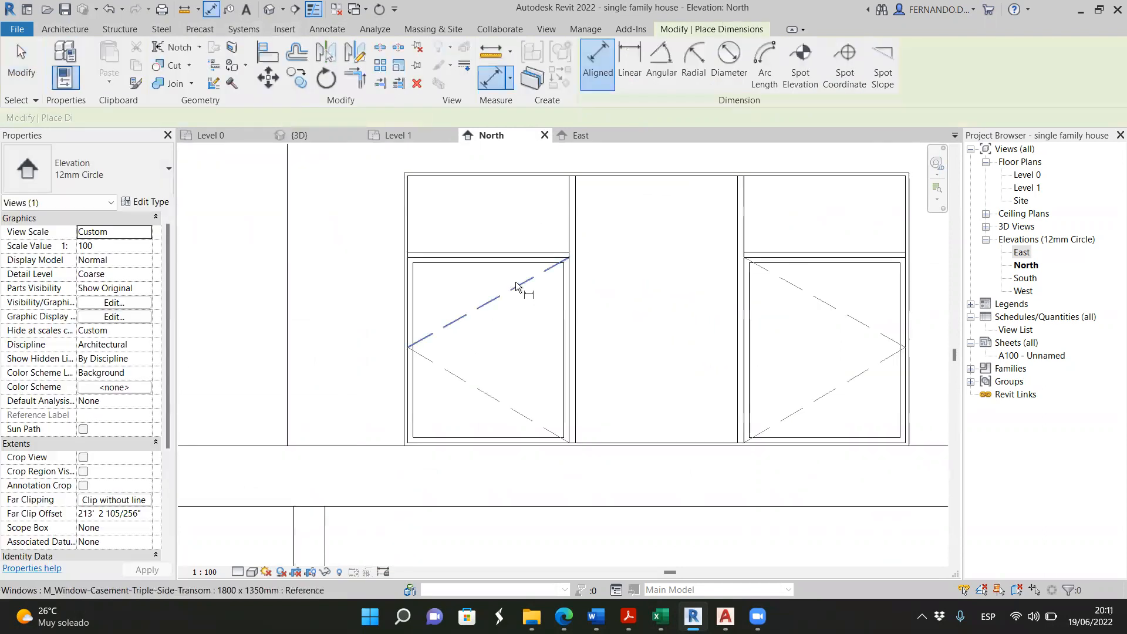
left_click(500, 248)
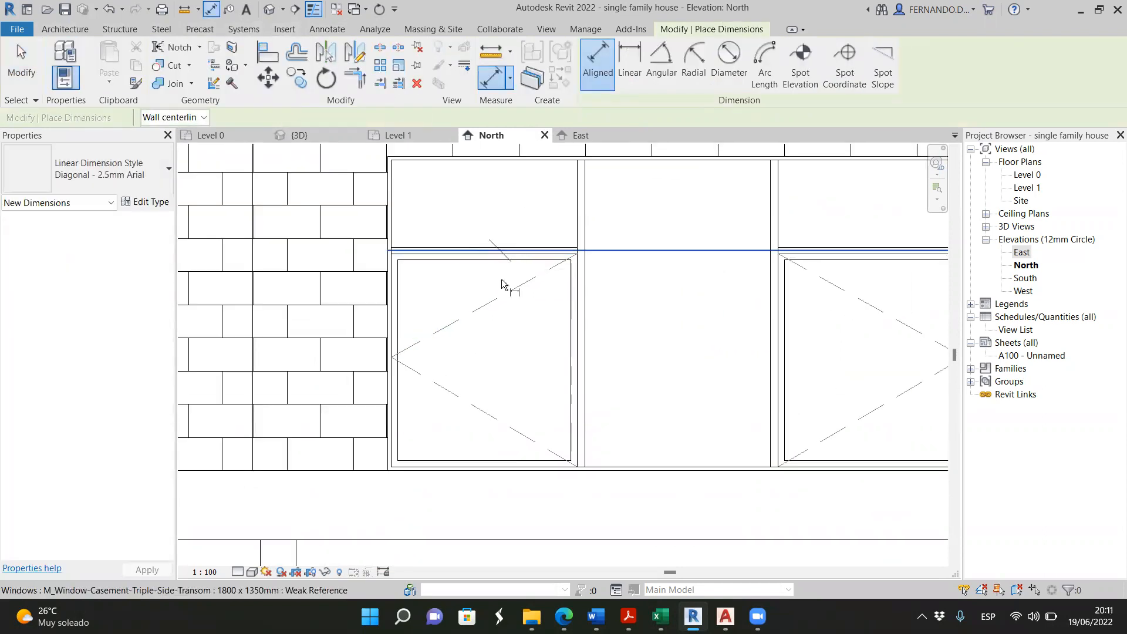
left_click(516, 467)
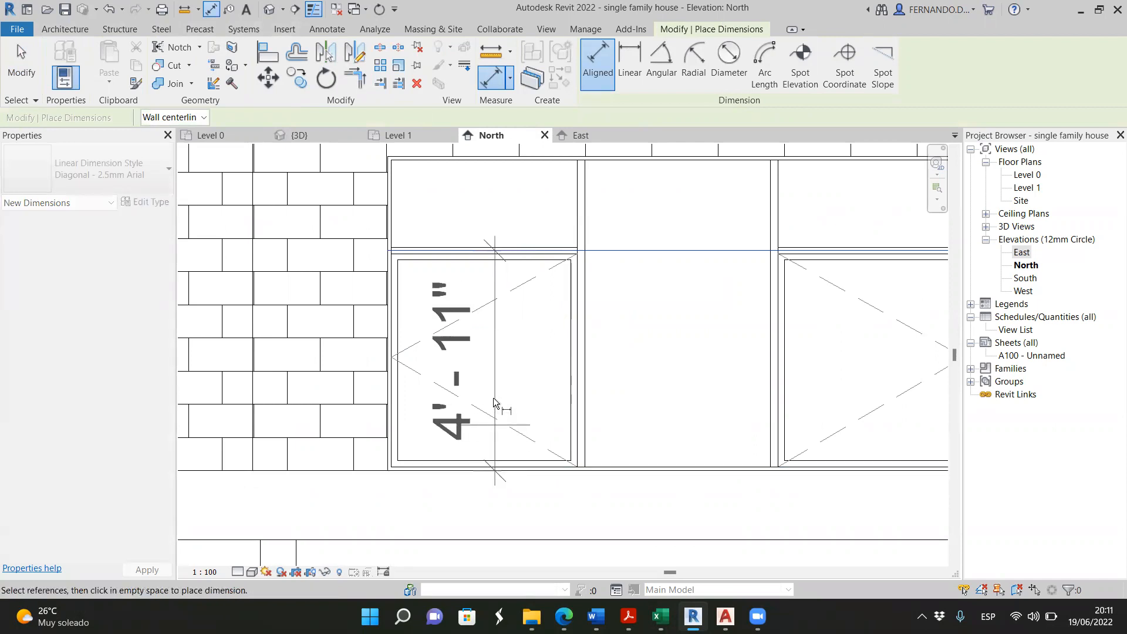
scroll(490, 393, "down", 1)
key("Escape")
scroll(492, 387, "up", 1)
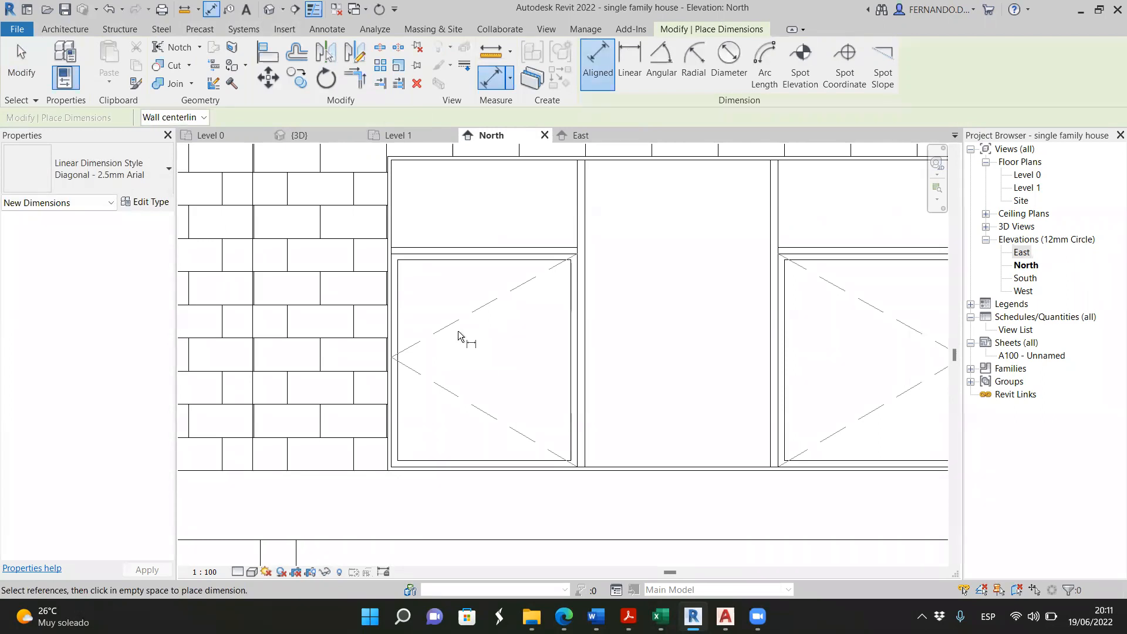
Place an aligned dimension from the triple casement window's head to its sill, beside the window in the North elevation
scroll(446, 364, "down", 1)
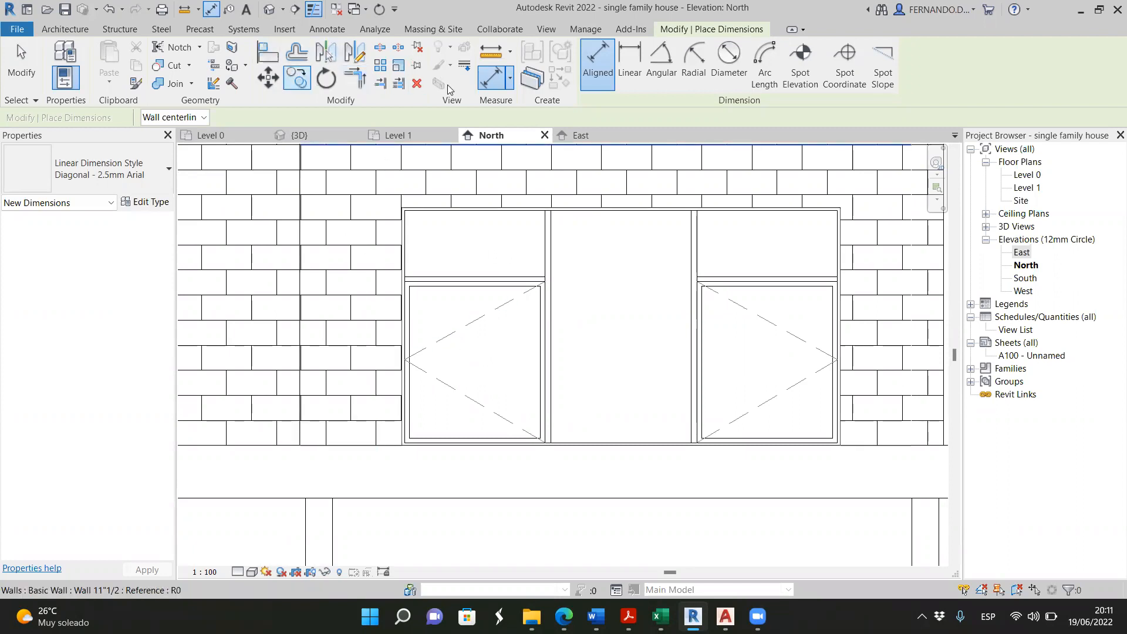
left_click(503, 213)
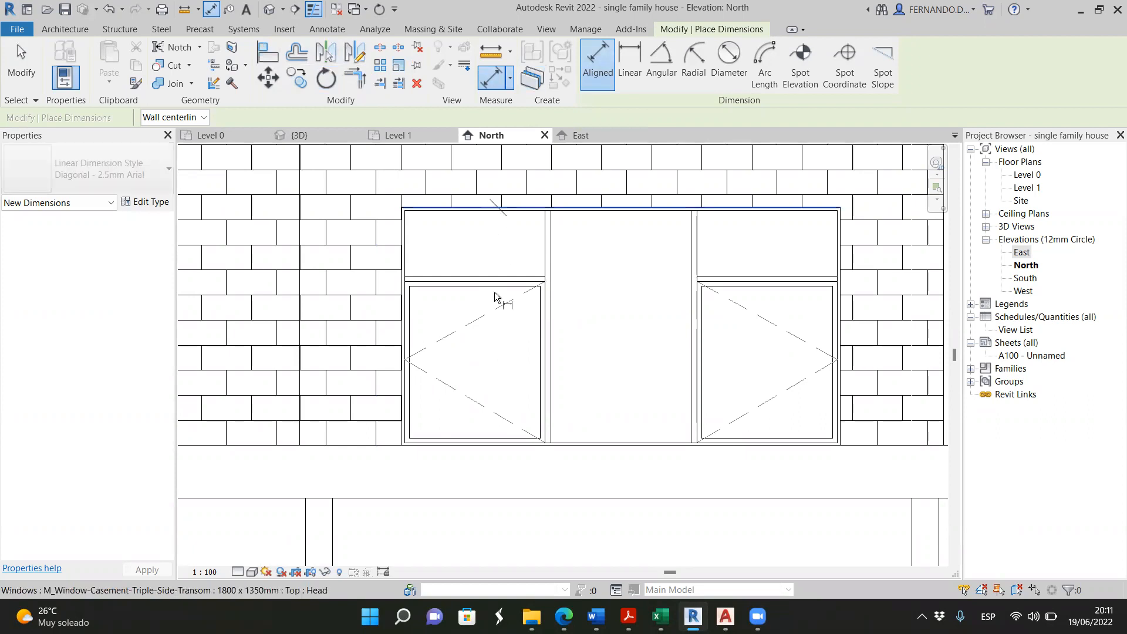
left_click(494, 448)
left_click(300, 326)
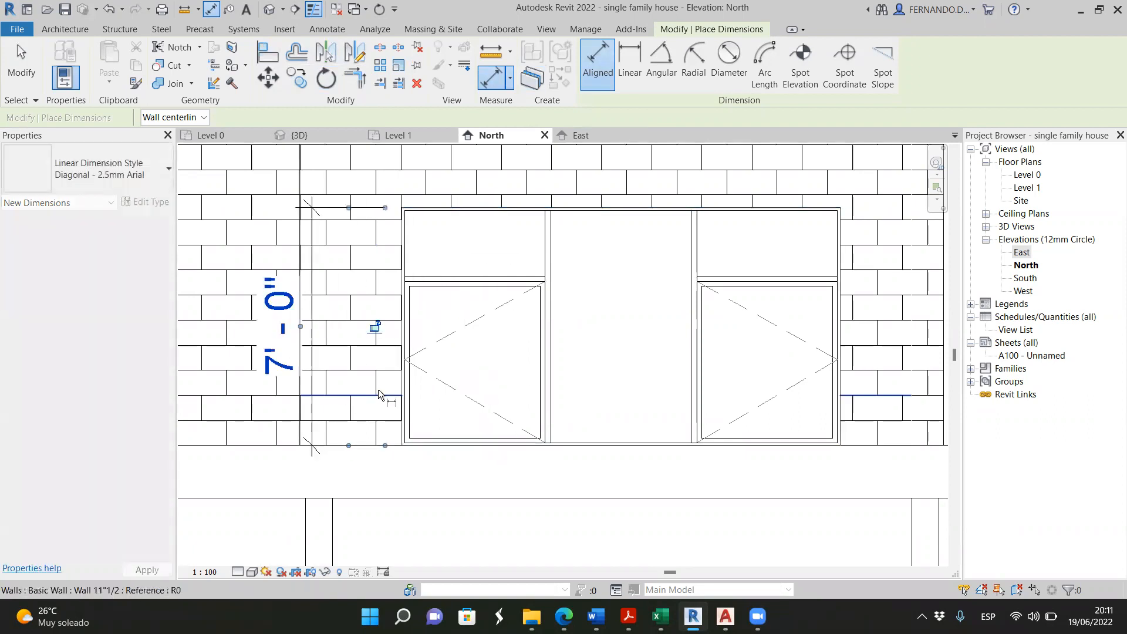
key("Escape")
key("Escape")
Set the rough height of the triple casement window type to 8'
scroll(452, 381, "down", 2)
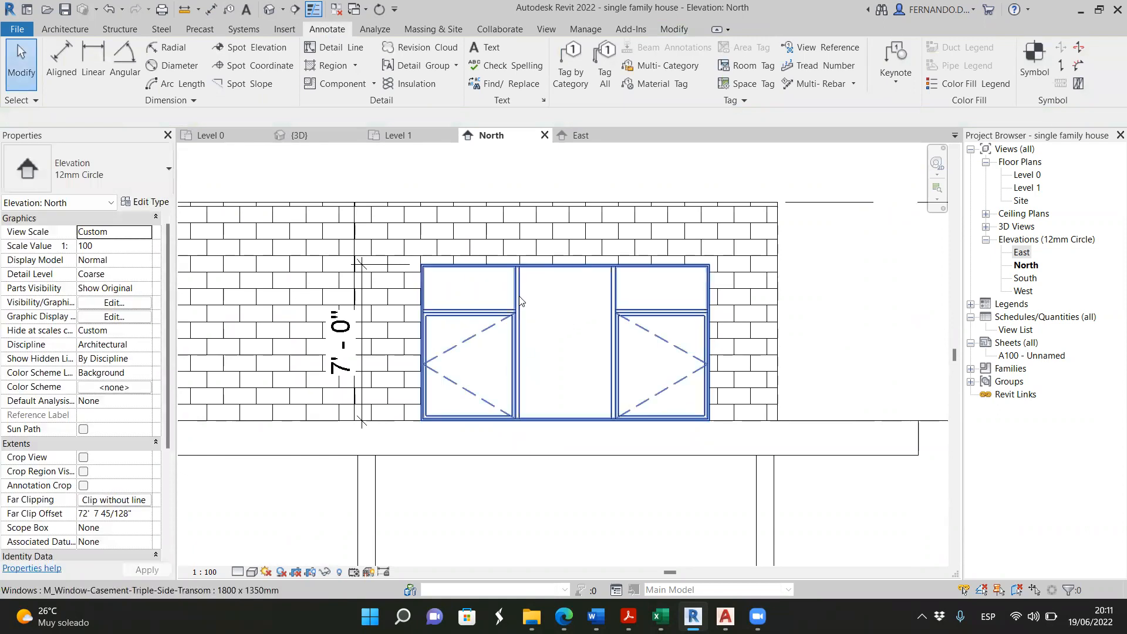
left_click(513, 379)
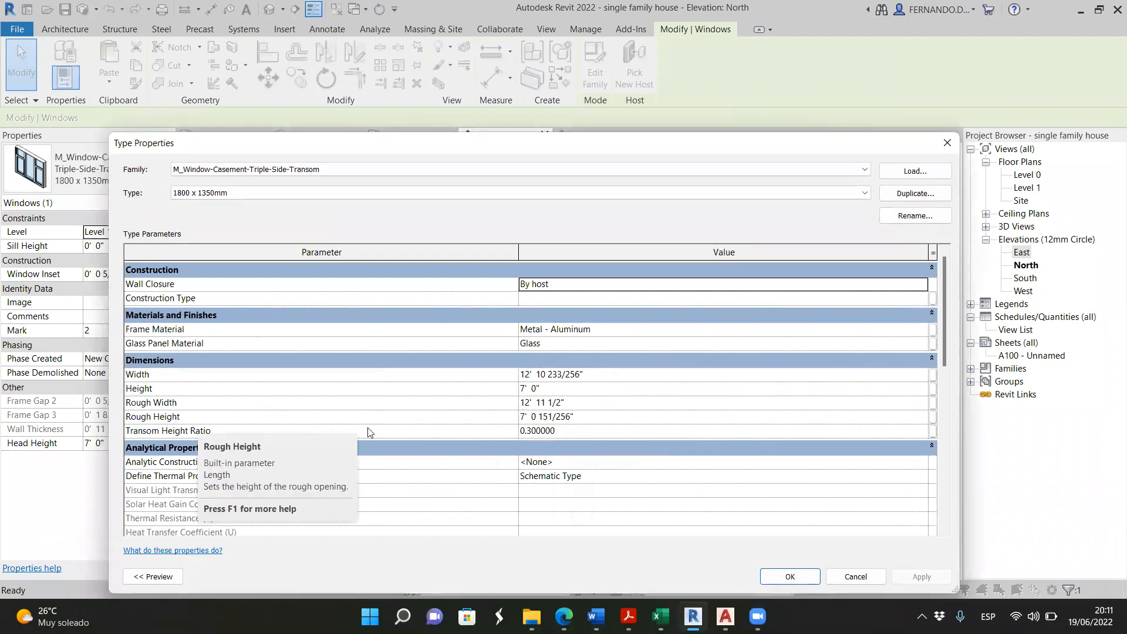
left_click(581, 417)
left_click_drag(560, 421, 516, 427)
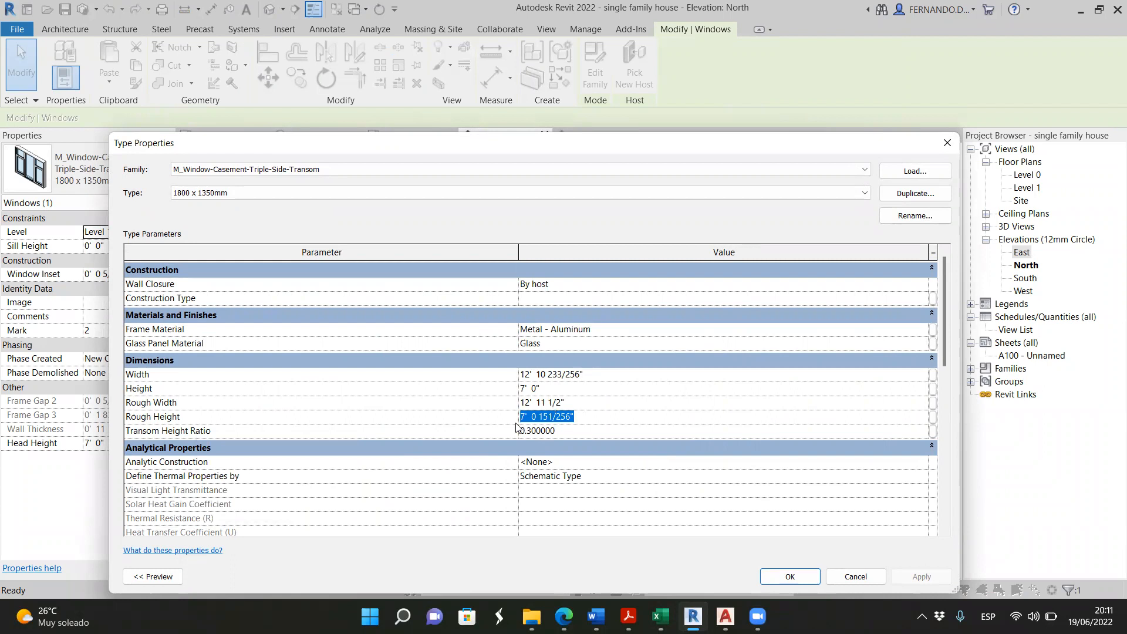
type("8")
key("Tab")
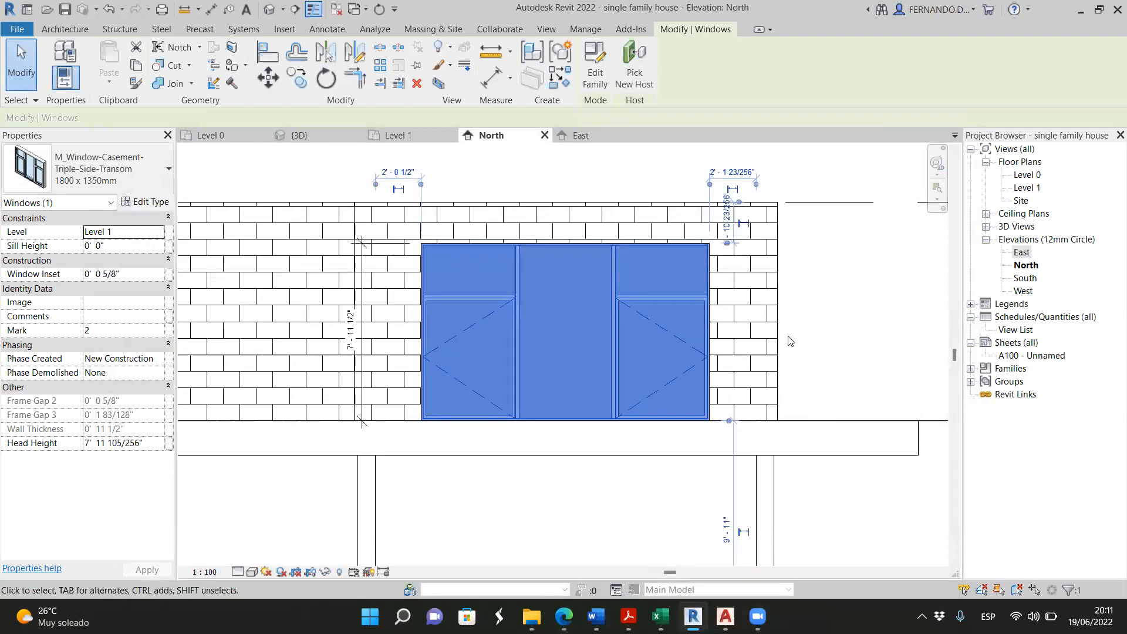
left_click(881, 334)
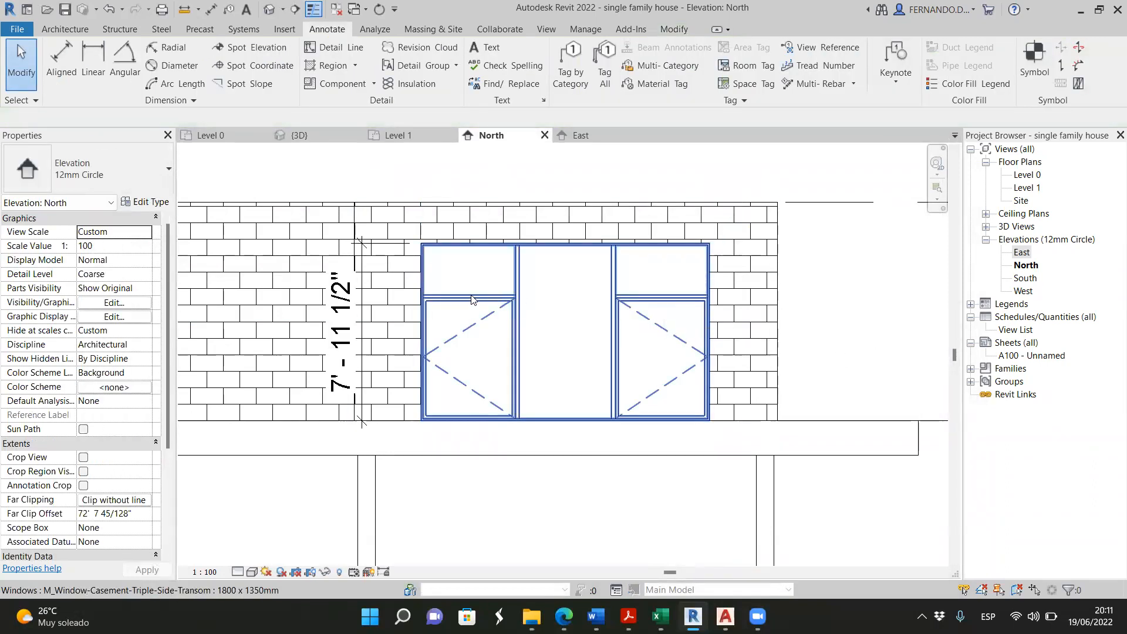
Set the transom height ratio of the triple casement window type to 0.1
left_click(460, 323)
left_click(147, 201)
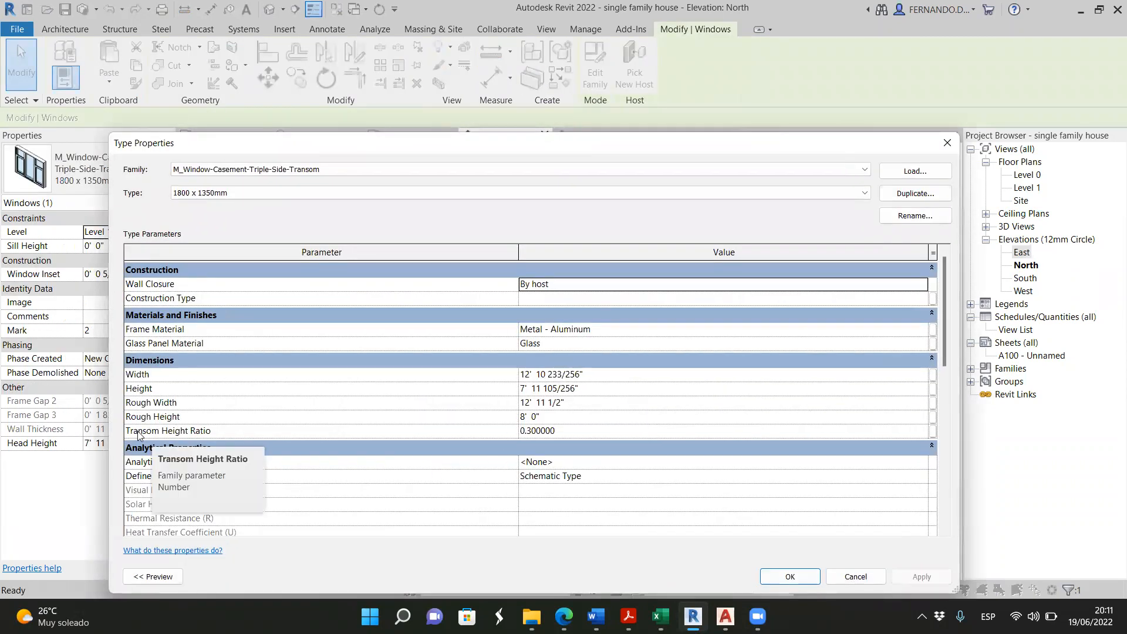
left_click_drag(368, 151, 376, 157)
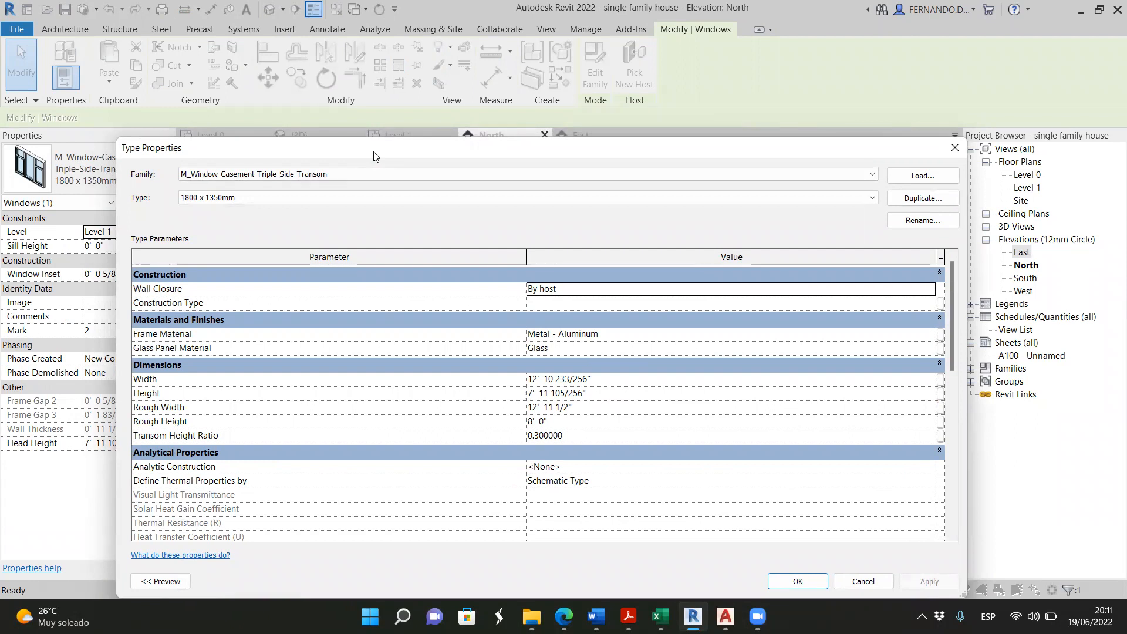
left_click_drag(373, 155, 505, 135)
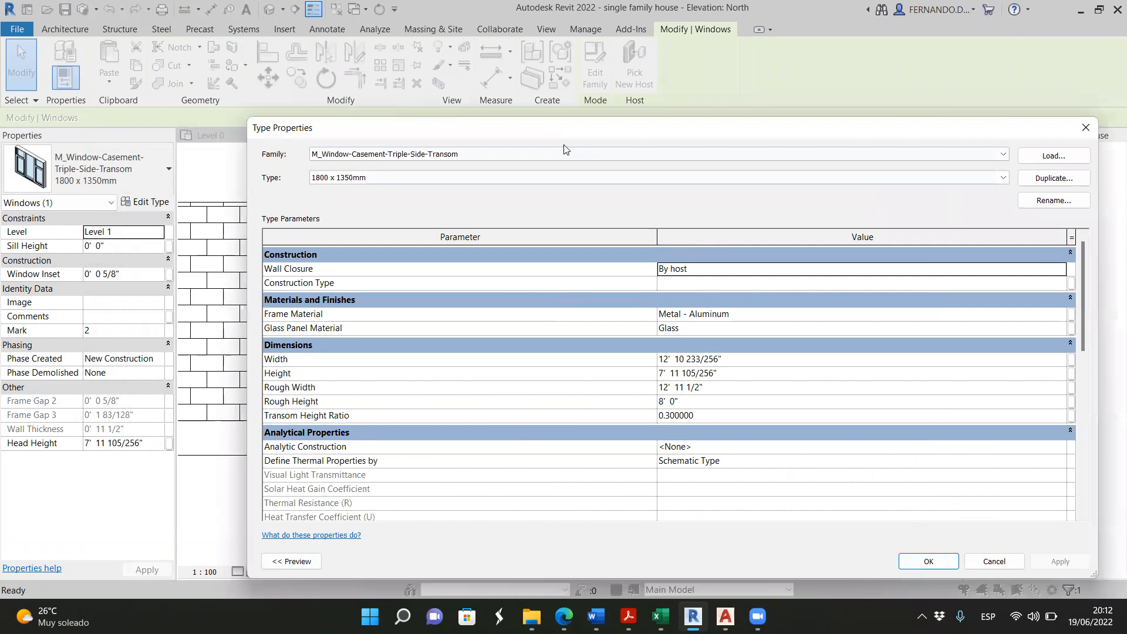
left_click_drag(547, 127, 643, 434)
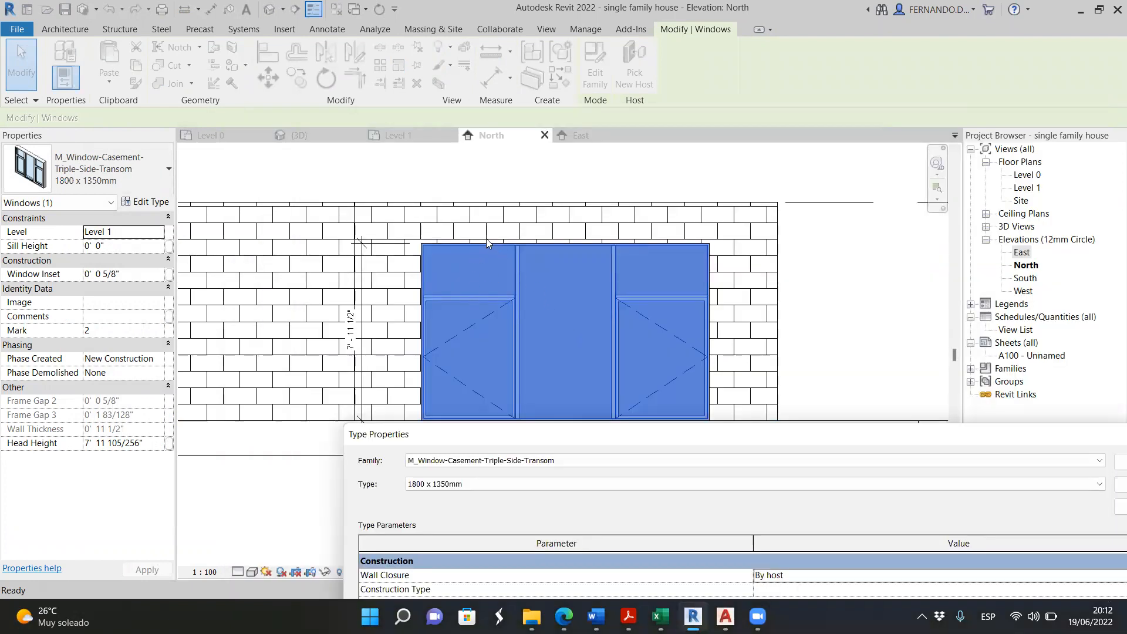
left_click_drag(577, 434, 459, 309)
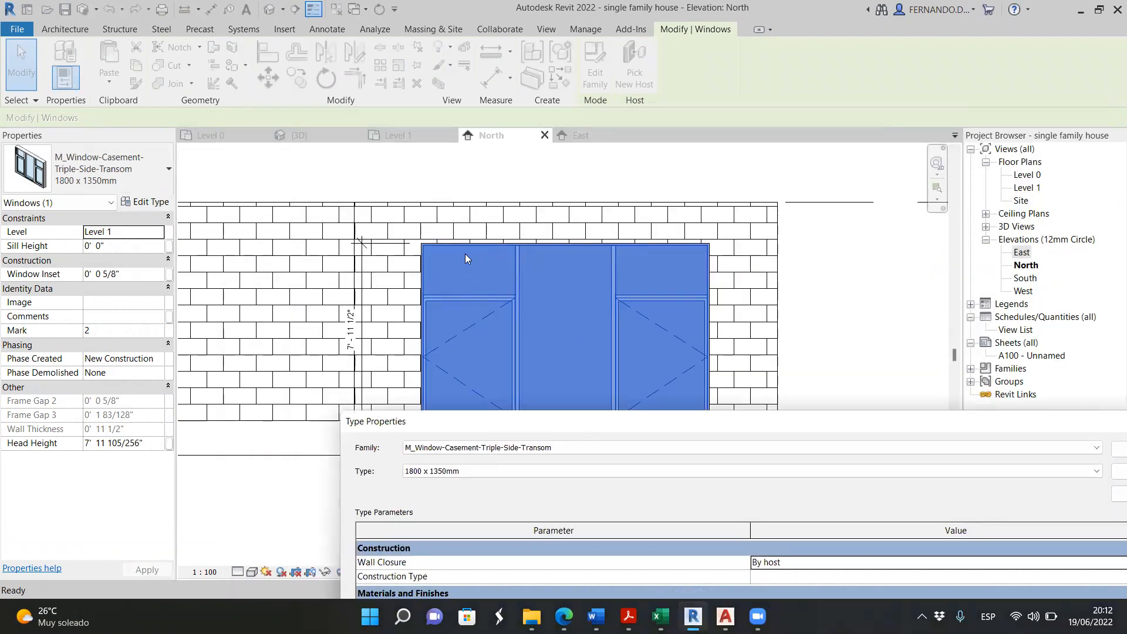
left_click_drag(478, 232, 446, 130)
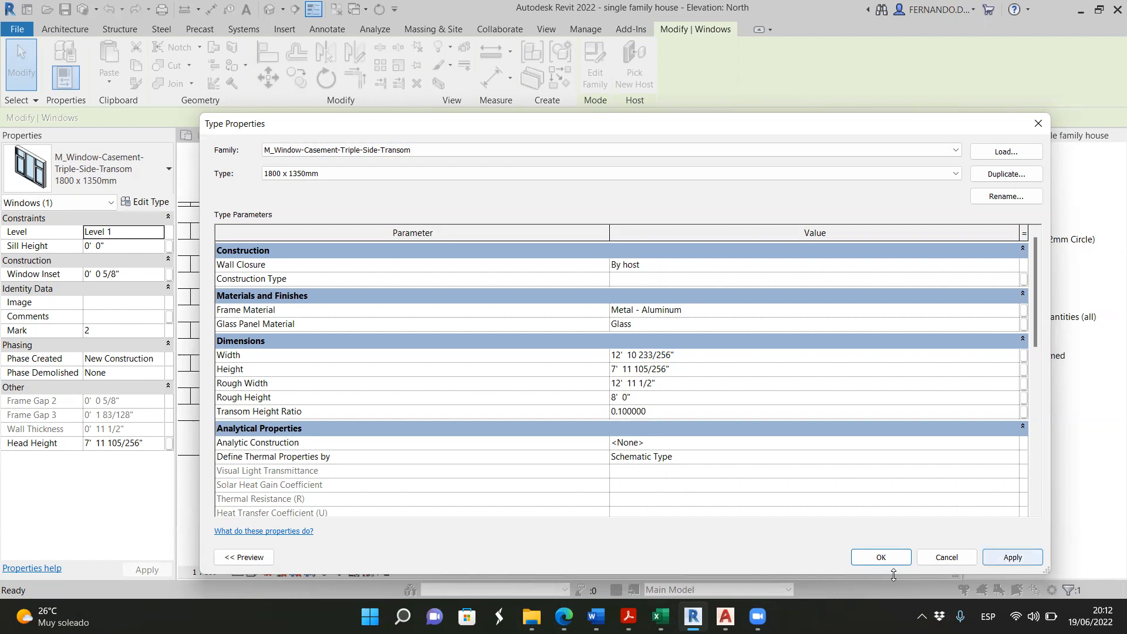
left_click(881, 557)
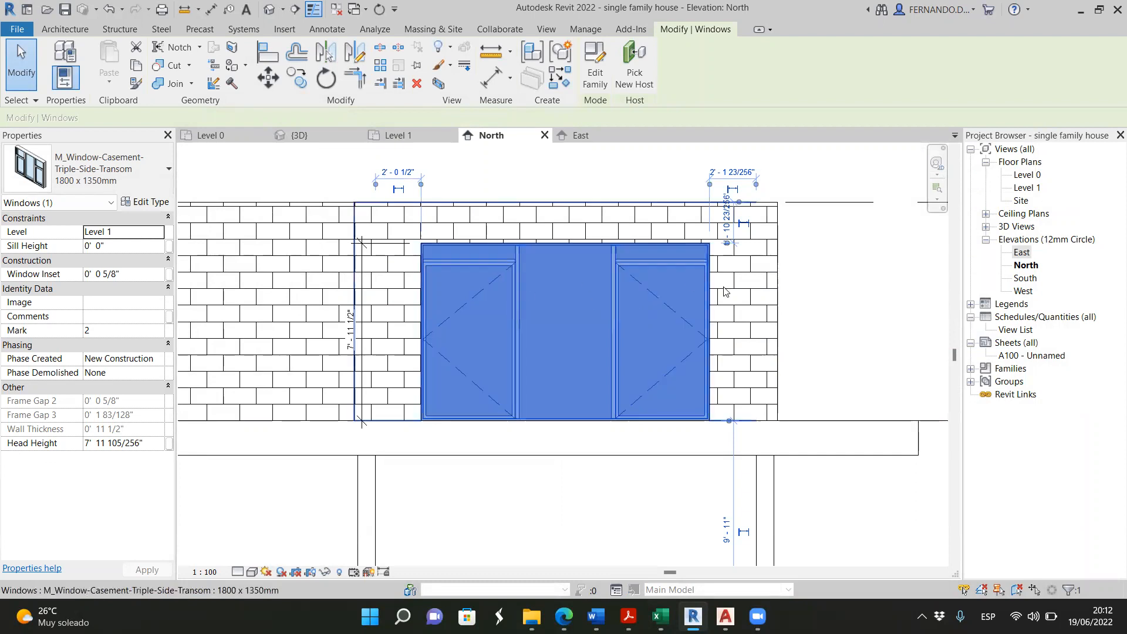
left_click(855, 305)
Set the triple casement window type's transom height ratio to 0 to remove the side transoms
scroll(490, 290, "up", 4)
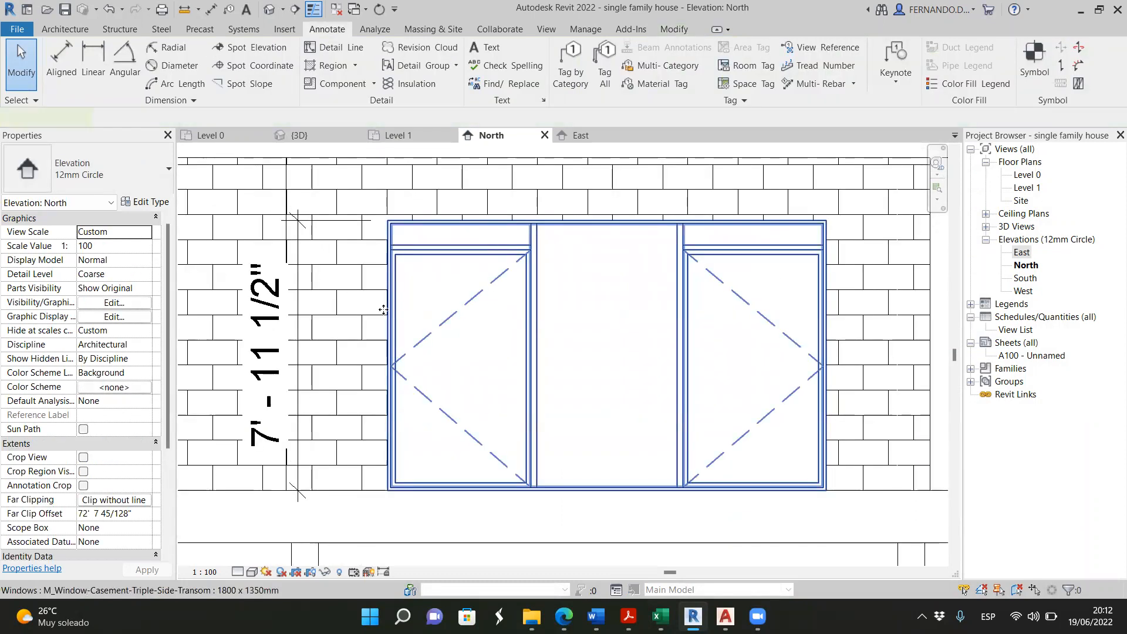
left_click(383, 309)
double_click(573, 471)
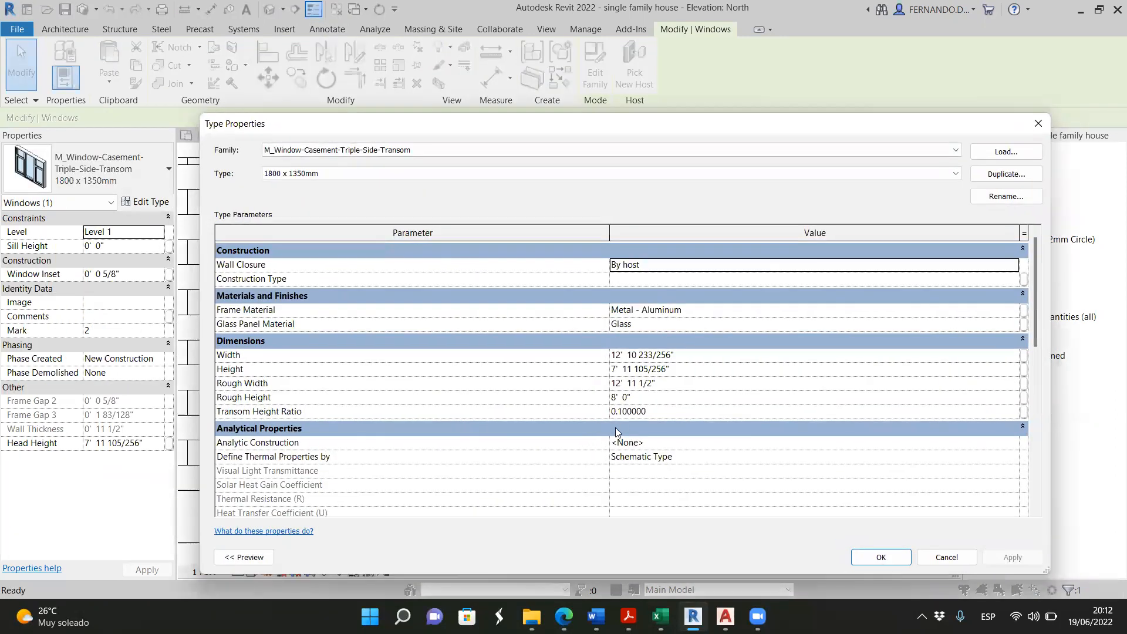
left_click(625, 411)
type("0")
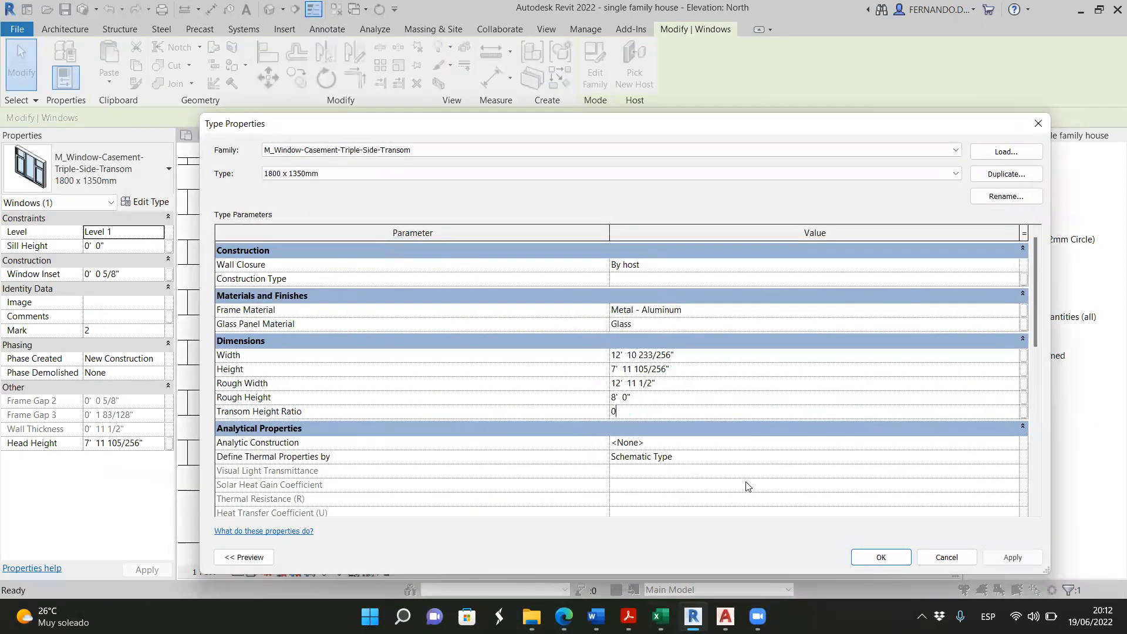
key("Tab")
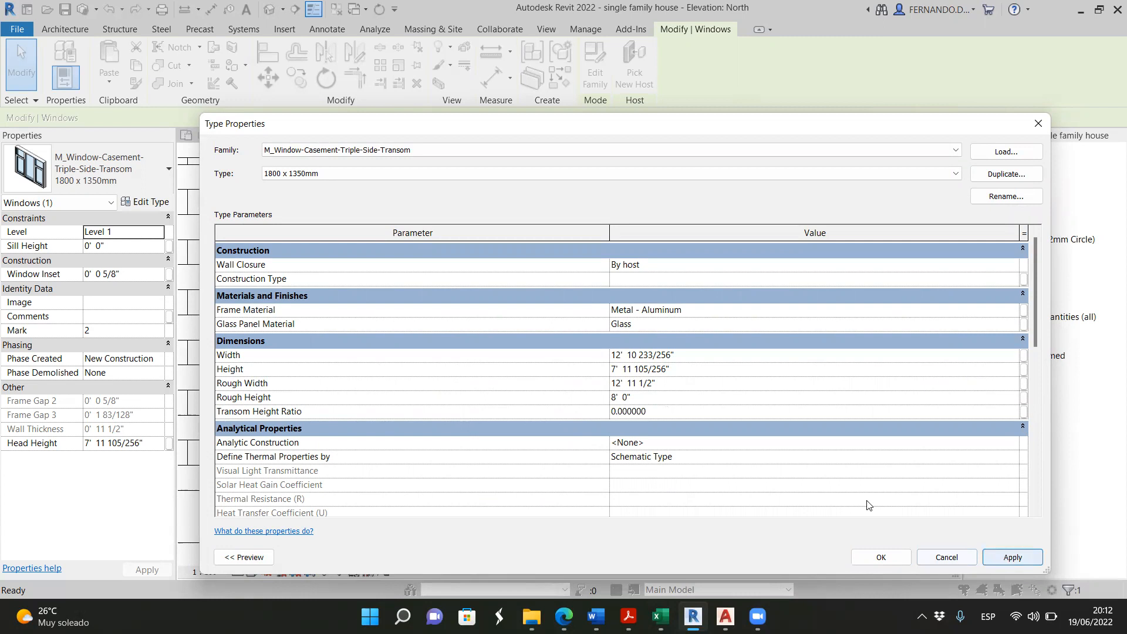
key("Return")
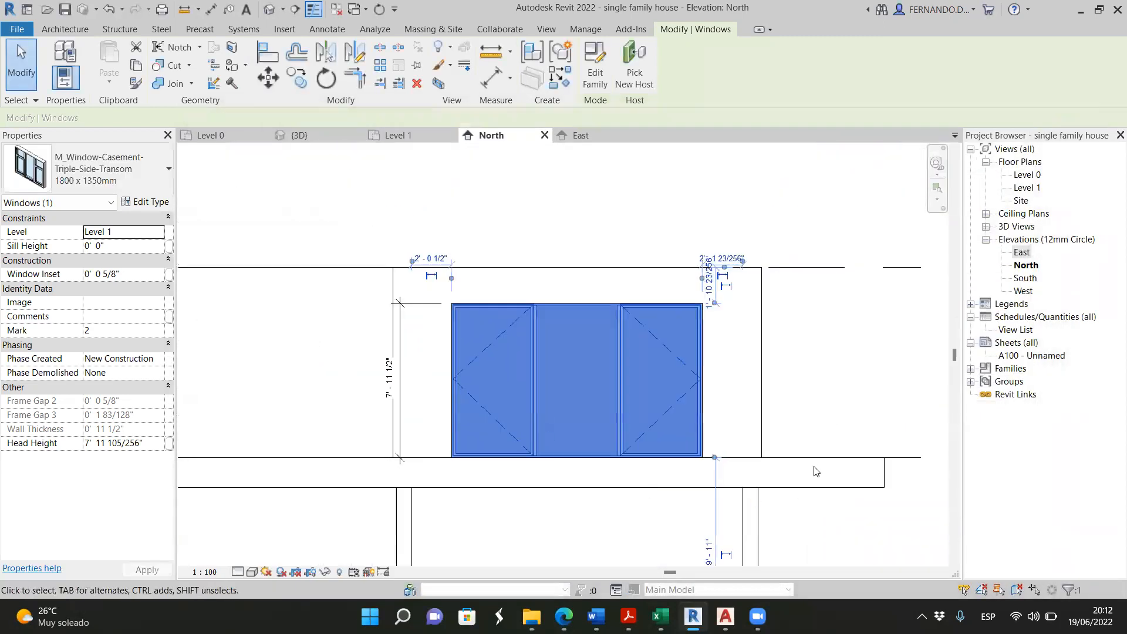
left_click(829, 422)
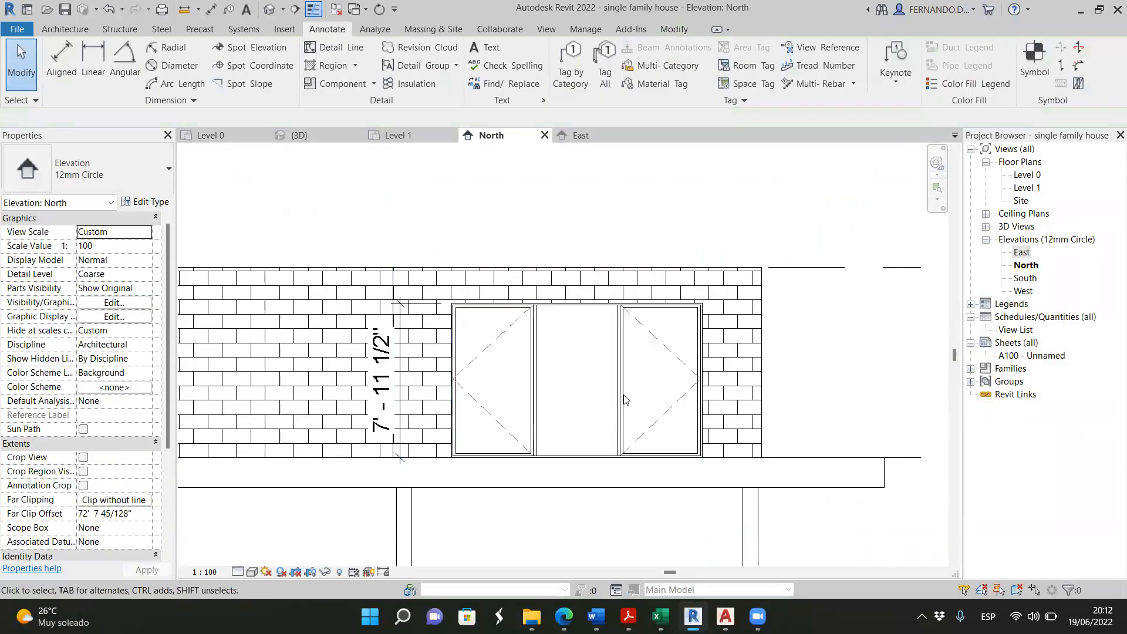
Examine the resized triple casement window in the North elevation and in the 3D view of the whole house
scroll(590, 381, "down", 2)
scroll(511, 378, "down", 1)
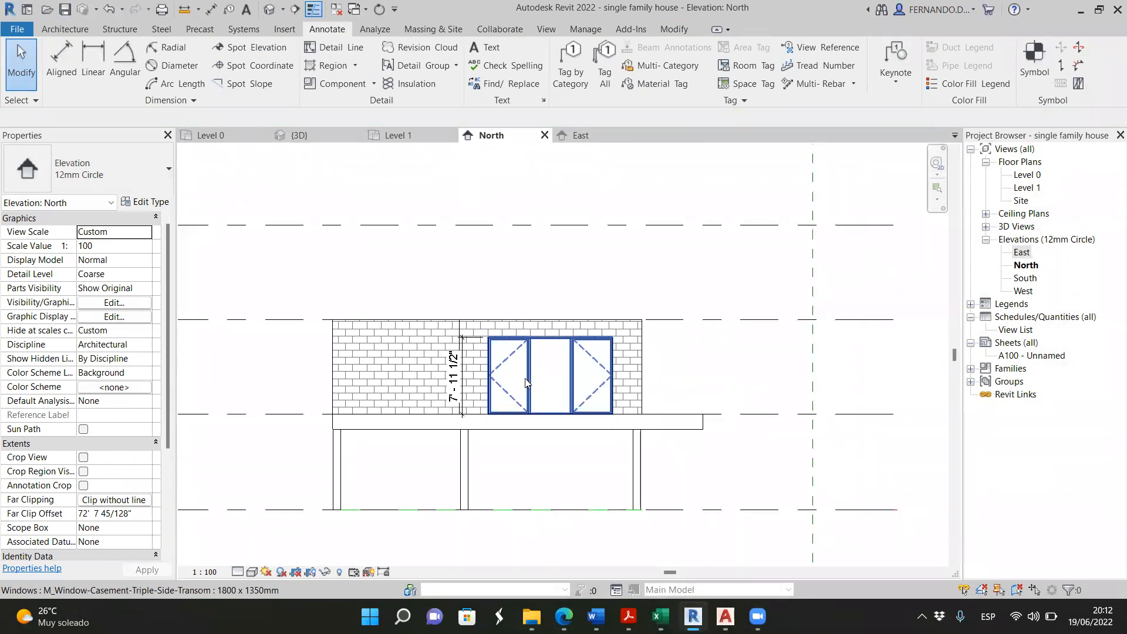
left_click(305, 136)
middle_click_drag(507, 393, 596, 435, "shift")
scroll(594, 354, "up", 5)
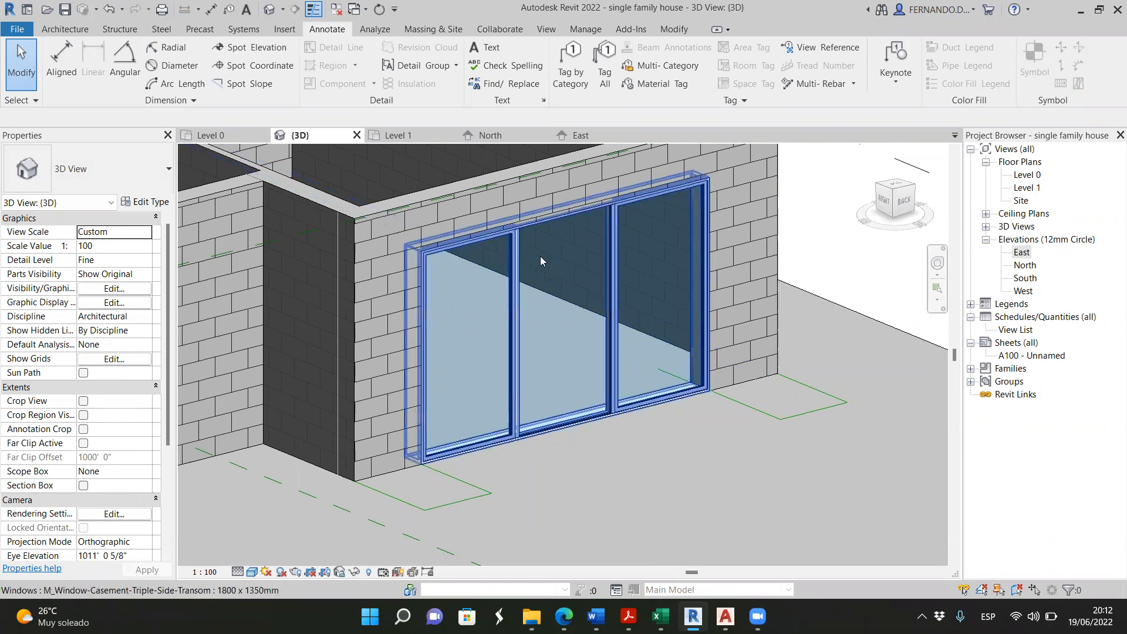
scroll(509, 311, "down", 1)
mouse_move(562, 419)
middle_mouse_down("shift")
mouse_move(576, 433)
mouse_move(554, 424)
mouse_move(539, 436)
mouse_move(523, 412)
mouse_move(542, 393)
mouse_move(558, 418)
middle_mouse_up("shift")
scroll(555, 423, "down", 4)
scroll(476, 383, "down", 2)
scroll(380, 423, "up", 2)
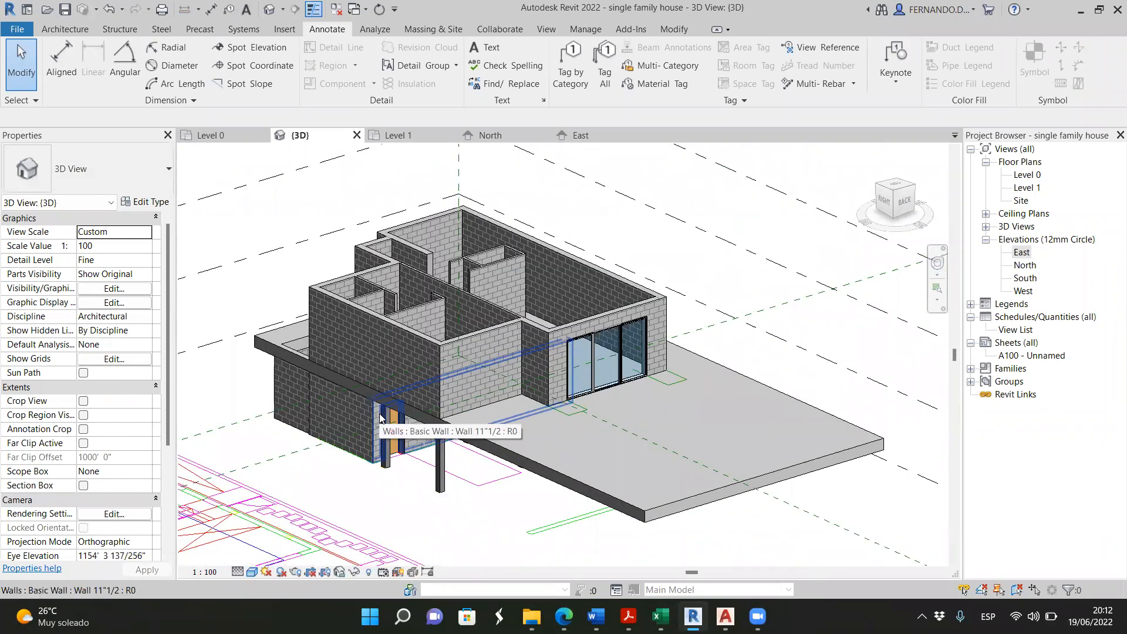
scroll(447, 339, "up", 2)
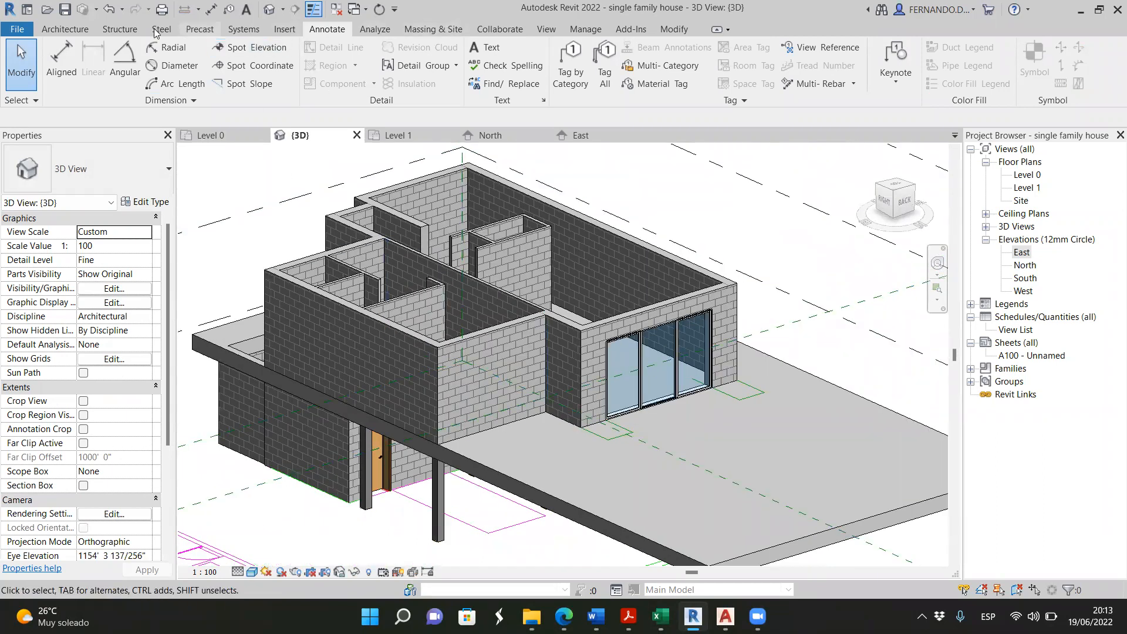
Compare the modelled ground floor with the imported upper-floor plan on Level 0 and examine that plan's upper window openings
left_click(283, 30)
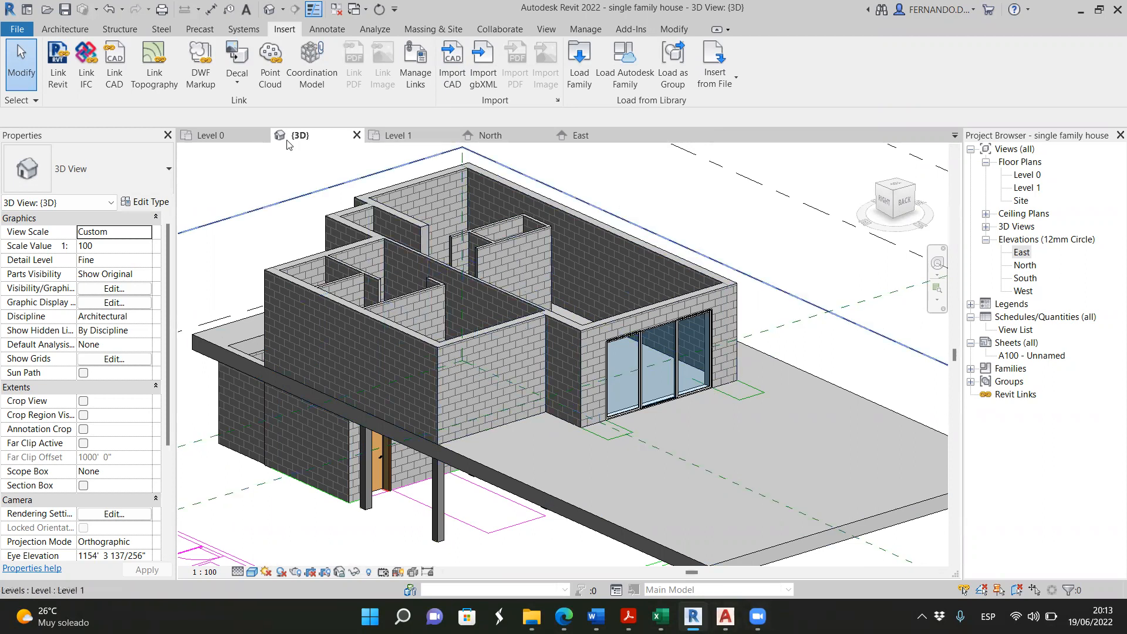
left_click(225, 139)
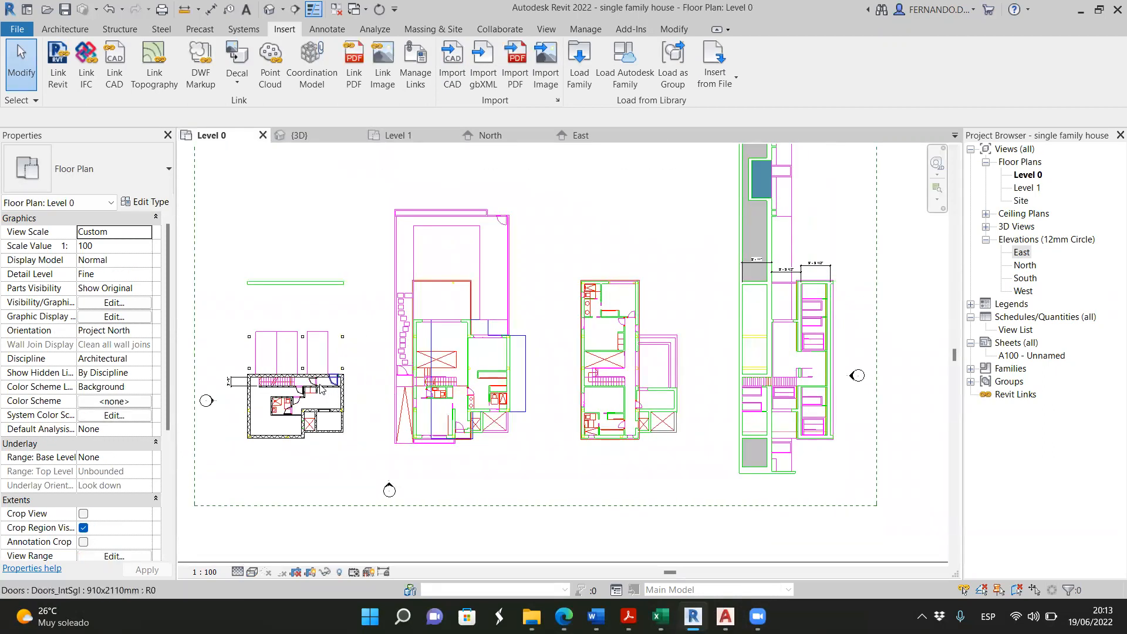
scroll(311, 382, "up", 2)
scroll(500, 418, "up", 2)
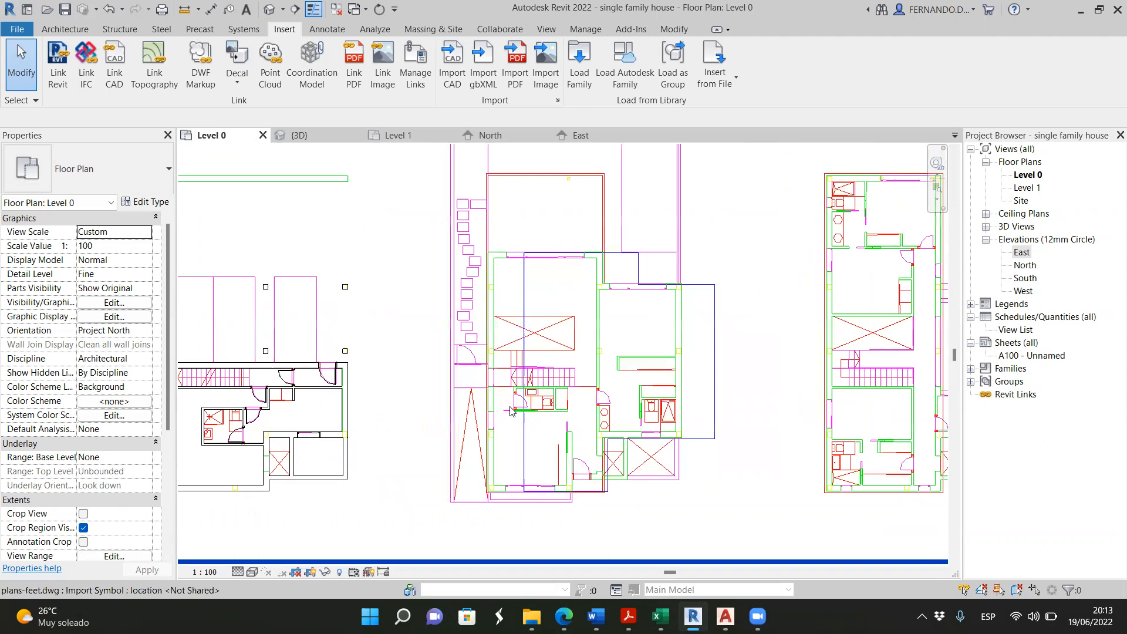
scroll(487, 420, "up", 1)
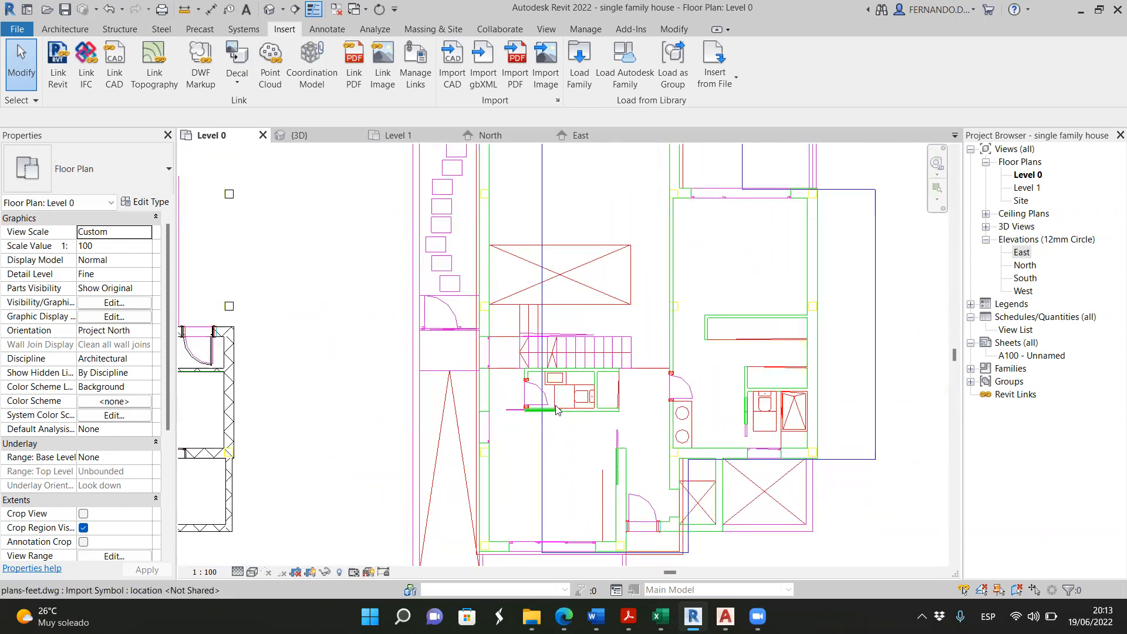
scroll(610, 404, "down", 2)
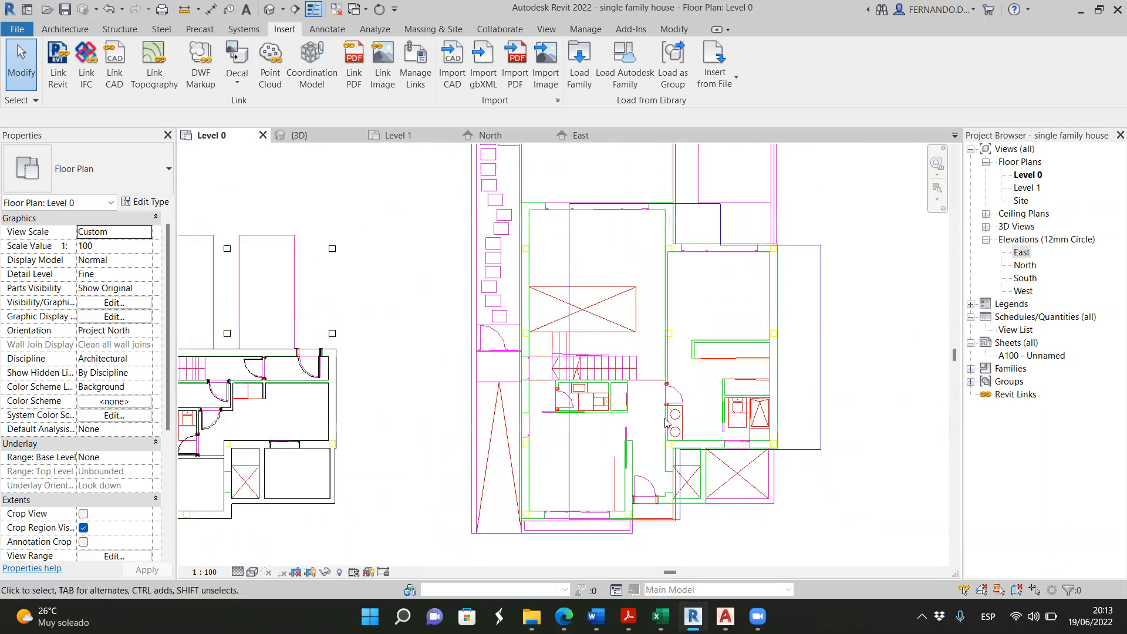
scroll(222, 444, "up", 2)
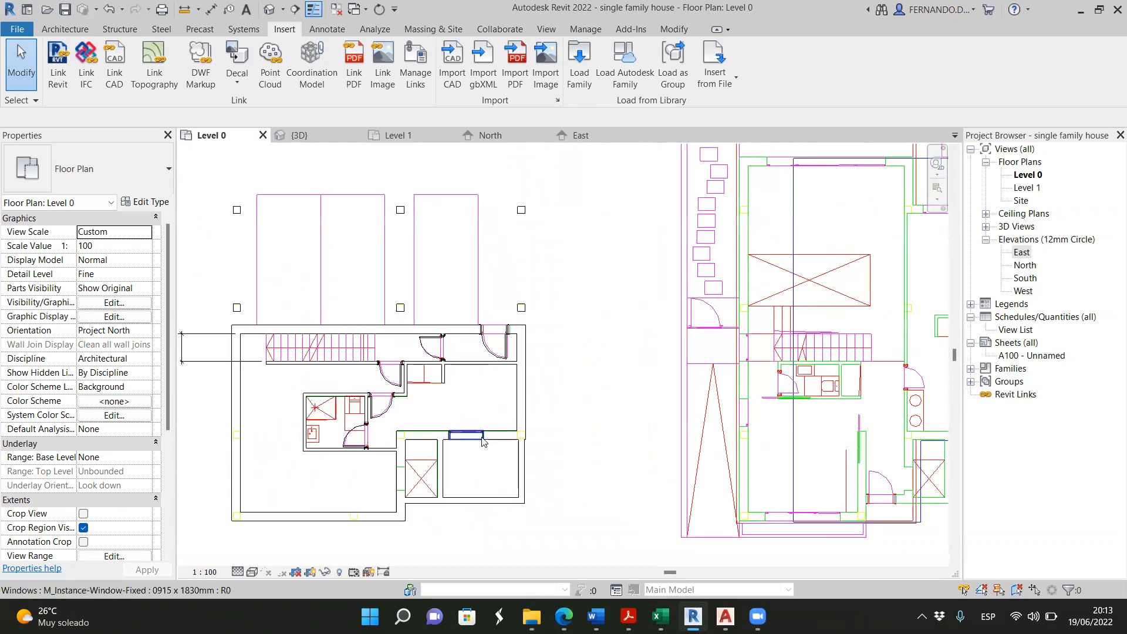
scroll(352, 437, "down", 2)
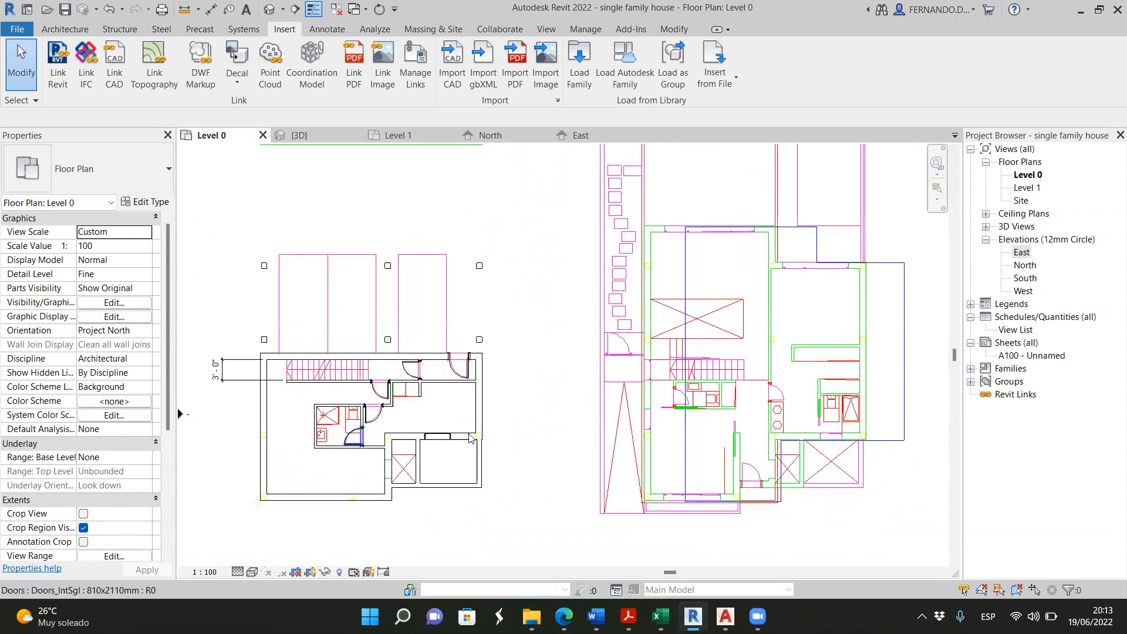
scroll(587, 329, "down", 2)
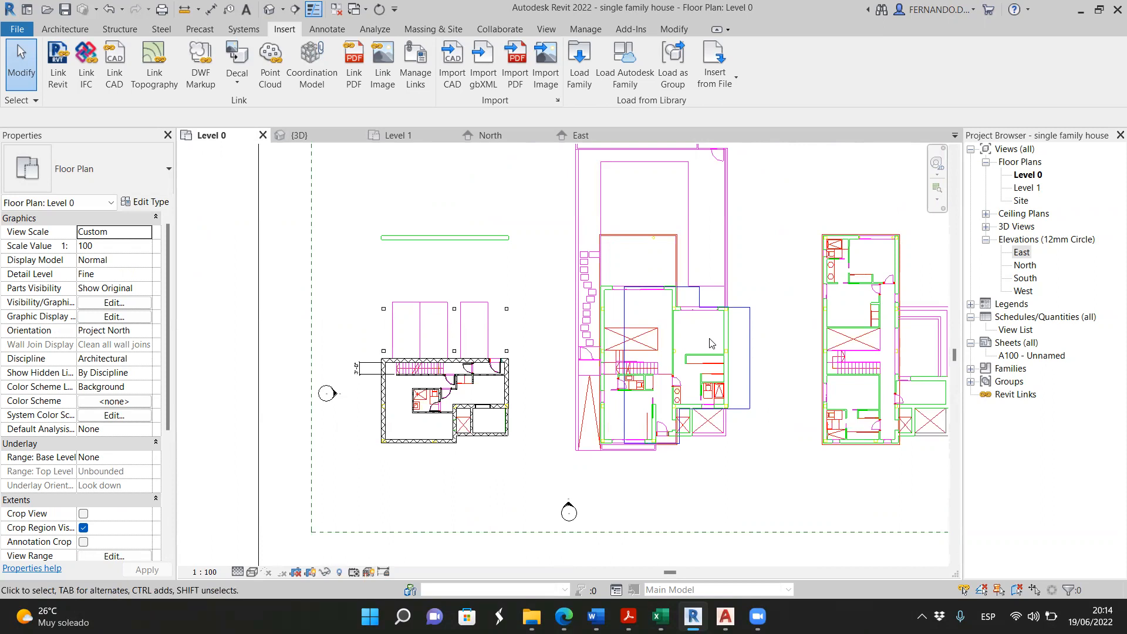
scroll(701, 283, "up", 5)
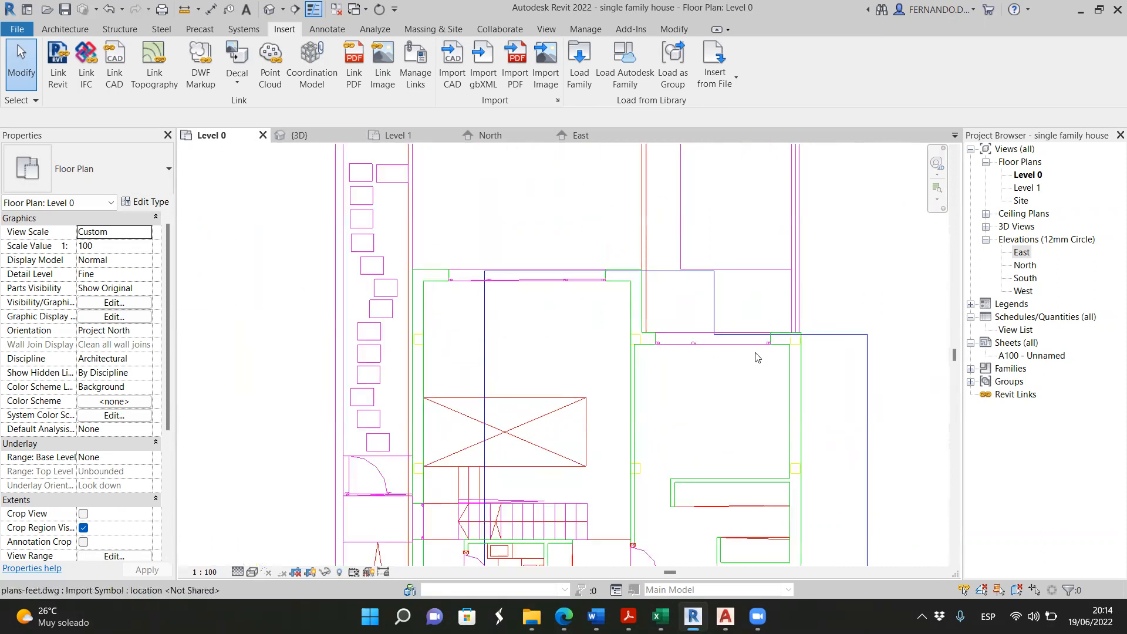
scroll(717, 345, "up", 2)
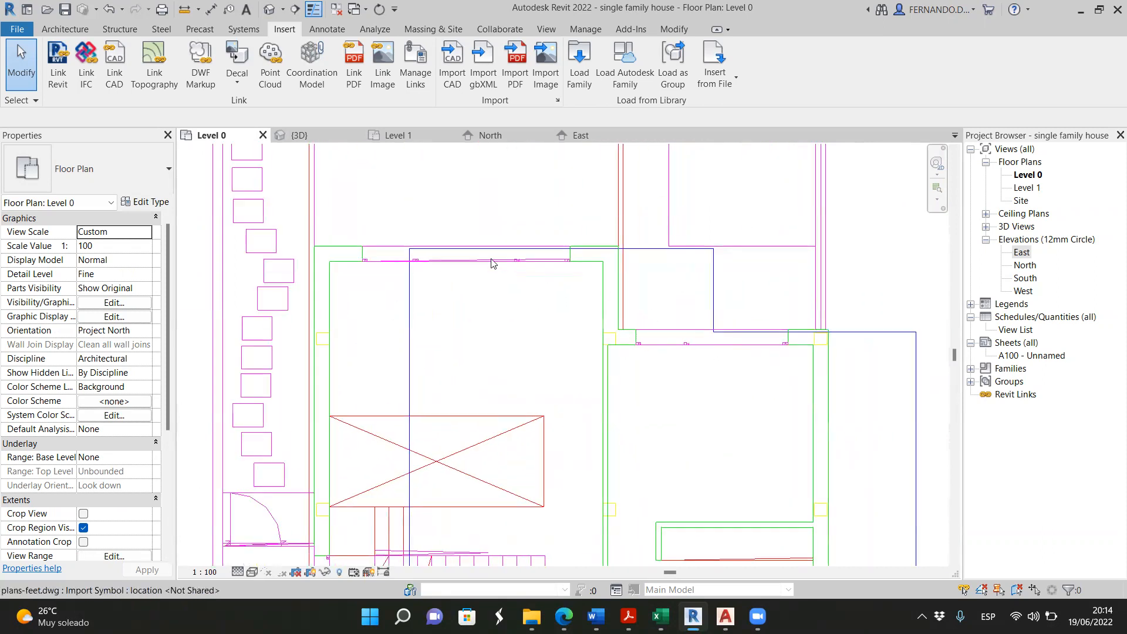
Examine the window openings along the upper, side and lower exterior walls of the imported plan beside the modelled ground floor
scroll(480, 267, "up", 2)
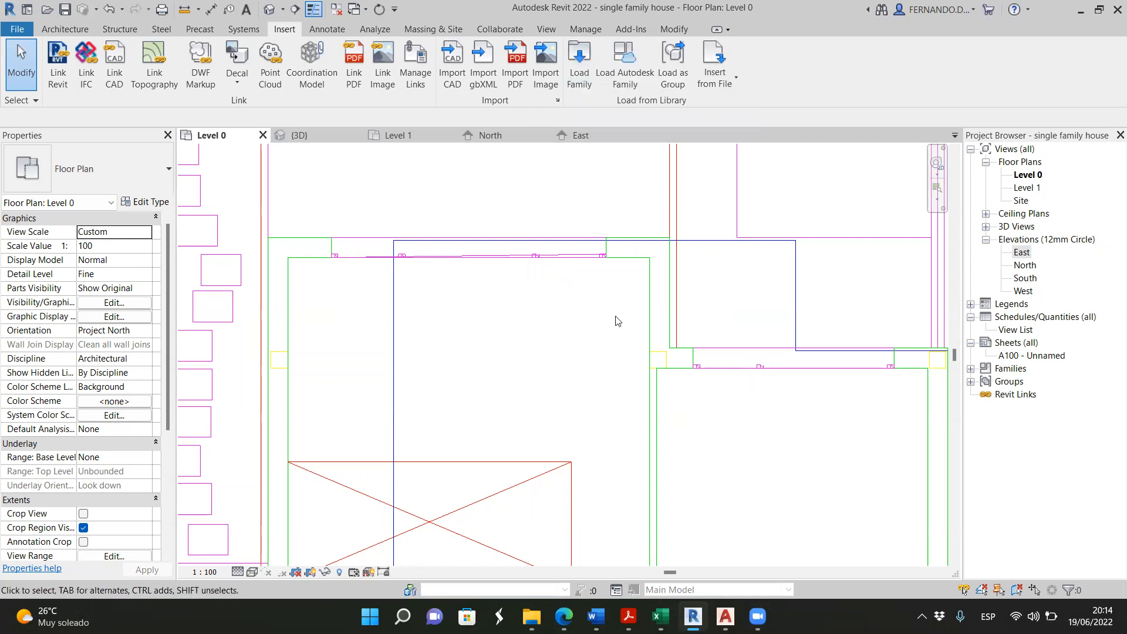
scroll(534, 355, "down", 4)
scroll(452, 487, "up", 5)
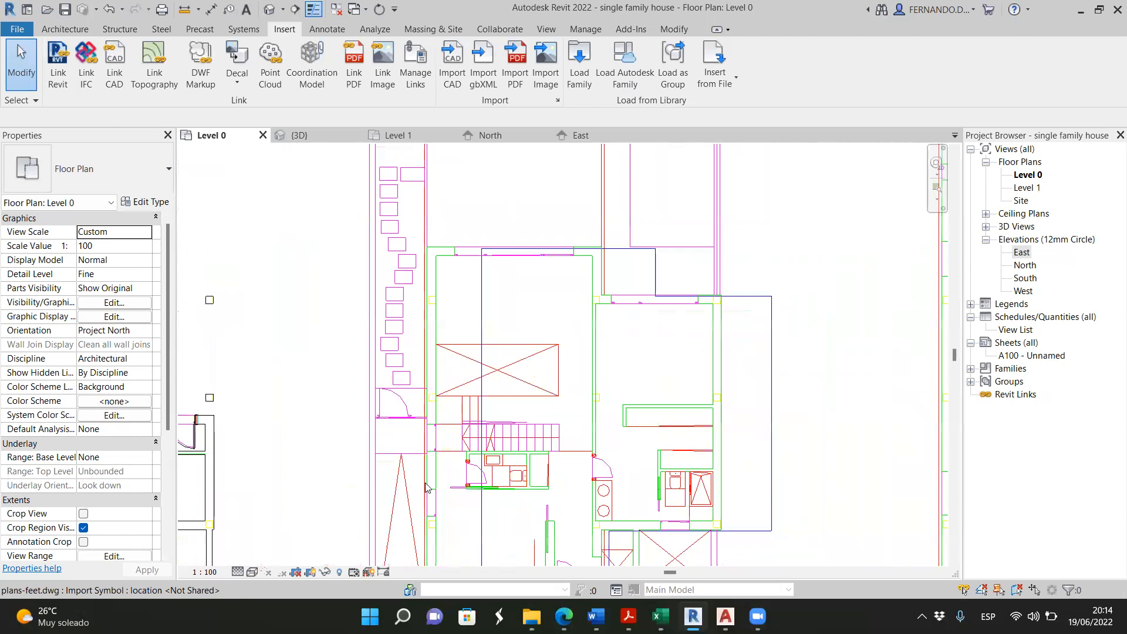
scroll(434, 491, "down", 5)
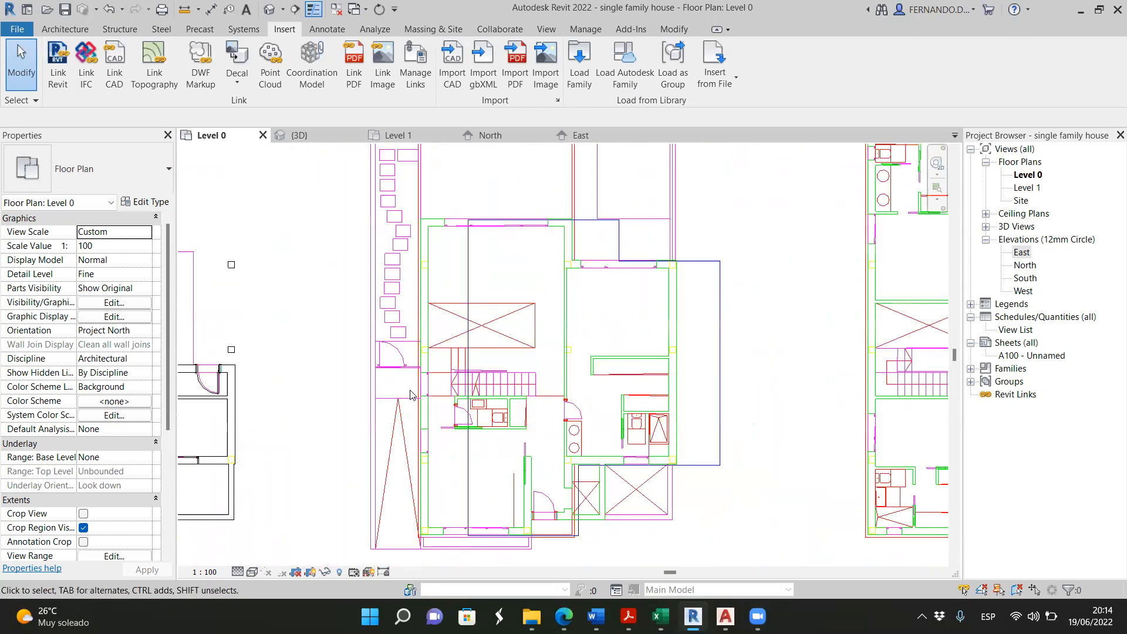
scroll(446, 463, "up", 5)
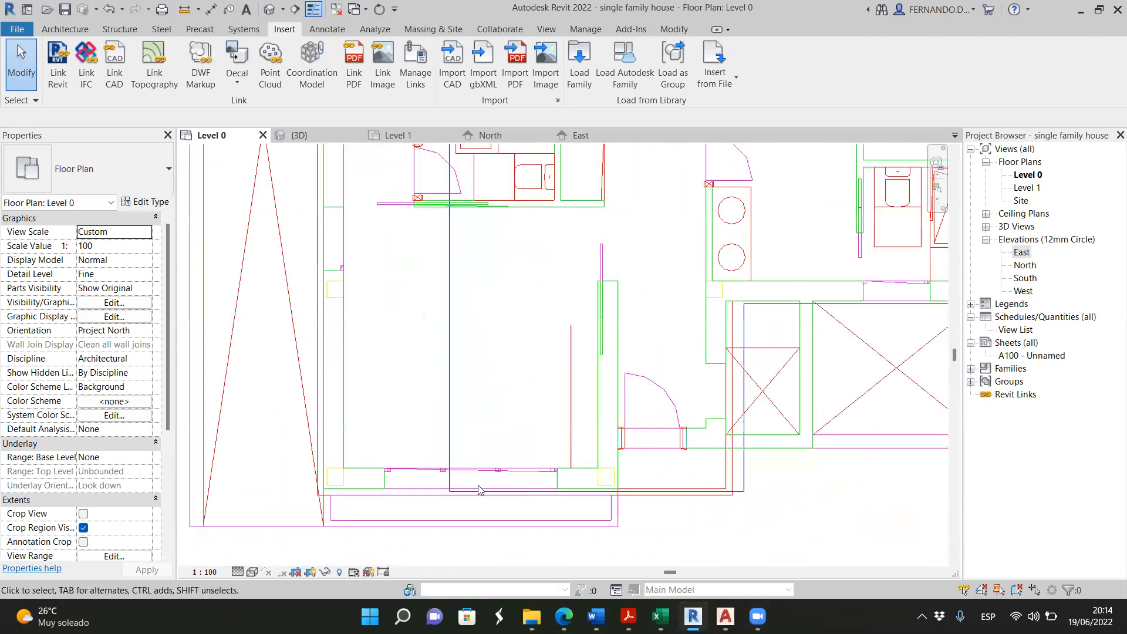
scroll(543, 477, "down", 5)
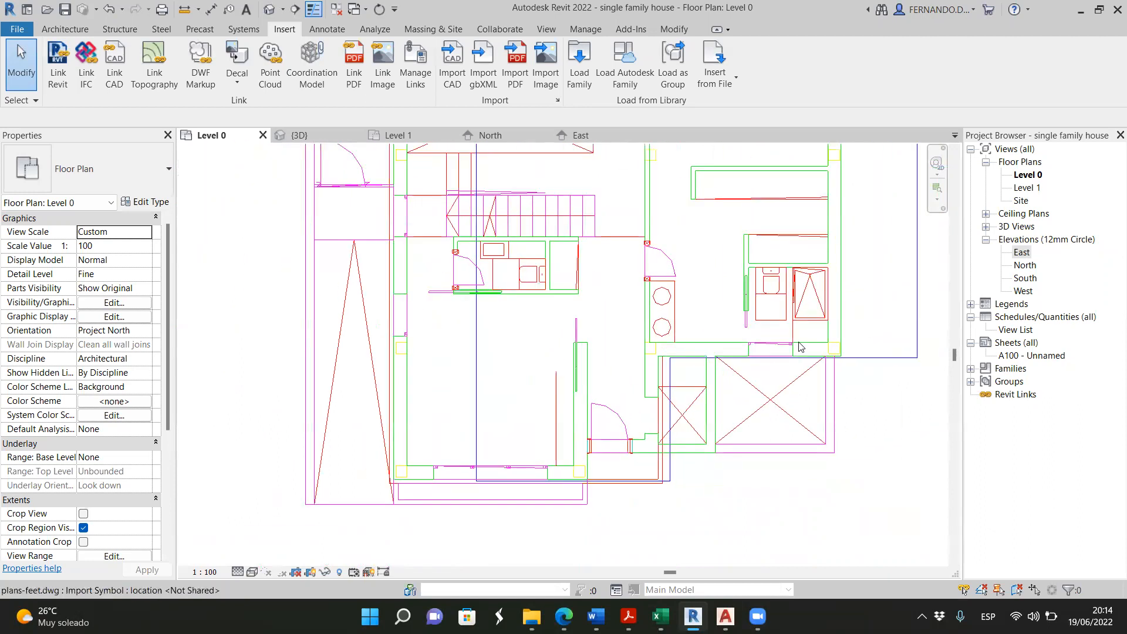
scroll(446, 477, "down", 3)
scroll(644, 458, "up", 5)
Compare the window openings in the imported floor plans with the imported building section on Level 0
scroll(862, 419, "down", 3)
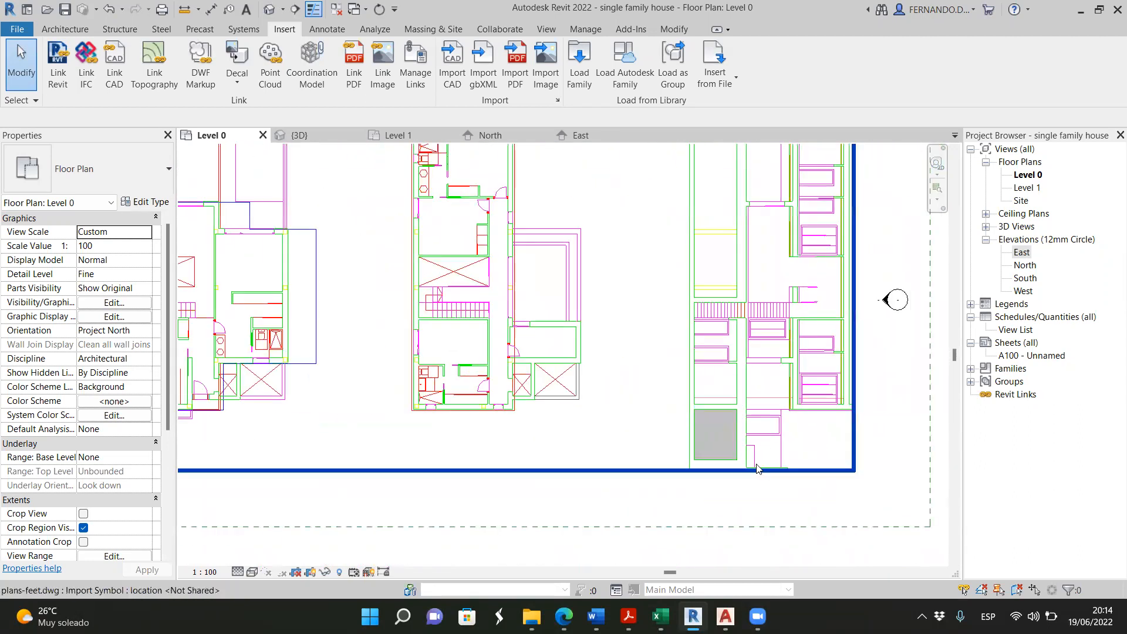
scroll(766, 382, "down", 2)
scroll(776, 214, "up", 2)
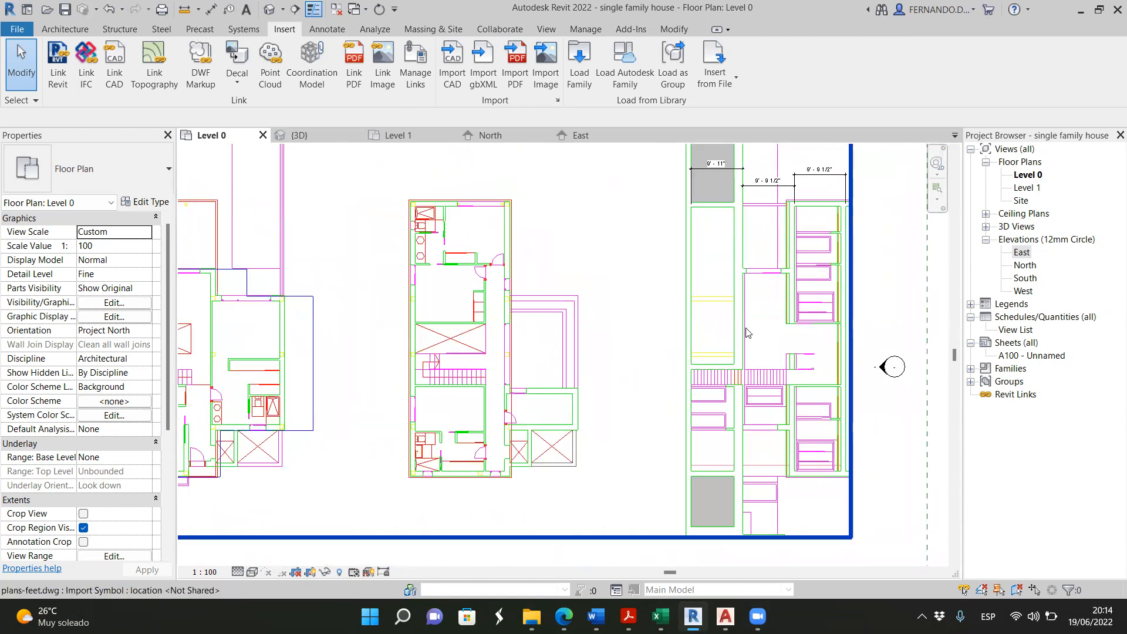
scroll(748, 334, "down", 2)
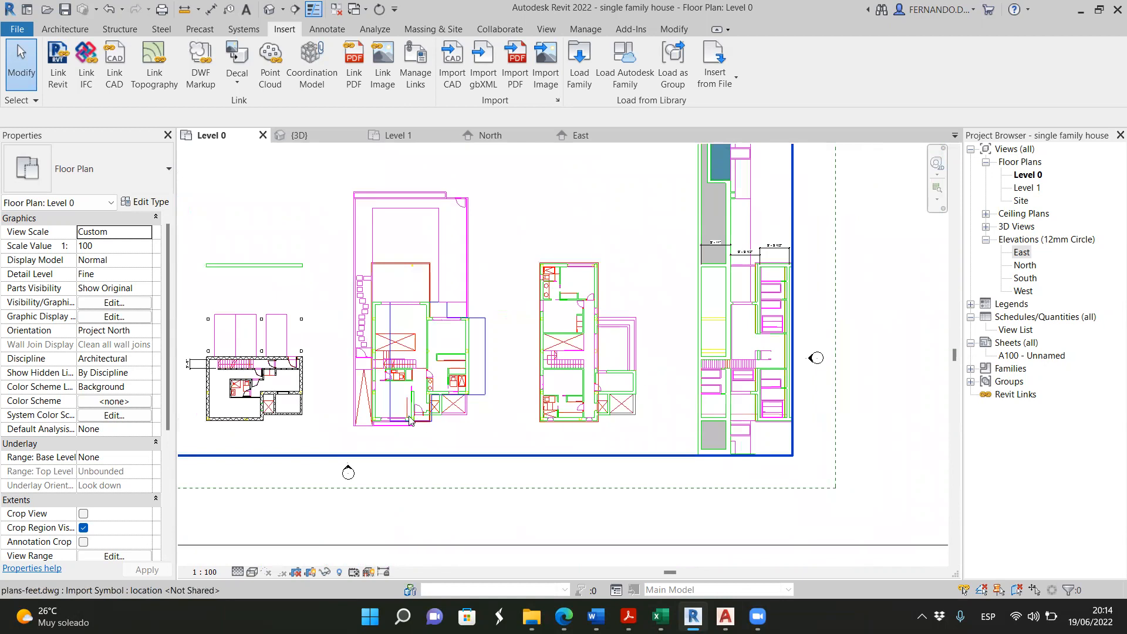
scroll(358, 435, "up", 3)
scroll(368, 435, "up", 3)
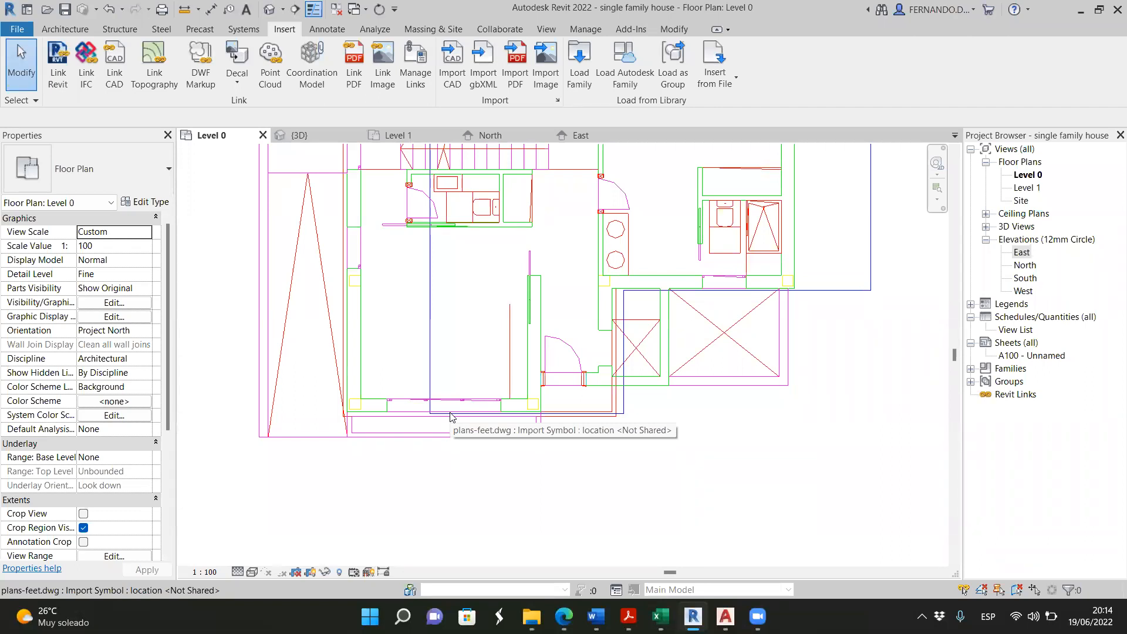
scroll(670, 408, "down", 4)
scroll(670, 408, "down", 5)
scroll(604, 294, "down", 2)
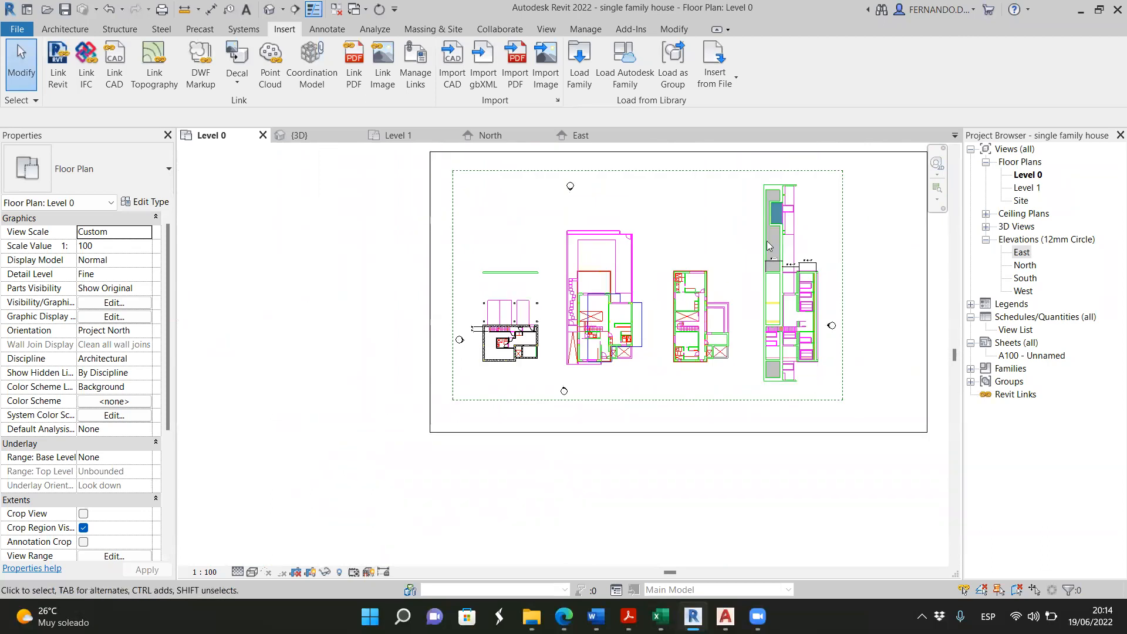
scroll(816, 209, "up", 2)
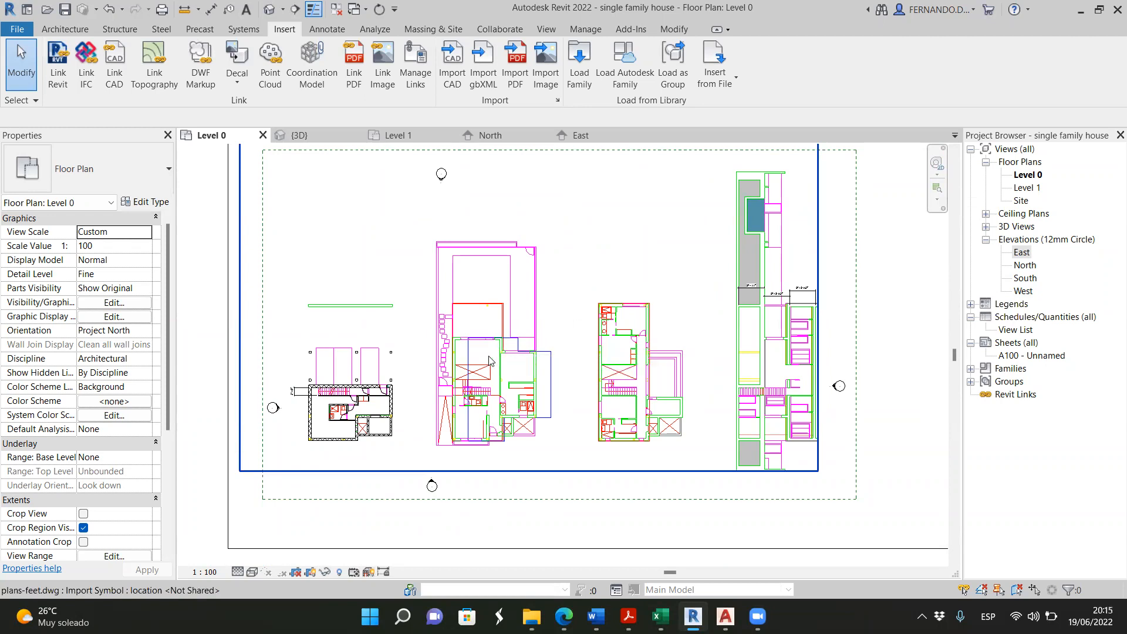
scroll(412, 399, "up", 2)
scroll(749, 374, "up", 3)
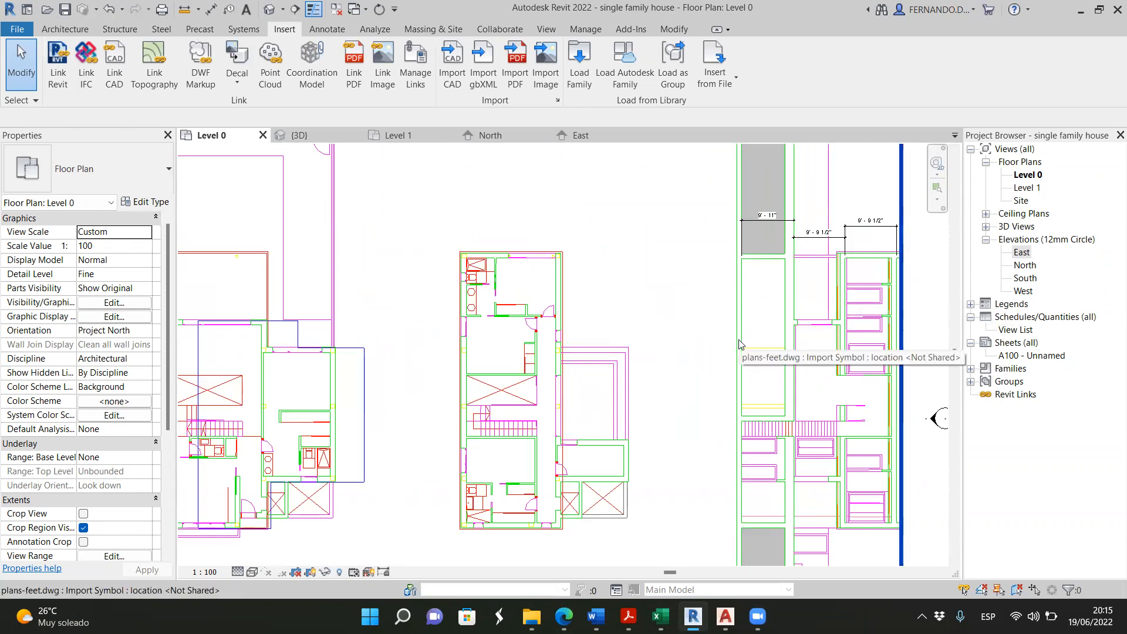
scroll(739, 348, "down", 2)
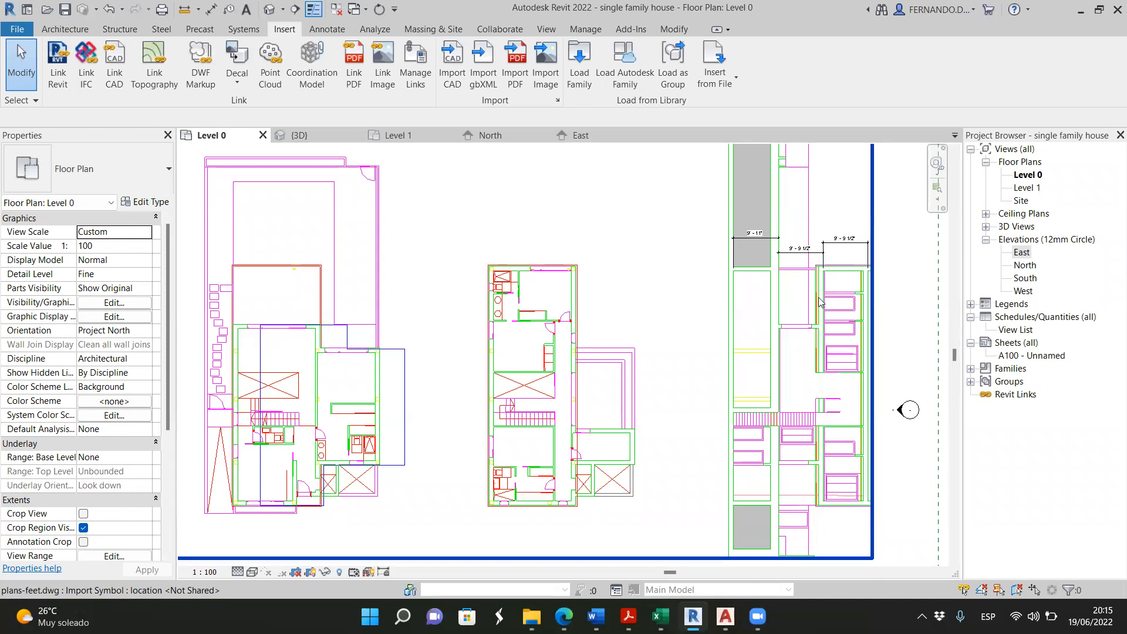
scroll(687, 299, "down", 2)
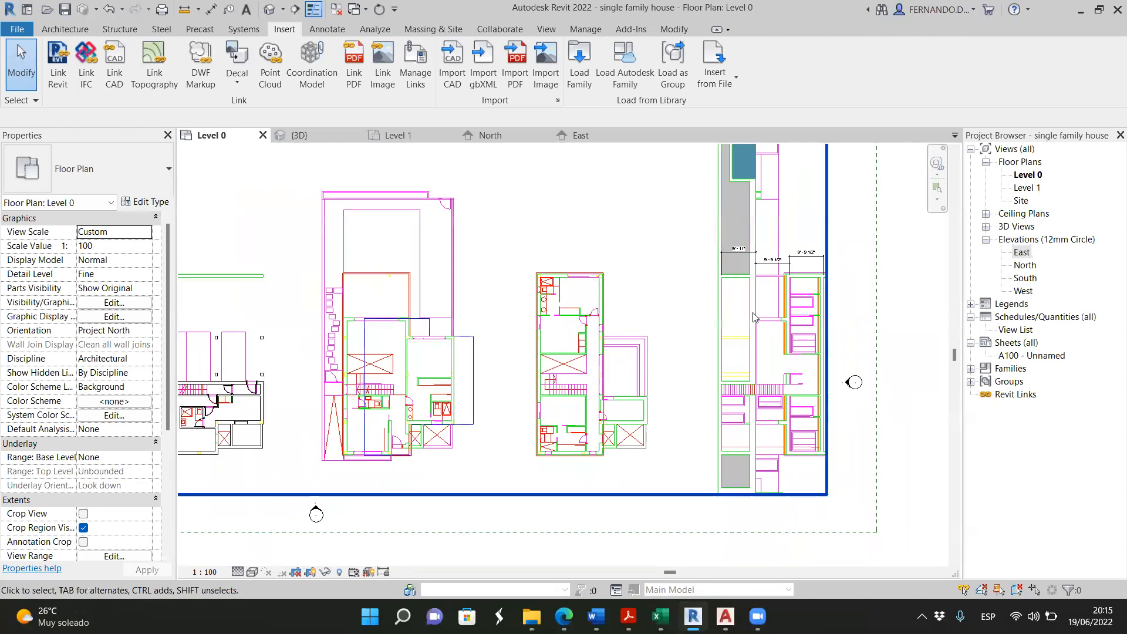
scroll(819, 342, "up", 3)
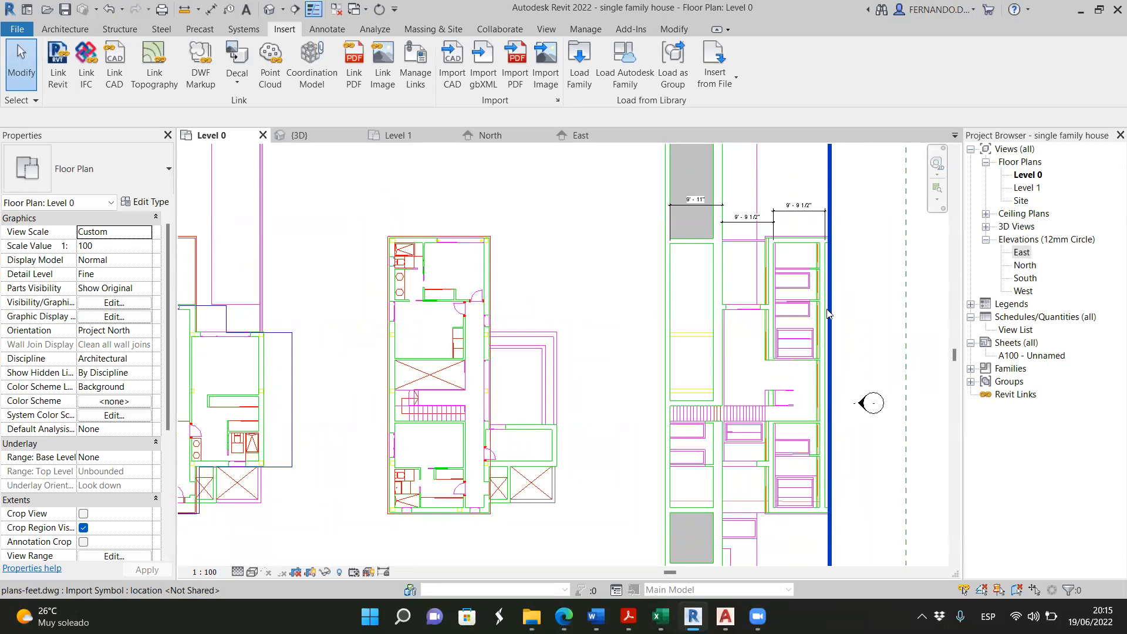
scroll(807, 308, "down", 2)
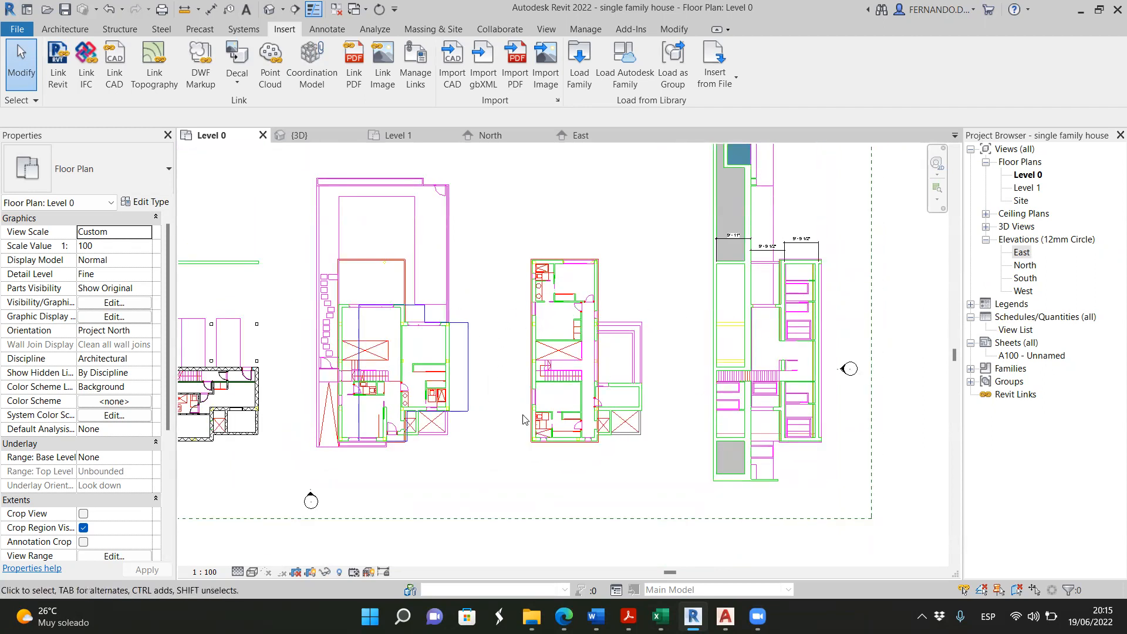
Examine the staircase, side windows and lower window openings of the imported top-floor plan against the whole drawing set
scroll(524, 419, "up", 5)
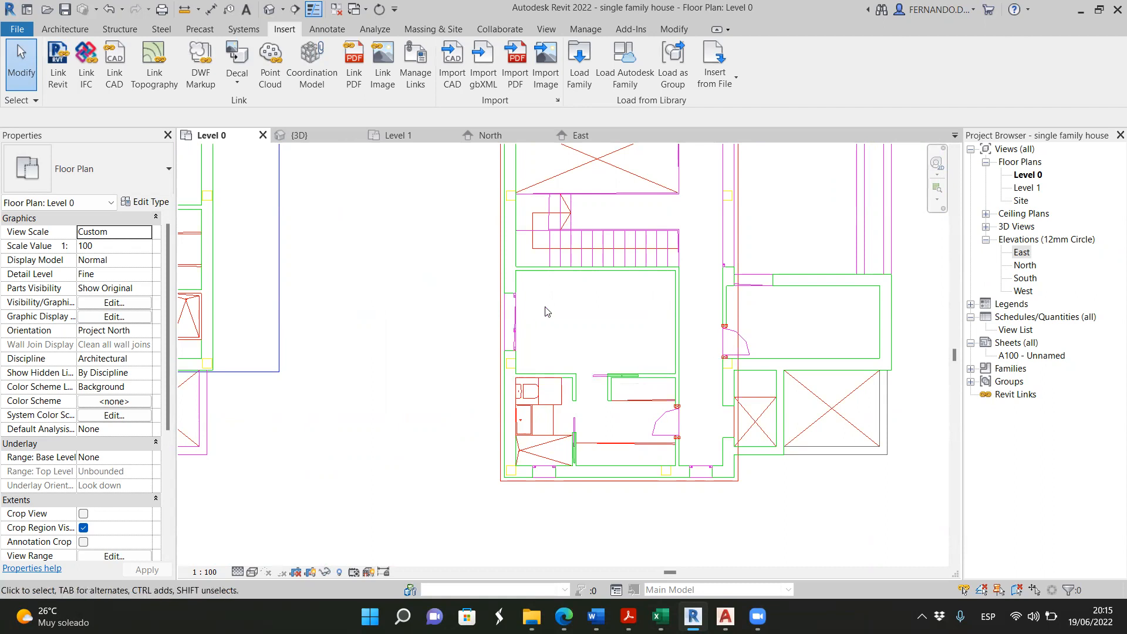
scroll(660, 349, "up", 2)
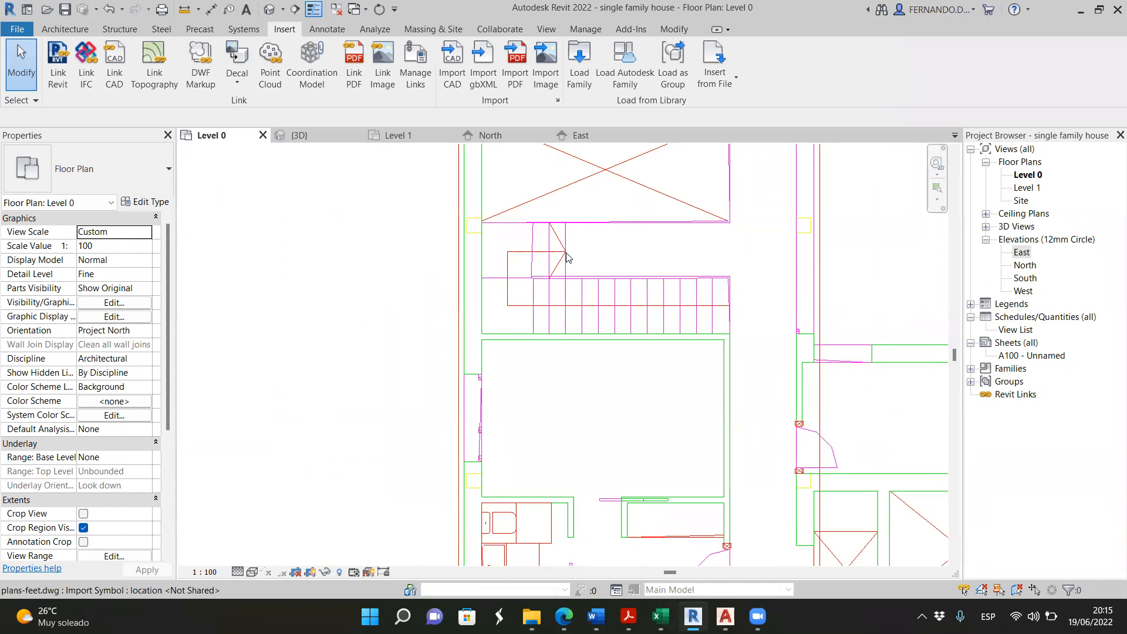
scroll(668, 345, "down", 5)
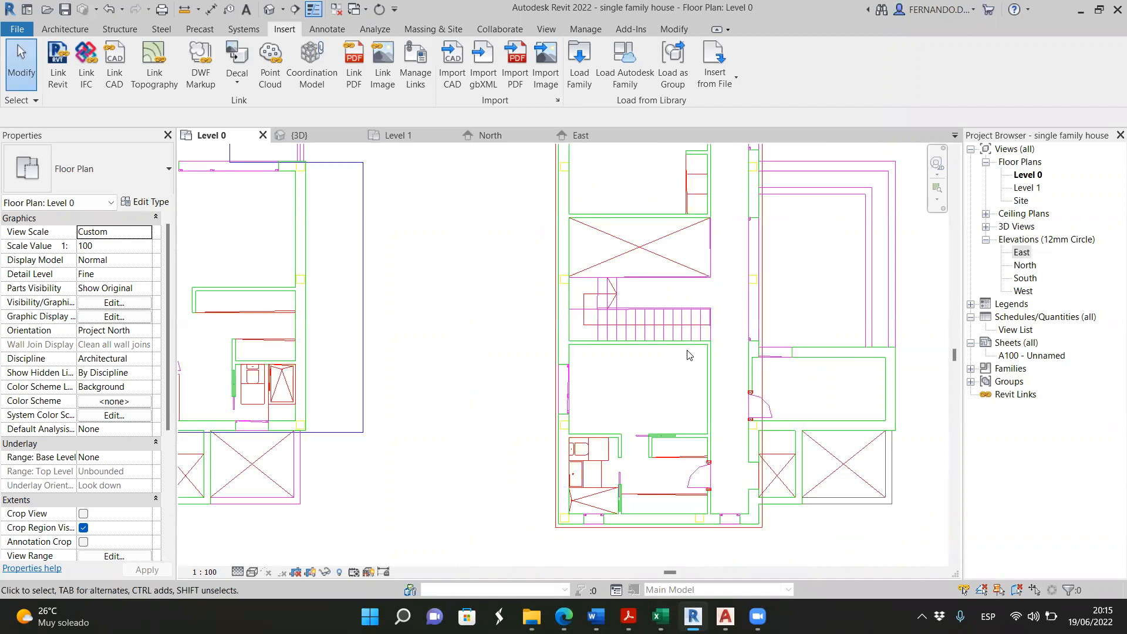
scroll(570, 362, "down", 2)
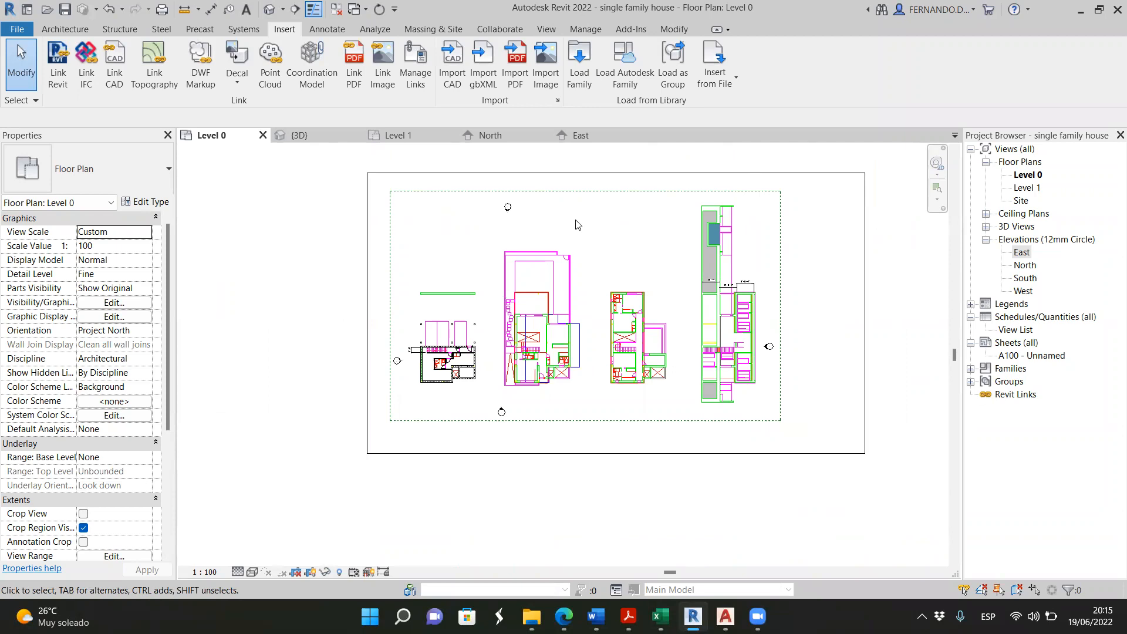
scroll(572, 265, "up", 2)
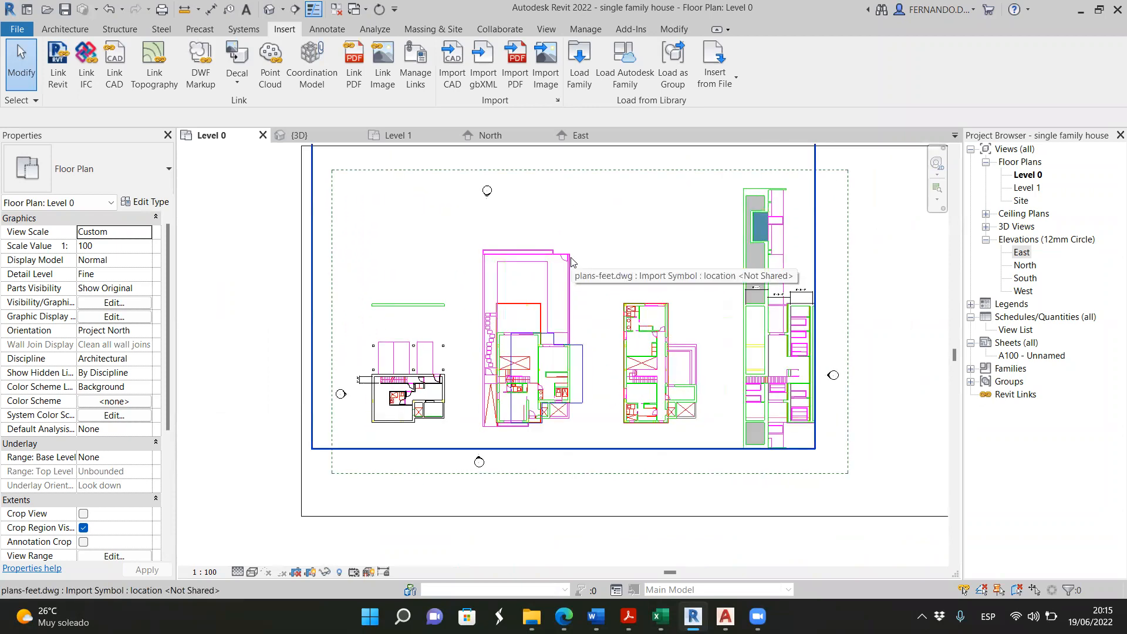